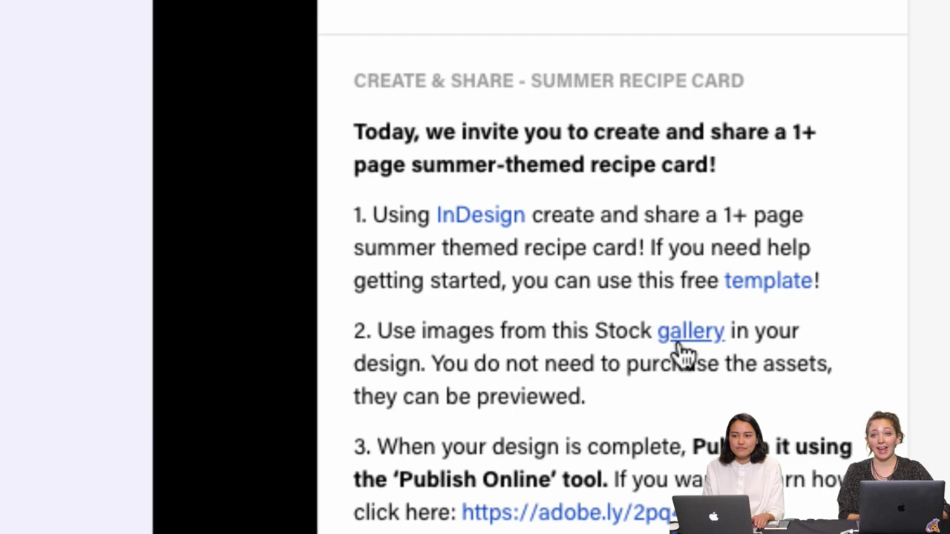
- Open the Adobe Stock Summer Foods gallery, scroll through its food photos and expand one
left_click(676, 340)
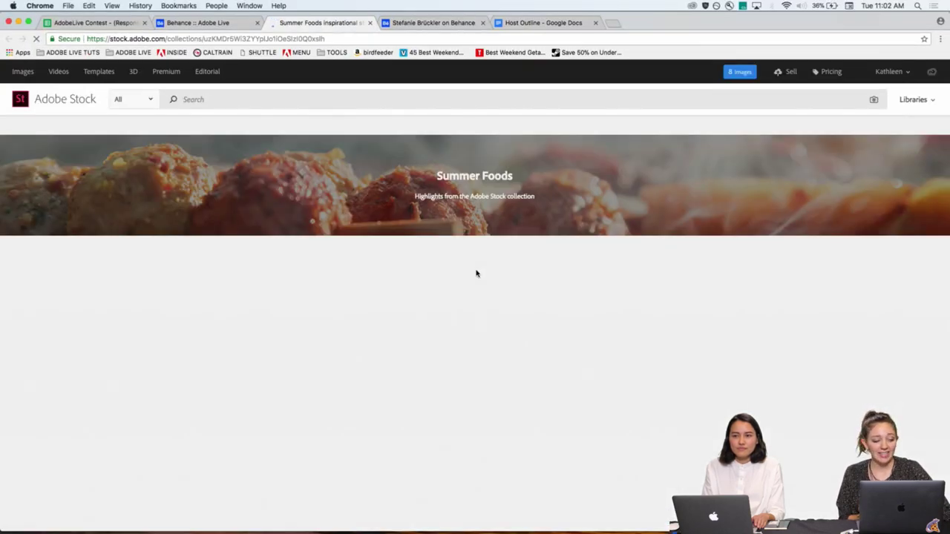
scroll(339, 229, "down", 2)
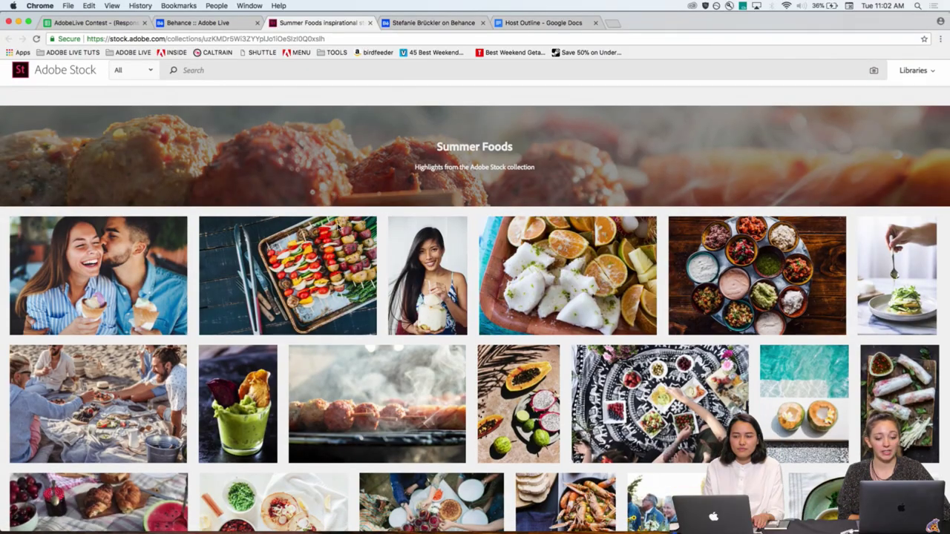
scroll(338, 229, "down", 3)
scroll(337, 228, "down", 2)
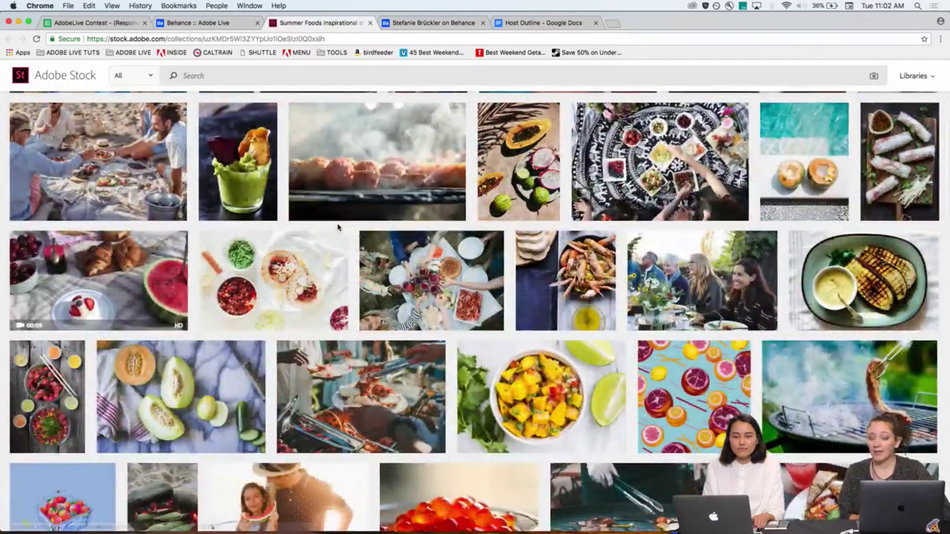
scroll(260, 279, "down", 2)
scroll(259, 279, "down", 2)
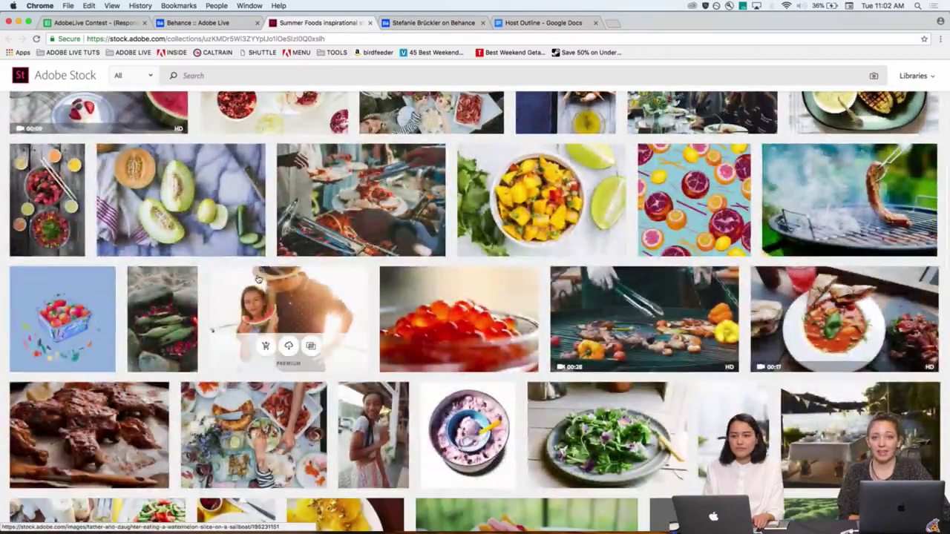
left_click(259, 279)
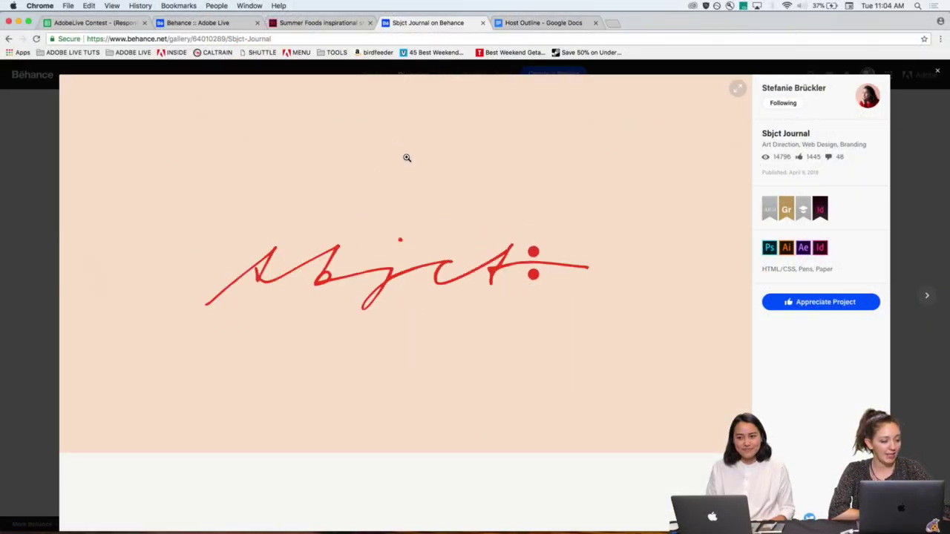
- Close the Sbjct Journal project and scroll down and back up the designer's Behance project grid
left_click(35, 172)
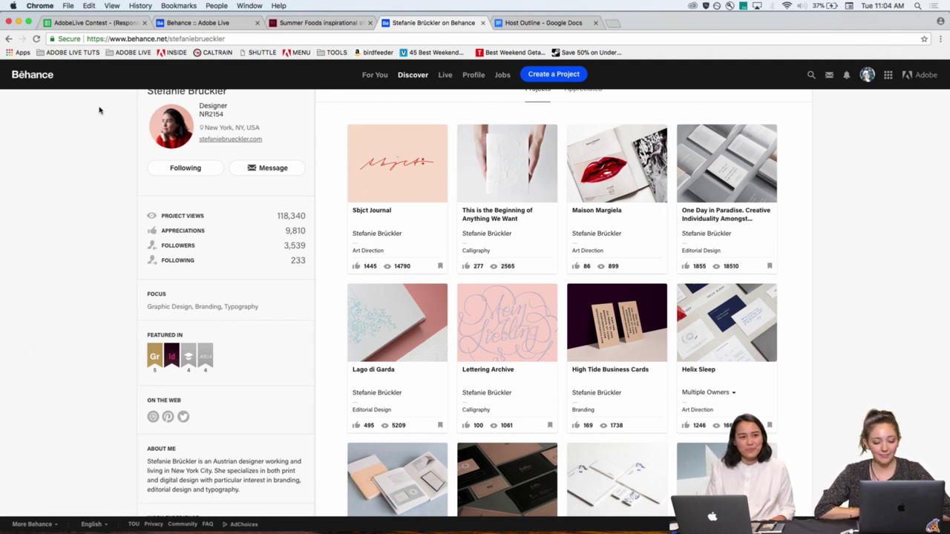
scroll(393, 315, "down", 5)
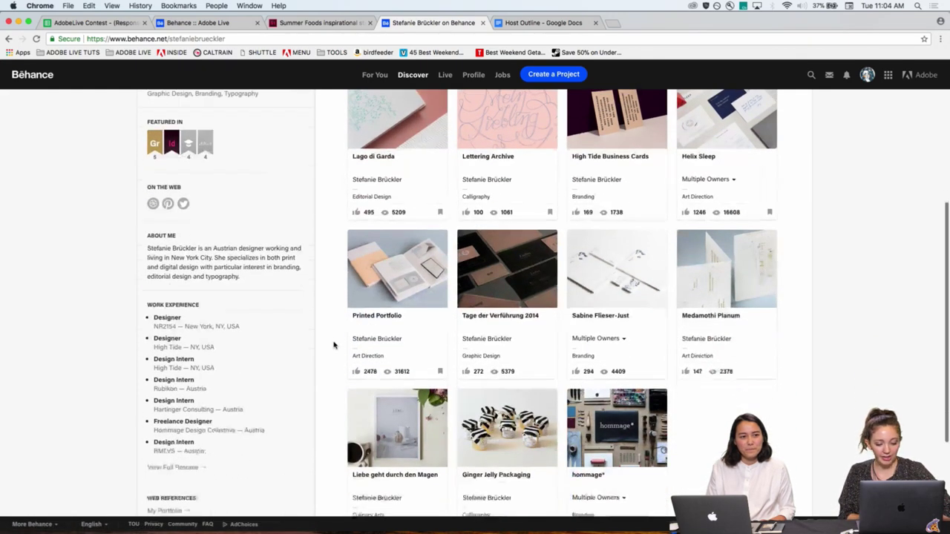
scroll(334, 345, "down", 3)
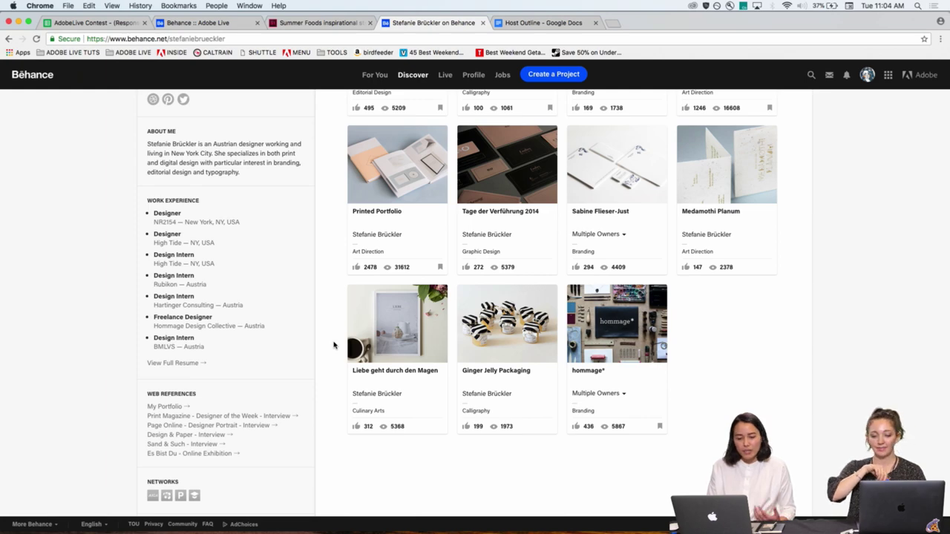
scroll(410, 237, "up", 5)
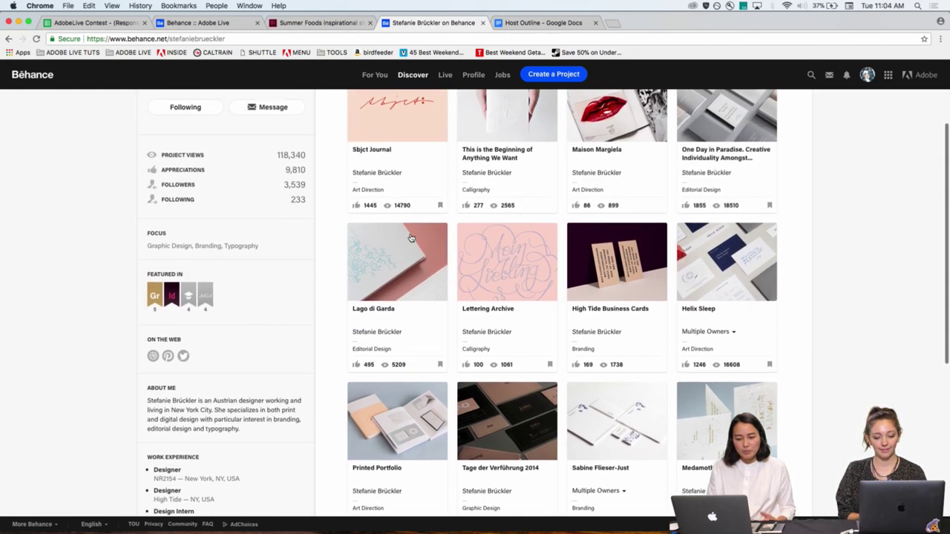
scroll(411, 237, "up", 3)
left_click(488, 235)
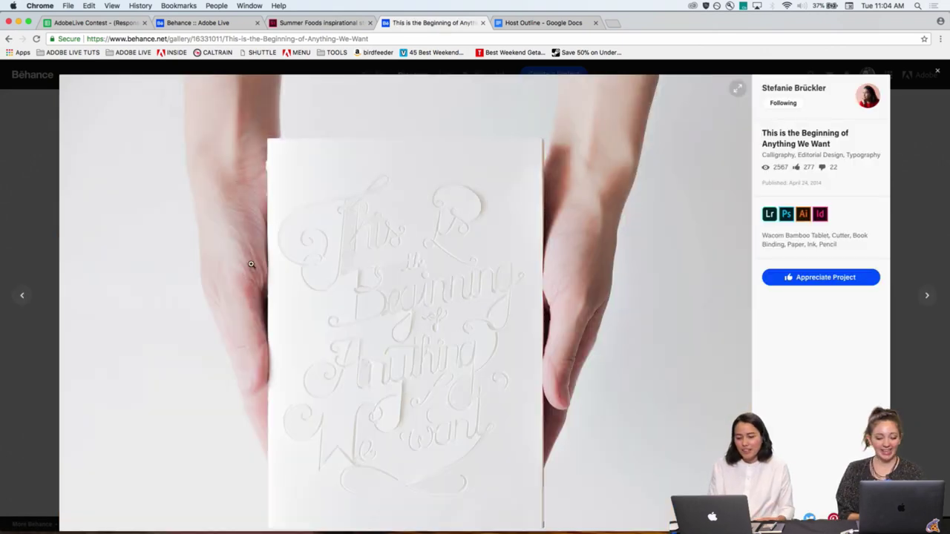
scroll(230, 269, "down", 3)
scroll(230, 269, "down", 10)
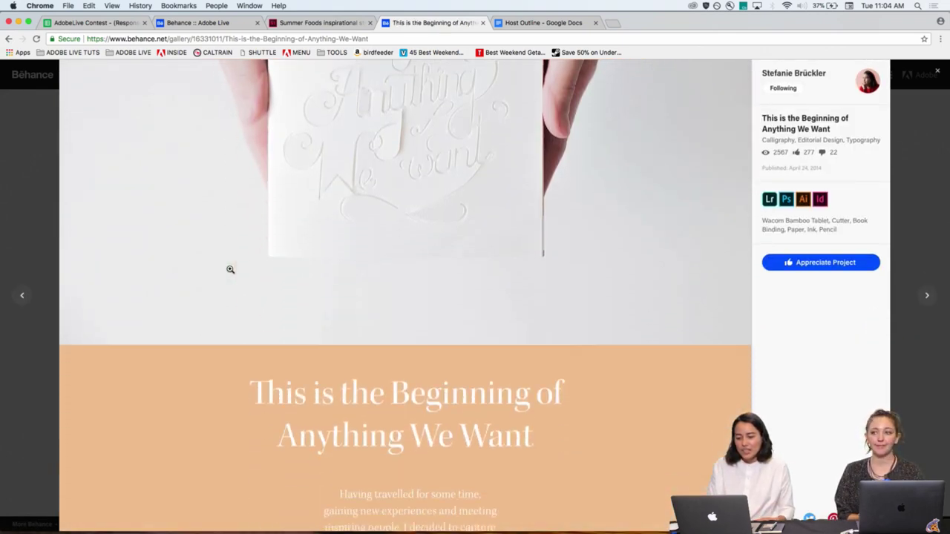
scroll(230, 270, "down", 3)
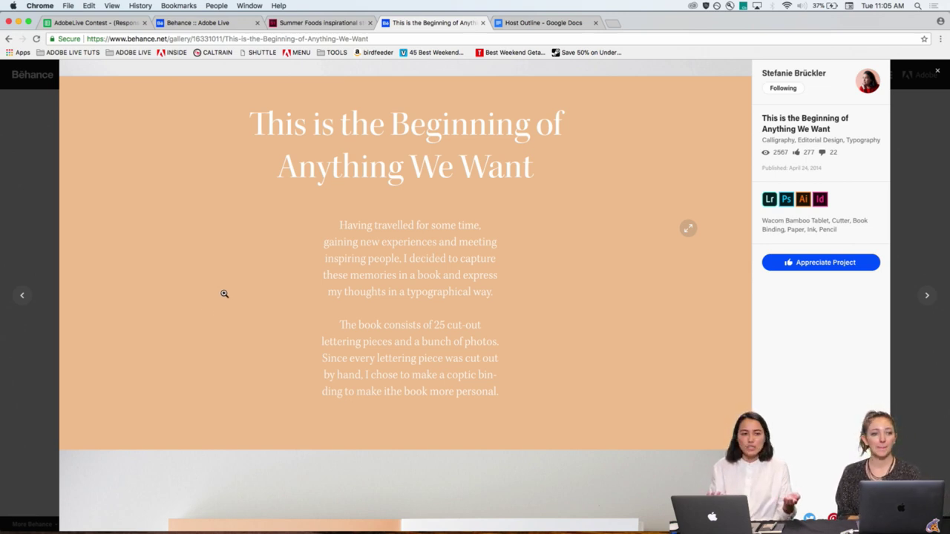
scroll(224, 293, "down", 3)
scroll(224, 294, "down", 10)
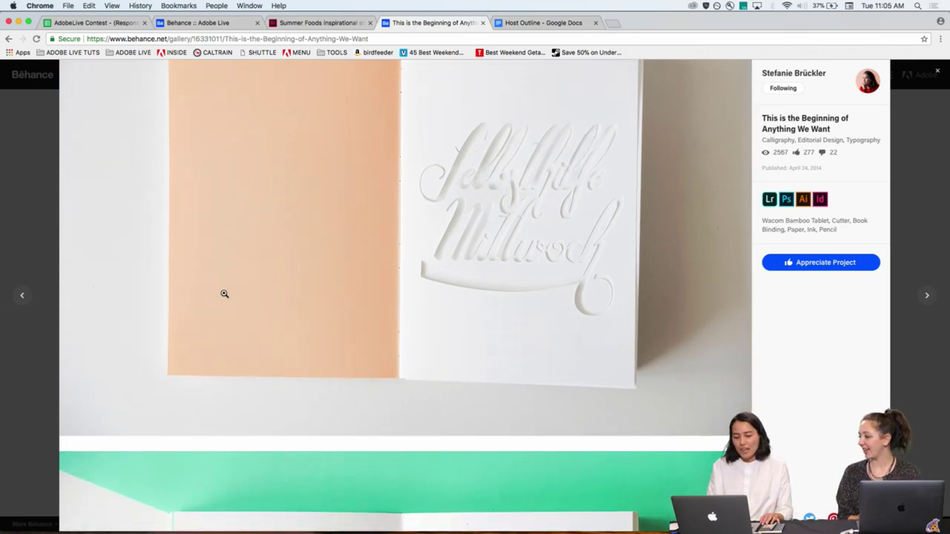
scroll(225, 304, "down", 10)
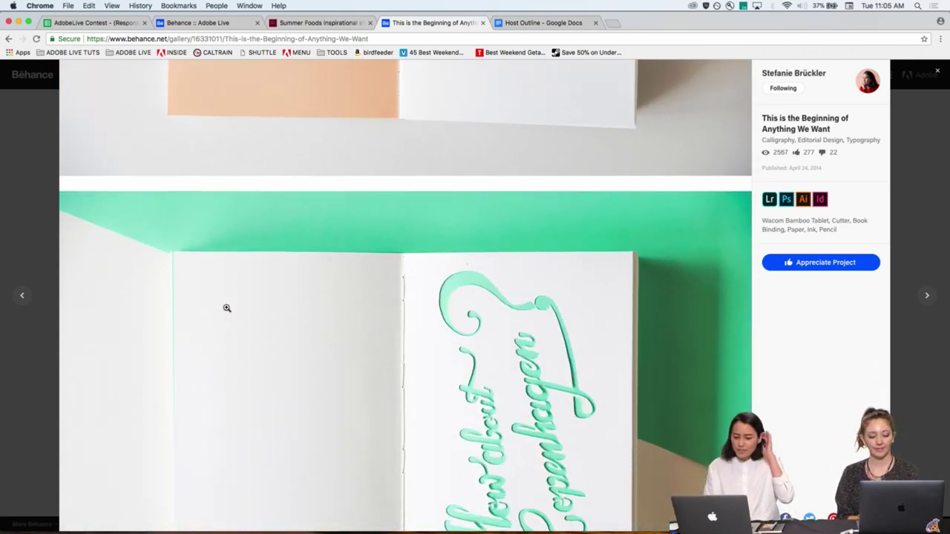
scroll(227, 308, "down", 10)
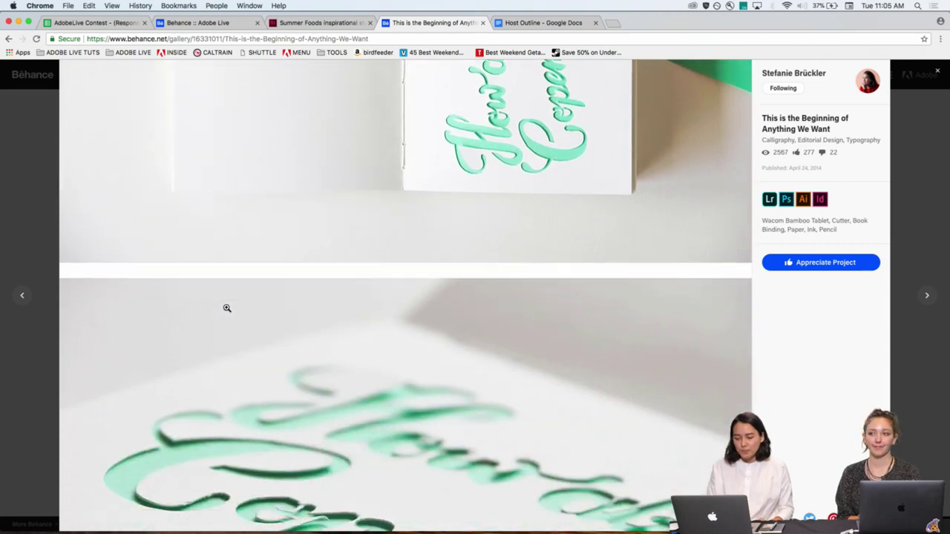
scroll(227, 307, "down", 10)
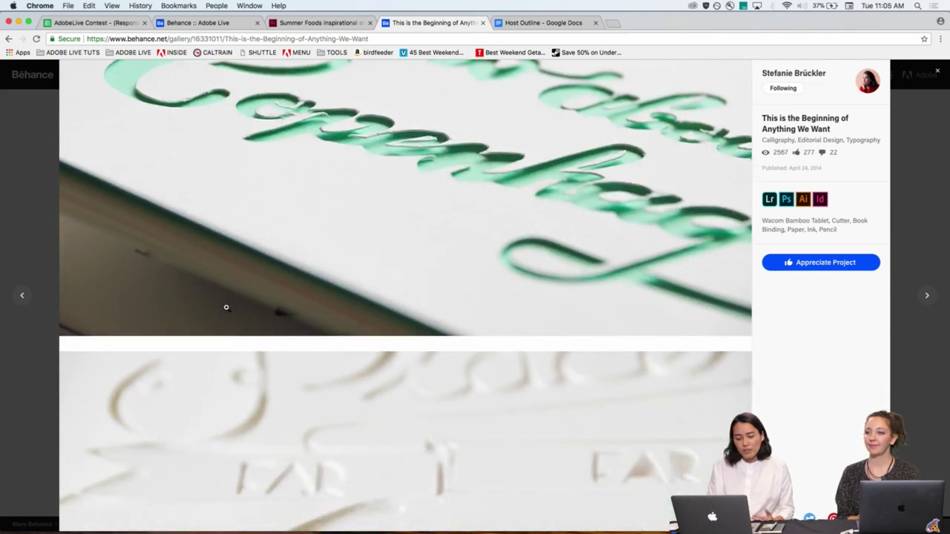
scroll(226, 307, "down", 2)
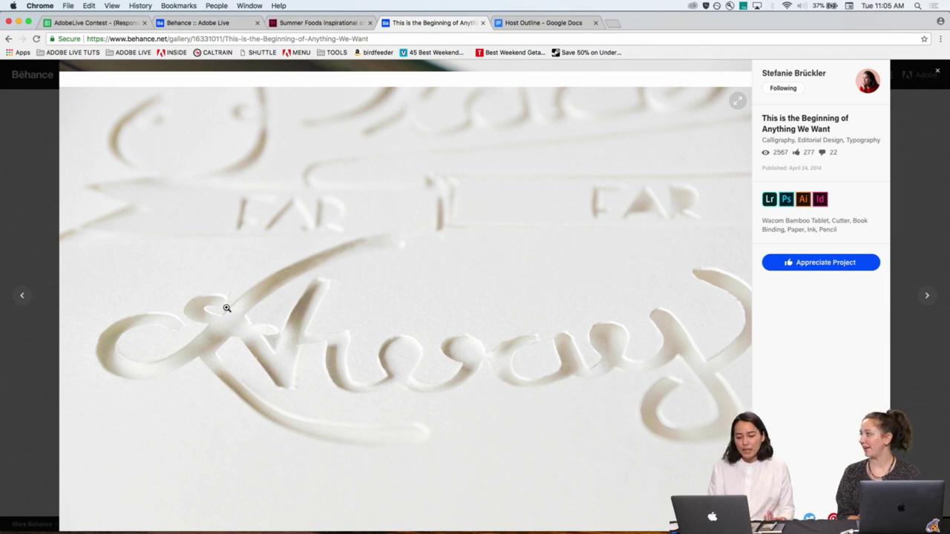
scroll(226, 307, "down", 10)
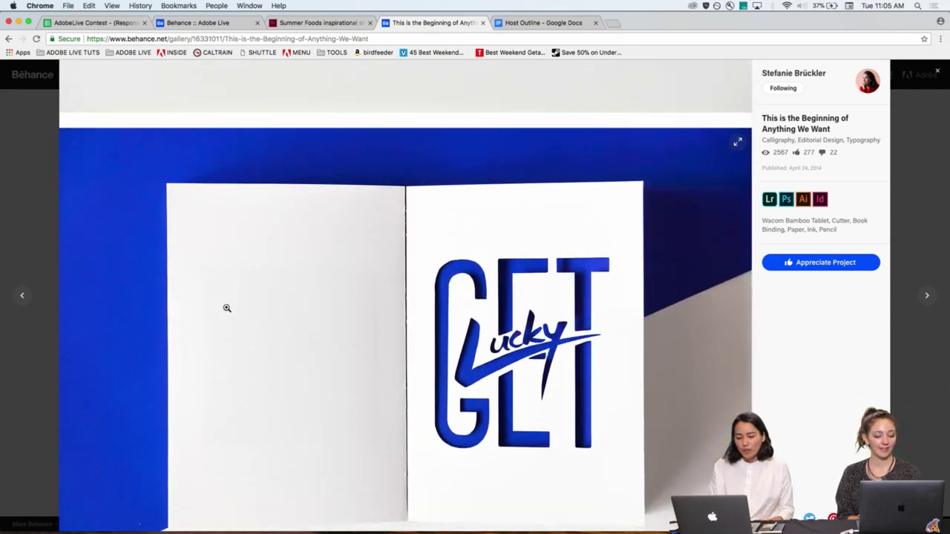
scroll(226, 308, "down", 10)
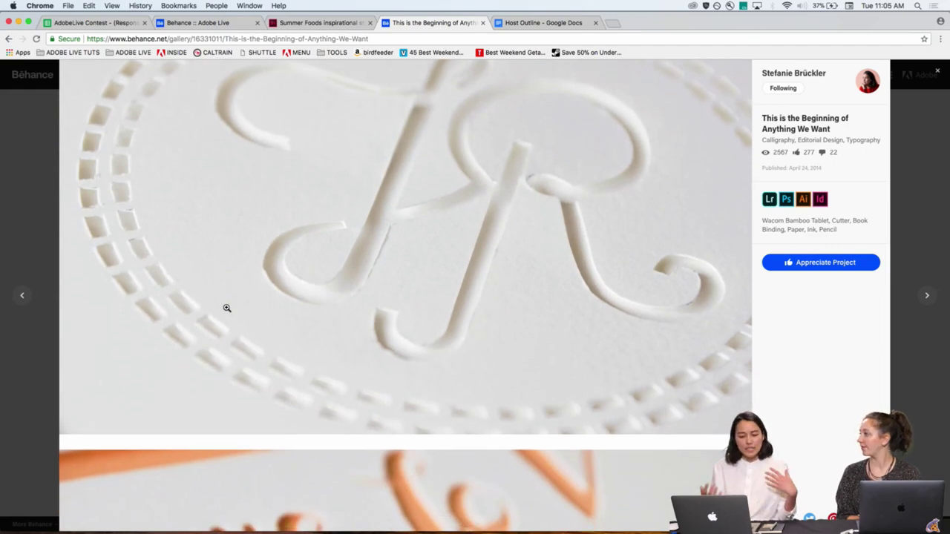
scroll(226, 308, "down", 5)
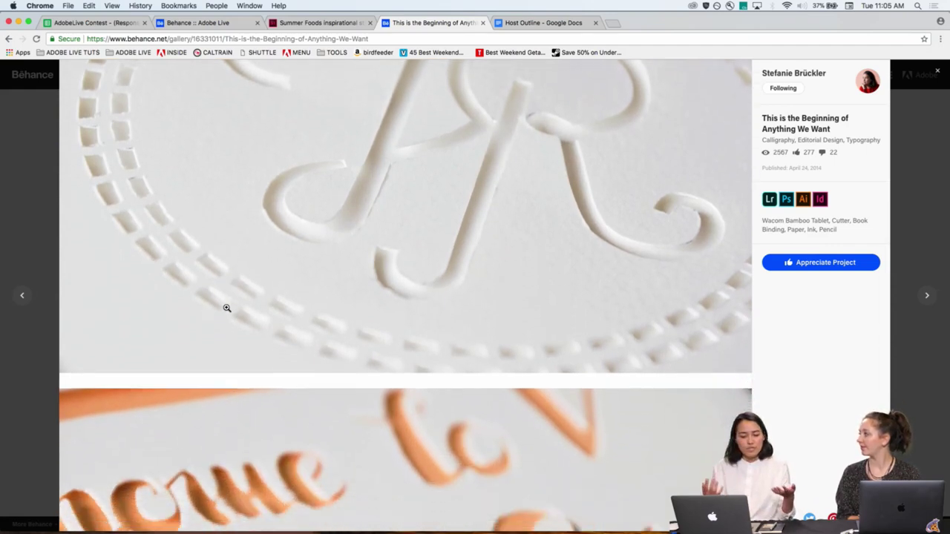
scroll(227, 308, "down", 5)
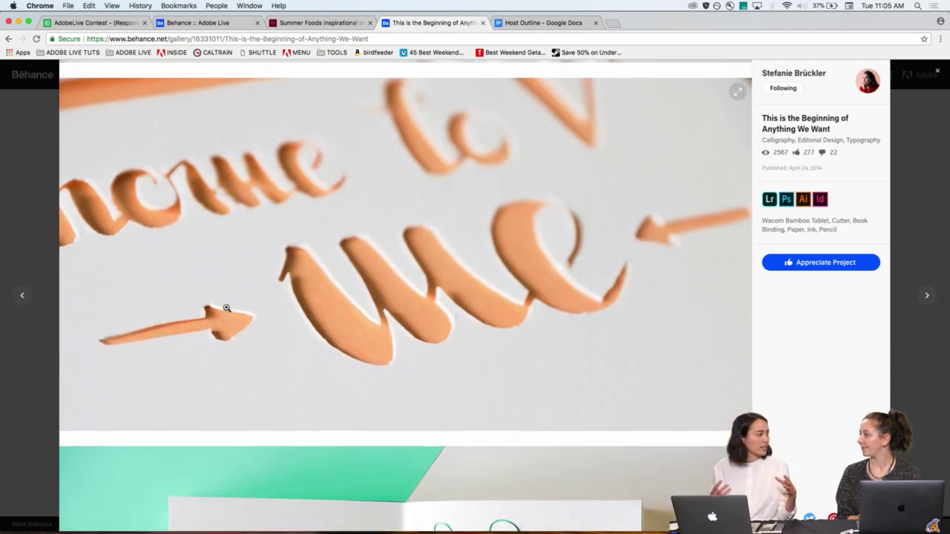
scroll(227, 307, "down", 4)
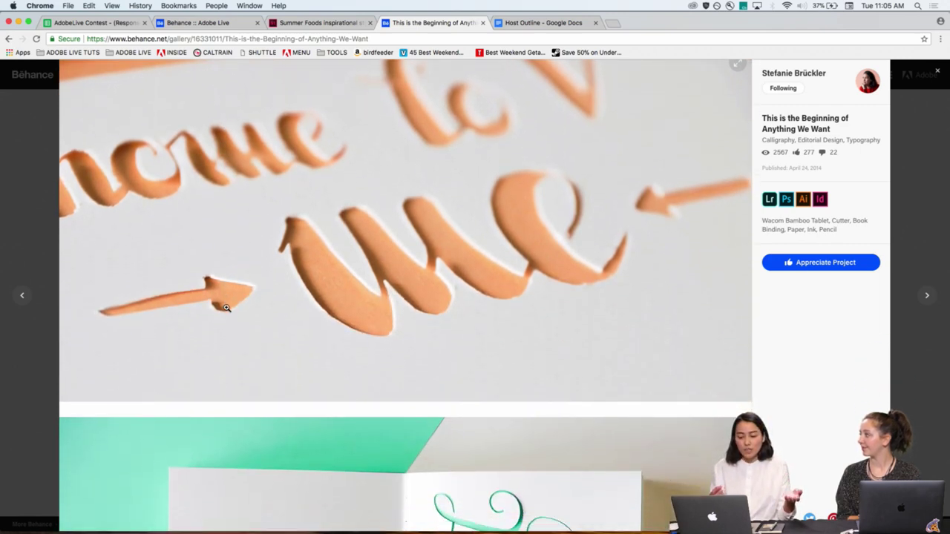
scroll(227, 308, "down", 5)
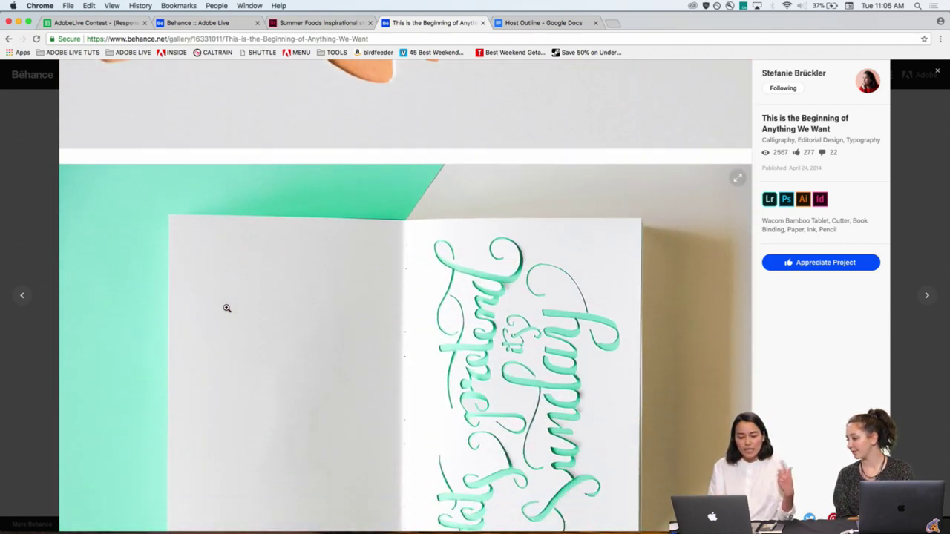
scroll(227, 308, "down", 2)
scroll(226, 307, "down", 1)
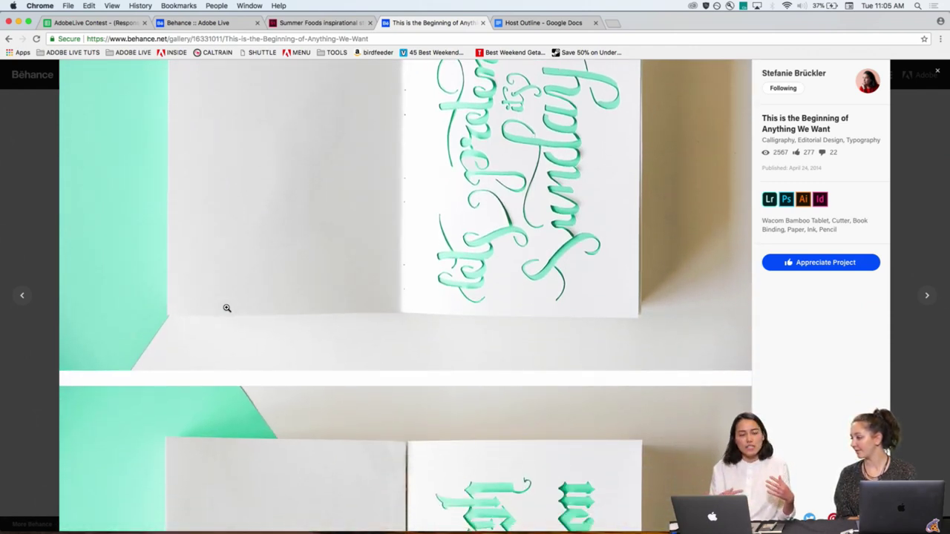
scroll(227, 308, "down", 7)
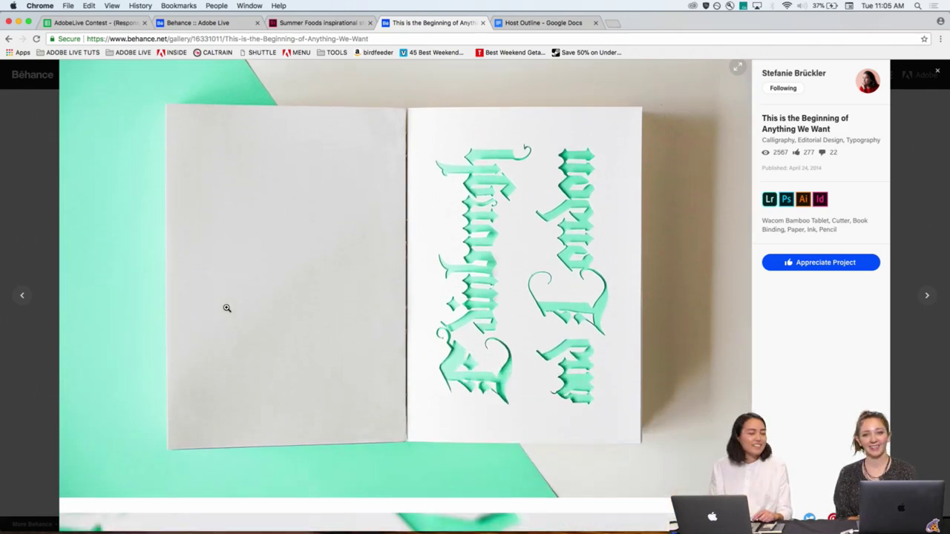
scroll(226, 308, "down", 5)
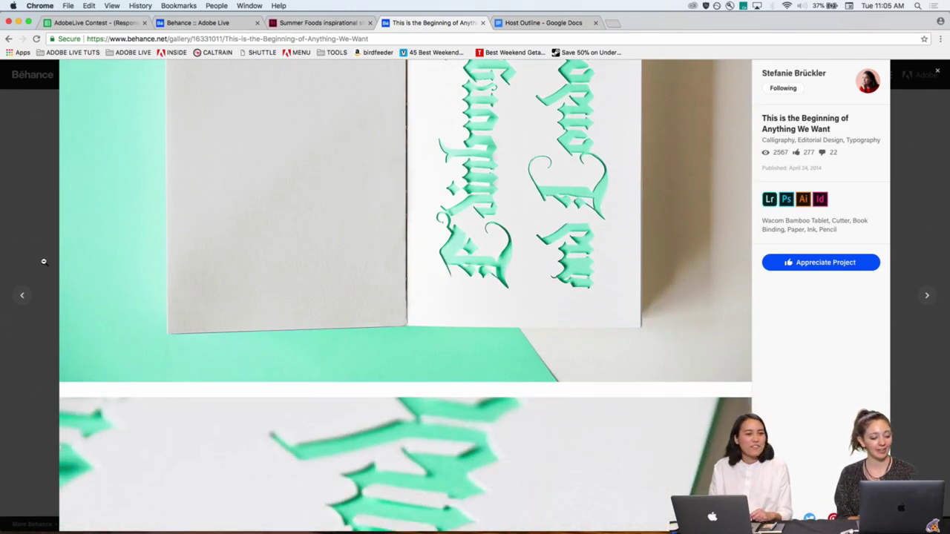
left_click(29, 257)
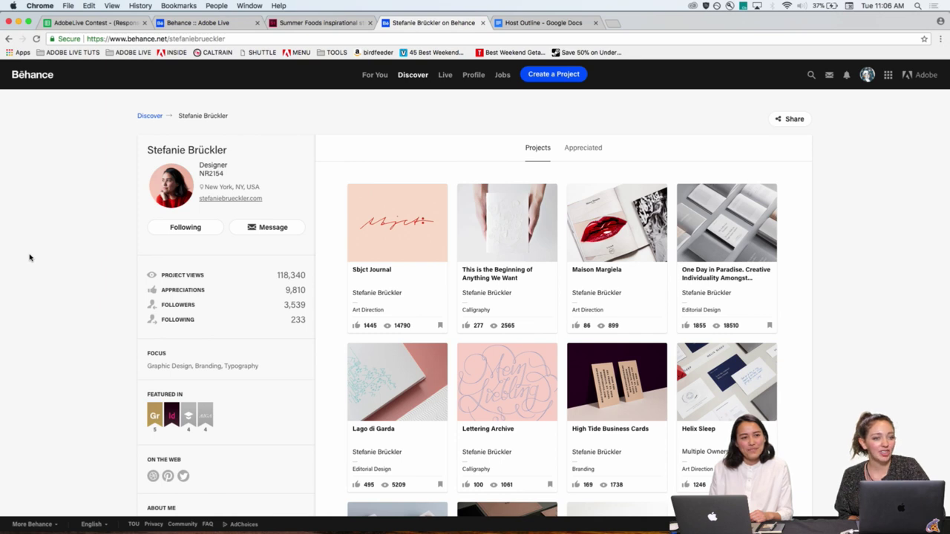
- Open the designer's portfolio website and scroll through its project thumbnails to the footer
scroll(29, 258, "down", 1)
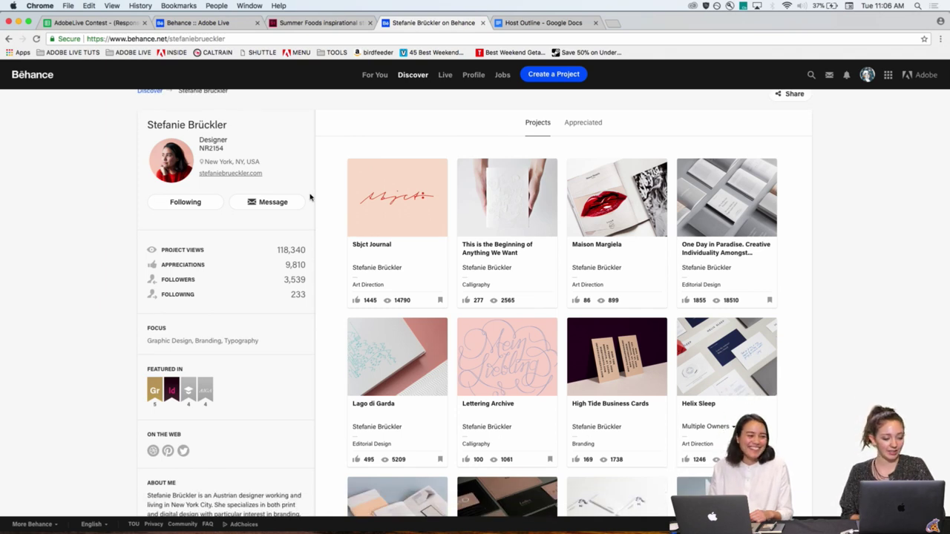
left_click(219, 158)
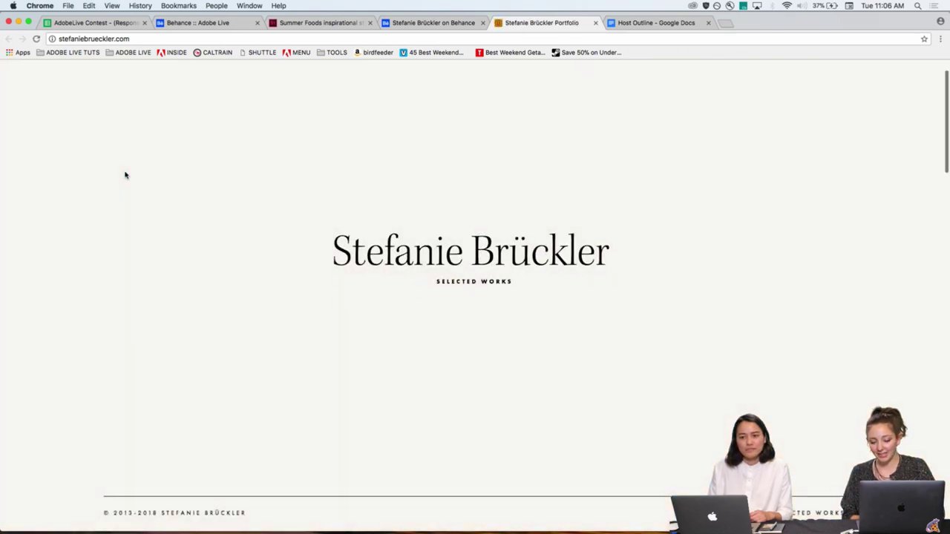
scroll(125, 176, "down", 5)
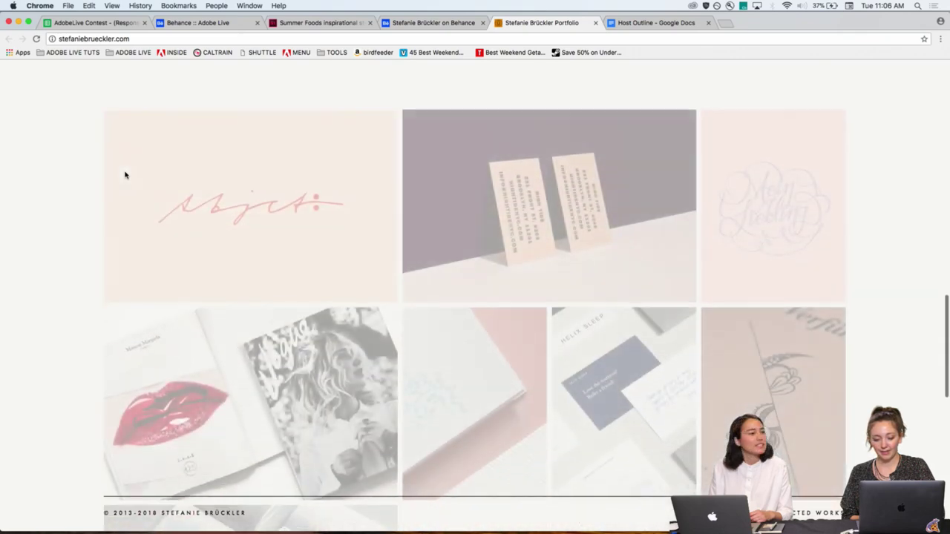
scroll(125, 176, "down", 3)
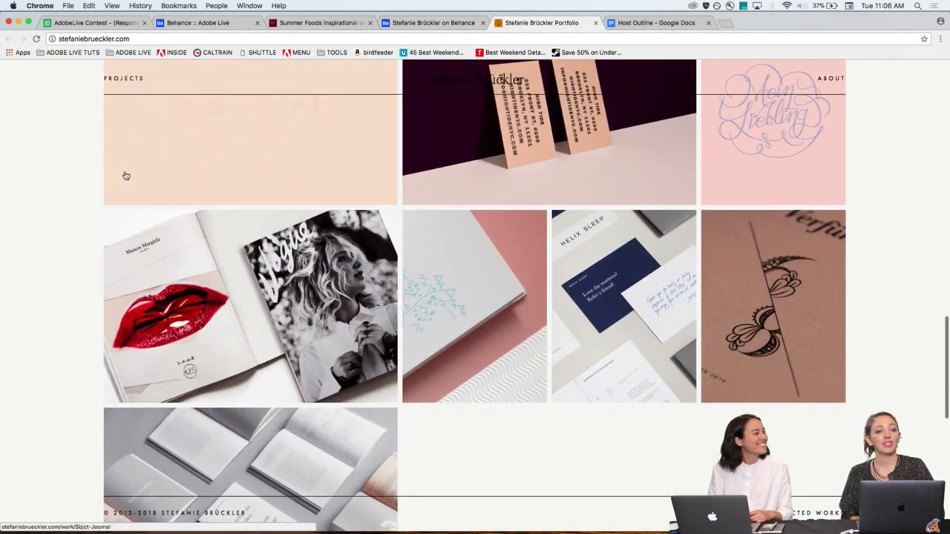
scroll(71, 219, "down", 4)
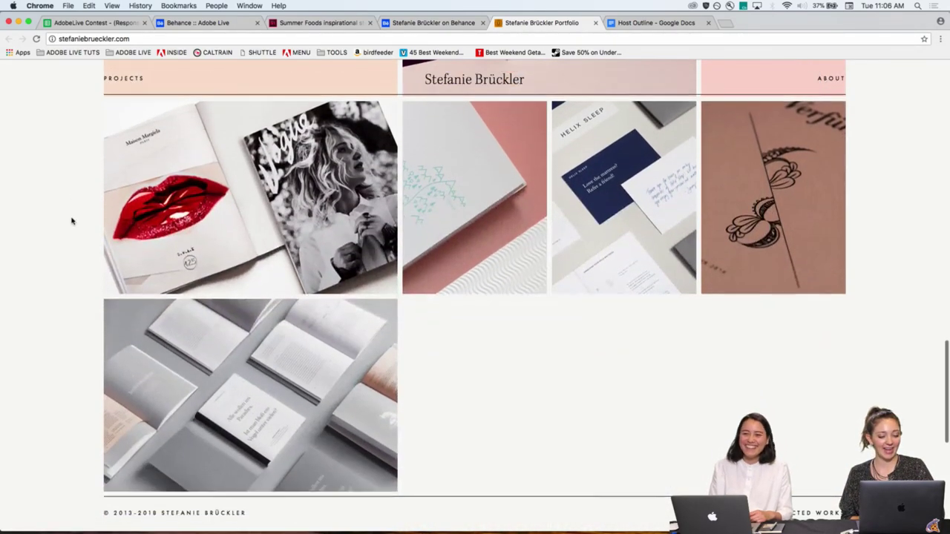
scroll(72, 220, "down", 1)
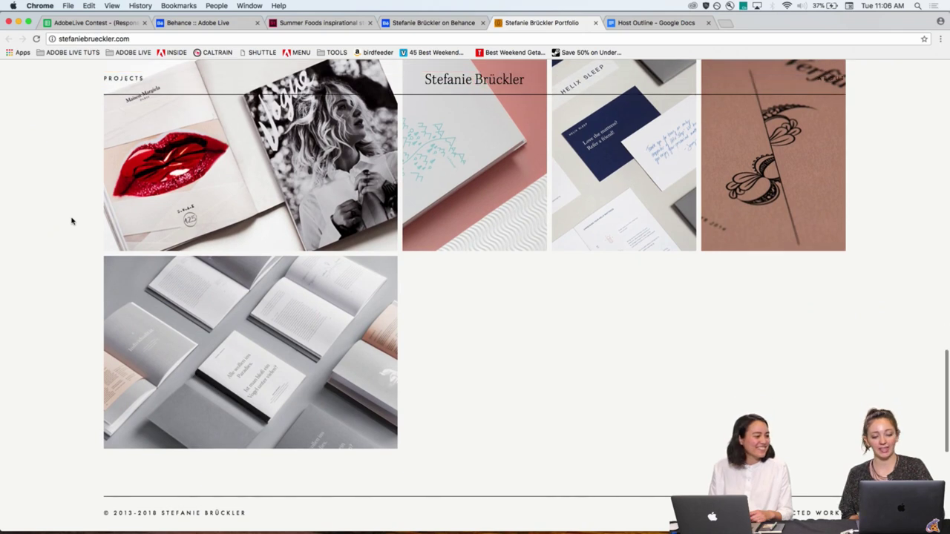
scroll(72, 221, "up", 2)
scroll(72, 220, "down", 2)
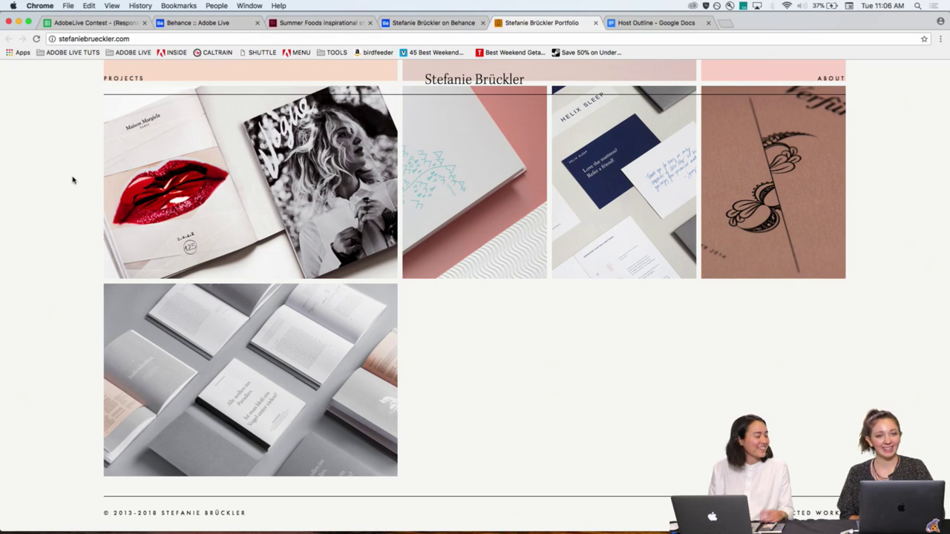
scroll(73, 180, "down", 1)
scroll(73, 180, "down", 5)
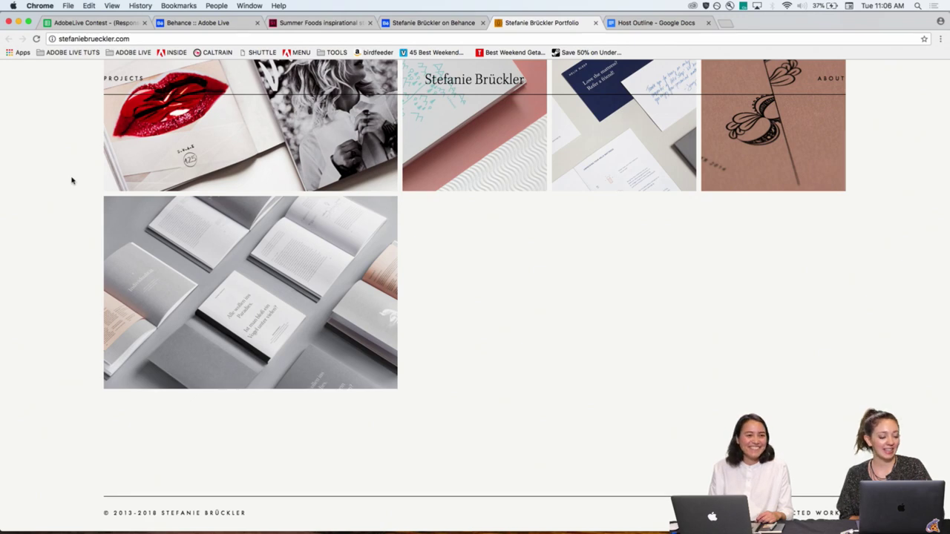
scroll(66, 213, "up", 1)
scroll(66, 213, "up", 6)
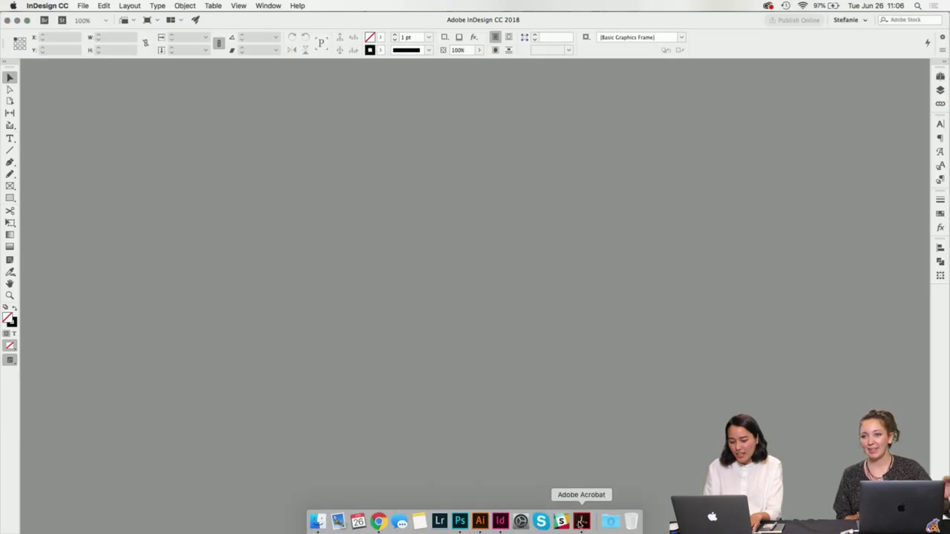
- Review the CONCEPT.pdf zine brief in Acrobat Pro DC, then return to InDesign
left_click(573, 519)
scroll(583, 378, "up", 3)
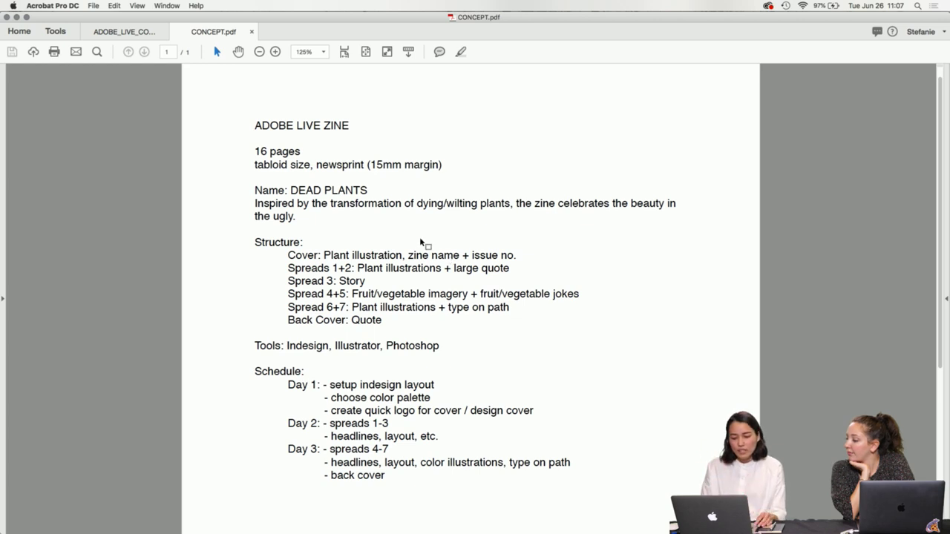
mouse_move(512, 528)
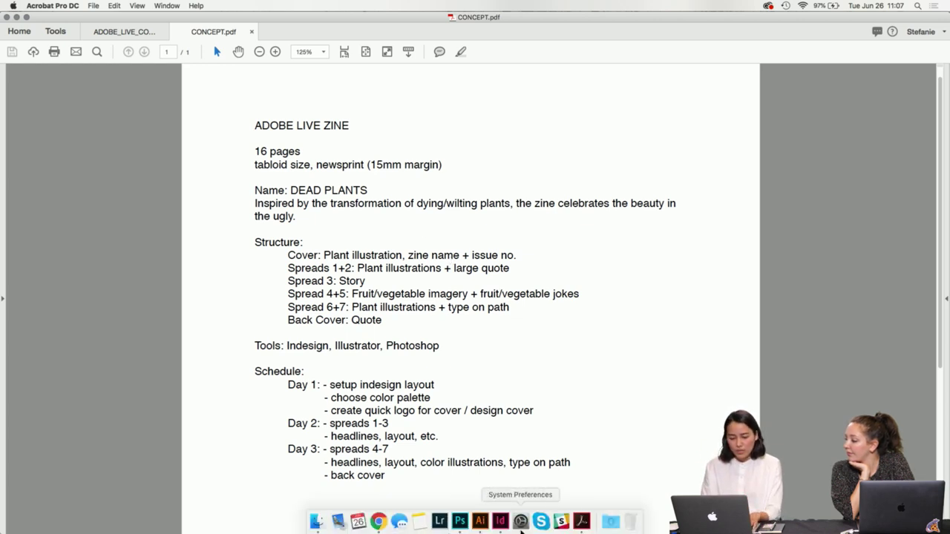
left_click(500, 521)
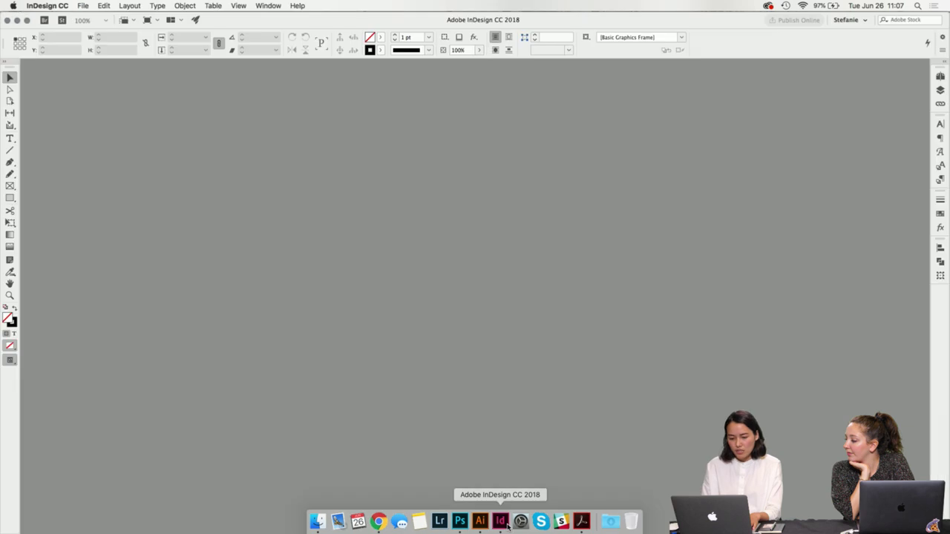
- Create a new 279.4 × 431.8 mm document from the Print Tabloid preset
left_click(83, 5)
mouse_move(122, 20)
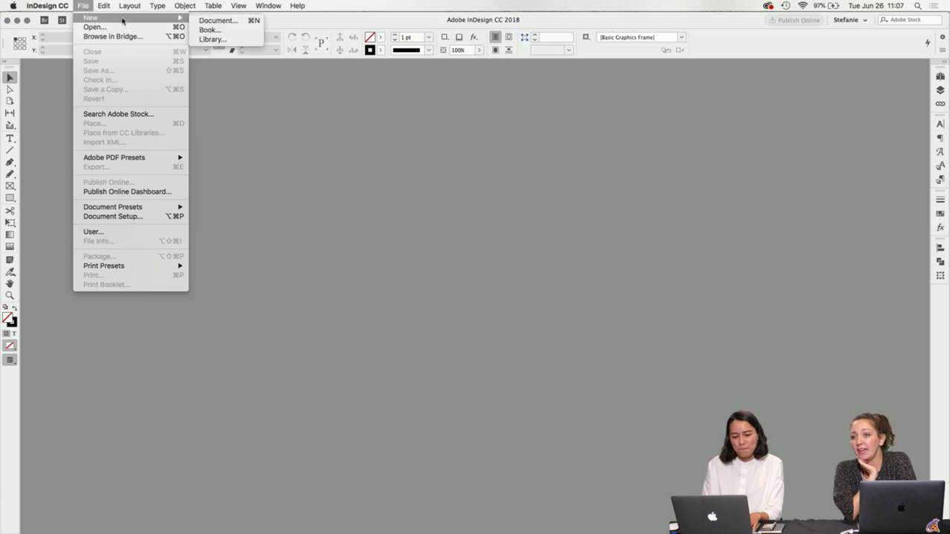
left_click(200, 24)
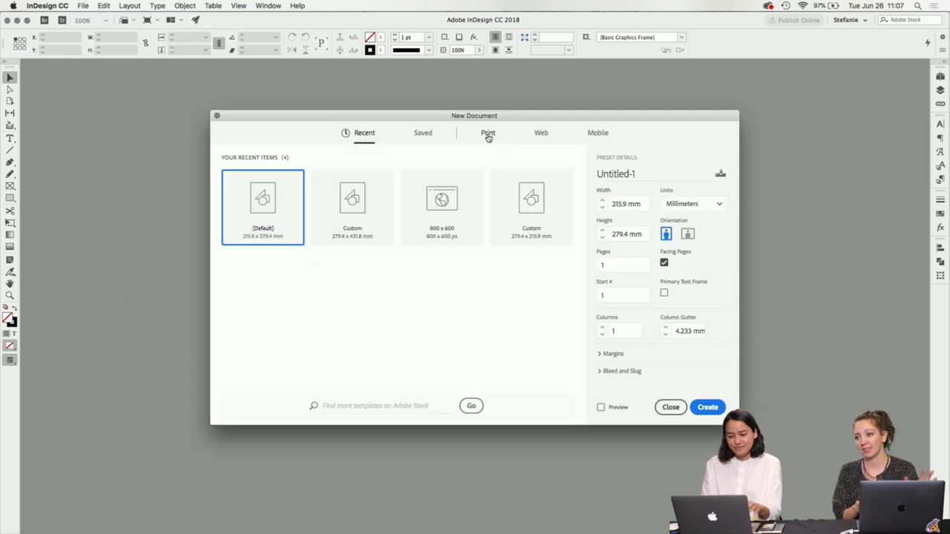
left_click(488, 133)
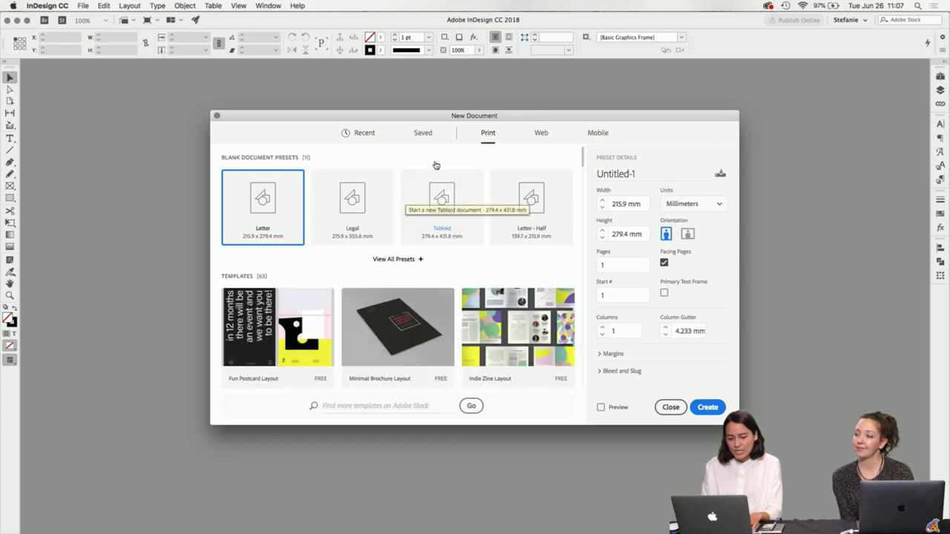
left_click(441, 199)
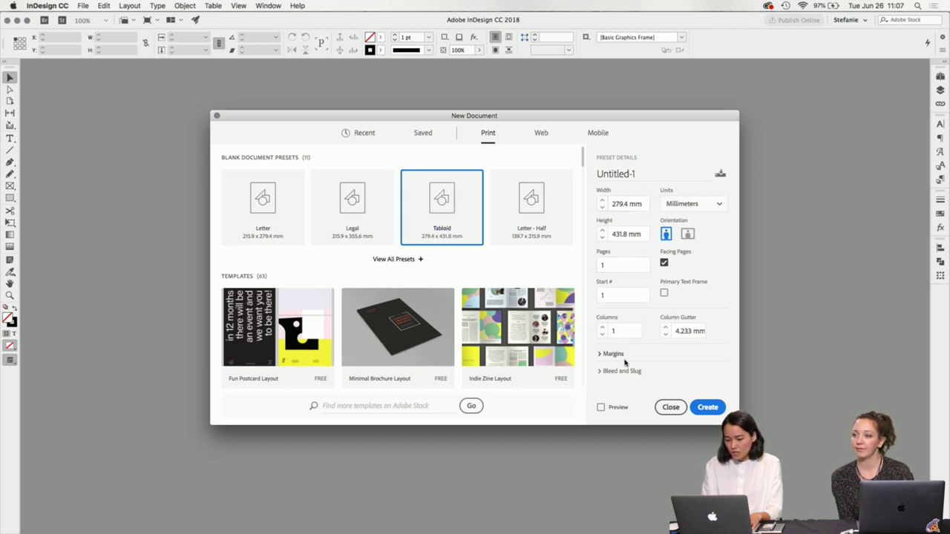
left_click(707, 408)
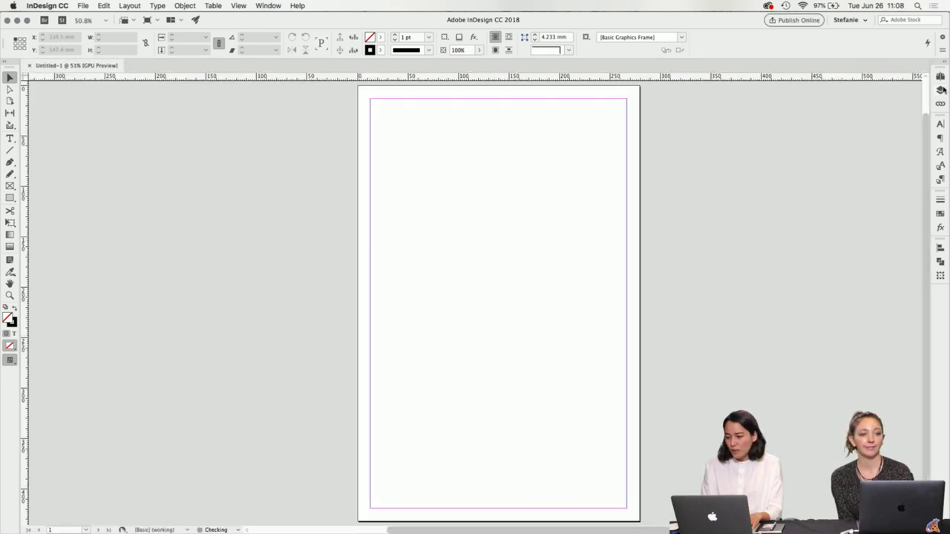
- Open the A-Master spread for editing from the Pages panel
left_click(940, 78)
left_click(911, 98)
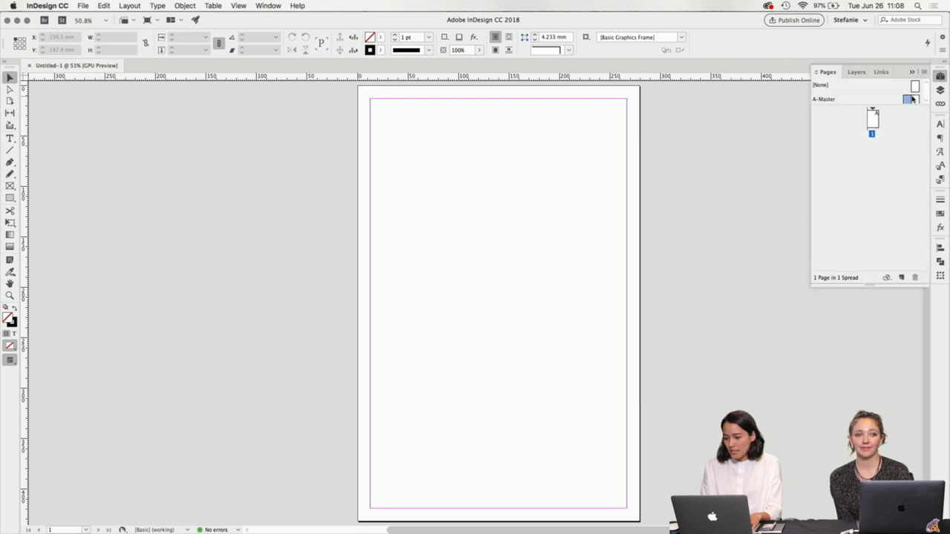
double_click(912, 99)
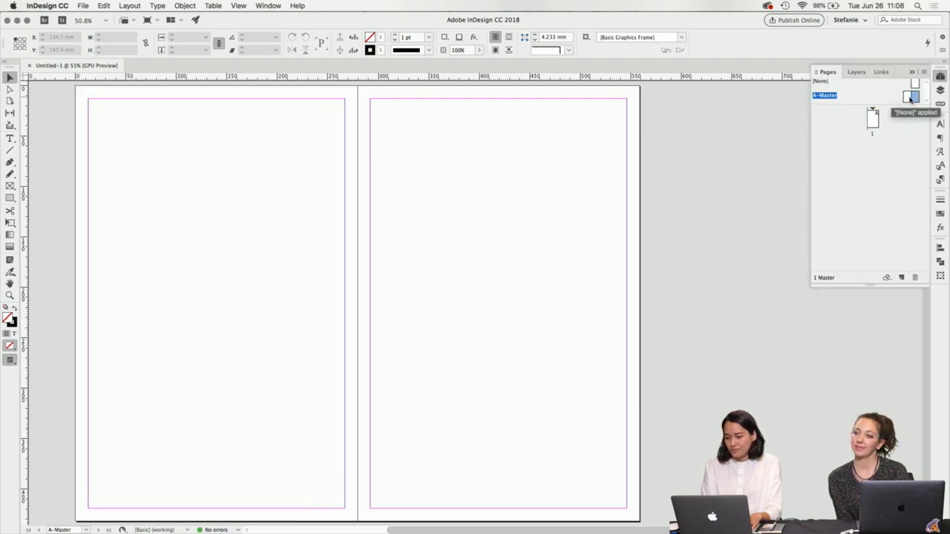
scroll(323, 116, "left", 2)
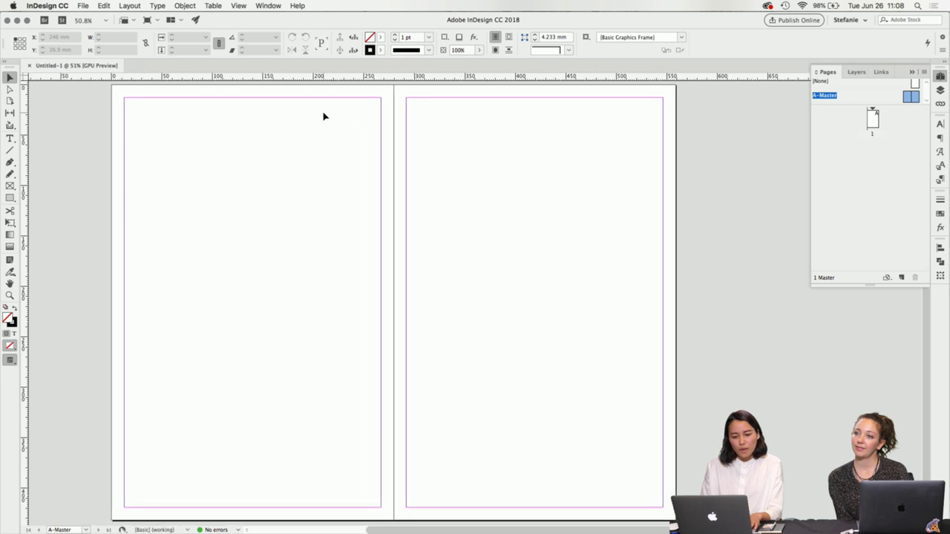
- Bring up the Margins and Columns dialog for A-Master, after cancelling Ruler Guides
left_click(129, 5)
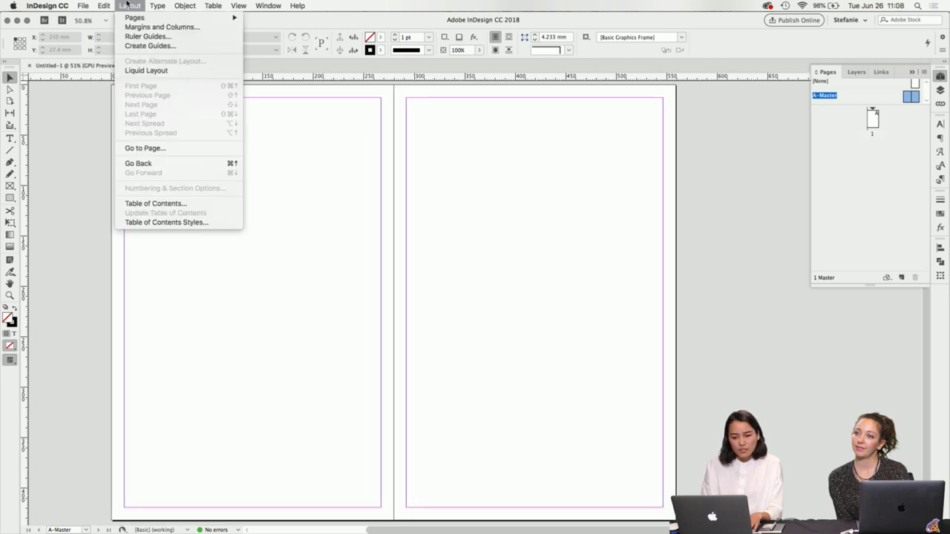
left_click(148, 37)
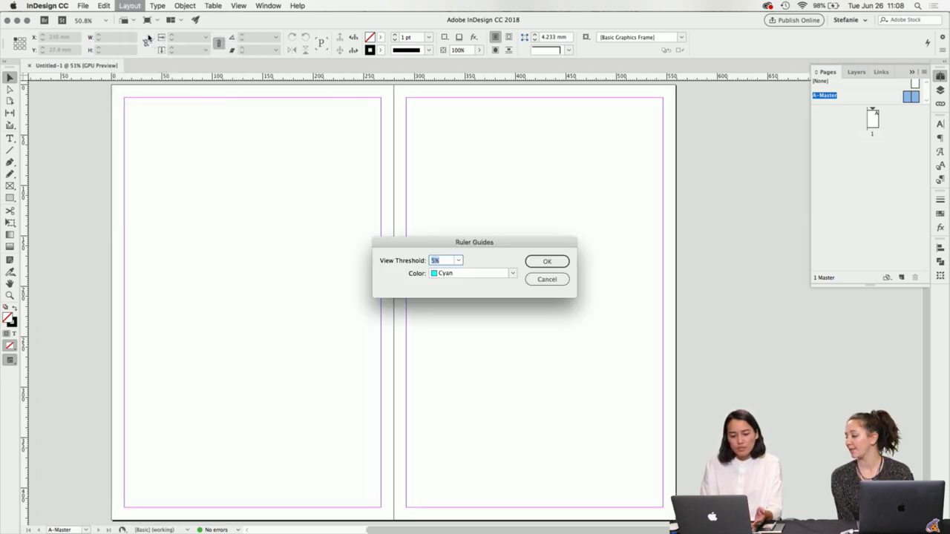
left_click(548, 279)
left_click(130, 5)
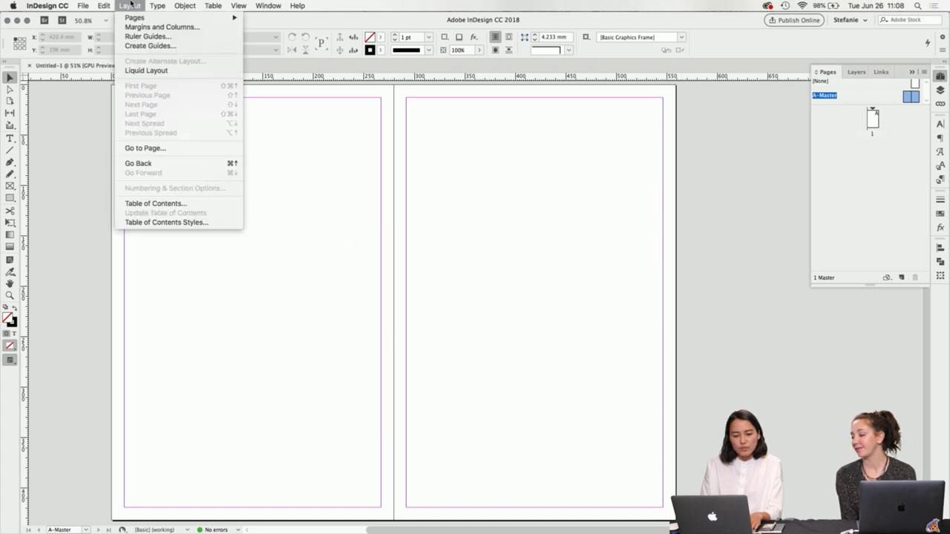
left_click(162, 26)
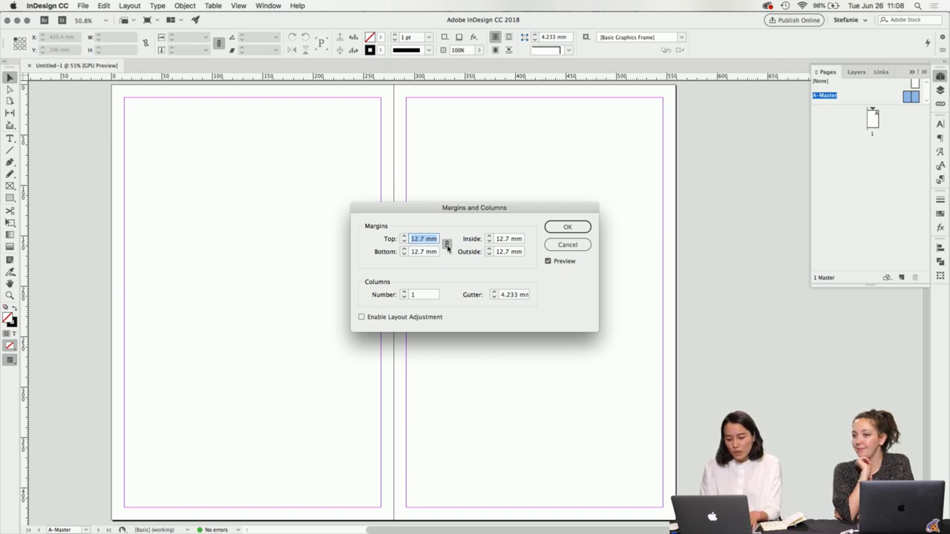
- Set A-Master margins to 15 mm top/bottom, 2.5 mm inside and 20 mm outside
type("15")
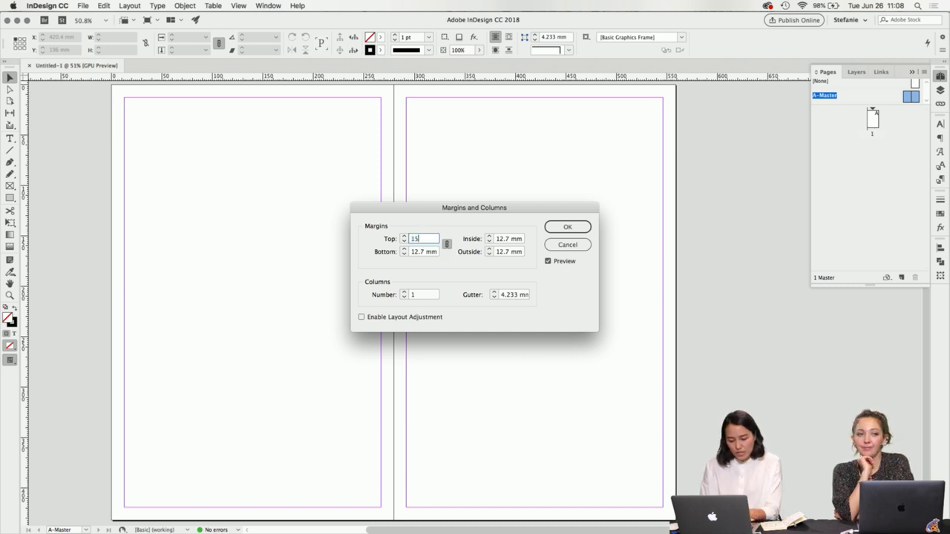
left_click(438, 253)
left_click(447, 245)
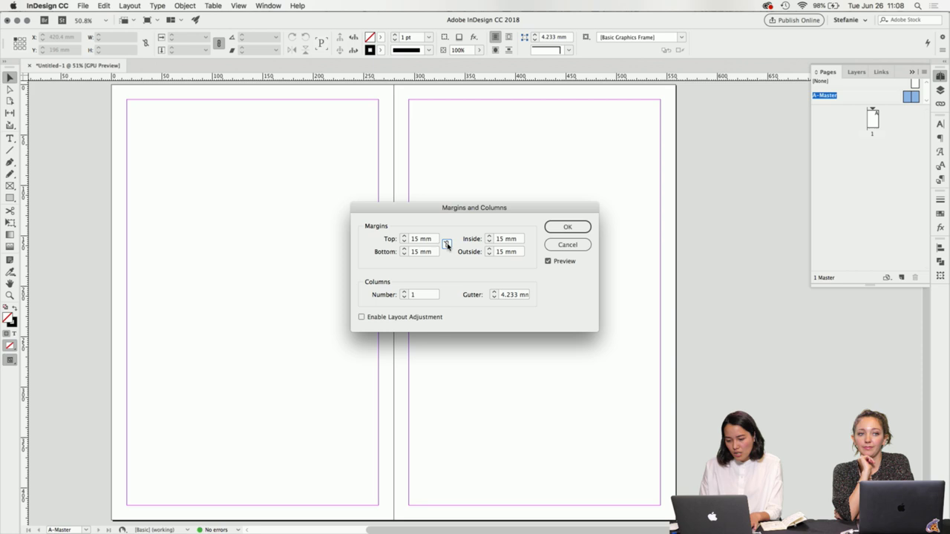
double_click(508, 239)
type("2.5")
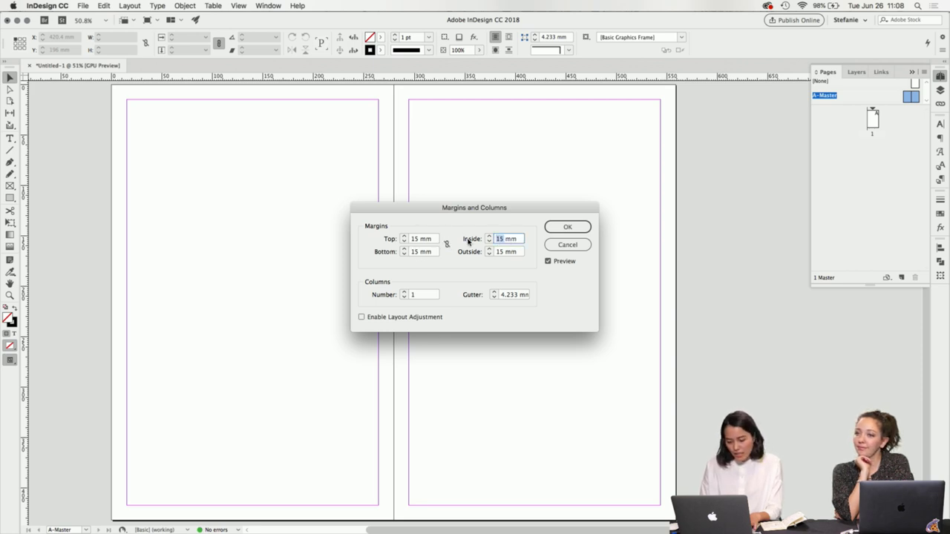
left_click(498, 253)
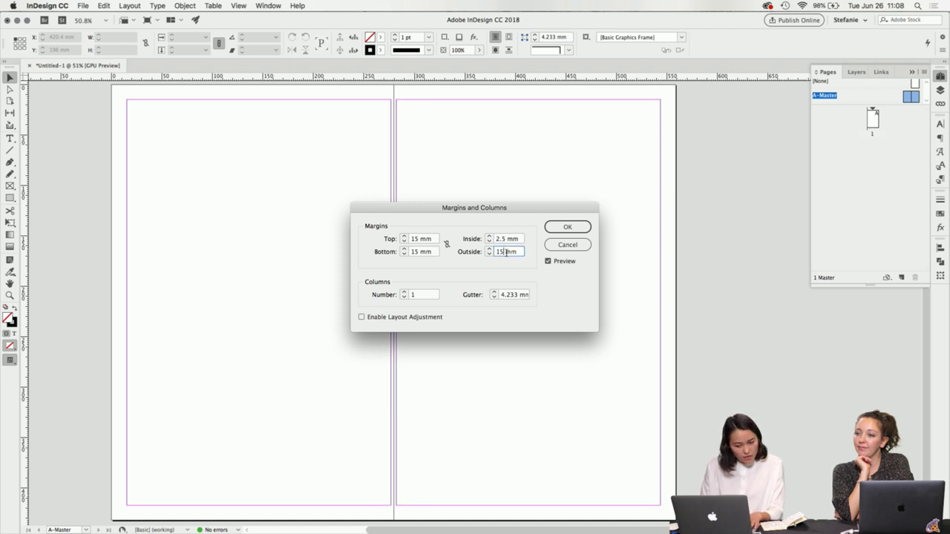
double_click(505, 252)
type("20")
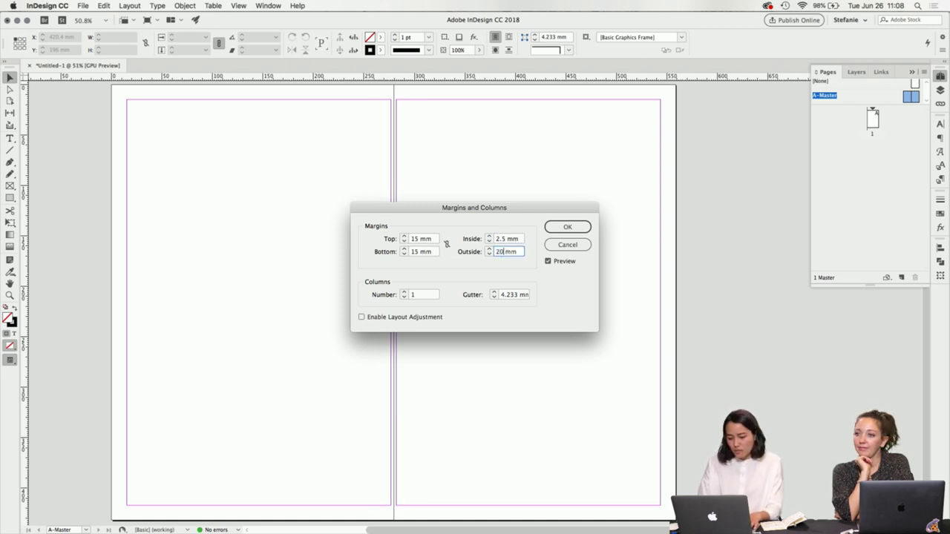
left_click(429, 296)
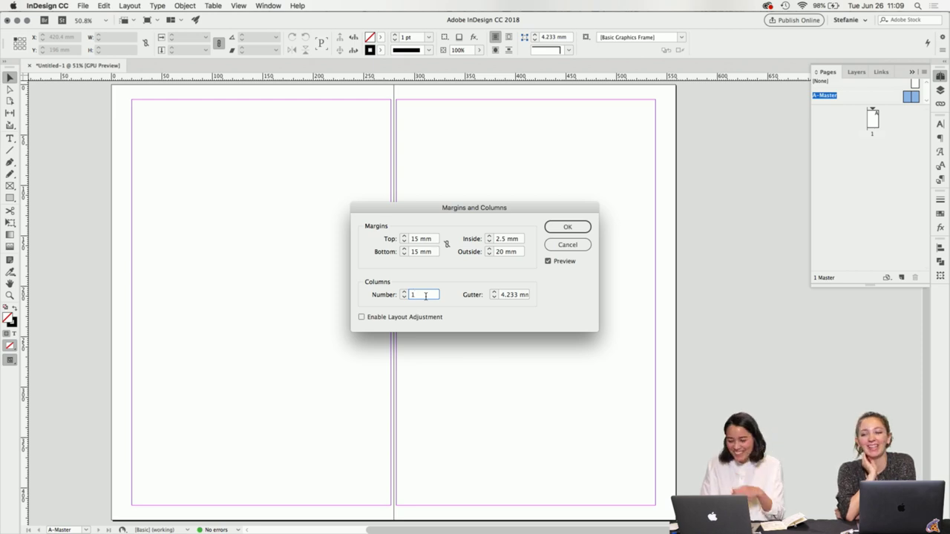
- Set six columns with a 5 mm gutter and apply the settings
left_click_drag(429, 295, 382, 296)
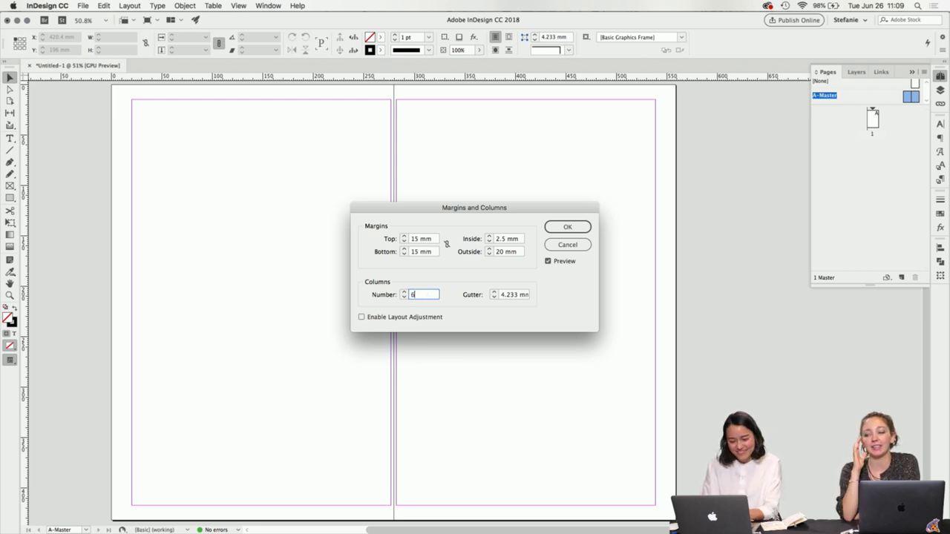
double_click(509, 296)
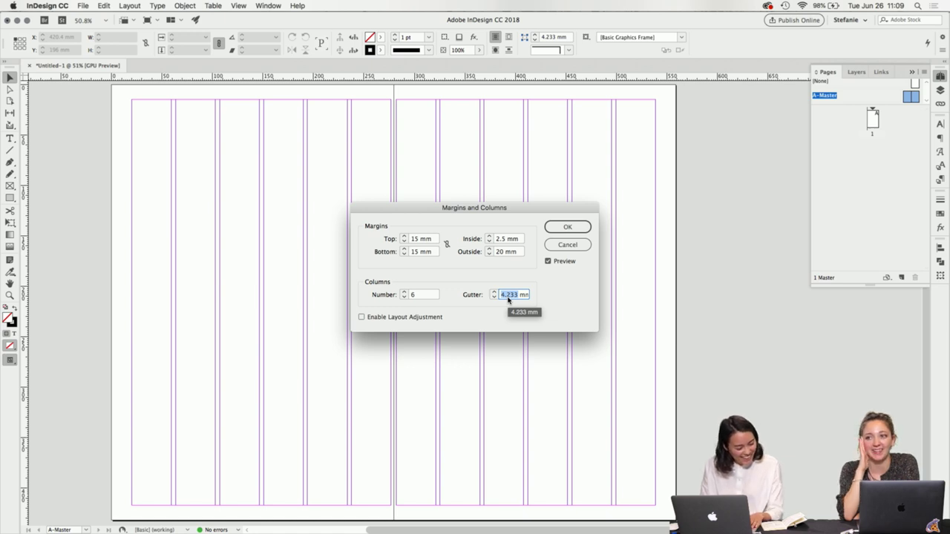
type("5")
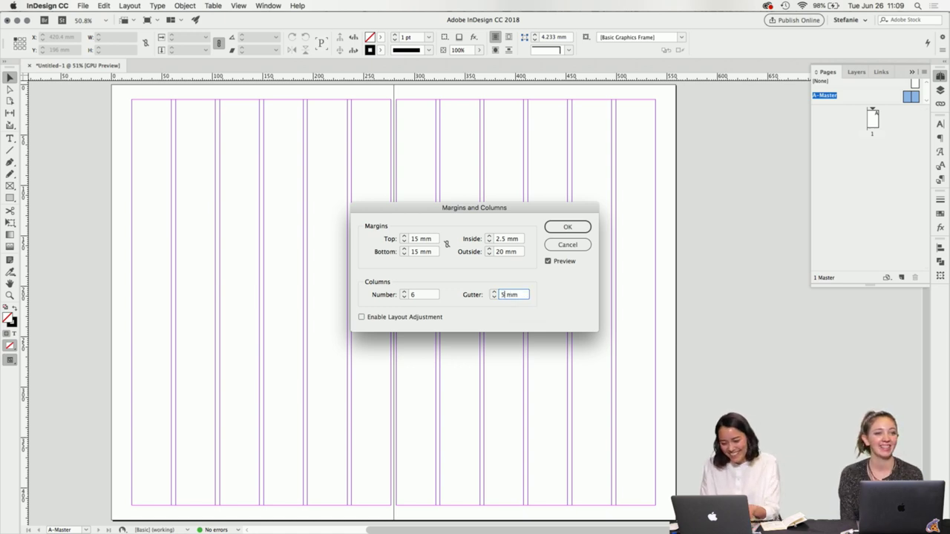
left_click(513, 253)
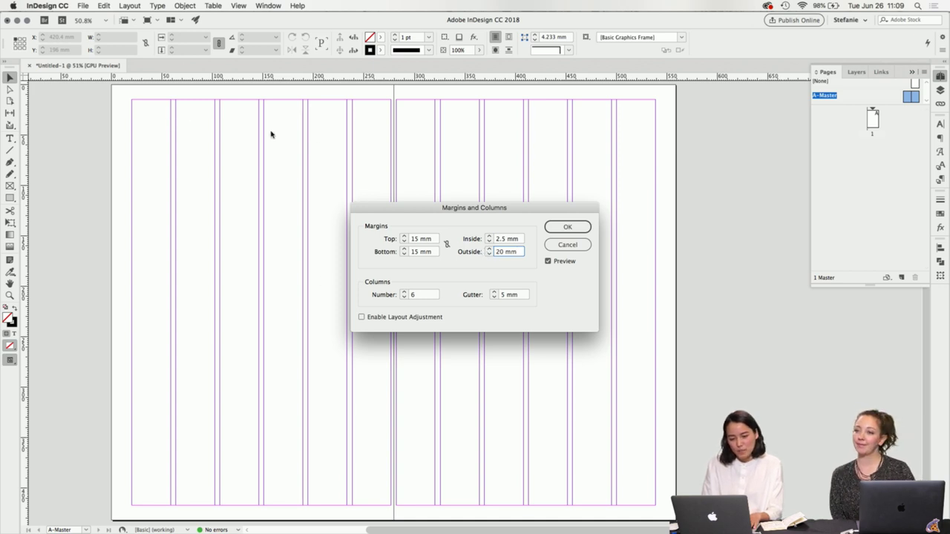
left_click(567, 229)
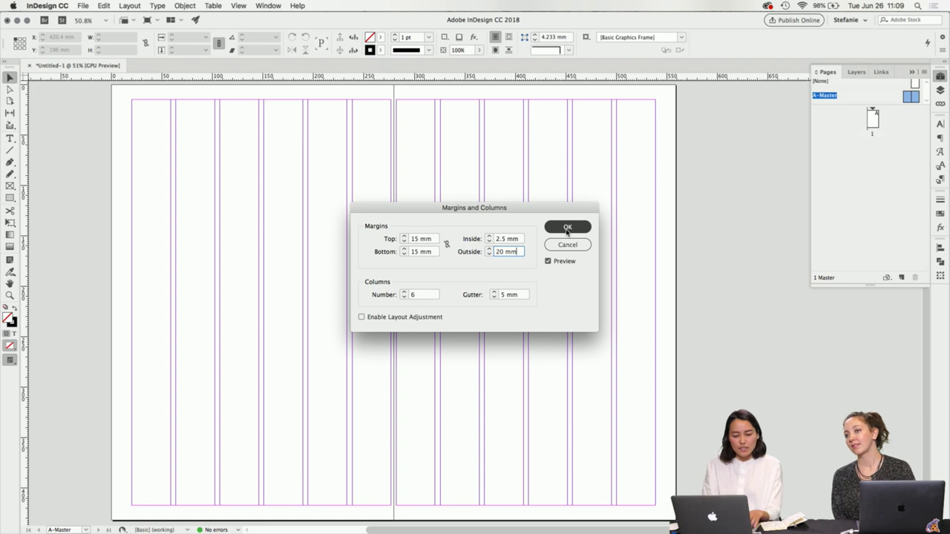
left_click(569, 227)
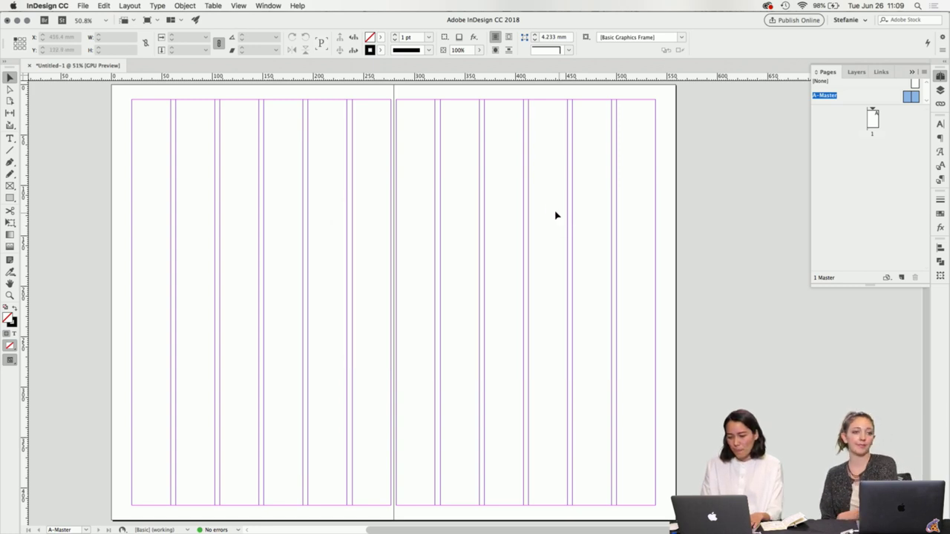
- Add a vertical guide at 15 mm on the A-Master spread
double_click(873, 119)
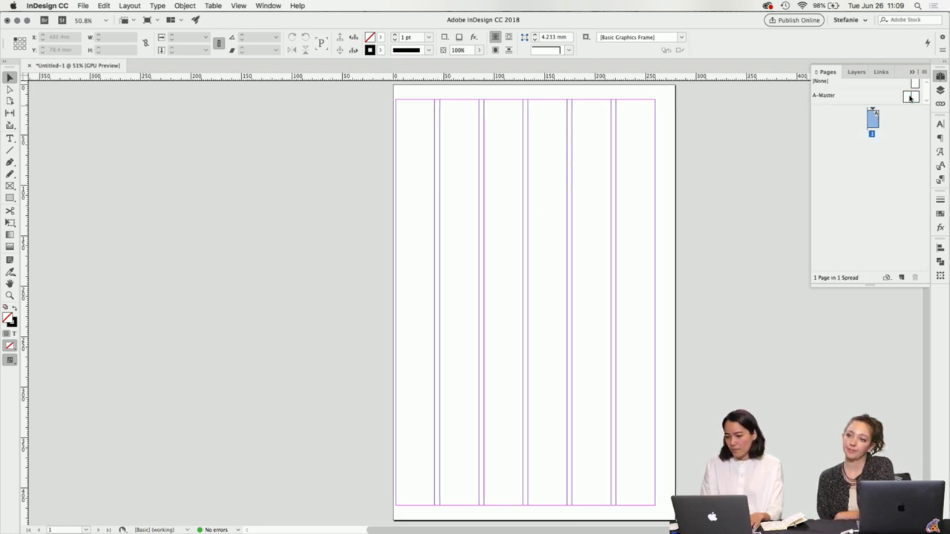
double_click(911, 98)
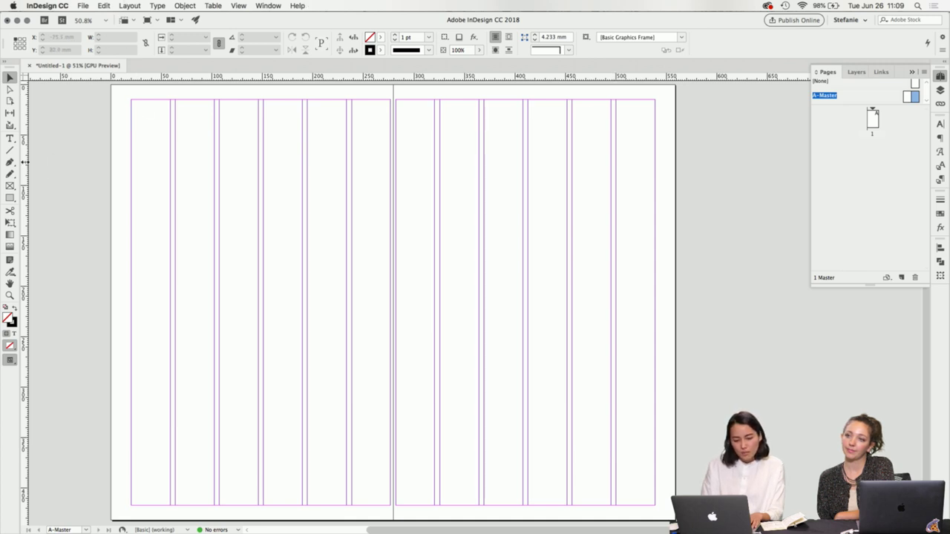
left_click_drag(24, 162, 127, 176)
left_click(57, 37)
key("BackSpace")
key("BackSpace")
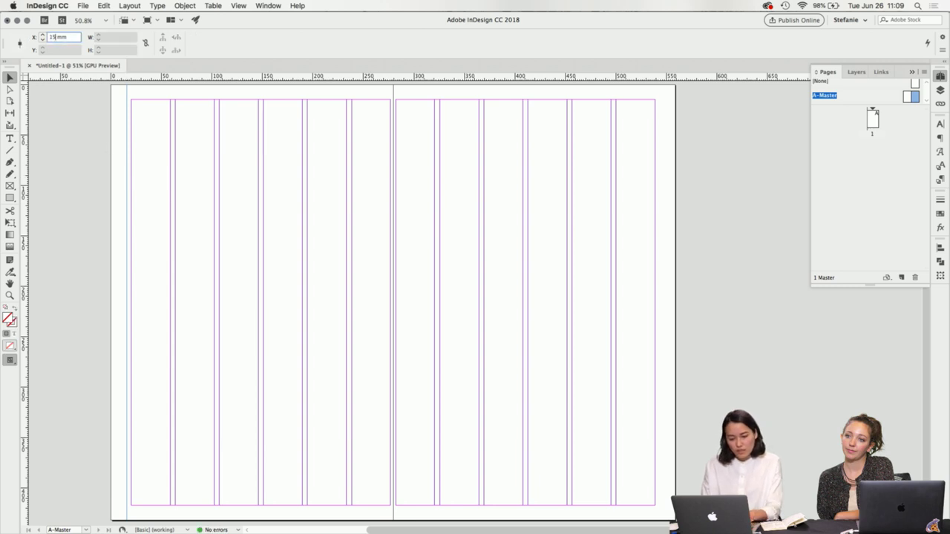
key("Return")
- Add a second vertical guide at 543.8 mm, then go to page 1
left_click_drag(25, 182, 675, 206)
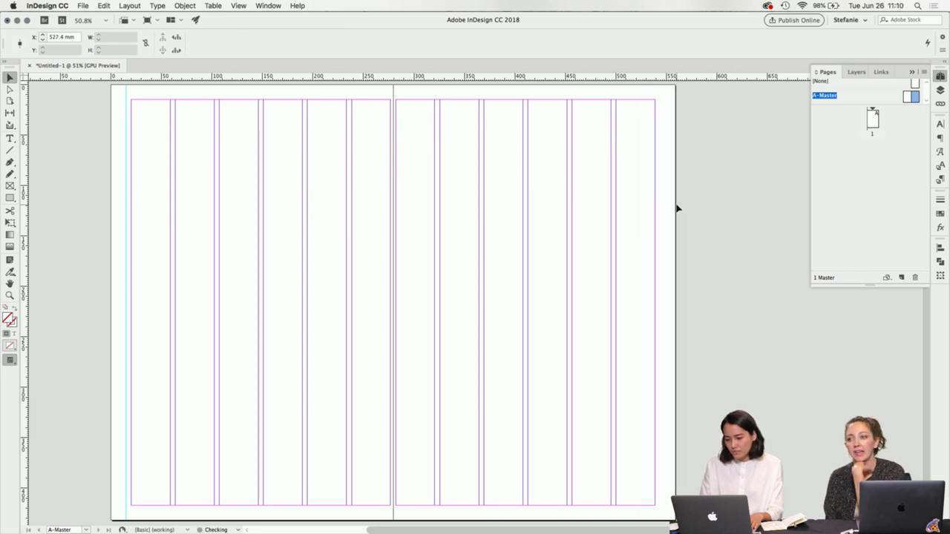
double_click(61, 37)
type("543.8")
key("Return")
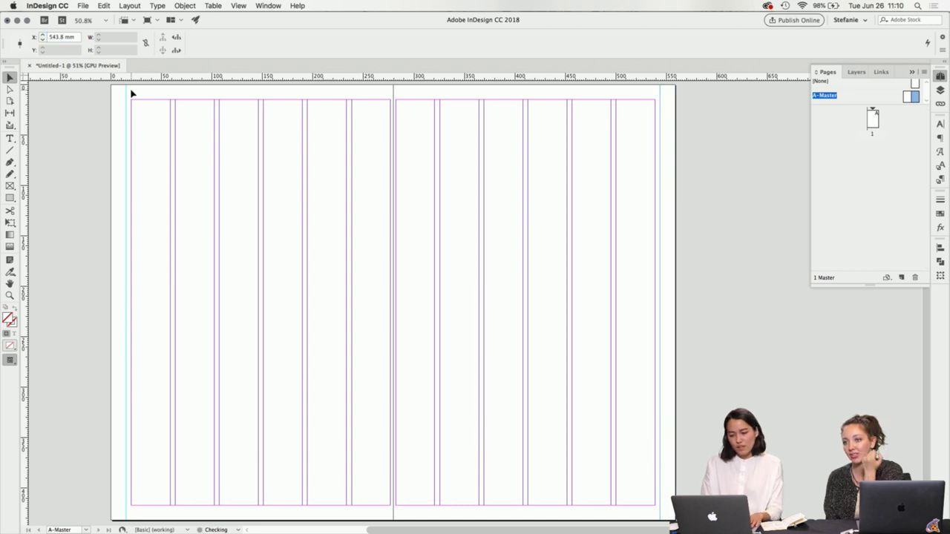
left_click(695, 235)
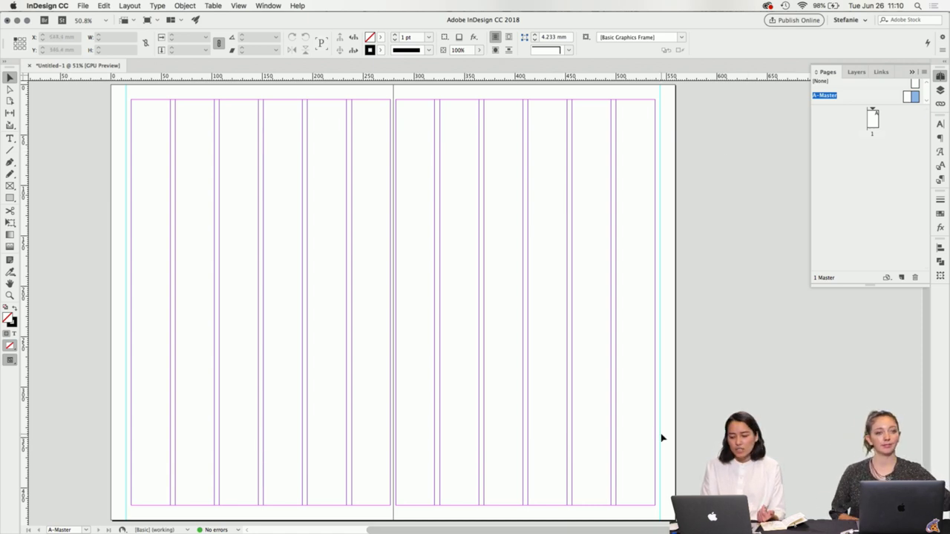
double_click(875, 121)
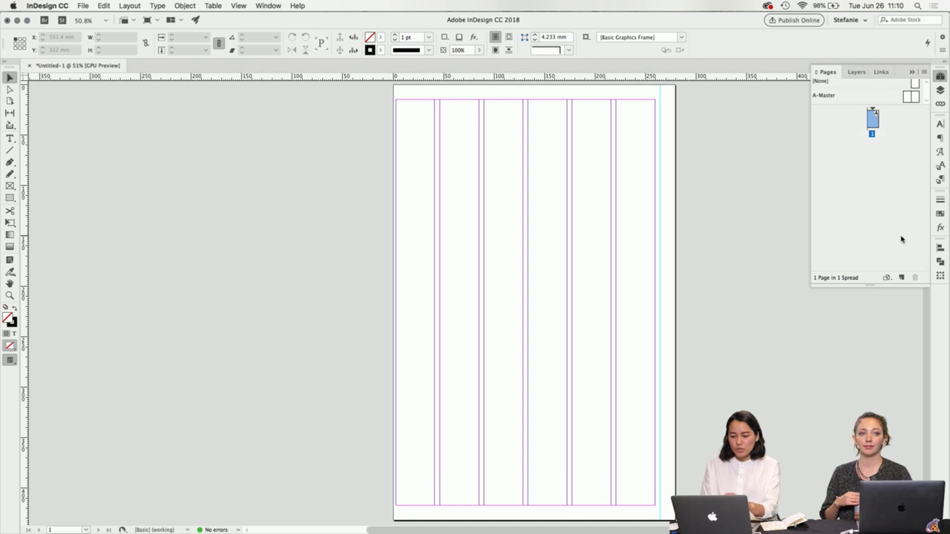
- Add pages until the document has five pages in spreads 2–3 and 4–5, then view page 1
left_click(902, 278)
left_click(902, 278)
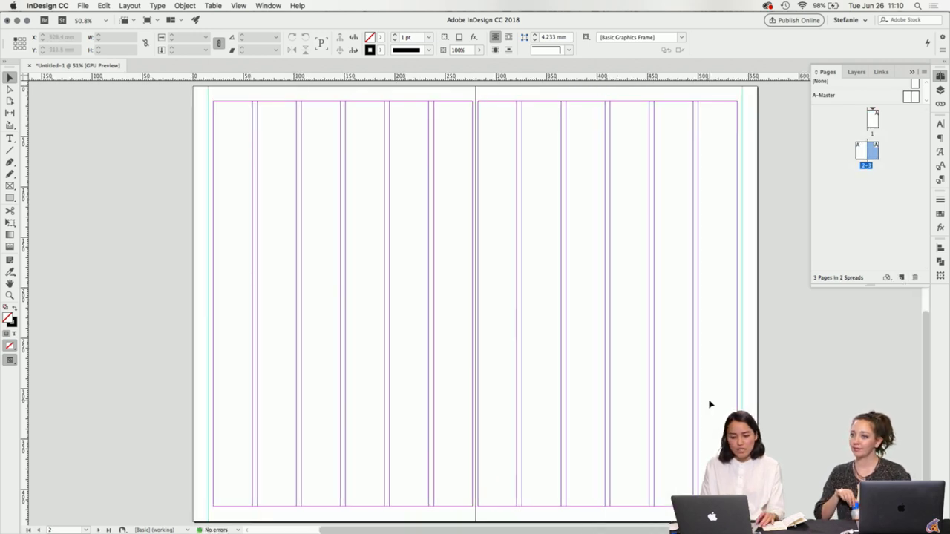
left_click(902, 278)
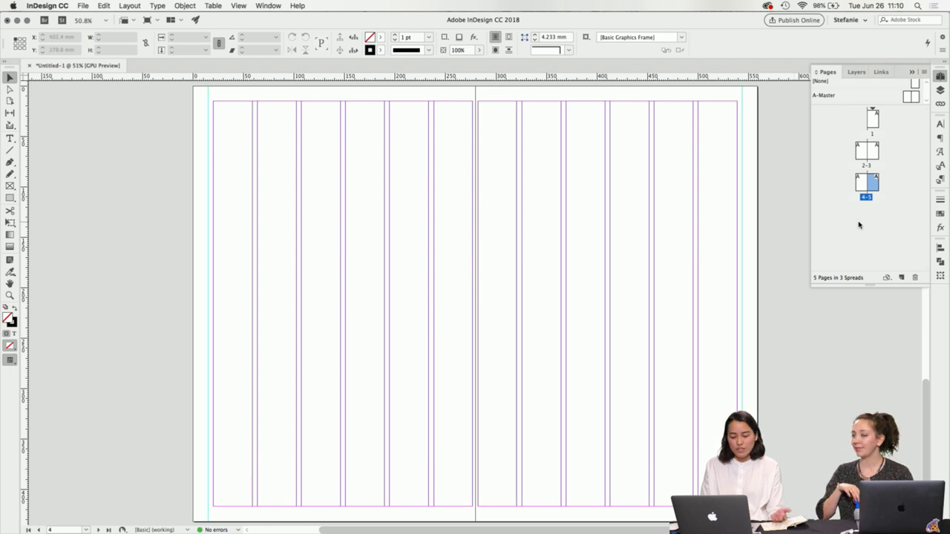
double_click(873, 125)
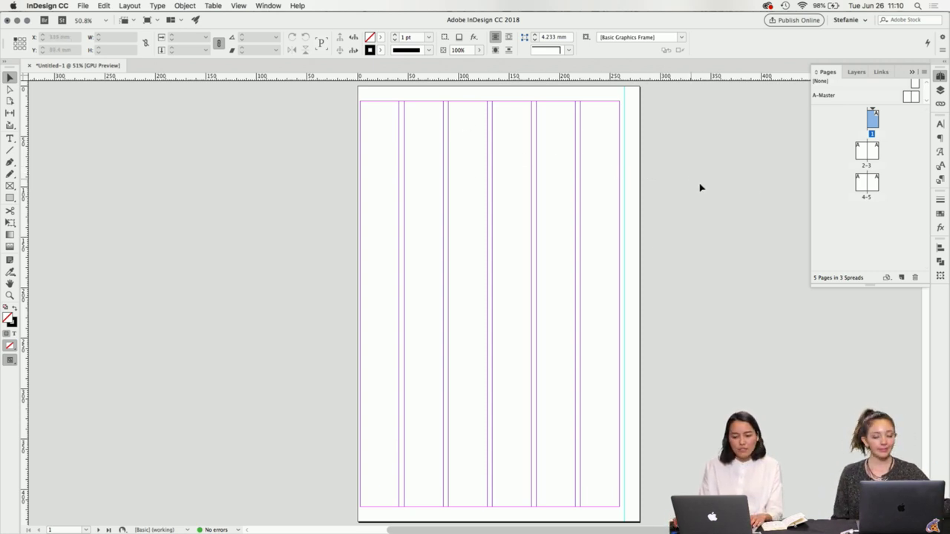
- Duplicate A-Master into a new B-Master spread
left_click(919, 98)
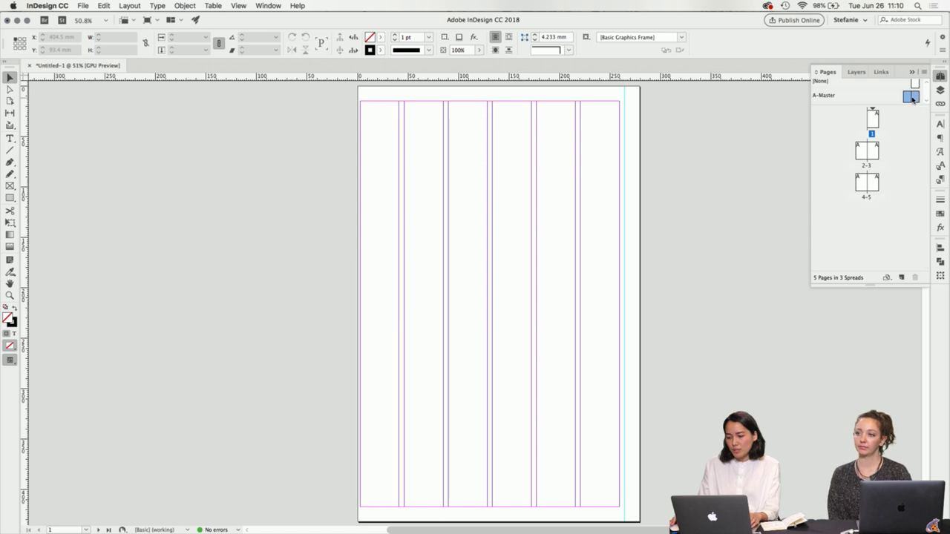
right_click(913, 100)
left_click(874, 108)
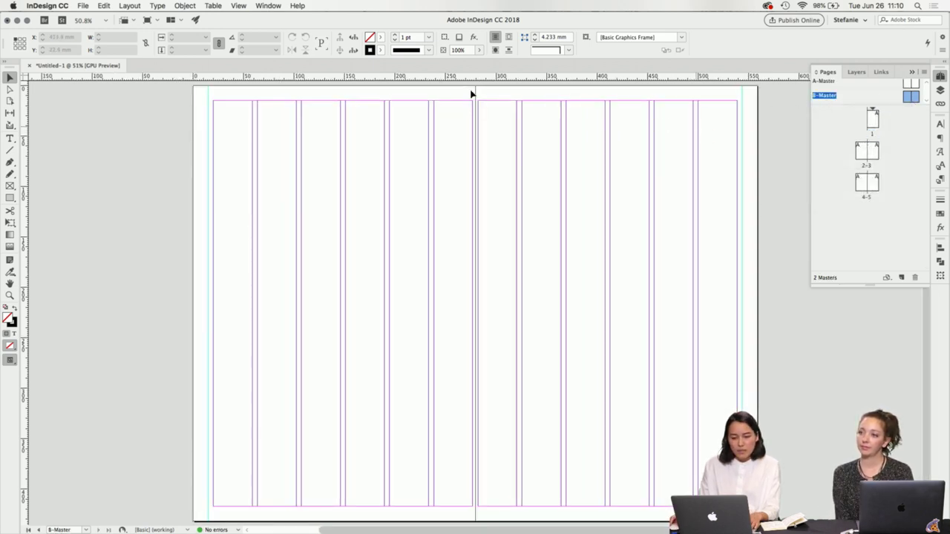
left_click_drag(194, 95, 738, 191)
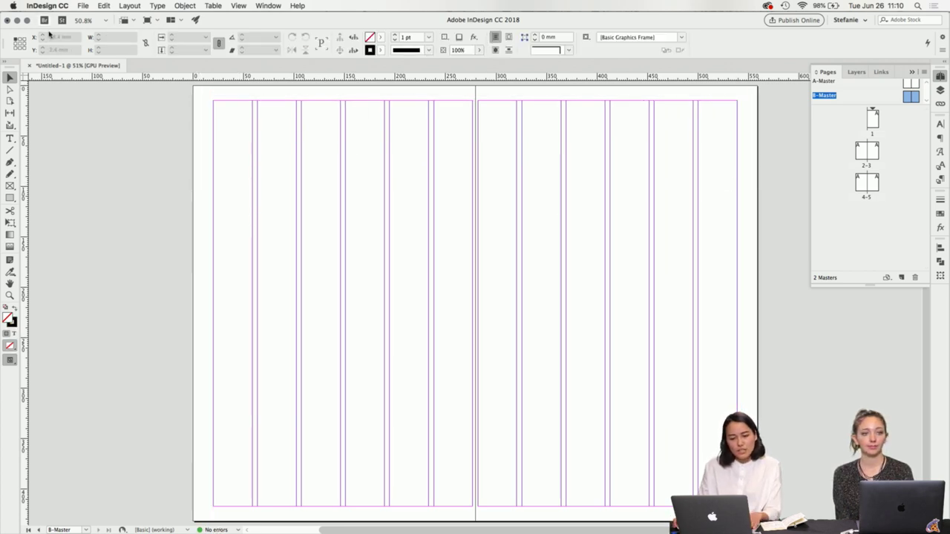
- Give B-Master linked 15 mm margins and a single column, then return to page 1
left_click(130, 5)
left_click(139, 27)
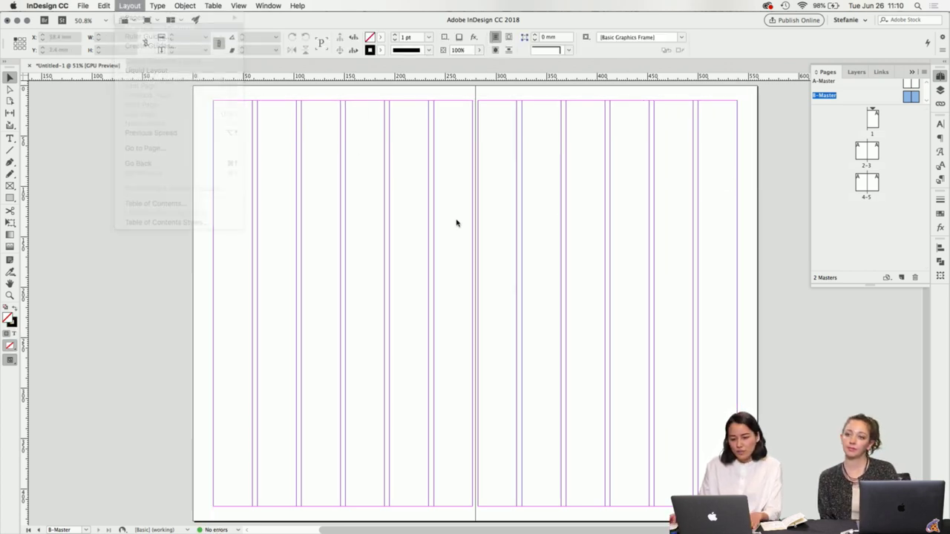
left_click(447, 243)
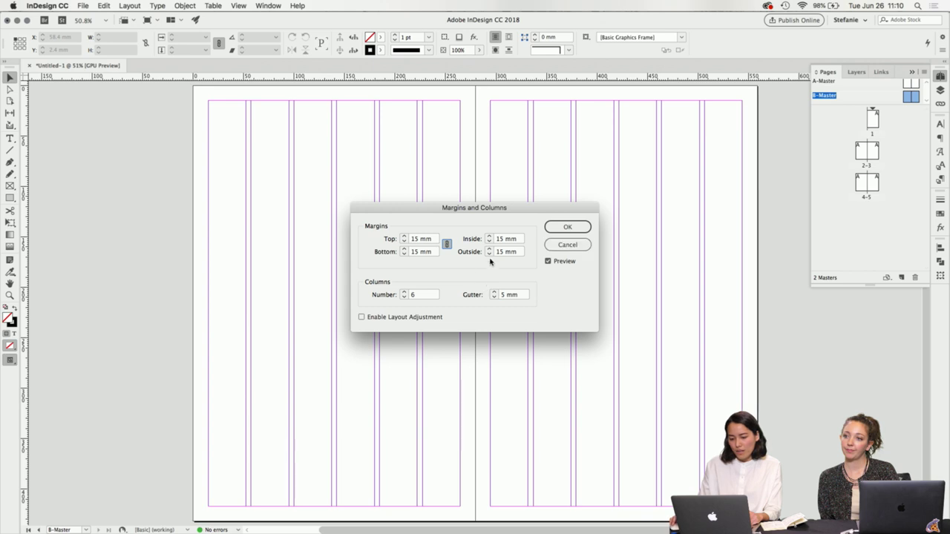
double_click(418, 295)
type("1")
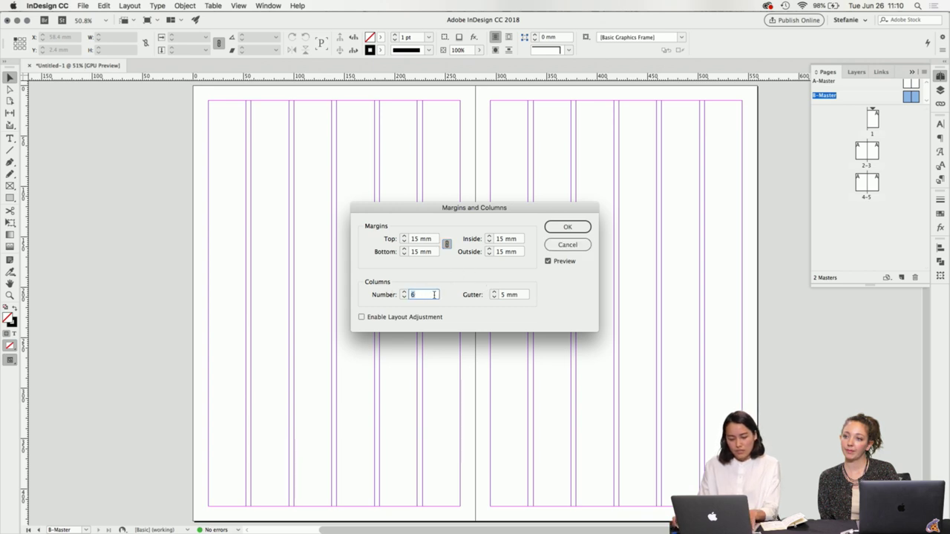
left_click(569, 227)
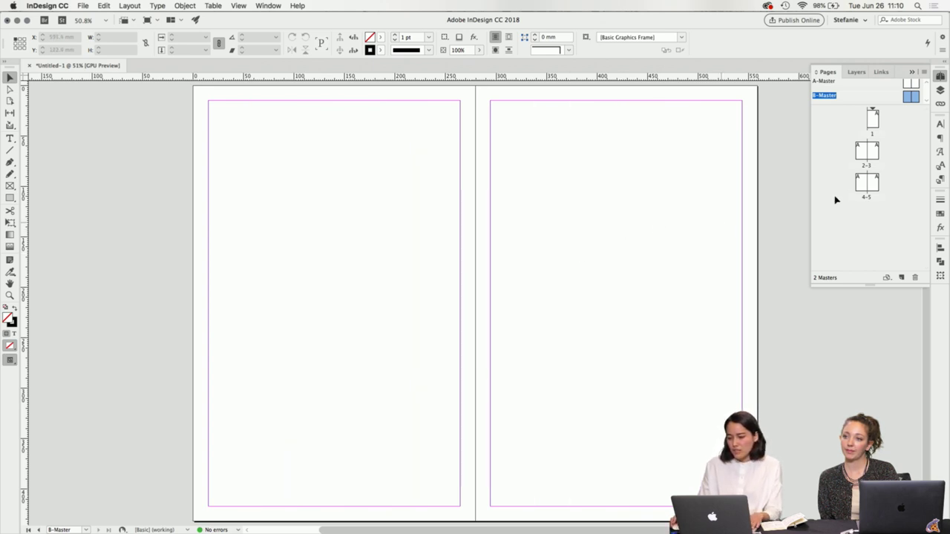
double_click(873, 125)
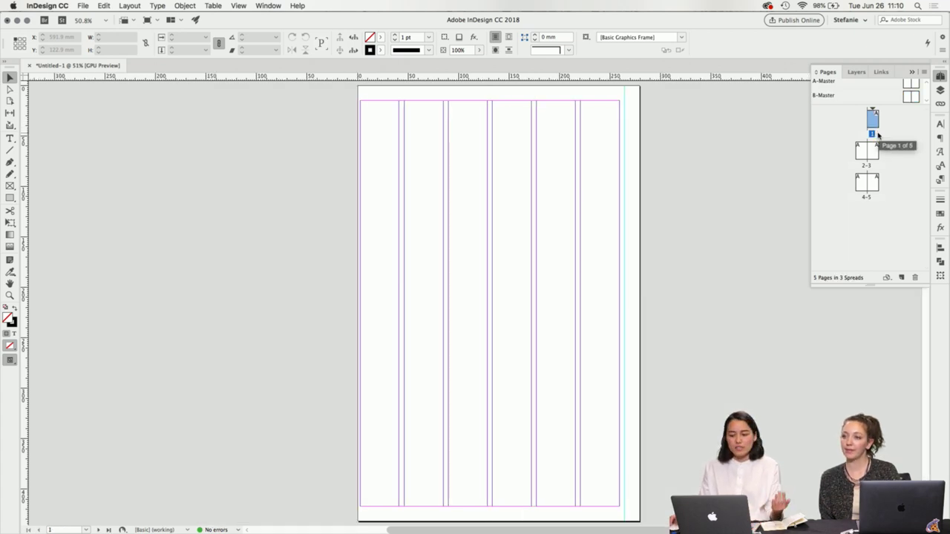
- Apply B-Master to page 1, replacing its six-column grid with single-column 15 mm margins
right_click(876, 131)
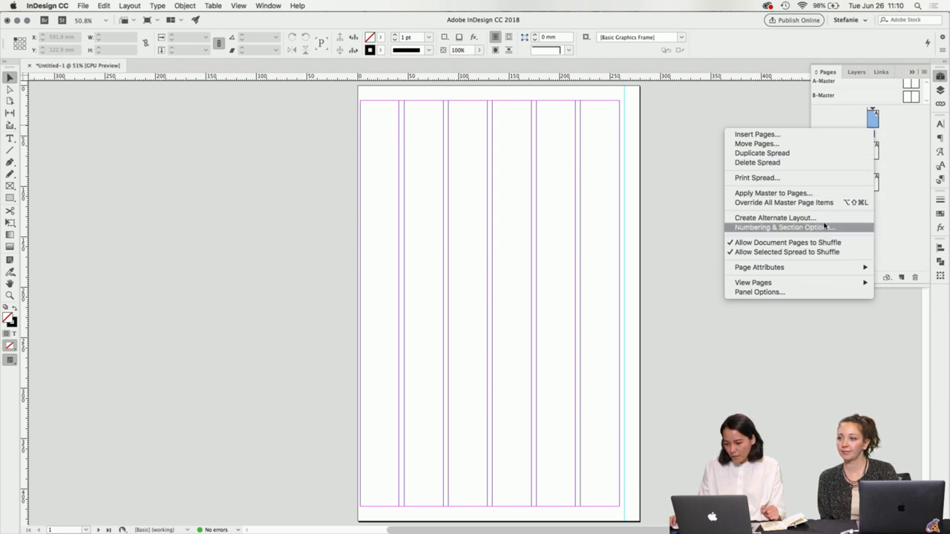
left_click(829, 193)
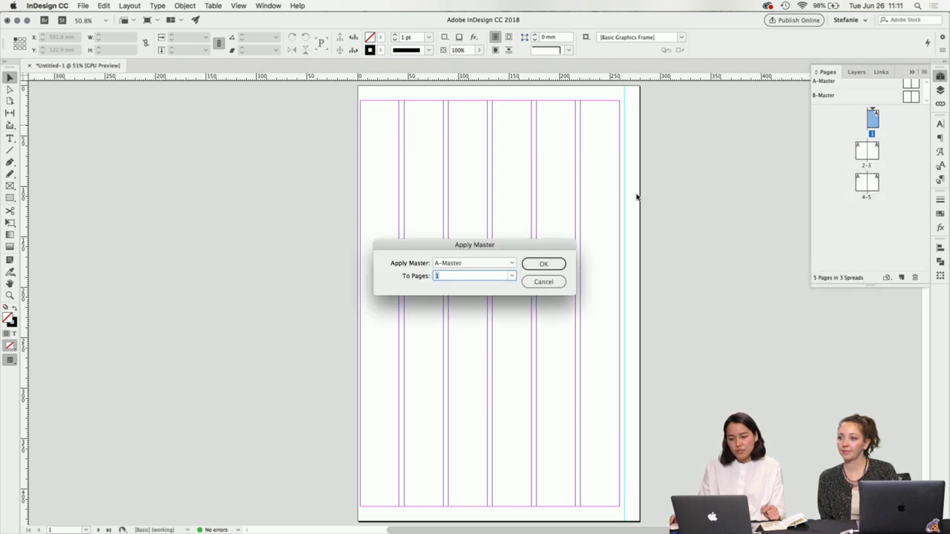
left_click(510, 265)
left_click(487, 293)
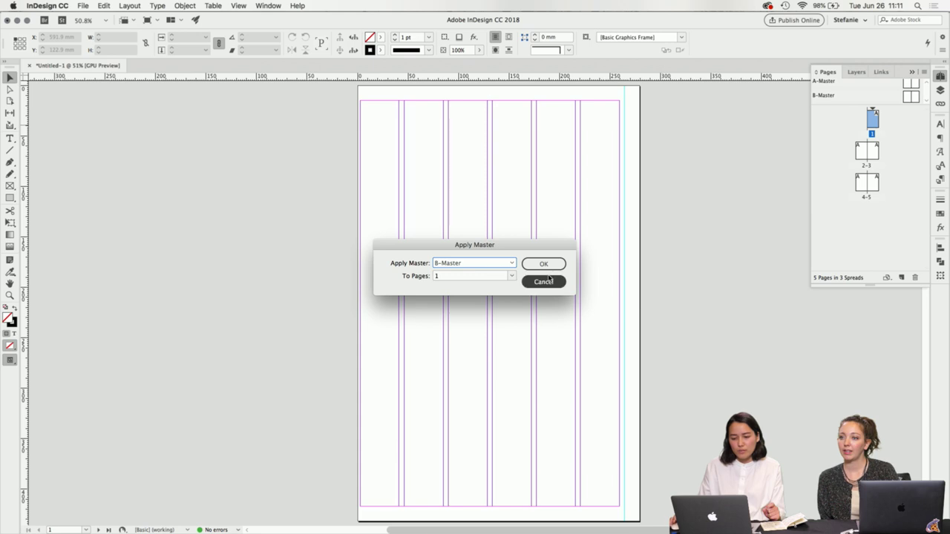
left_click(551, 265)
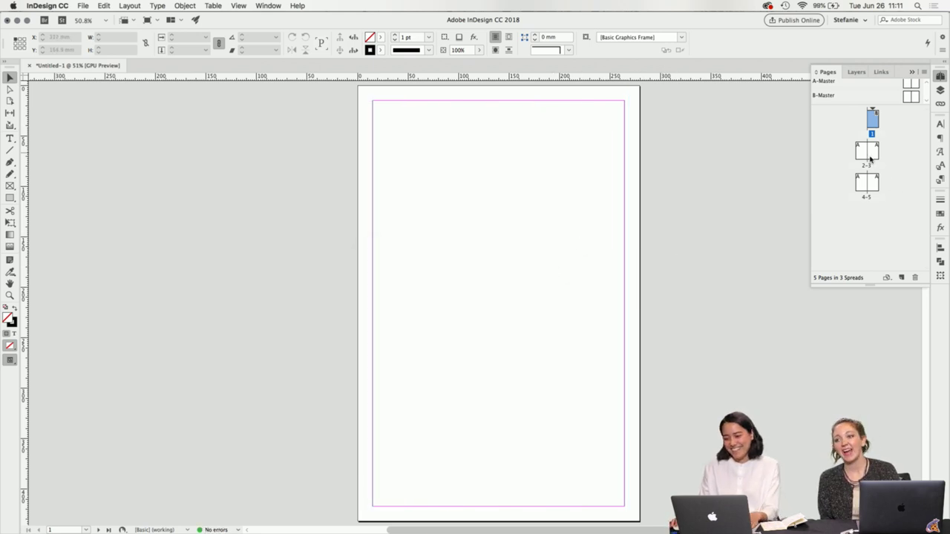
- Add ten pages after spread 4–5 so the document reaches 16 pages
left_click(874, 181)
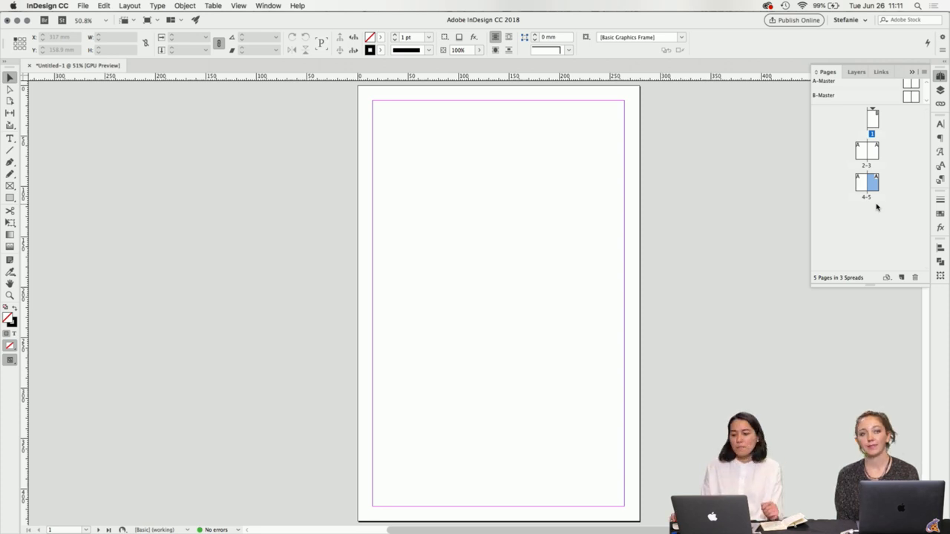
left_click(903, 278)
left_click(903, 277)
left_click(903, 278)
left_click(903, 277)
left_click(902, 278)
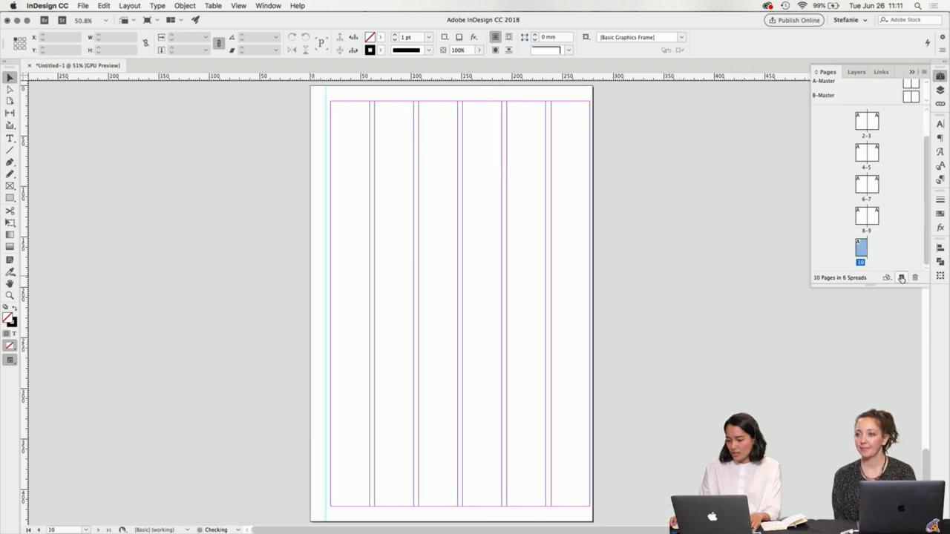
left_click(902, 278)
left_click(902, 278)
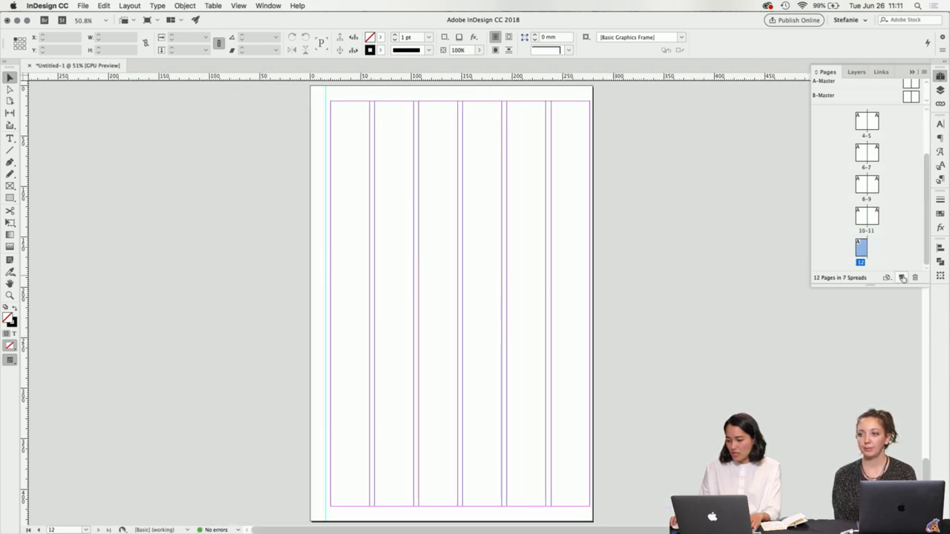
left_click(902, 278)
left_click(902, 278)
left_click(902, 278)
left_click(901, 278)
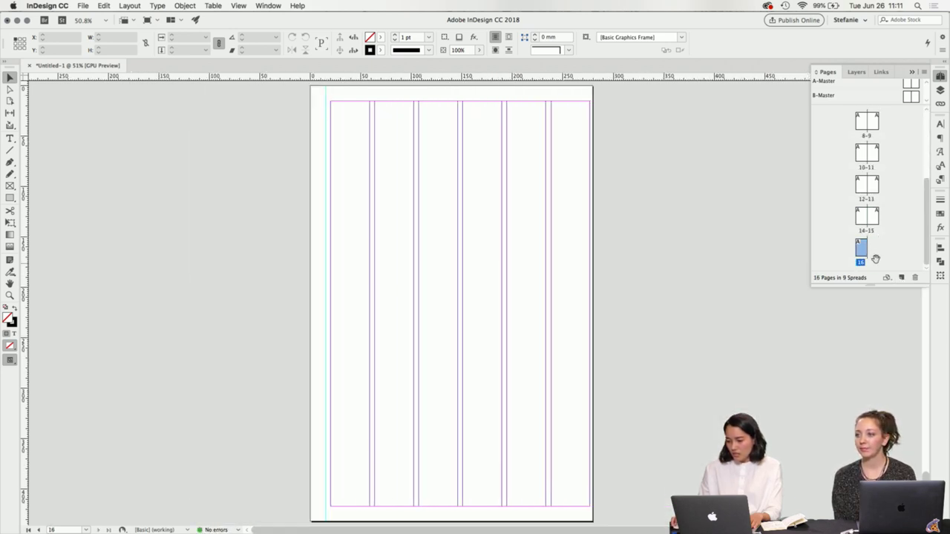
right_click(862, 251)
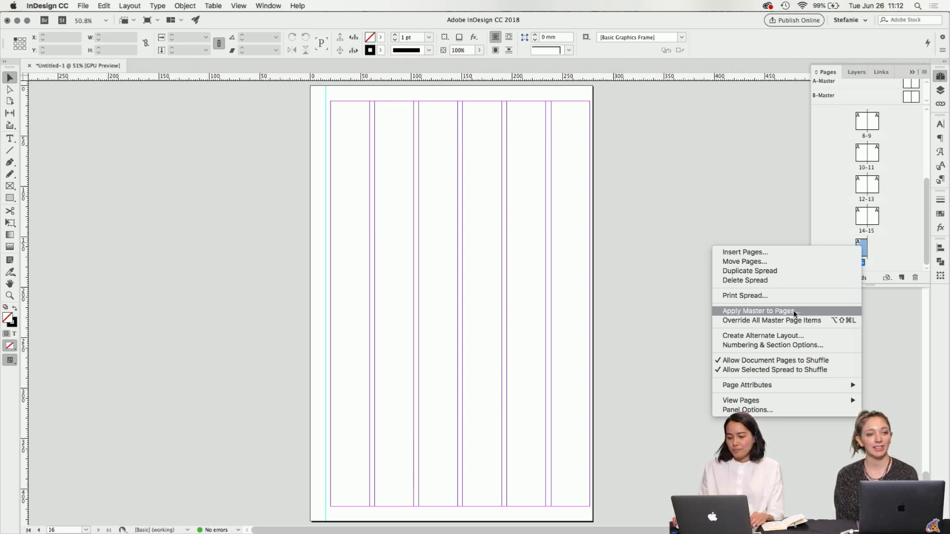
- Apply B-Master to page 16, then bring page 1 back into view
left_click(757, 311)
left_click(500, 265)
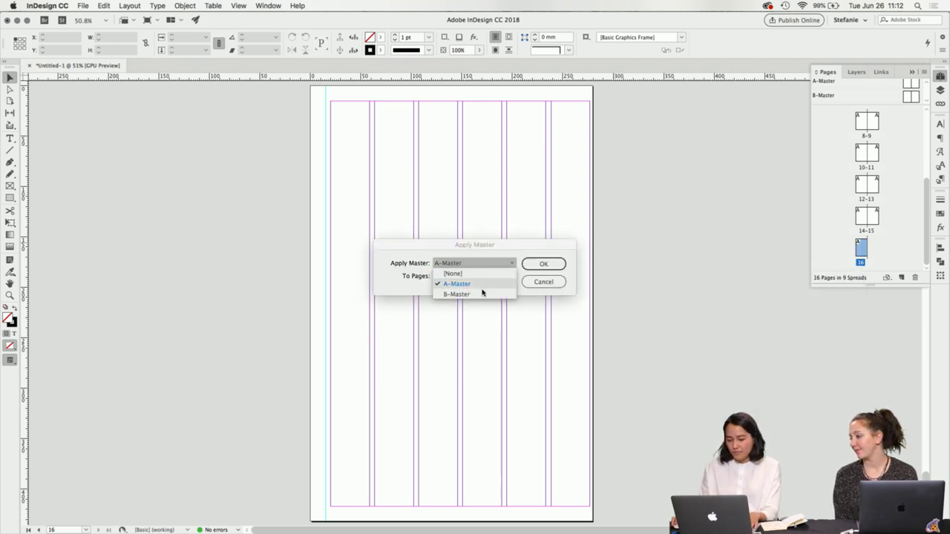
left_click(482, 295)
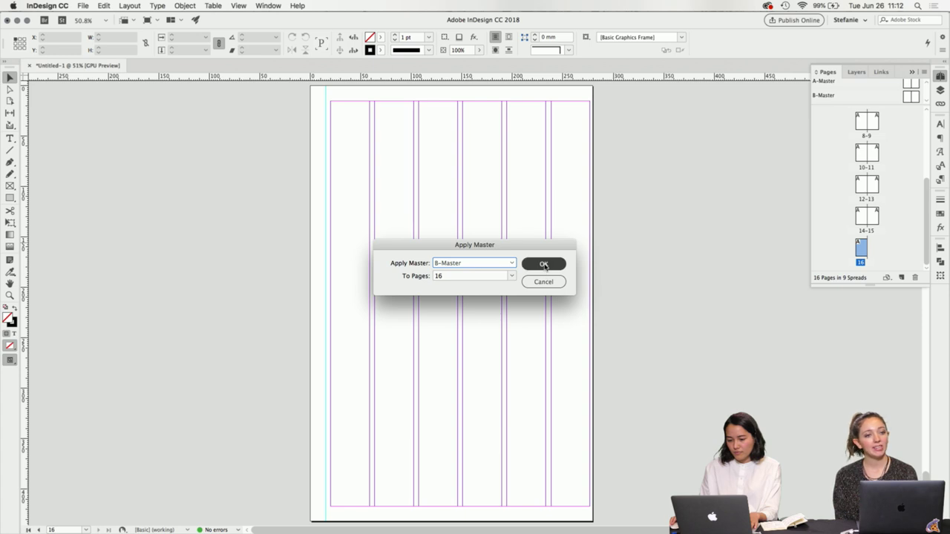
left_click(544, 264)
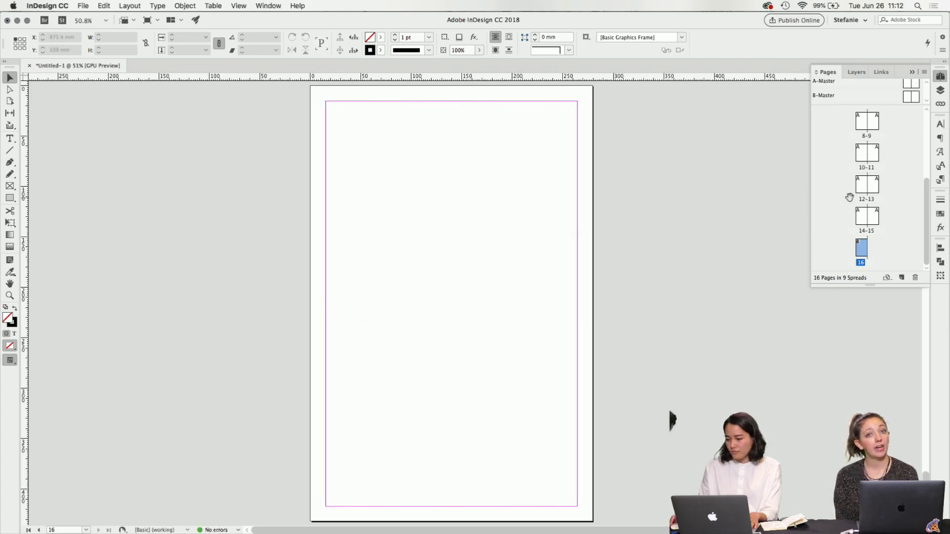
scroll(847, 195, "up", 3)
double_click(874, 119)
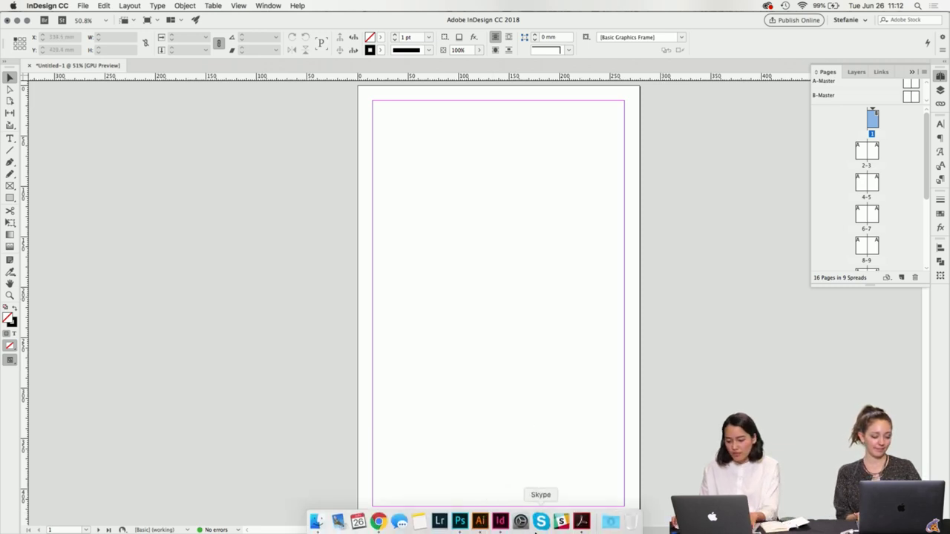
- Review the colour moodboard PDF in Acrobat Pro DC before returning to InDesign
left_click(582, 522)
left_click(124, 31)
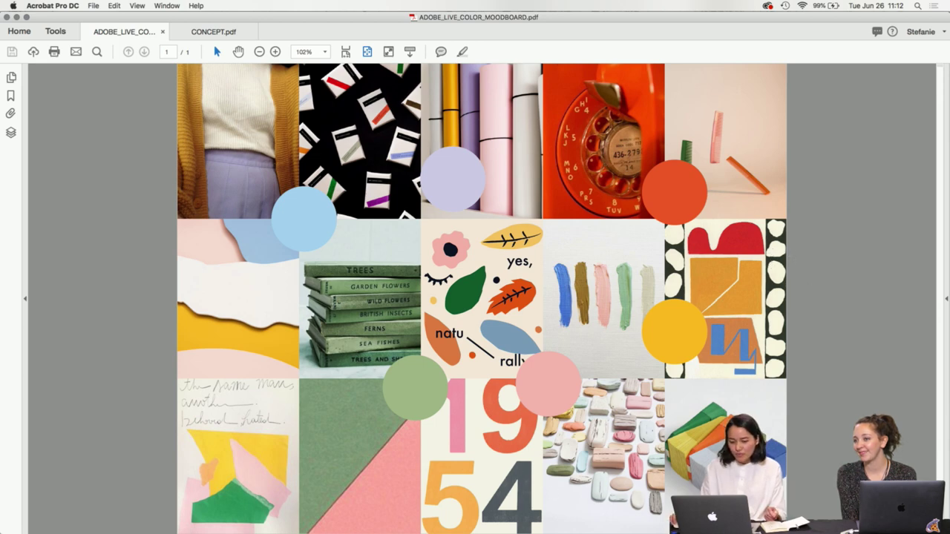
left_click(500, 521)
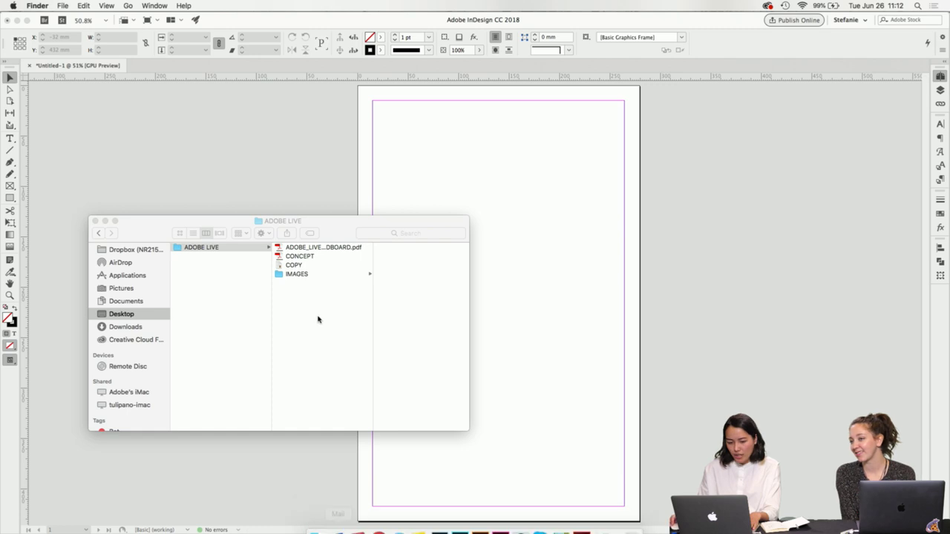
- Place ADOBE_LIVE_COLOR_MOODBOARD.pdf near the top of page 1
left_click_drag(327, 248, 473, 183)
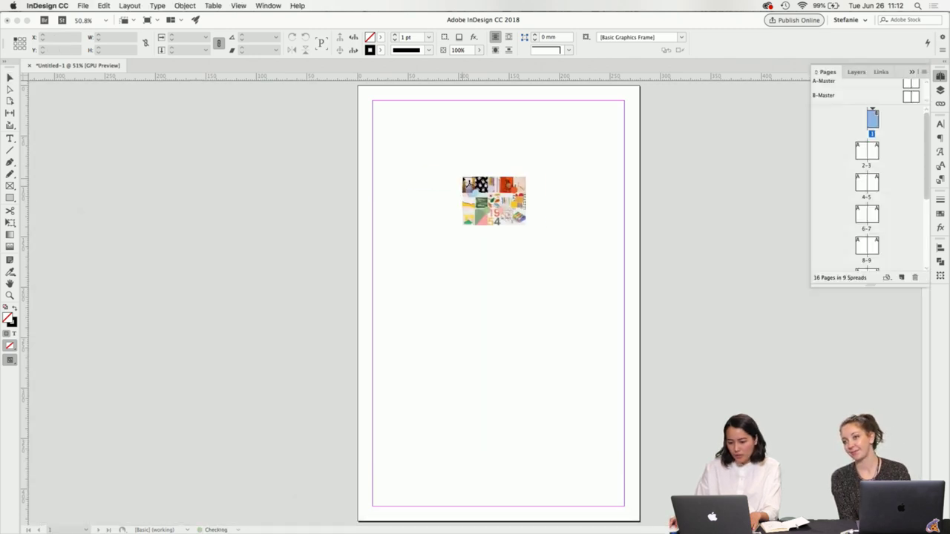
left_click_drag(372, 161, 632, 369)
scroll(499, 277, "up", 2)
- Sample the moodboard's light blue circle with the Eyedropper and save it as a swatch
key("super+1")
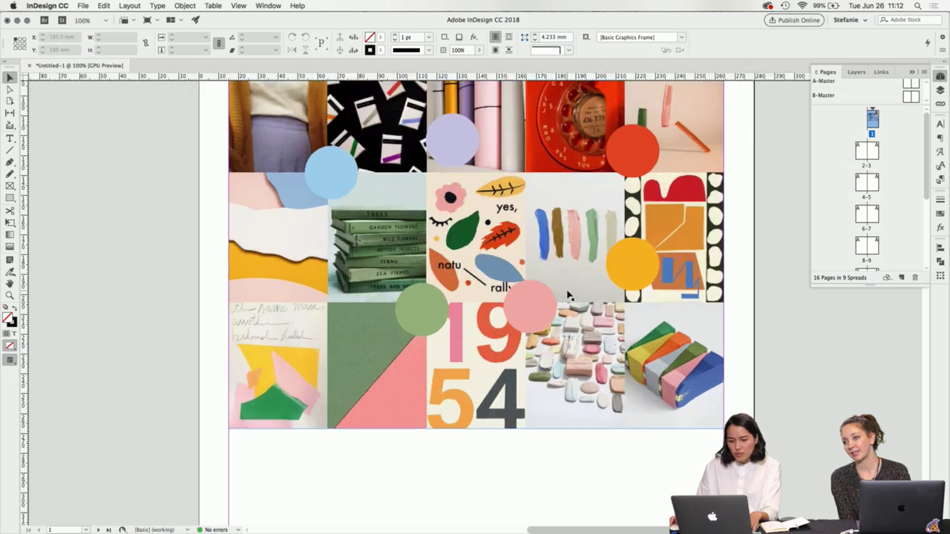
key("i")
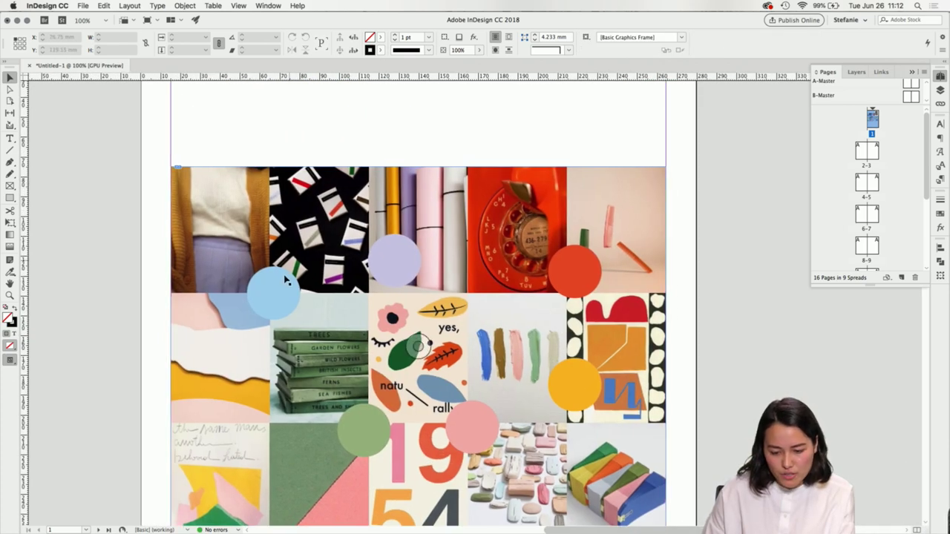
left_click(291, 279)
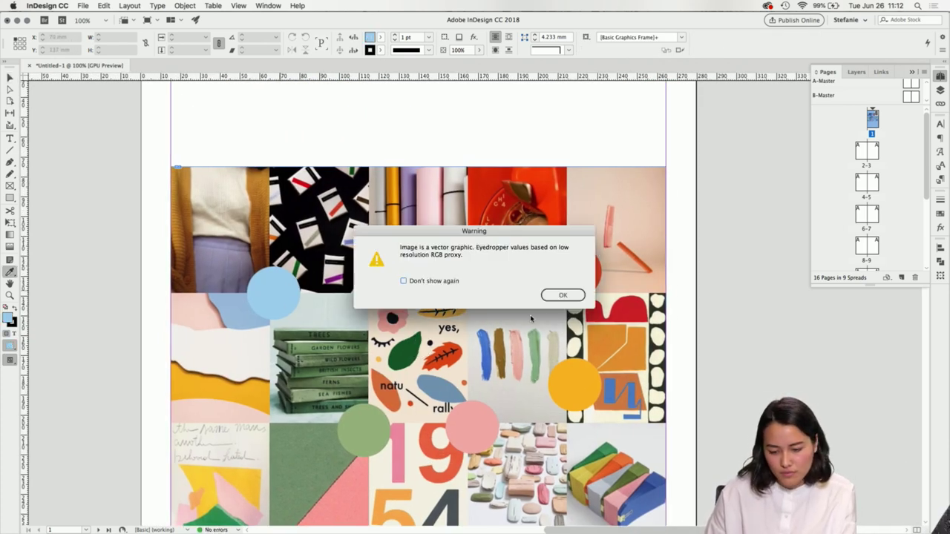
left_click(558, 297)
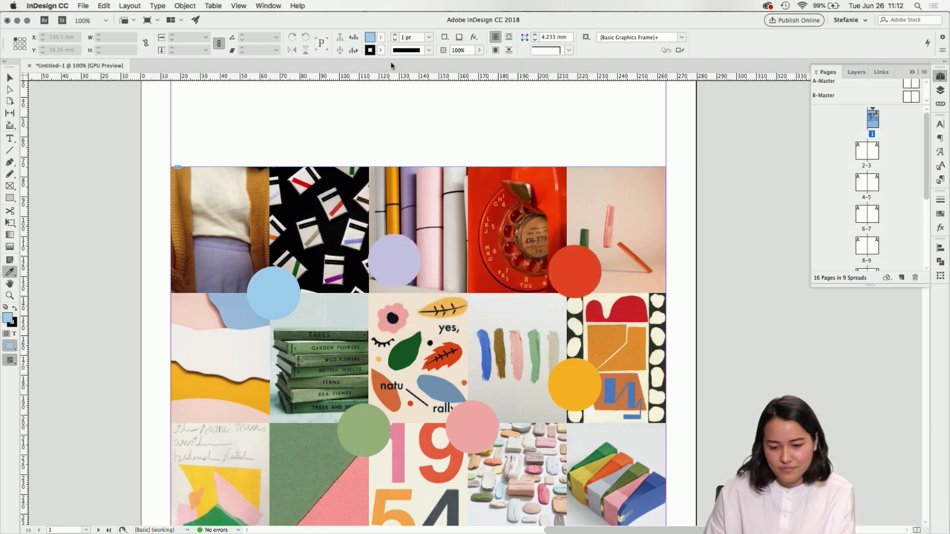
left_click(380, 37)
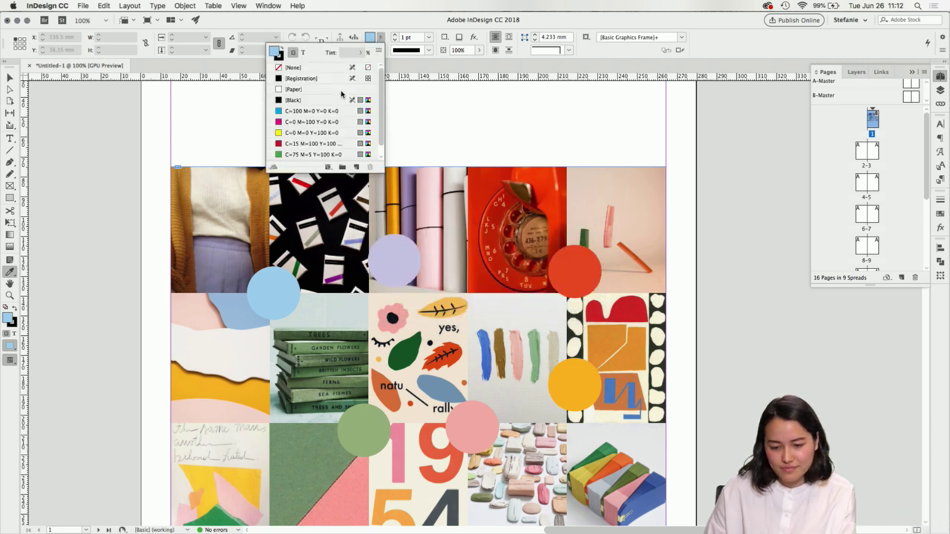
left_click(343, 166)
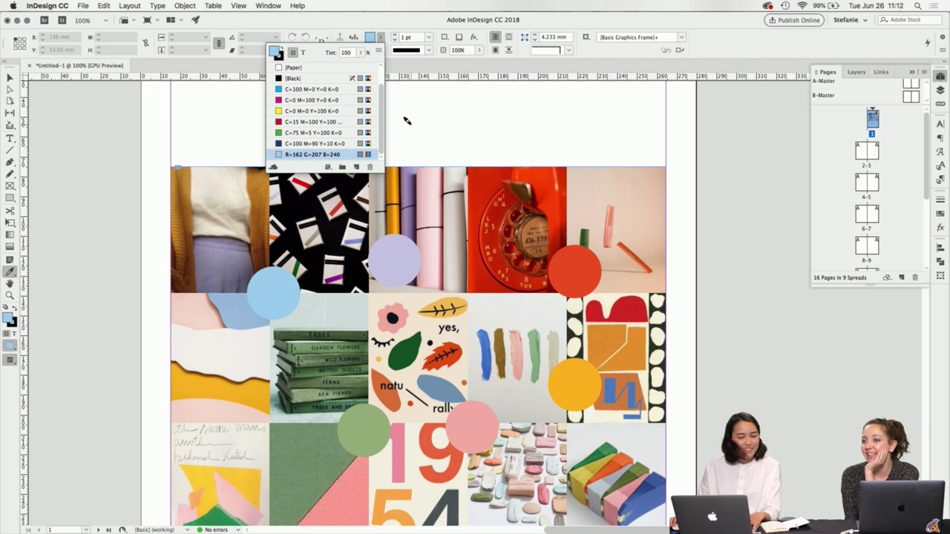
left_click(10, 77)
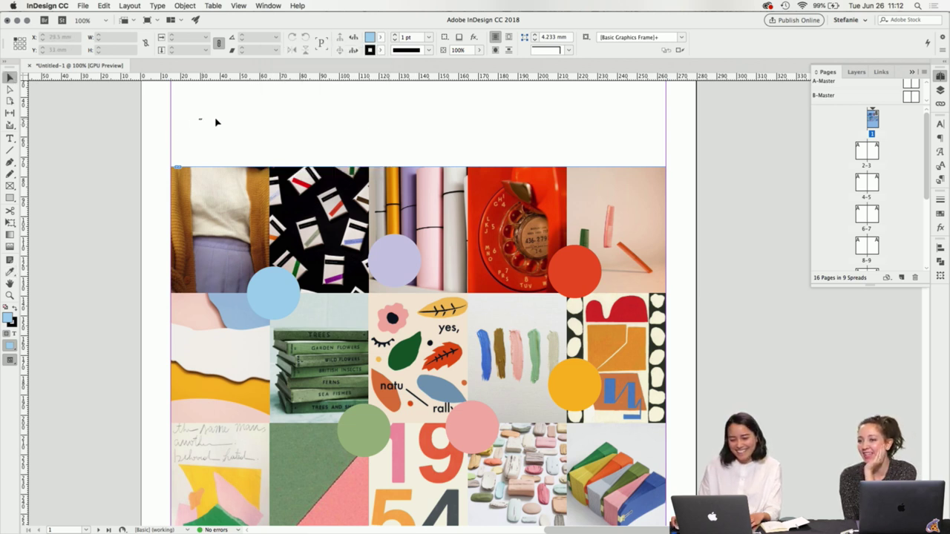
- Select the default CMYK swatches in the fill swatch list for removal
left_click(381, 38)
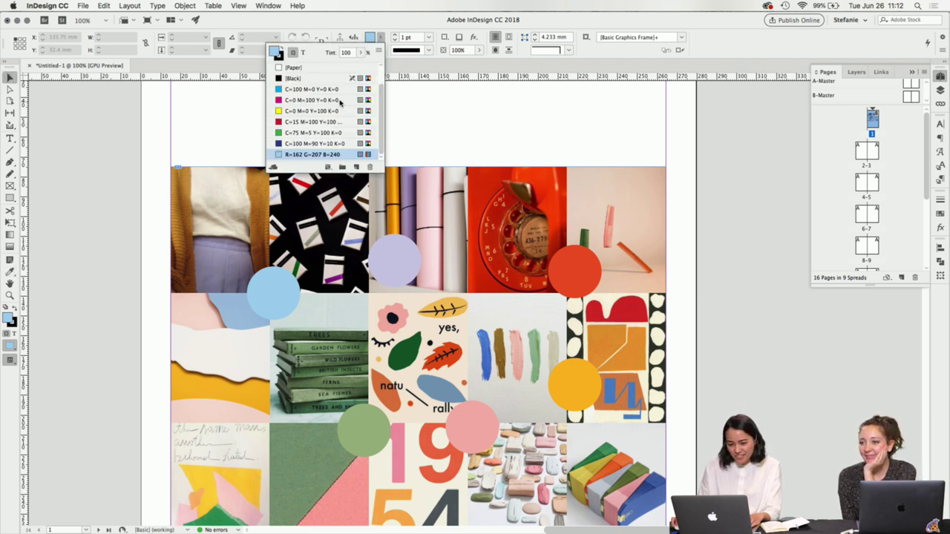
left_click(325, 121)
left_click(325, 111)
scroll(325, 124, "down", 2)
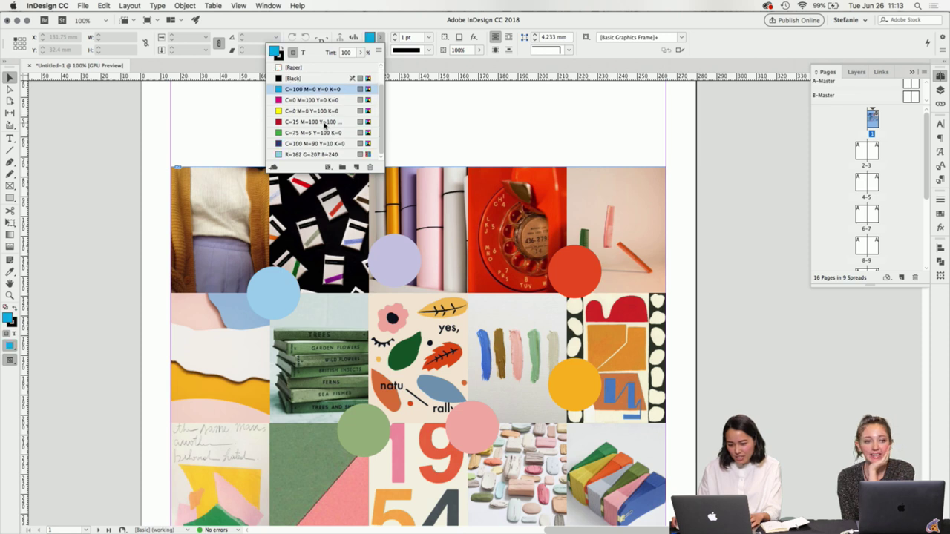
scroll(319, 134, "up", 2)
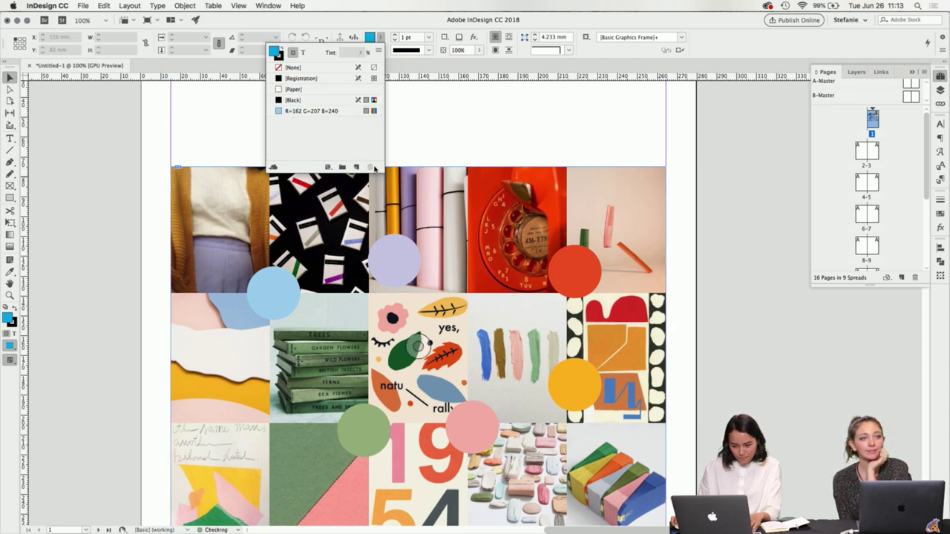
- Sample the lavender and red circles and save each as a swatch
key("i")
left_click(410, 247)
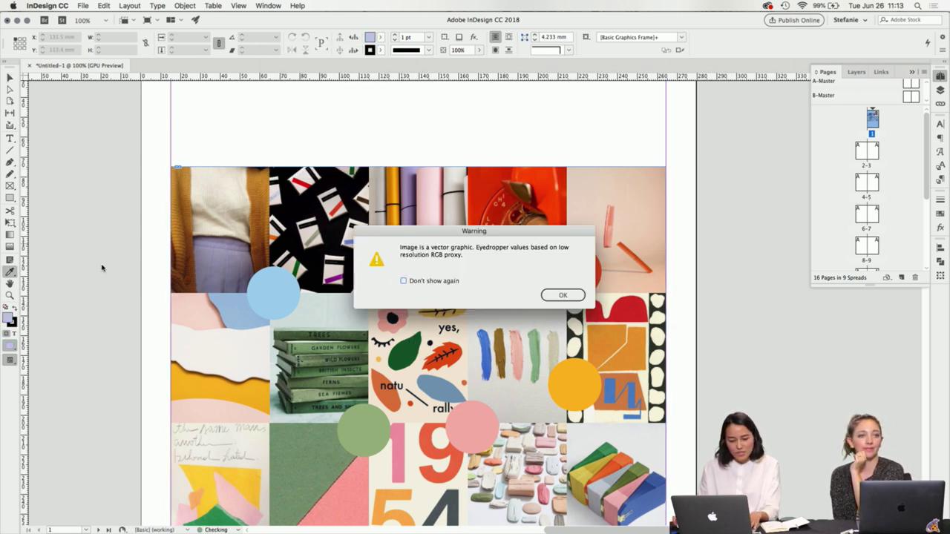
left_click(578, 300)
left_click(380, 37)
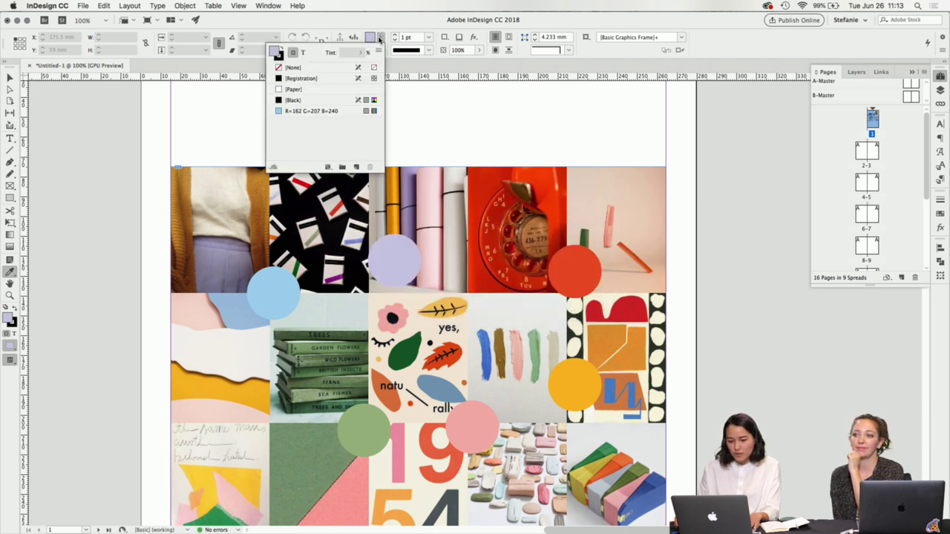
left_click(356, 167)
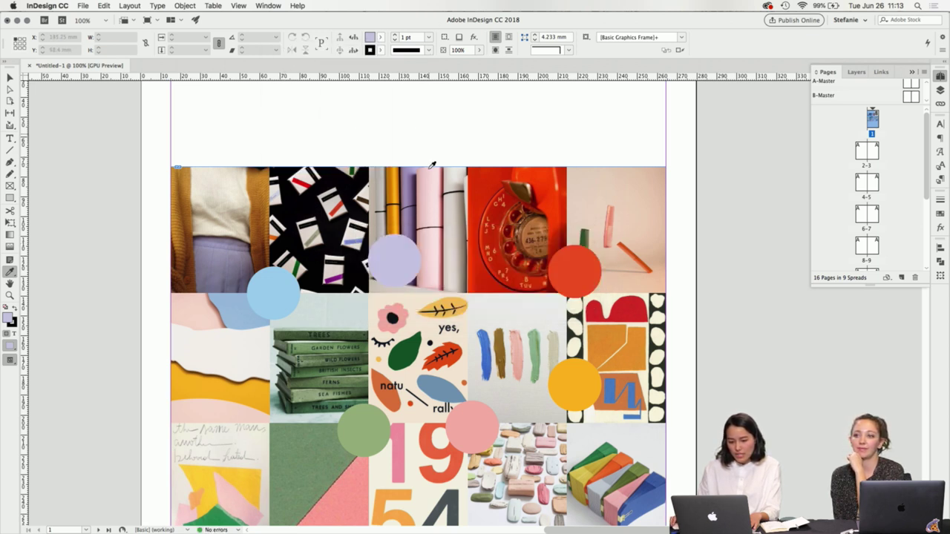
left_click(572, 281)
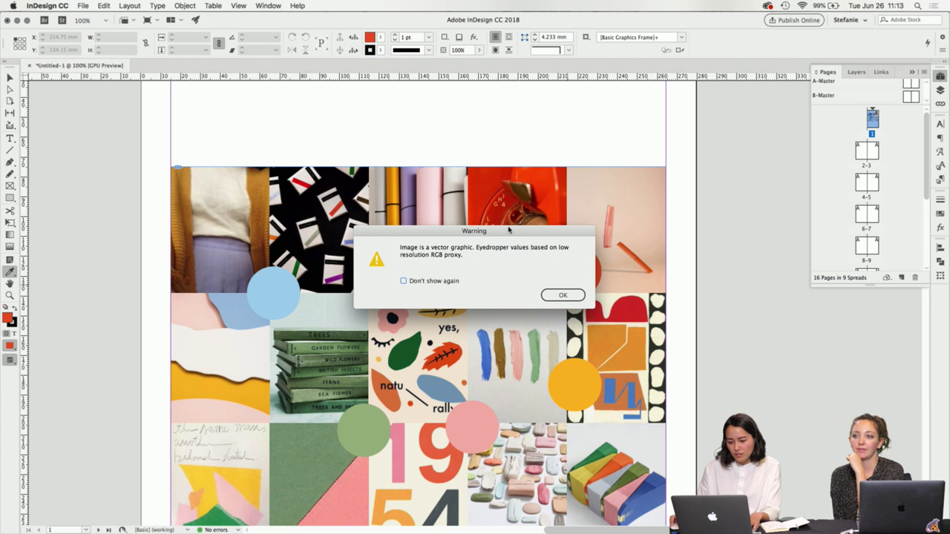
left_click(561, 296)
left_click(381, 37)
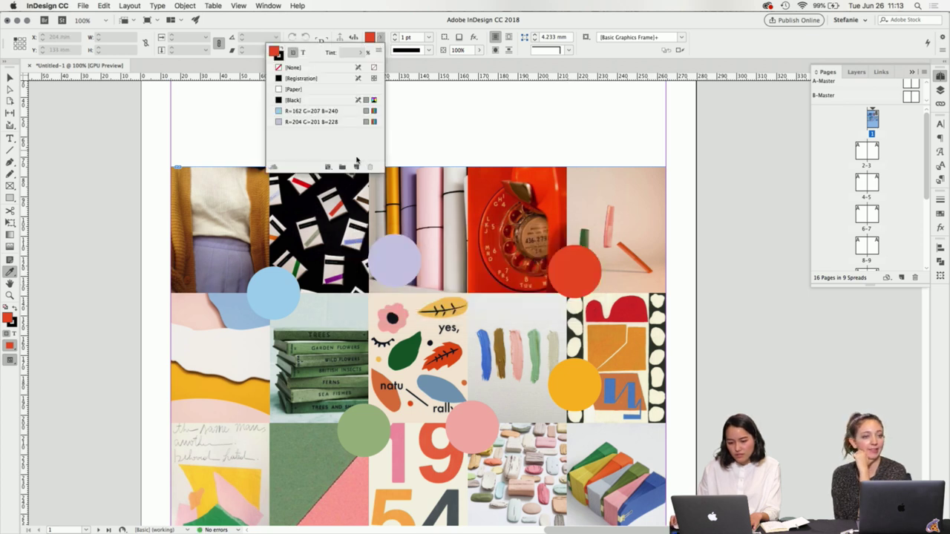
left_click(356, 167)
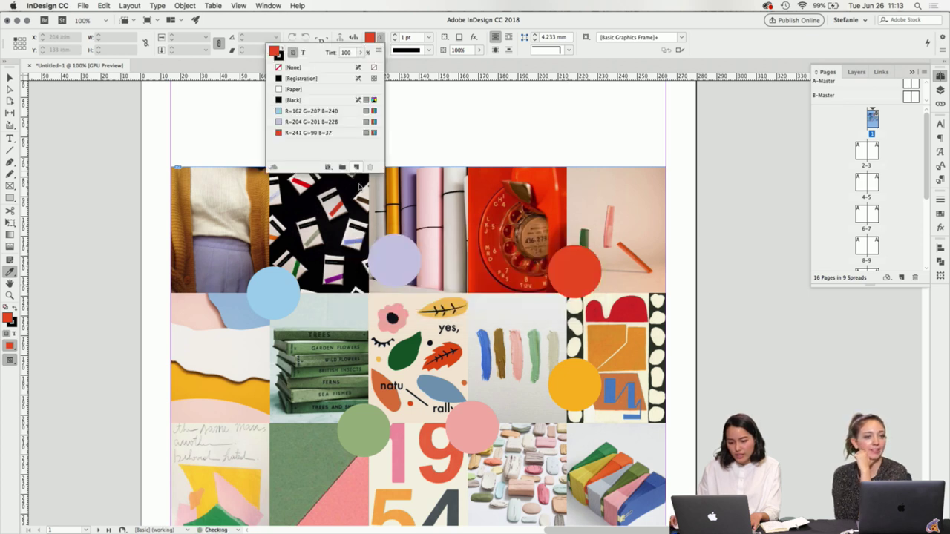
left_click(362, 421)
- Sample the green and pink circles and save each as a swatch
left_click(364, 420)
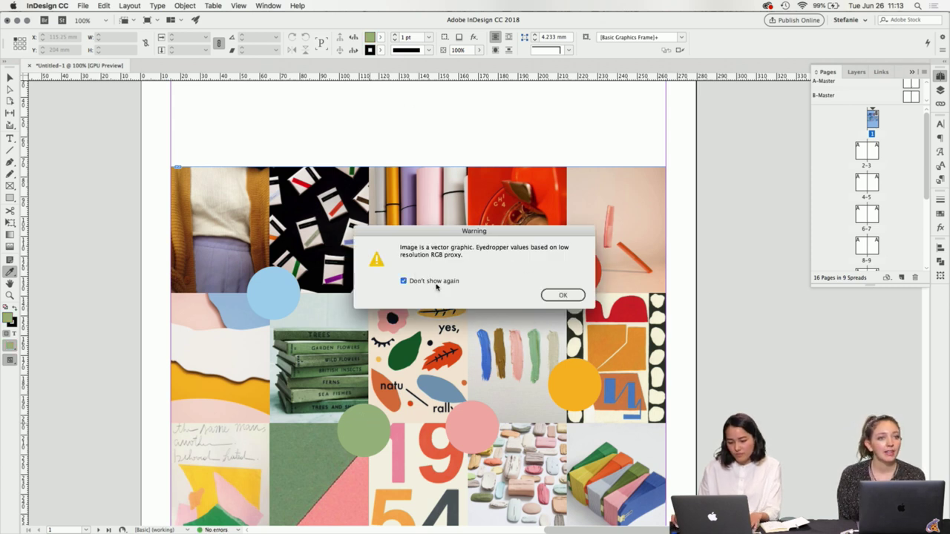
left_click(562, 295)
left_click(381, 38)
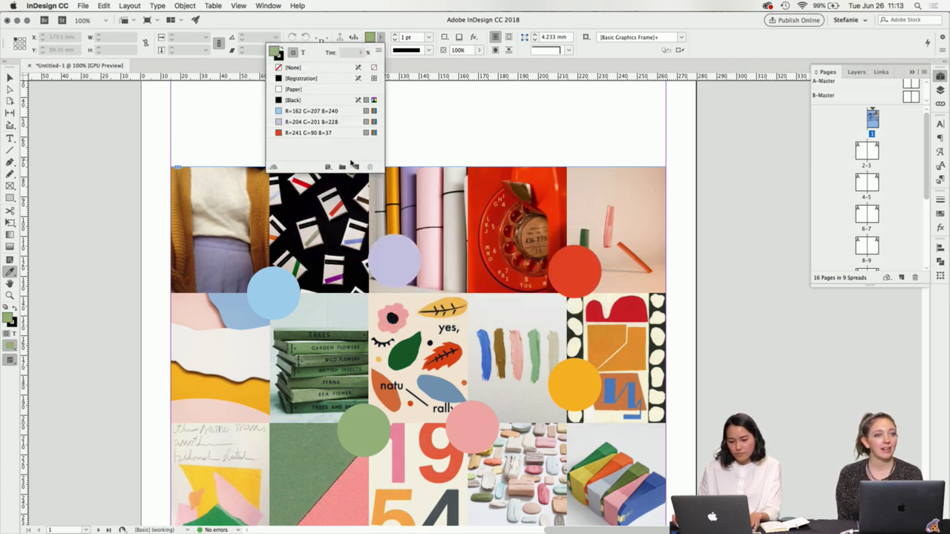
left_click(355, 166)
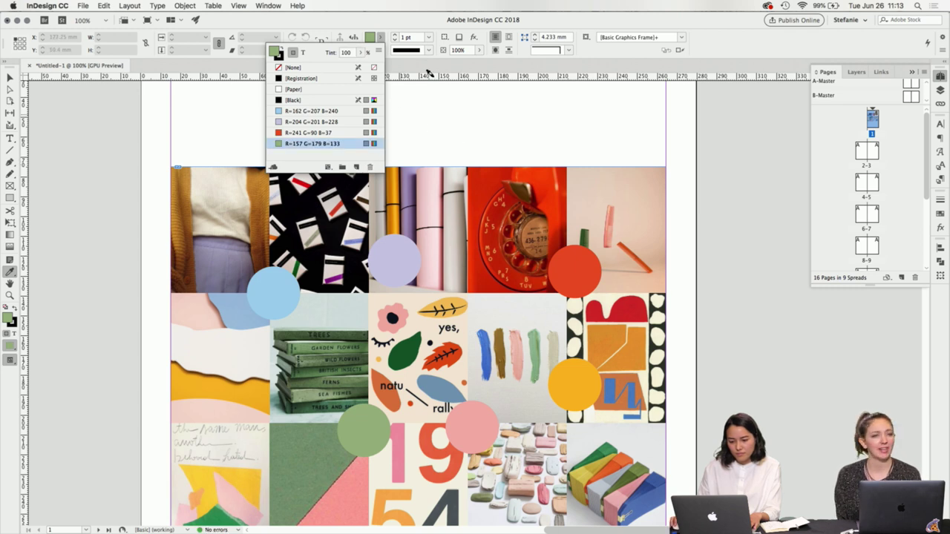
left_click(424, 28)
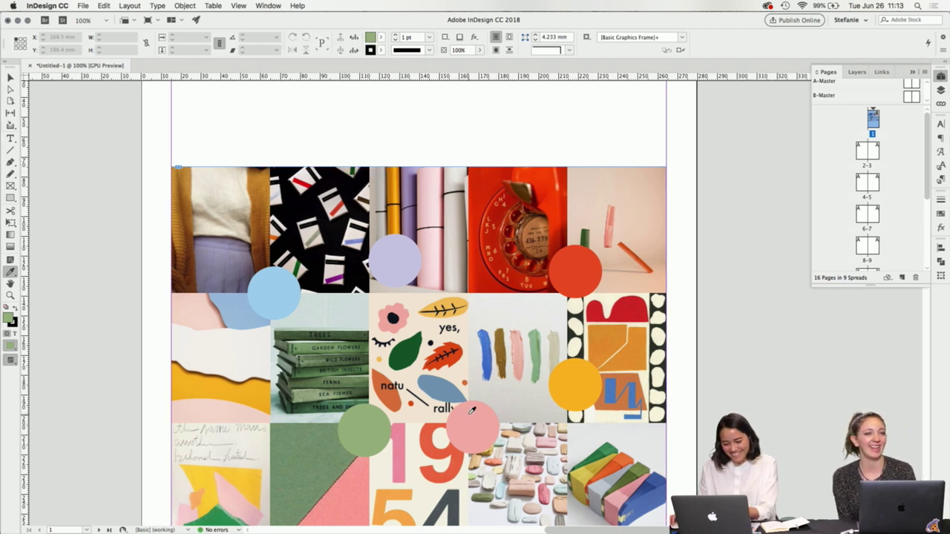
left_click(471, 413)
left_click(384, 37)
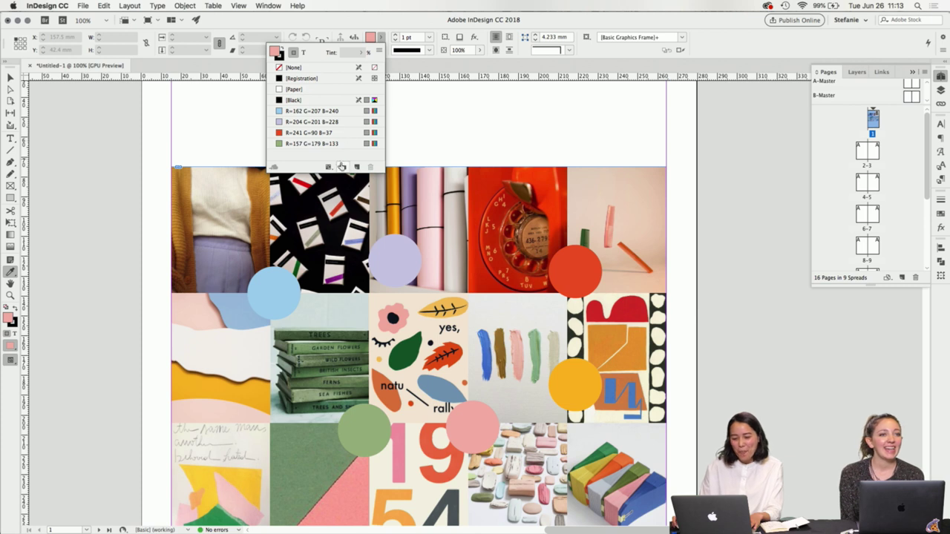
left_click(357, 166)
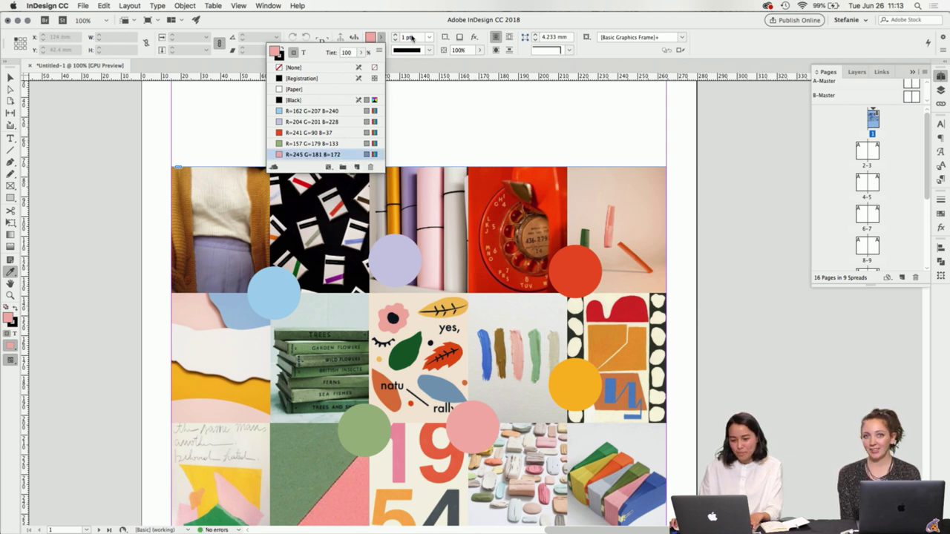
left_click(435, 102)
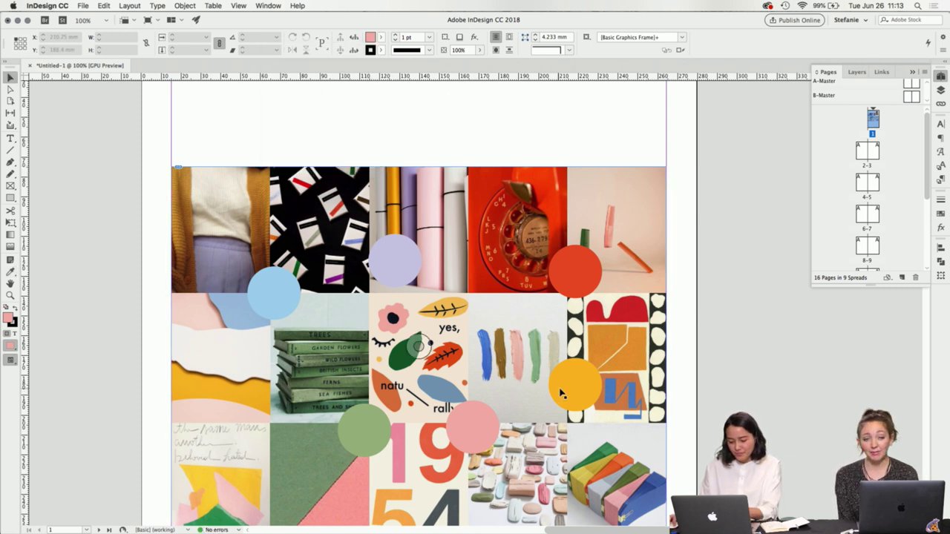
- Save the yellow circle's colour as a new swatch, R=252 G=183 B=30
left_click(557, 395)
left_click(383, 39)
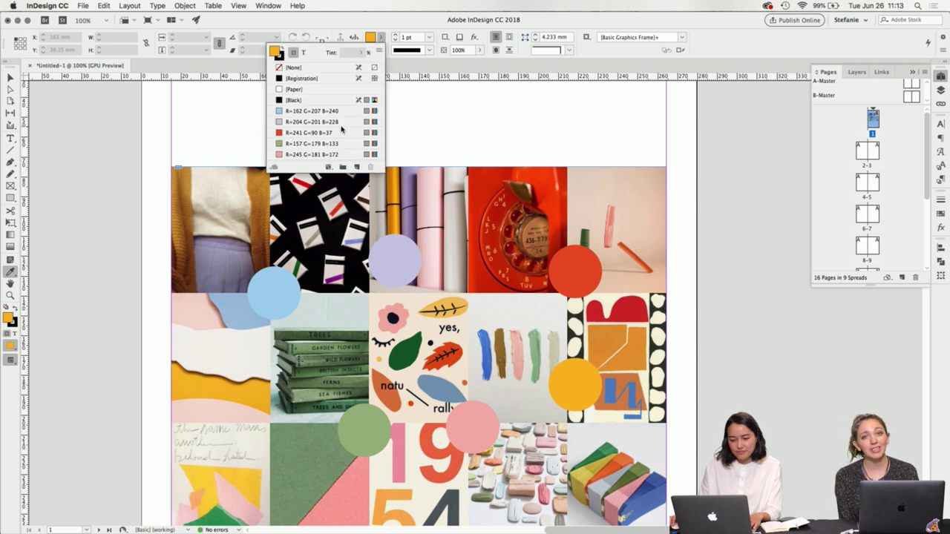
left_click(357, 167)
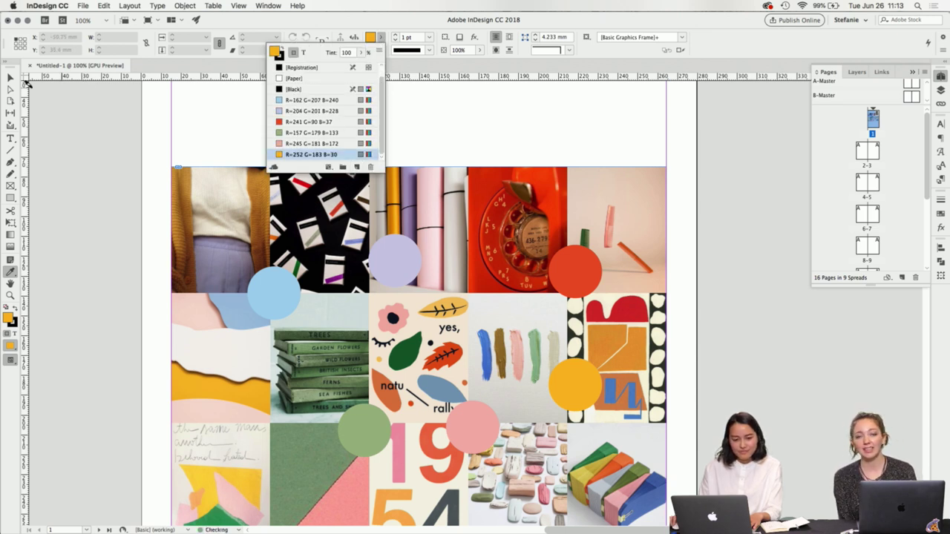
left_click(10, 77)
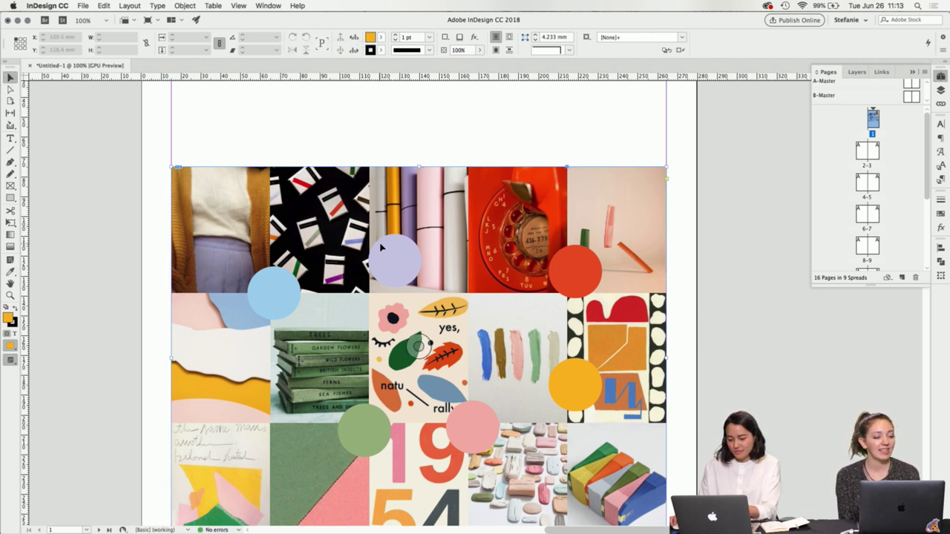
- Delete the moodboard collage from page 1 and zoom out to the whole page
key("Delete")
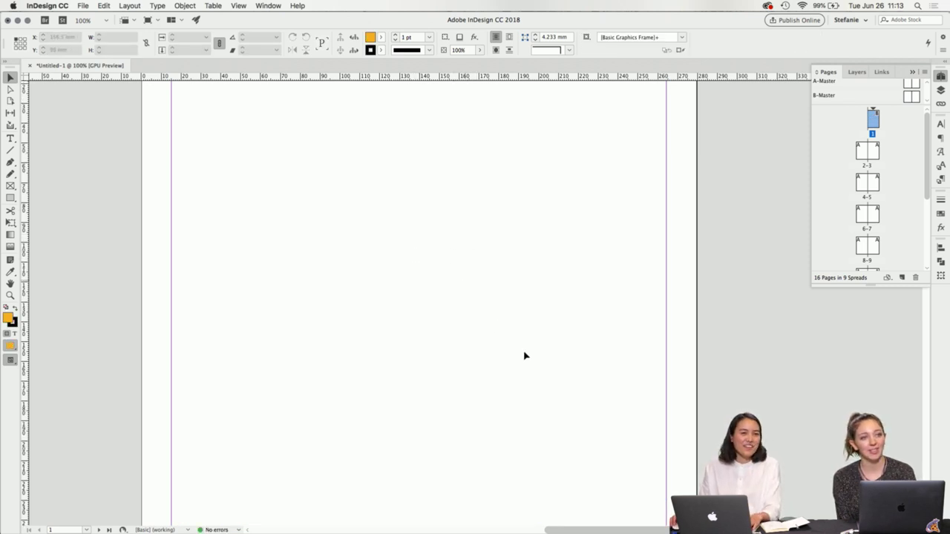
key("super+minus")
key("super+minus")
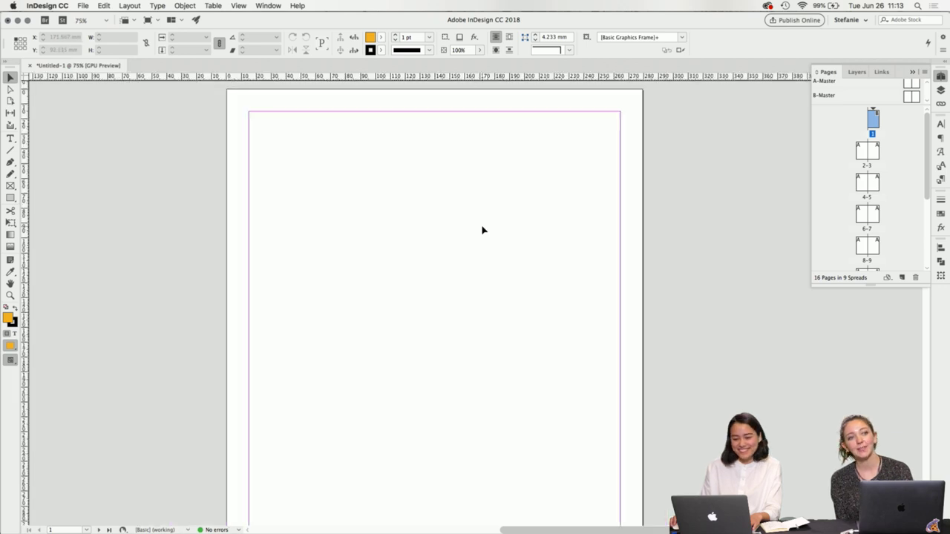
scroll(482, 230, "up", 2)
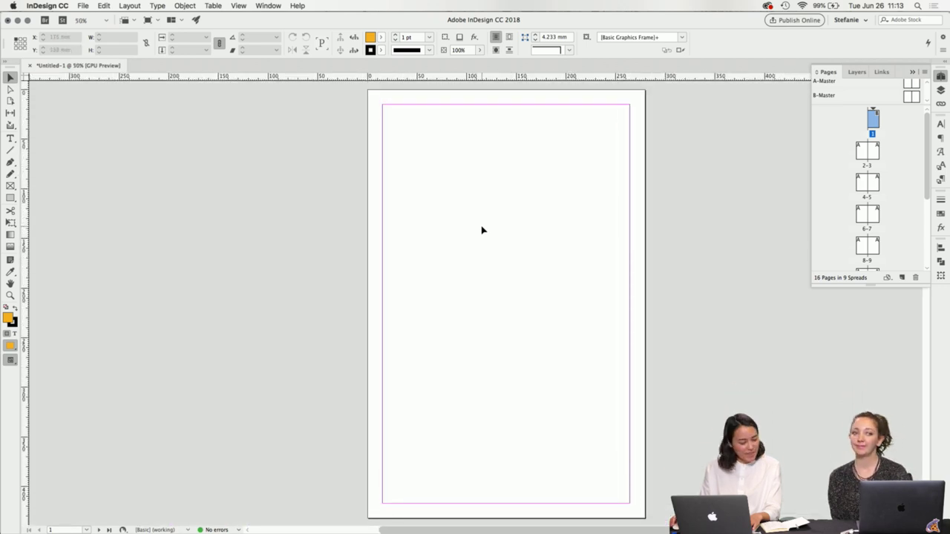
left_click(380, 37)
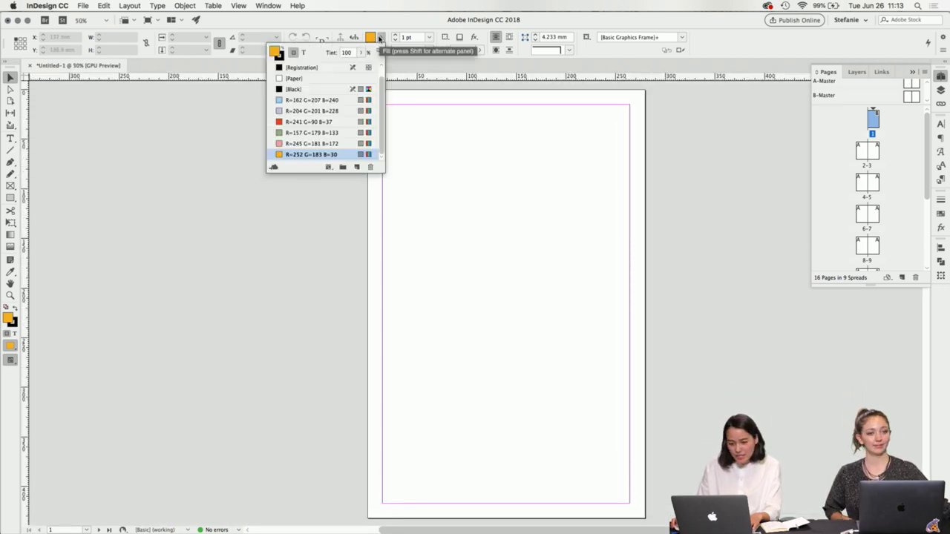
left_click(477, 151)
- Draw a margin-to-margin rectangle on page 1 with no stroke and the R=241 G=90 B=37 red fill
key("m")
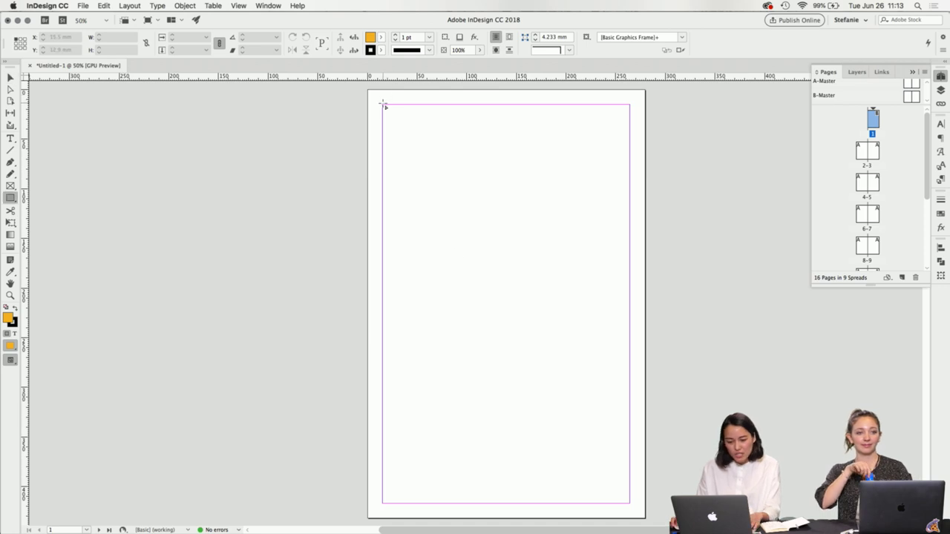
mouse_move(384, 106)
left_mouse_down()
mouse_move(711, 503)
mouse_move(641, 492)
mouse_move(630, 503)
left_mouse_up()
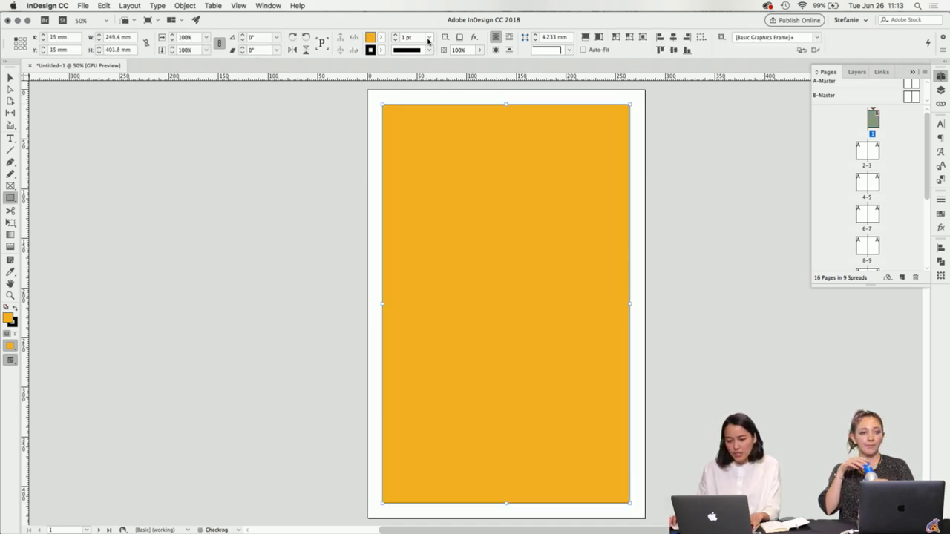
left_click(381, 49)
left_click(331, 81)
left_click(379, 37)
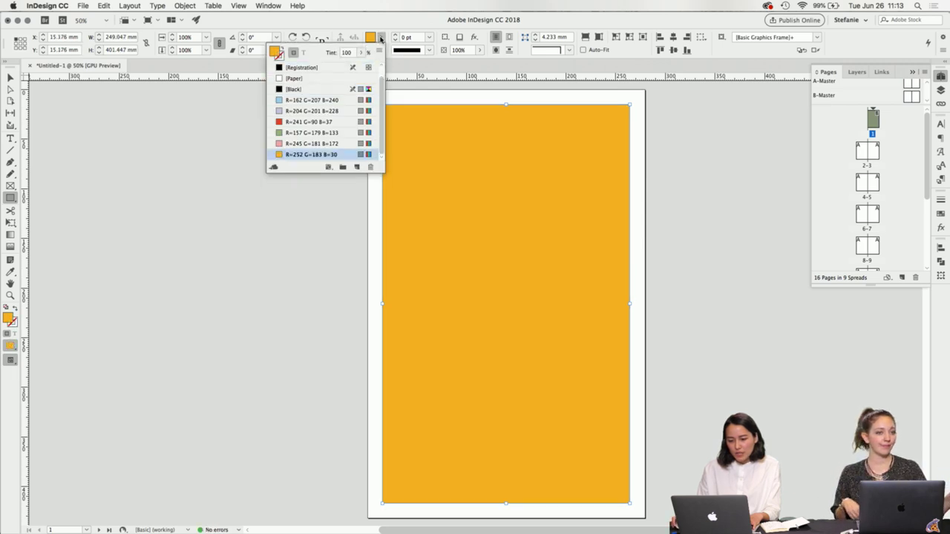
left_click(378, 37)
left_click(378, 37)
left_click(339, 122)
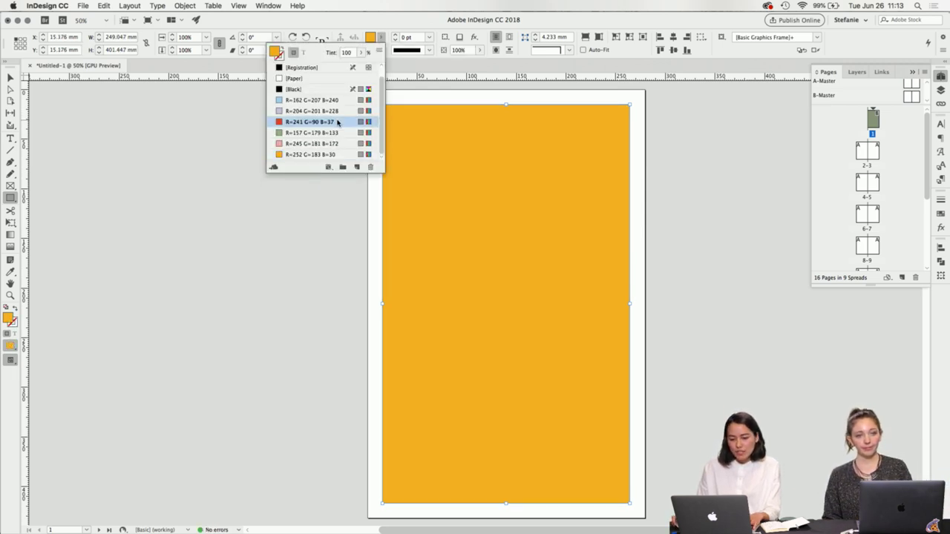
left_click(138, 141)
- Paste the red rectangle in place on page 3 and stretch it across spread 2–3
left_click(138, 141)
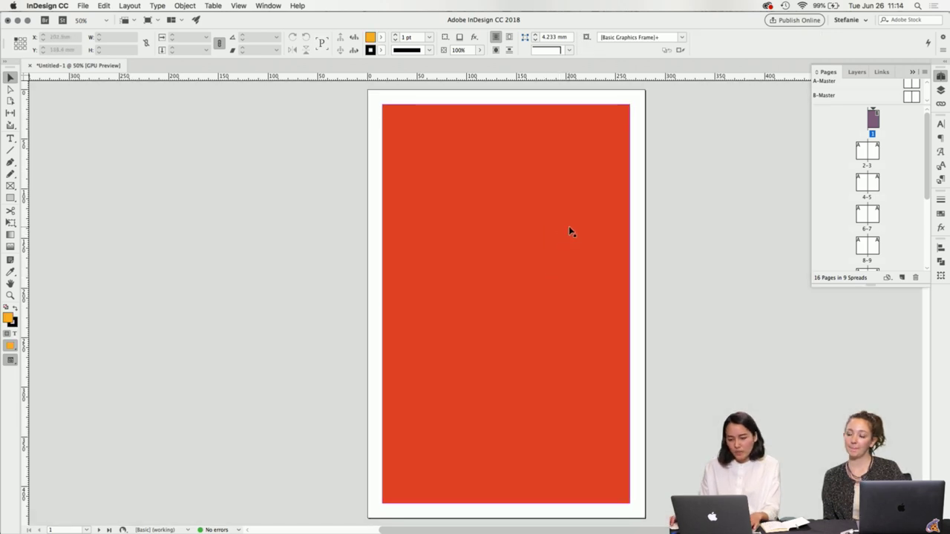
left_click(569, 228)
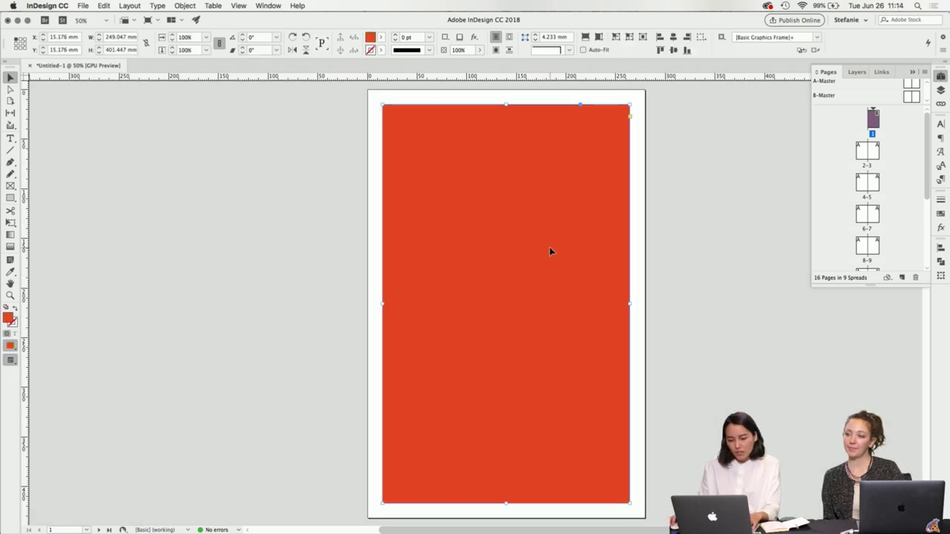
scroll(549, 252, "down", 10)
key("alt+shift+super+v")
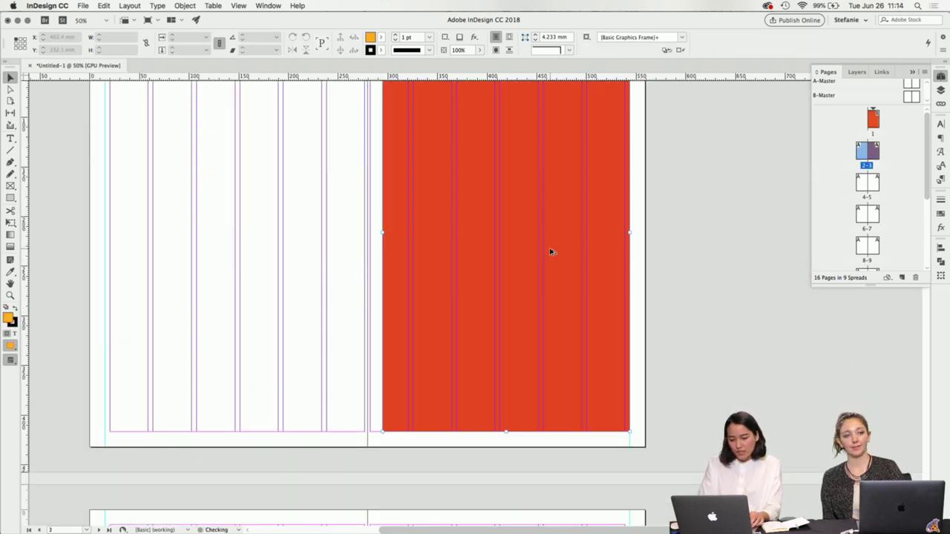
scroll(558, 248, "up", 2)
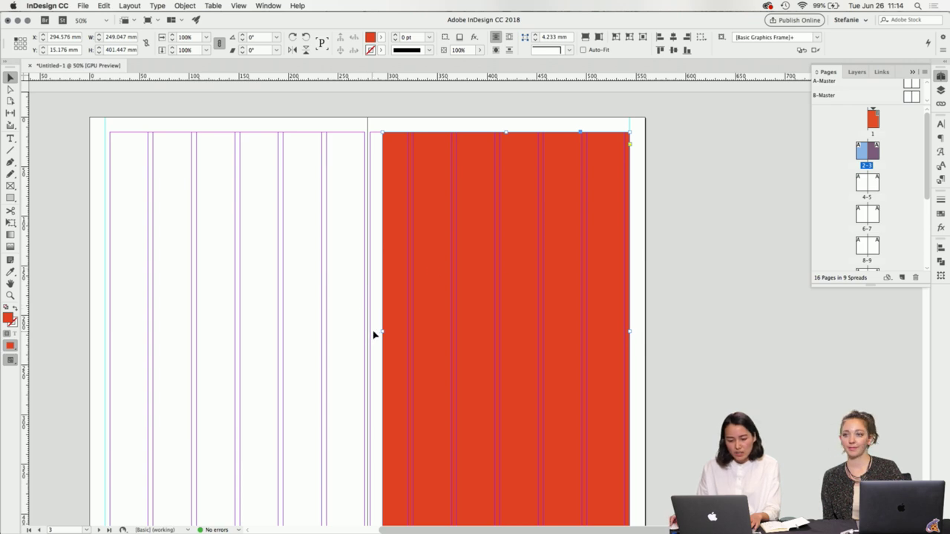
left_click_drag(382, 332, 106, 299)
left_click(684, 320)
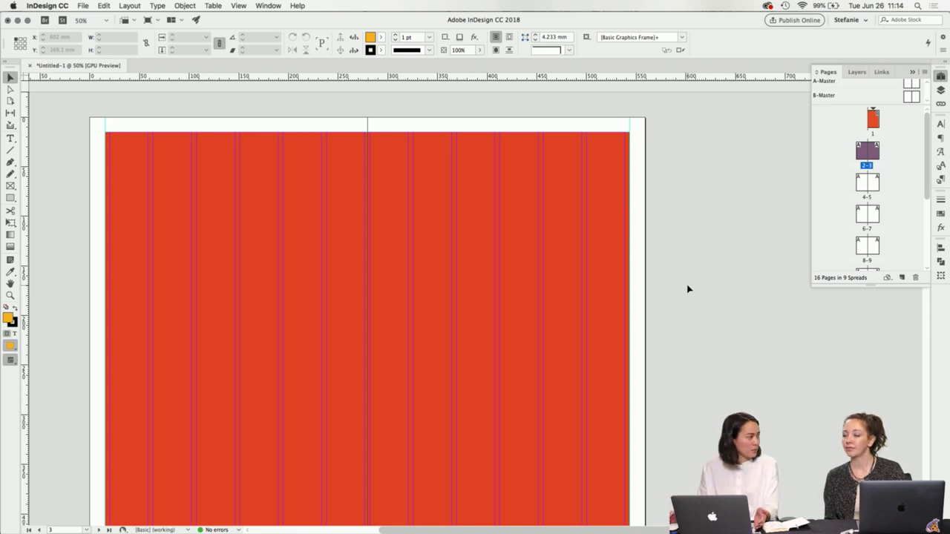
- Preview the spread without guides, return to page 1, and start saving the document
key("w")
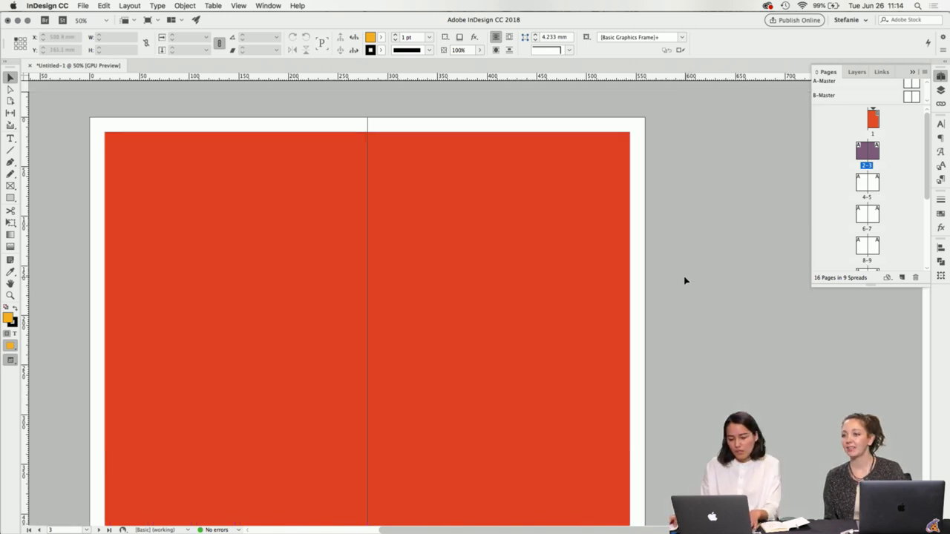
key("alt+Page_Up")
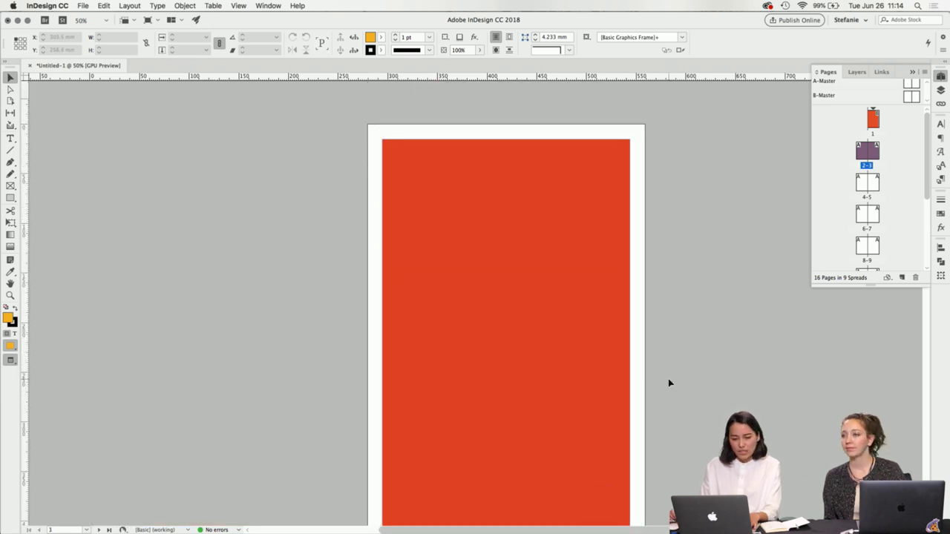
key("w")
scroll(672, 375, "down", 10)
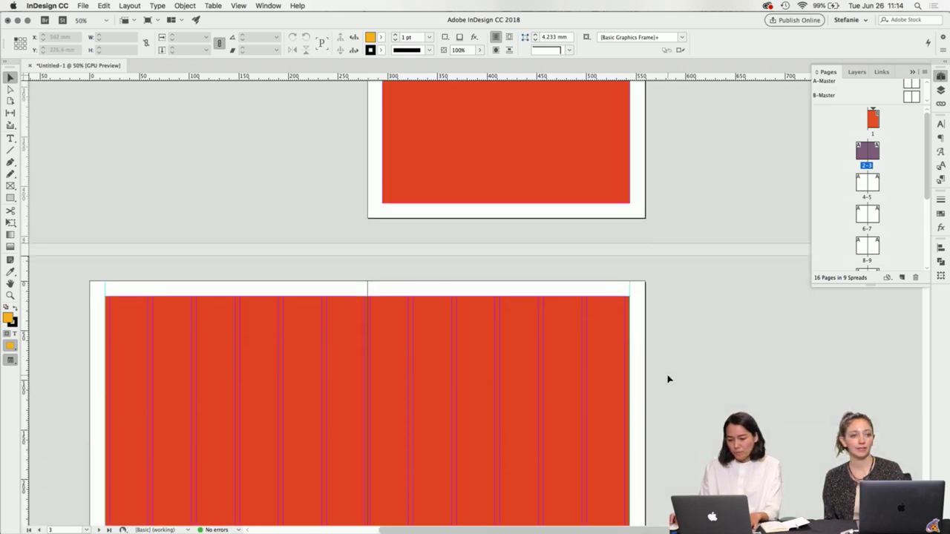
scroll(680, 370, "up", 5)
scroll(677, 365, "up", 5)
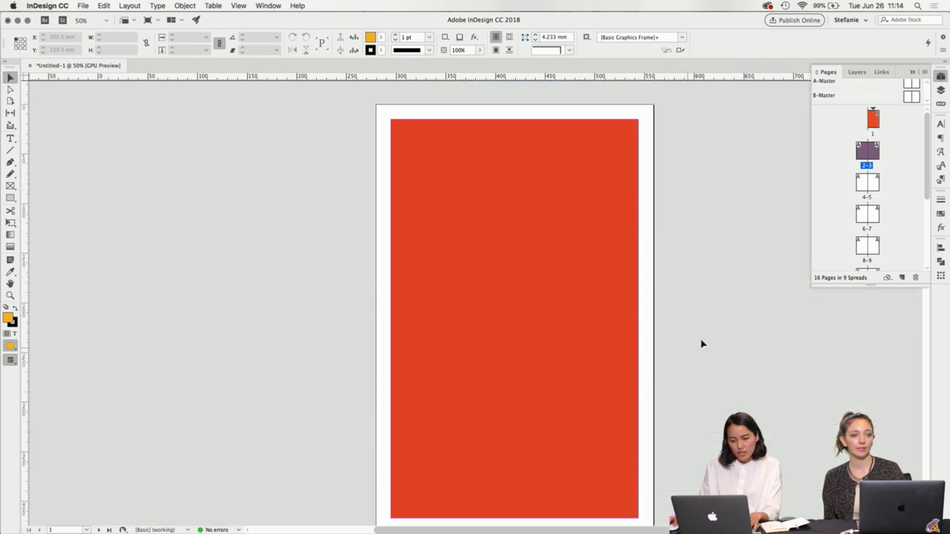
mouse_move(594, 530)
key("super+s")
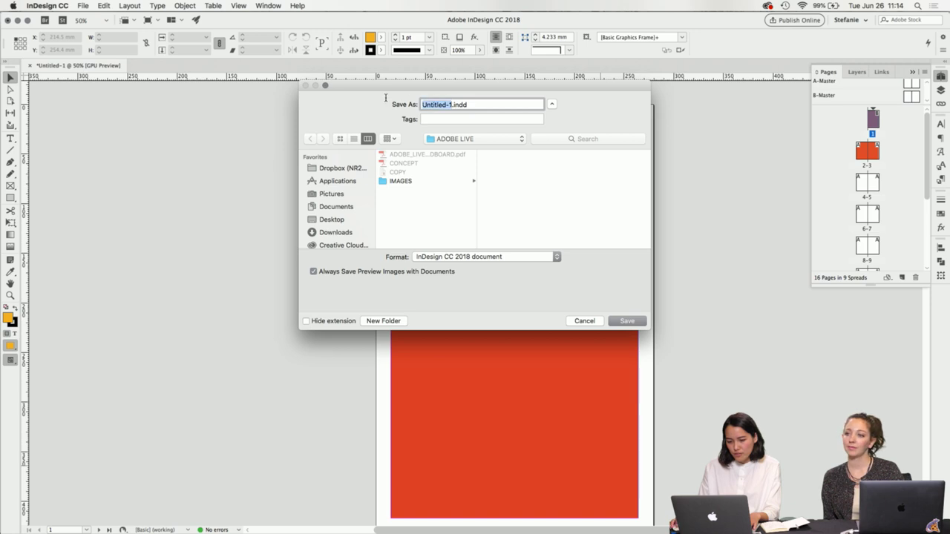
- Save the document as ADOBE_LIVE_ZINE.indd
type("ADOBE")
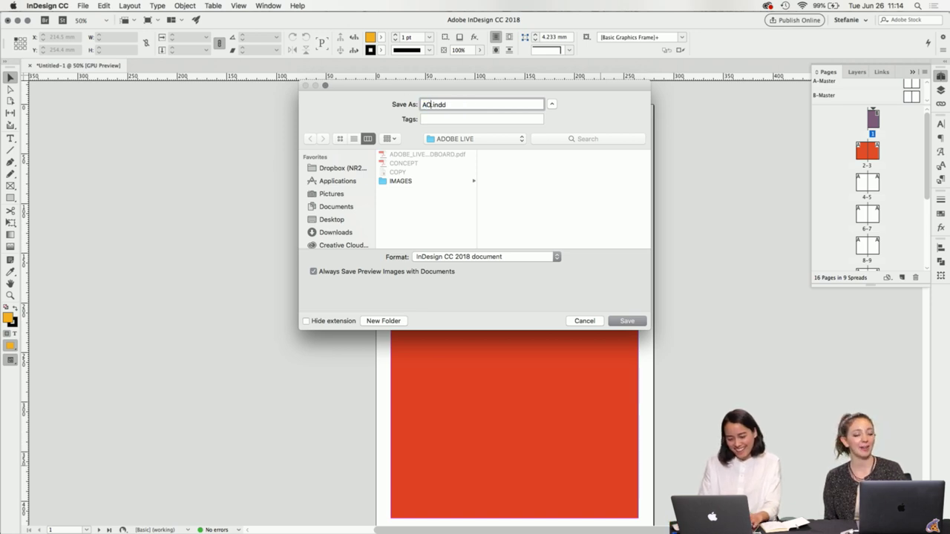
type("_LIVE")
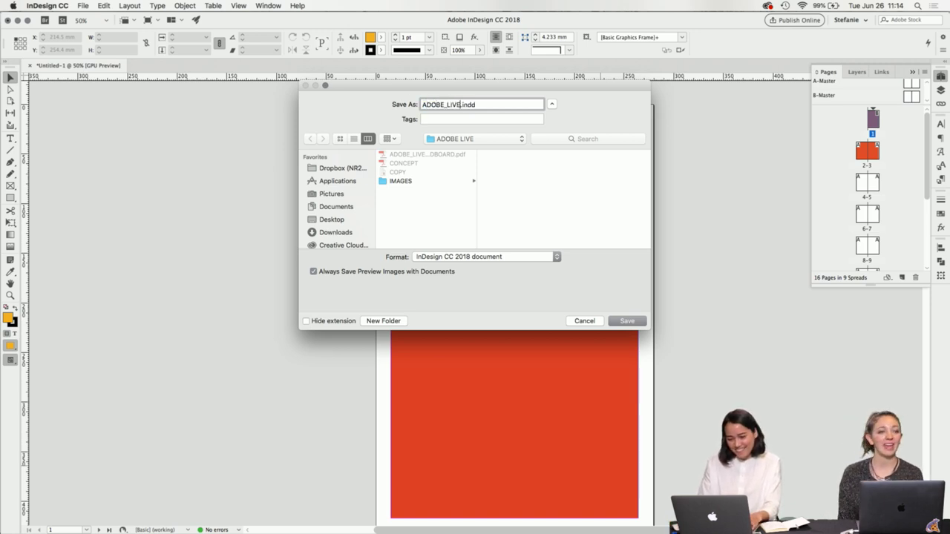
type("_ZINE")
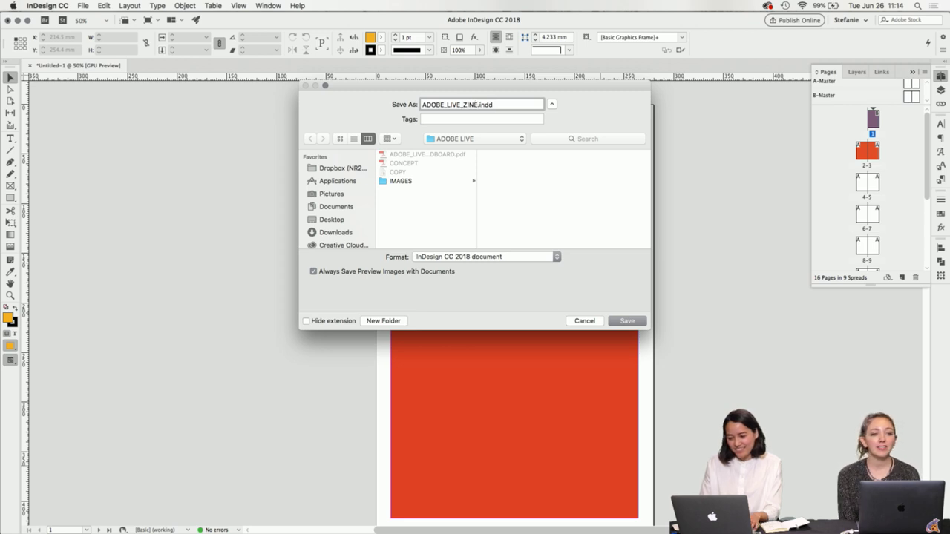
key("Return")
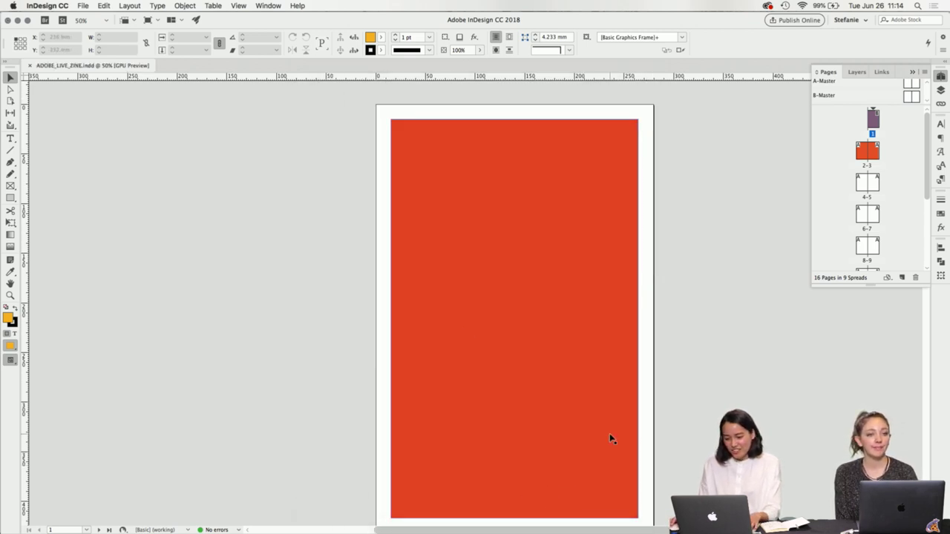
scroll(611, 438, "down", 3)
- Scroll around the zine's pages to review the red background rectangles
scroll(609, 434, "up", 3)
scroll(661, 450, "down", 2)
scroll(661, 450, "up", 1)
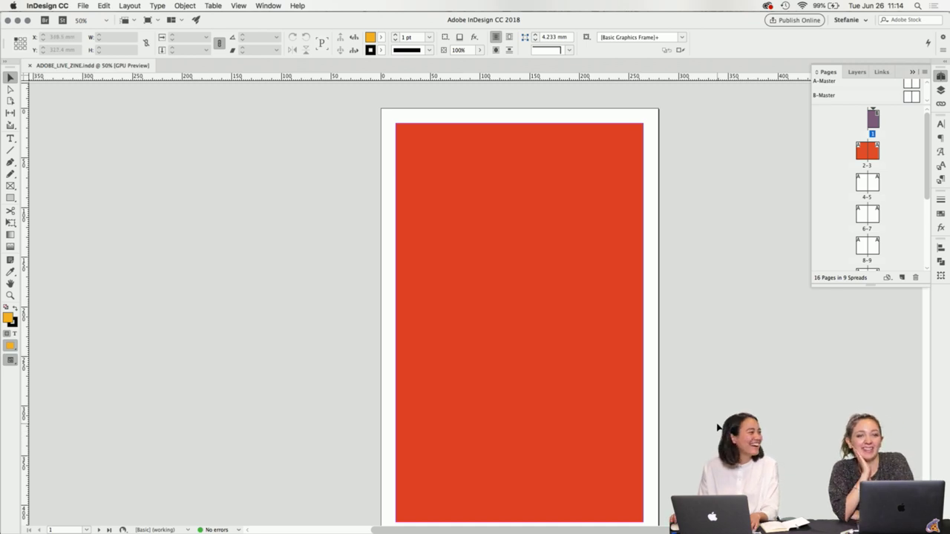
scroll(714, 423, "down", 2)
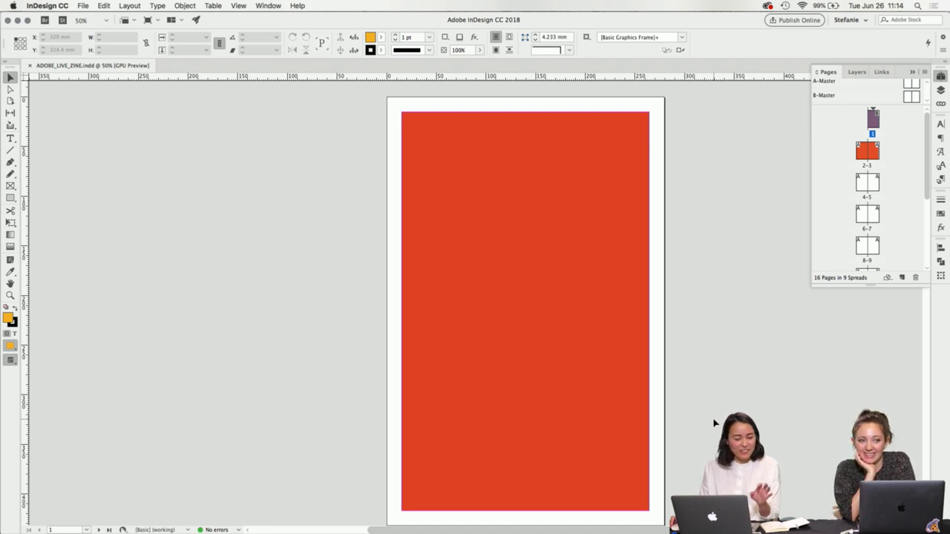
scroll(738, 394, "up", 3)
scroll(738, 394, "right", 2)
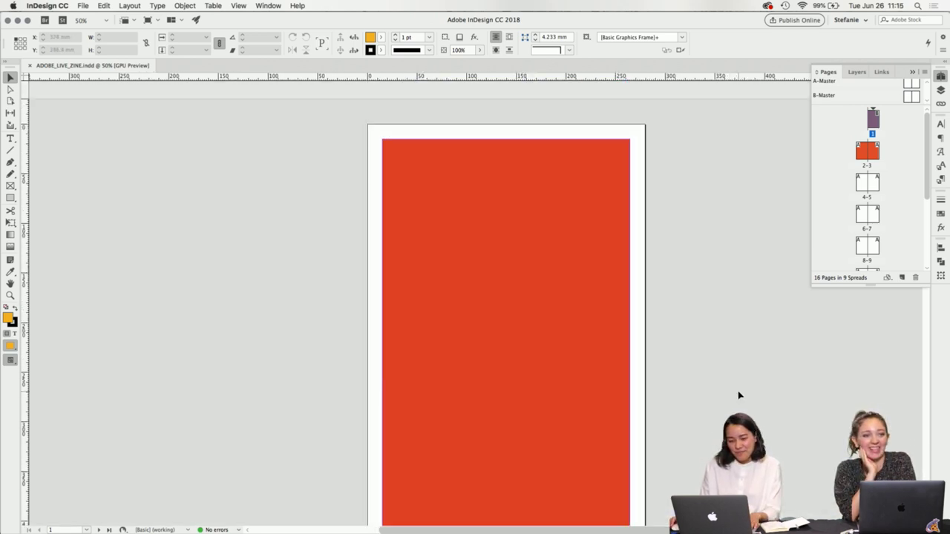
scroll(740, 396, "down", 1)
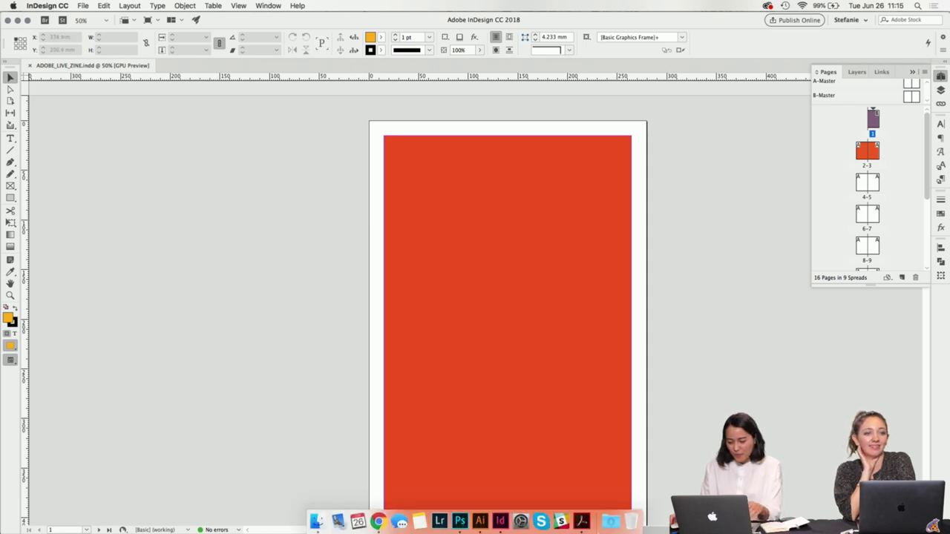
scroll(574, 438, "down", 3)
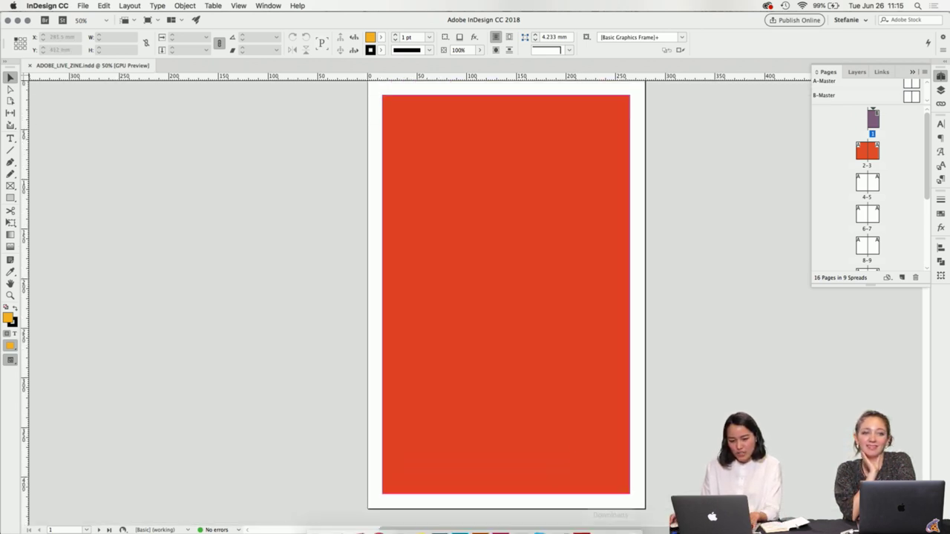
- Browse in Finder to ADOBE LIVE > IMAGES > ILLUSTRATIONS
mouse_move(419, 526)
left_click(319, 522)
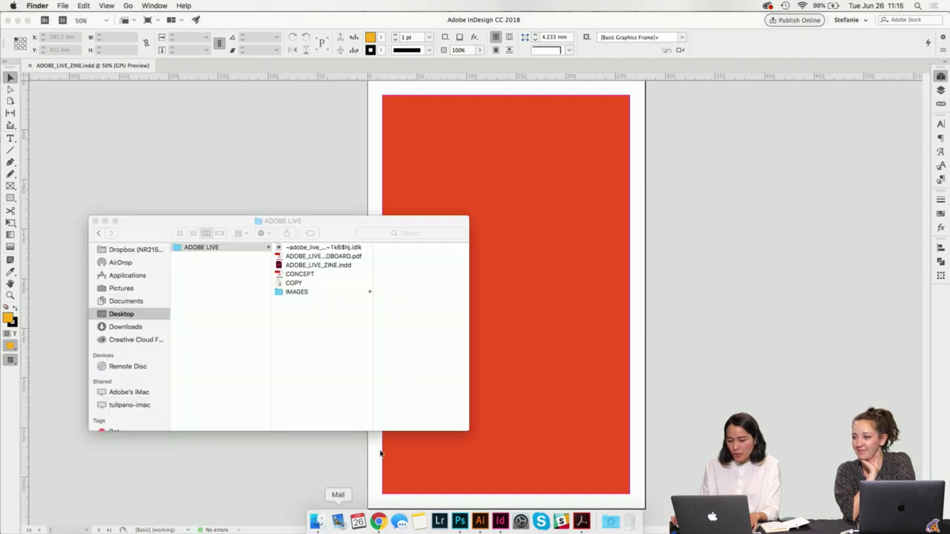
left_click(341, 294)
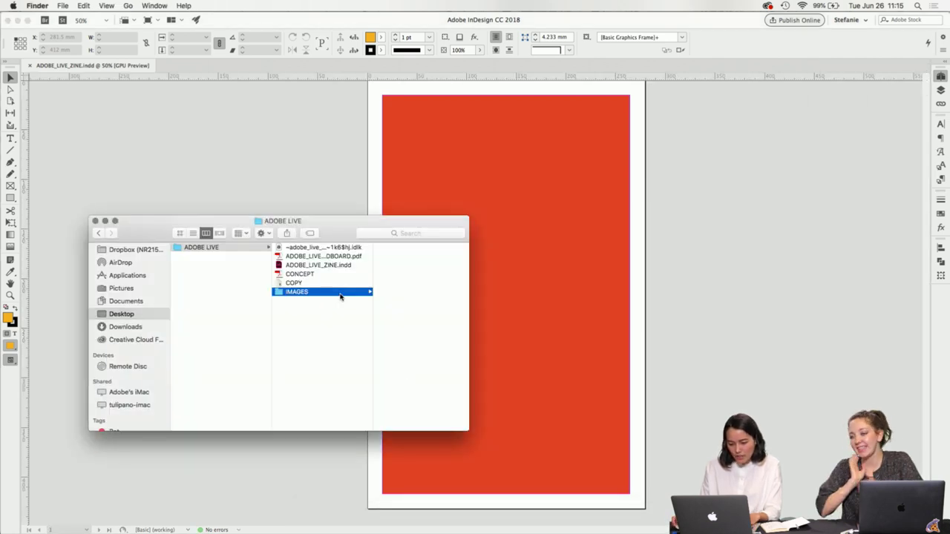
left_click(400, 257)
left_click(355, 248)
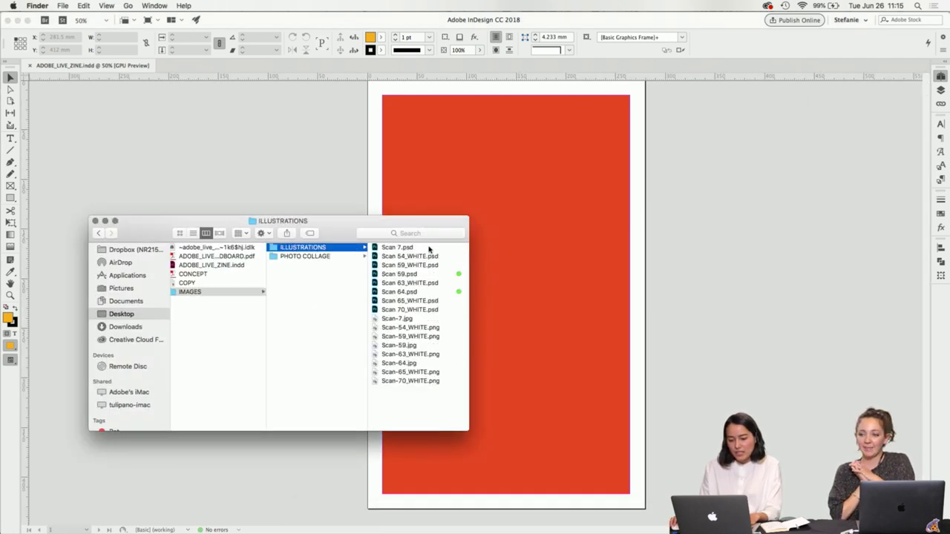
- Quick Look each scan in turn, from Scan-7.jpg through Scan-70_WHITE.png
left_click(413, 320)
key("space")
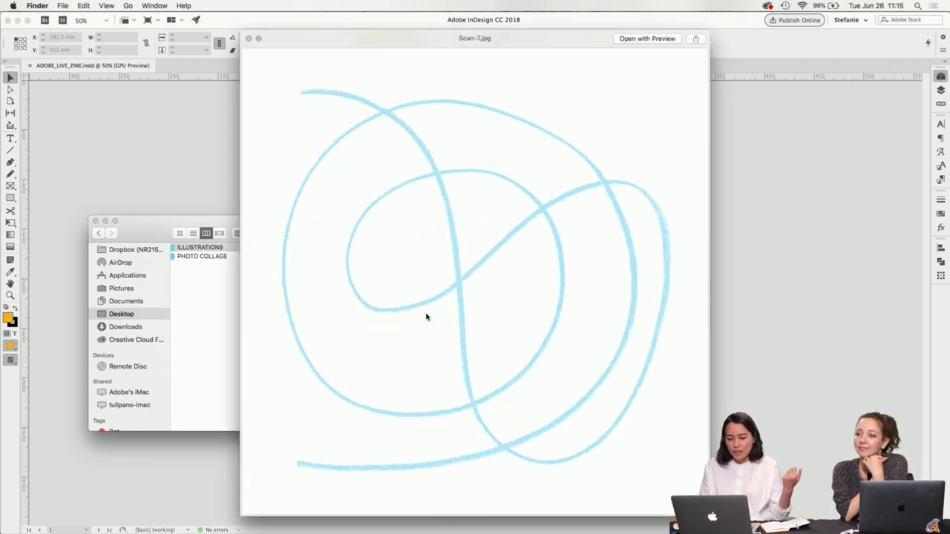
key("Down")
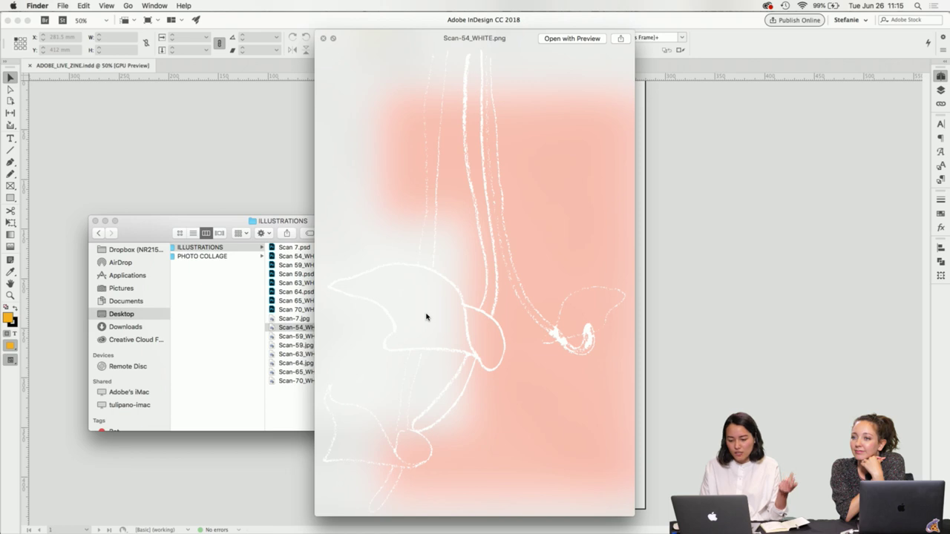
key("Down")
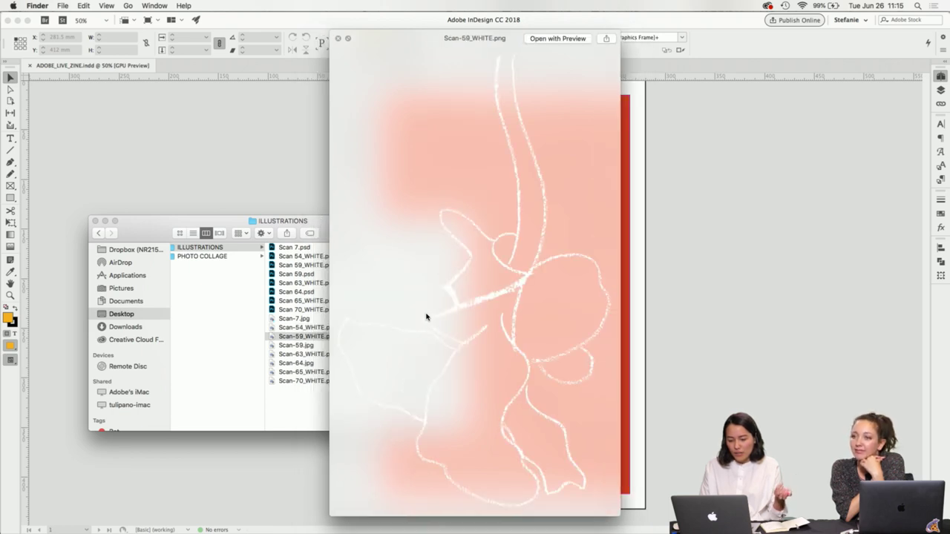
key("Down")
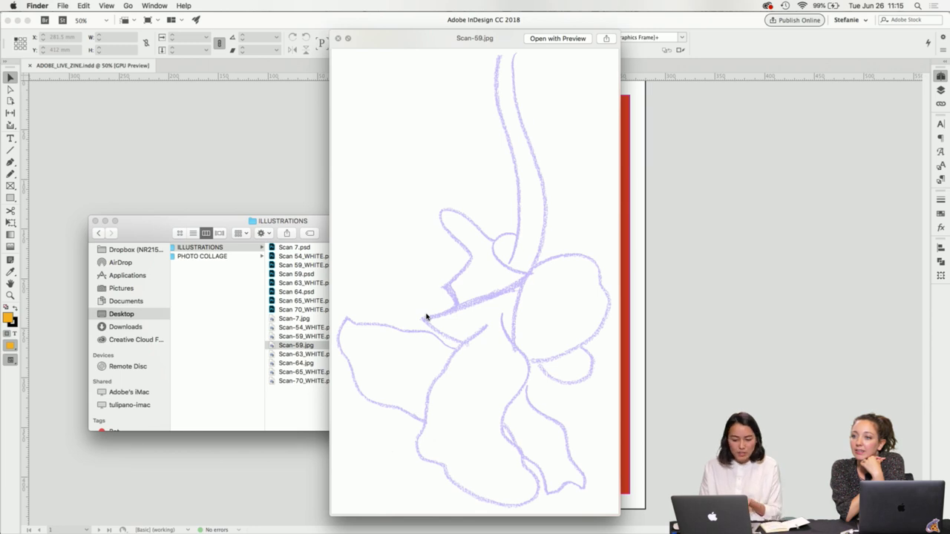
key("Down")
key("Down")
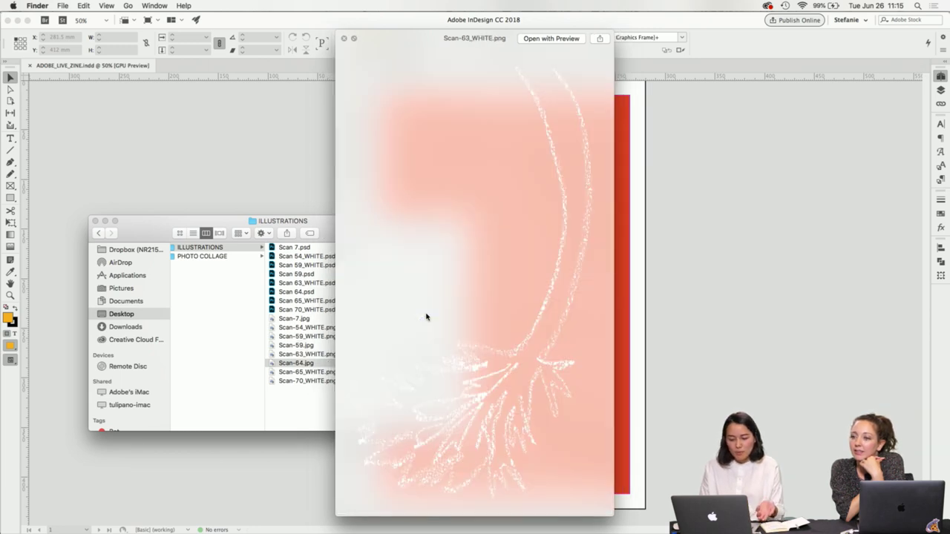
key("Down")
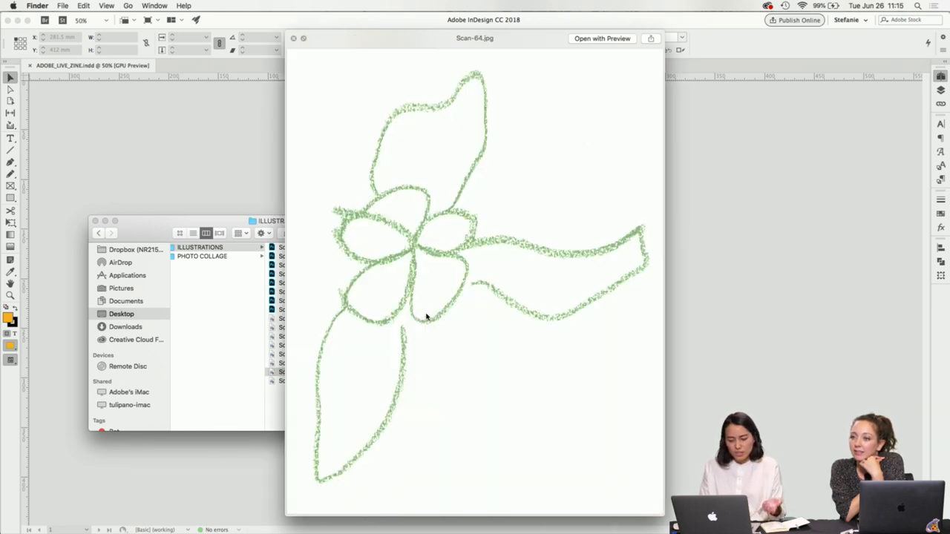
key("Down")
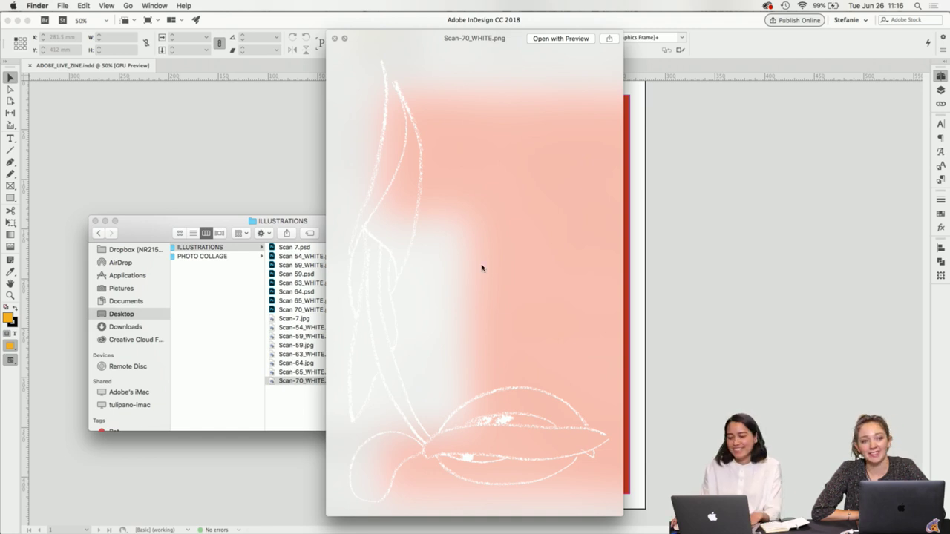
key("space")
- Select Scan-59_WHITE.png and preview it at full size
left_click(323, 345)
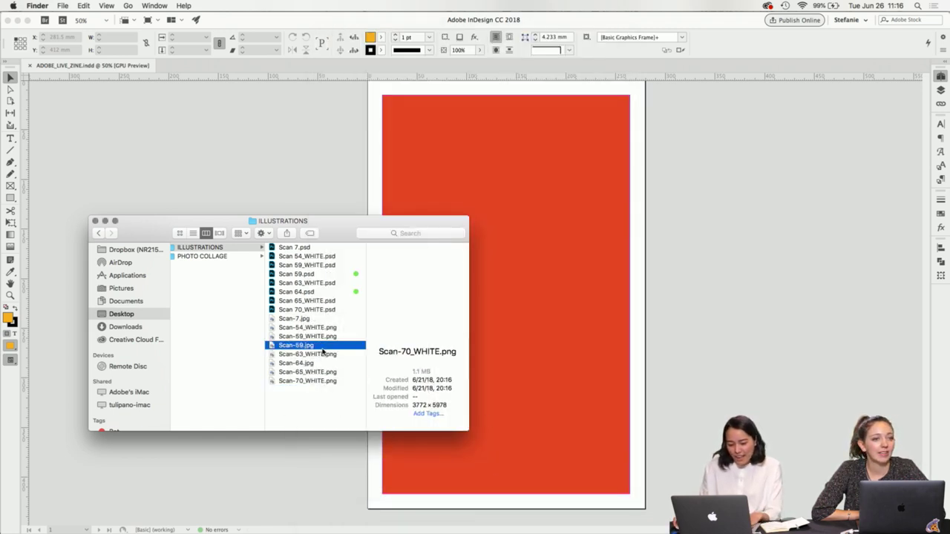
left_click(334, 336)
key("space")
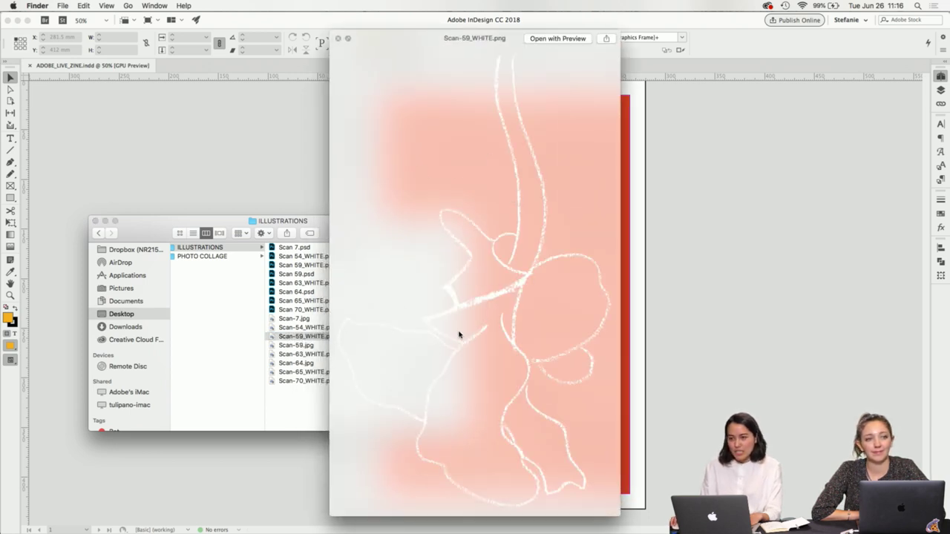
key("space")
- Place Scan-59_WHITE.png on the cover page in a frame drawn from the page's top-left
left_click_drag(343, 337, 701, 254)
left_click(455, 111)
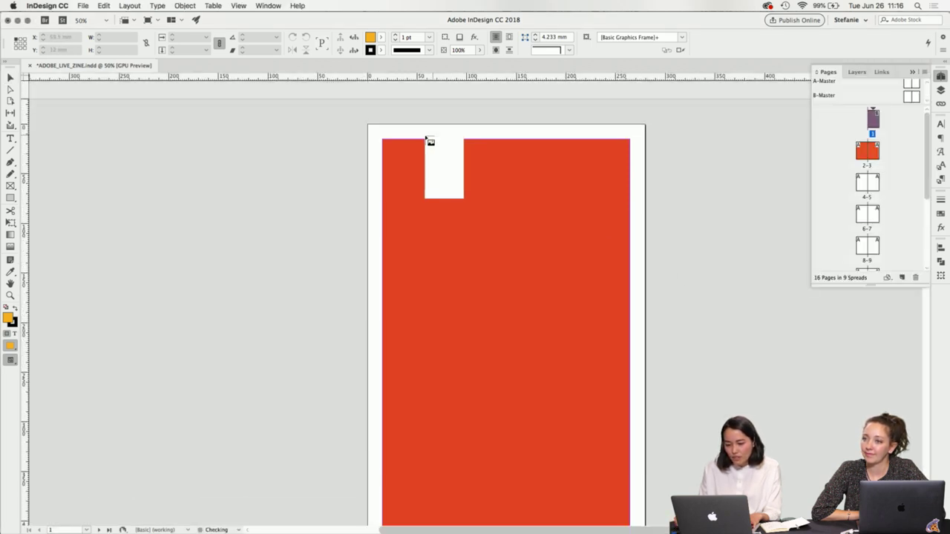
left_click_drag(422, 140, 687, 473)
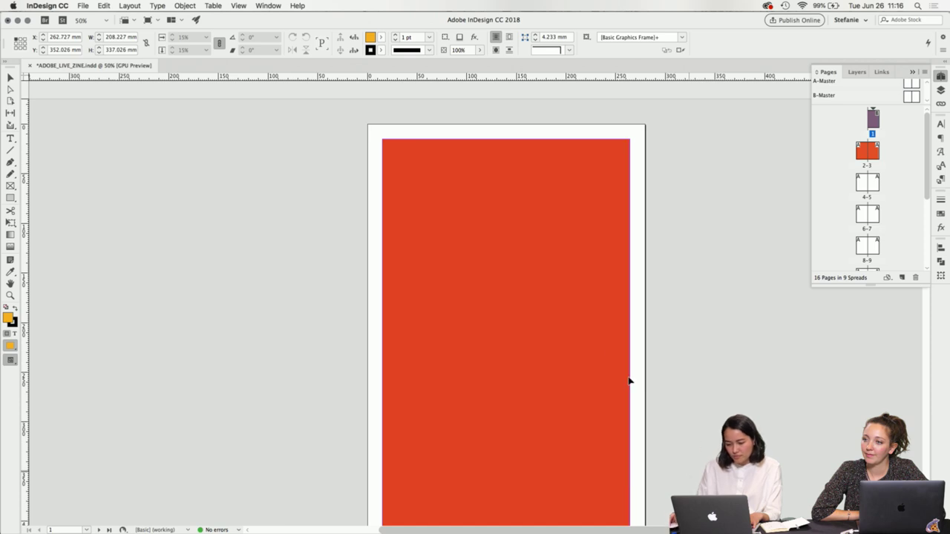
- Stretch the frame to the bottom-left and right bleed, and scale the drawing to about 18%
scroll(540, 376, "down", 2)
left_click_drag(562, 332, 545, 331)
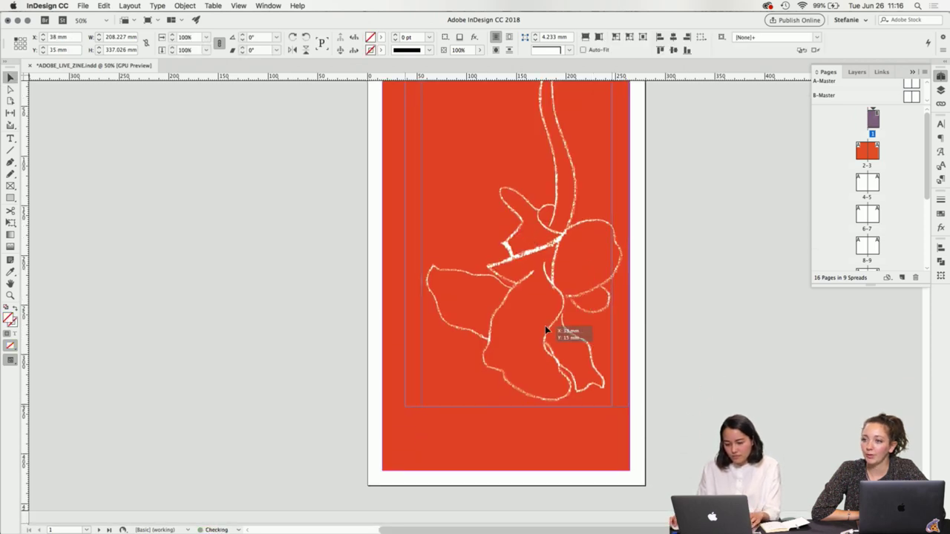
scroll(574, 333, "up", 1)
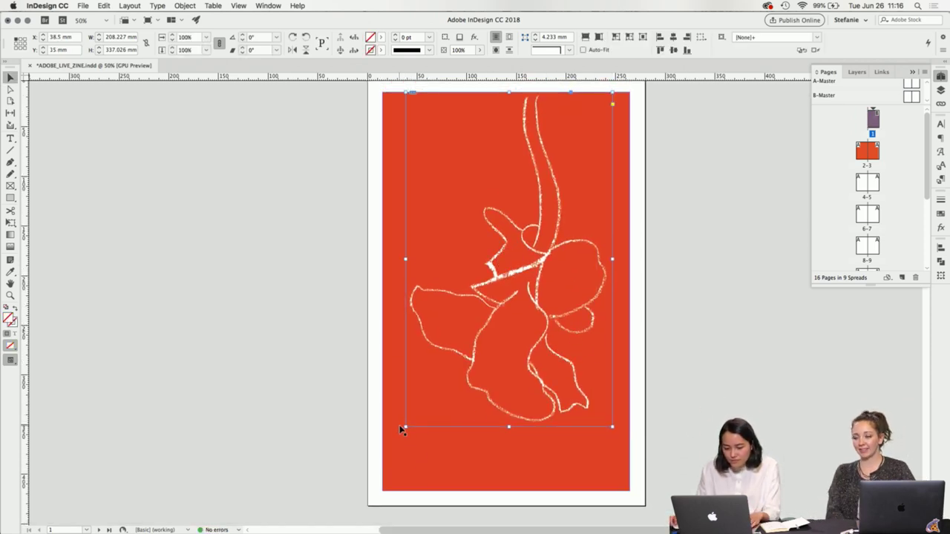
left_click_drag(406, 427, 383, 491)
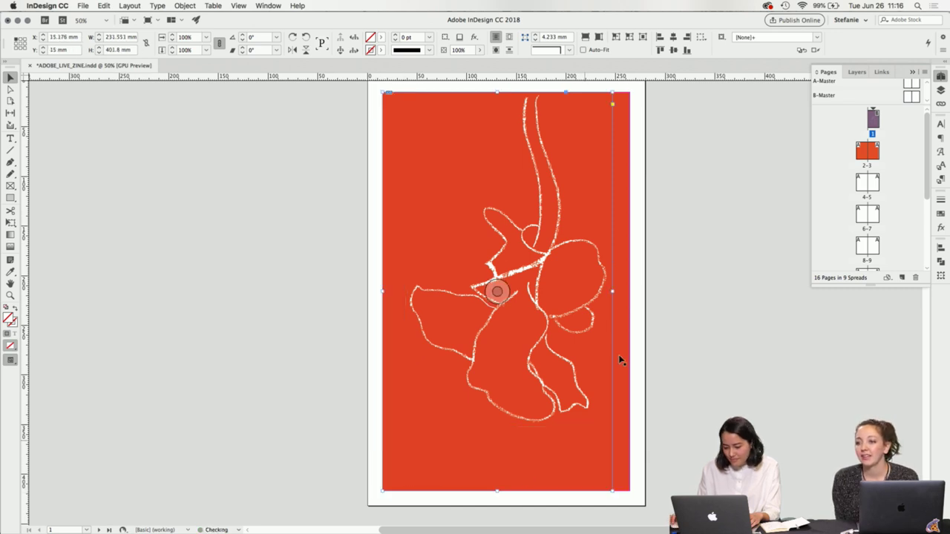
left_click_drag(613, 291, 631, 291)
left_click(573, 252)
mouse_move(613, 260)
left_mouse_down()
mouse_move(631, 257)
mouse_move(598, 266)
left_mouse_up()
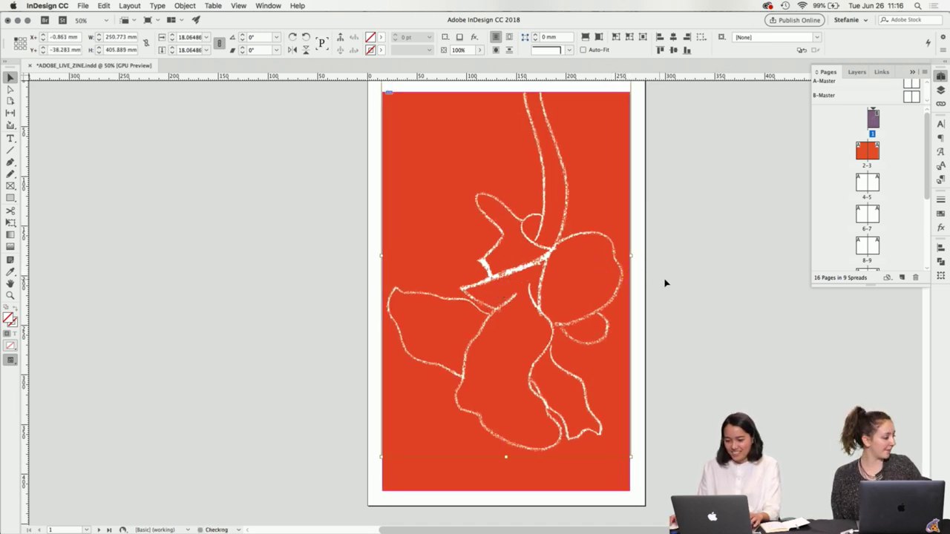
left_click(671, 319)
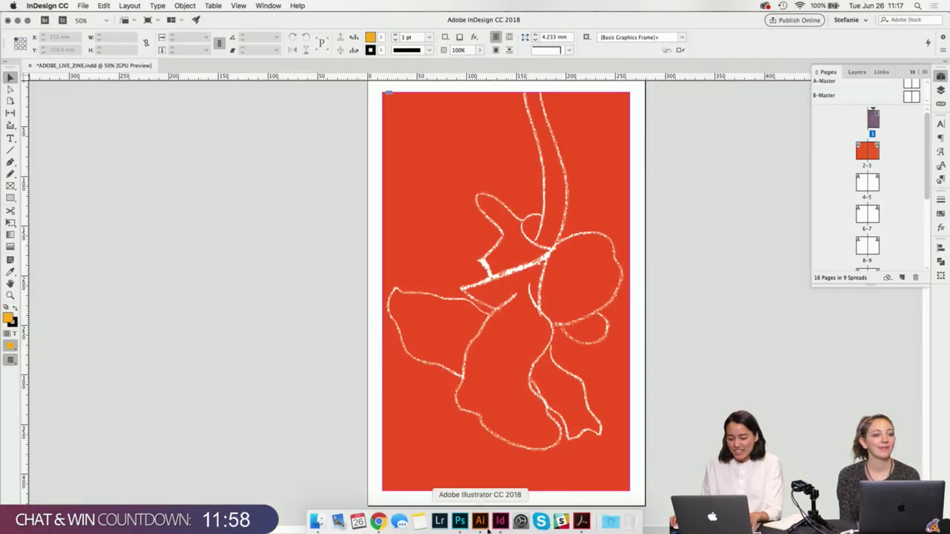
- Create a landscape Letter print document in Illustrator and draw a large text area across the artboard
left_click(480, 521)
left_click(87, 5)
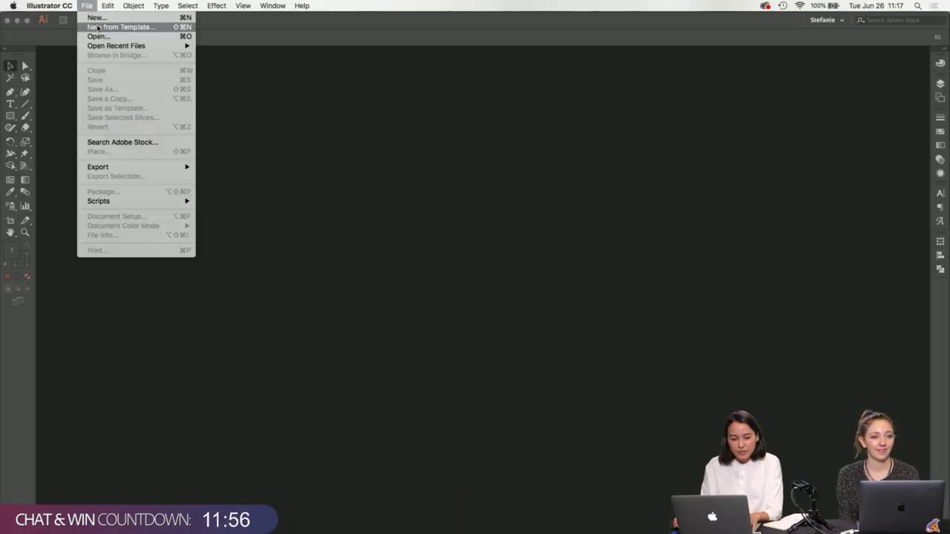
left_click(512, 218)
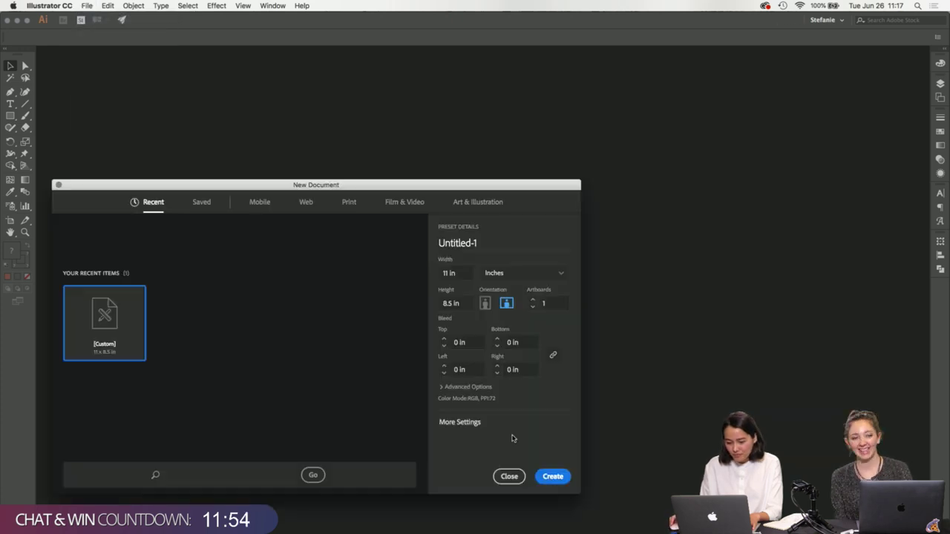
left_click(552, 479)
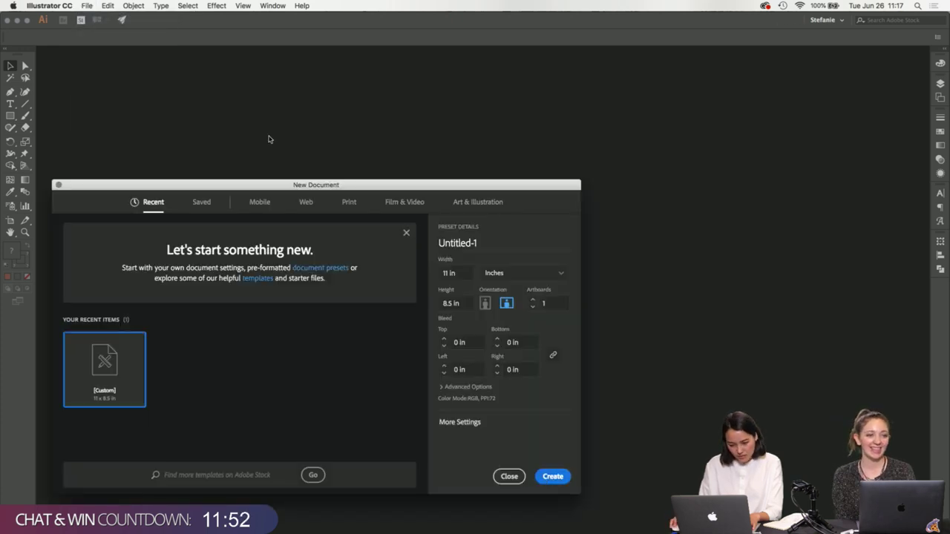
left_click(345, 212)
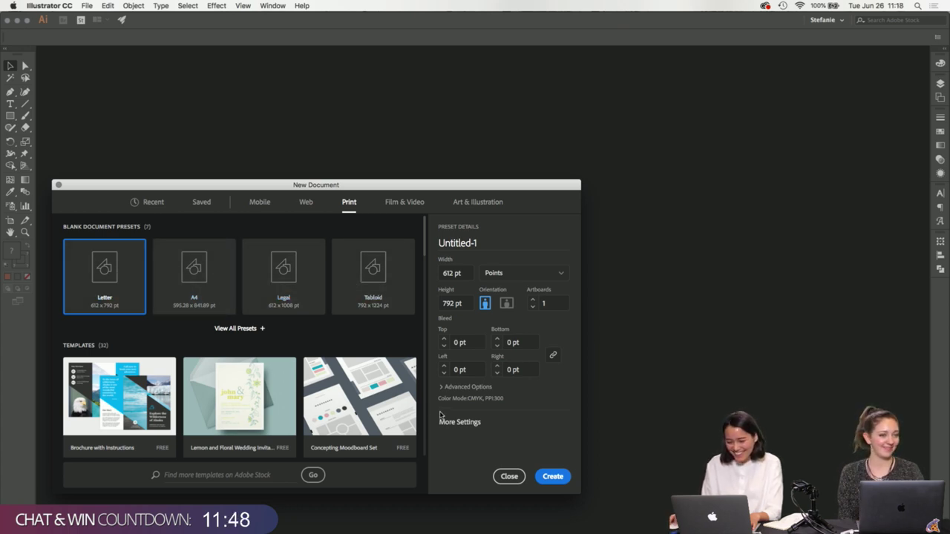
left_click(506, 303)
left_click(553, 476)
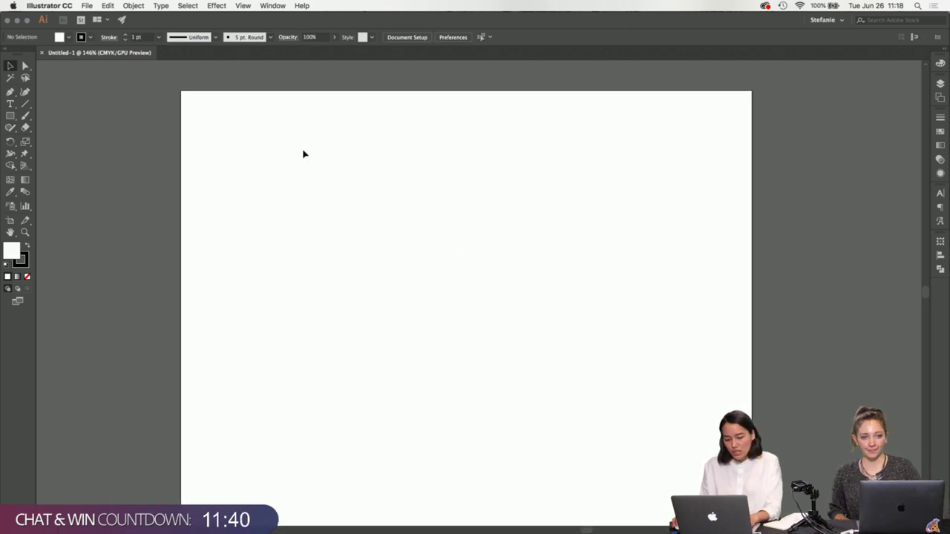
key("t")
left_click_drag(249, 131, 687, 387)
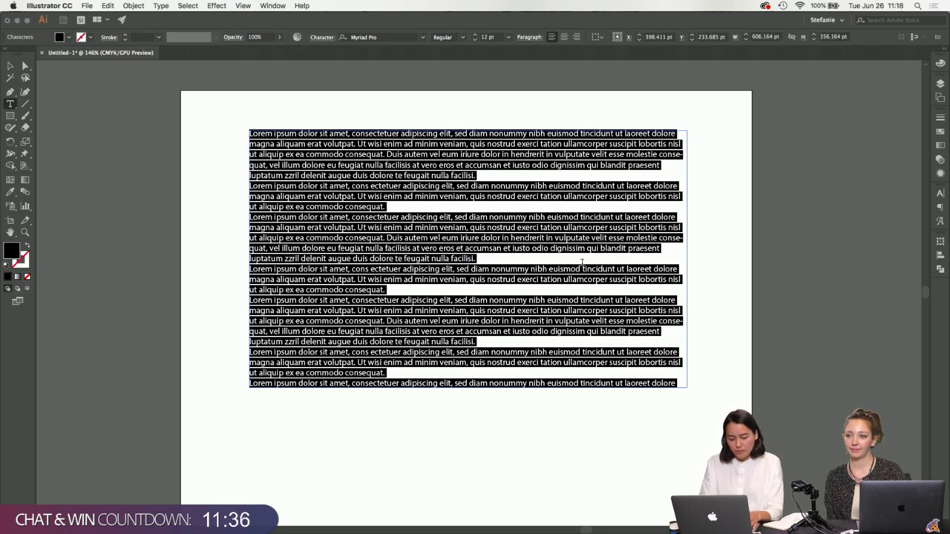
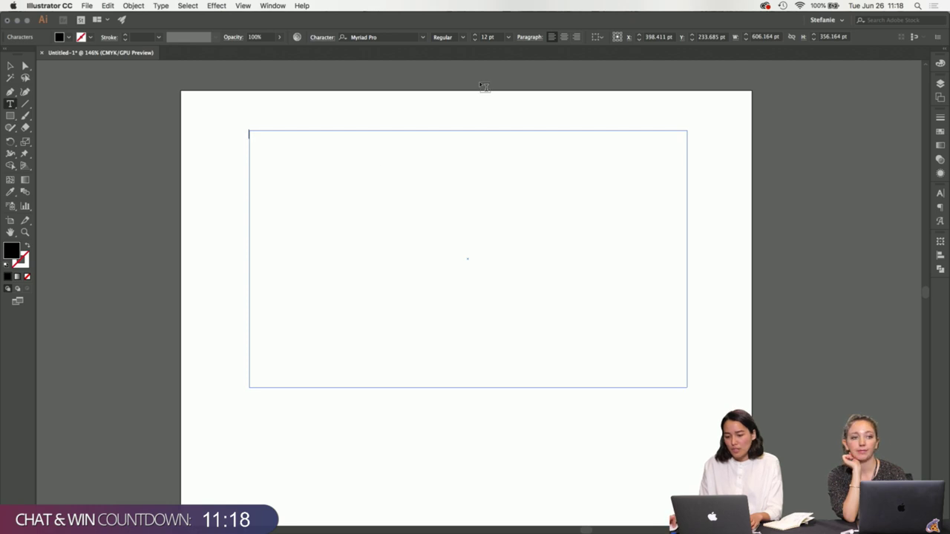
- Set the empty text frame's font size to 200 pt, then change it to 100 pt
left_click(483, 37)
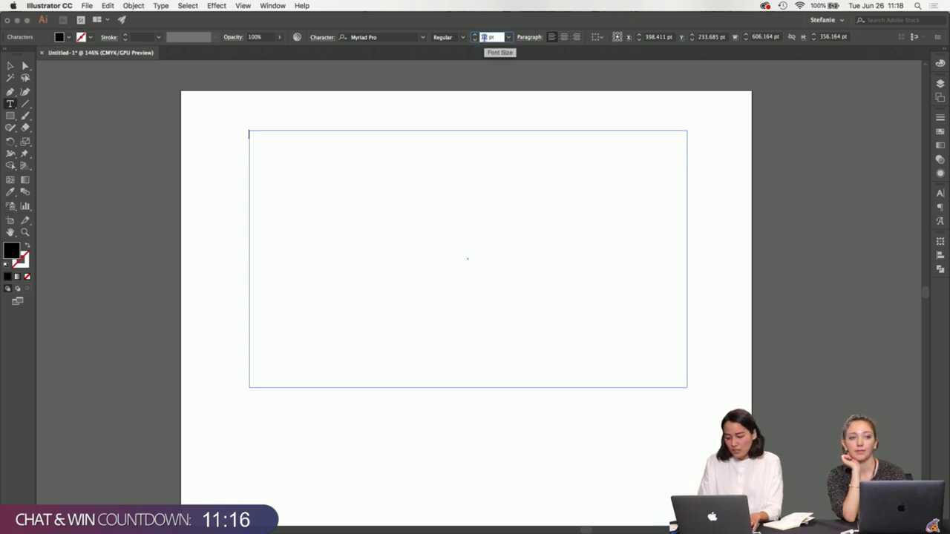
key("Return")
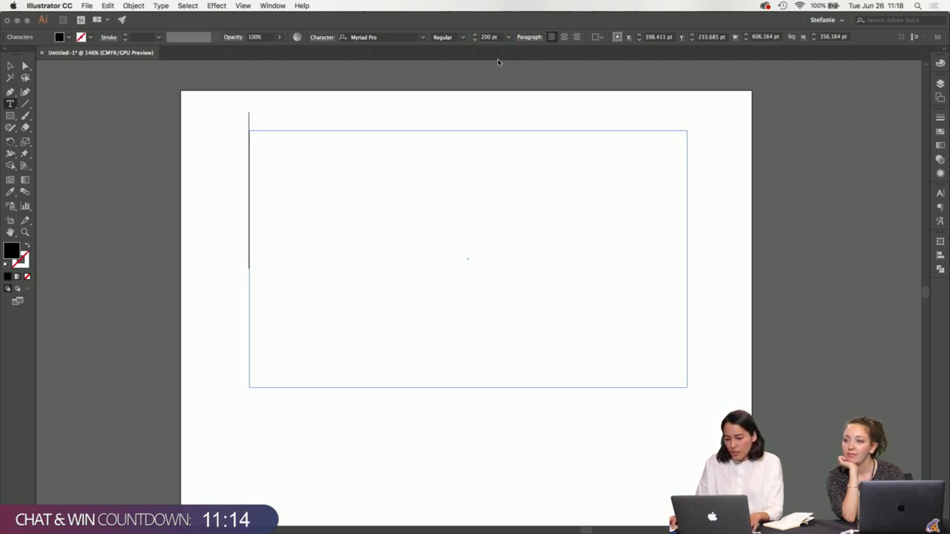
left_click(484, 37)
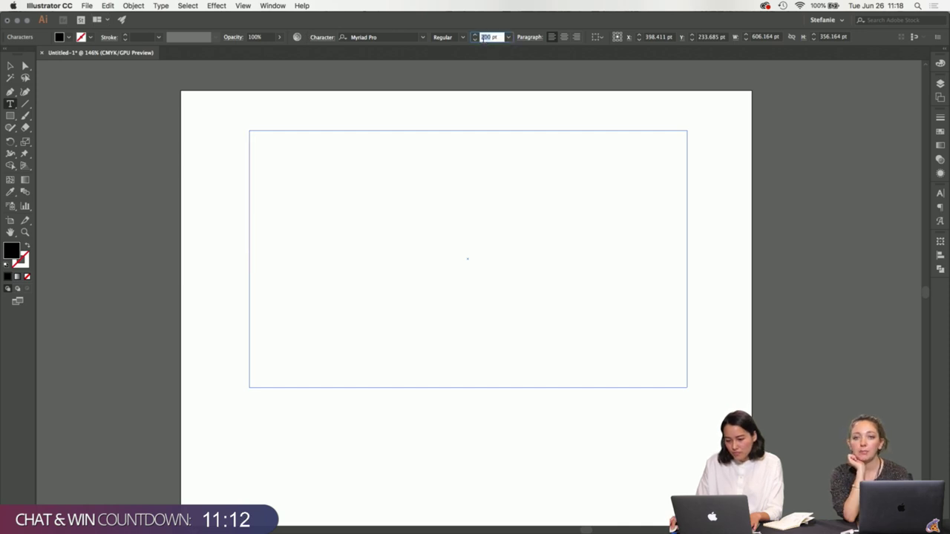
type("100")
key("Return")
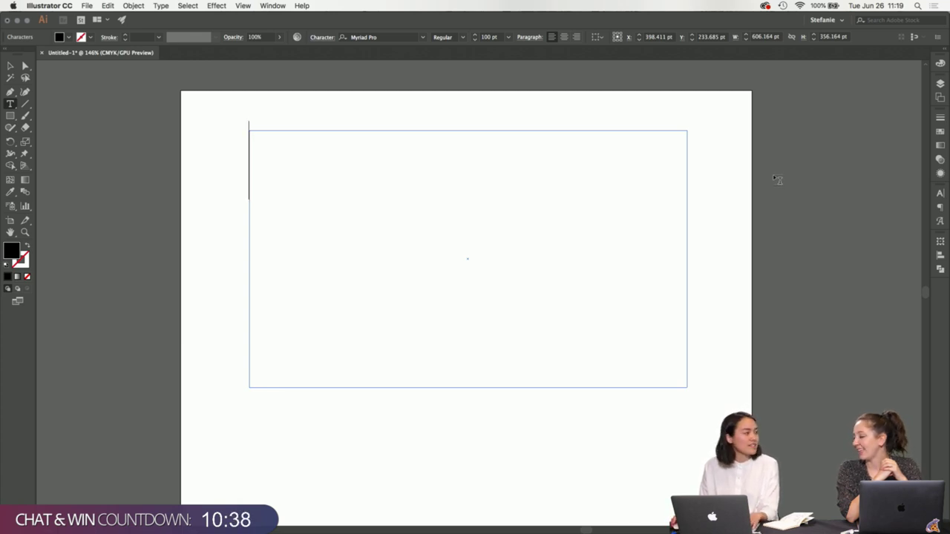
- Choose the Ogg Roman typeface in the Character panel
left_click(940, 192)
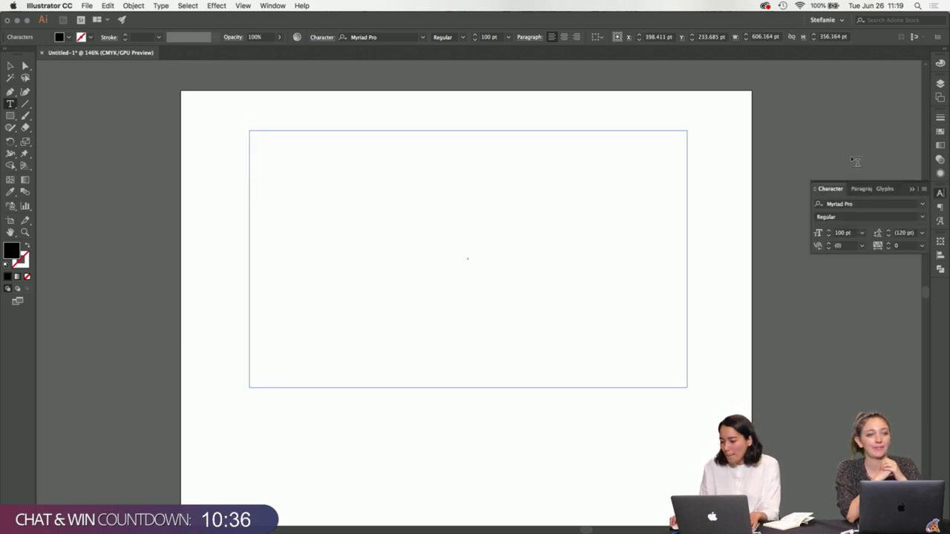
left_click(856, 202)
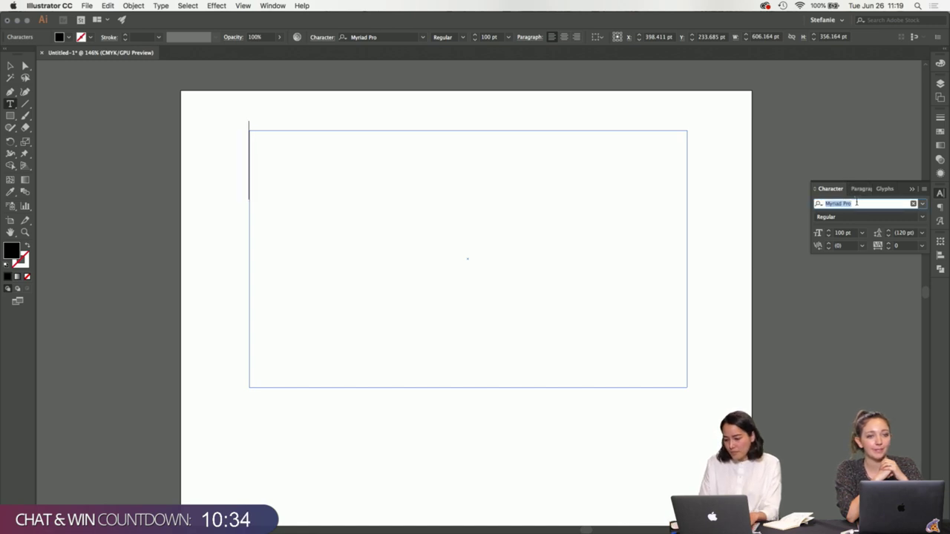
type("Ogg")
left_click(817, 245)
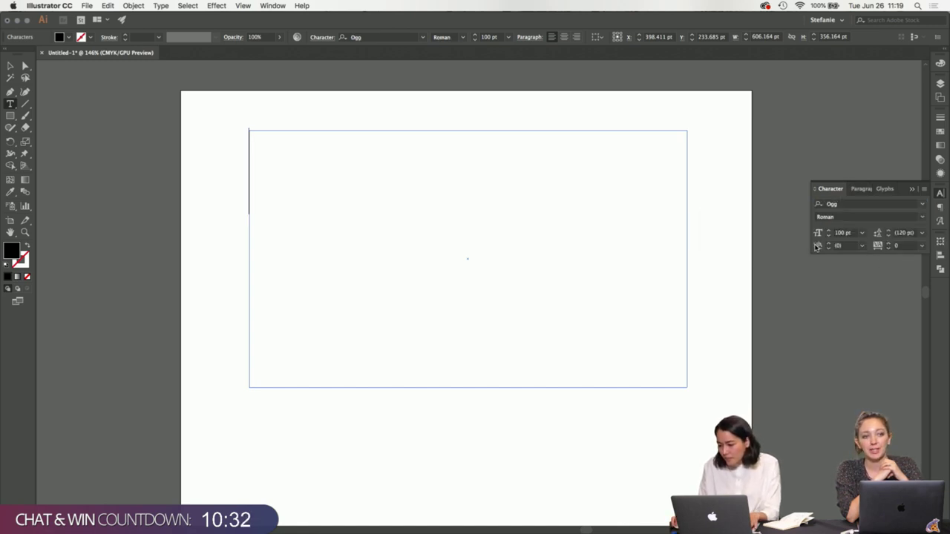
- Type DEAD PLANTS and set it to 50 pt so it fits on one line
type("D")
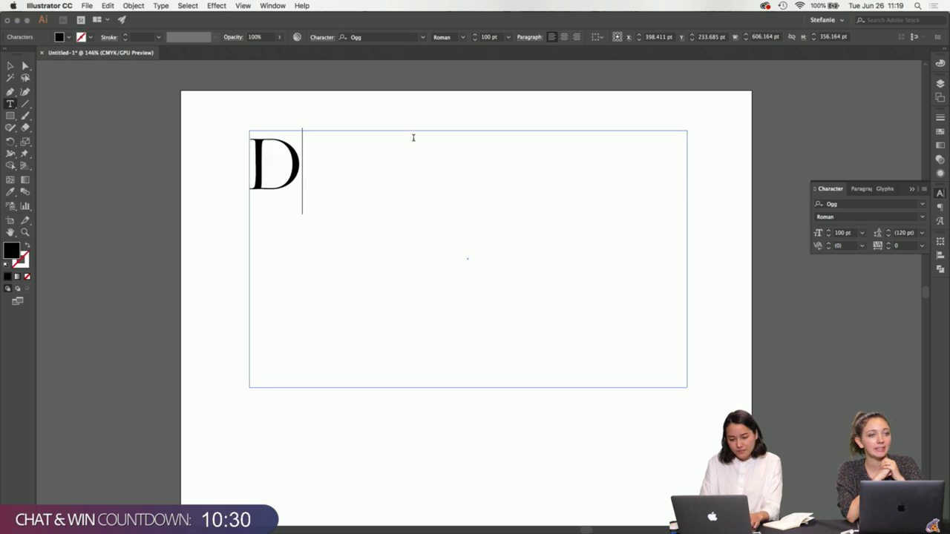
type("EAD PLANTS")
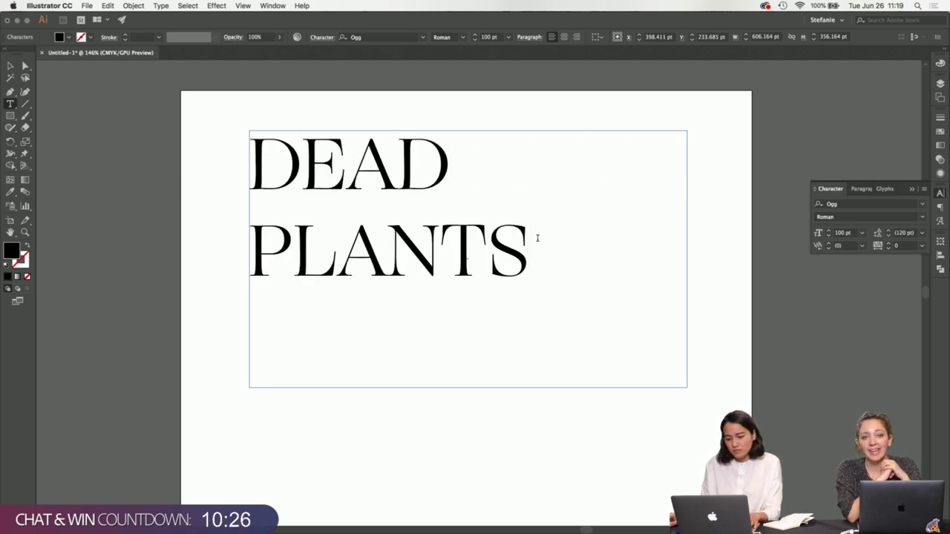
left_click_drag(538, 238, 230, 152)
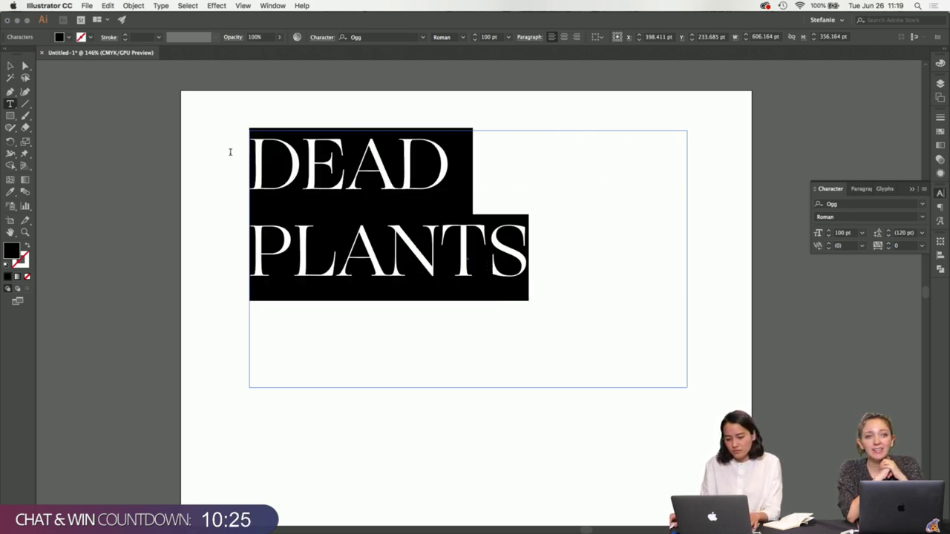
left_click(488, 38)
type("50")
key("Return")
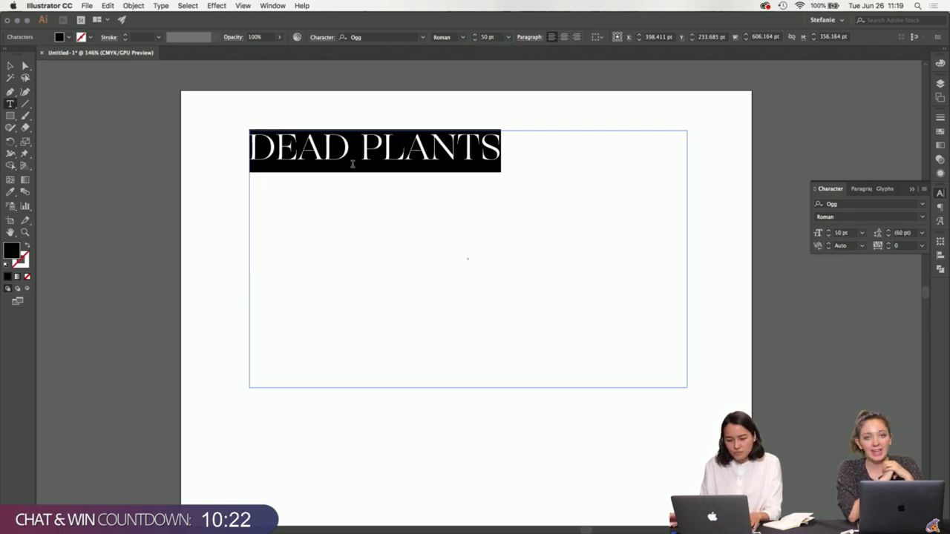
key("Escape")
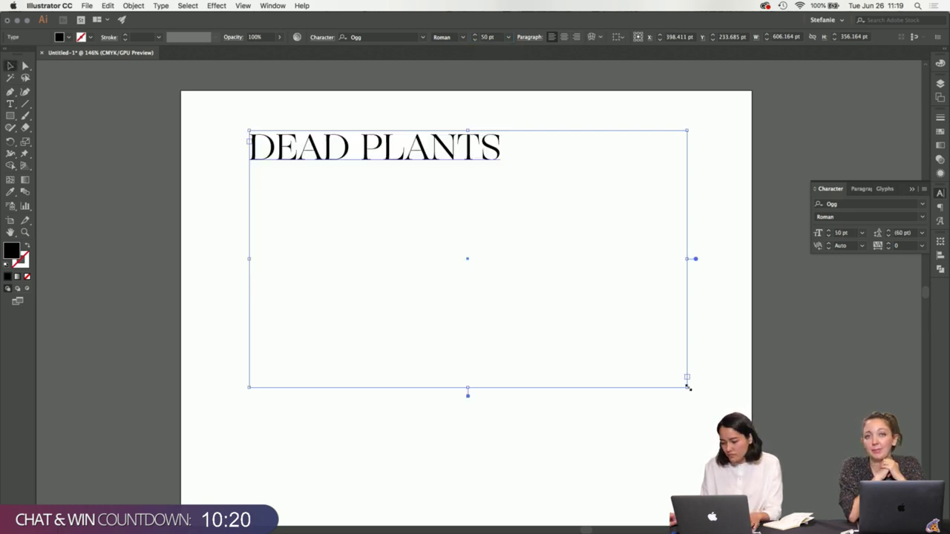
- Pull the frame's corner up and left to fit snugly around the DEAD PLANTS heading
left_click_drag(688, 387, 543, 213)
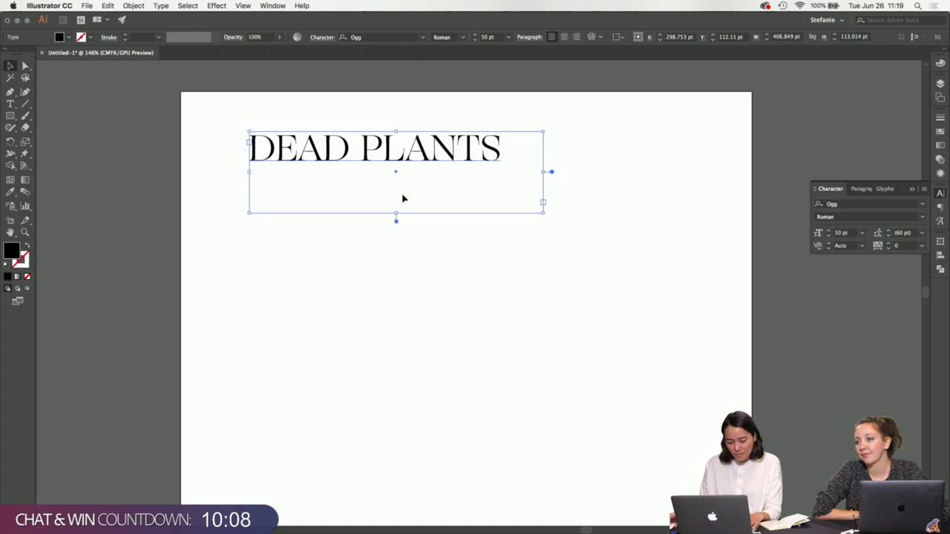
scroll(402, 198, "up", 5)
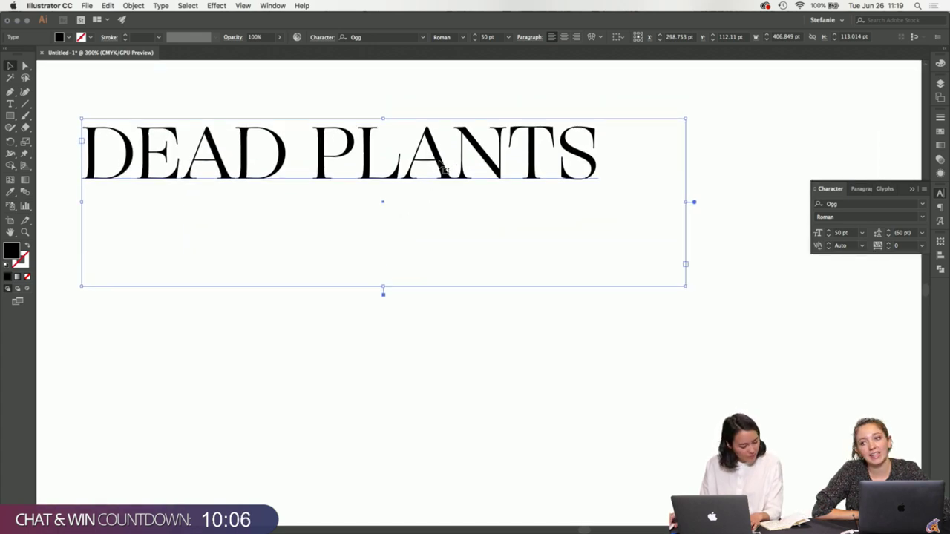
triple_click(444, 167)
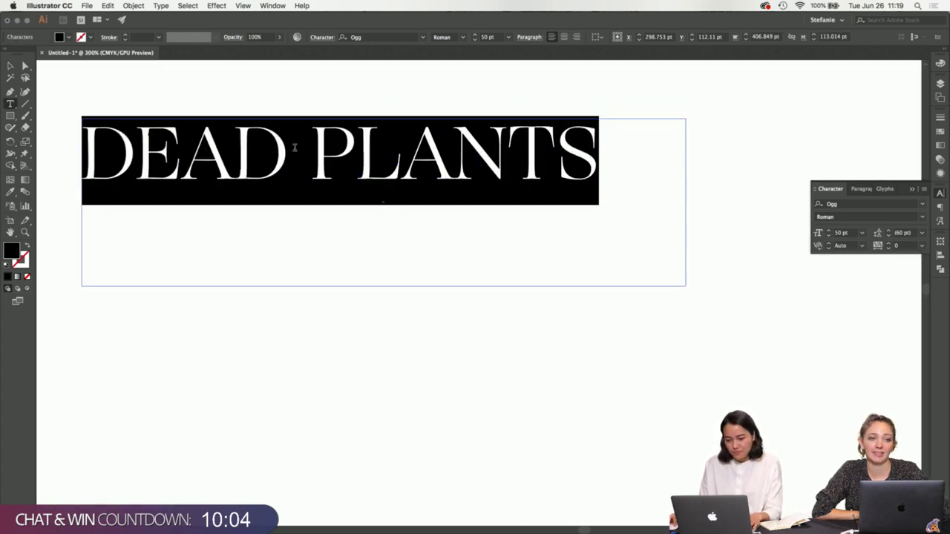
left_click(325, 176)
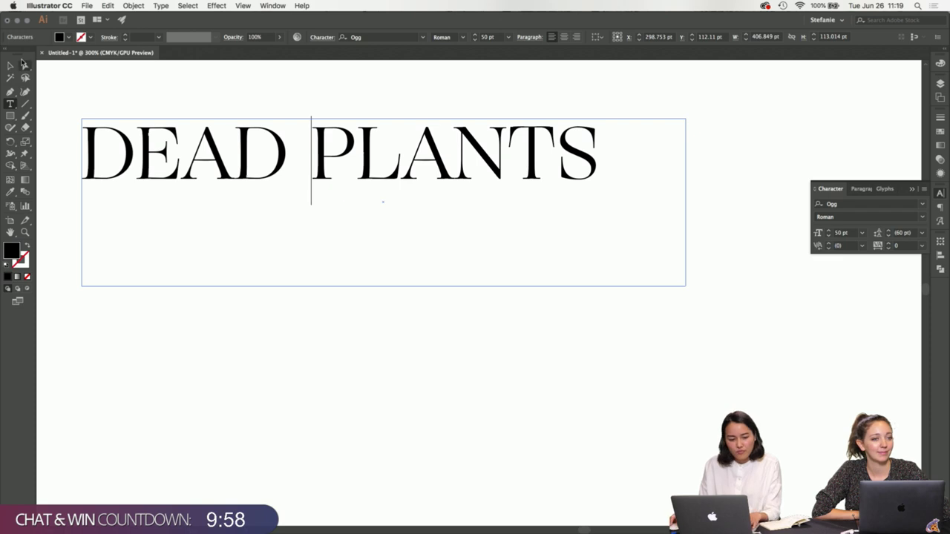
key("Escape")
- Duplicate DEAD PLANTS below, shorten the top frame, and give the top heading -50 tracking
left_click_drag(355, 216, 404, 404)
left_click(401, 285)
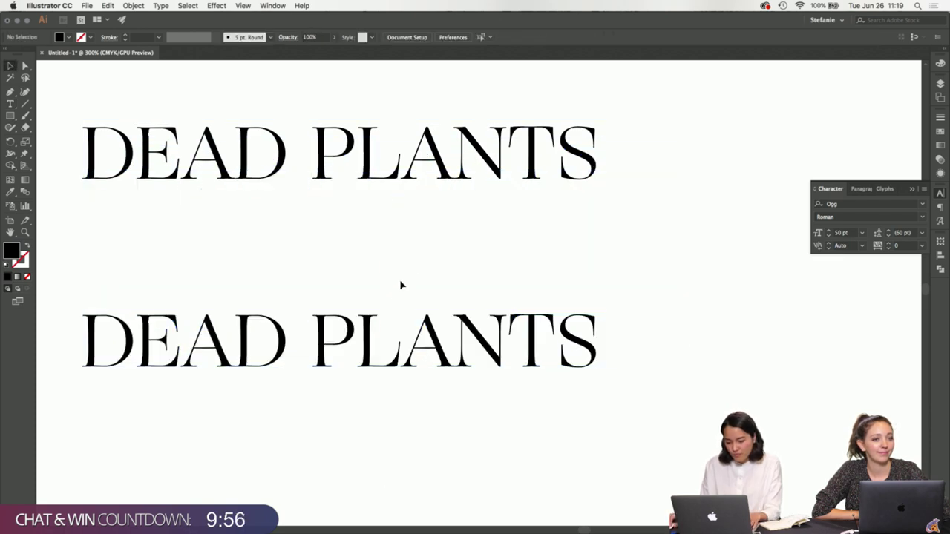
left_click(384, 222)
left_click_drag(384, 287, 383, 211)
left_click(900, 245)
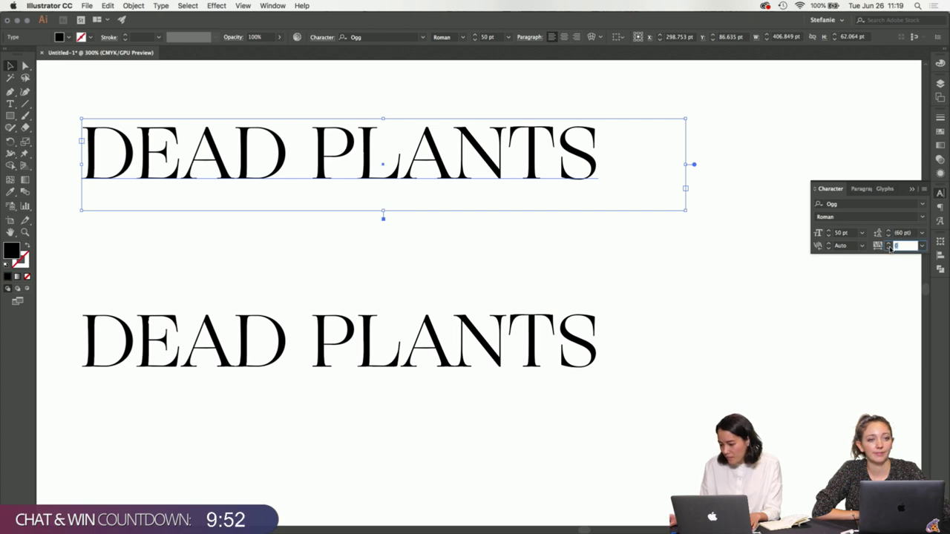
type("-50")
key("Return")
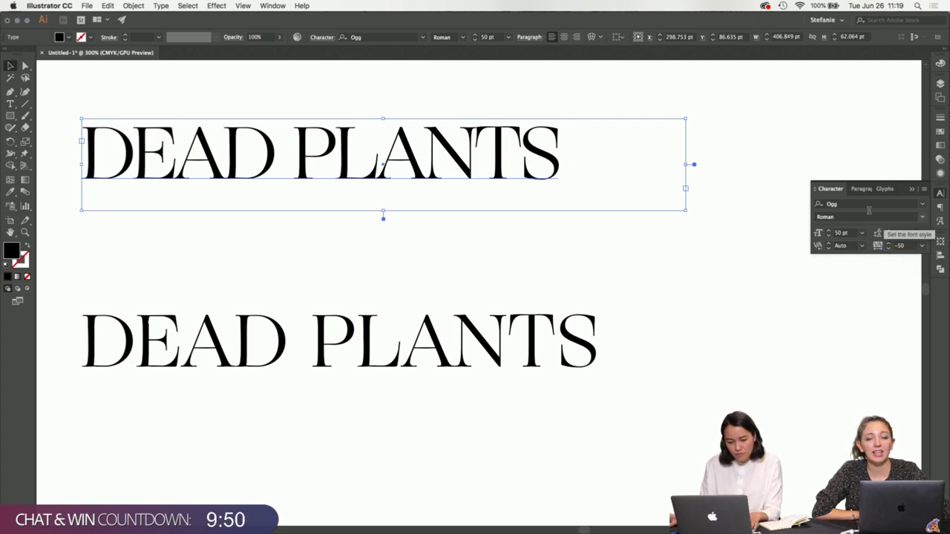
- Move the lower copy up slightly and make its text frame much taller
left_click_drag(505, 362, 497, 333)
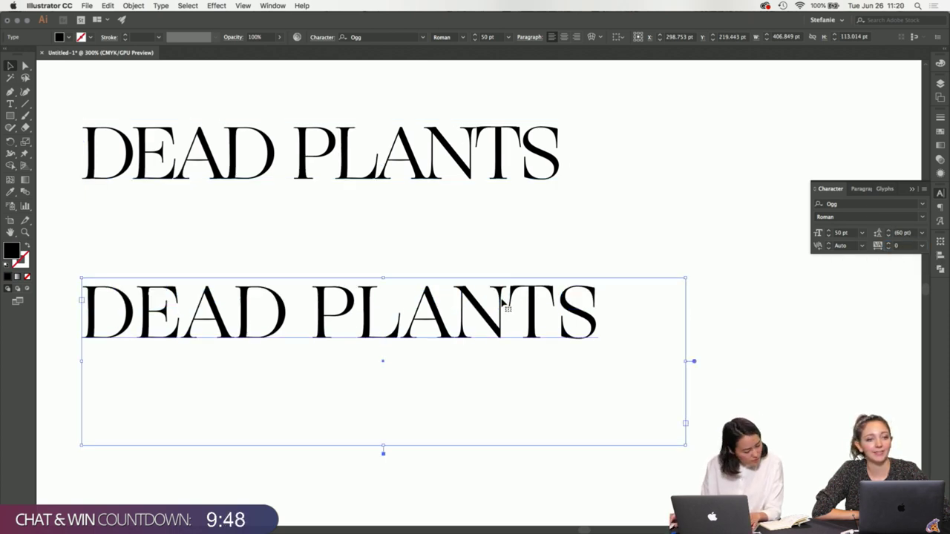
scroll(501, 304, "down", 5)
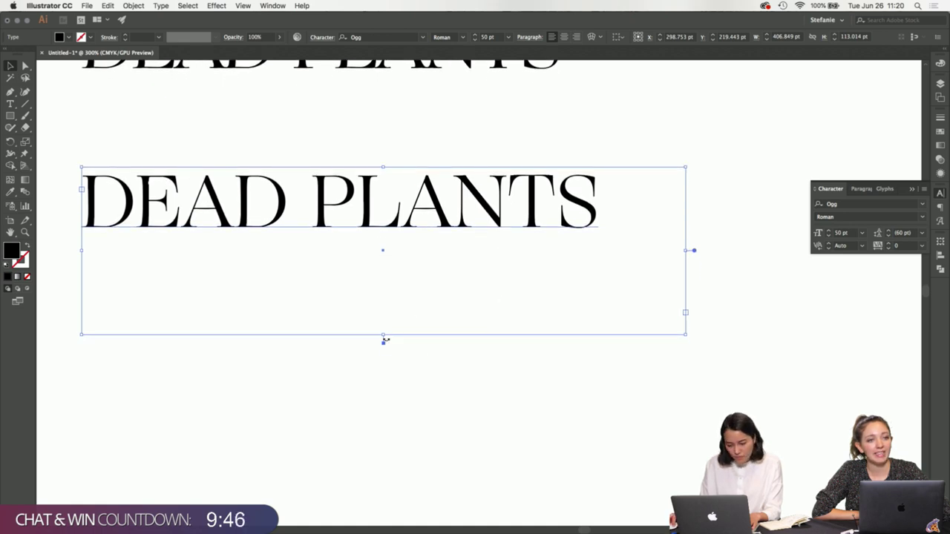
left_click_drag(384, 339, 405, 487)
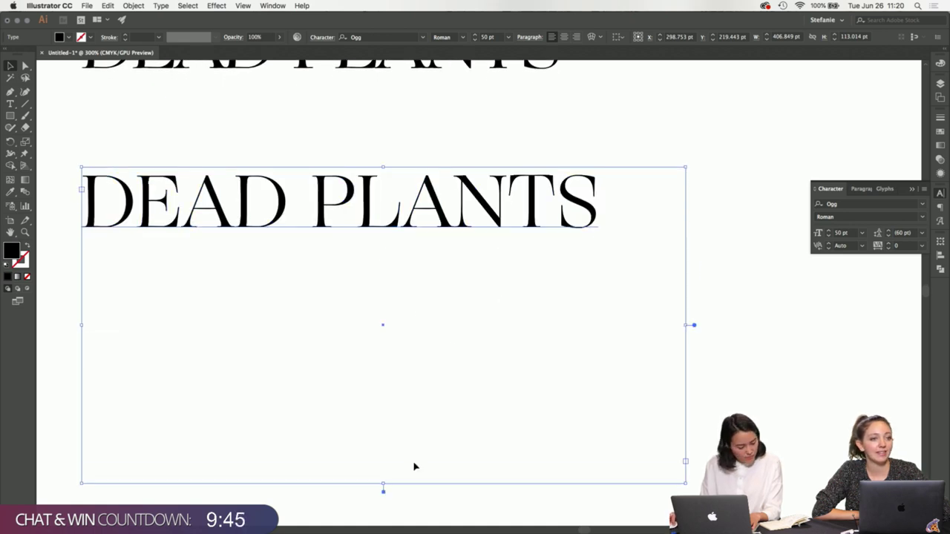
double_click(155, 196)
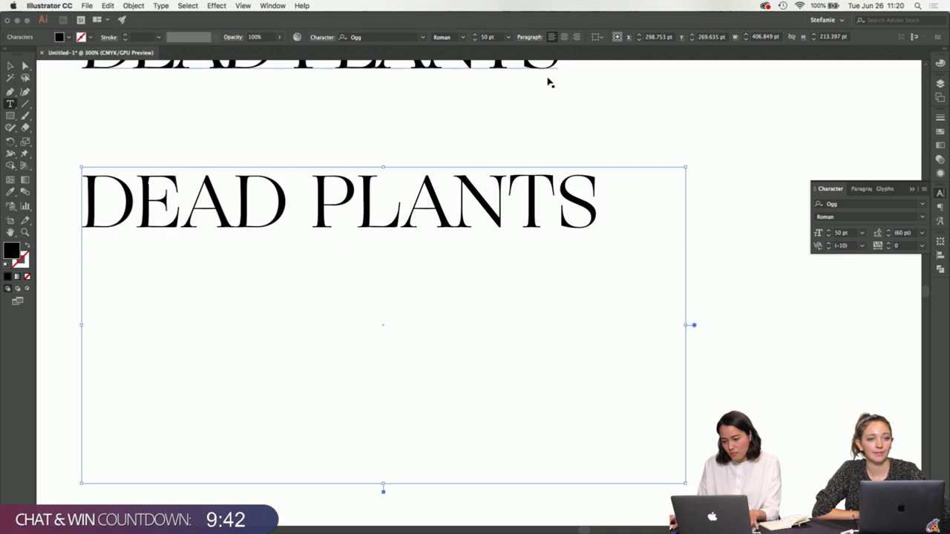
- Centre-align the lower copy and break it into D, EAD and PLANTS lines
key("super+a")
left_click(565, 37)
left_click(205, 182)
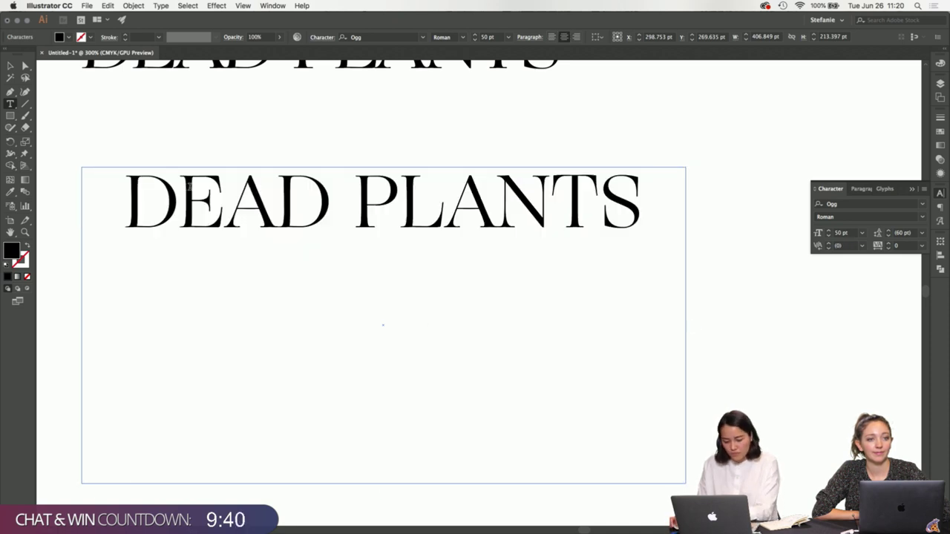
key("Return")
left_click(254, 278)
key("Return")
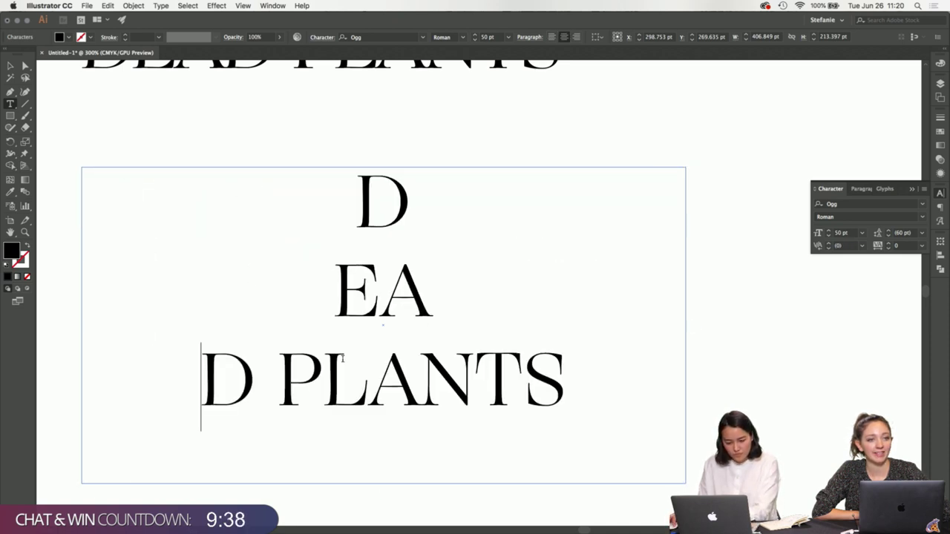
key("BackSpace")
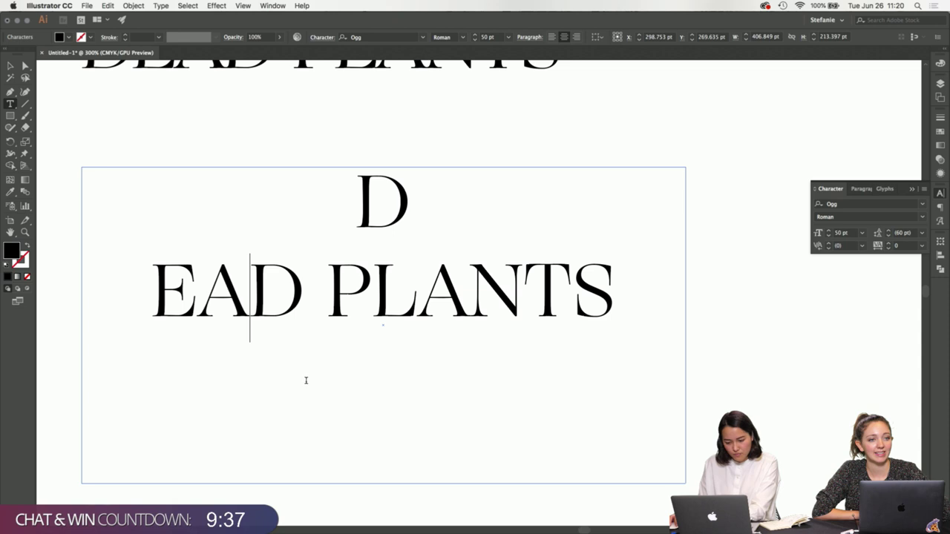
left_click(331, 307)
key("Return")
key("Escape")
- Extend the lower text frame downward so the PLANTS line shows
scroll(386, 343, "down", 3)
left_click(10, 66)
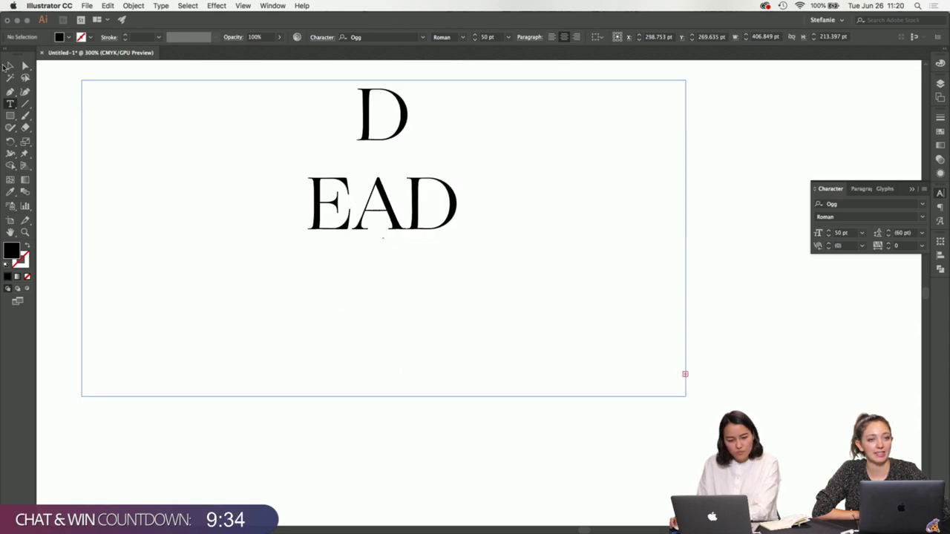
left_click(327, 397)
left_click_drag(383, 396, 383, 512)
scroll(420, 420, "down", 4)
left_click_drag(386, 401, 385, 468)
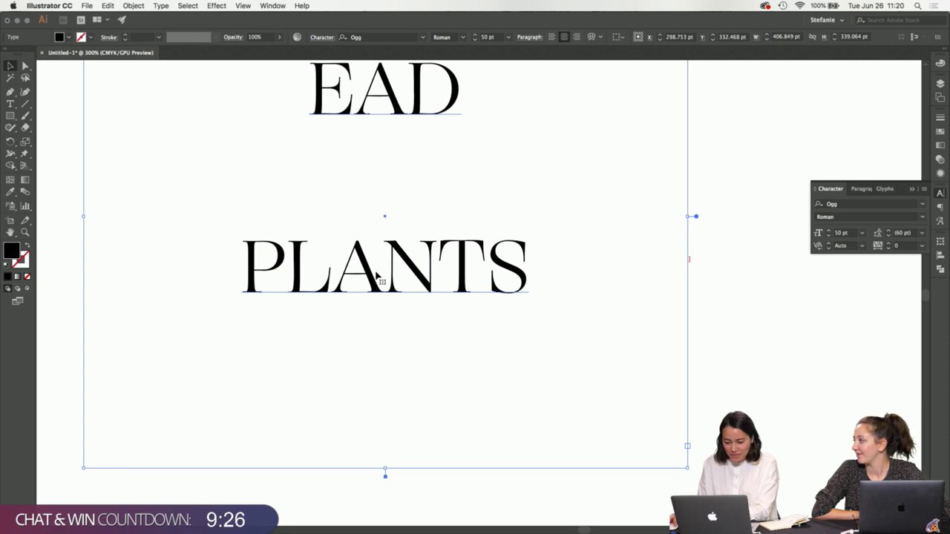
- Break PLANTS after PLA and enlarge the frame so the final S shows
double_click(377, 277)
key("Return")
key("Escape")
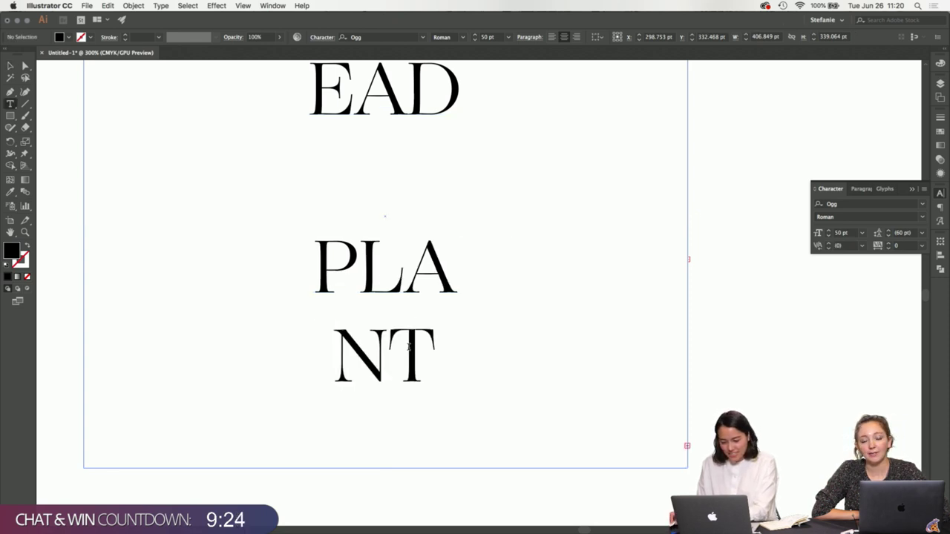
key("v")
left_click(513, 260)
key("ctrl+minus")
key("ctrl+minus")
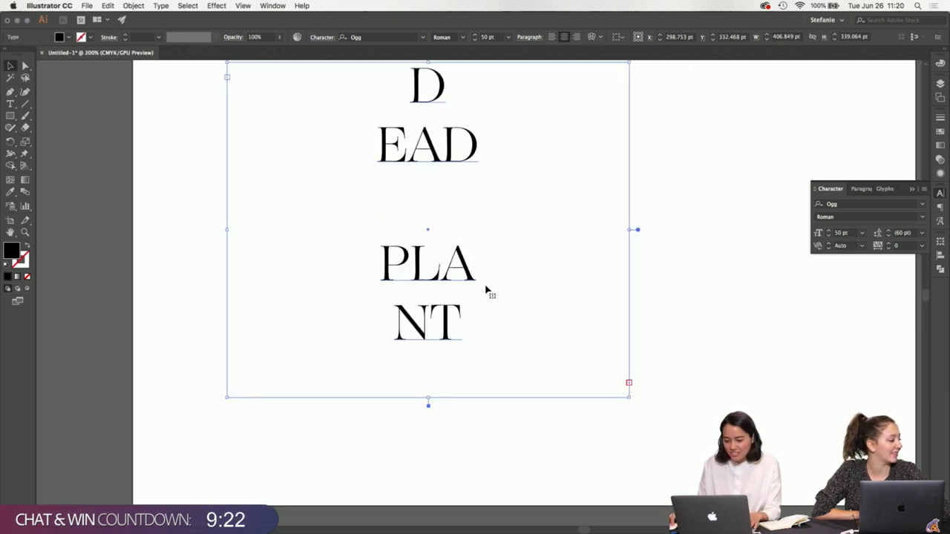
mouse_move(436, 385)
left_mouse_down()
mouse_move(435, 403)
mouse_move(441, 387)
left_mouse_up()
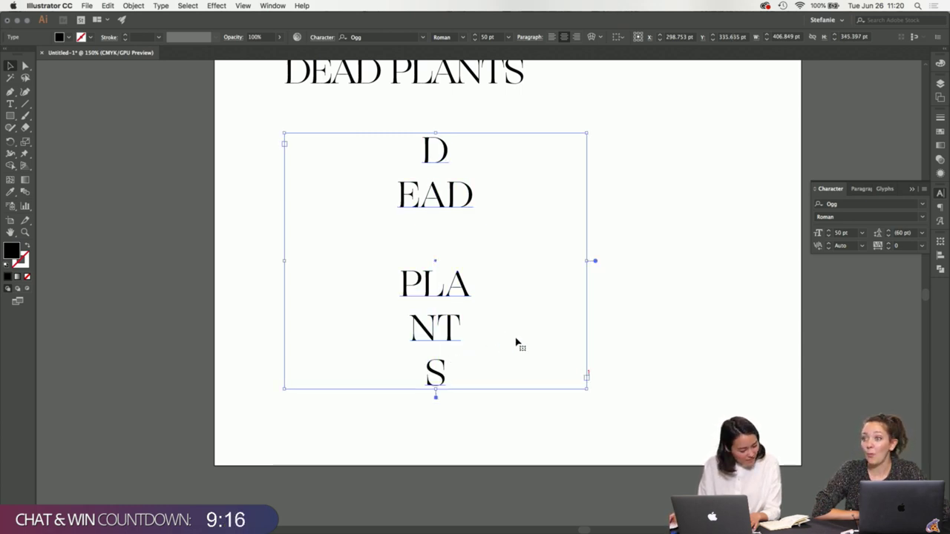
- Lower the leading two steps, then select all the letters, keeping the font size at 50 pt
left_click(888, 236)
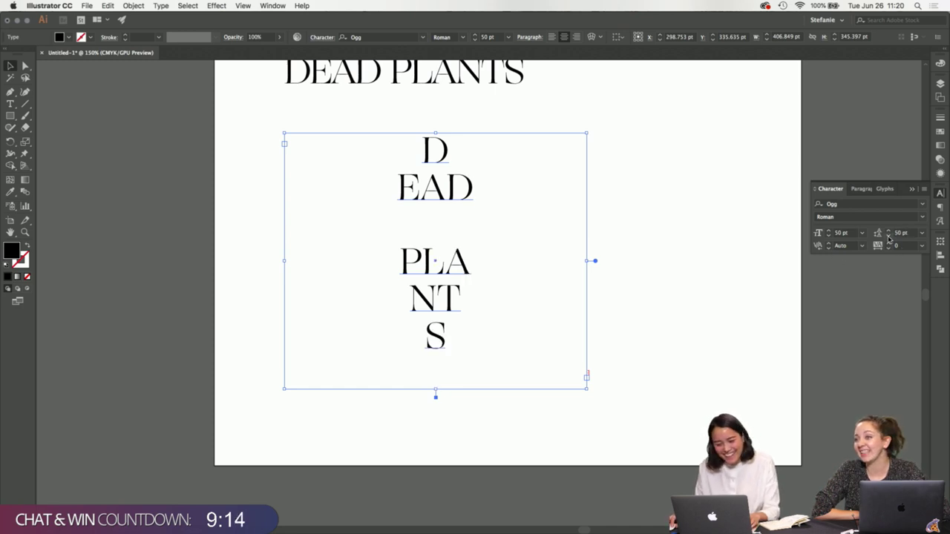
left_click(888, 236)
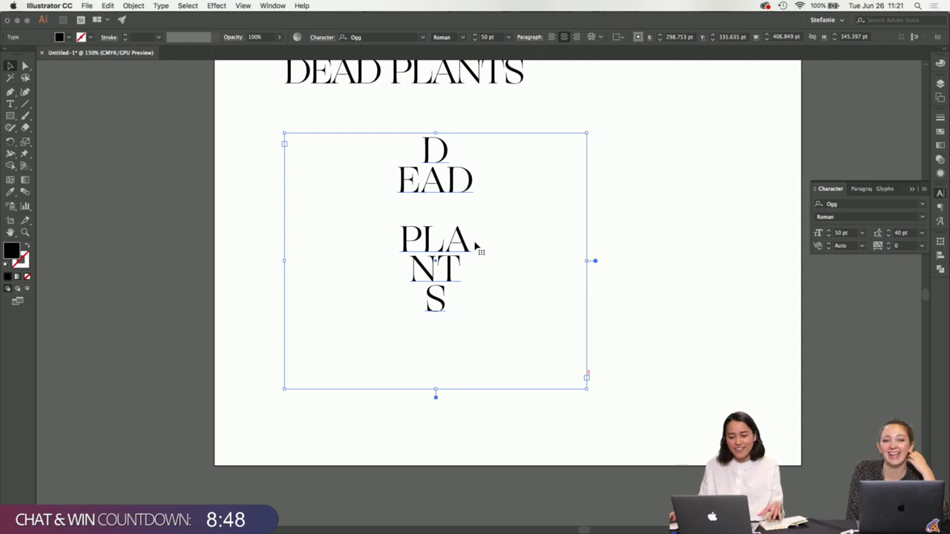
double_click(454, 286)
left_click_drag(448, 297, 400, 140)
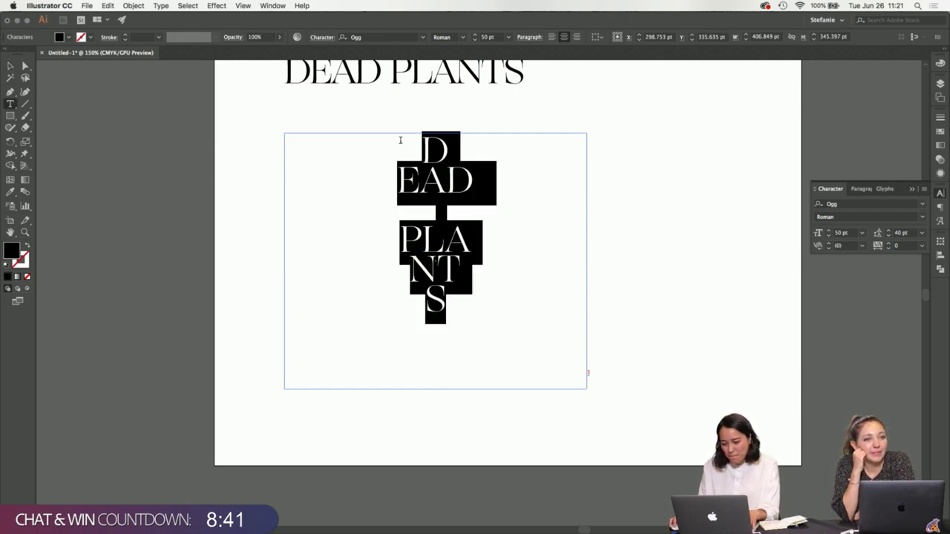
left_click(829, 235)
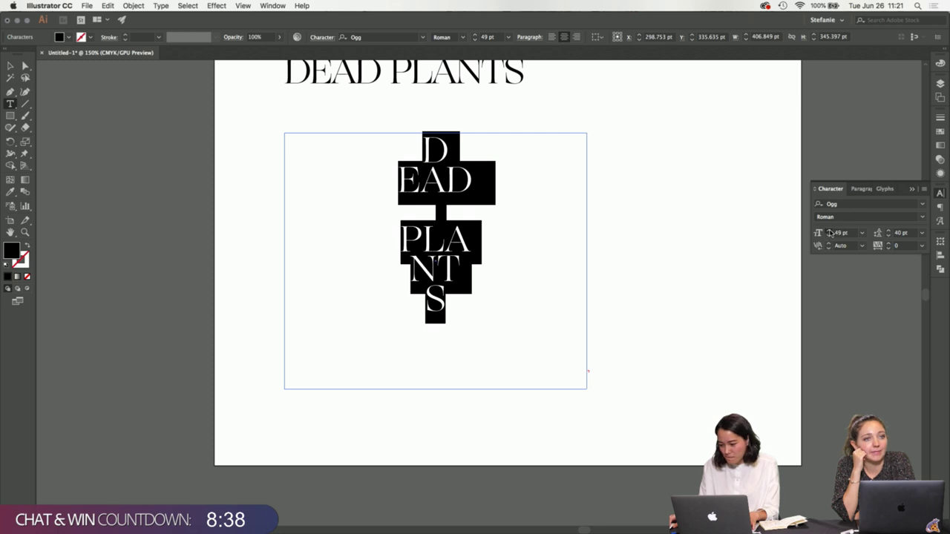
left_click(829, 230)
- Step the stacked text's leading down to 25 pt and select the whole type area
left_click(889, 236)
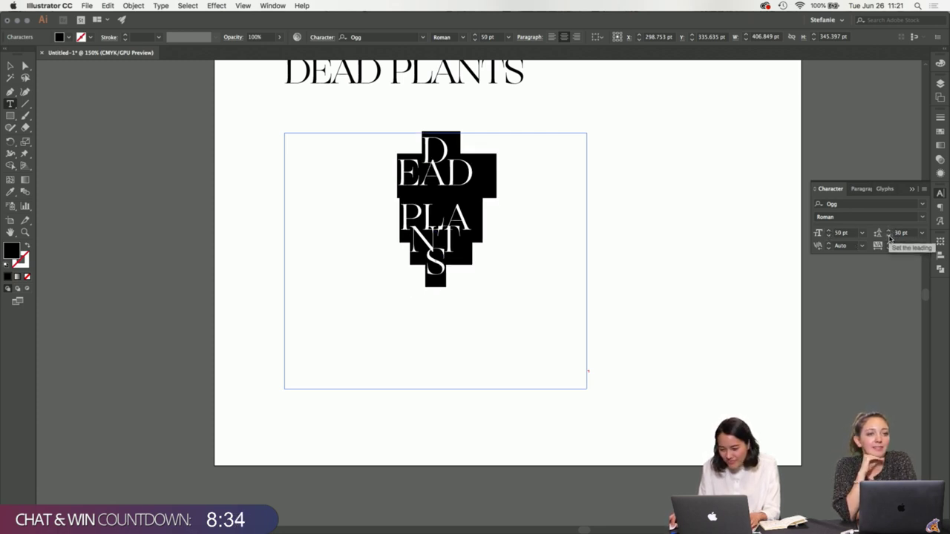
left_click(890, 236)
left_click(890, 236)
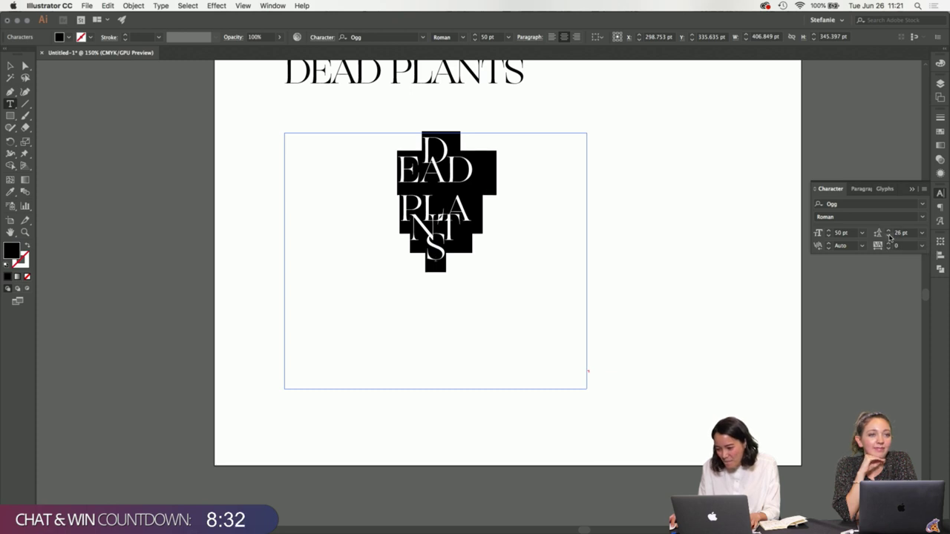
left_click(889, 236)
left_click(515, 221)
scroll(535, 231, "up", 3)
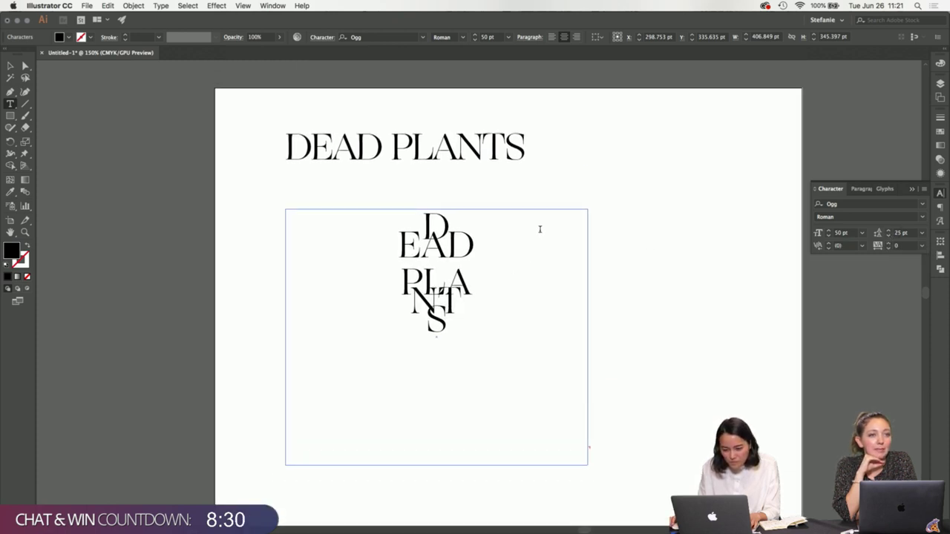
left_click(11, 67)
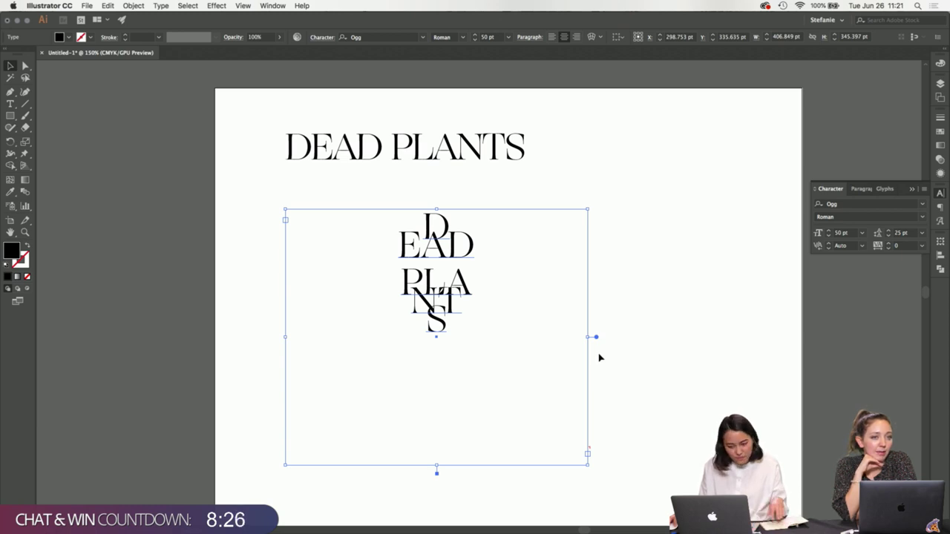
- Fit the type area to the cluster and place a widened duplicate to its right
left_click_drag(589, 337, 372, 326)
left_click_drag(331, 466, 329, 336)
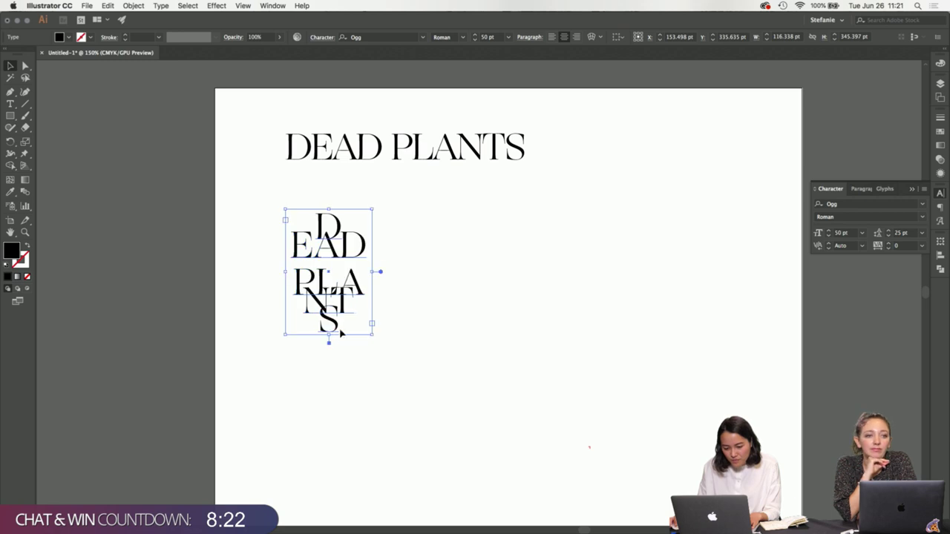
left_click_drag(346, 293, 518, 293)
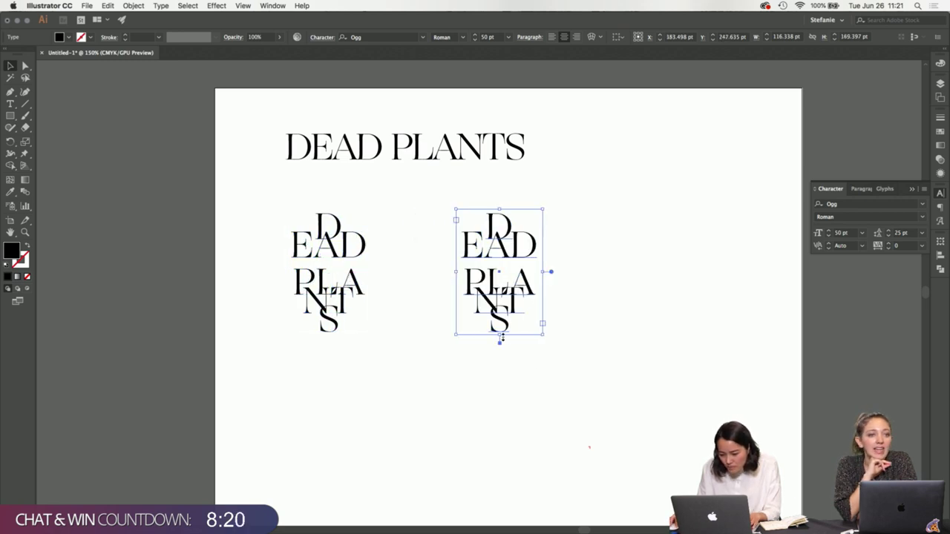
left_click_drag(500, 338, 500, 381)
left_click_drag(544, 296, 582, 296)
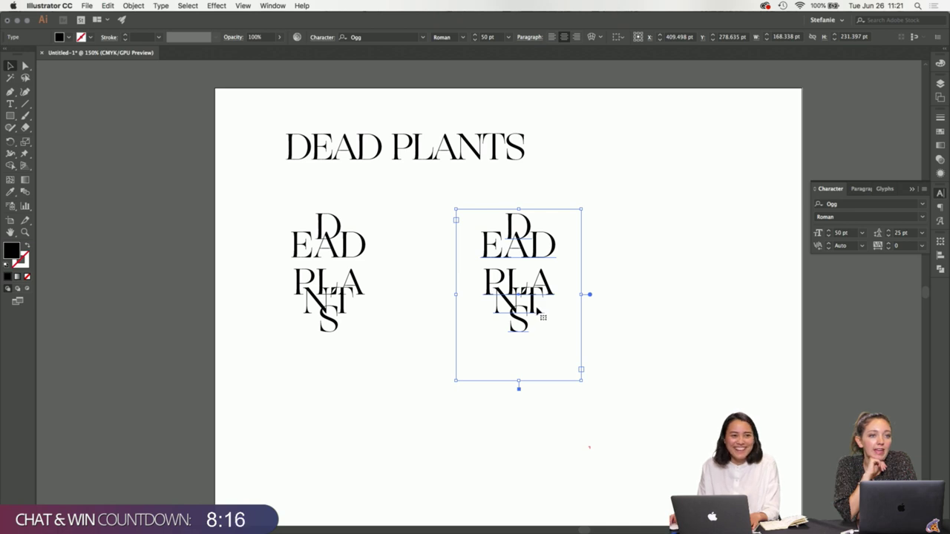
- Raise the duplicate cluster's leading to 30 pt
scroll(542, 315, "up", 3)
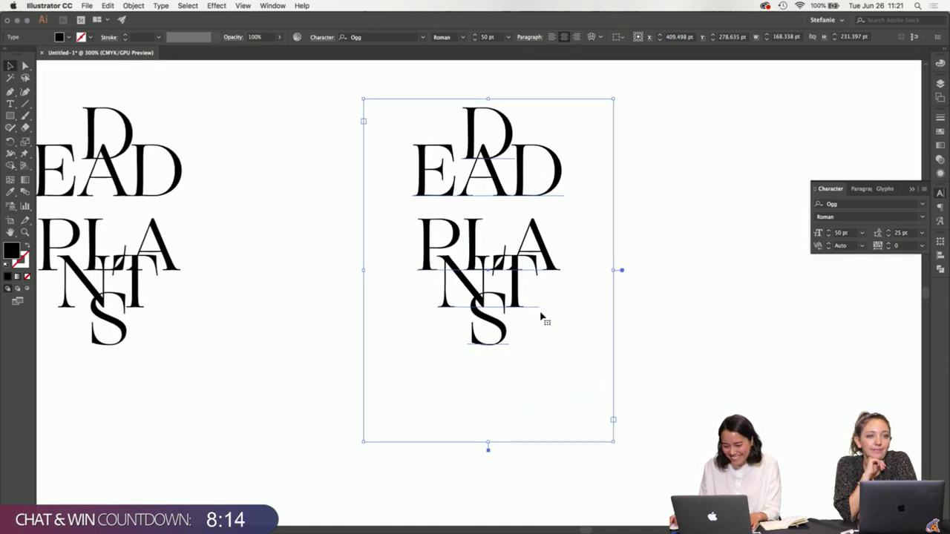
left_click(889, 231)
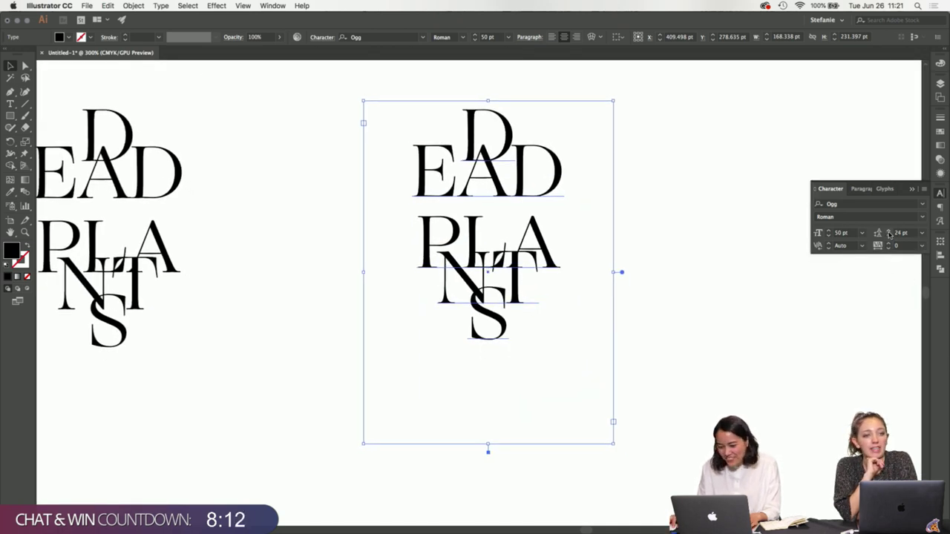
left_click(889, 231)
left_click(889, 231)
left_click(890, 231)
left_click(889, 231)
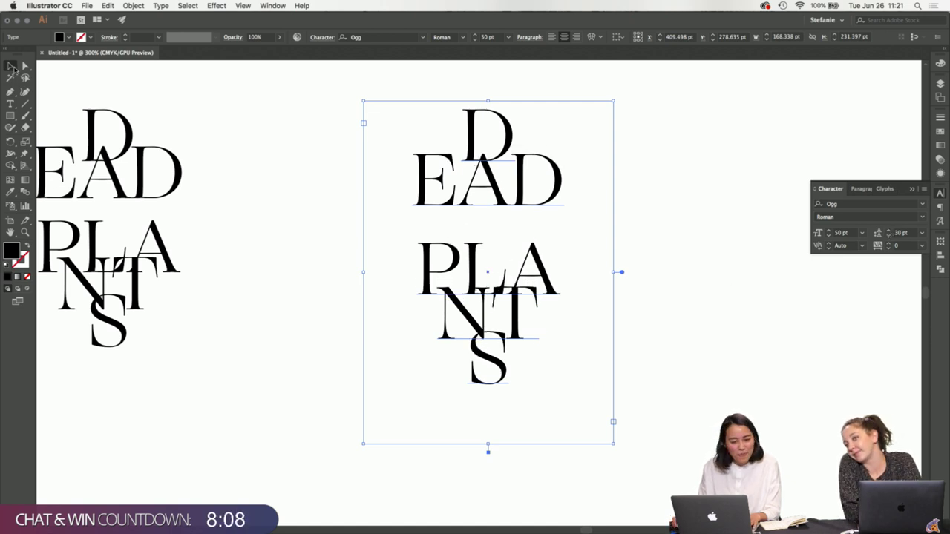
left_click(359, 165)
scroll(472, 190, "down", 3)
scroll(475, 194, "up", 2)
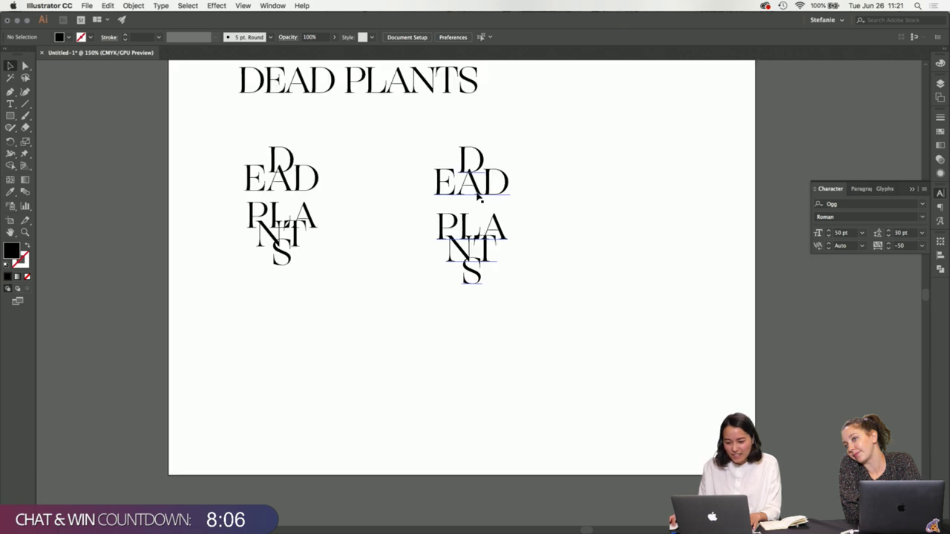
scroll(479, 195, "up", 1)
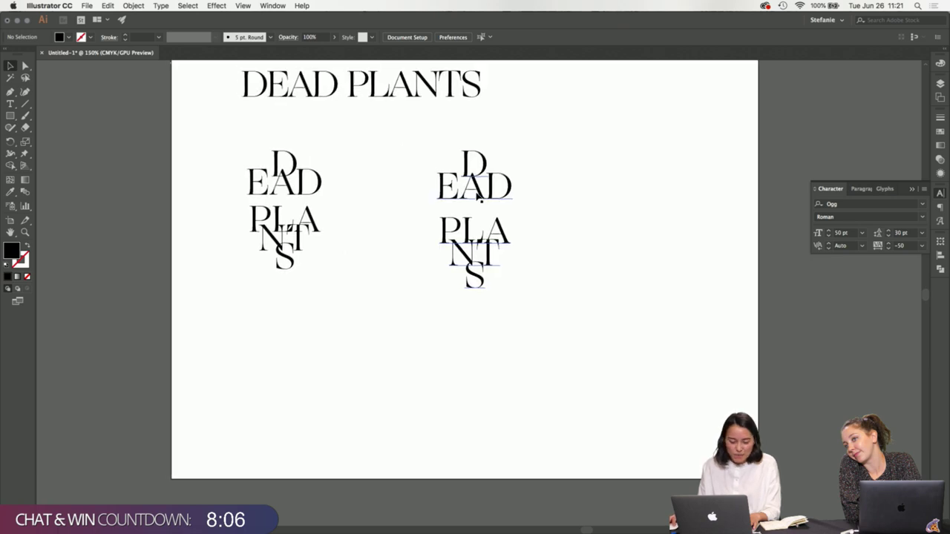
- Set the kerning between L and A in the duplicate to -60
double_click(507, 247)
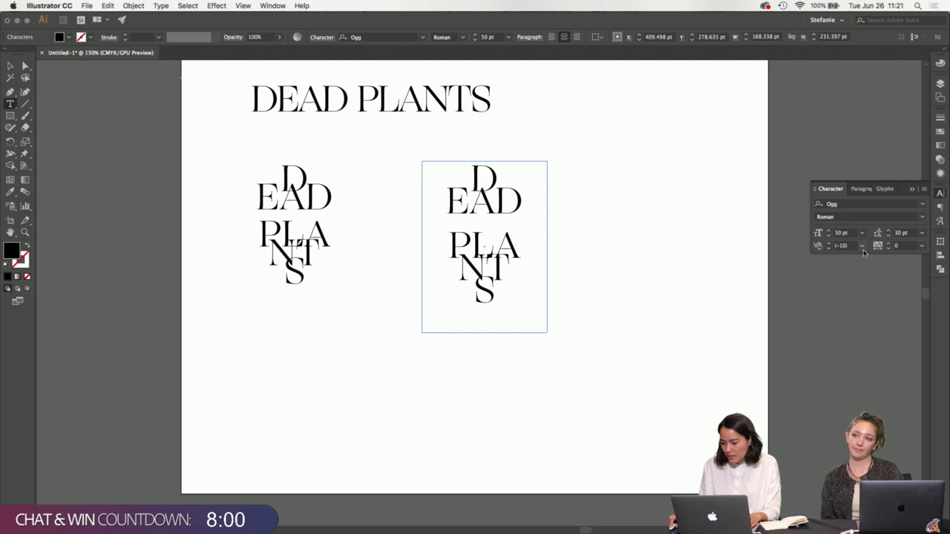
left_click(829, 249)
left_click(829, 248)
left_click(829, 249)
left_click(828, 249)
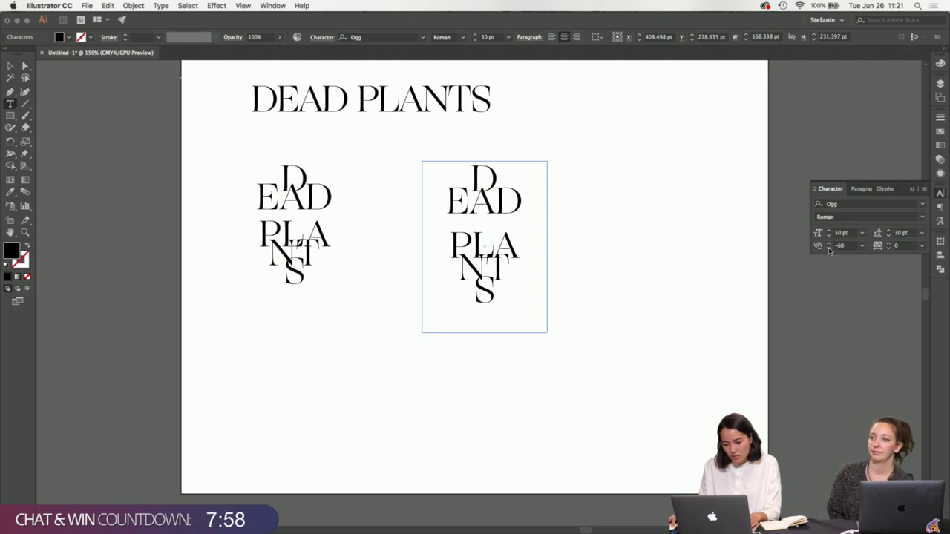
left_click(828, 248)
left_click(494, 355)
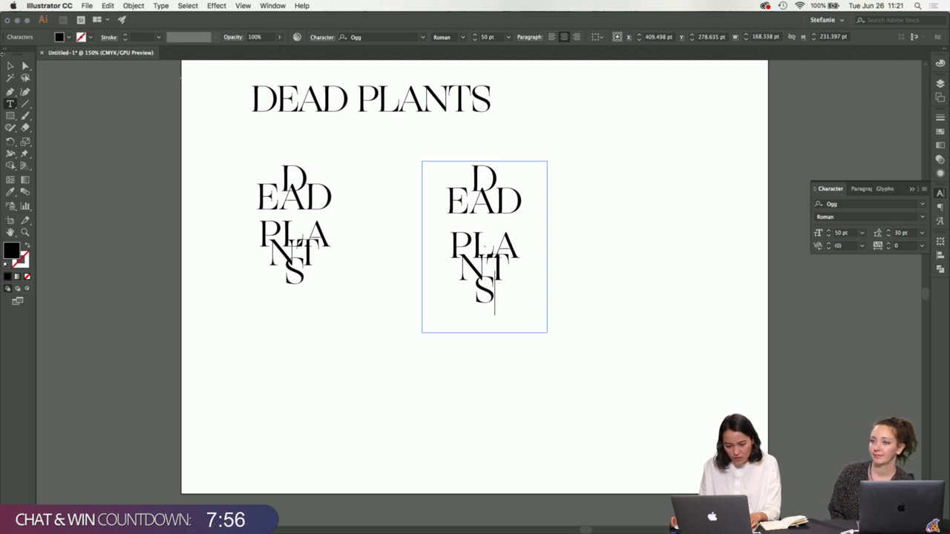
left_click(12, 67)
left_click(390, 325)
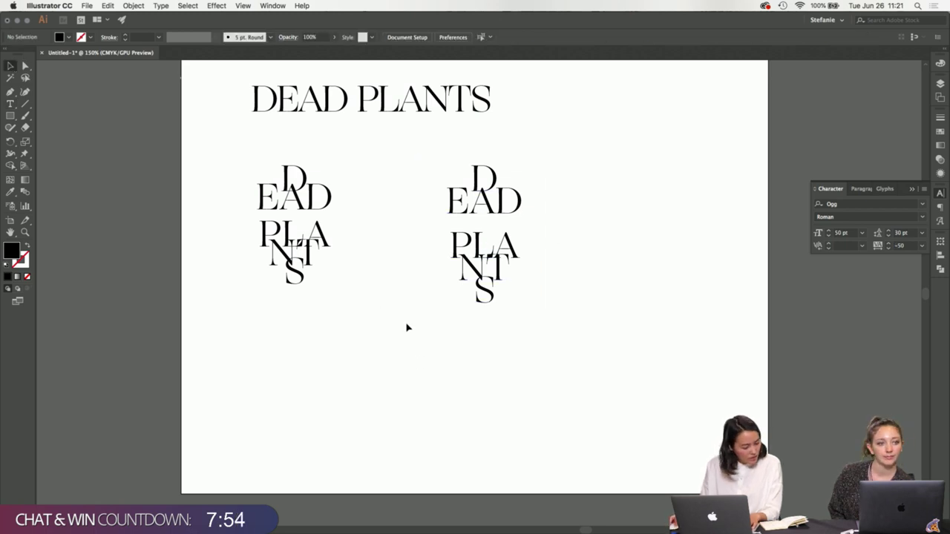
- Duplicate the title below, deleting PLANTS from the upper copy and DEAD from the lower
left_click_drag(382, 119, 403, 447)
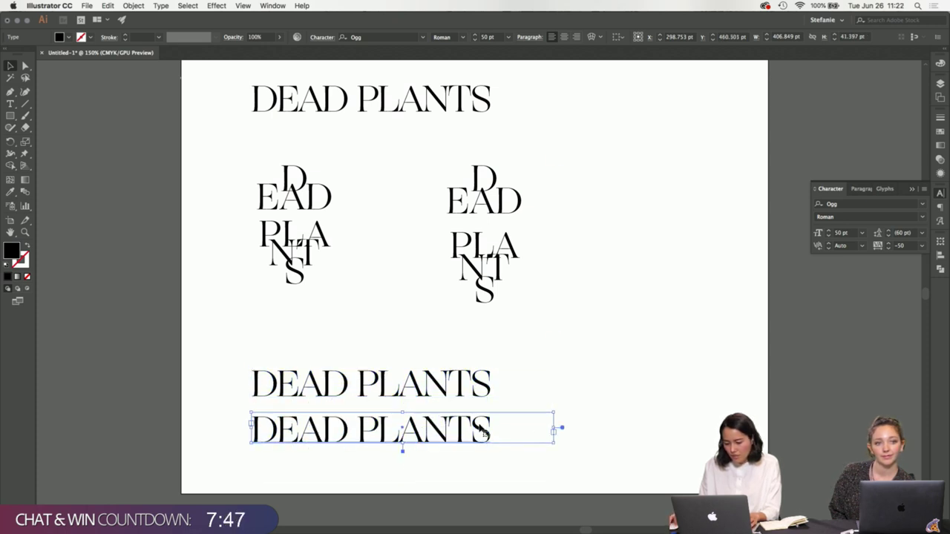
double_click(380, 383)
left_click_drag(356, 383, 587, 405)
key("BackSpace")
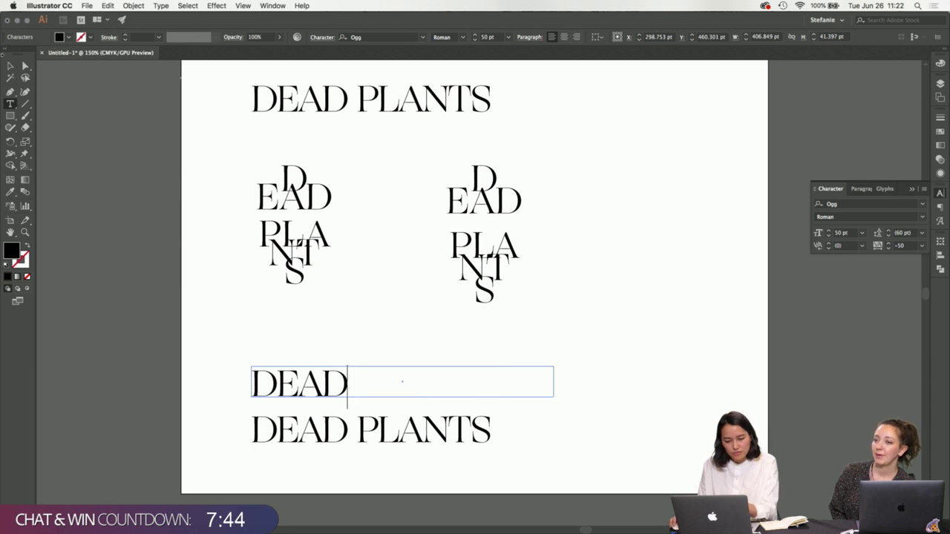
left_click(363, 430, "super")
left_click_drag(362, 424, 216, 407)
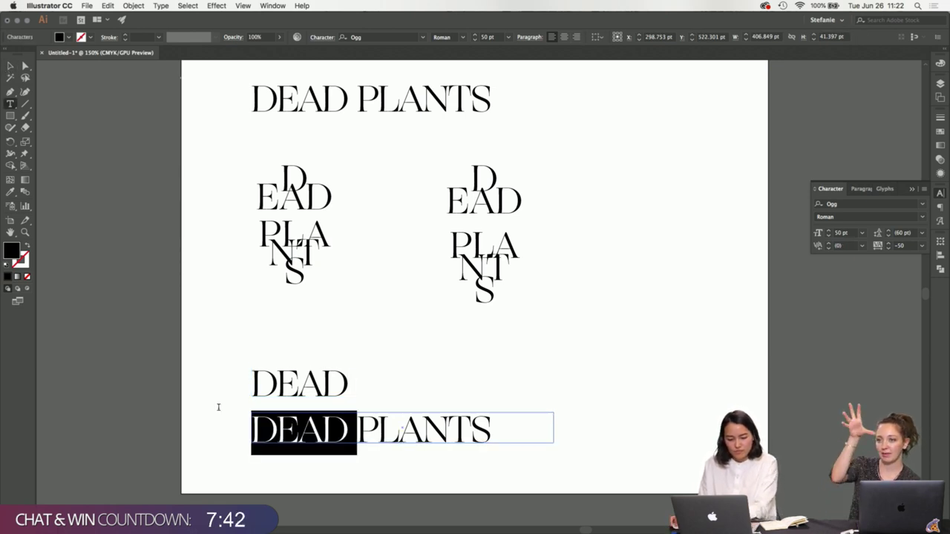
key("BackSpace")
- Select the PLANTS object and bring up its right-click Transform options
left_click(10, 66)
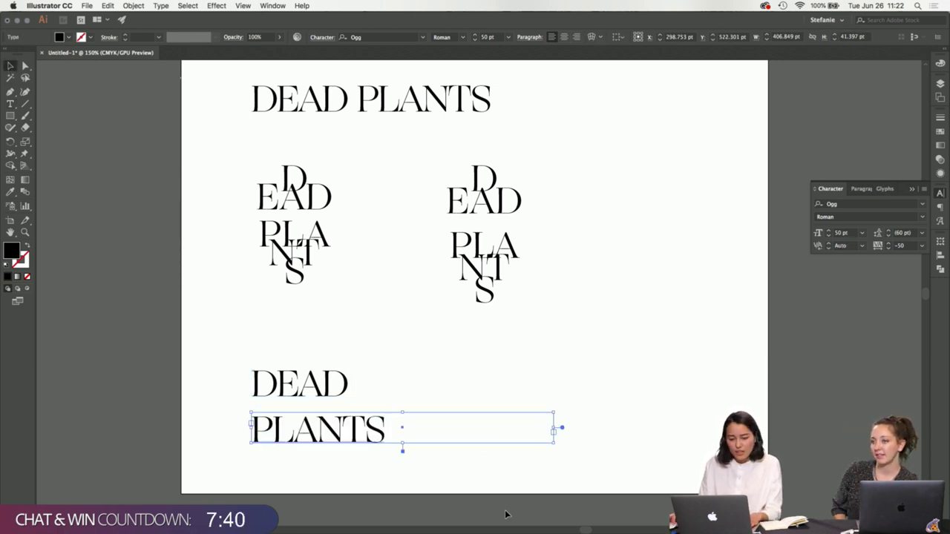
left_click_drag(559, 408, 557, 483)
key("super+z")
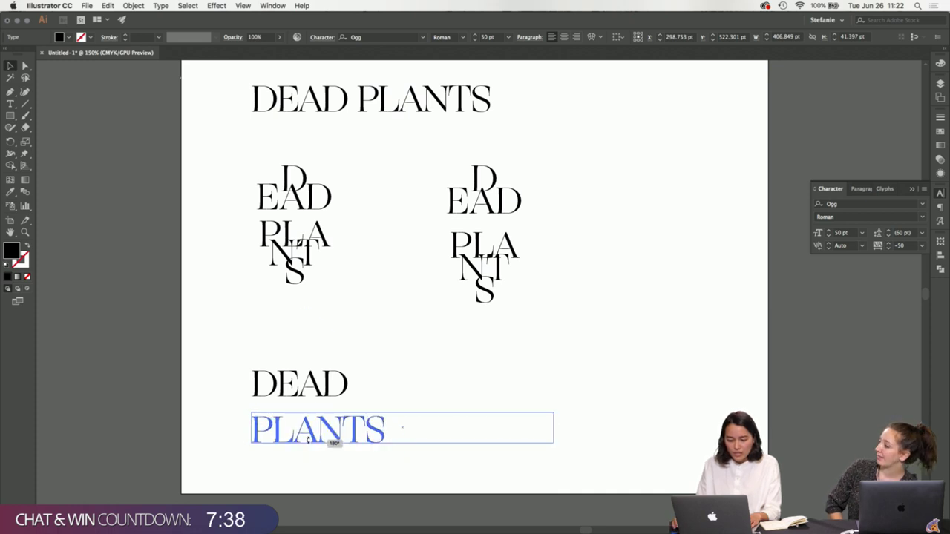
right_click(372, 439)
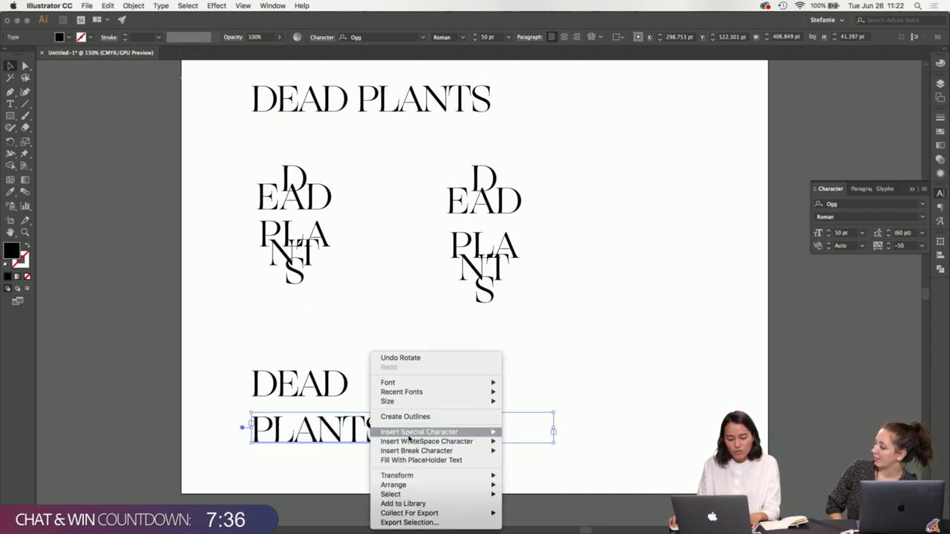
mouse_move(409, 434)
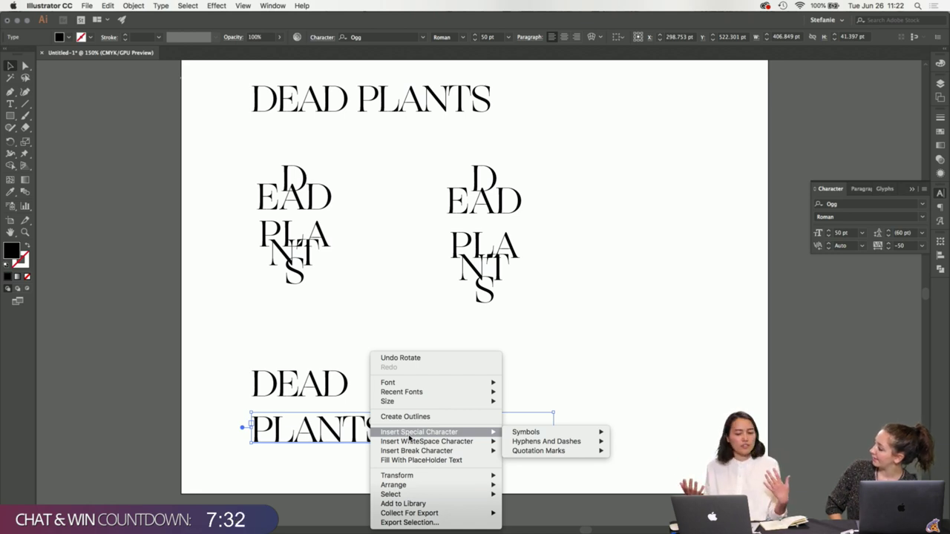
left_click(542, 329)
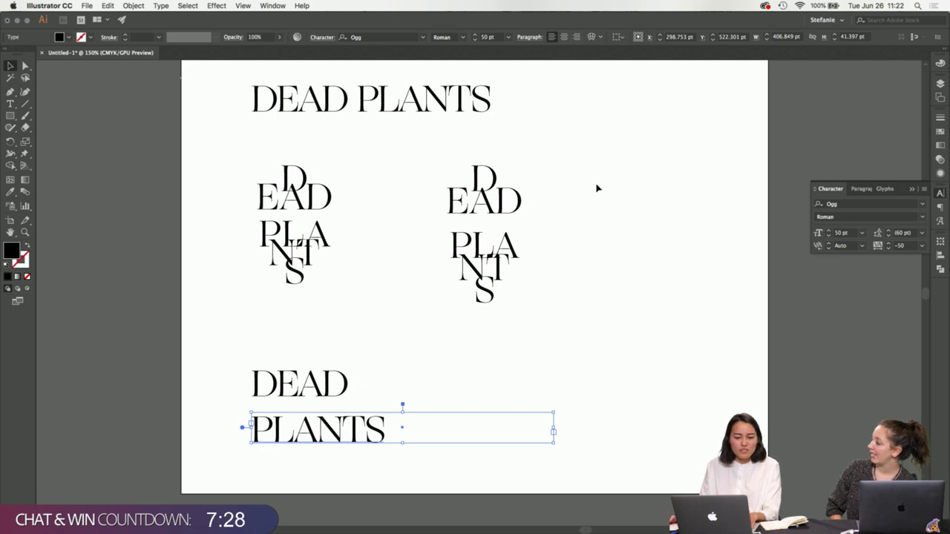
right_click(368, 428)
mouse_move(424, 479)
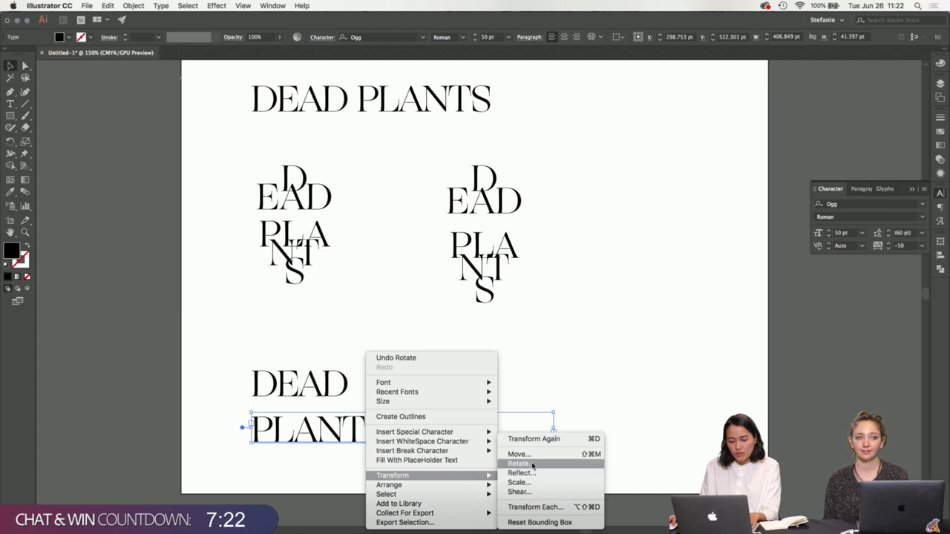
- Rotate PLANTS by 180° and move it left under DEAD
left_click(532, 465)
type("180")
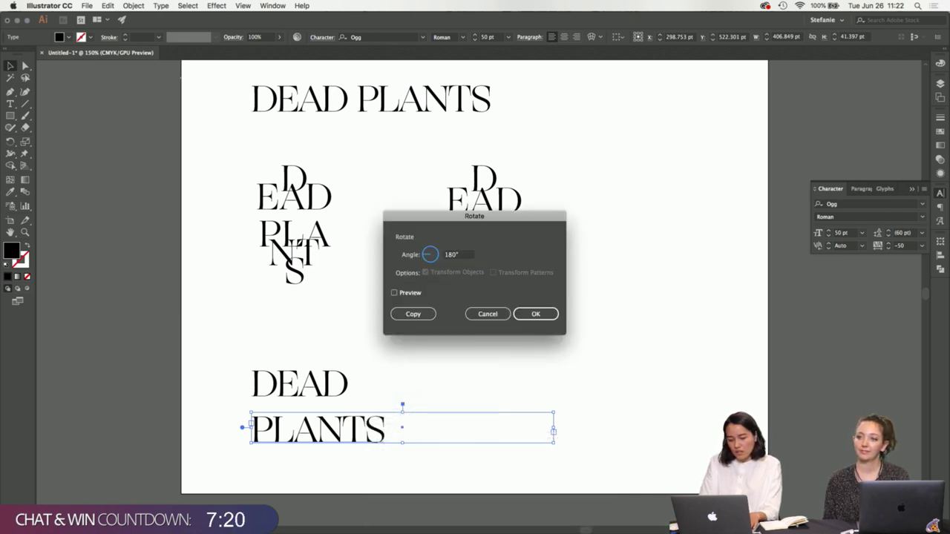
key("Return")
left_click_drag(472, 424, 342, 412)
left_click(486, 426)
- Nudge the upside-down PLANTS up and slightly left, tight beneath DEAD
scroll(363, 427, "up", 2)
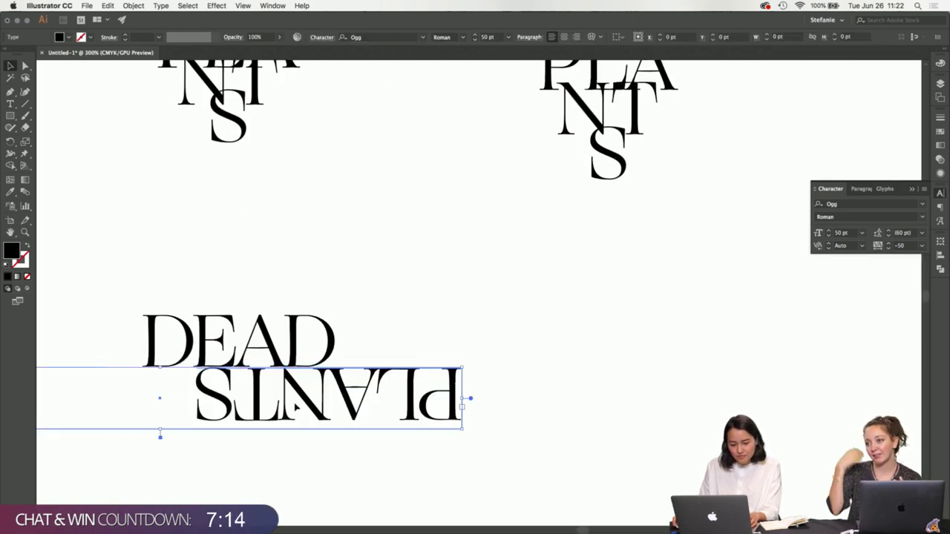
scroll(281, 386, "up", 3)
left_click_drag(281, 385, 280, 372)
key("super+minus")
key("super+minus")
key("super+minus")
key("super+minus")
key("super+minus")
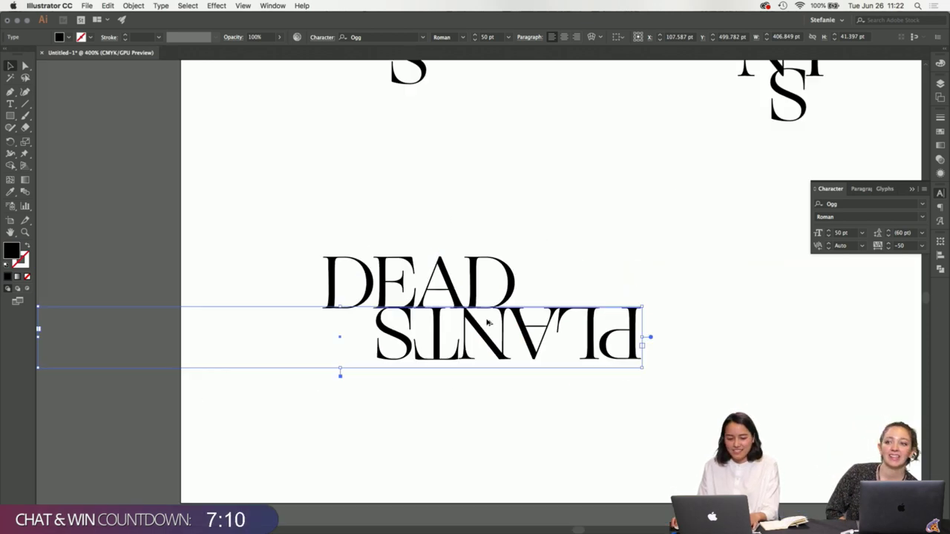
left_click(588, 366)
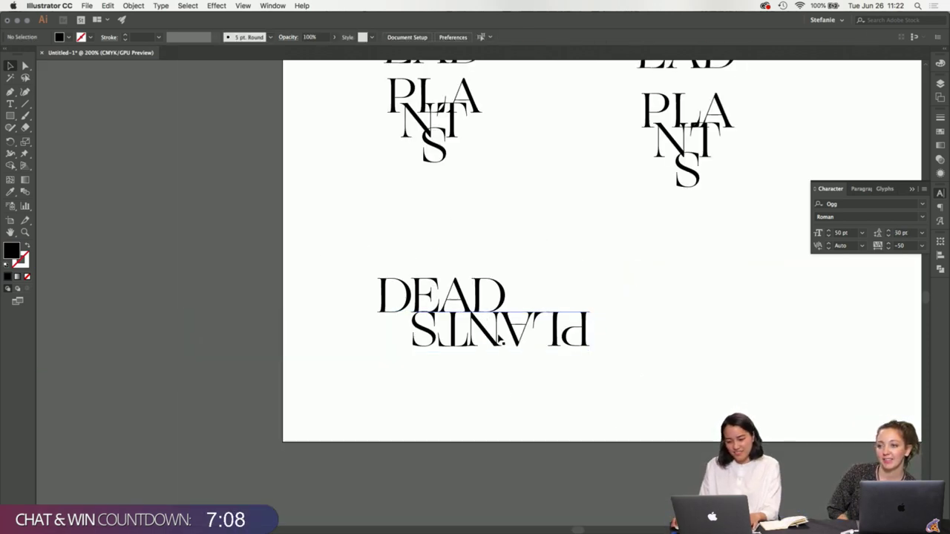
scroll(499, 338, "up", 4)
left_click(498, 338)
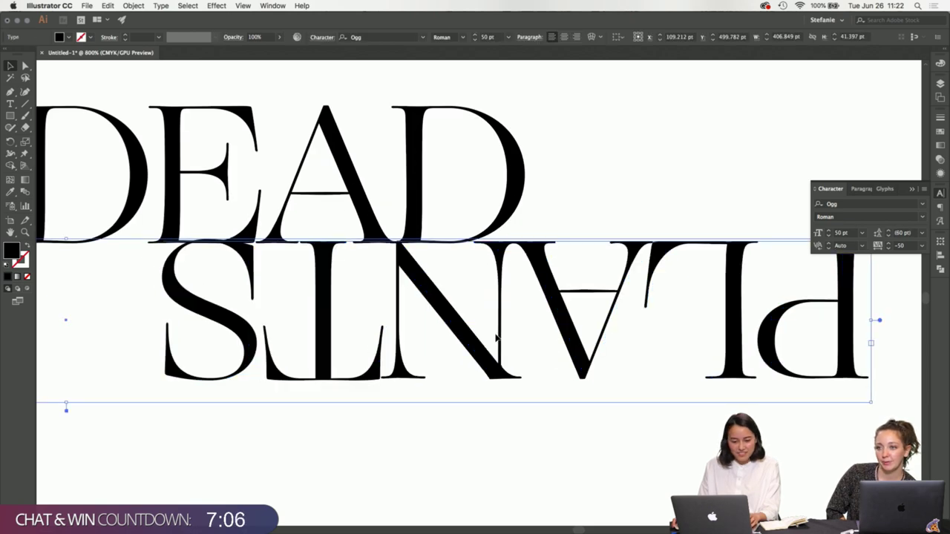
left_click_drag(496, 338, 483, 334)
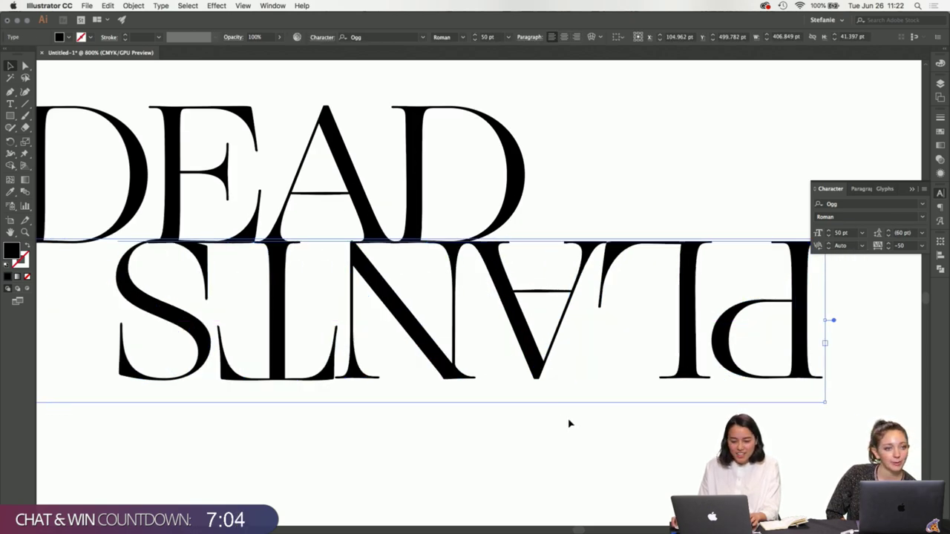
left_click(543, 429)
scroll(540, 428, "down", 5)
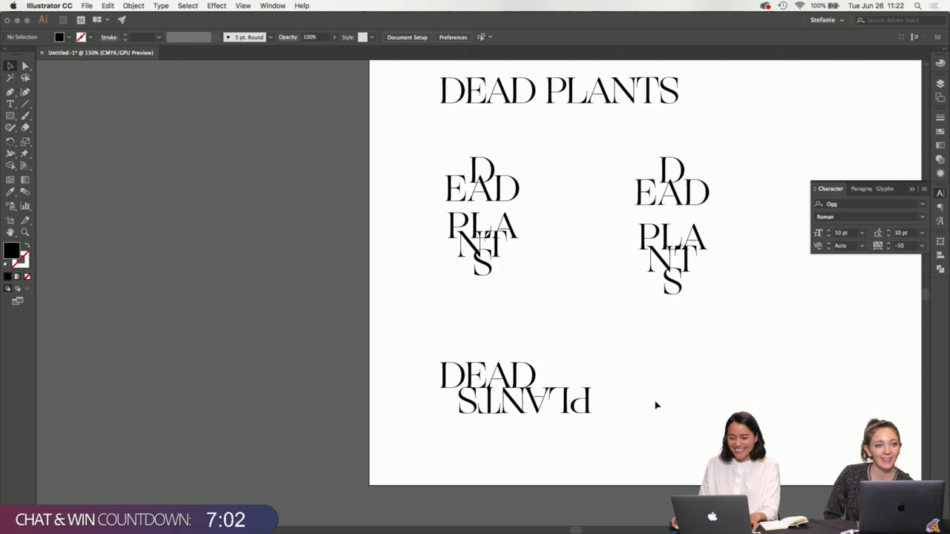
scroll(656, 406, "right", 6)
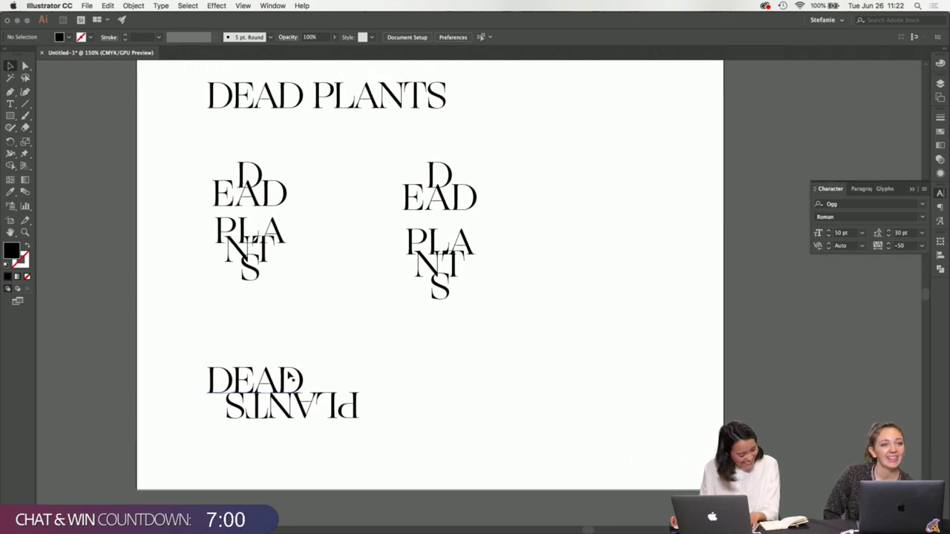
scroll(427, 379, "up", 2)
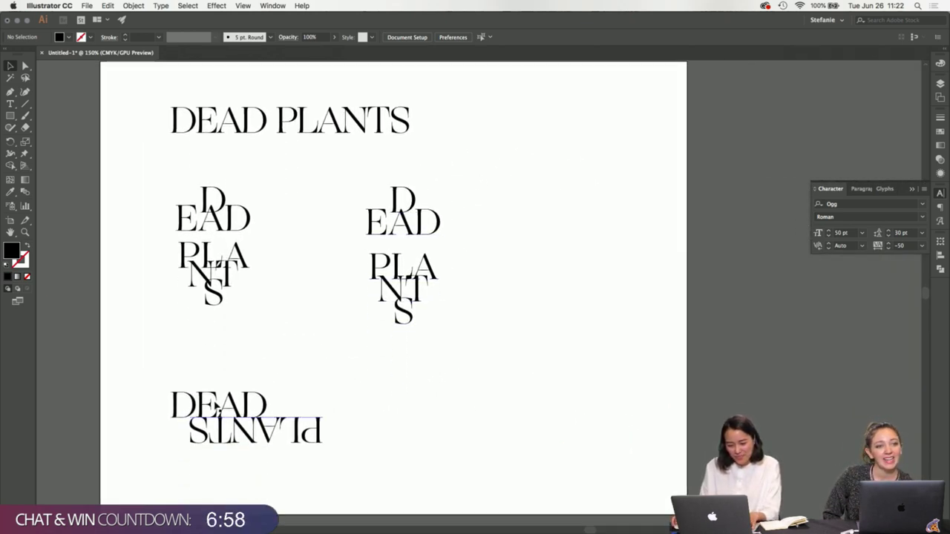
- Copy DEAD to the right, edit it to read DEAD PLANTS, and move it up-left
left_click(446, 401)
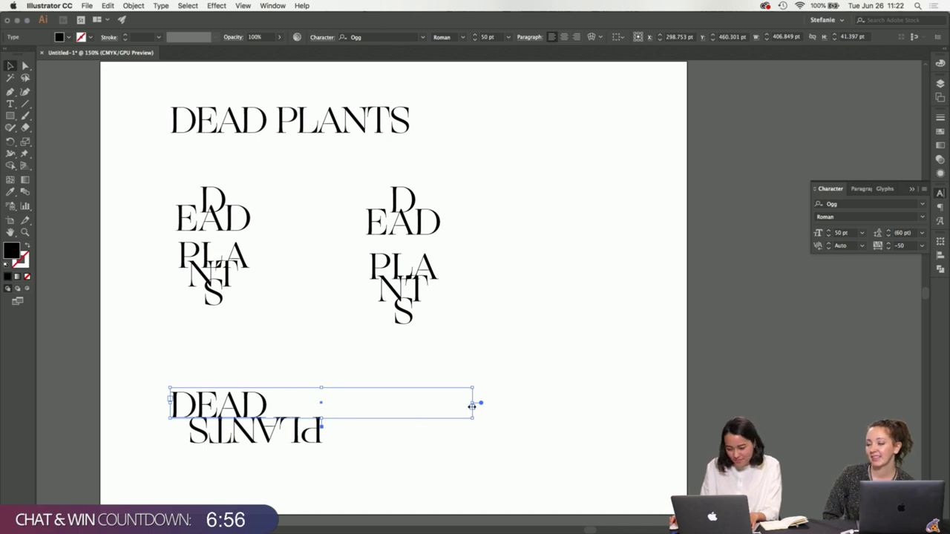
left_click_drag(472, 406, 525, 429)
double_click(537, 407)
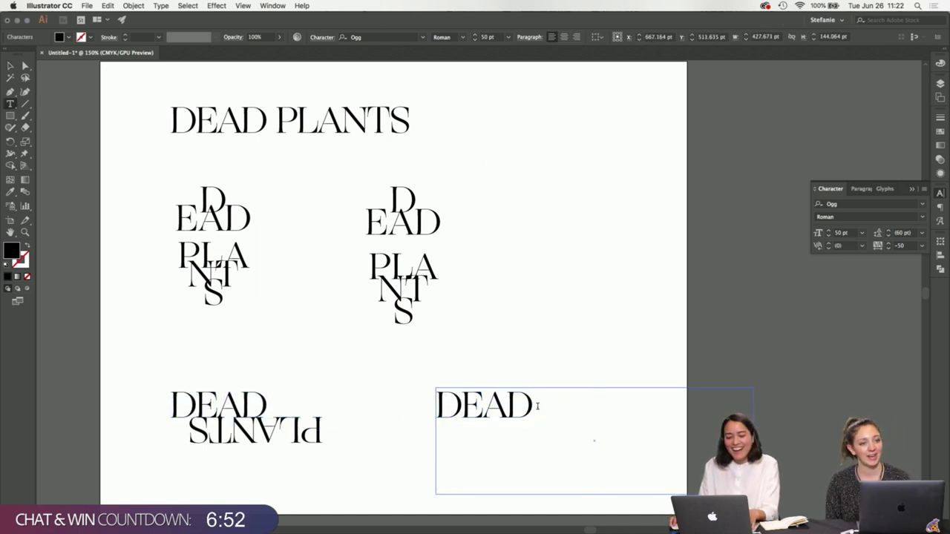
type("PLANTS")
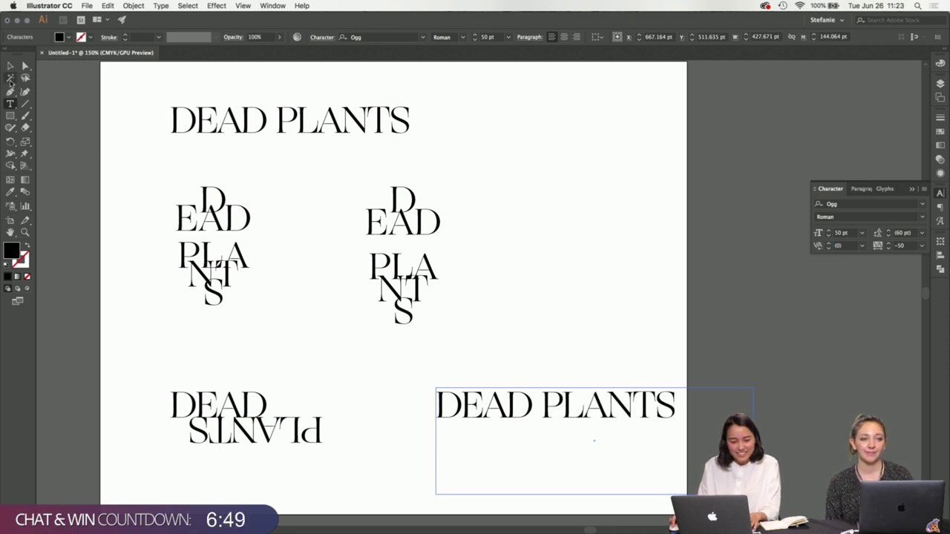
left_click(10, 66)
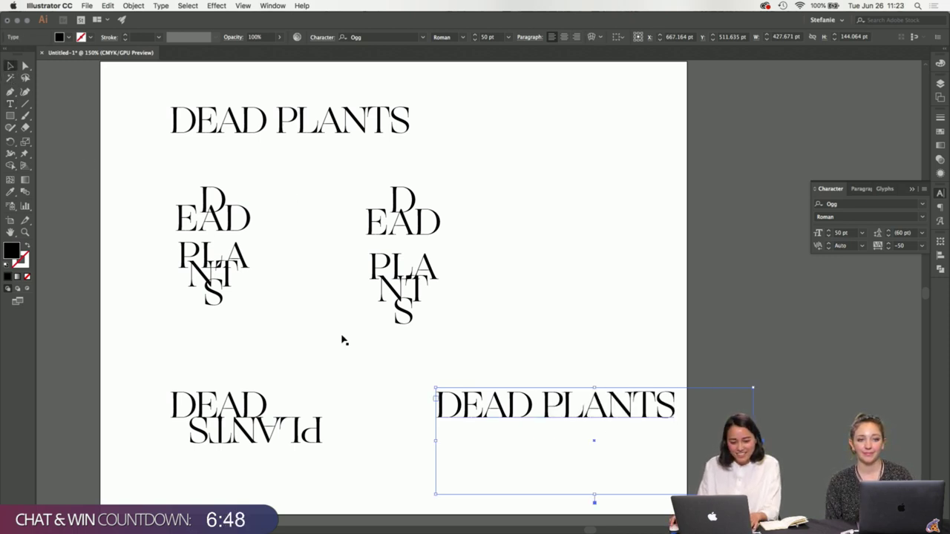
left_click_drag(466, 420, 391, 408)
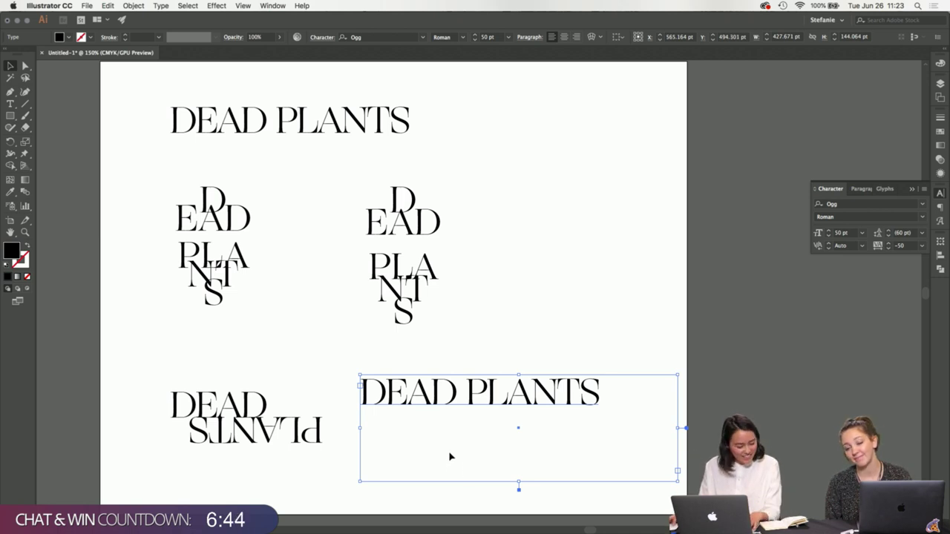
- Resize the DEAD PLANTS frame to fit the text and open the Artboards list
scroll(473, 382, "down", 5)
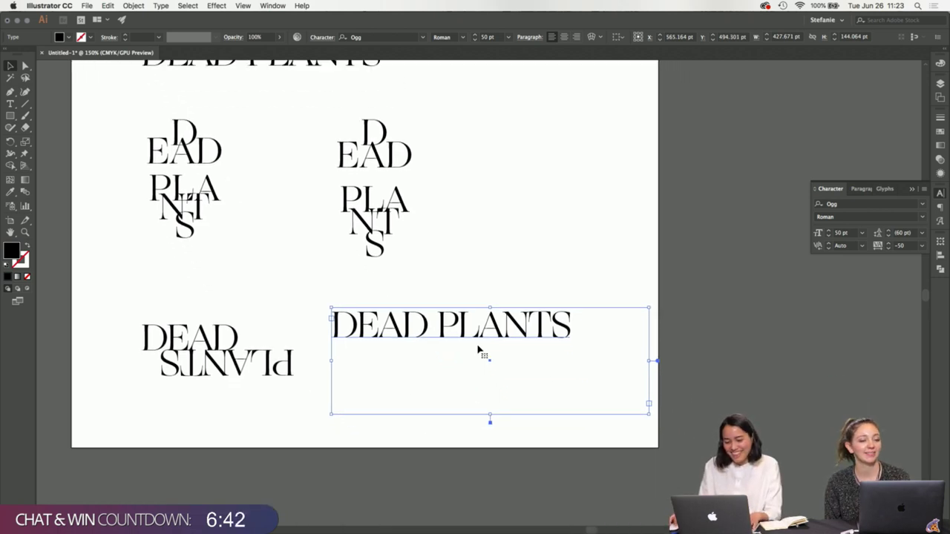
left_click_drag(649, 417, 594, 345)
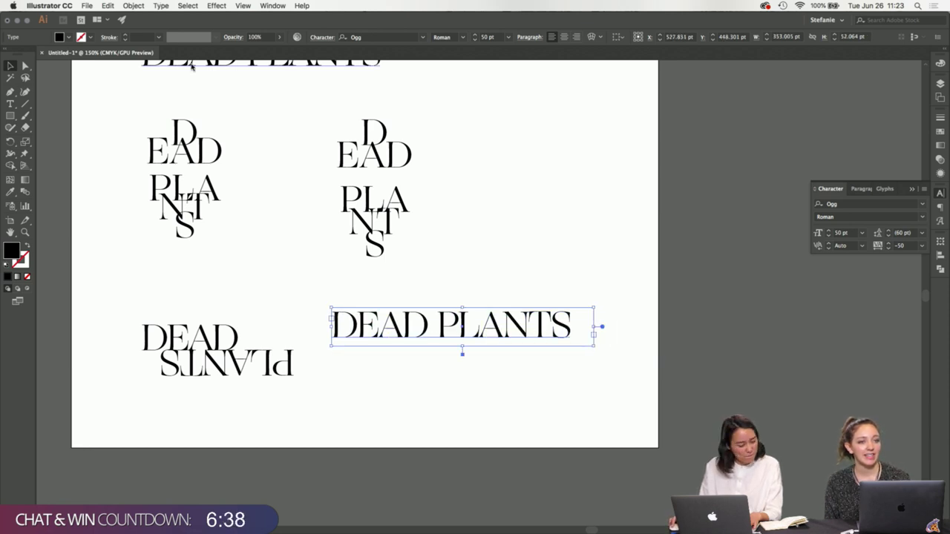
left_click_drag(463, 347, 476, 493)
double_click(357, 330)
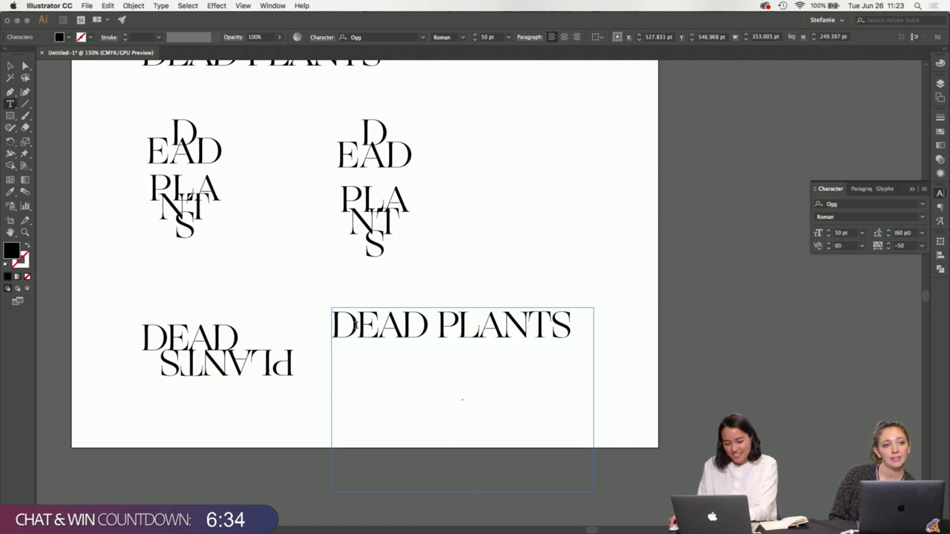
key("Return")
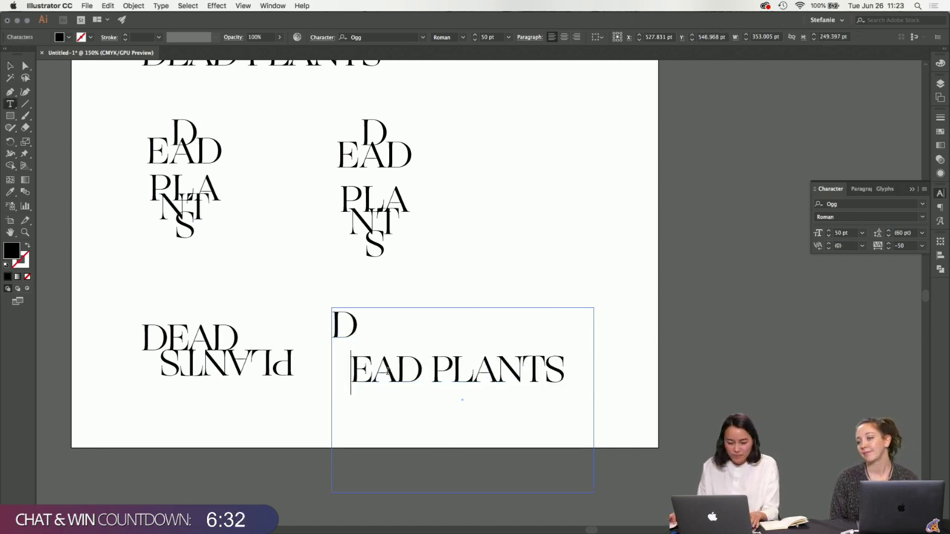
key("super+z")
key("super+z")
key("super+z")
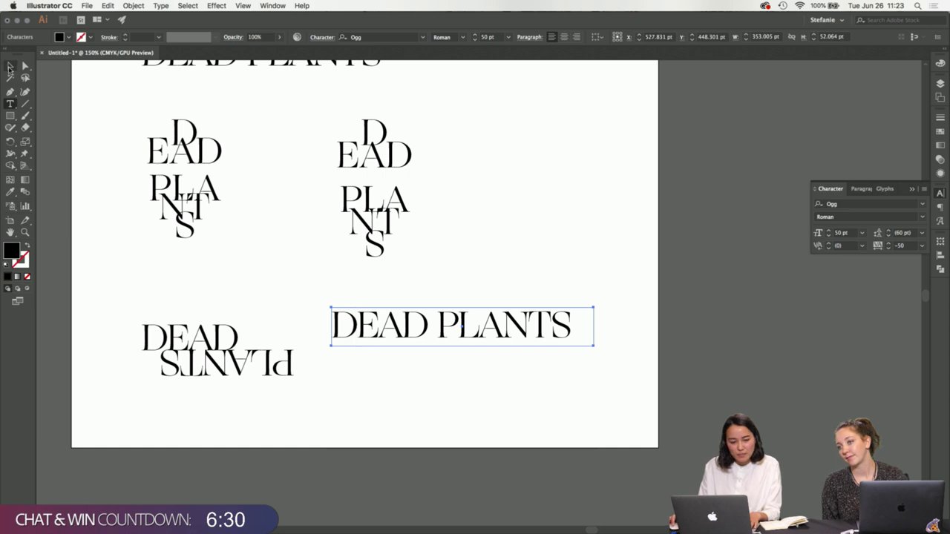
left_click(9, 66)
scroll(349, 252, "right", 5)
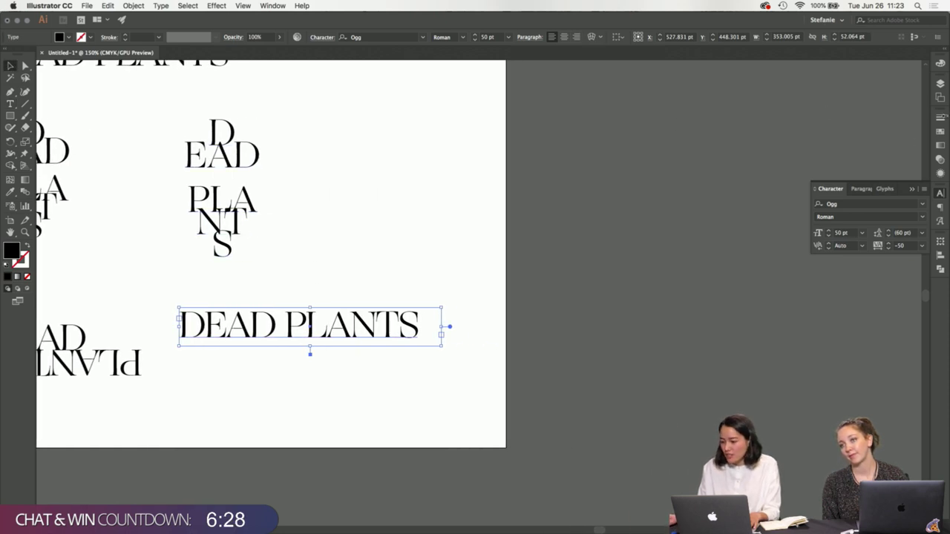
left_click(939, 97)
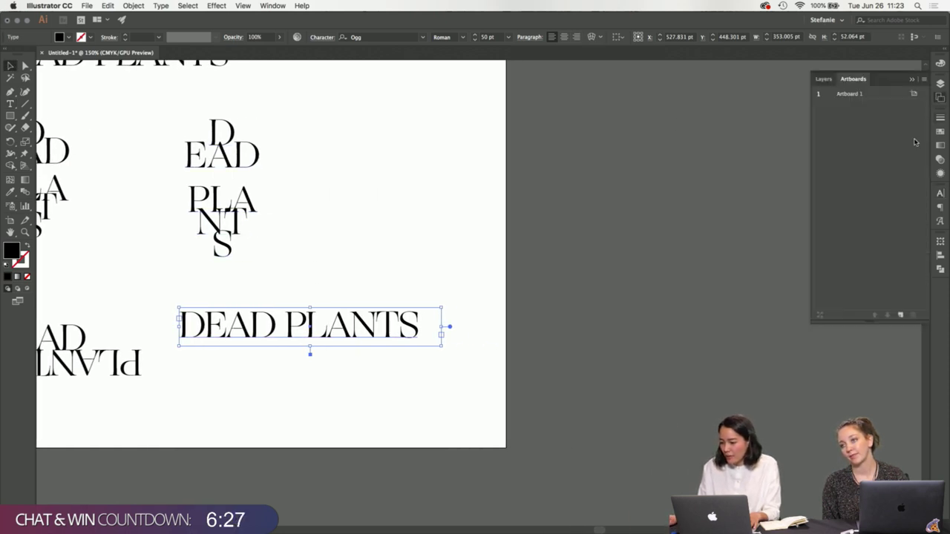
- Add a second artboard and convert the new DEAD PLANTS text to outlines
left_click(900, 315)
key("super+minus")
scroll(472, 303, "left", 3)
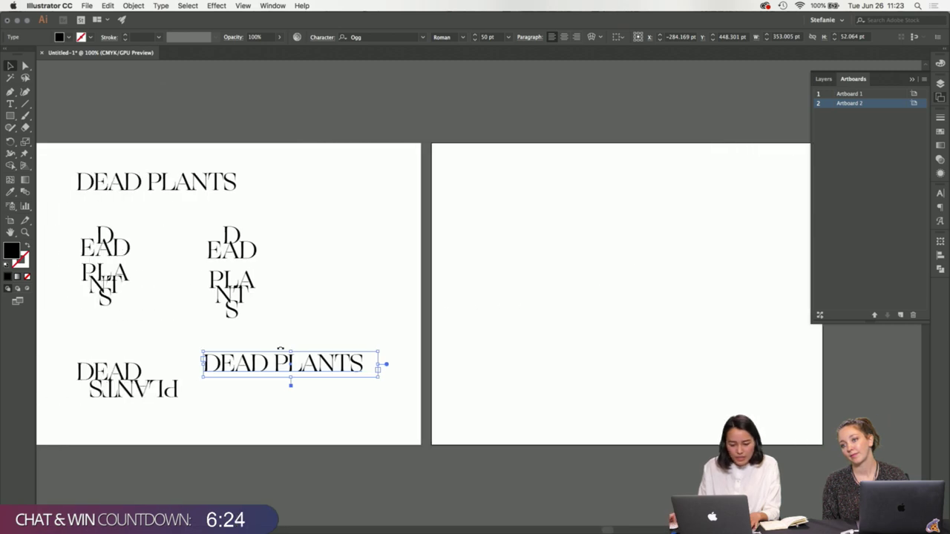
left_click(161, 6)
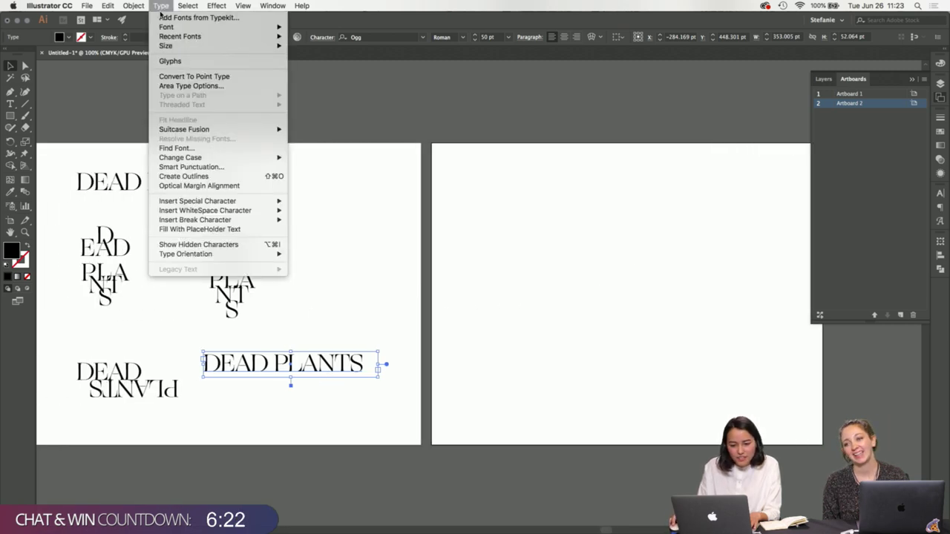
left_click(327, 402)
left_click(330, 404)
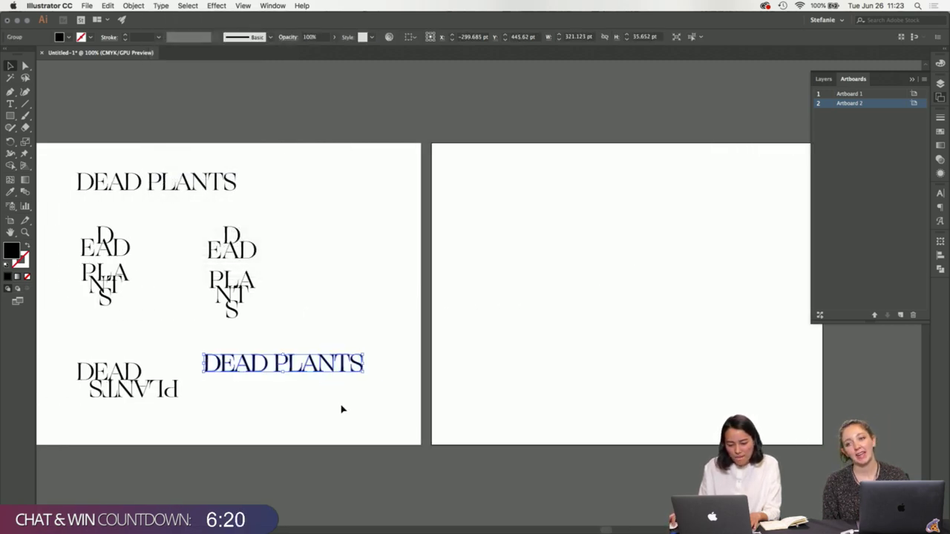
scroll(256, 408, "up", 1)
- Lower the outlined letters E through S below the D
left_click_drag(437, 418, 187, 307)
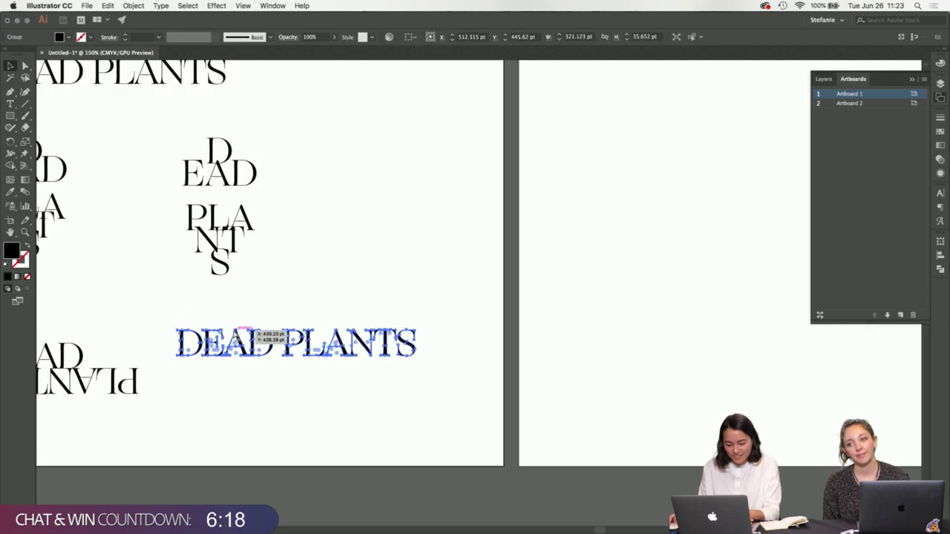
left_click(227, 405)
scroll(227, 405, "up", 1)
scroll(424, 380, "down", 2)
scroll(498, 335, "left", 2)
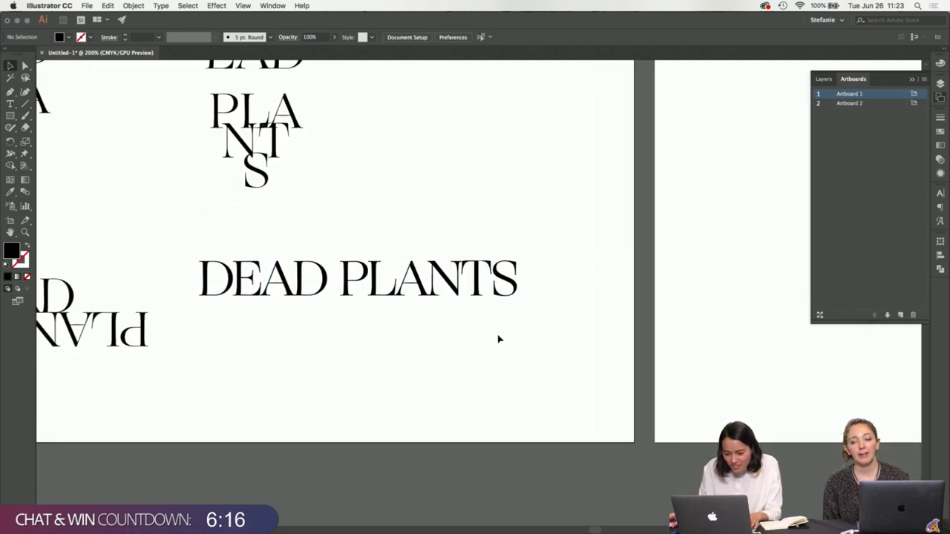
left_click_drag(527, 336, 234, 232)
left_click(296, 322)
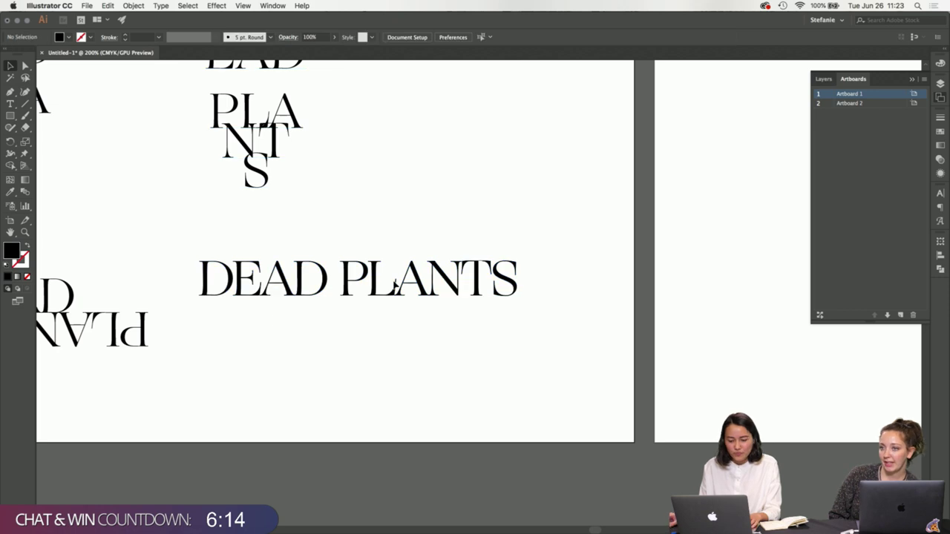
left_click(254, 277)
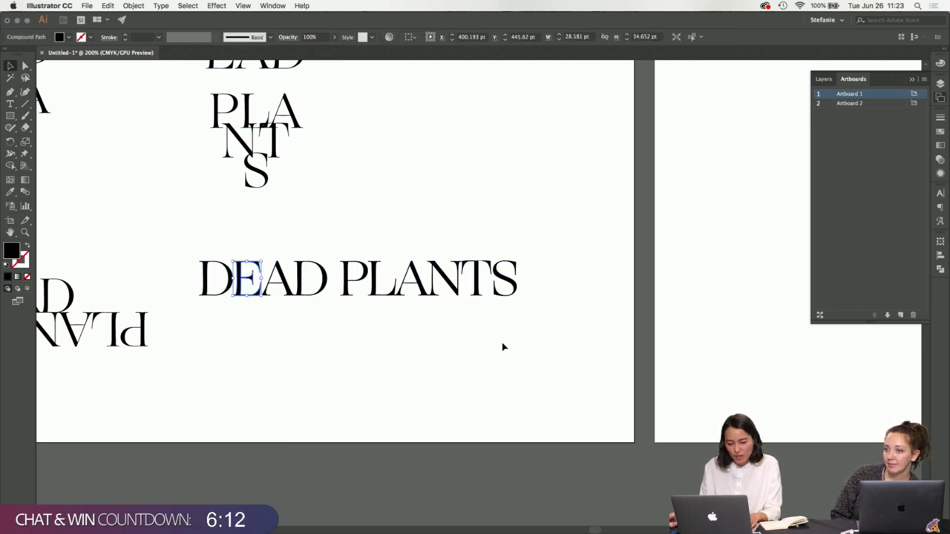
left_click_drag(511, 334, 244, 319)
left_click(575, 387)
- Drop AD PLANTS below the E, then D PLANTS below the A, nudging the A left
left_click_drag(294, 290, 300, 290)
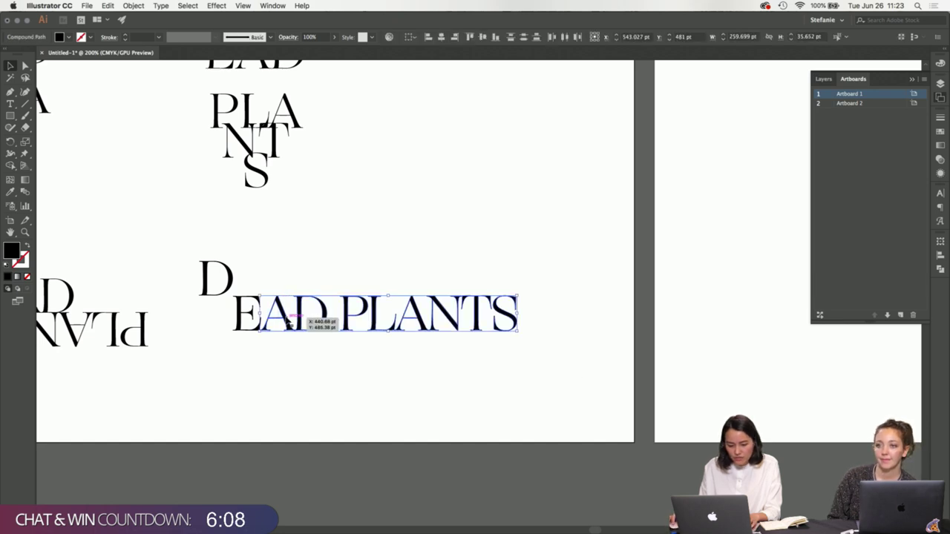
left_click_drag(307, 323, 291, 362)
left_click_drag(531, 403, 326, 383)
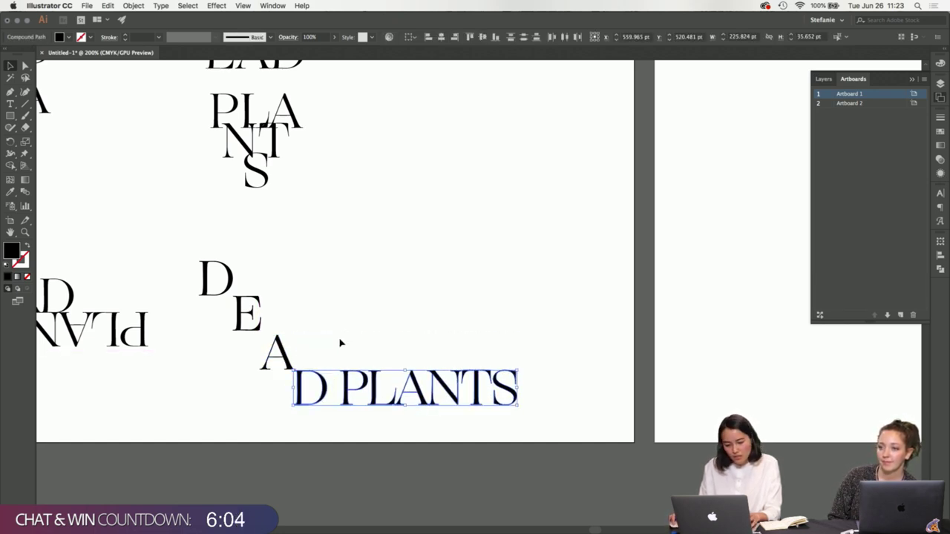
left_click(345, 322)
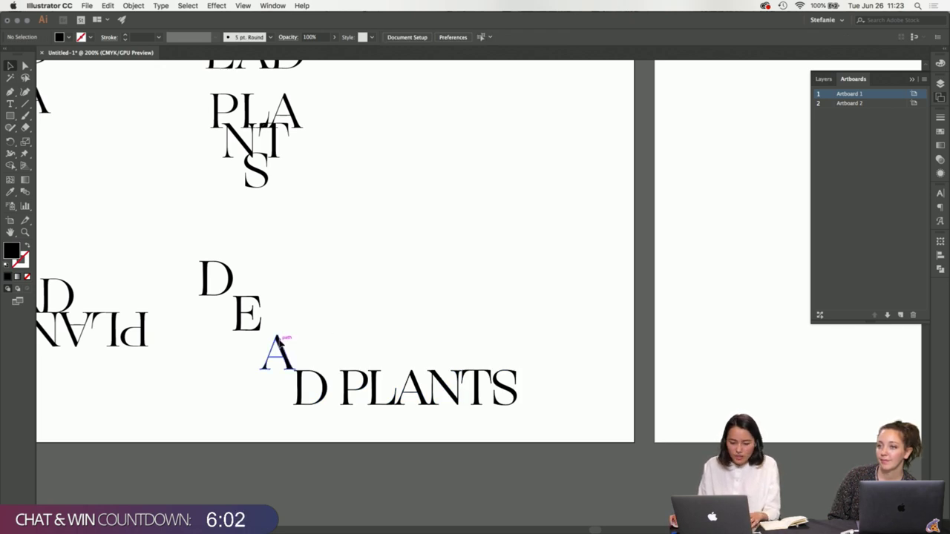
left_click_drag(281, 346, 277, 346)
left_click(444, 411)
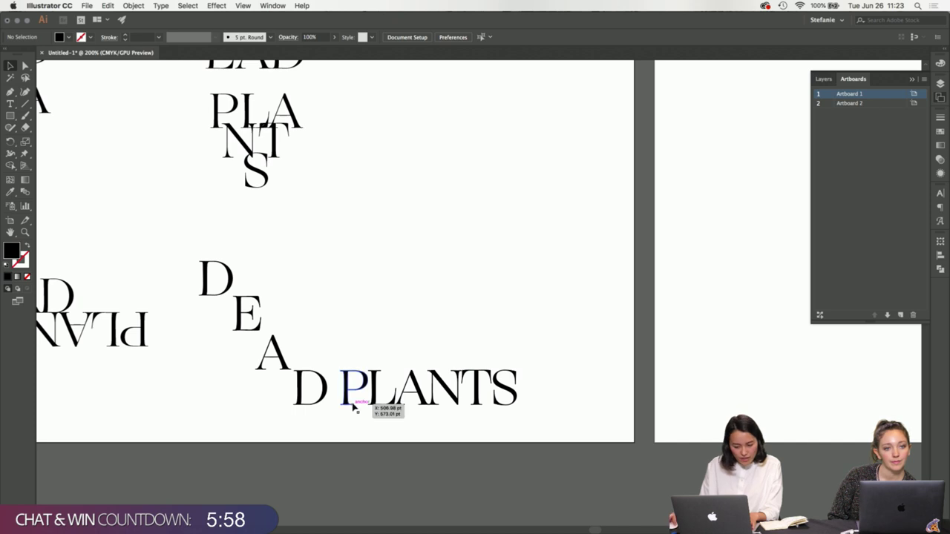
- Move the L beside the D and place the P below the L
left_click_drag(353, 405, 248, 397)
left_click_drag(547, 440, 340, 236)
left_click(562, 373)
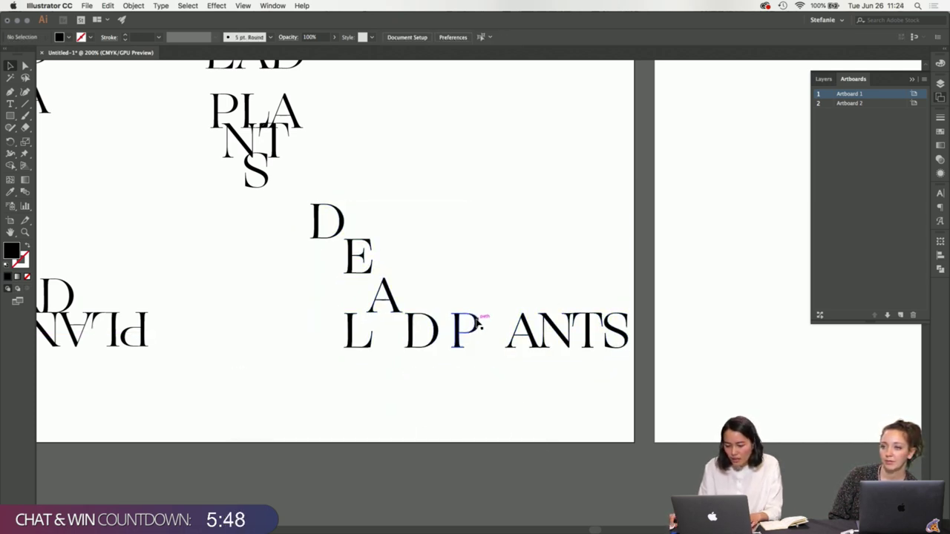
left_click_drag(478, 324, 340, 360)
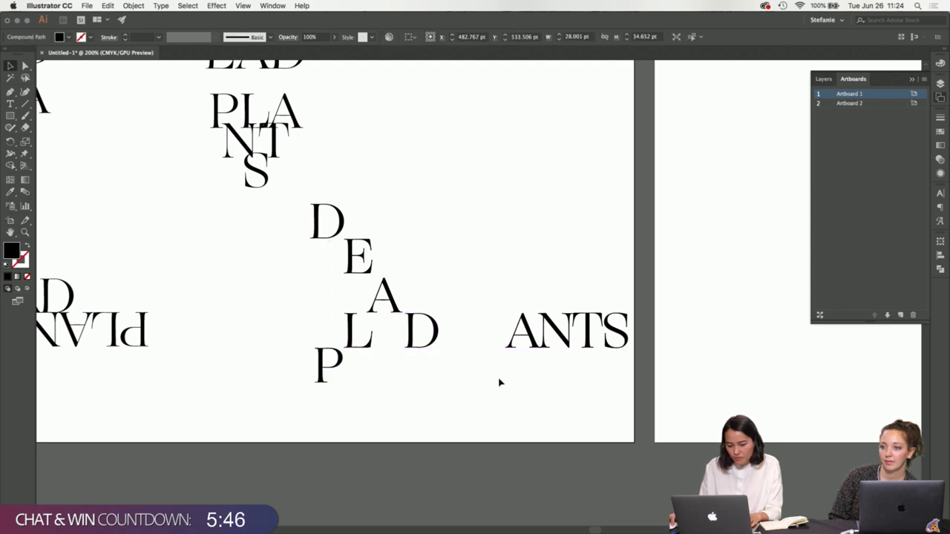
left_click(500, 382)
- Delete the A of ANTS and climb N, T and S diagonally up-right from the E
left_click(524, 334)
key("Delete")
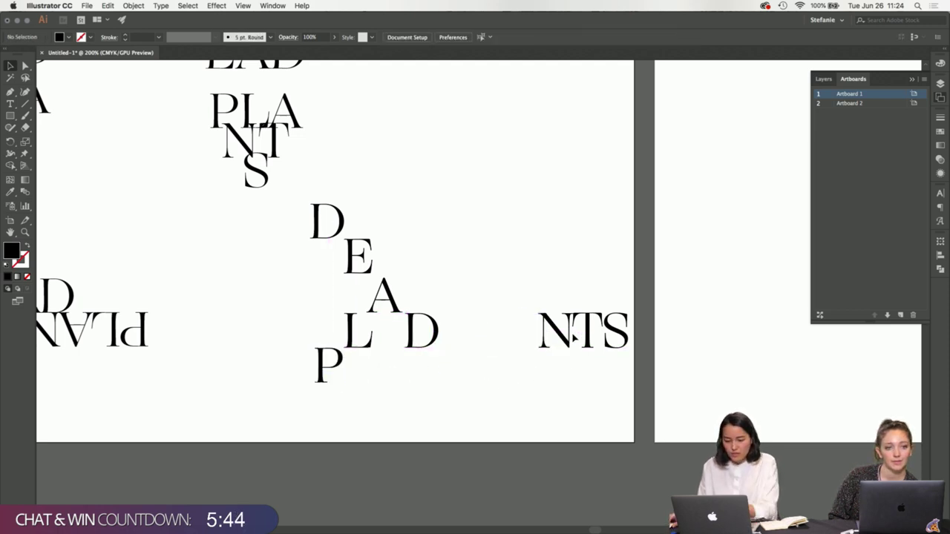
left_click_drag(574, 338, 418, 267)
left_click_drag(586, 327, 448, 227)
left_click_drag(616, 328, 476, 186)
left_click(559, 447)
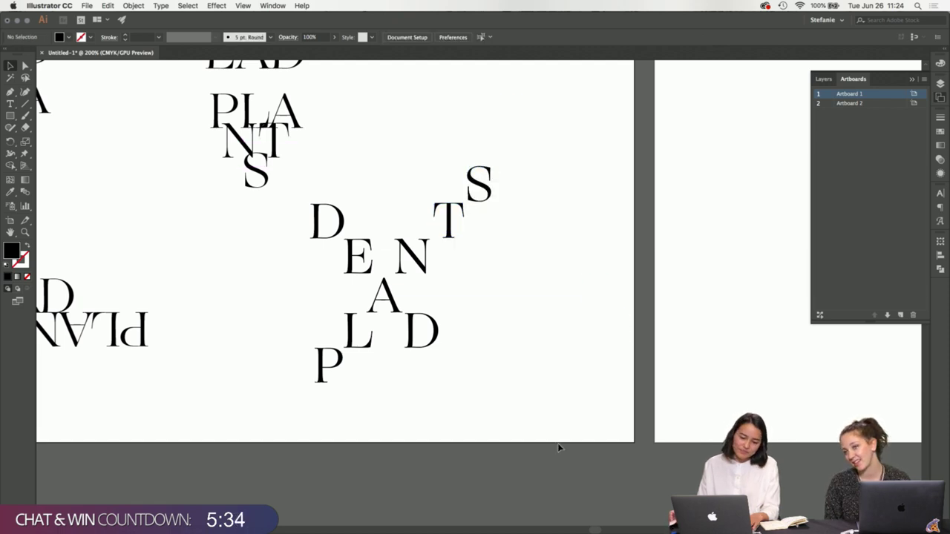
key("super+minus")
key("super+minus")
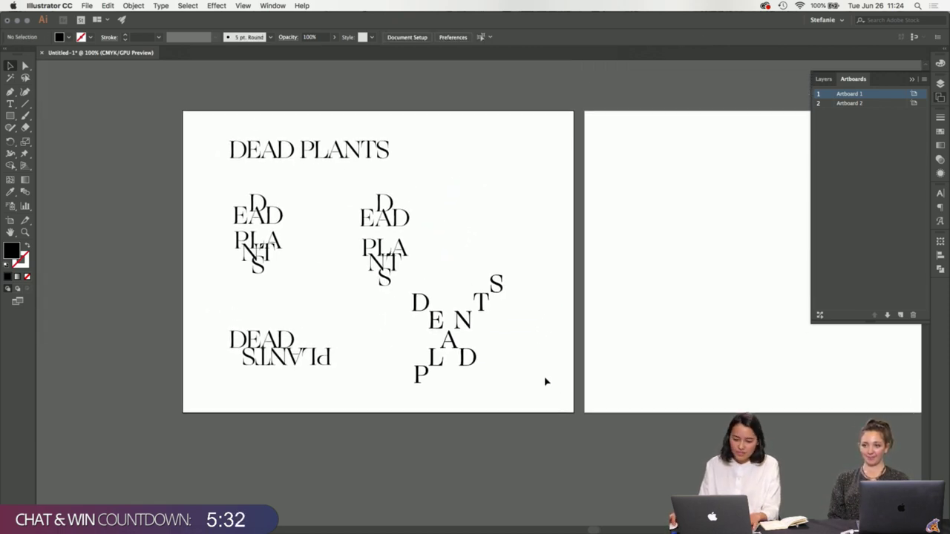
- Shift the scattered letter cluster together with the S slightly to the right
left_click_drag(403, 283, 389, 282)
left_click(517, 399)
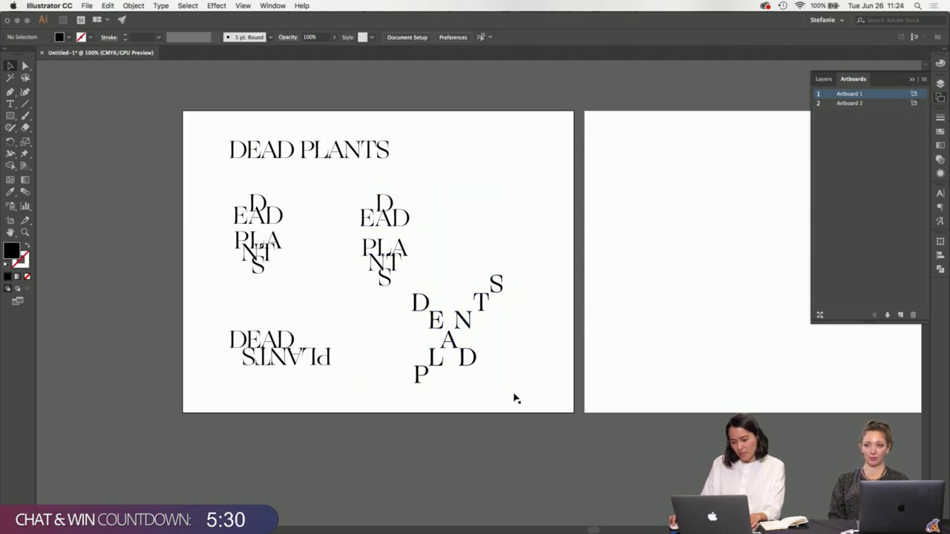
left_click(421, 305)
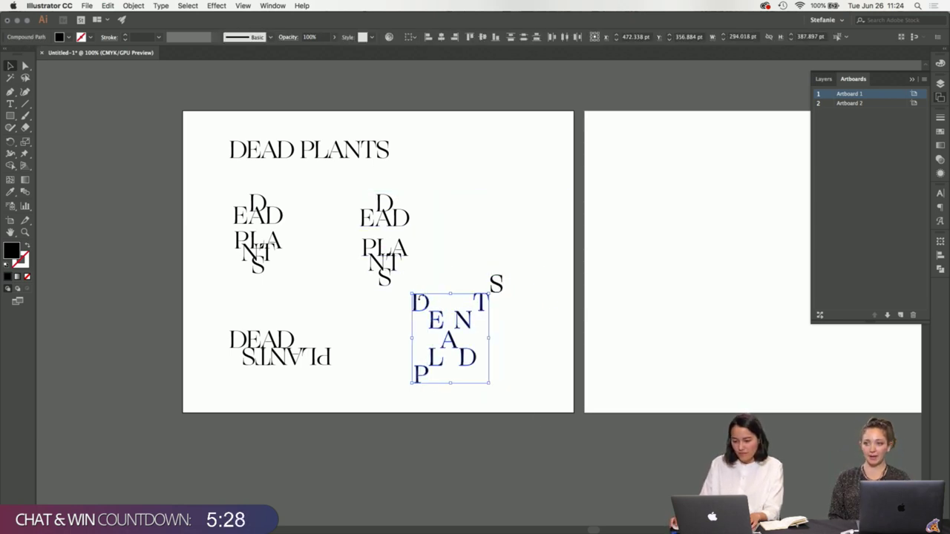
left_click_drag(429, 312, 466, 315)
key("super+z")
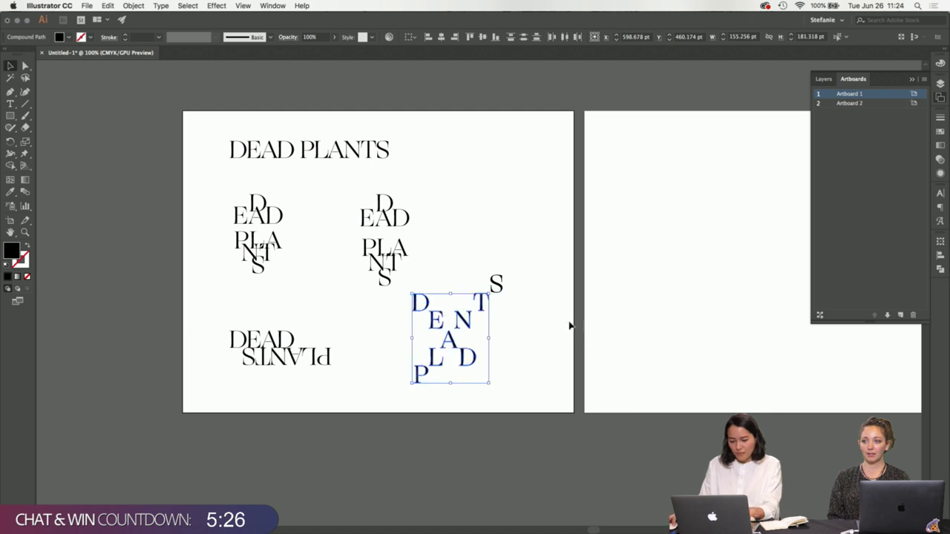
left_click(497, 284, "shift")
left_click_drag(499, 286, 522, 286)
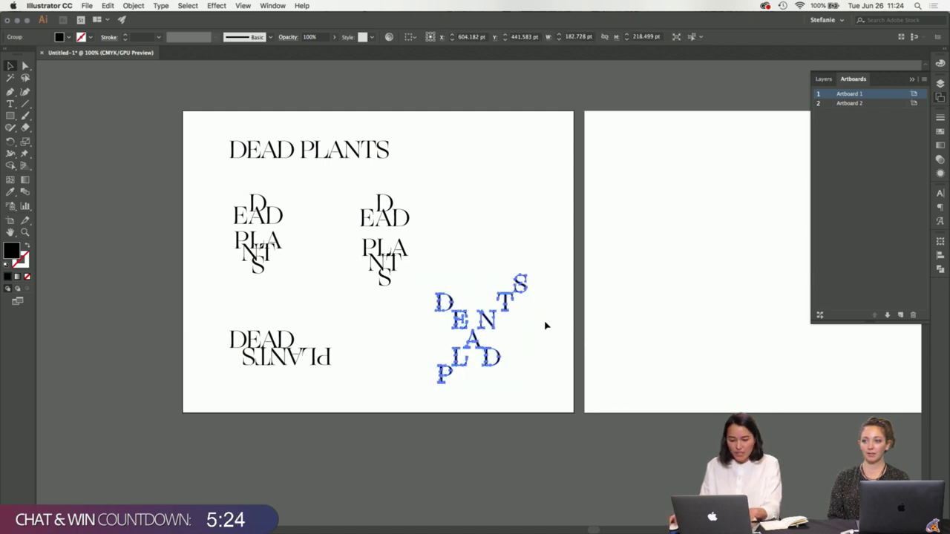
left_click(545, 324)
- Drag the stacked DEAD PLANTS copy onto Artboard 2 and convert it to outlines
scroll(455, 240, "right", 5)
left_click_drag(234, 247, 492, 192)
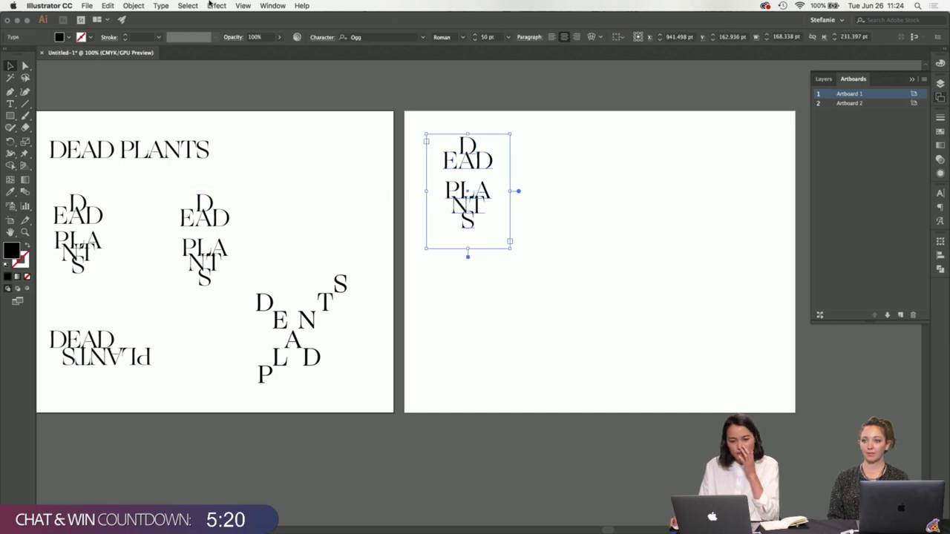
left_click(162, 5)
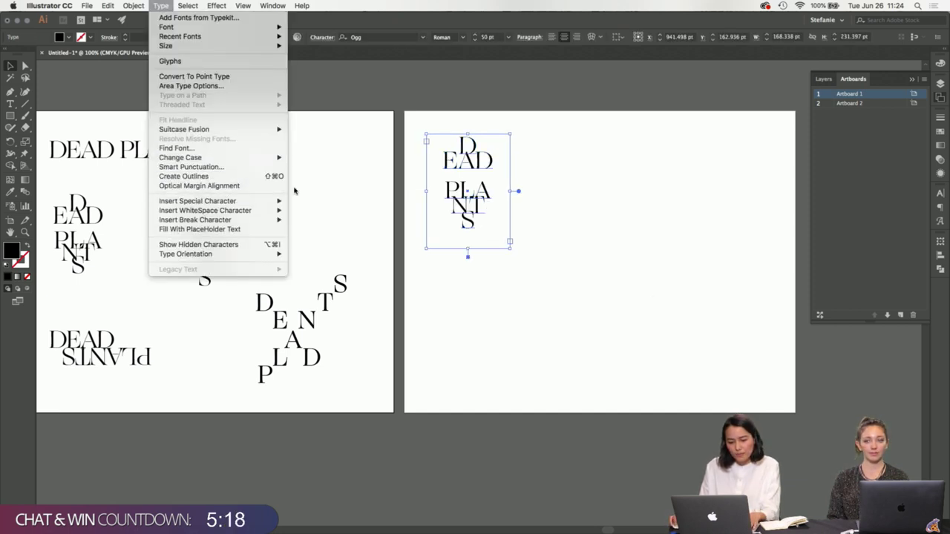
left_click(183, 176)
left_click(564, 223)
scroll(492, 193, "up", 5)
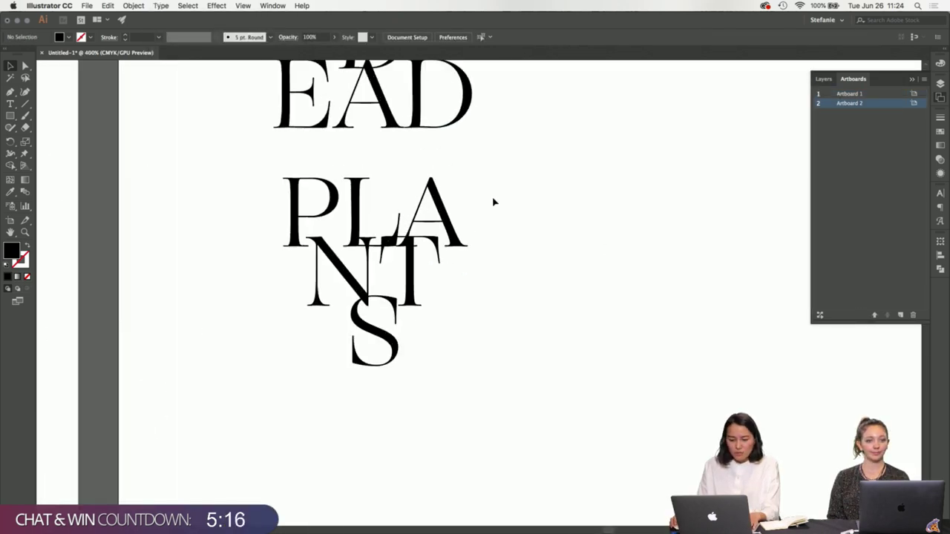
- Zoom in on the A/T join and select the PLANTS lettering group
scroll(493, 201, "up", 3)
scroll(493, 201, "left", 2)
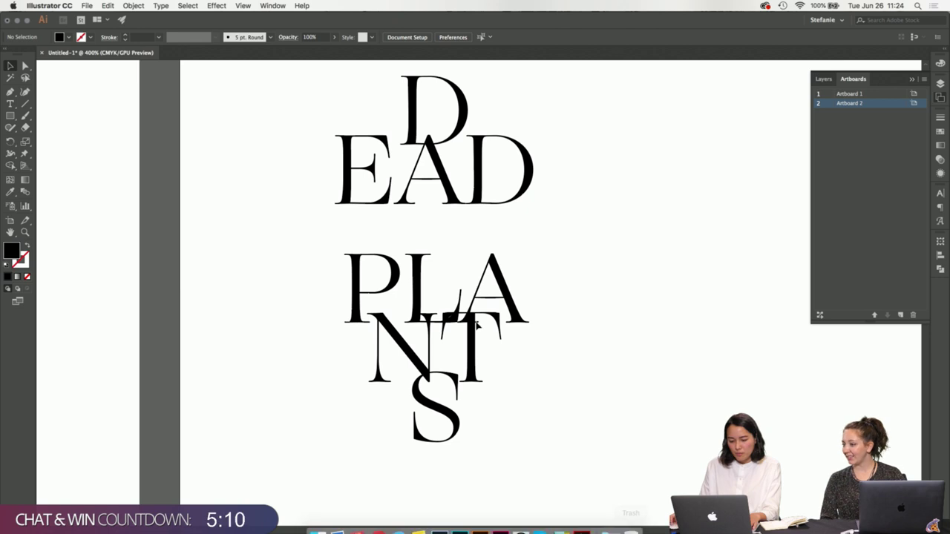
scroll(464, 324, "up", 3)
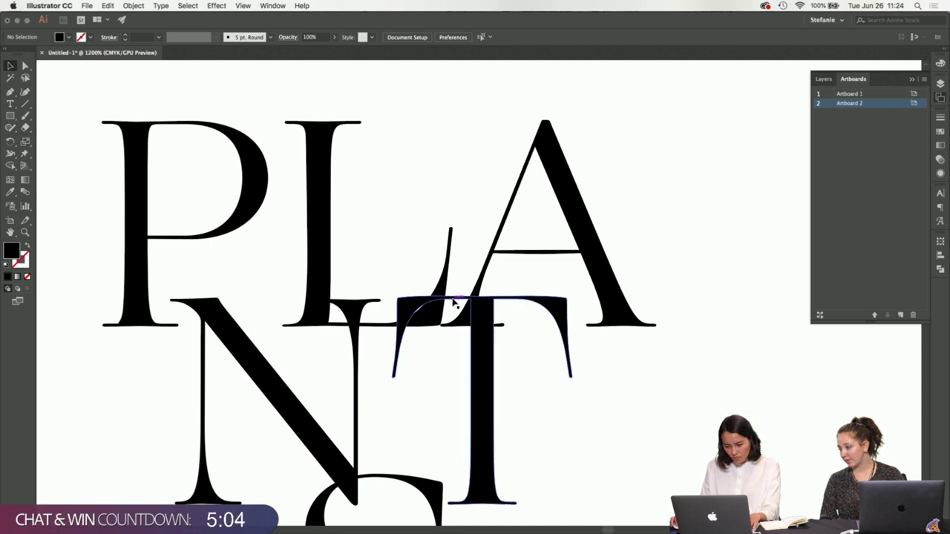
left_click(449, 309)
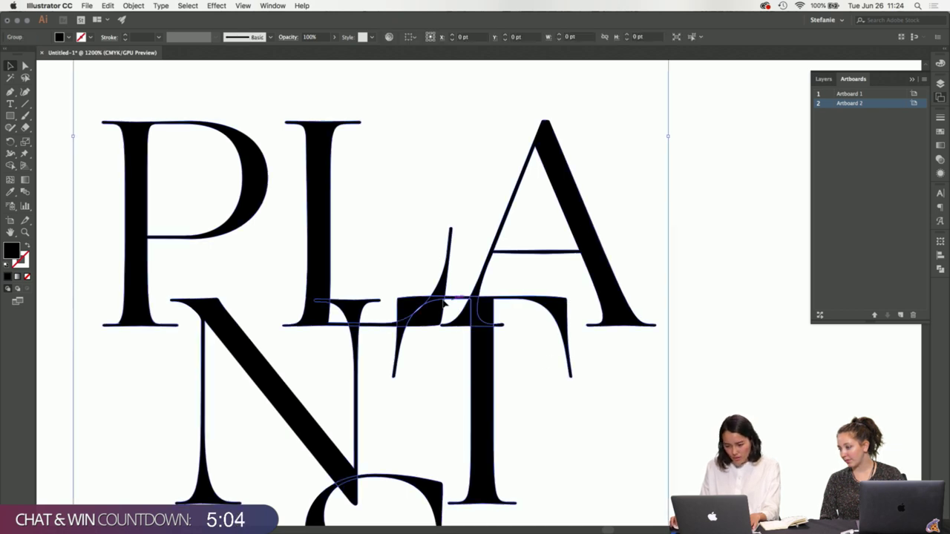
left_click(574, 394)
scroll(522, 367, "down", 2)
left_click(510, 326)
scroll(510, 343, "up", 3)
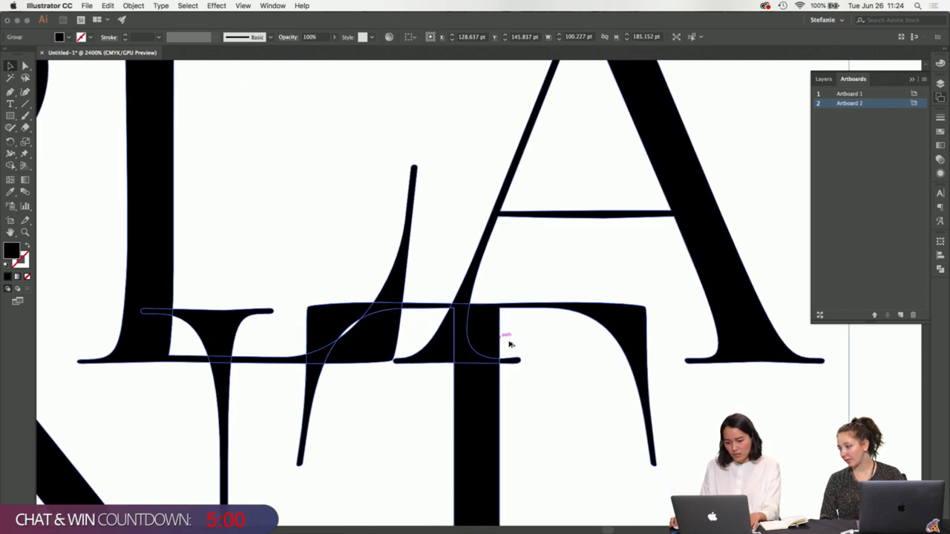
- Delete anchor points along the A's rounded lower-left foot
key("minus")
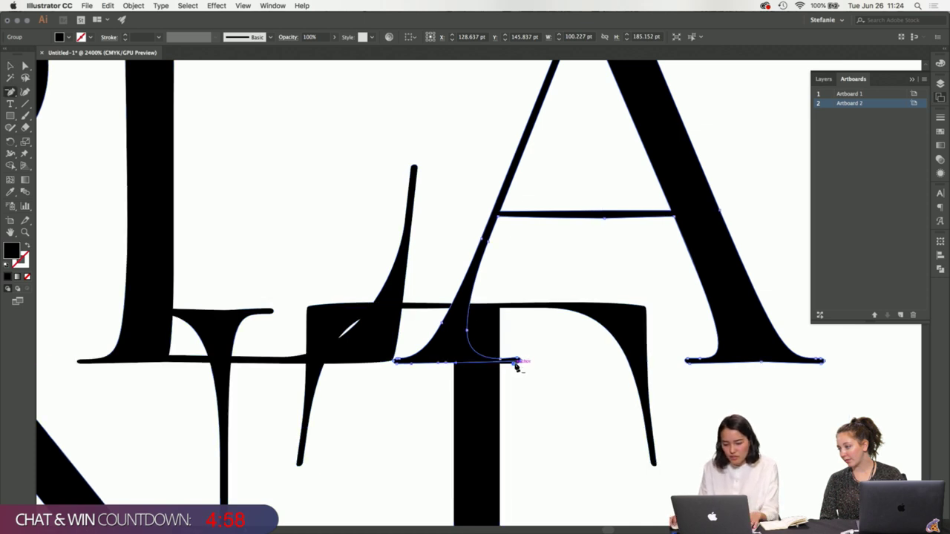
left_click(519, 364)
key("Return")
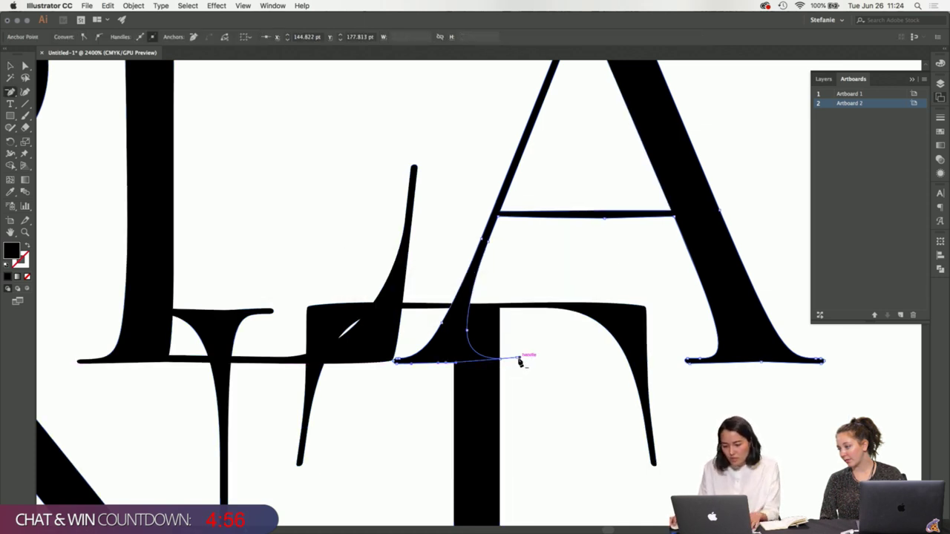
left_click(458, 363)
left_click(405, 363)
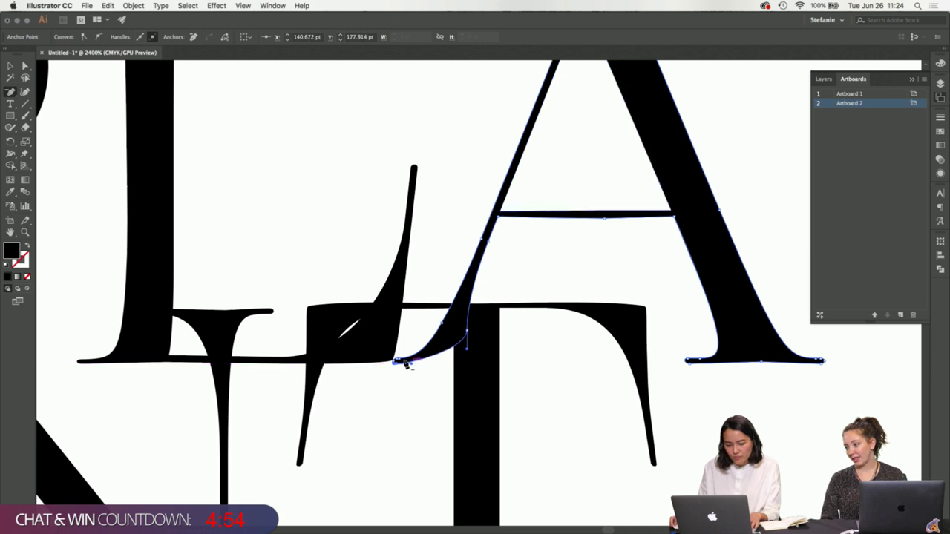
left_click(398, 363)
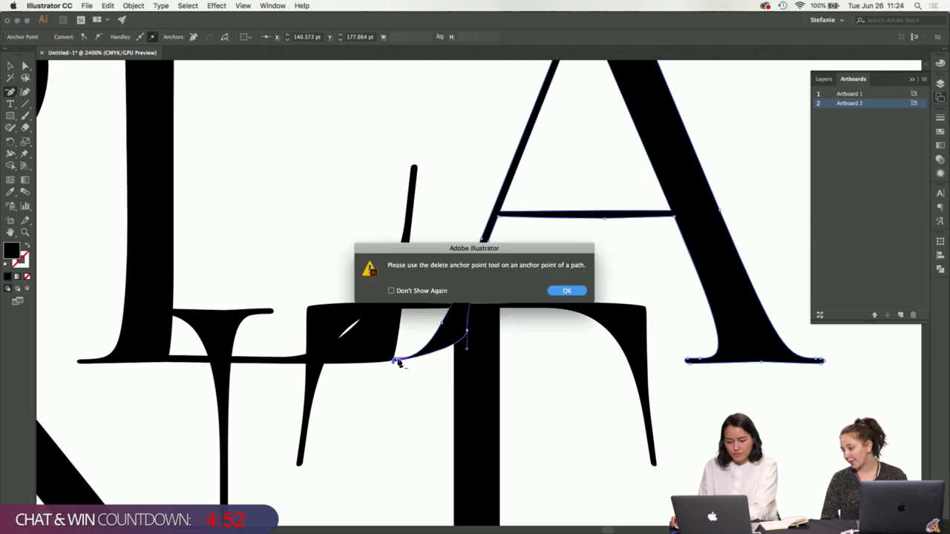
key("Return")
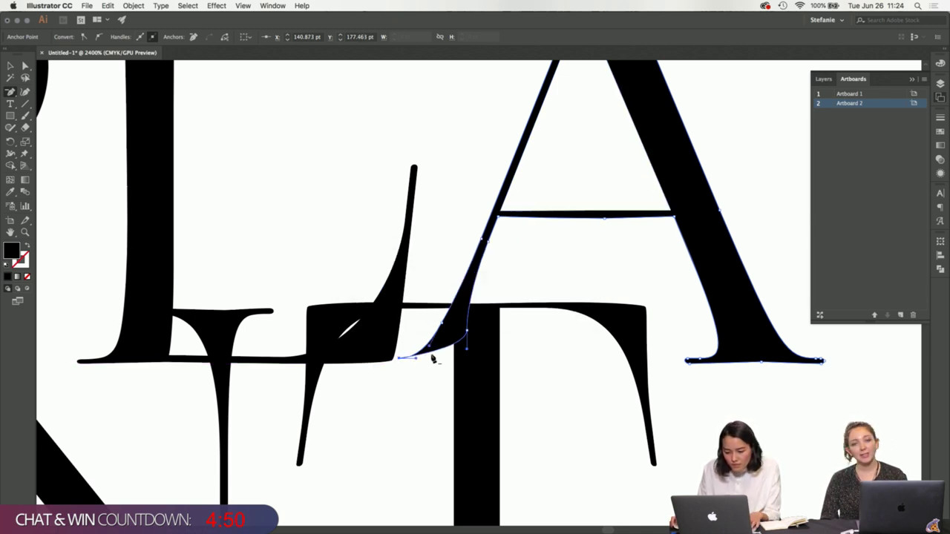
left_click(405, 359)
left_click(553, 296)
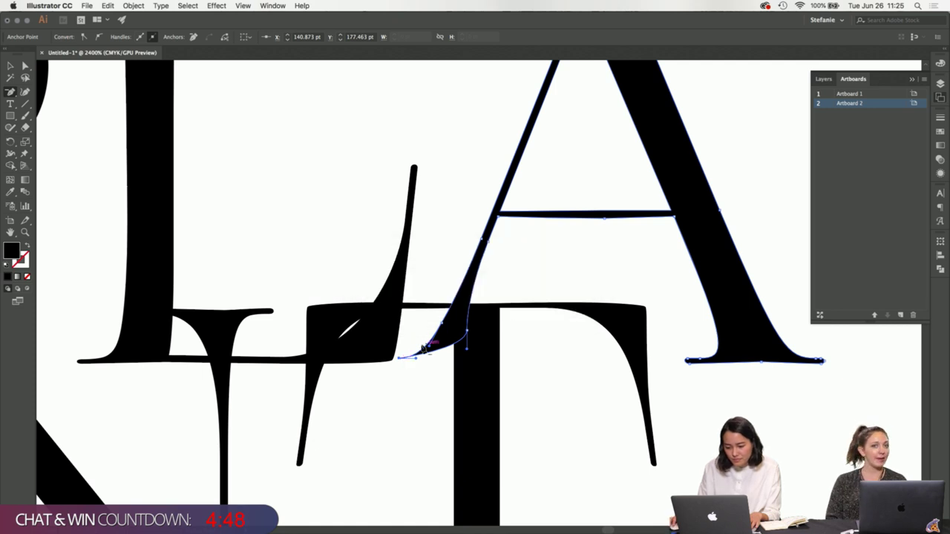
- Reshape the leg's end and move its anchors flush onto the T's crossbar edge
left_click_drag(401, 359, 429, 345)
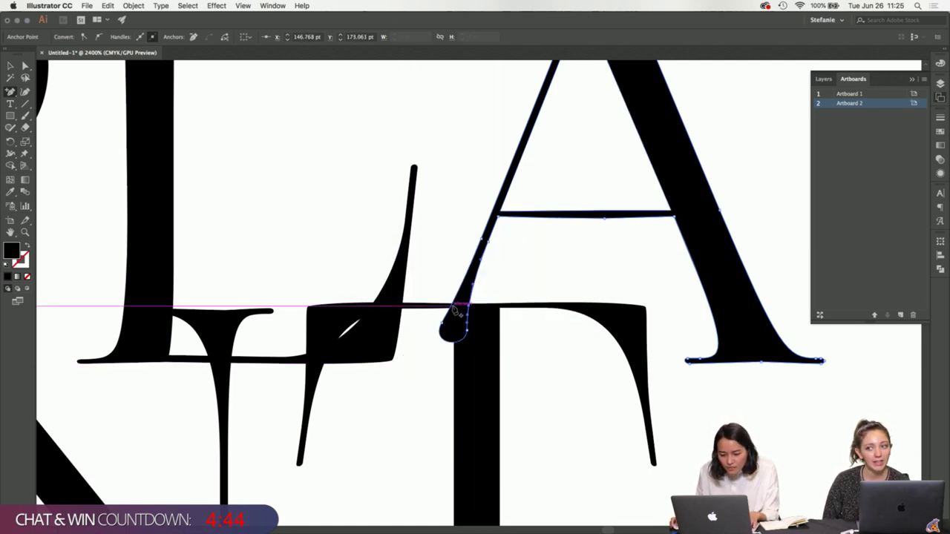
left_click_drag(457, 321, 468, 335)
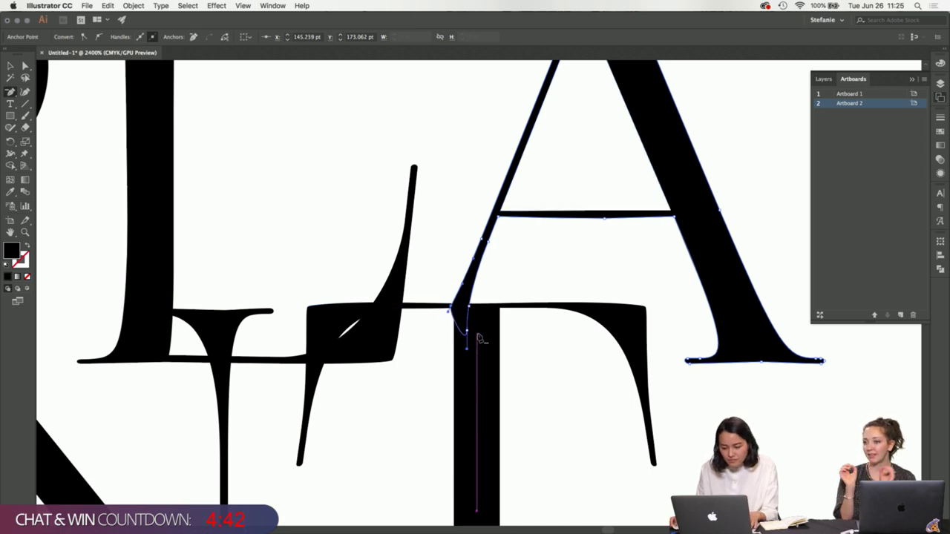
left_click(470, 335)
key("Return")
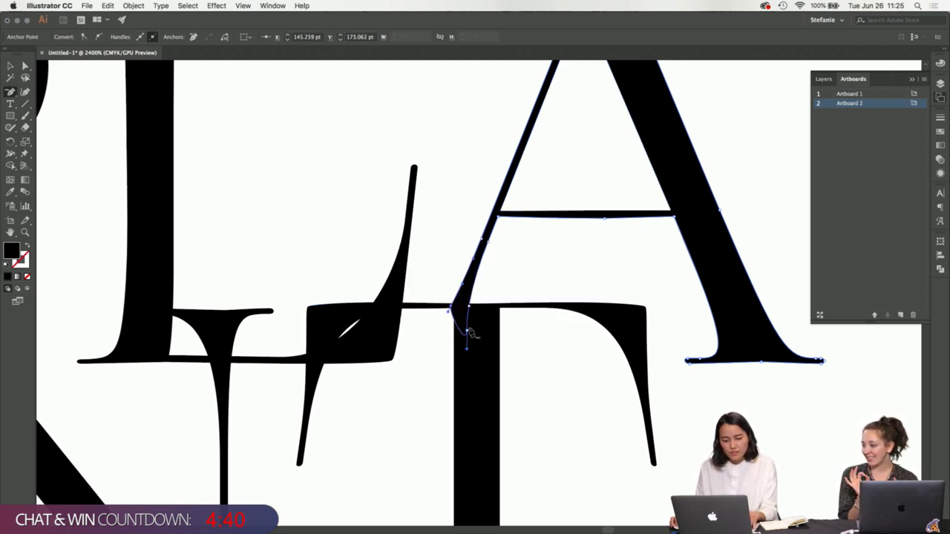
left_click(470, 334)
scroll(467, 311, "up", 2)
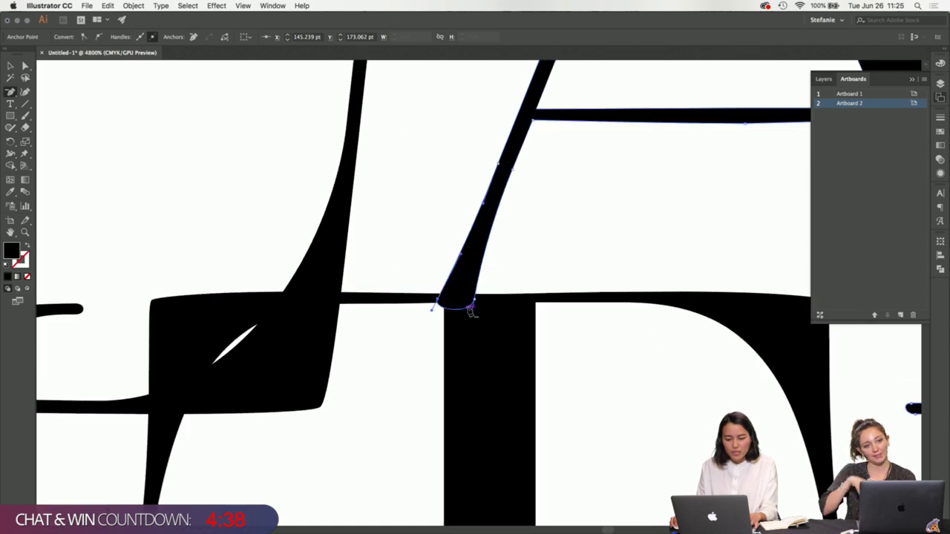
key("a")
mouse_move(471, 301)
left_mouse_down()
mouse_move(473, 314)
mouse_move(457, 300)
left_mouse_up()
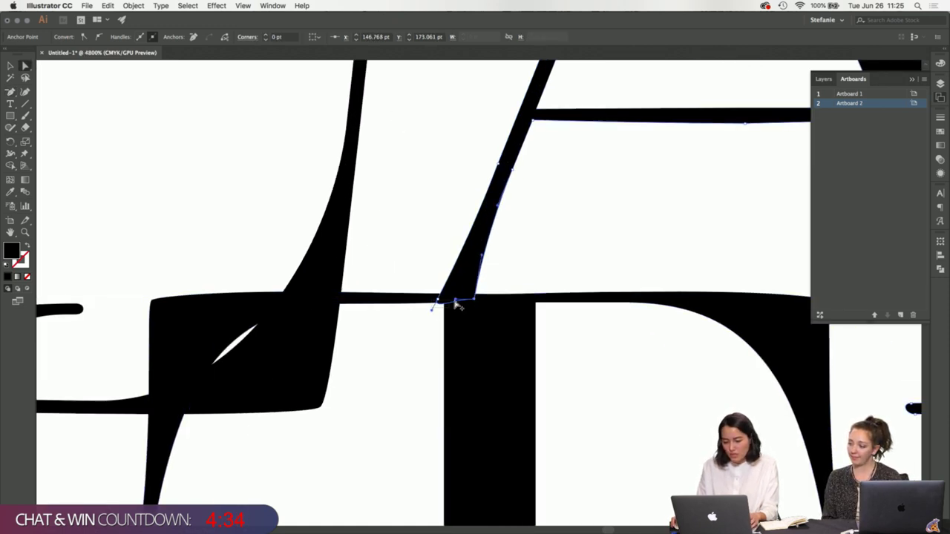
left_click(445, 308)
mouse_move(445, 297)
left_mouse_down()
mouse_move(436, 310)
mouse_move(438, 301)
left_mouse_up()
- Isolate the lettering group and nudge the T stem shape slightly left at the A/T join
left_click(574, 360)
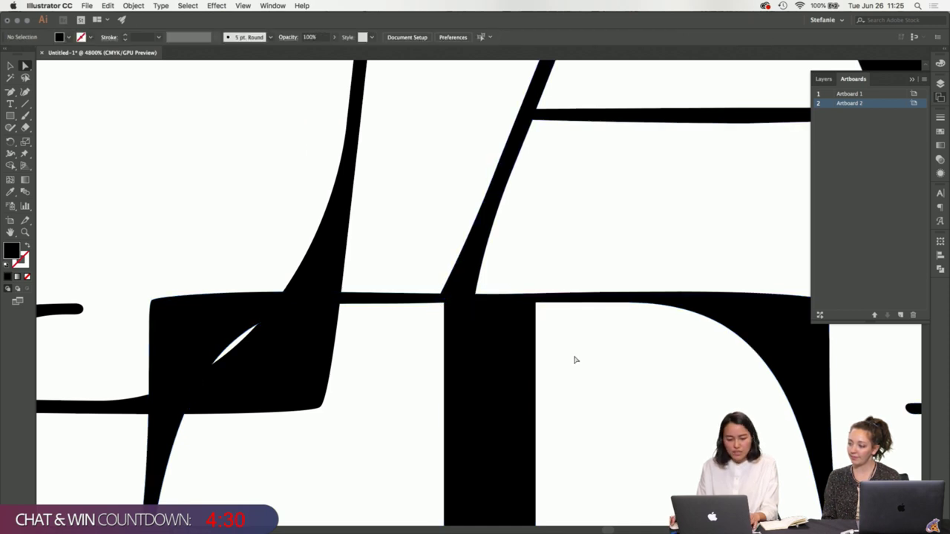
scroll(573, 310, "down", 5)
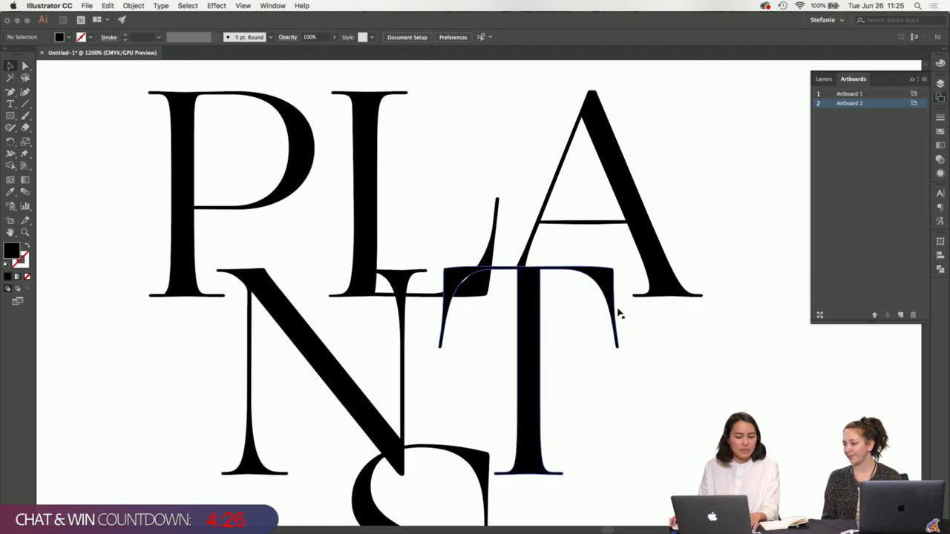
scroll(548, 272, "up", 3)
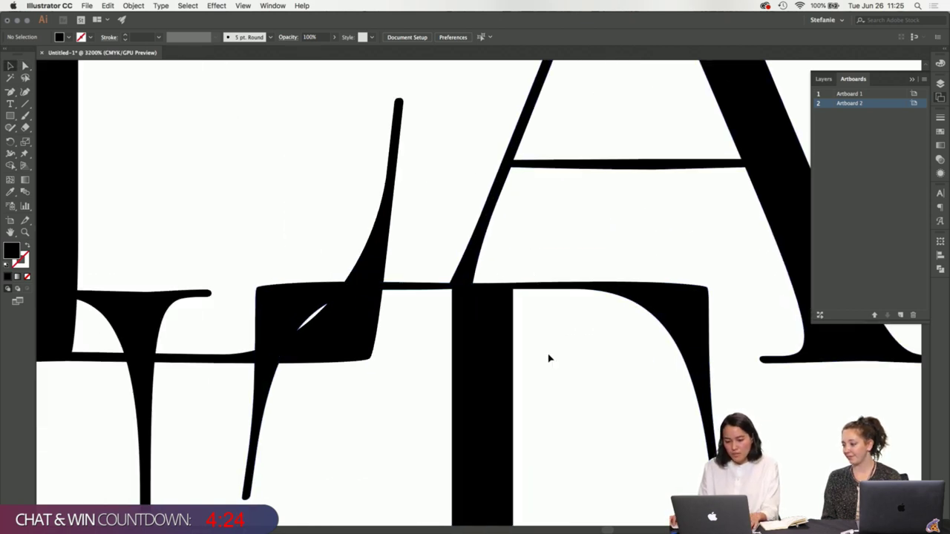
double_click(473, 253)
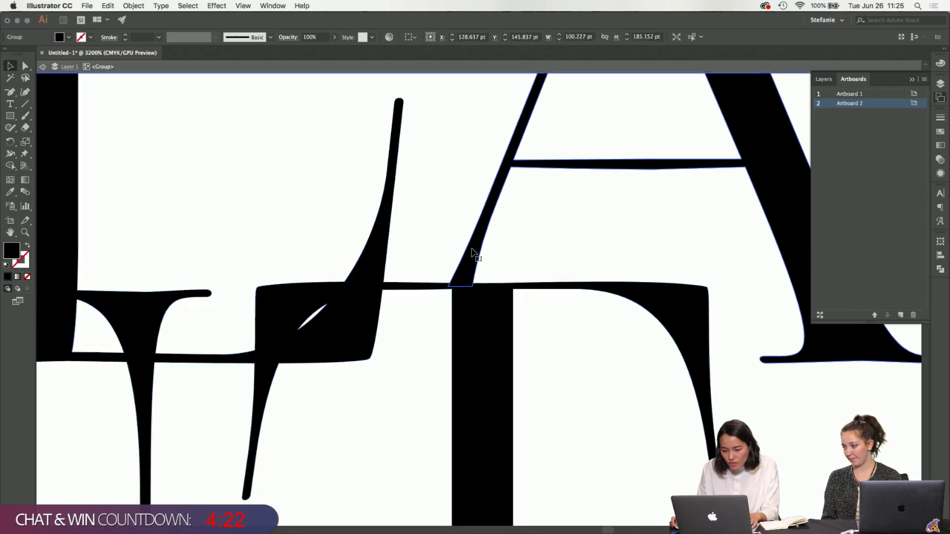
scroll(467, 259, "up", 2)
scroll(475, 287, "down", 6)
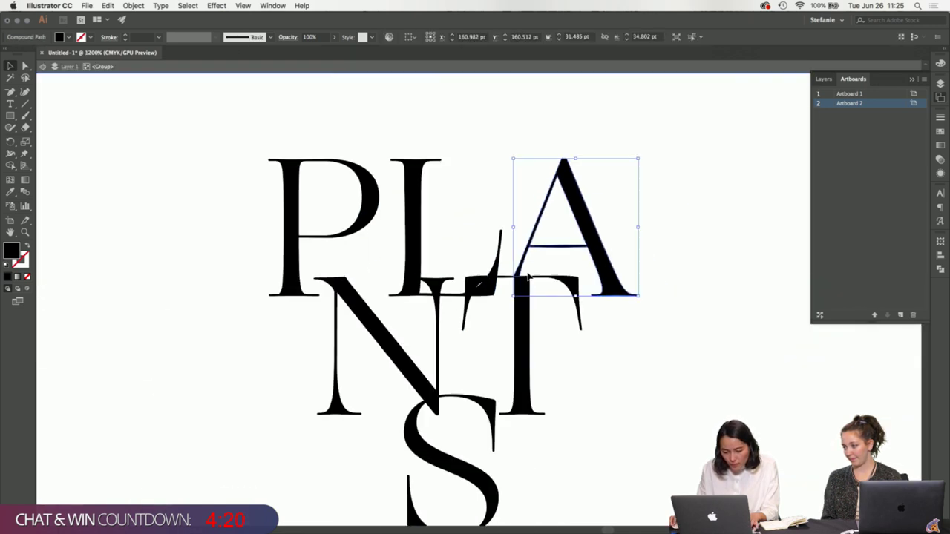
left_click(555, 288)
scroll(557, 279, "up", 3)
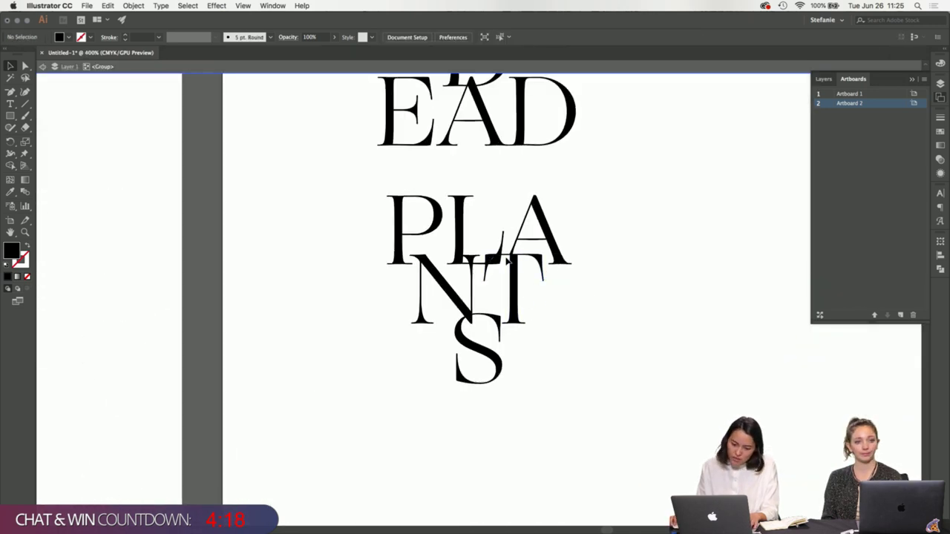
scroll(517, 256, "up", 6)
left_click(530, 240)
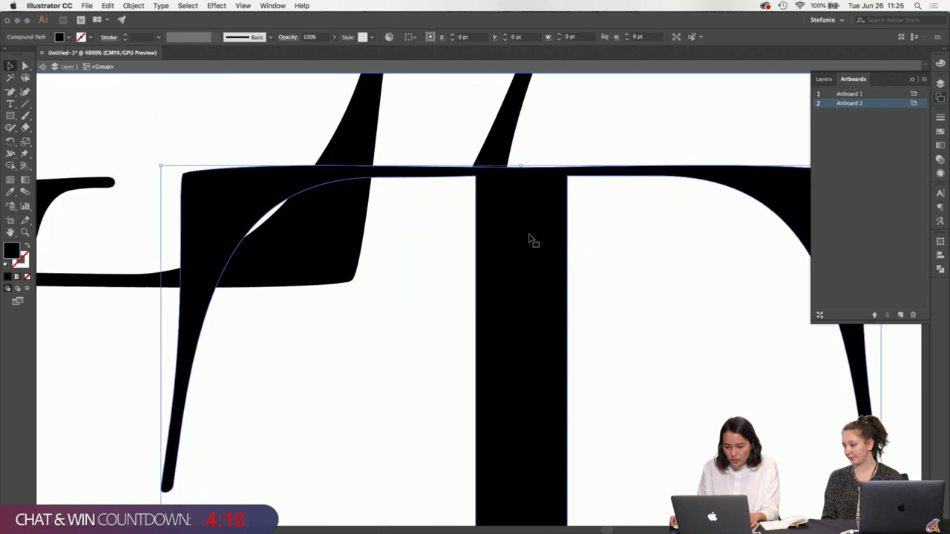
left_click_drag(533, 238, 527, 237)
key("super+shift+a")
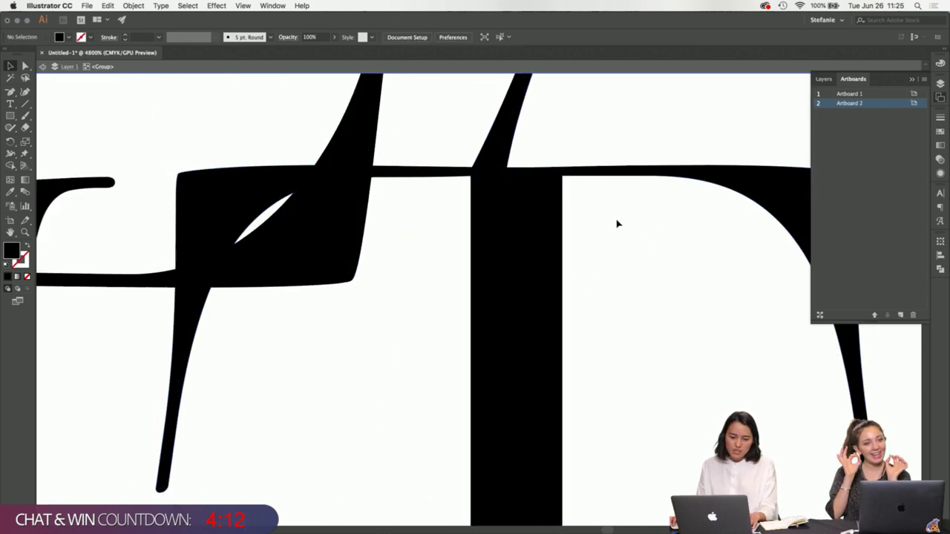
- Reshape the curve at the N stroke's tip with its anchor handles
scroll(617, 223, "down", 4)
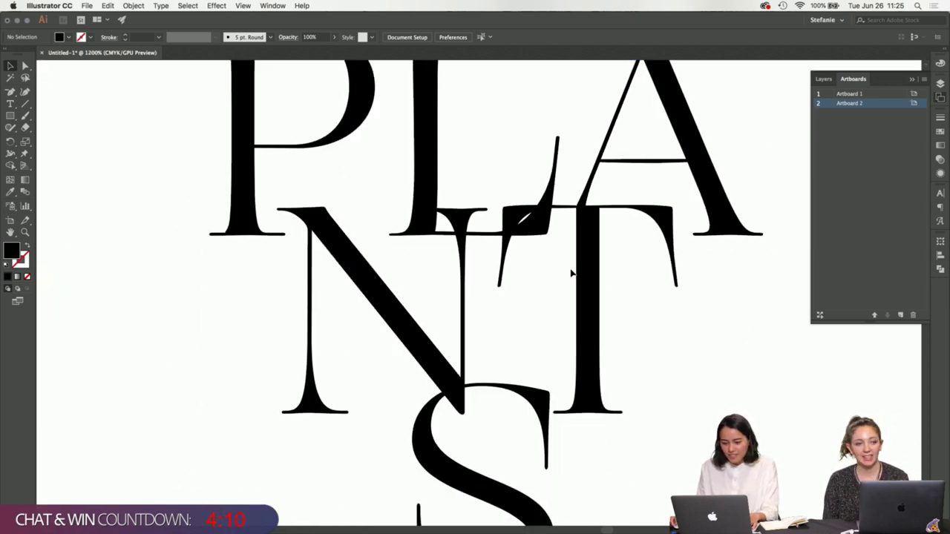
scroll(571, 274, "down", 2)
scroll(630, 320, "down", 1)
scroll(619, 319, "right", 2)
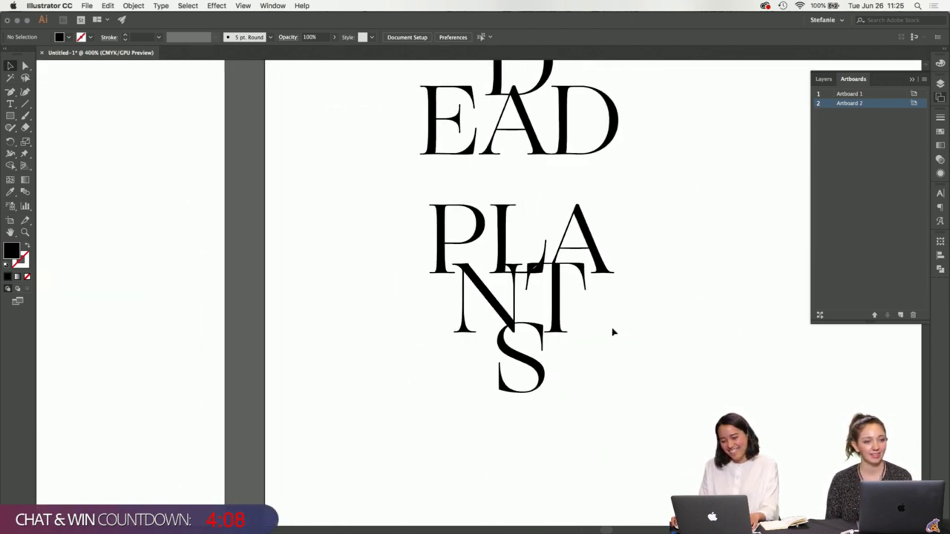
scroll(518, 321, "up", 2)
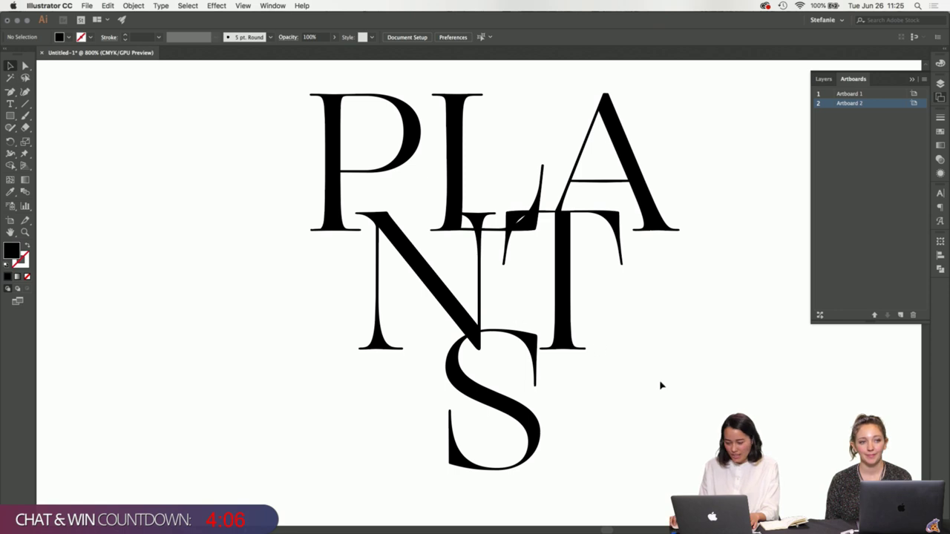
scroll(643, 334, "up", 2)
scroll(644, 334, "right", 1)
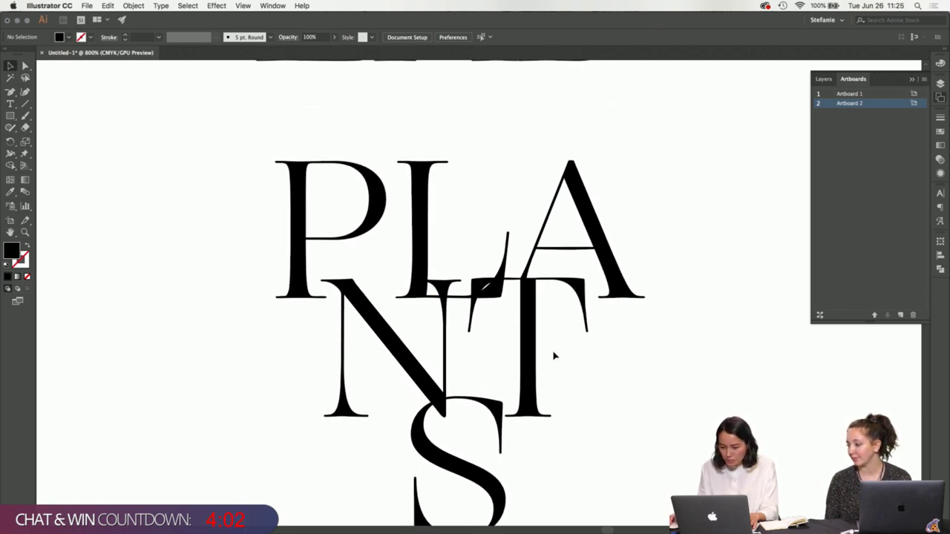
scroll(490, 333, "down", 1)
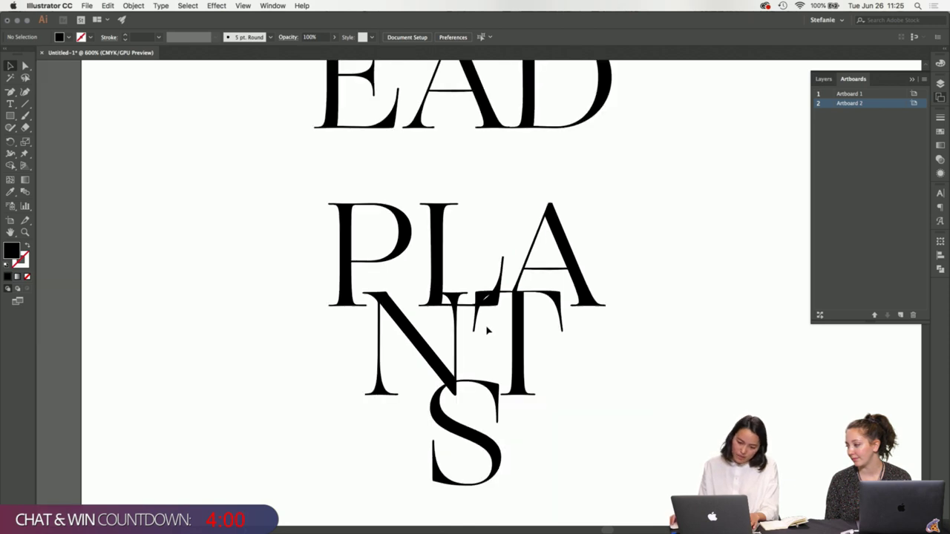
scroll(478, 310, "up", 2)
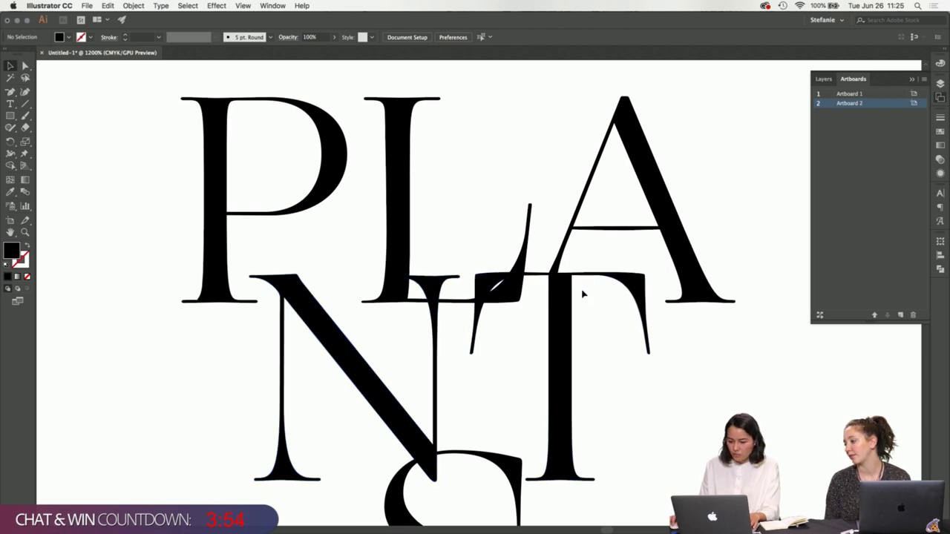
scroll(630, 397, "down", 1)
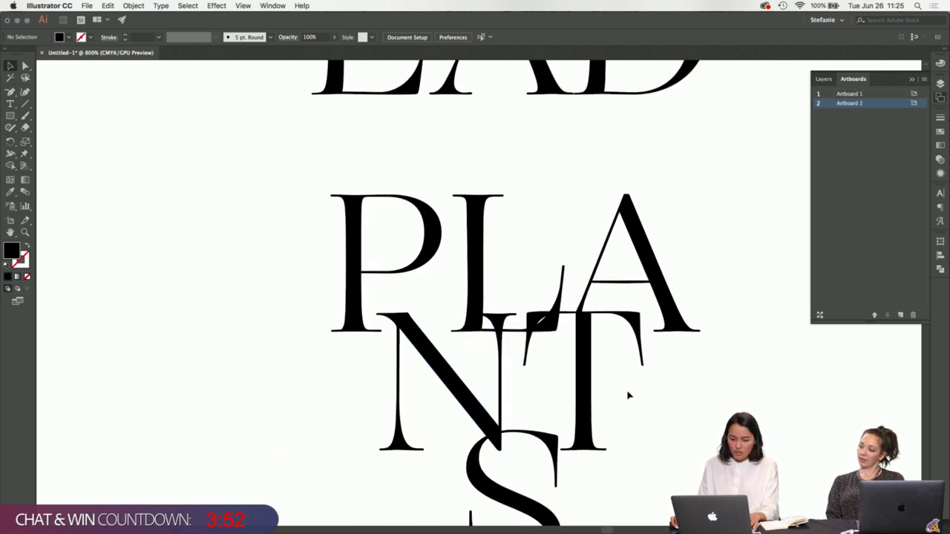
scroll(627, 396, "right", 3)
scroll(607, 414, "down", 1)
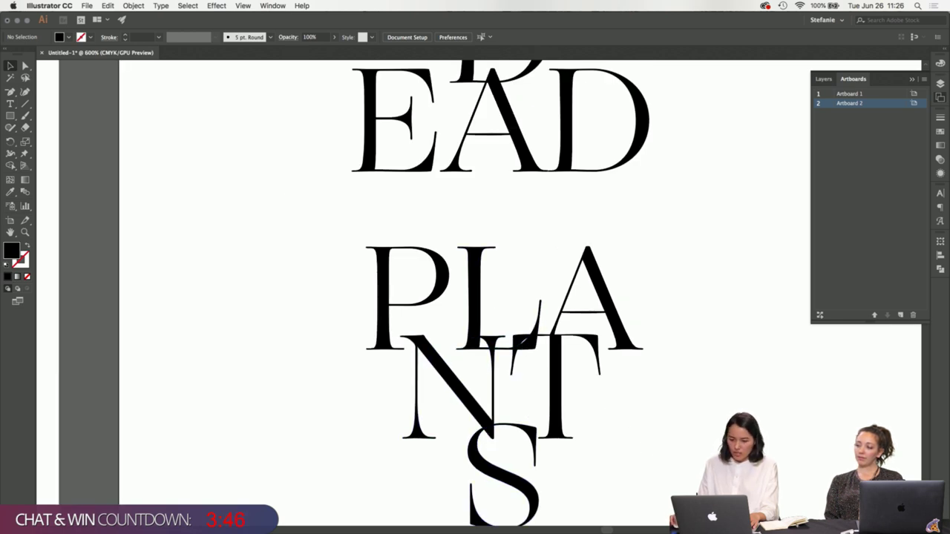
scroll(530, 361, "up", 5)
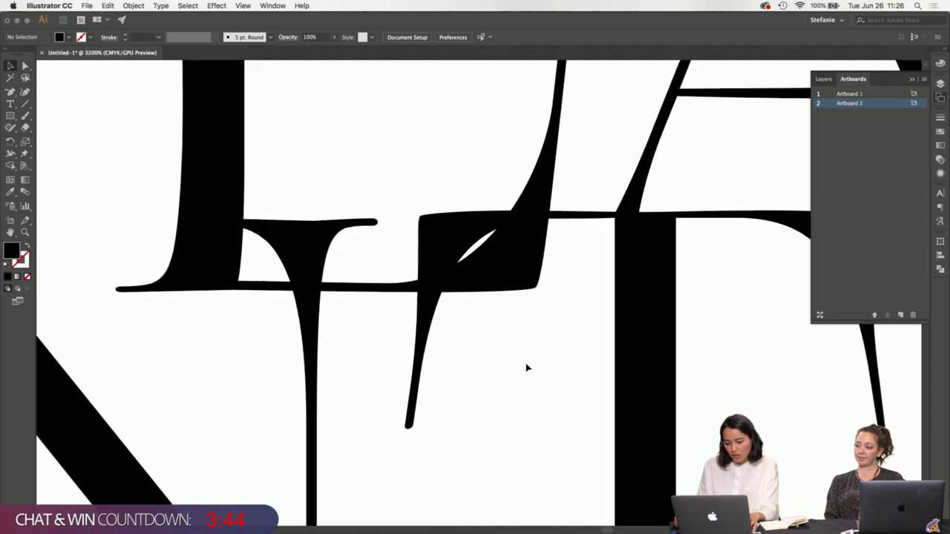
key("a")
left_click(415, 421)
key("p")
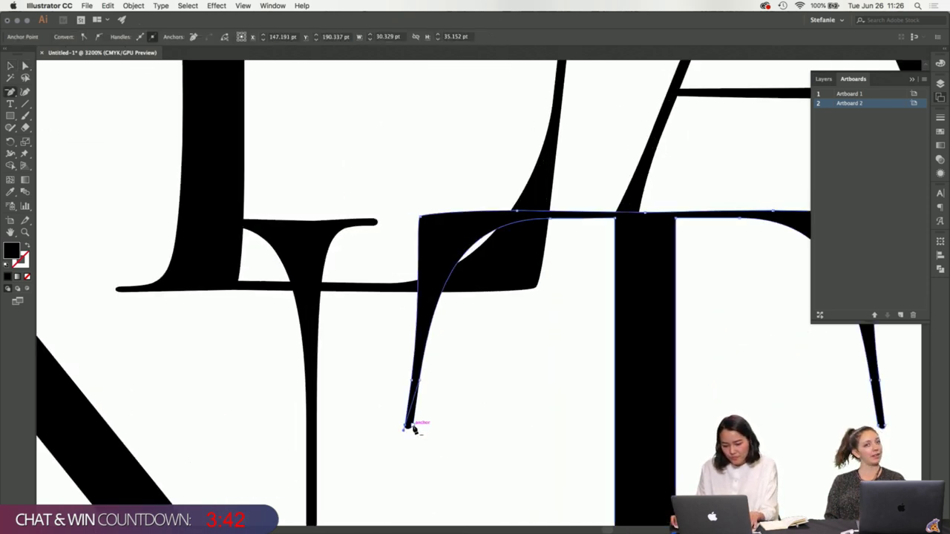
left_click(403, 431)
left_click(556, 291)
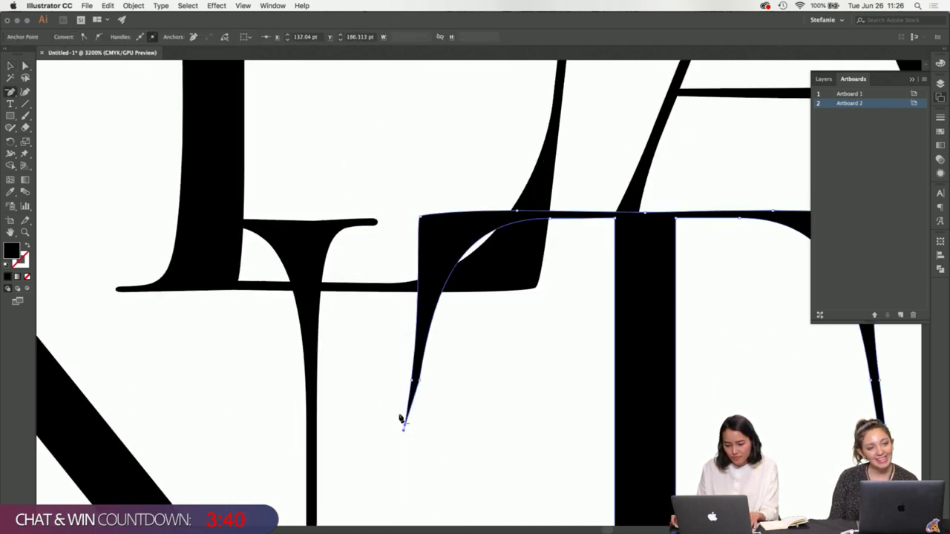
mouse_move(406, 428)
left_mouse_down()
mouse_move(414, 383)
mouse_move(499, 335)
mouse_move(520, 288)
left_mouse_up()
- Pull in the crossbar tip's handles to remove the stray spike, then view all of PLANTS
scroll(579, 257, "up", 5)
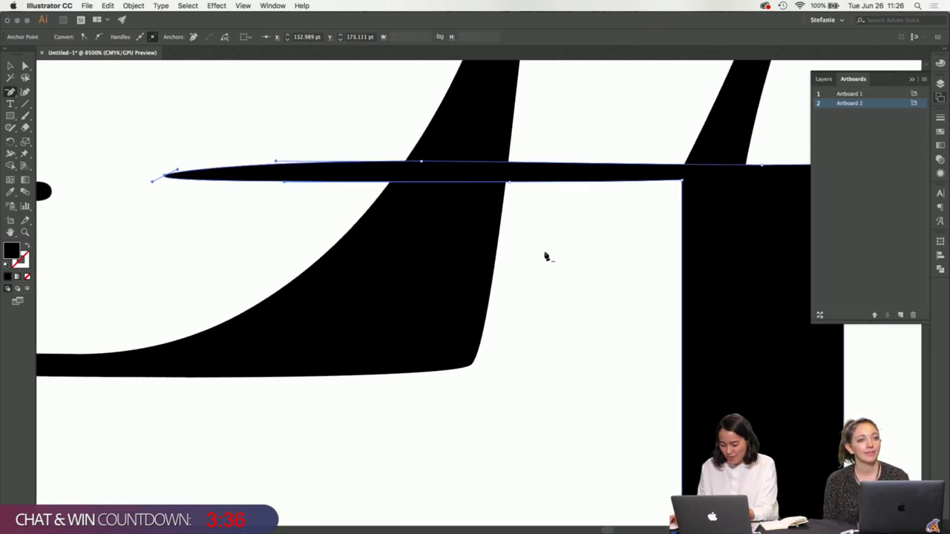
left_click_drag(501, 186, 522, 216)
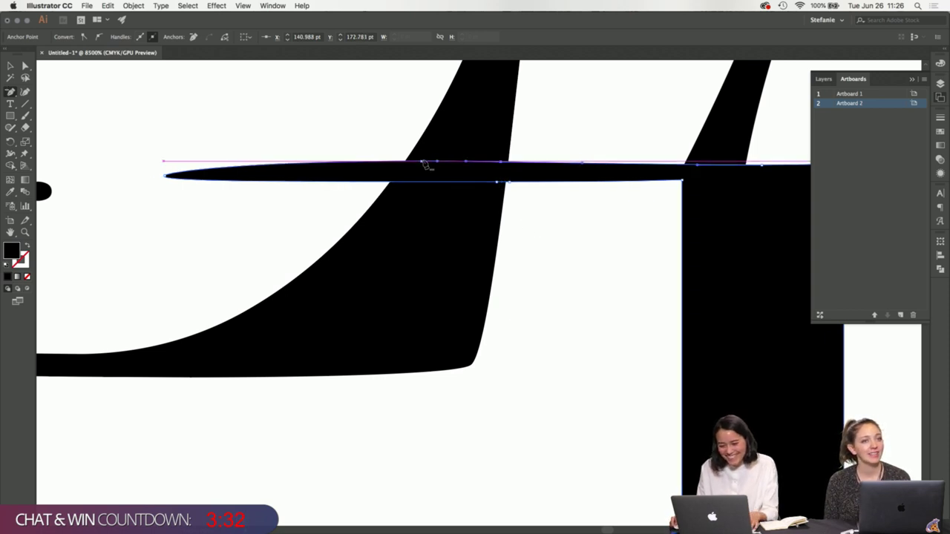
mouse_move(422, 164)
left_mouse_down()
mouse_move(509, 174)
mouse_move(406, 168)
left_mouse_up()
left_click_drag(170, 178, 490, 174)
key("a")
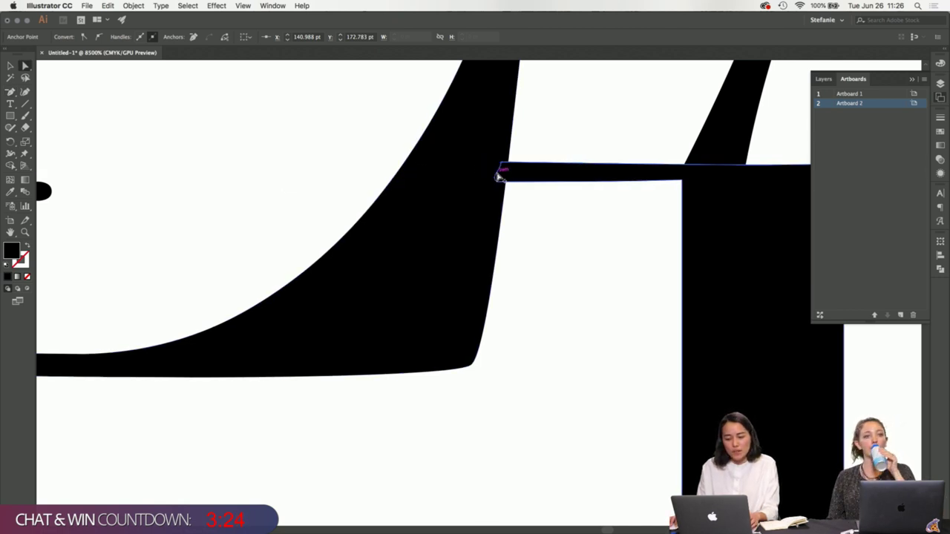
left_click_drag(492, 174, 501, 170)
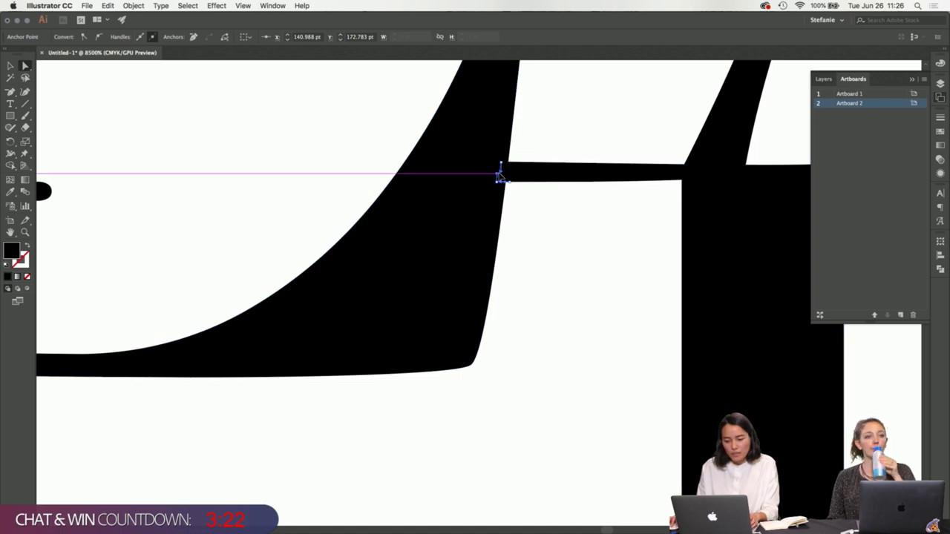
left_click(539, 227)
key("super+0")
key("v")
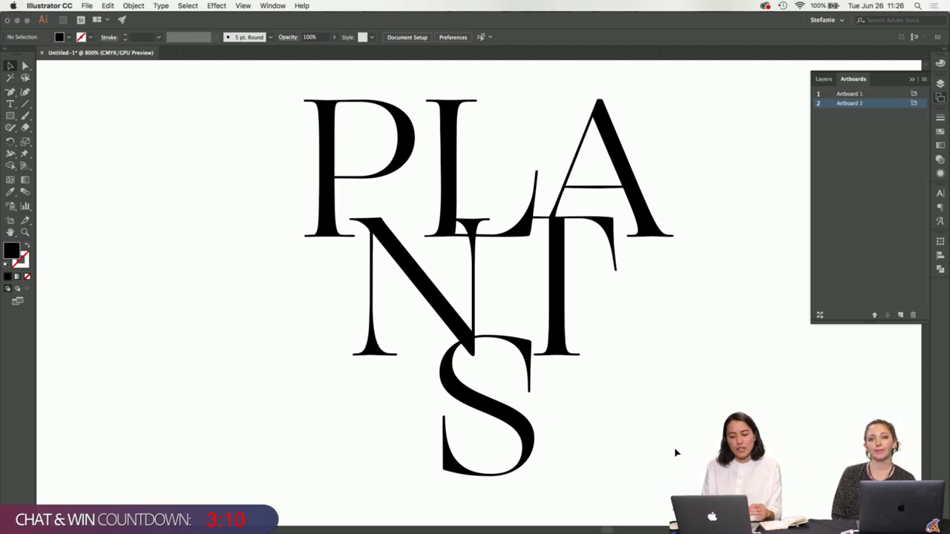
scroll(664, 399, "up", 3)
key("super+minus")
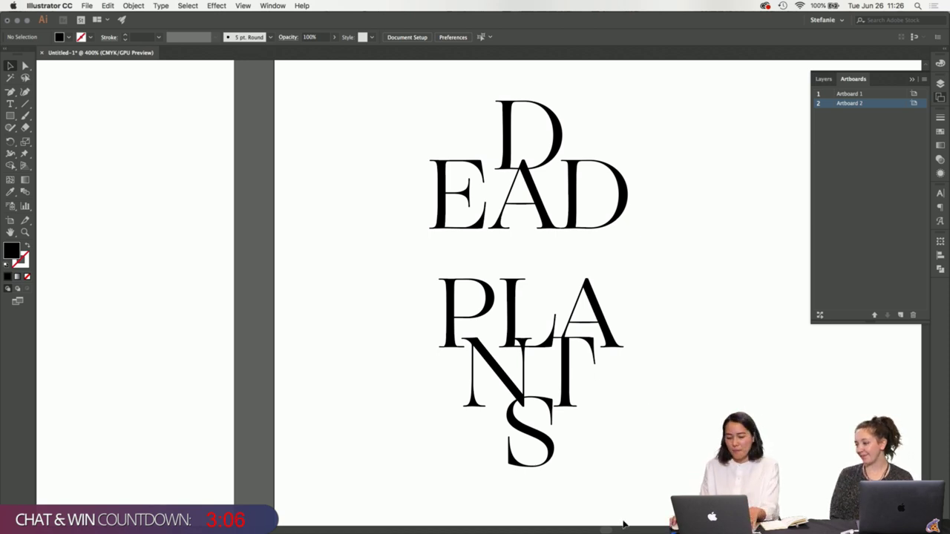
scroll(632, 481, "up", 2)
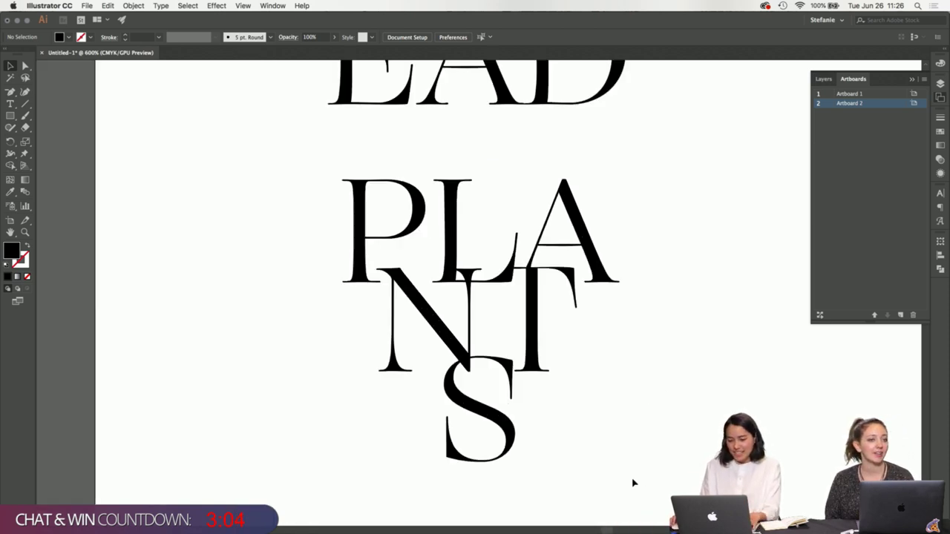
scroll(635, 486, "up", 2)
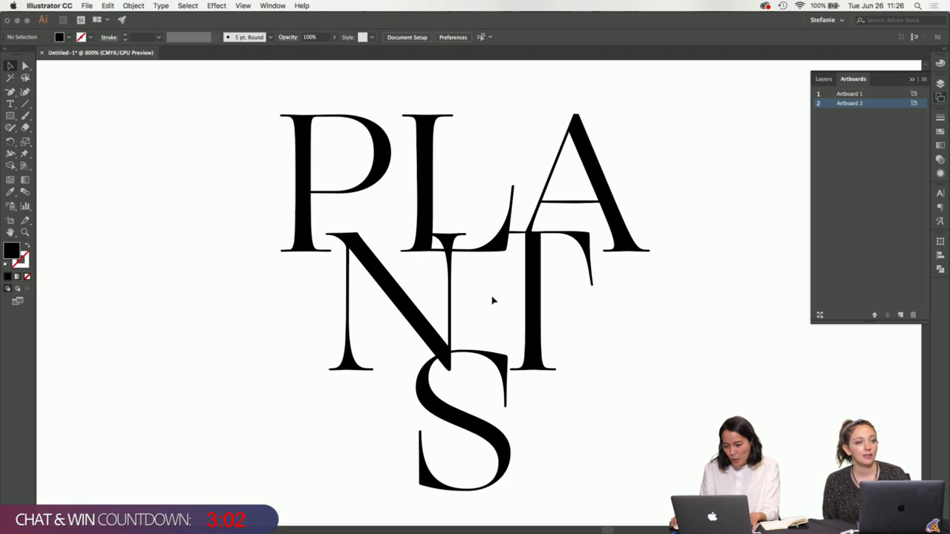
scroll(492, 300, "up", 2)
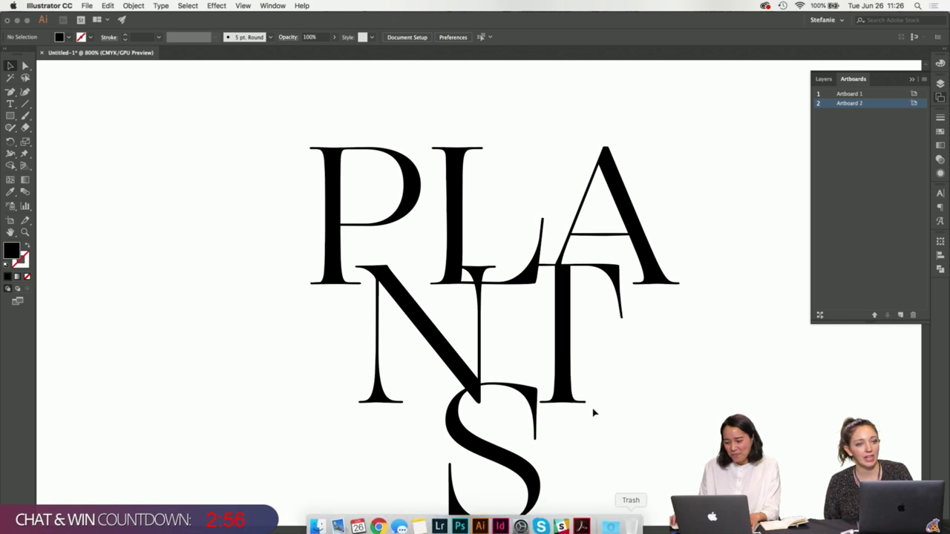
scroll(594, 413, "down", 2)
scroll(582, 396, "down", 2)
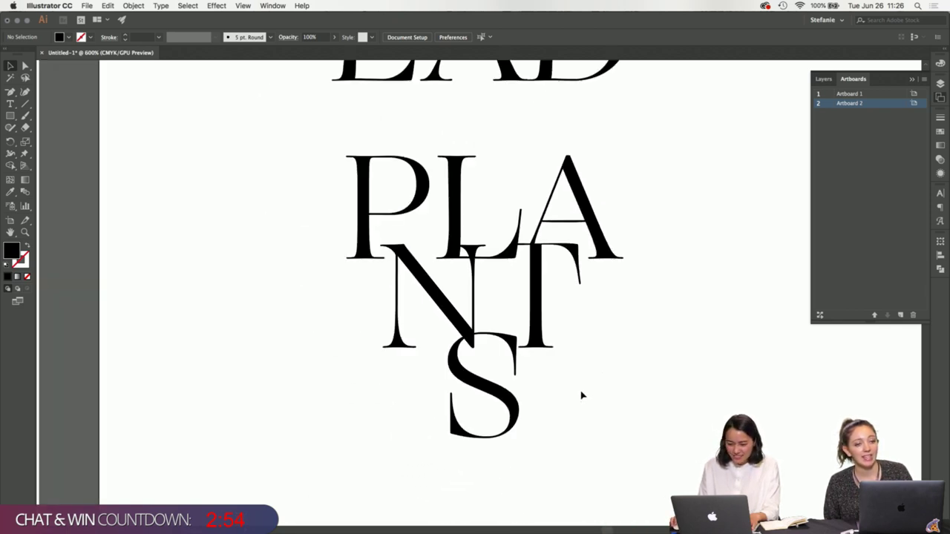
scroll(582, 396, "down", 3)
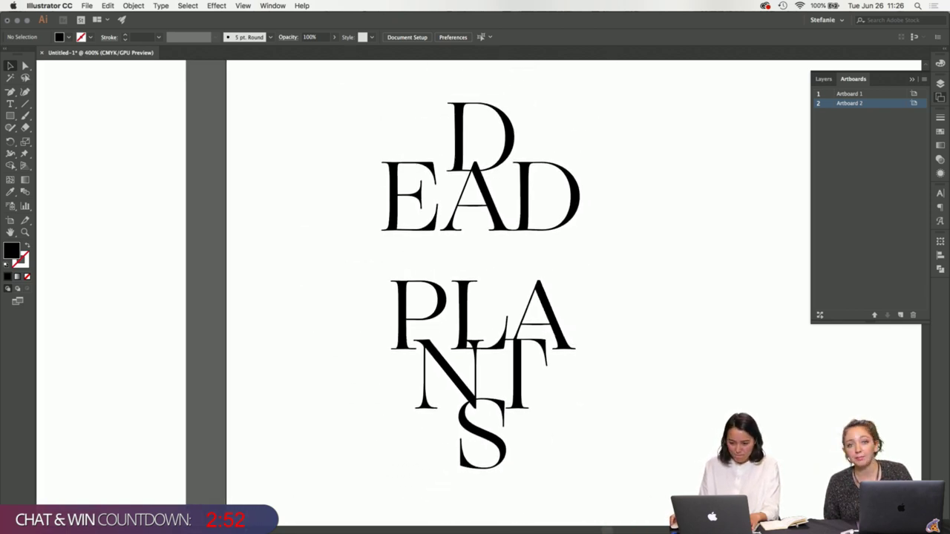
scroll(609, 420, "down", 2)
scroll(608, 420, "right", 2)
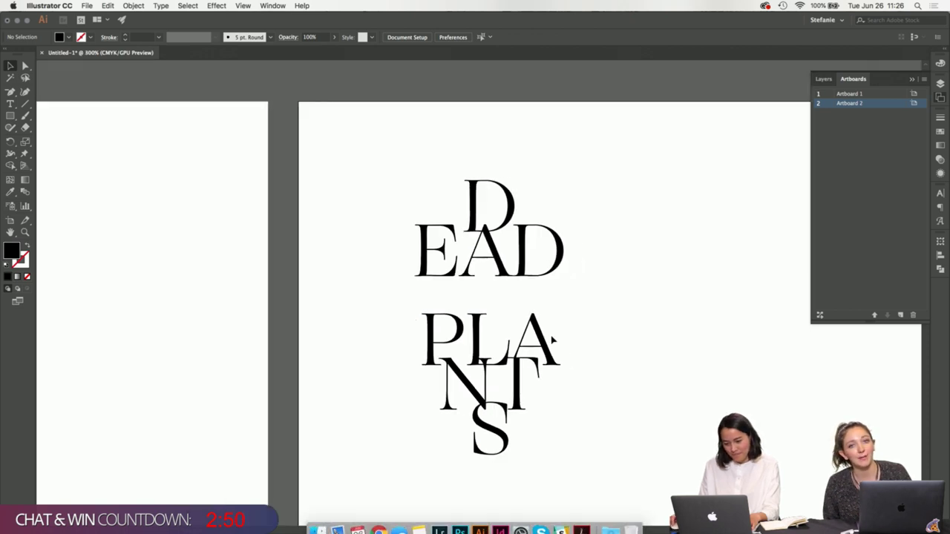
scroll(481, 276, "up", 2)
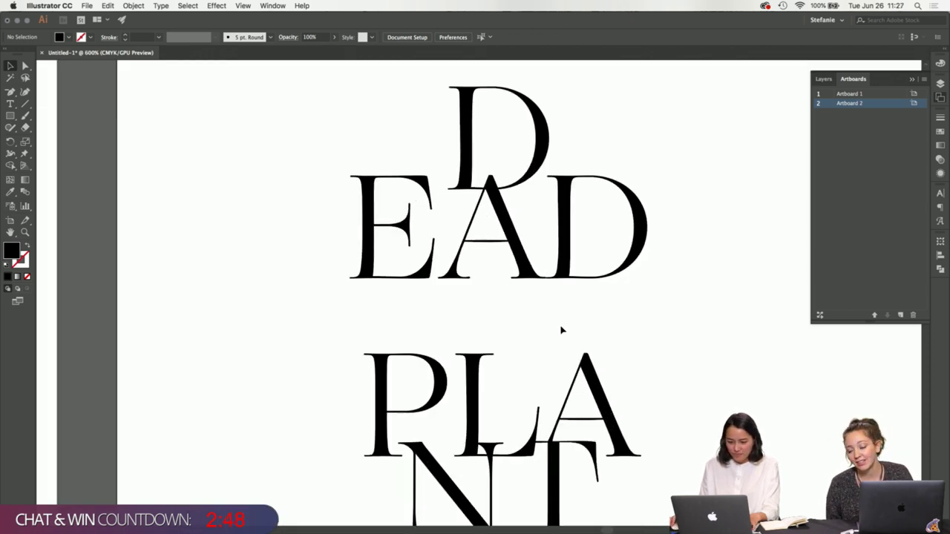
scroll(560, 328, "down", 1)
scroll(560, 329, "down", 2)
scroll(560, 329, "right", 2)
scroll(623, 340, "left", 1)
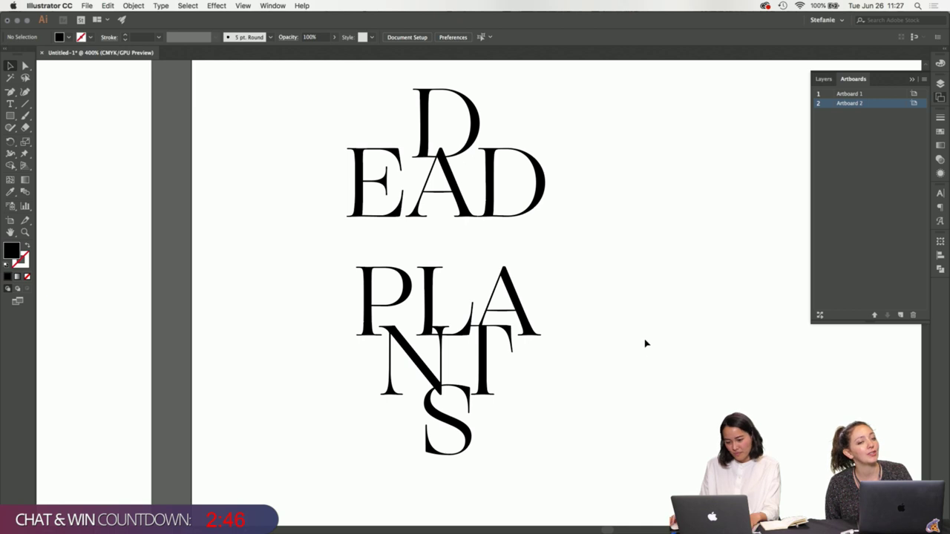
- Save the file as DEAD_PLANTS_LOGO.ai in Desktop's ADOBE LIVE folder with default Illustrator options
key("super+s")
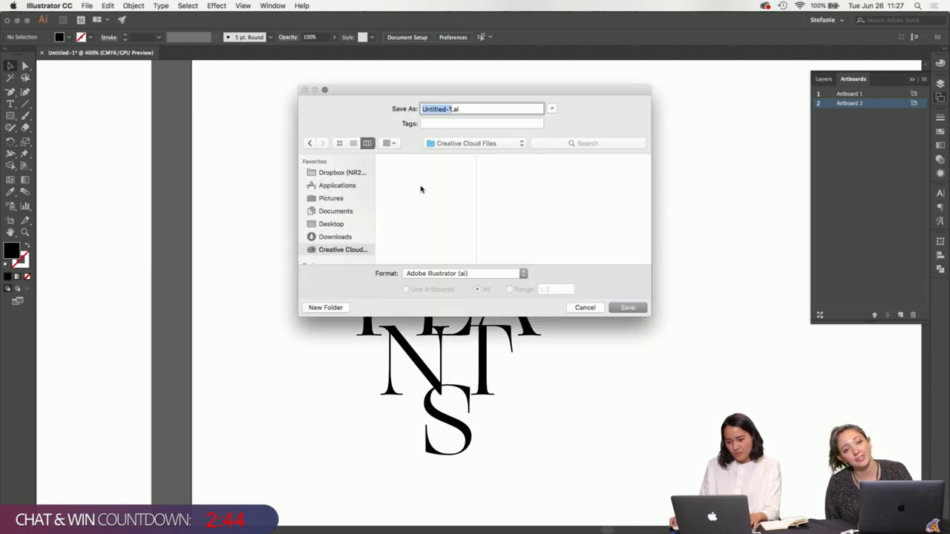
left_click(335, 224)
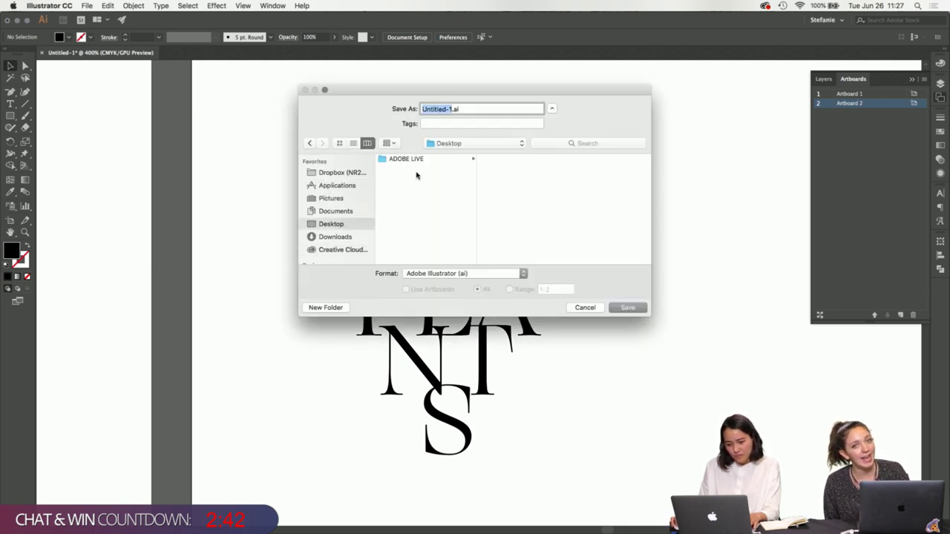
left_click(425, 159)
left_click_drag(453, 108, 361, 103)
type("DEAD")
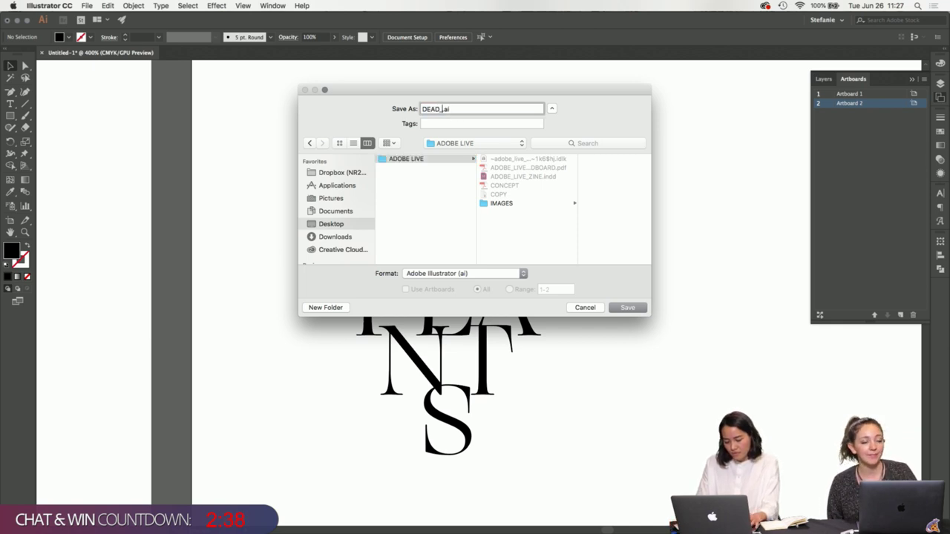
type("_PLANTS_LO")
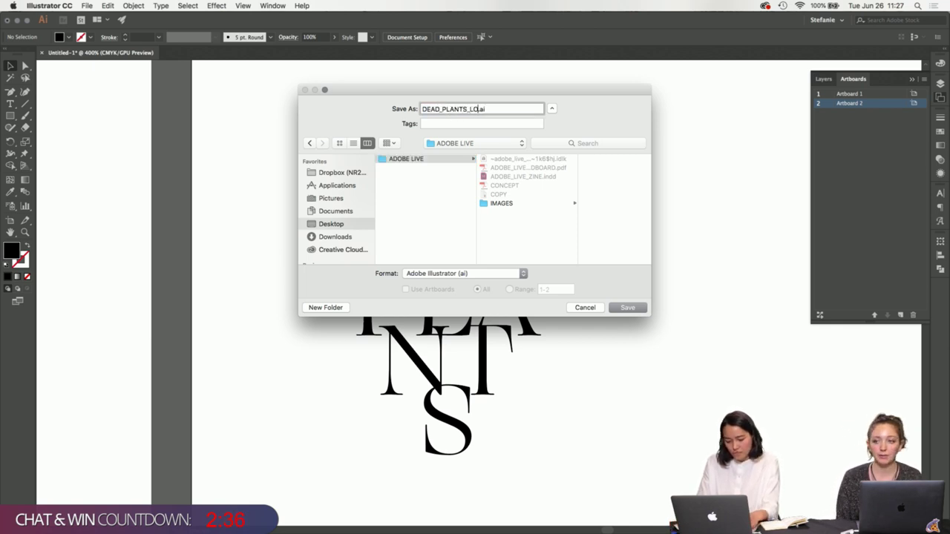
type("GO")
key("Return")
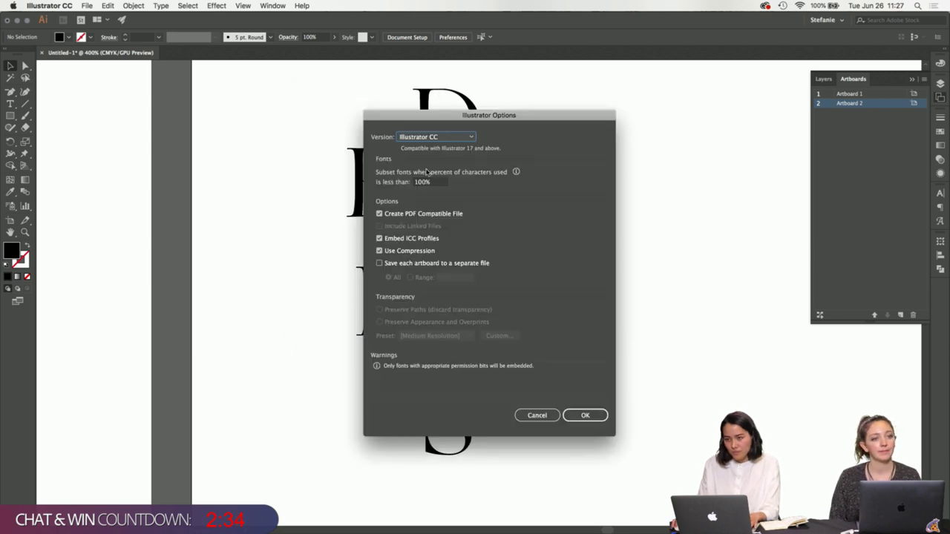
left_click(584, 415)
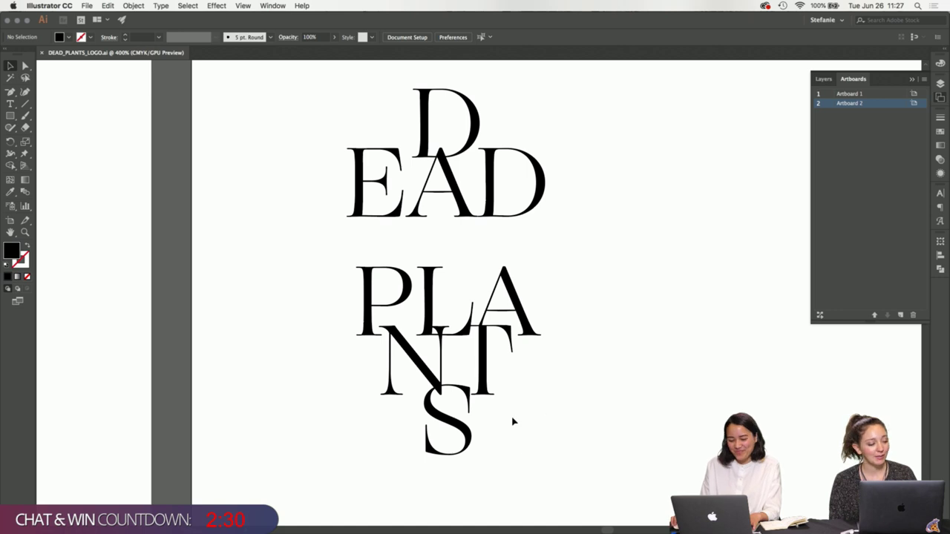
scroll(513, 421, "up", 1)
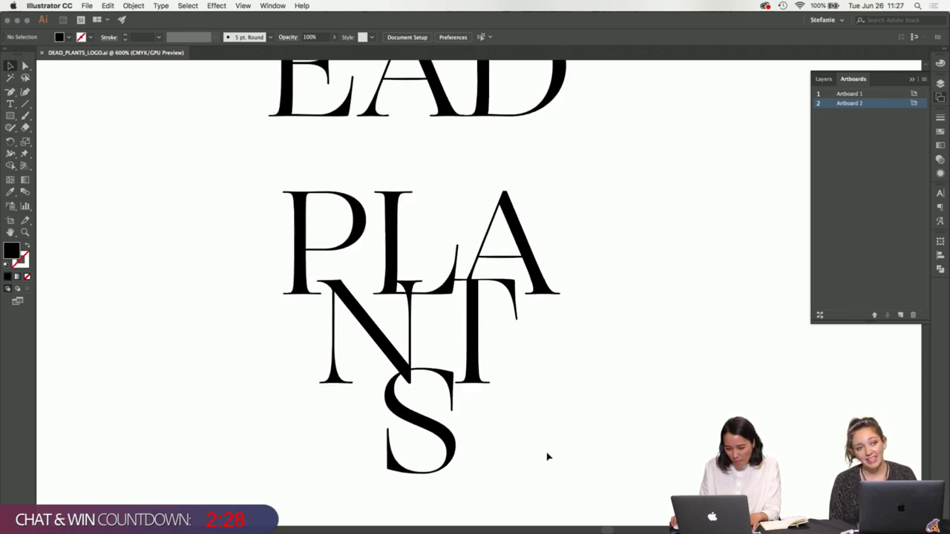
scroll(518, 430, "down", 2)
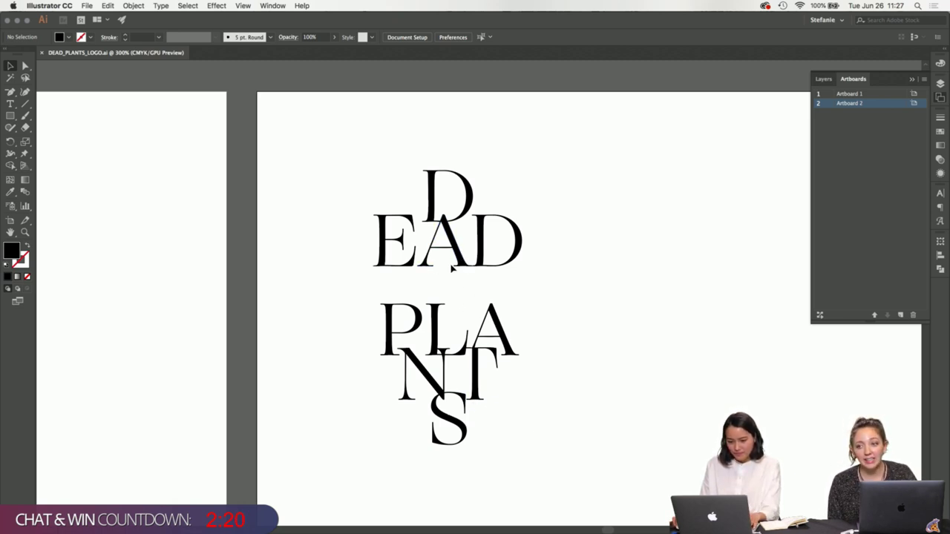
scroll(451, 269, "up", 5)
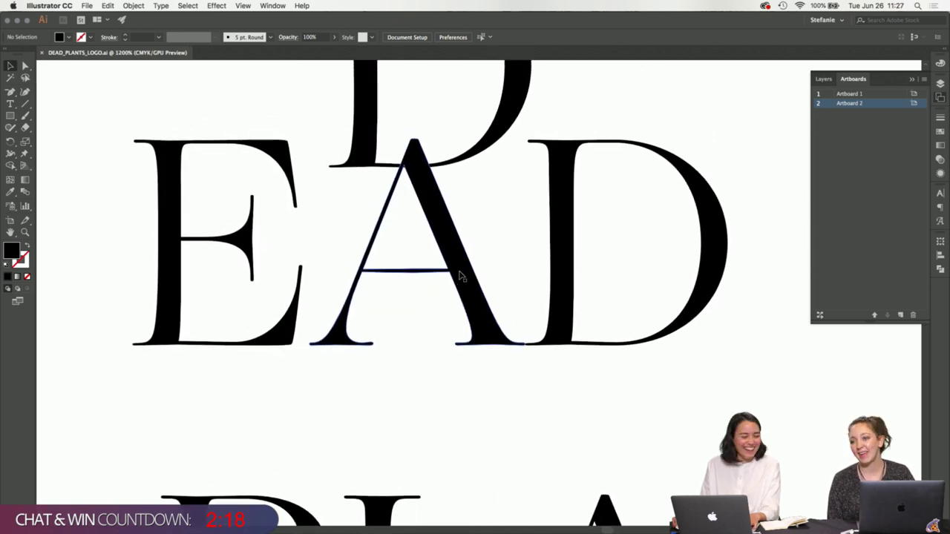
scroll(461, 276, "up", 1)
- Drag the A foot serif's end anchor across the gap into the D's serif
scroll(518, 359, "up", 6)
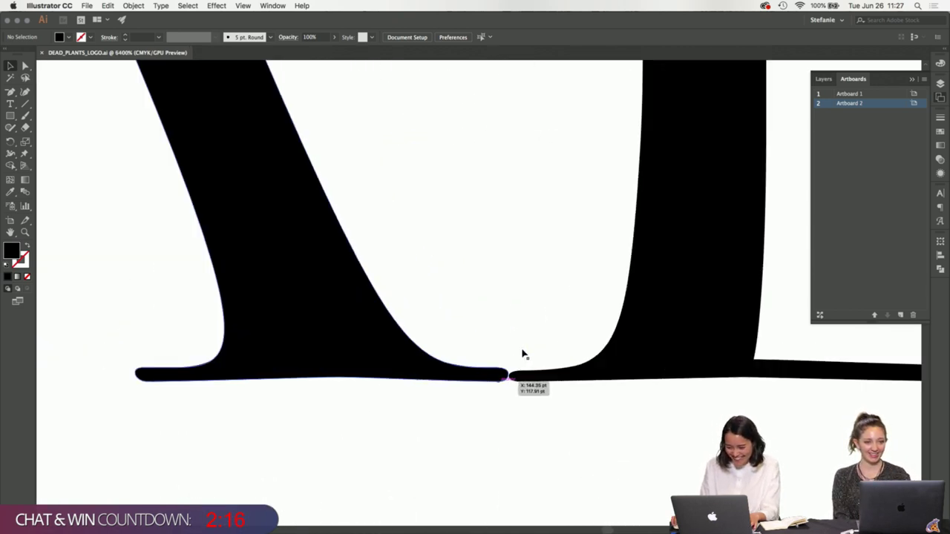
key("a")
left_click_drag(494, 362, 519, 420)
left_click(497, 384)
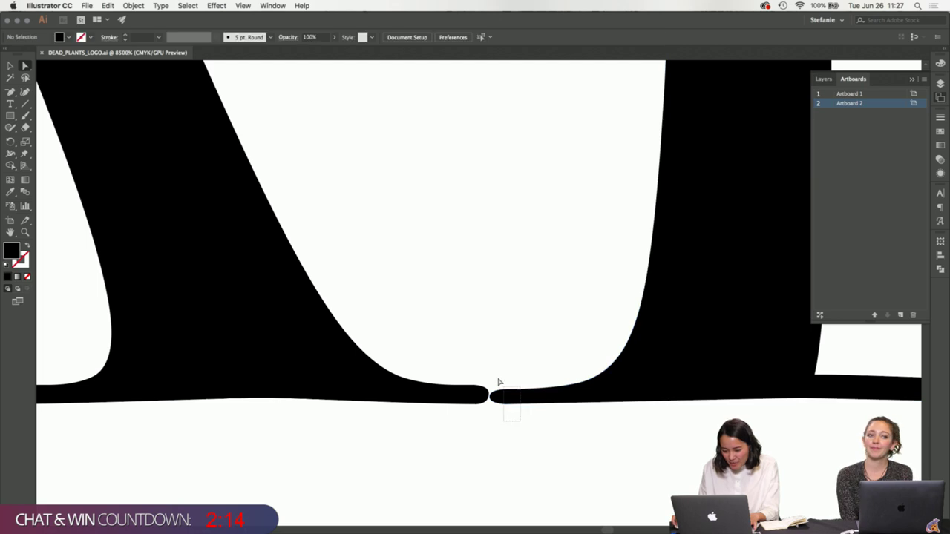
left_click(503, 394)
left_click(483, 401)
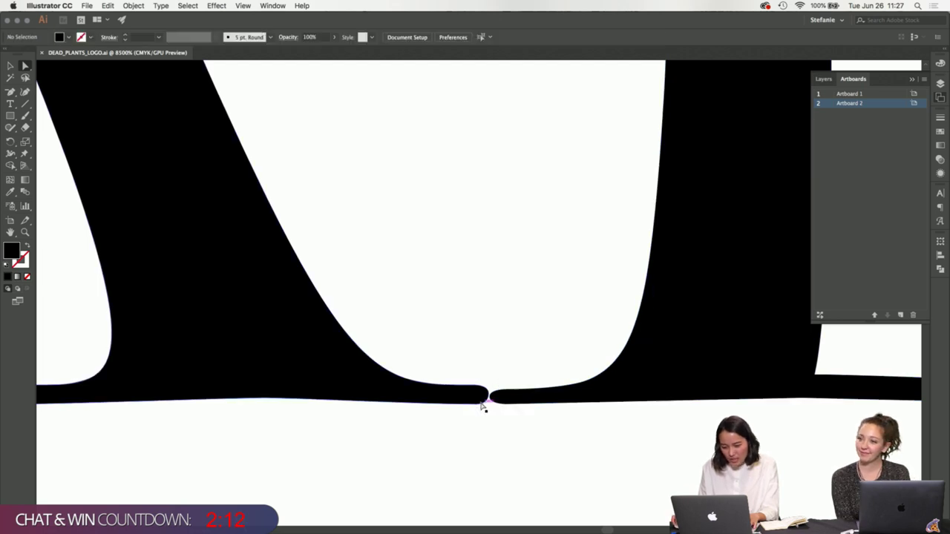
scroll(488, 394, "up", 2)
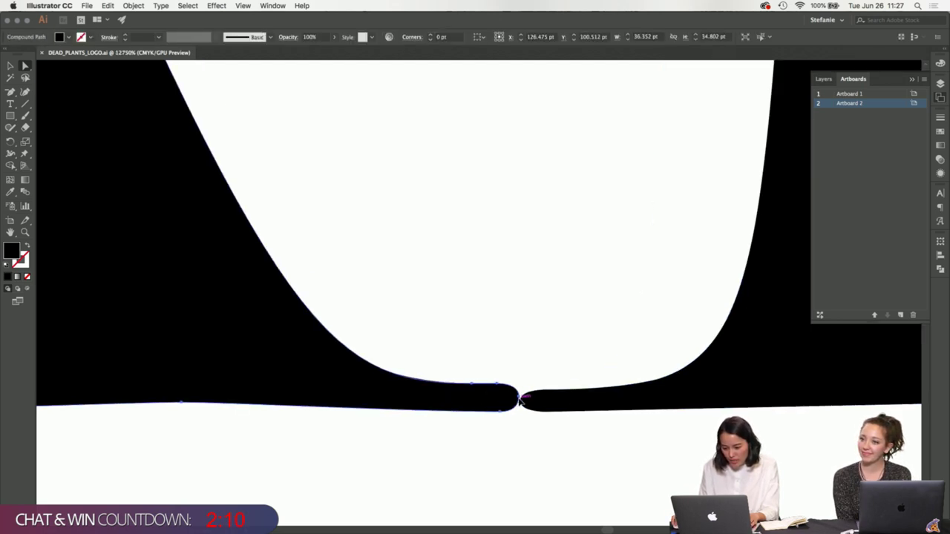
left_click_drag(520, 399, 576, 407)
left_click(536, 416)
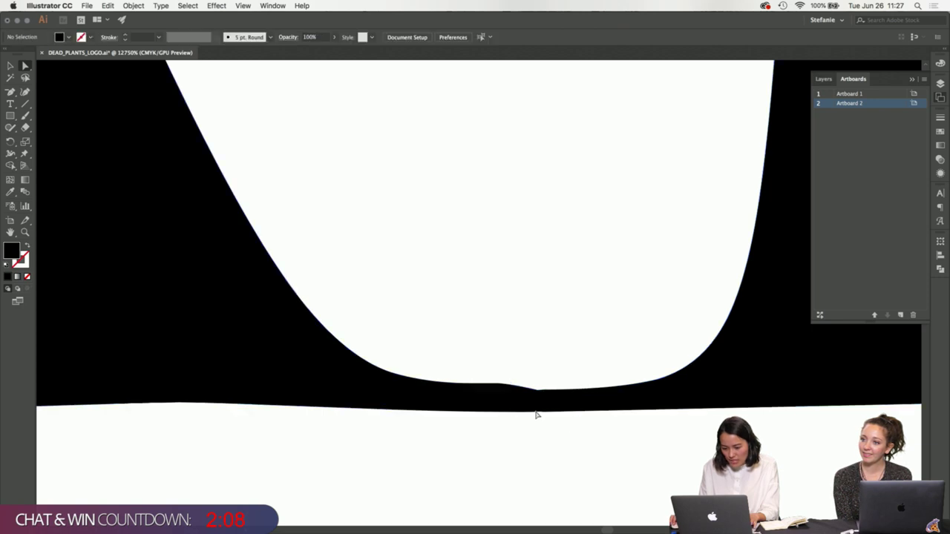
- Raise and reshape anchors so the joined serif band's top edge runs level
scroll(530, 390, "up", 4)
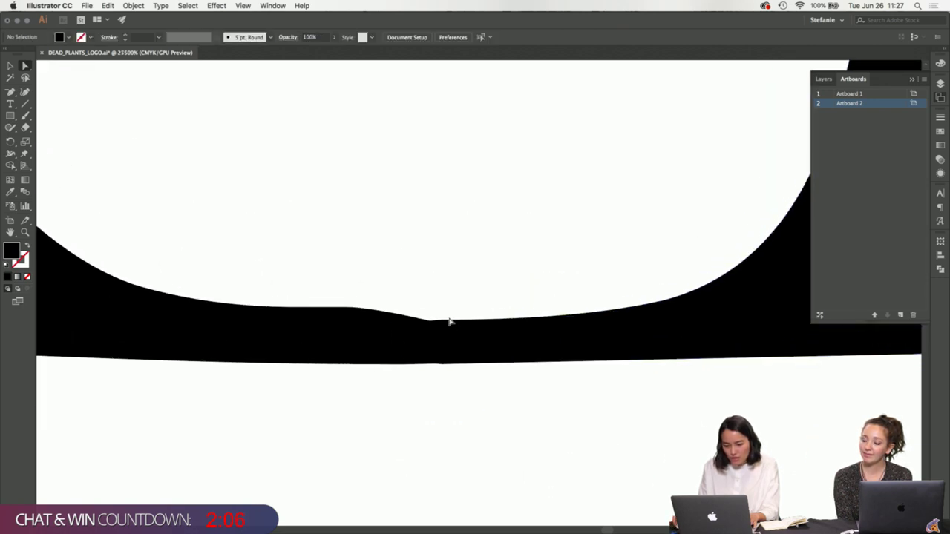
left_click_drag(446, 323, 362, 311)
key("p")
left_click(564, 413)
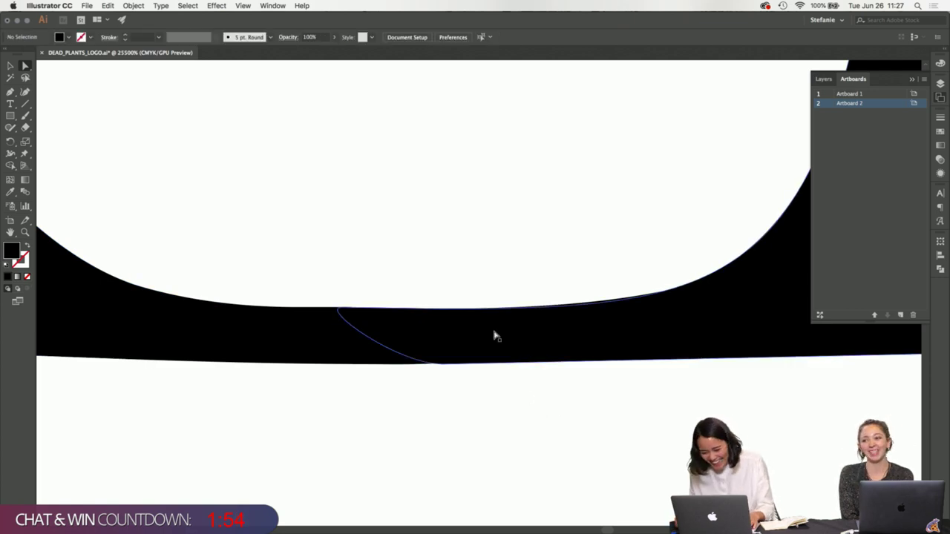
scroll(437, 318, "up", 2)
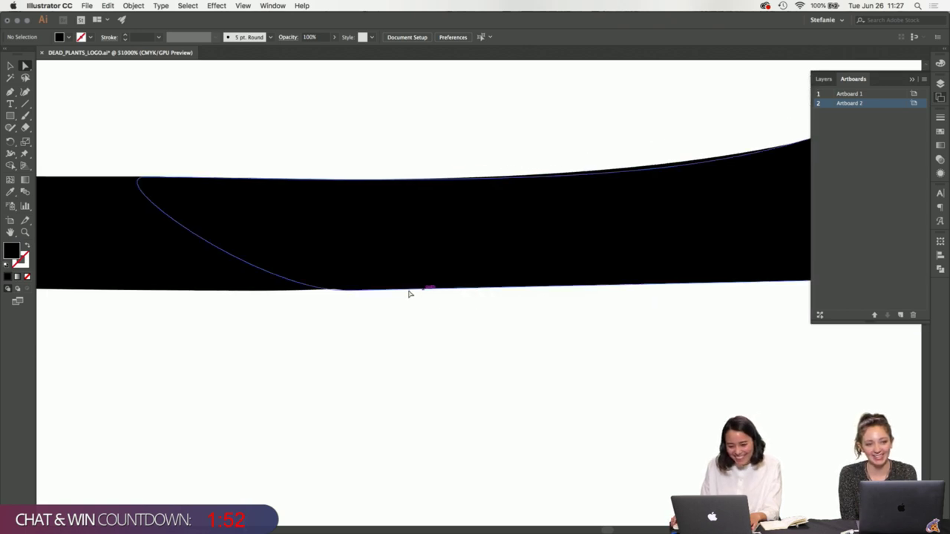
left_click(364, 183)
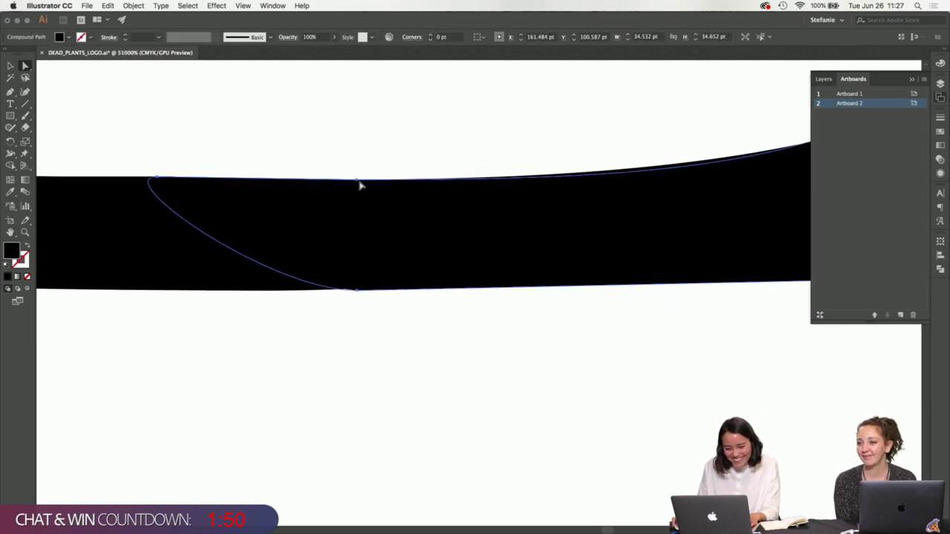
left_click_drag(358, 185, 357, 181)
key("super+shift+a")
- Add an anchor on the inner curve and pull it onto the band's bottom edge
left_click_drag(352, 292, 357, 295)
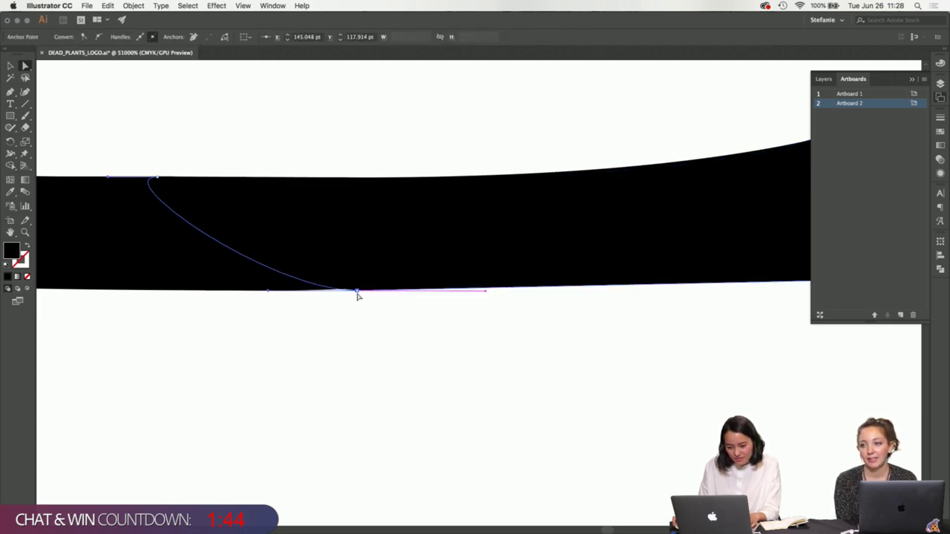
key("p")
left_click(276, 273)
key("a")
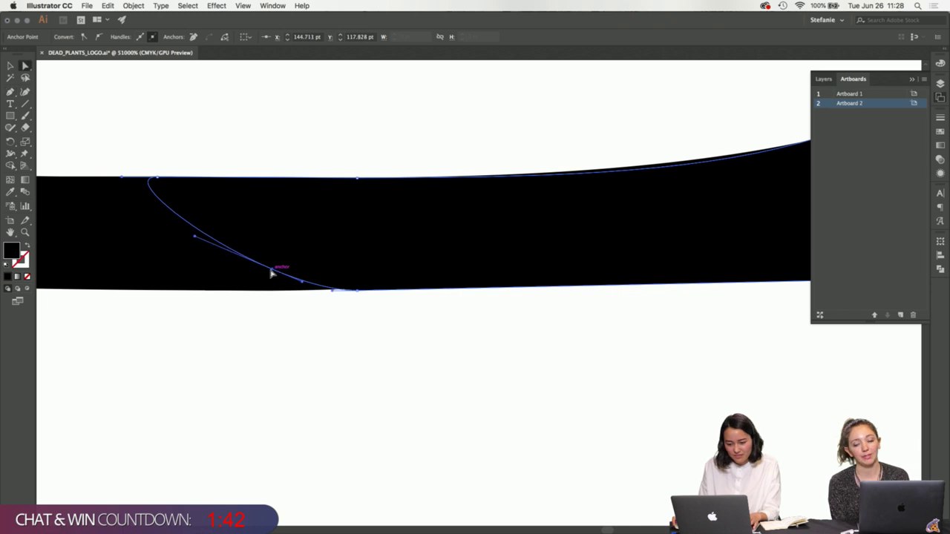
left_click_drag(276, 273, 257, 294)
left_click(397, 325)
- Slide a top-edge anchor of the joined serif right to smooth the curve
scroll(511, 365, "down", 3)
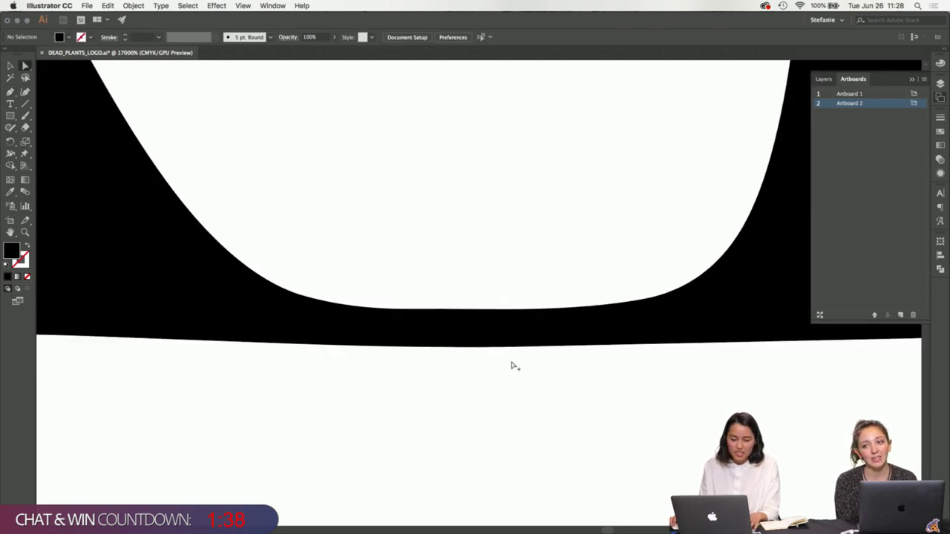
scroll(511, 365, "down", 2)
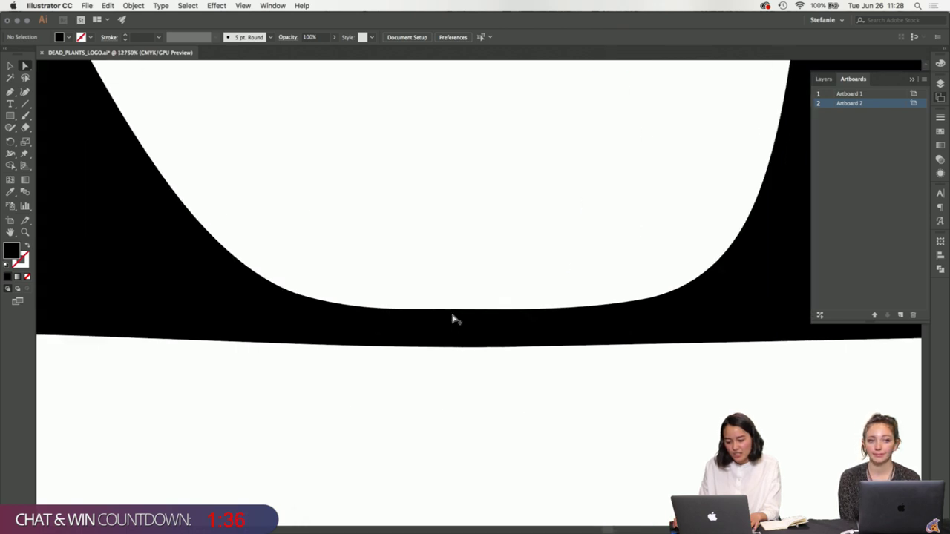
scroll(452, 319, "up", 3)
left_click(431, 320)
left_click(466, 308)
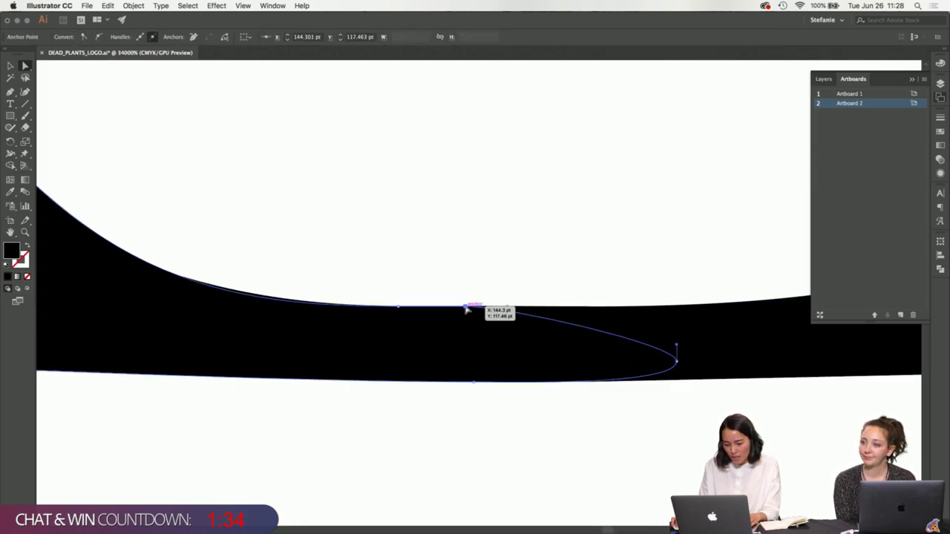
left_click_drag(466, 310, 520, 311)
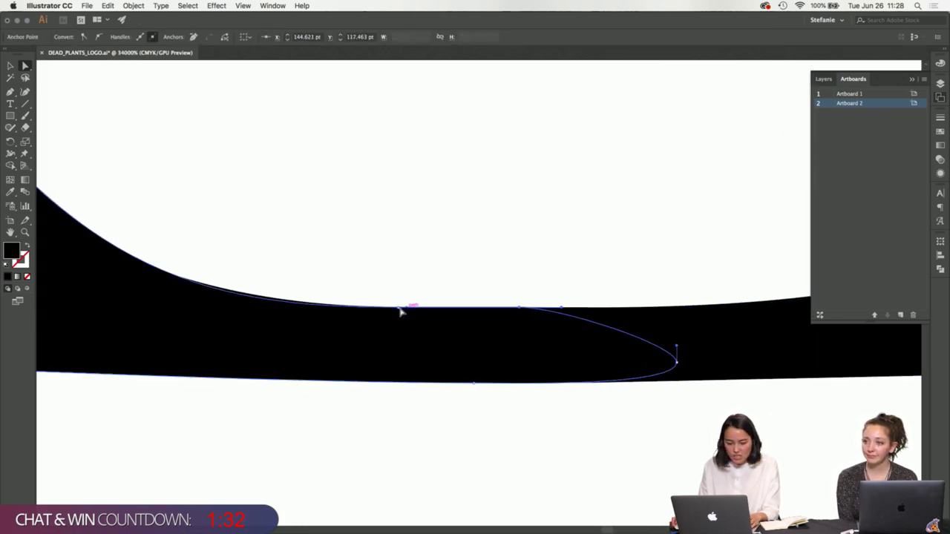
left_click(460, 294)
scroll(532, 399, "down", 2)
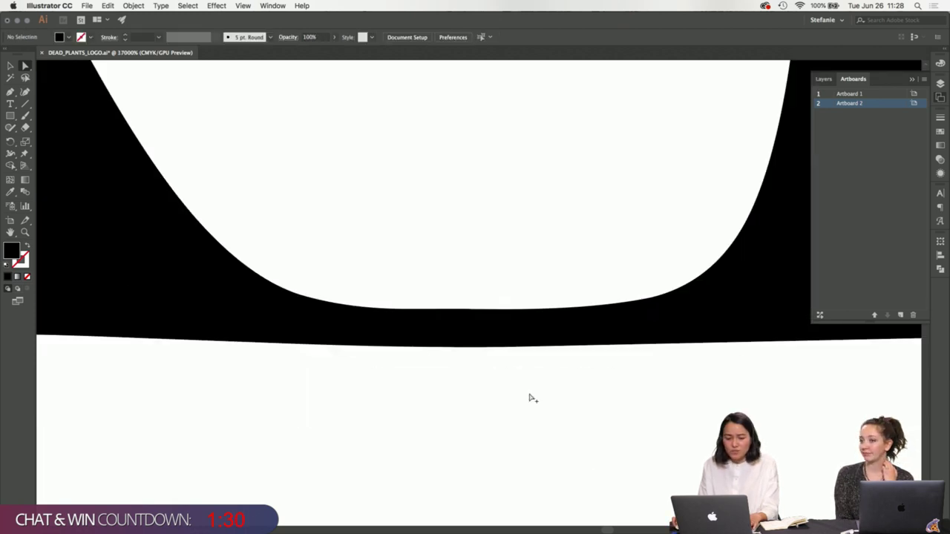
scroll(531, 399, "down", 5)
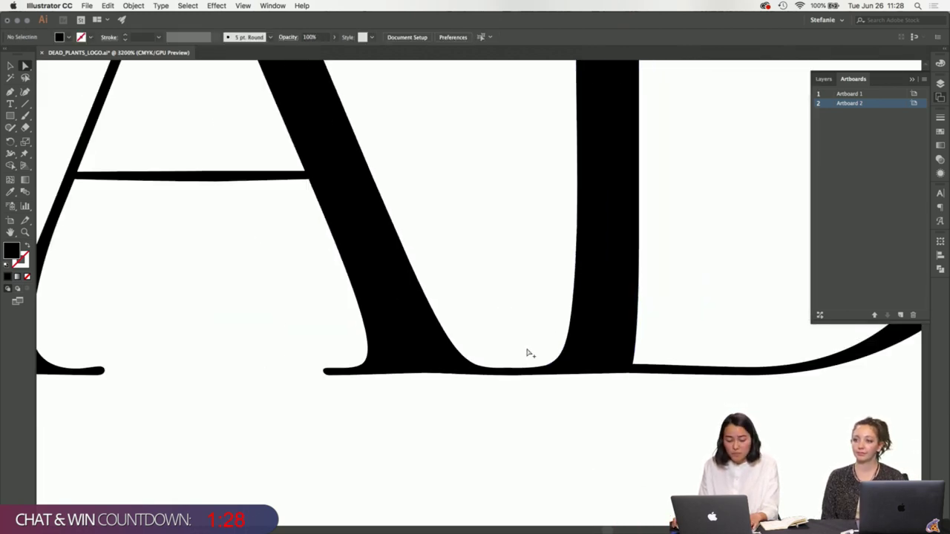
scroll(543, 437, "down", 1)
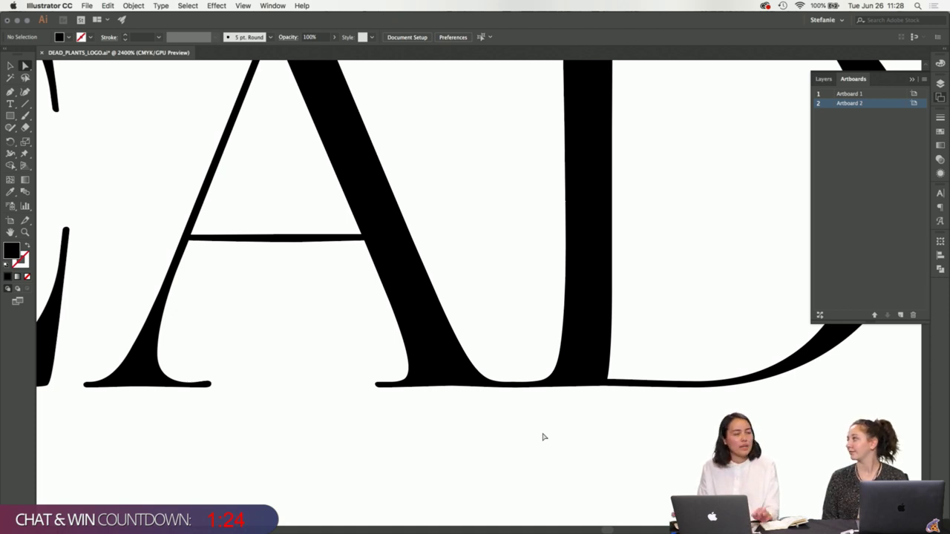
scroll(519, 414, "down", 3)
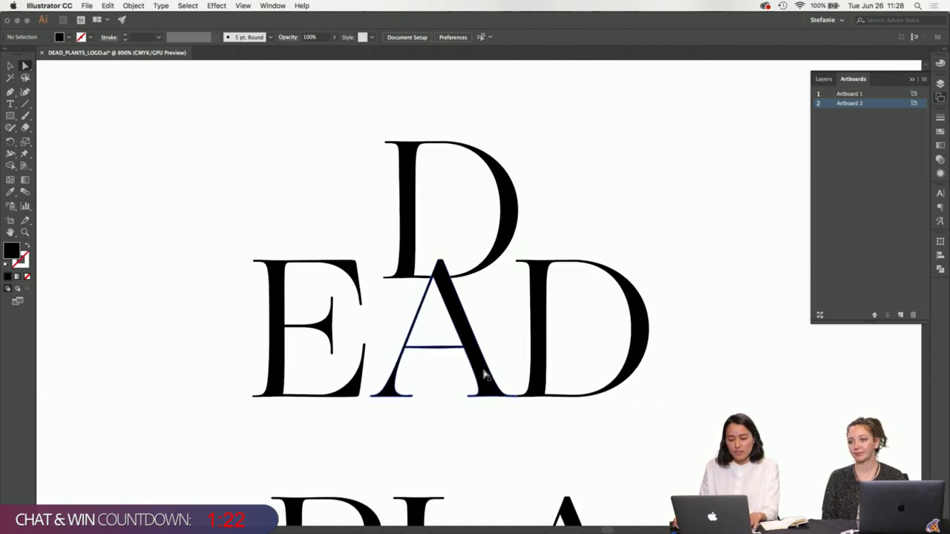
left_click(486, 377)
left_click(505, 432)
scroll(453, 380, "up", 1)
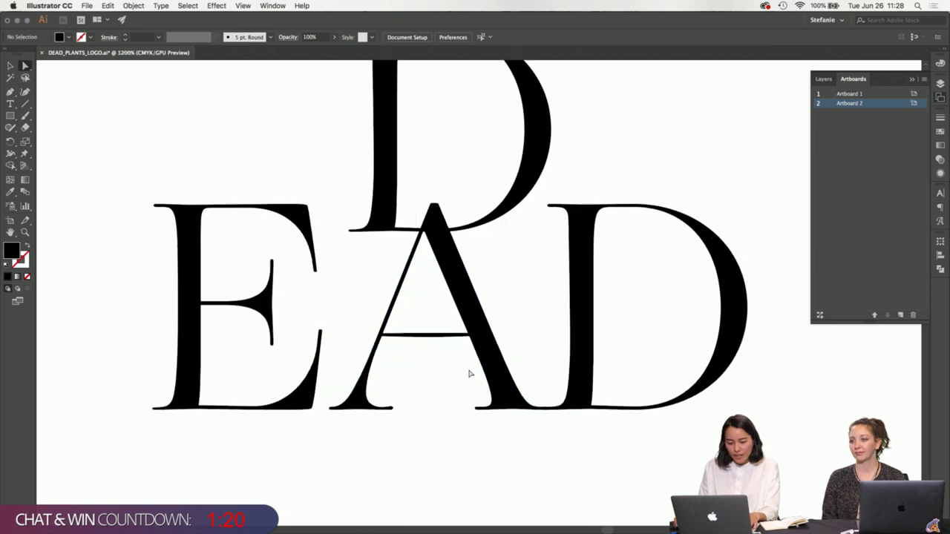
left_click(468, 373)
left_click(460, 381)
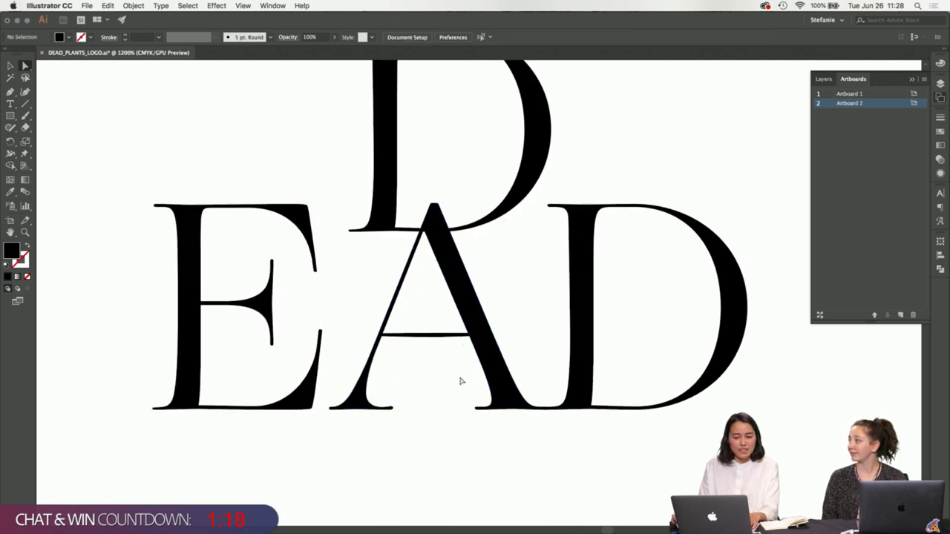
left_click(494, 371)
left_click(451, 389)
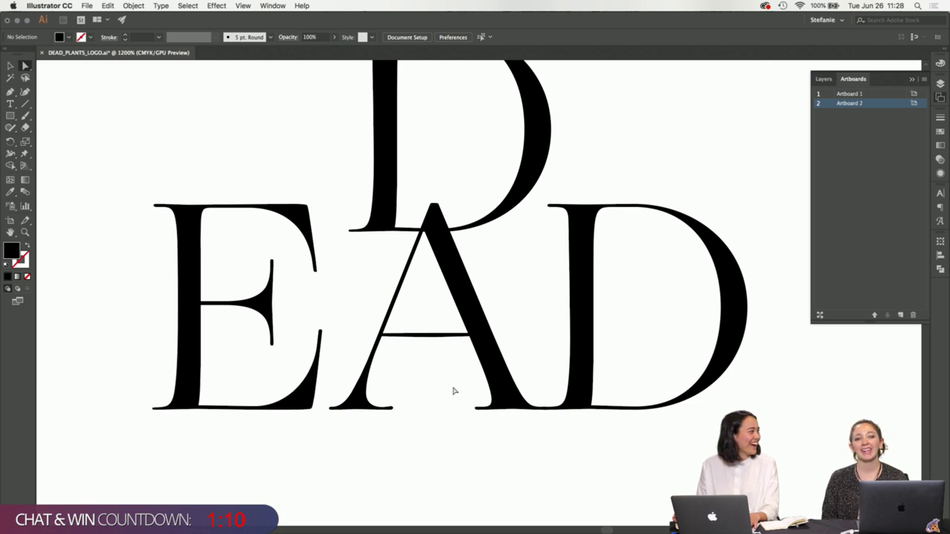
left_click(491, 398)
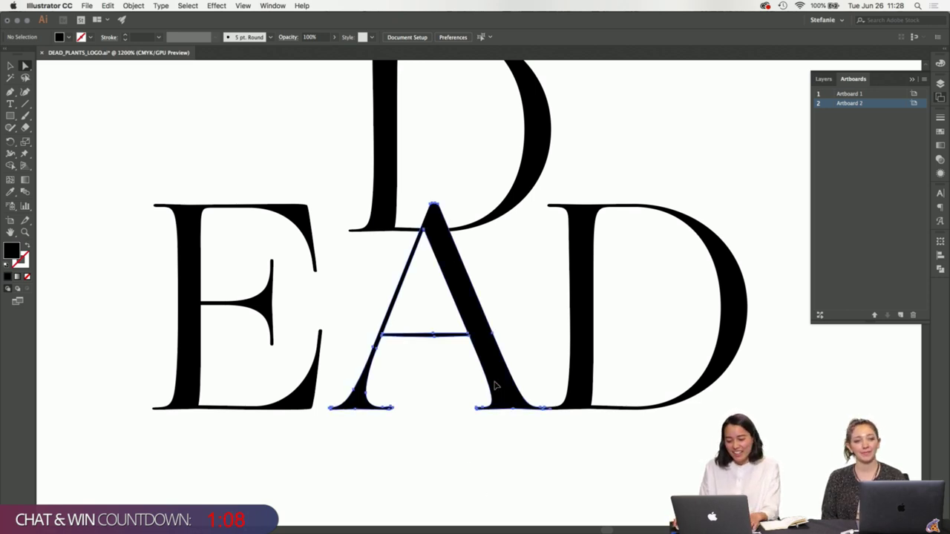
left_click(536, 312)
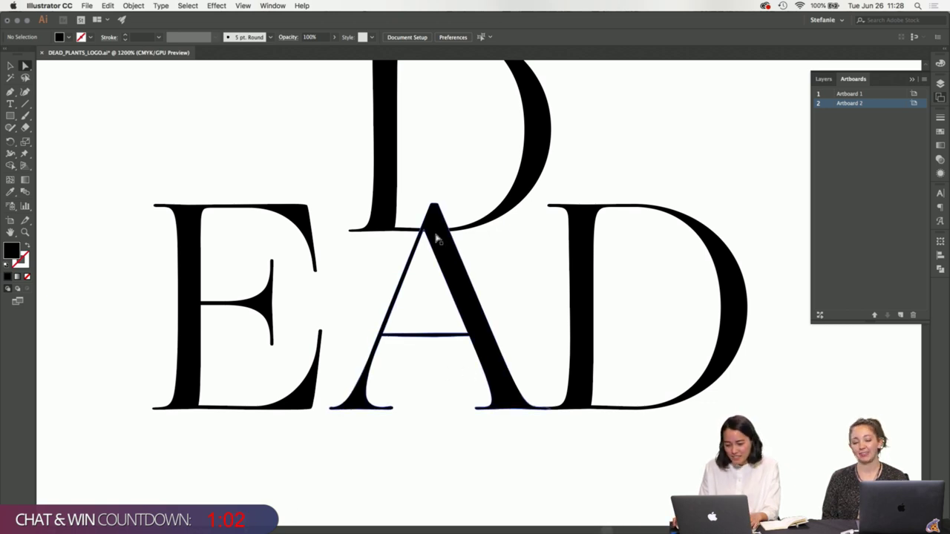
scroll(435, 238, "up", 3)
scroll(508, 258, "down", 2)
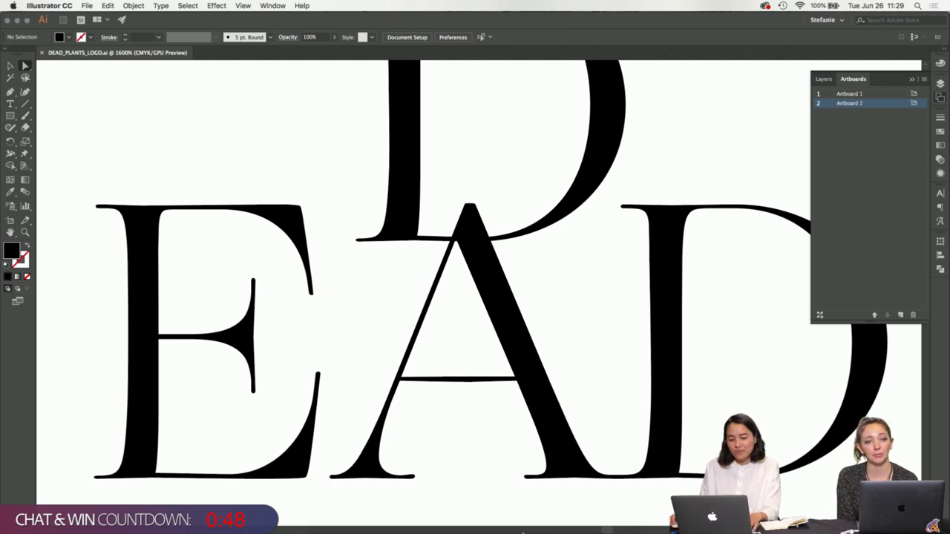
scroll(385, 348, "down", 2)
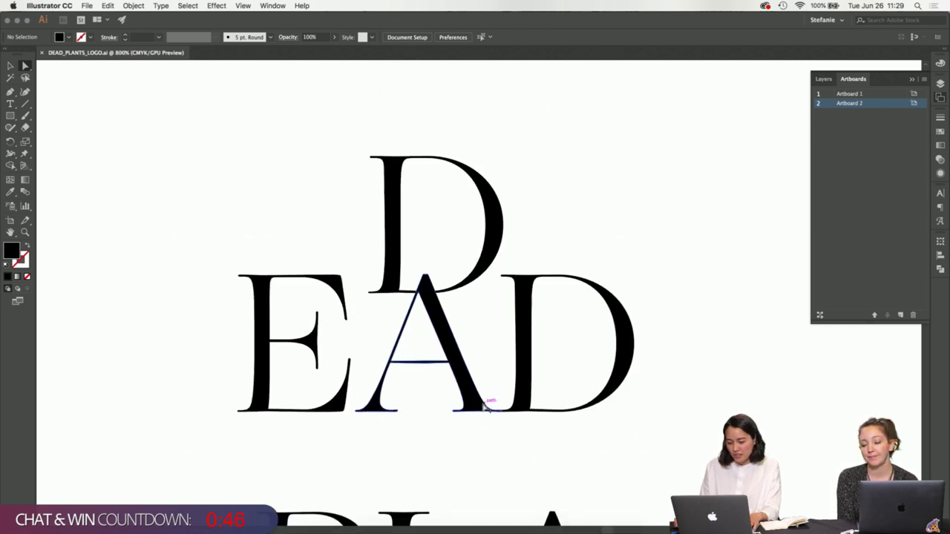
scroll(486, 404, "down", 1)
scroll(497, 420, "up", 3)
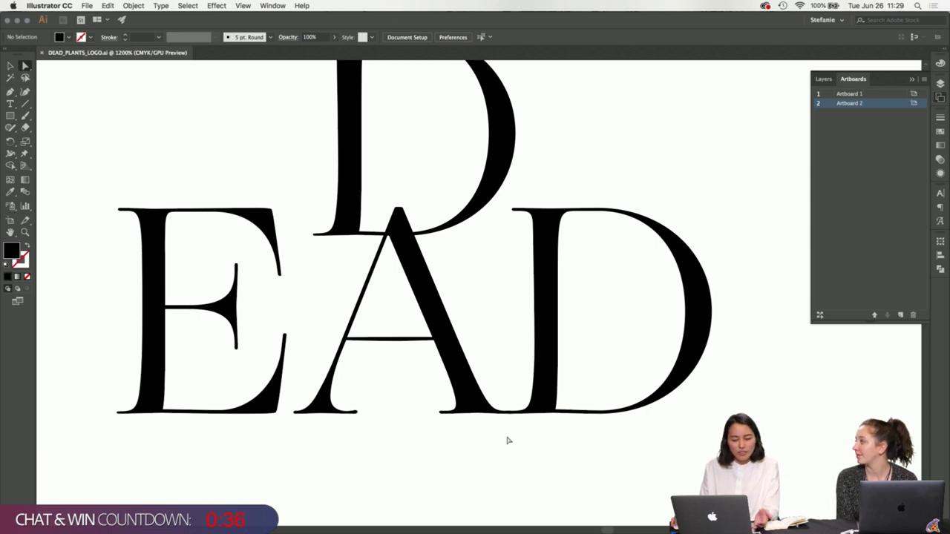
scroll(511, 416, "up", 3)
scroll(511, 418, "up", 4)
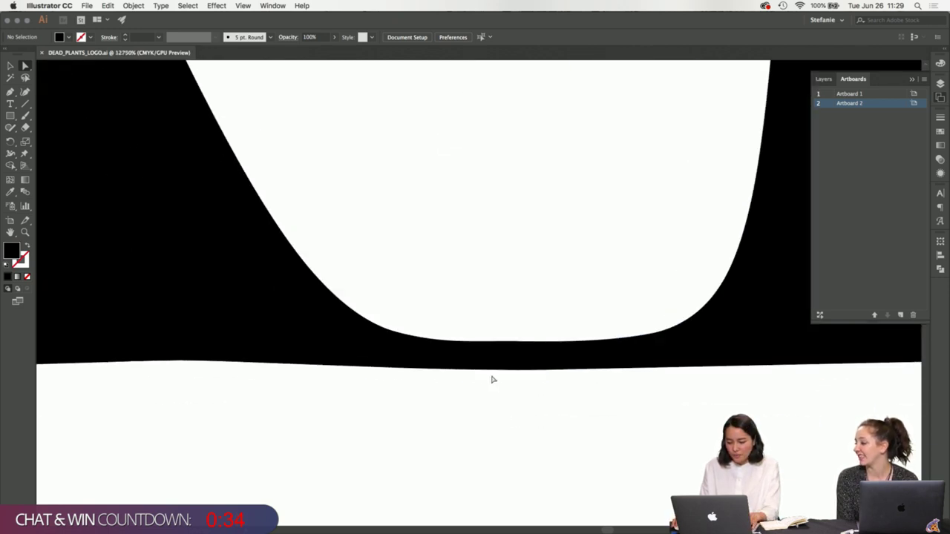
left_click(501, 371)
left_click(519, 404)
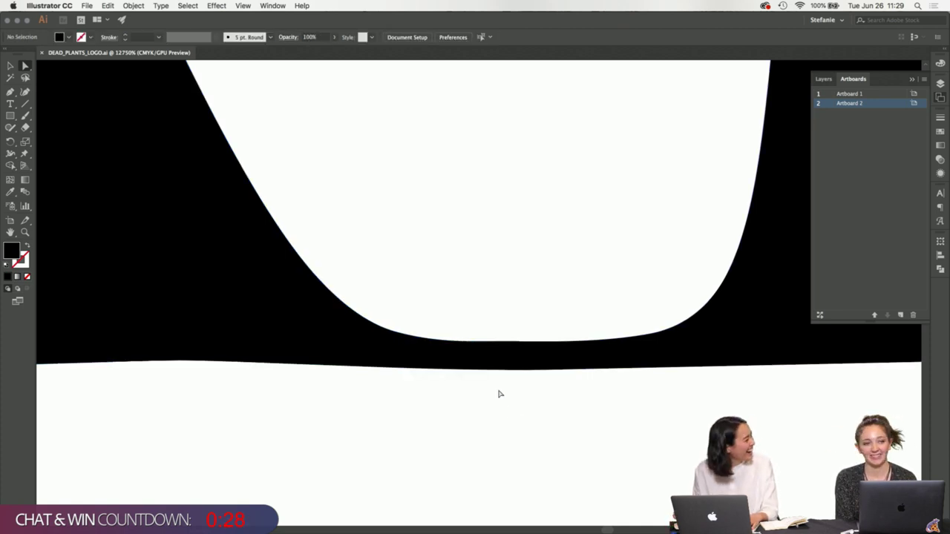
scroll(419, 362, "down", 5)
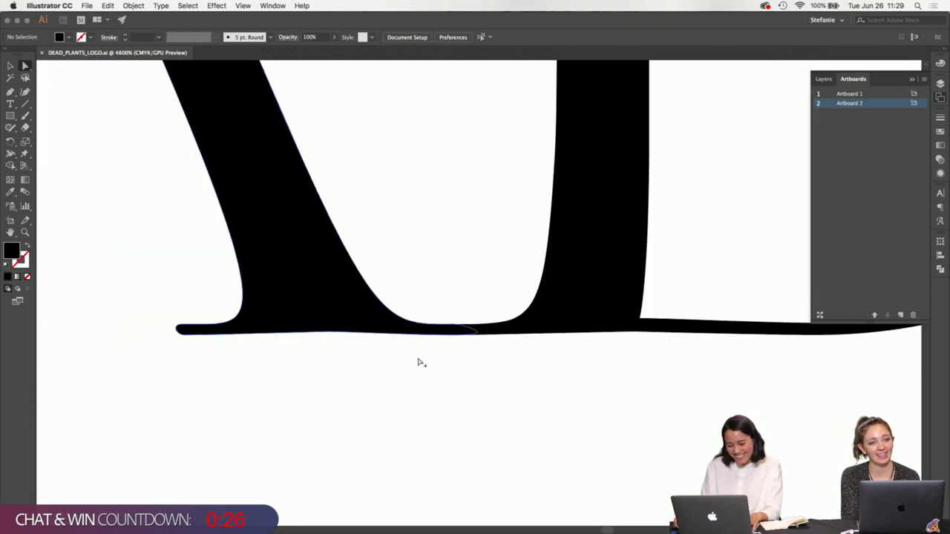
scroll(411, 334, "up", 5)
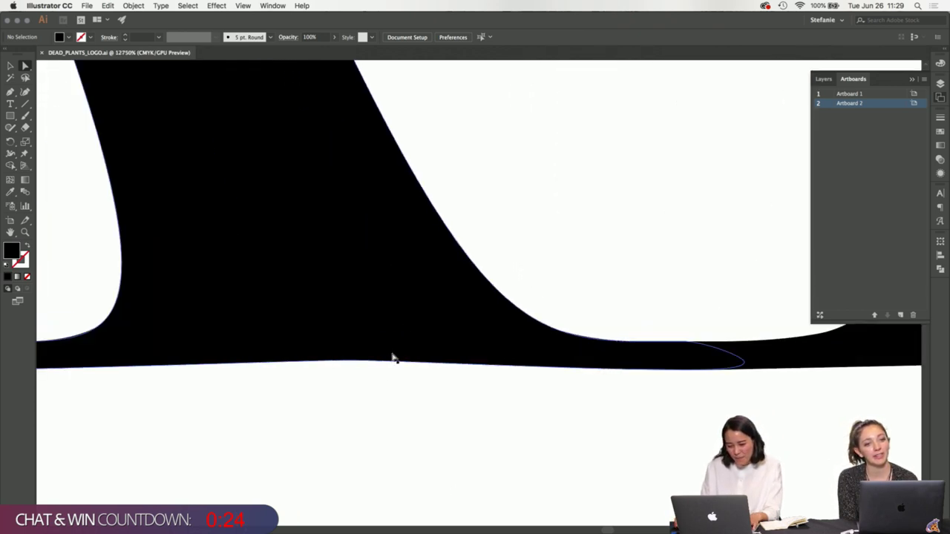
- Lower the A's bottom serif anchor 0.11 pt and adjust the A/D join anchor
left_click_drag(352, 365, 352, 371)
left_click(458, 373)
scroll(462, 372, "down", 7)
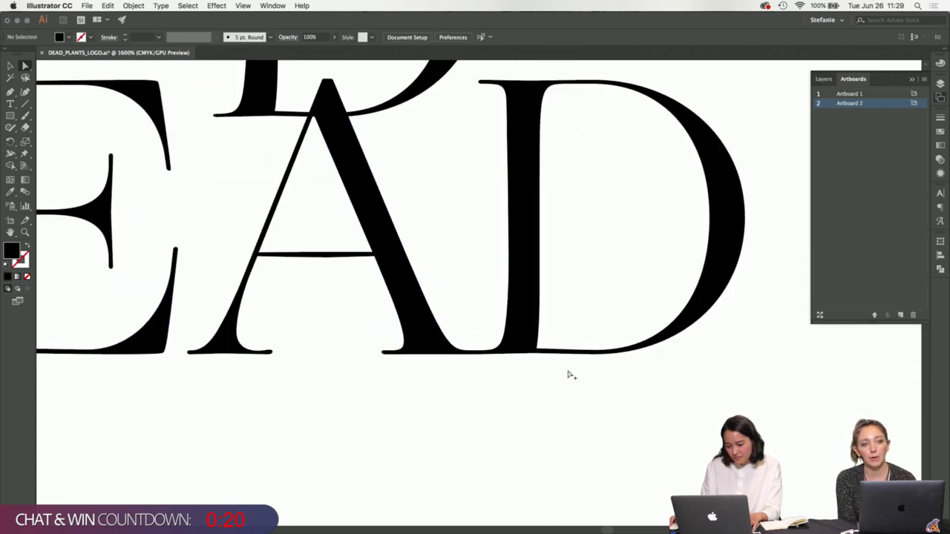
scroll(569, 375, "up", 2)
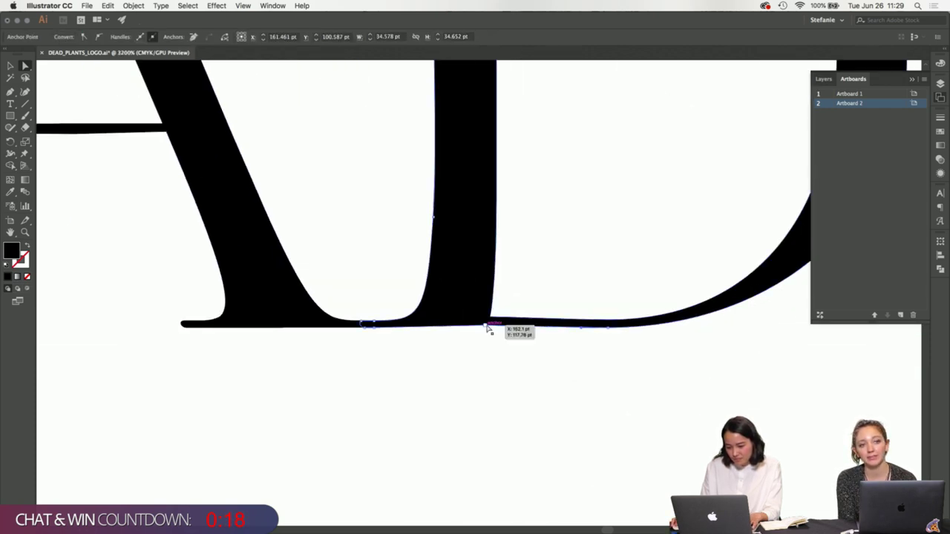
left_click_drag(486, 332, 486, 333)
left_click(518, 346)
- Marquee-select the anchor at the left end of the T's foot serif
scroll(518, 346, "down", 5)
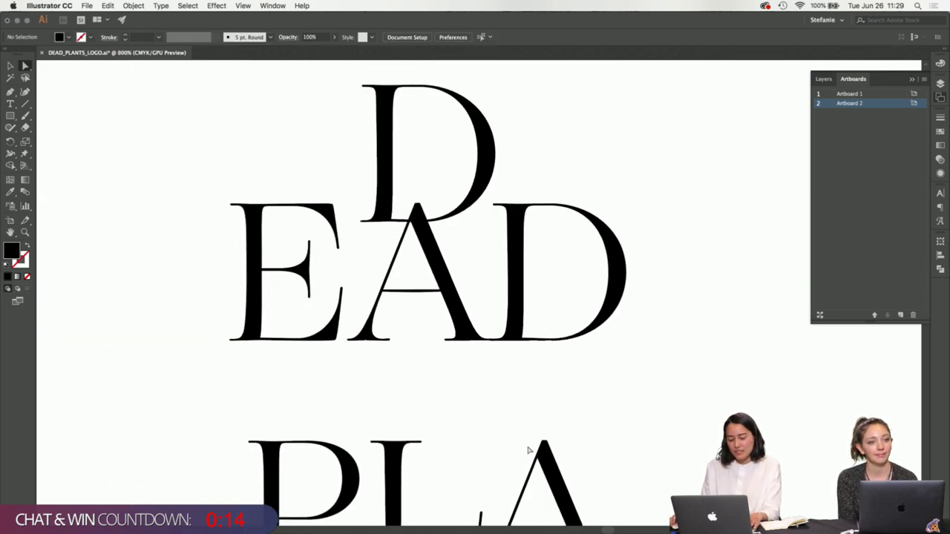
scroll(326, 364, "up", 2)
scroll(364, 330, "up", 5)
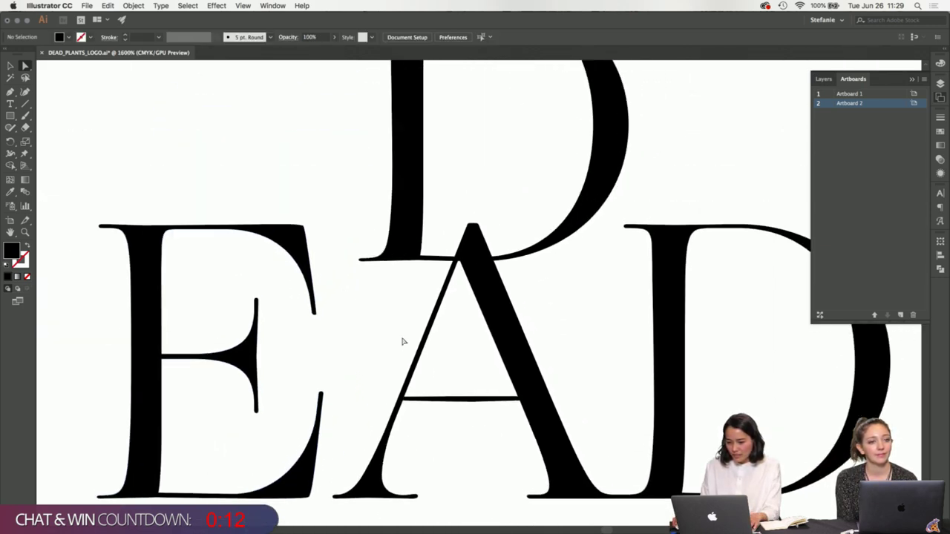
scroll(433, 353, "down", 2)
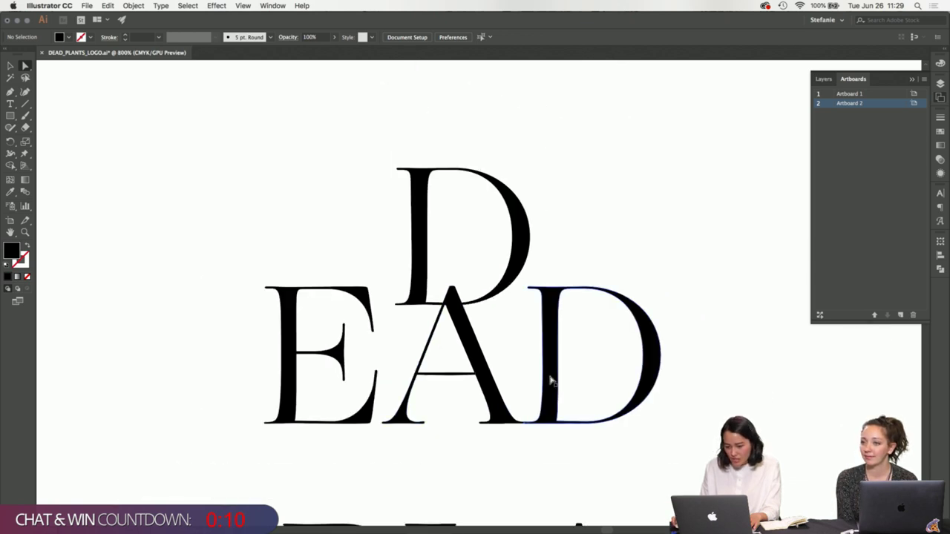
scroll(550, 380, "down", 10)
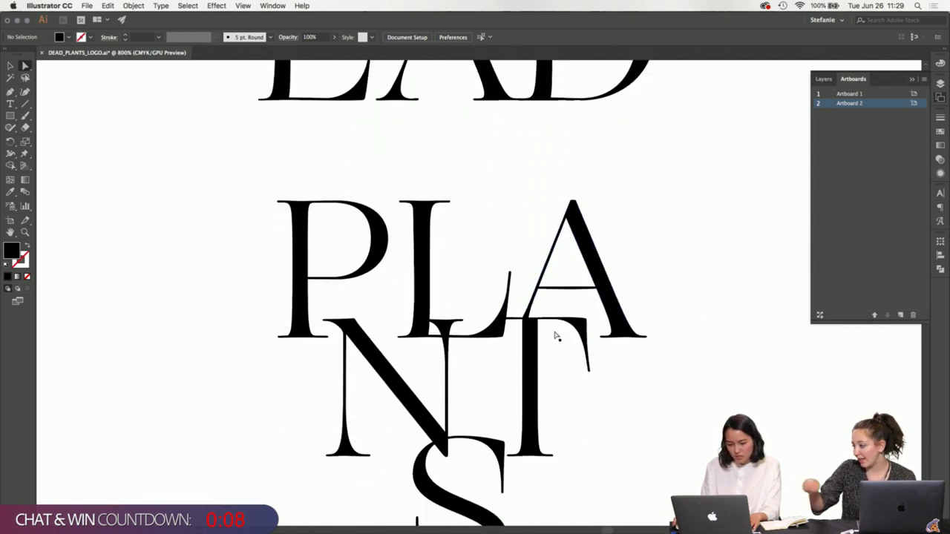
scroll(594, 375, "up", 6)
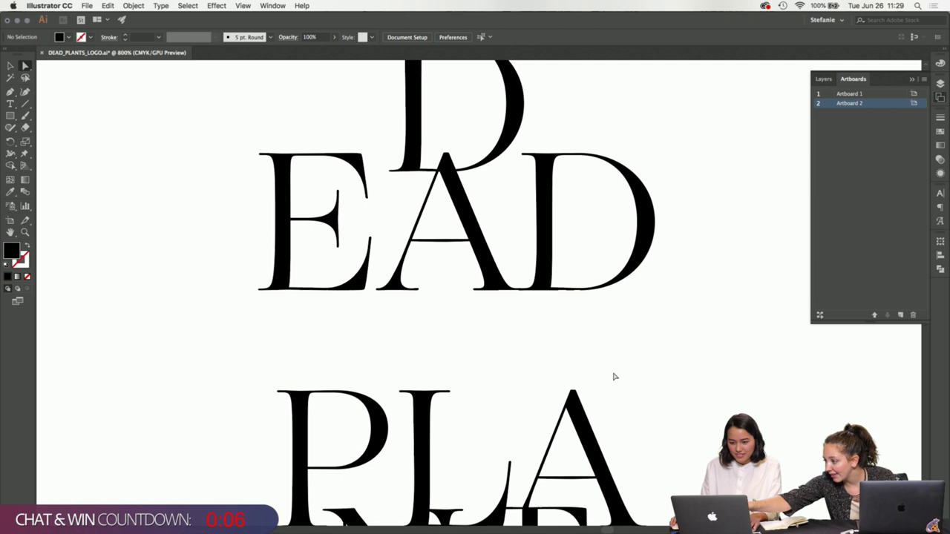
scroll(523, 332, "down", 1)
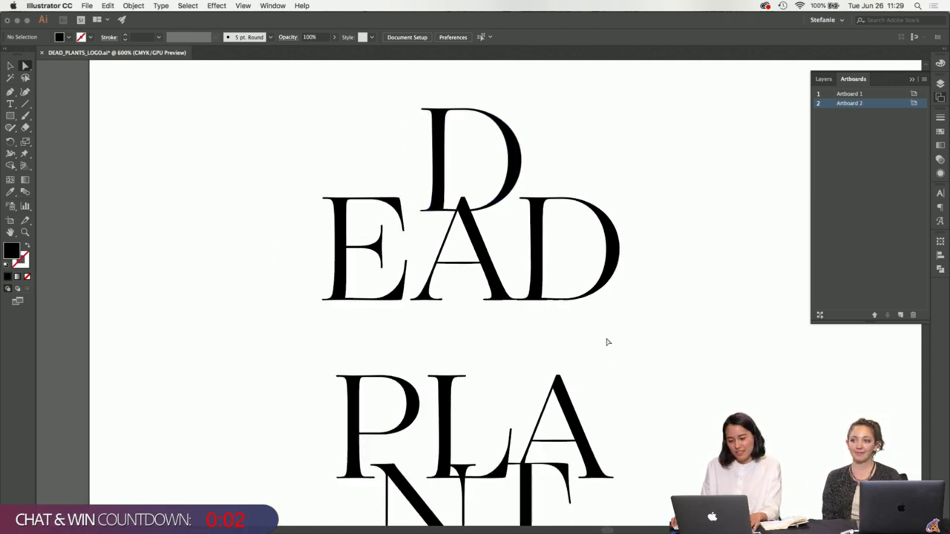
scroll(553, 313, "down", 1)
scroll(553, 312, "down", 6)
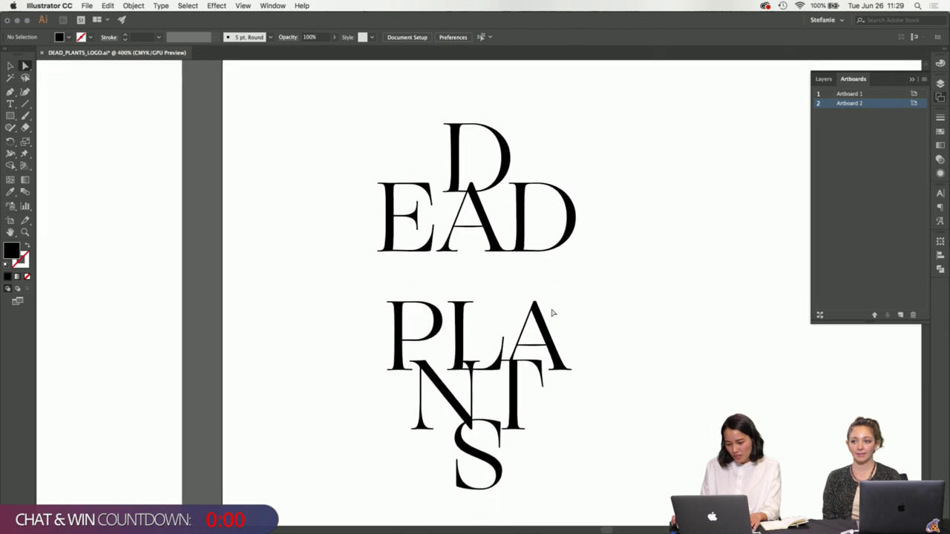
scroll(532, 271, "up", 3)
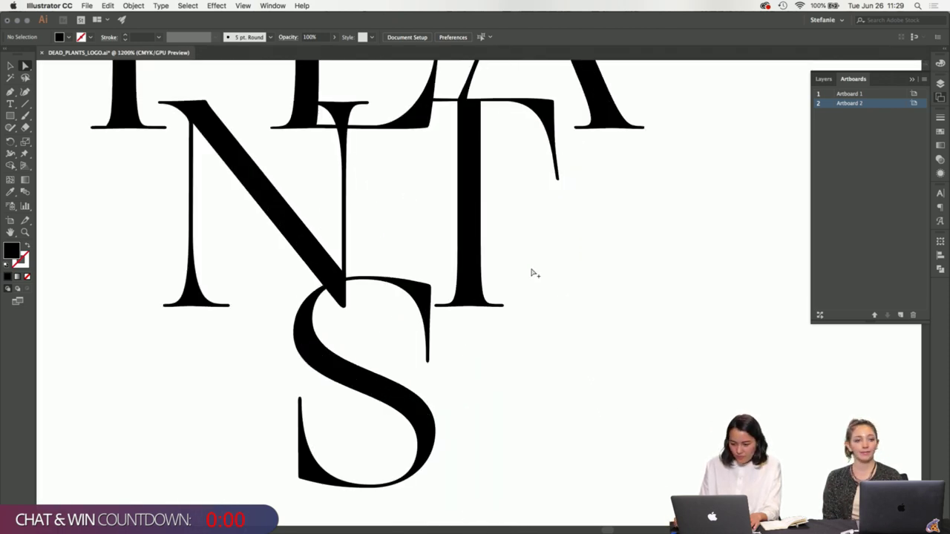
scroll(525, 334, "up", 3)
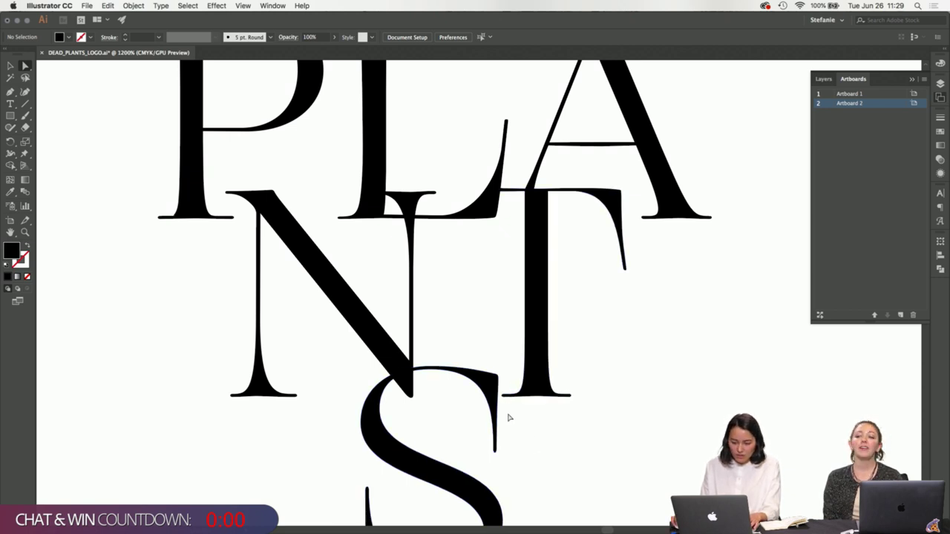
scroll(509, 418, "up", 6)
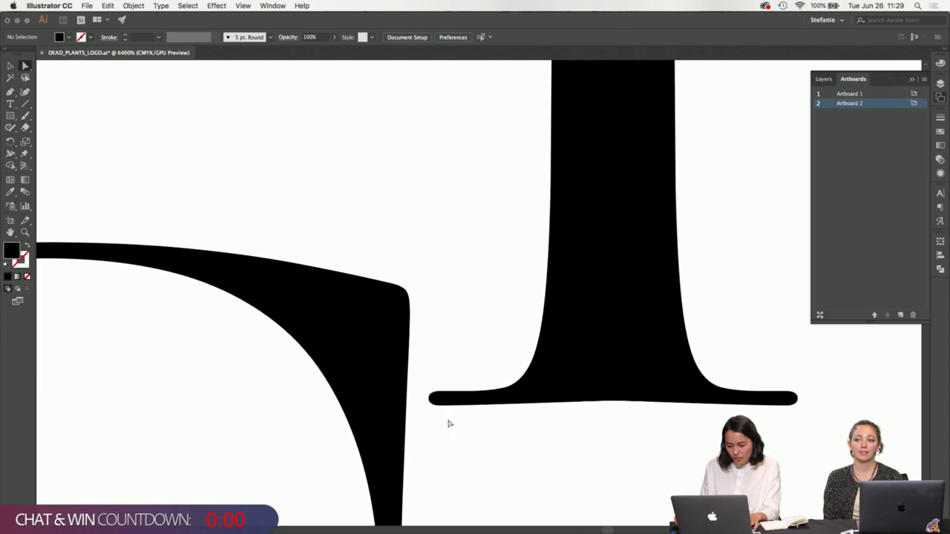
left_click_drag(428, 394, 428, 394)
scroll(458, 404, "up", 2)
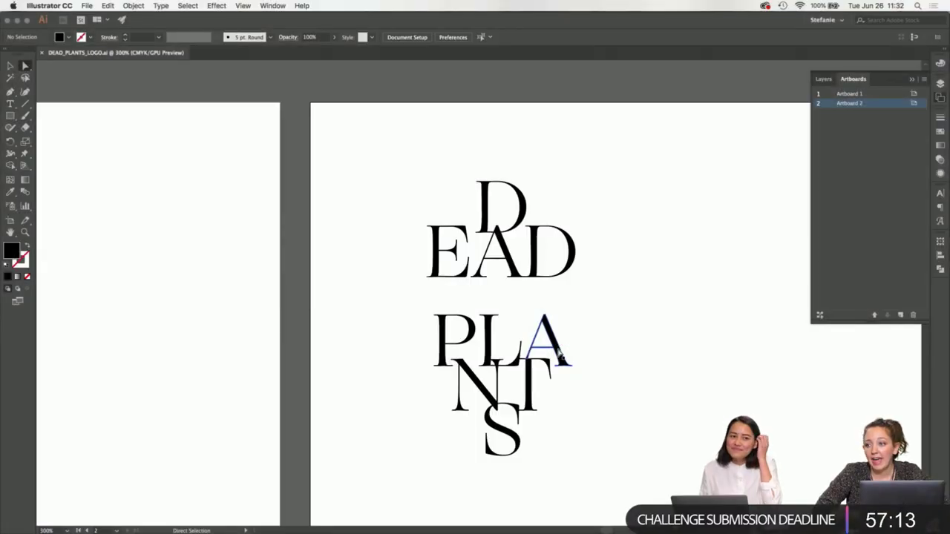
- Scroll the view right across the finished stacked DEAD PLANTS logo
scroll(562, 356, "right", 2)
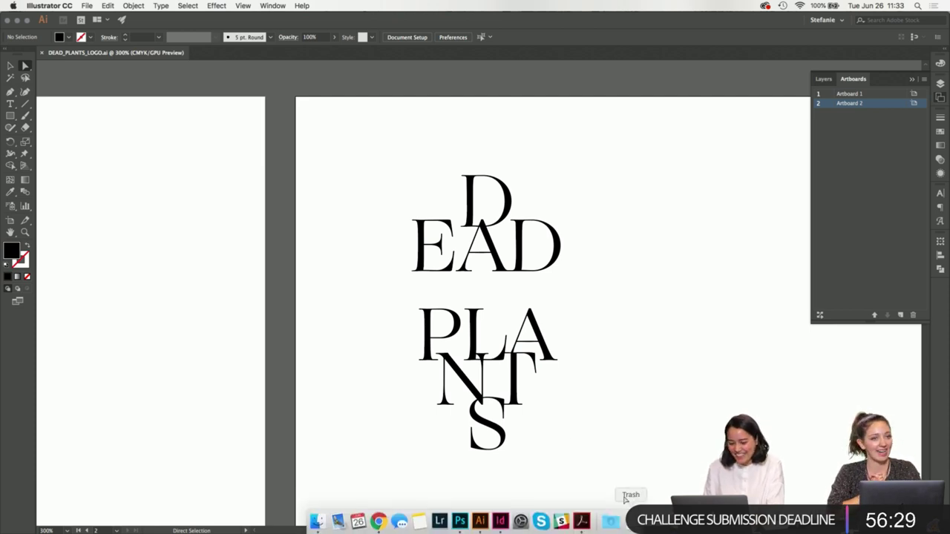
- Pan across the logo variants on Artboard 1
scroll(589, 441, "down", 2)
left_click_drag(492, 441, 566, 213)
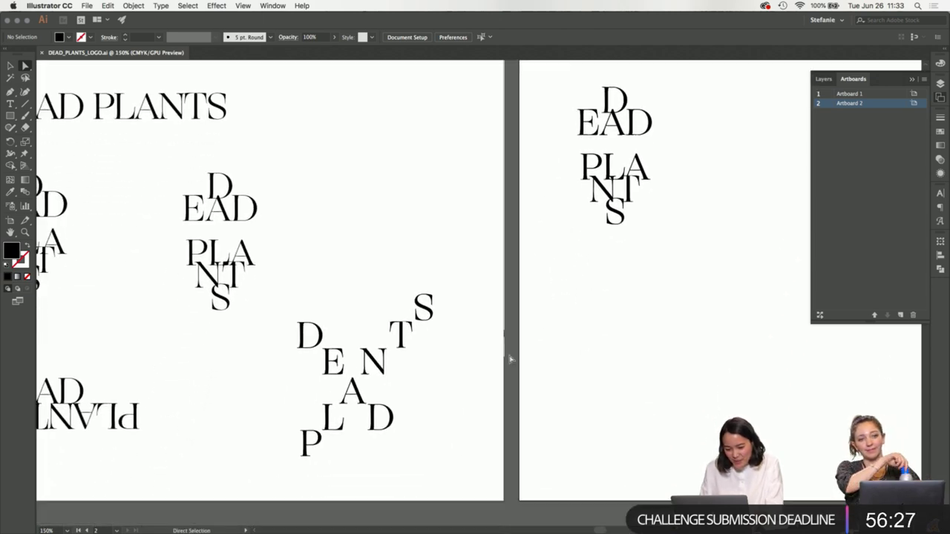
left_click_drag(400, 338, 458, 341)
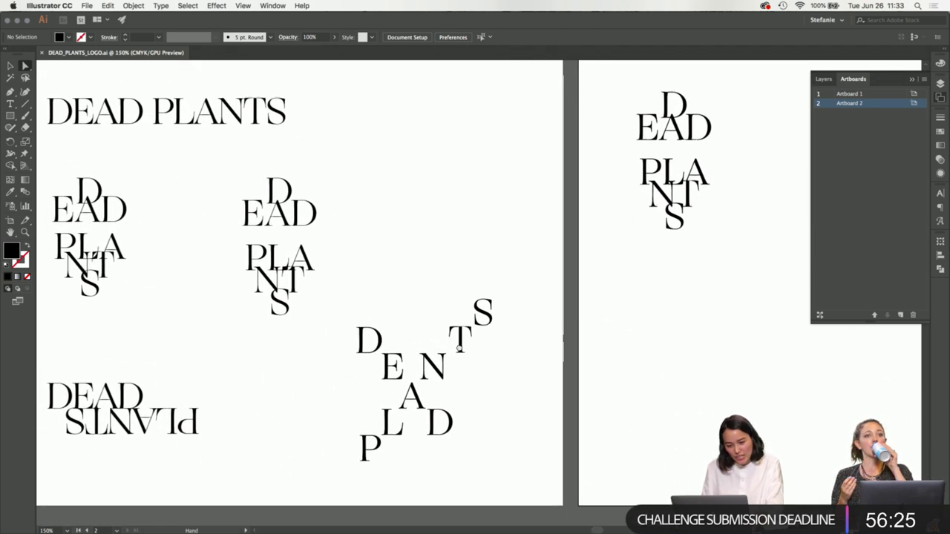
left_click_drag(632, 288, 667, 282)
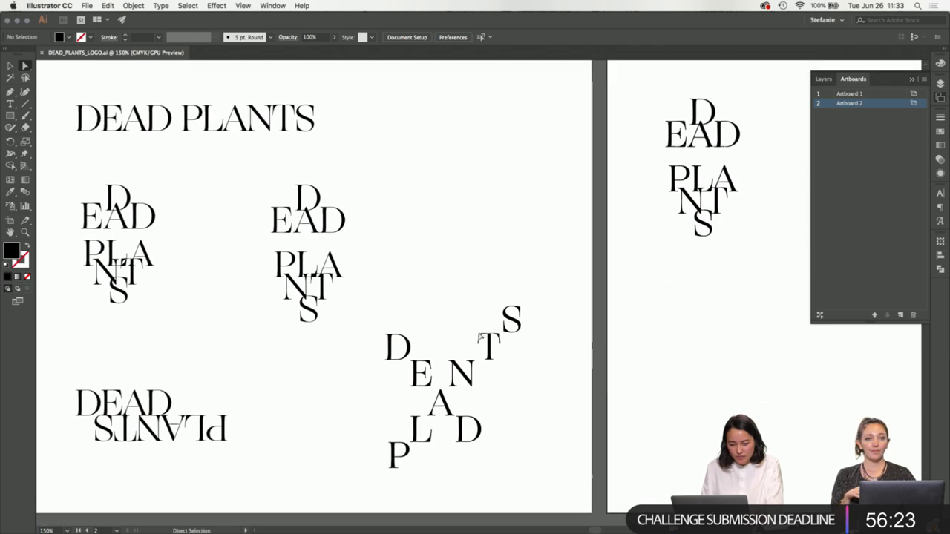
scroll(359, 316, "down", 5)
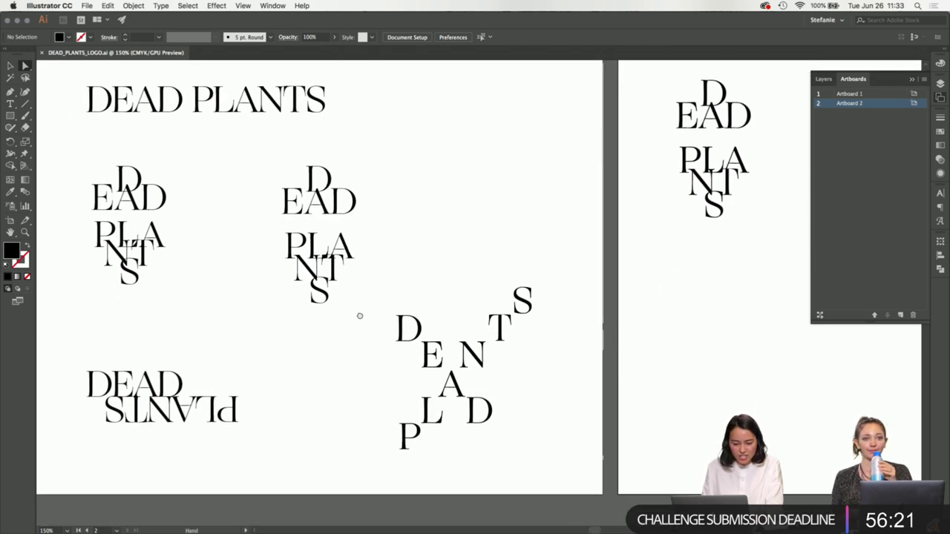
scroll(292, 384, "up", 5)
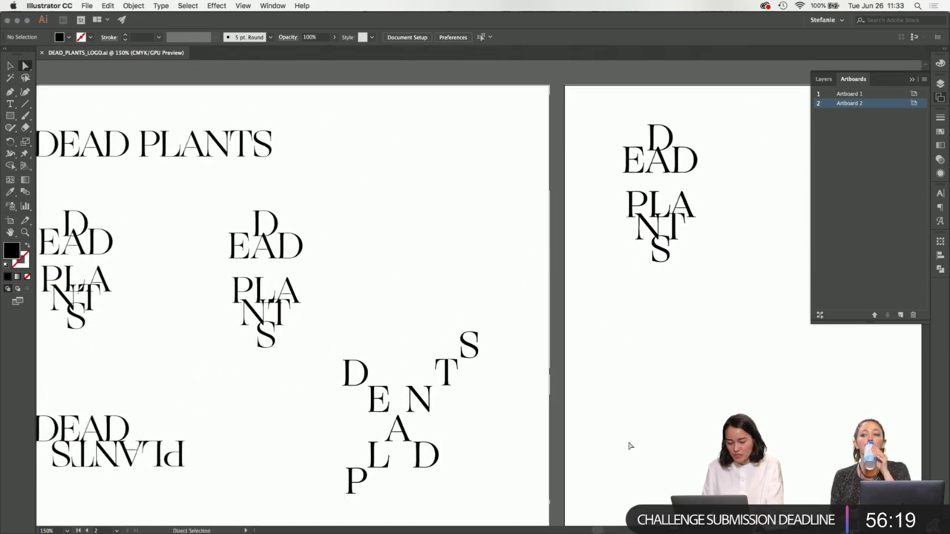
- Marquee the scattered letter cluster and Alt-drag a copy onto Artboard 2
left_click_drag(282, 413, 282, 388)
scroll(322, 416, "left", 5)
scroll(322, 415, "up", 2)
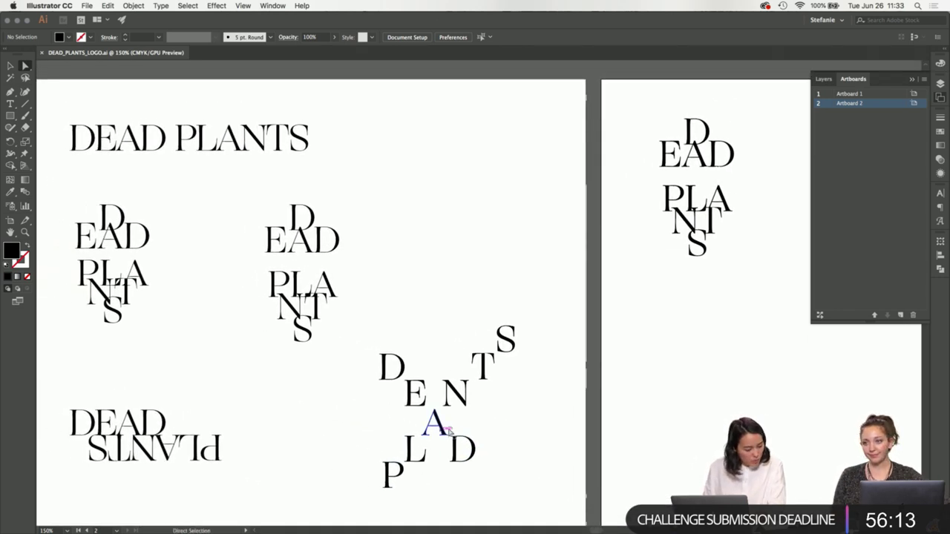
left_click_drag(469, 428, 363, 403)
key("v")
left_click_drag(429, 474, 282, 306)
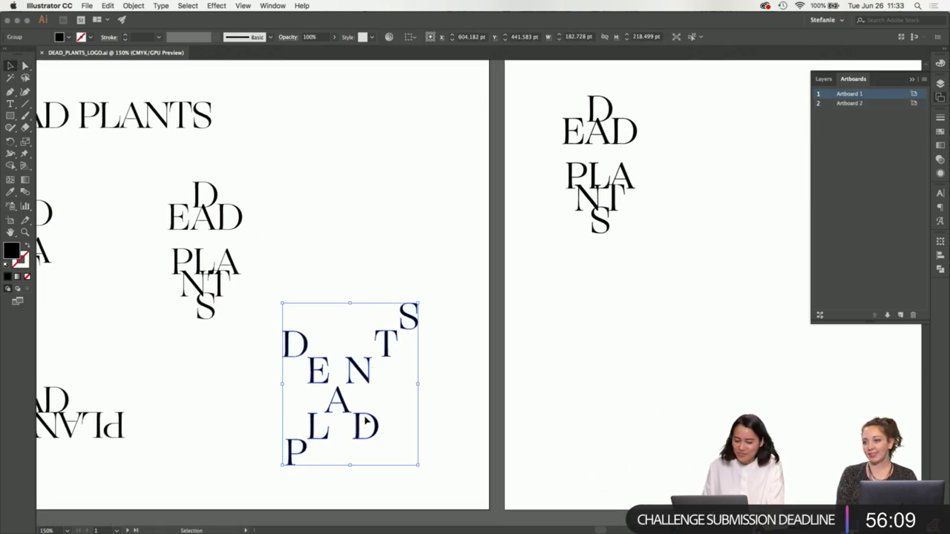
left_click_drag(352, 408, 622, 382)
- Shift the copied cluster up-left and move the A to overlap the E
left_click(767, 408)
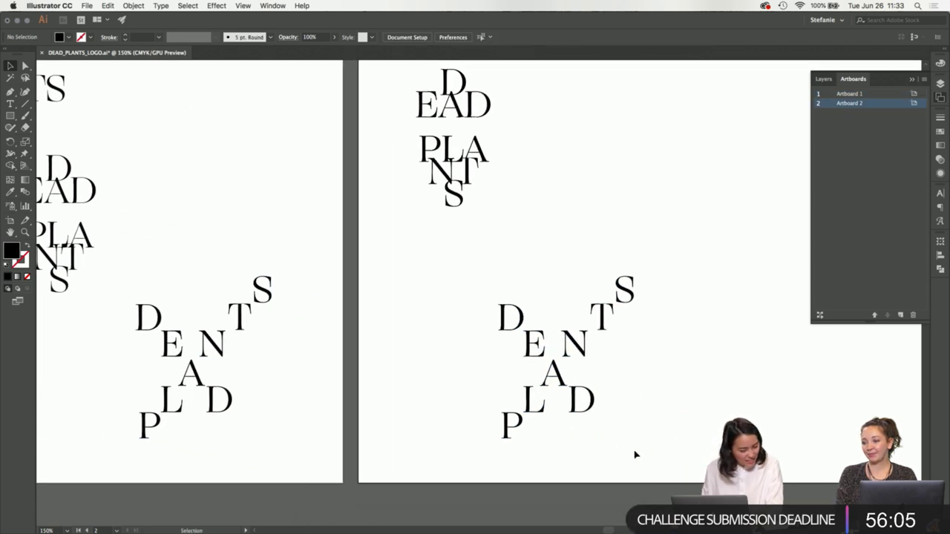
scroll(634, 453, "up", 2)
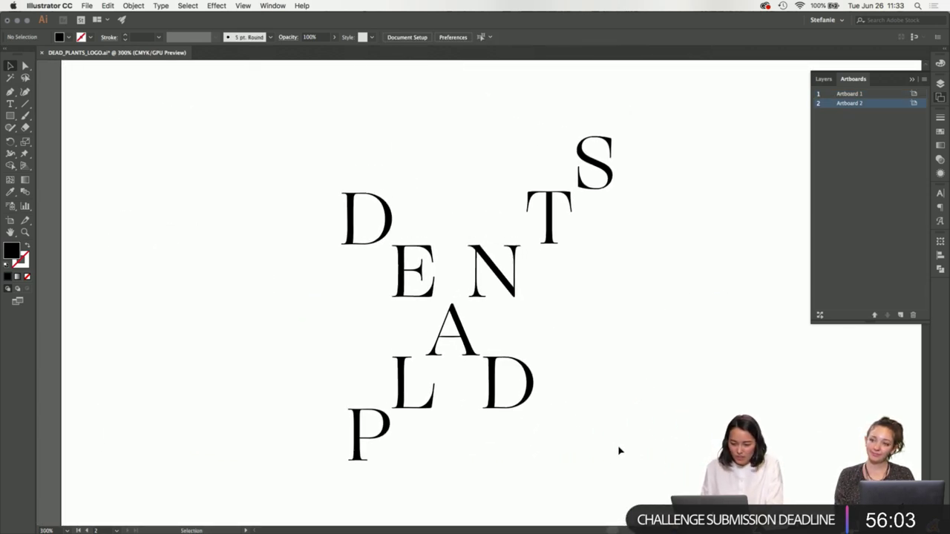
left_click_drag(392, 259, 343, 230)
left_click(357, 236)
left_click_drag(426, 318, 378, 269)
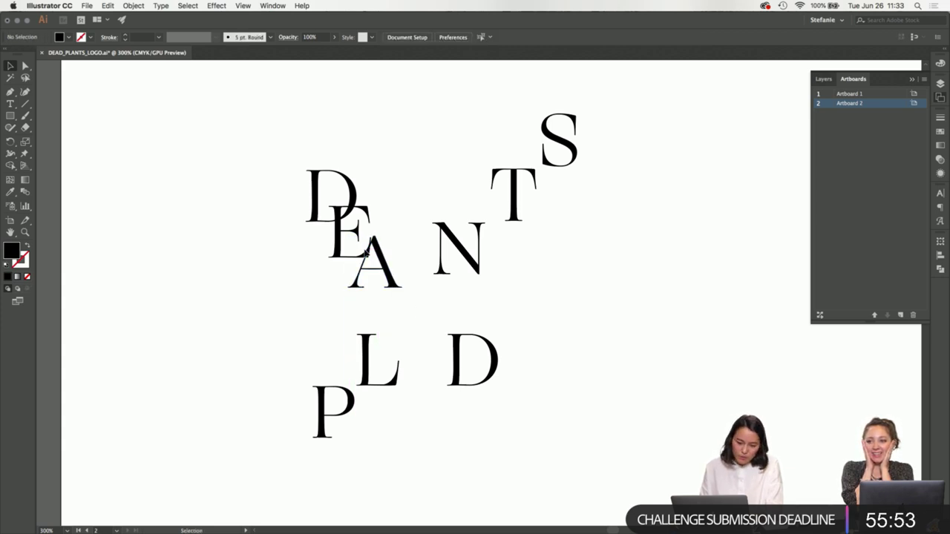
- Tuck the D below the A, then the L and P up beside it
scroll(398, 320, "up", 1)
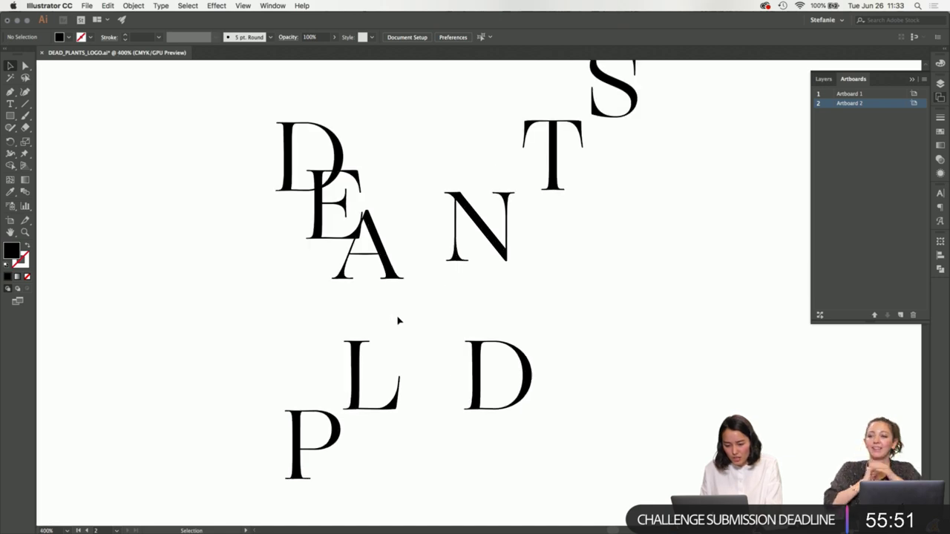
left_click_drag(409, 327, 456, 334)
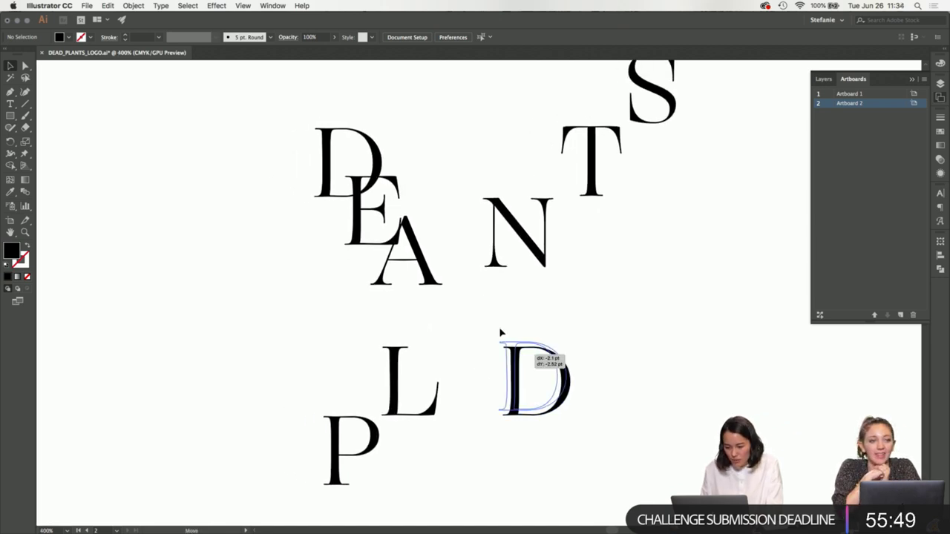
left_click_drag(522, 366, 405, 262)
scroll(427, 297, "up", 10)
scroll(520, 223, "down", 10)
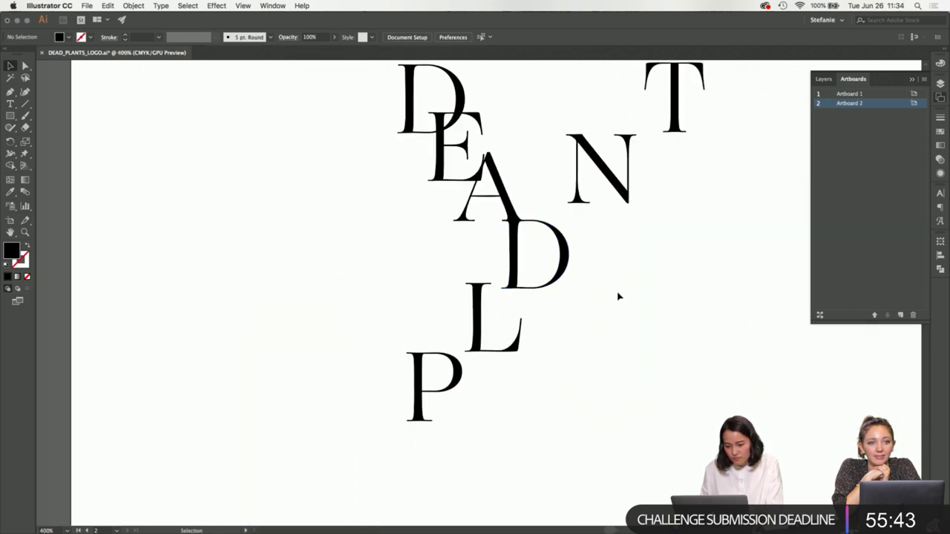
left_click_drag(531, 294, 498, 335)
left_click_drag(448, 408, 400, 349)
left_click_drag(378, 432, 360, 351)
- Move the N against the E, the T beside the N, and the S beside the T
scroll(560, 341, "up", 3)
scroll(559, 341, "right", 2)
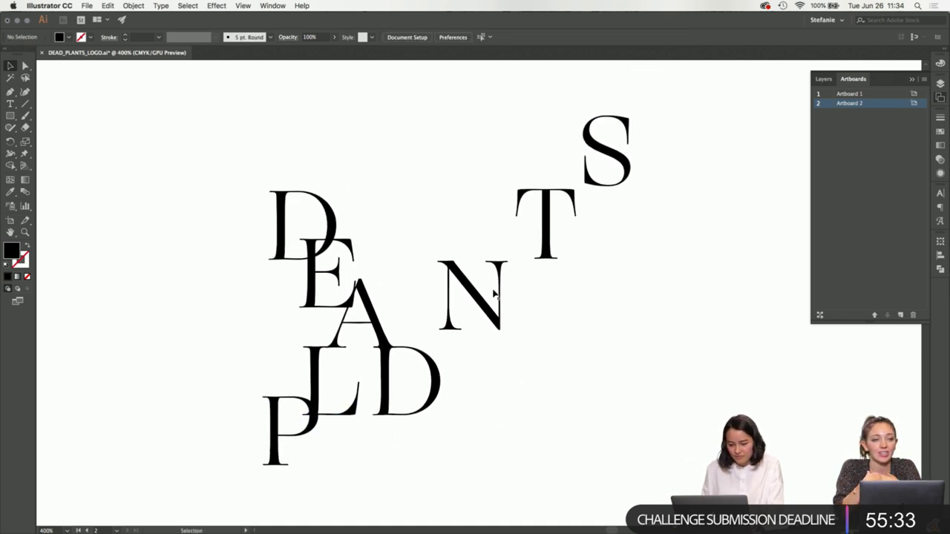
left_click_drag(494, 294, 410, 276)
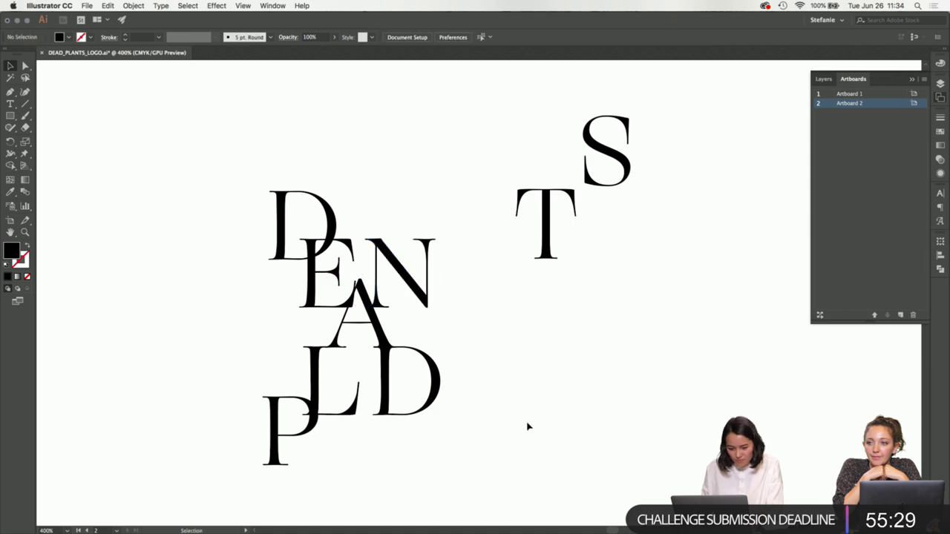
left_click_drag(541, 262, 450, 253)
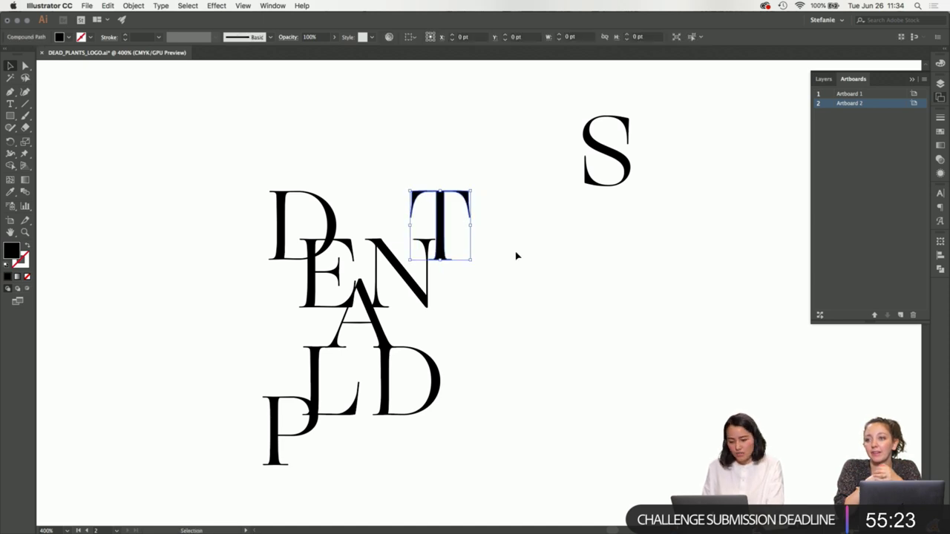
left_click(515, 254)
scroll(535, 278, "down", 1)
scroll(535, 278, "down", 1)
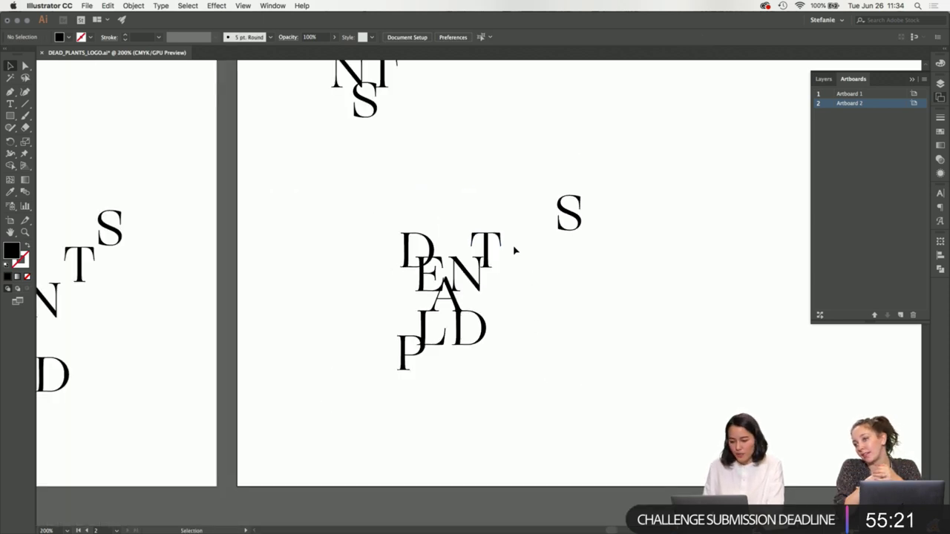
scroll(515, 251, "up", 1)
left_click_drag(637, 185, 520, 219)
left_click(610, 393)
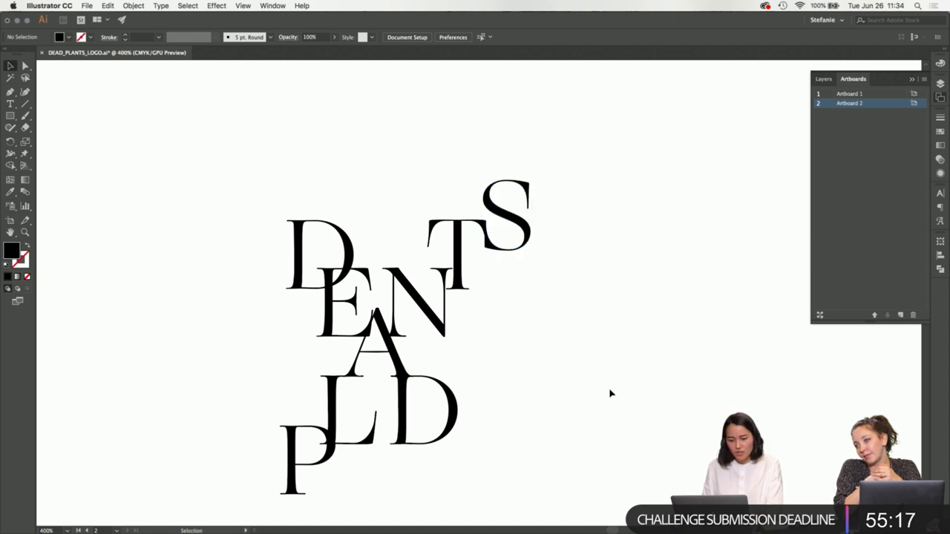
- Nudge the P slightly left beneath the L
scroll(556, 318, "down", 1)
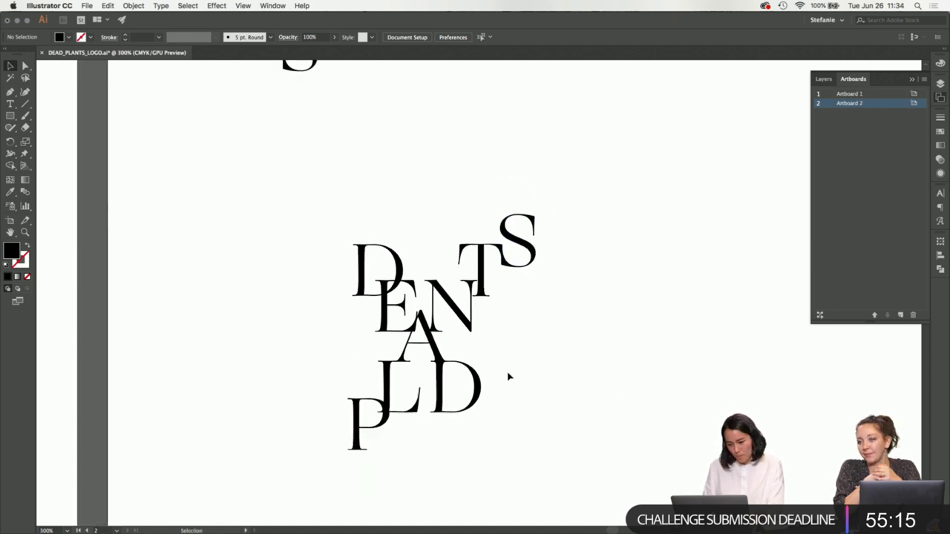
scroll(392, 399, "up", 3)
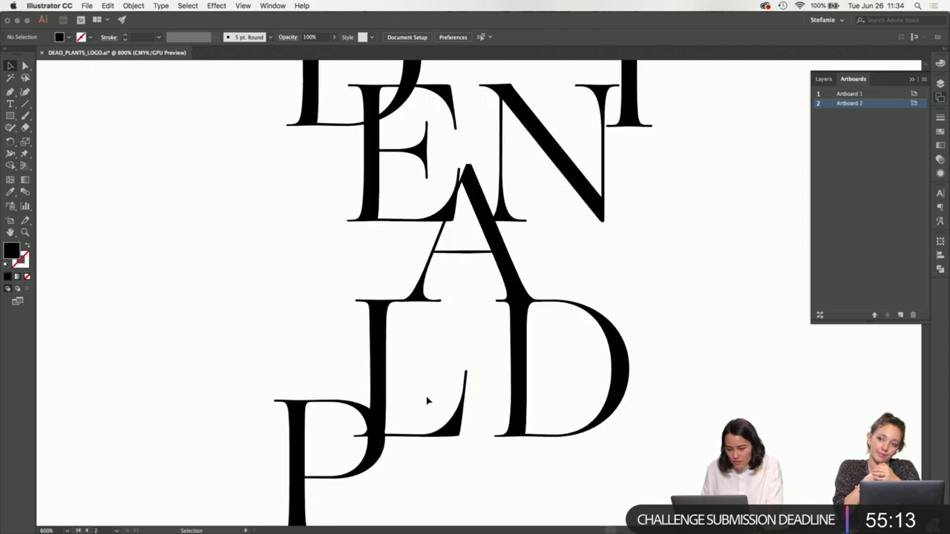
scroll(427, 401, "down", 4)
left_click_drag(547, 414, 507, 327)
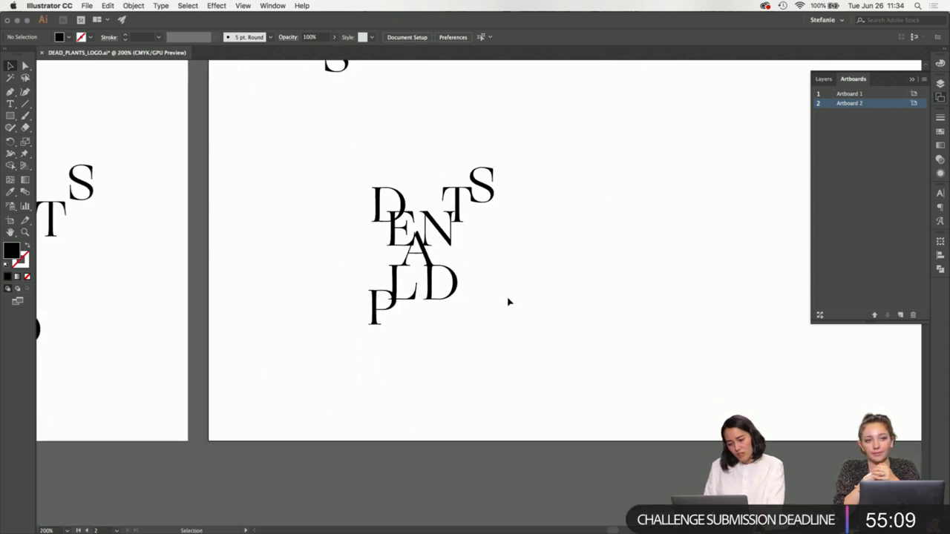
scroll(424, 306, "up", 3)
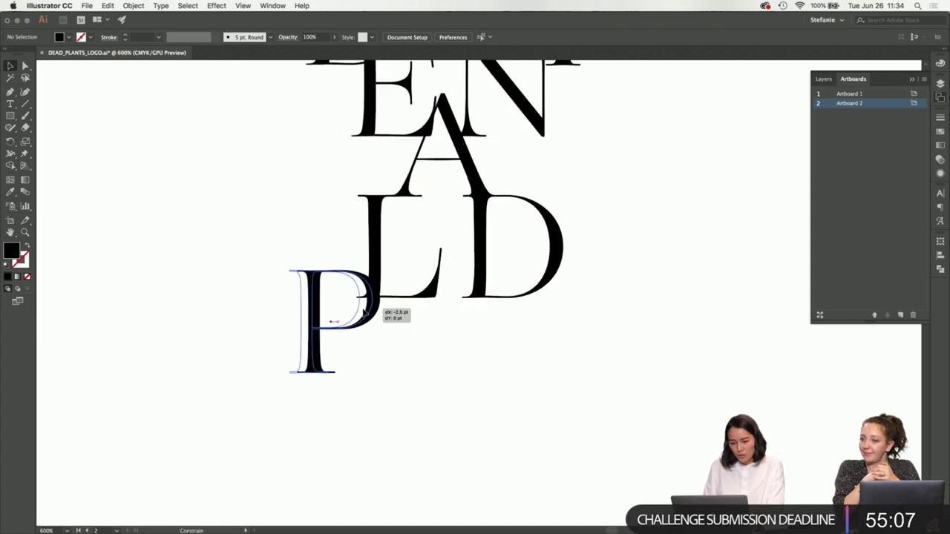
left_click(362, 312)
left_click_drag(361, 311, 357, 312)
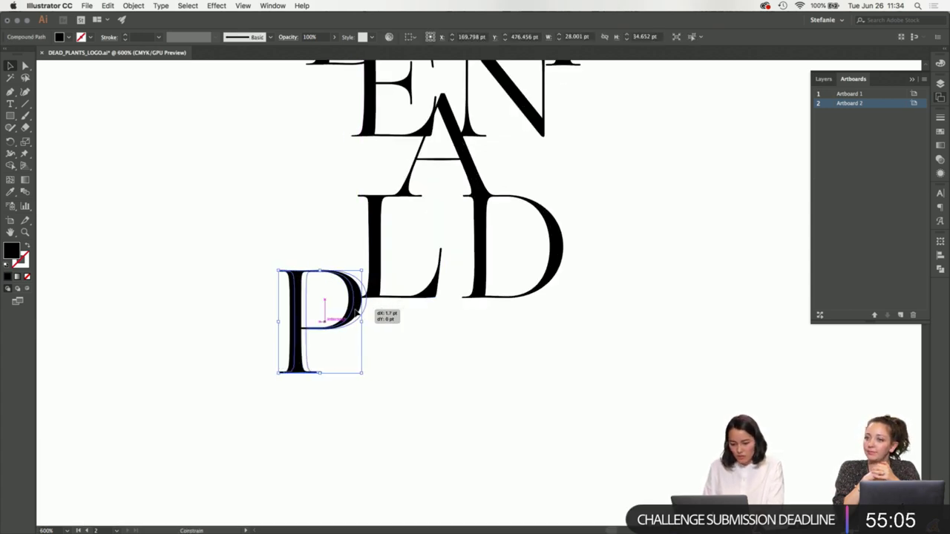
left_click(424, 312)
scroll(423, 312, "down", 3)
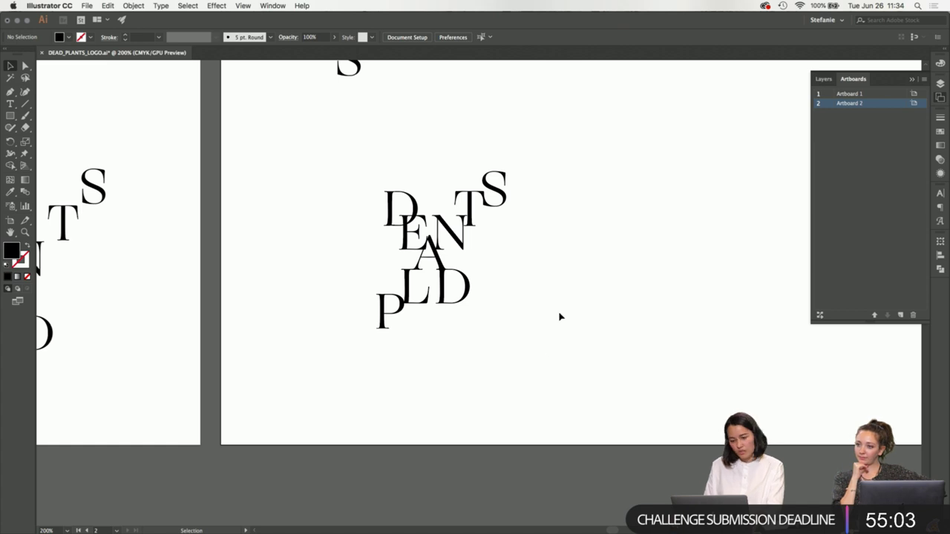
- Drag the E serif's tip and corner anchors against the A's left stroke
scroll(543, 268, "up", 3)
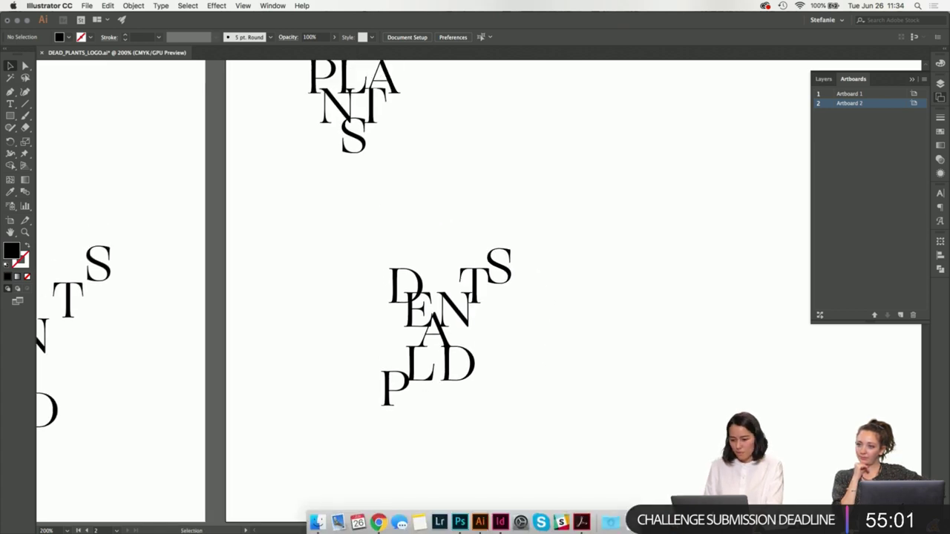
scroll(436, 300, "up", 6)
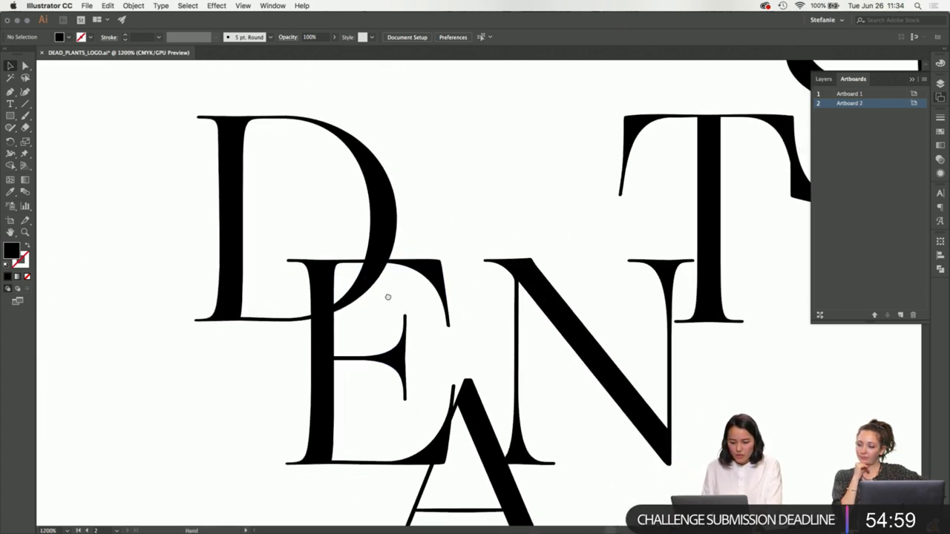
key("a")
scroll(403, 382, "up", 3)
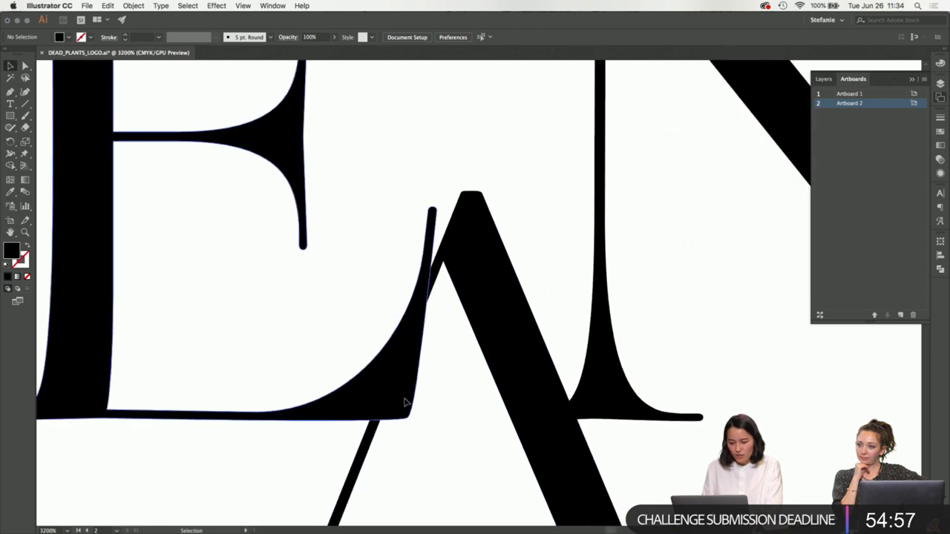
left_click(437, 245)
mouse_move(436, 213)
left_mouse_down()
mouse_move(450, 245)
mouse_move(436, 263)
left_mouse_up()
left_click_drag(409, 421, 398, 375)
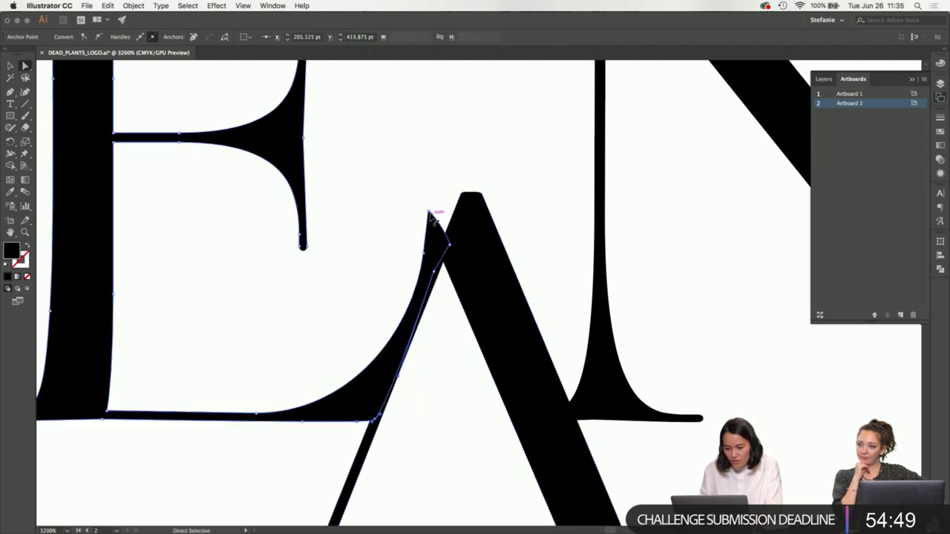
left_click_drag(432, 215, 425, 291)
left_click_drag(421, 332, 403, 339)
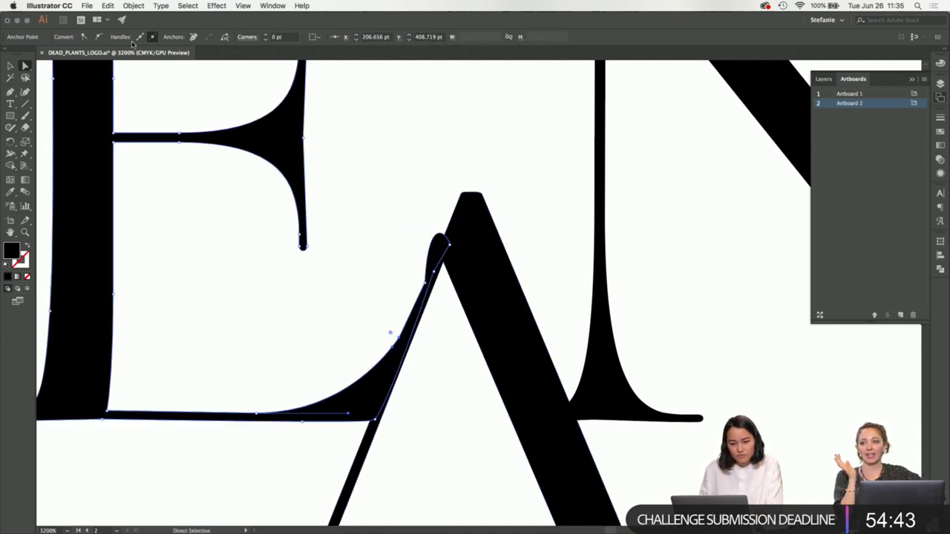
left_click_drag(412, 324, 417, 319)
- Smooth the E serif's curve anchor and tip handle for a clean join
scroll(403, 346, "up", 2)
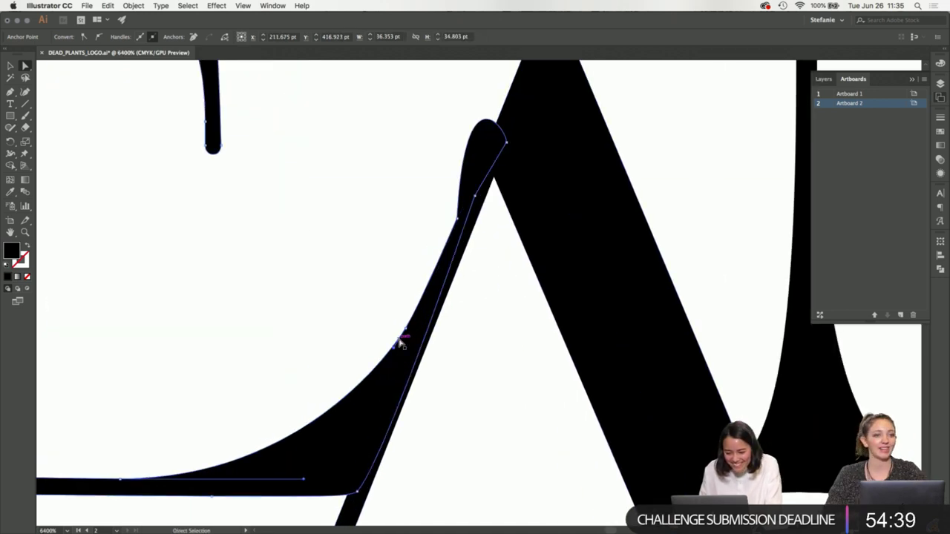
left_click(405, 335)
left_click_drag(393, 356, 363, 390)
left_click_drag(422, 309, 433, 292)
left_click(460, 223)
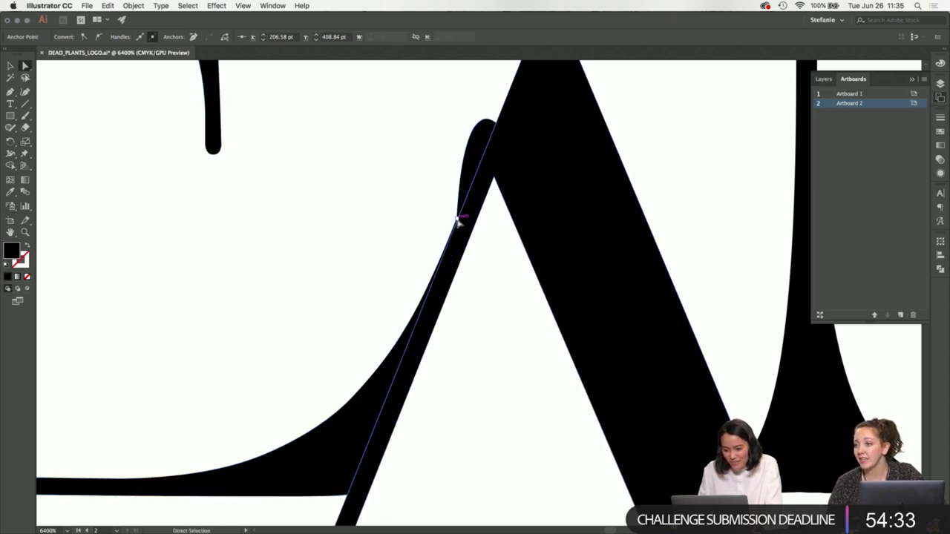
left_click_drag(459, 219, 460, 217)
scroll(470, 68, "up", 2)
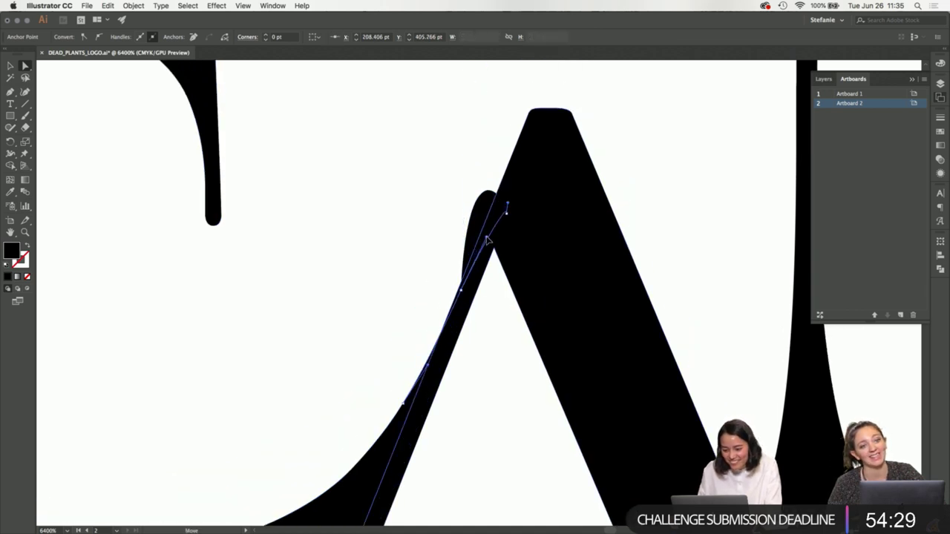
left_click(501, 359)
scroll(412, 189, "down", 7)
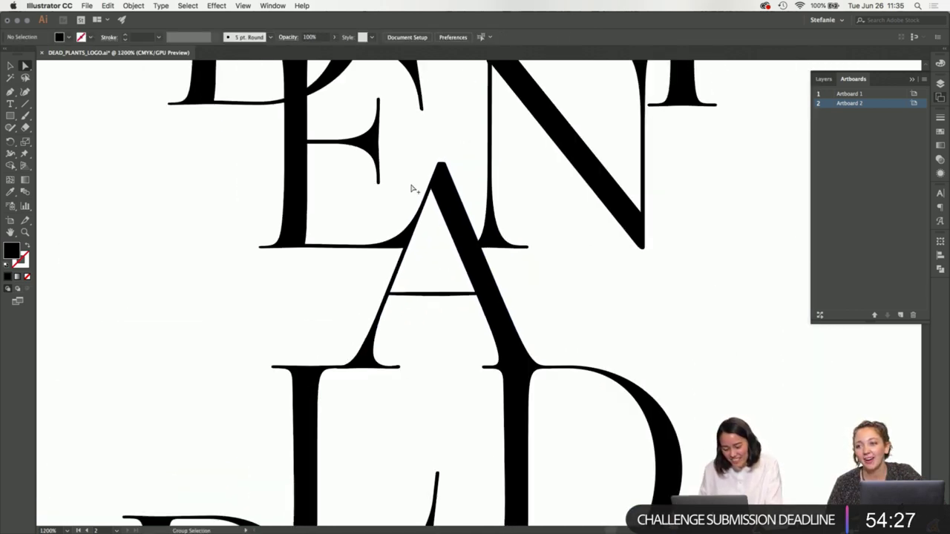
- Stretch the N's top serif until it meets the T's stem
scroll(488, 282, "down", 2)
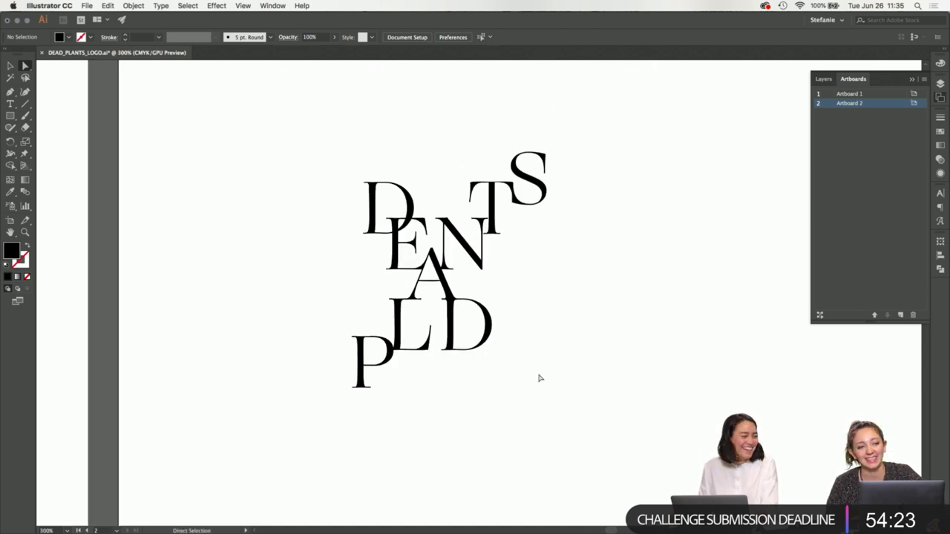
scroll(439, 260, "up", 5)
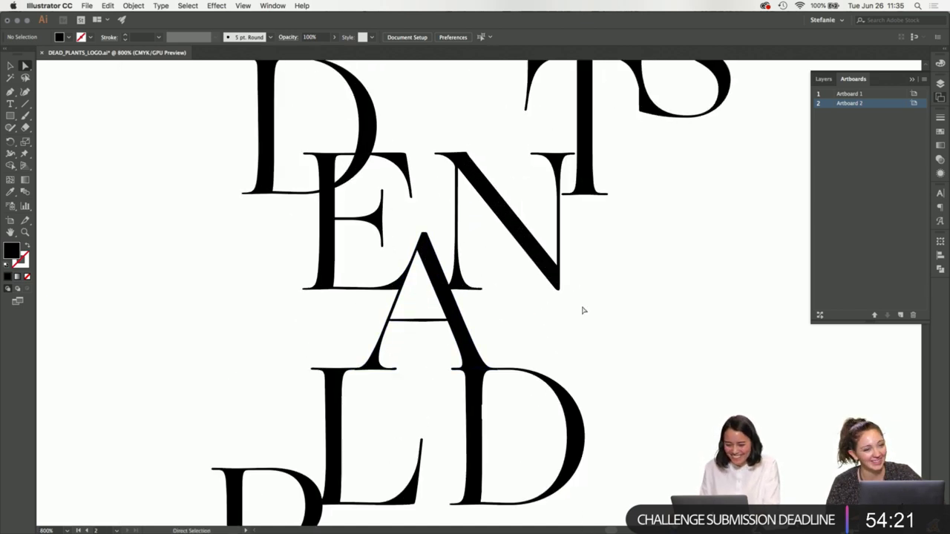
left_click_drag(581, 312, 553, 342)
left_click_drag(615, 250, 543, 332)
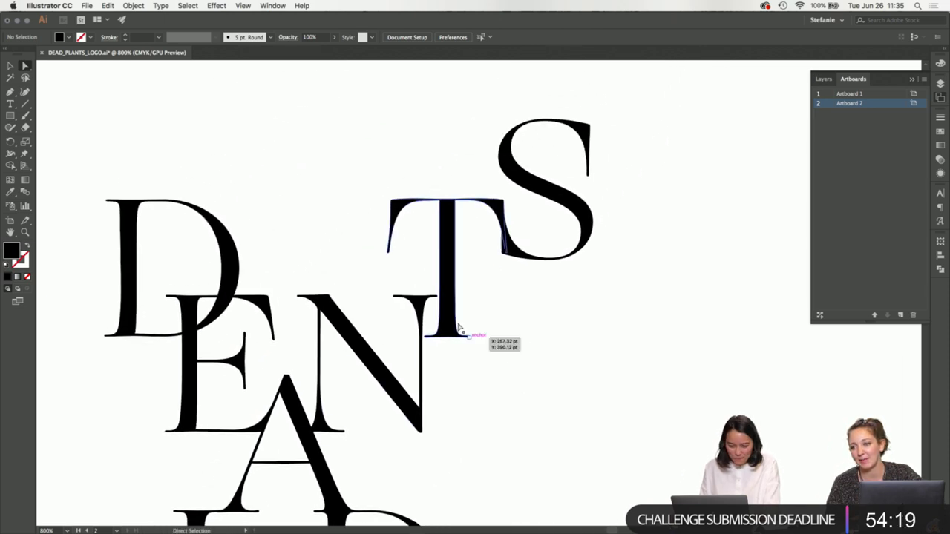
scroll(438, 301, "up", 6)
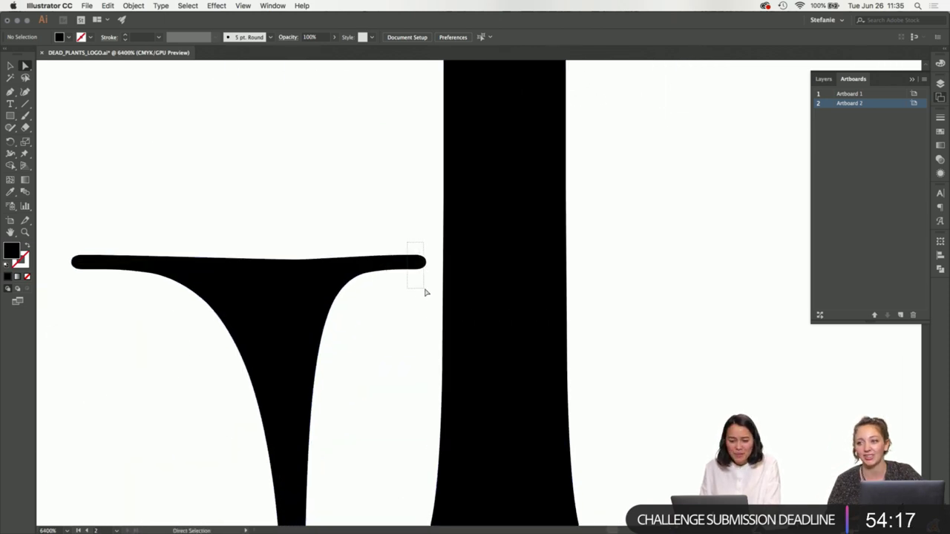
left_click(428, 268)
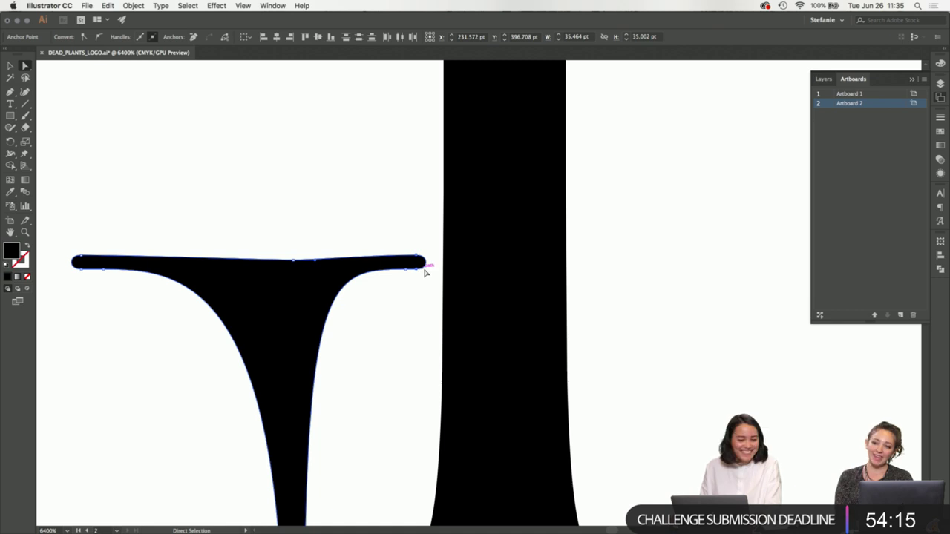
left_click_drag(420, 273, 445, 266)
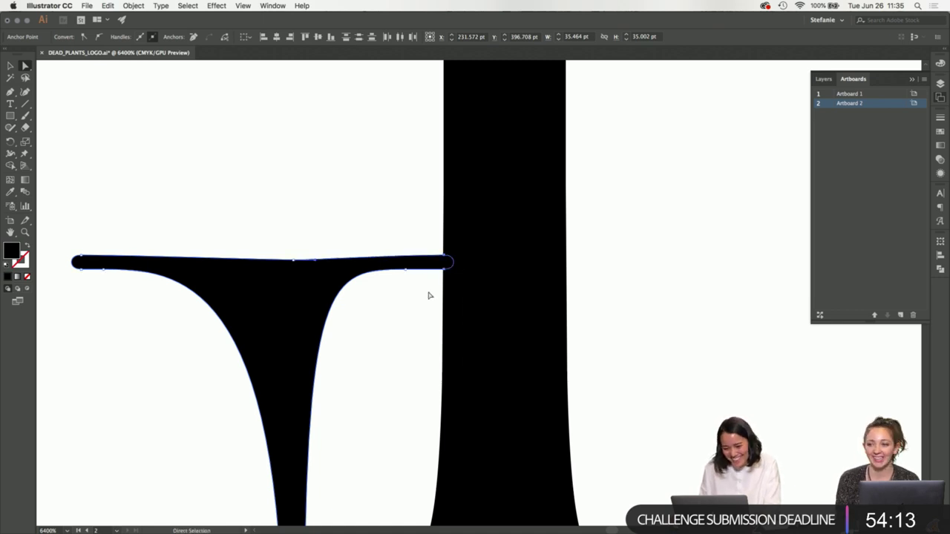
left_click(430, 294)
- Extend the T's base serif left until it reaches the N
scroll(423, 218, "down", 2)
scroll(424, 218, "down", 2)
scroll(408, 298, "up", 3)
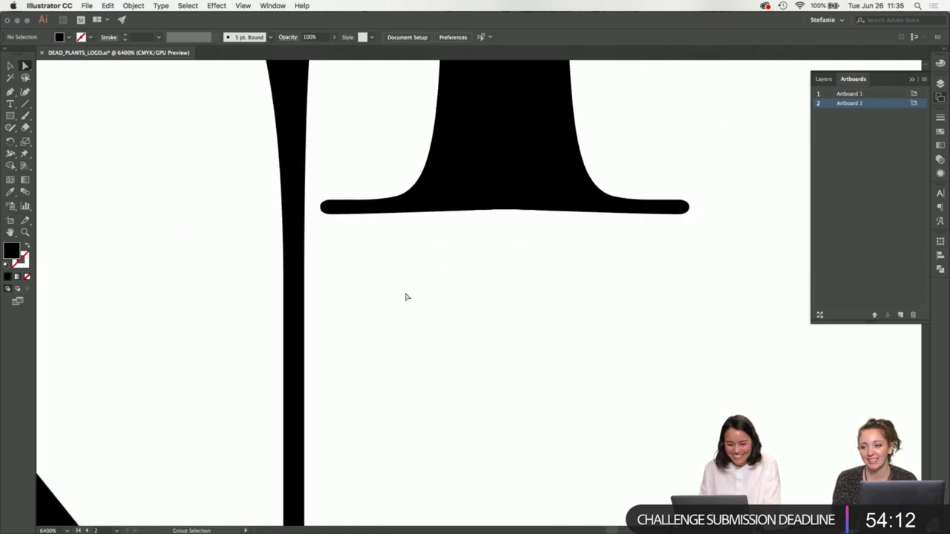
left_click(327, 212)
left_click_drag(324, 214, 306, 215)
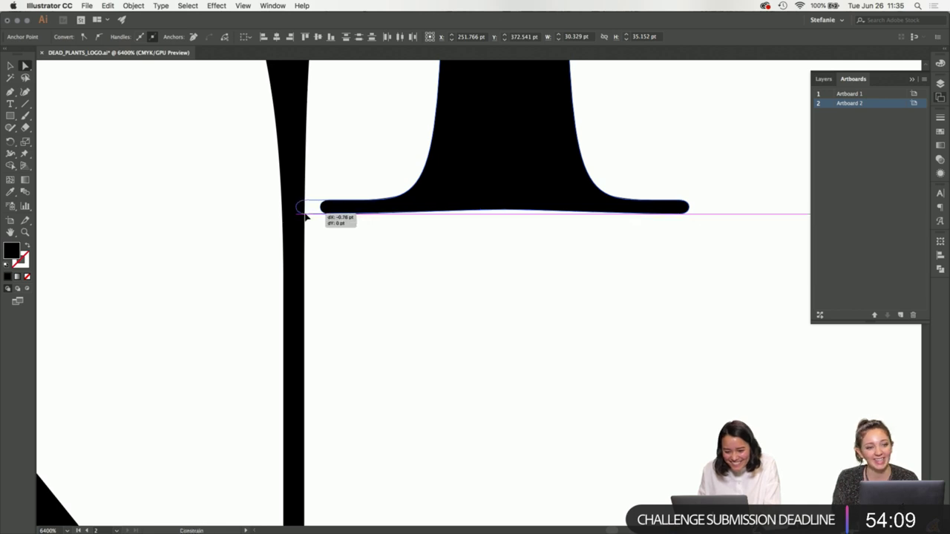
left_click(356, 245)
scroll(407, 257, "down", 5)
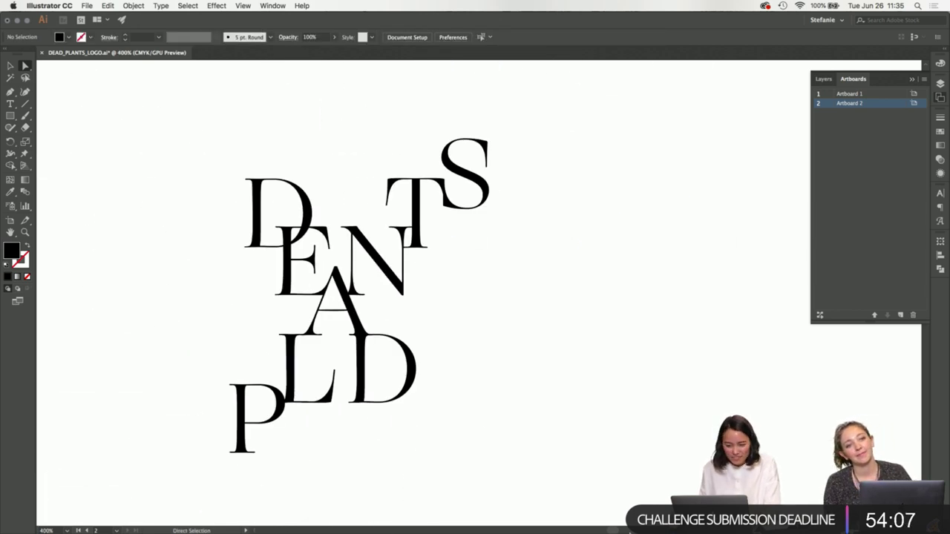
scroll(490, 450, "left", 5)
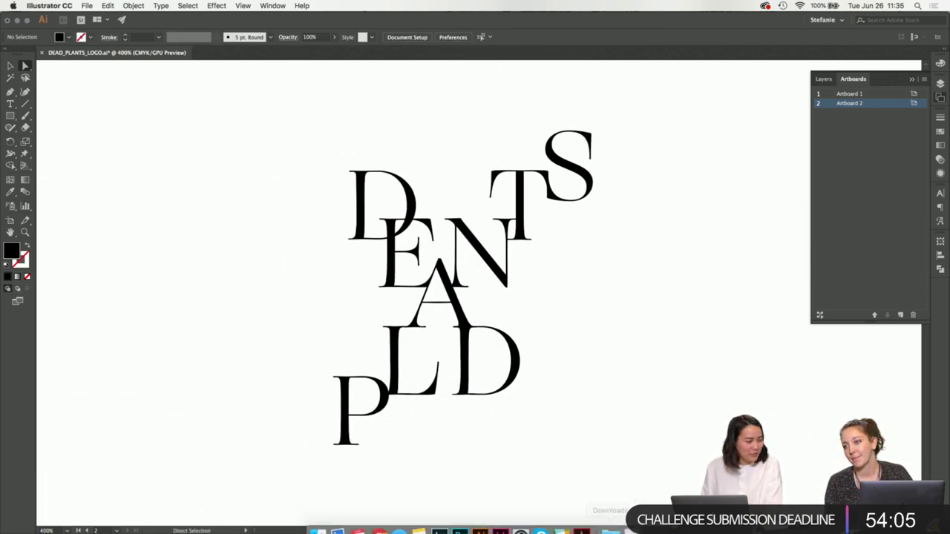
- Select the L and D letters together and align them with each other
scroll(410, 329, "up", 5)
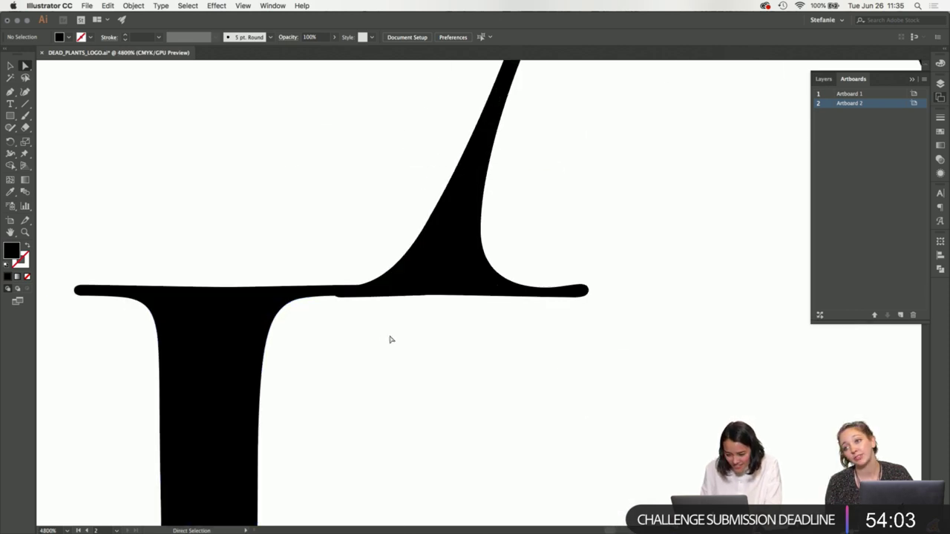
scroll(287, 282, "up", 2)
left_click(304, 286)
scroll(303, 282, "up", 2)
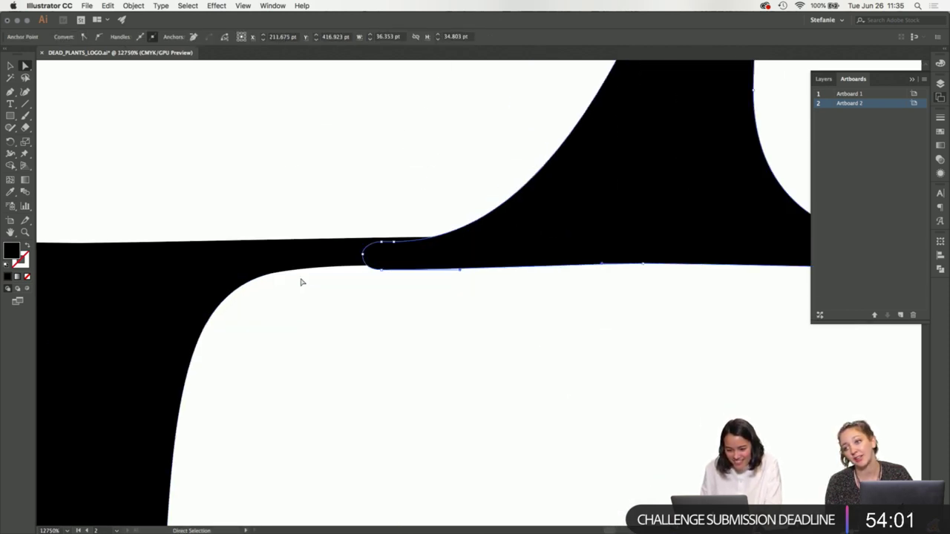
key("v")
scroll(338, 263, "down", 5)
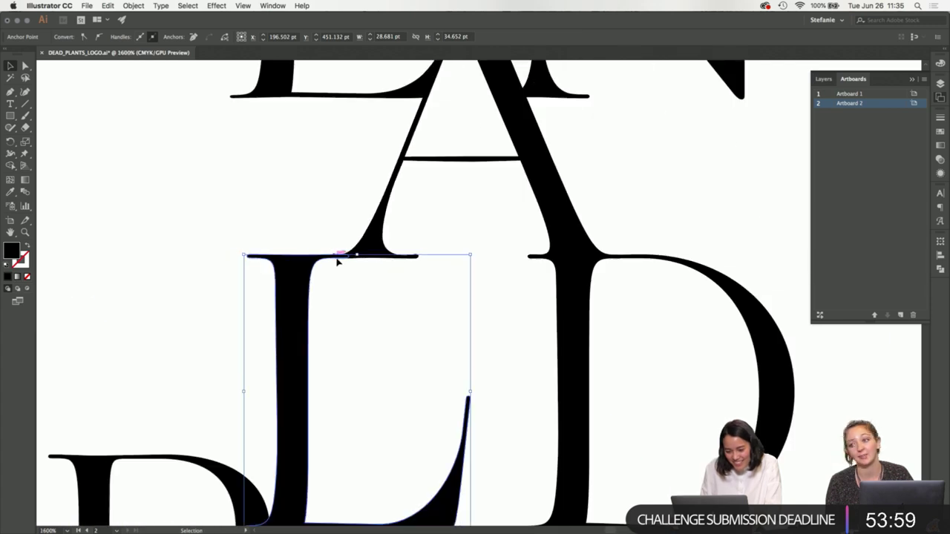
left_click(328, 272)
left_click(297, 272)
left_click(580, 317, "shift")
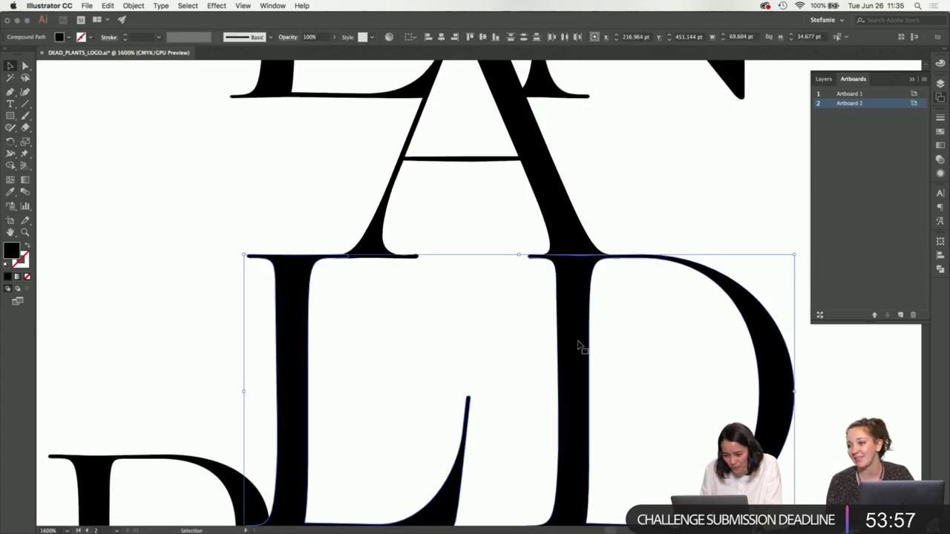
left_click(483, 41)
left_click(314, 272)
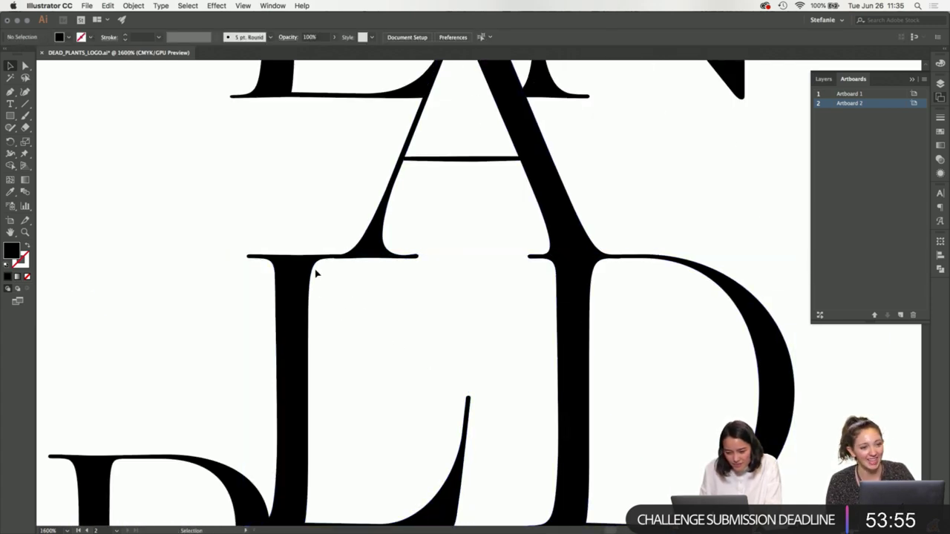
- Drag the anchor at the serif loop slightly to reshape the joint's bottom edge
scroll(314, 270, "up", 3)
left_click(314, 229)
scroll(371, 227, "up", 3)
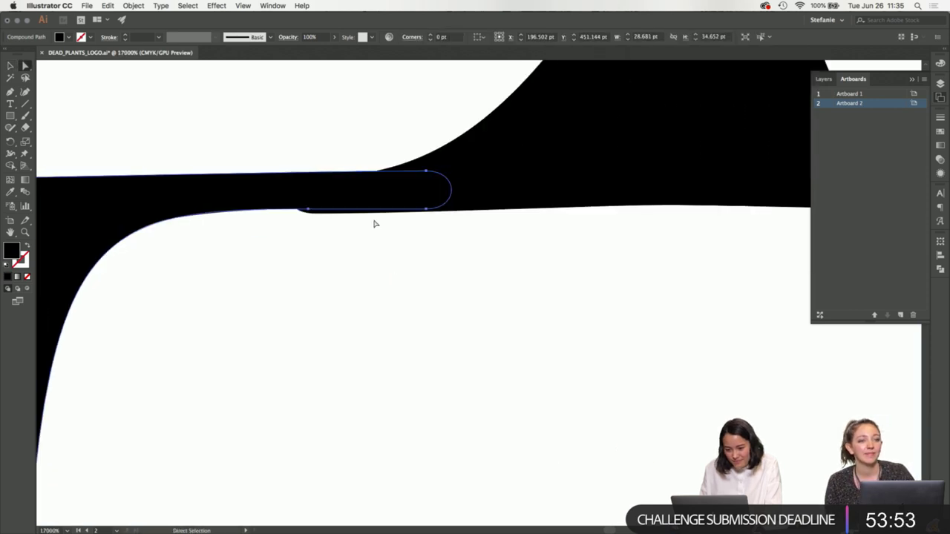
key("a")
left_click(319, 212)
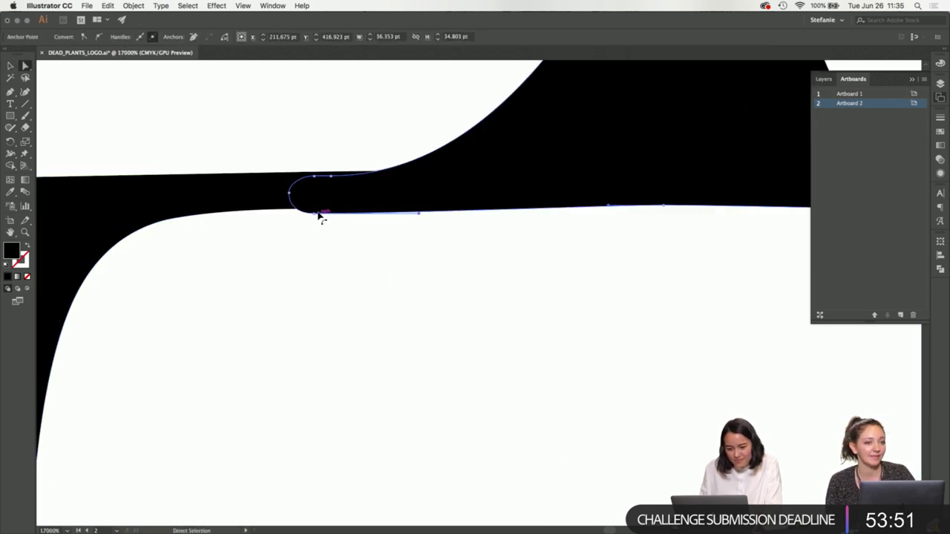
mouse_move(319, 212)
left_mouse_down()
mouse_move(323, 222)
mouse_move(320, 210)
left_mouse_up()
left_click(346, 246)
left_click(320, 215)
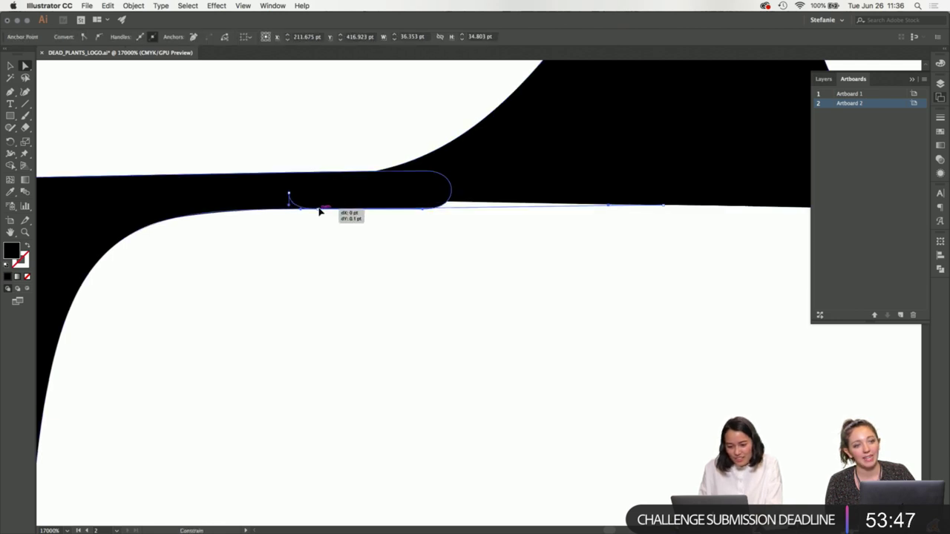
left_click(398, 225)
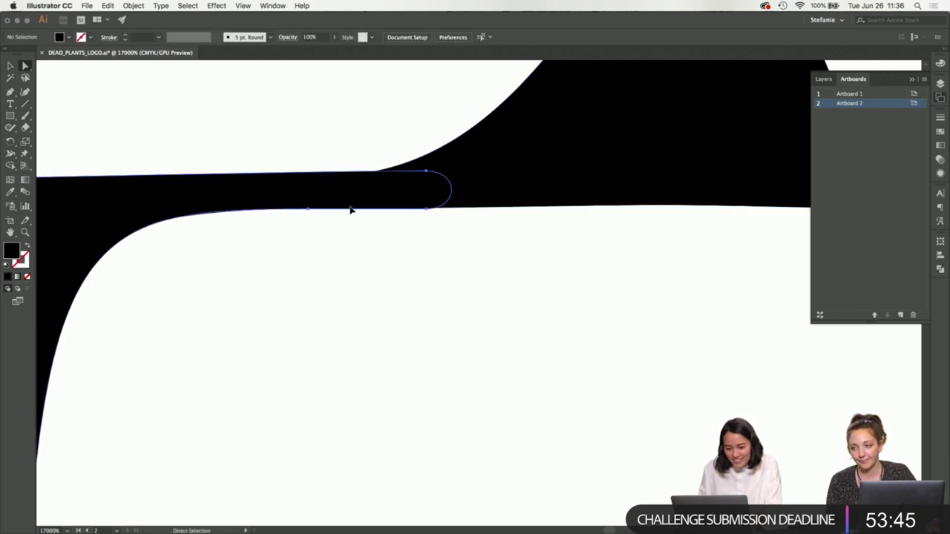
- Inspect the anchors of the L's path at the loop bottom and zoom out to review the joint
left_click(318, 211)
left_click(418, 187)
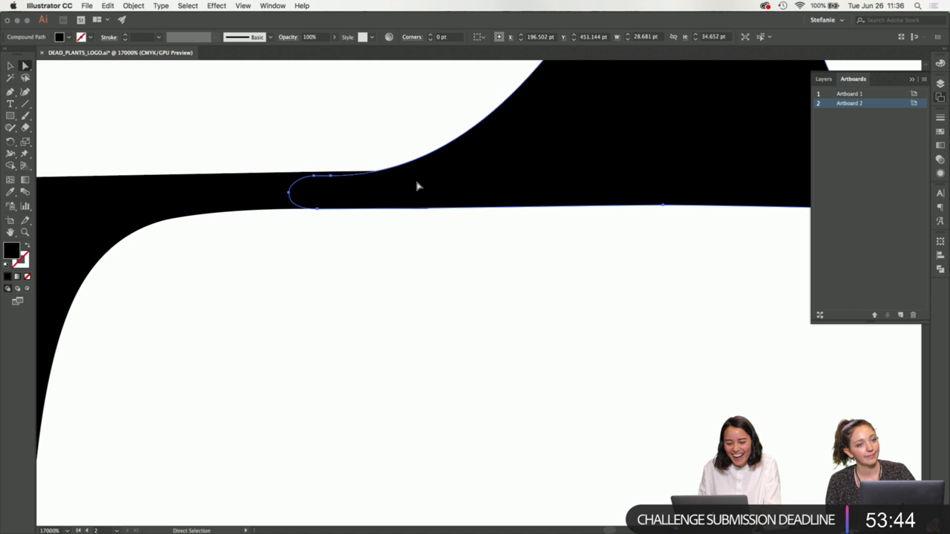
left_click(319, 212)
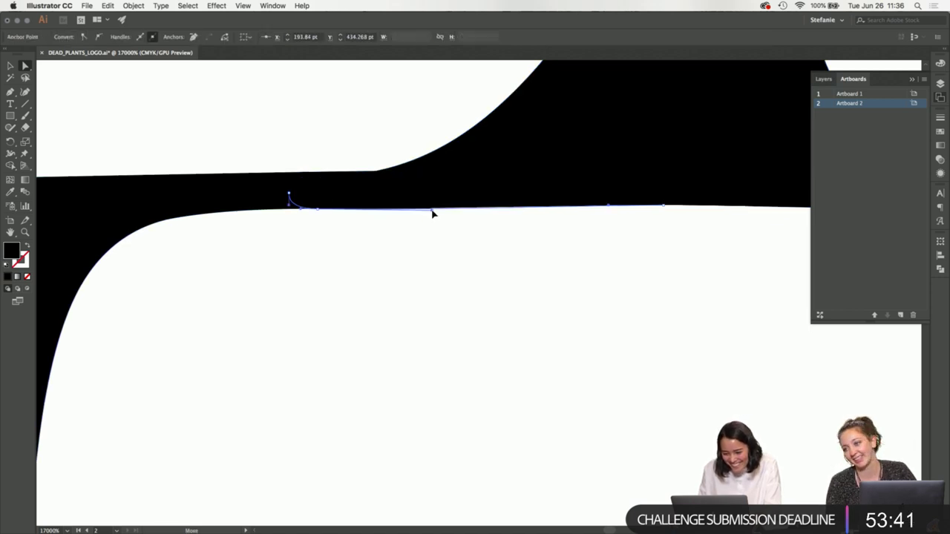
left_click(450, 227)
key("super+minus")
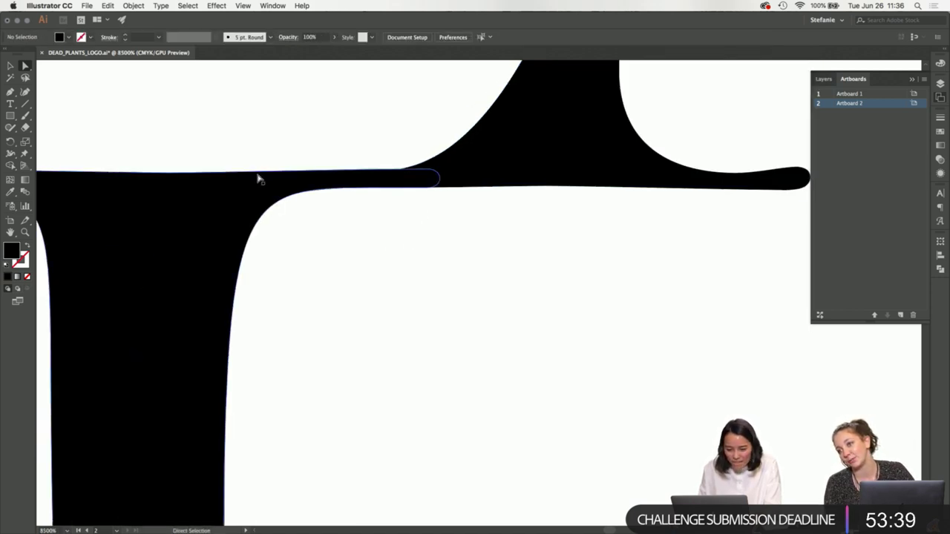
left_click(394, 186)
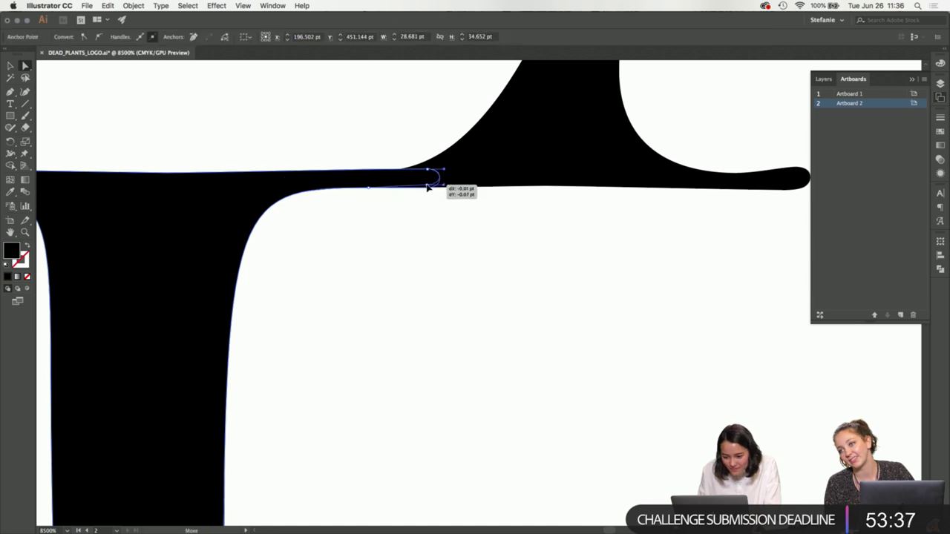
left_click(437, 219)
- Pull the loop-end anchor left and adjust the top-curve anchors until the serif joint is smooth
scroll(405, 219, "down", 3)
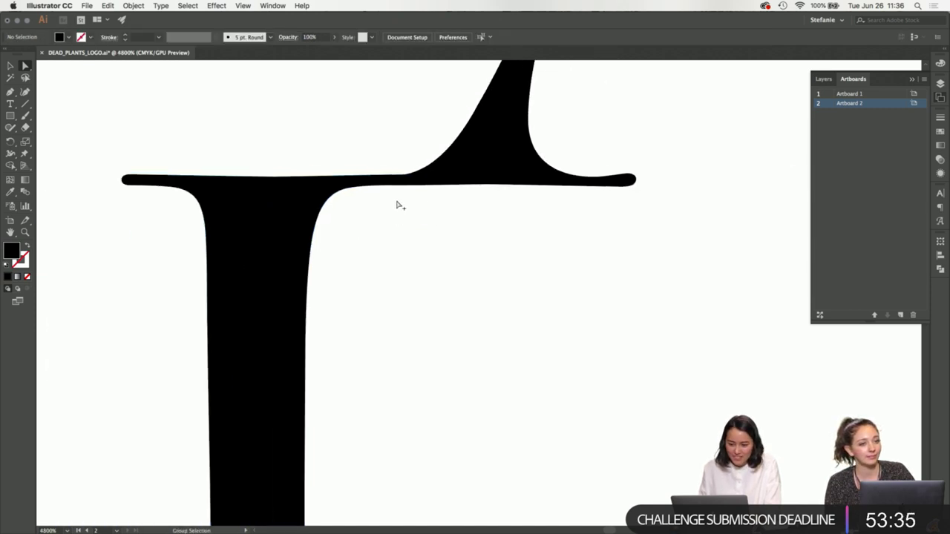
scroll(405, 178, "down", 2)
scroll(406, 186, "up", 6)
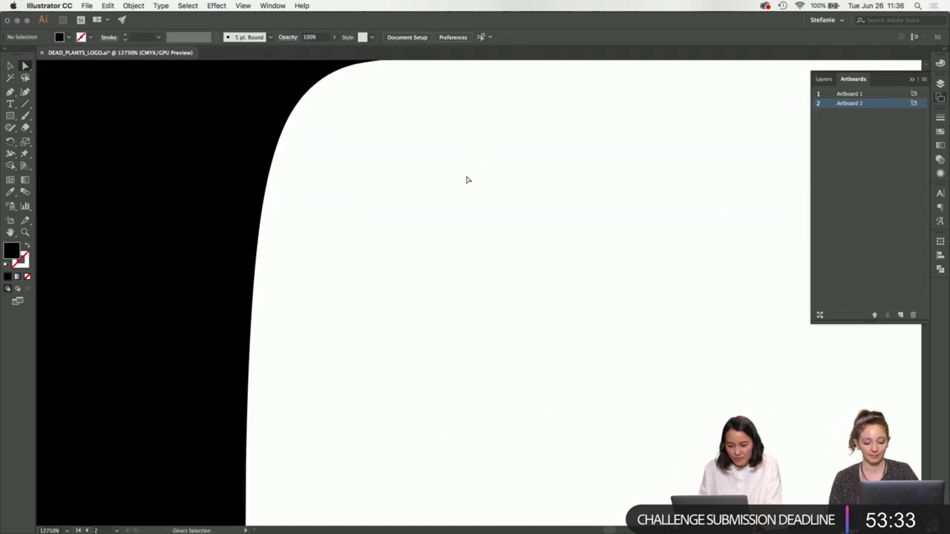
scroll(468, 179, "up", 10)
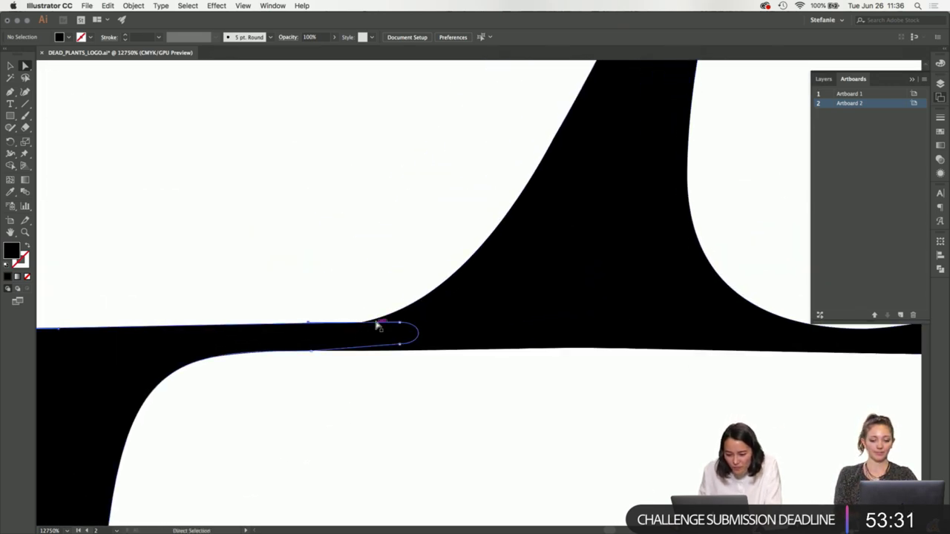
left_click_drag(378, 326, 309, 329)
scroll(312, 328, "up", 5)
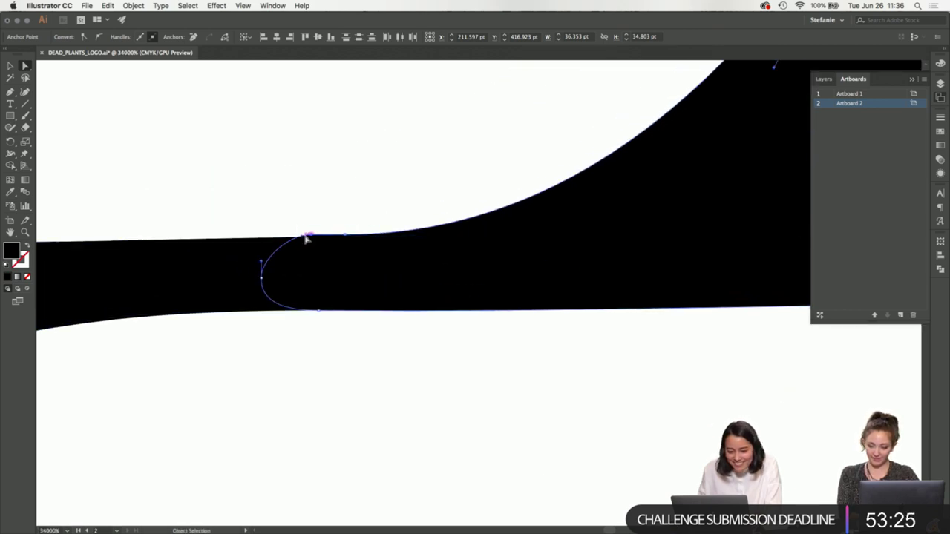
left_click_drag(306, 238, 312, 242)
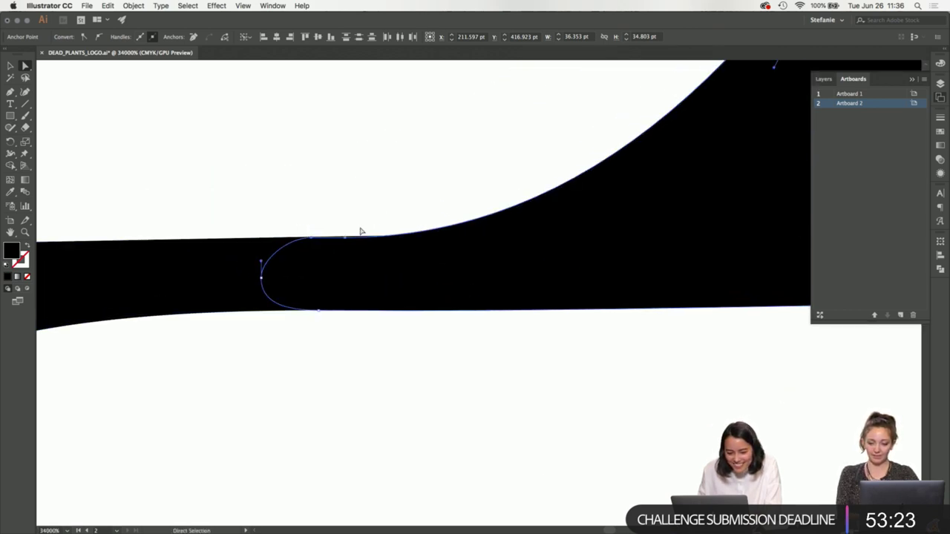
left_click(345, 238)
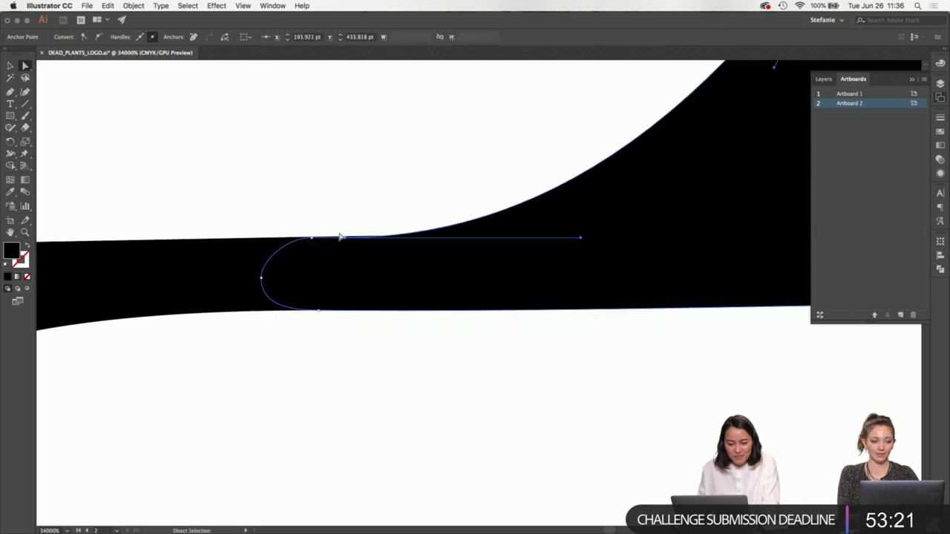
mouse_move(314, 240)
left_mouse_down()
mouse_move(314, 230)
mouse_move(312, 239)
left_mouse_up()
key("super+shift+a")
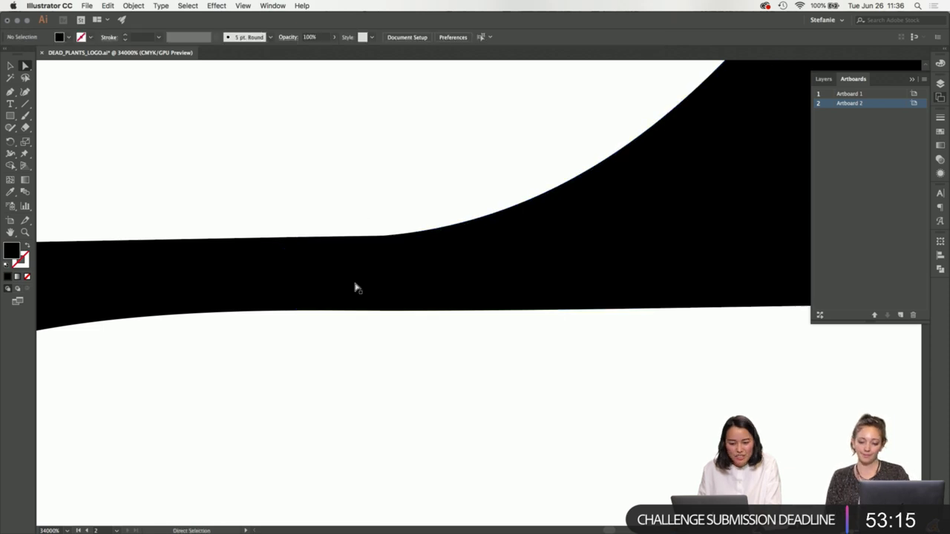
scroll(387, 354, "down", 10)
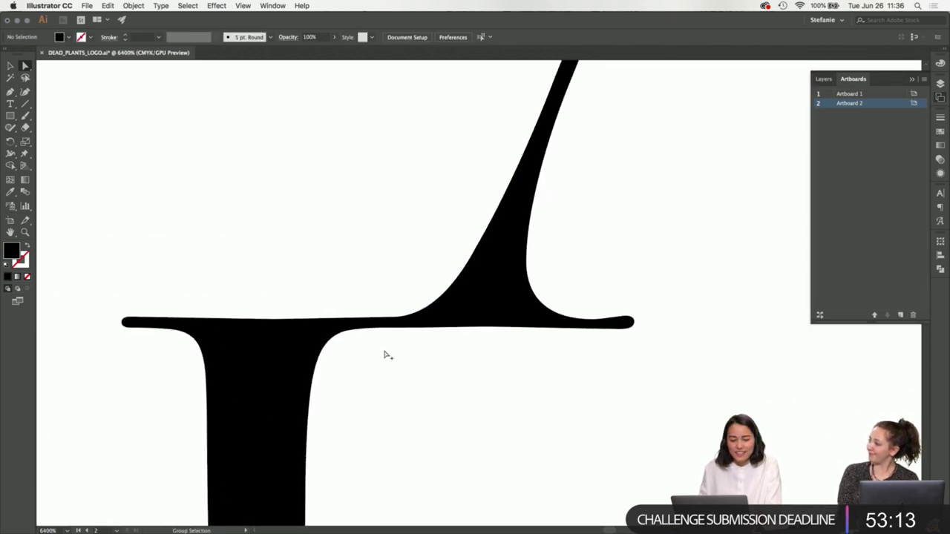
key("v")
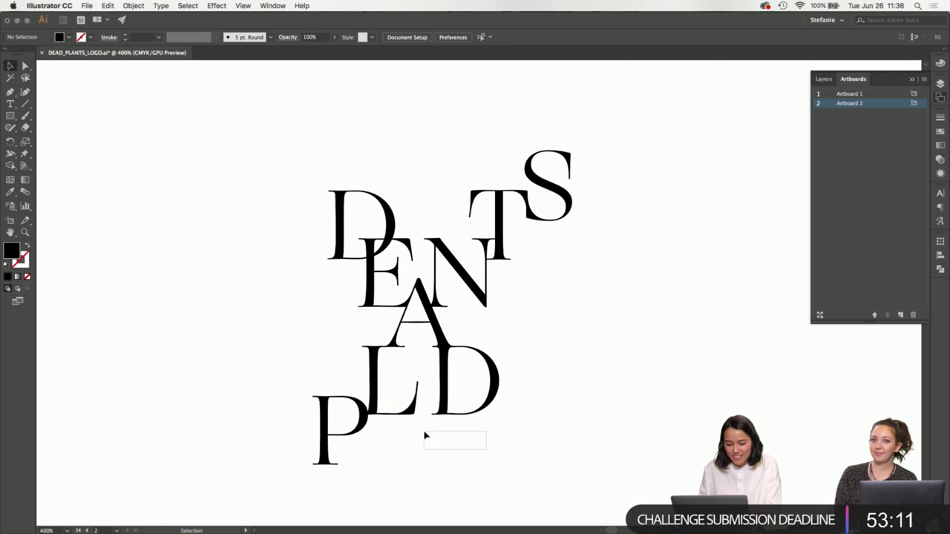
scroll(448, 450, "down", 5)
scroll(448, 450, "right", 5)
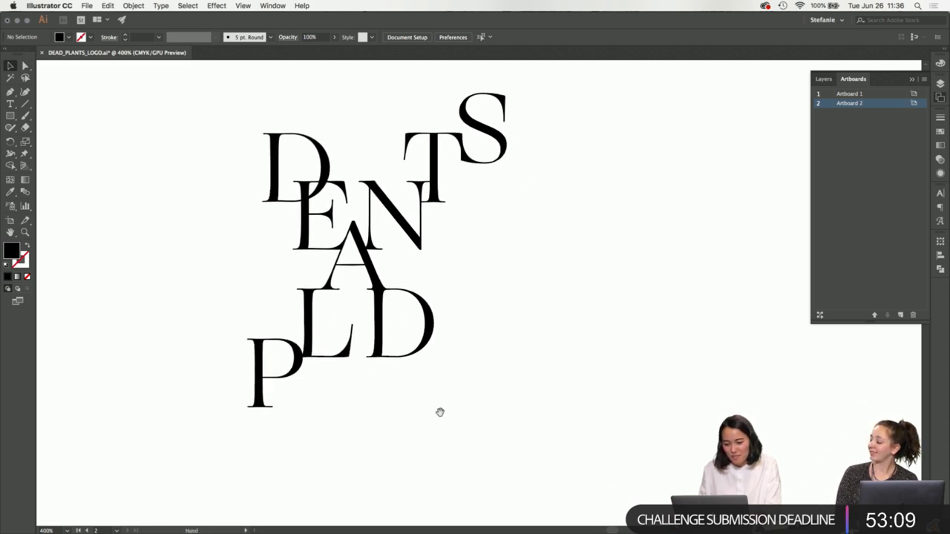
scroll(441, 412, "up", 2)
scroll(440, 413, "left", 1)
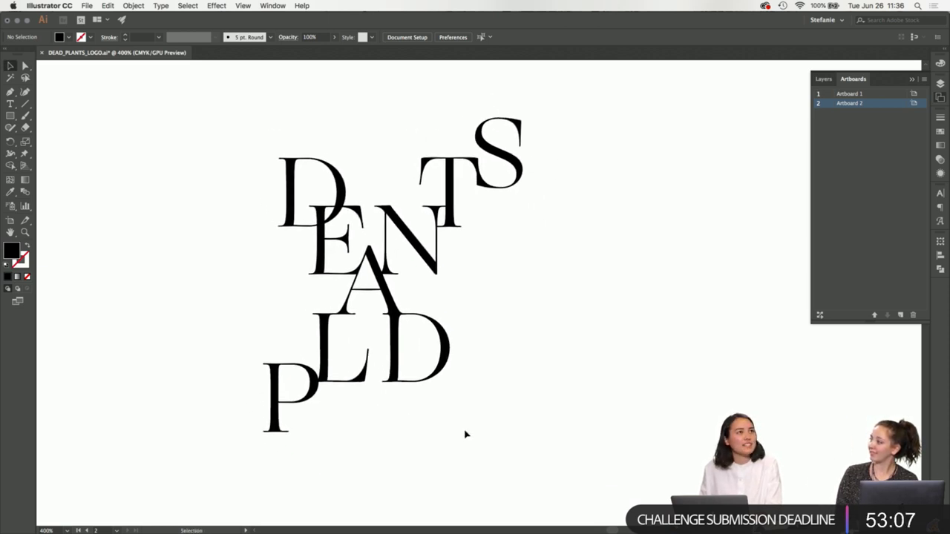
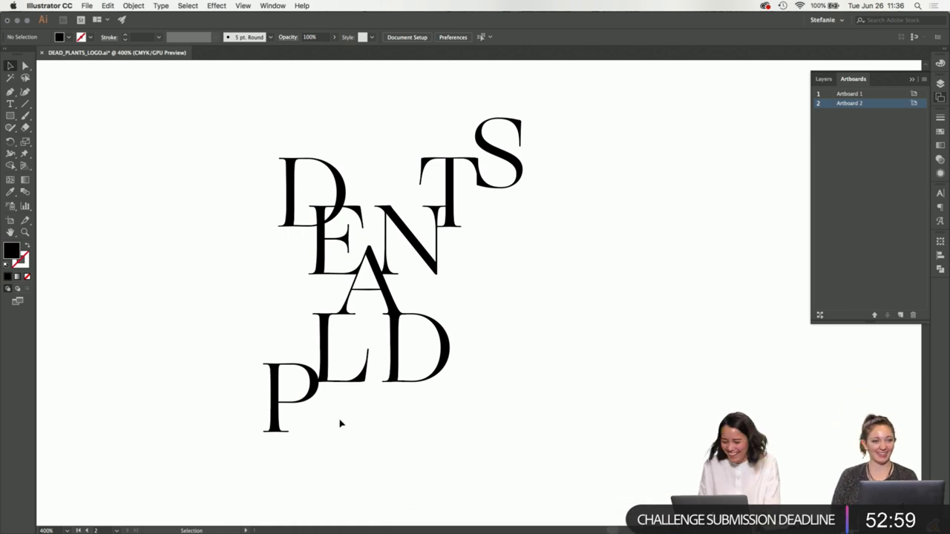
- Nudge the black letter shape slightly down to align its edge in the DEAD PLANTS lettering
scroll(364, 434, "left", 3)
scroll(393, 383, "up", 5)
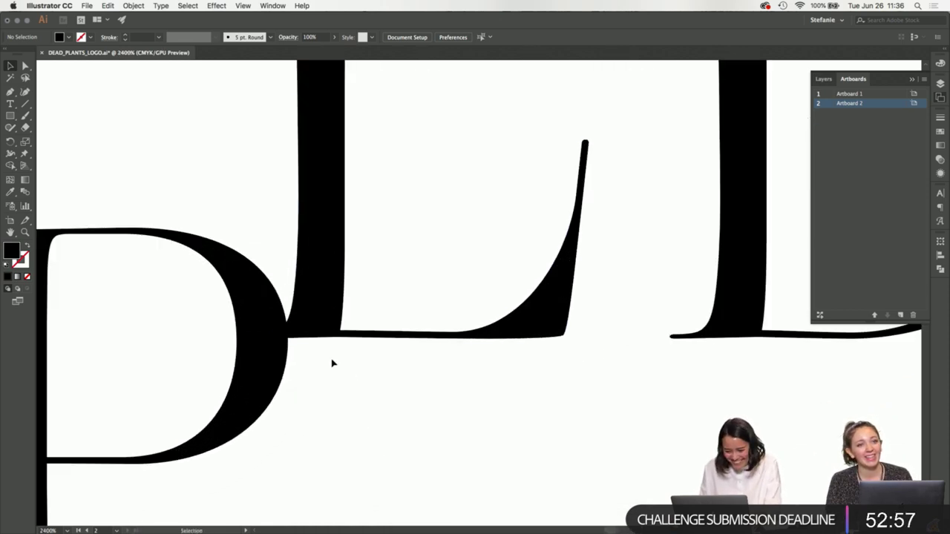
scroll(383, 379, "down", 5)
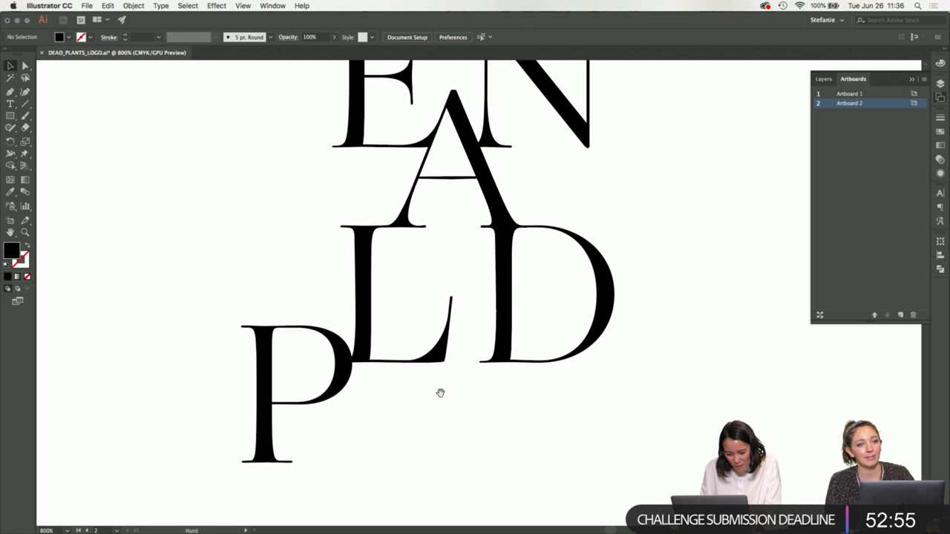
left_click_drag(438, 392, 371, 394)
scroll(374, 398, "down", 2)
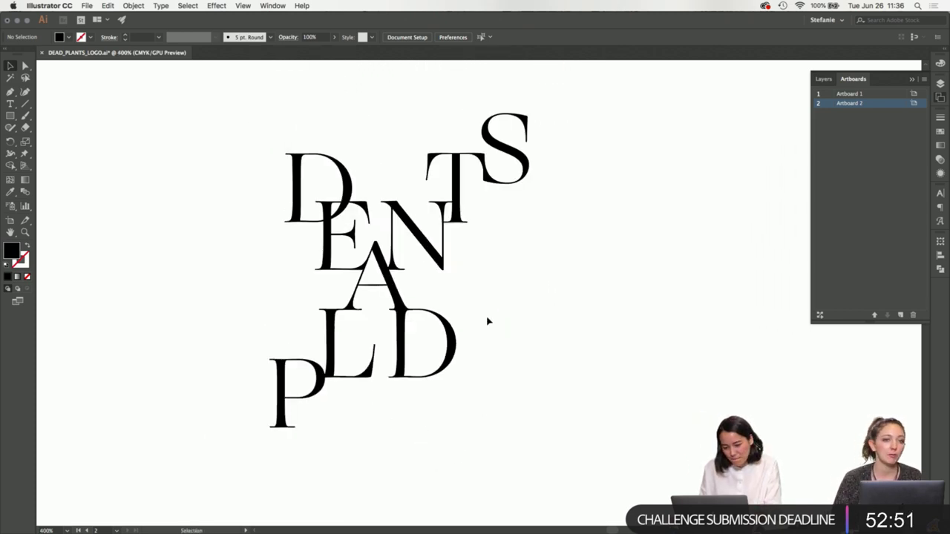
scroll(475, 335, "down", 3)
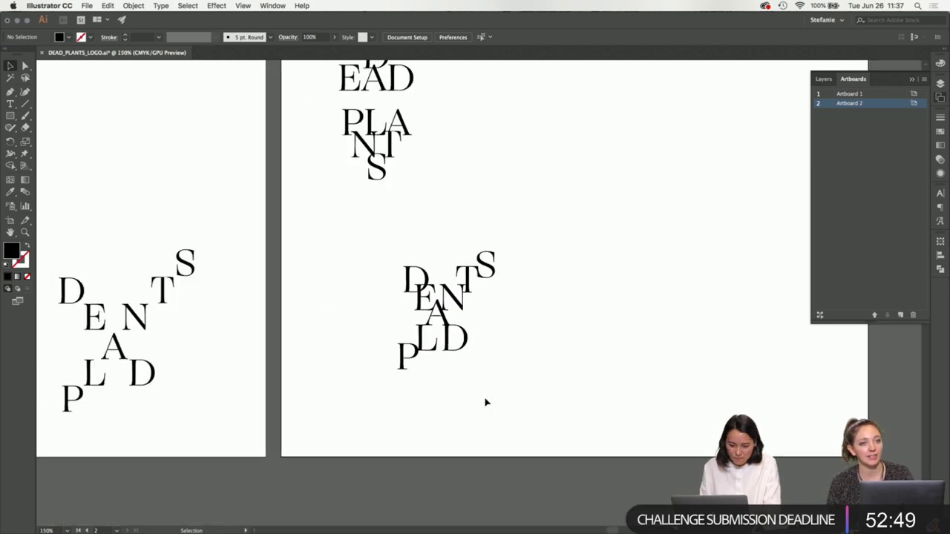
scroll(466, 306, "up", 6)
scroll(523, 271, "up", 5)
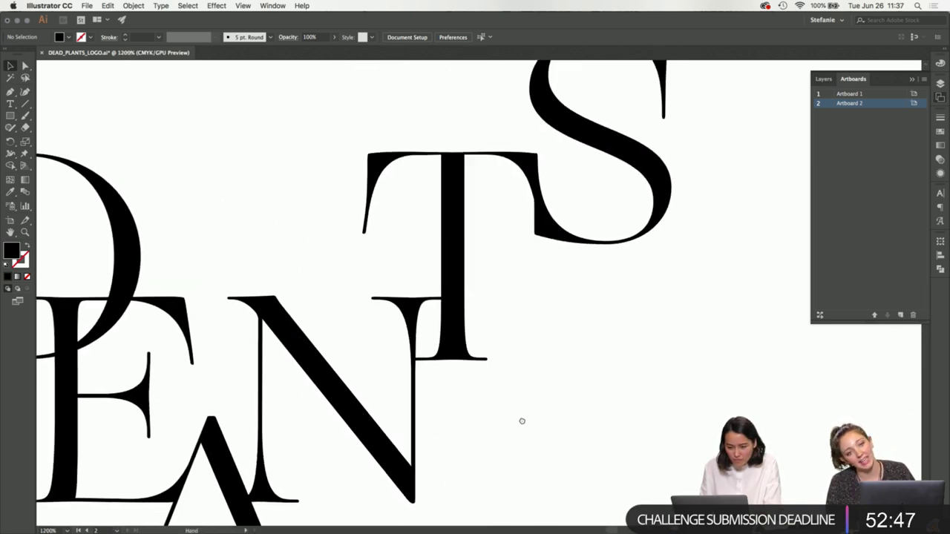
scroll(543, 253, "up", 6)
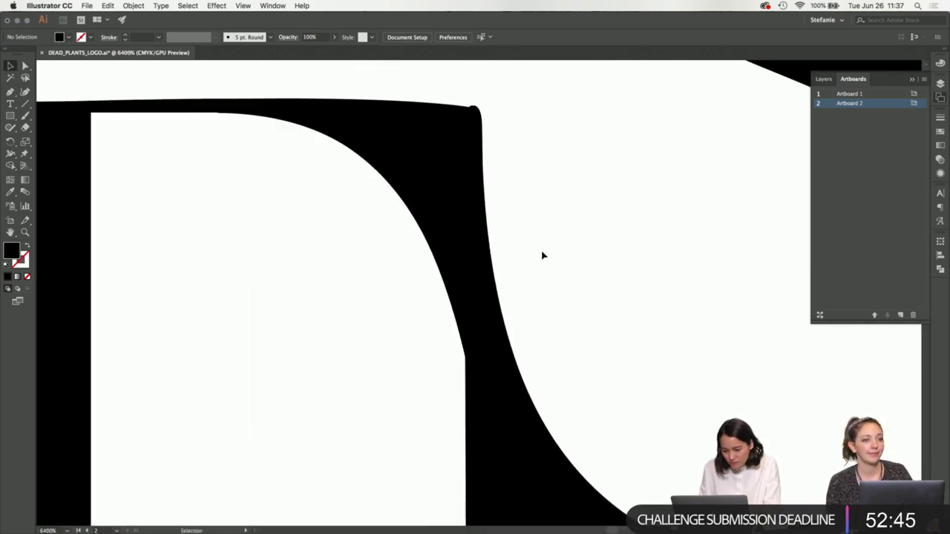
mouse_move(461, 193)
left_mouse_down()
mouse_move(452, 201)
mouse_move(460, 202)
left_mouse_up()
left_click(510, 208)
- Save DEAD_PLANTS_LOGO.ai
scroll(507, 210, "down", 2)
scroll(507, 211, "down", 2)
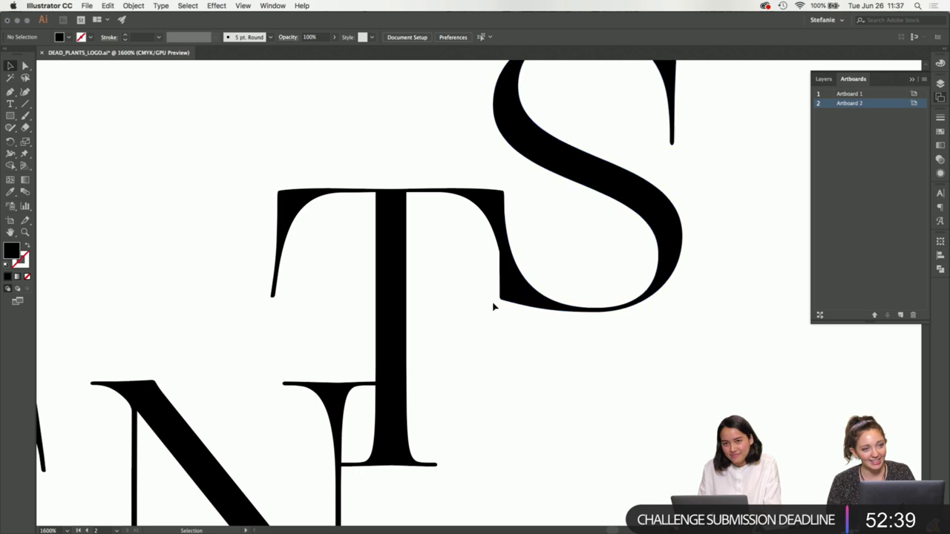
scroll(492, 307, "down", 3)
scroll(494, 305, "down", 1)
scroll(545, 383, "down", 3)
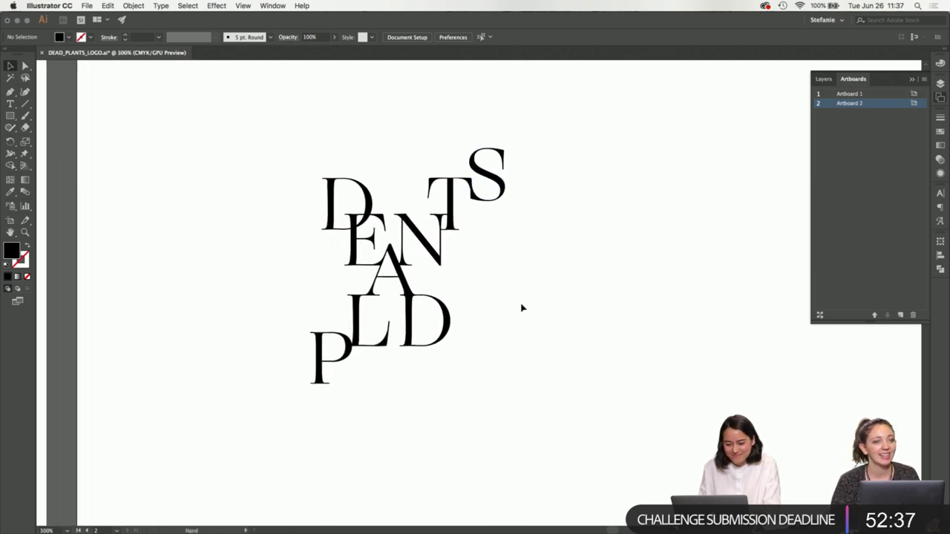
mouse_move(564, 529)
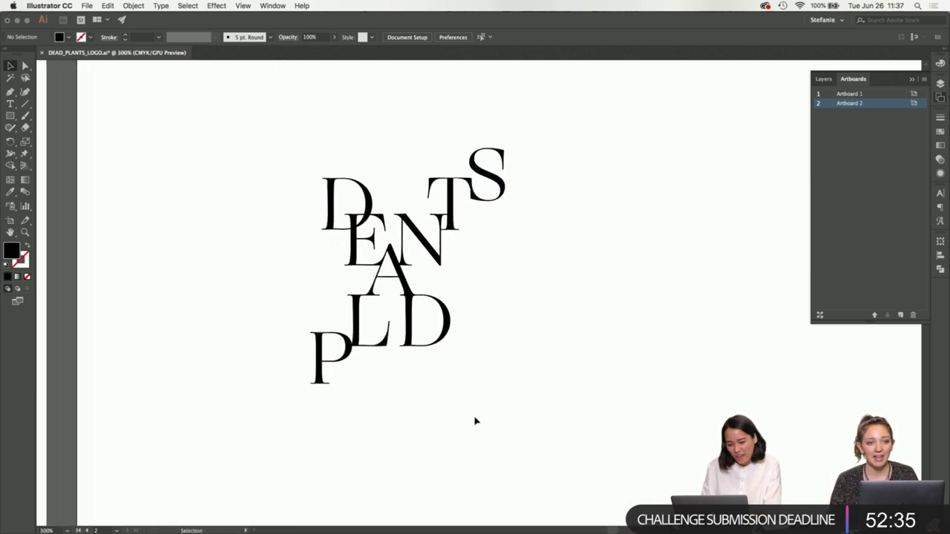
scroll(450, 373, "down", 3)
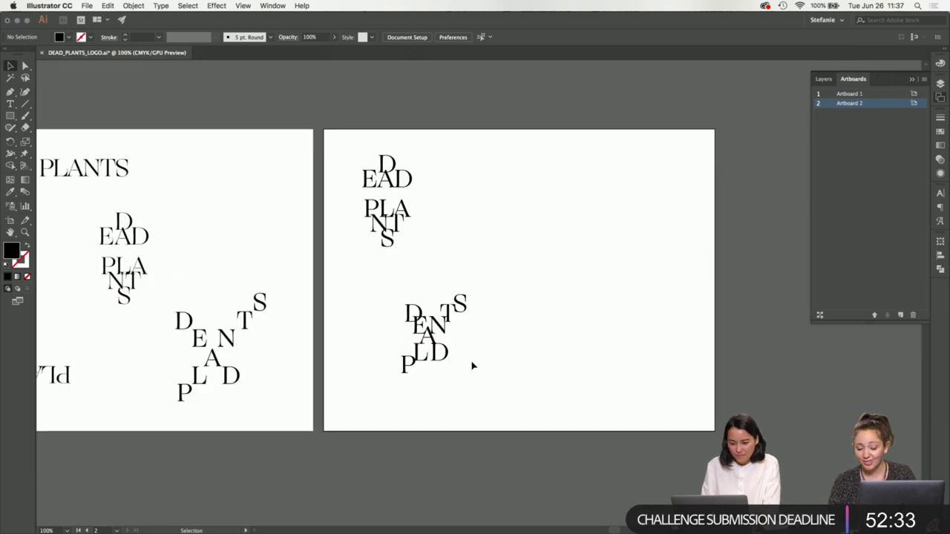
scroll(479, 382, "up", 2)
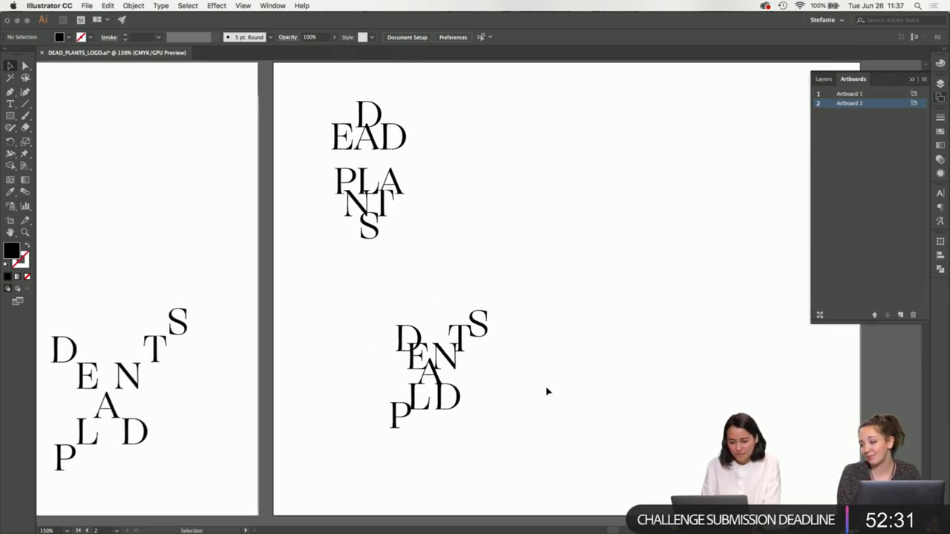
key("super+s")
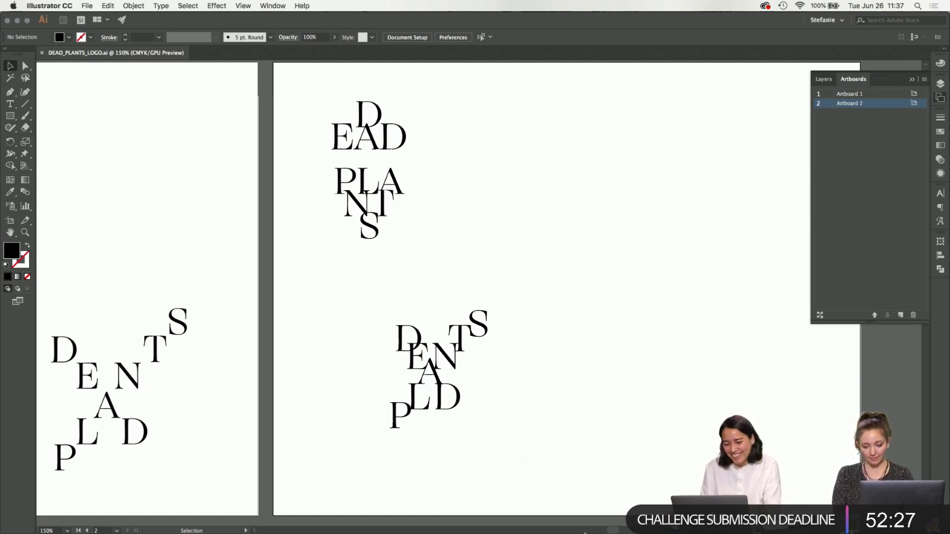
- Drag the scattered DEAD PLANTS lettering up and right beside the stacked version, then zoom in on both
left_click_drag(575, 393, 352, 327)
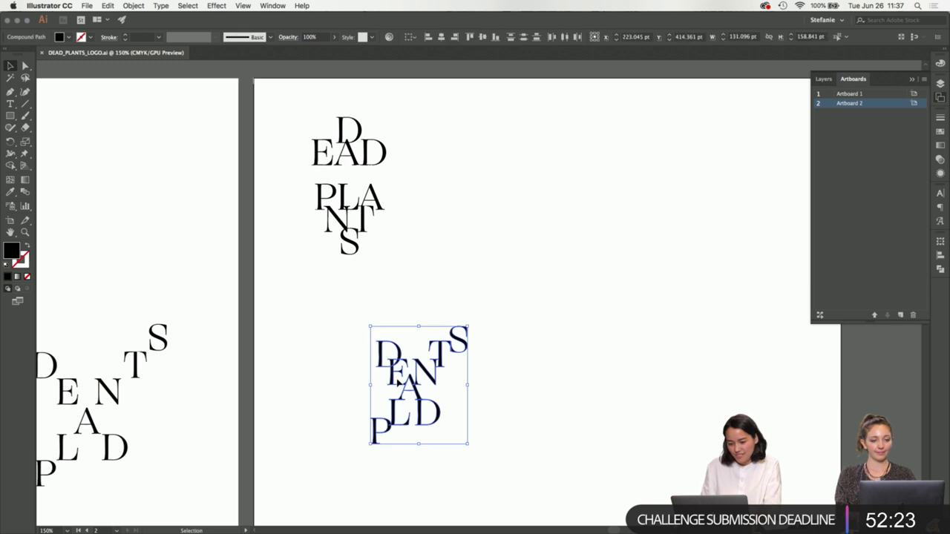
left_click_drag(398, 381, 491, 181)
left_click_drag(621, 256, 475, 127)
left_click(578, 417)
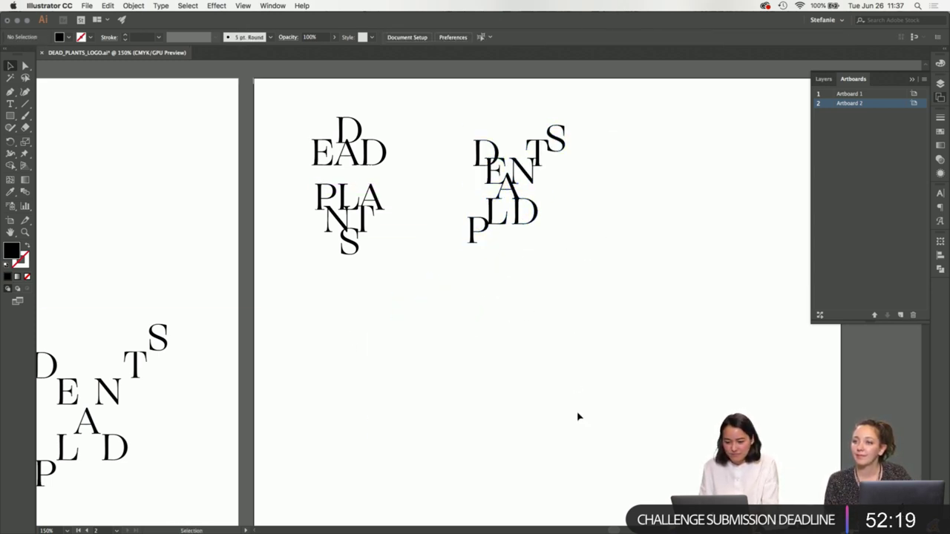
left_click(452, 214, "super")
left_click_drag(451, 215, 460, 255)
left_click(458, 297, "super")
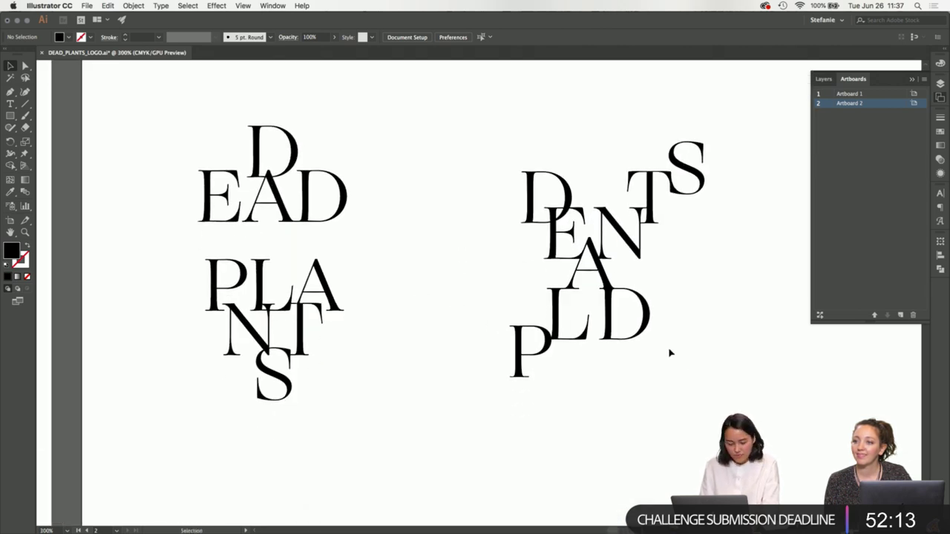
- Enter the right-hand lettering group to edit its individual letters
left_click(616, 306)
scroll(616, 305, "up", 5)
double_click(653, 308)
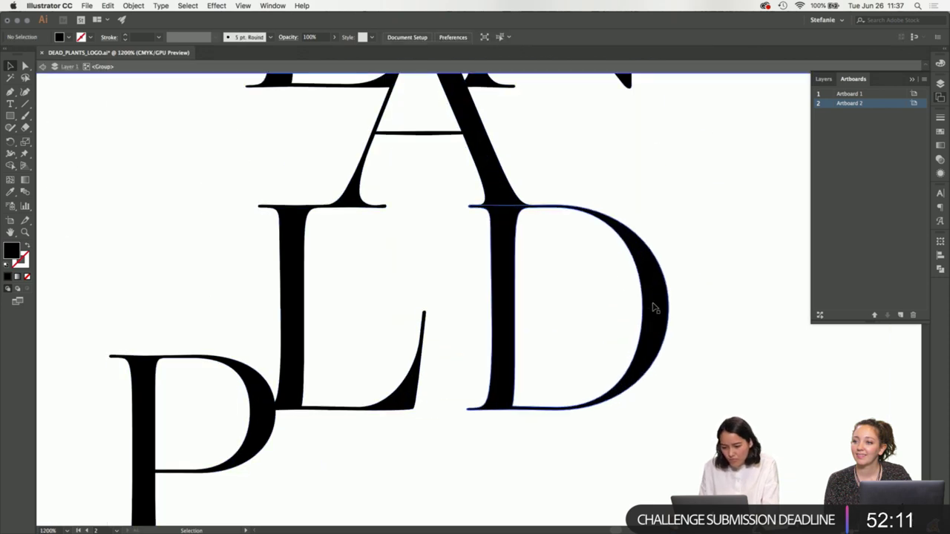
left_click(657, 307)
left_click(615, 323)
scroll(615, 322, "down", 5)
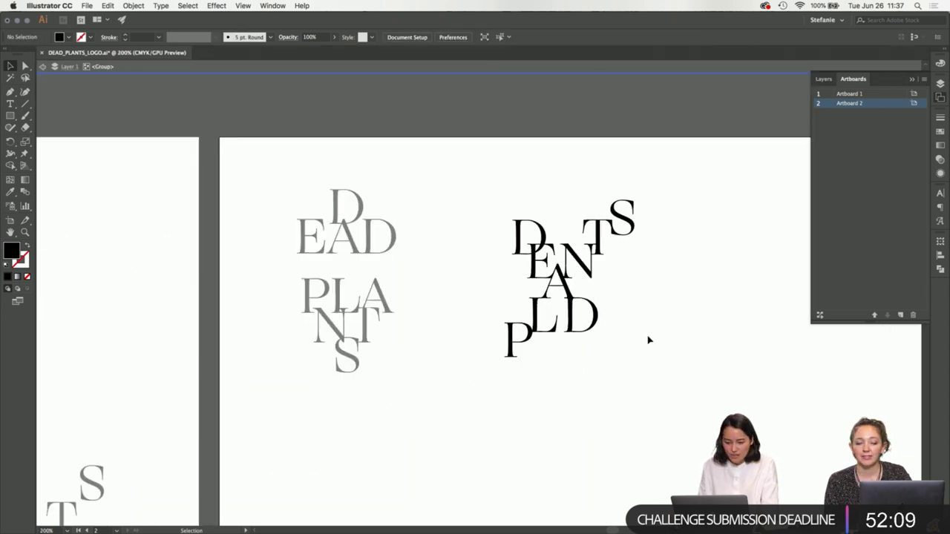
key("Escape")
scroll(609, 315, "up", 2)
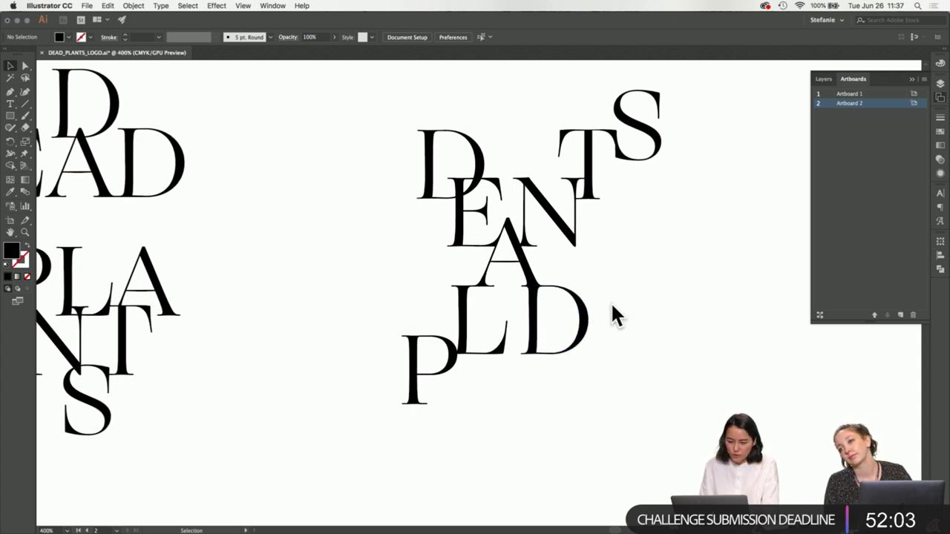
left_click(528, 307)
scroll(529, 307, "up", 2)
double_click(580, 305)
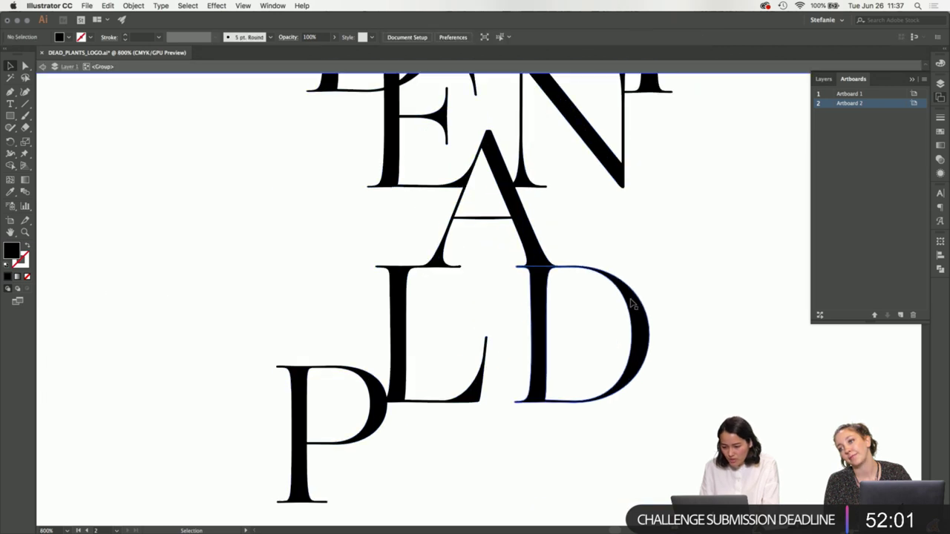
- Move the lower D a few points left, closer to the L, in several small drags
left_click_drag(632, 304, 627, 303)
left_click(611, 255)
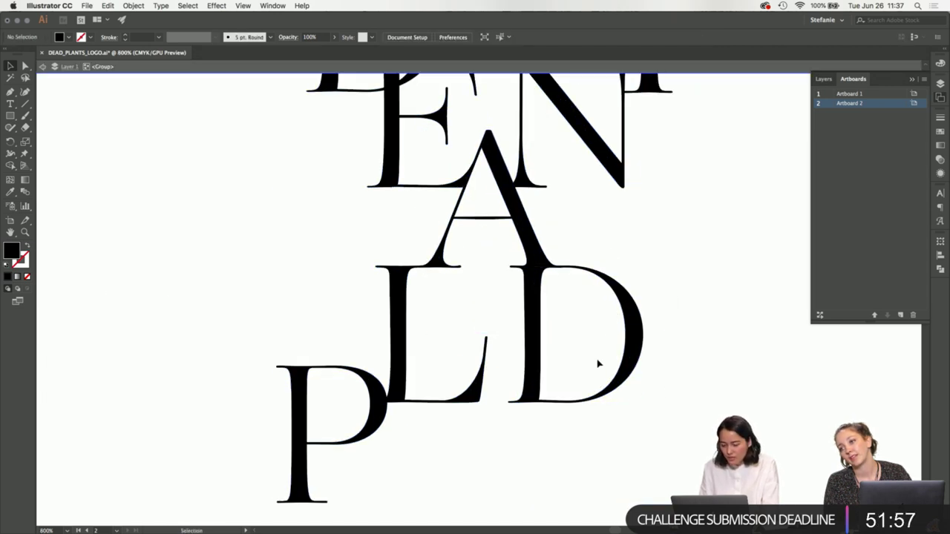
scroll(609, 363, "down", 2)
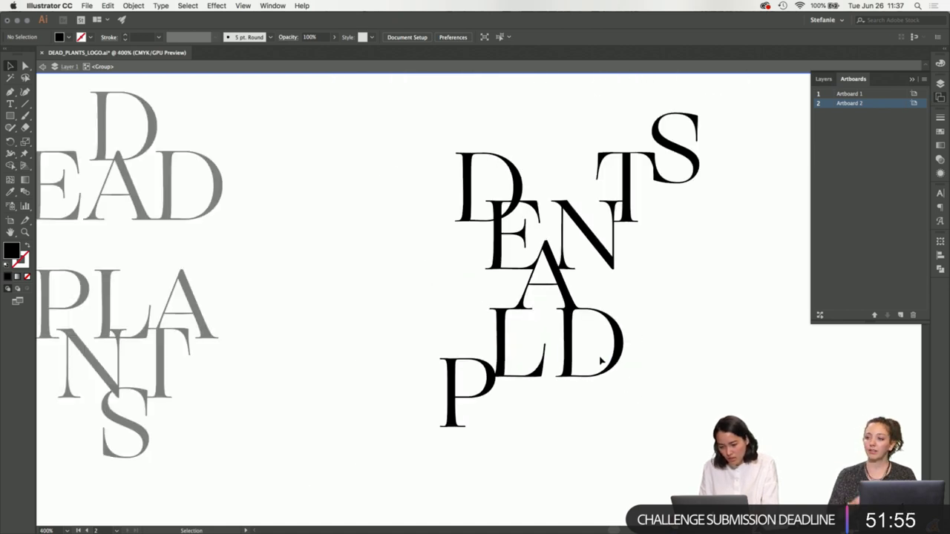
scroll(601, 361, "up", 2)
left_click_drag(637, 332, 635, 330)
left_click(697, 327)
scroll(577, 339, "down", 2)
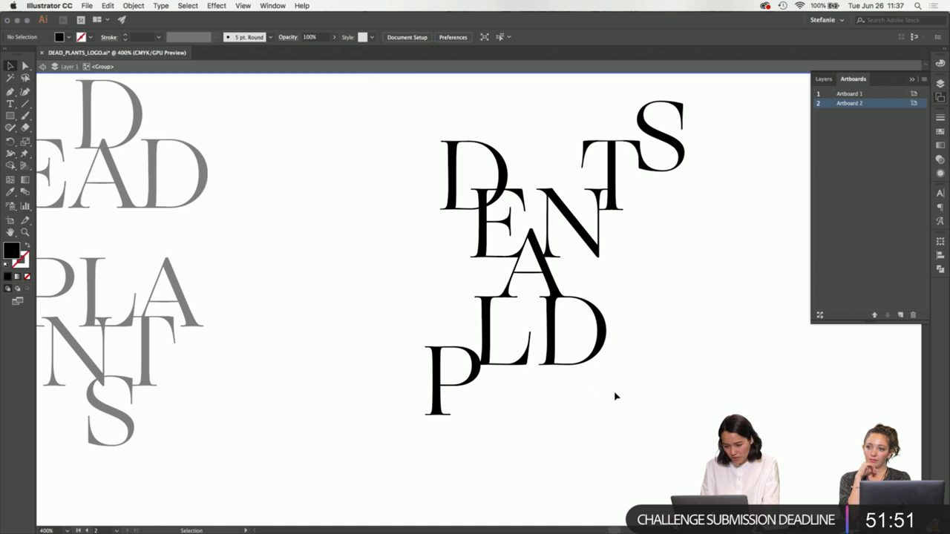
scroll(584, 321, "up", 3)
mouse_move(617, 335)
left_mouse_down()
mouse_move(624, 340)
mouse_move(601, 332)
left_mouse_up()
left_click(574, 340)
scroll(573, 338, "down", 2)
left_click(651, 301)
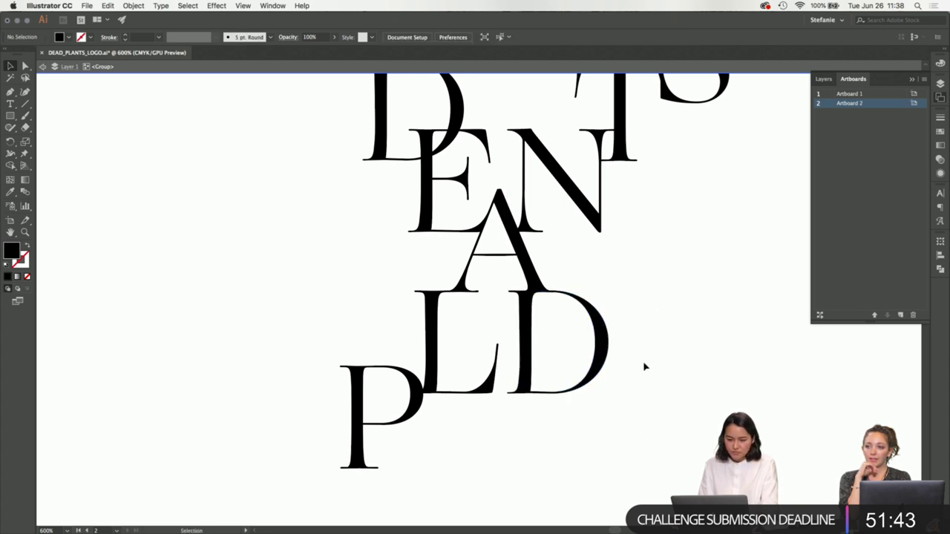
- Zoom out and centre Artboard 2 to see both lettering layouts
scroll(643, 365, "down", 3)
scroll(657, 397, "down", 2)
scroll(657, 397, "right", 3)
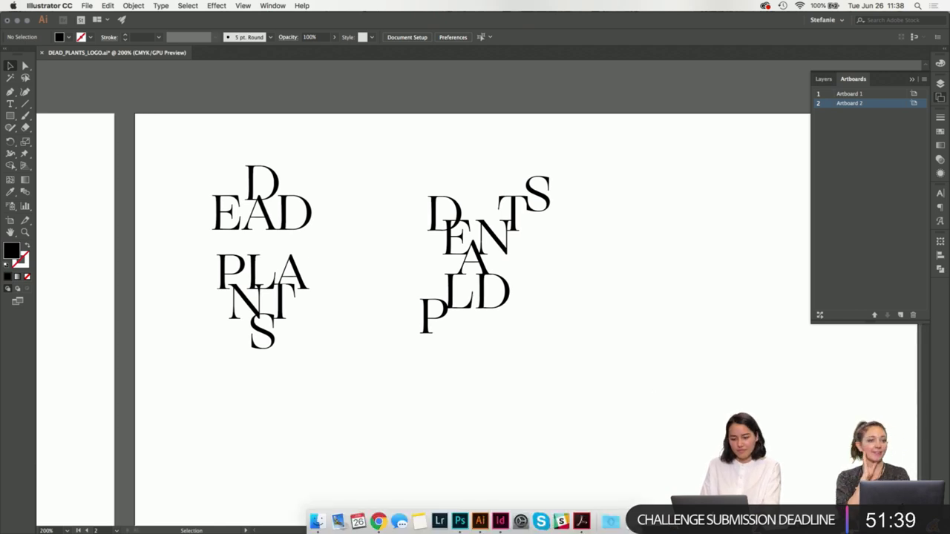
scroll(594, 371, "right", 2)
scroll(593, 371, "down", 1)
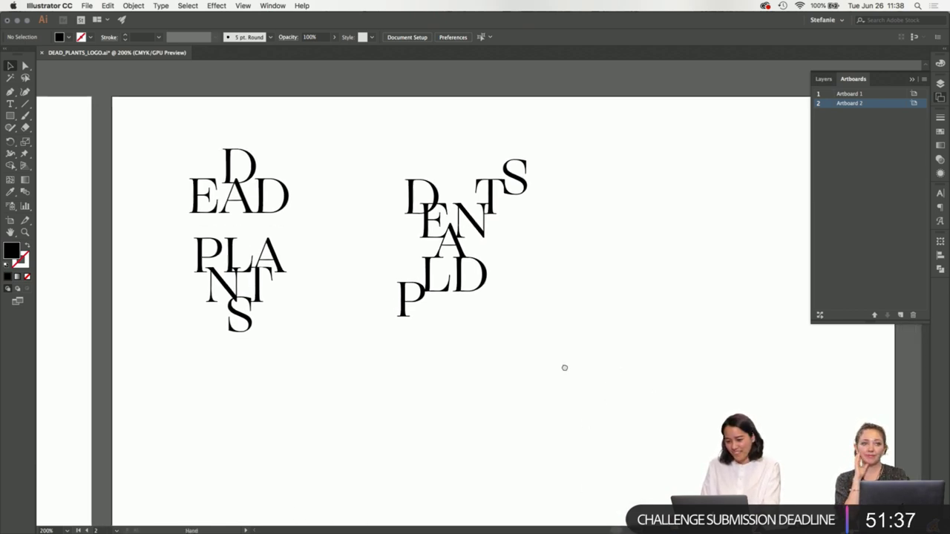
key("super+minus")
key("super+minus")
key("super+minus")
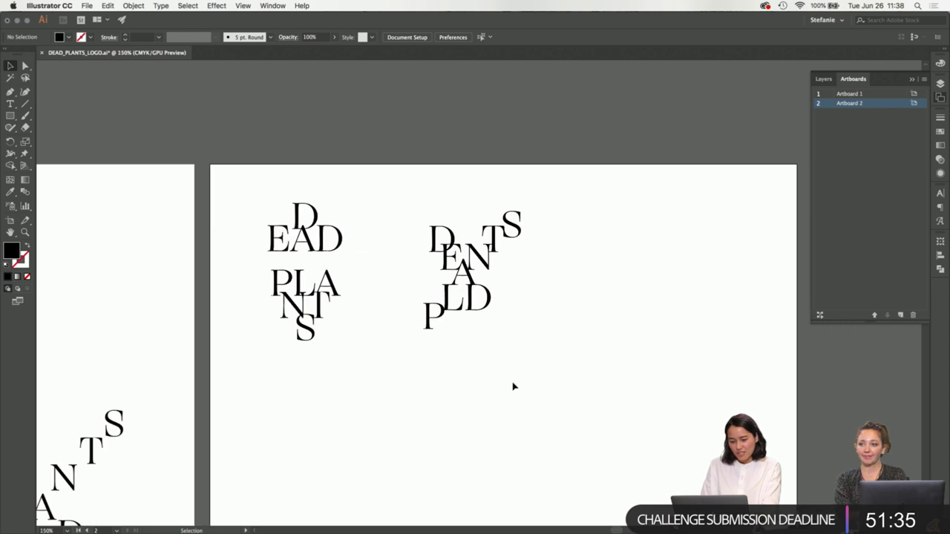
scroll(572, 383, "up", 3)
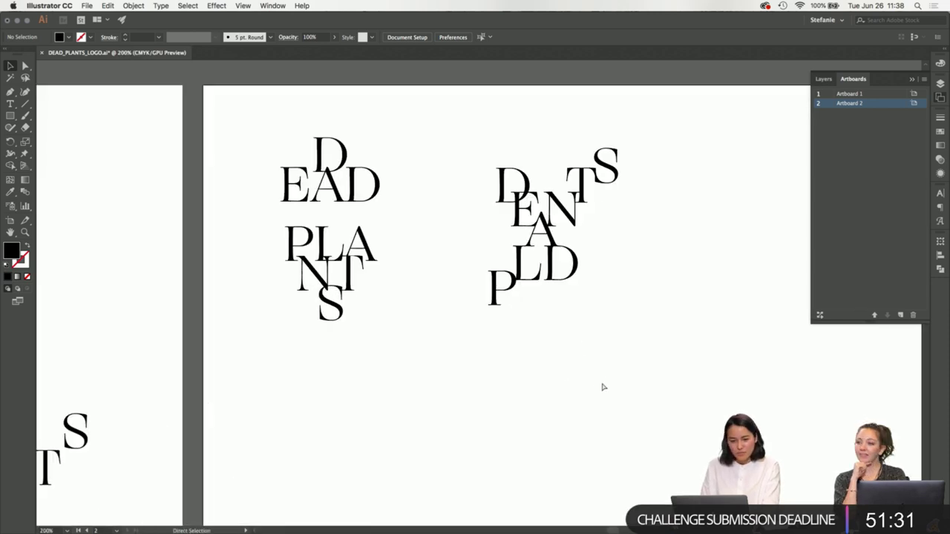
left_click_drag(611, 394, 528, 380)
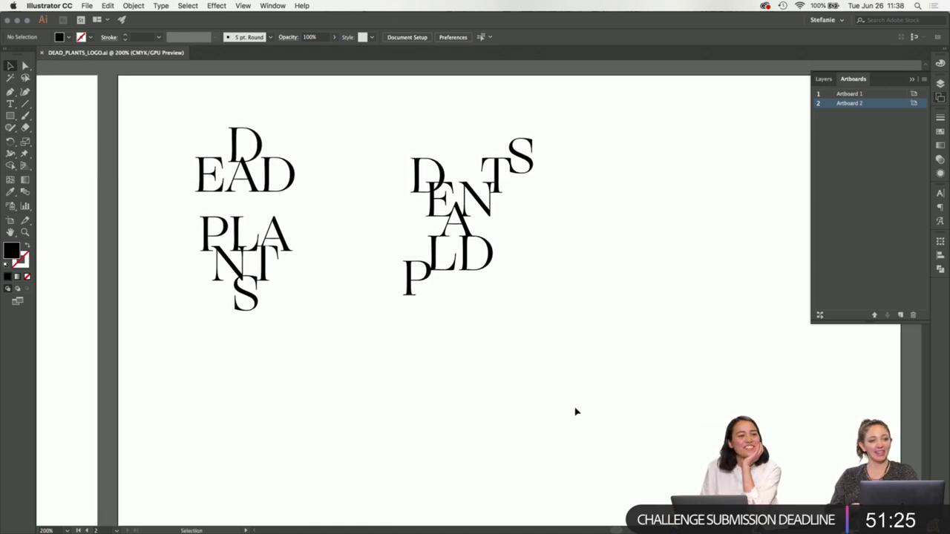
- Add a text label '1' below the stacked DEAD PLANTS lettering
scroll(527, 397, "left", 1)
key("t")
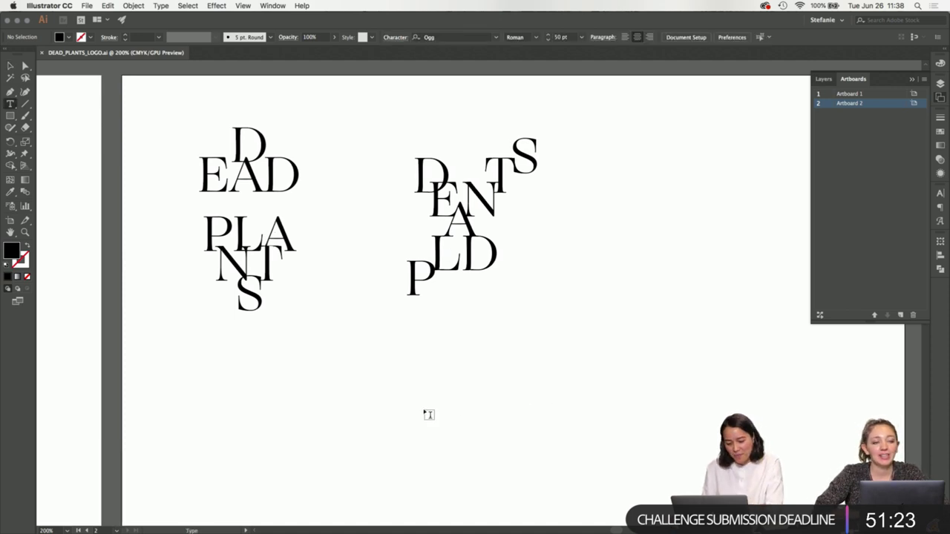
left_click_drag(210, 345, 286, 421)
type("1")
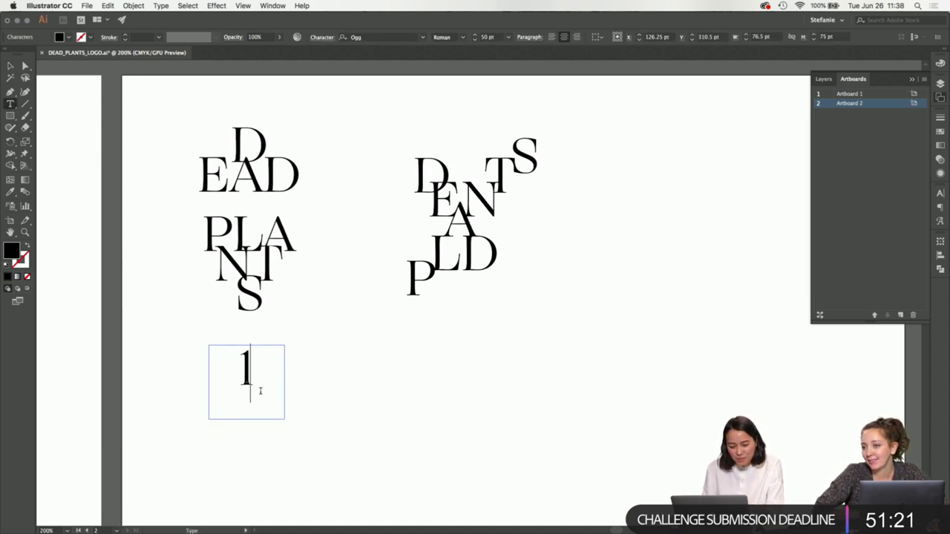
left_click(9, 66)
right_click(245, 376)
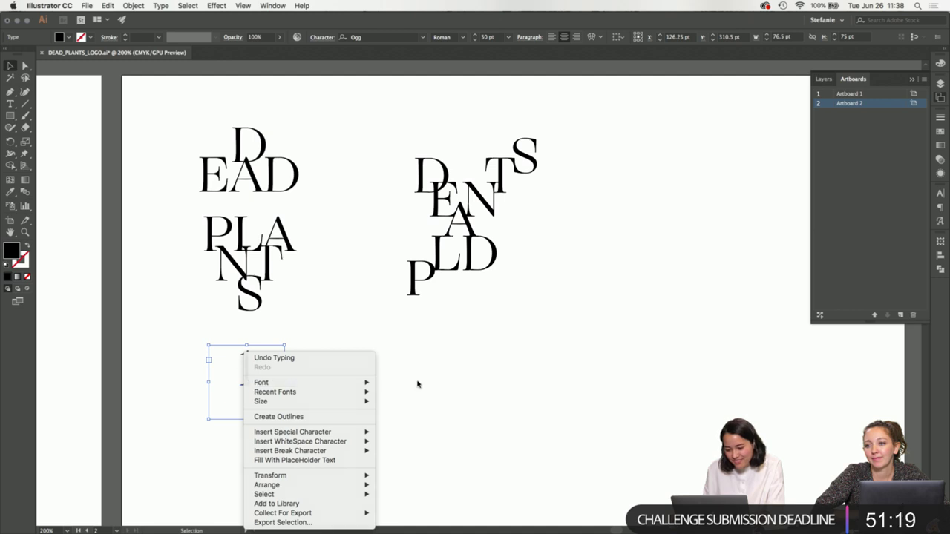
left_click(287, 380)
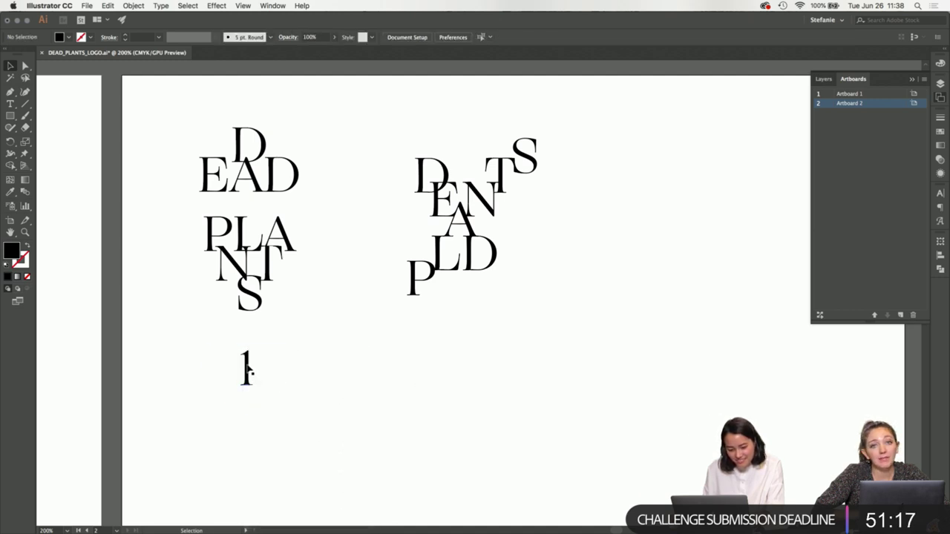
- Duplicate the 1 label under the second layout and change it to 2
left_click_drag(248, 373, 456, 377)
key("t")
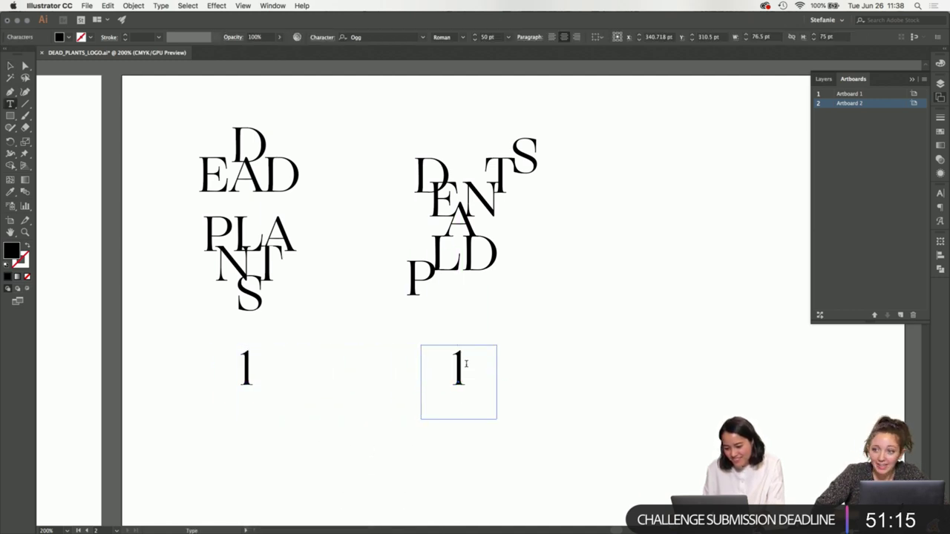
double_click(467, 364)
type("2")
left_click(9, 64)
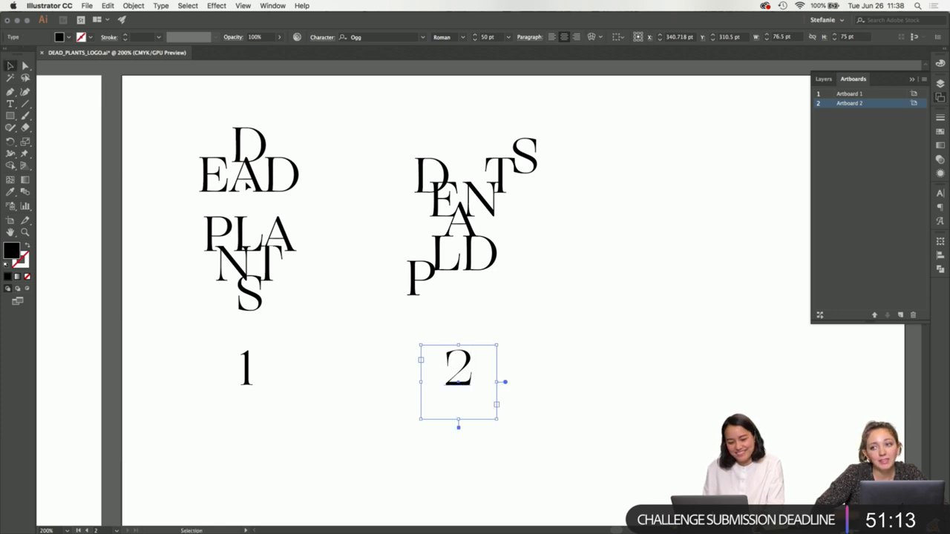
left_click(622, 285)
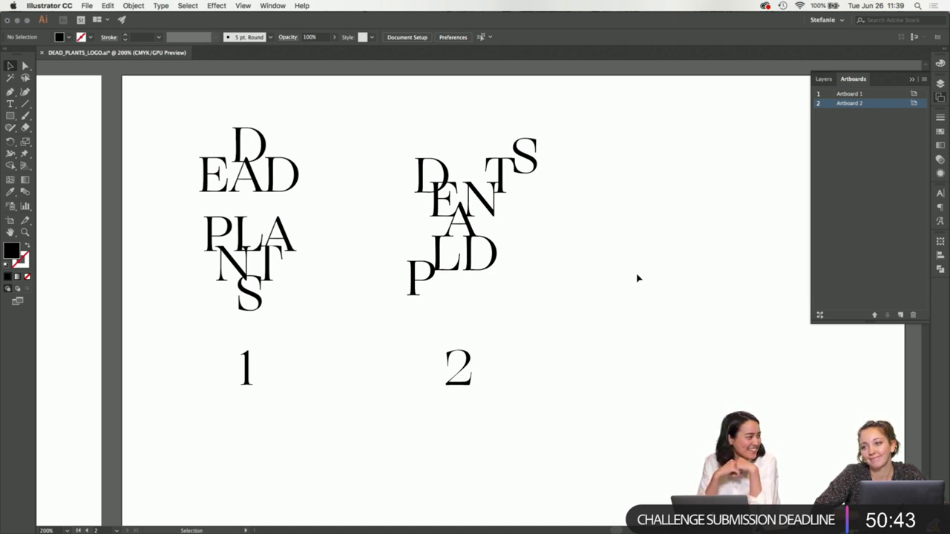
- Select the first DEAD PLANTS logo group and ungroup it
left_click_drag(333, 331, 151, 113)
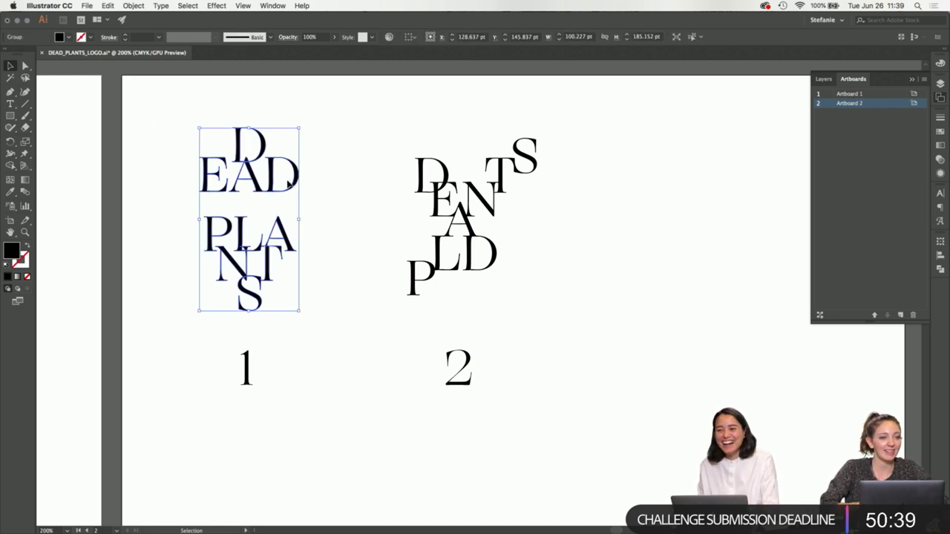
key("super+minus")
key("super+minus")
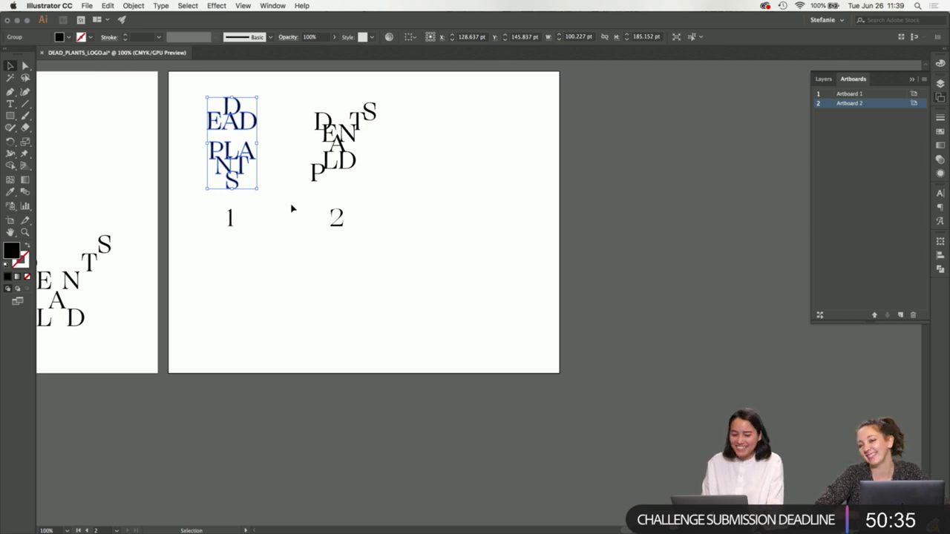
left_click(240, 137)
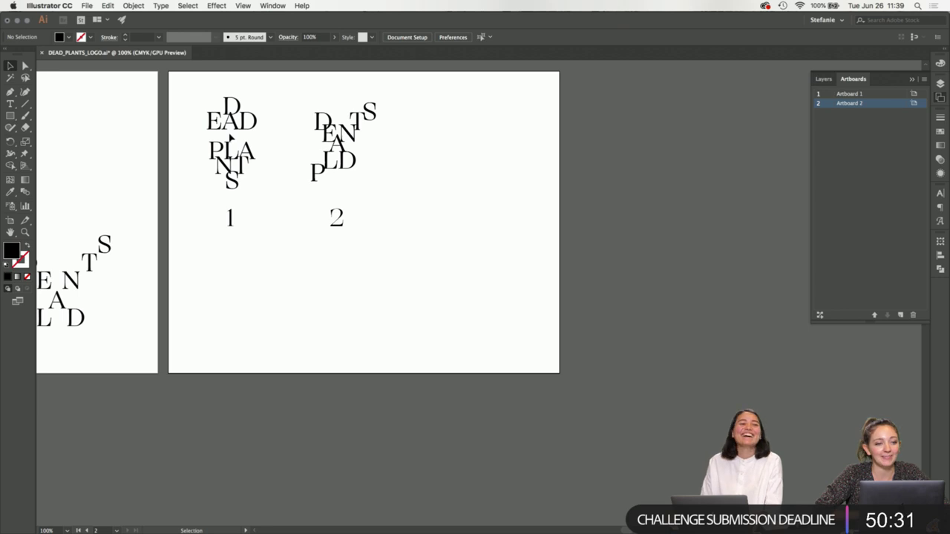
scroll(231, 138, "up", 2)
left_click_drag(306, 134, 290, 206)
left_click_drag(291, 324, 256, 301)
key("shift+super+g")
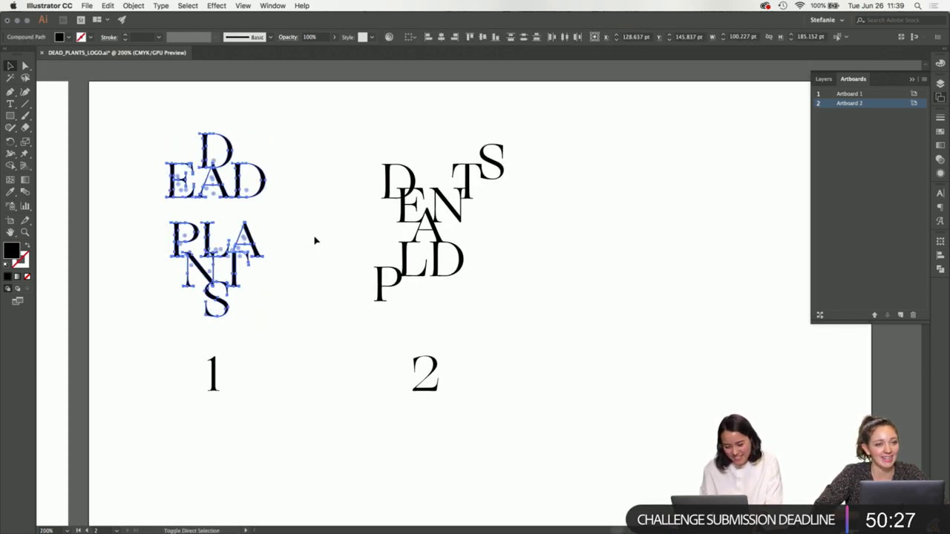
- Select the DEAD lettering on its own, separate from PLANTS, for copying
left_click_drag(315, 306, 158, 218)
left_click_drag(320, 211, 163, 132)
left_click_drag(305, 318, 143, 225)
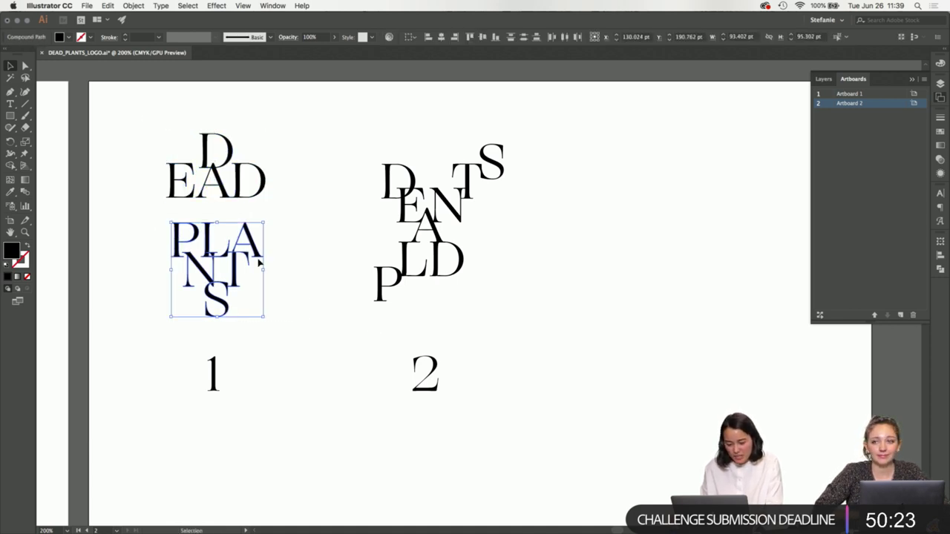
left_click_drag(314, 208, 99, 131)
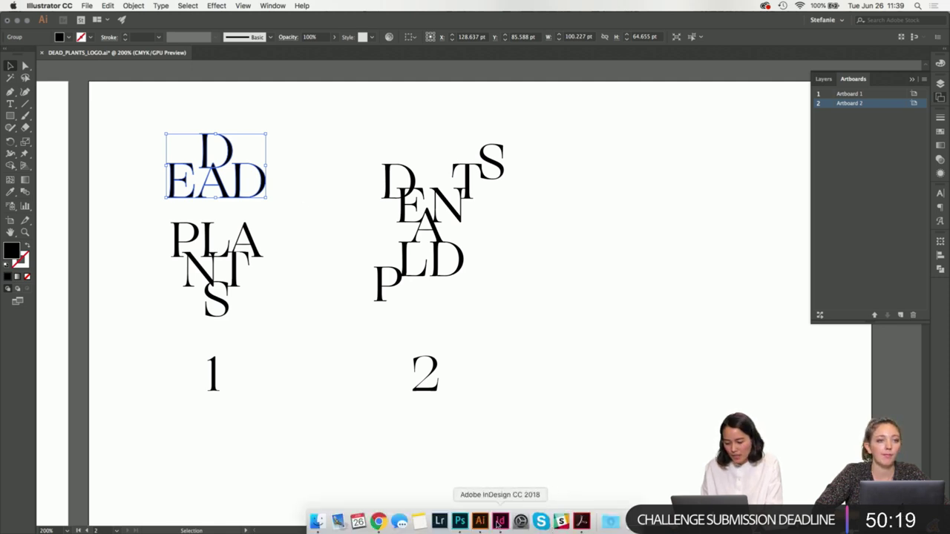
left_click(499, 522)
- Paste the DEAD lettering onto the InDesign cover and move it higher up
key("super+v")
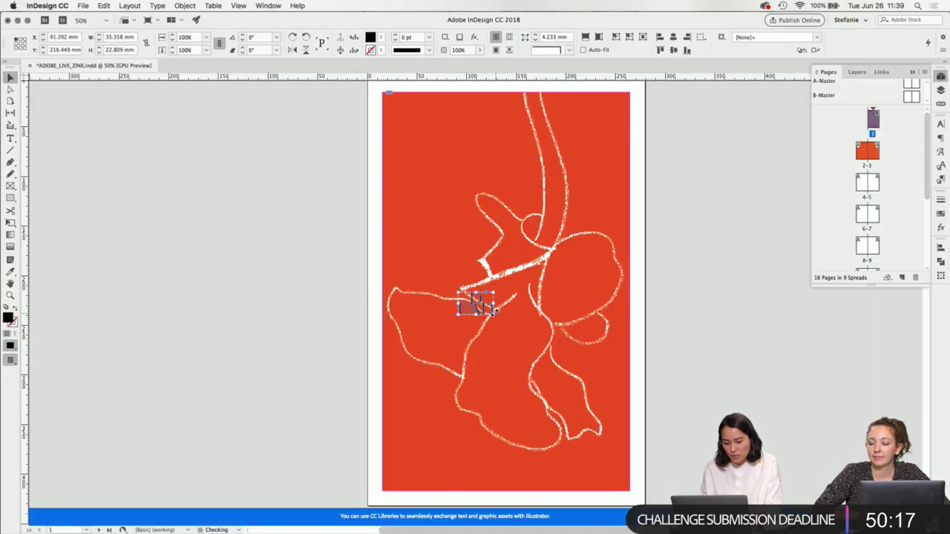
left_click_drag(484, 314, 460, 216)
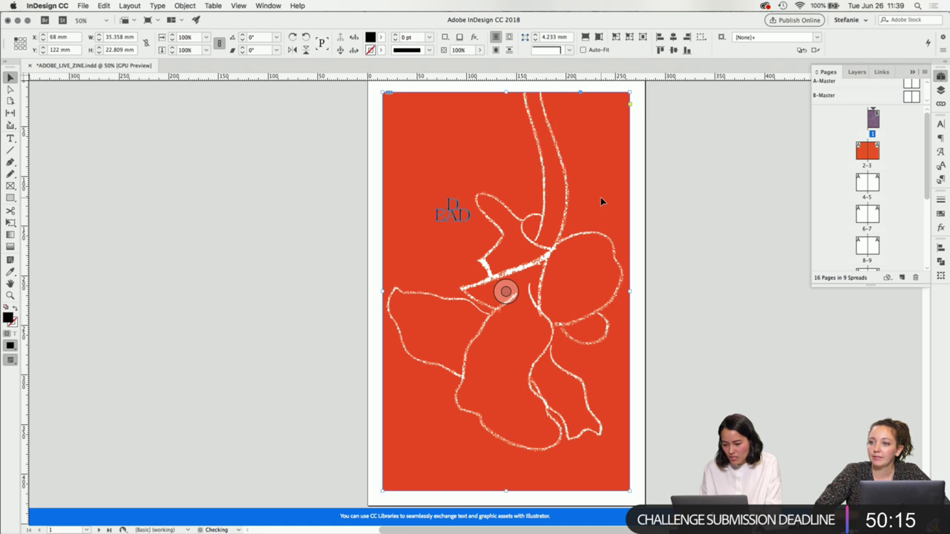
left_click_drag(691, 278, 585, 225)
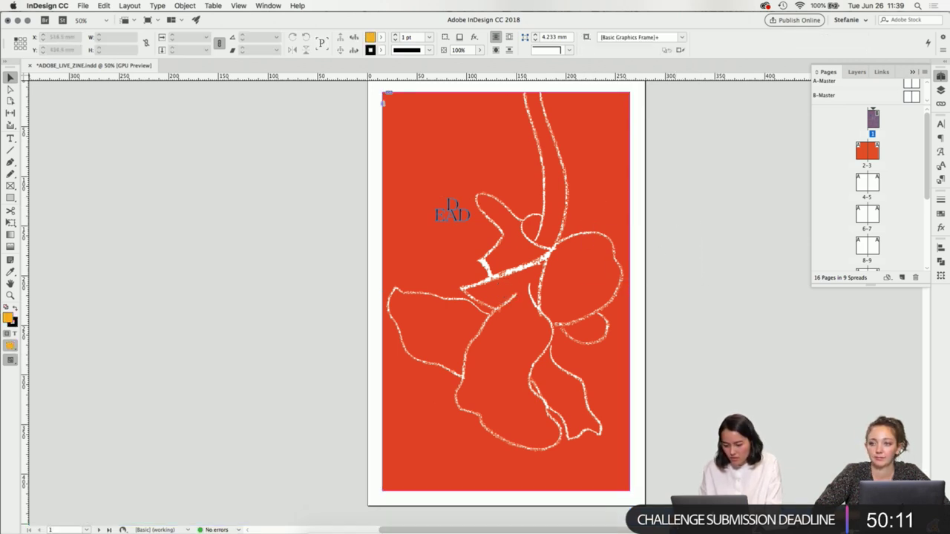
- Select the PLANTS lettering in Illustrator to bring it across
left_click(480, 521)
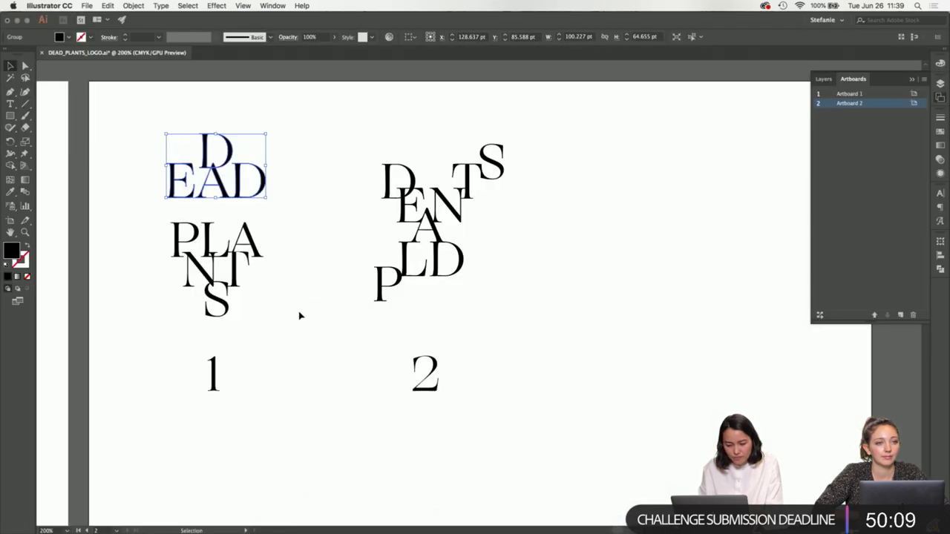
left_click(181, 236)
mouse_move(418, 523)
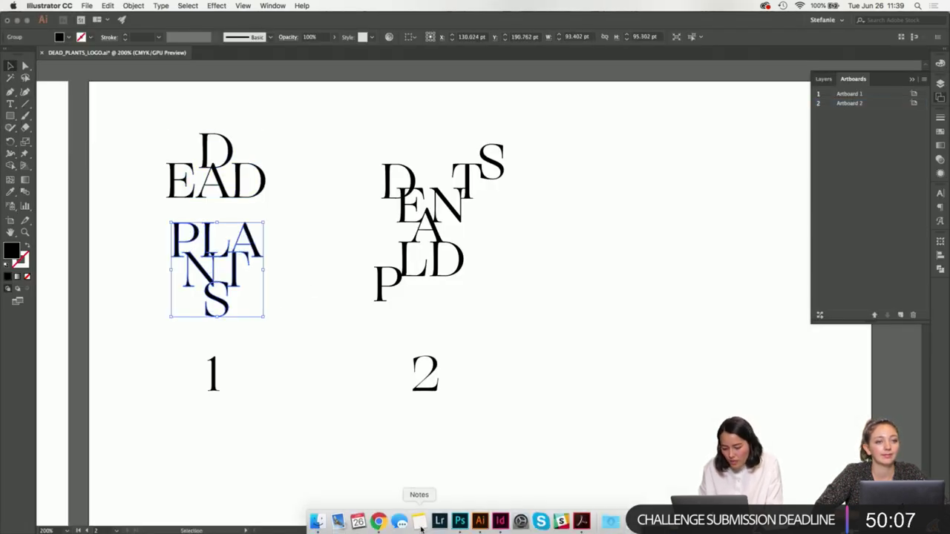
left_click(501, 522)
- Paste PLANTS onto the cover, centre it horizontally with DEAD, and move it up under DEAD
key("super+v")
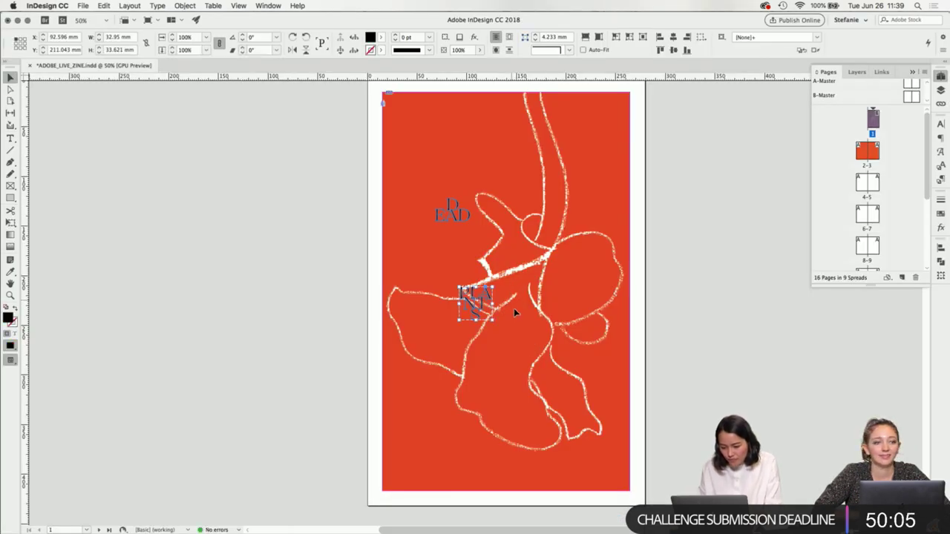
left_click(461, 219, "shift")
left_click(674, 38)
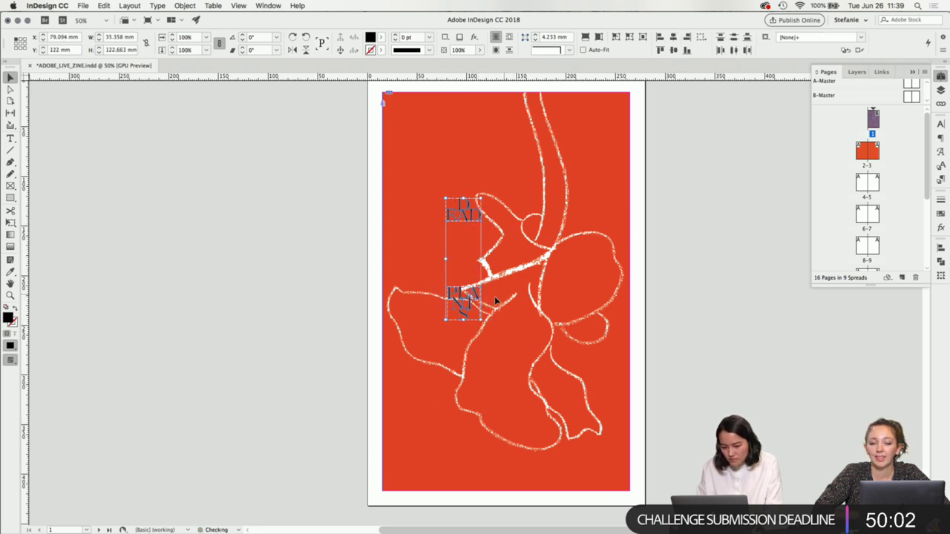
left_click(581, 311)
left_click_drag(478, 283, 479, 235)
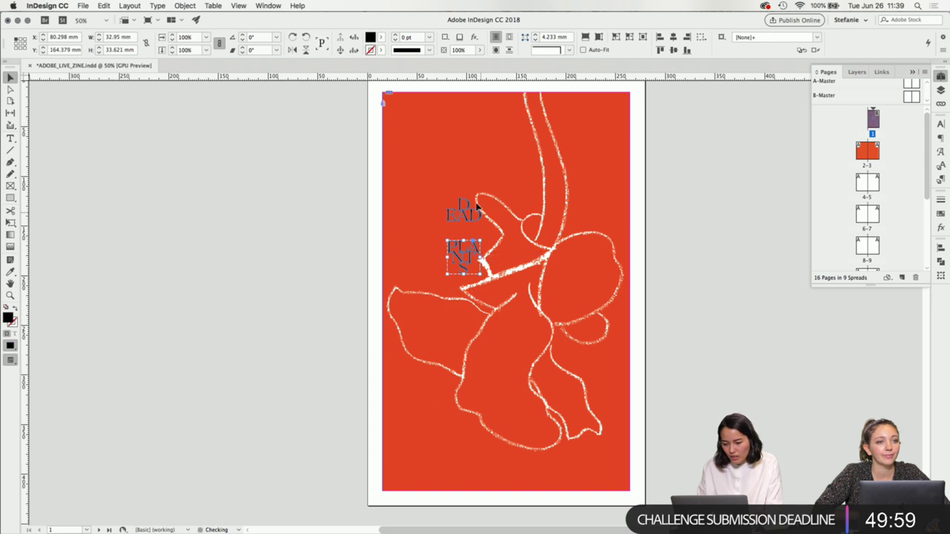
- Scale DEAD and PLANTS up to cover size and restack PLANTS just under DEAD
left_click(476, 213, "shift")
left_click_drag(481, 273, 566, 335)
left_click_drag(551, 207, 545, 220)
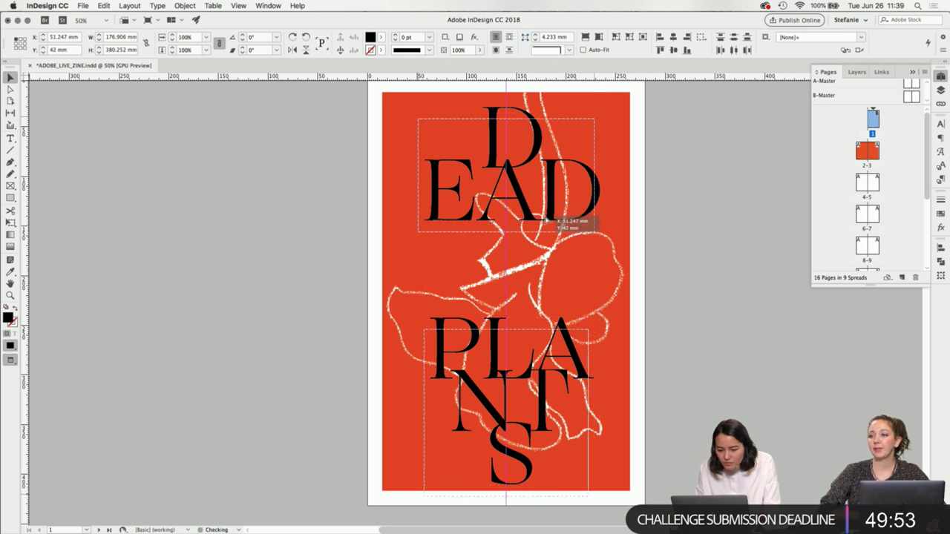
left_click(700, 235)
left_click_drag(564, 360, 565, 318)
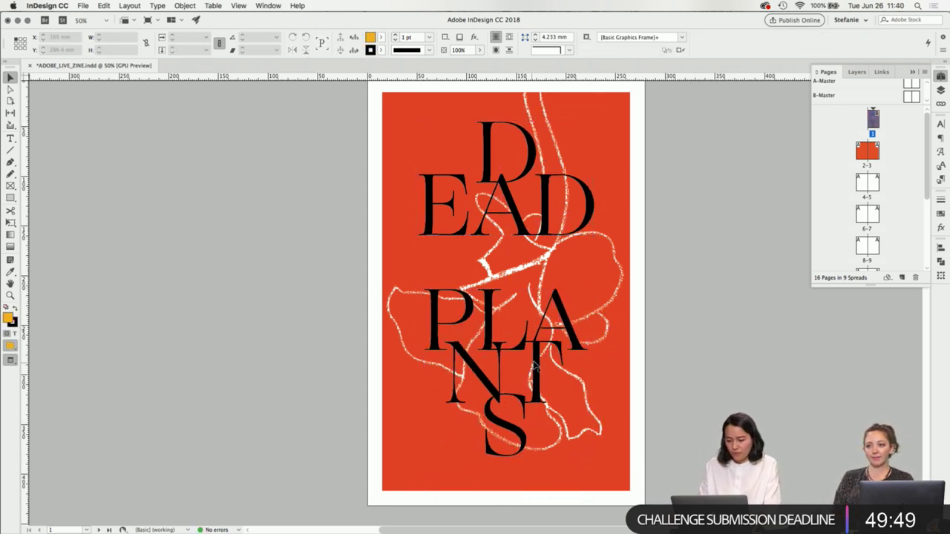
left_click_drag(537, 366, 538, 378)
left_click(533, 202, "shift")
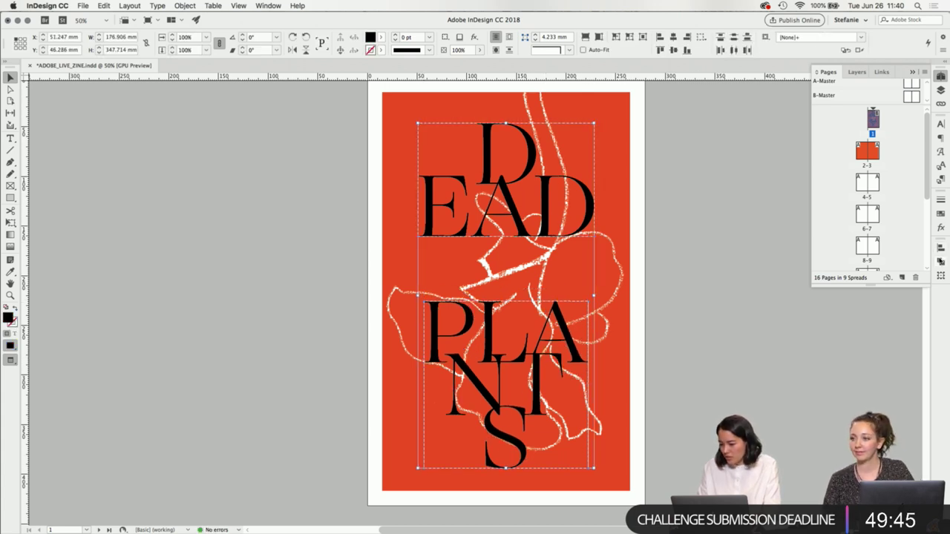
- Set alignment relative to the page and nudge DEAD slightly up
left_click(941, 247)
left_click(863, 332)
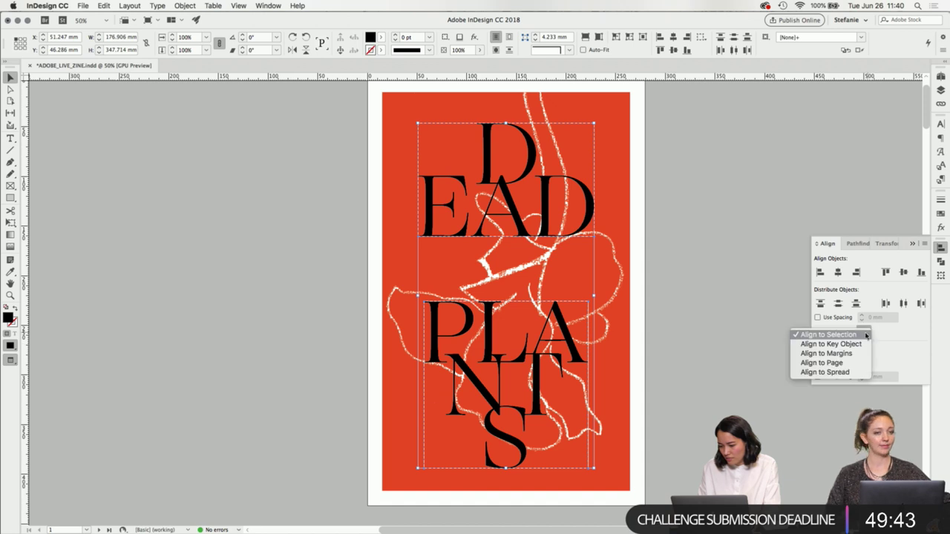
left_click(840, 369)
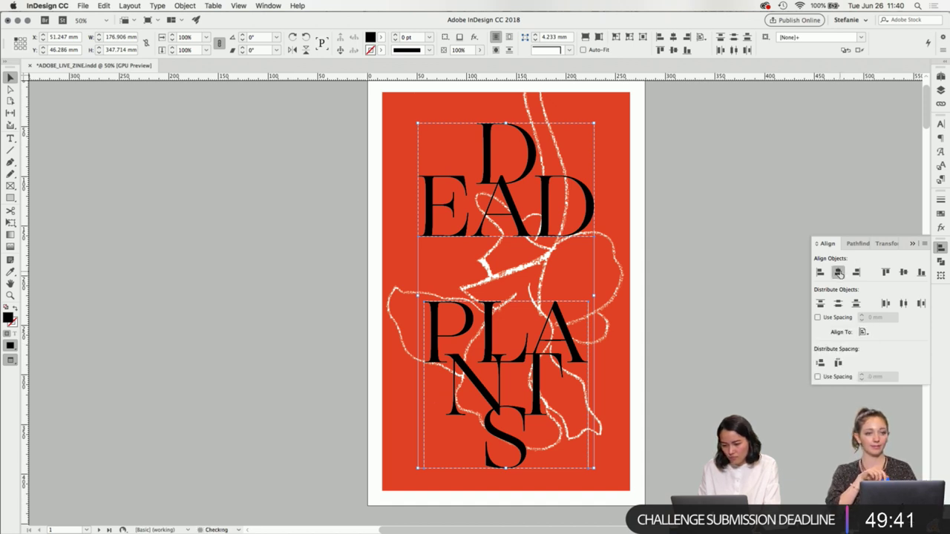
left_click(743, 290)
left_click(583, 334)
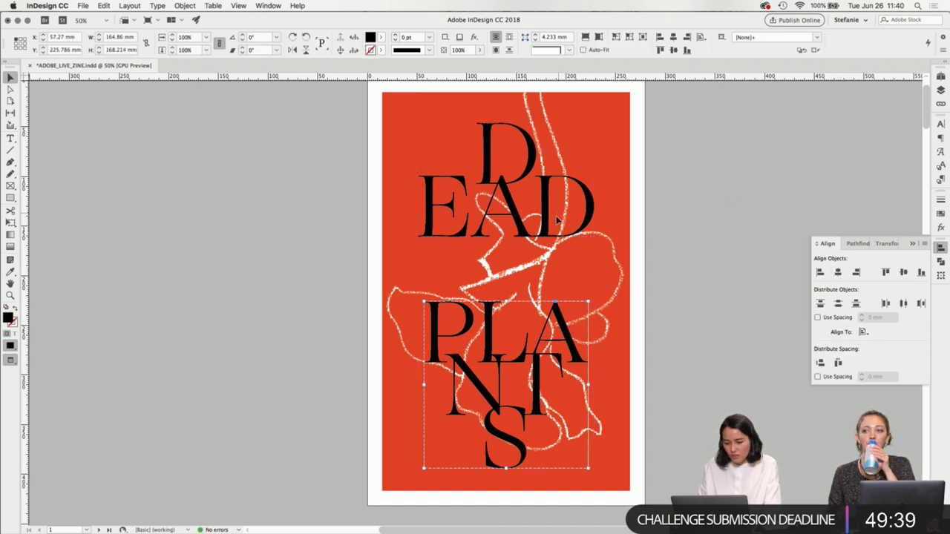
left_click_drag(557, 219, 557, 214)
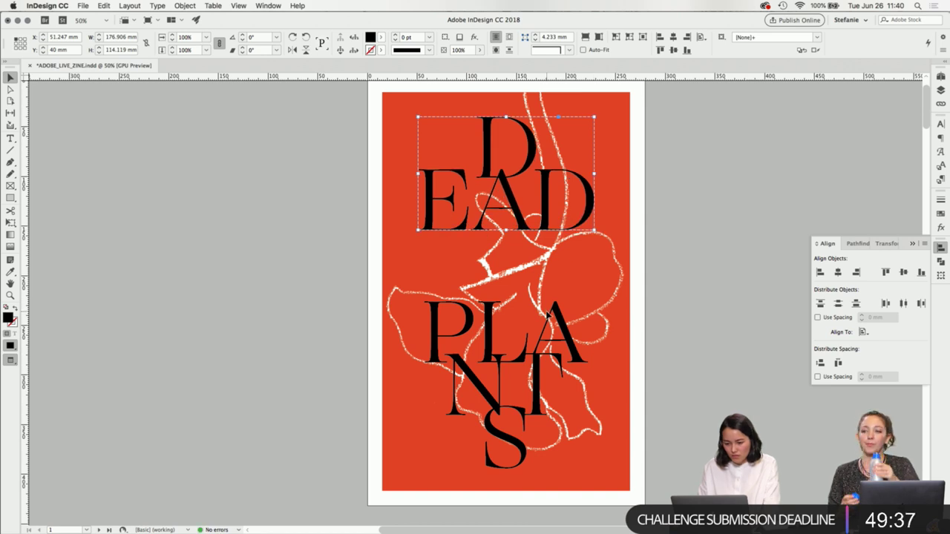
left_click(550, 341, "shift")
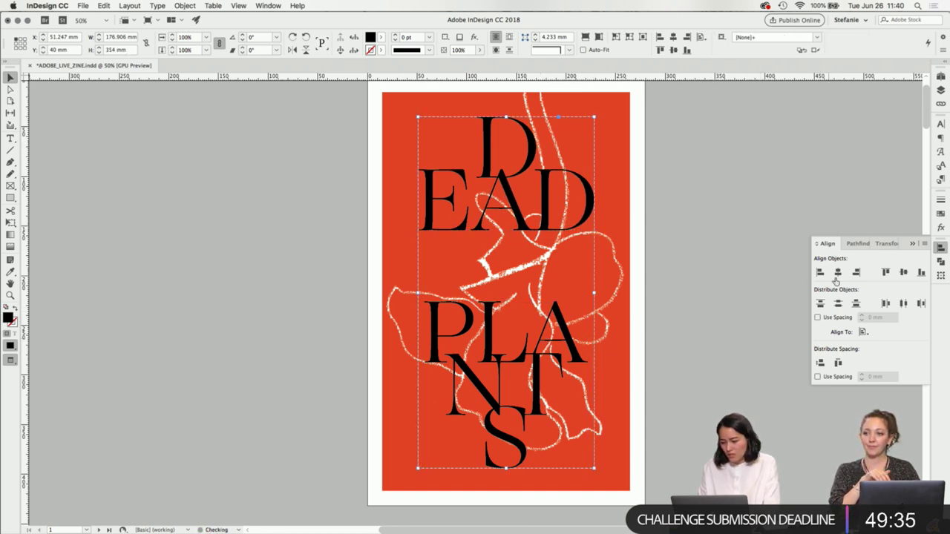
left_click(700, 209)
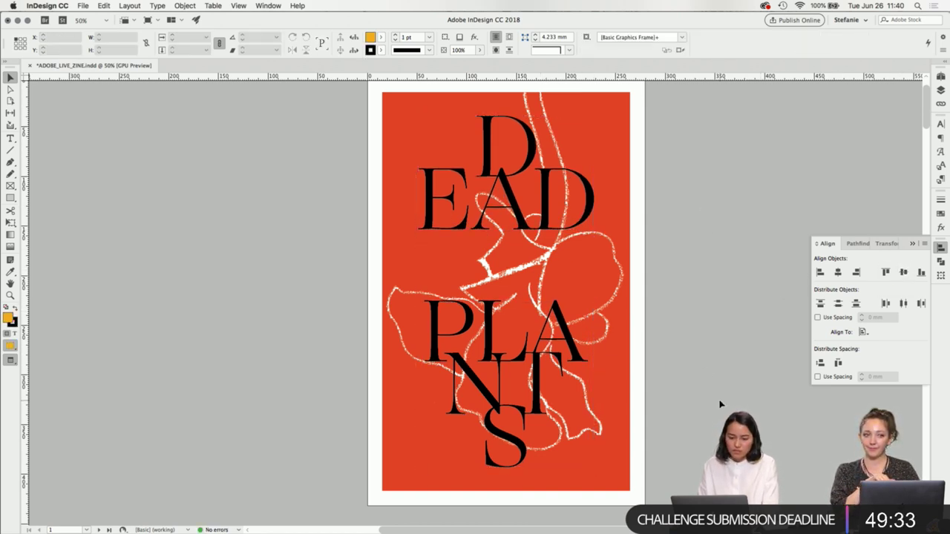
- Shrink the DEAD PLANTS title slightly from its top-right corner
scroll(721, 401, "up", 1)
key("super+minus")
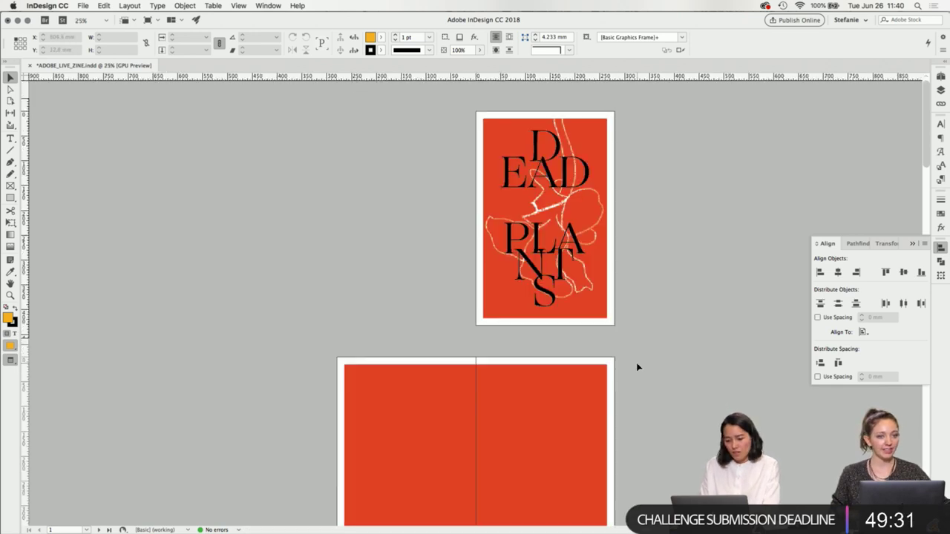
key("super+equal")
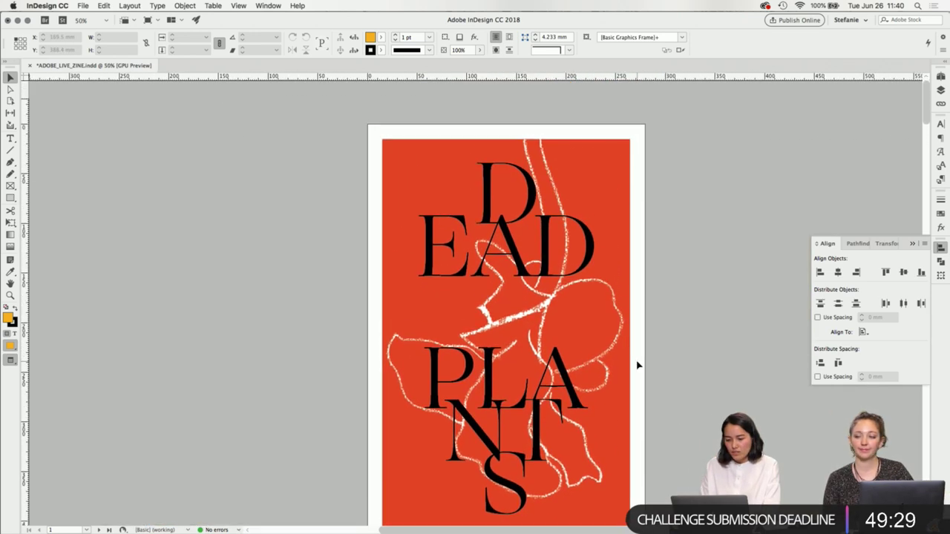
scroll(637, 366, "up", 1)
left_click(561, 265)
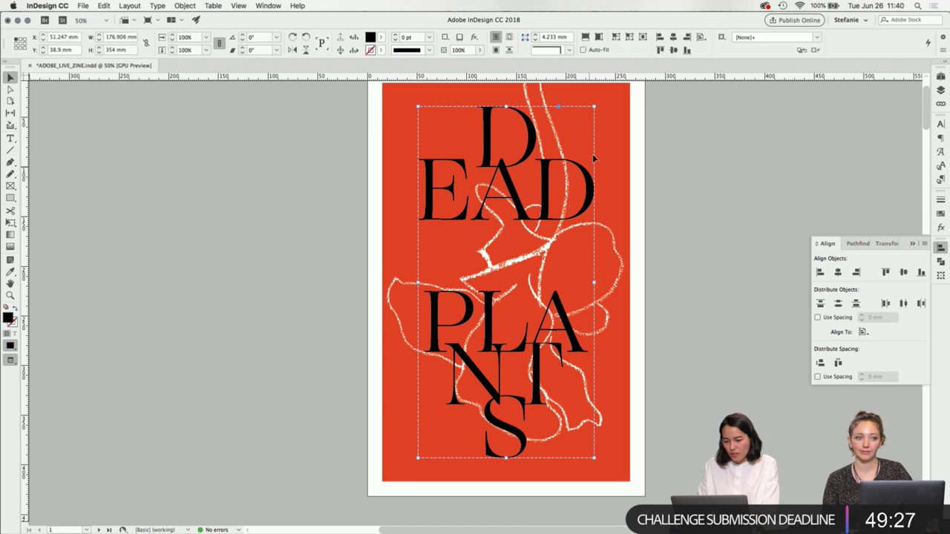
mouse_move(594, 107)
left_mouse_down()
mouse_move(576, 115)
mouse_move(587, 111)
left_mouse_up()
left_click(726, 245)
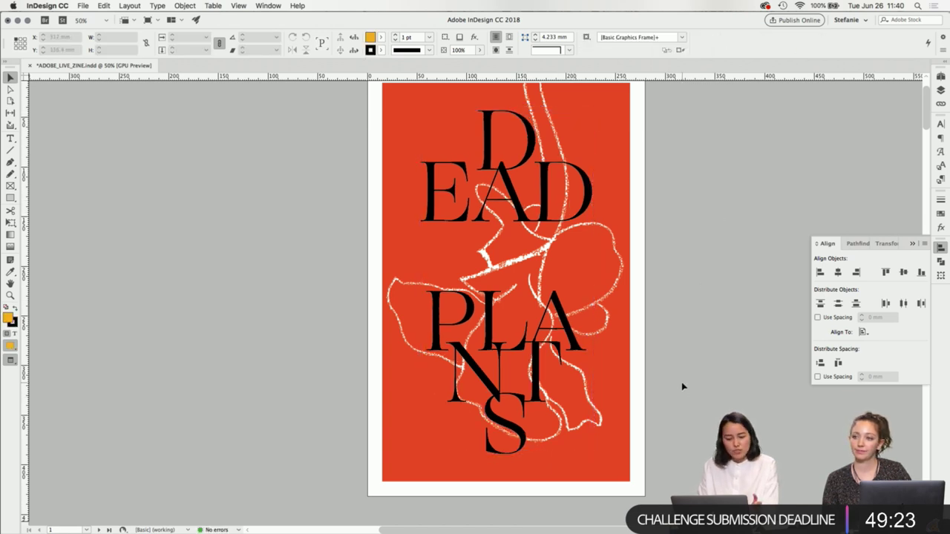
left_click(560, 148)
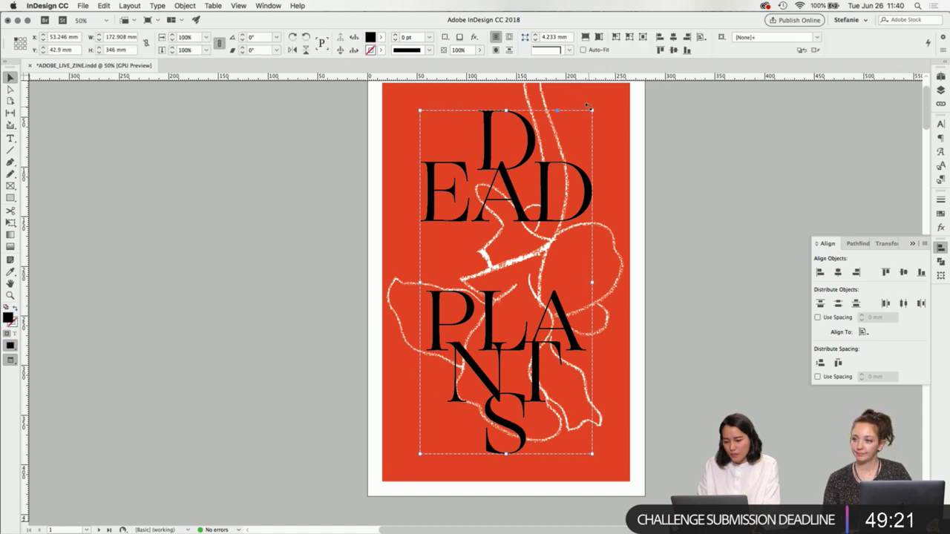
left_click_drag(592, 109, 596, 102)
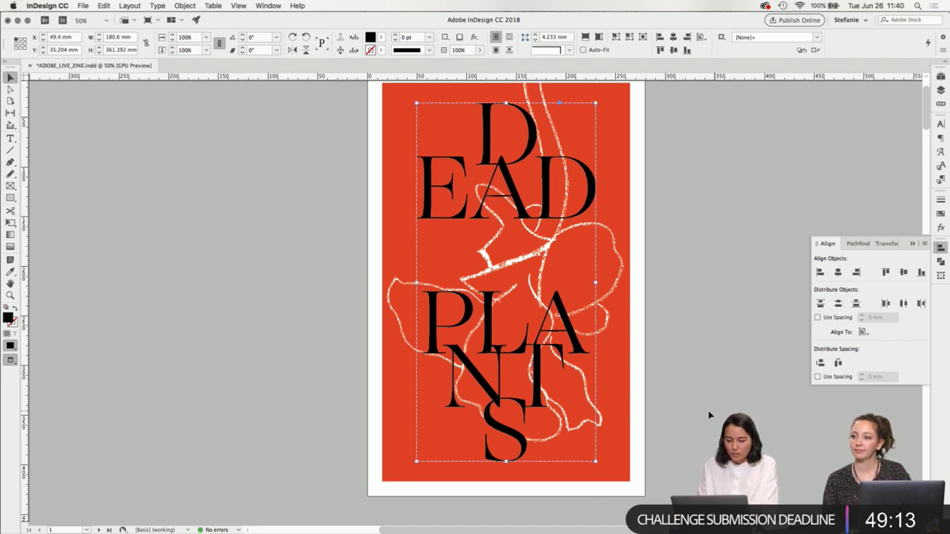
- Centre the DEAD PLANTS title vertically on the page
key("super+shift+a")
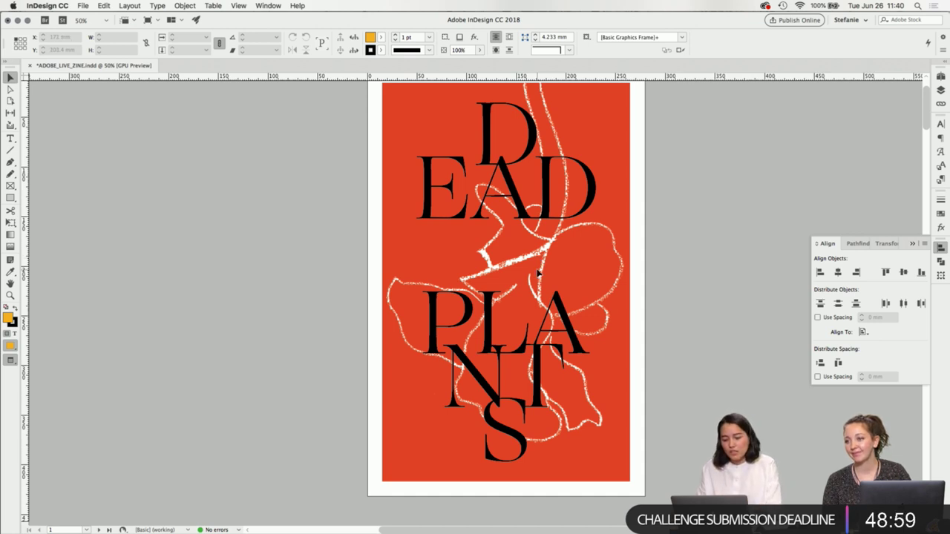
left_click(562, 312)
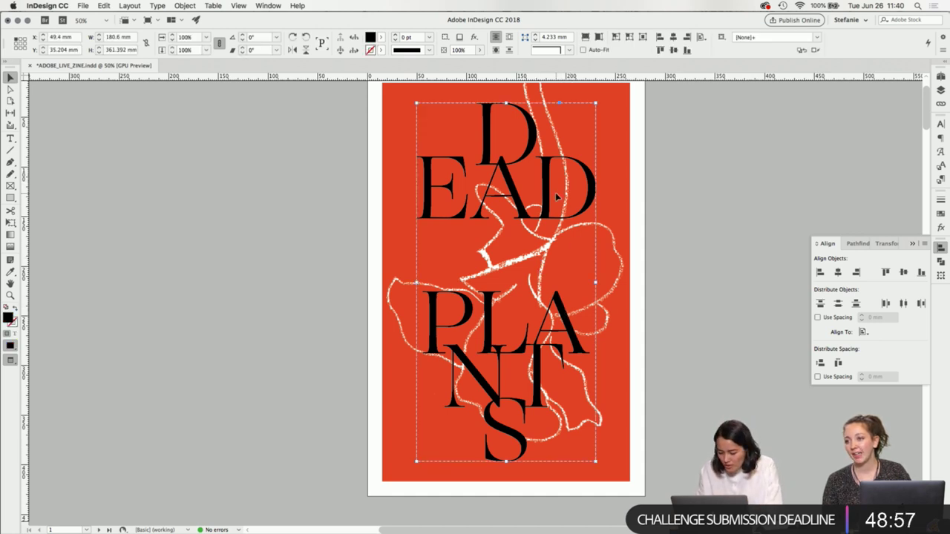
key("Up")
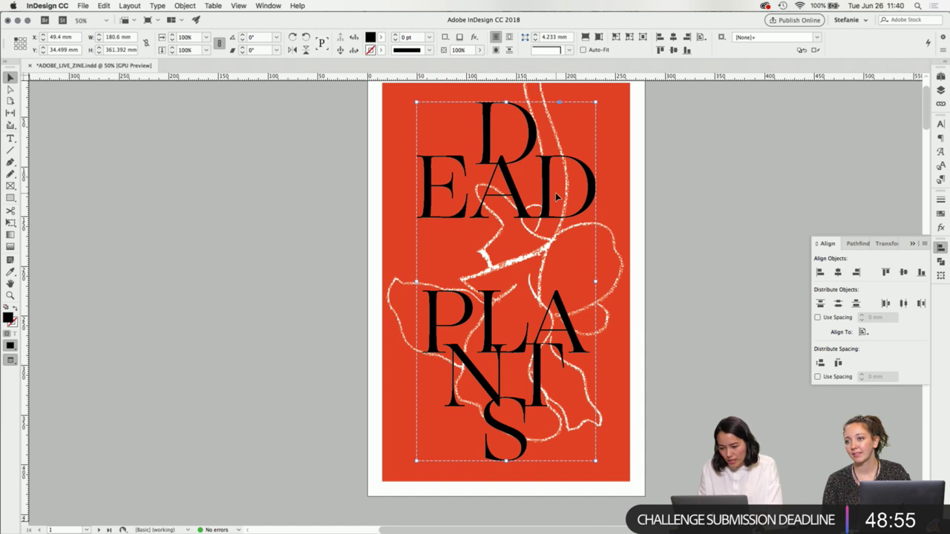
key("shift+Down")
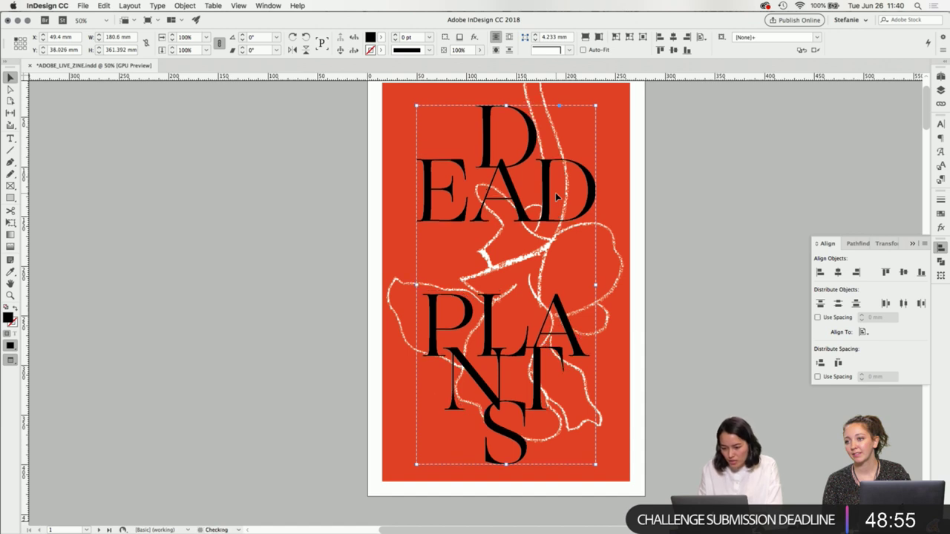
left_click(904, 274)
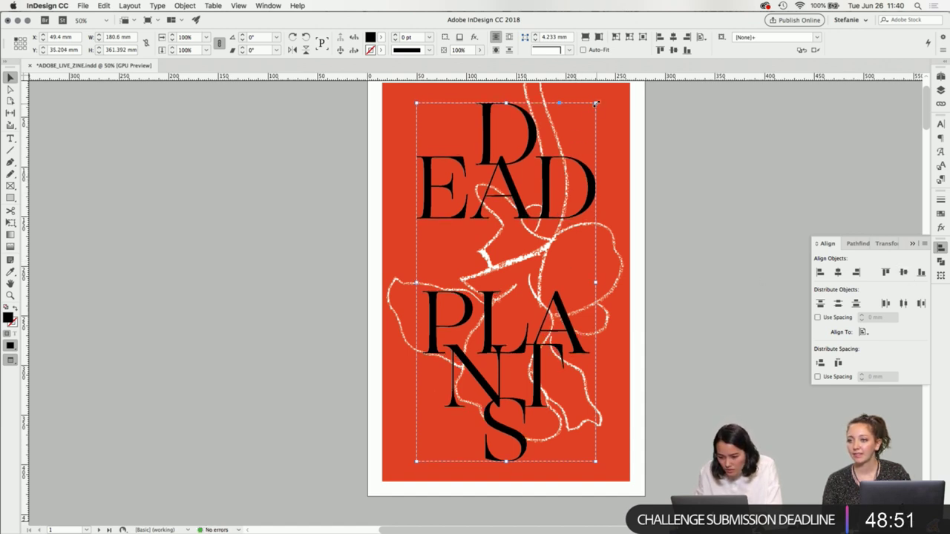
- Shrink the title to about 175.907 mm by 352 mm and nudge it slightly left
left_click_drag(595, 104, 592, 109)
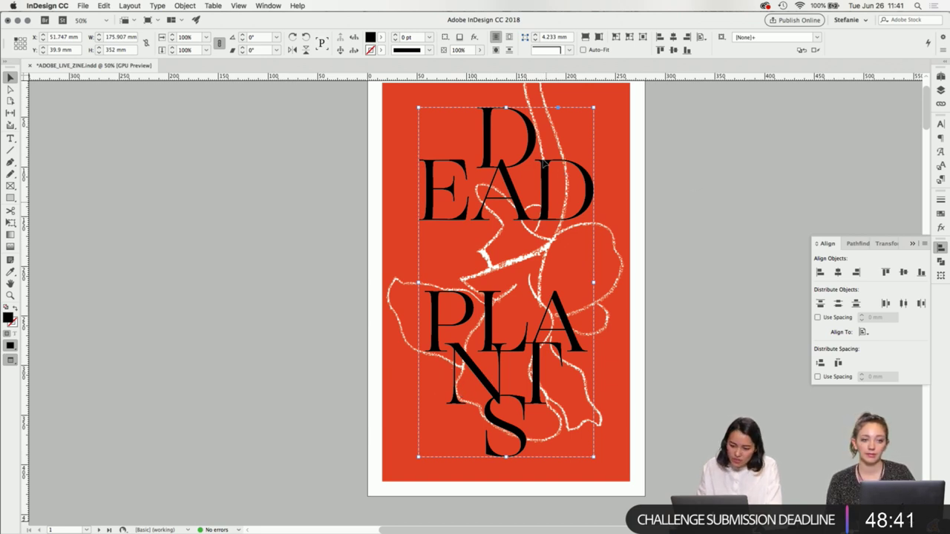
left_click_drag(595, 106, 596, 106)
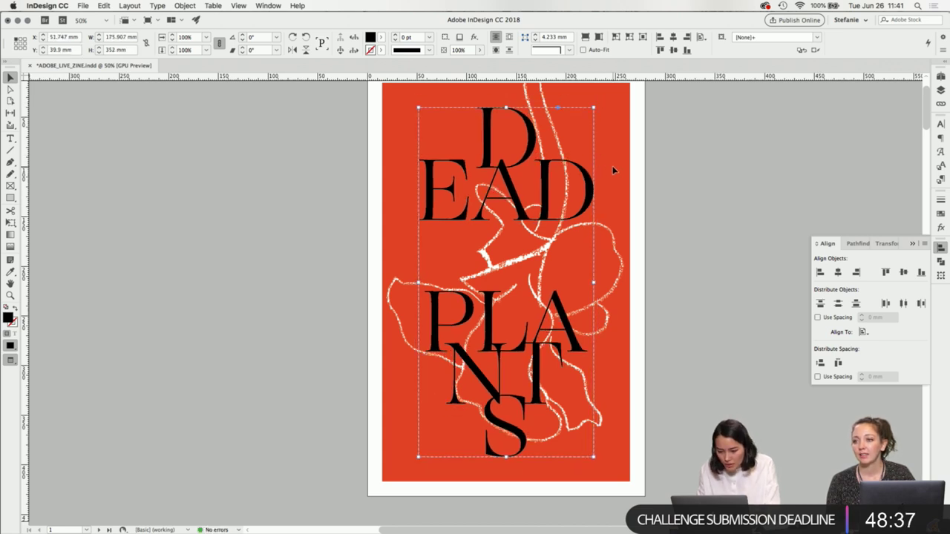
key("Left")
key("Left")
key("Left")
key("Left")
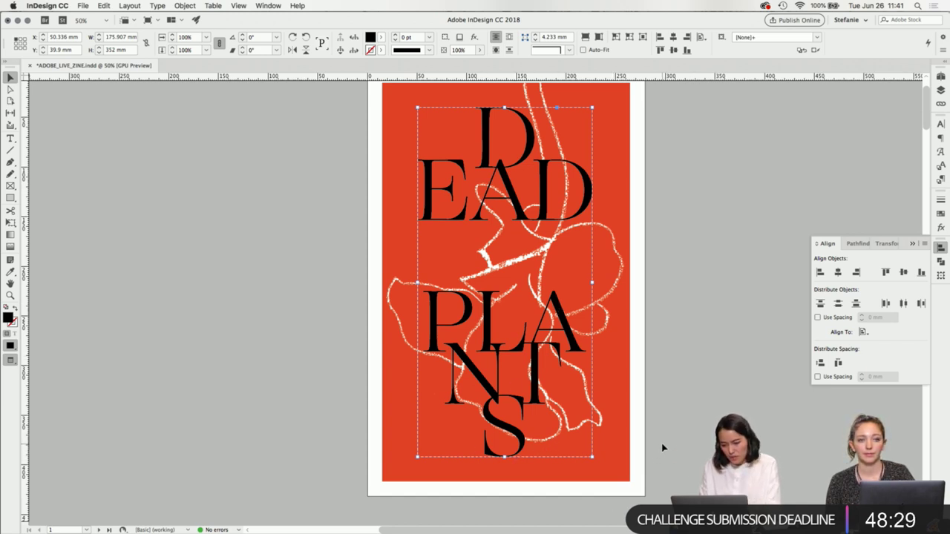
key("Down")
key("Down")
key("Down")
key("Down")
key("Down")
key("Down")
key("Down")
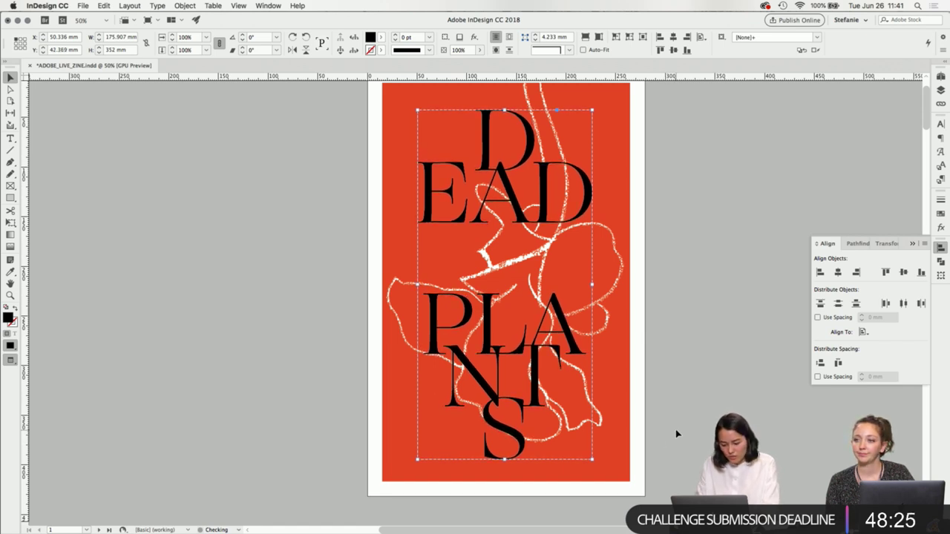
key("Up")
key("Up")
key("Up")
key("Up")
key("Up")
key("Up")
key("Up")
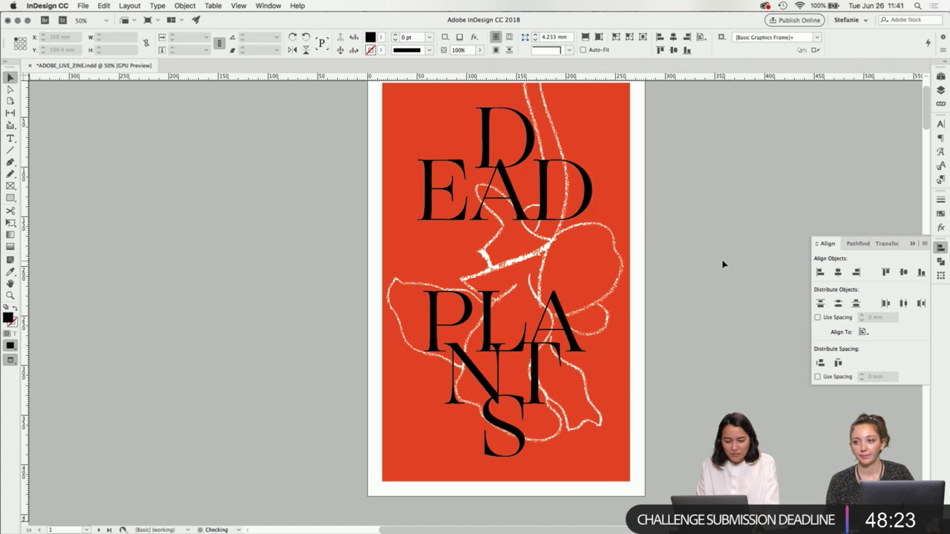
- Nudge the white line drawing slightly up inside its frame behind the title
scroll(648, 152, "up", 1)
left_click(648, 153)
key("super+a")
left_click(506, 313)
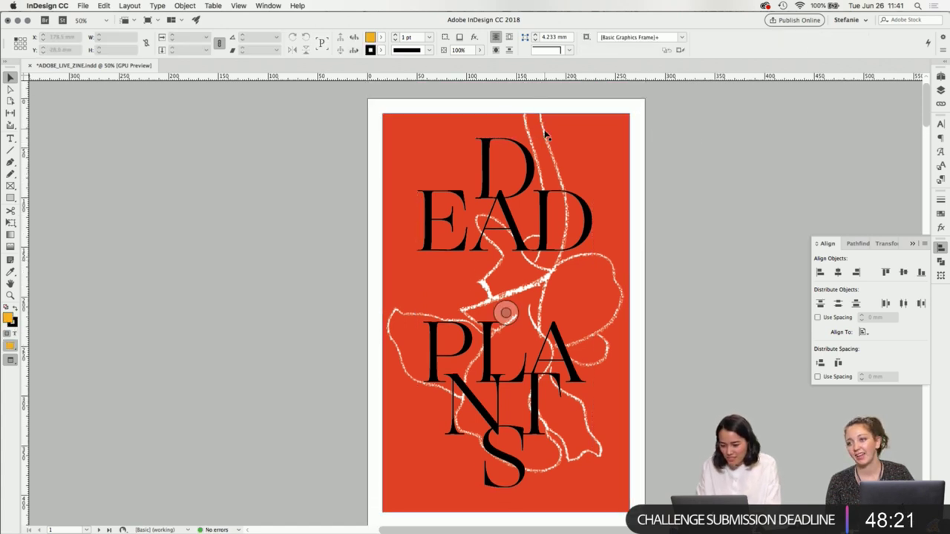
double_click(579, 140)
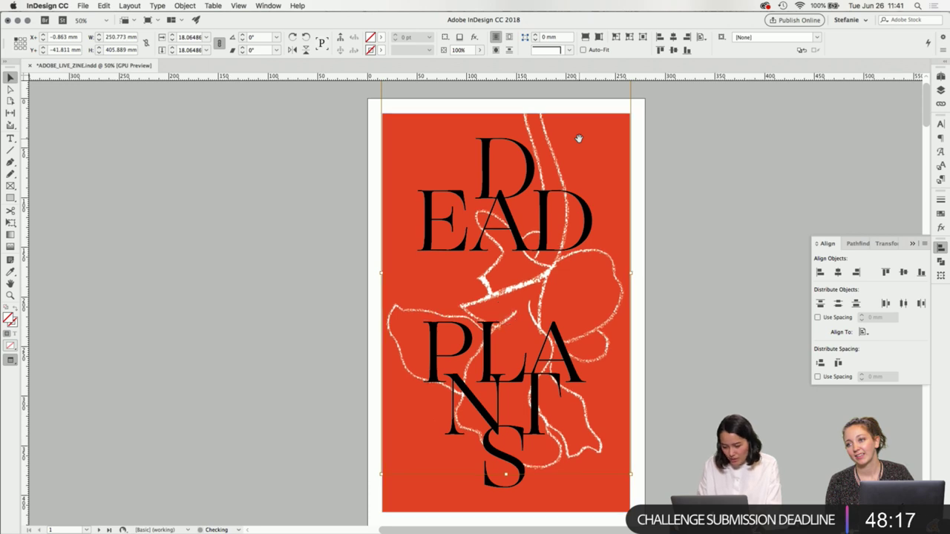
left_click_drag(488, 443, 488, 441)
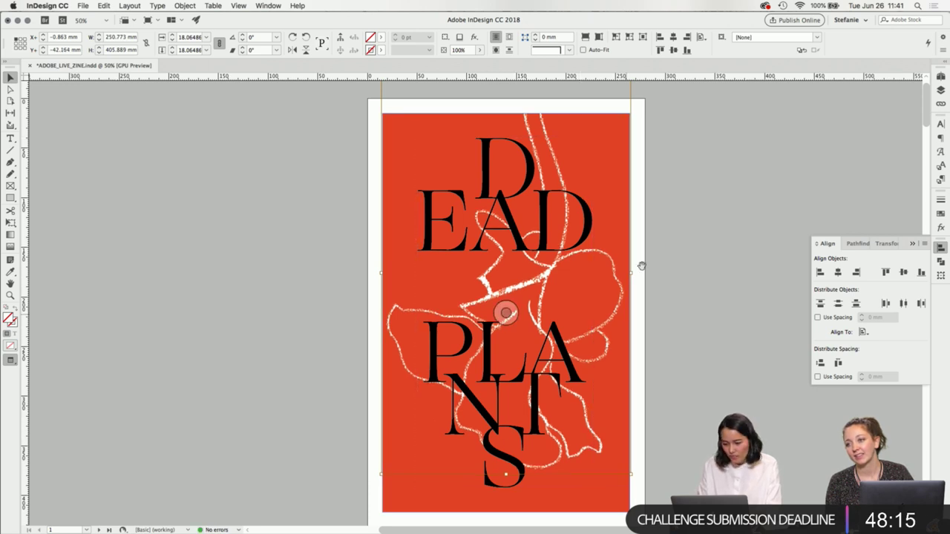
left_click(722, 186)
left_click(565, 128)
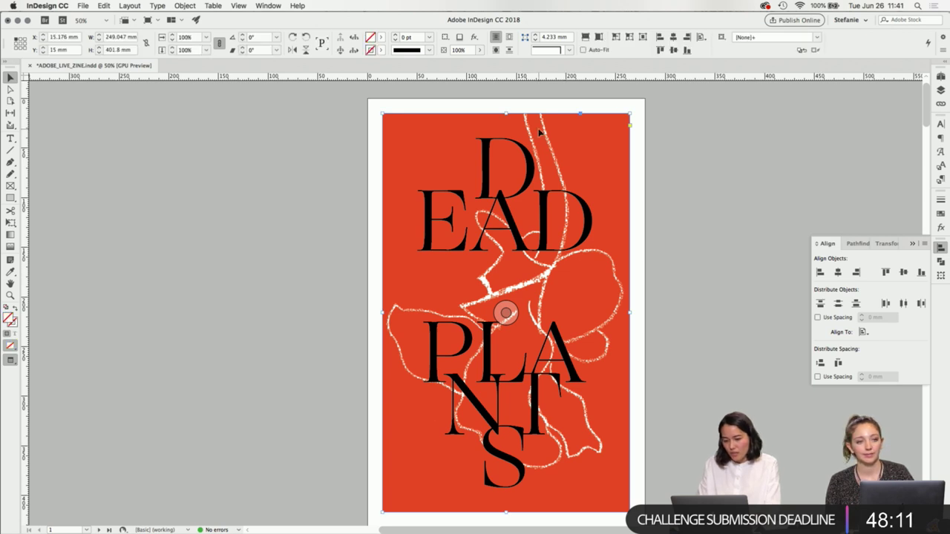
left_click(703, 195)
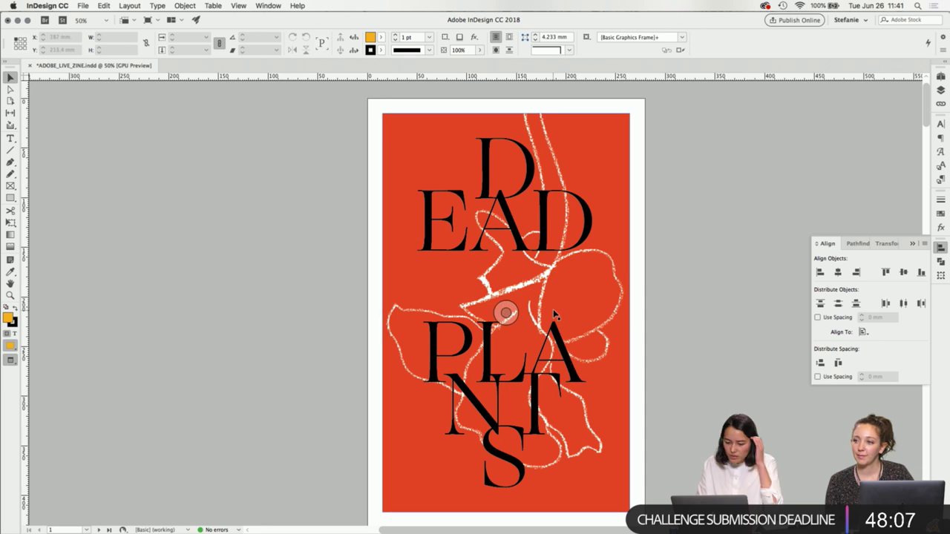
left_click(688, 238)
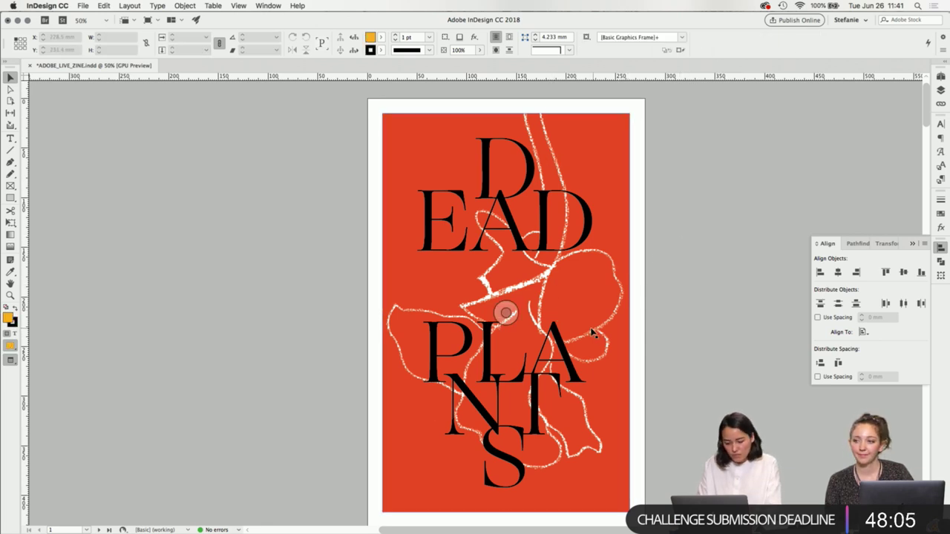
- Draw a No. 1 text frame between DEAD and PLANTS, set to 30 pt Futura
key("t")
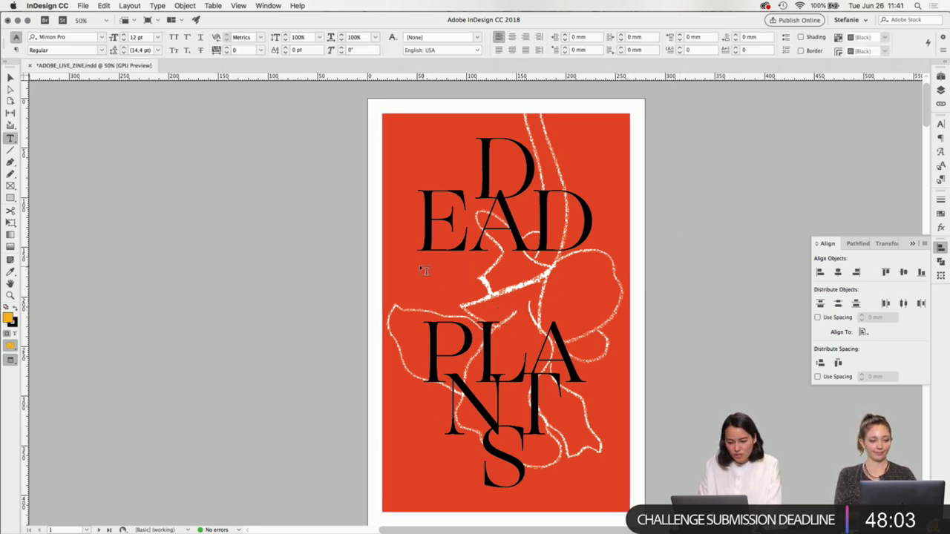
mouse_move(420, 267)
left_mouse_down()
mouse_move(615, 319)
mouse_move(577, 318)
mouse_move(543, 283)
left_mouse_up()
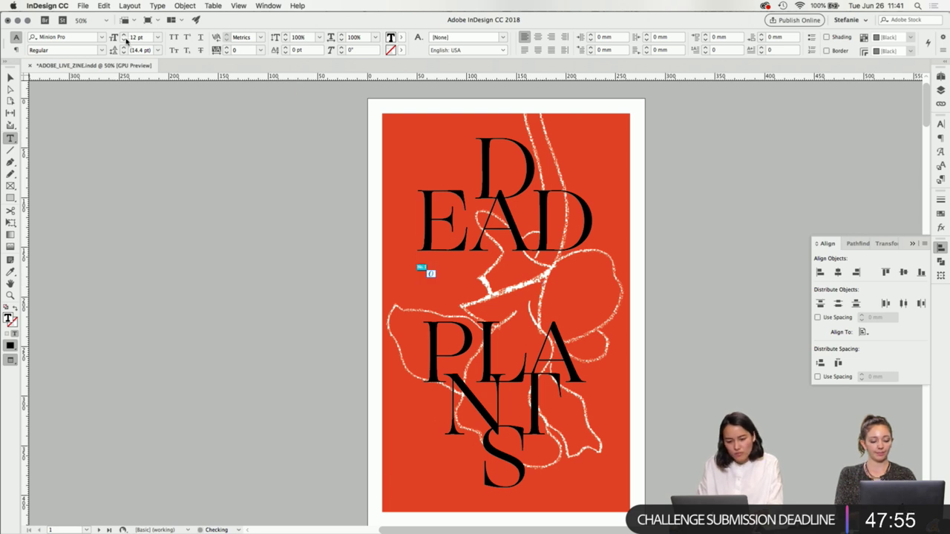
left_click(124, 37)
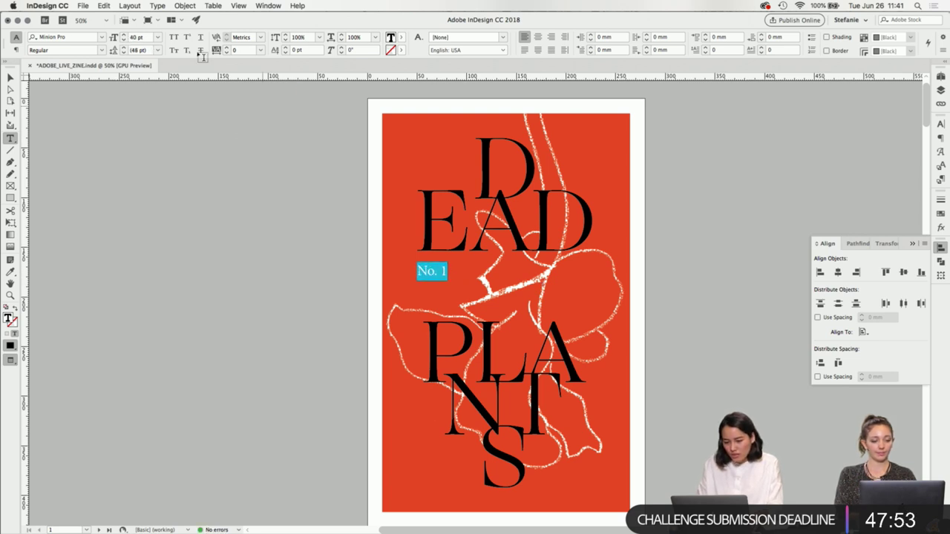
left_click(124, 41)
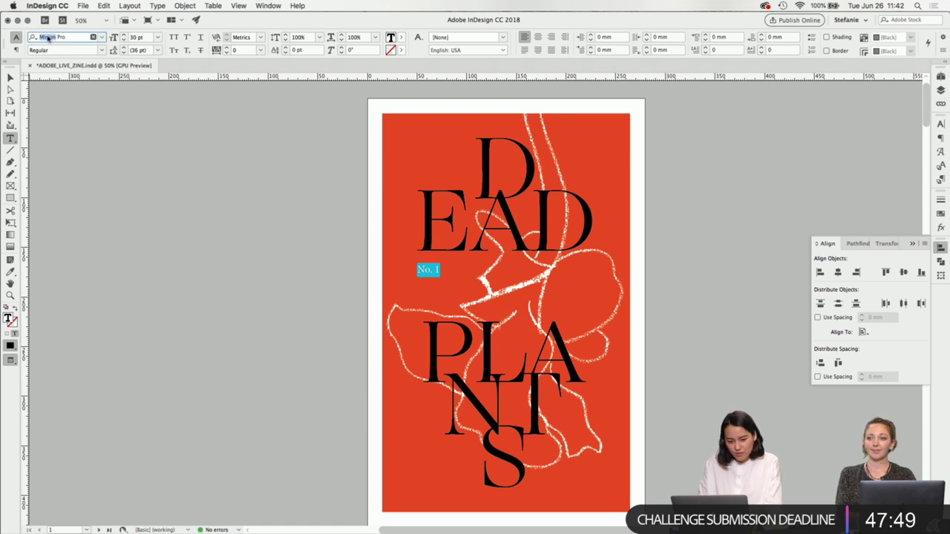
type("futura")
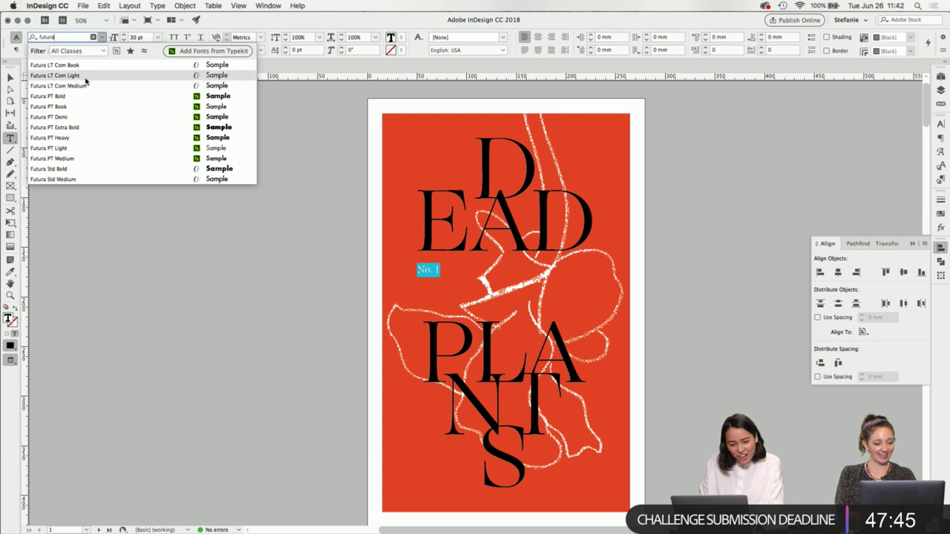
left_click(67, 86)
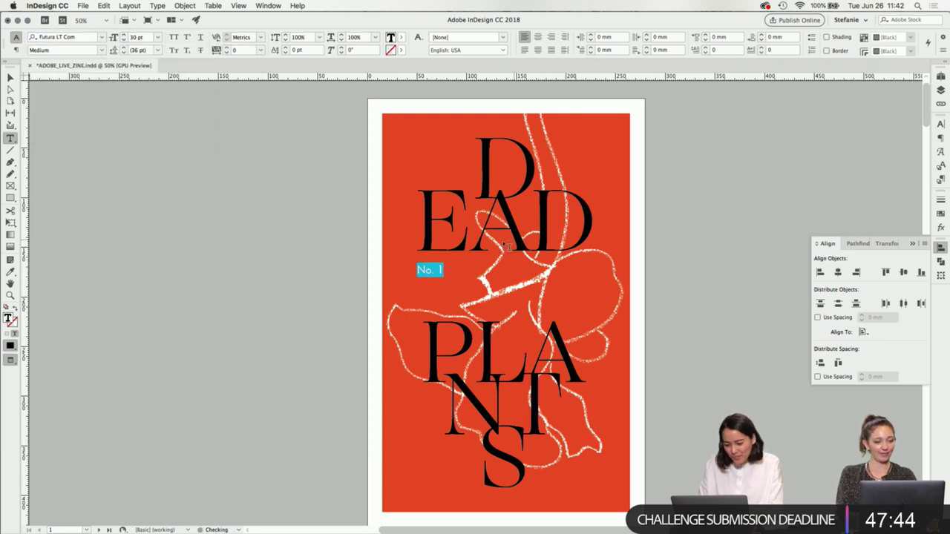
- Centre-align No. 1 and change its font to Futura PT Bold
left_click(941, 141)
left_click(835, 138)
left_click(940, 124)
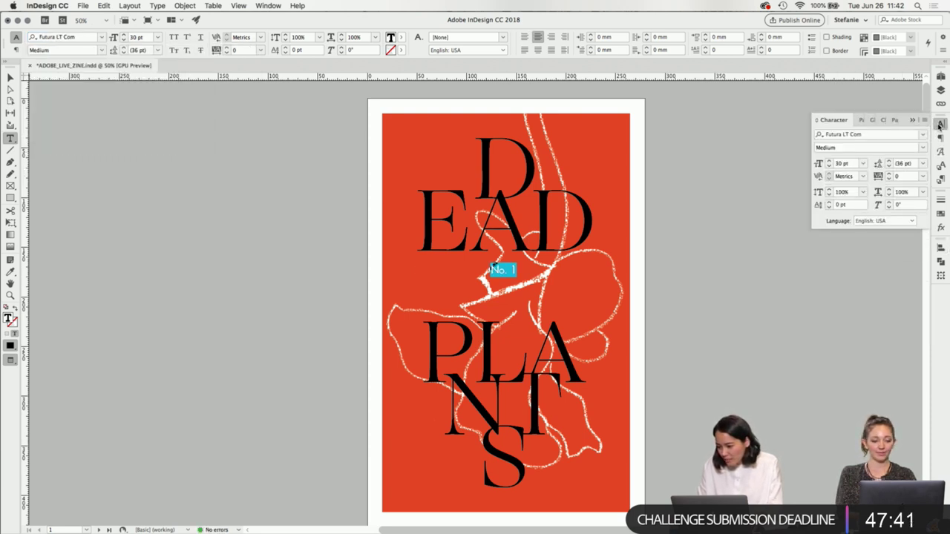
left_click(941, 124)
left_click(941, 124)
left_click(906, 139)
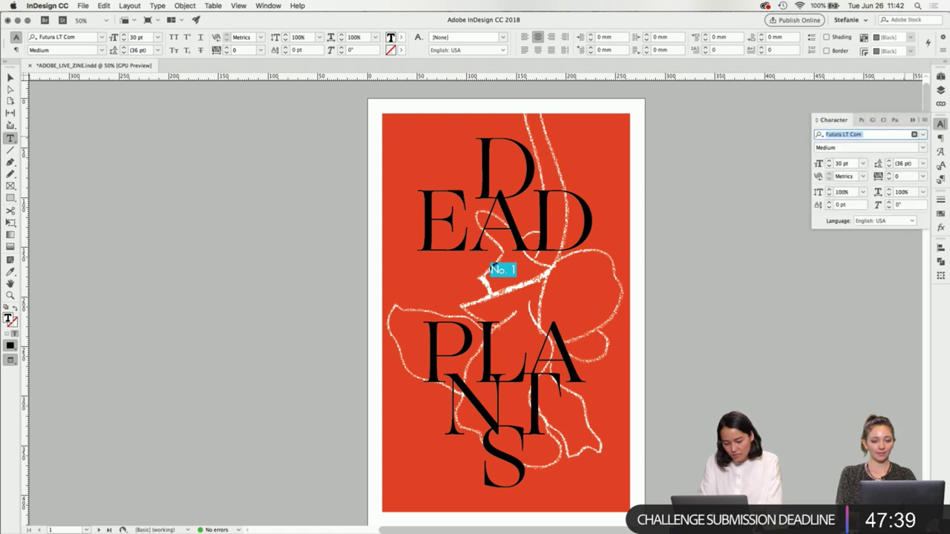
type("futu")
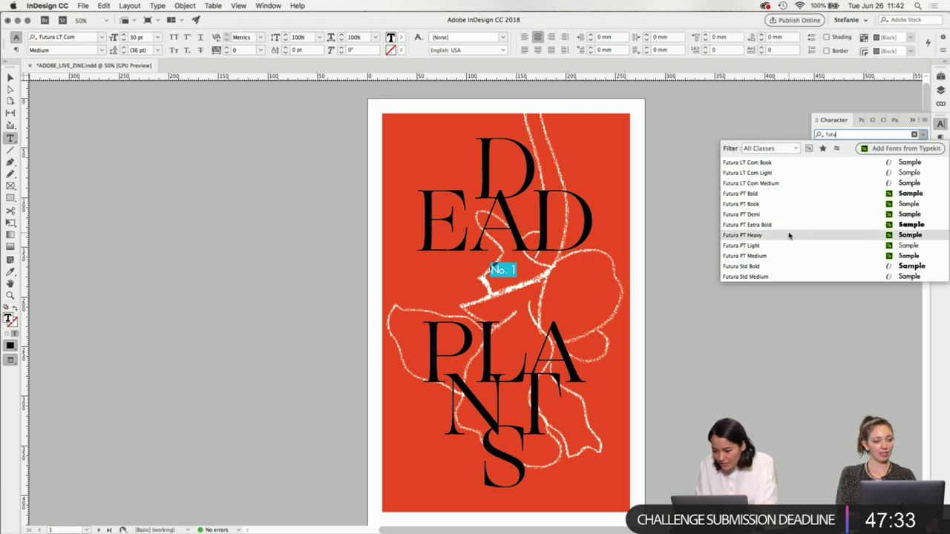
left_click(772, 199)
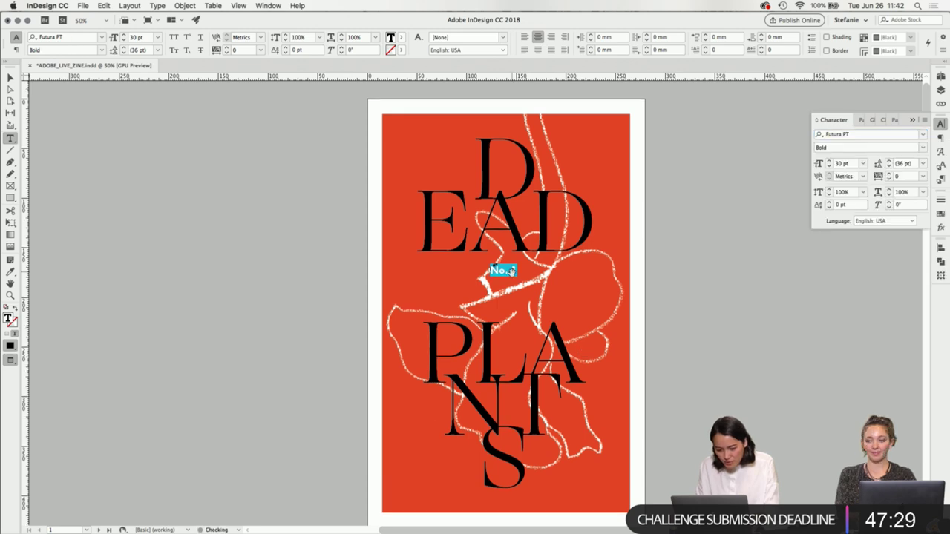
- Zoom in on the No. 1 frame and move it slightly lower
key("super+equal")
key("super+equal")
key("super+shift+a")
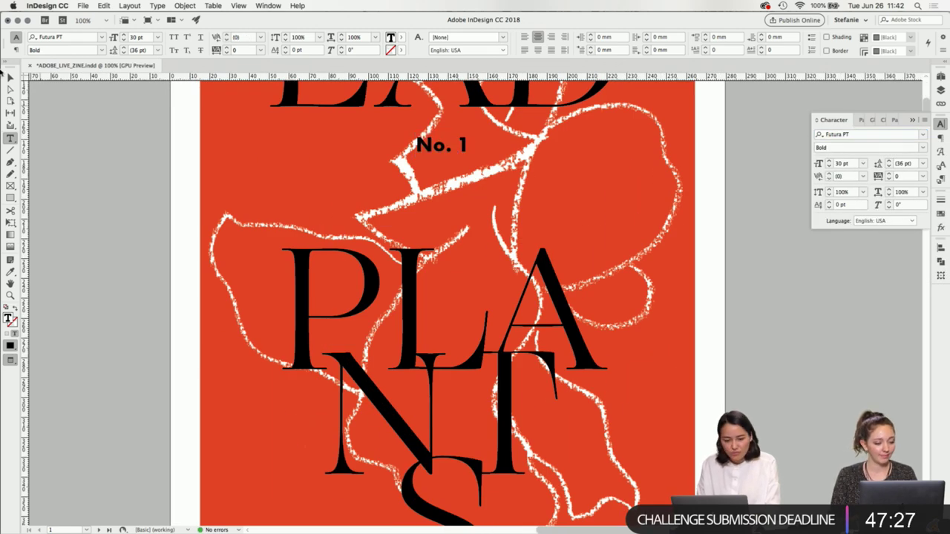
key("Escape")
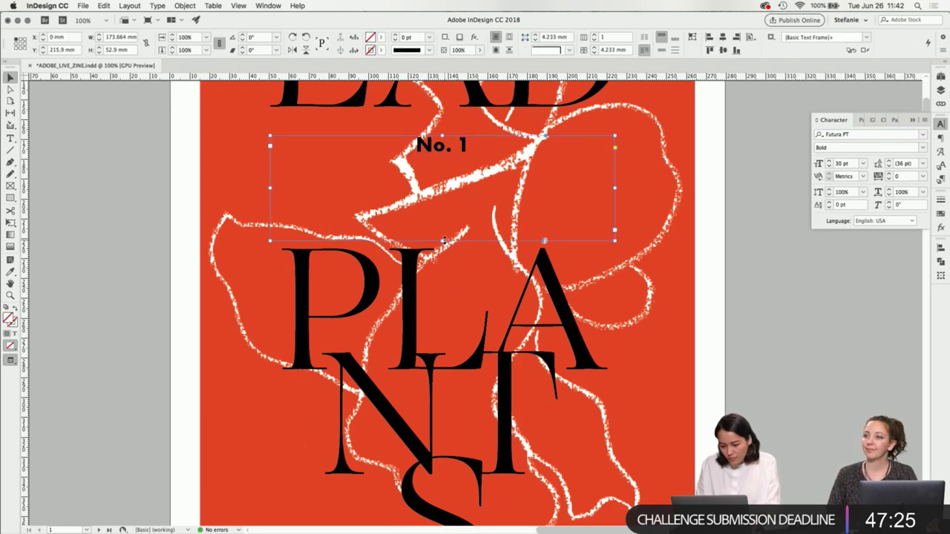
left_click(458, 131)
left_click(11, 79)
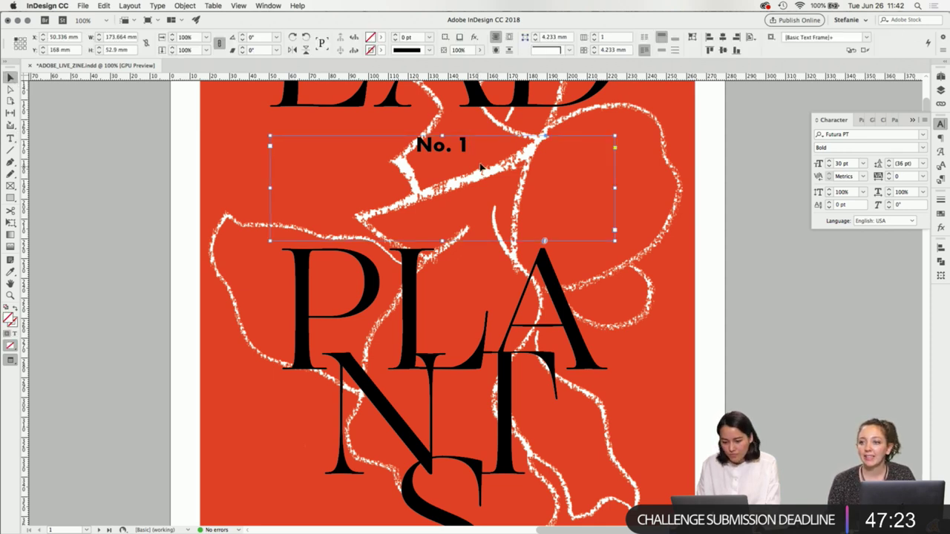
left_click_drag(461, 154, 466, 178)
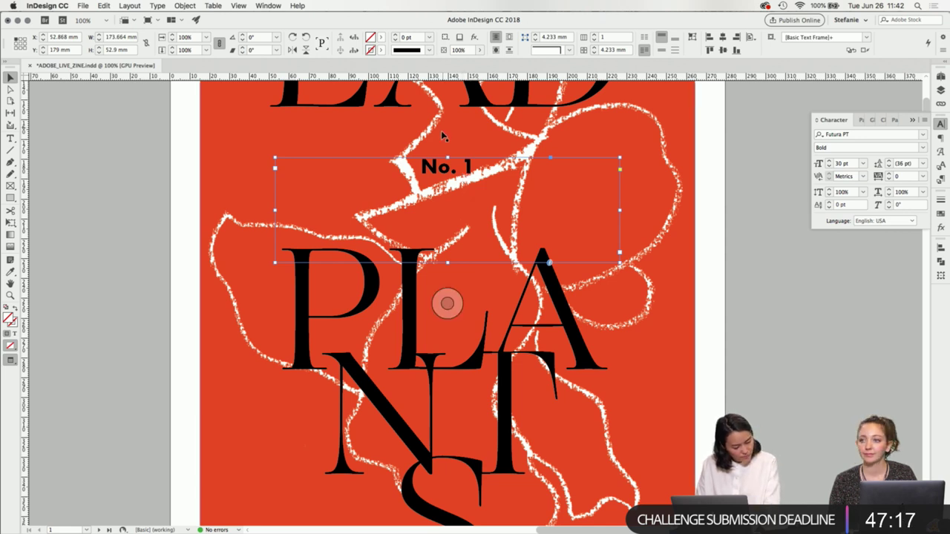
- Apply 100 tracking to the No. 1 text
triple_click(450, 168)
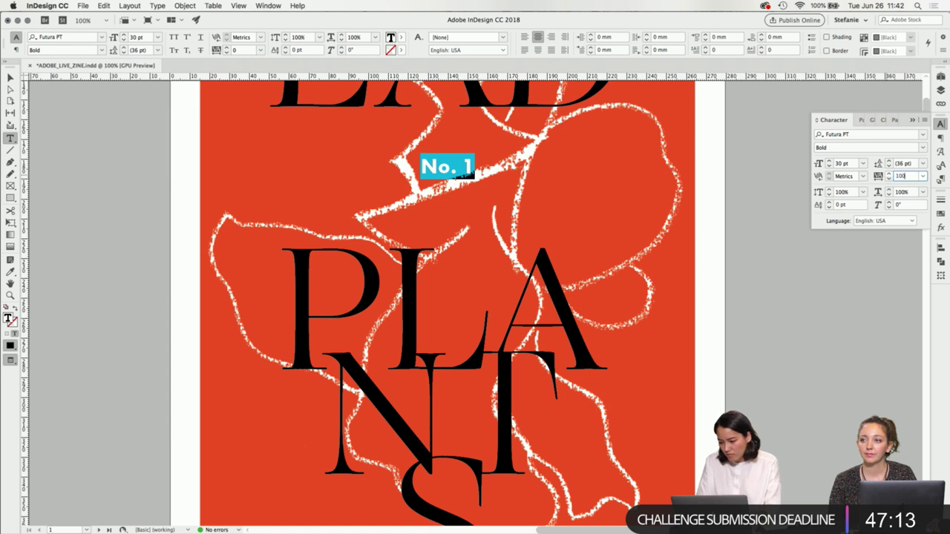
key("Return")
left_click(445, 161)
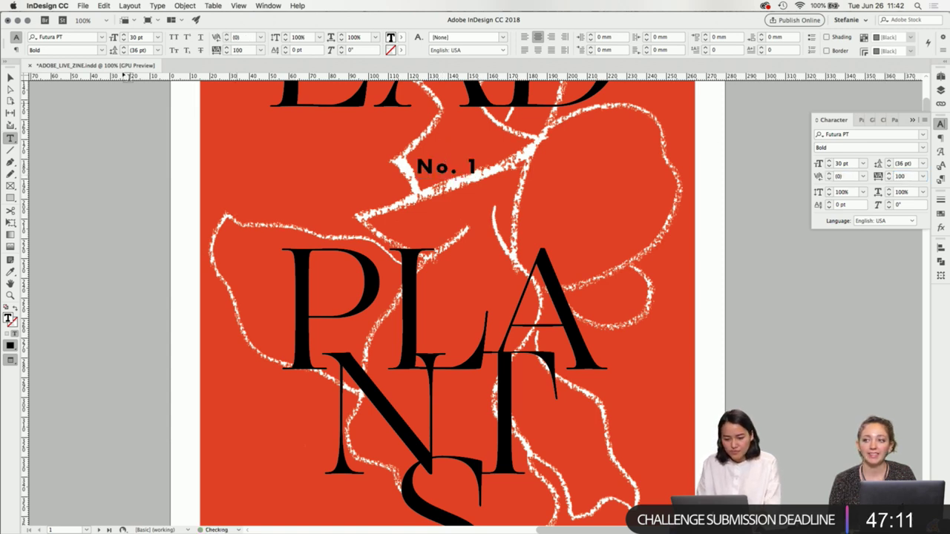
key("Escape")
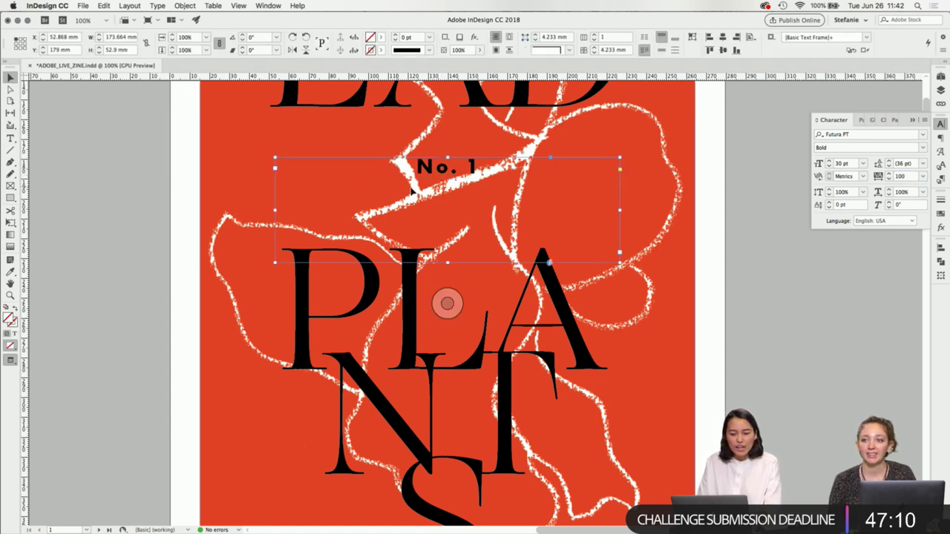
- Fit the No. 1 frame to its text and nudge it slightly left
double_click(447, 262)
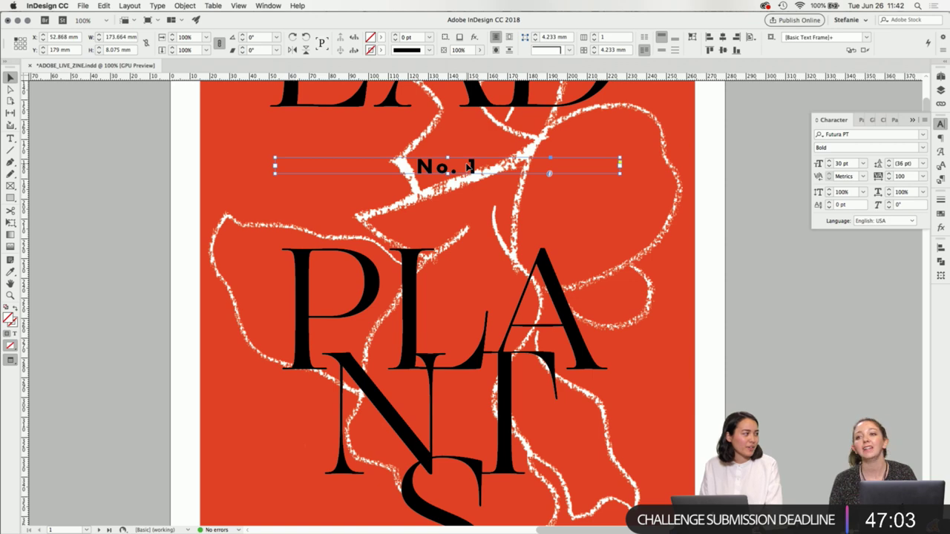
scroll(453, 301, "up", 3)
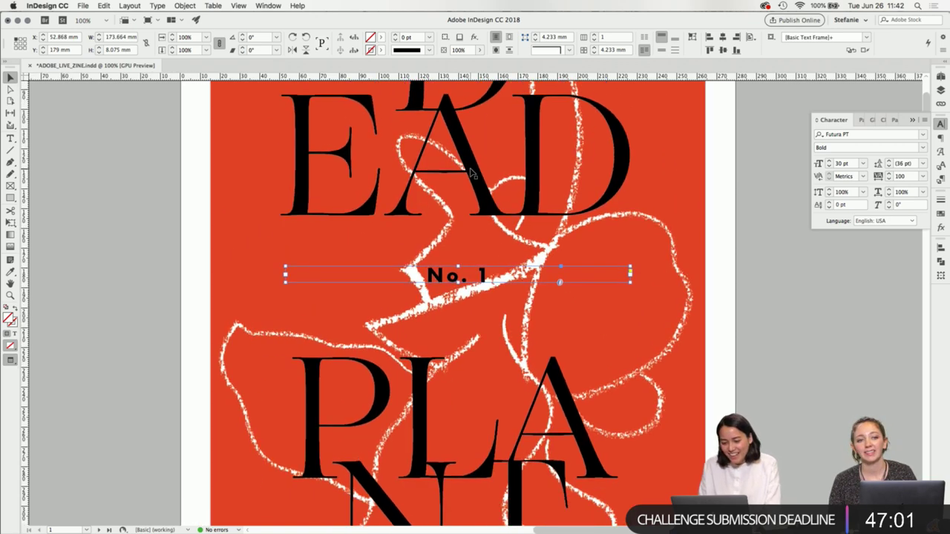
left_click_drag(483, 276, 483, 278)
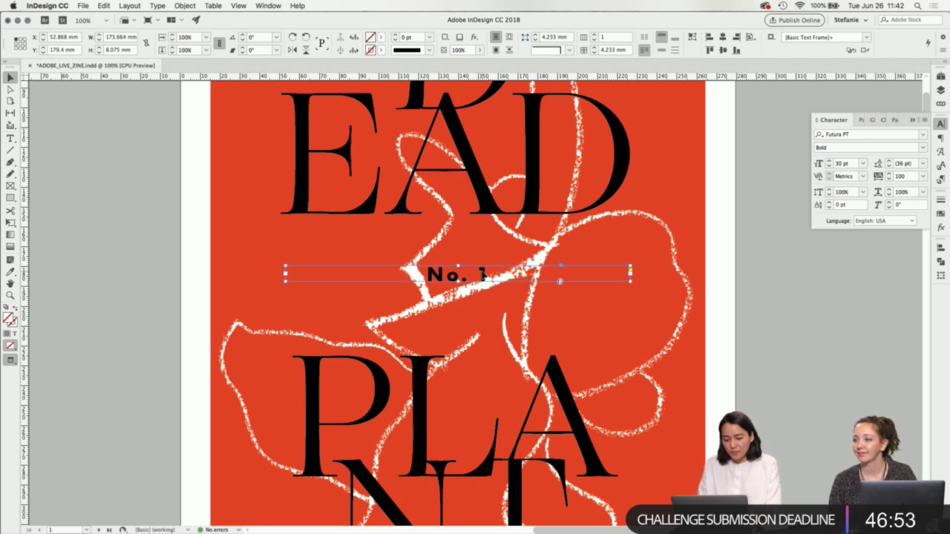
left_click_drag(483, 276, 482, 276)
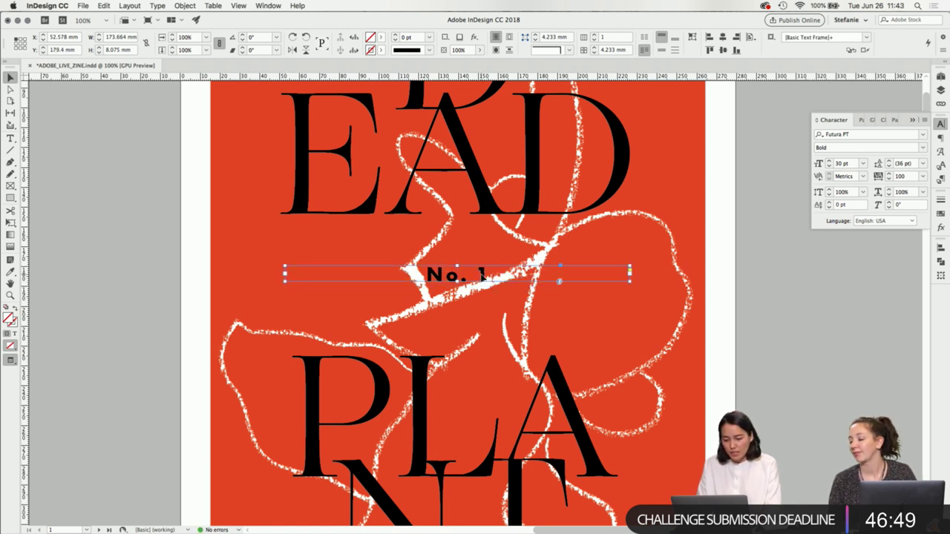
scroll(486, 271, "up", 1)
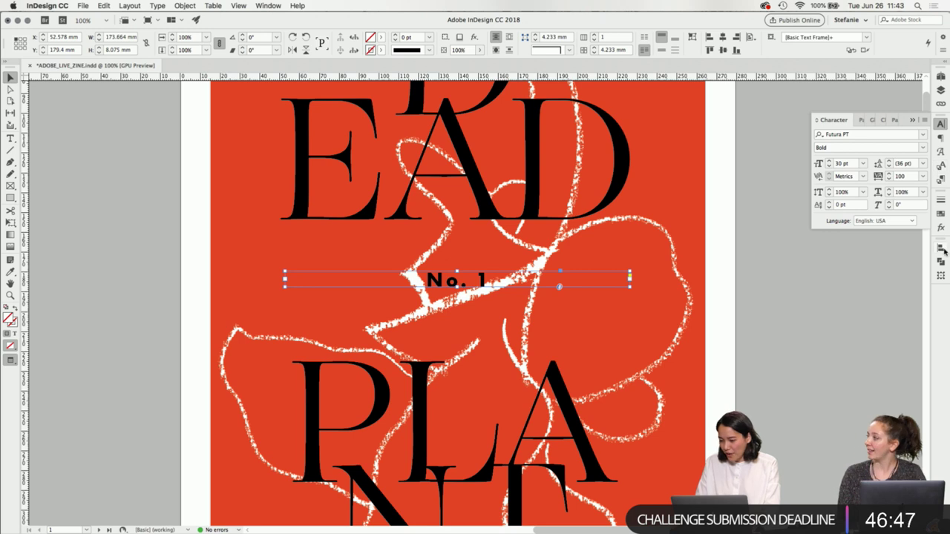
- Drag the No. 1 label further down, deselect, and save the zine document
left_click(941, 248)
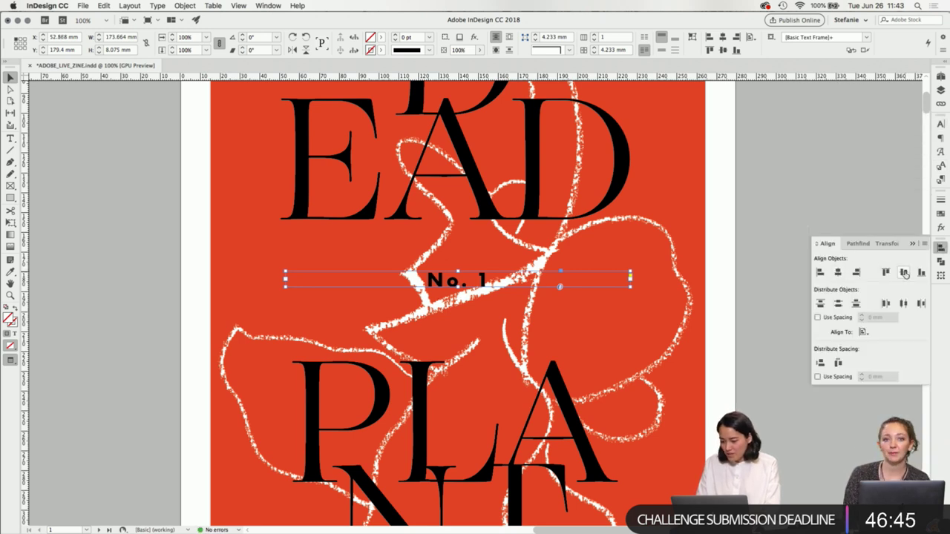
left_click_drag(508, 282, 482, 292)
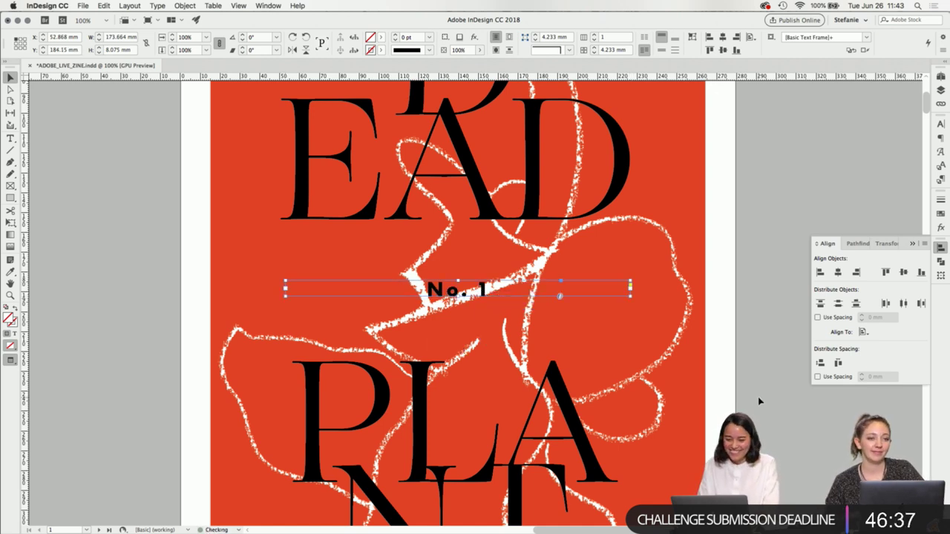
key("super+shift+a")
key("super+minus")
key("super+minus")
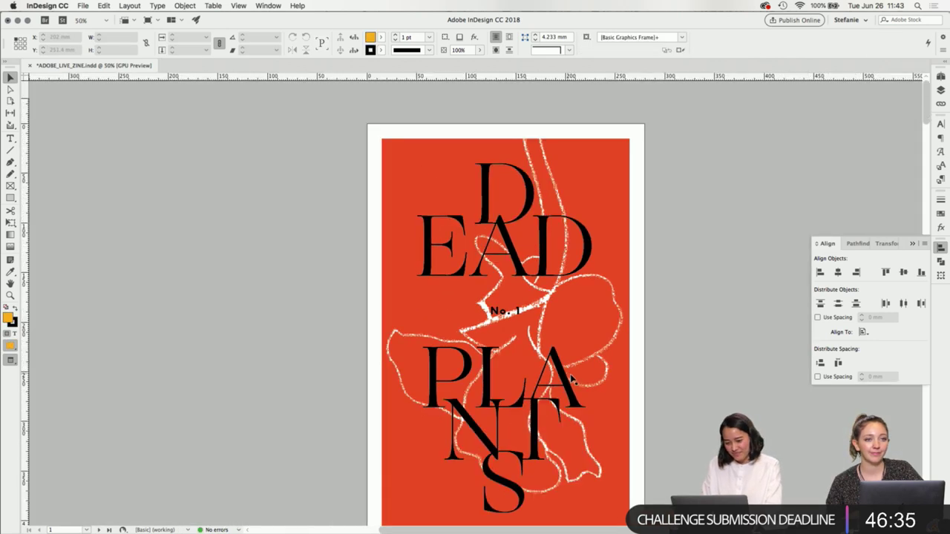
key("super+equal")
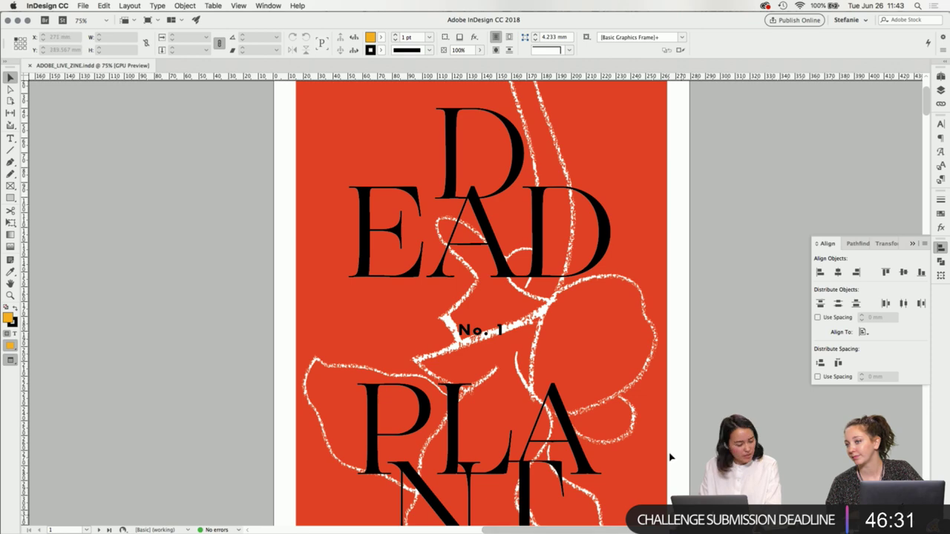
key("super+s")
- Select the red background frame on the cover
mouse_move(614, 305)
left_mouse_down()
mouse_move(609, 312)
mouse_move(615, 289)
left_mouse_up()
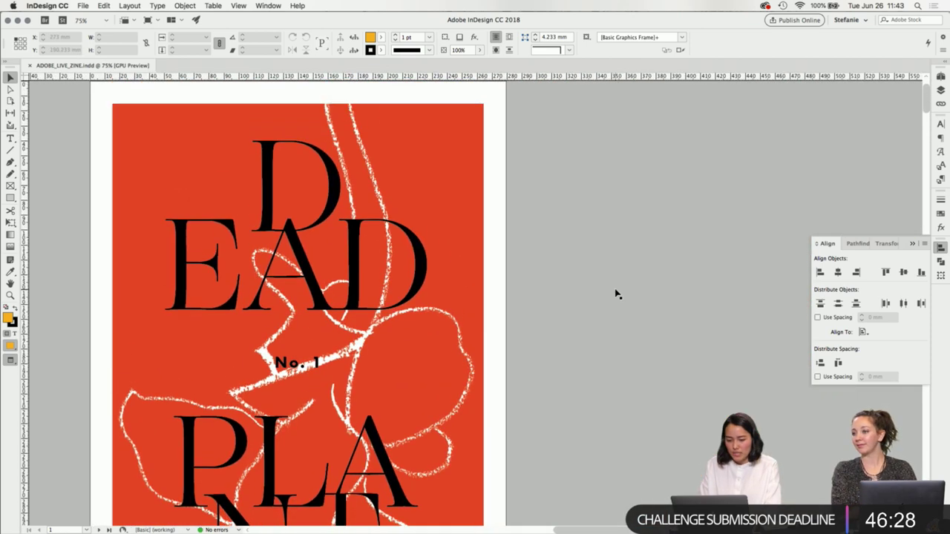
left_click(418, 314)
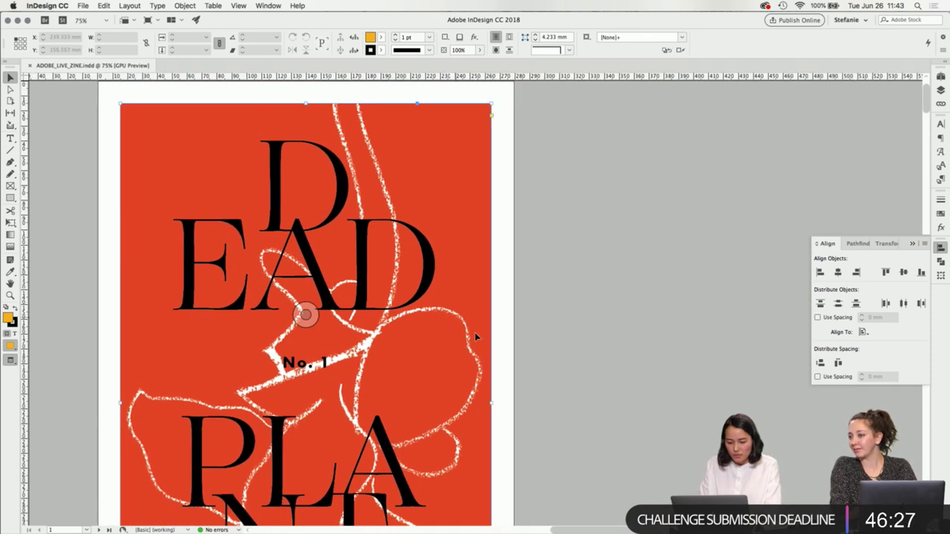
left_click(570, 336)
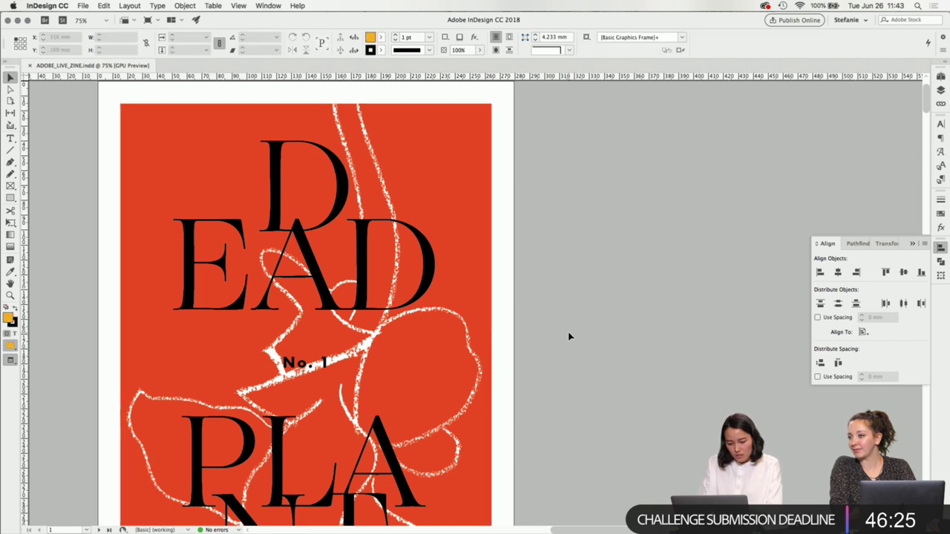
left_click(478, 312)
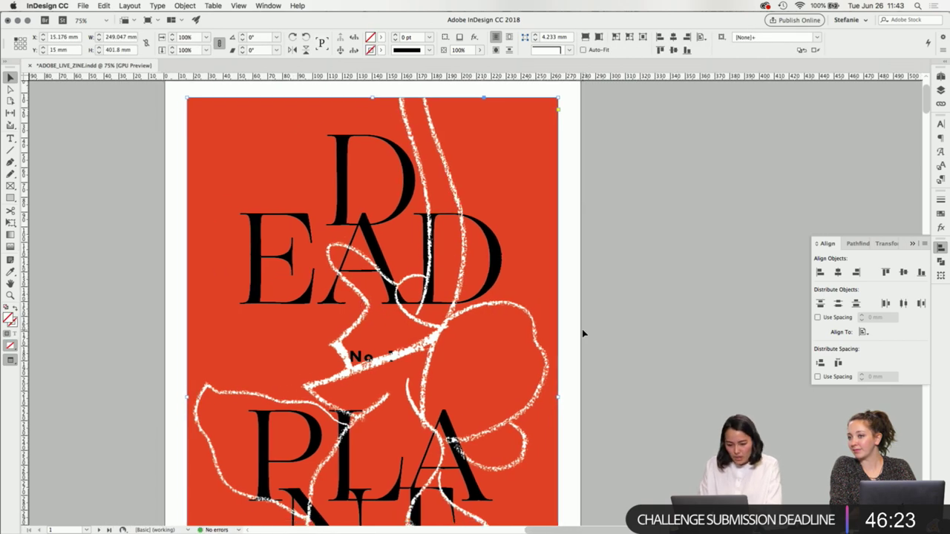
- Crop the frame's top edge down to Y 91 mm and left edge across to X 191.333 mm
scroll(582, 333, "down", 5)
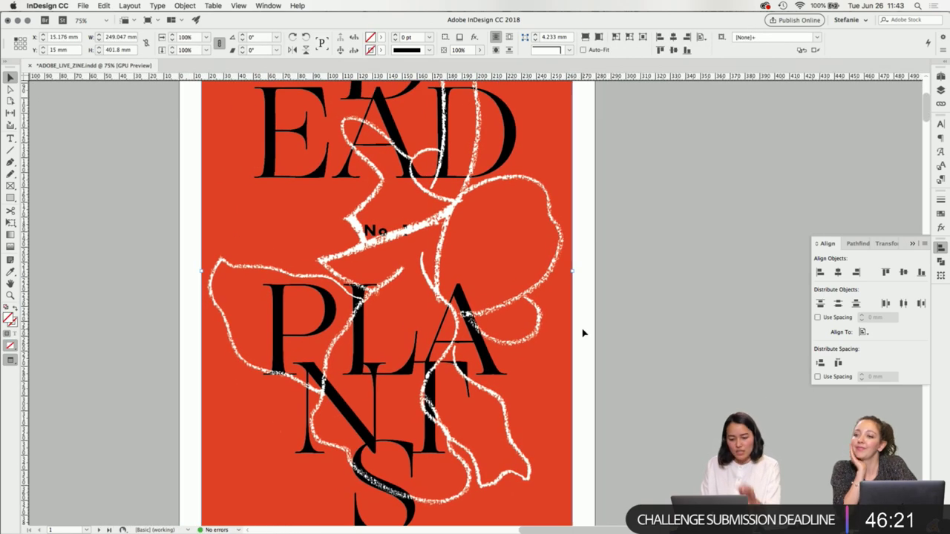
scroll(509, 312, "up", 4)
scroll(508, 312, "up", 3)
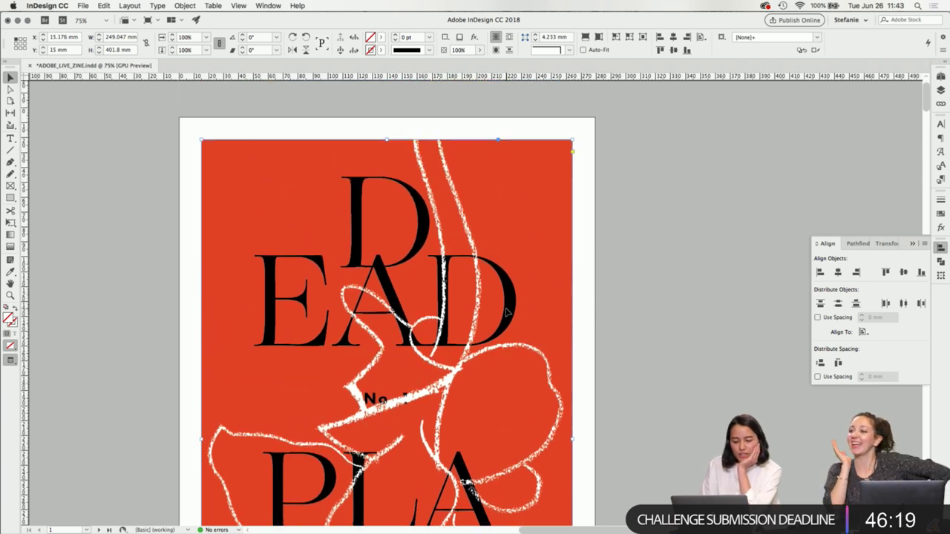
scroll(508, 313, "up", 1)
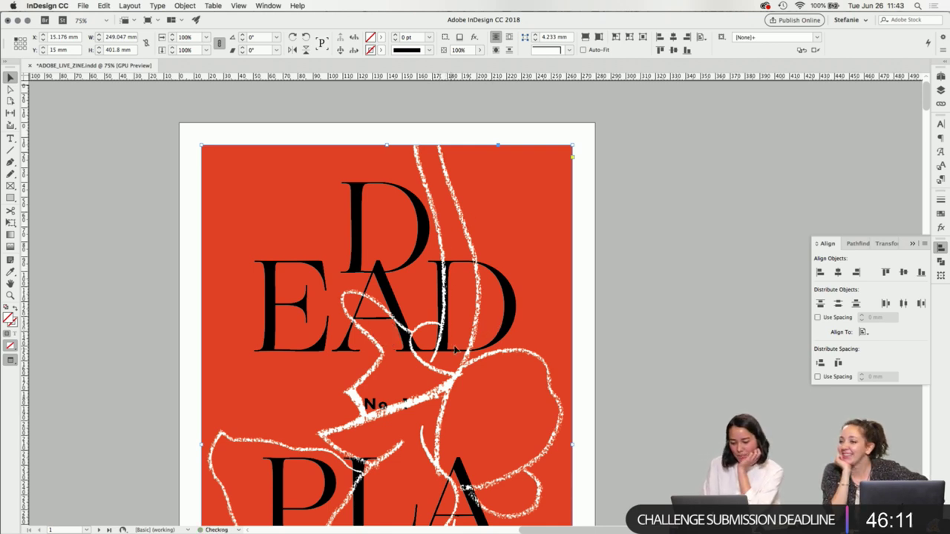
scroll(452, 327, "down", 2)
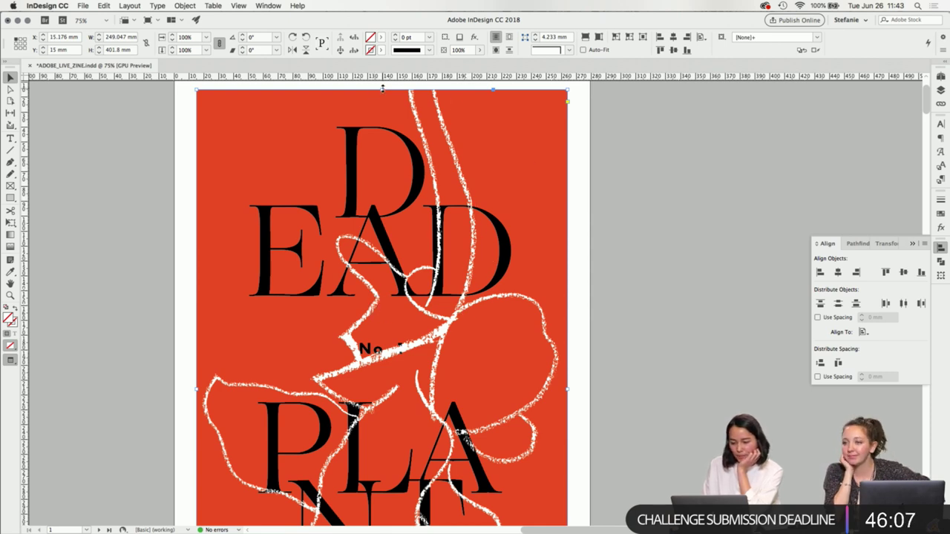
left_click_drag(382, 97, 391, 204)
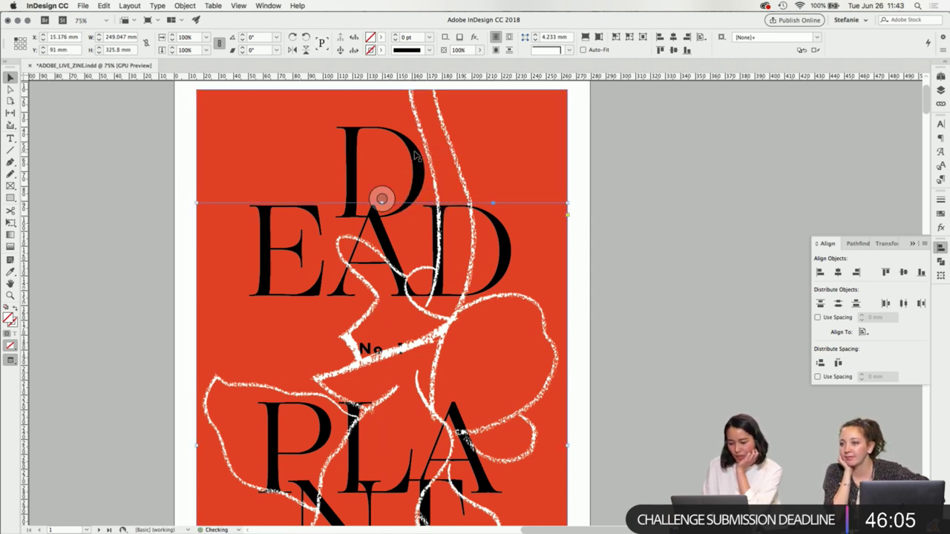
scroll(365, 304, "down", 4)
scroll(366, 332, "up", 2)
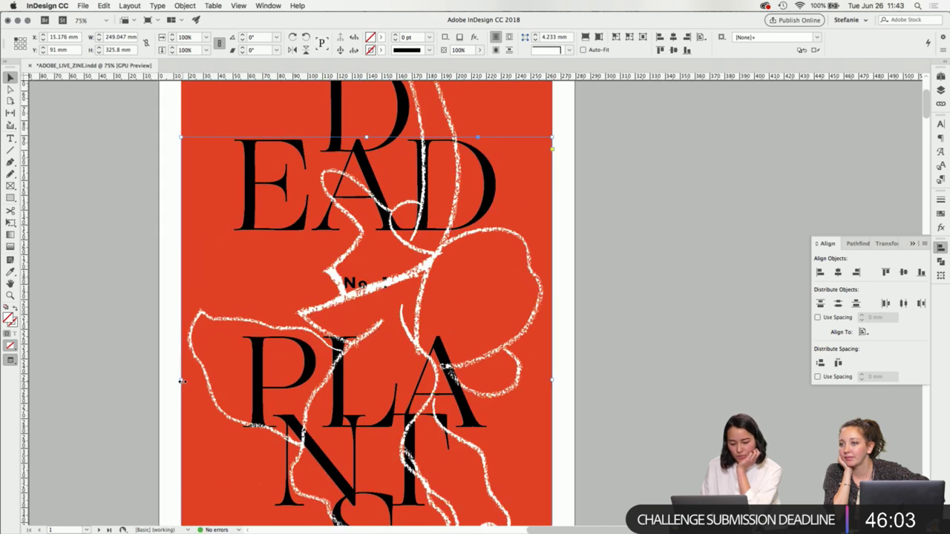
left_click_drag(182, 380, 444, 340)
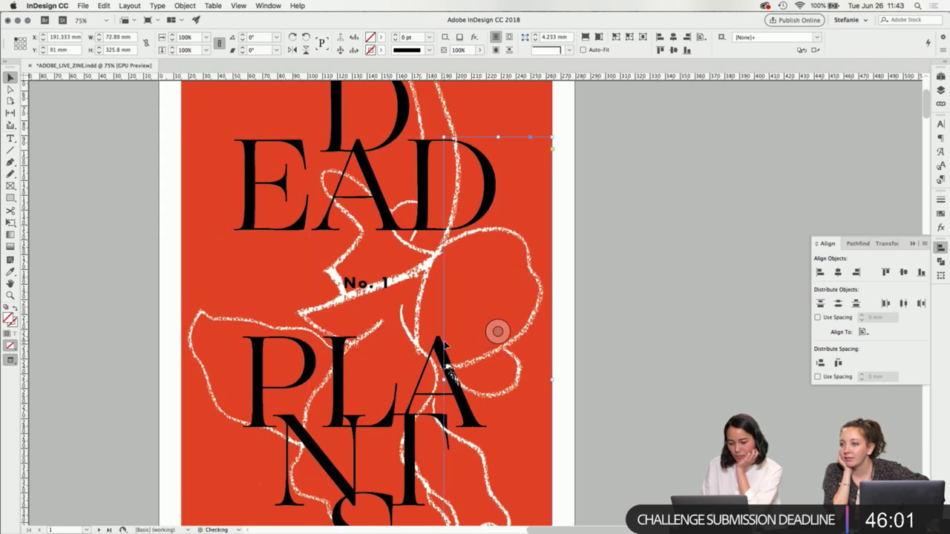
- Raise the bottom edge and narrow the right side of the small frame beside the D
scroll(494, 328, "down", 4)
left_click_drag(480, 501, 479, 89)
scroll(456, 150, "up", 8)
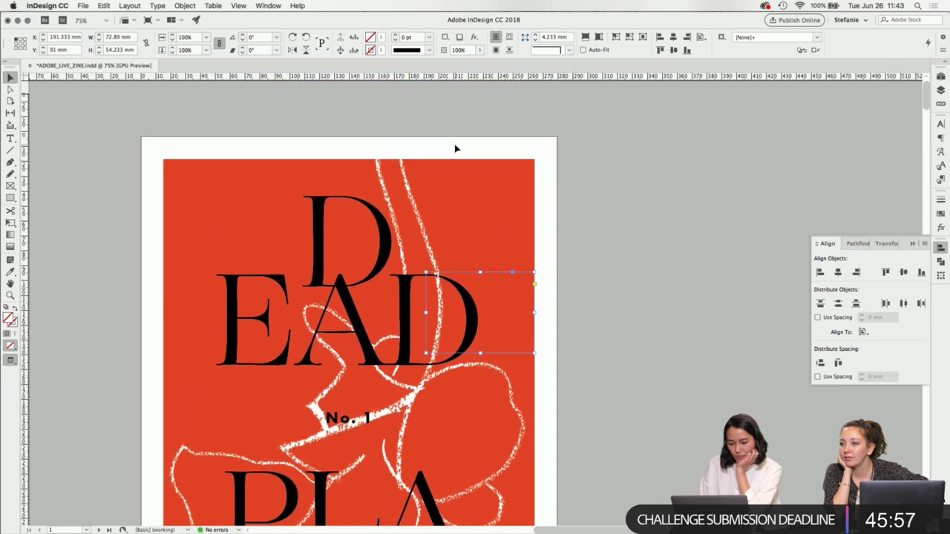
scroll(446, 363, "up", 3)
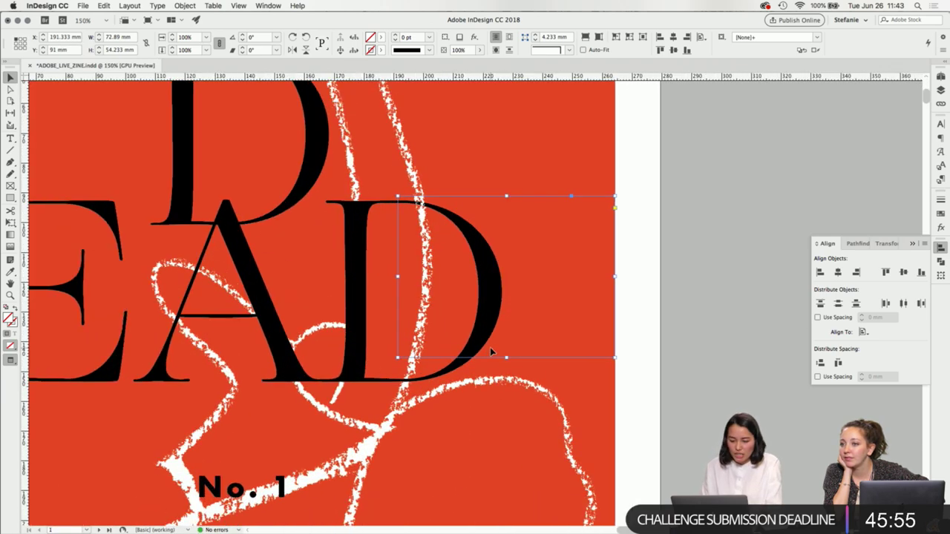
left_click(507, 277)
left_click_drag(507, 357, 507, 266)
left_click_drag(615, 232, 516, 230)
left_click(703, 275)
scroll(702, 275, "down", 1)
left_click(496, 237)
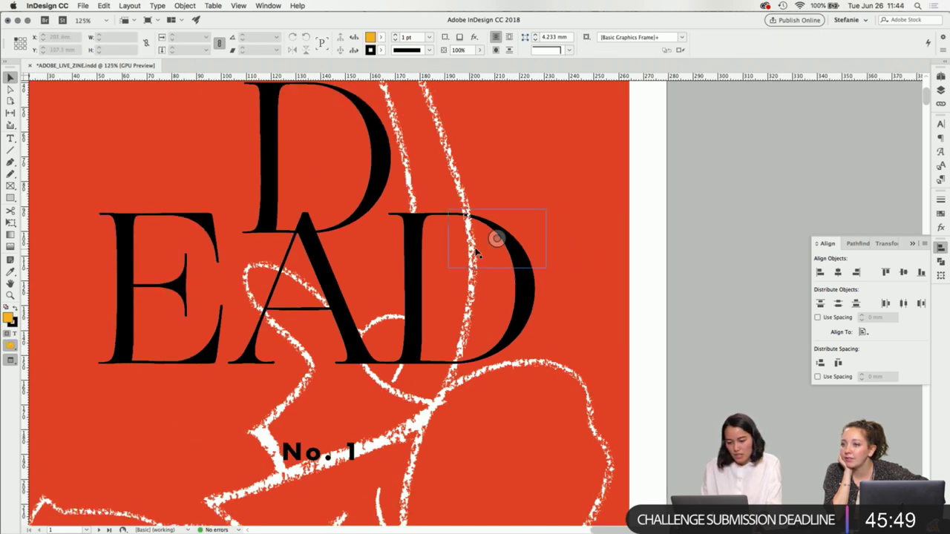
left_click(683, 280)
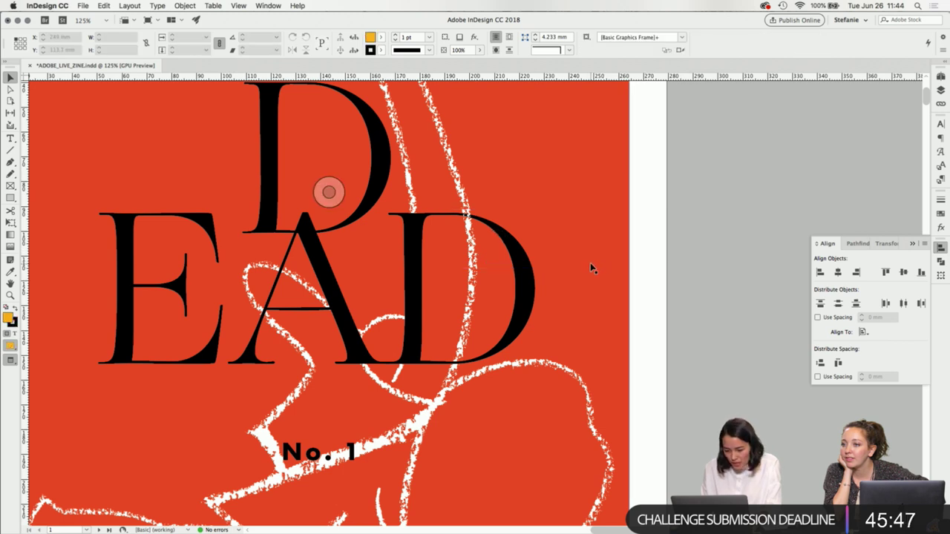
scroll(592, 267, "down", 1)
scroll(592, 267, "down", 1)
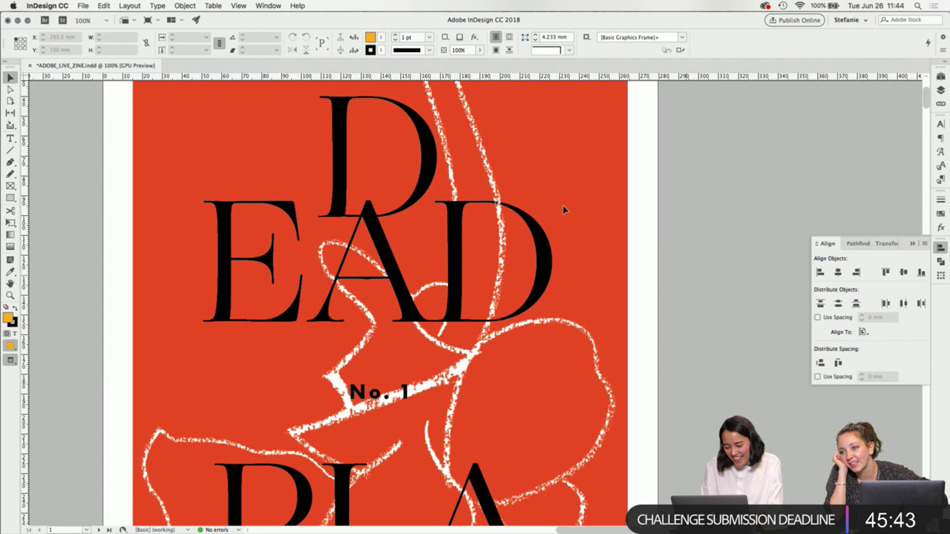
- Adjust all four edges of the line-art patch so it frames the A in EAD
left_click(563, 209)
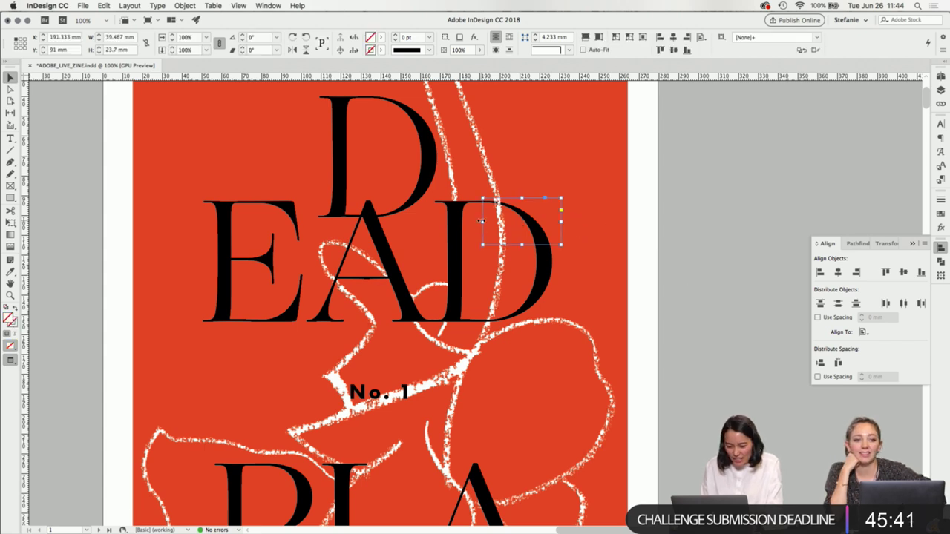
left_click(380, 303)
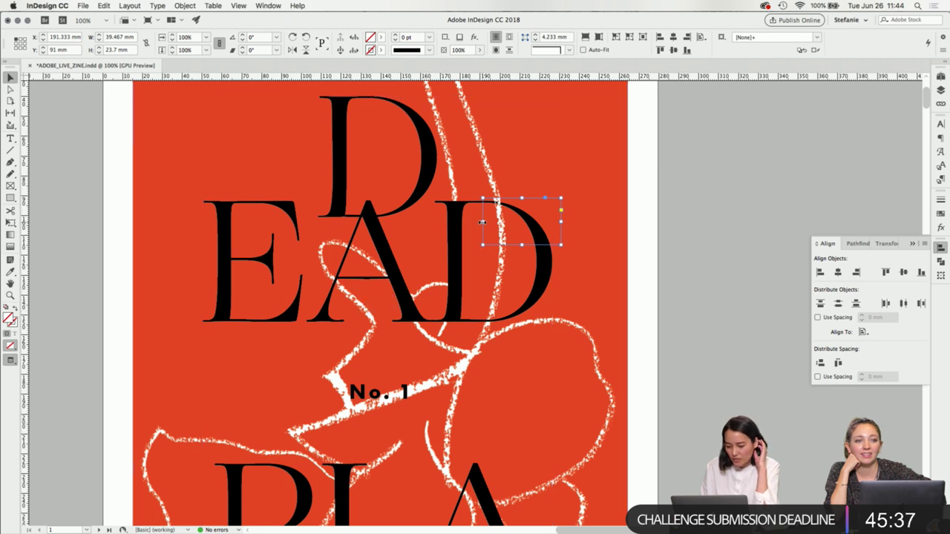
left_click_drag(483, 222, 432, 222)
left_click_drag(496, 245, 498, 334)
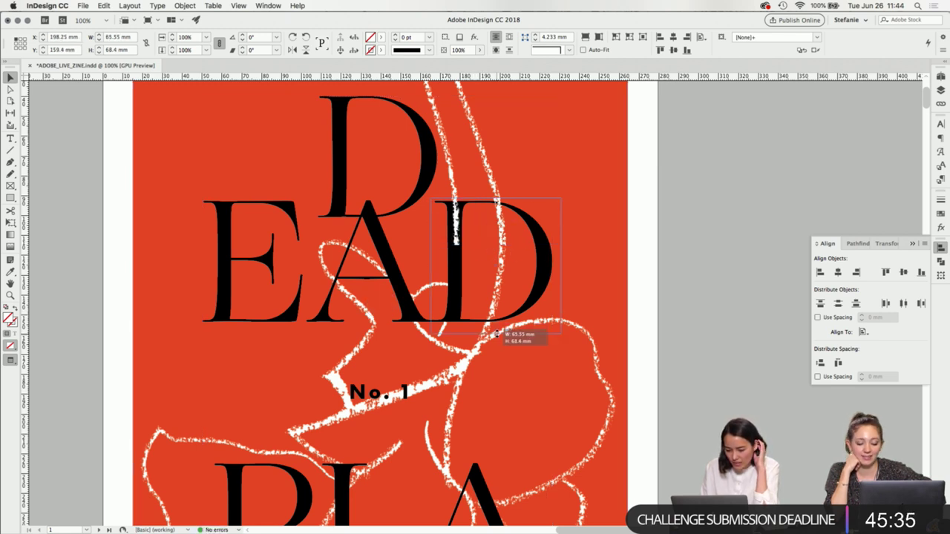
left_click(496, 265)
left_click_drag(562, 265, 390, 266)
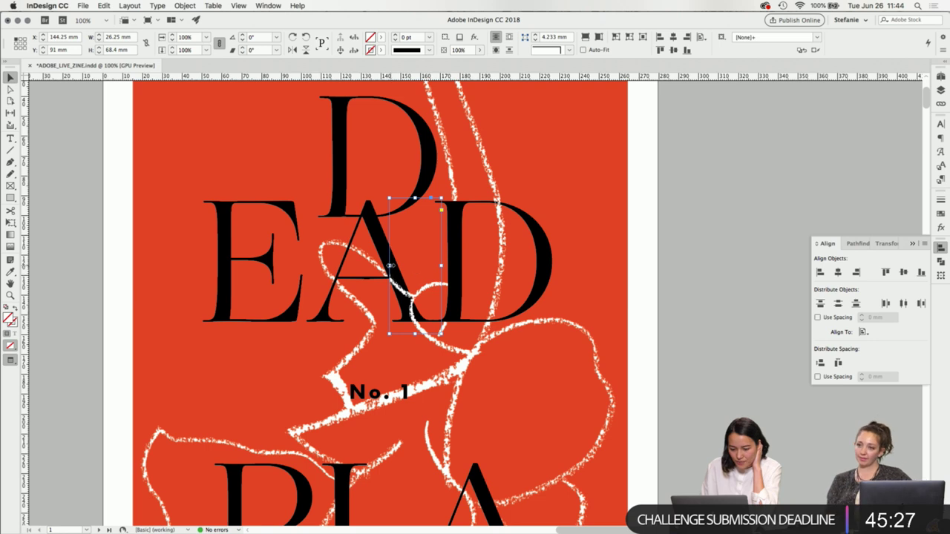
left_click_drag(390, 265, 378, 265)
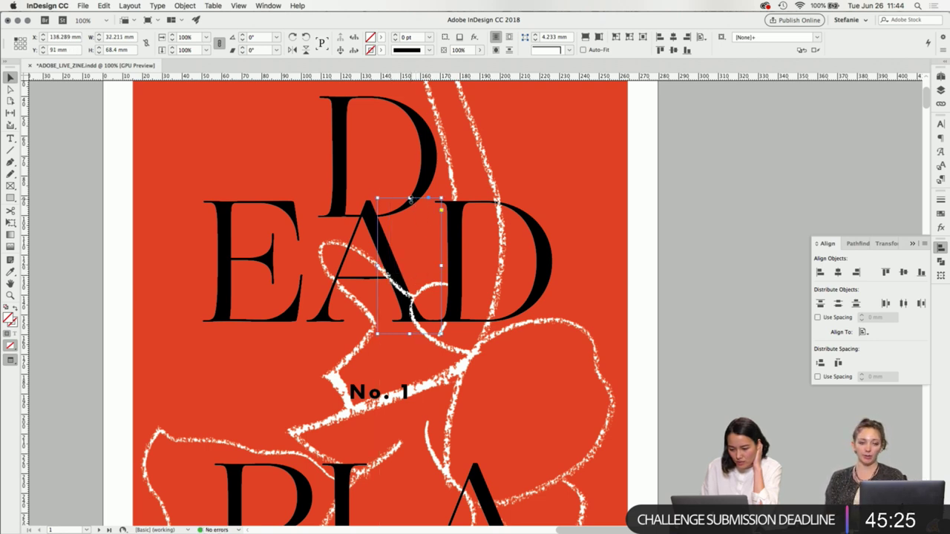
left_click_drag(409, 199, 408, 270)
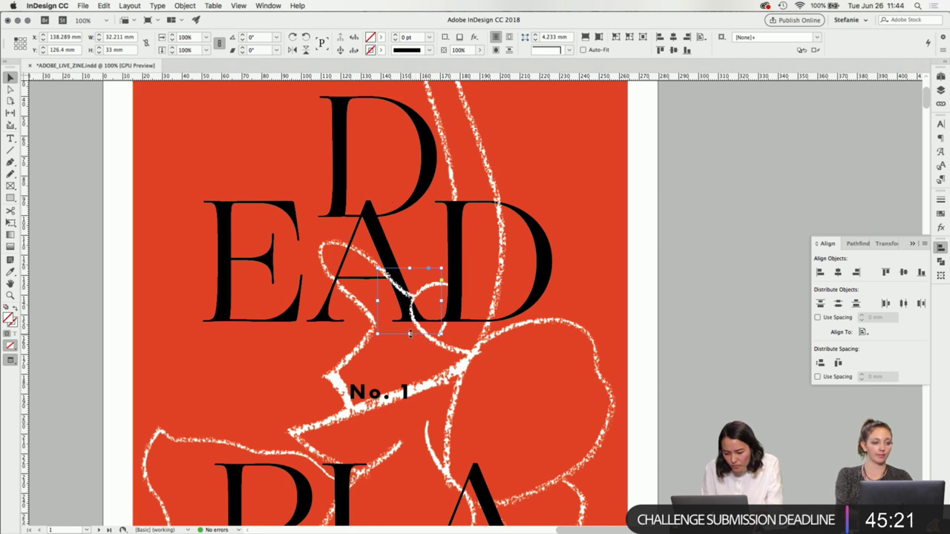
left_click_drag(410, 334, 411, 324)
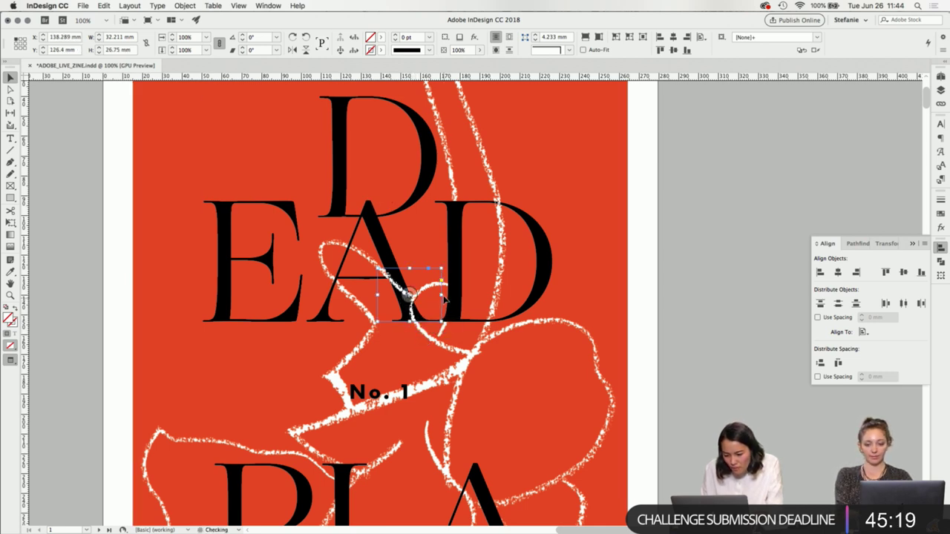
left_click_drag(441, 296, 433, 296)
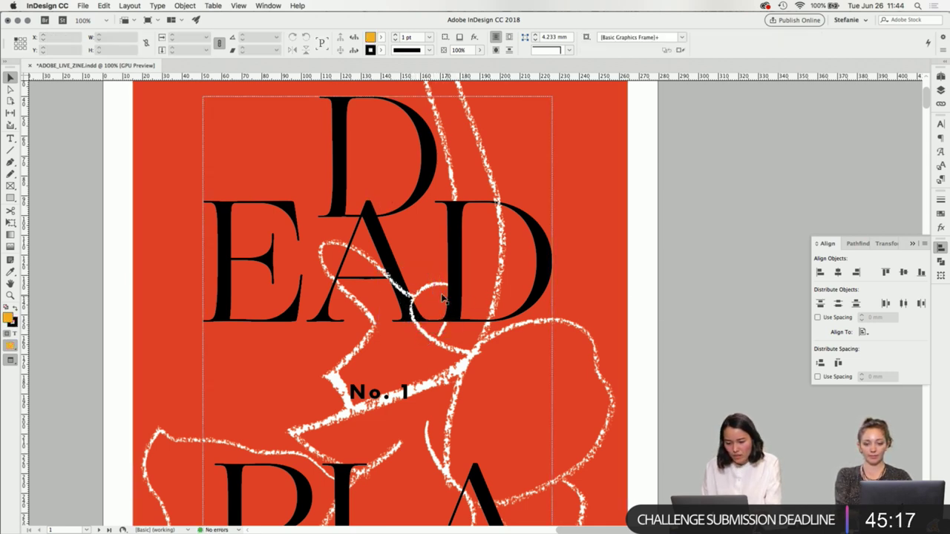
left_click(695, 319)
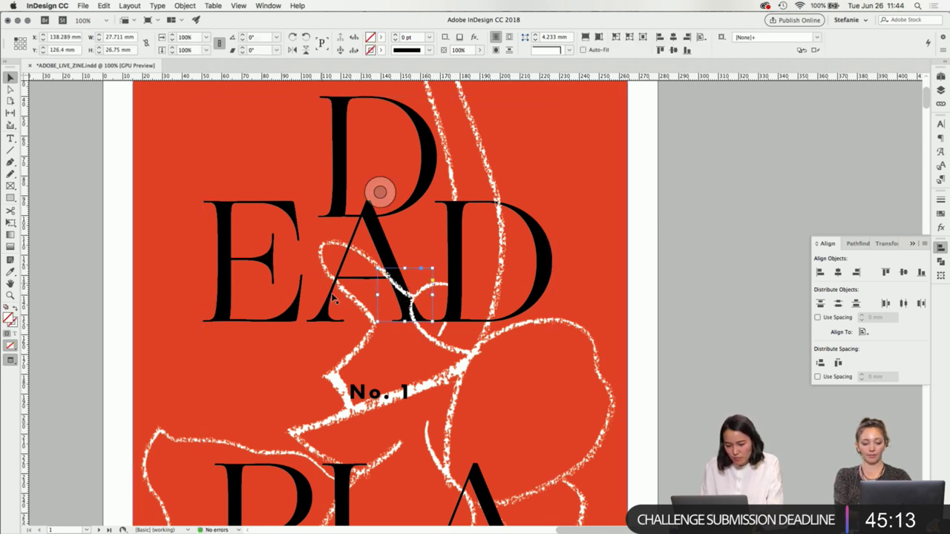
- Shift the patch leftward across the A, ending at about 14 mm by 26.75 mm
left_click(380, 299)
left_click_drag(378, 295, 327, 295)
left_click_drag(433, 294, 350, 294)
left_click(661, 273)
scroll(662, 274, "down", 5)
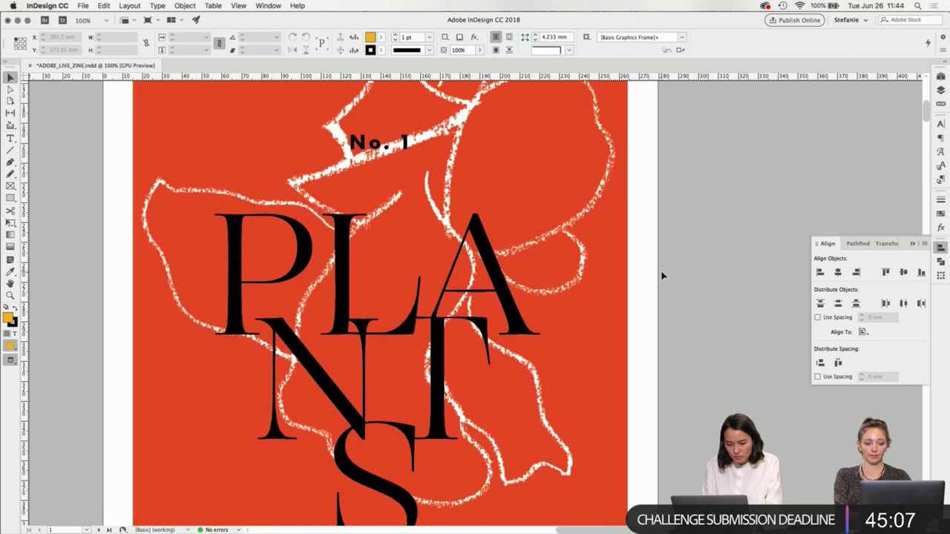
scroll(662, 274, "up", 3)
scroll(516, 243, "down", 5)
- Extend and widen the patch frame down to the A in PLANTS
scroll(583, 240, "up", 5)
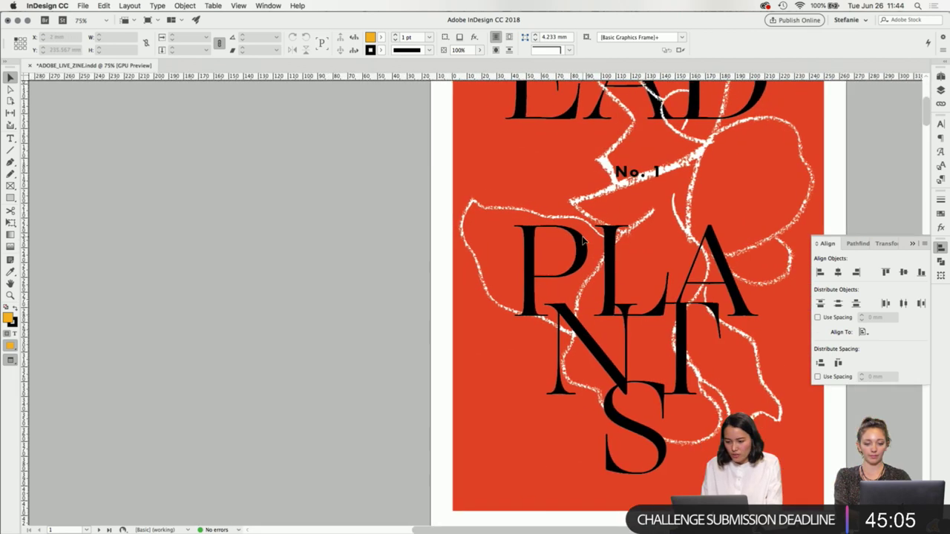
scroll(584, 240, "up", 4)
scroll(584, 240, "right", 6)
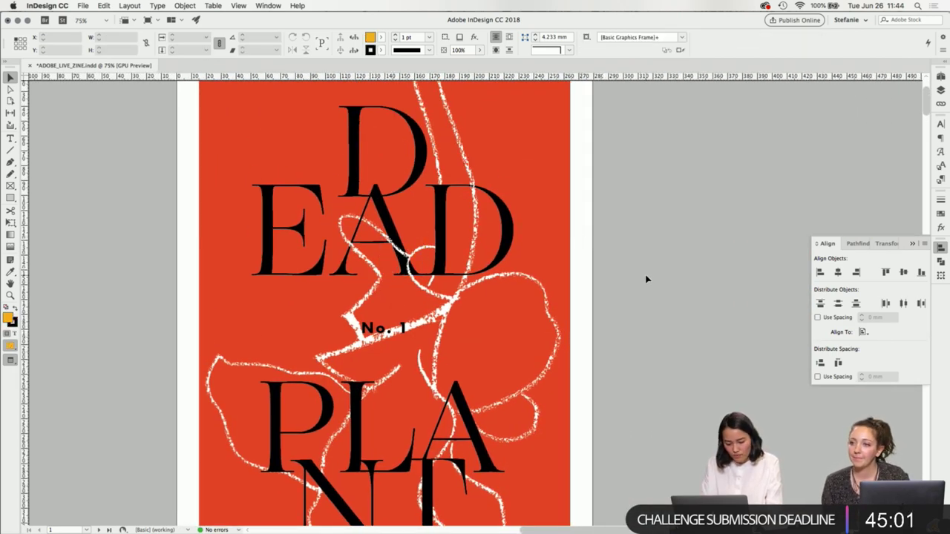
scroll(386, 297, "down", 1)
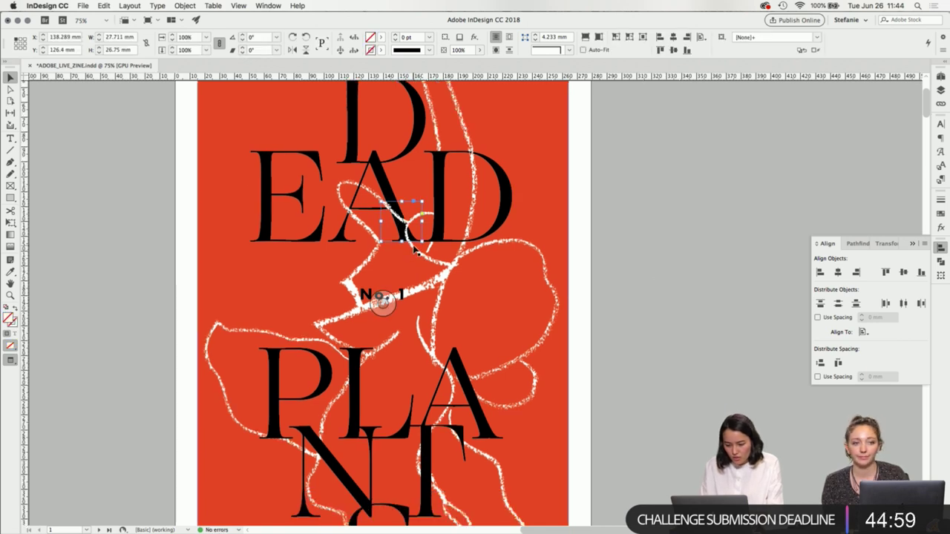
scroll(380, 301, "down", 2)
left_click(397, 182)
left_click_drag(401, 182, 402, 325)
left_click_drag(423, 233, 472, 233)
left_click_drag(426, 142, 422, 309)
- Zoom in on the A in PLANTS and trim the patch's right edge
scroll(465, 291, "down", 3)
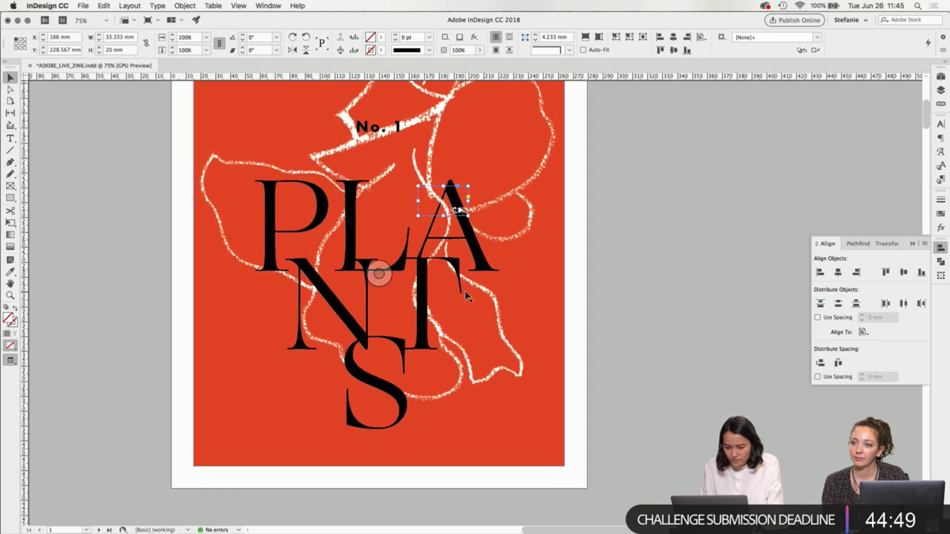
key("super+equal")
key("super+equal")
key("super+equal")
scroll(465, 291, "down", 2)
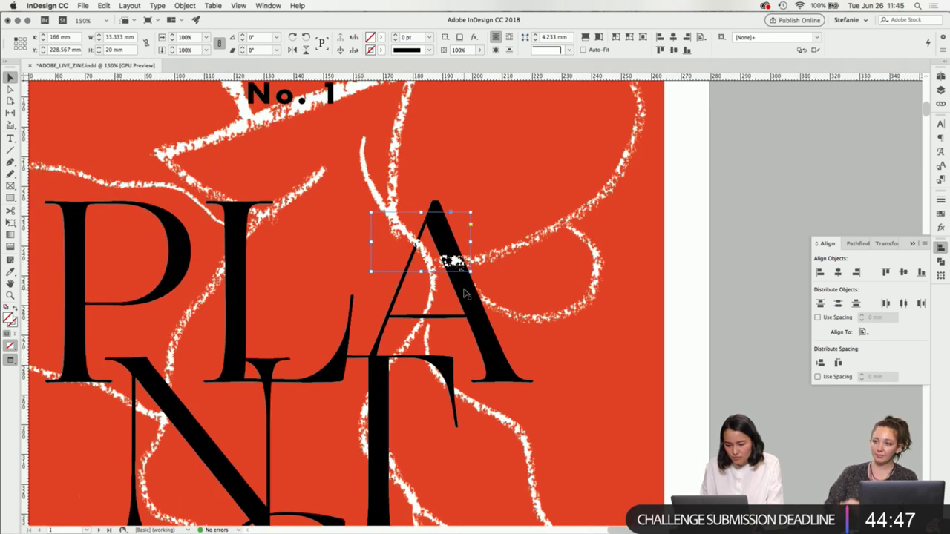
scroll(466, 295, "up", 1)
left_click_drag(473, 227, 425, 227)
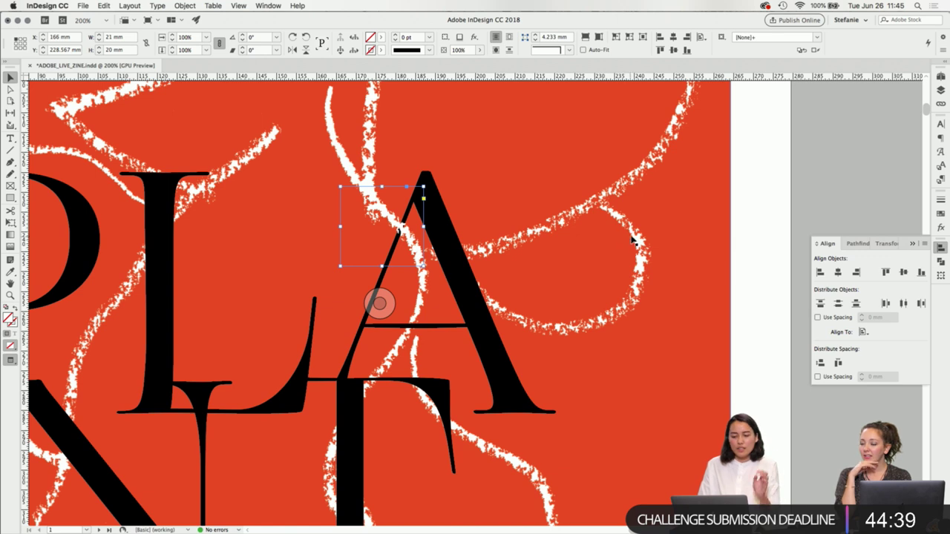
left_click(379, 303)
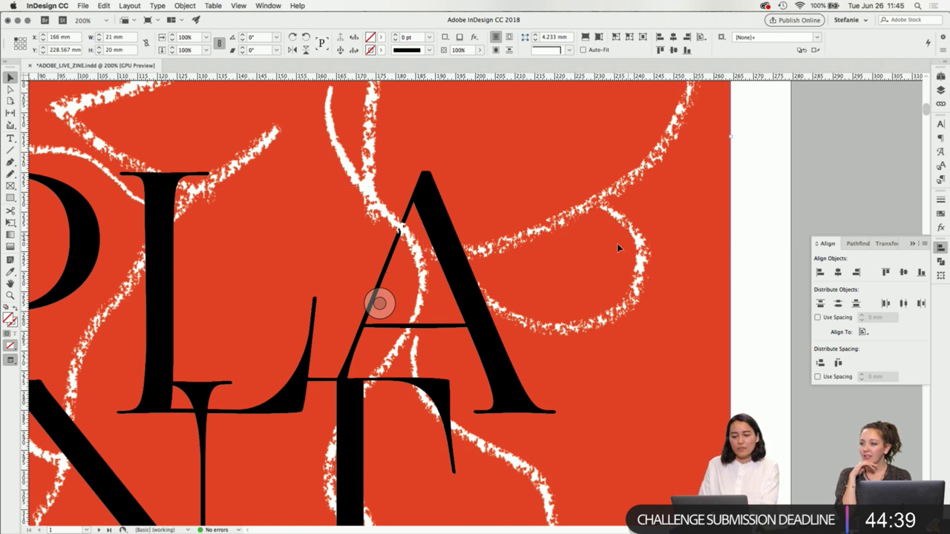
left_click(941, 90)
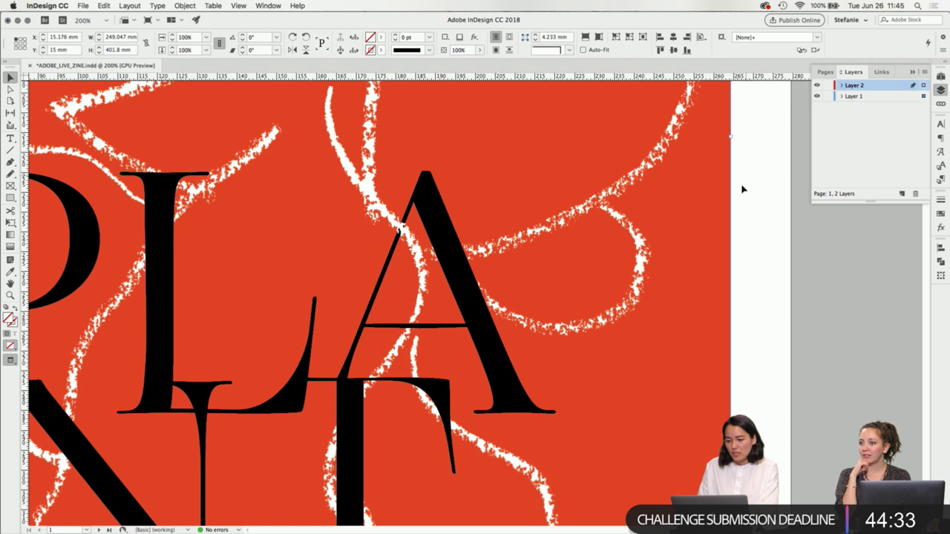
- Rename Layer 1 to ILLUSTRATION + COLOR
left_click(925, 96)
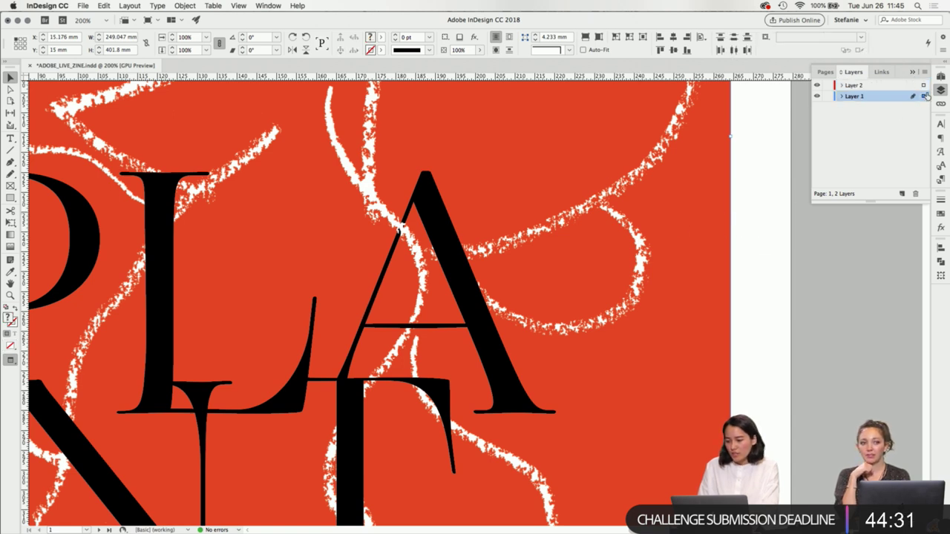
double_click(855, 97)
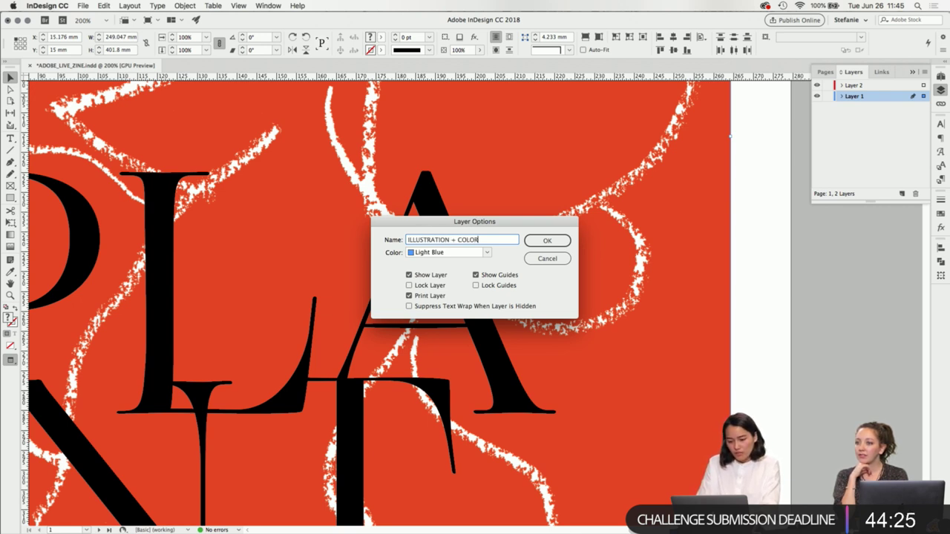
key("Return")
left_click(380, 304)
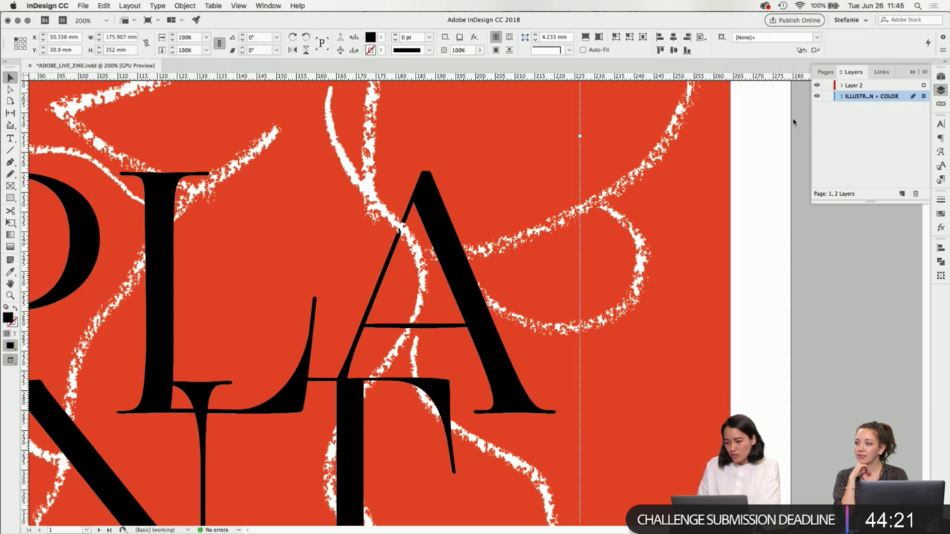
key("super+minus")
key("super+minus")
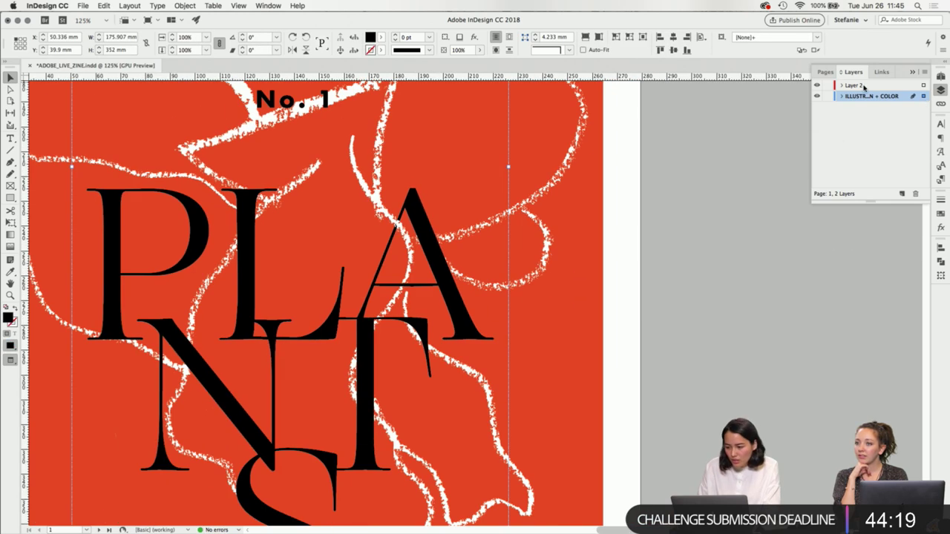
- Add a new layer above Layer 2 and select items across the cover
left_click(868, 88)
left_click(912, 194)
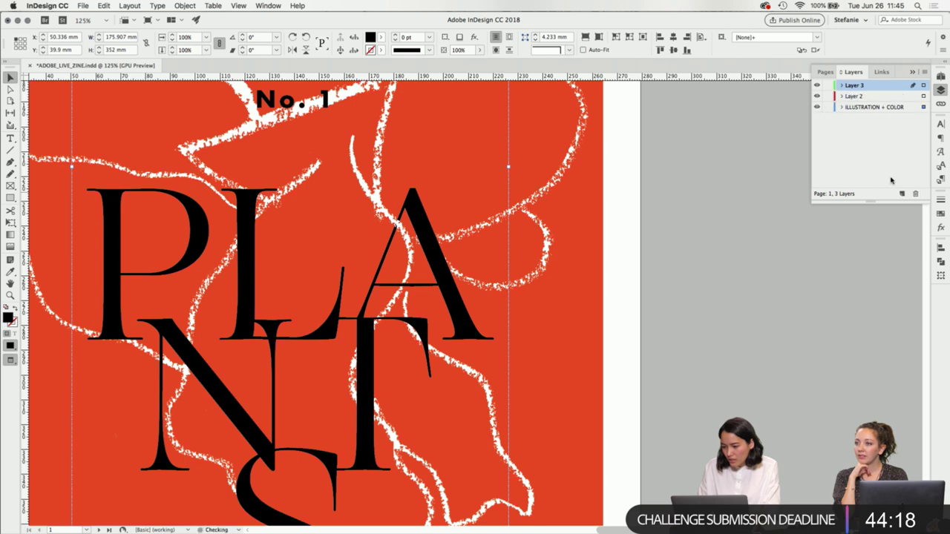
key("super+minus")
scroll(530, 266, "up", 3)
left_click(329, 304)
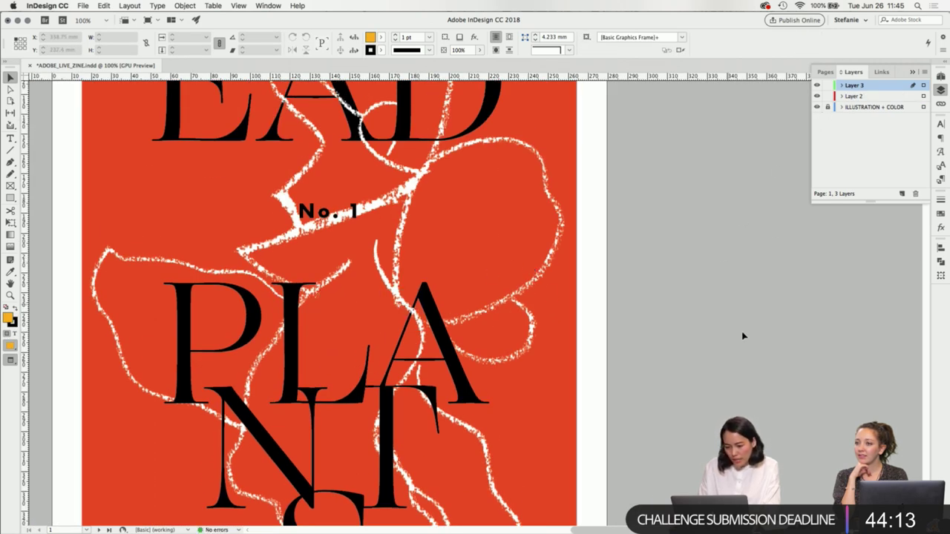
key("super+minus")
key("super+minus")
left_click_drag(695, 470, 324, 99)
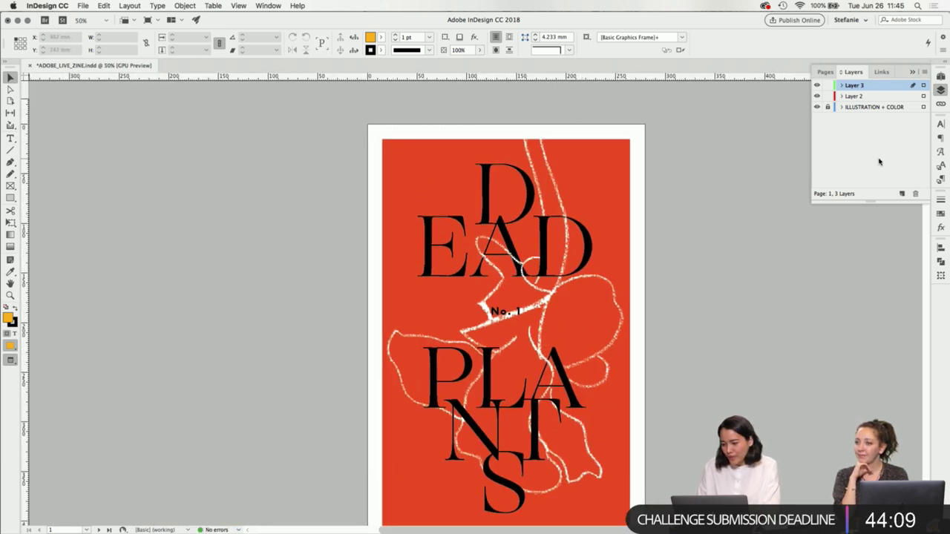
- Move the title text frames to Layer 2, leaving ILLUSTRATION + COLOR locked
left_click(829, 108)
left_click(505, 331)
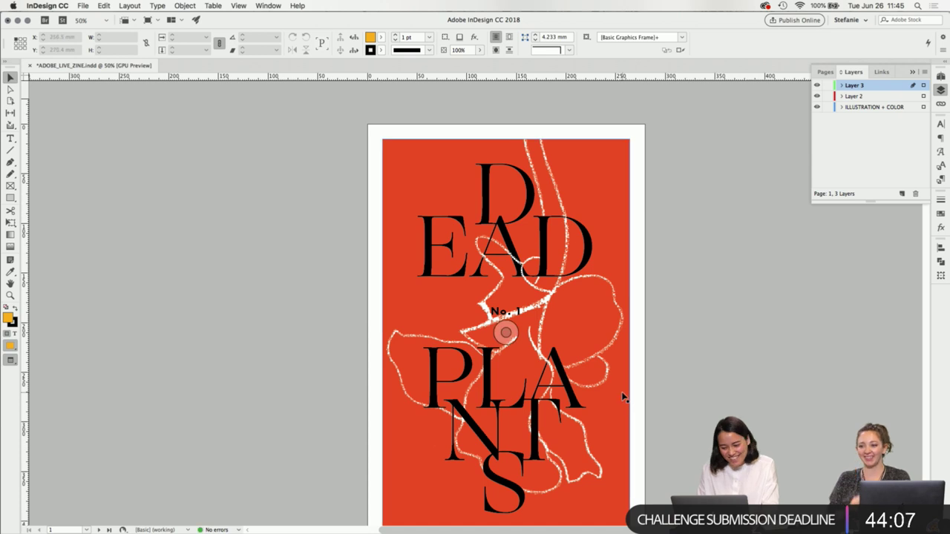
left_click_drag(687, 479, 339, 141)
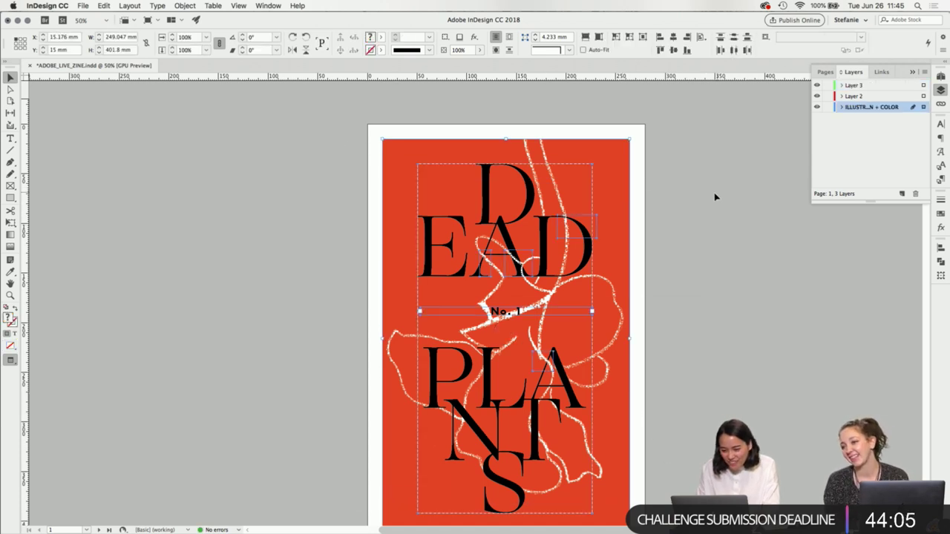
left_click(607, 159, "shift")
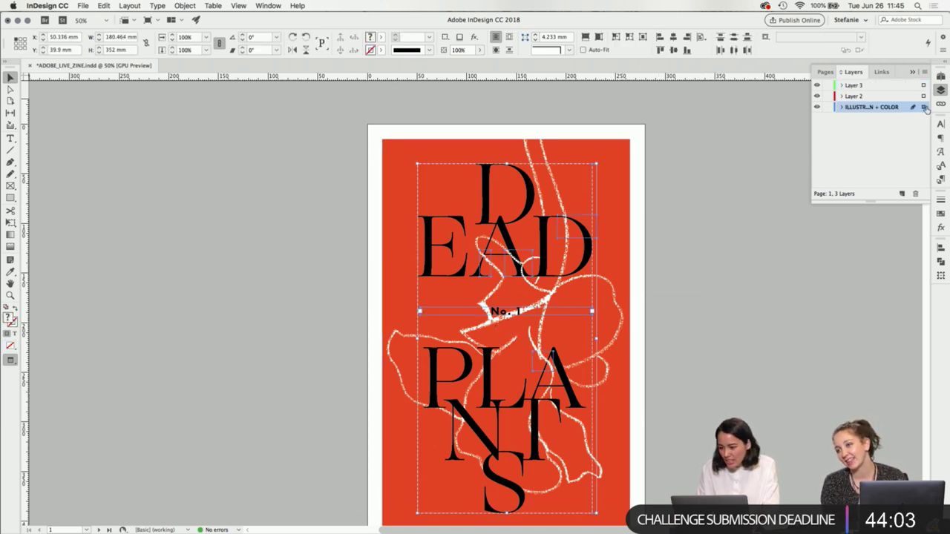
left_click_drag(923, 97, 924, 97)
left_click(827, 107)
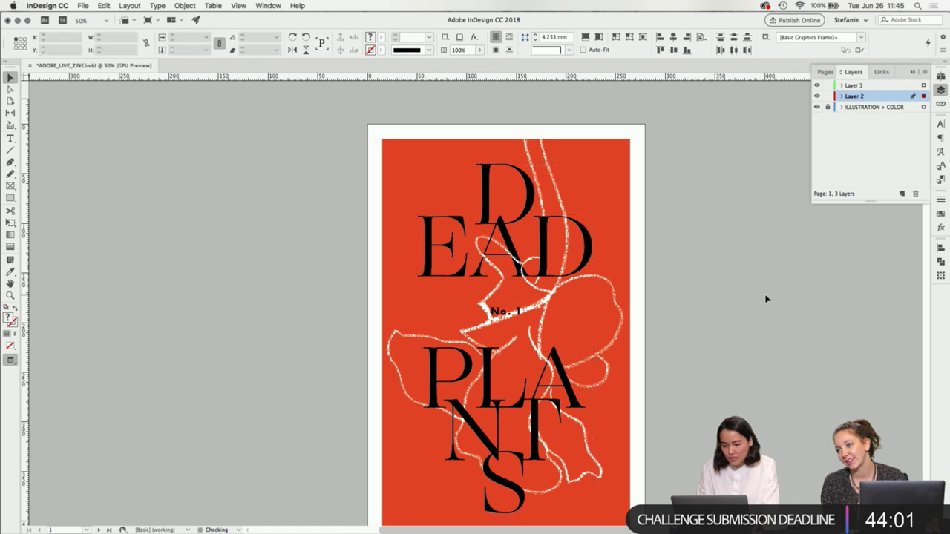
- Move the line-art patch frames around EAD and PLANTS to Layer 3
scroll(706, 290, "down", 2)
left_click_drag(724, 473, 327, 117)
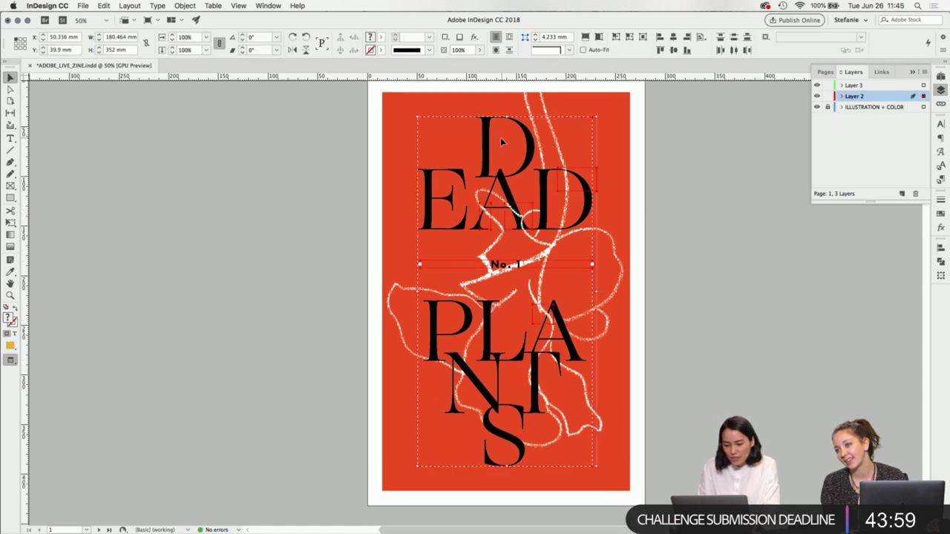
left_click(549, 201)
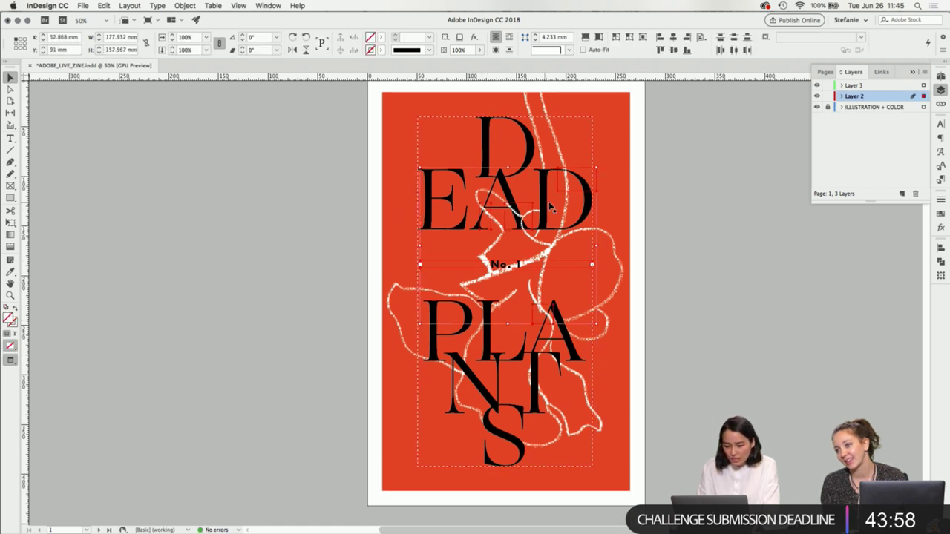
left_click(520, 272, "shift")
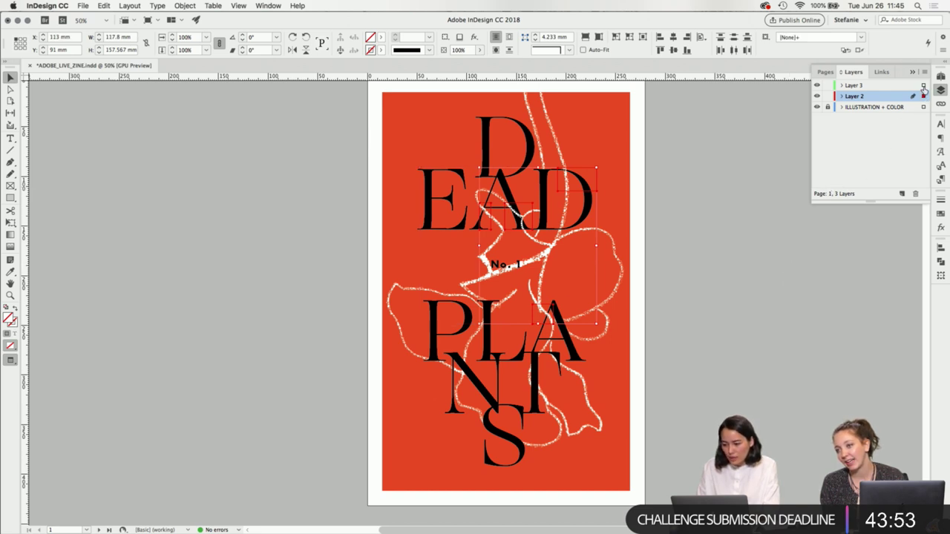
left_click_drag(924, 88, 923, 85)
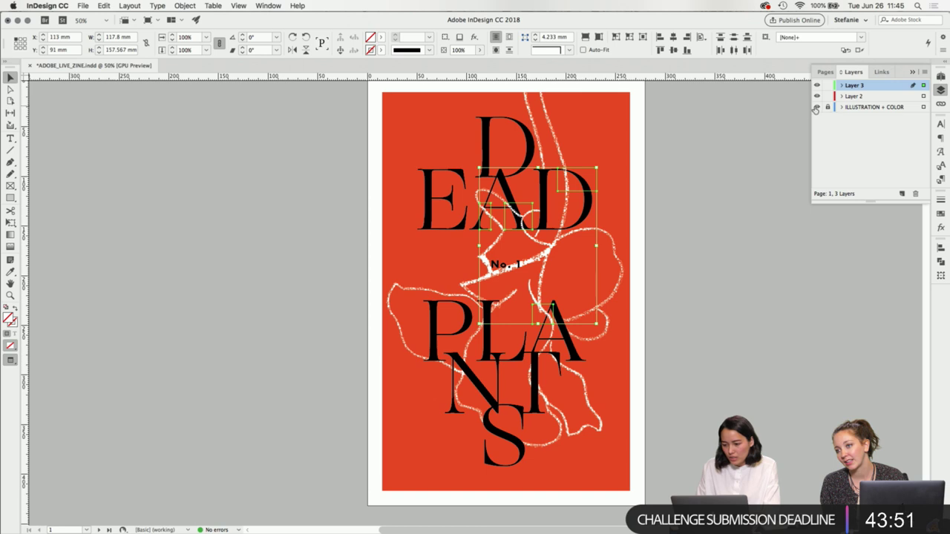
- Check the background layer's visibility and lock Layer 2 holding the title
left_click(817, 107)
left_click(817, 107)
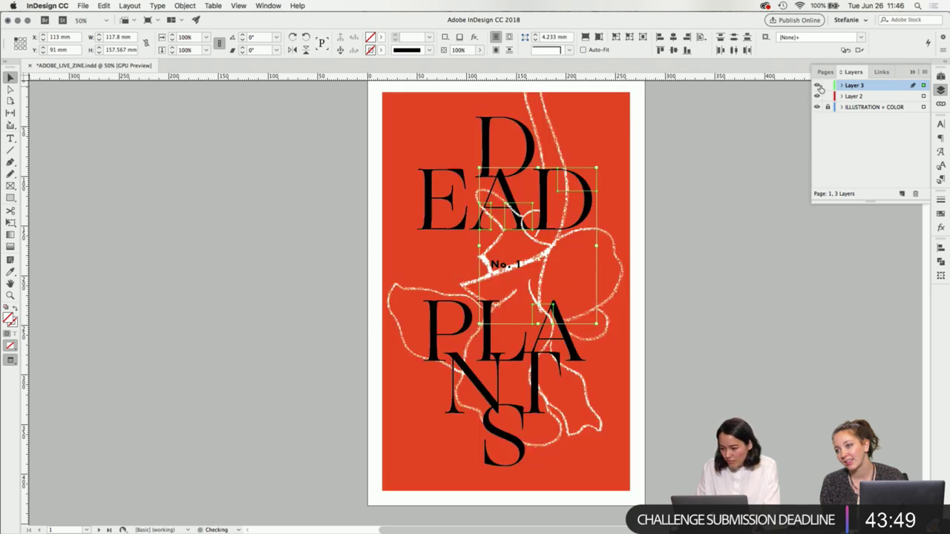
left_click(519, 126)
left_click(519, 127)
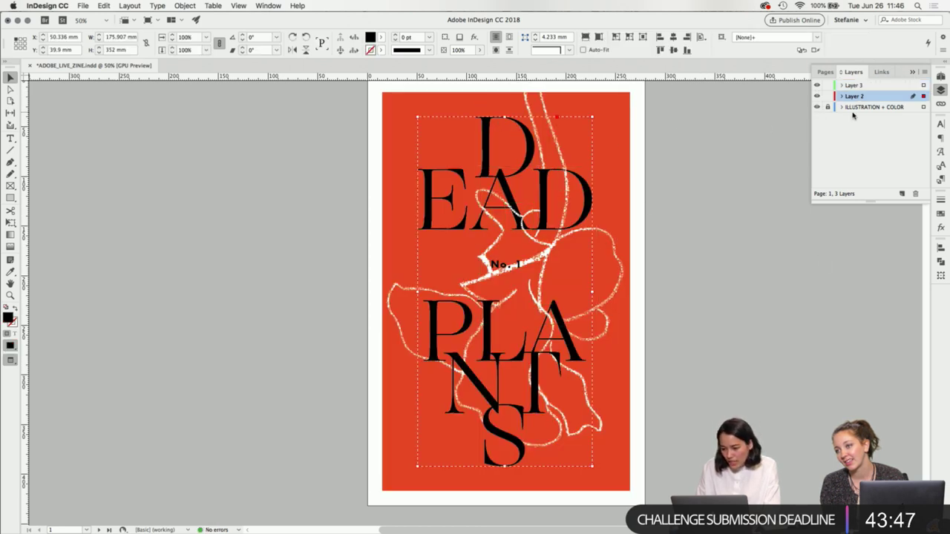
left_click(828, 96)
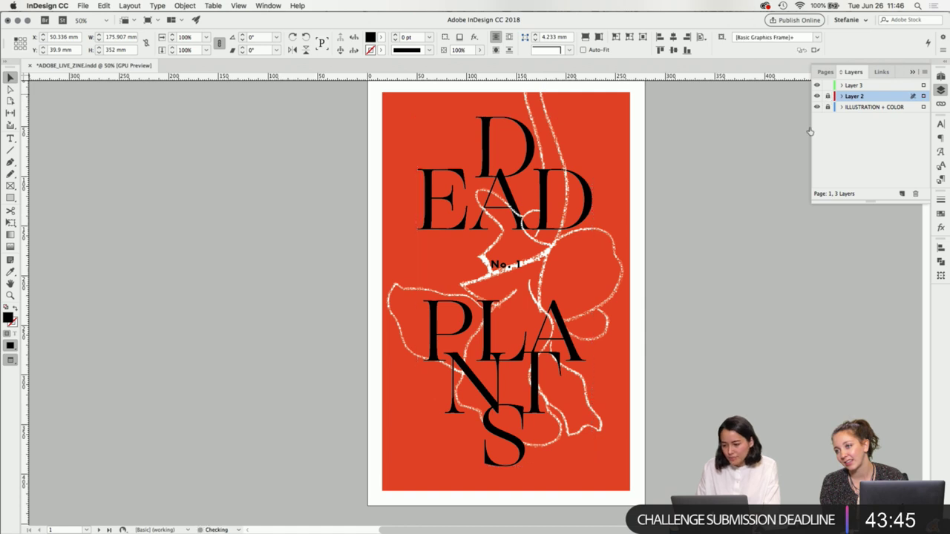
key("super+equal")
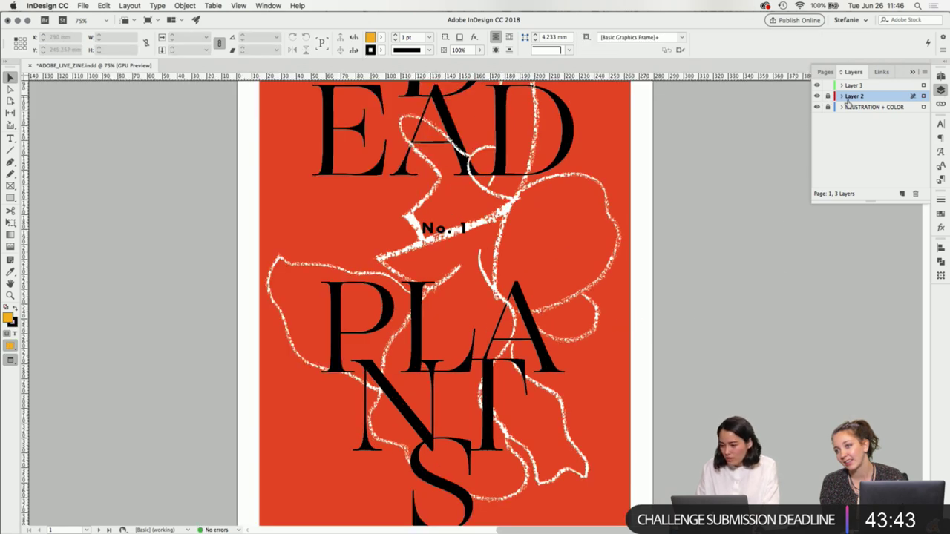
- Create a new layer below ILLUSTRATION + COLOR and name it COLOR
left_click(911, 108)
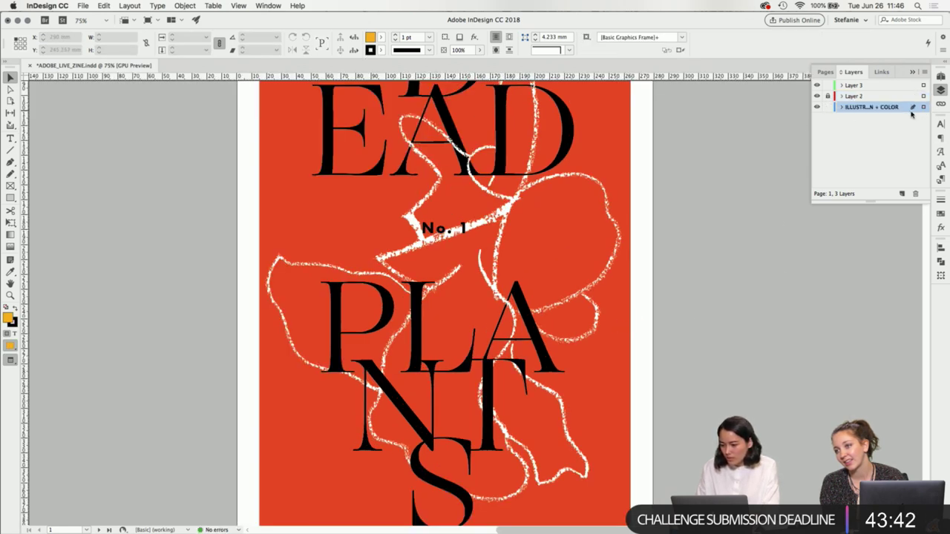
left_click(901, 193)
left_click_drag(891, 109, 892, 124)
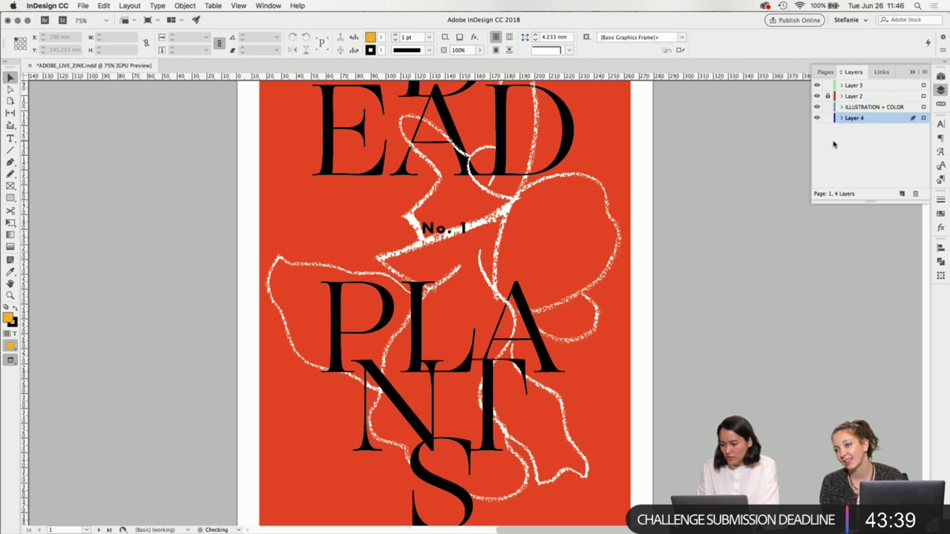
double_click(851, 123)
type("COLOR")
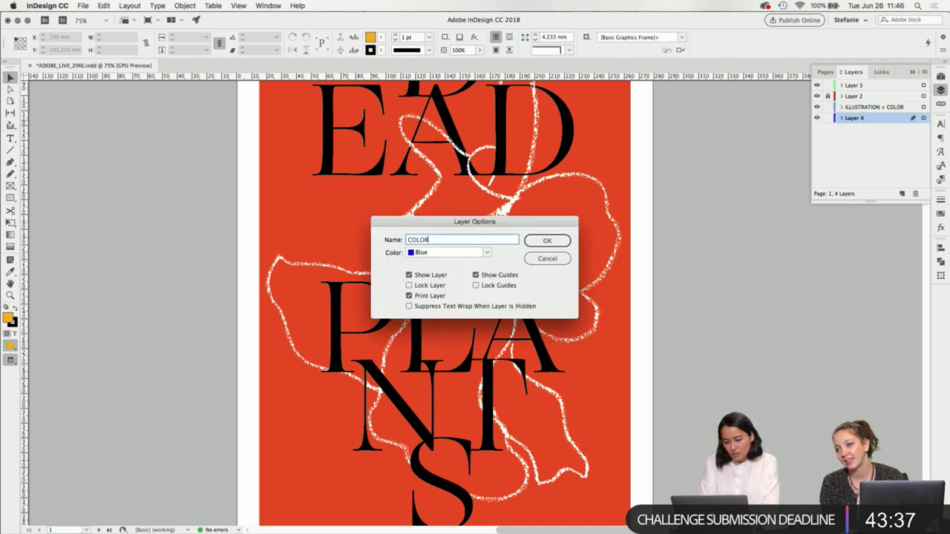
key("Return")
- Rename the ILLUSTRATION + COLOR layer to BACKGROUND ILLUSTRATION
double_click(897, 110)
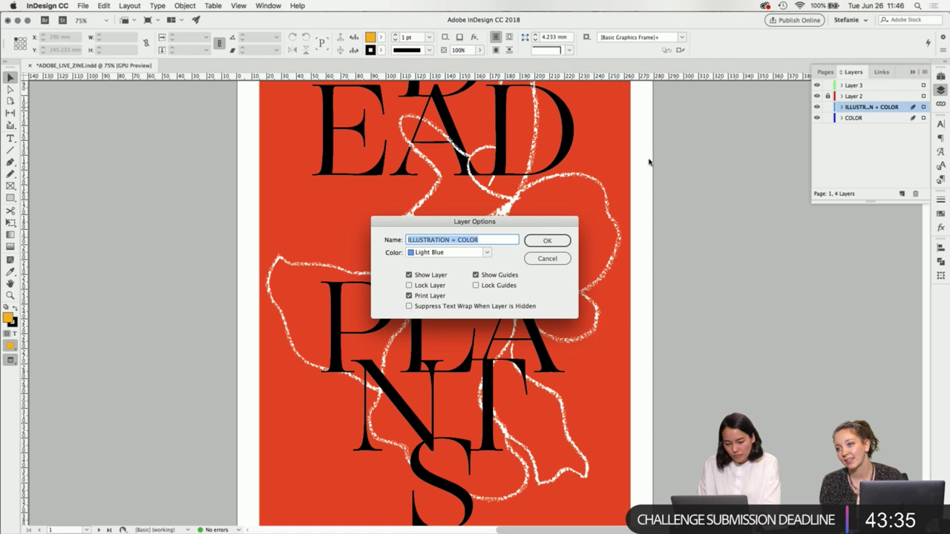
type("<backgrou")
key("BackSpace")
key("BackSpace")
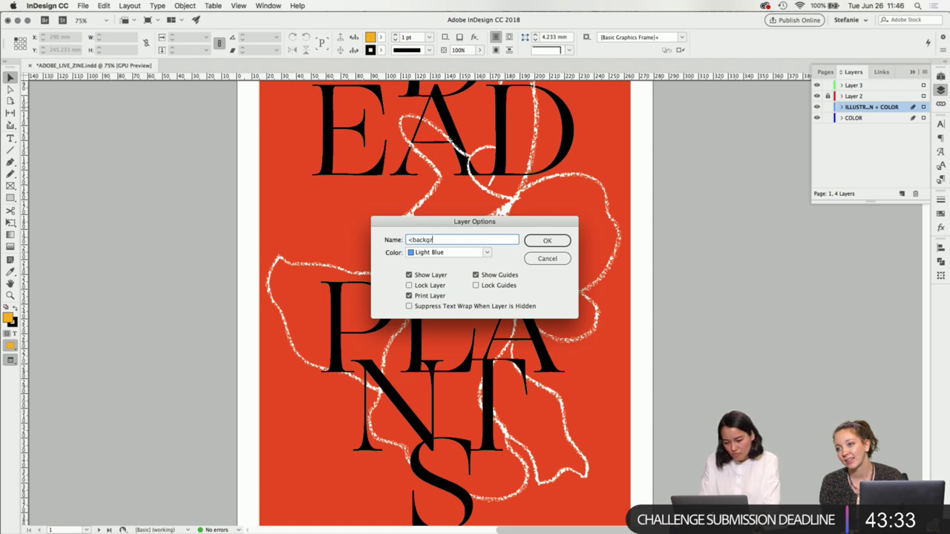
key("BackSpace")
key("BackSpace")
key("BackSpace")
type("BACKGROUND ILLUSTRATION")
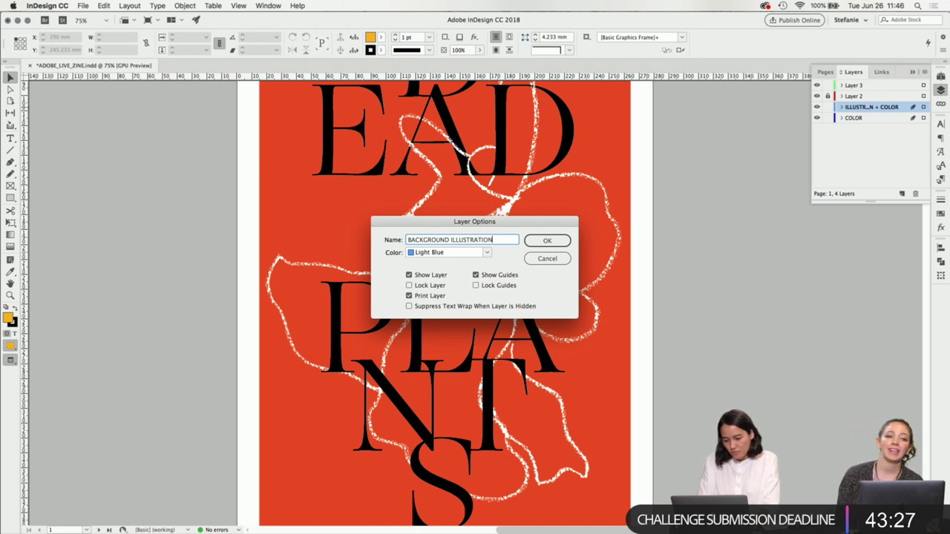
key("Return")
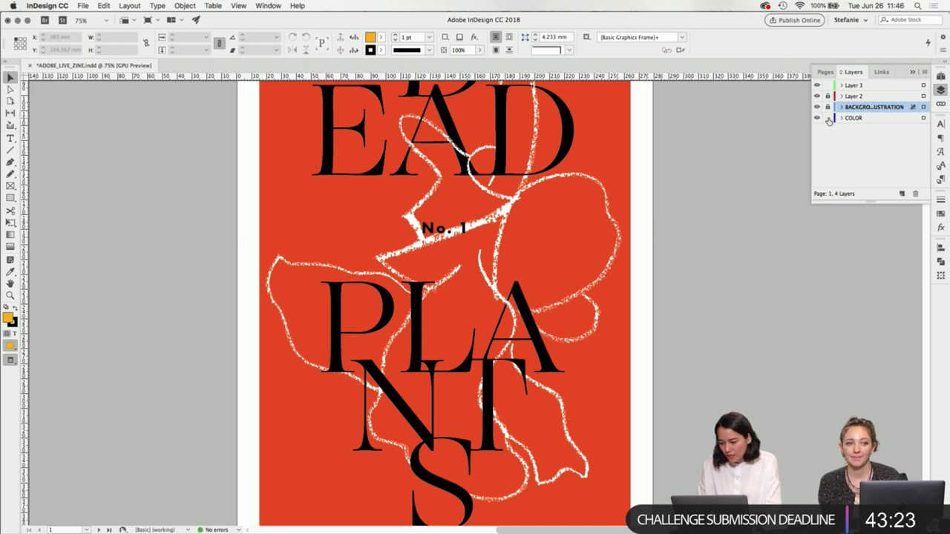
key("super+a")
scroll(606, 251, "up", 5)
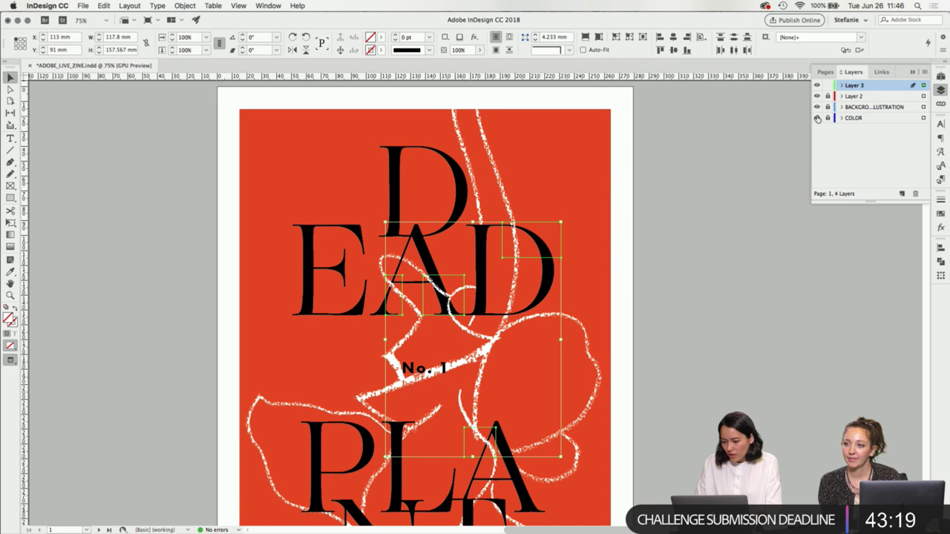
- Move the red full-page background frame onto the COLOR layer, then lock the BACKGROUND ILLUSTRATION and COLOR layers
left_click_drag(817, 119, 818, 108)
left_click(599, 140)
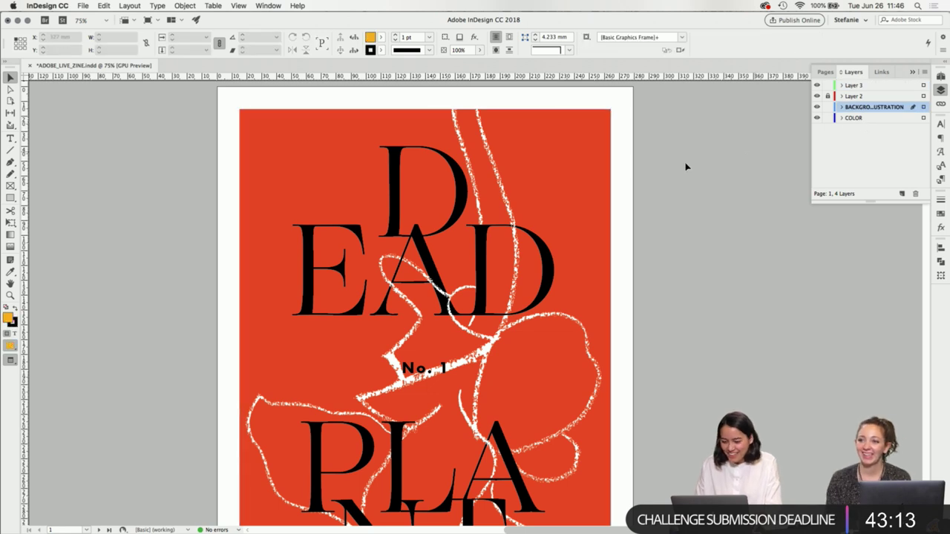
left_click(594, 163)
left_click_drag(926, 107, 925, 118)
left_click(717, 154)
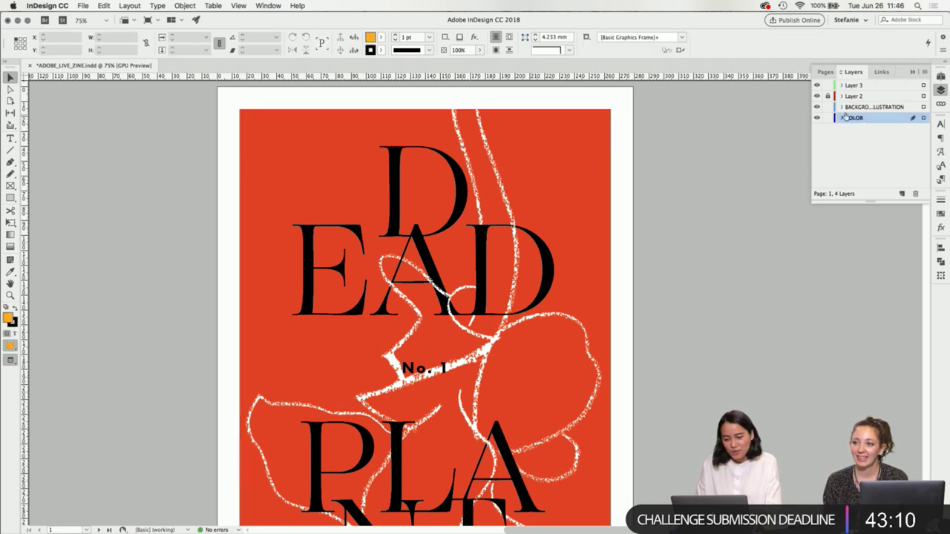
left_click(829, 107)
left_click(829, 118)
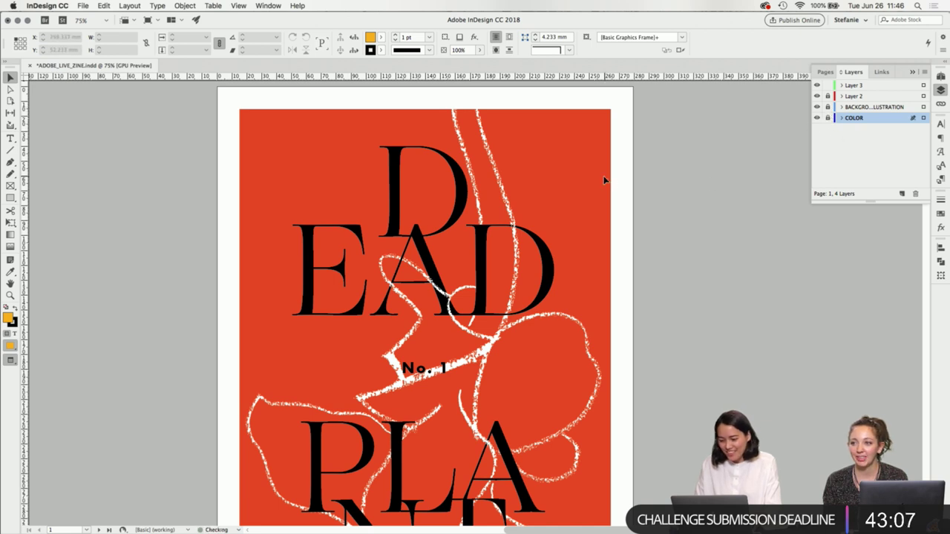
- Toggle the white illustration layer off and on to check how it layers with the title
left_click(818, 107)
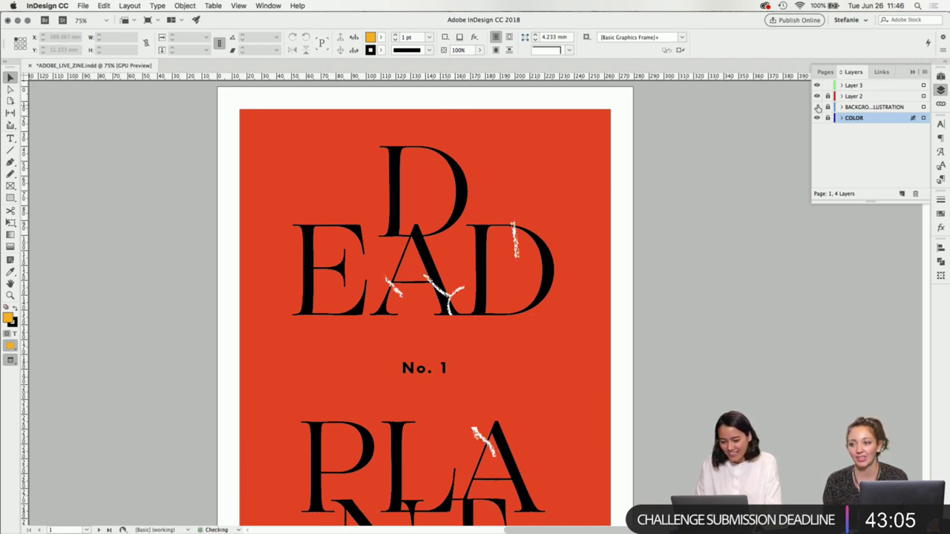
scroll(725, 162, "down", 2)
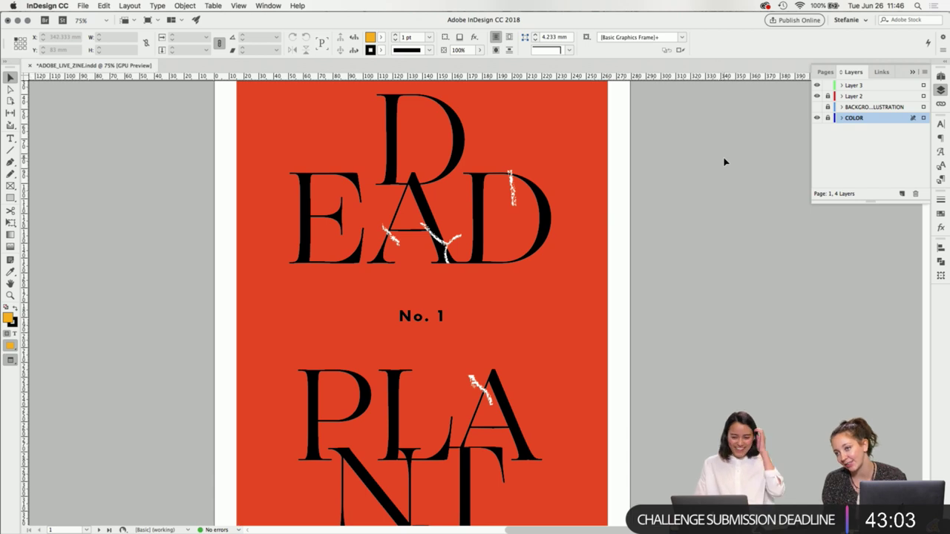
scroll(725, 162, "right", 2)
scroll(726, 162, "up", 3)
scroll(726, 162, "left", 1)
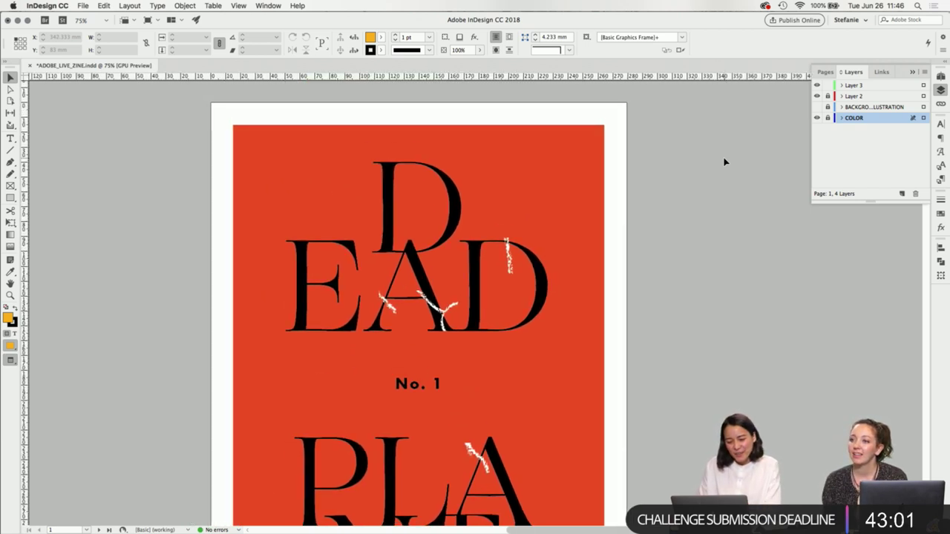
left_click(817, 107)
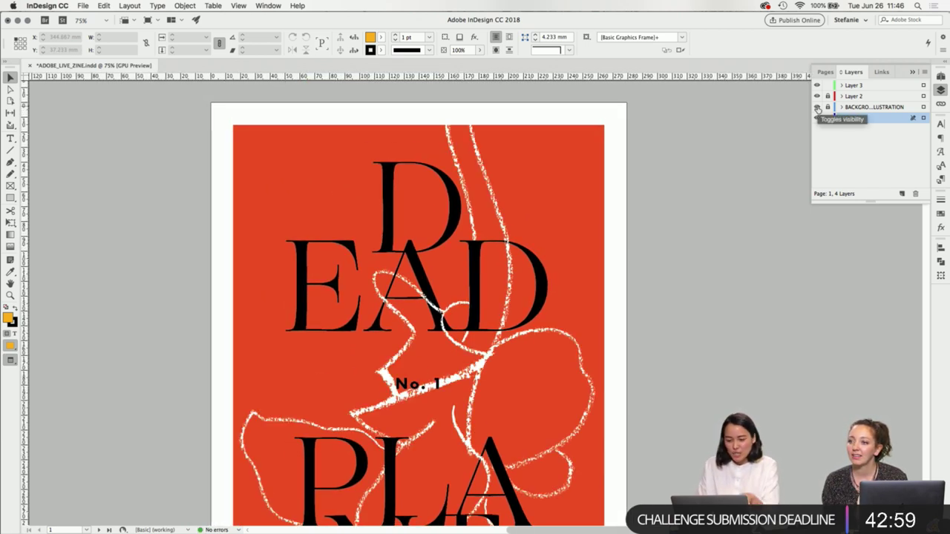
scroll(701, 158, "down", 5)
scroll(702, 158, "right", 2)
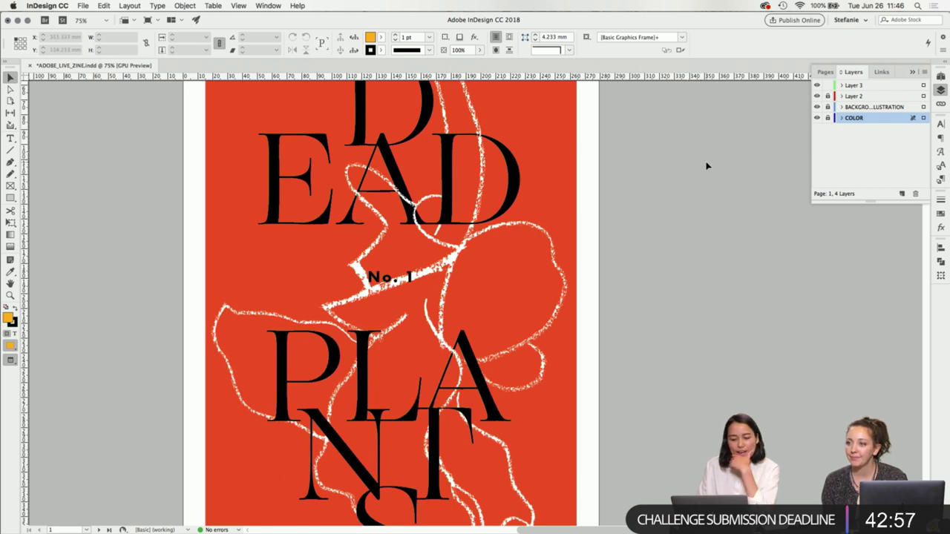
scroll(706, 161, "up", 2)
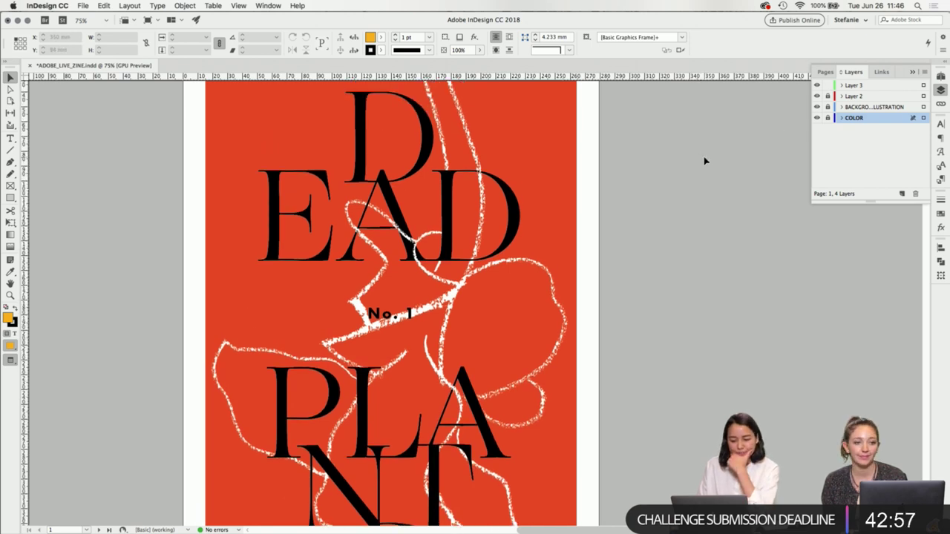
left_click(817, 110)
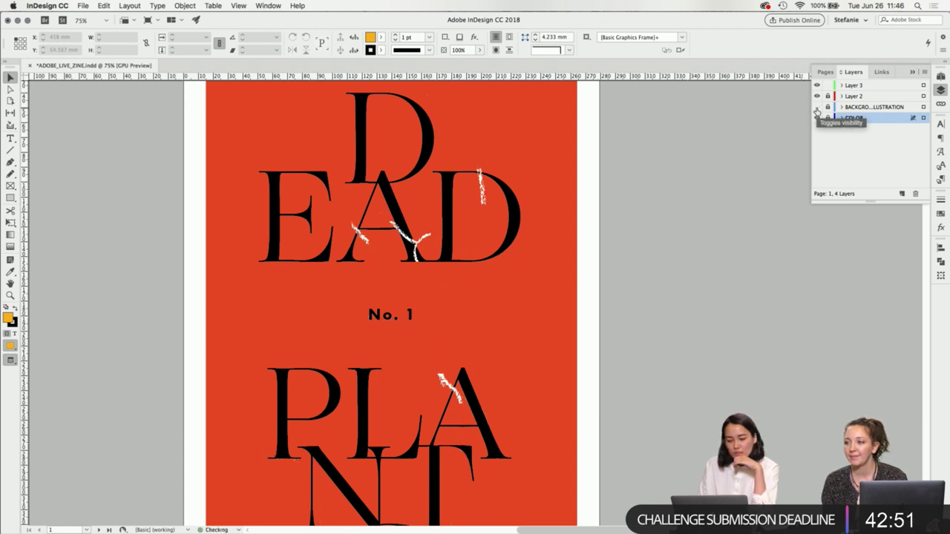
scroll(738, 178, "up", 3)
scroll(739, 178, "left", 2)
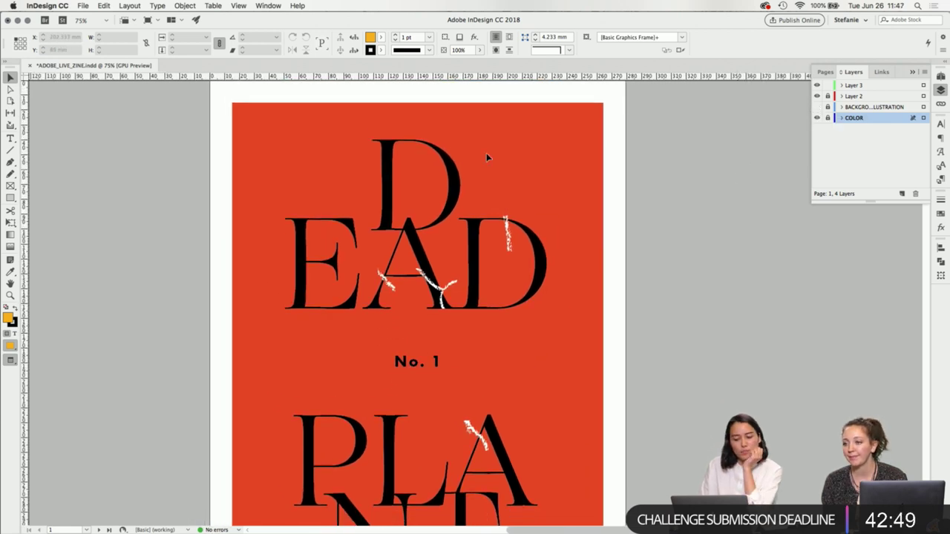
- Make Layer 3 active and try enlarging the crack graphic's frame on the A, then undo it
left_click(855, 86)
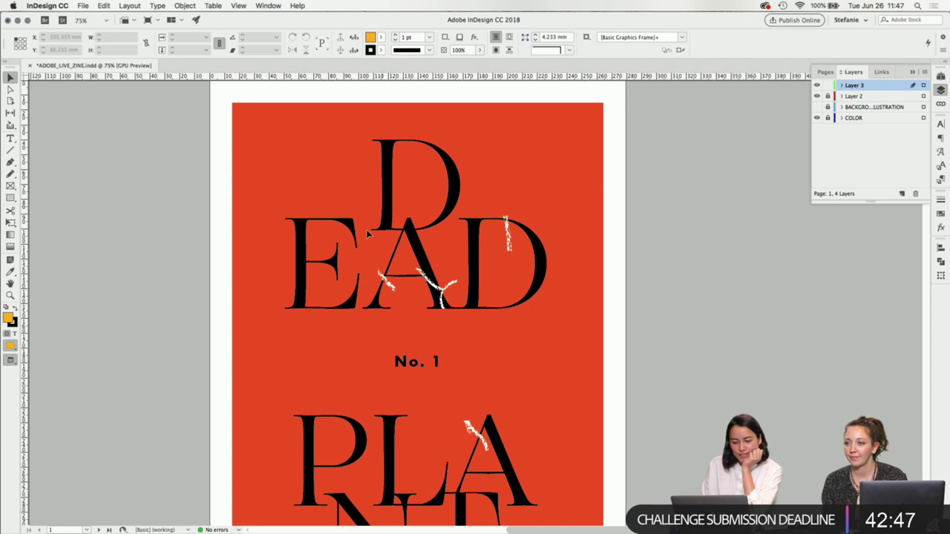
scroll(513, 319, "down", 2)
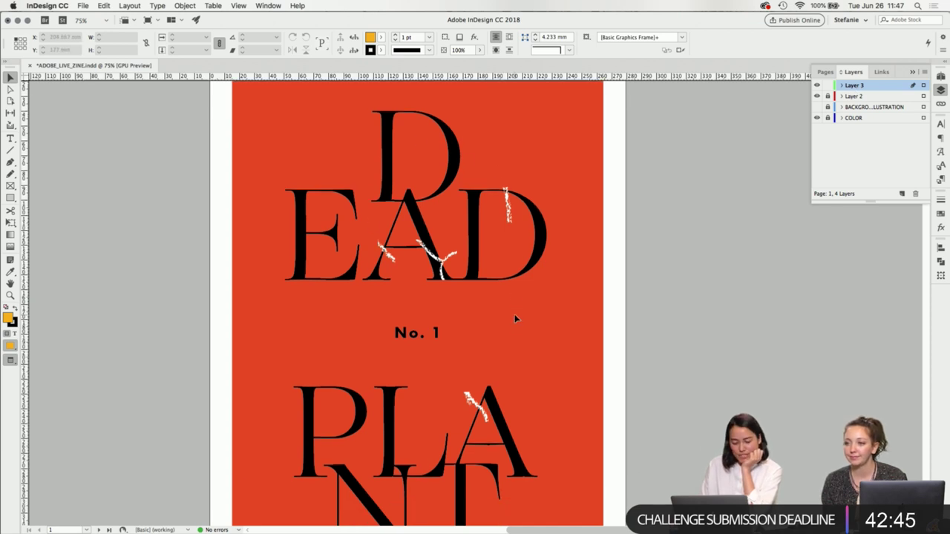
left_click(436, 239)
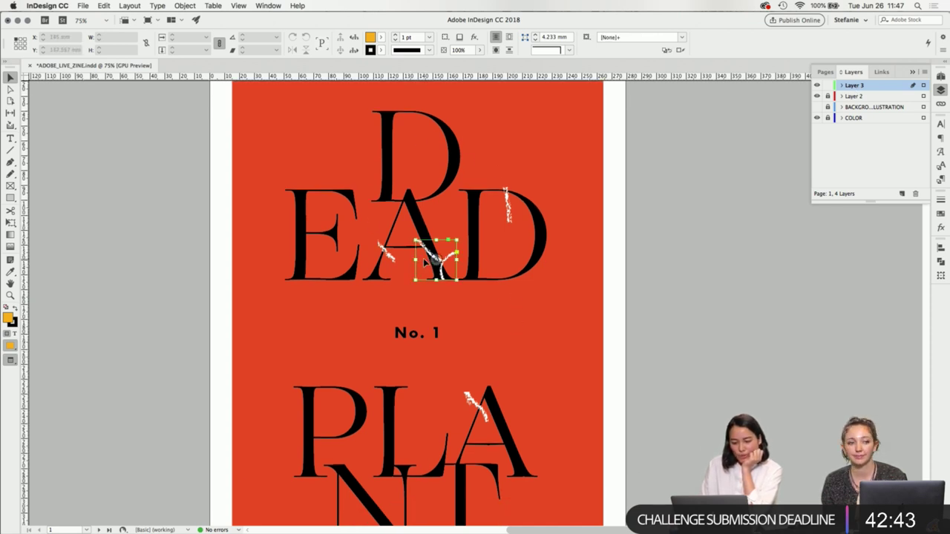
left_click_drag(436, 239, 436, 94)
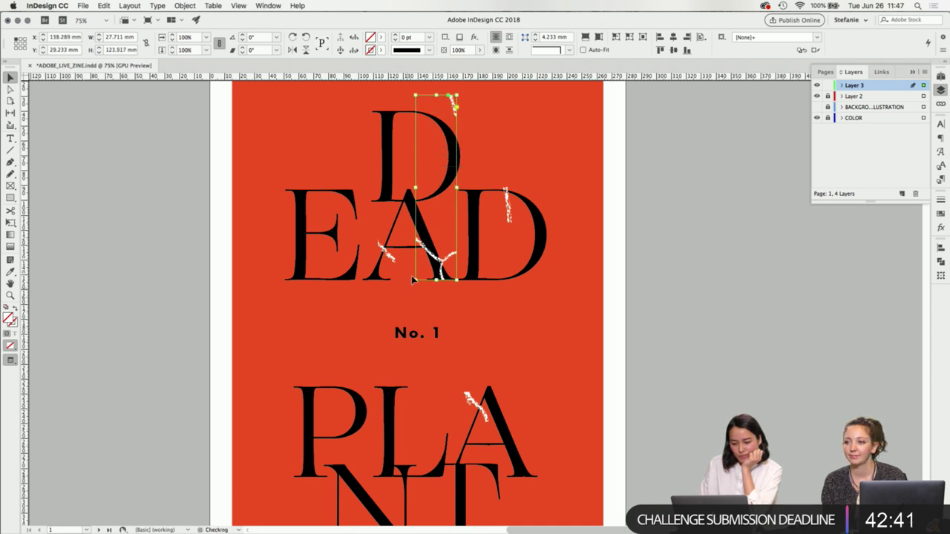
left_click_drag(415, 187, 172, 187)
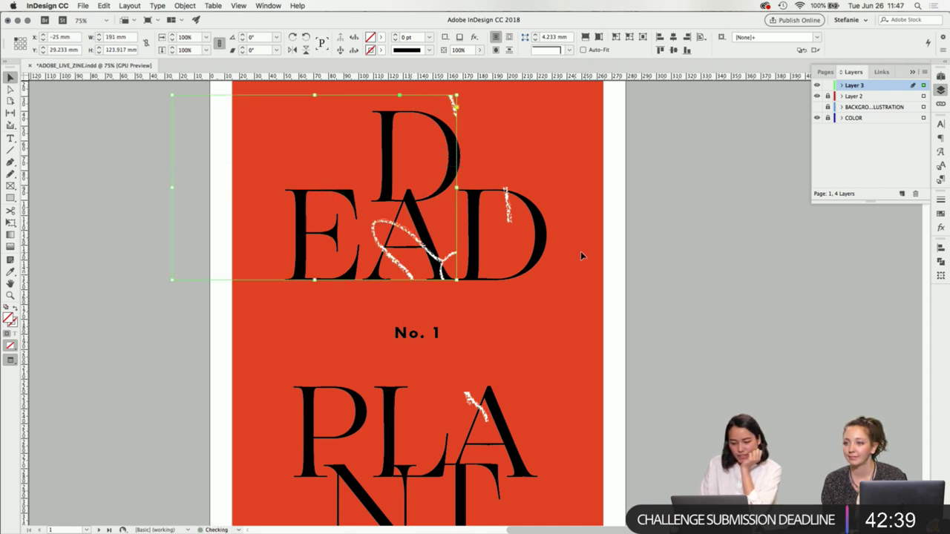
left_click_drag(457, 187, 524, 190)
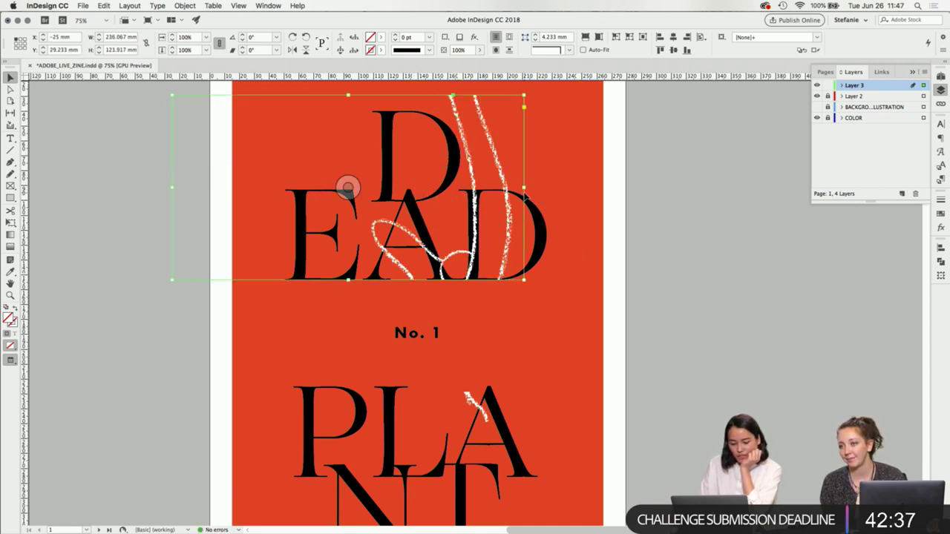
key("super+z")
key("super+z")
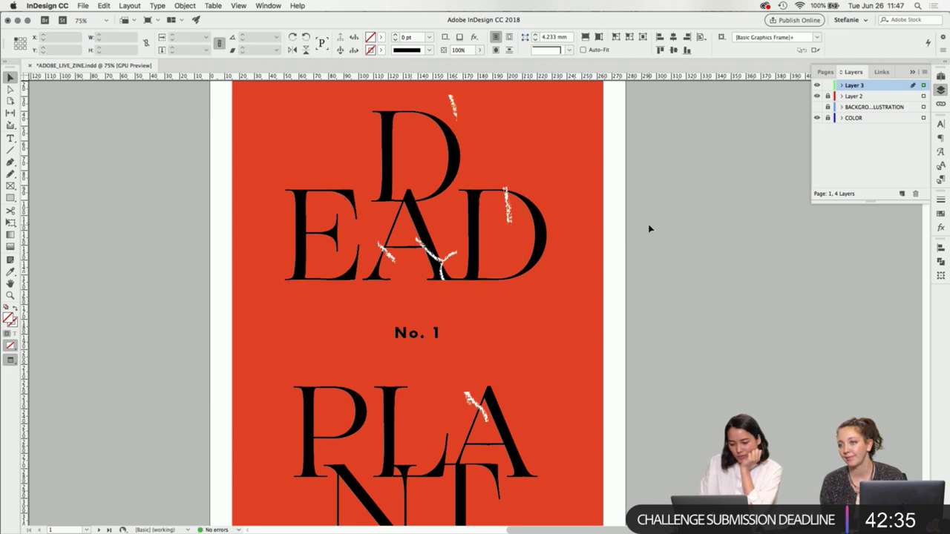
left_click(649, 229)
key("super+z")
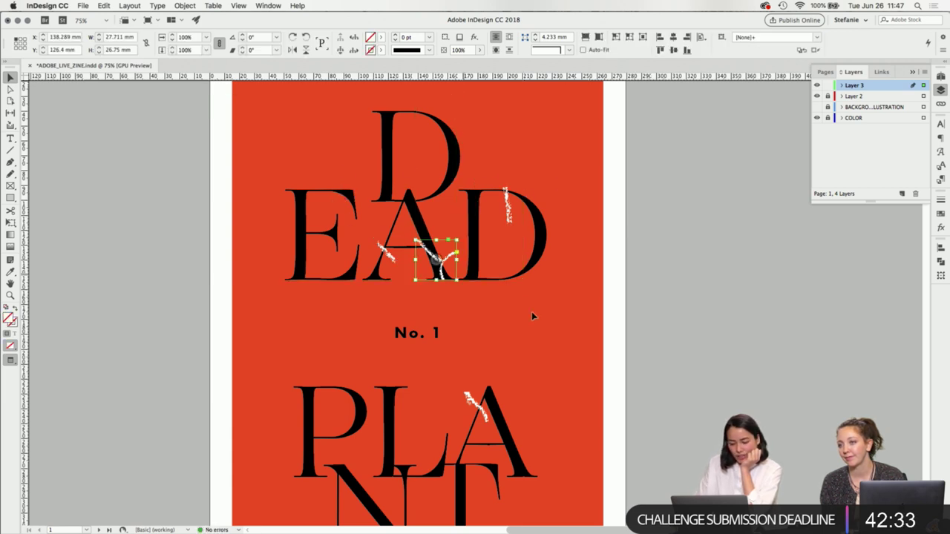
- Inspect the small crack graphics on the A and D, then show the BACKGROUND ILLUSTRATION layer again
left_click(639, 364)
scroll(627, 349, "down", 3)
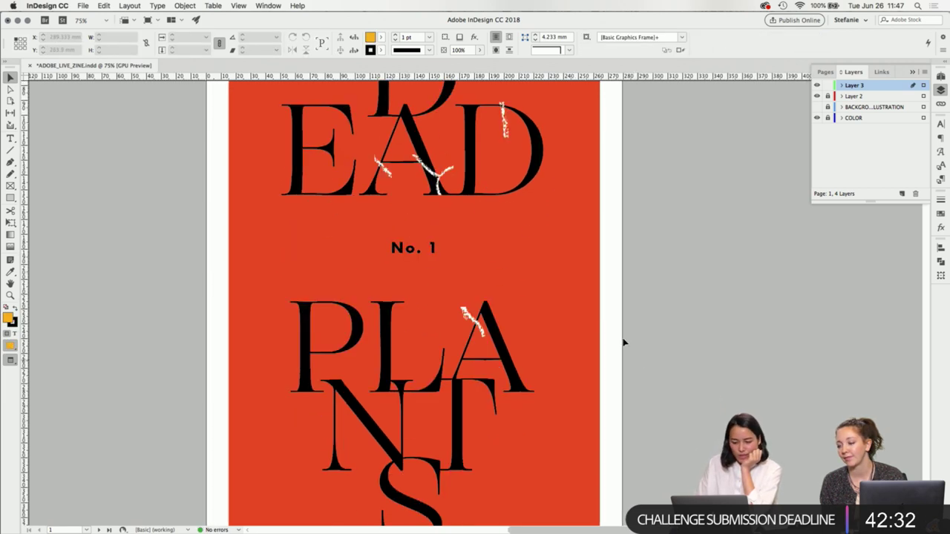
left_click(509, 121)
left_click(609, 270)
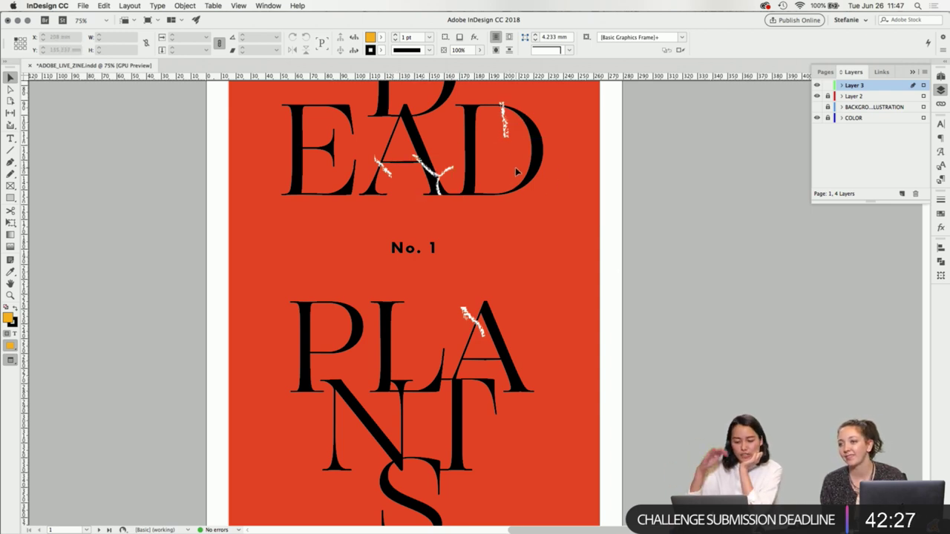
scroll(559, 284, "up", 2)
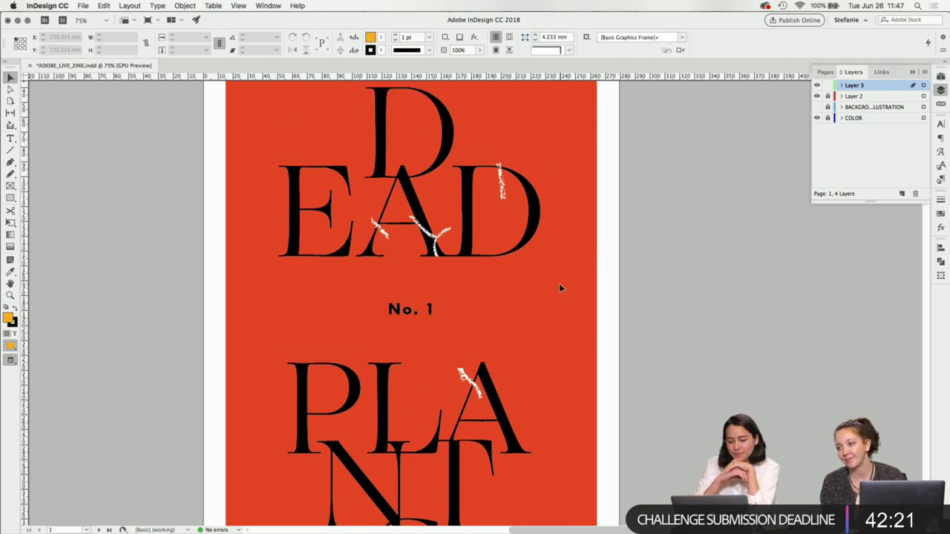
left_click(817, 107)
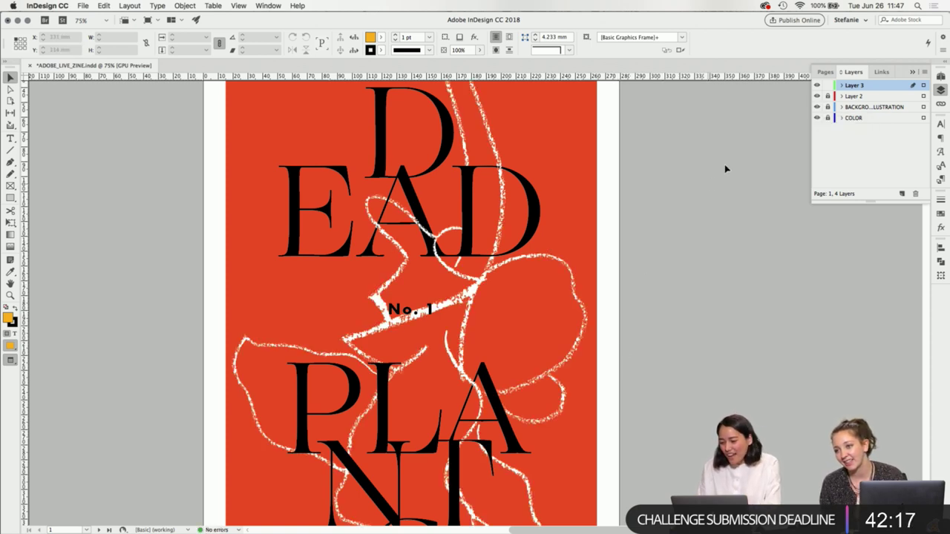
- Rename Layer 3 to 'ILLUSTRATION TOP/IMAGES'
double_click(855, 86)
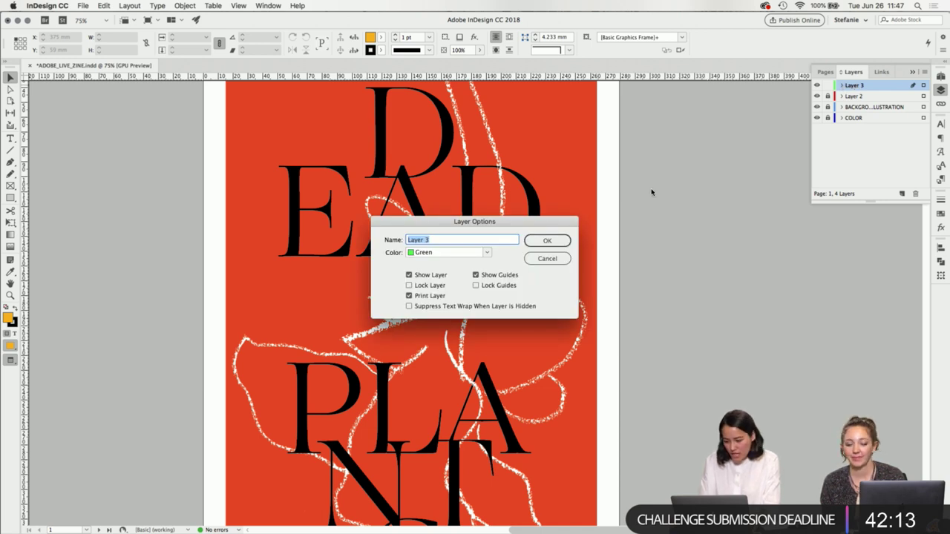
type("ILLUSTRATION TOP")
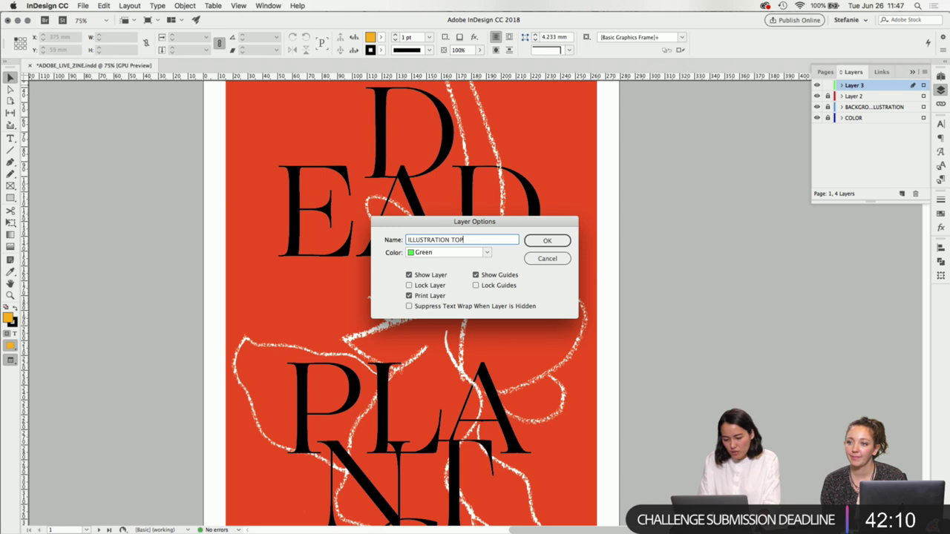
key("Return")
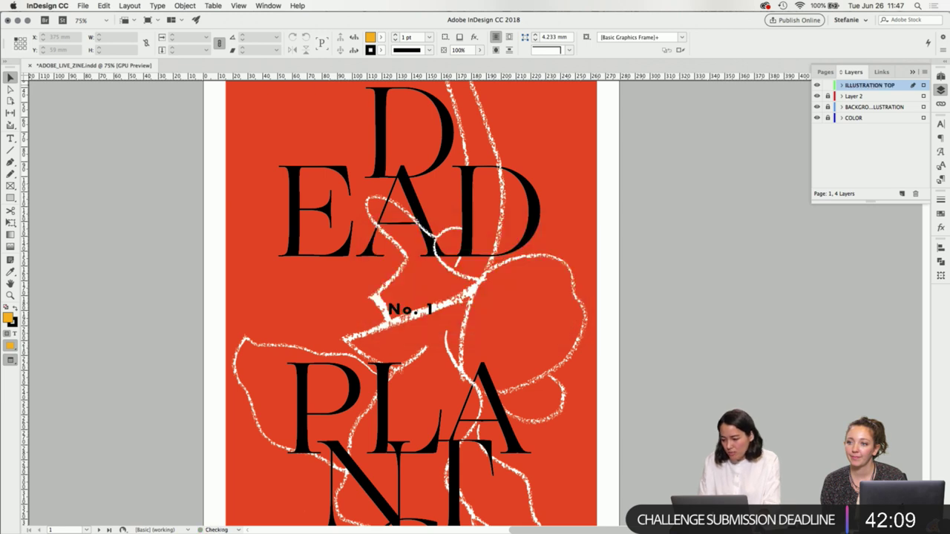
double_click(873, 88)
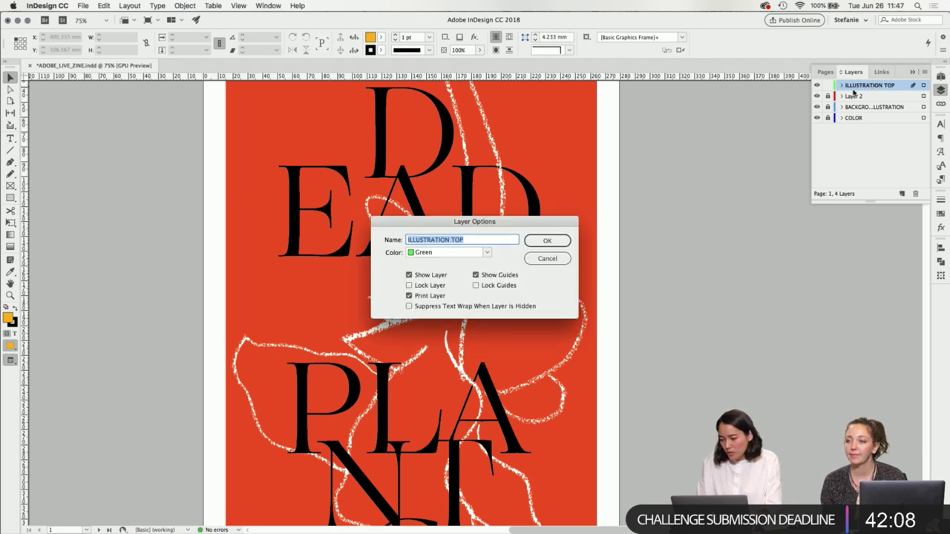
left_click(484, 240)
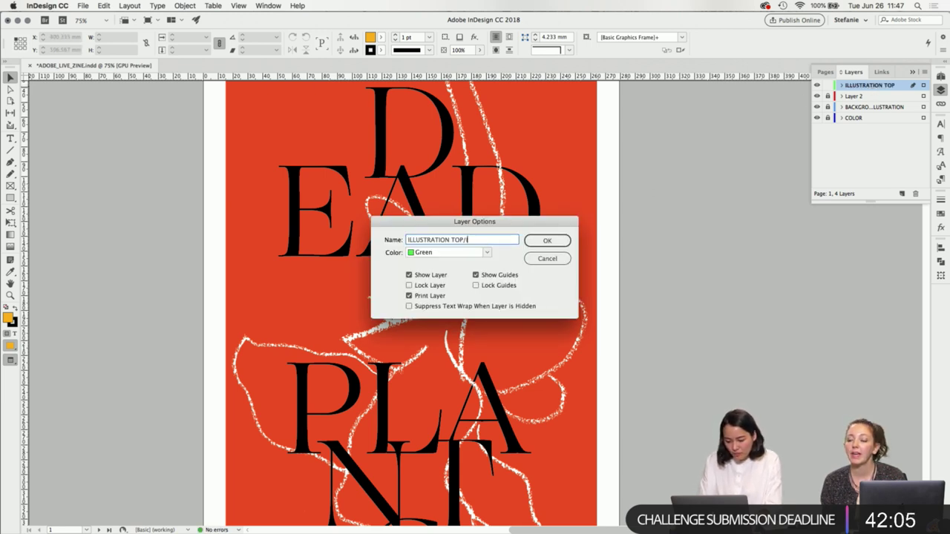
key("Return")
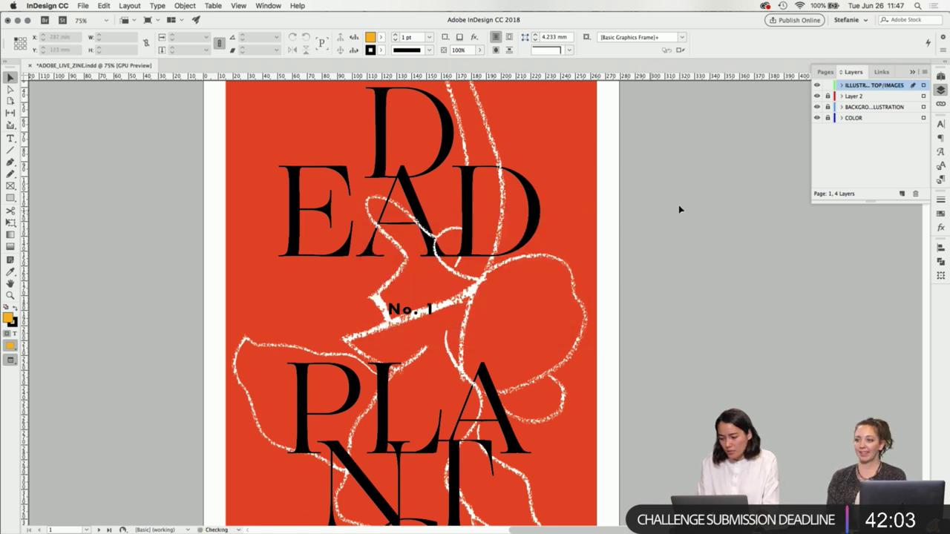
- Rename Layer 2 to 'TYPE'
double_click(853, 96)
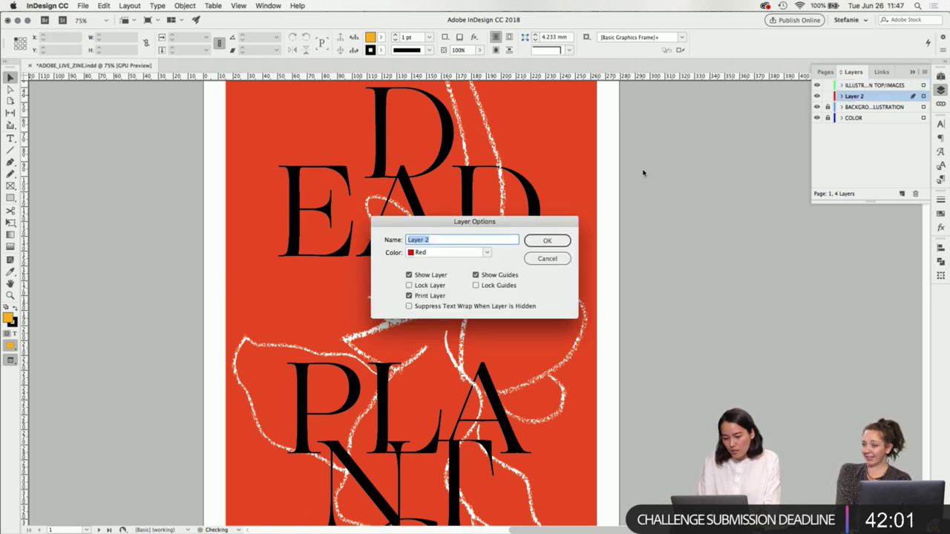
type("TYPE")
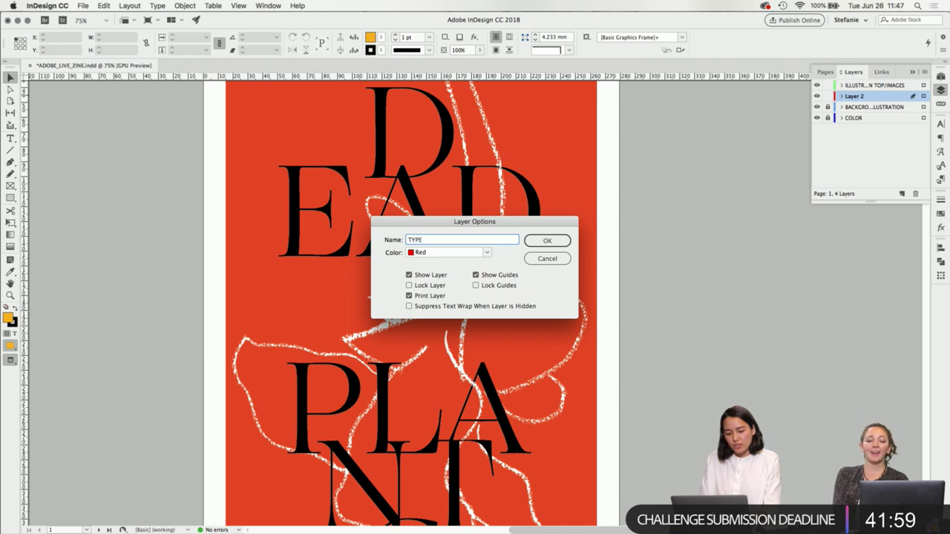
key("Return")
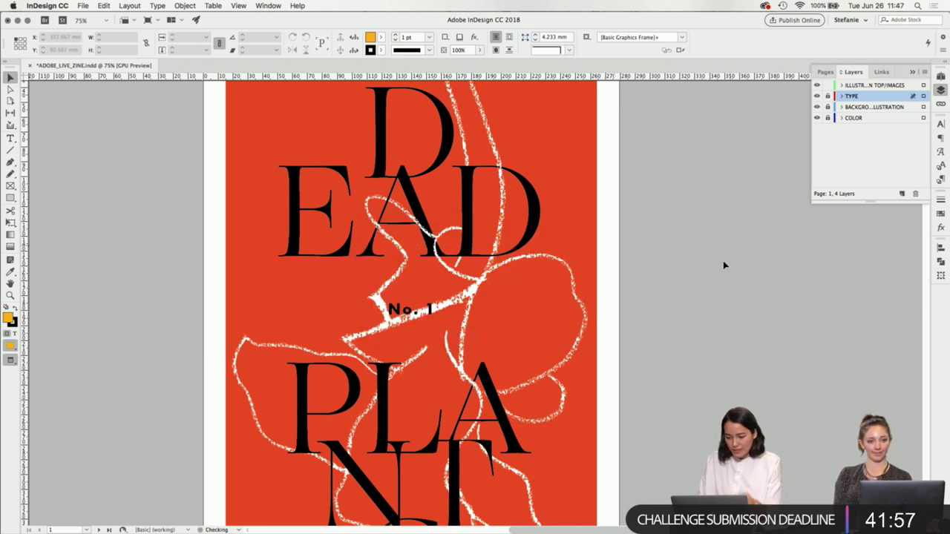
- Resize the small frame beside the A so its white strokes extend down over the letters
scroll(625, 264, "down", 3)
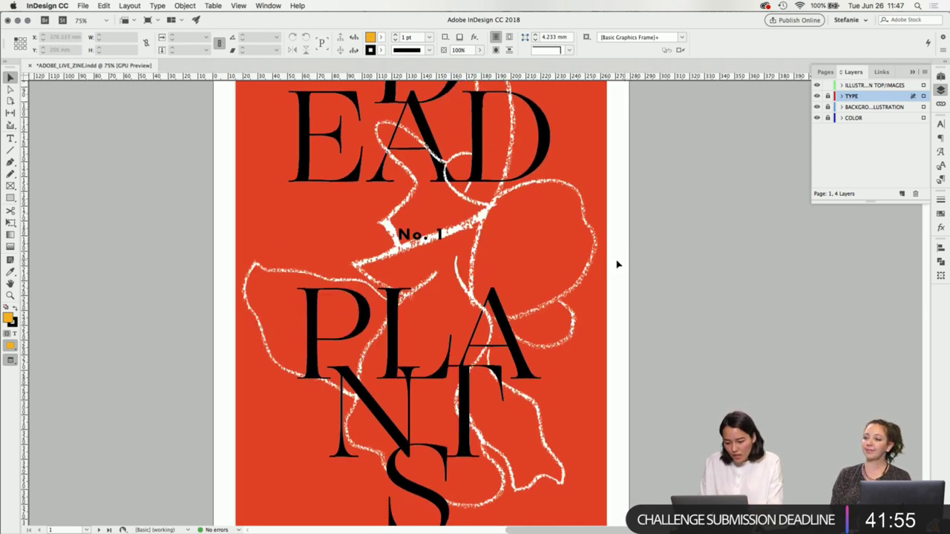
scroll(476, 334, "down", 5)
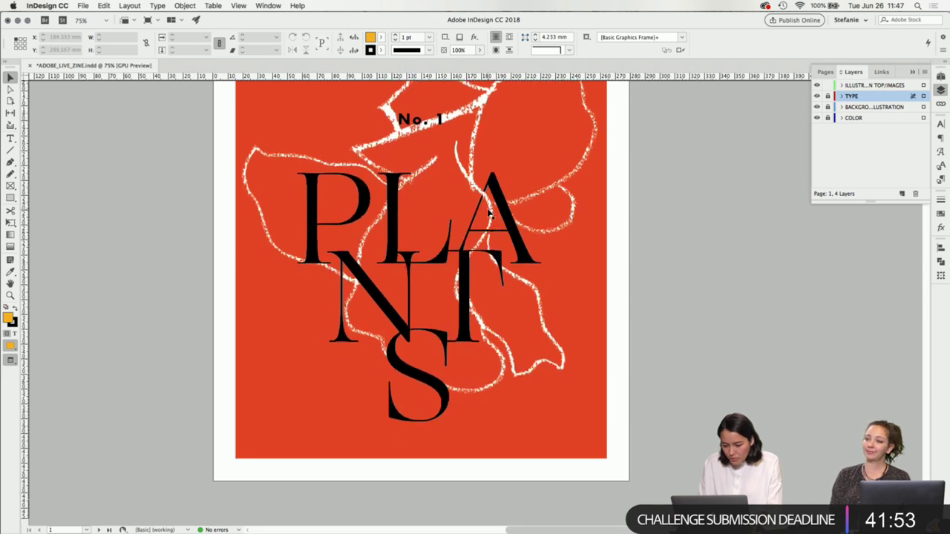
left_click(479, 196)
scroll(481, 198, "up", 5)
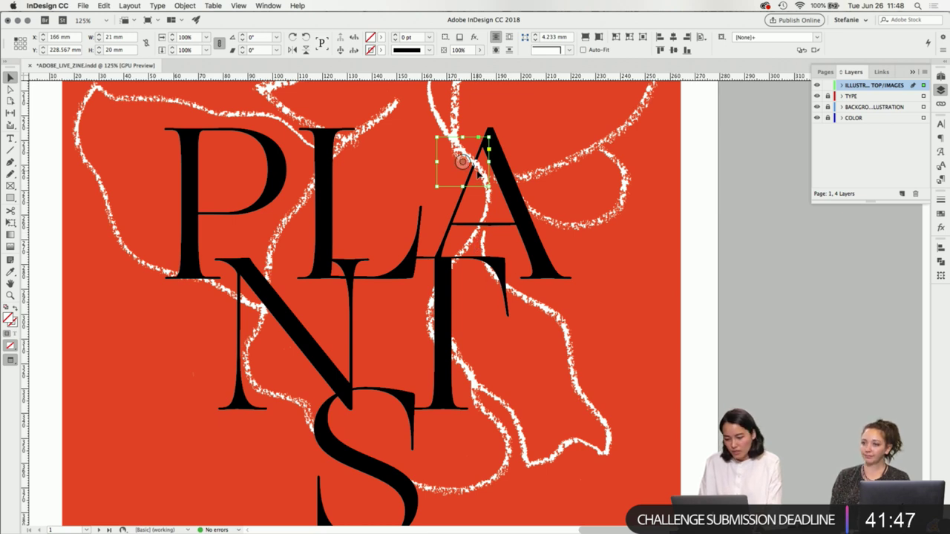
left_click(605, 301)
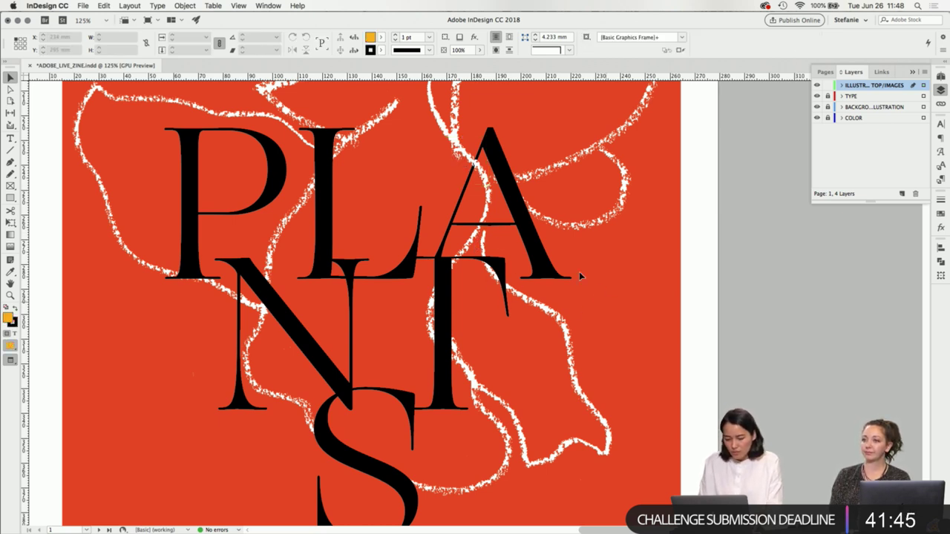
left_click(484, 184)
left_click_drag(467, 186, 481, 312)
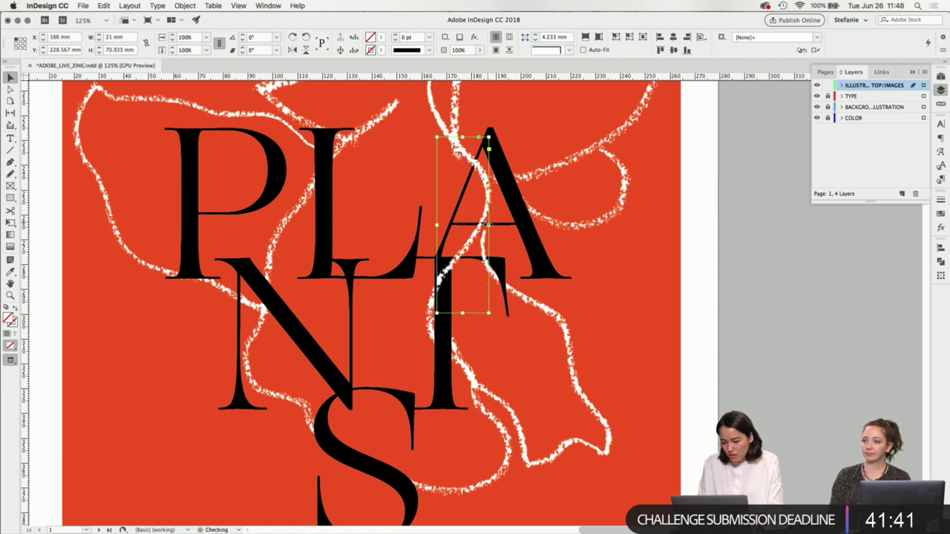
left_click_drag(488, 224, 509, 225)
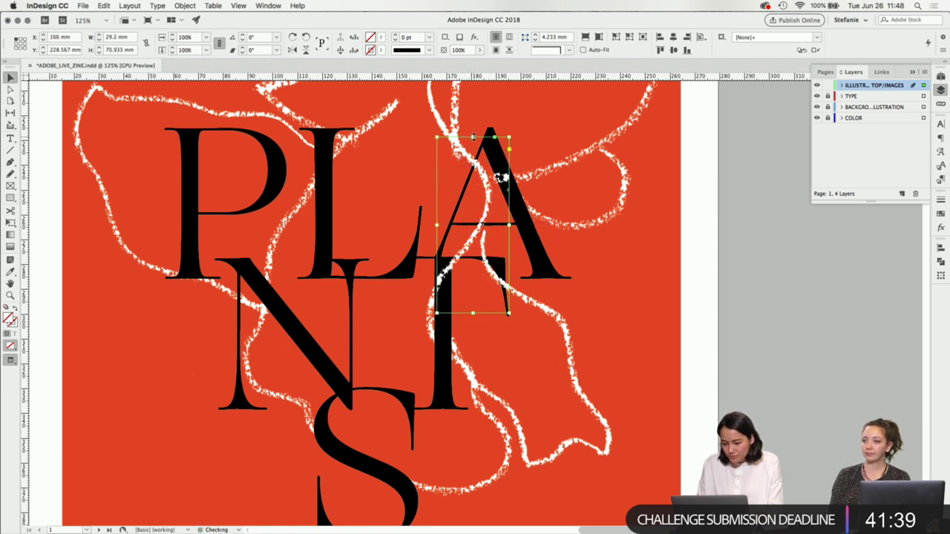
left_click_drag(472, 137, 472, 243)
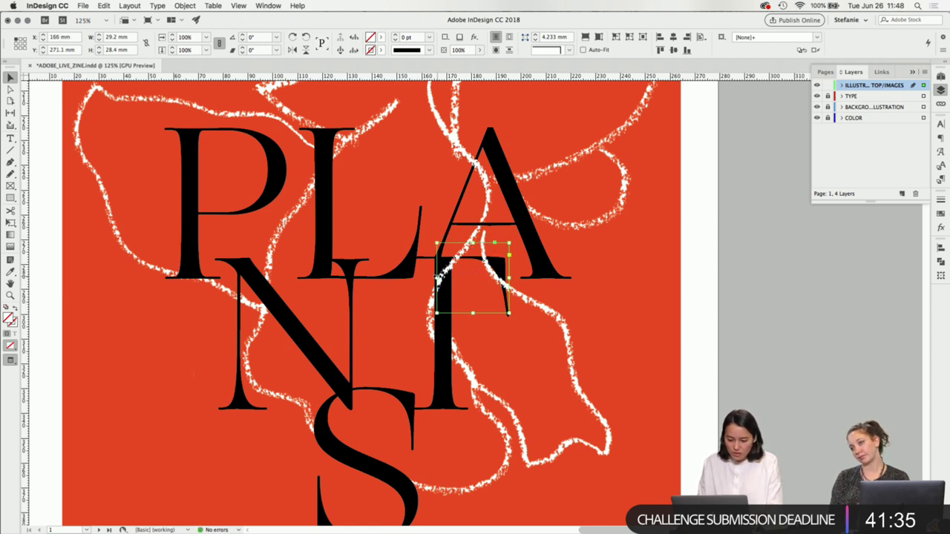
left_click_drag(436, 277, 430, 278)
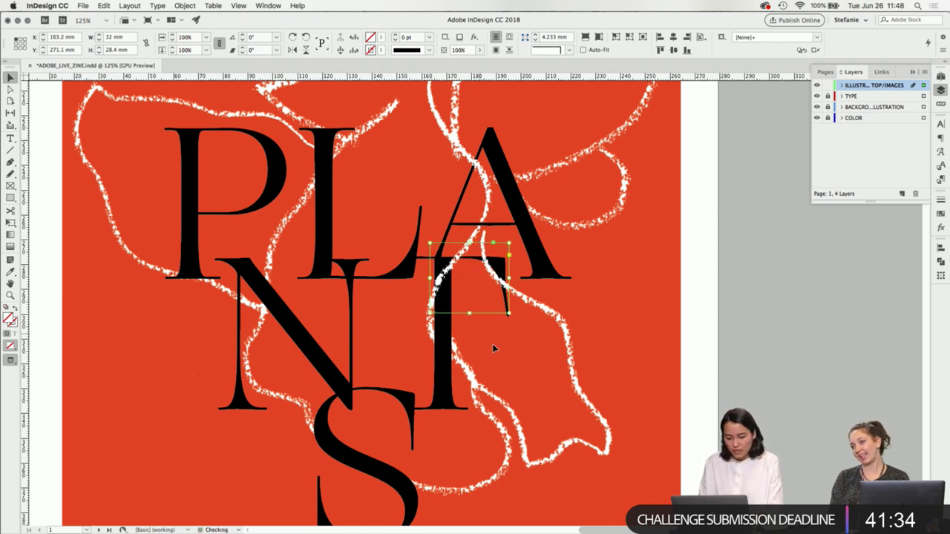
left_click(769, 354)
- Crop the frame at the A's upper left to an 8.8 by 20 mm strip over the L's stem
scroll(768, 345, "down", 1)
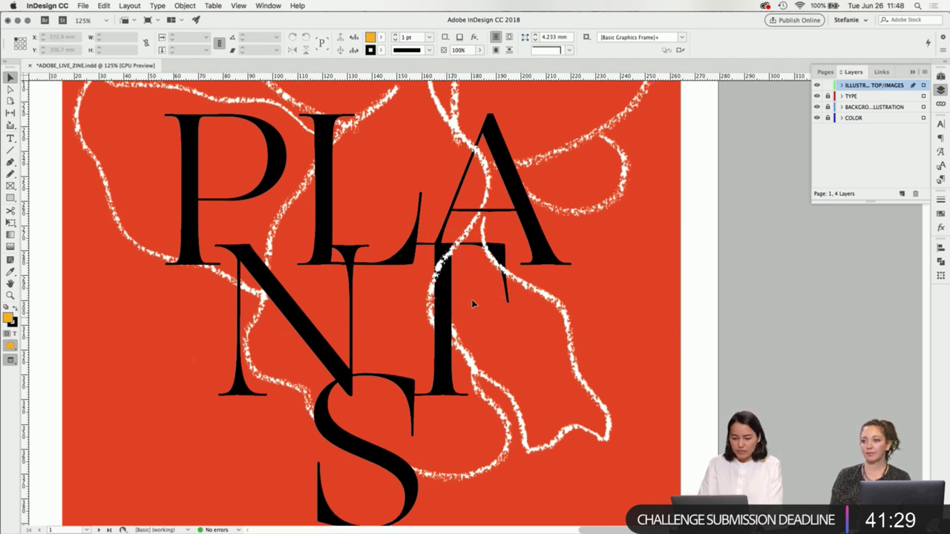
scroll(581, 390, "up", 5)
scroll(581, 390, "left", 2)
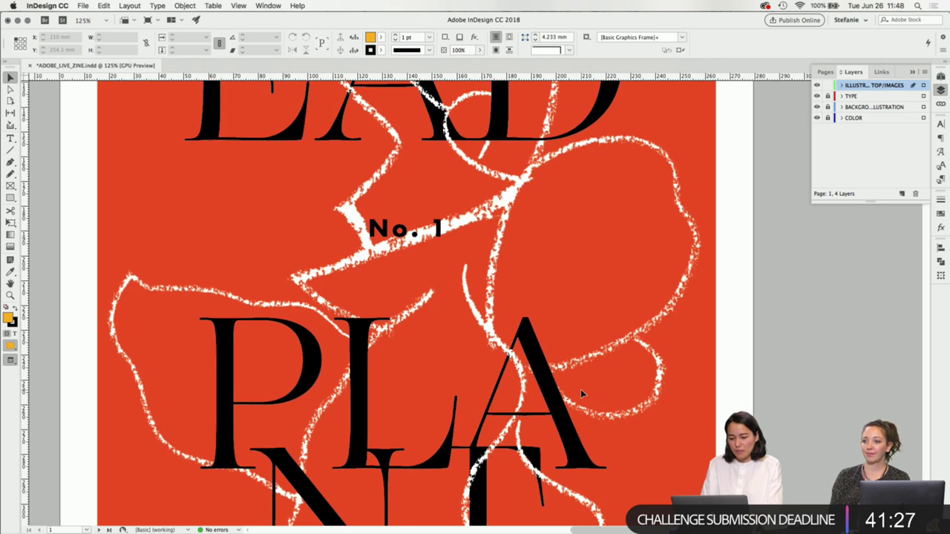
scroll(581, 390, "down", 5)
scroll(582, 391, "up", 5)
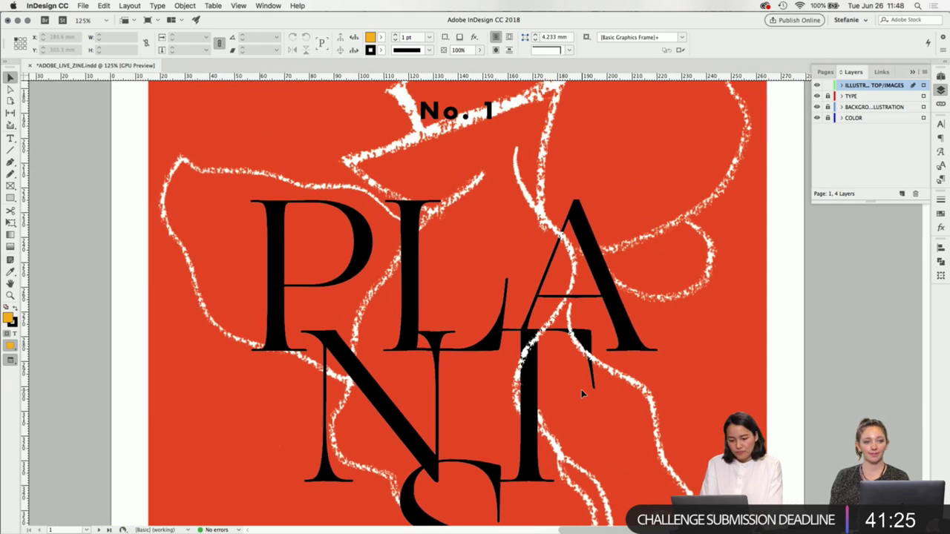
left_click(556, 219)
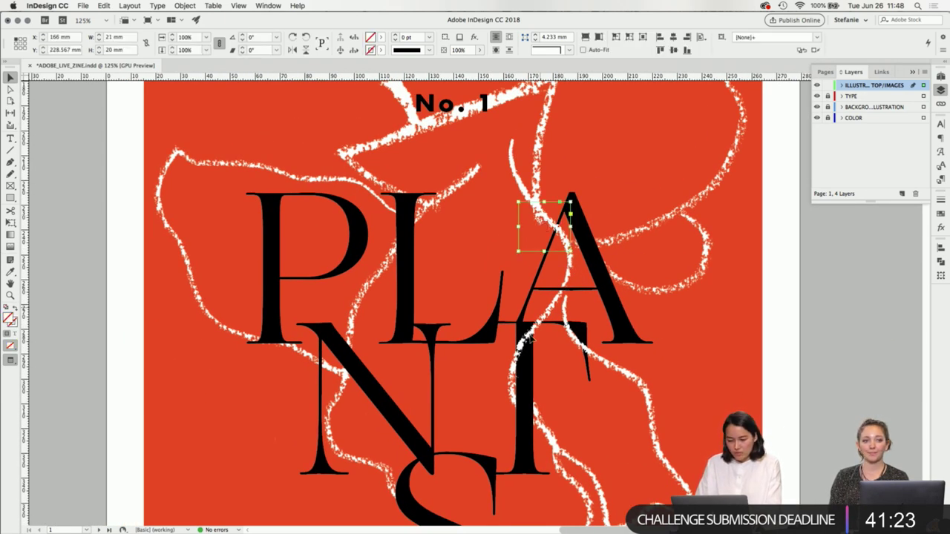
left_click(826, 399)
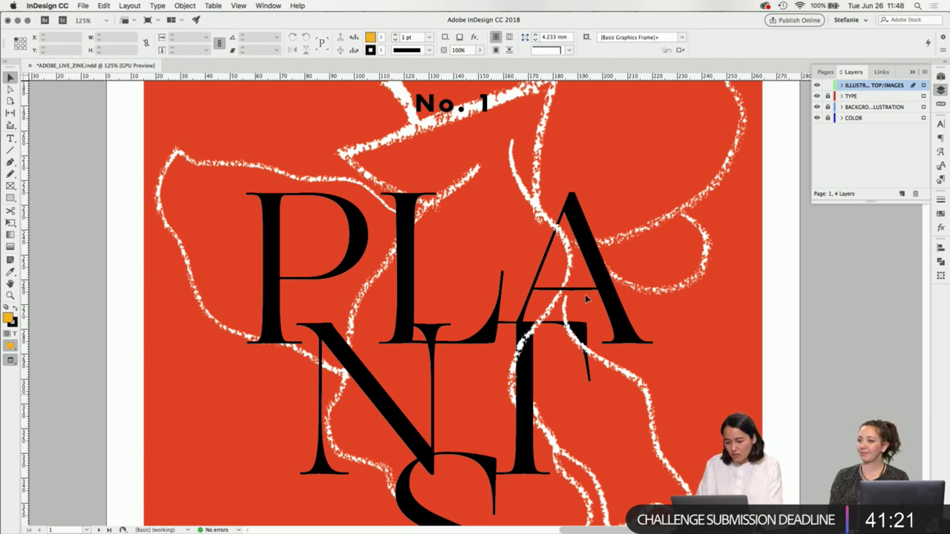
left_click(534, 245)
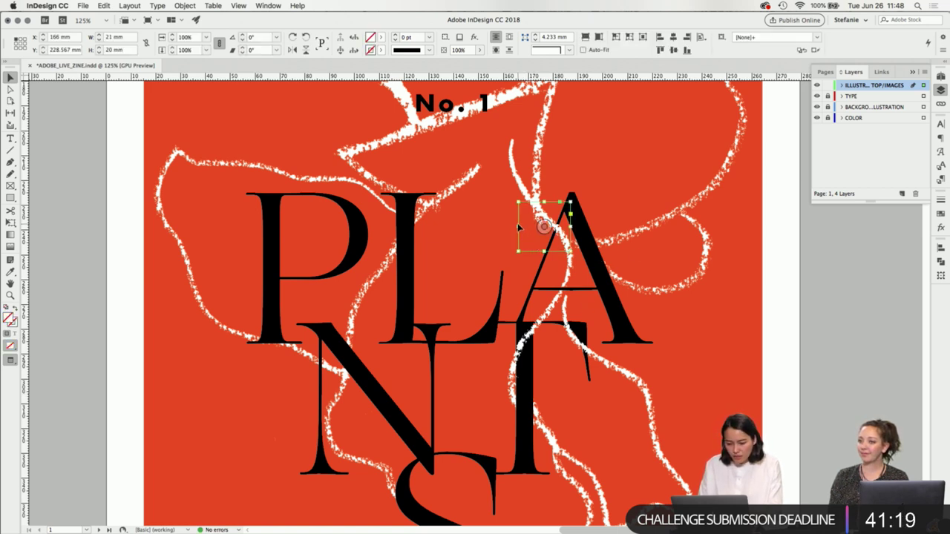
left_click_drag(519, 228, 392, 228)
left_click_drag(571, 226, 416, 222)
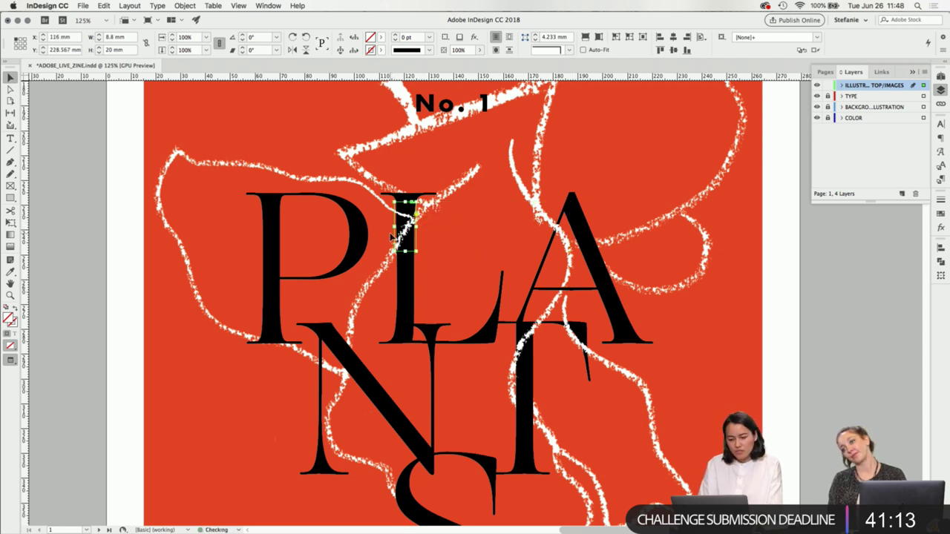
key("super+equal")
key("super+equal")
key("super+equal")
key("super+equal")
key("super+equal")
key("super+equal")
- Slant the narrow overlay frame over the L by lowering its top corners with Direct Selection
scroll(456, 187, "up", 5)
scroll(456, 187, "left", 1)
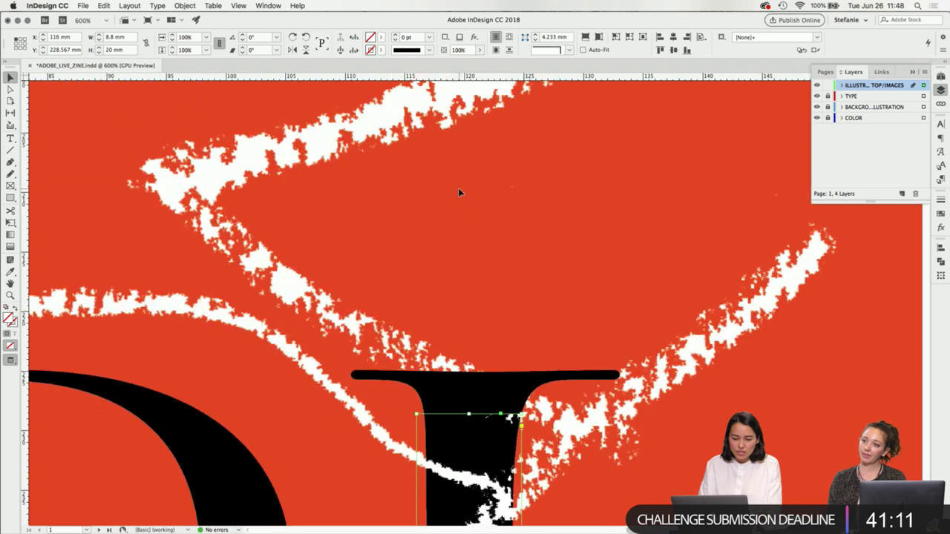
scroll(457, 187, "down", 3)
left_click(546, 331)
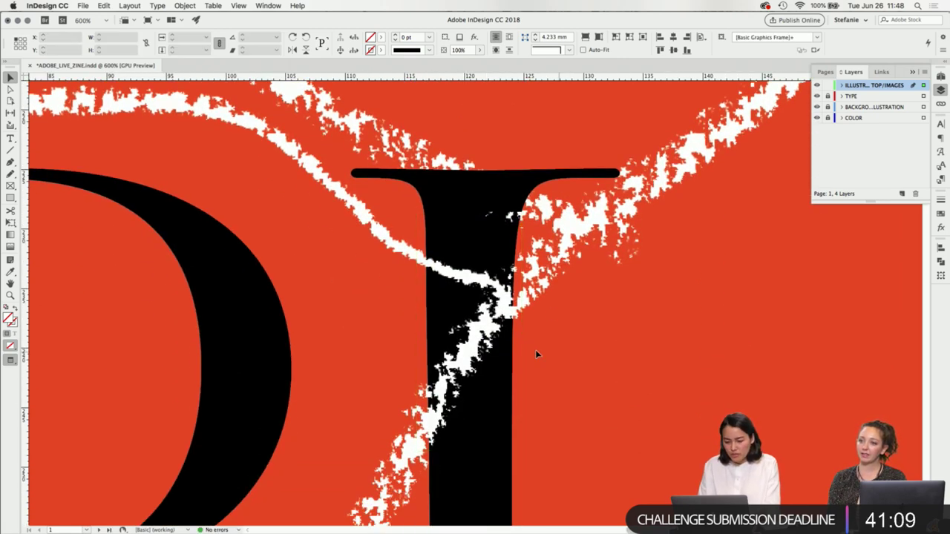
key("a")
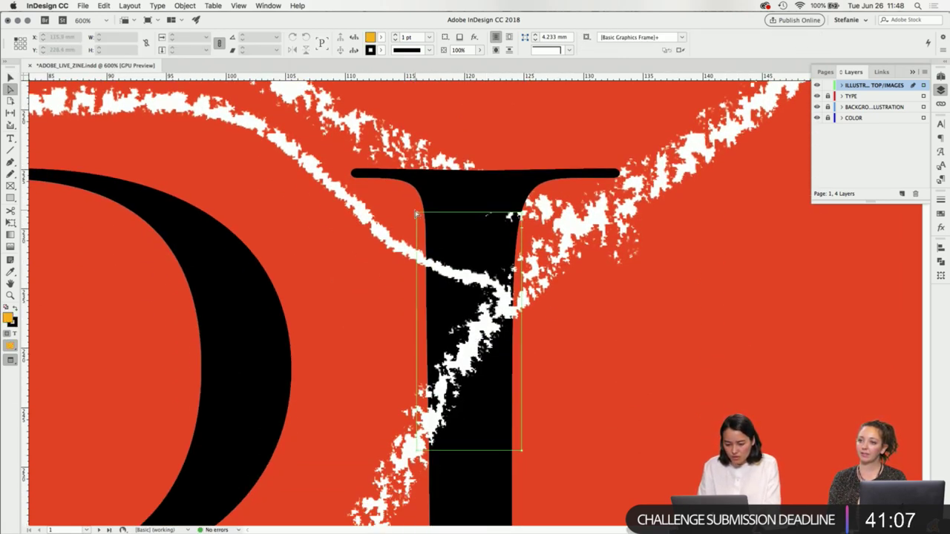
left_click_drag(423, 213, 423, 362)
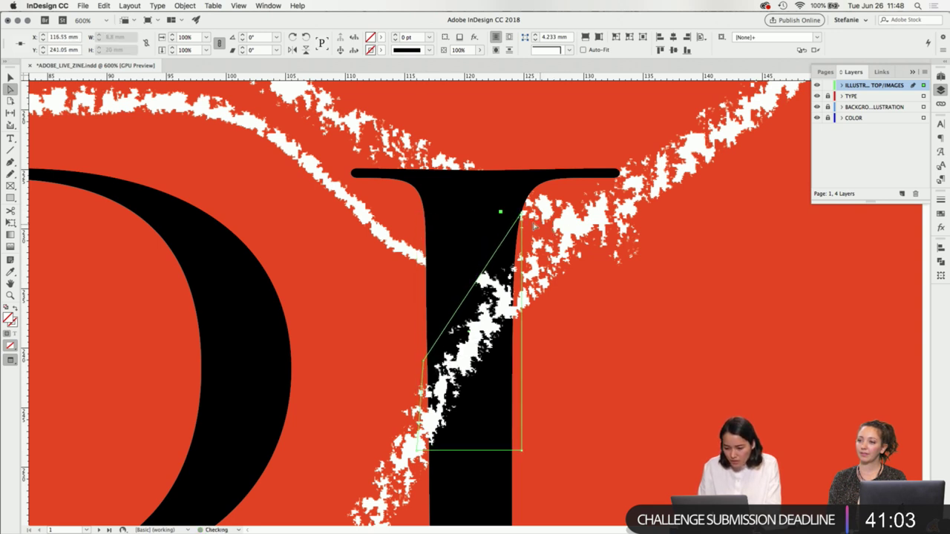
left_click_drag(522, 217, 520, 254)
left_click(596, 309)
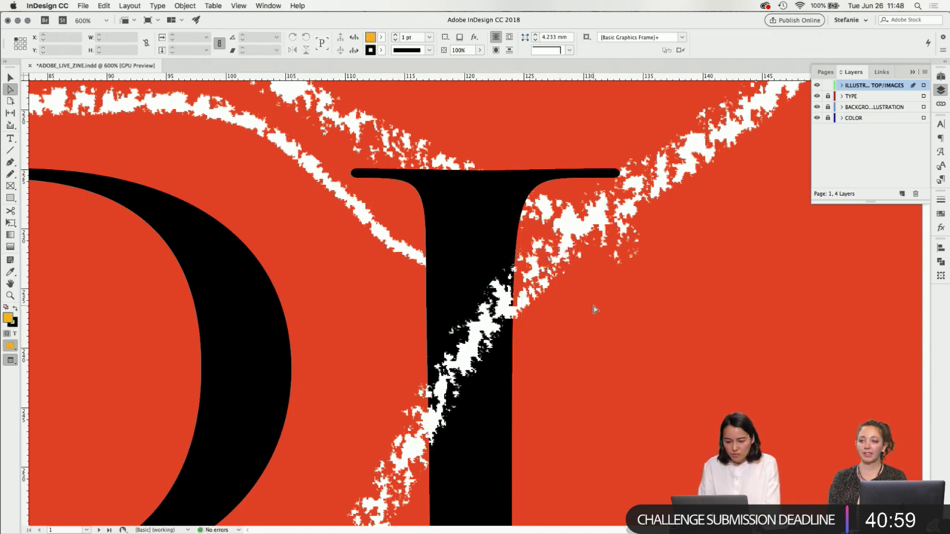
key("super+minus")
key("super+minus")
key("super+minus")
key("super+minus")
key("super+minus")
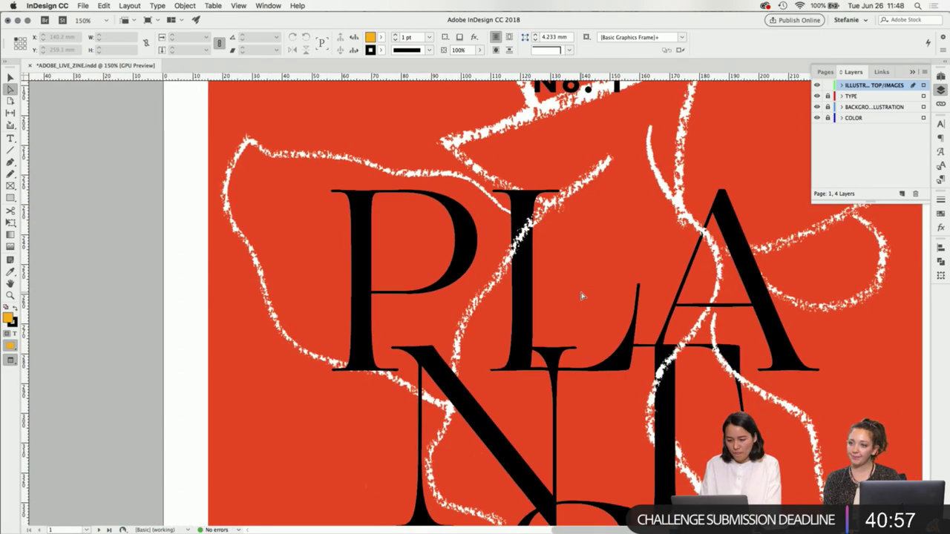
- Resize the second overlay frame to an 11.25 by 28.4 mm strip over PLANTS's N
scroll(582, 296, "down", 4)
scroll(582, 296, "right", 3)
scroll(594, 334, "up", 5)
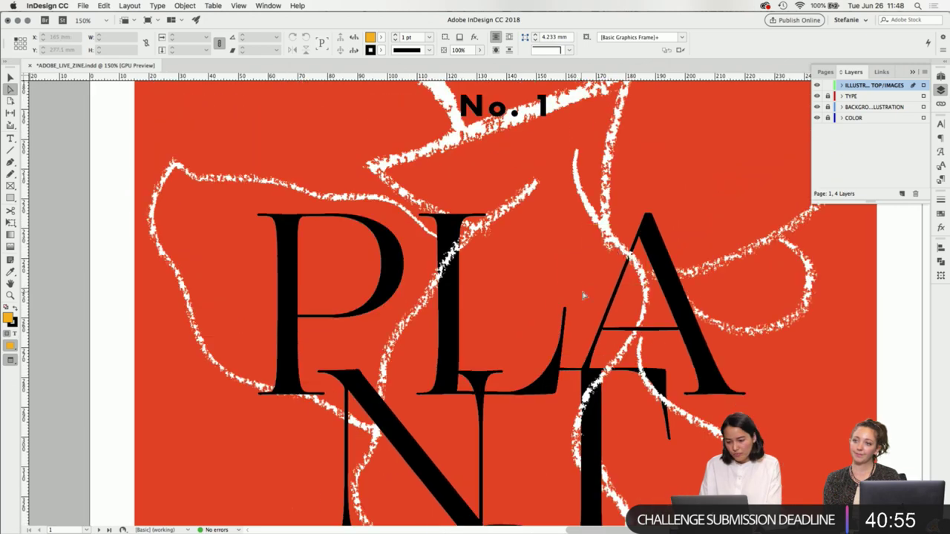
key("v")
left_click(620, 392)
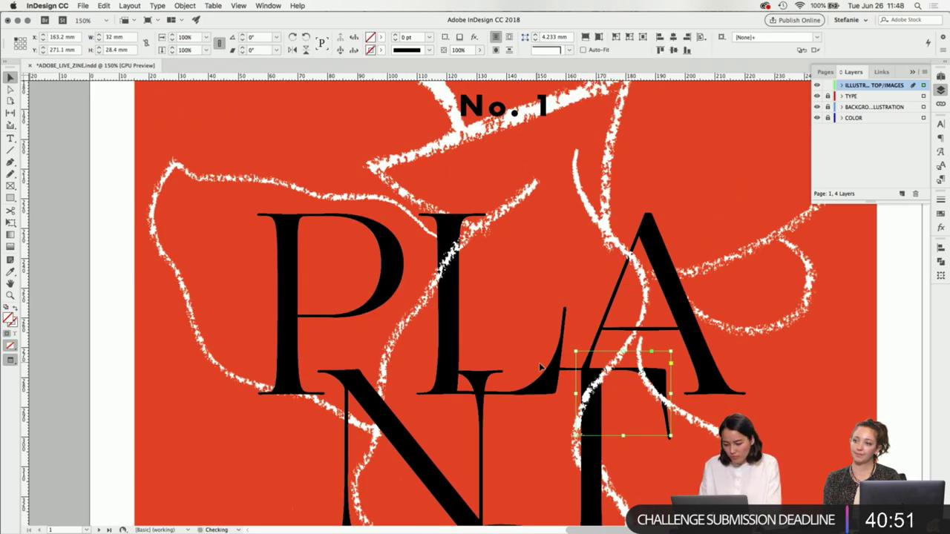
scroll(497, 347, "down", 5)
scroll(497, 346, "right", 1)
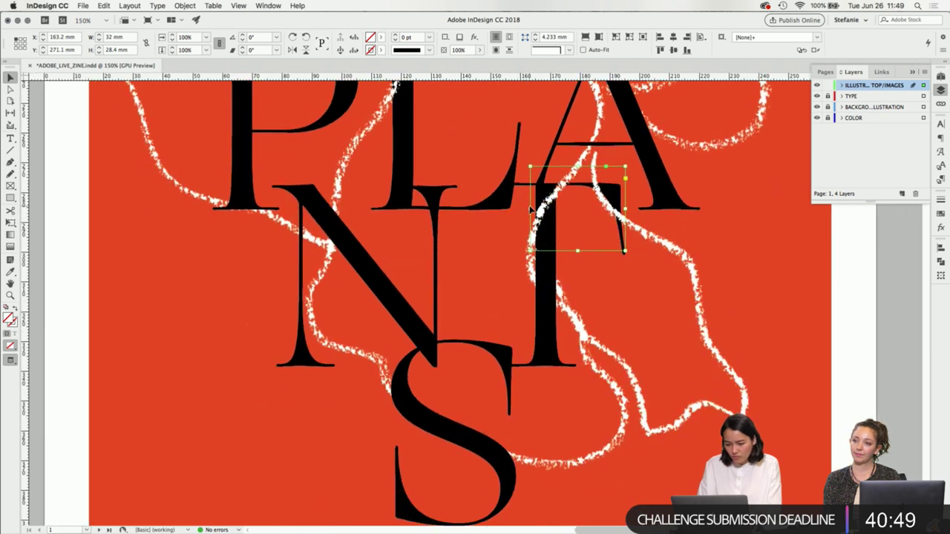
left_click_drag(530, 209, 284, 209)
left_click(454, 209)
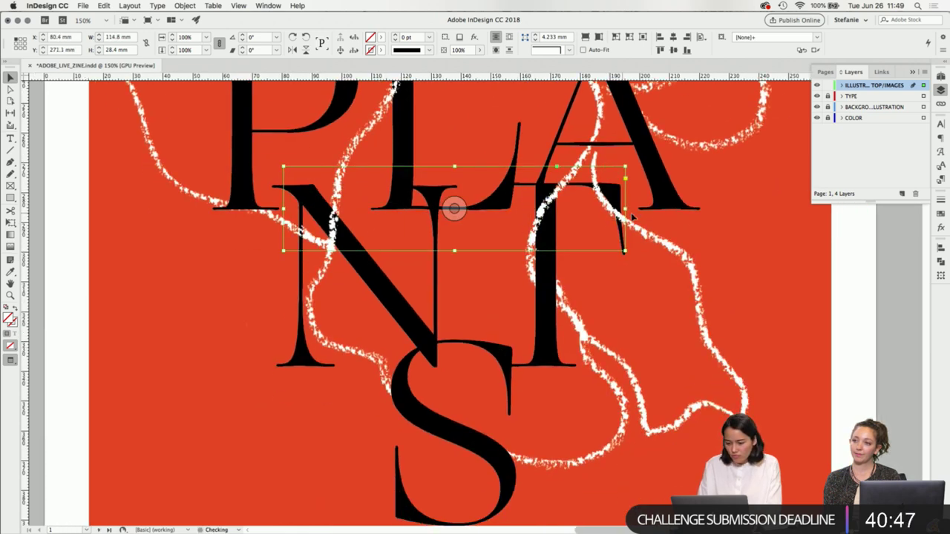
left_click_drag(626, 209, 318, 215)
scroll(393, 197, "up", 5)
scroll(394, 197, "left", 1)
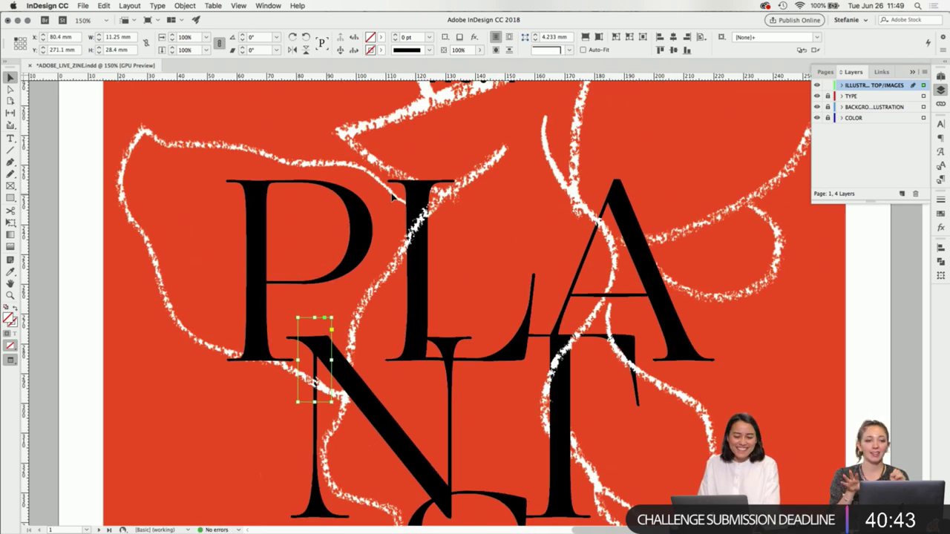
left_click(393, 310)
key("super+1")
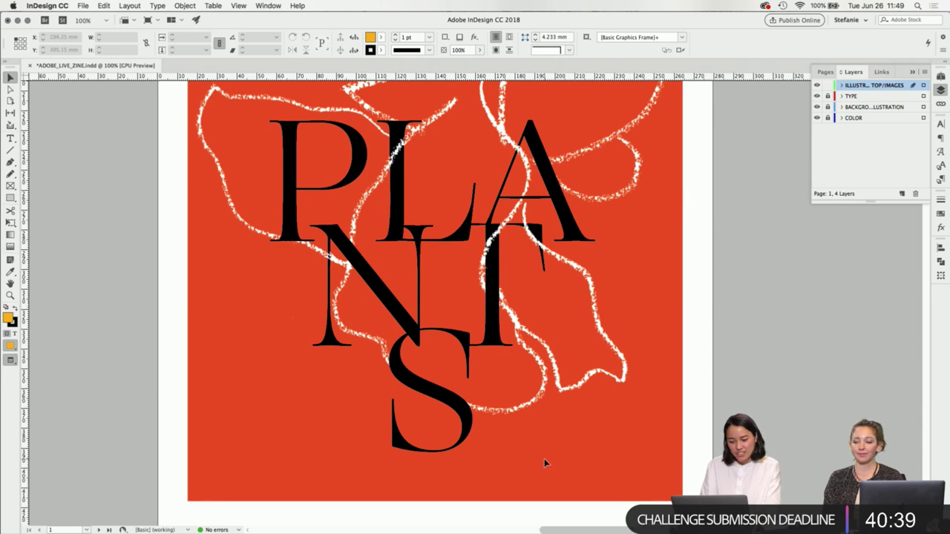
key("super+minus")
key("super+minus")
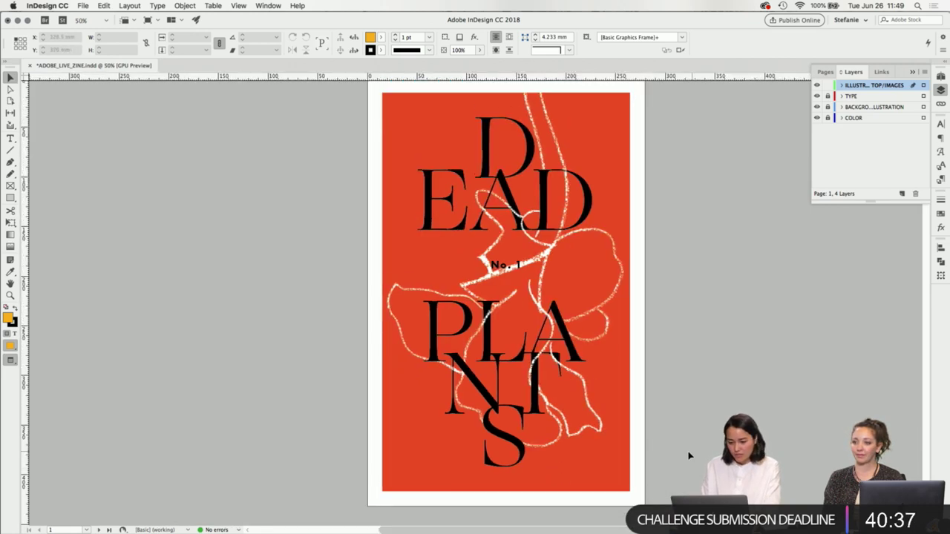
- Check the small frame near PLANTS, then scroll down to the red pages 2–3 spread
scroll(682, 460, "up", 1)
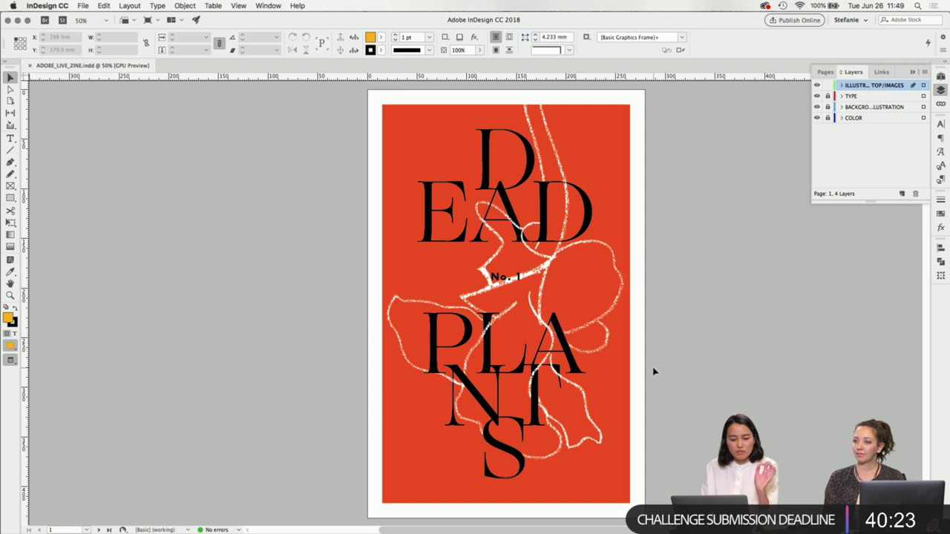
left_click(546, 380)
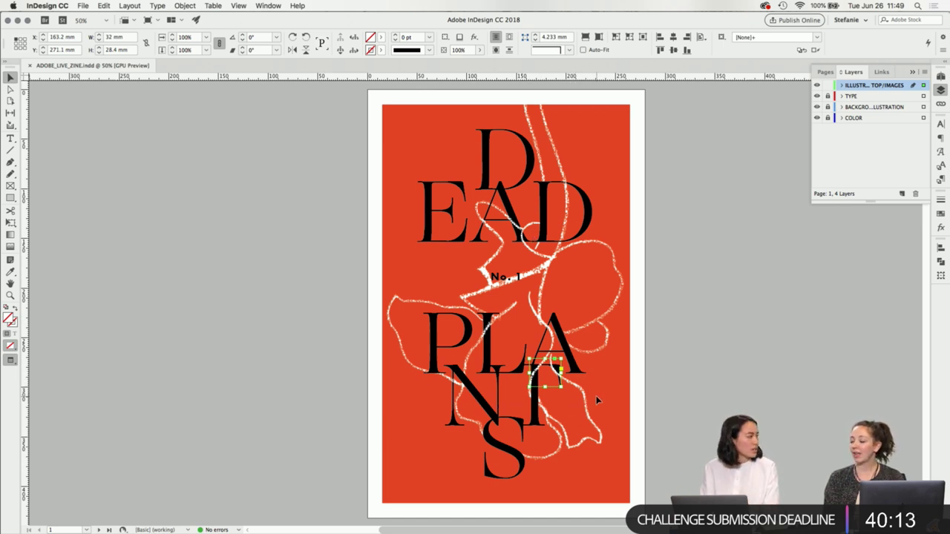
left_click(693, 403)
scroll(689, 378, "up", 1)
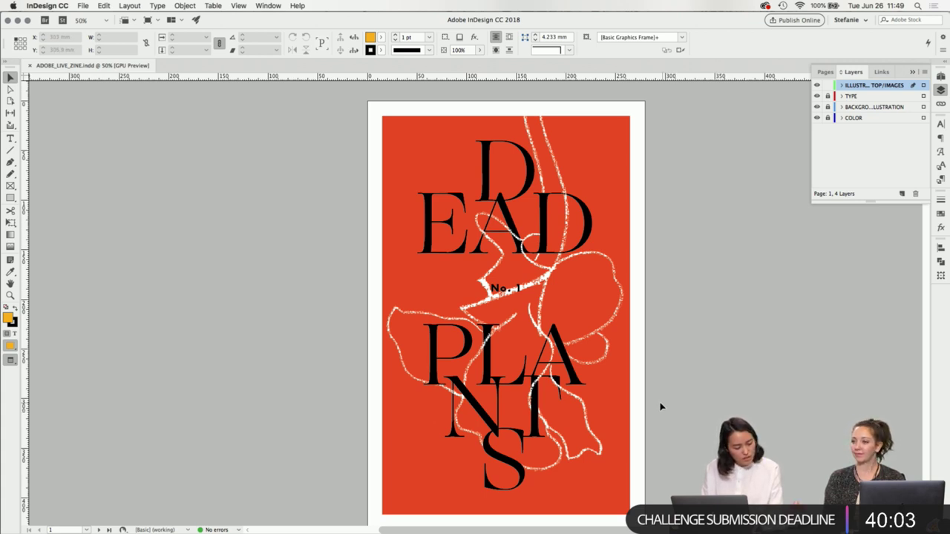
scroll(657, 413, "down", 15)
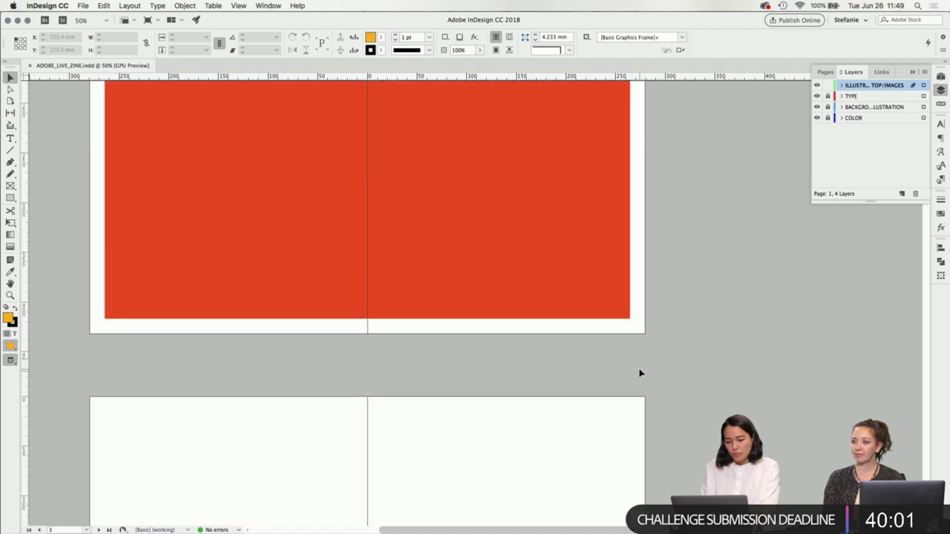
- Move the red background rectangle on pages 2–3 onto the COLOR layer
scroll(640, 374, "down", 2)
scroll(641, 374, "up", 8)
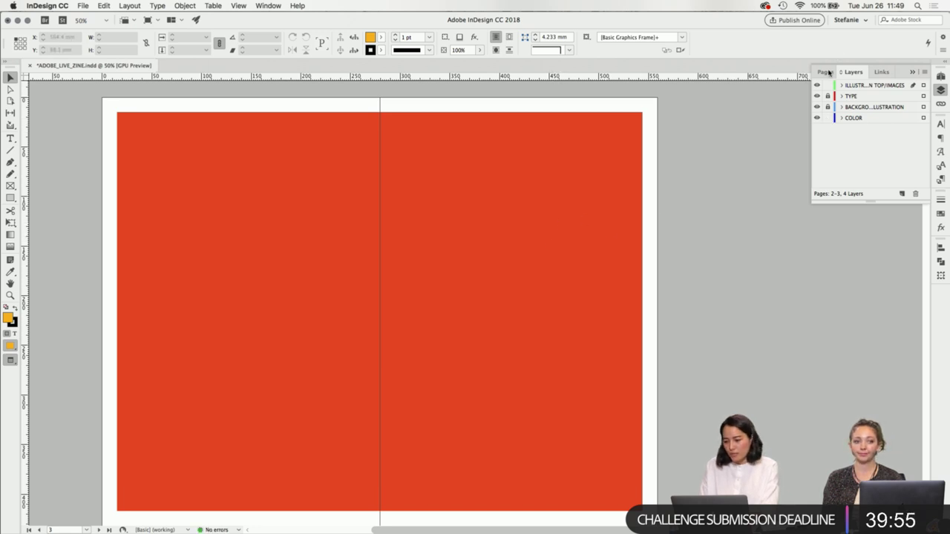
left_click(607, 149)
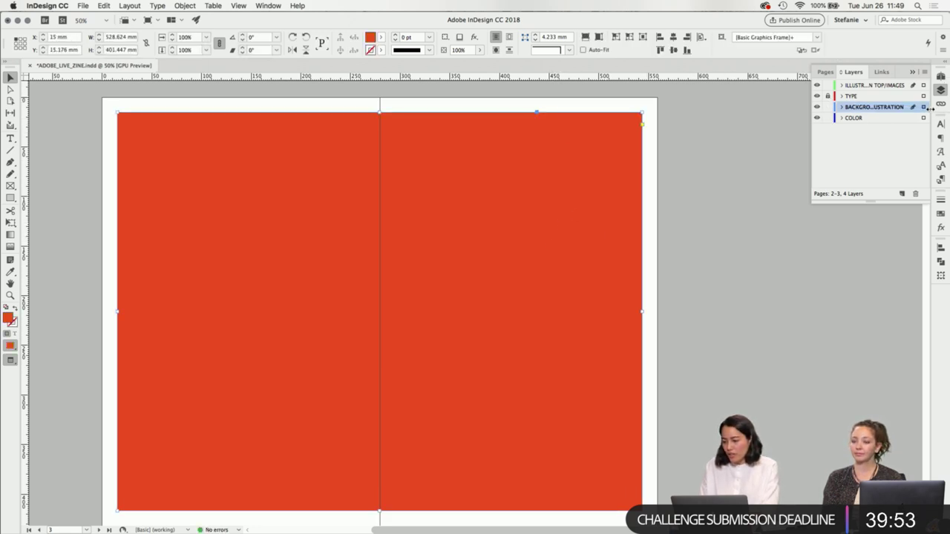
left_click_drag(923, 120, 923, 119)
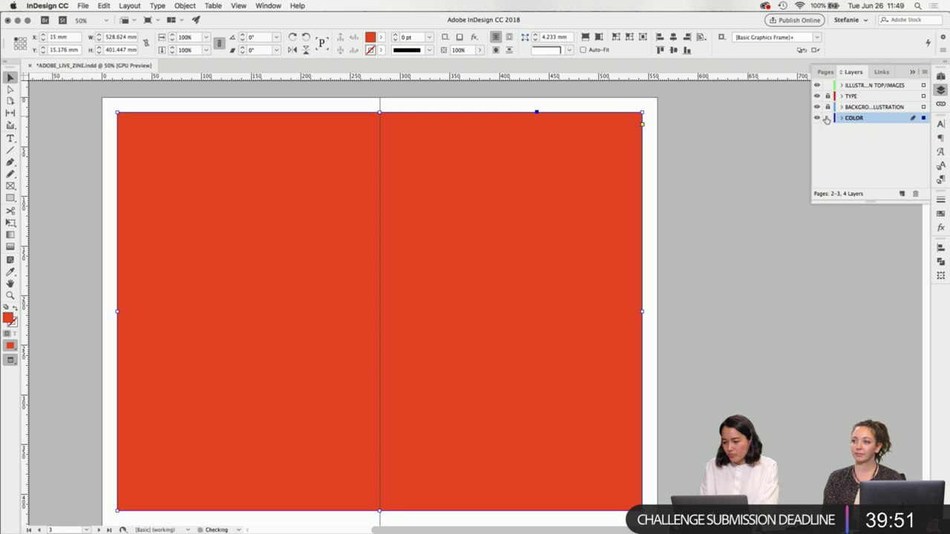
- Paste the red background in place on spreads 4–5 through page 16, trimming page 16's copy to one page
scroll(635, 156, "down", 10)
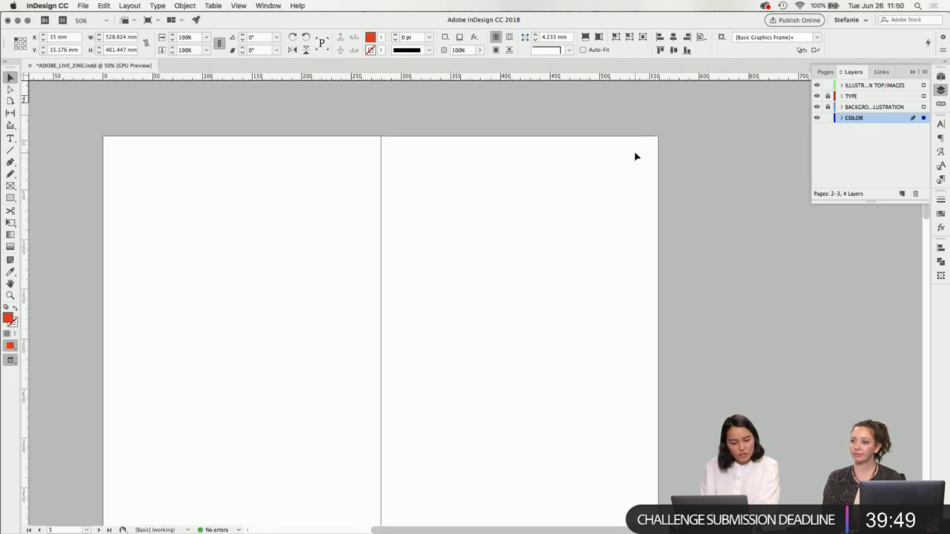
key("super+alt+shift+v")
scroll(568, 167, "down", 10)
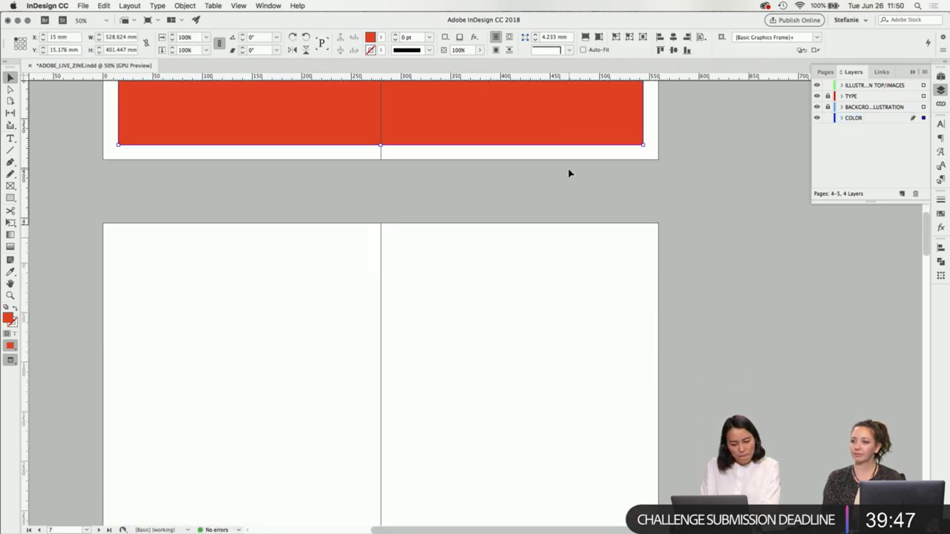
key("super+alt+shift+v")
scroll(566, 175, "down", 10)
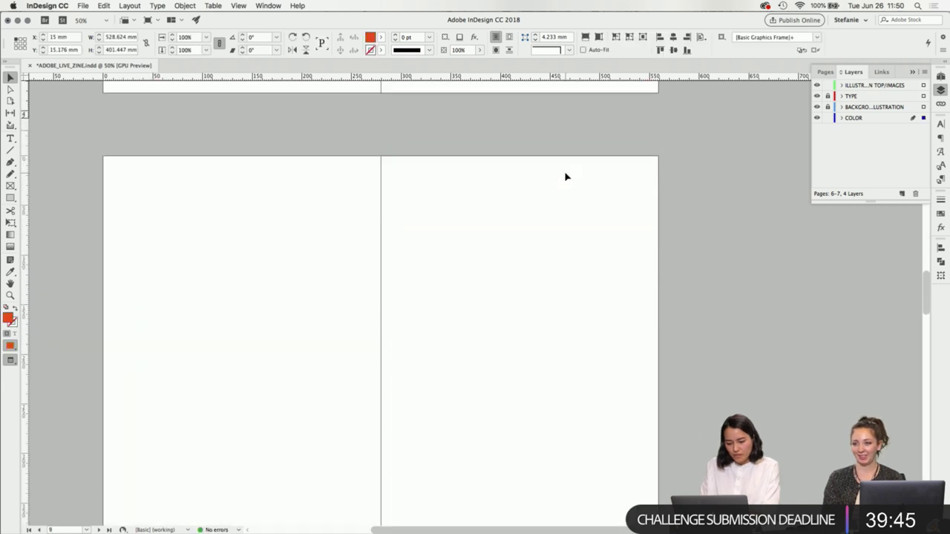
key("super+alt+shift+v")
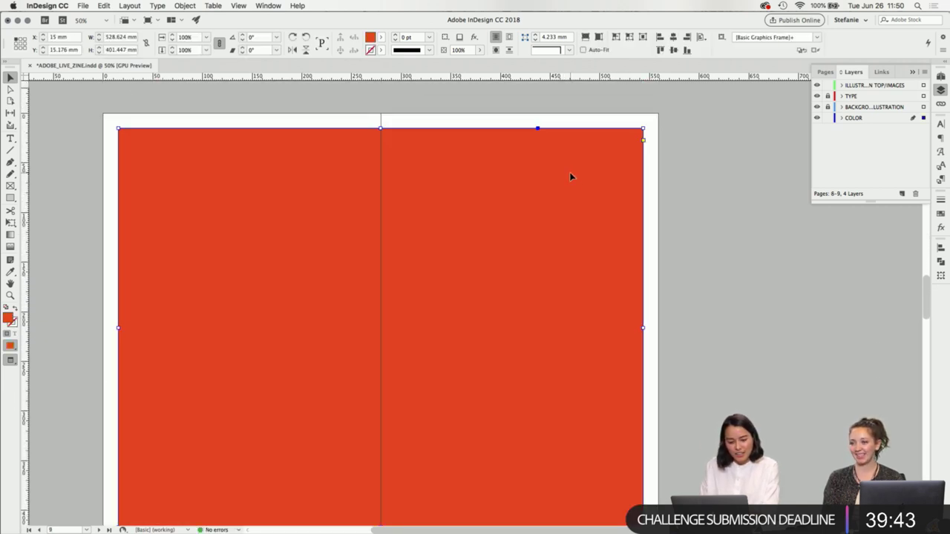
scroll(570, 177, "down", 4)
scroll(569, 246, "down", 7)
key("super+alt+shift+v")
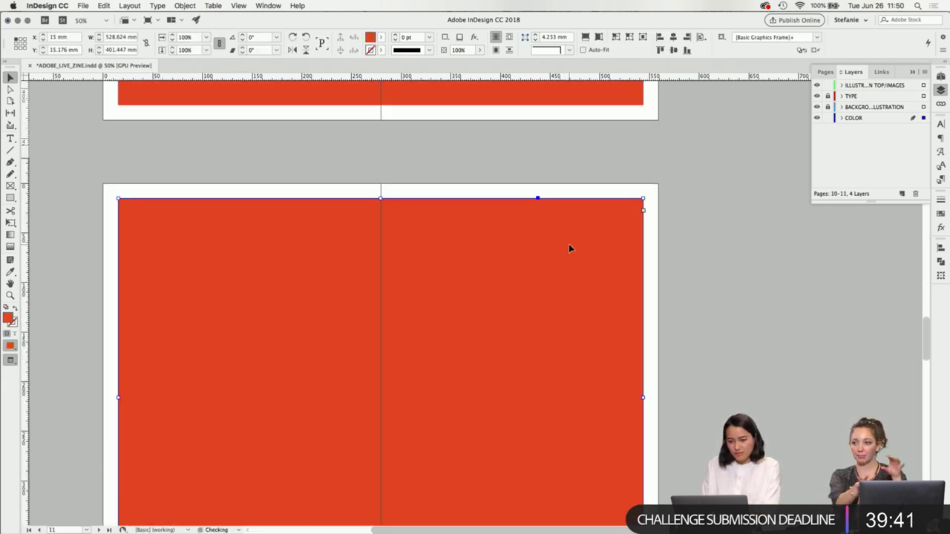
scroll(568, 245, "down", 3)
scroll(568, 250, "down", 7)
key("super+alt+shift+v")
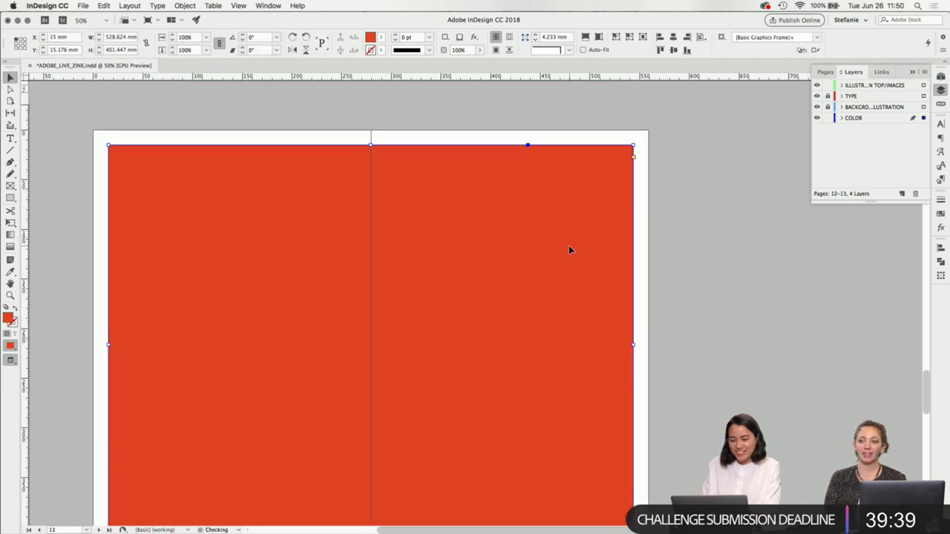
scroll(569, 250, "down", 3)
scroll(570, 251, "down", 7)
key("super+alt+shift+v")
scroll(569, 251, "down", 10)
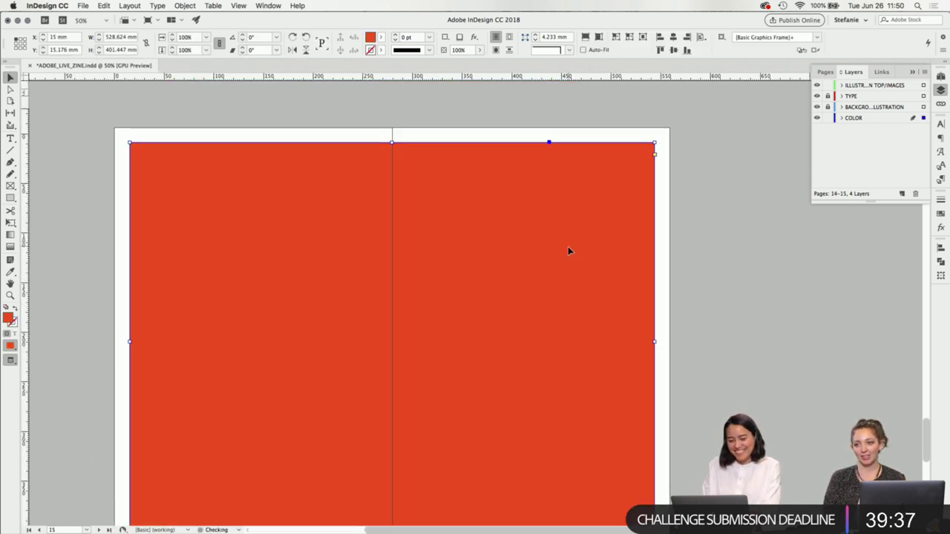
key("super+alt+shift+v")
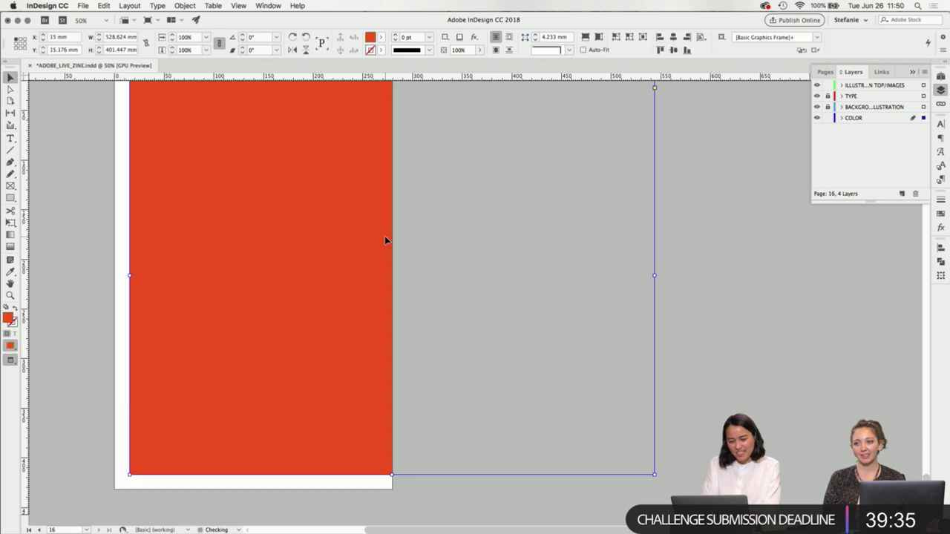
scroll(512, 227, "up", 1)
left_click_drag(655, 276, 378, 275)
- Return to the pages 4–5 spread and select its two-page red background frame
left_click(516, 293)
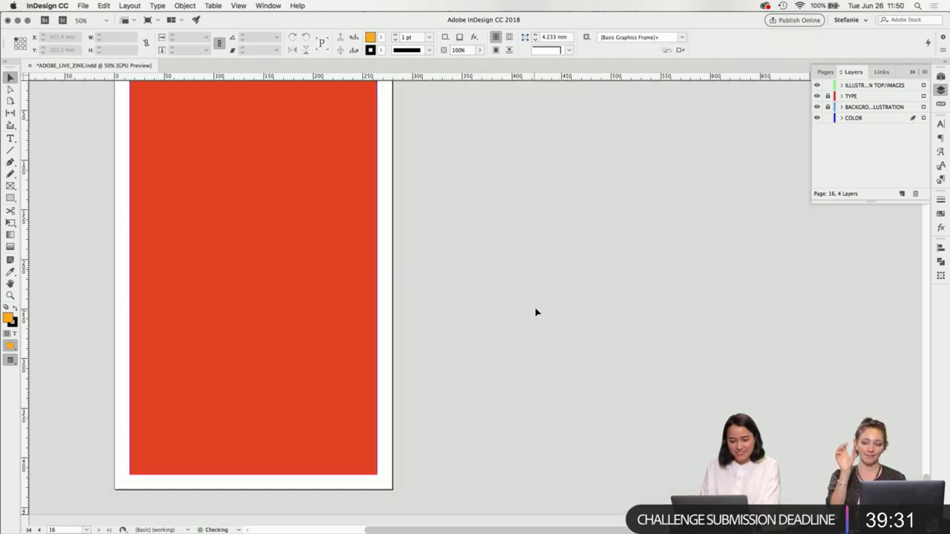
scroll(537, 312, "up", 15)
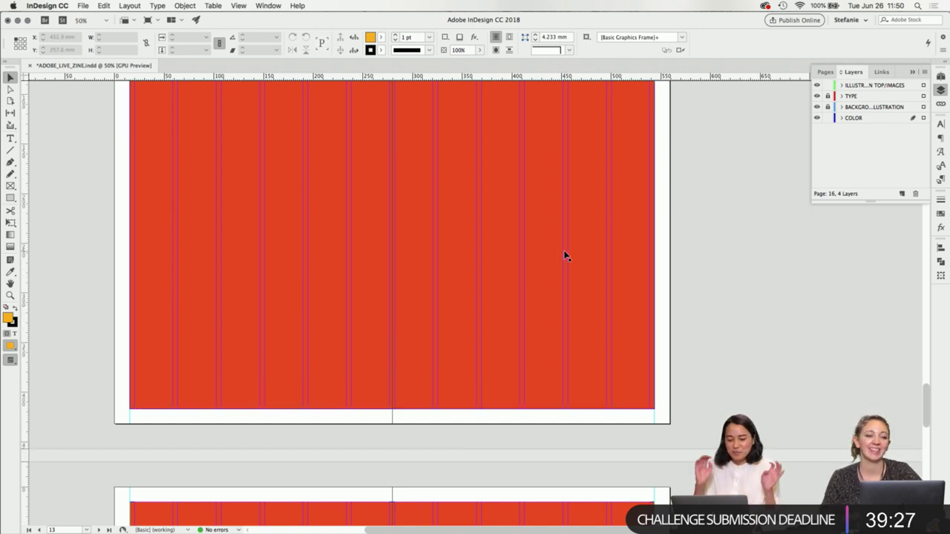
scroll(564, 256, "up", 20)
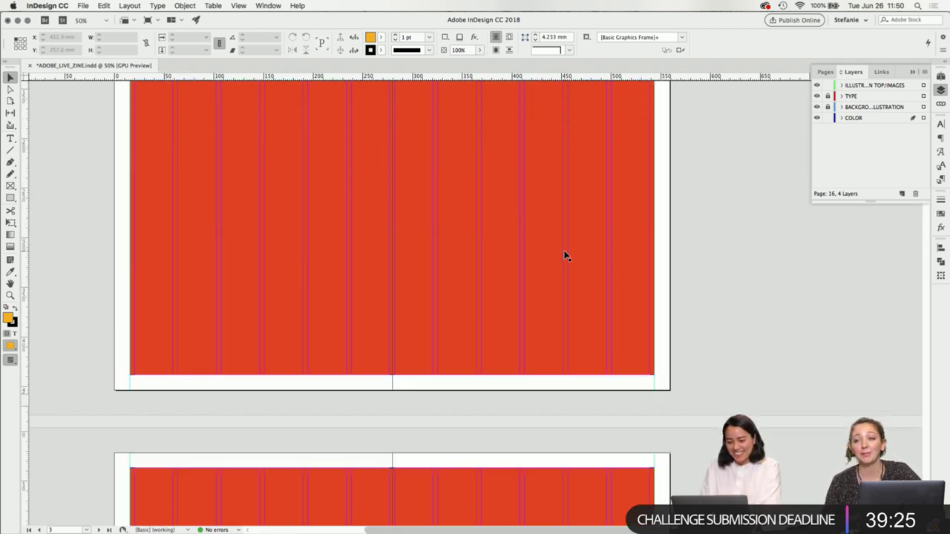
scroll(564, 256, "up", 5)
scroll(564, 255, "down", 8)
left_click(565, 262)
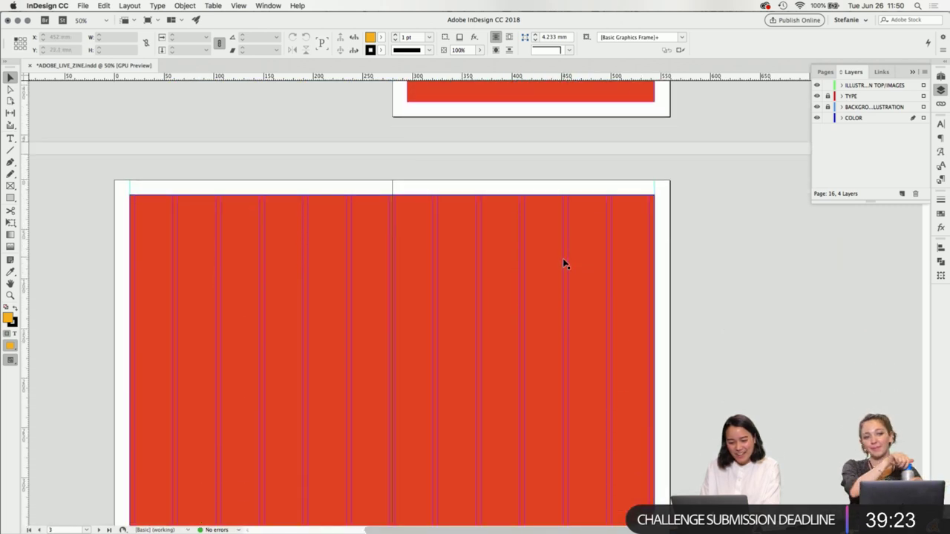
left_click(720, 276)
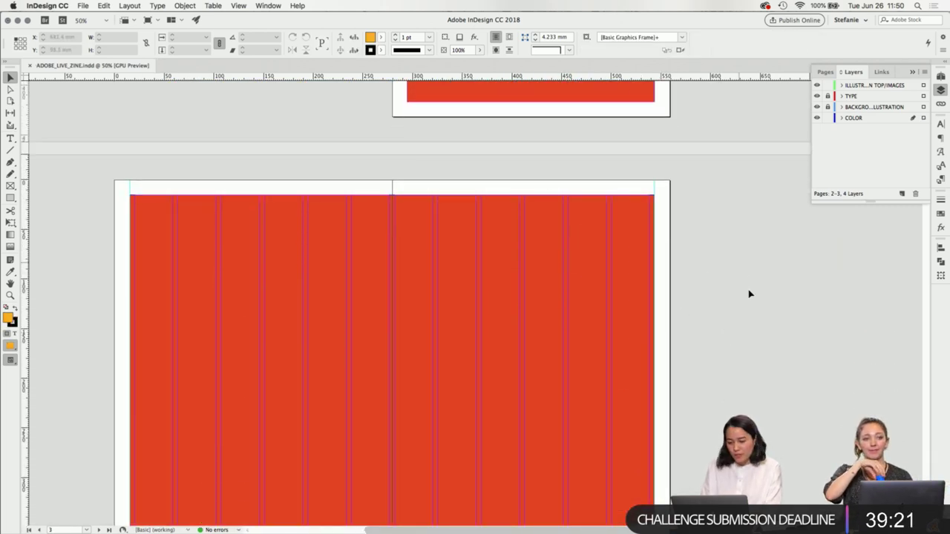
scroll(728, 249, "down", 3)
scroll(707, 202, "up", 2)
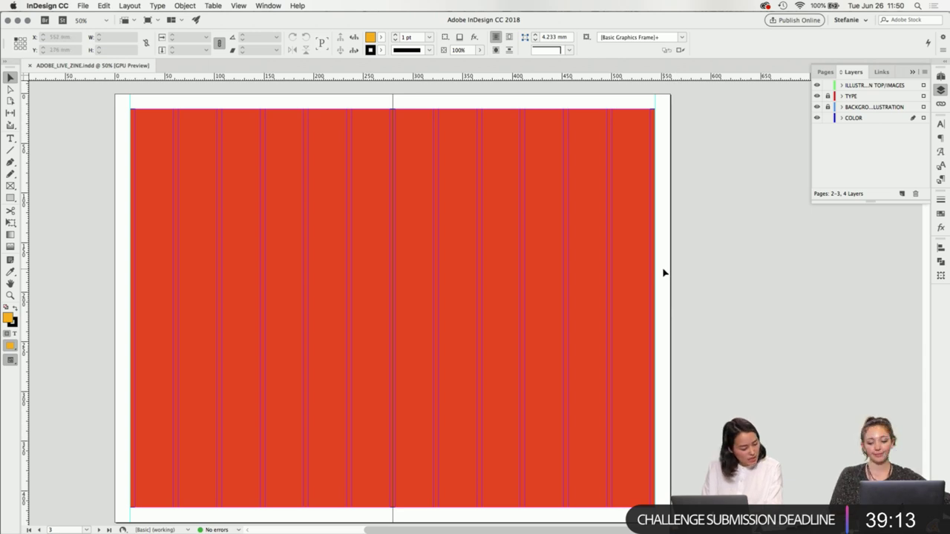
scroll(665, 273, "down", 1)
scroll(665, 273, "down", 1)
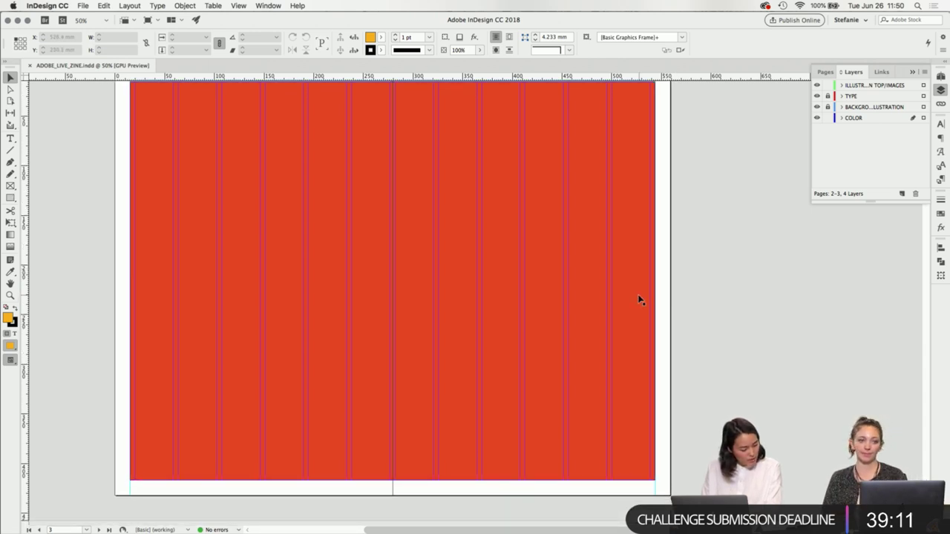
scroll(615, 256, "down", 15)
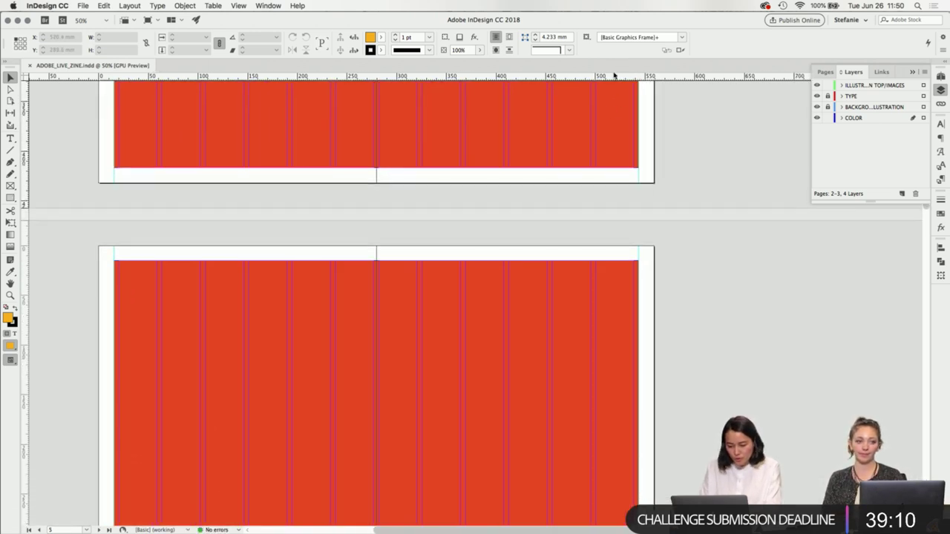
left_click(643, 336)
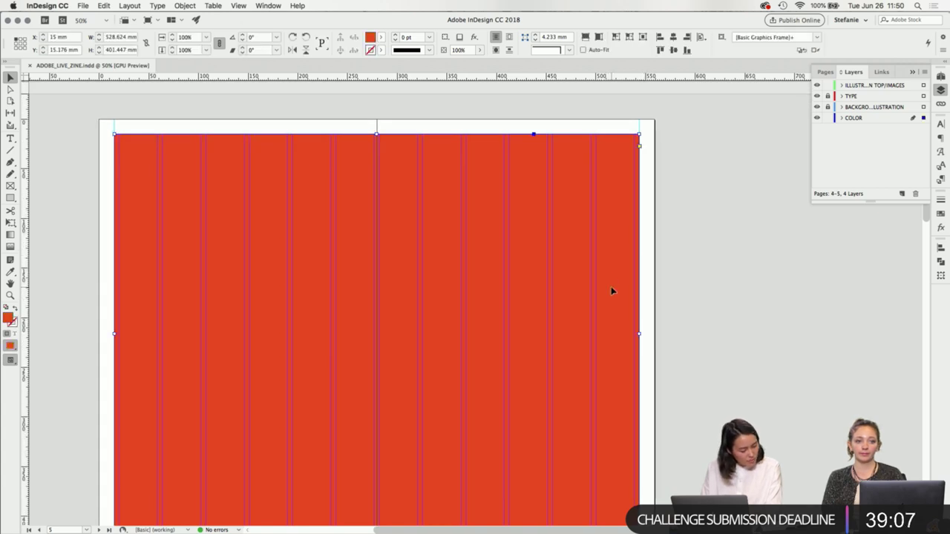
- Fill the selected inner-spread background with the light blue swatch
left_click(381, 38)
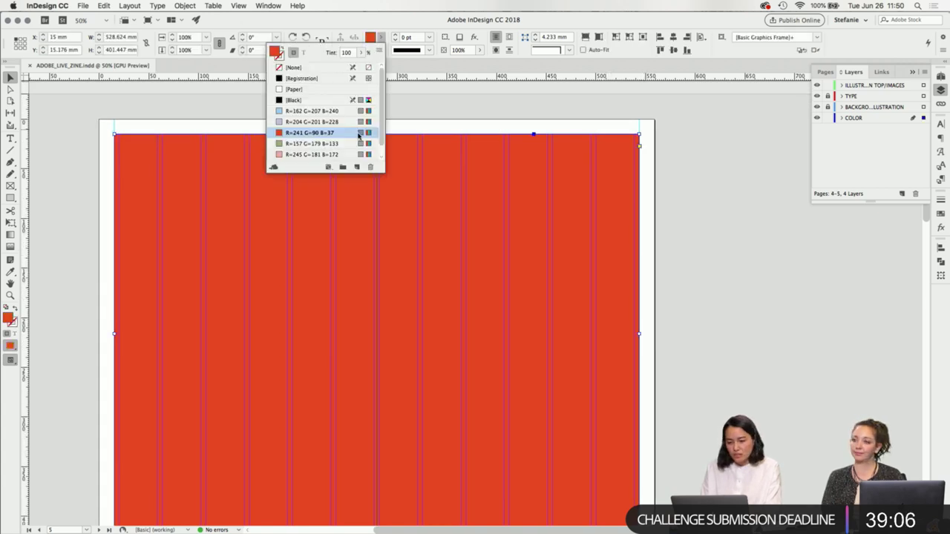
left_click(316, 111)
left_click(691, 271)
scroll(676, 357, "down", 5)
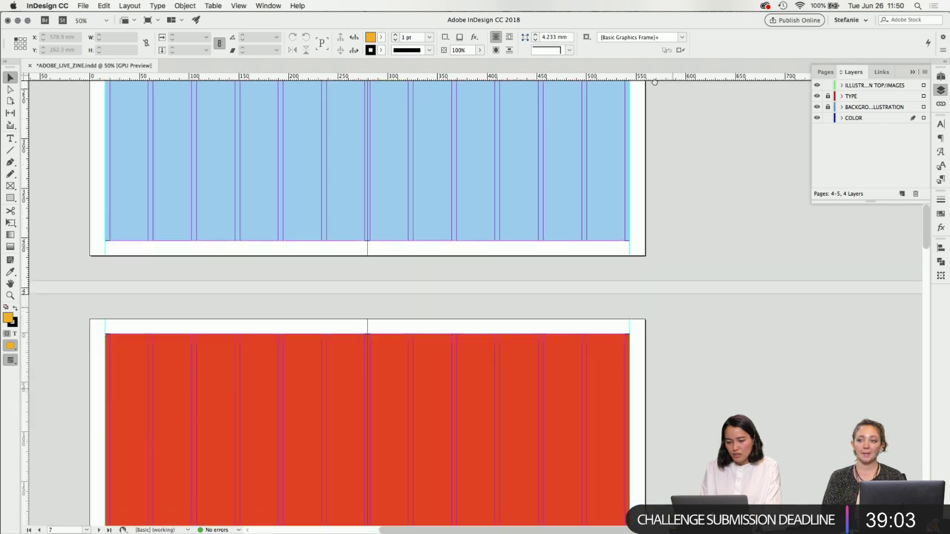
scroll(690, 208, "down", 5)
- Recolour the red background on pages 6–7 pink
left_click(613, 248)
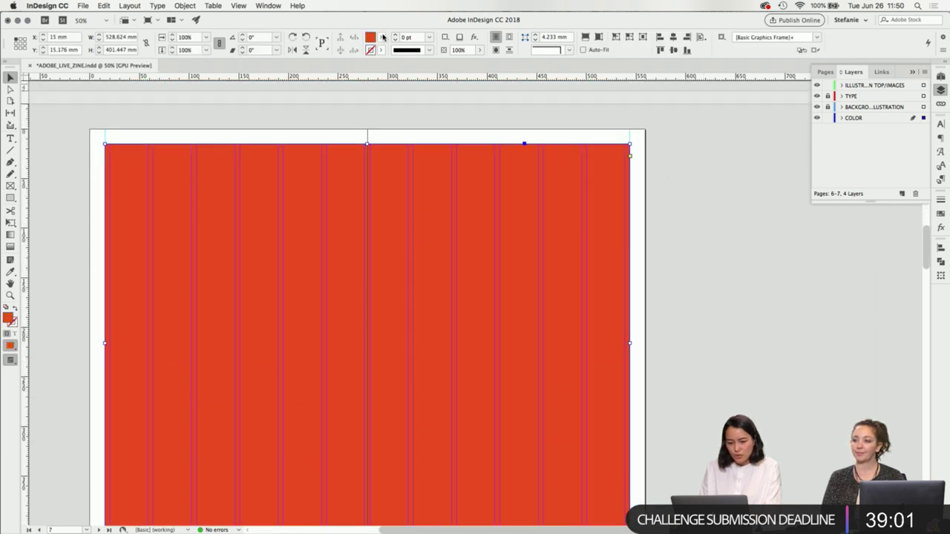
left_click(382, 37)
left_click(307, 154)
left_click(691, 395)
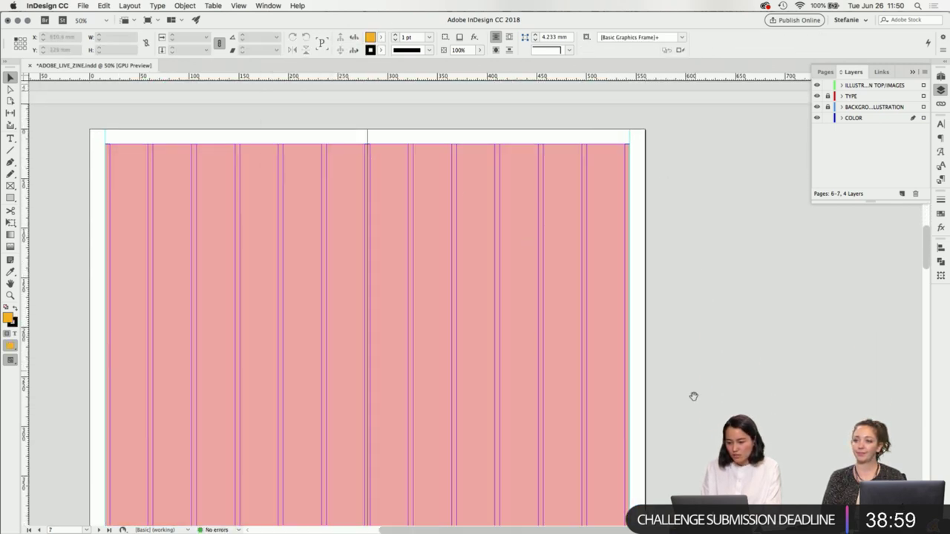
scroll(660, 112, "down", 5)
scroll(723, 331, "down", 5)
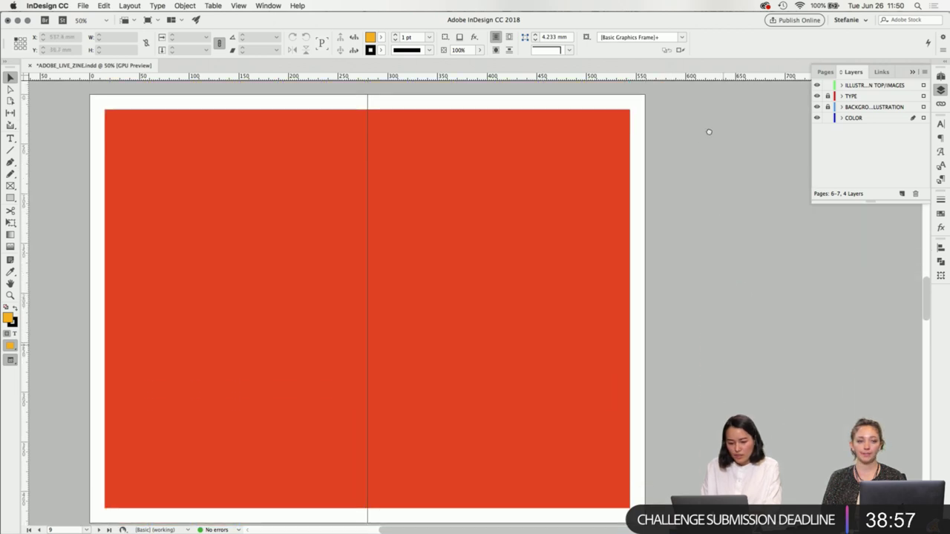
- Recolour the red background on pages 8–9 orange
left_click(556, 229)
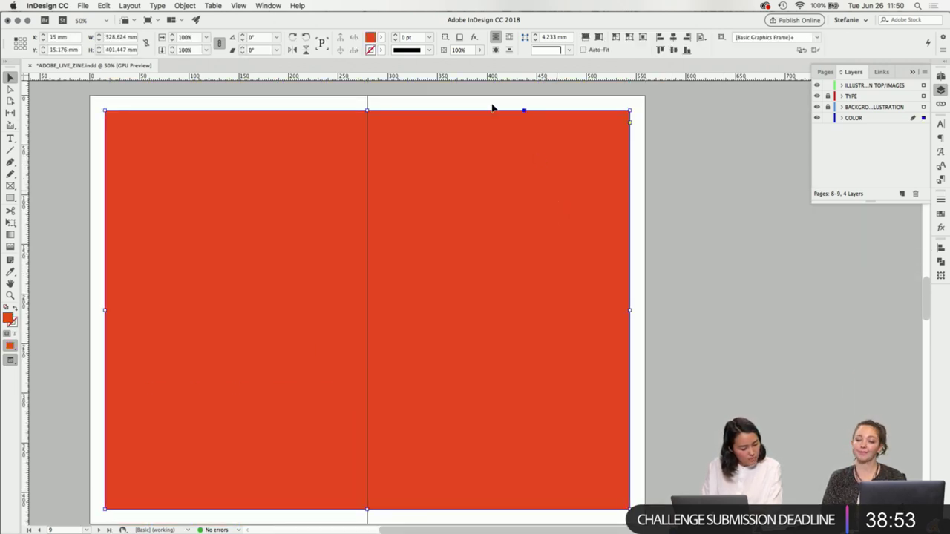
left_click(381, 38)
scroll(338, 144, "down", 2)
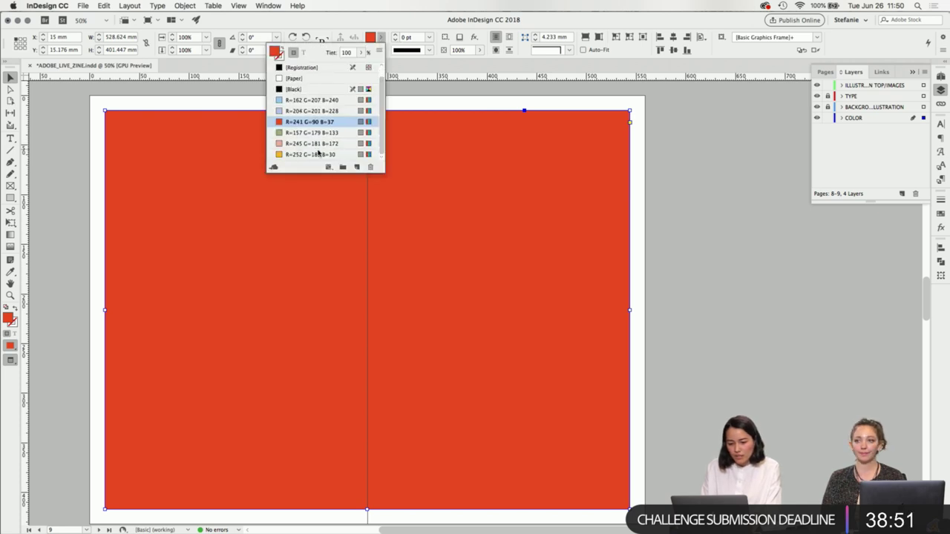
left_click(337, 144)
left_click(685, 344)
scroll(659, 87, "down", 5)
scroll(660, 86, "down", 5)
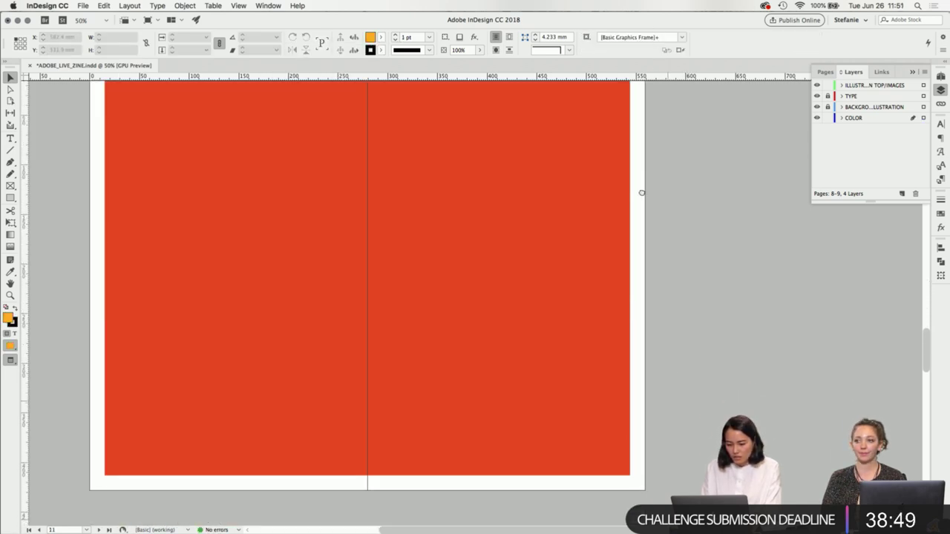
- Recolour the red background on pages 10–11 lavender
left_click(460, 112)
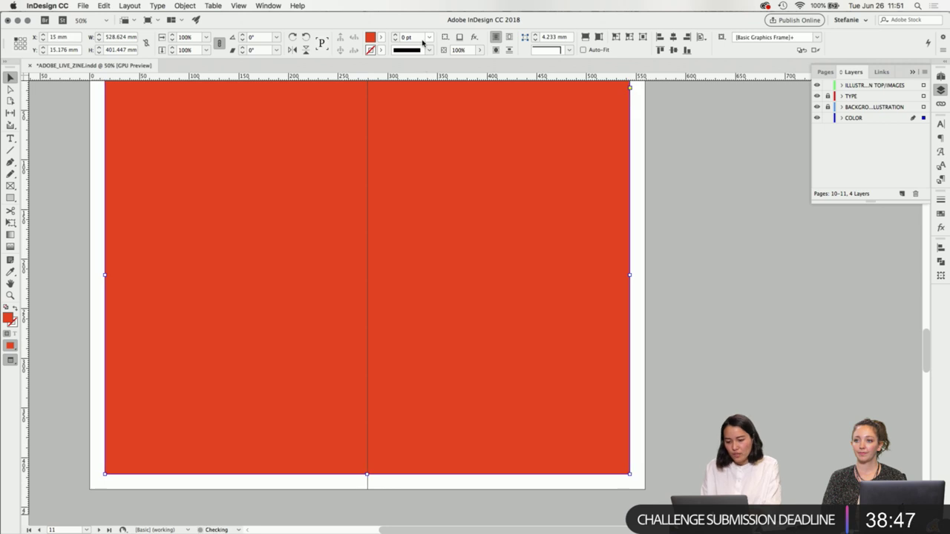
left_click(380, 41)
left_click(312, 121)
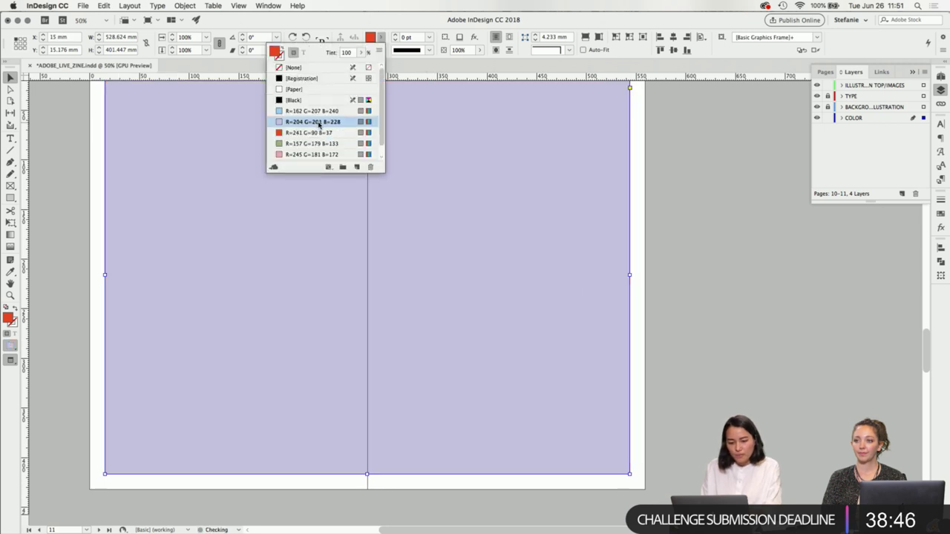
left_click(696, 317)
scroll(668, 312, "down", 5)
scroll(669, 260, "down", 3)
- Delete the red background frames from pages 12–13 and 14–15
left_click(564, 192)
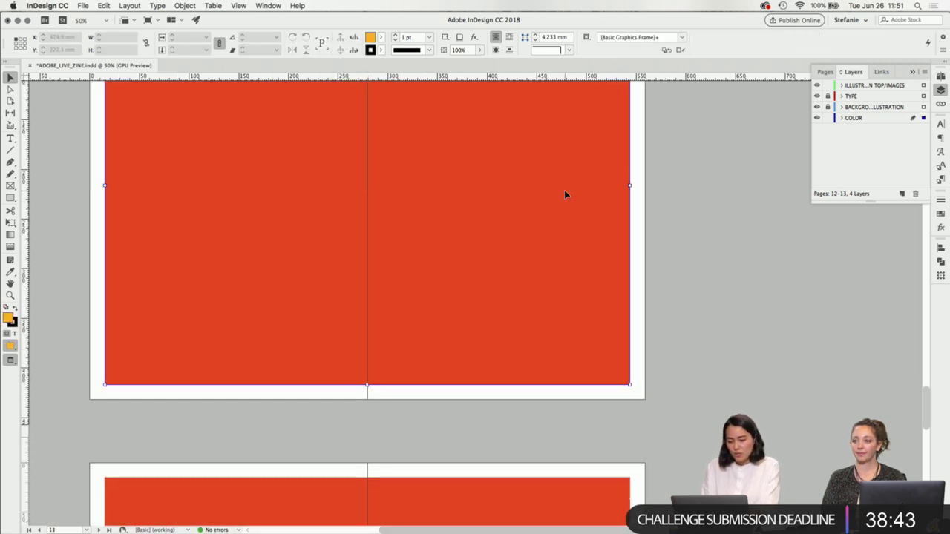
key("Delete")
scroll(678, 222, "down", 3)
left_click(566, 320)
key("Delete")
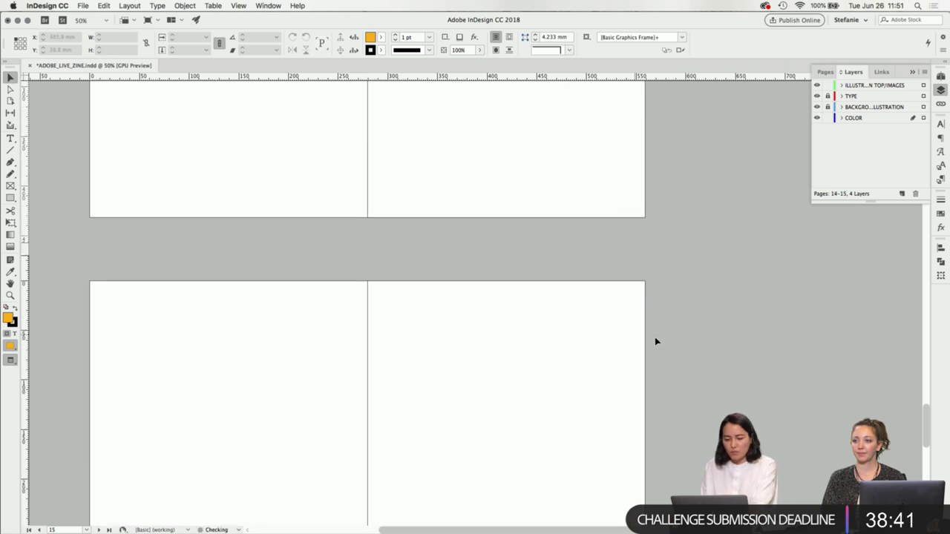
scroll(621, 367, "down", 5)
scroll(614, 124, "down", 5)
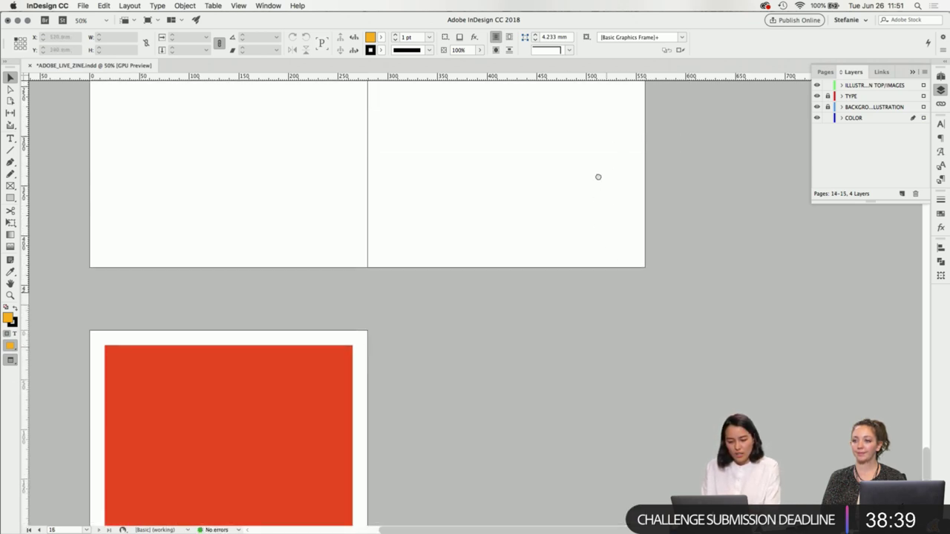
scroll(594, 196, "up", 10)
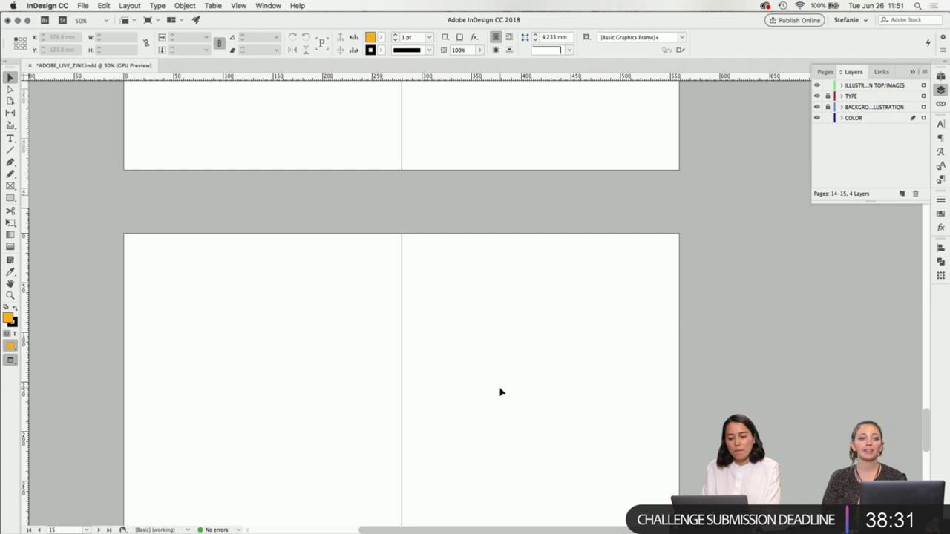
- Scroll back to the page 1 DEAD PLANTS cover and save the zine with Cmd+S
scroll(458, 114, "down", 5)
scroll(545, 178, "up", 15)
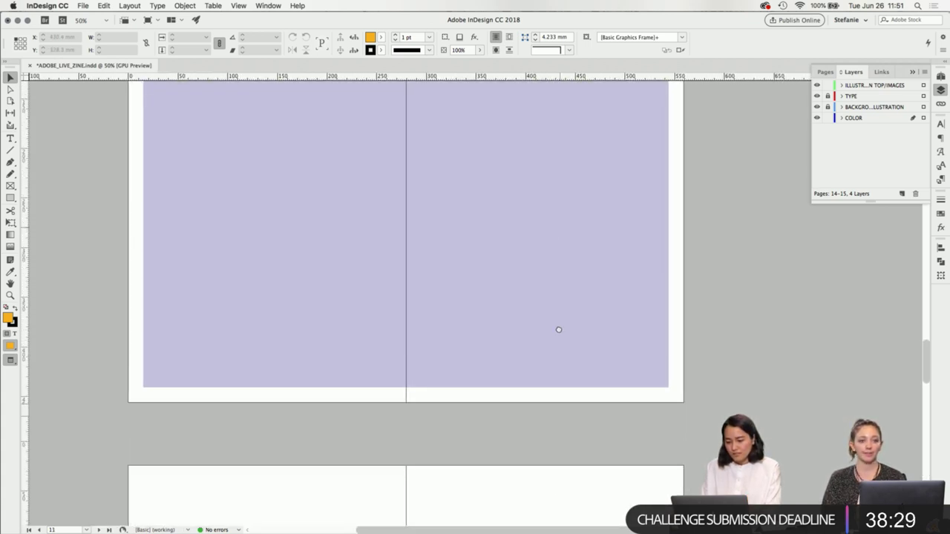
scroll(559, 330, "up", 15)
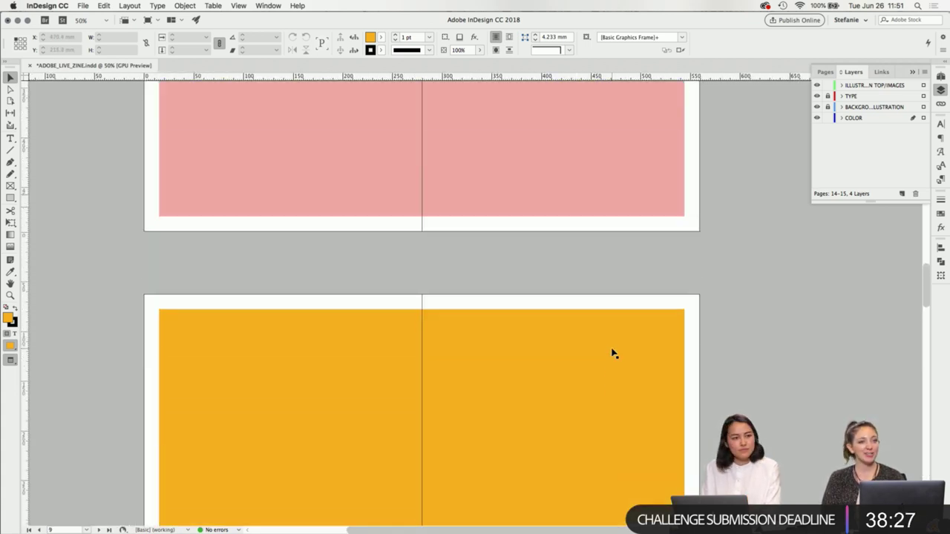
scroll(613, 353, "up", 2)
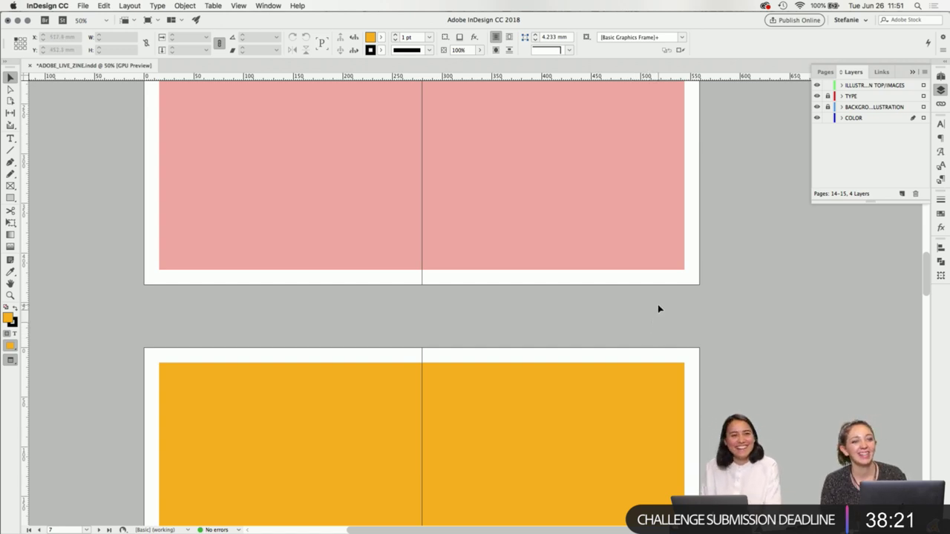
scroll(659, 309, "up", 4)
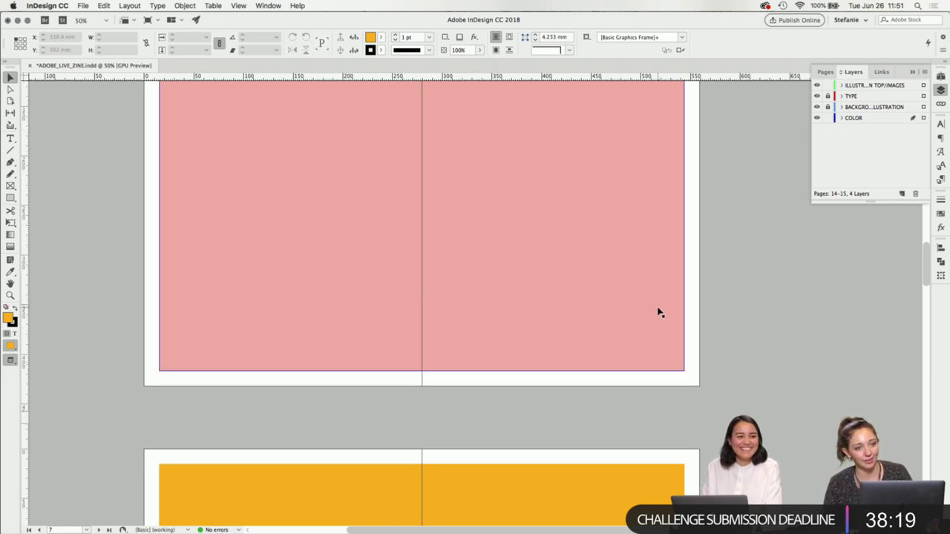
scroll(670, 289, "up", 15)
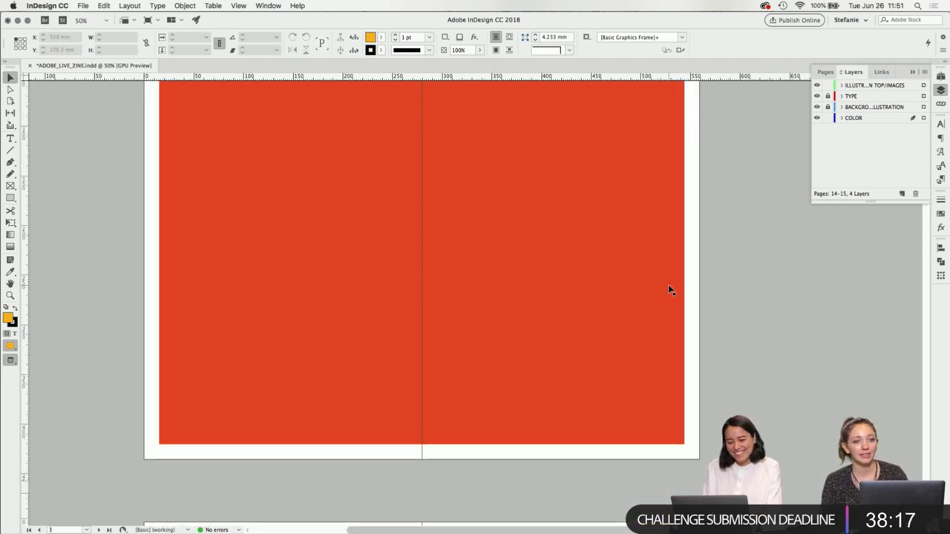
scroll(671, 290, "up", 20)
key("super+s")
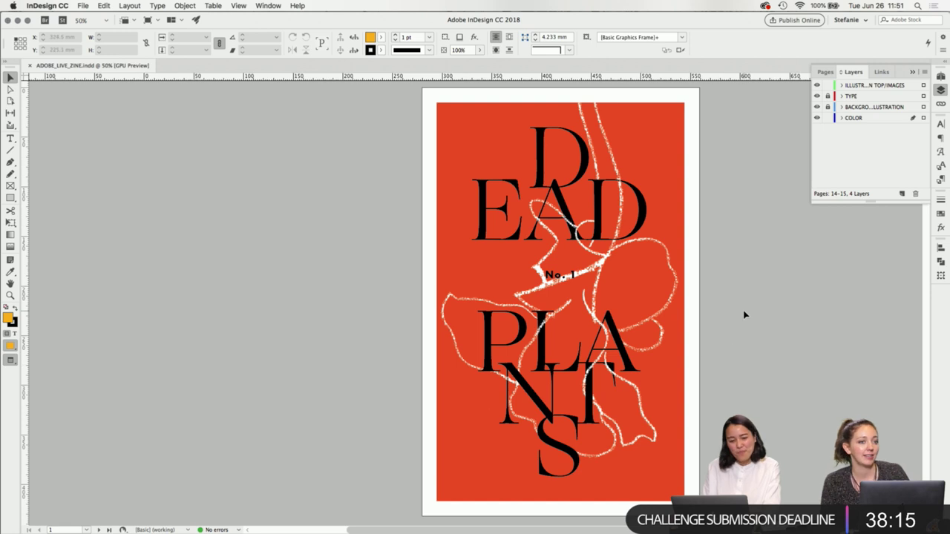
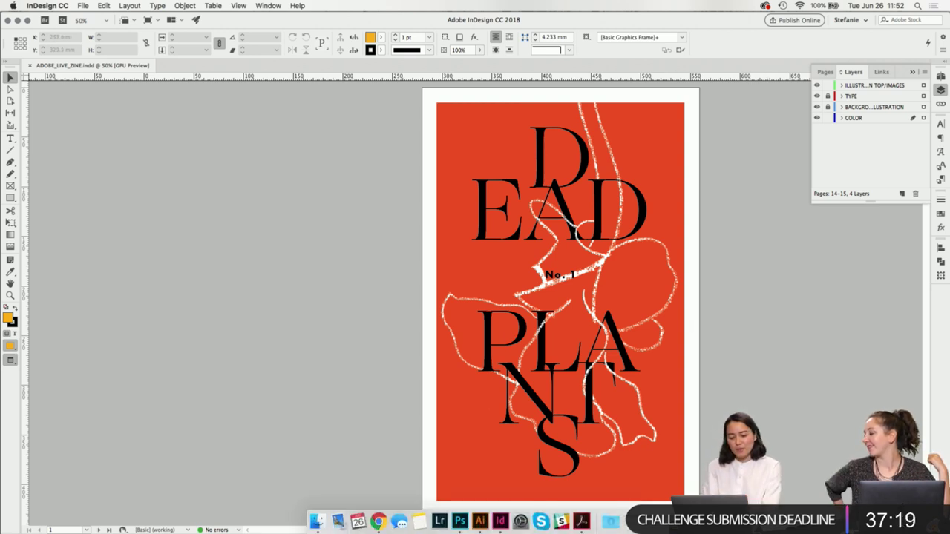
- Scroll down past the Dead Plants cover to the red two-page spread at page 3
scroll(675, 435, "right", 3)
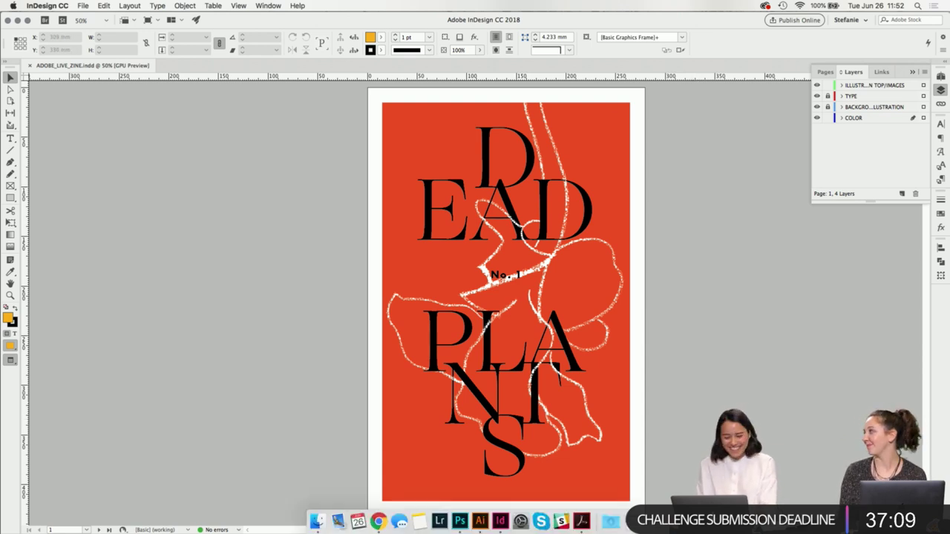
scroll(688, 431, "up", 2)
scroll(688, 432, "down", 1)
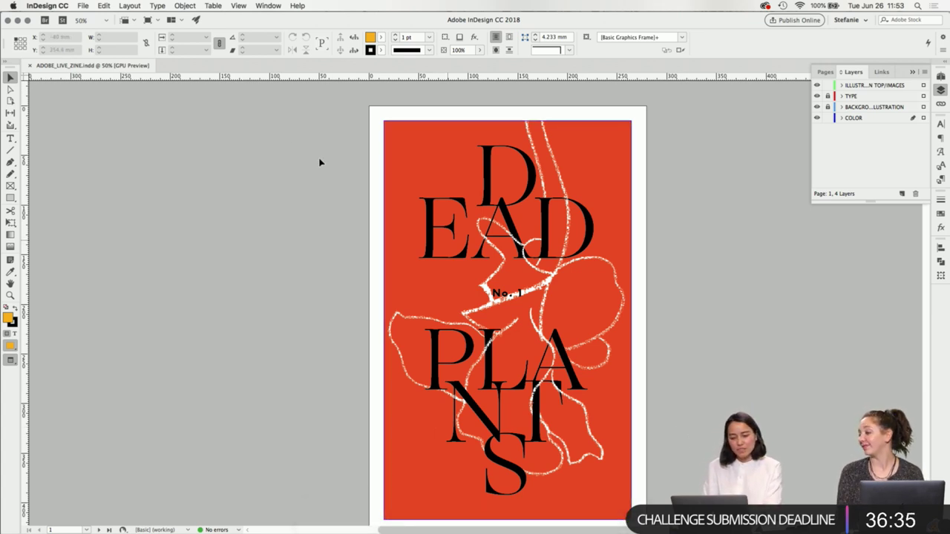
left_click_drag(489, 108, 349, 183)
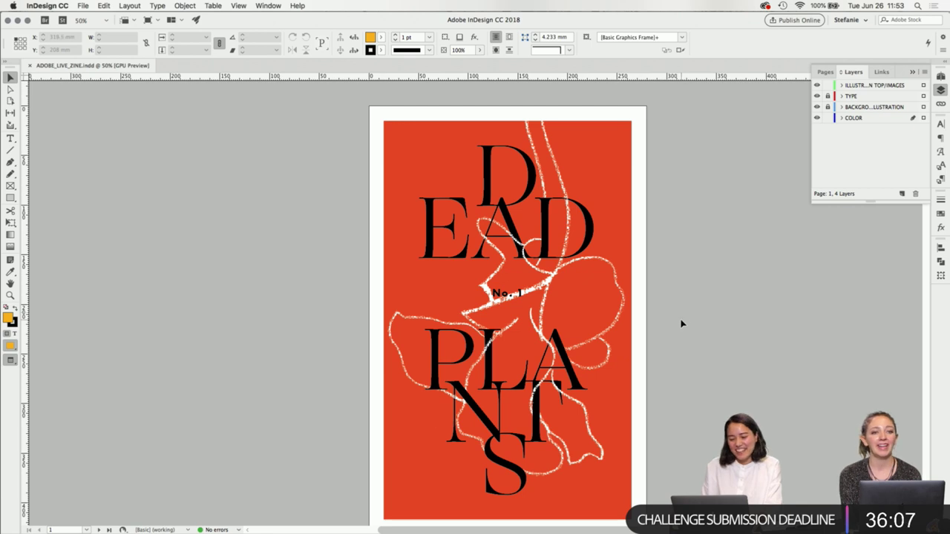
scroll(676, 282, "down", 10)
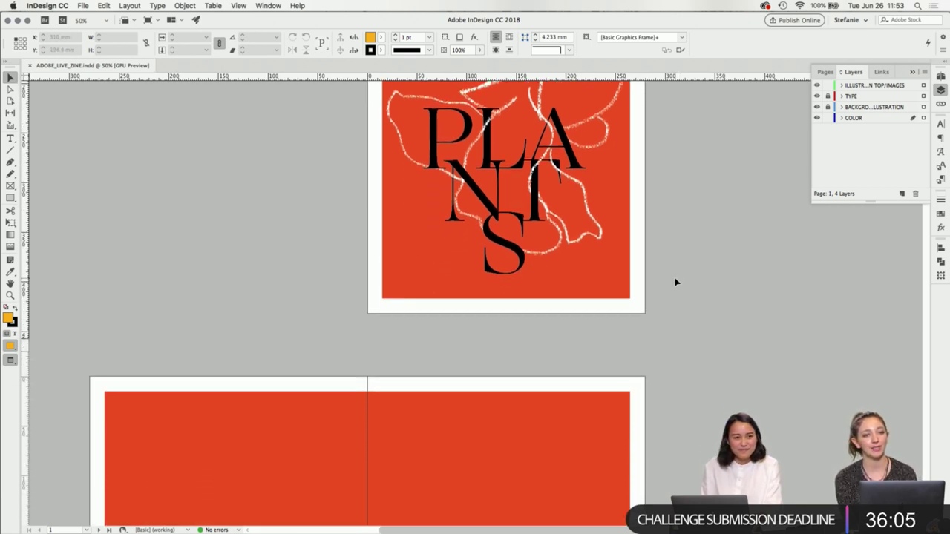
scroll(675, 282, "down", 7)
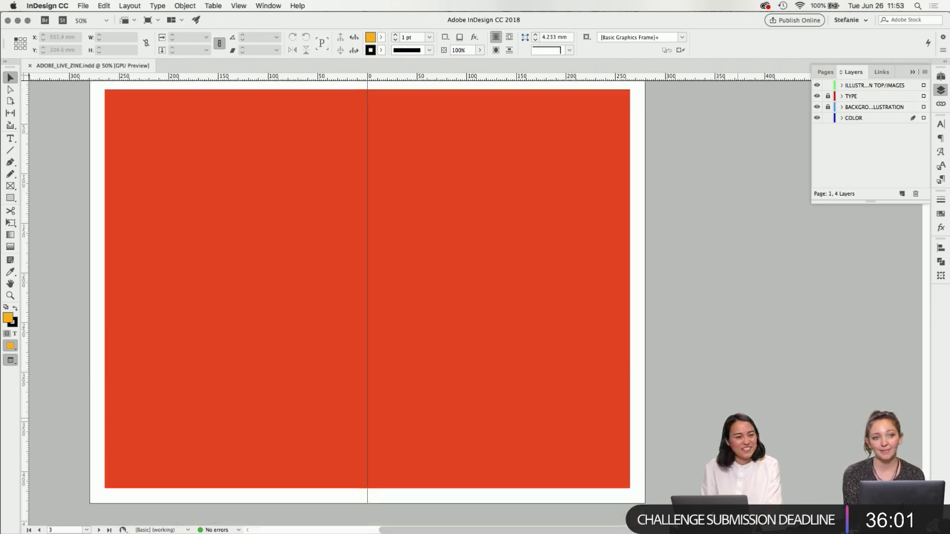
scroll(368, 297, "down", 2)
scroll(719, 410, "up", 3)
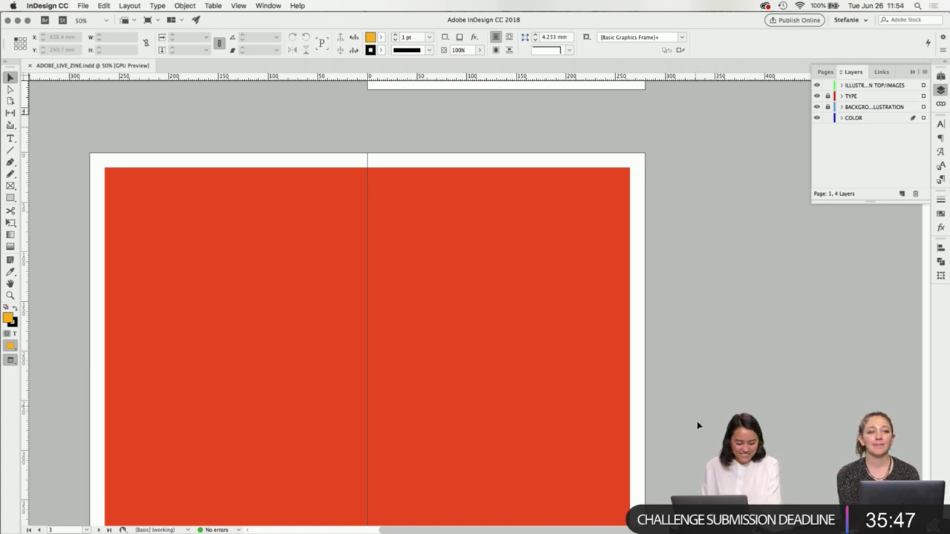
mouse_move(609, 533)
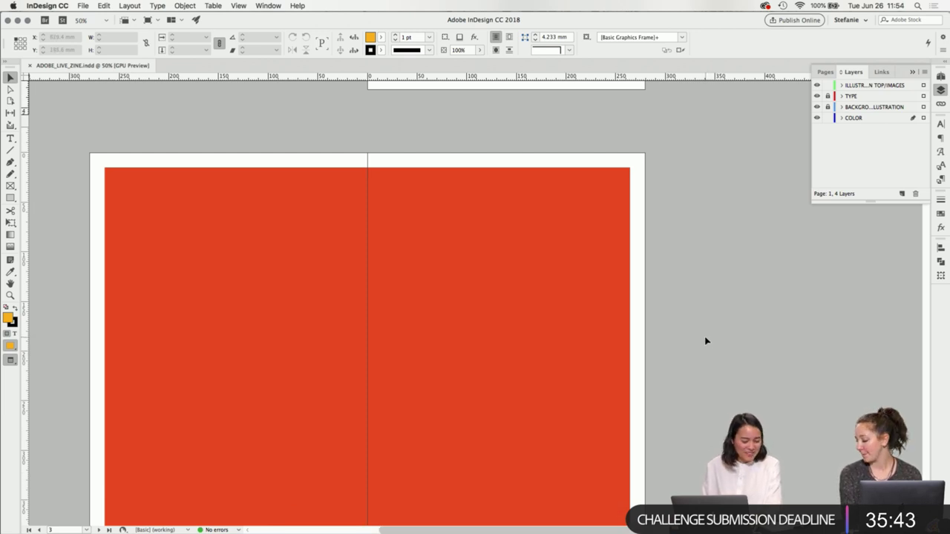
- Open the Paragraph Styles panel, enlarge its list, and create a new paragraph style
left_click(940, 124)
scroll(746, 213, "down", 1)
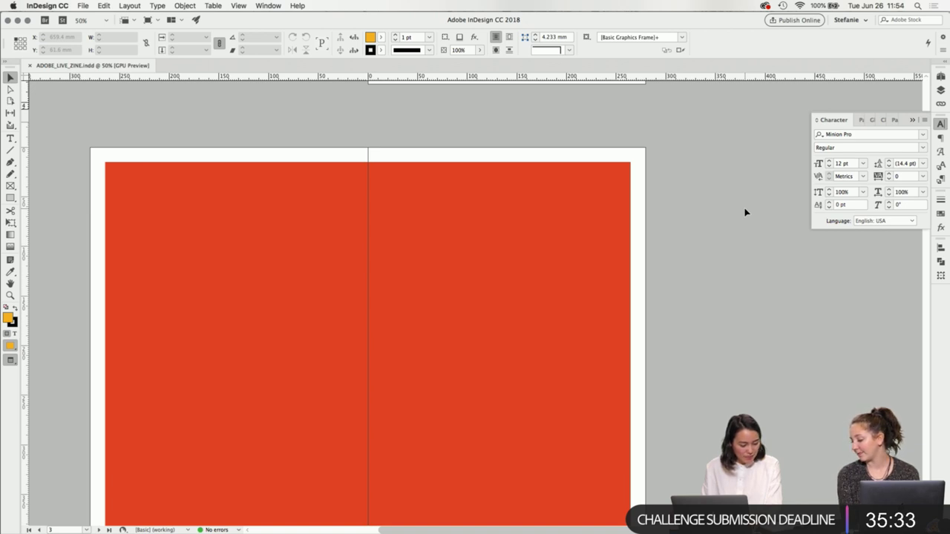
left_click(941, 178)
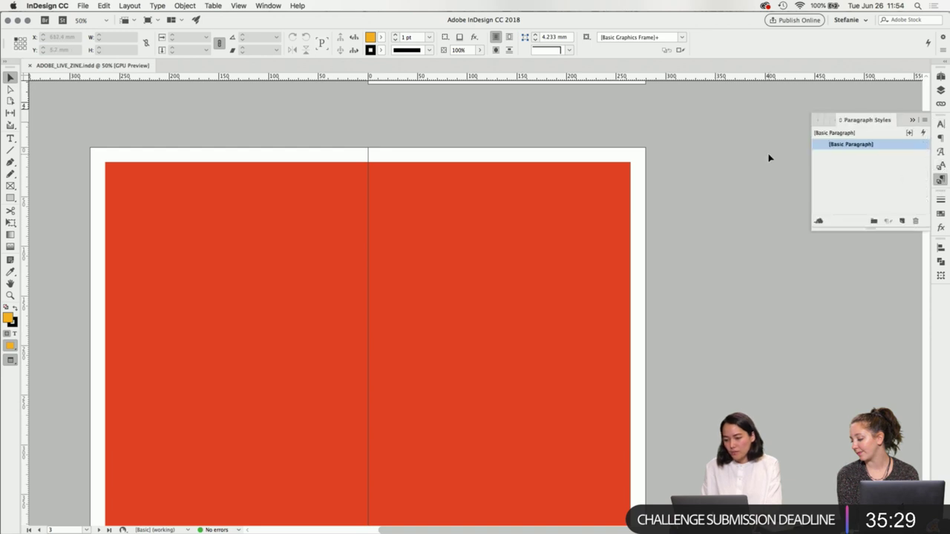
left_click_drag(841, 232, 844, 327)
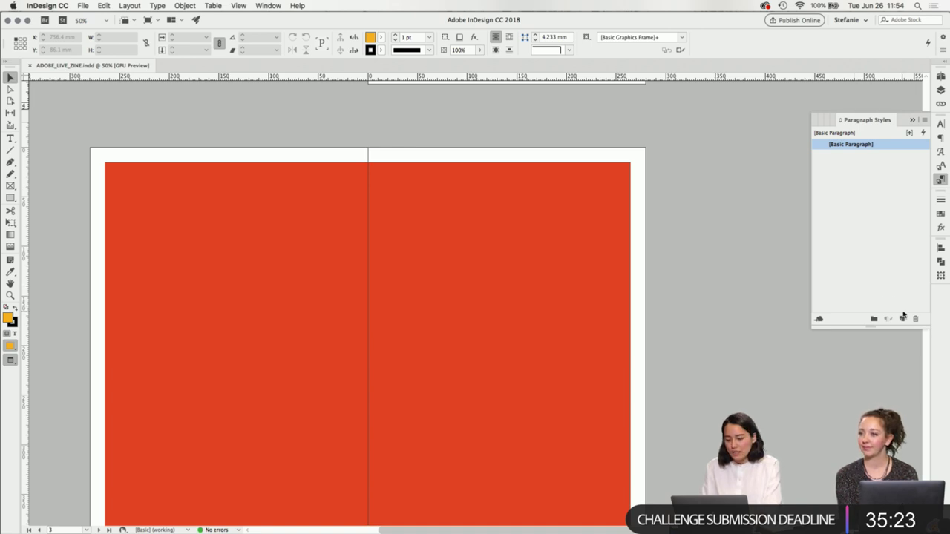
double_click(854, 156)
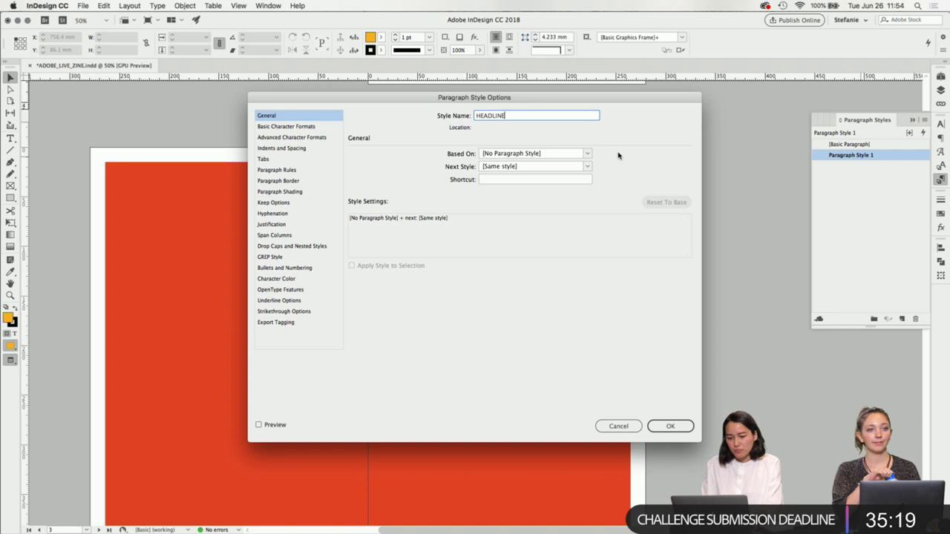
- Set the style's basic character format to Ogg Roman, 210 pt, 145 pt leading, Metrics kerning
left_click(323, 128)
left_click(450, 161)
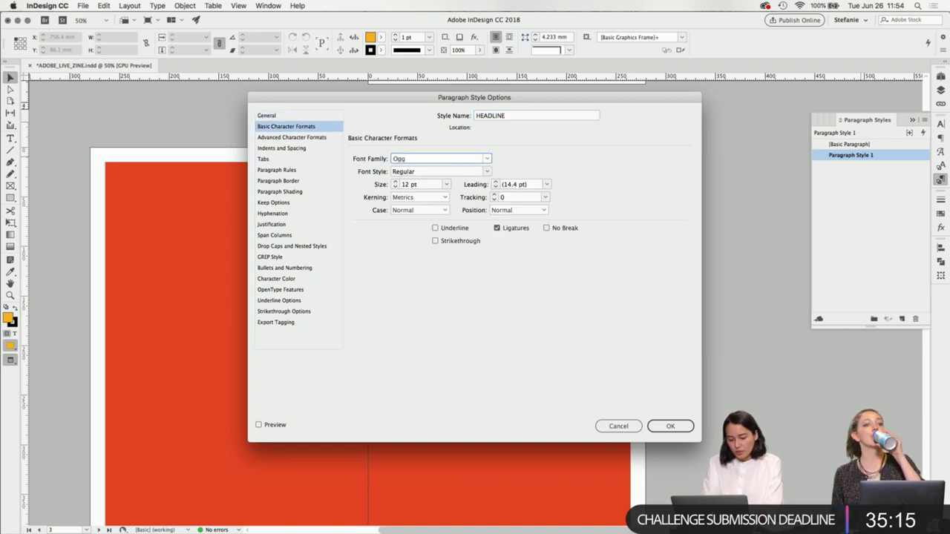
left_click(487, 172)
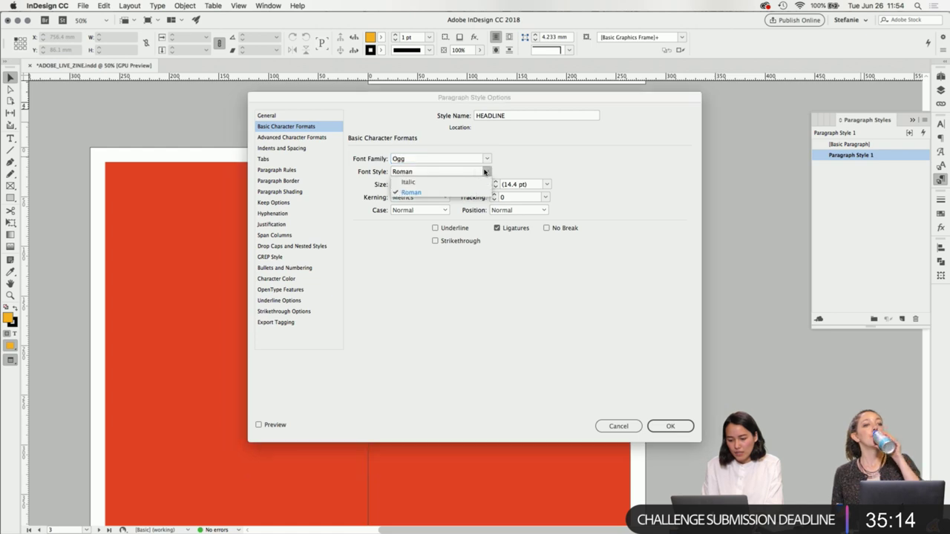
left_click(443, 193)
key("Tab")
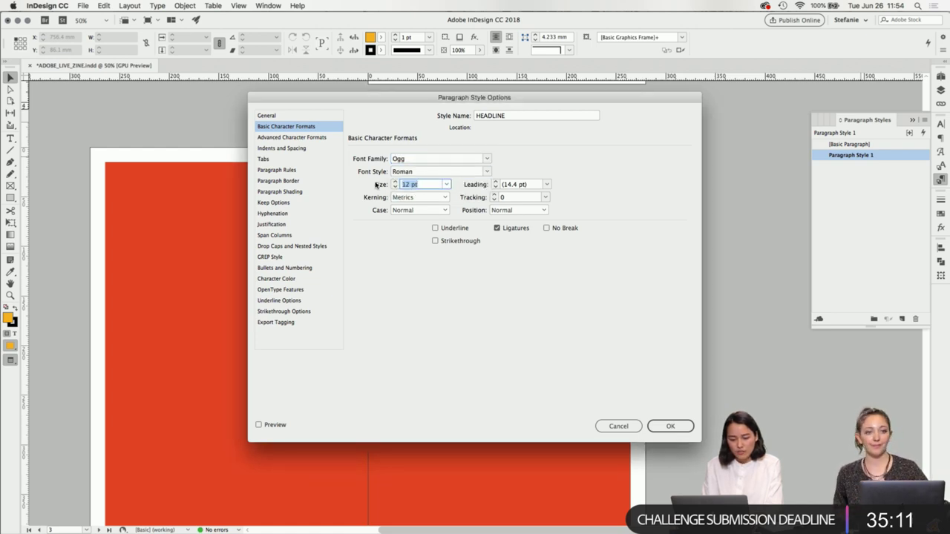
type("210")
key("Tab")
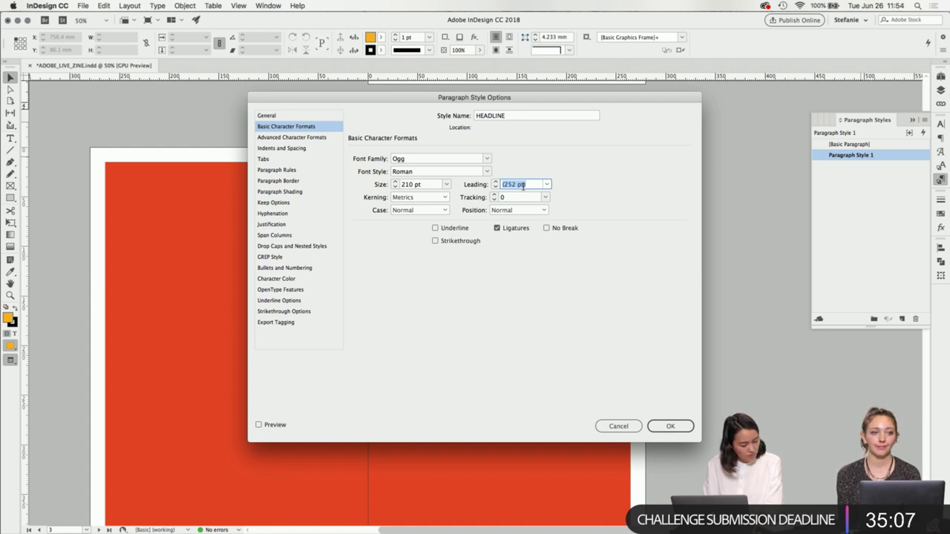
type("145")
left_click(437, 197)
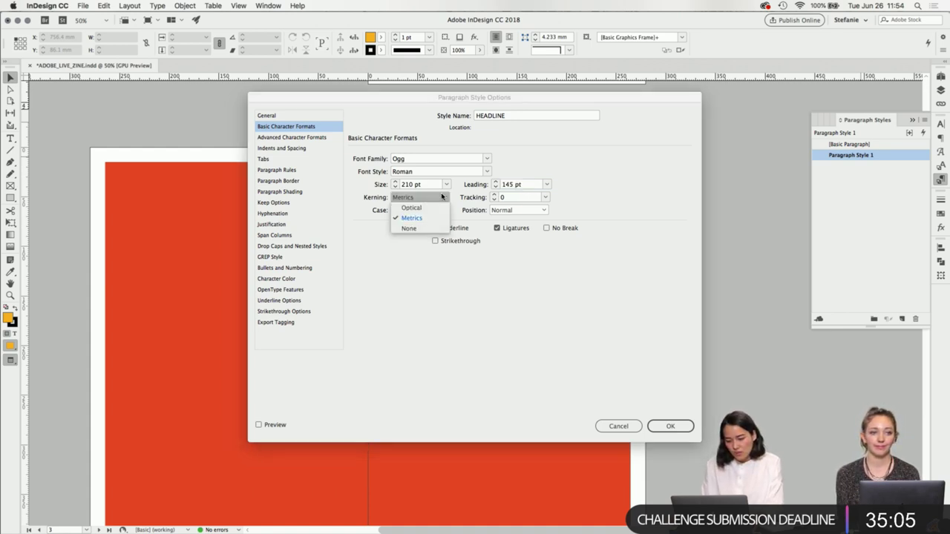
left_click(522, 164)
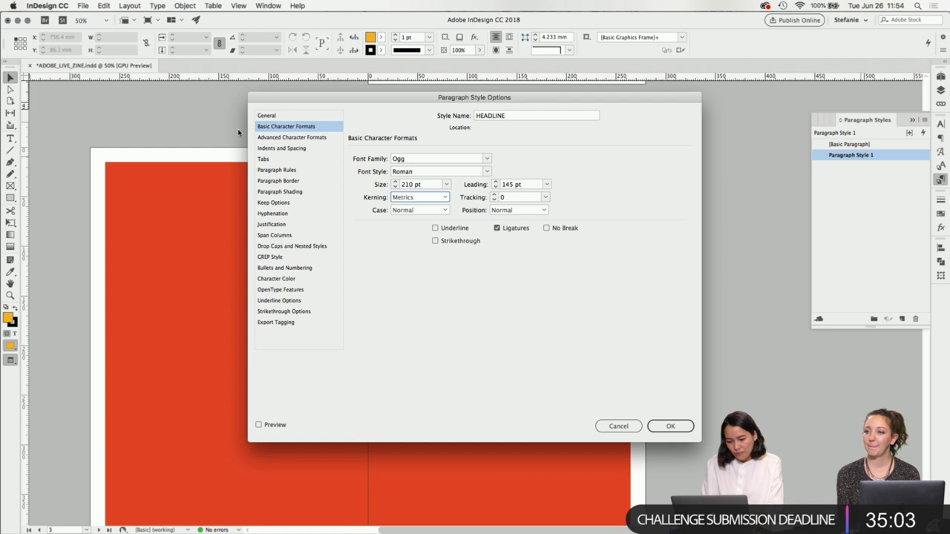
- Keep Left alignment under Indents and Spacing and save the HEADLINE style
left_click(286, 137)
left_click(279, 148)
left_click(439, 159)
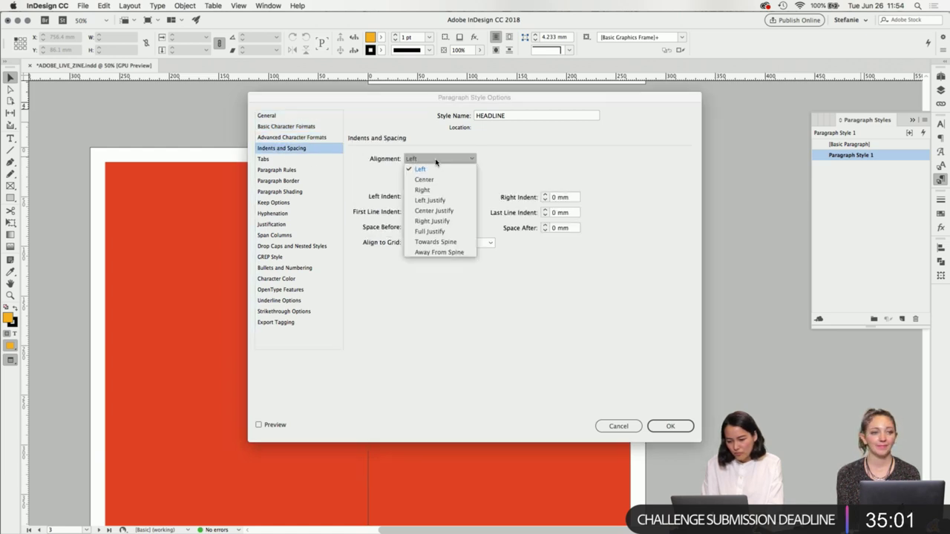
left_click(420, 169)
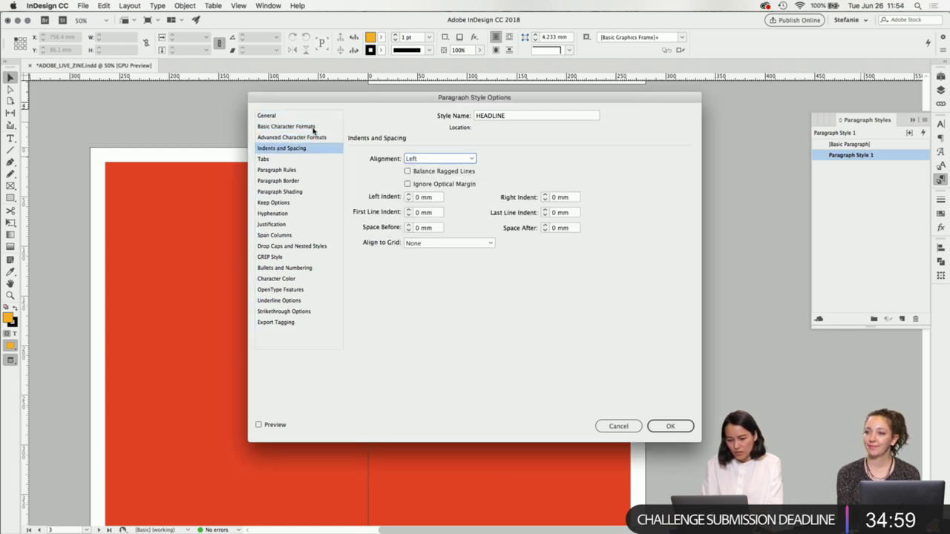
key("shift+Tab")
left_click(286, 126)
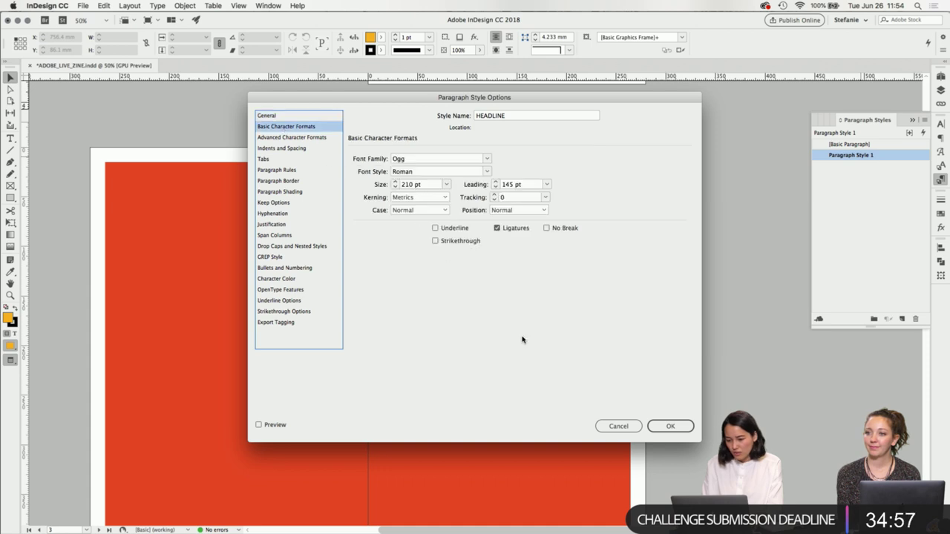
left_click(677, 425)
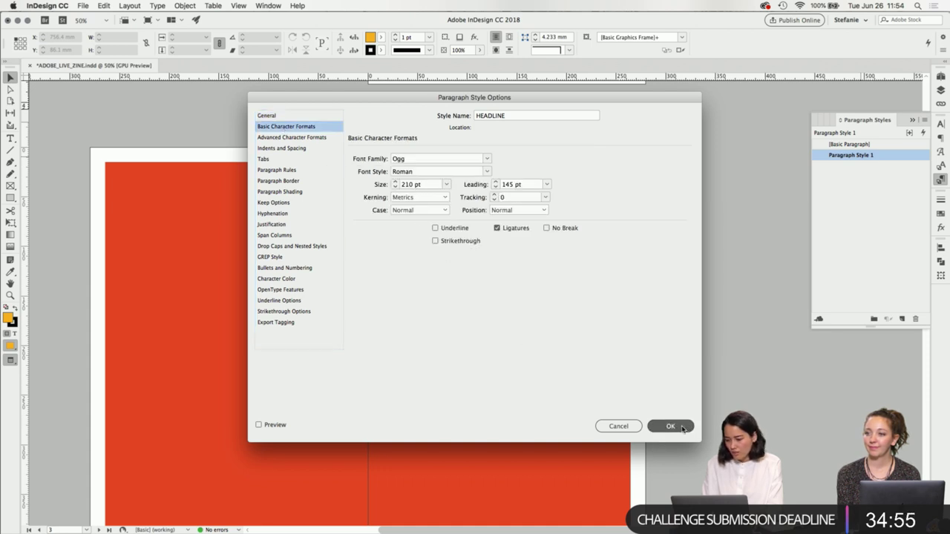
scroll(547, 389, "down", 3)
scroll(547, 389, "left", 2)
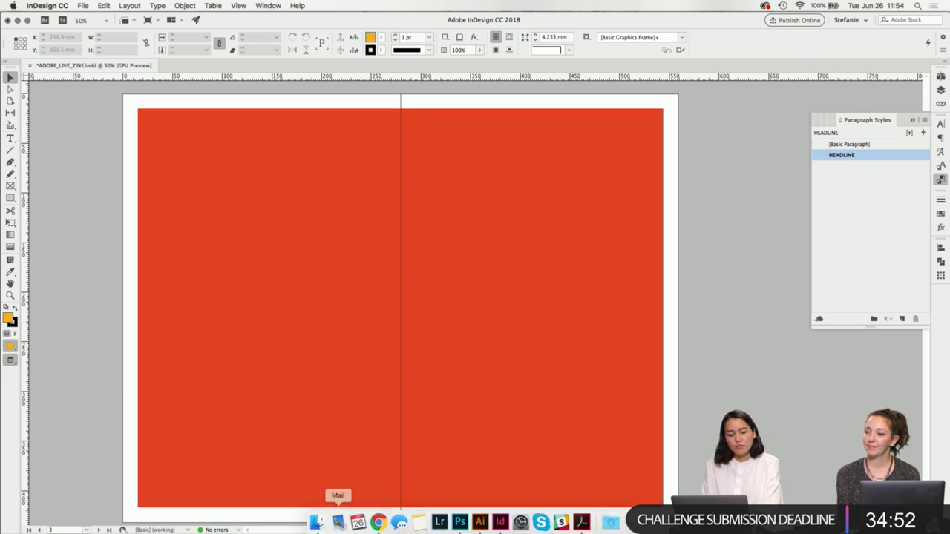
- In Finder, go up to the ADOBE LIVE folder and open DEAD_PLANTS_LOGO.ai
left_click(315, 522)
key("Left")
key("Left")
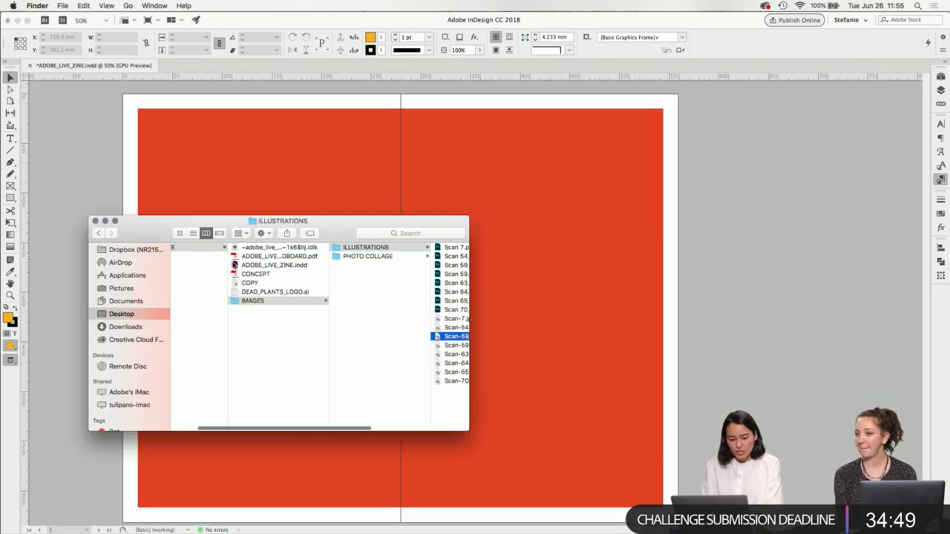
left_click(276, 287)
double_click(277, 291)
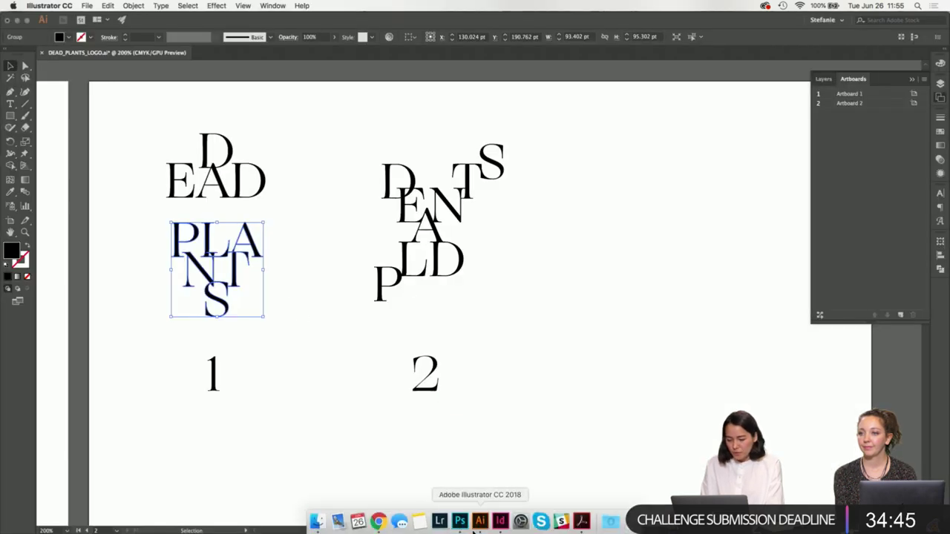
- Back in Finder, preview the CONCEPT and COPY files and open COPY in TextEdit
left_click(316, 522)
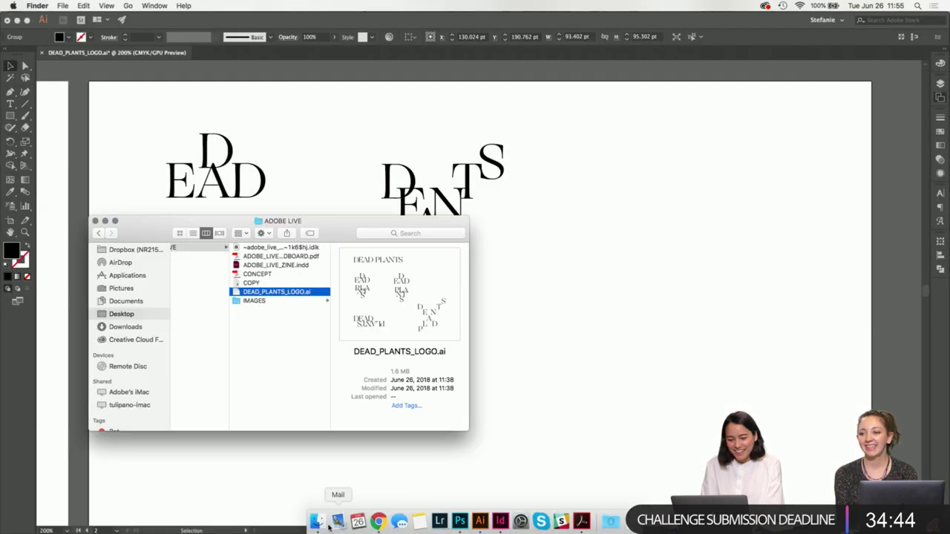
left_click(257, 274)
left_click(256, 284)
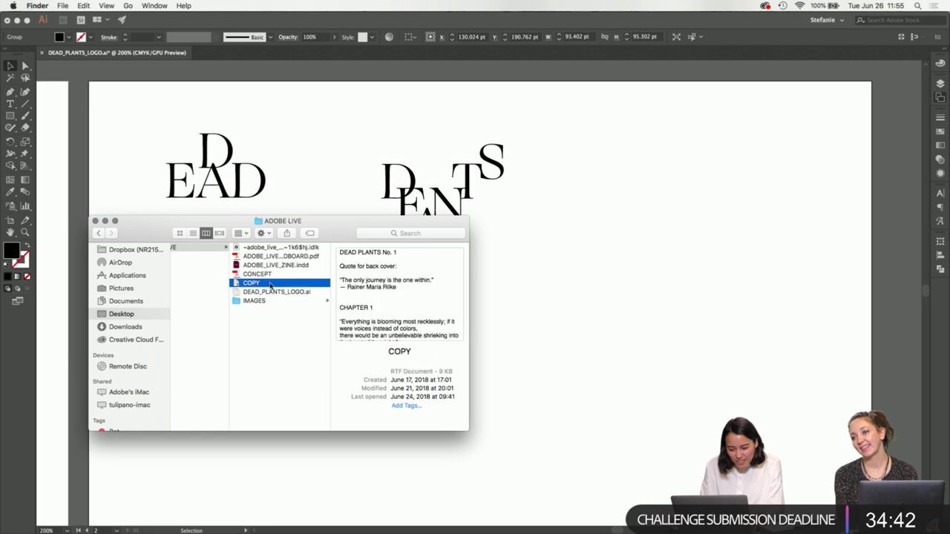
double_click(273, 287)
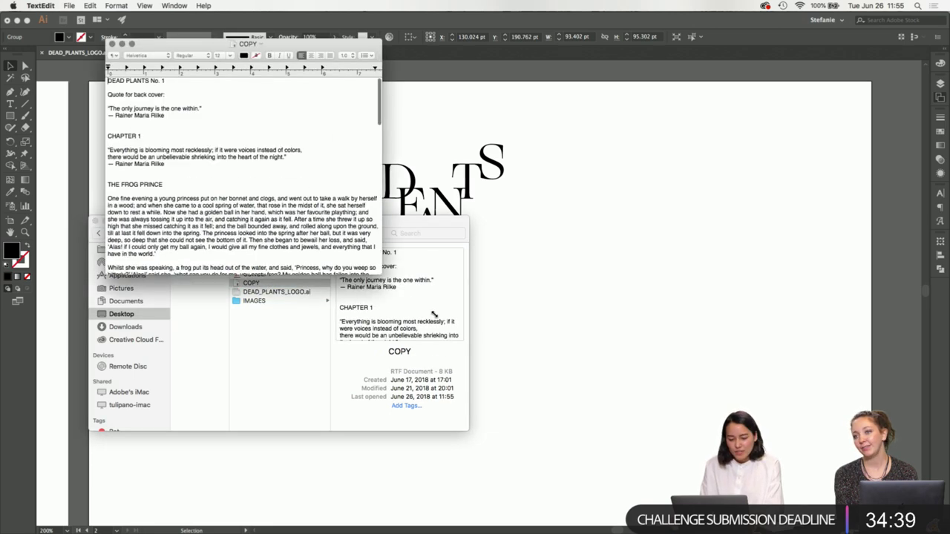
- Narrow the COPY window and set all its text to 18 pt, after trying 36 pt
left_click_drag(623, 462, 490, 469)
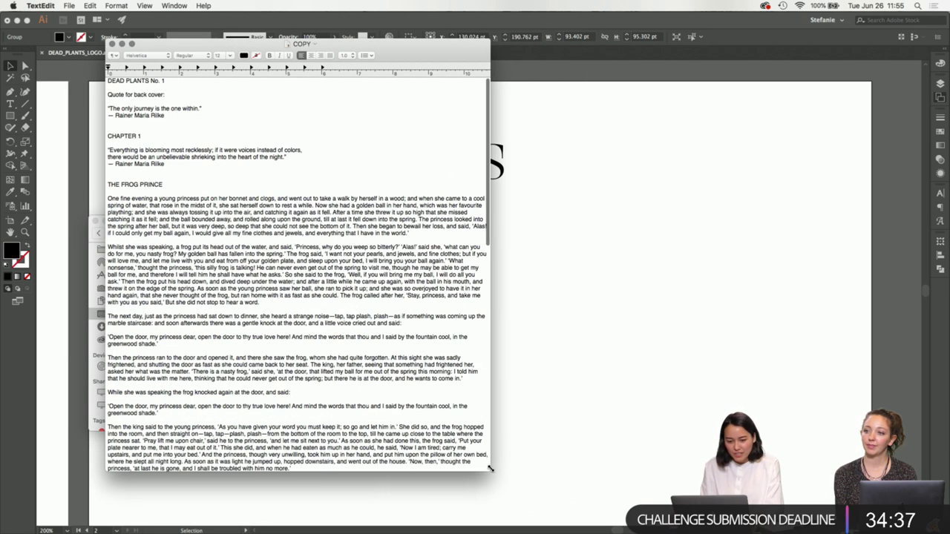
key("super+a")
left_click(230, 55)
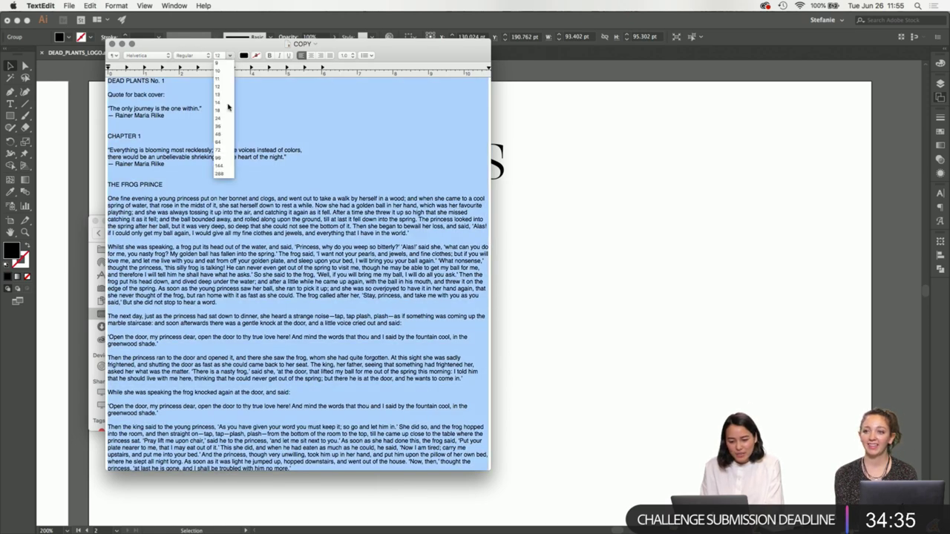
left_click(221, 125)
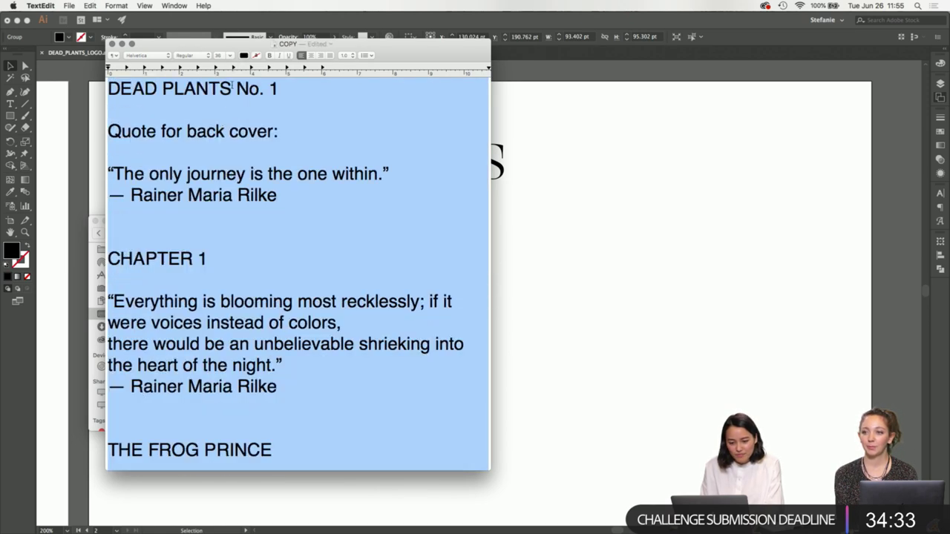
left_click(227, 56)
left_click(231, 56)
left_click(231, 56)
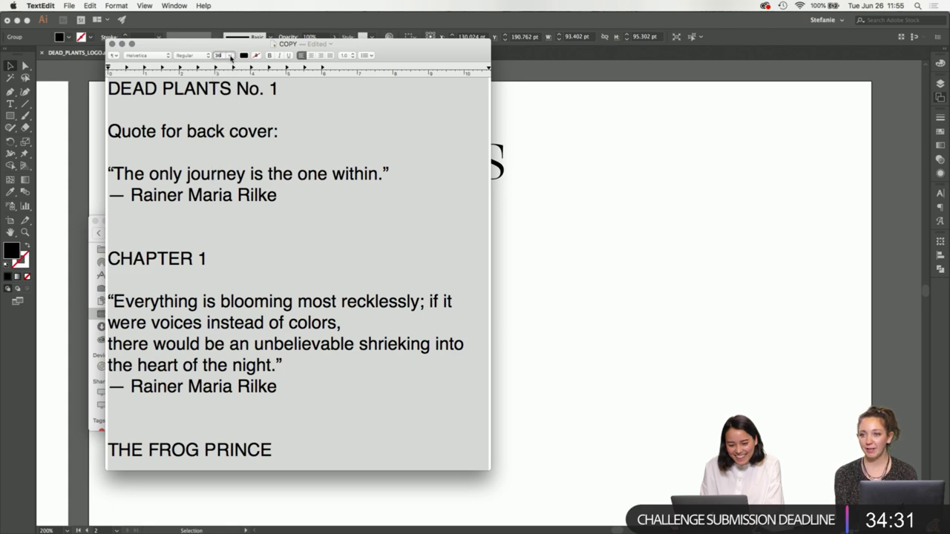
left_click(229, 57)
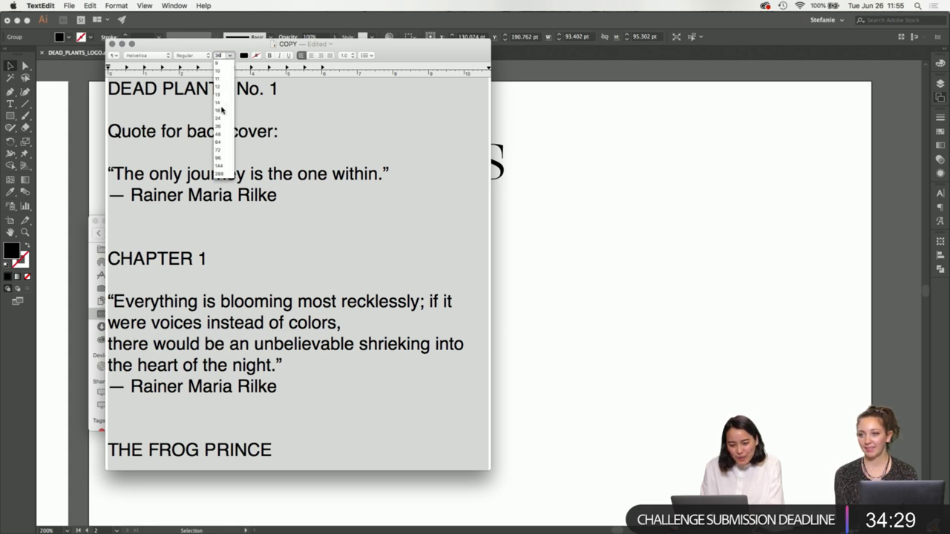
left_click(222, 111)
- Select and then deselect the back-cover and Chapter 1 Rilke quotes
left_click_drag(246, 138, 96, 122)
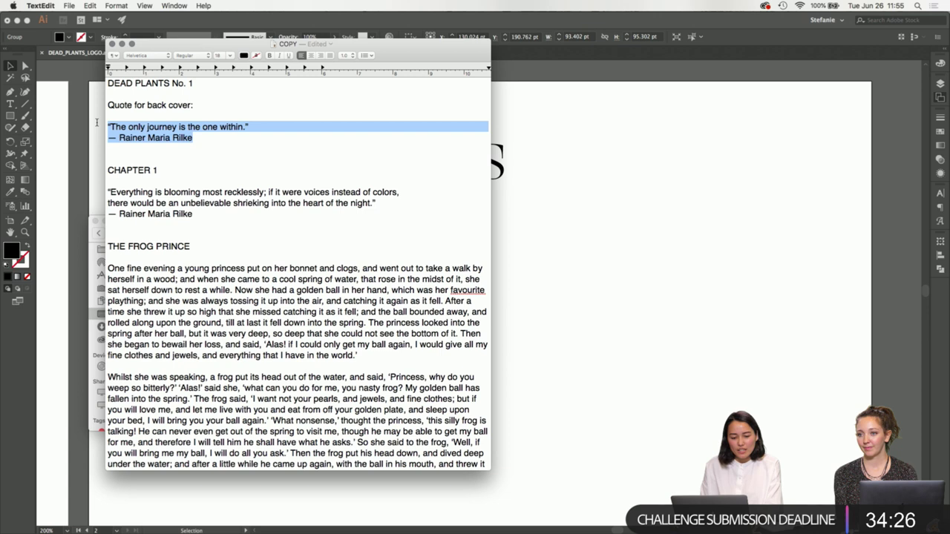
left_click(200, 128)
left_click_drag(194, 215, 141, 181)
left_click(244, 145)
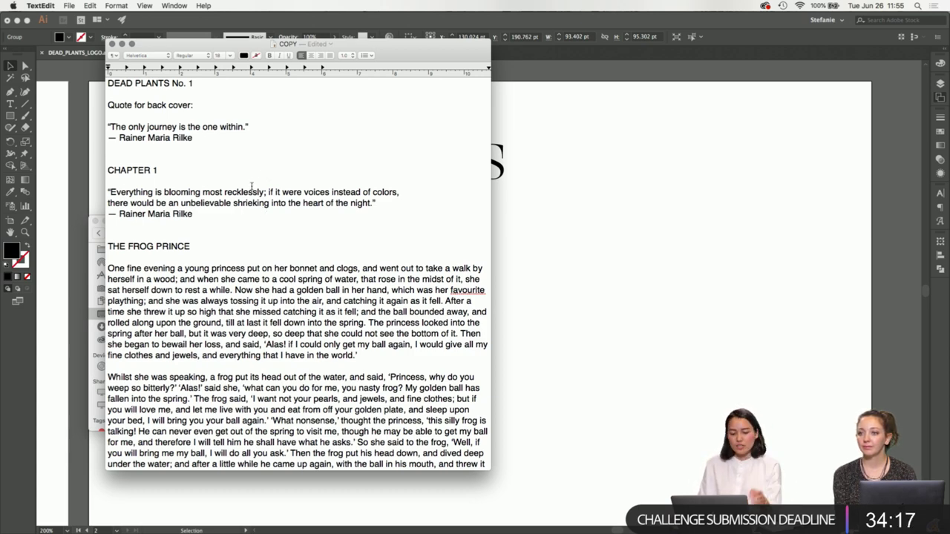
- Scroll through the COPY text, briefly select the WORLD PEAS jokes, and click below the lemon joke
scroll(251, 186, "down", 5)
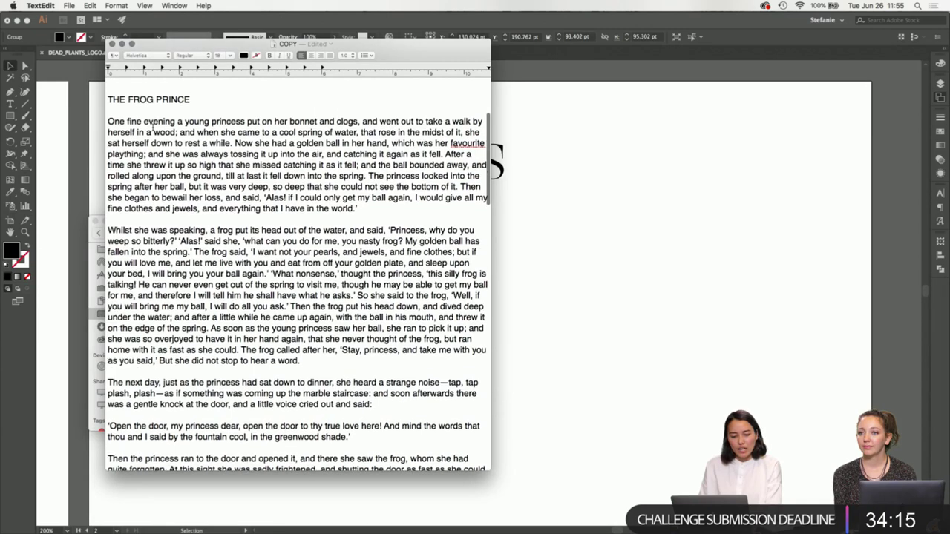
scroll(251, 155, "up", 1)
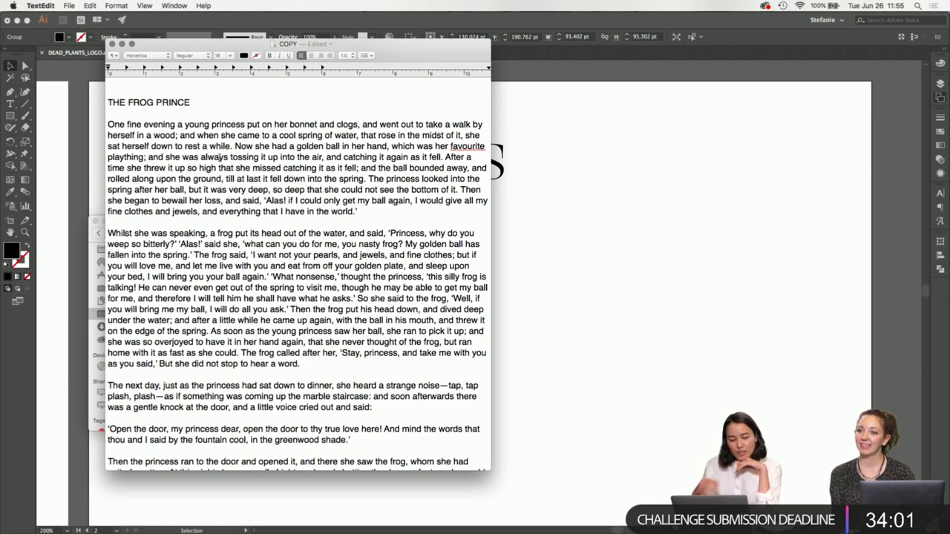
scroll(182, 157, "down", 20)
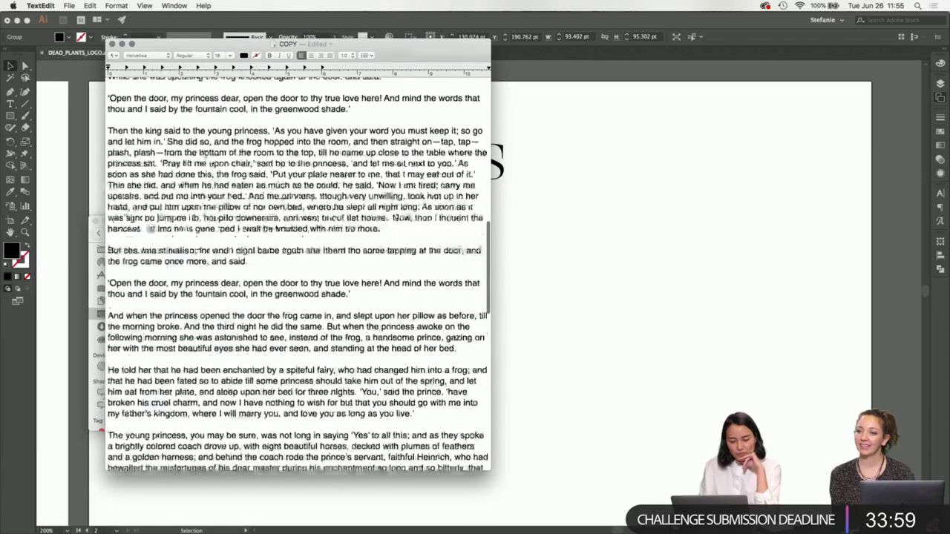
scroll(206, 152, "down", 8)
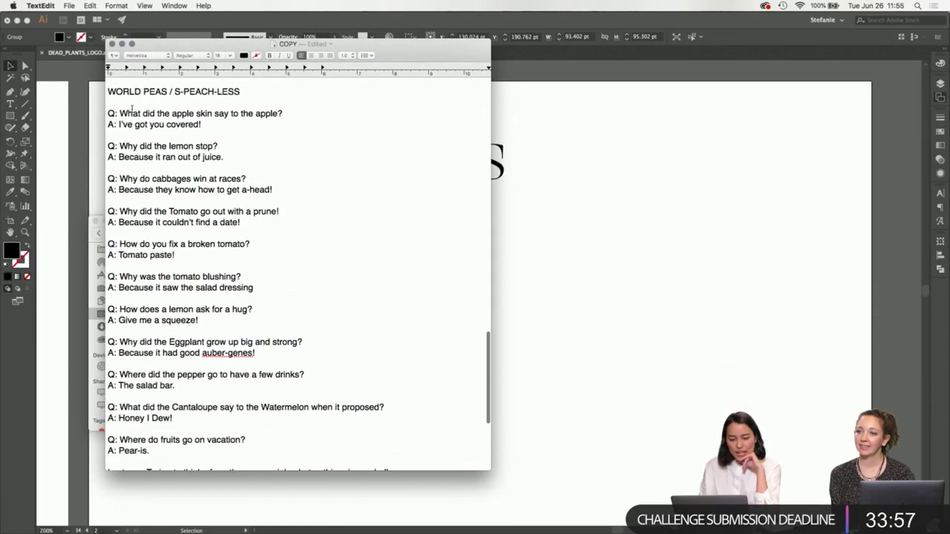
left_click_drag(109, 91, 384, 407)
left_click(359, 331)
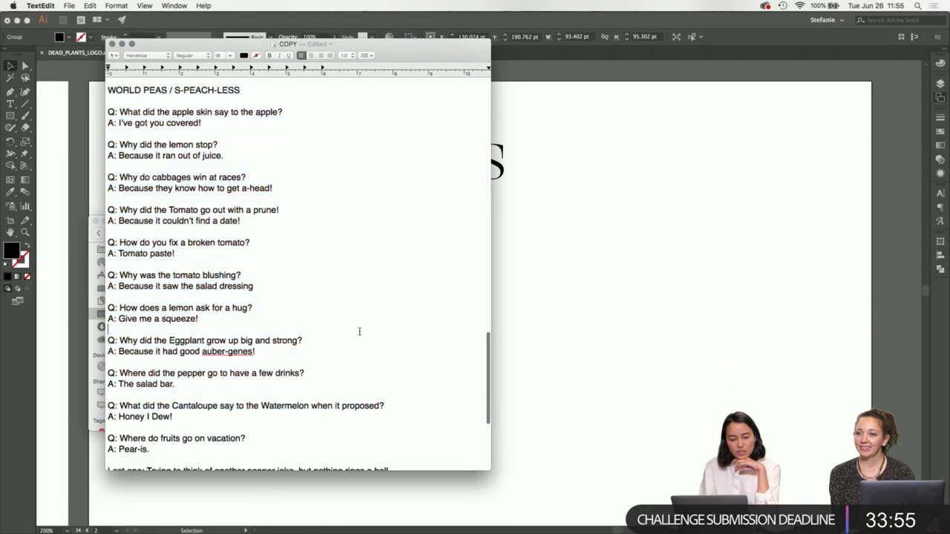
scroll(338, 308, "down", 2)
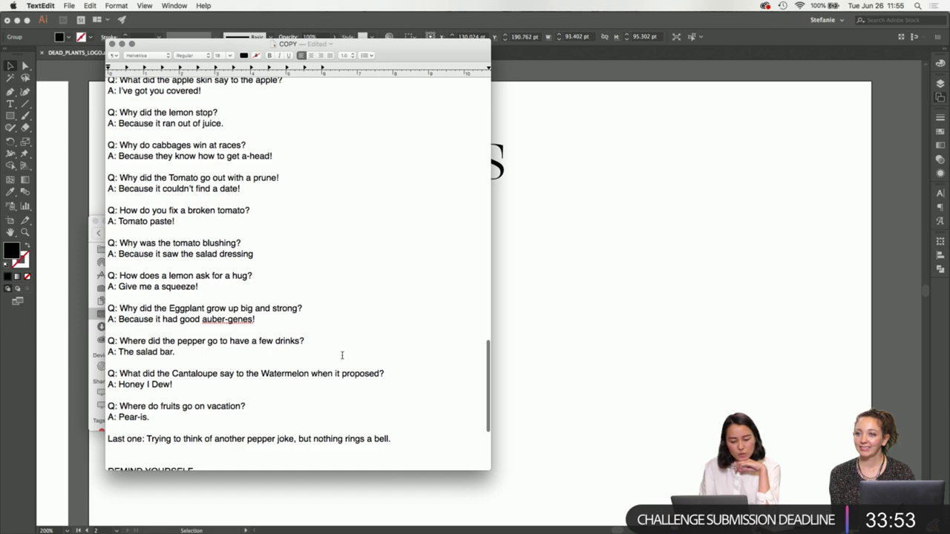
scroll(342, 356, "down", 3)
scroll(343, 356, "up", 4)
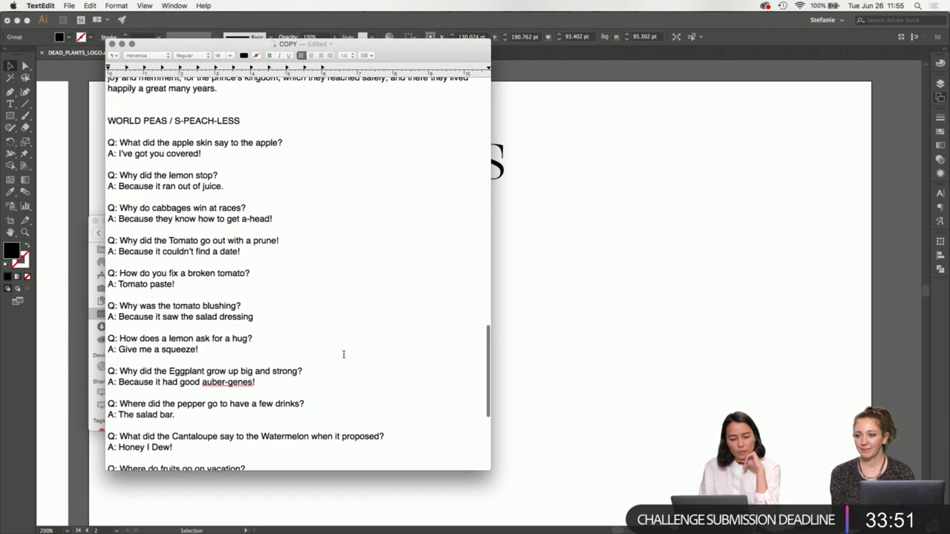
scroll(342, 355, "down", 1)
left_click(344, 354)
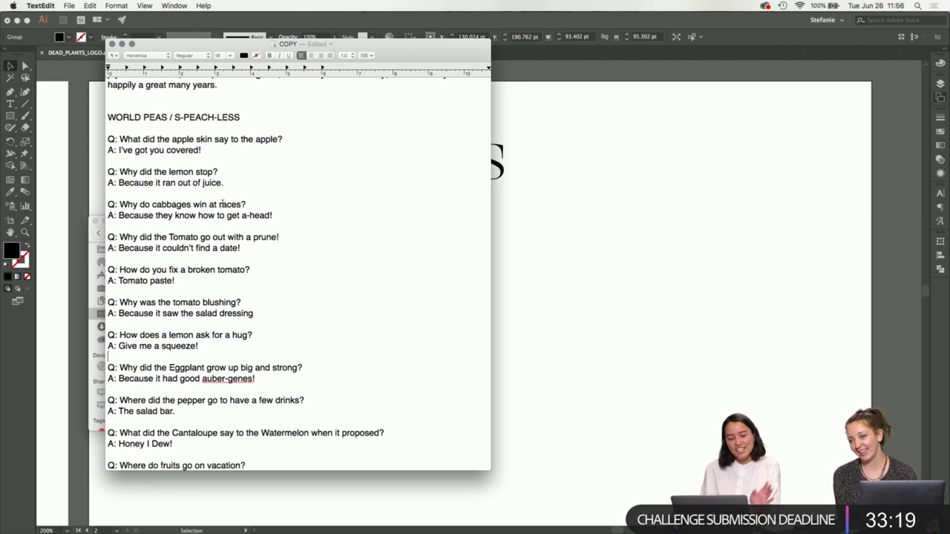
- Copy the two-line Chapter 1 quote from 'Everything' to 'night.'
scroll(221, 203, "up", 1)
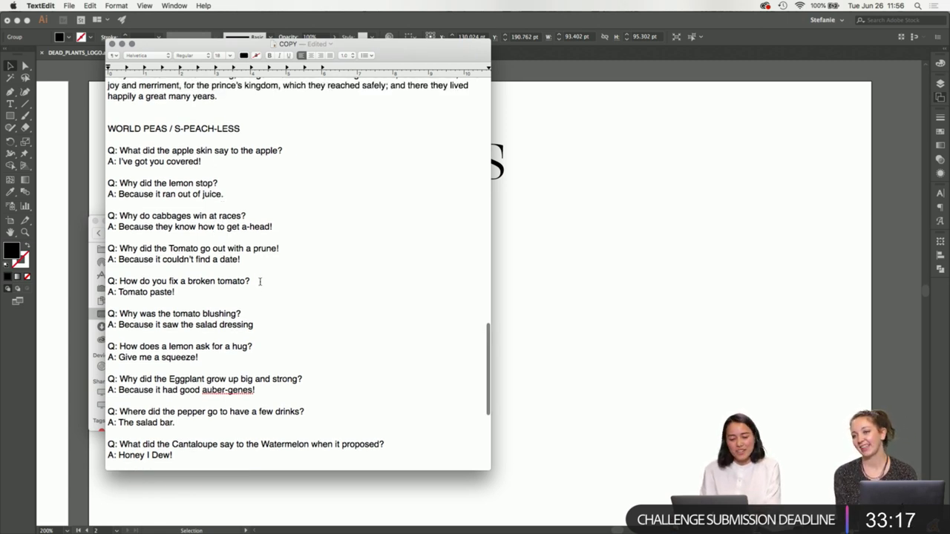
scroll(255, 238, "down", 5)
scroll(255, 237, "up", 20)
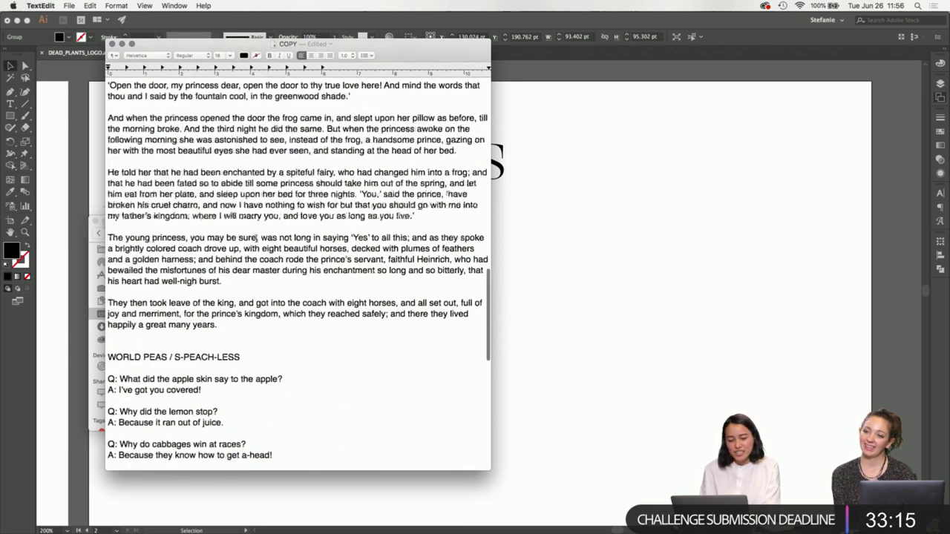
scroll(257, 237, "up", 15)
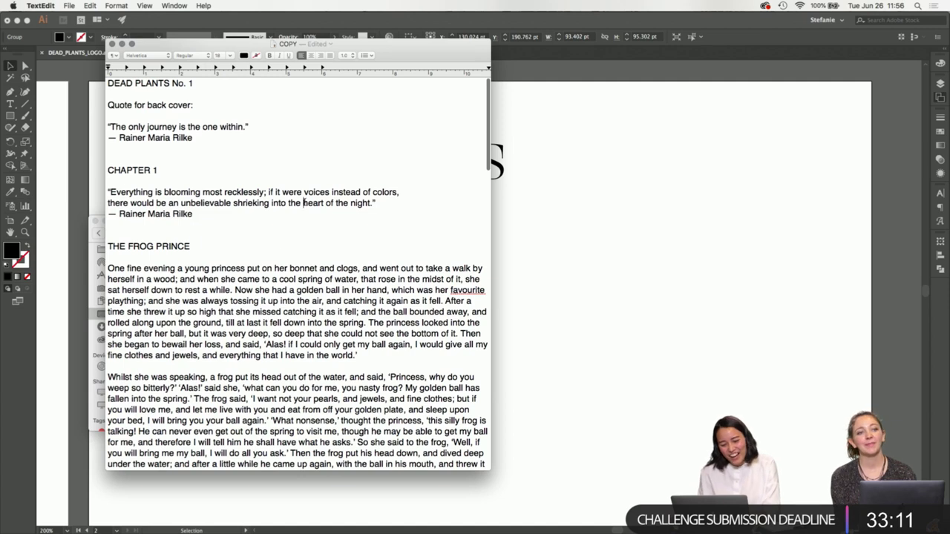
left_click_drag(380, 201, 110, 191)
left_click_drag(374, 203, 113, 190)
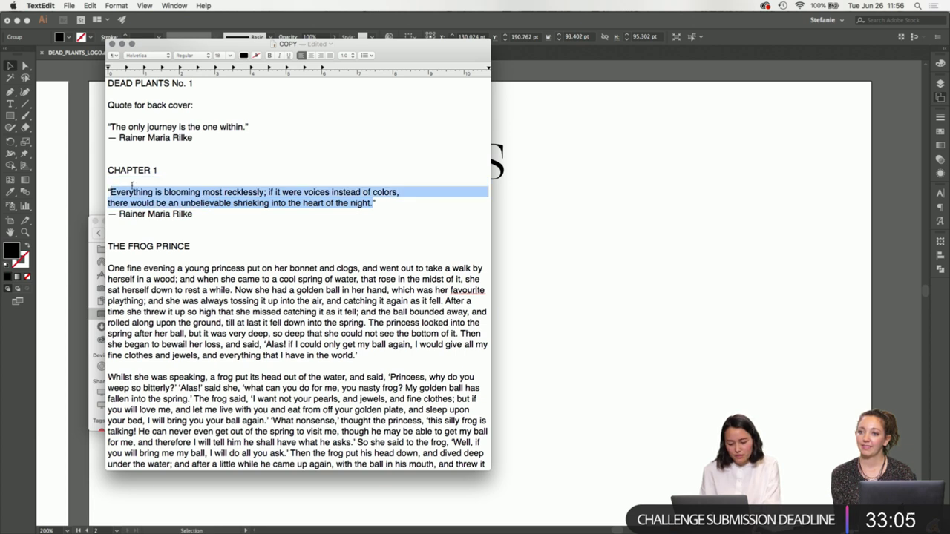
key("super+c")
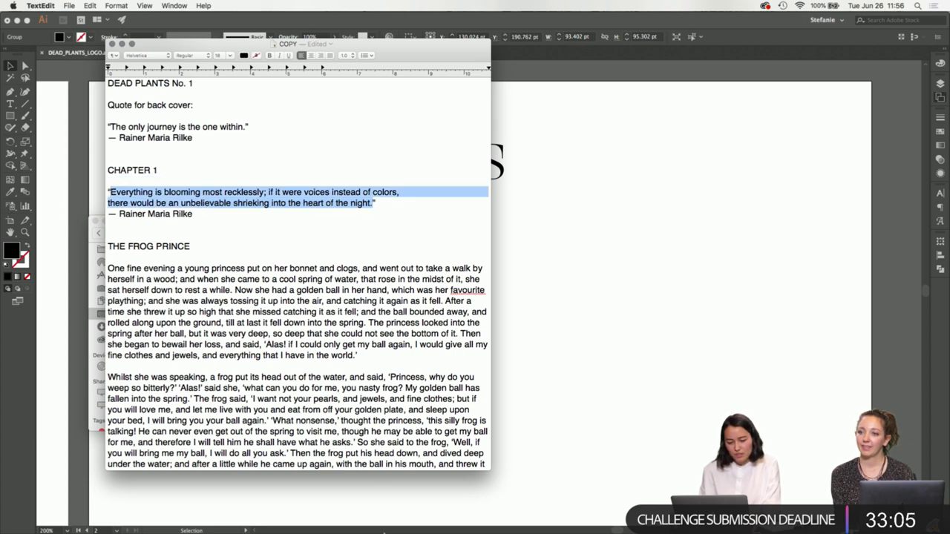
left_click(285, 251)
- Try selections of the Rilke attribution and quote lines, then return to InDesign
left_click_drag(198, 217, 107, 215)
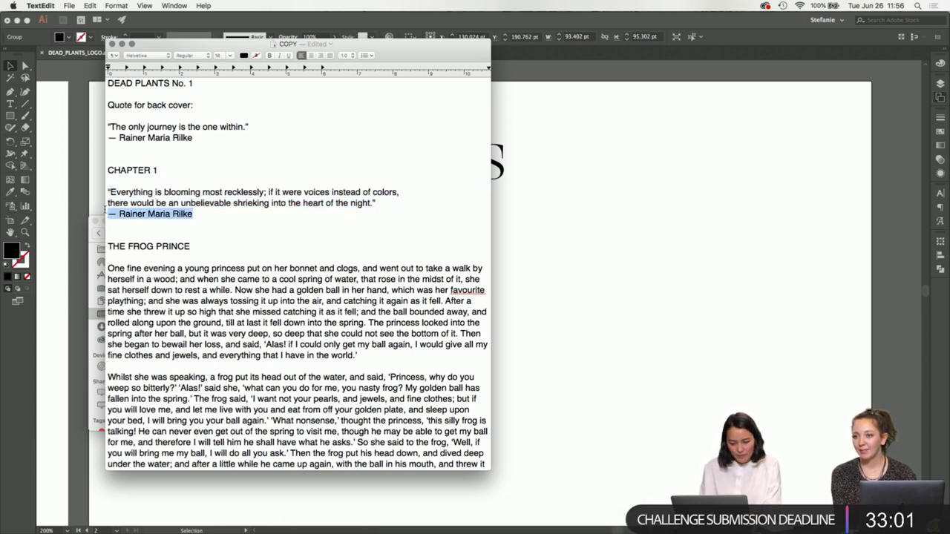
left_click(230, 218)
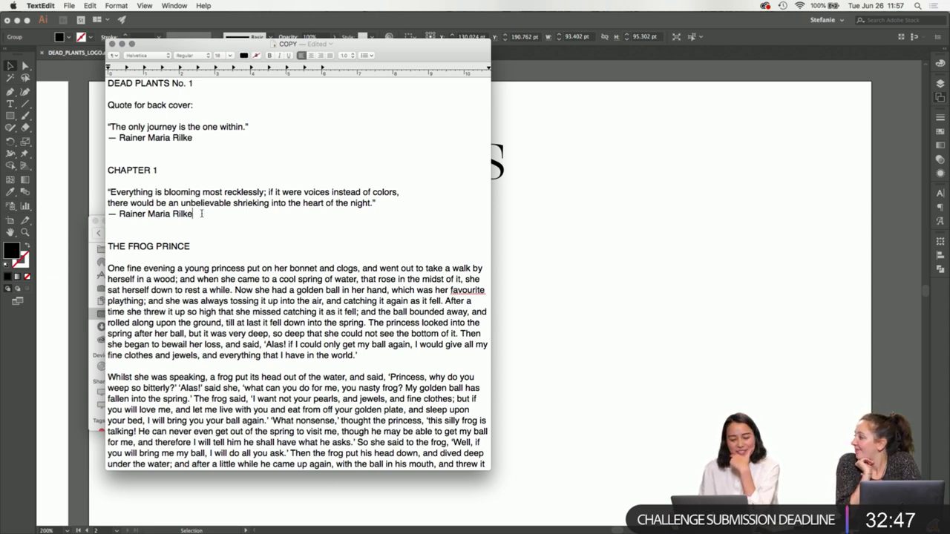
left_click_drag(201, 213, 103, 189)
left_click(152, 195)
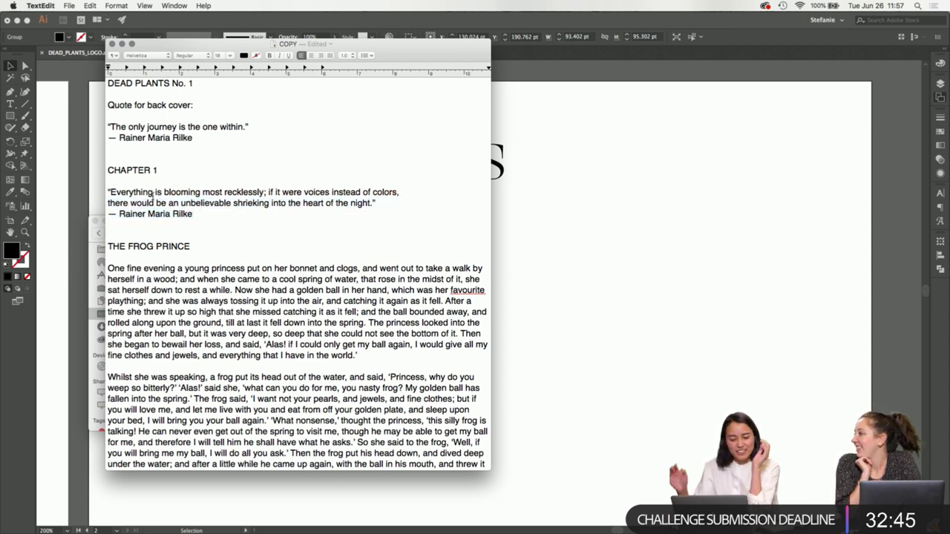
triple_click(173, 204)
left_click(259, 223)
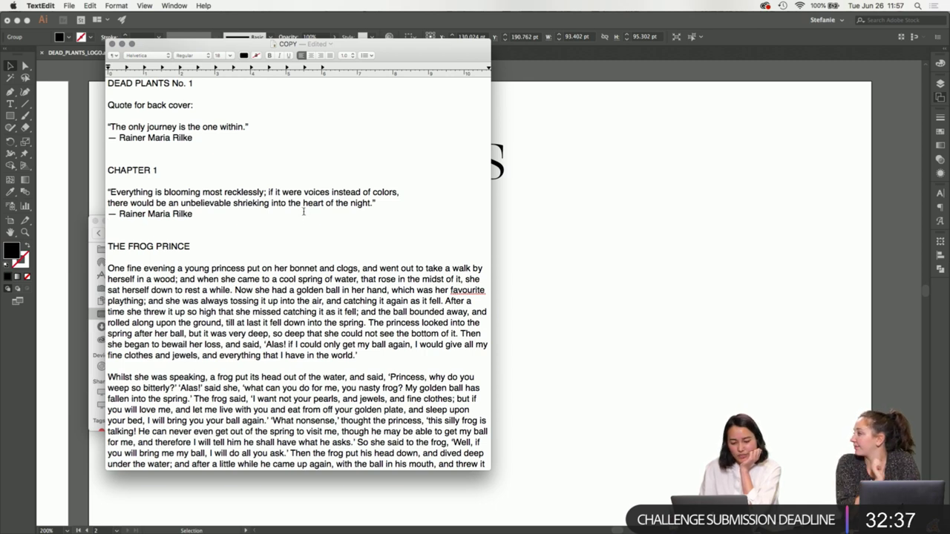
triple_click(371, 202)
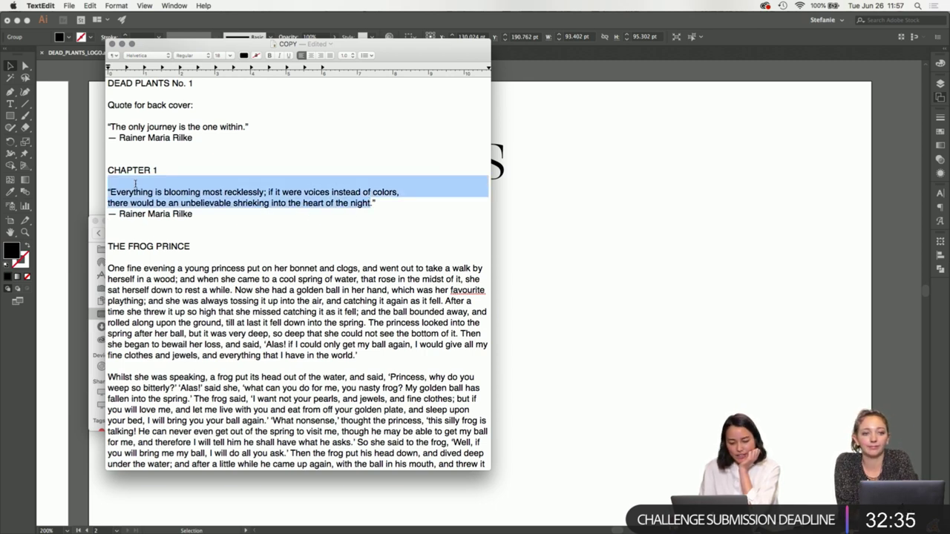
triple_click(332, 222)
triple_click(373, 202)
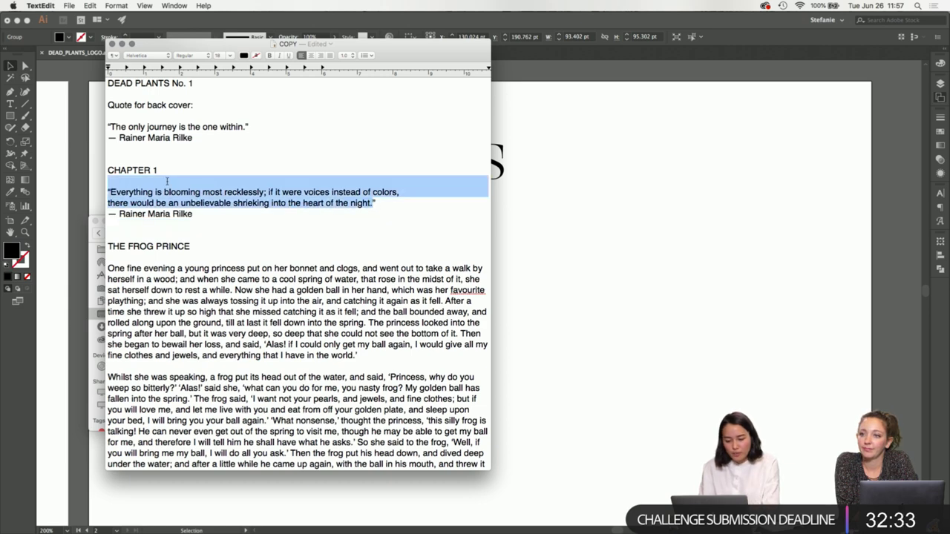
left_click_drag(373, 202, 110, 191)
left_click(373, 232)
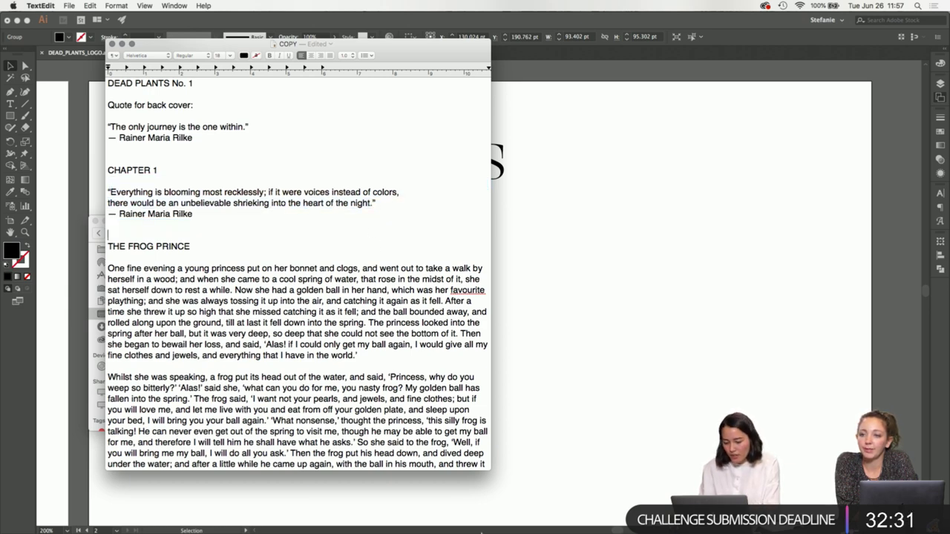
left_click(487, 523)
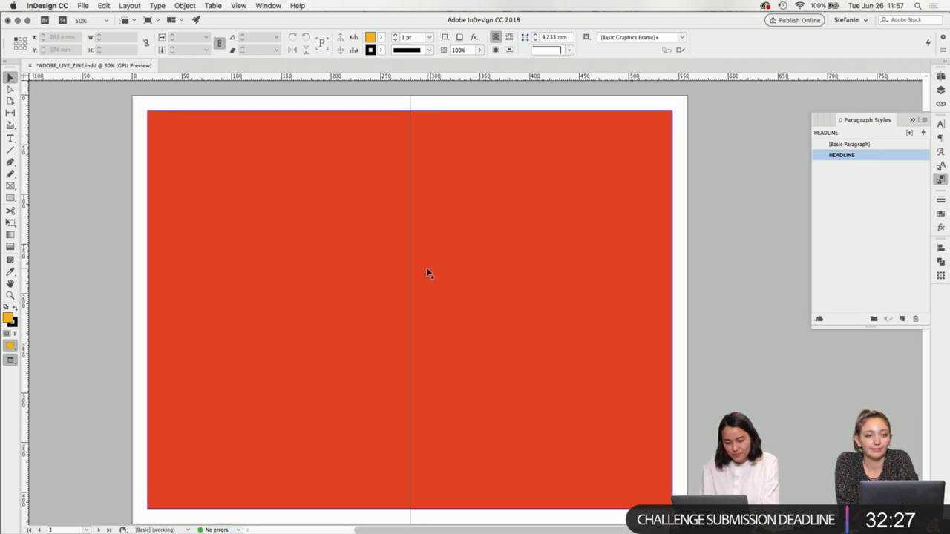
- Draw a text frame across the red spread, paste the Rilke quote, and set it all caps
key("t")
left_click_drag(148, 111, 674, 420)
key("super+v")
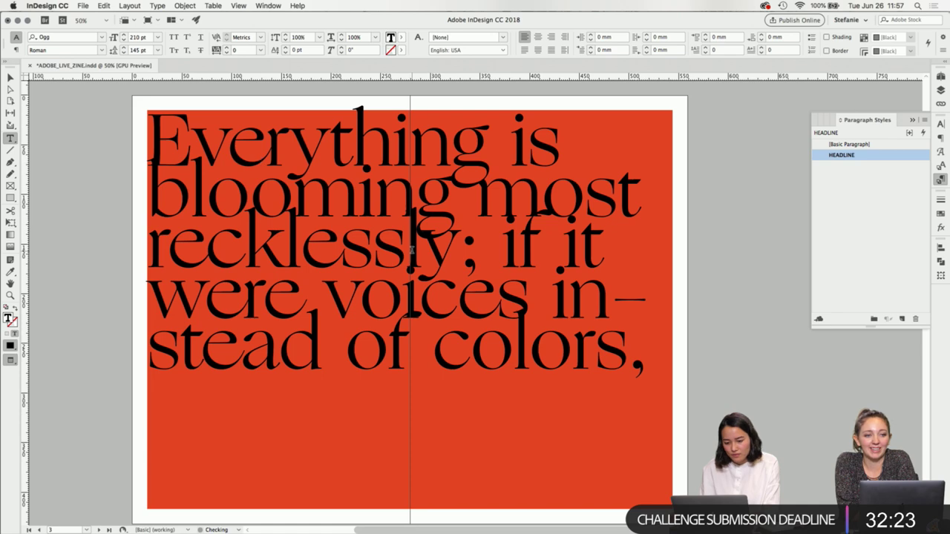
key("super+a")
key("super+shift+k")
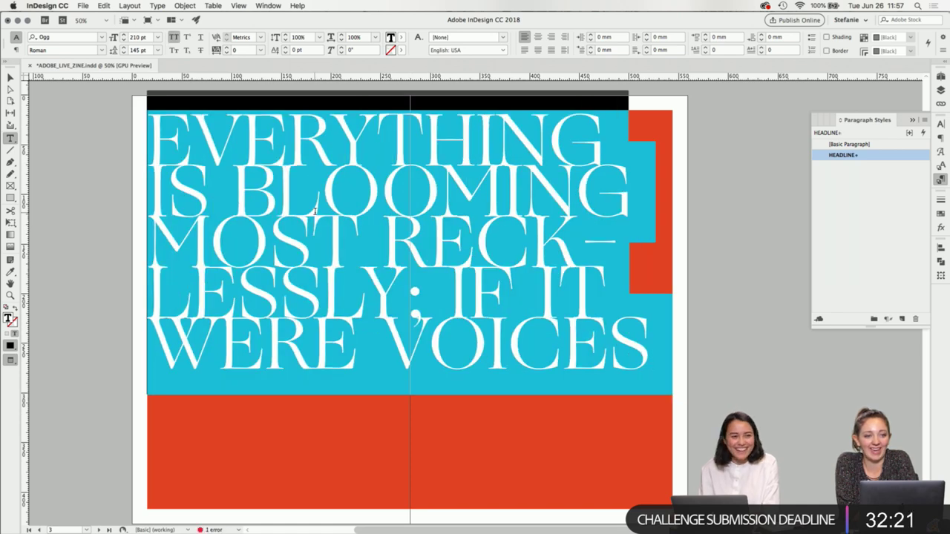
left_click(301, 213)
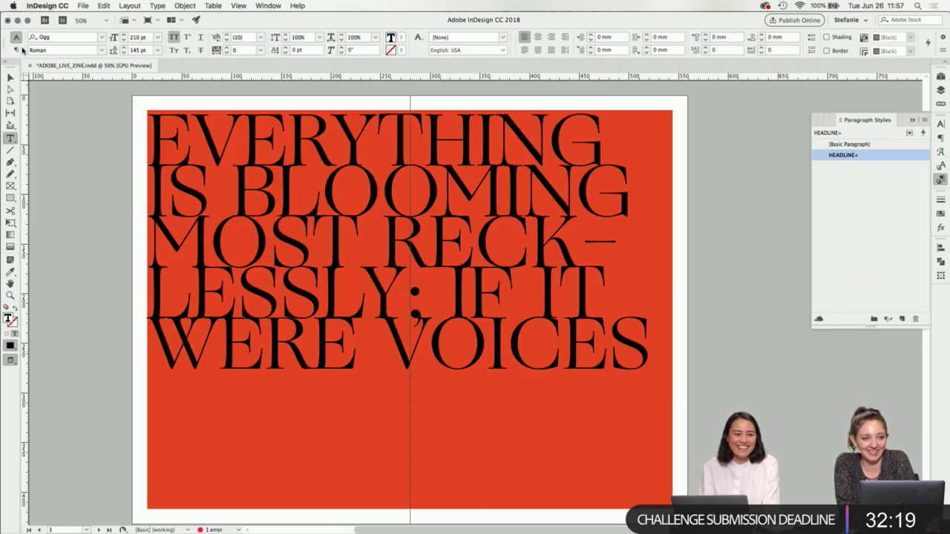
- Shorten the red frame to end at COLORS, load the overset text, and scroll to the blue spread
left_click(10, 76)
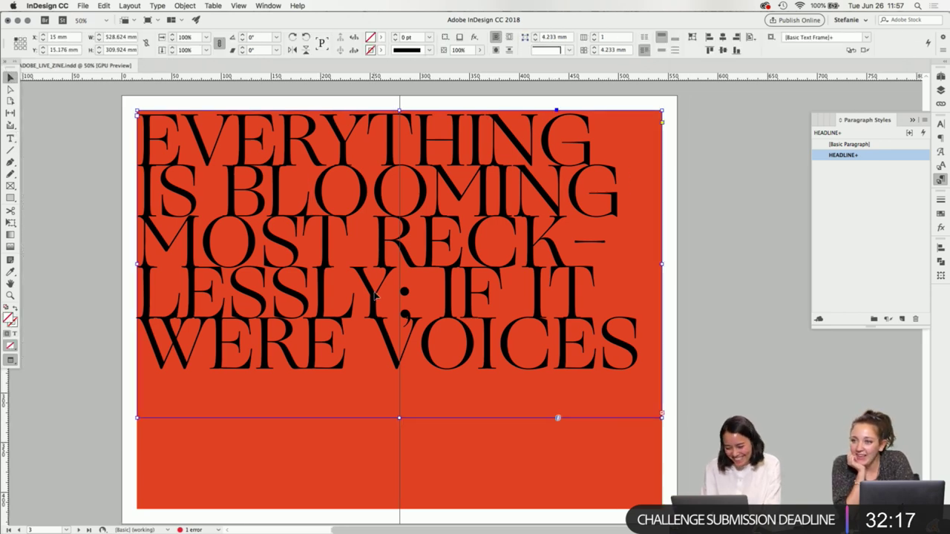
double_click(400, 418)
scroll(400, 420, "down", 3)
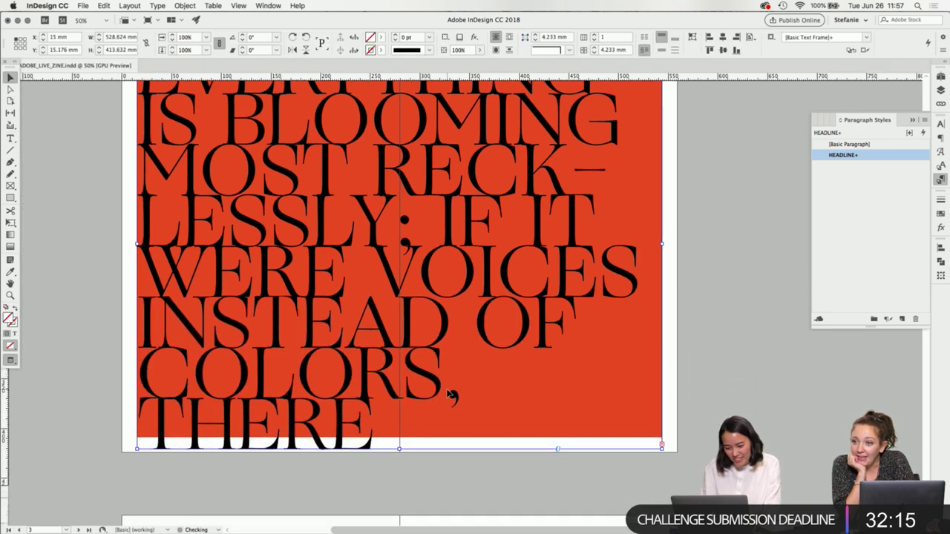
scroll(446, 389, "up", 4)
scroll(438, 408, "down", 2)
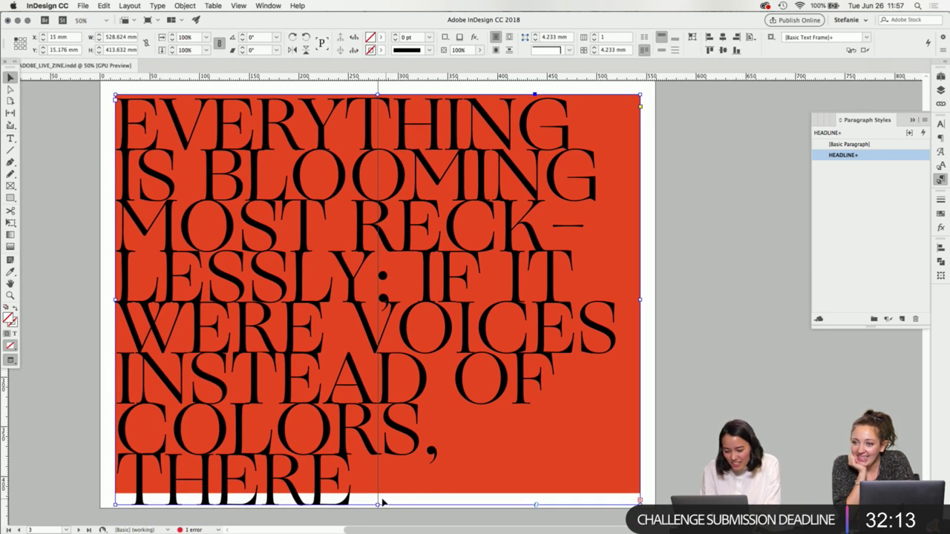
left_click_drag(377, 504, 377, 494)
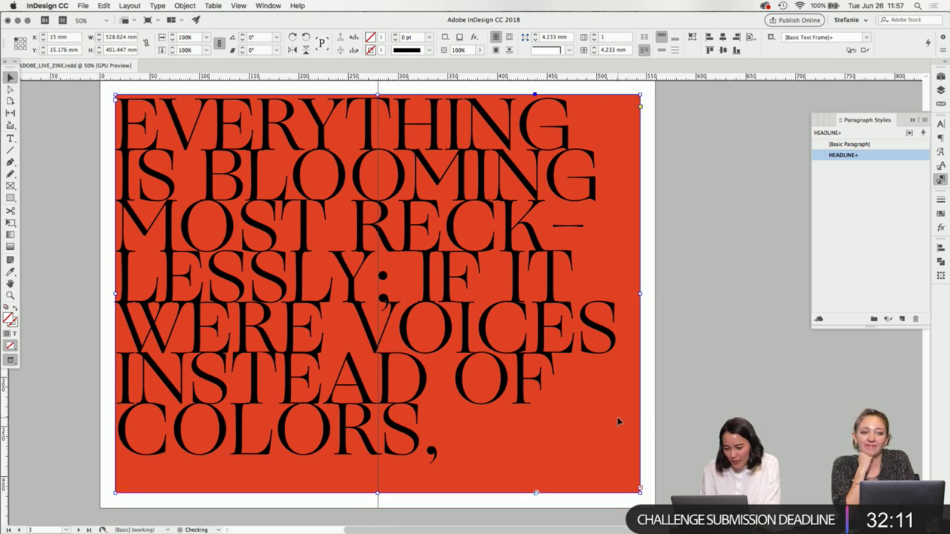
scroll(617, 417, "up", 1)
scroll(618, 418, "down", 1)
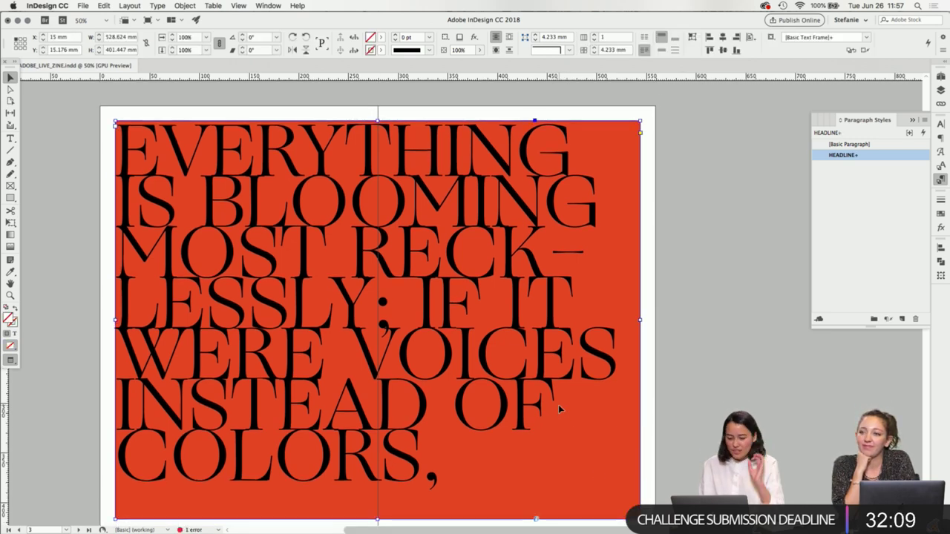
left_click(640, 506)
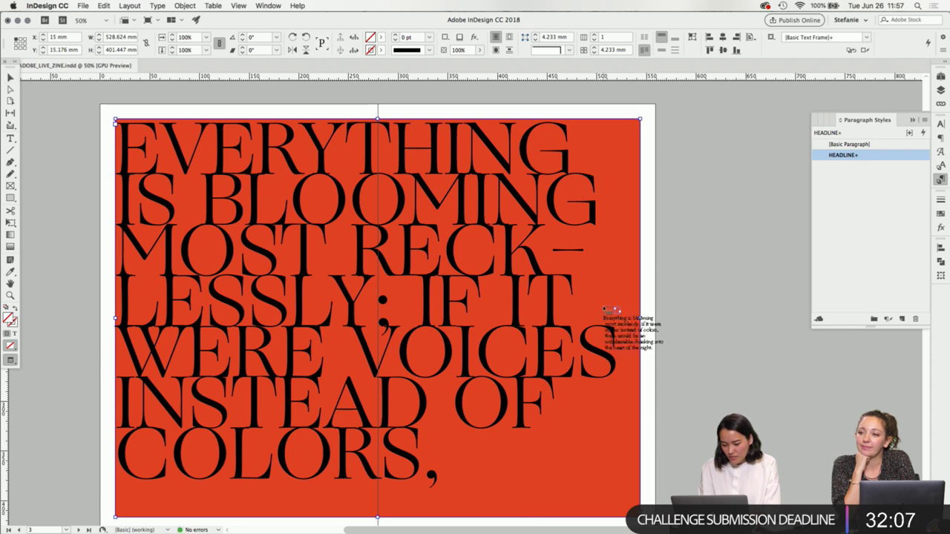
scroll(604, 309, "down", 10)
scroll(603, 308, "down", 1)
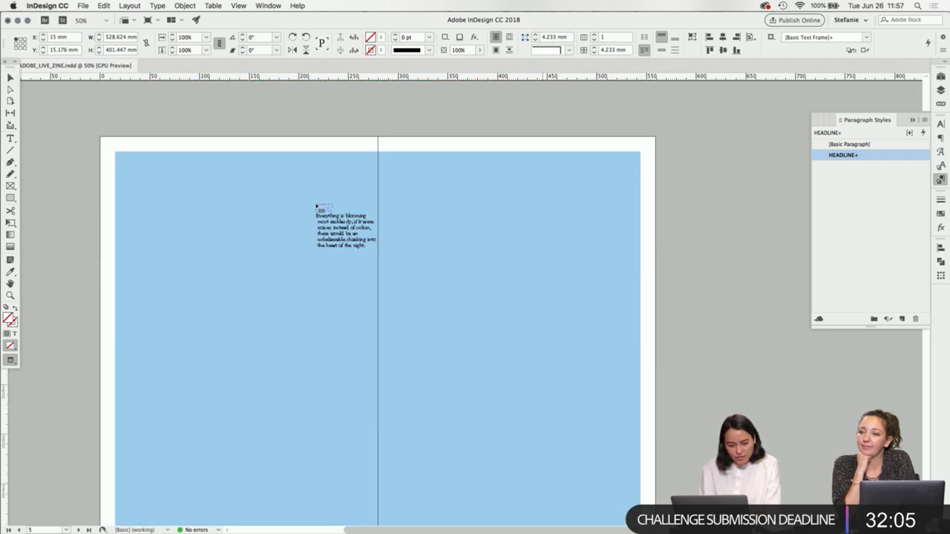
- Flow the continued quote from THERE WOULD BE into a frame across the blue spread and fit it
left_click_drag(115, 152, 639, 498)
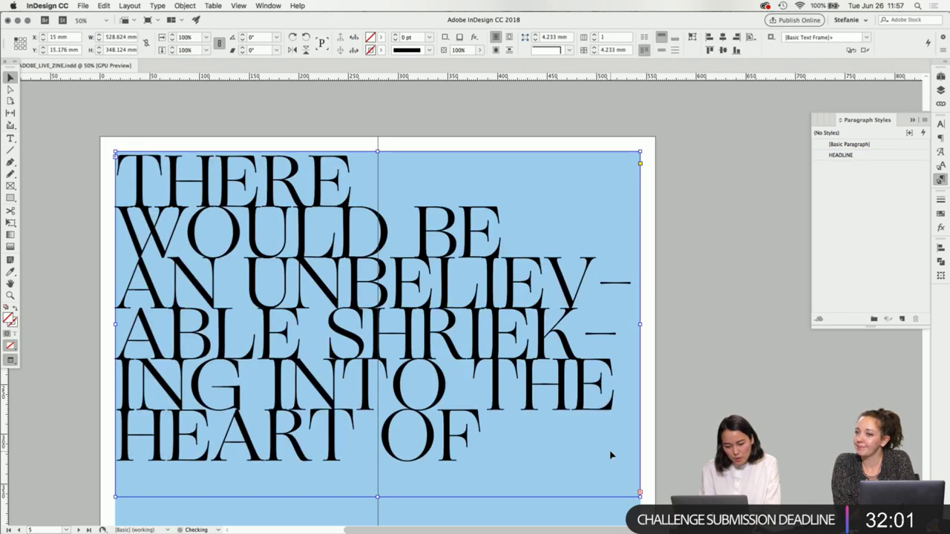
scroll(613, 457, "up", 5)
scroll(613, 456, "down", 10)
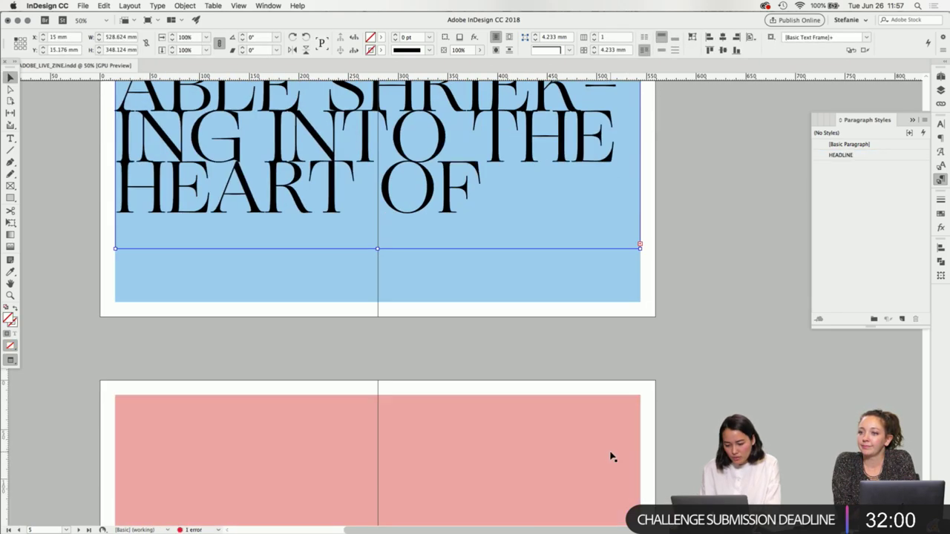
double_click(377, 249)
scroll(474, 303, "up", 8)
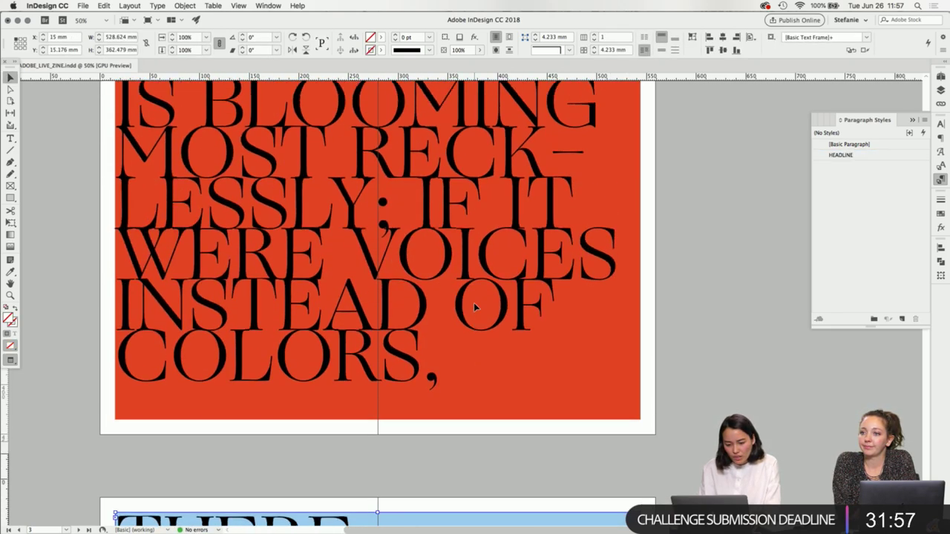
scroll(537, 336, "up", 1)
- Nudge the red spread's quote frame up and to the left
left_click(537, 336)
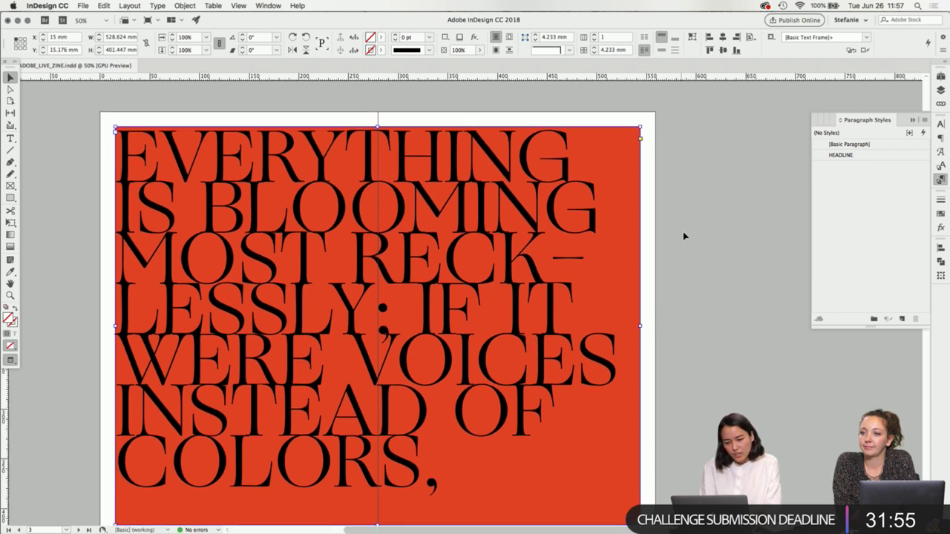
key("Up")
key("Up")
key("Up")
key("Up")
key("Up")
key("Up")
key("Up")
key("Up")
key("Up")
key("Up")
key("Up")
key("Up")
key("Up")
key("Up")
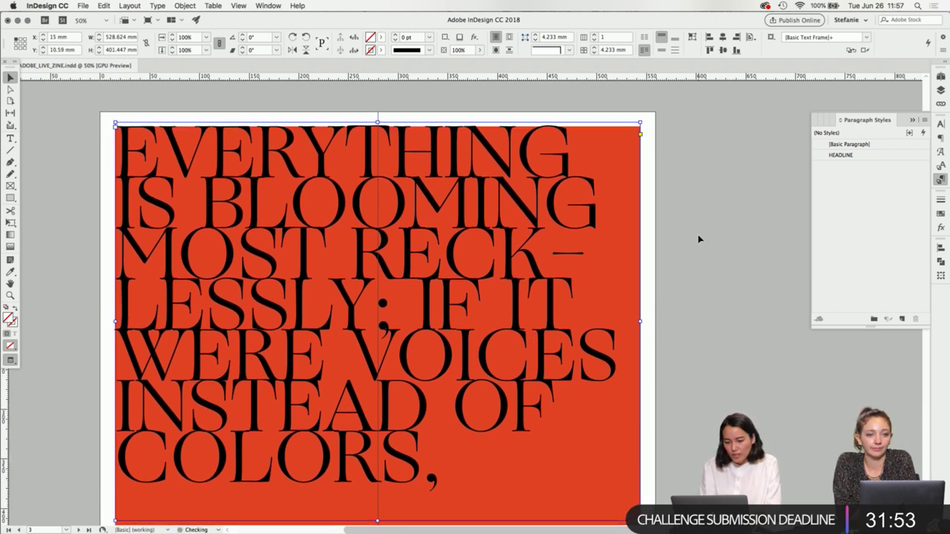
key("Up")
key("Up")
key("Up")
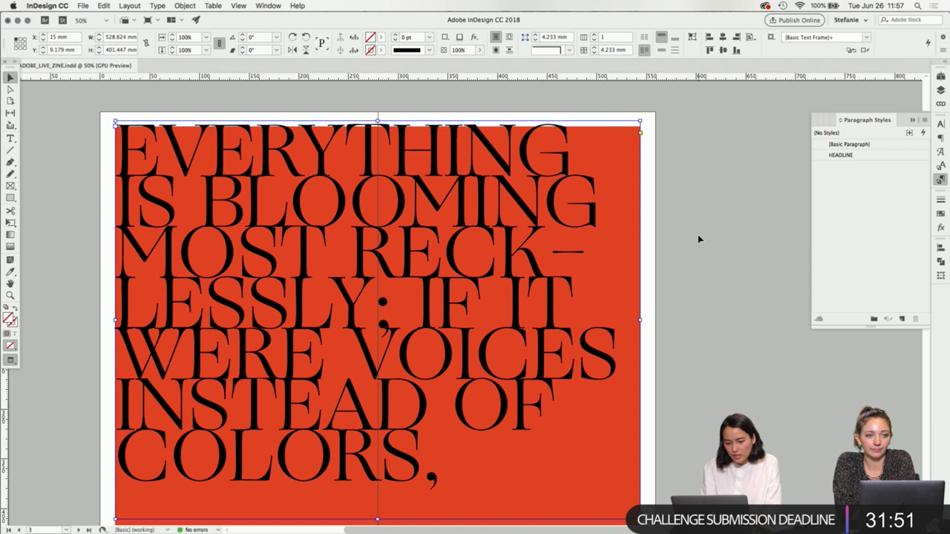
key("shift+Left")
key("shift+Left")
key("Left")
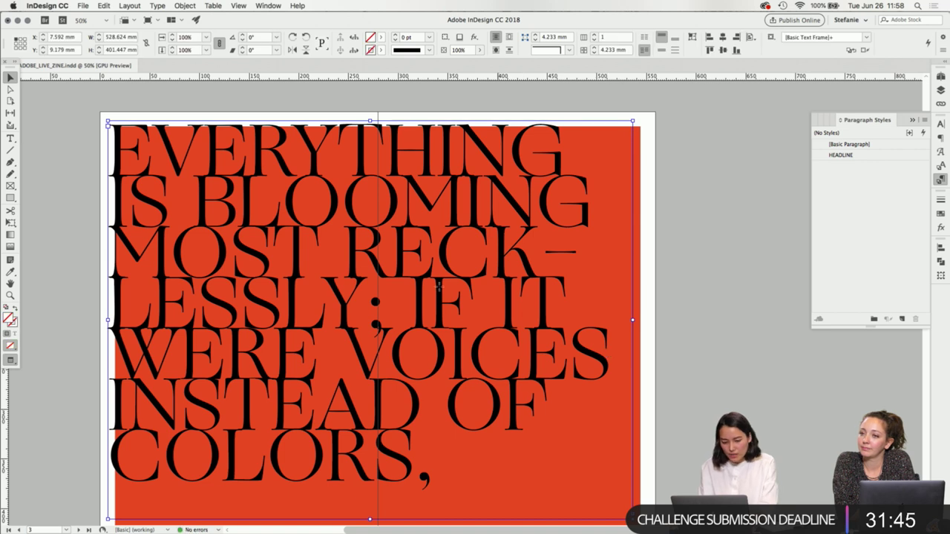
key("m")
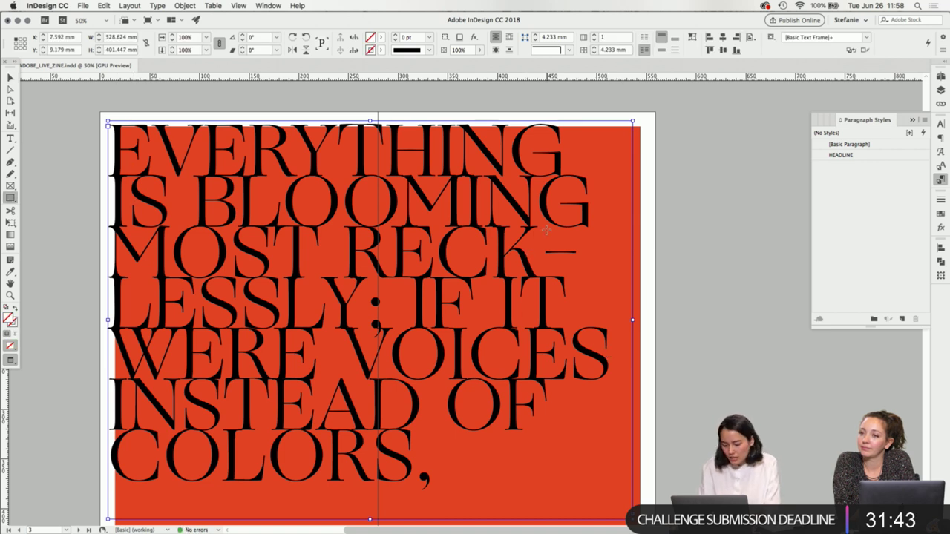
key("v")
left_click_drag(542, 234, 539, 236)
key("F7")
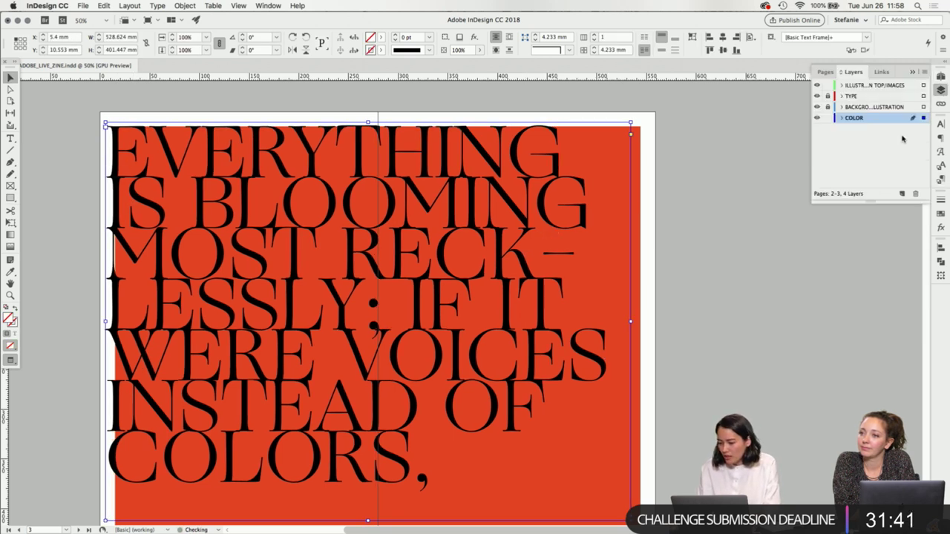
- Move the blue spread's quote frame from the COLOR layer to the TYPE layer, then check the red frame's layer
left_click(924, 97)
scroll(657, 176, "down", 10)
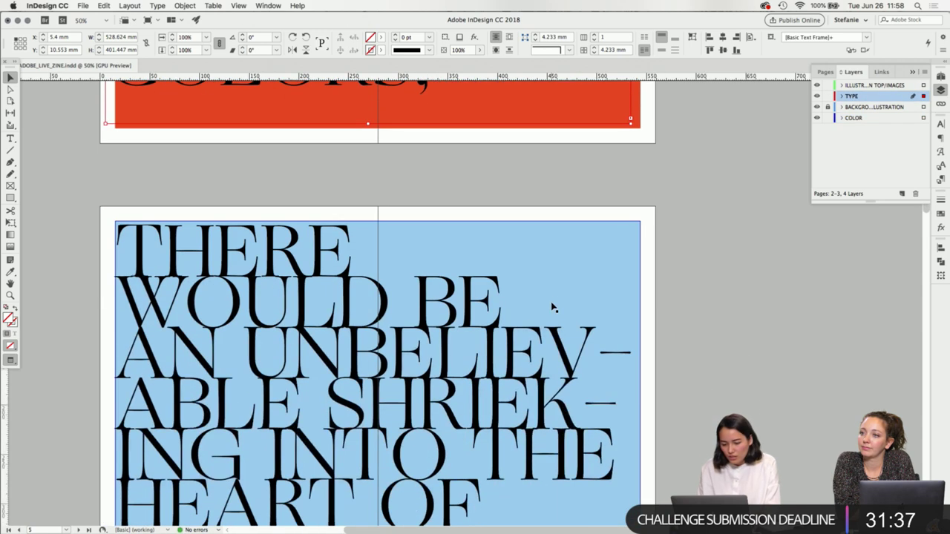
left_click_drag(924, 118, 924, 97)
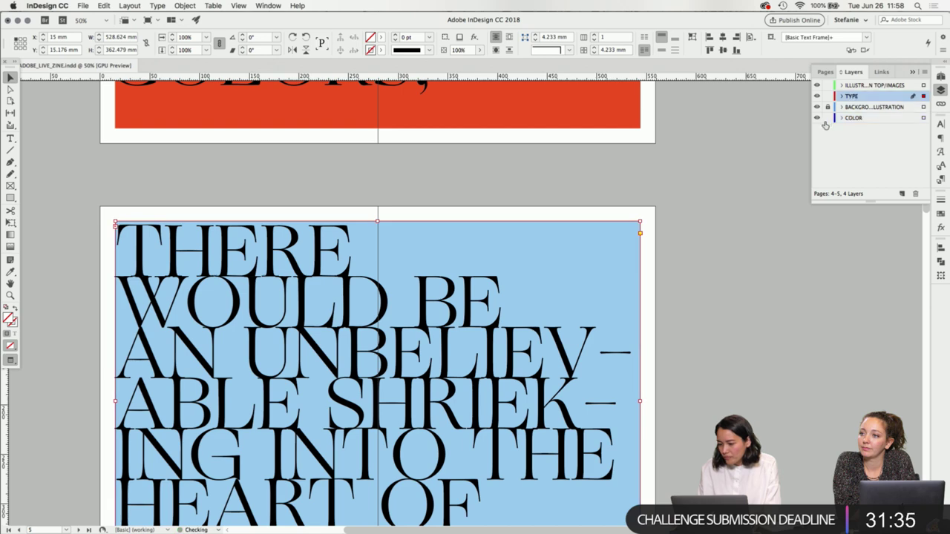
scroll(715, 218, "up", 10)
scroll(714, 219, "down", 4)
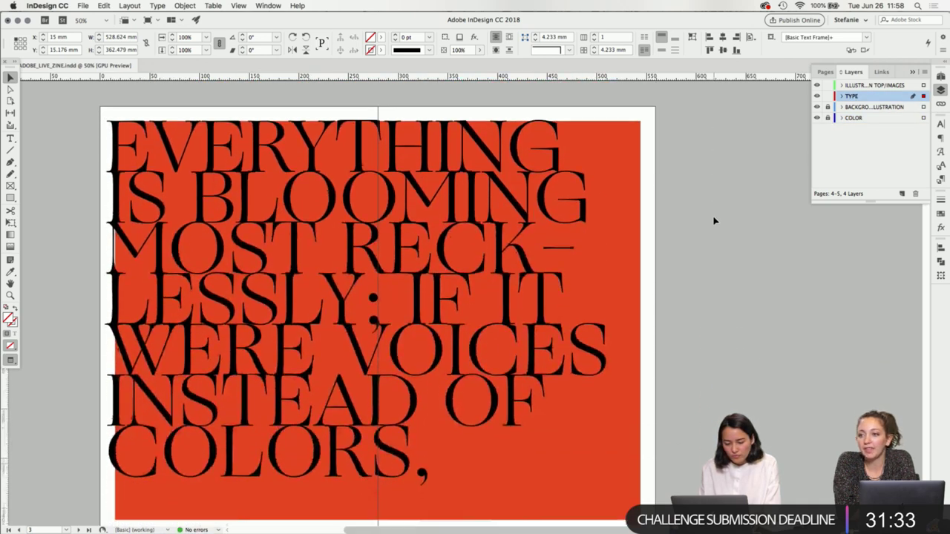
left_click(547, 232)
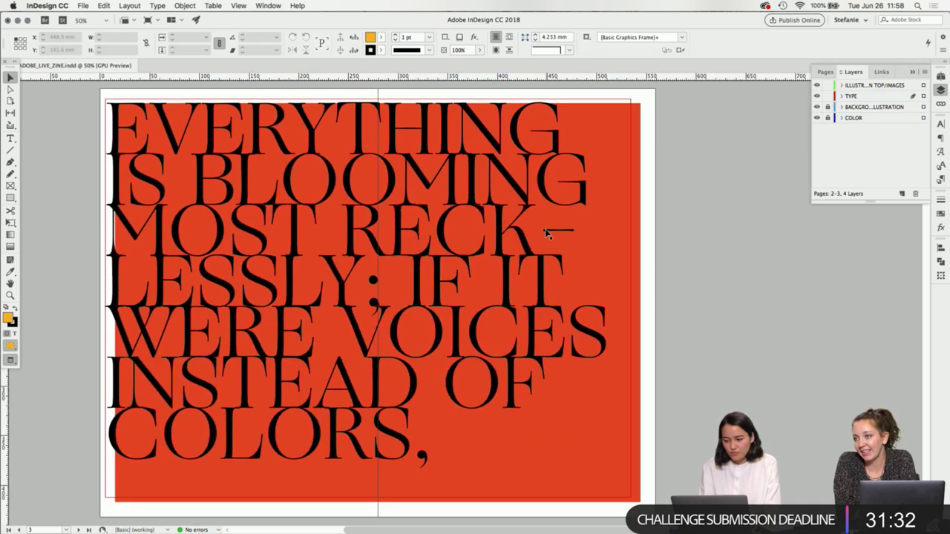
left_click(490, 216)
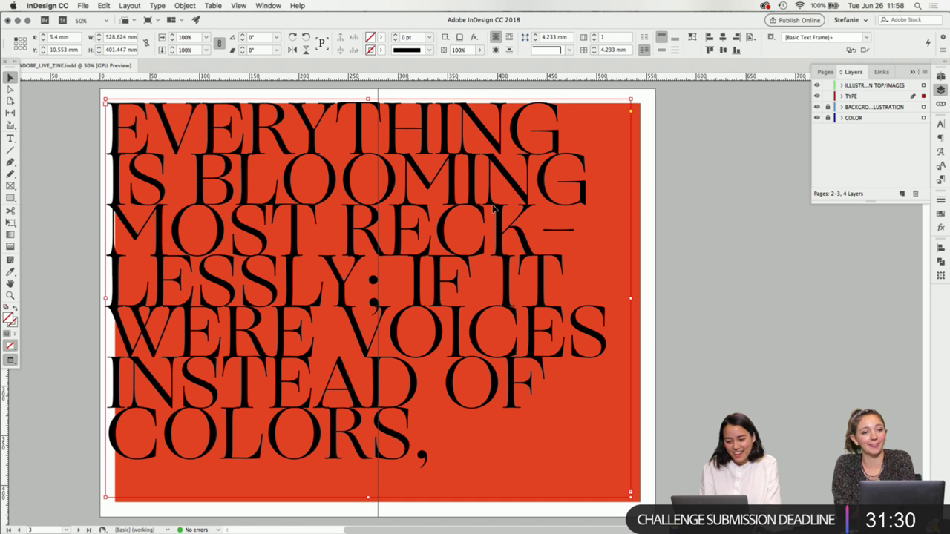
left_click(706, 206)
key("m")
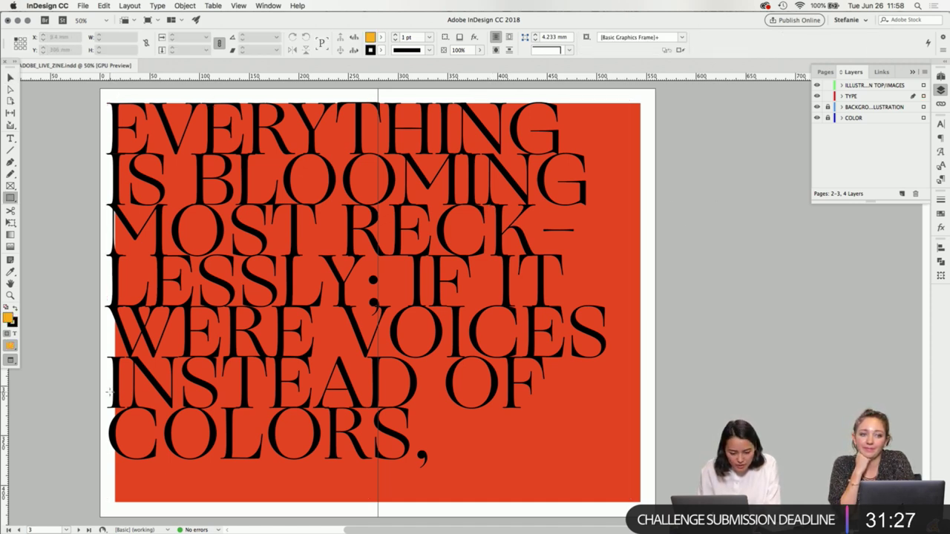
- Draw a rectangle covering the whole red spread and paste the copied quote into it
left_click_drag(116, 504, 642, 105)
key("v")
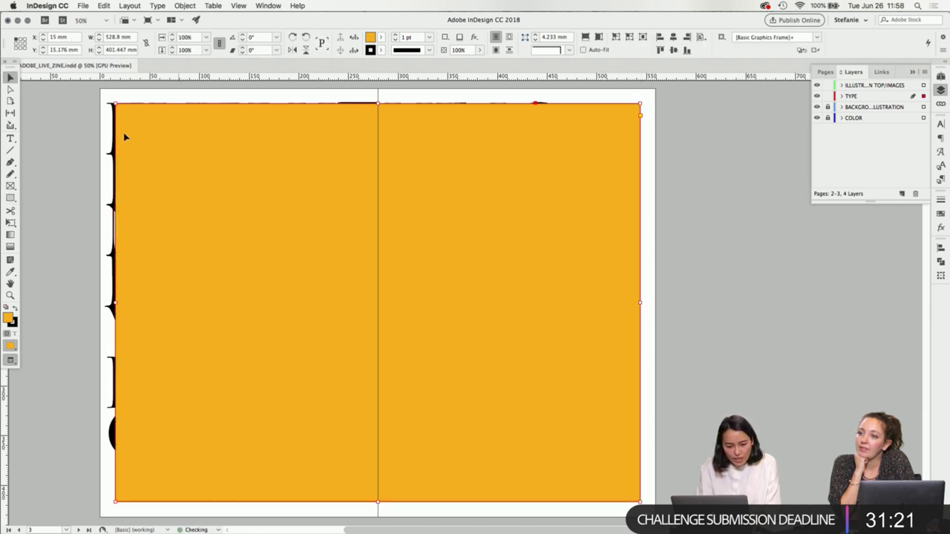
left_click(104, 141)
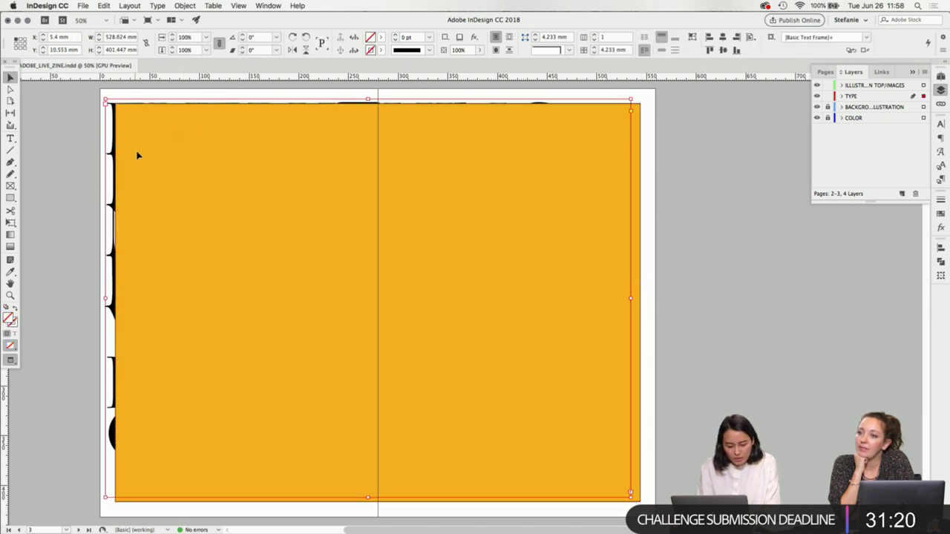
left_click(226, 141)
right_click(209, 138)
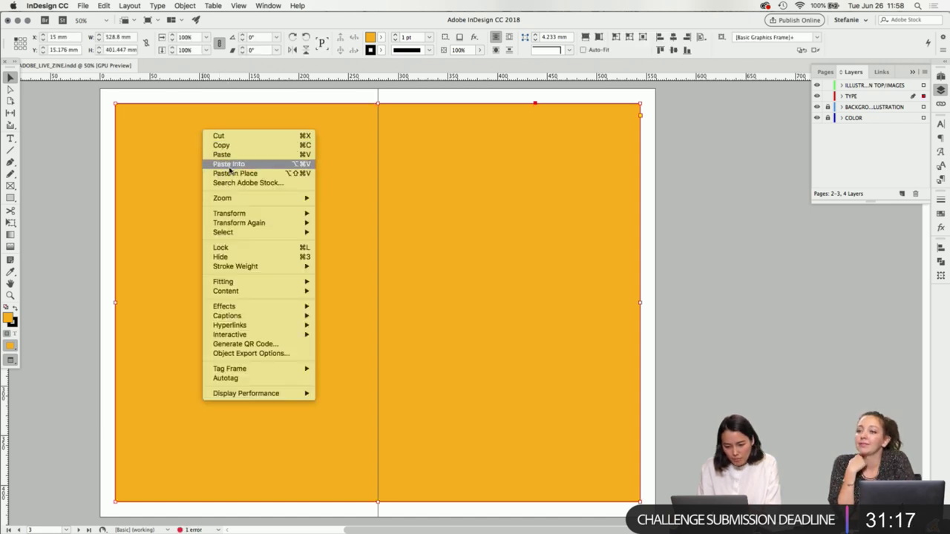
left_click(230, 164)
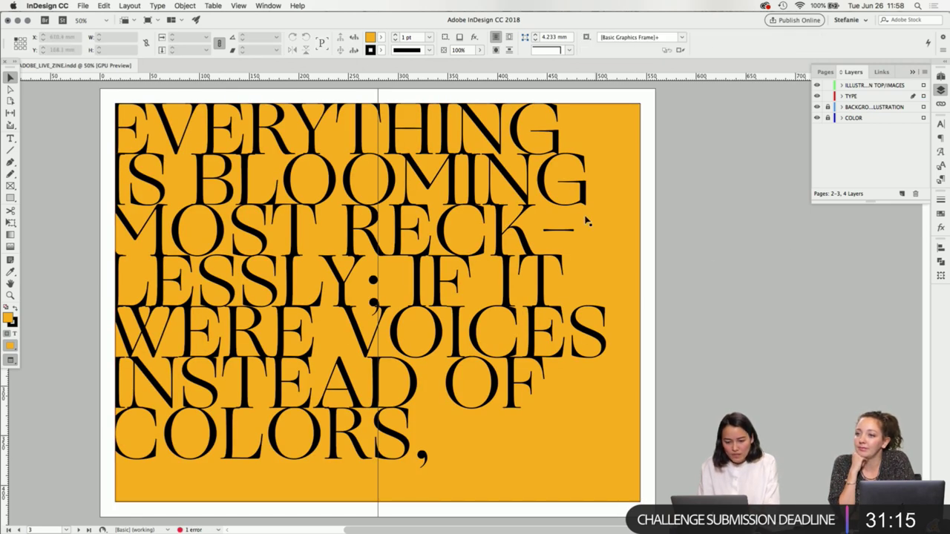
- Fill the rectangle with red-orange and remove its black outline
left_click(380, 38)
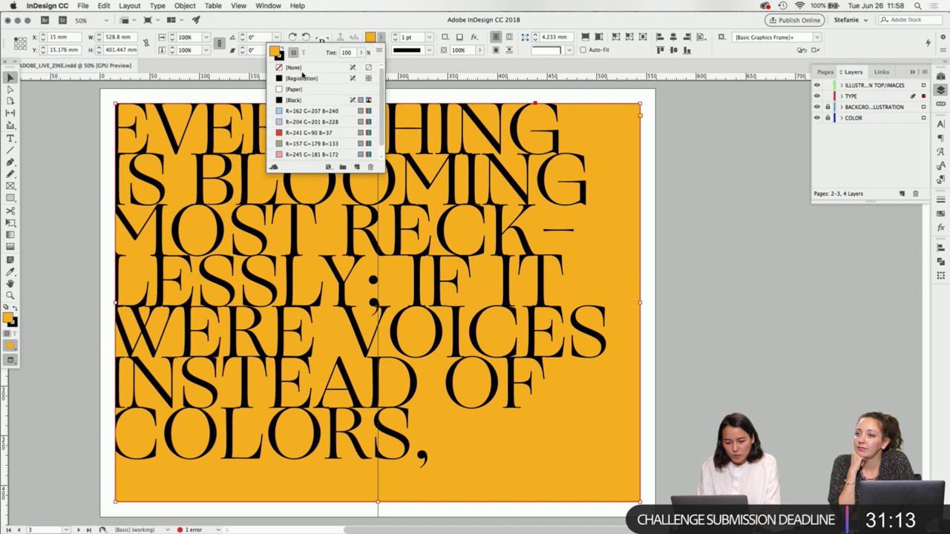
left_click(305, 75)
left_click(381, 50)
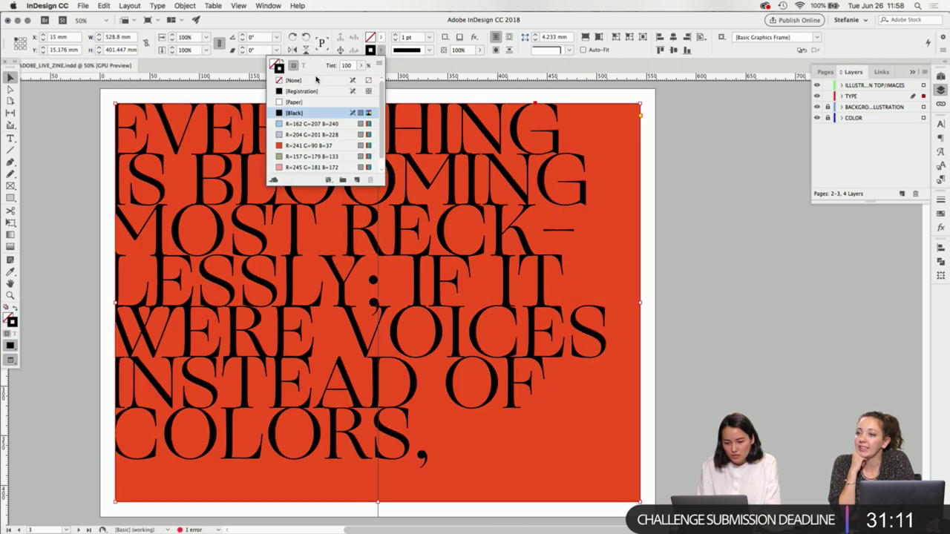
left_click(294, 80)
left_click(710, 399)
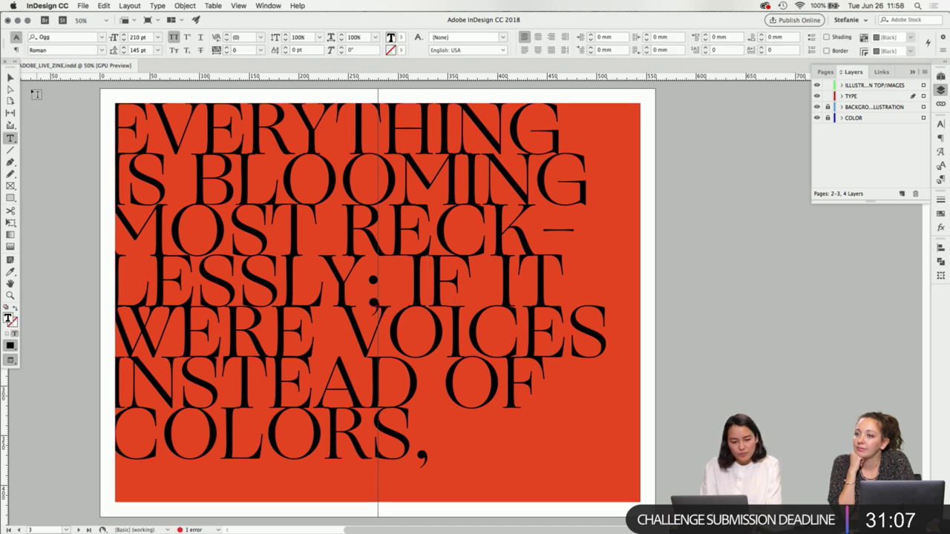
- Select the quote frame on the TYPE layer and nudge it right, then back left
left_click(178, 172)
left_click(376, 301)
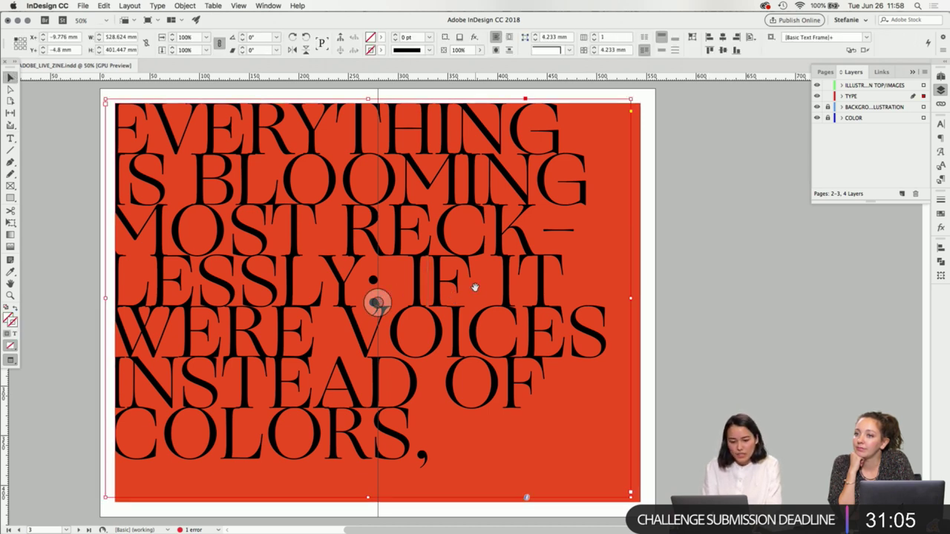
key("Right")
key("Right")
key("Right")
key("Right")
key("Right")
key("Right")
key("Right")
key("Right")
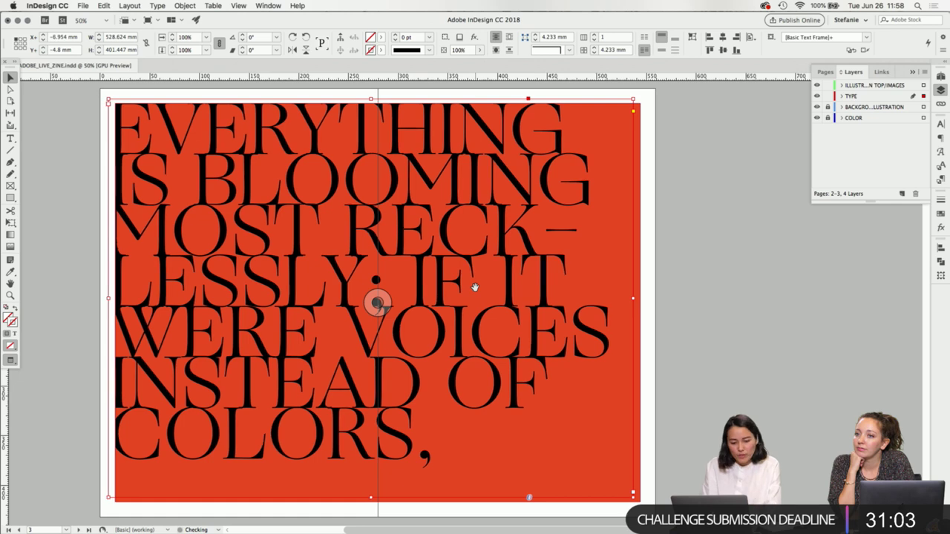
key("Left")
key("Left")
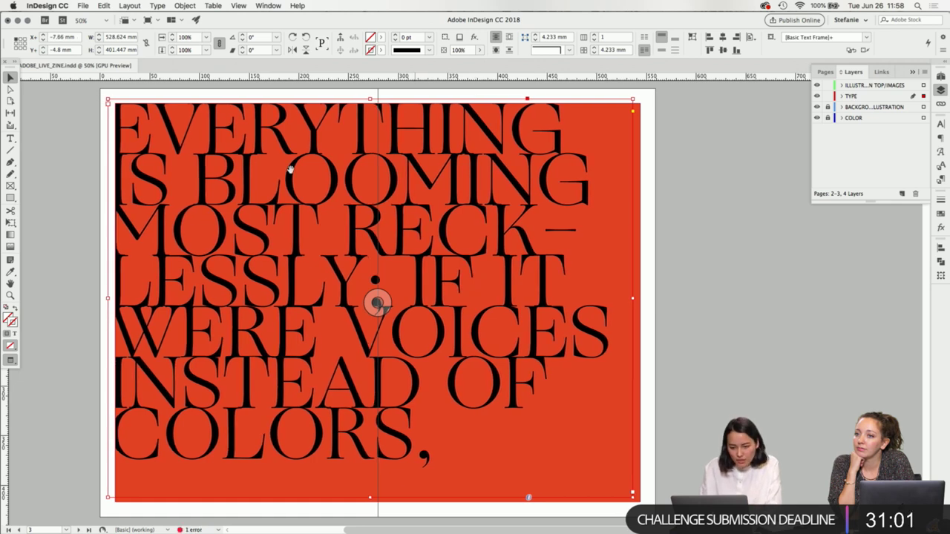
- Zoom in on the headline's top edge and nudge the quote frame slightly upward
scroll(117, 136, "up", 5)
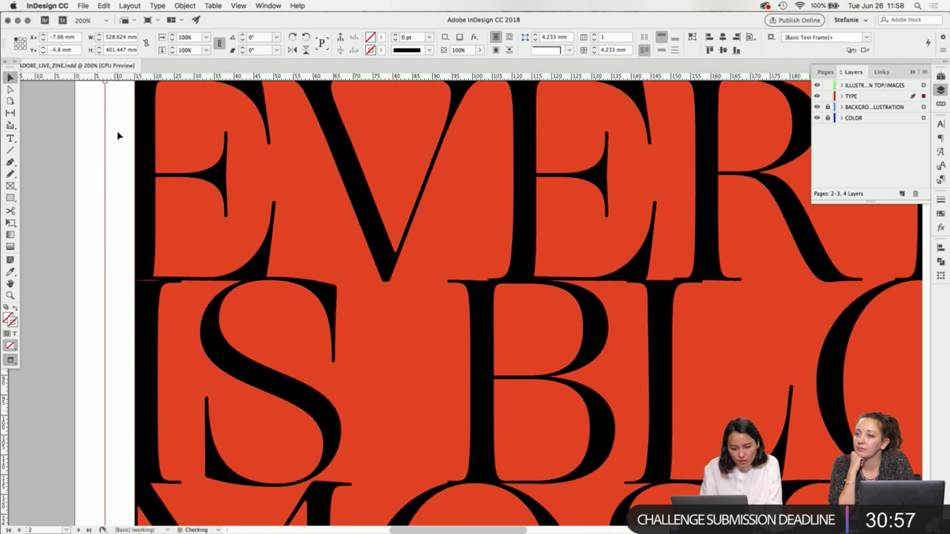
scroll(204, 158, "down", 4)
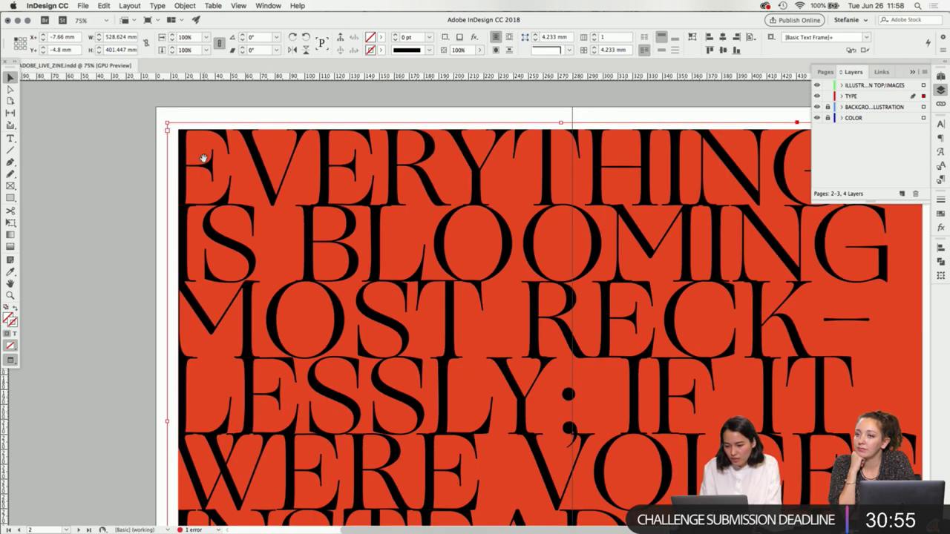
key("super+equal")
key("super+equal")
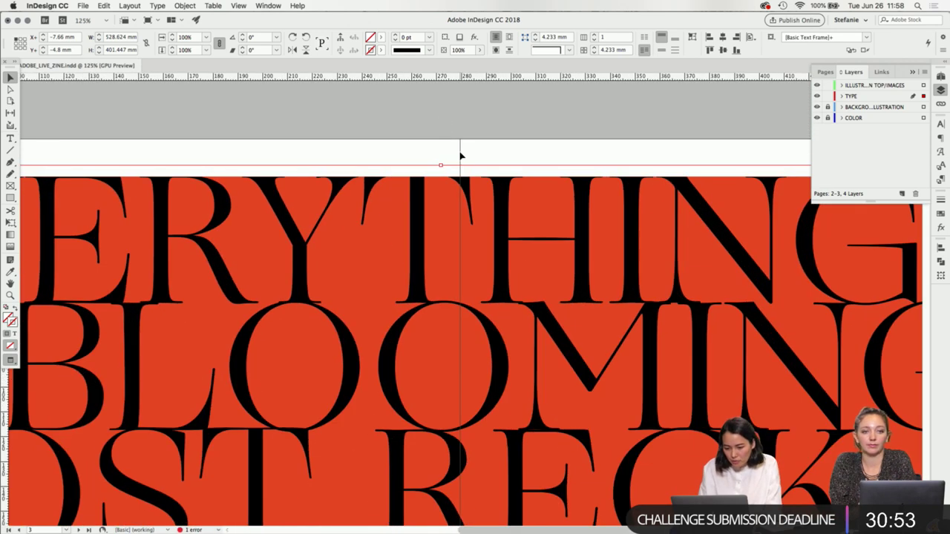
key("Up")
key("Up")
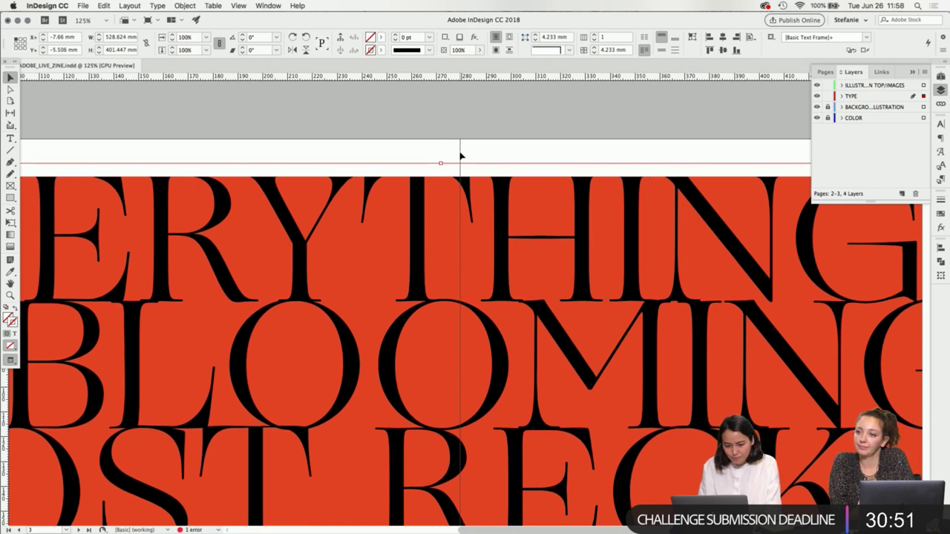
key("super+minus")
key("super+minus")
key("super+minus")
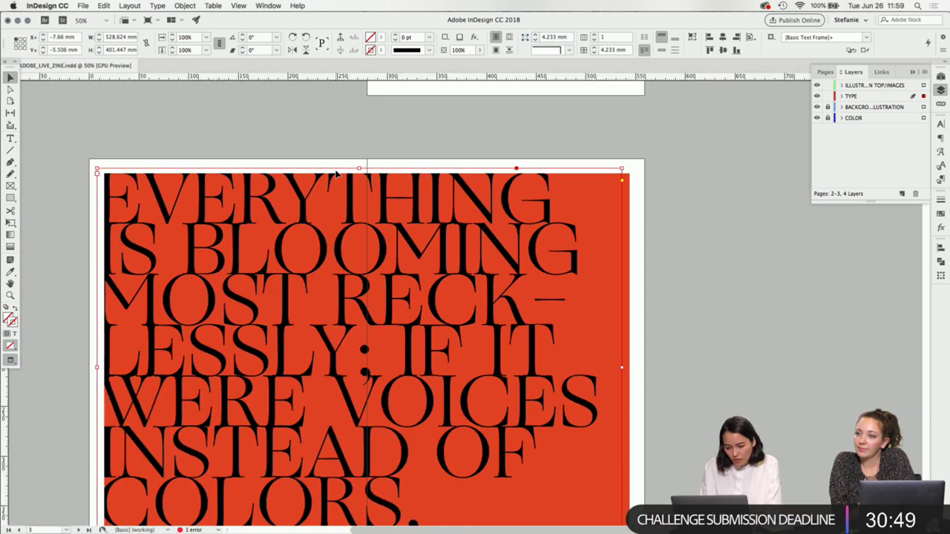
left_click_drag(288, 241, 303, 215)
key("super+equal")
key("super+equal")
key("super+equal")
key("super+equal")
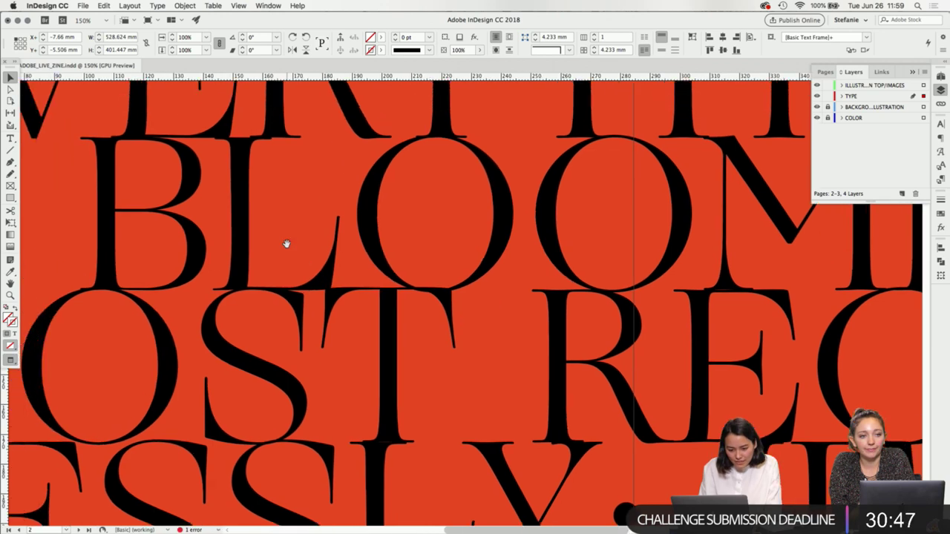
scroll(284, 197, "right", 3)
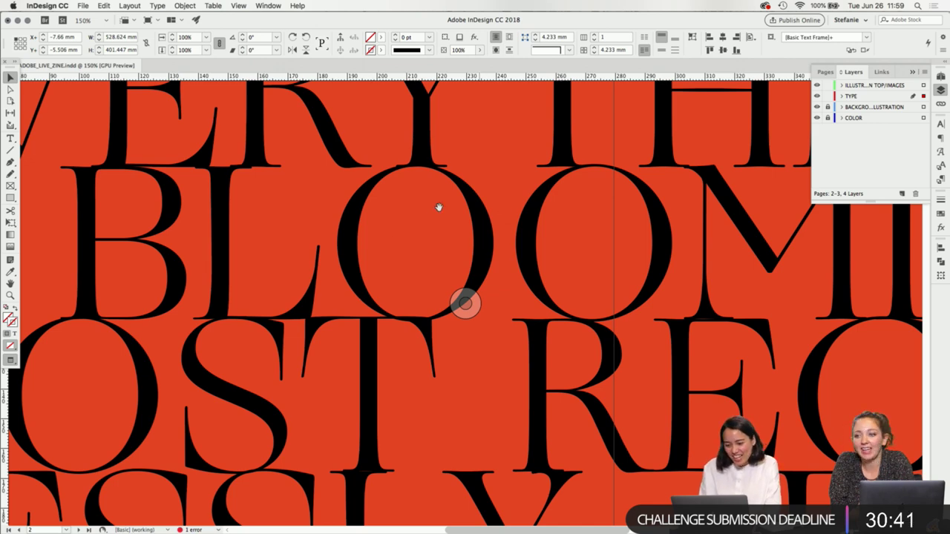
scroll(297, 159, "up", 5)
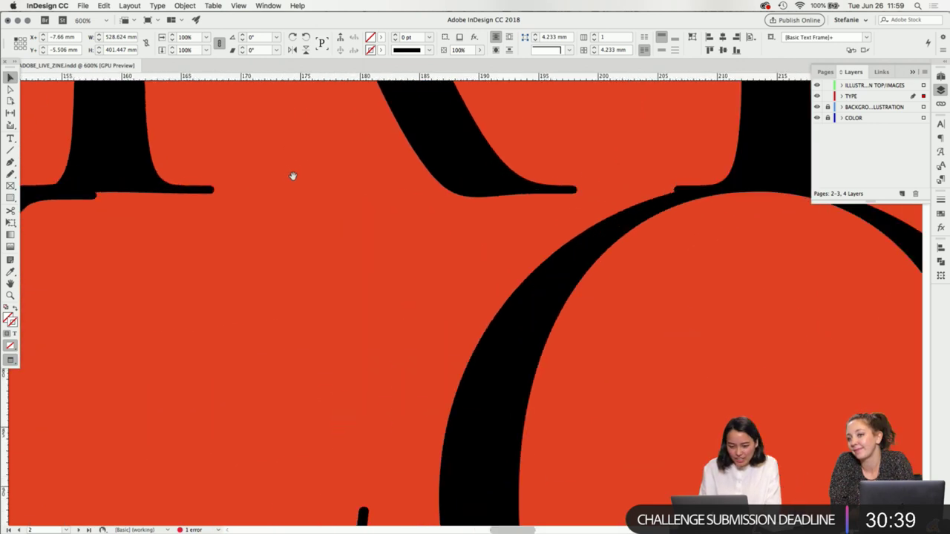
scroll(446, 181, "down", 2)
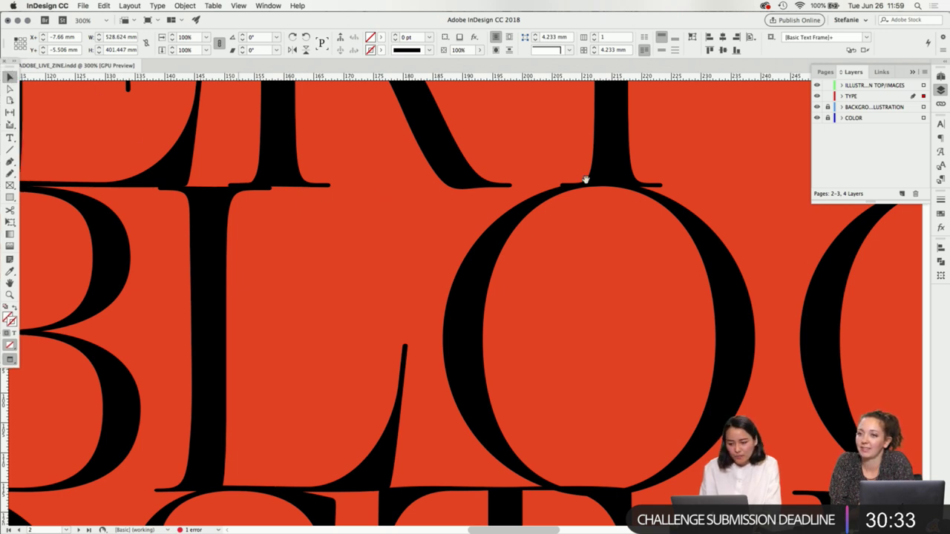
- Edit the HEADLINE paragraph style to All Caps case with leading reduced from 145 to 143 pt
left_click(940, 180)
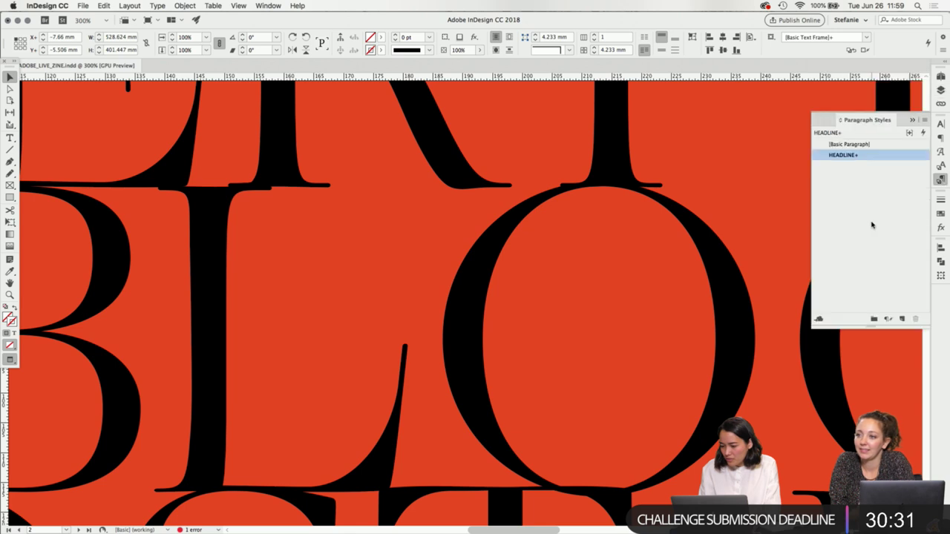
double_click(866, 157)
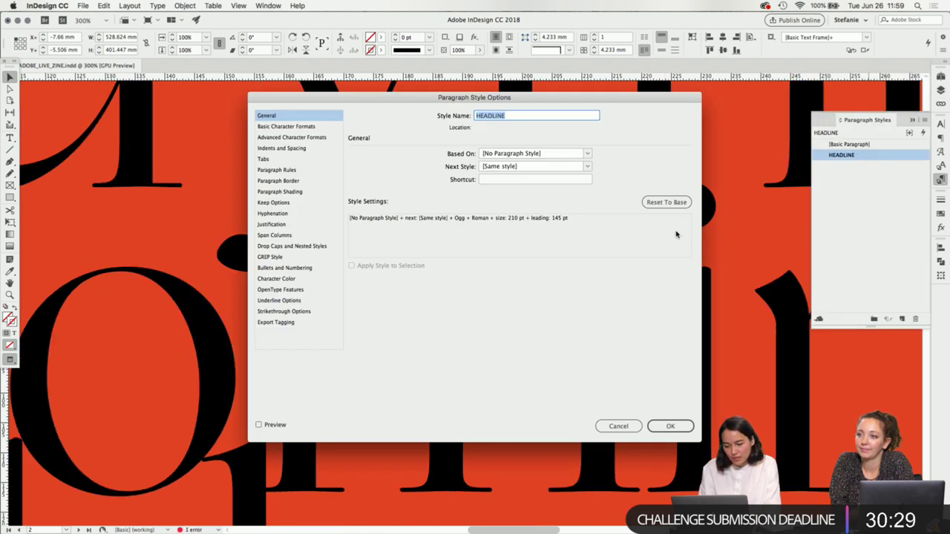
left_click(318, 128)
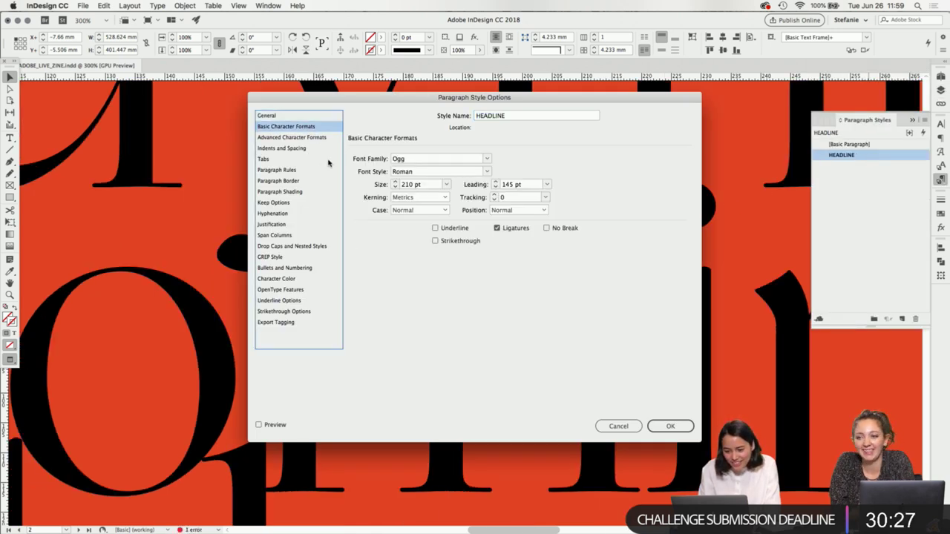
left_click(412, 210)
left_click(412, 231)
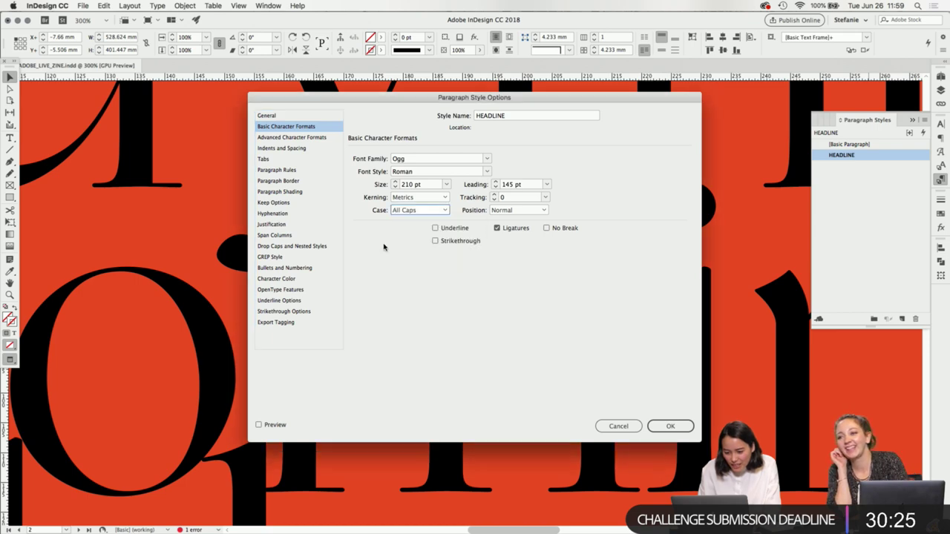
left_click(259, 424)
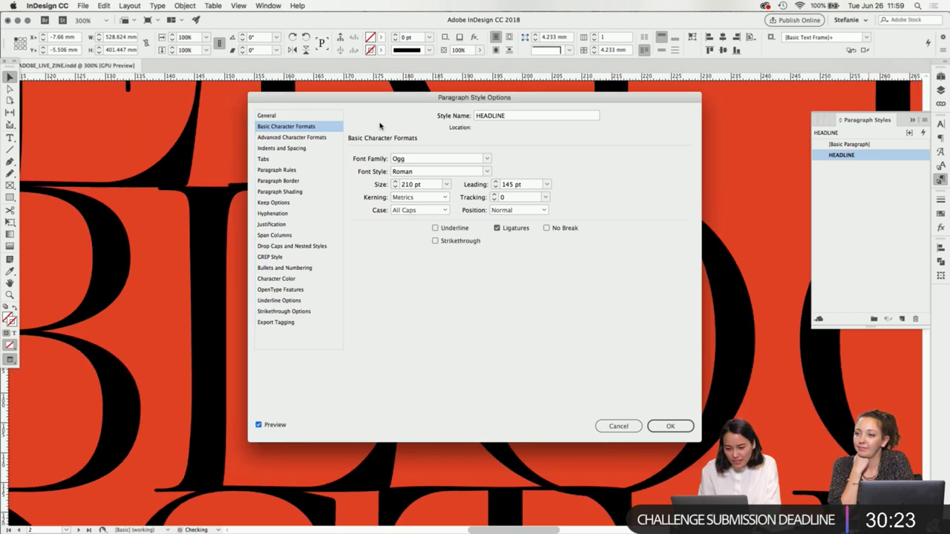
left_click_drag(379, 105, 518, 164)
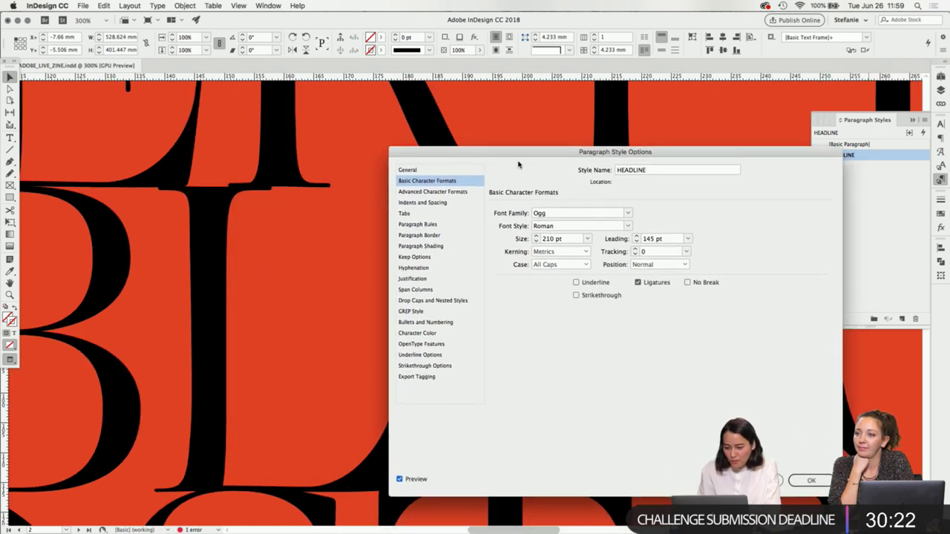
left_click(637, 242)
left_click(637, 241)
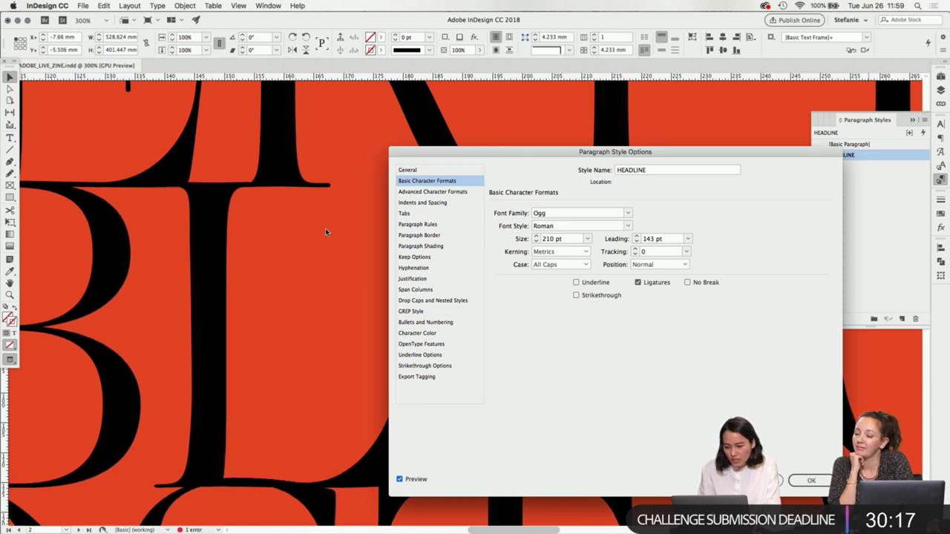
left_click_drag(555, 152, 260, 275)
left_click_drag(485, 274, 593, 101)
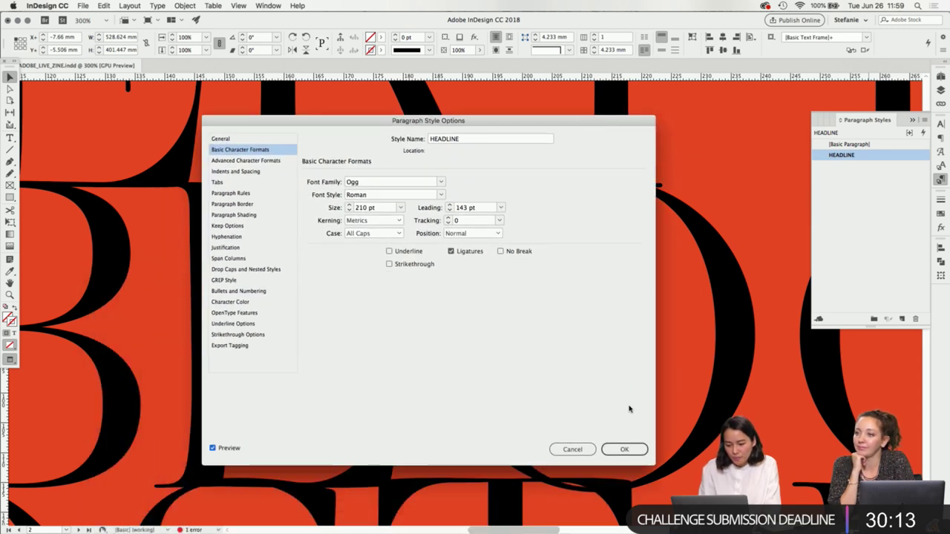
left_click(622, 447)
key("super+minus")
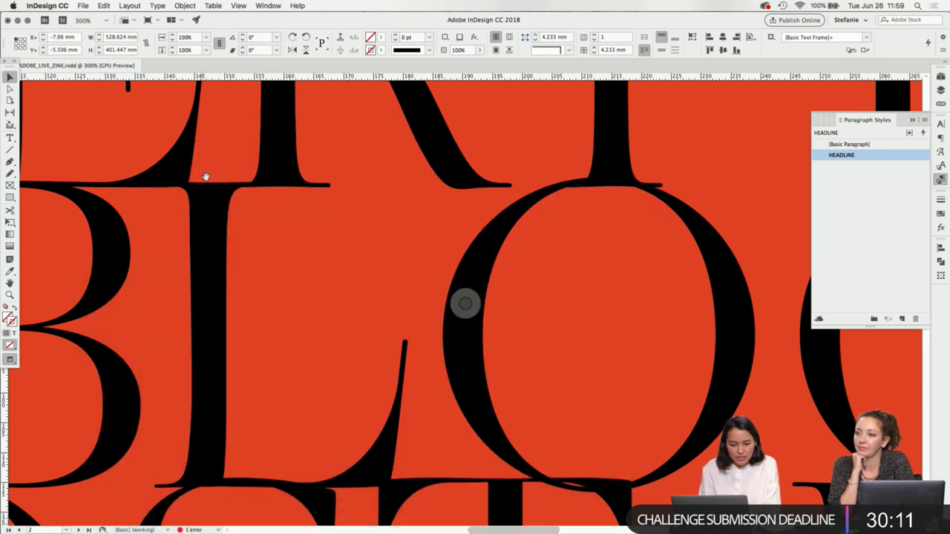
- Extend the blue page's headline frame to reveal the overset line THERE
key("super+minus")
key("super+minus")
key("super+minus")
key("super+minus")
key("super+minus")
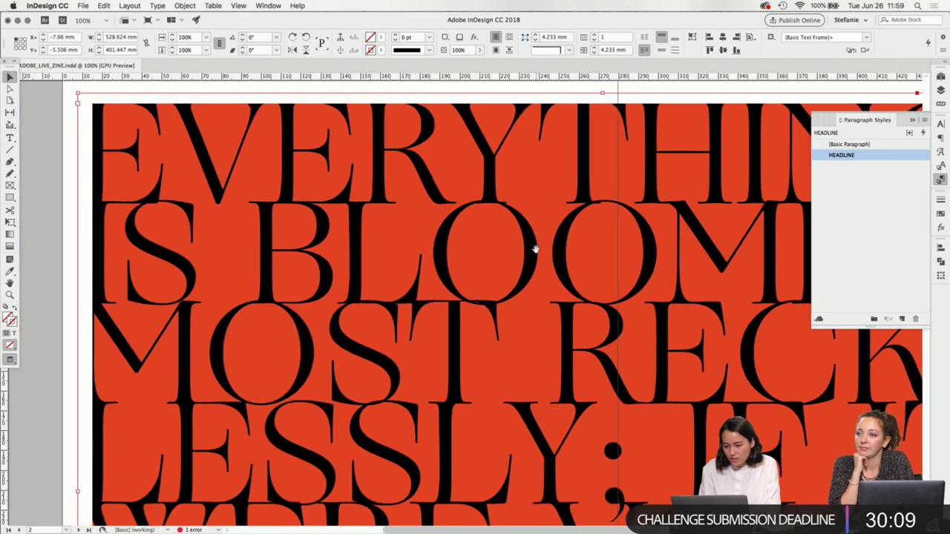
scroll(535, 248, "right", 3)
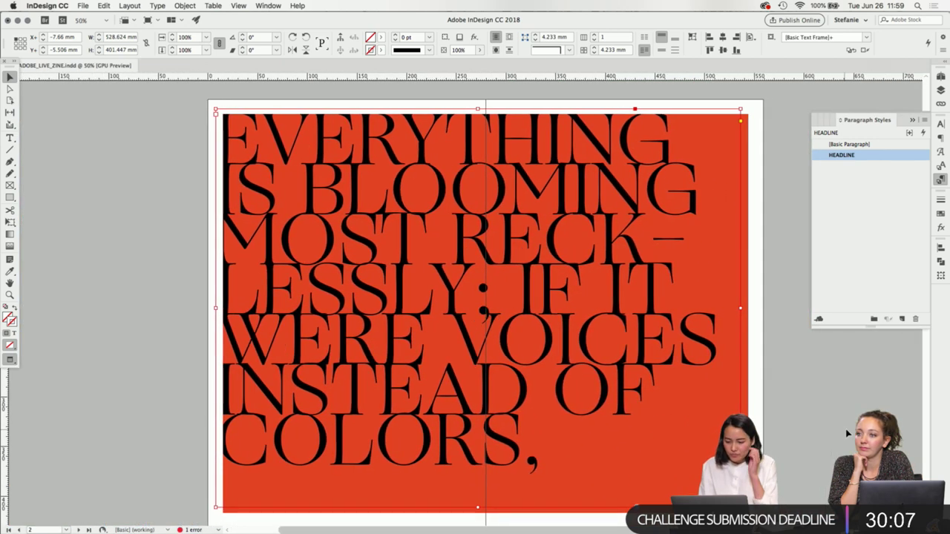
key("super+shift+a")
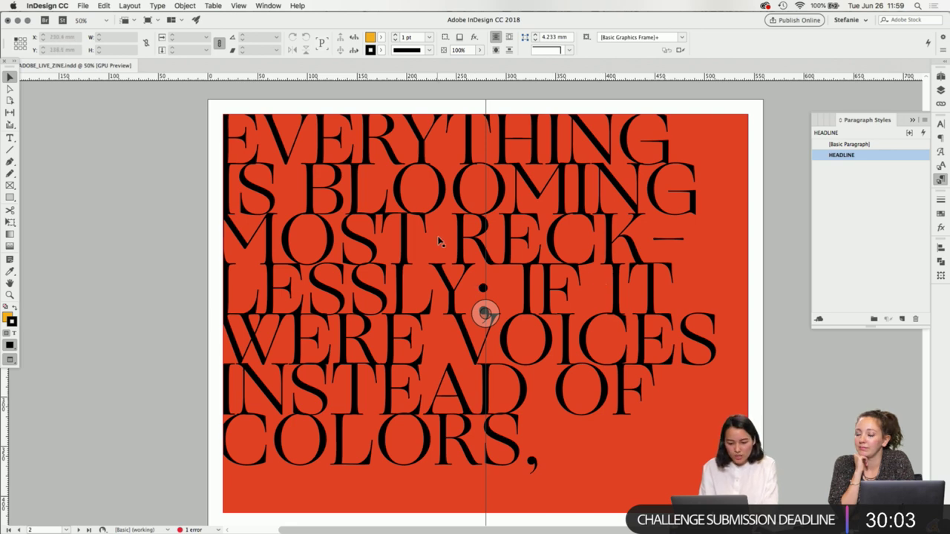
scroll(543, 259, "up", 2)
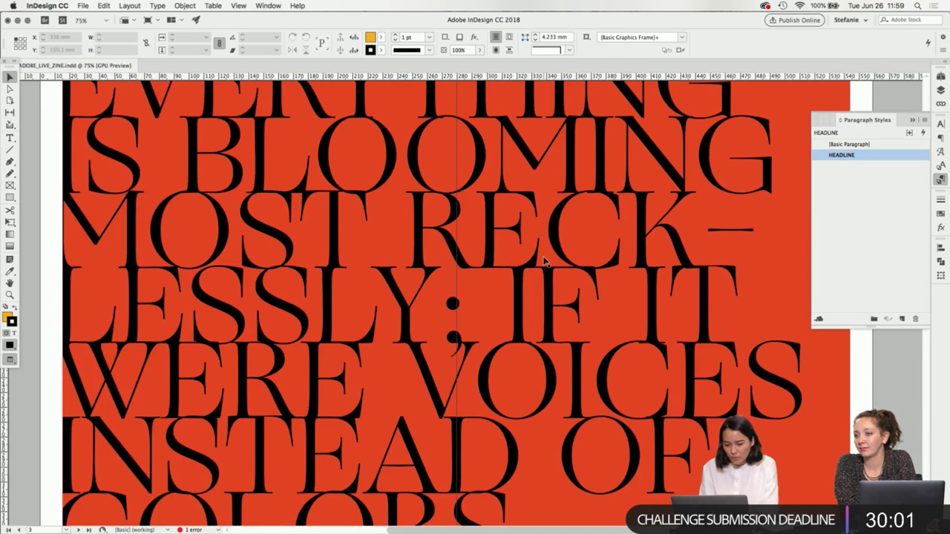
scroll(566, 265, "up", 1)
scroll(565, 265, "down", 1)
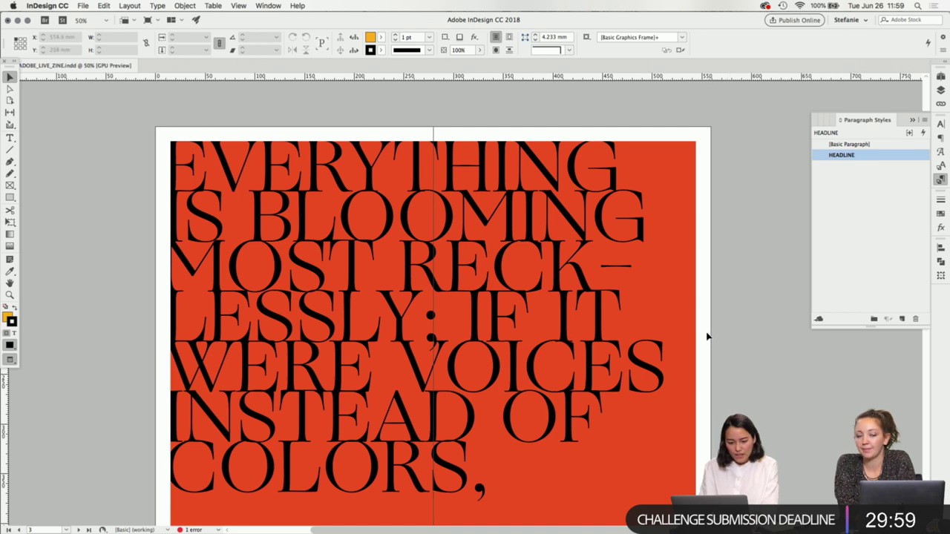
scroll(710, 373, "down", 3)
scroll(711, 399, "up", 3)
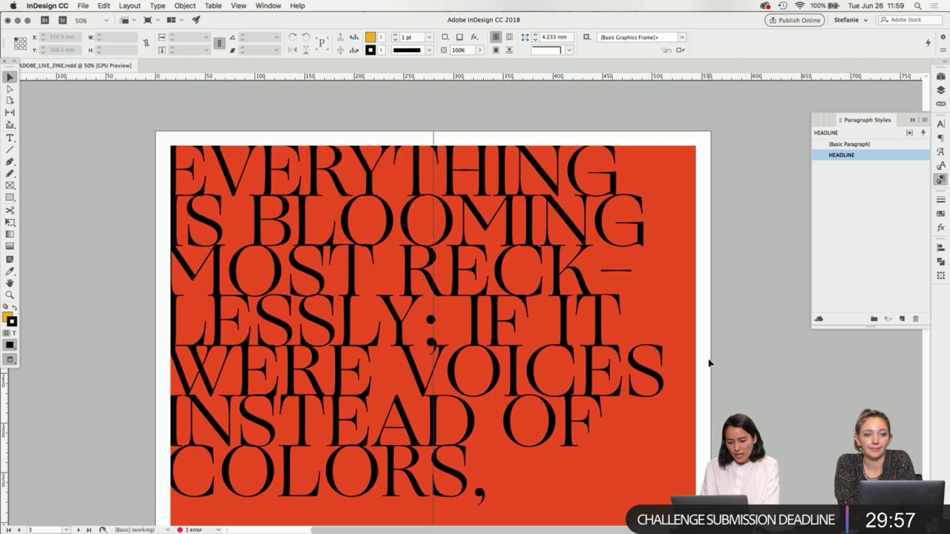
left_click(433, 335)
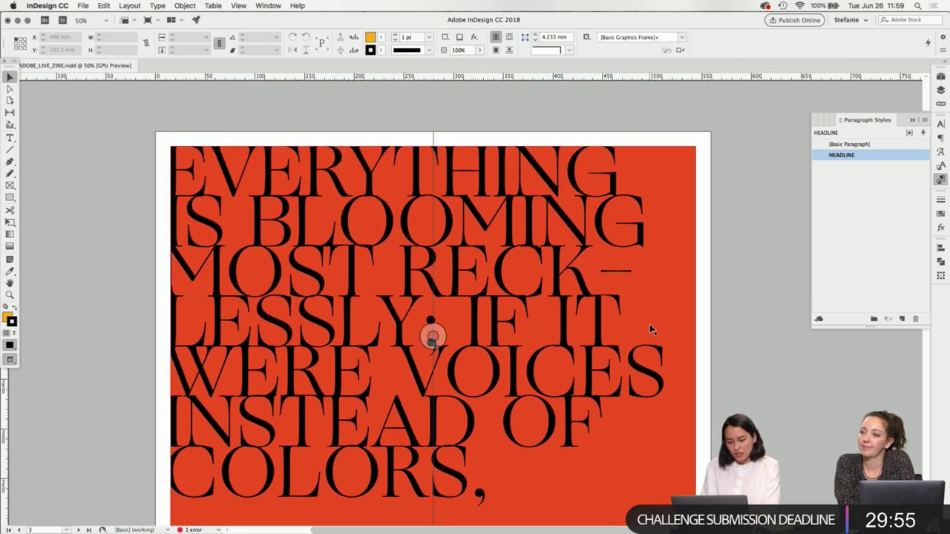
scroll(650, 329, "down", 10)
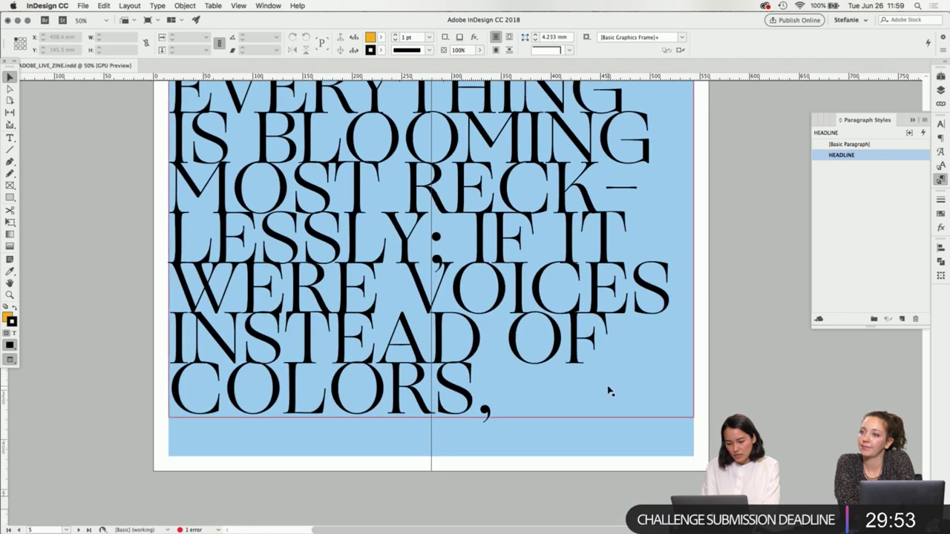
left_click(609, 391)
double_click(431, 418)
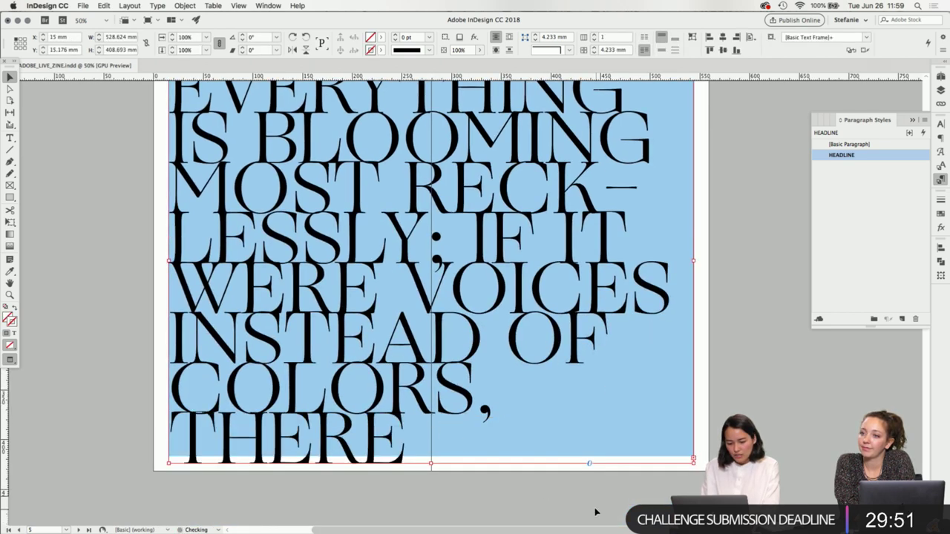
scroll(431, 297, "up", 10)
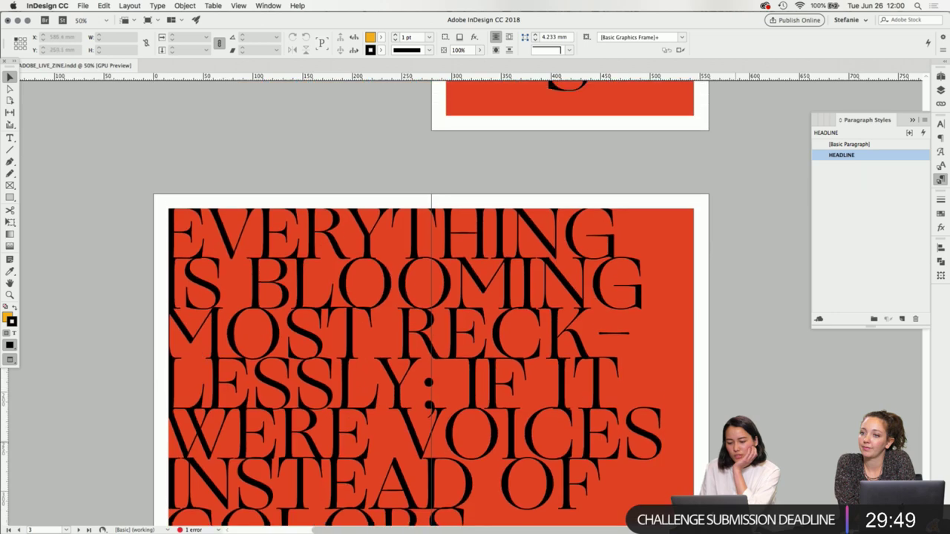
scroll(430, 296, "down", 3)
- Lengthen the red spread's quote frame downward to about 407 mm tall
left_click(441, 475)
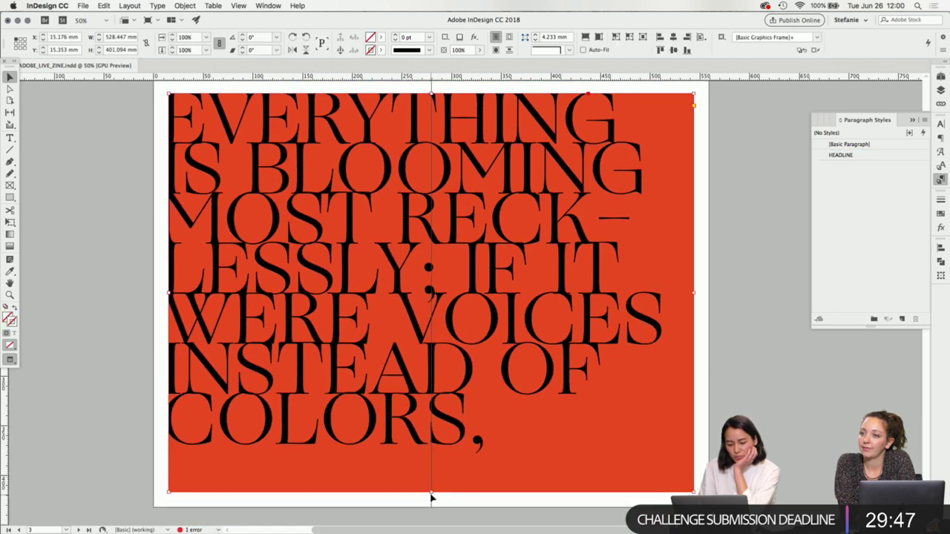
left_click(425, 484)
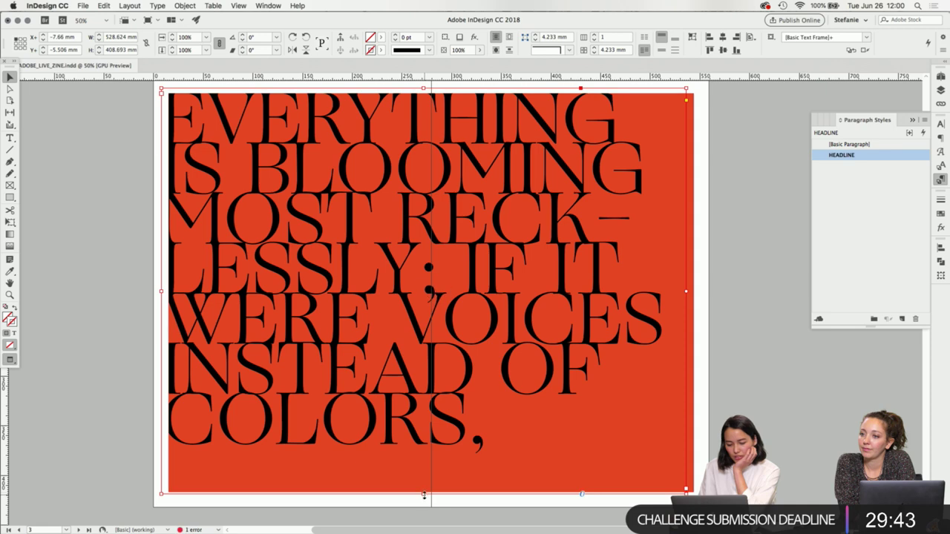
mouse_move(425, 492)
left_mouse_down()
mouse_move(425, 510)
mouse_move(423, 493)
left_mouse_up()
scroll(431, 282, "right", 1)
scroll(594, 249, "right", 1)
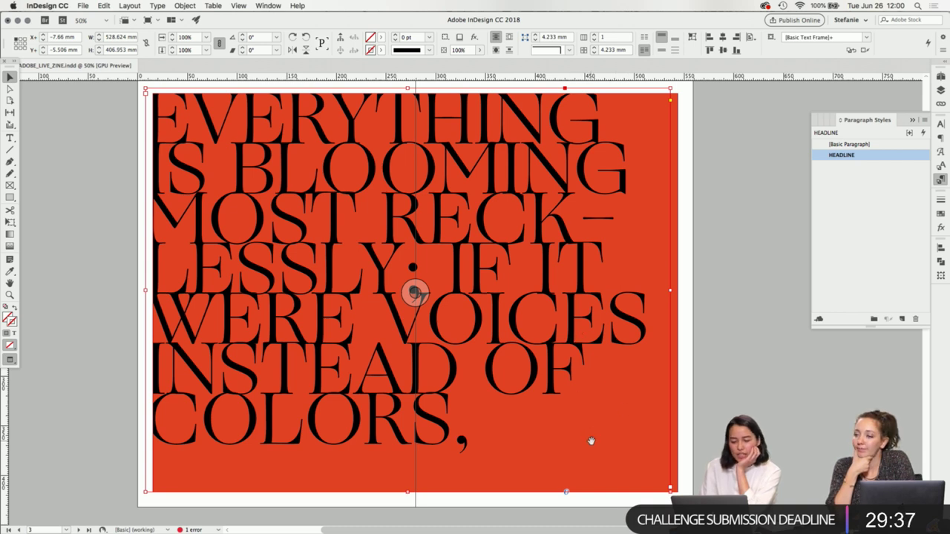
- Add a line break after LESSLY; and widen the quote frame to the right
double_click(454, 270)
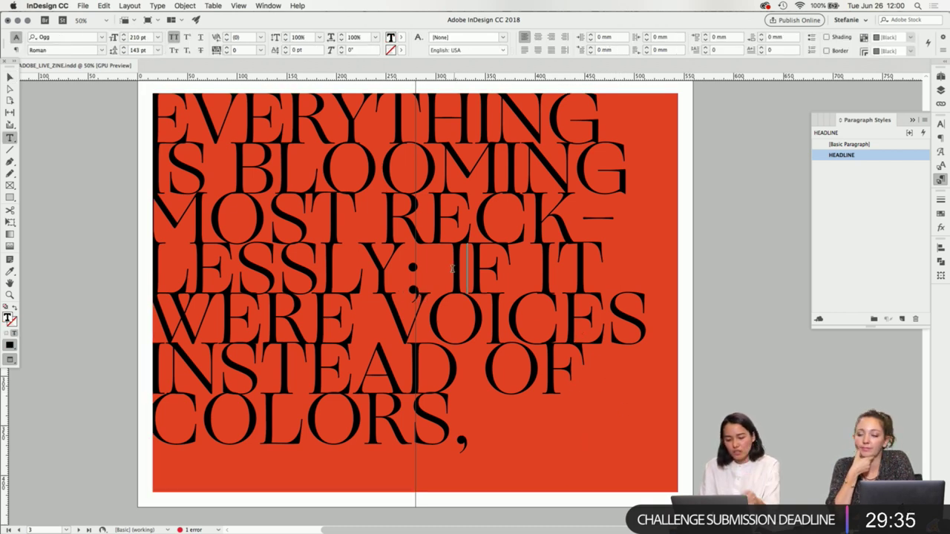
key("Return")
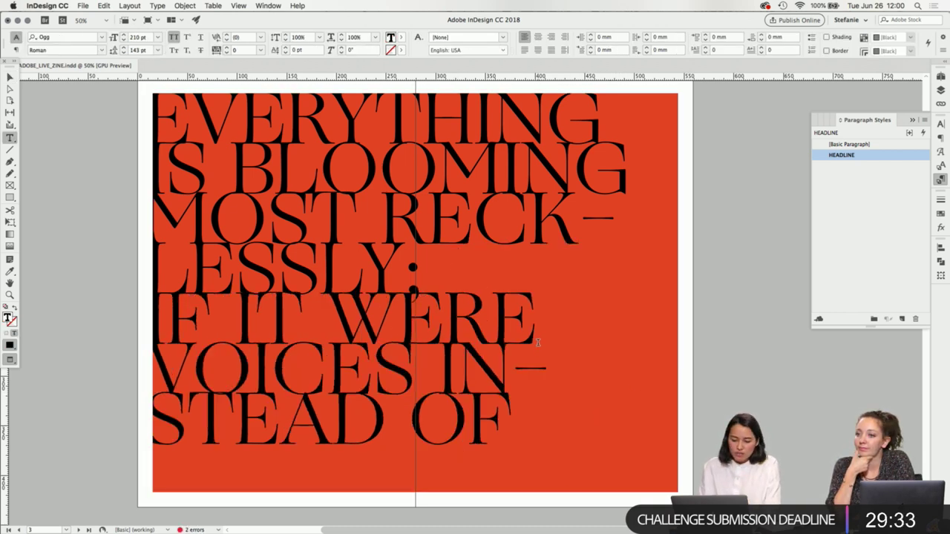
left_click(9, 77)
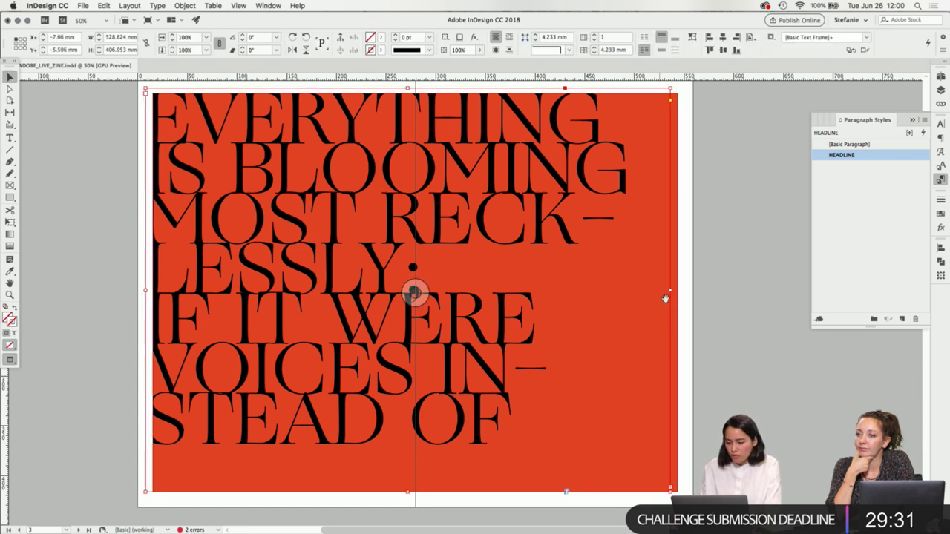
left_click_drag(670, 294, 711, 292)
- Remove the line break before IF IT WERE and widen the quote frame further
double_click(170, 371)
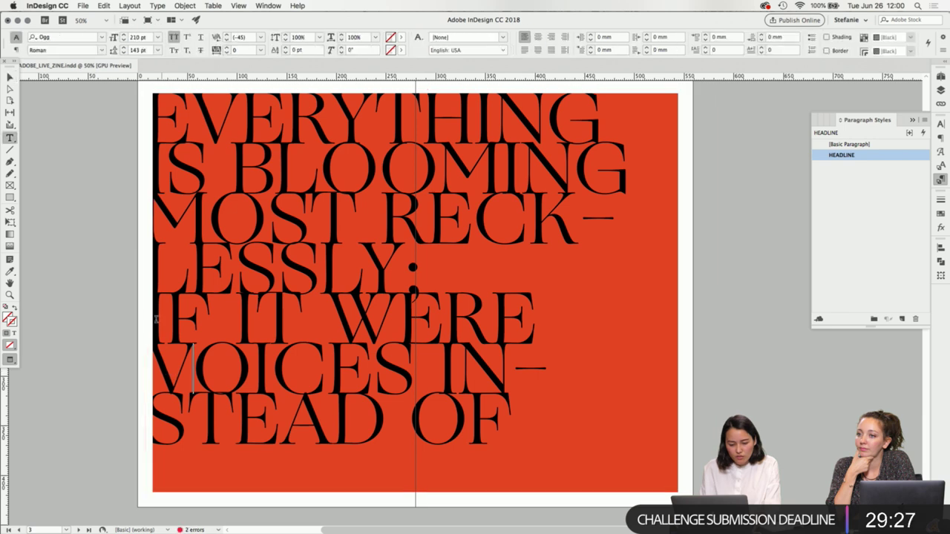
left_click(155, 312)
key("BackSpace")
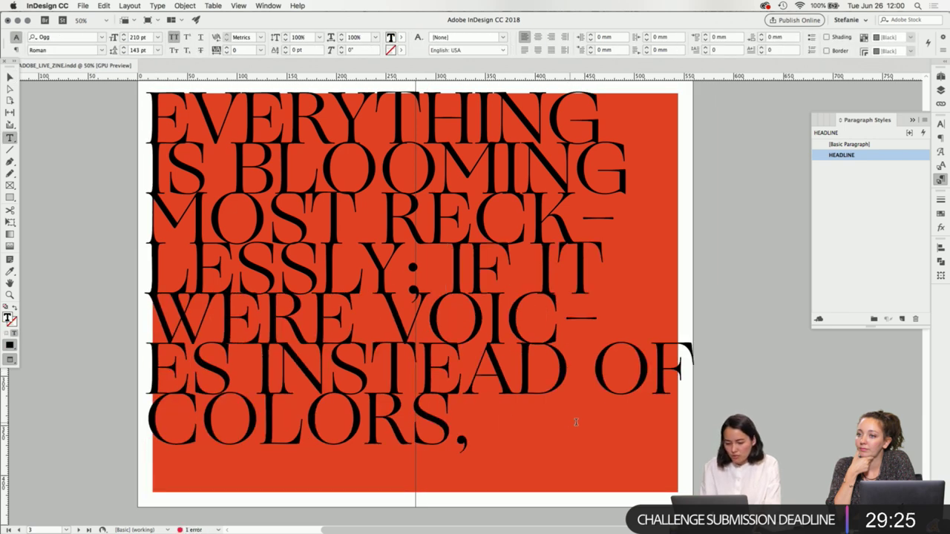
left_click(9, 76)
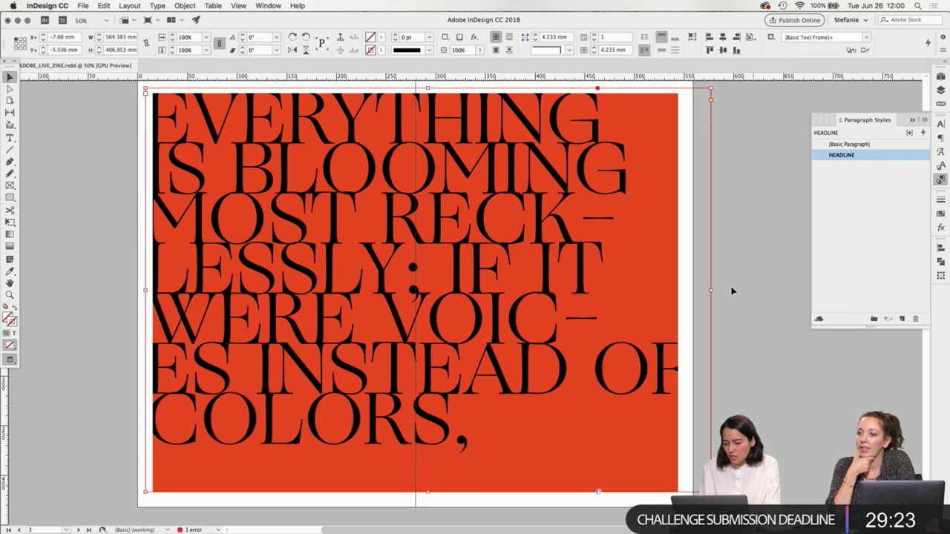
left_click_drag(712, 290, 809, 290)
left_click_drag(416, 293, 383, 325)
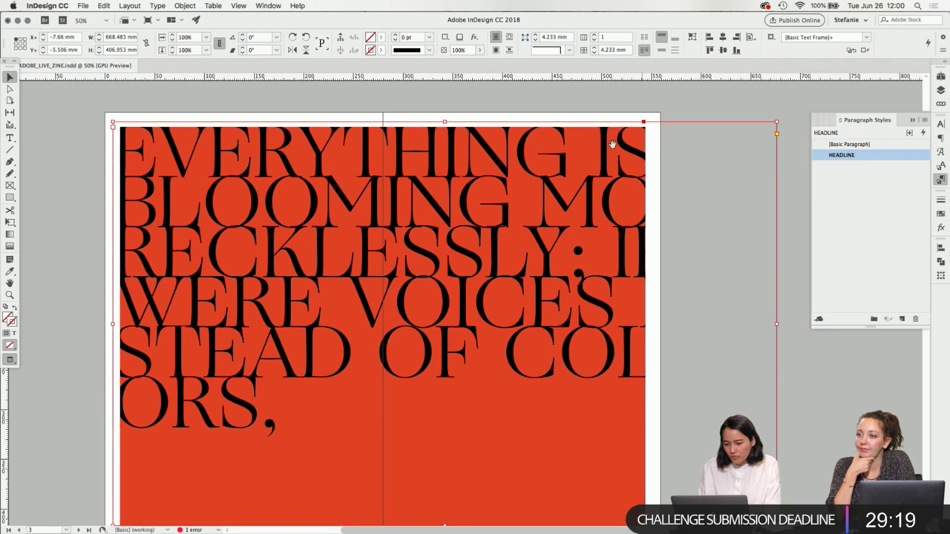
- Add a line break before MOST and narrow the quote frame slightly from the right
double_click(543, 195)
key("Return")
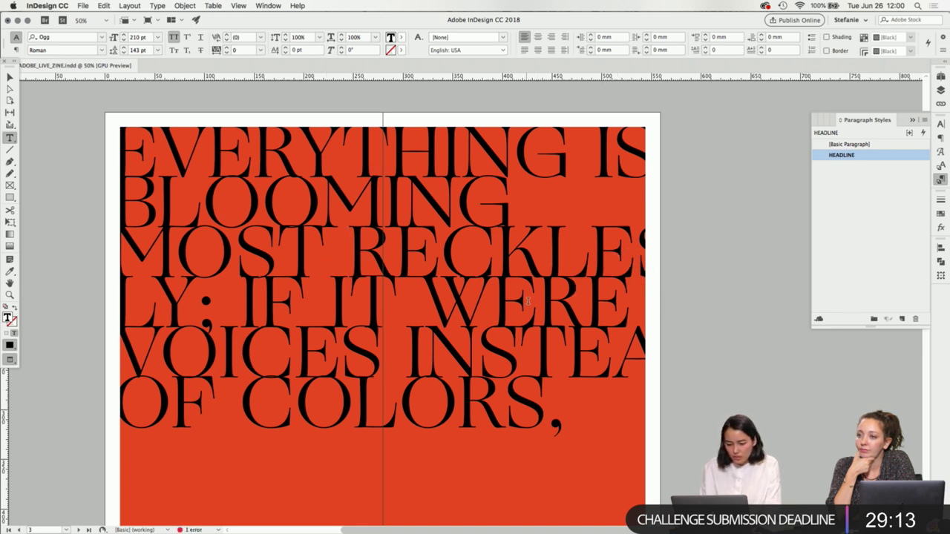
scroll(487, 357, "down", 3)
scroll(487, 357, "right", 1)
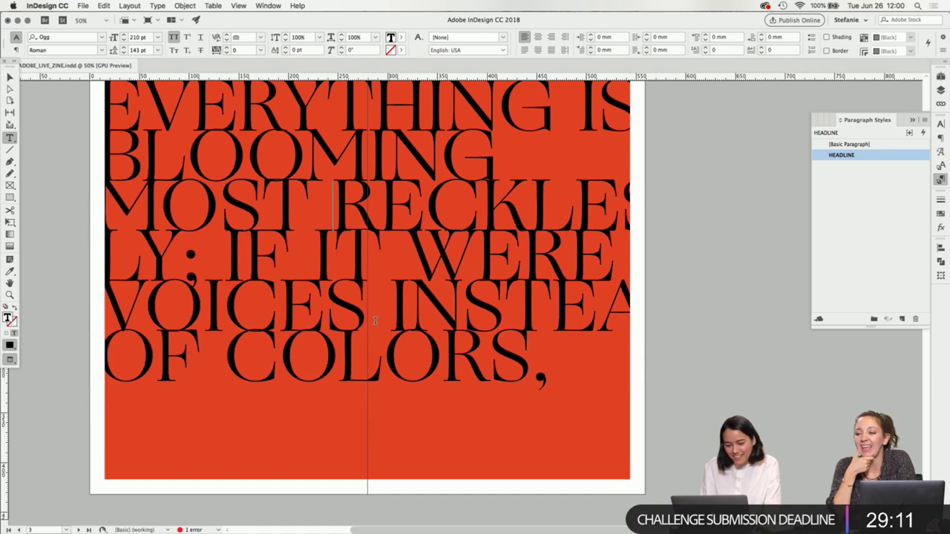
scroll(375, 321, "up", 2)
key("Escape")
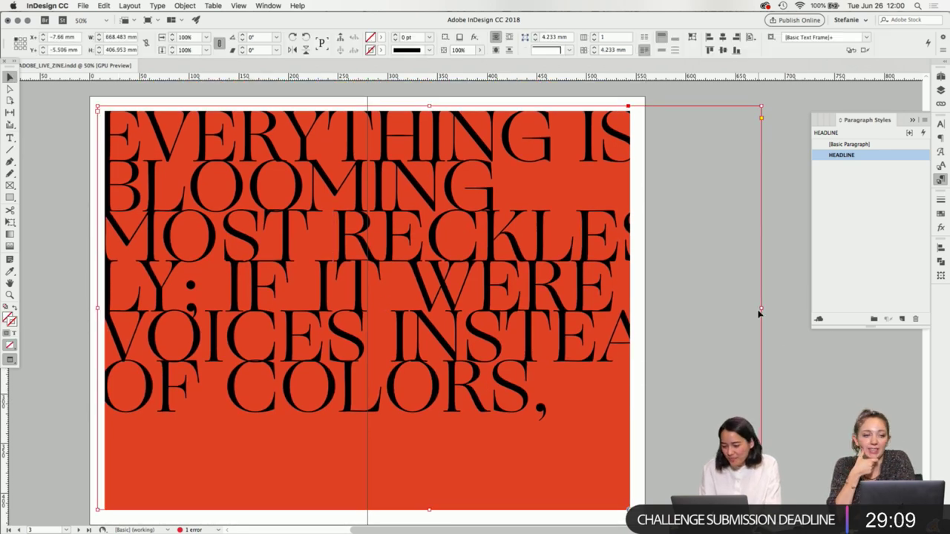
left_click_drag(760, 308, 722, 308)
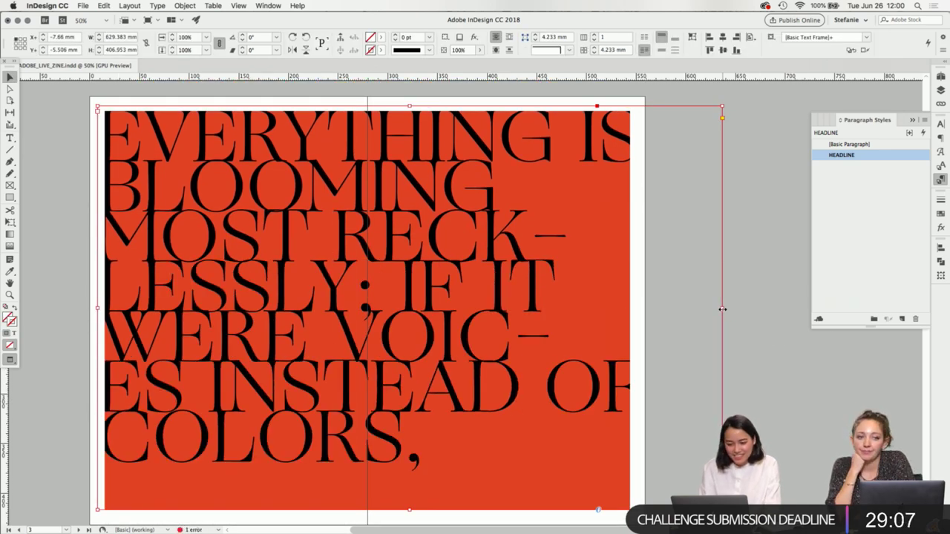
left_click(366, 311)
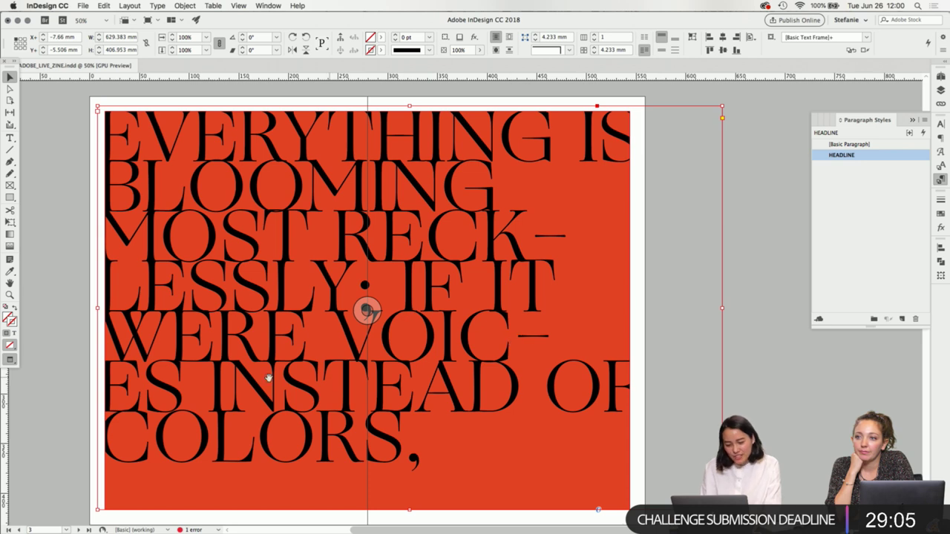
- Add a line break before INSTEAD so the quote ends INSTEAD OF / COLORS,
double_click(209, 381)
key("Return")
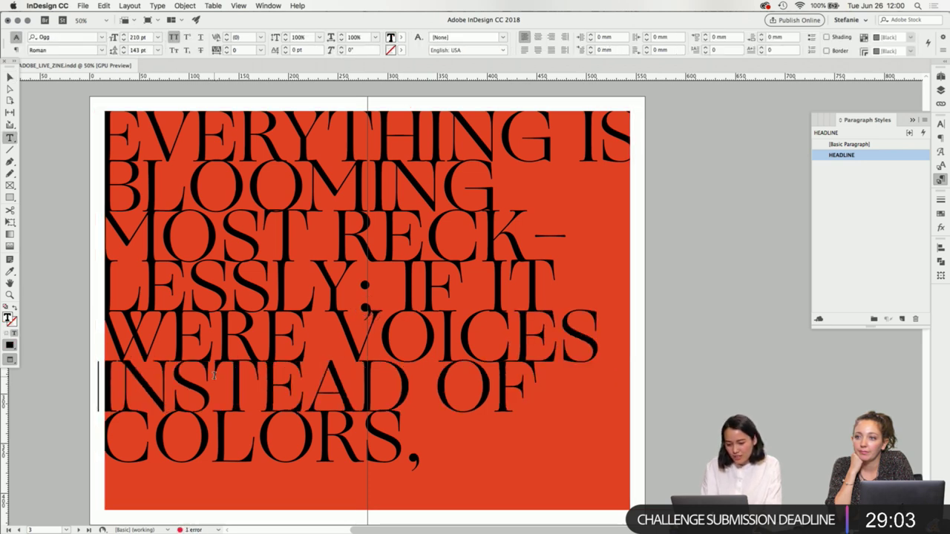
left_click(10, 77)
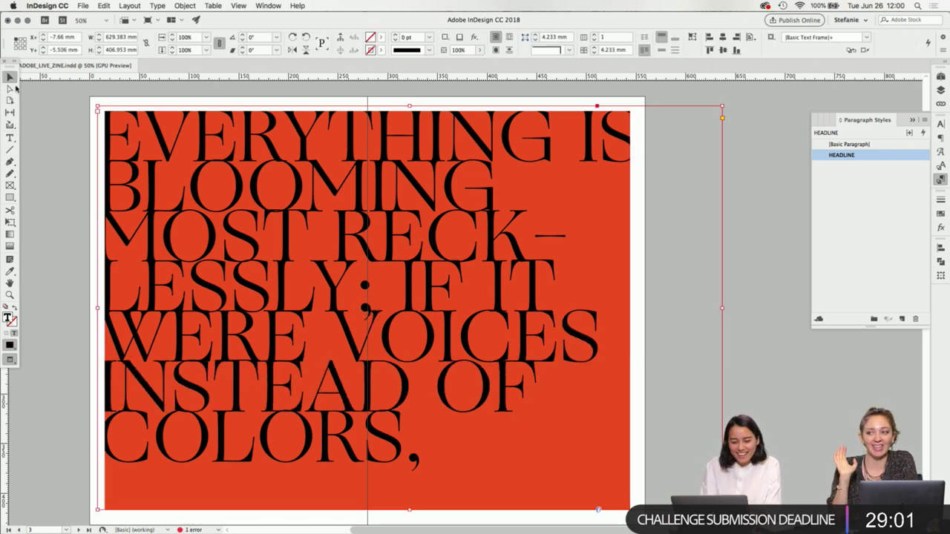
left_click(697, 346)
- Select the blue spread's quote text, then the orange background on page 3
scroll(697, 346, "down", 10)
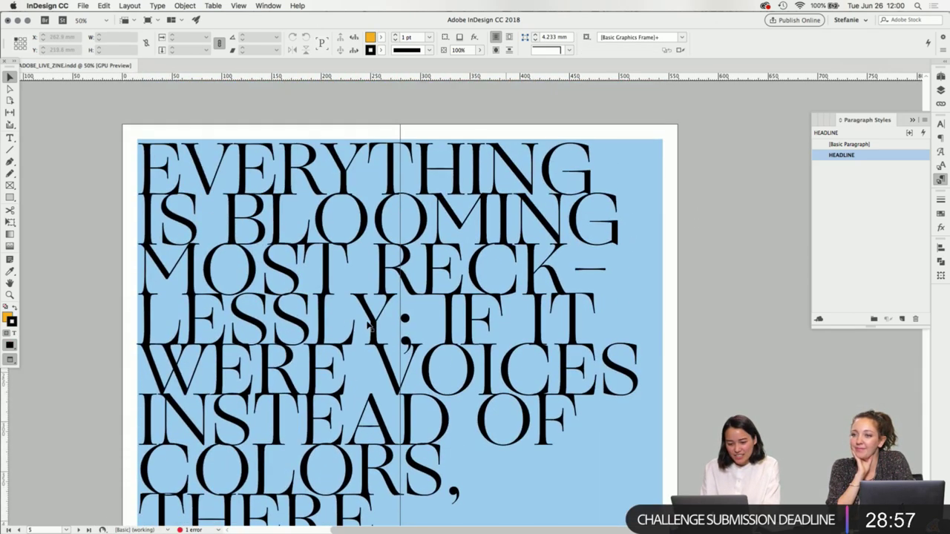
scroll(369, 326, "down", 2)
double_click(479, 417)
key("super+a")
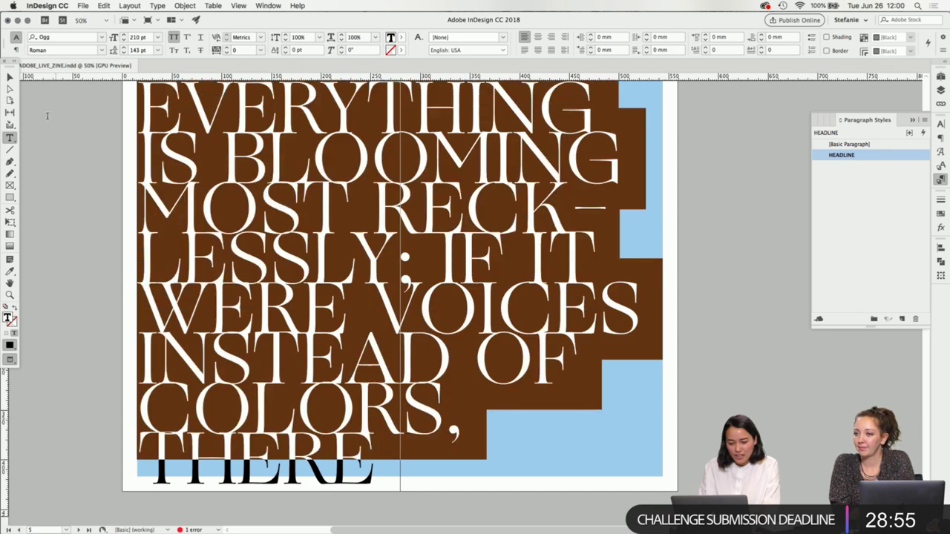
key("Escape")
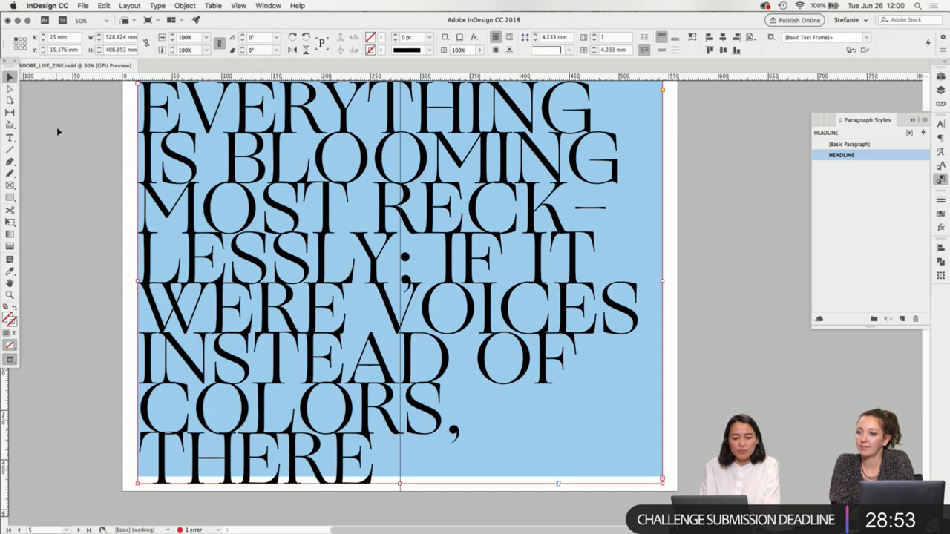
scroll(209, 210, "up", 8)
left_click(209, 210)
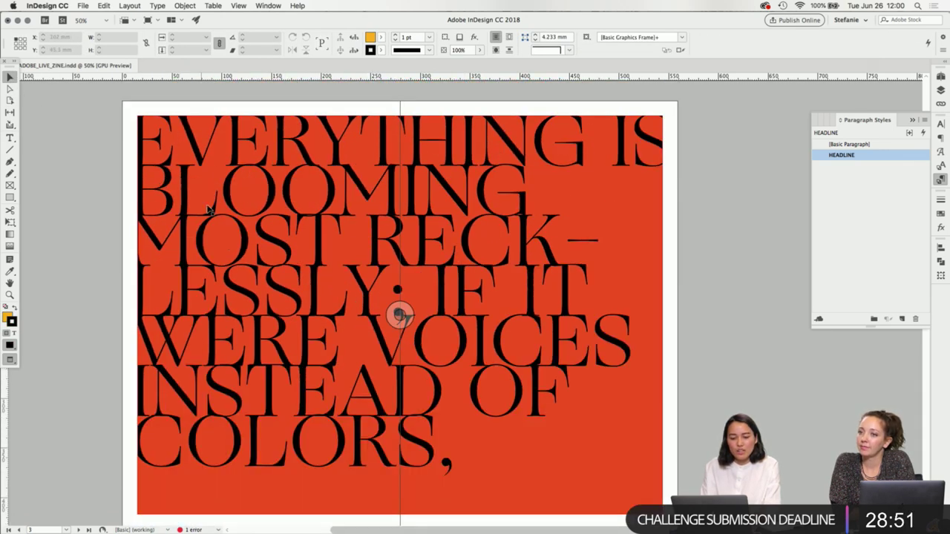
- Delete the repeated EVERYTHING … COLORS, text and the empty line above THERE
scroll(558, 389, "down", 2)
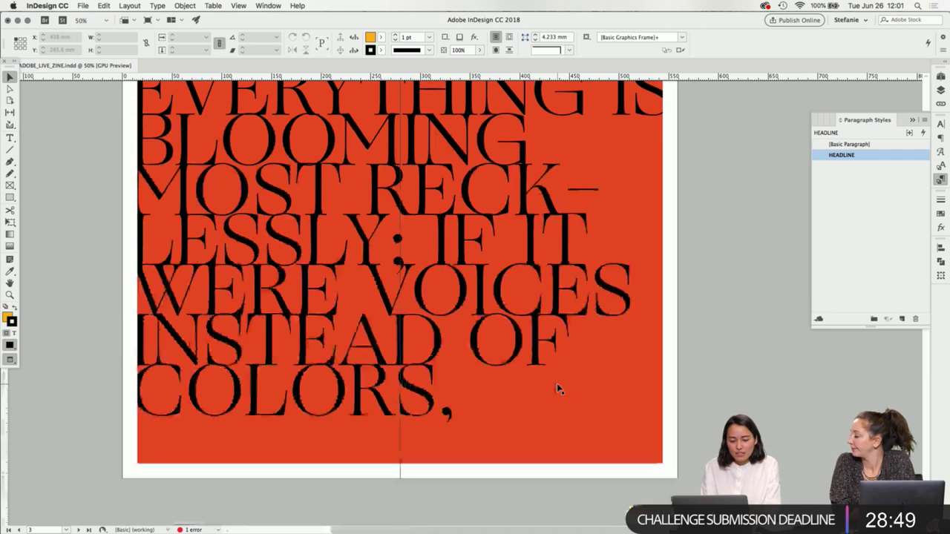
scroll(558, 389, "down", 10)
scroll(558, 389, "up", 1)
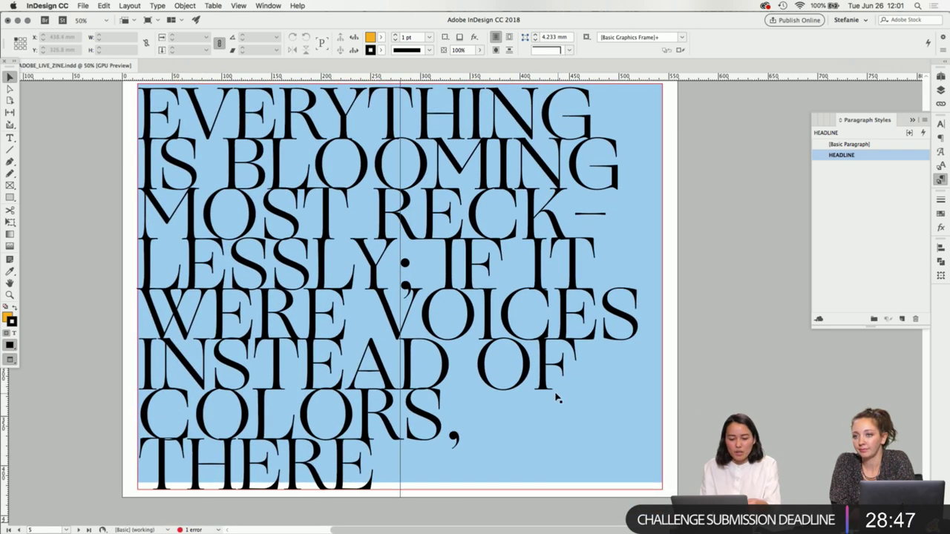
double_click(407, 373)
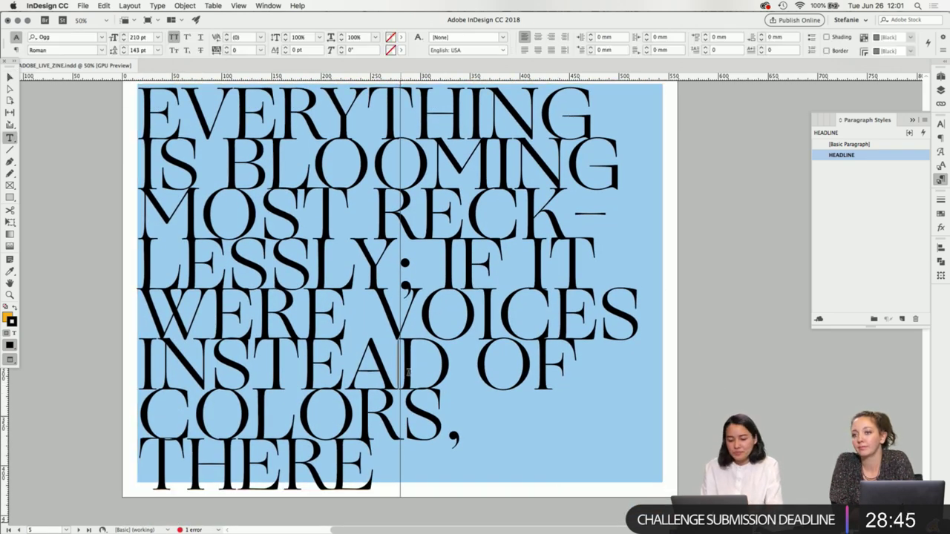
key("super+a")
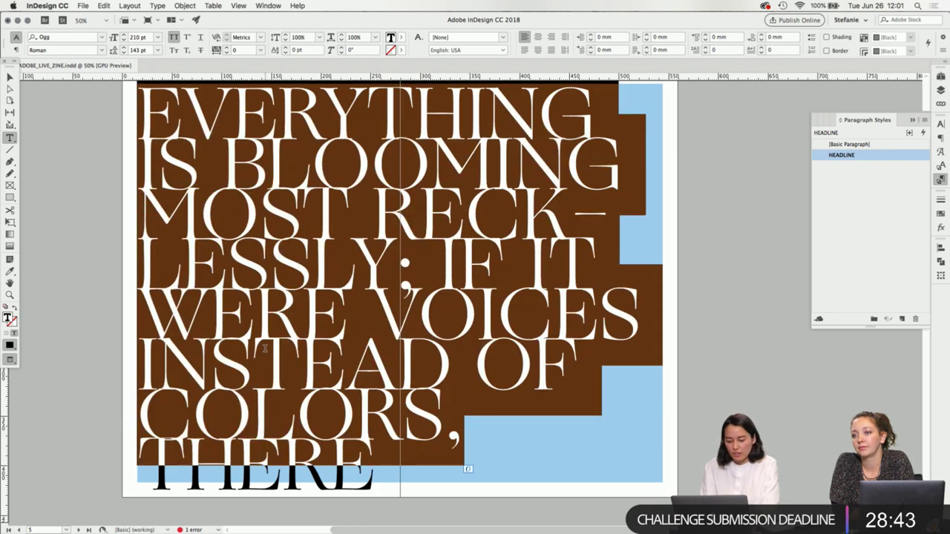
key("BackSpace")
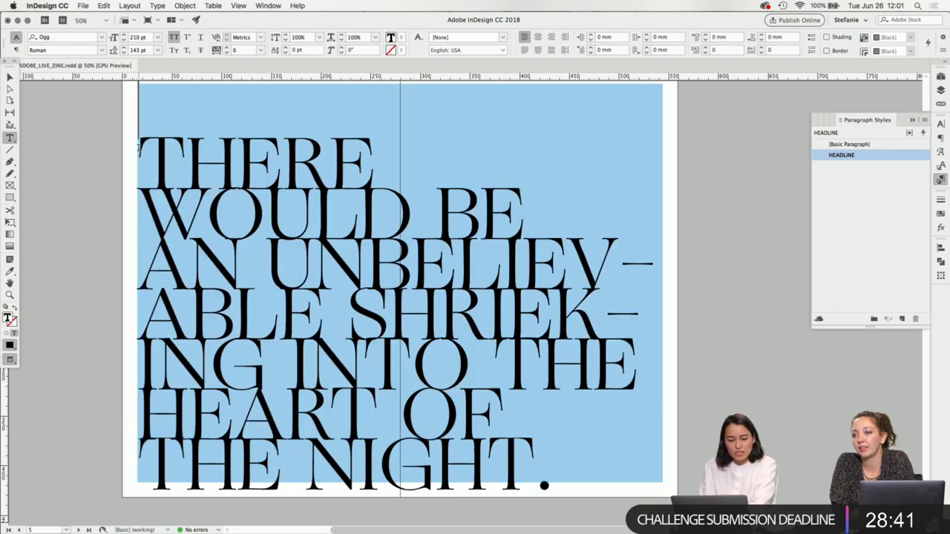
key("Delete")
key("BackSpace")
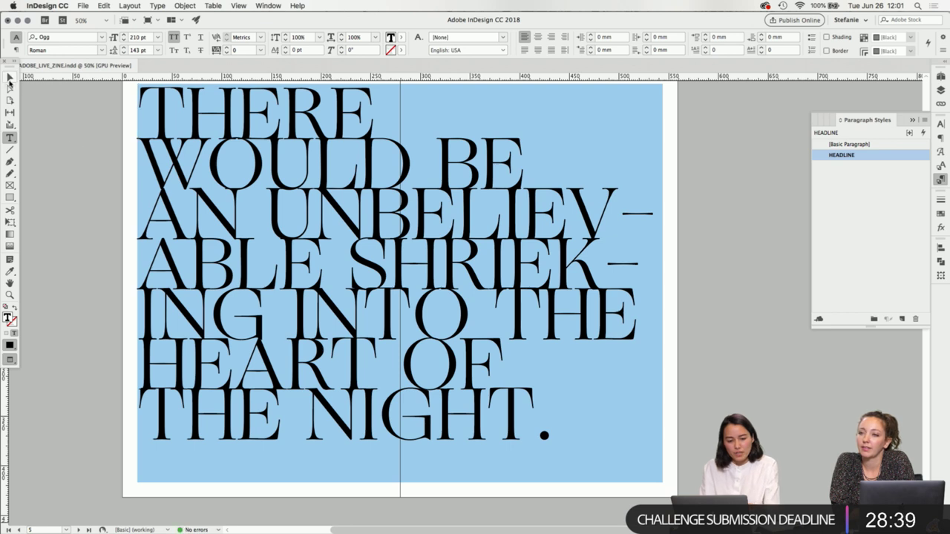
- Resize the THERE WOULD BE quote frame, widening it so the lines reflow longer
left_click(9, 79)
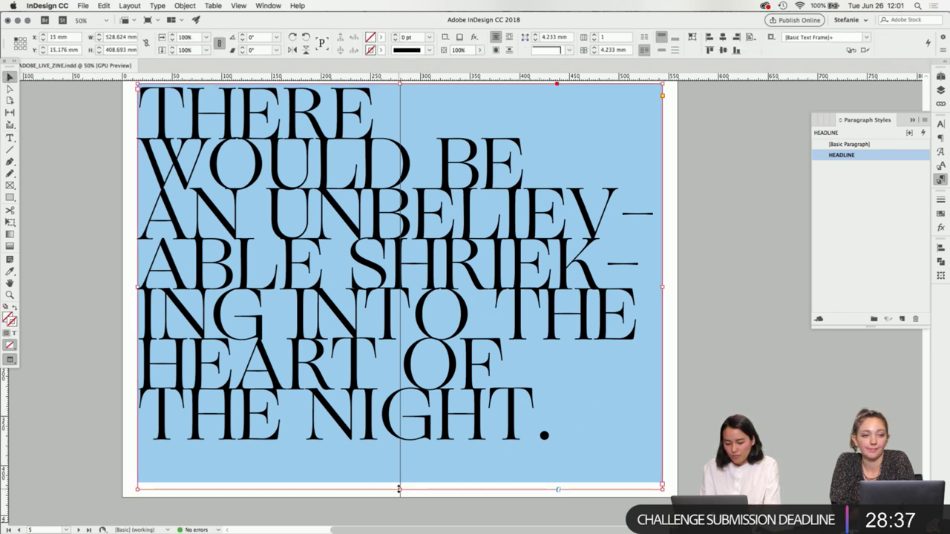
left_click_drag(399, 490, 399, 440)
left_click(671, 394)
scroll(670, 394, "up", 2)
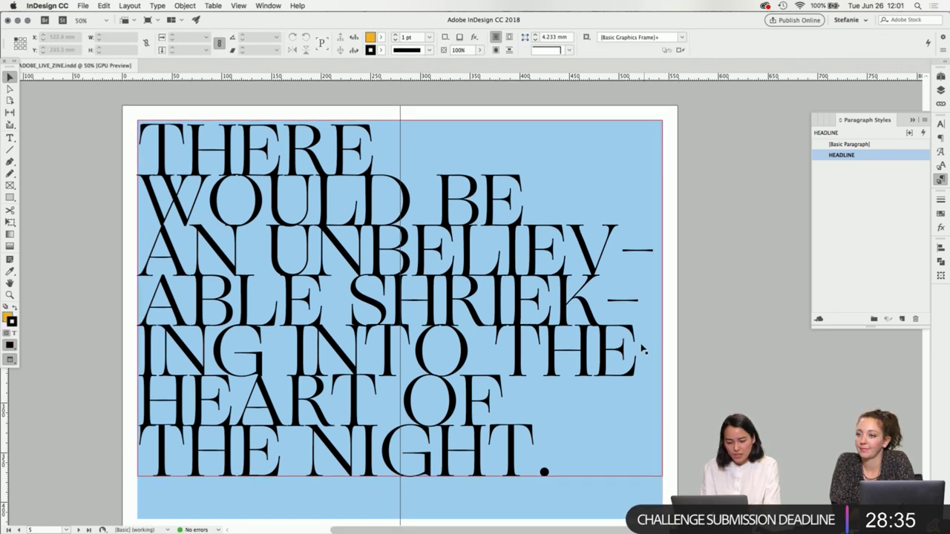
left_click(431, 339)
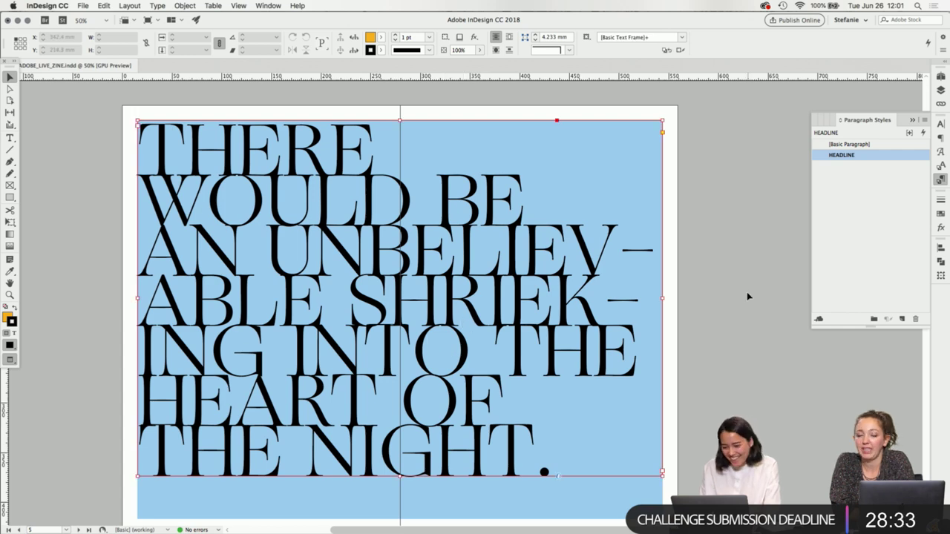
left_click_drag(662, 297, 676, 299)
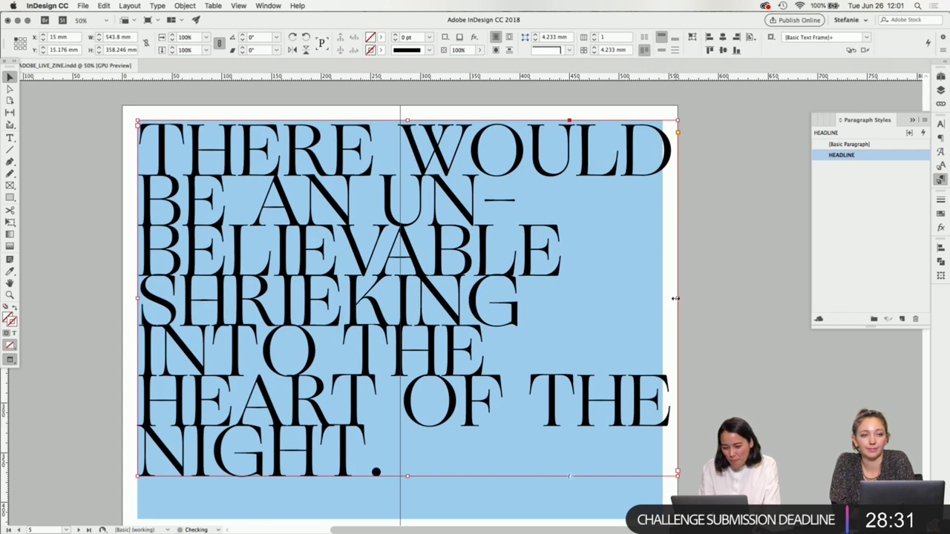
- Insert a forced line break before THE so the last line reads THE NIGHT
double_click(484, 300)
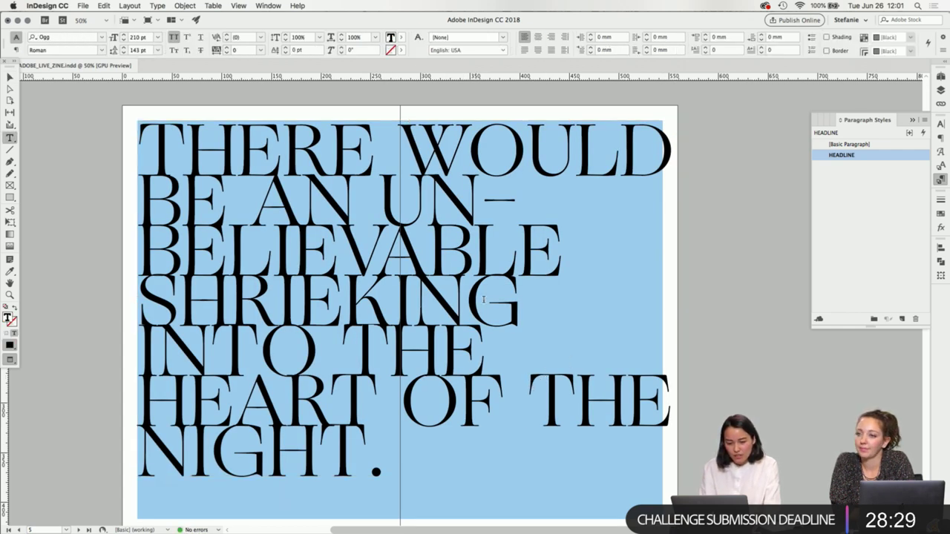
key("shift+Return")
scroll(456, 216, "down", 1)
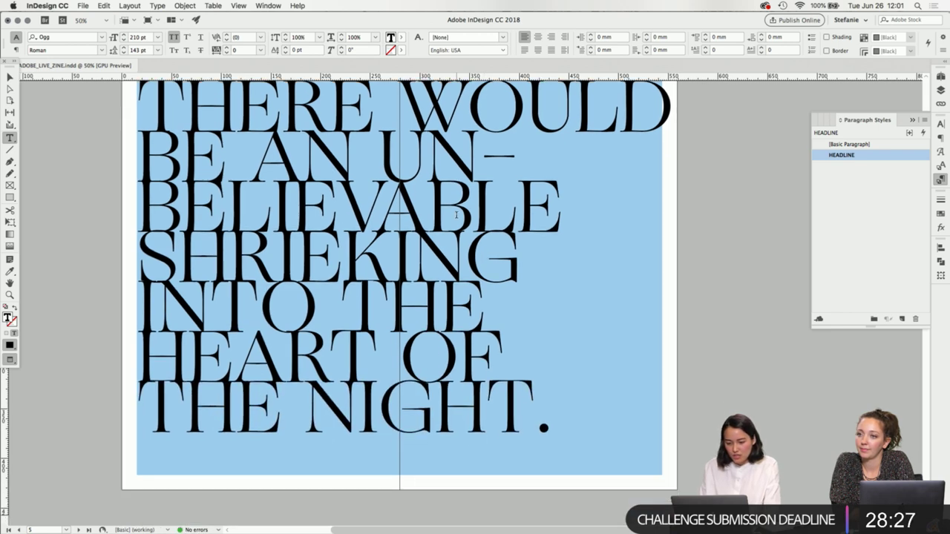
scroll(457, 215, "up", 1)
key("Escape")
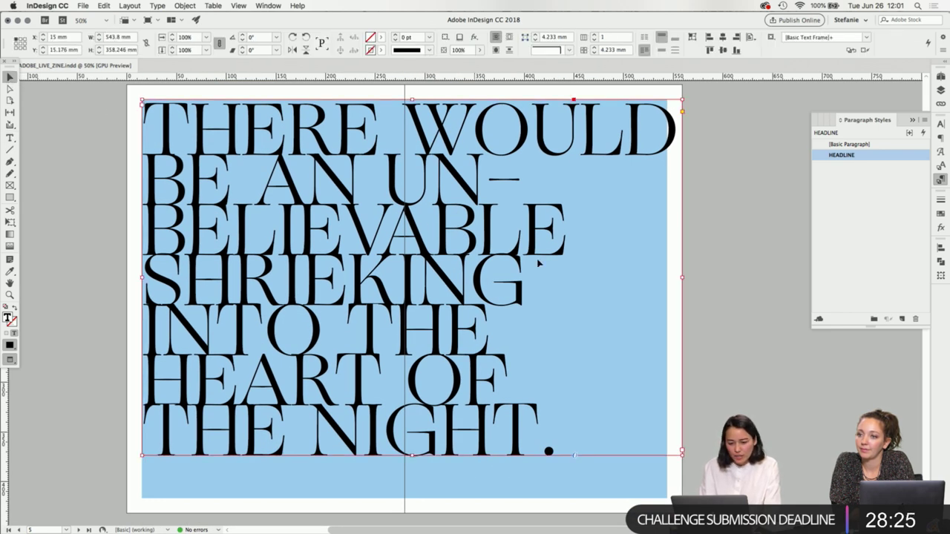
left_click(685, 244)
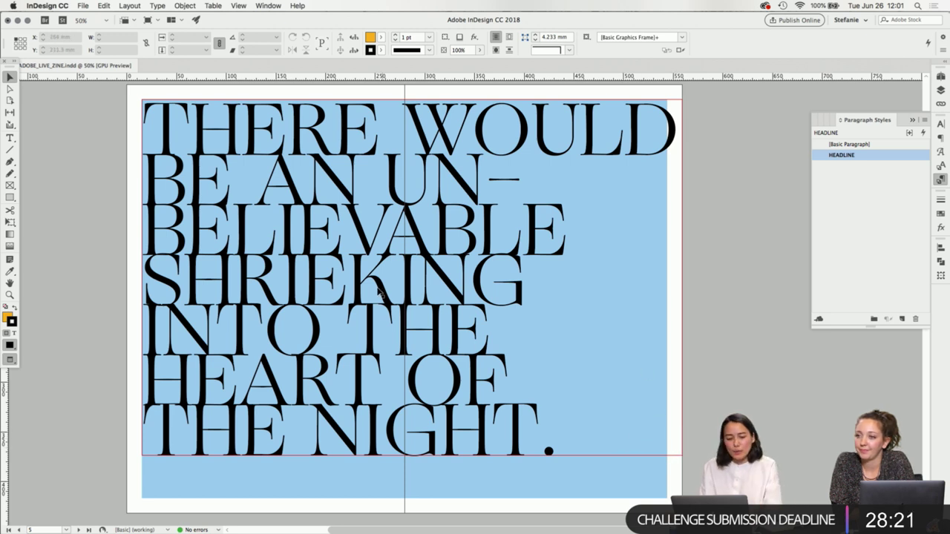
- Nudge the headline frame slightly up and to the left
left_click_drag(378, 292, 373, 289)
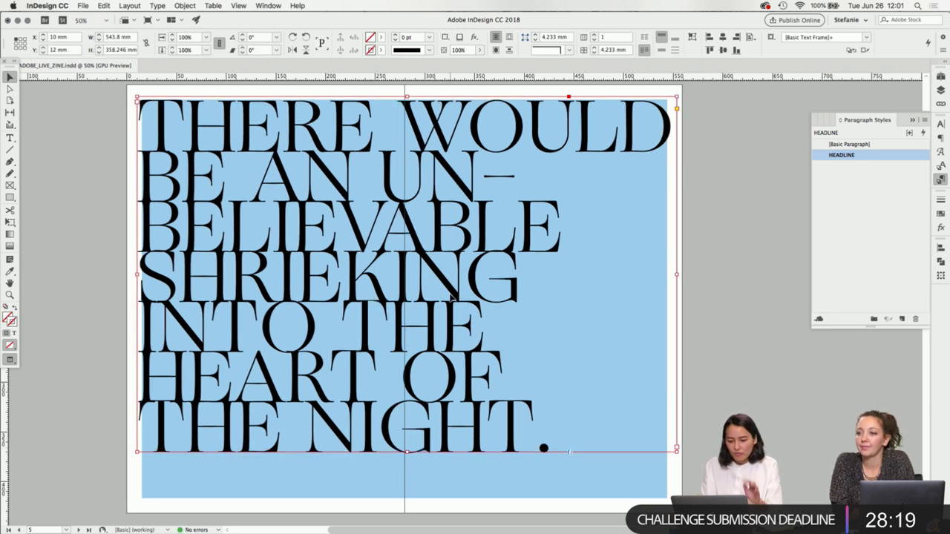
key("Left")
key("Left")
key("Left")
key("Left")
key("Left")
key("shift+Up")
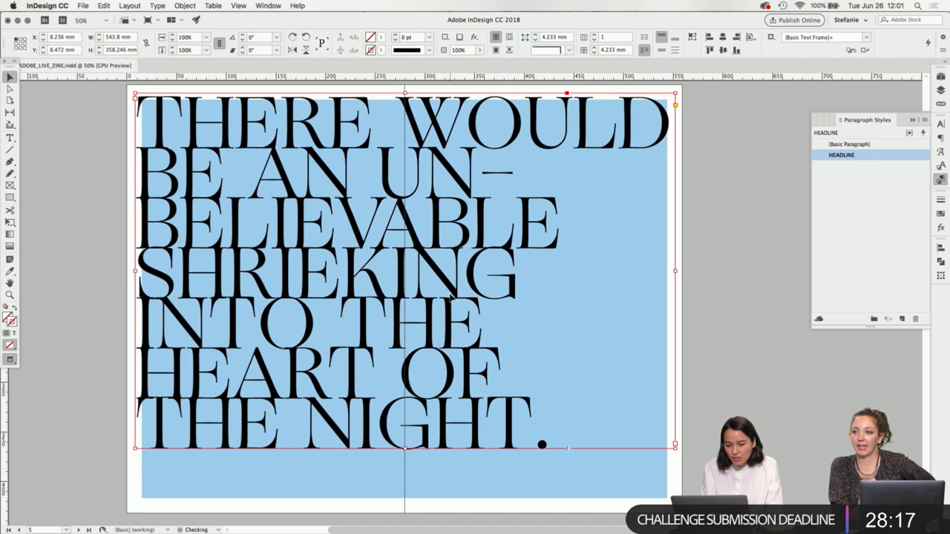
key("Down")
key("Down")
key("Down")
key("Down")
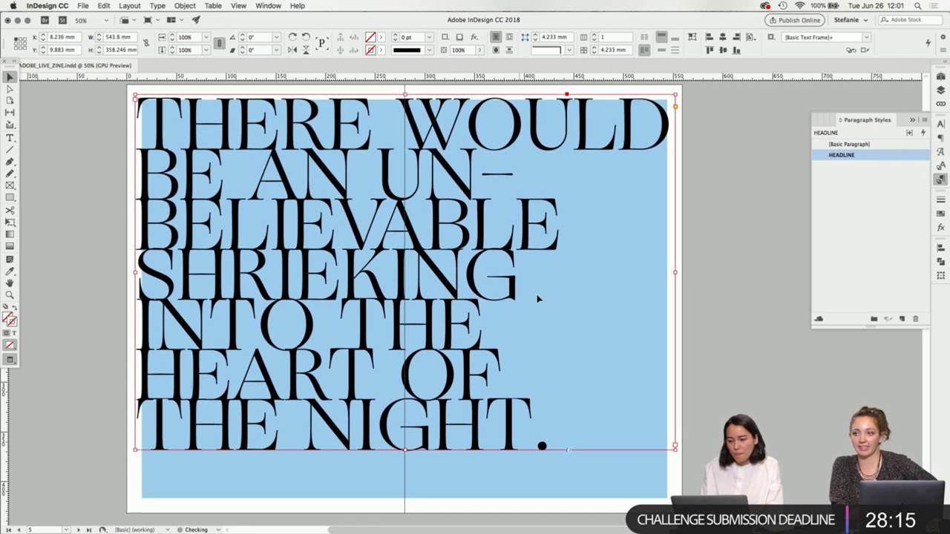
left_click(749, 318)
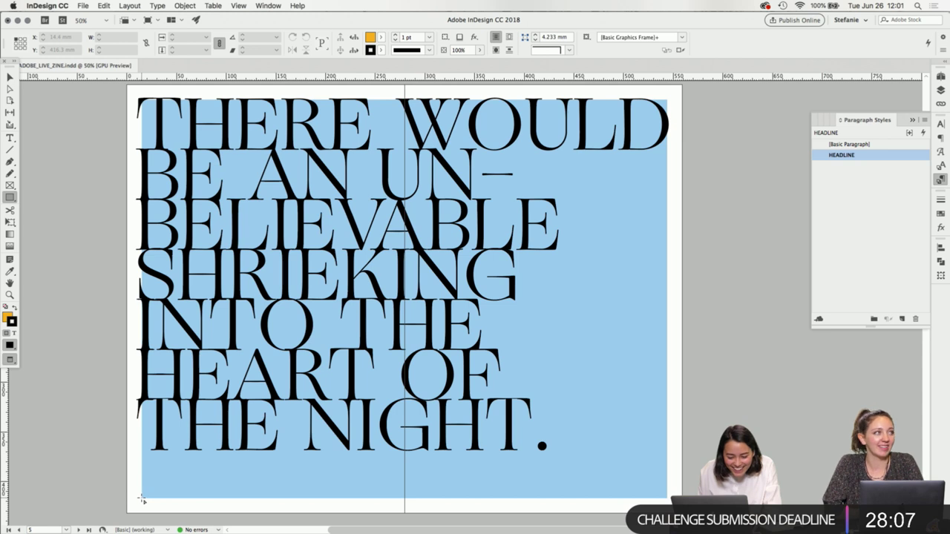
- Draw a rectangle covering the whole blue spread and send it behind the headline
left_click_drag(142, 501, 667, 100)
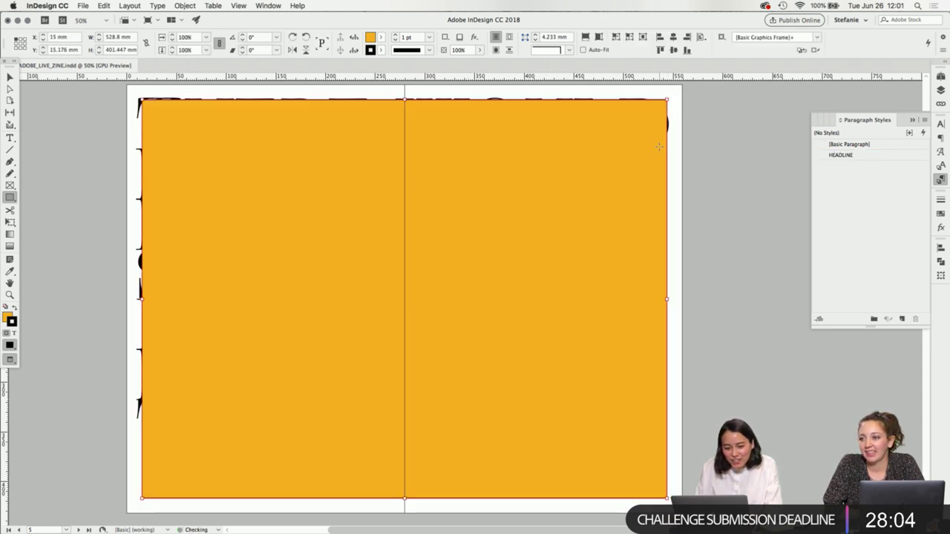
left_click(136, 117)
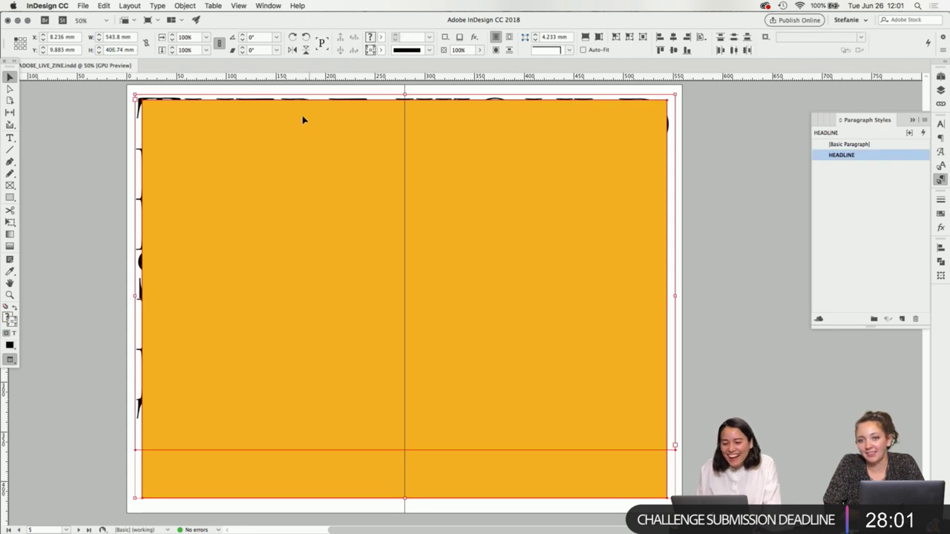
left_click(108, 124)
left_click(237, 155)
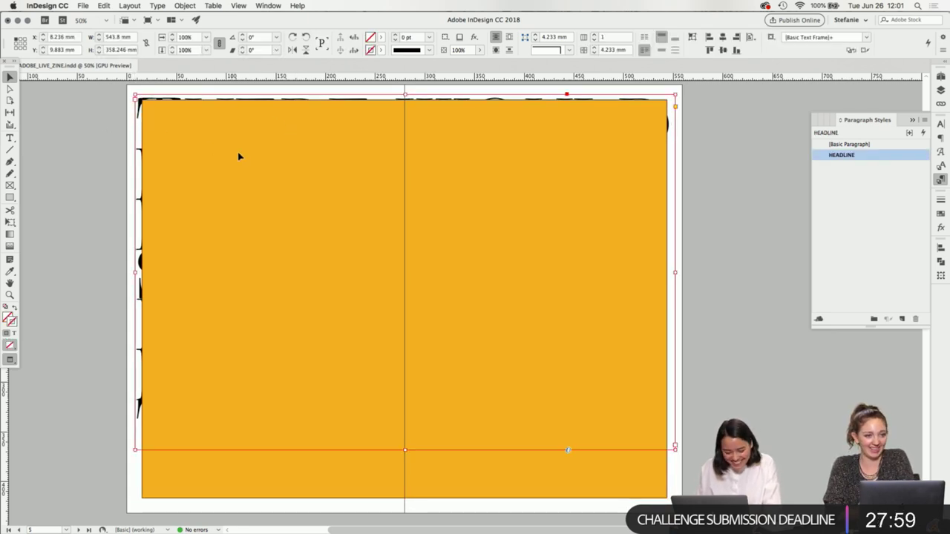
right_click(206, 125)
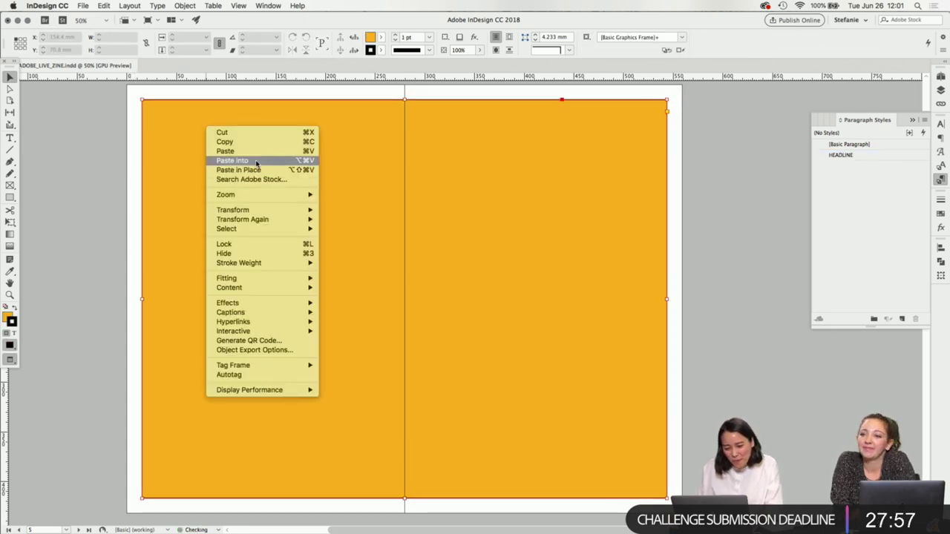
key("Escape")
key("super+shift+bracketleft")
- Fill the rectangle with light blue R=162 G=207 B=240
left_click(380, 50)
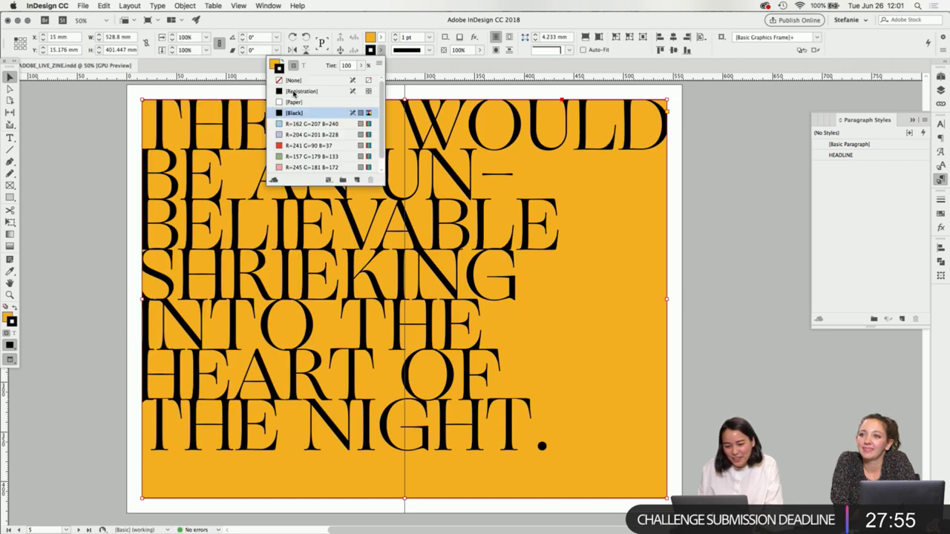
left_click(381, 39)
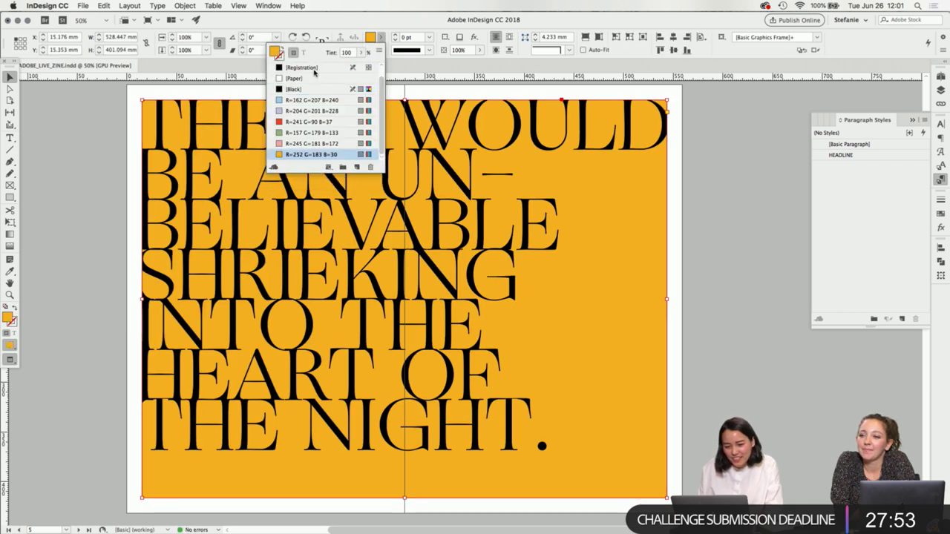
left_click(312, 99)
left_click(78, 106)
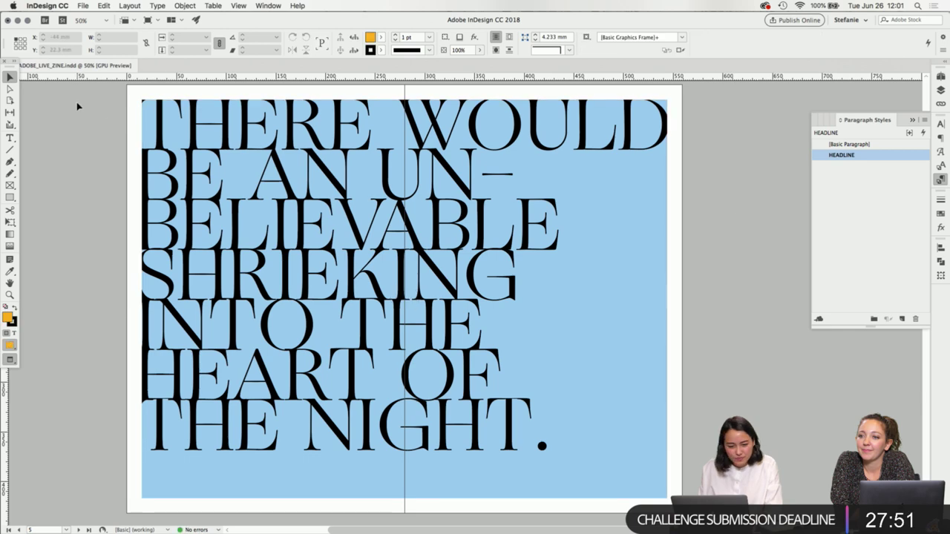
left_click(147, 115)
- Select the quote frame and move the view to the blue spread
key("super+1")
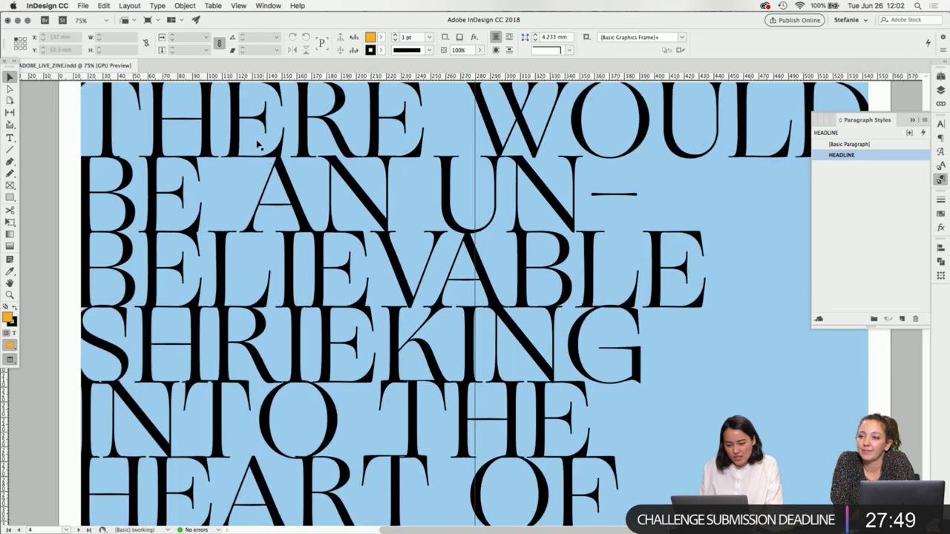
key("super+minus")
double_click(201, 229)
key("Escape")
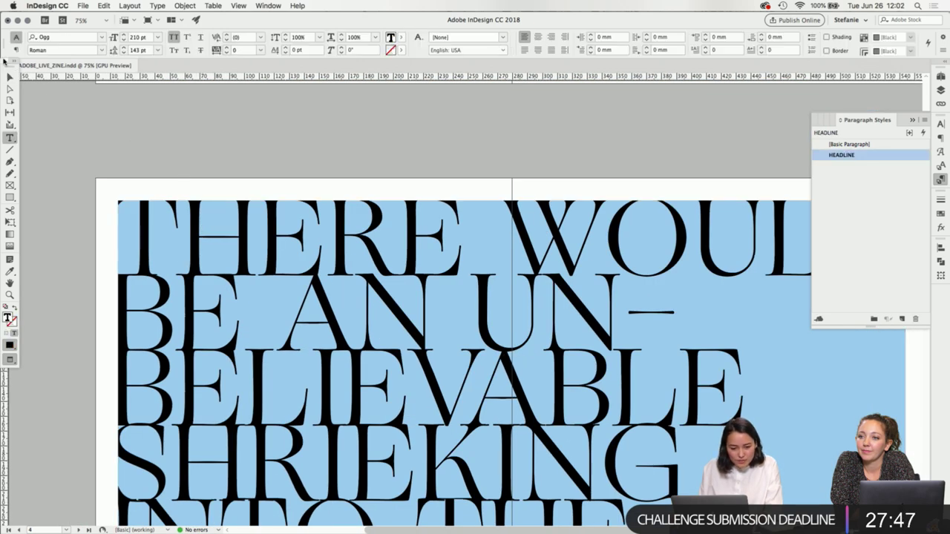
scroll(451, 305, "down", 4)
scroll(450, 305, "right", 2)
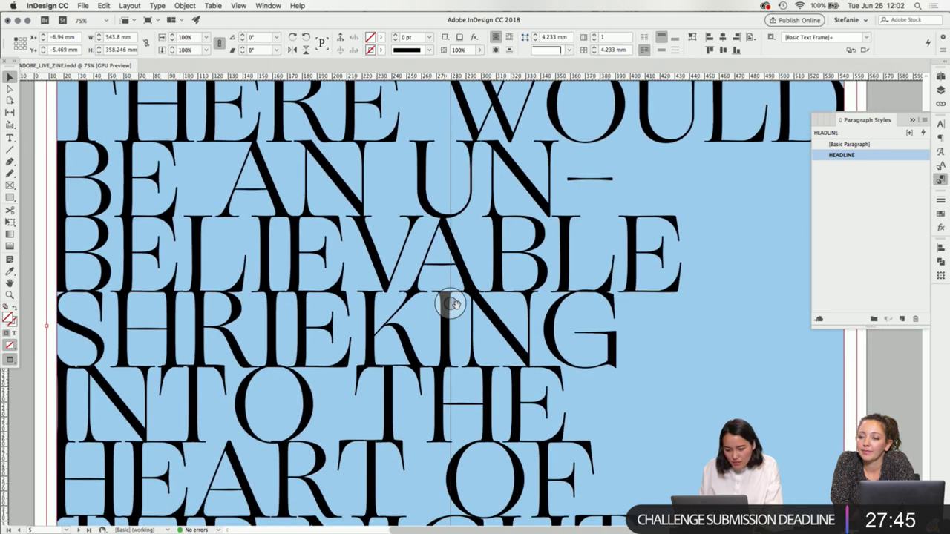
left_click_drag(451, 304, 462, 191)
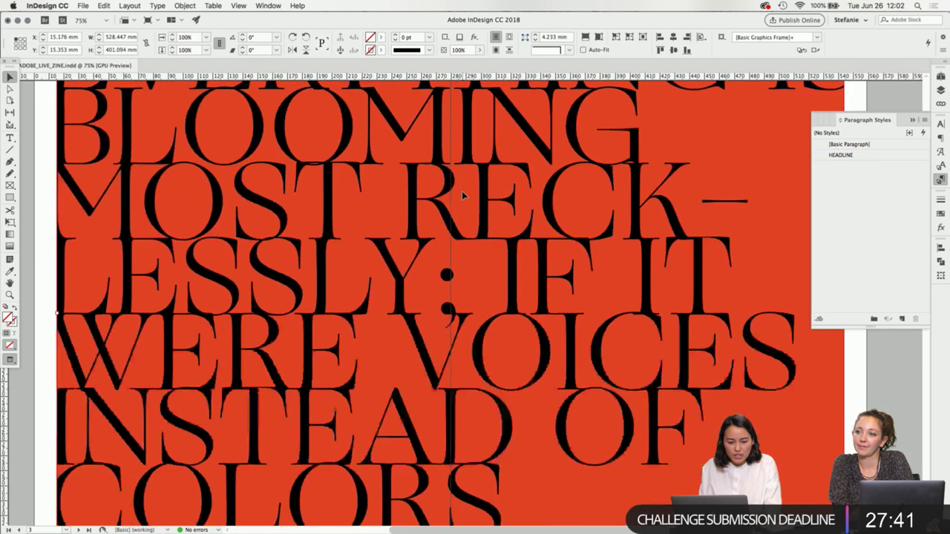
scroll(462, 191, "down", 15)
scroll(462, 193, "up", 2)
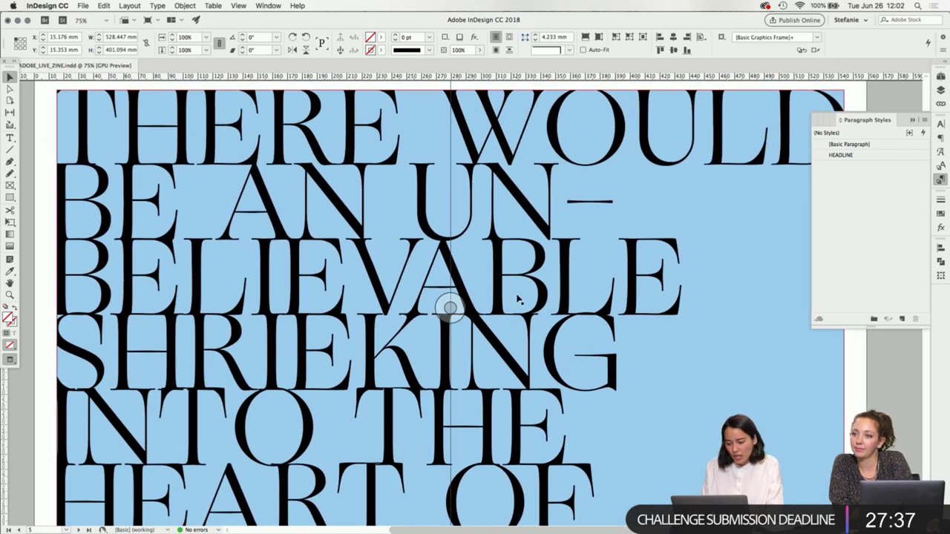
- Paste the quote in place and fill its text with the R=204 G=204 B=228 lavender swatch
key("super+alt+shift+v")
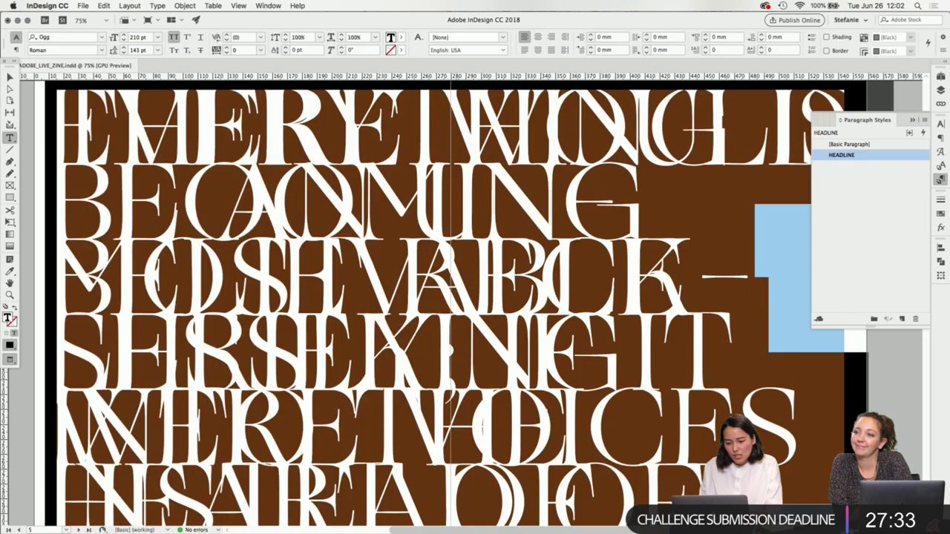
left_click(400, 38)
left_click(335, 121)
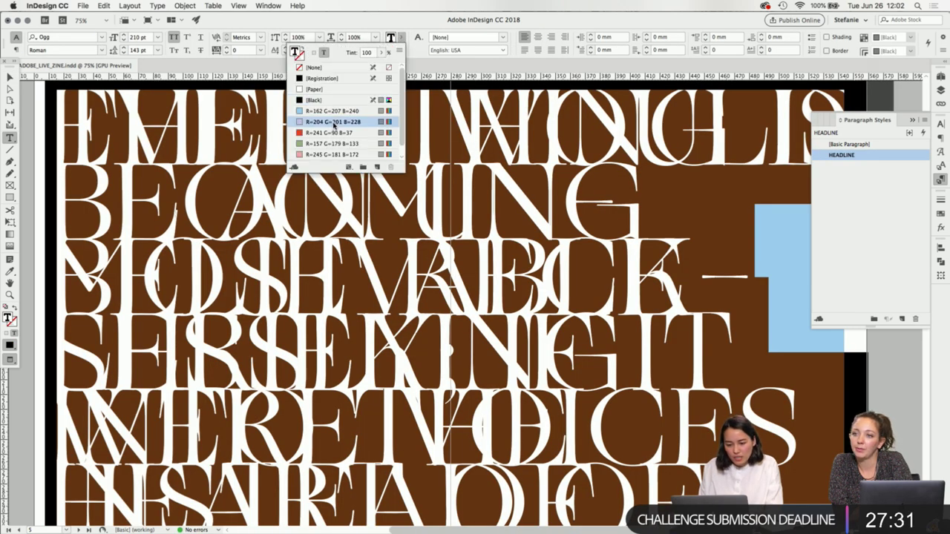
key("Escape")
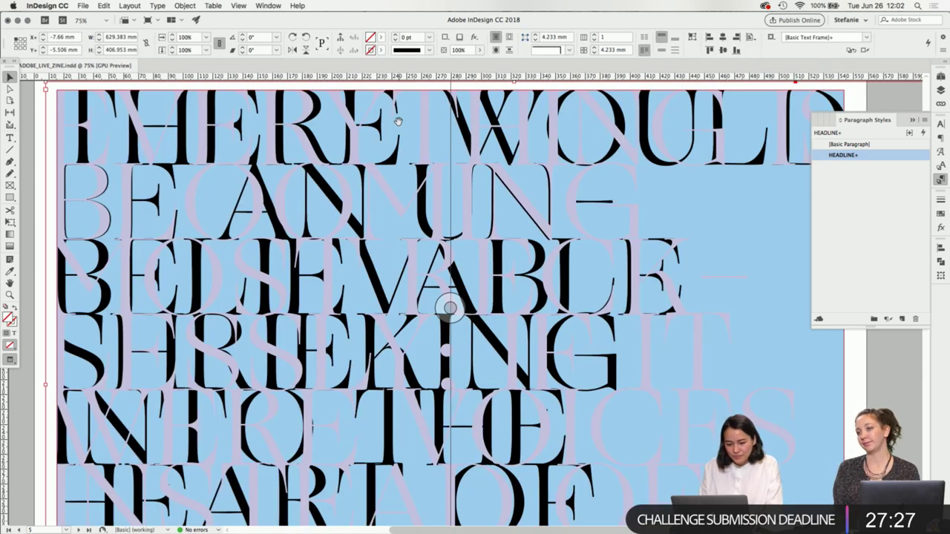
- Nudge the overlapping frames with arrow keys to an offset of about −8 mm, −5.8 mm
left_click(52, 130)
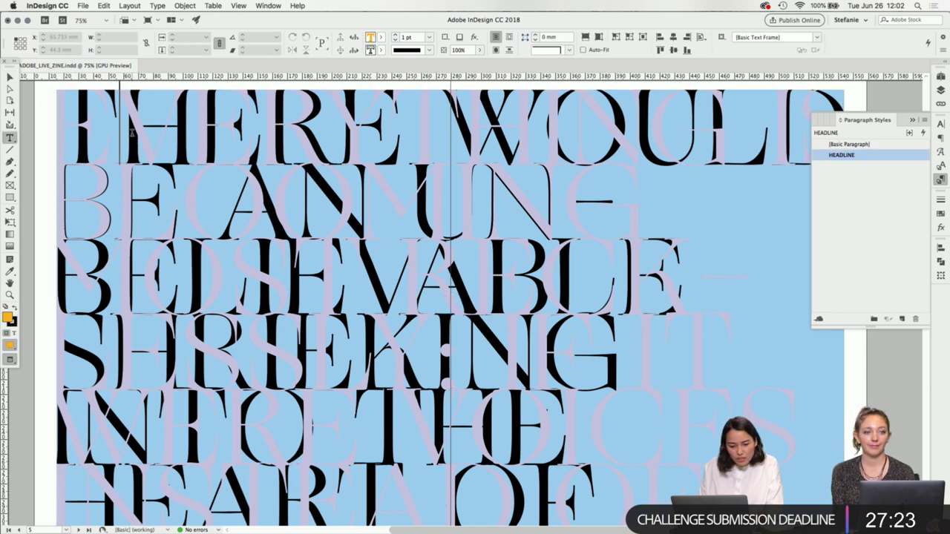
left_click(378, 273)
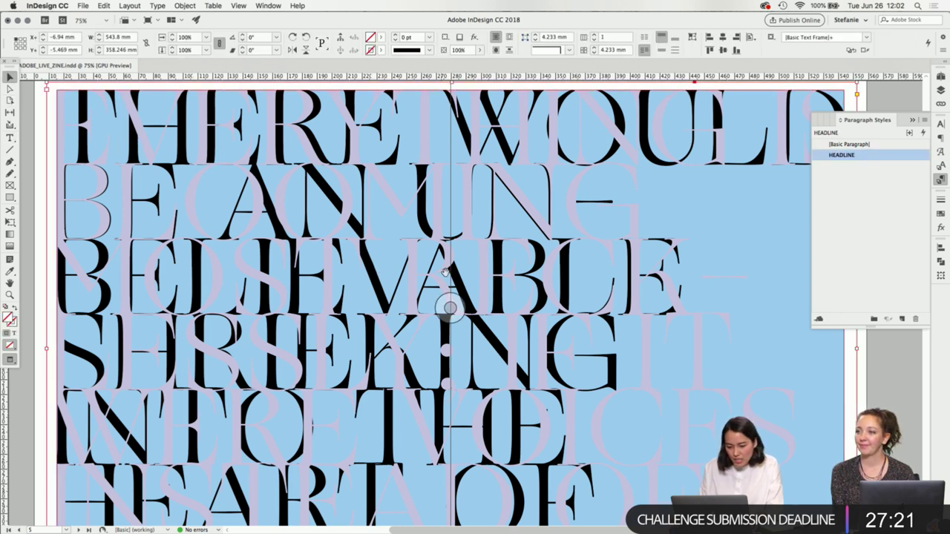
key("Left")
key("Left")
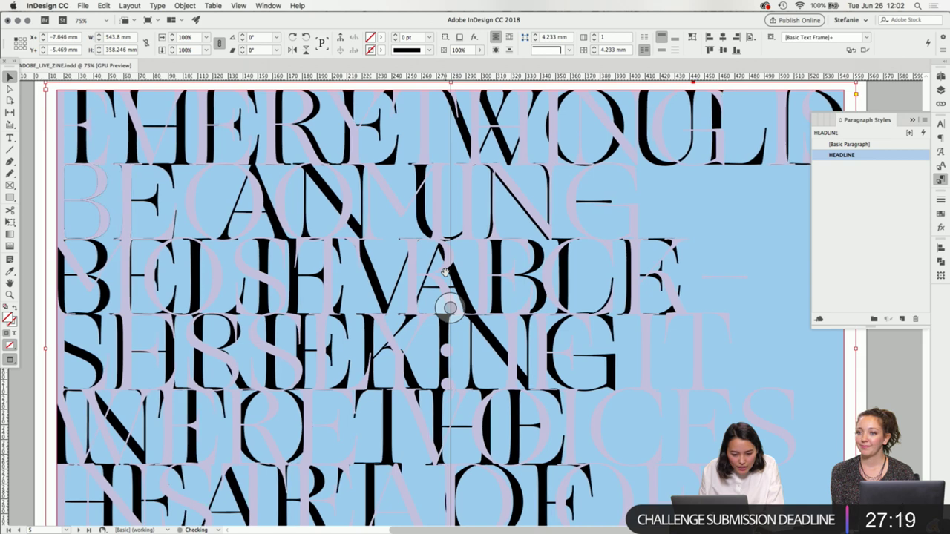
key("Up")
key("Down")
key("Down")
key("Down")
key("Down")
key("Down")
key("Down")
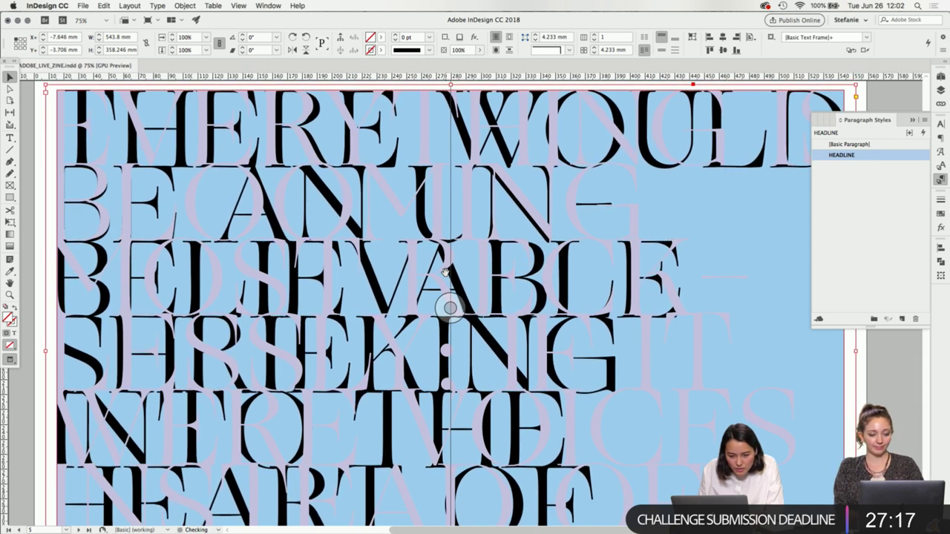
key("Up")
key("Up")
key("Up")
key("Up")
key("Up")
key("Up")
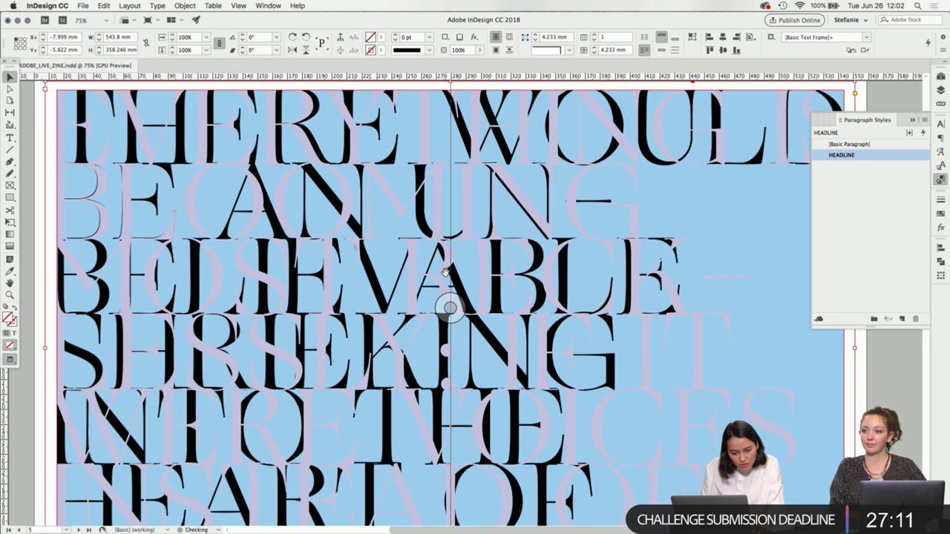
- Set the headline tracking to -200, then step it down to -350, and zoom out
left_click(23, 394)
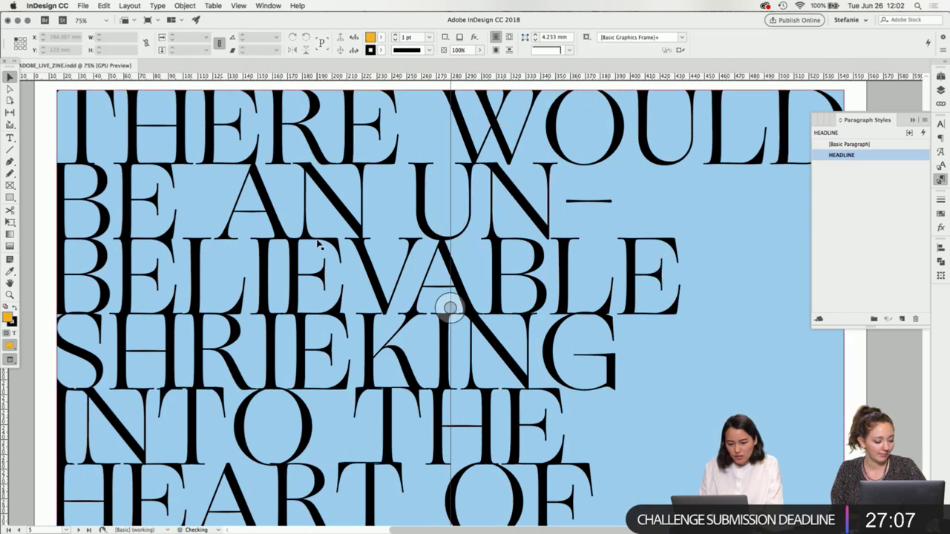
double_click(73, 105)
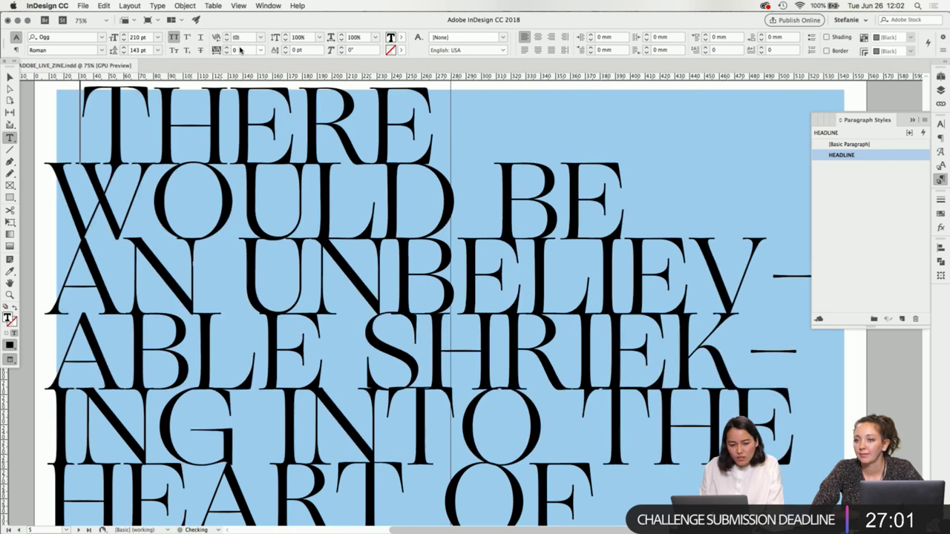
left_click(227, 39)
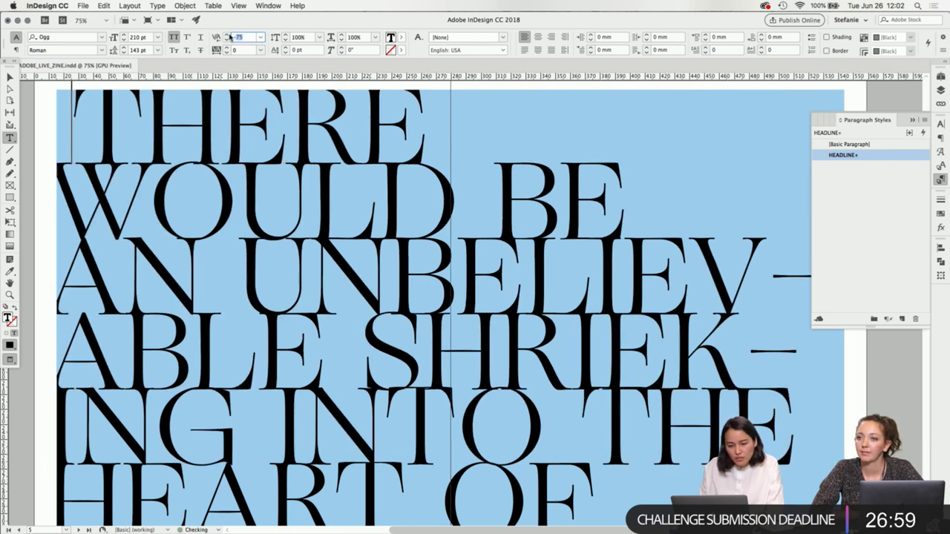
type("-200")
key("Return")
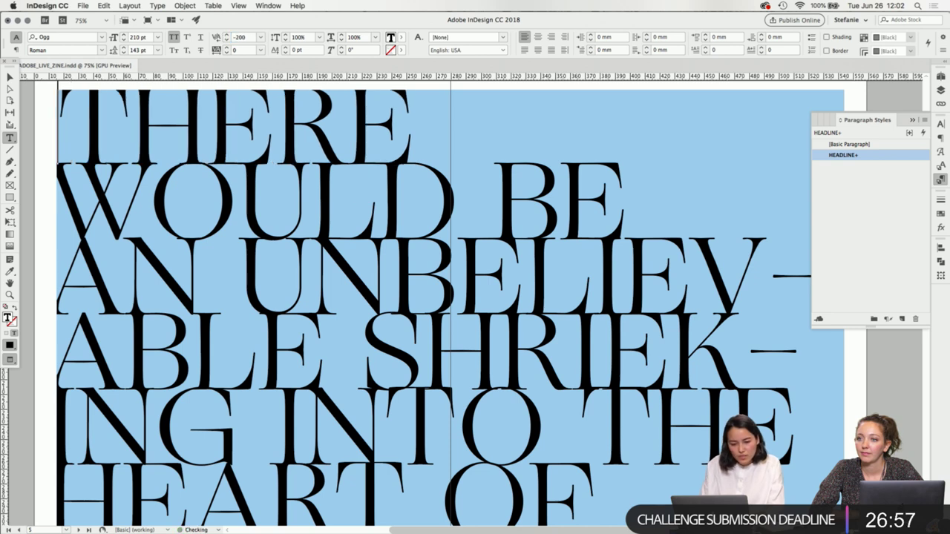
left_click(226, 39)
left_click(226, 39)
left_click(226, 39)
left_click(227, 40)
left_click(227, 39)
left_click(226, 39)
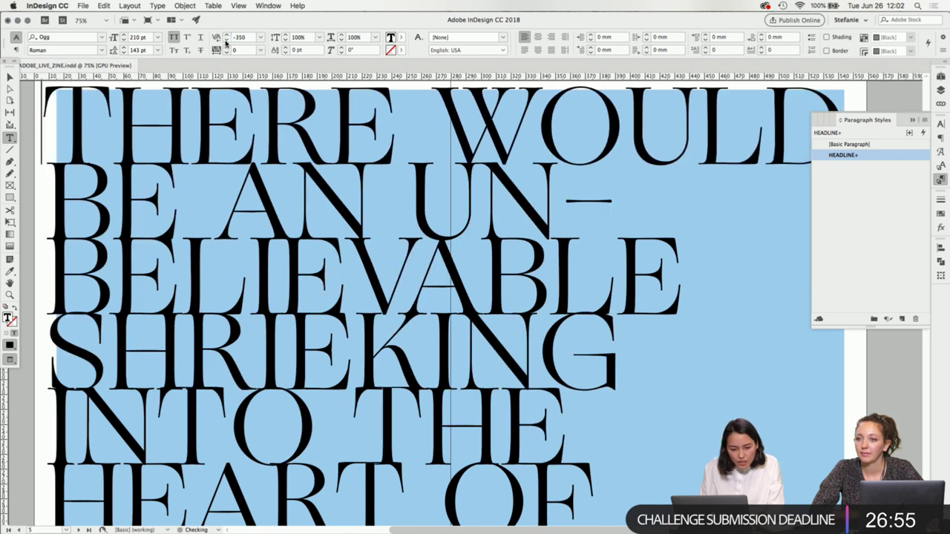
key("Escape")
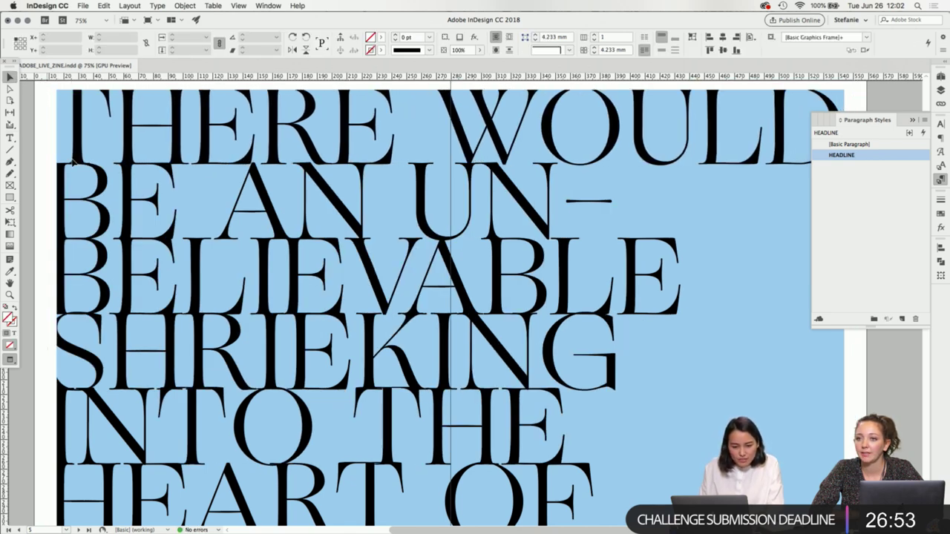
key("super+minus")
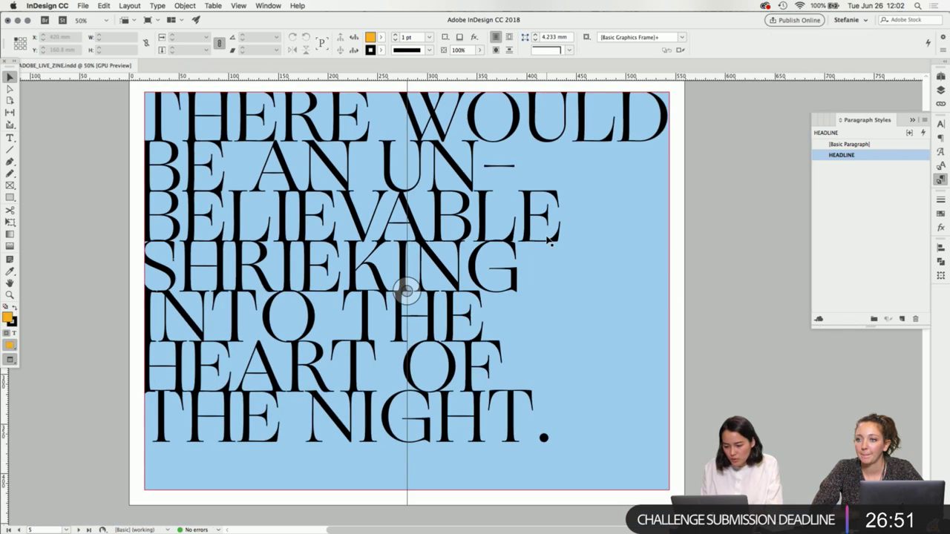
key("super+equal")
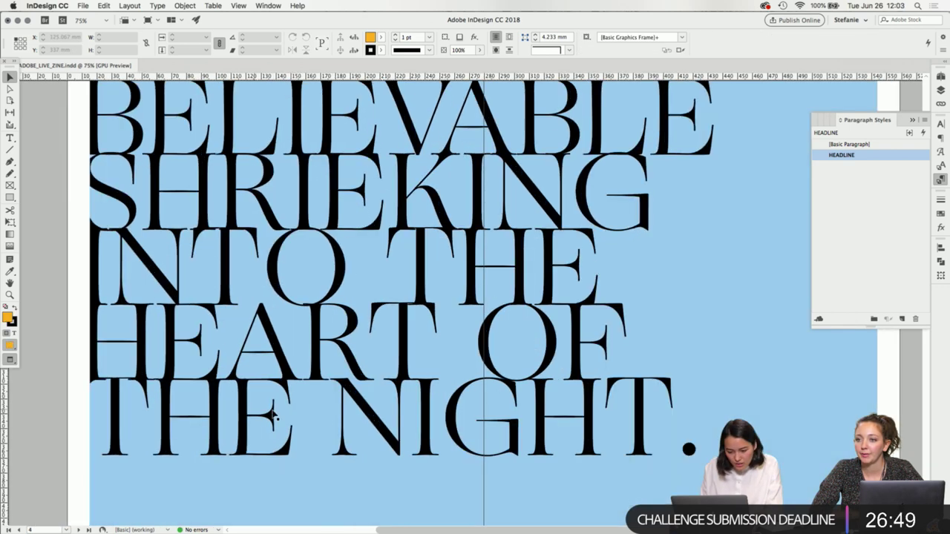
scroll(326, 415, "down", 3)
scroll(409, 388, "up", 5)
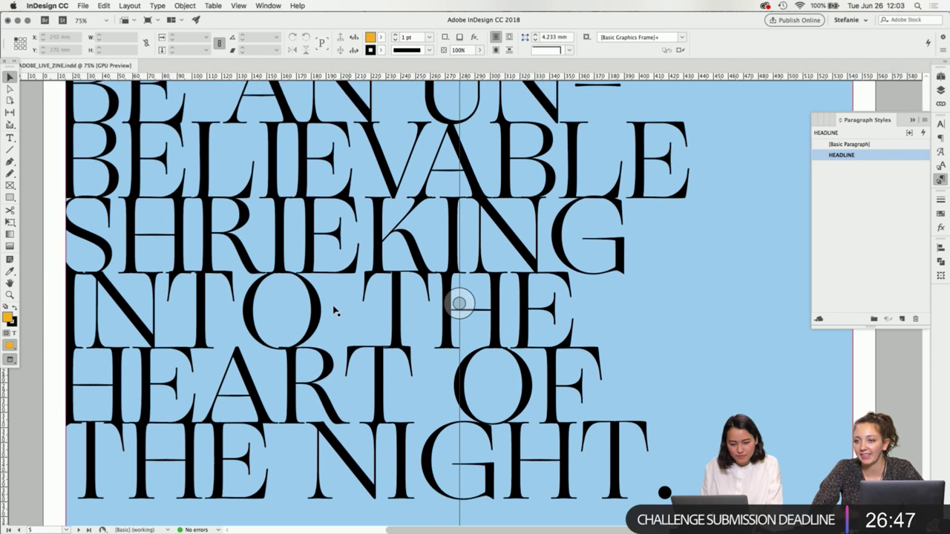
key("super+minus")
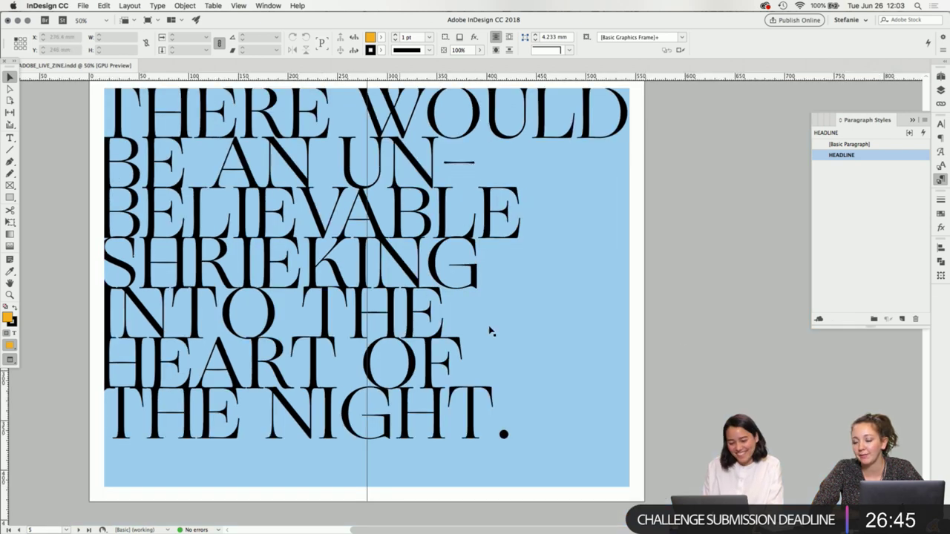
scroll(594, 334, "up", 1)
left_click(299, 492)
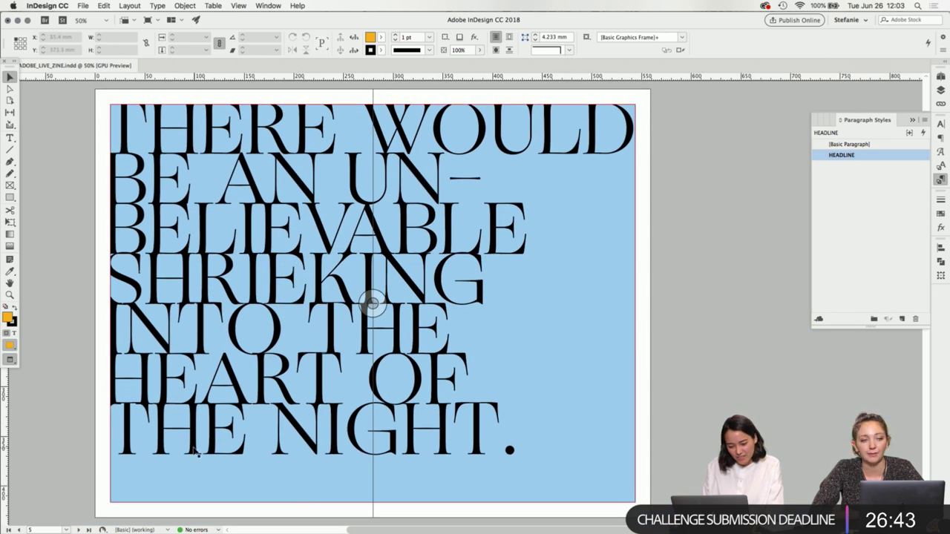
scroll(134, 437, "up", 3)
triple_click(159, 364)
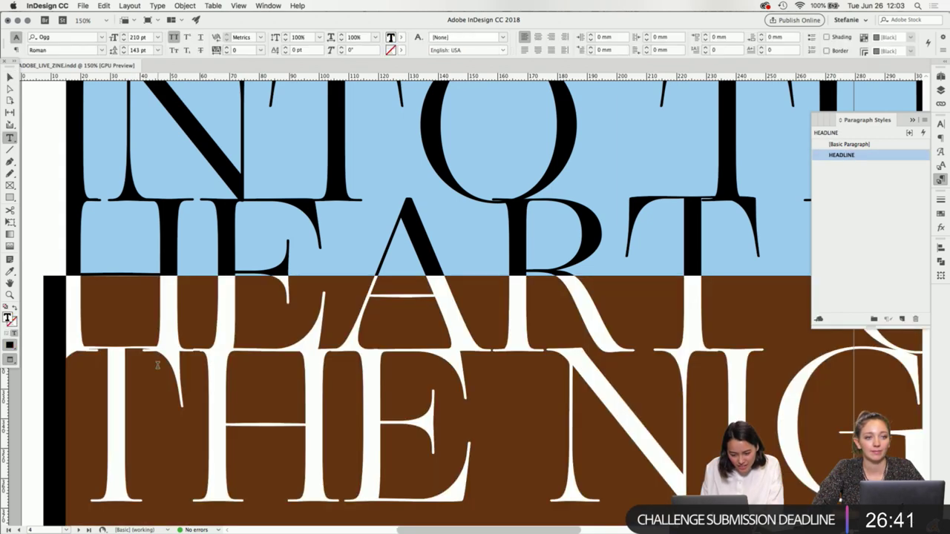
left_click(186, 375)
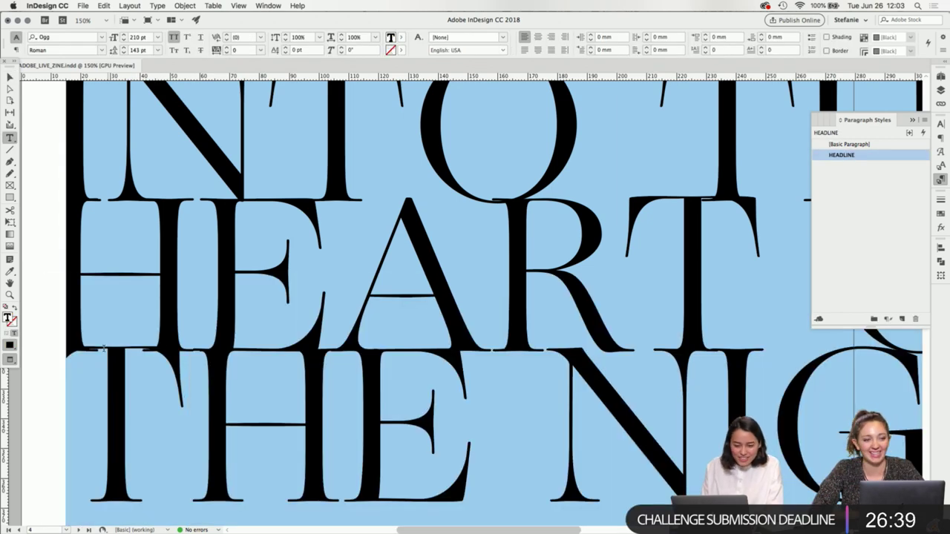
key("ctrl+a")
key("Escape")
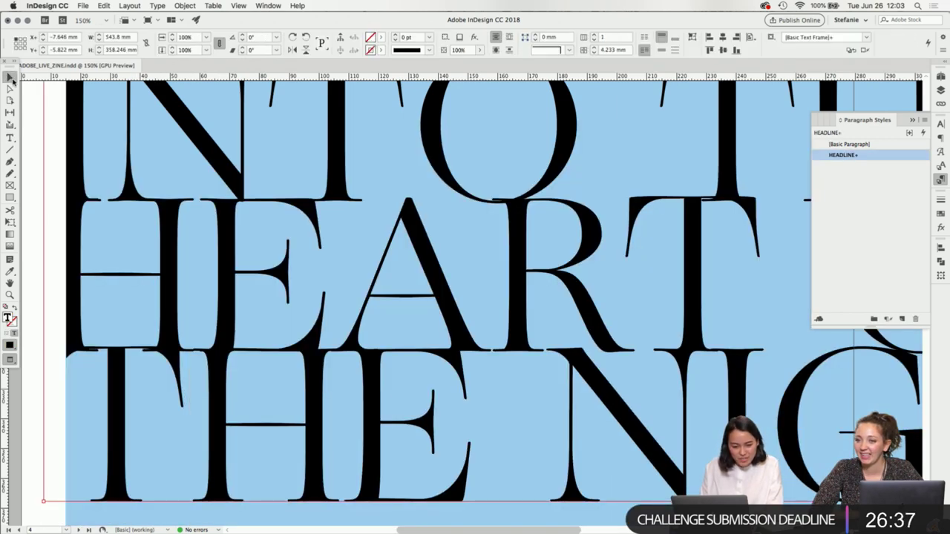
key("ctrl+shift+a")
scroll(494, 304, "down", 3)
scroll(380, 301, "up", 2)
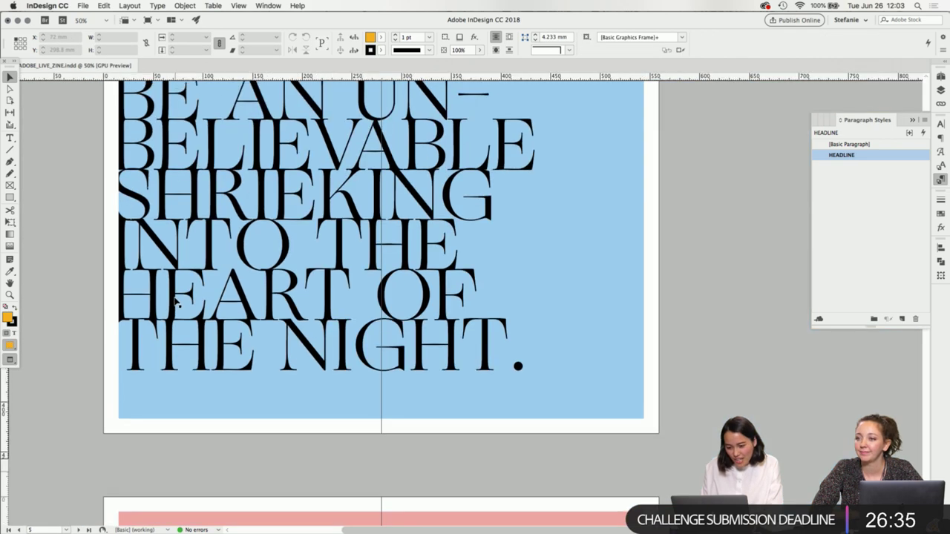
scroll(731, 336, "up", 2)
scroll(660, 327, "down", 2)
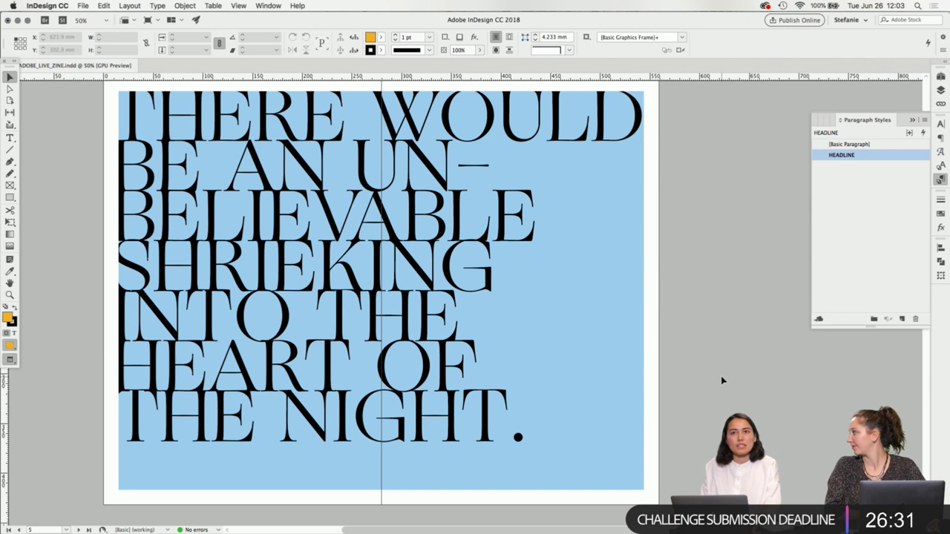
left_click(342, 399)
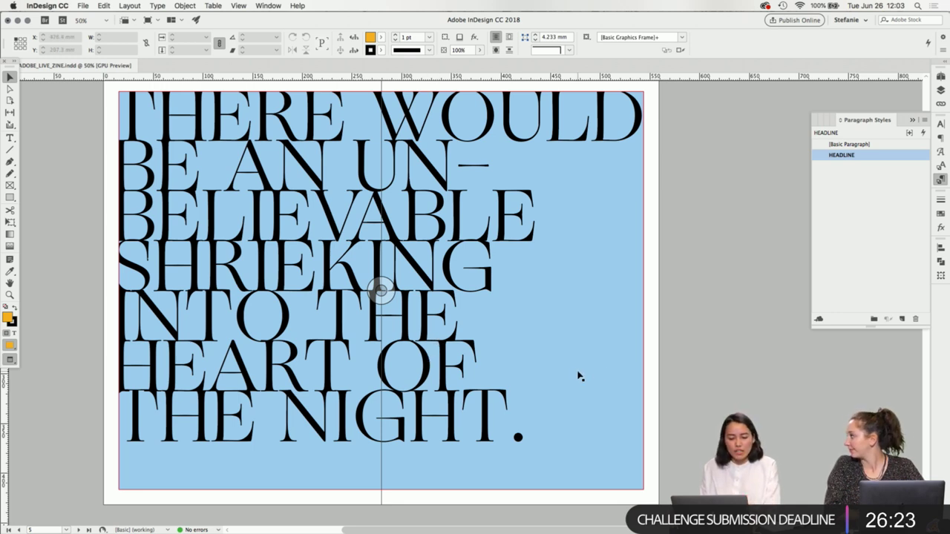
left_click(663, 370)
left_click(135, 395)
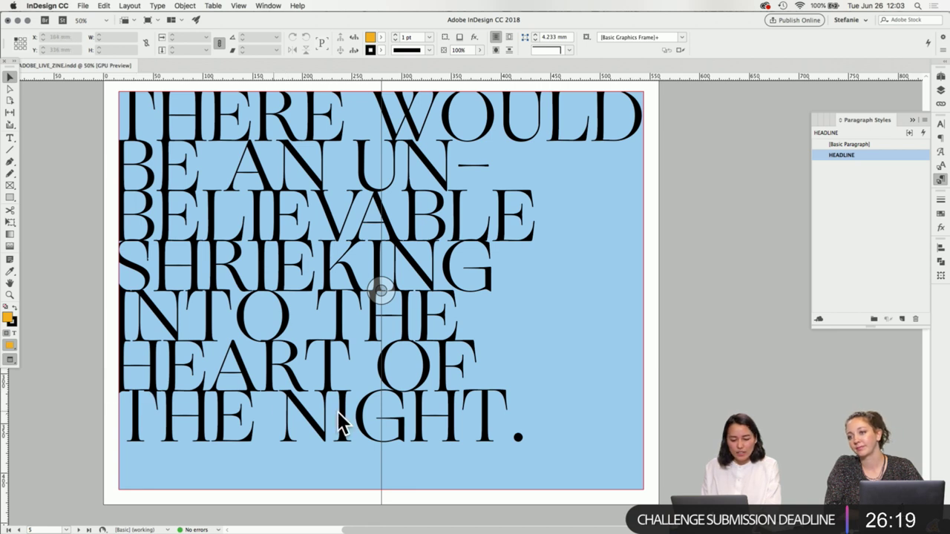
left_click(483, 503)
scroll(780, 468, "up", 3)
scroll(780, 468, "left", 2)
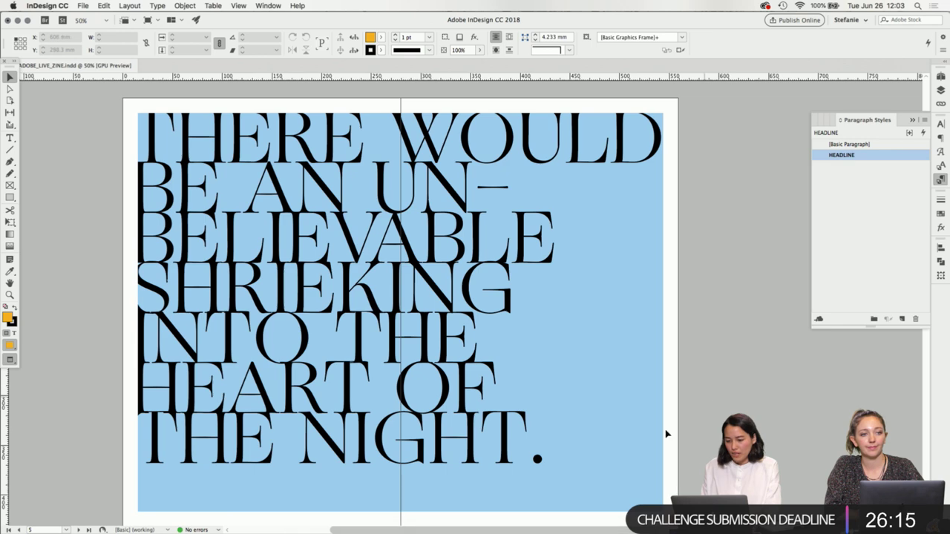
left_click(420, 194)
left_click_drag(615, 280, 491, 247)
scroll(491, 247, "up", 3)
scroll(491, 247, "up", 10)
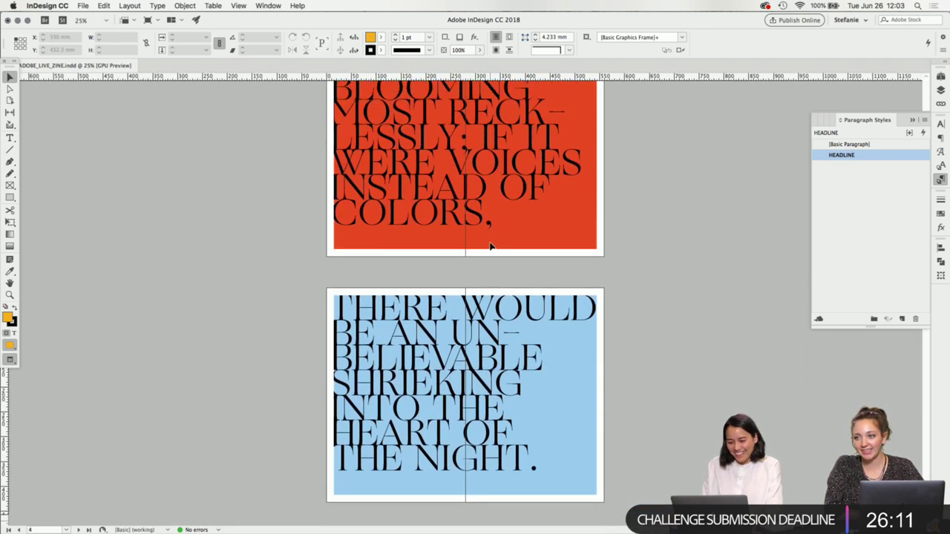
scroll(509, 260, "down", 2)
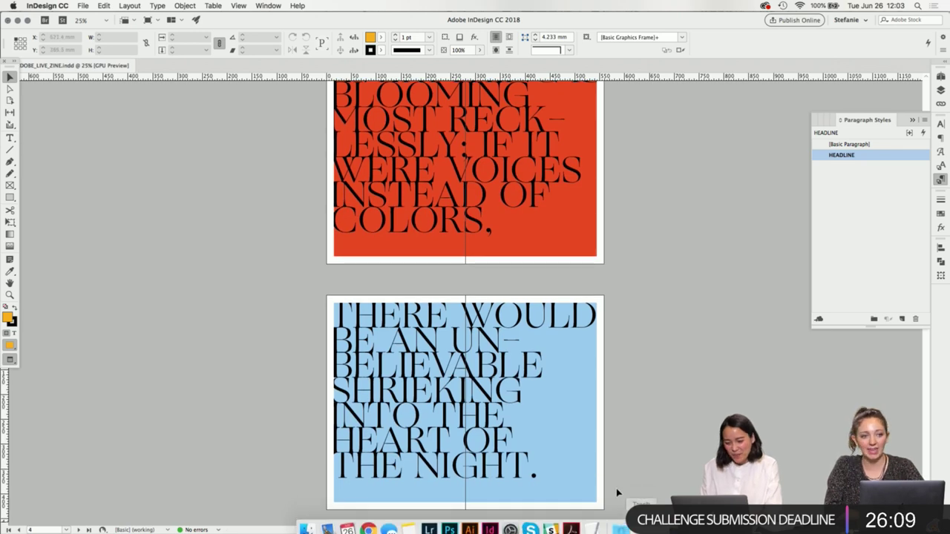
left_click(572, 479)
scroll(571, 479, "up", 3)
scroll(572, 475, "down", 3)
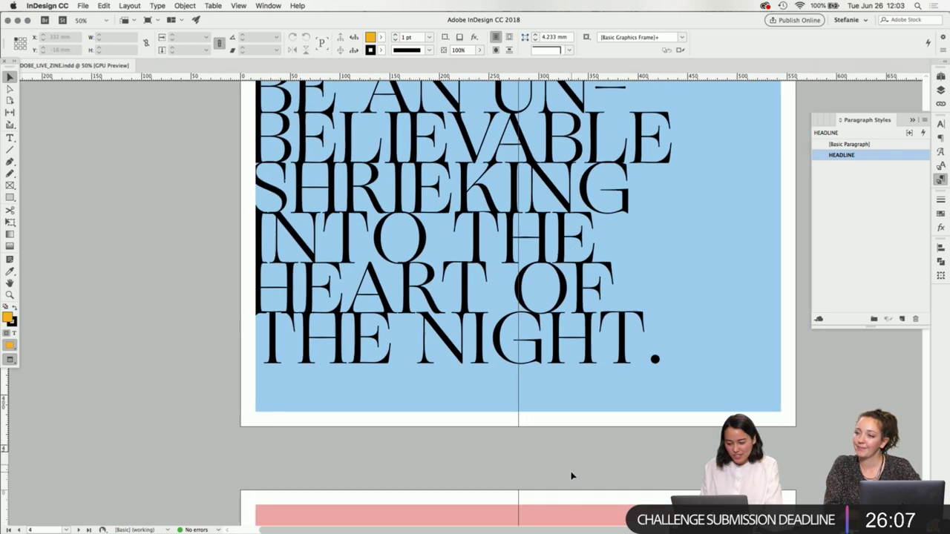
scroll(594, 460, "right", 2)
scroll(621, 443, "up", 3)
scroll(634, 421, "right", 3)
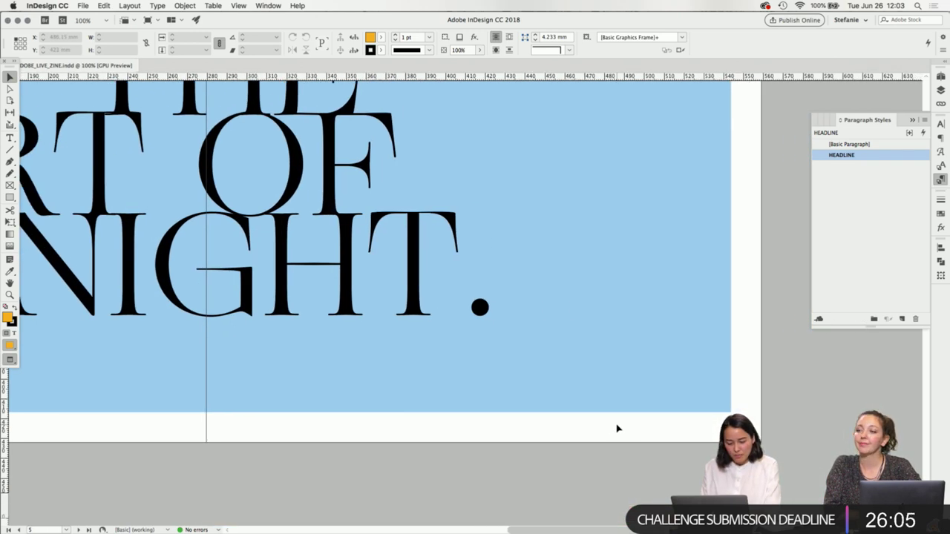
key("t")
scroll(618, 434, "up", 1)
- Draw a text frame at the blue page's lower right with the pasted RAIN- text at 90 pt
scroll(561, 405, "up", 1)
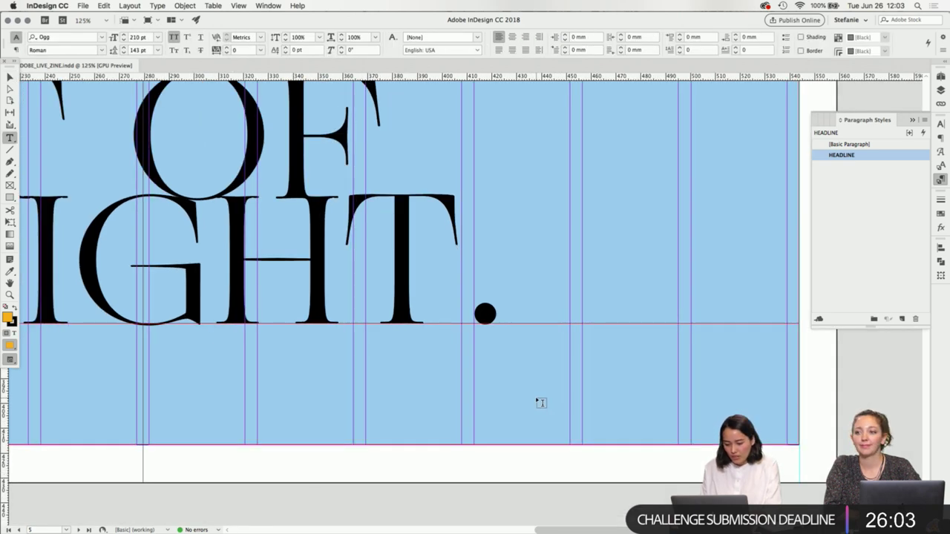
scroll(542, 412, "right", 3)
left_click_drag(308, 386, 688, 450)
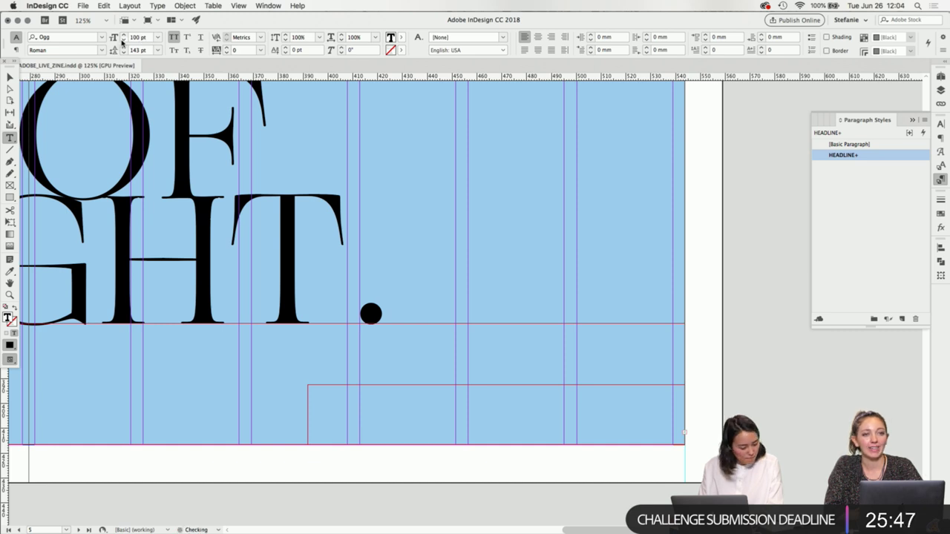
left_click(123, 43)
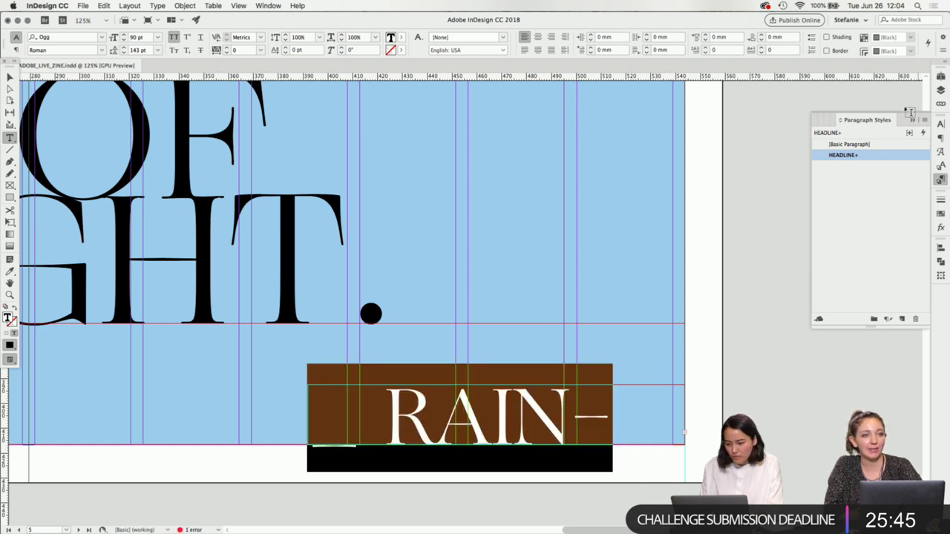
left_click(939, 126)
left_click(941, 178)
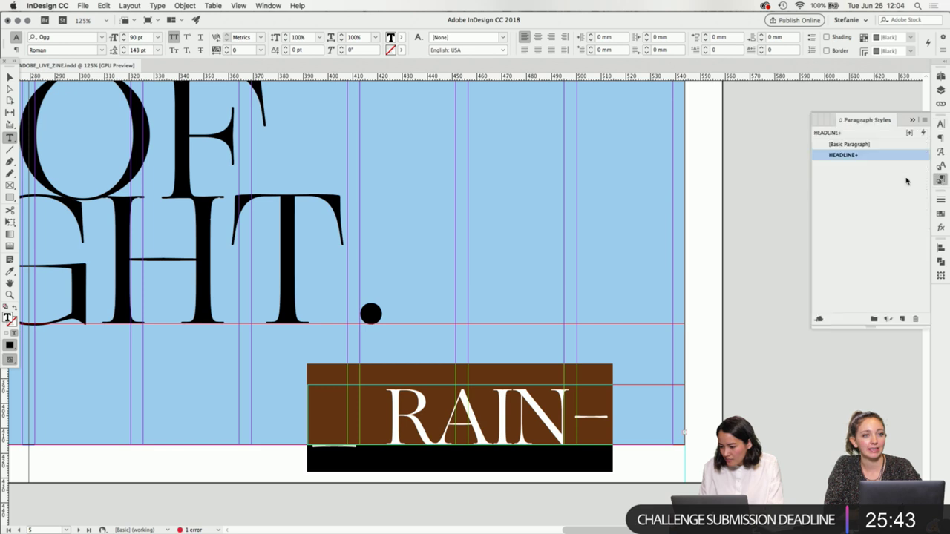
- Apply Basic Paragraph and set the attribution line in Futura PT Medium
left_click(849, 145)
left_click(939, 125)
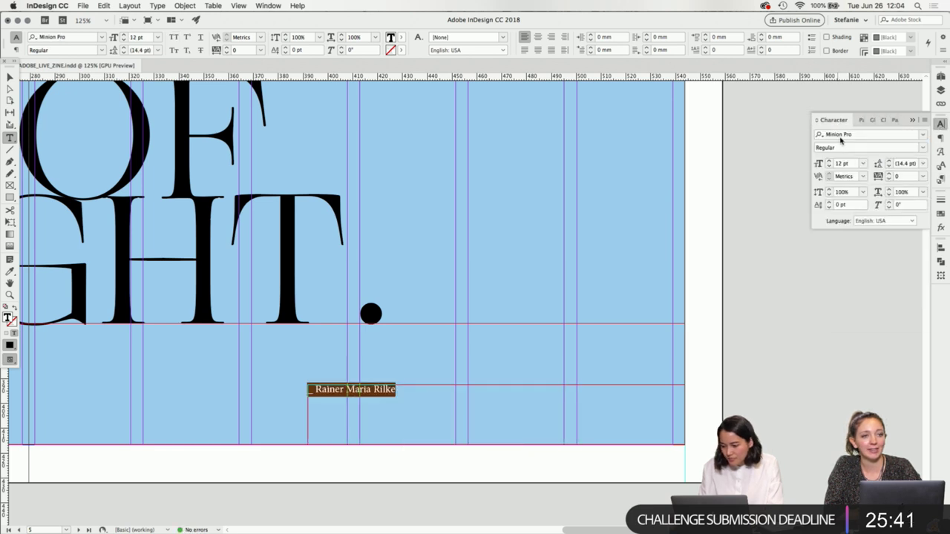
left_click(332, 391)
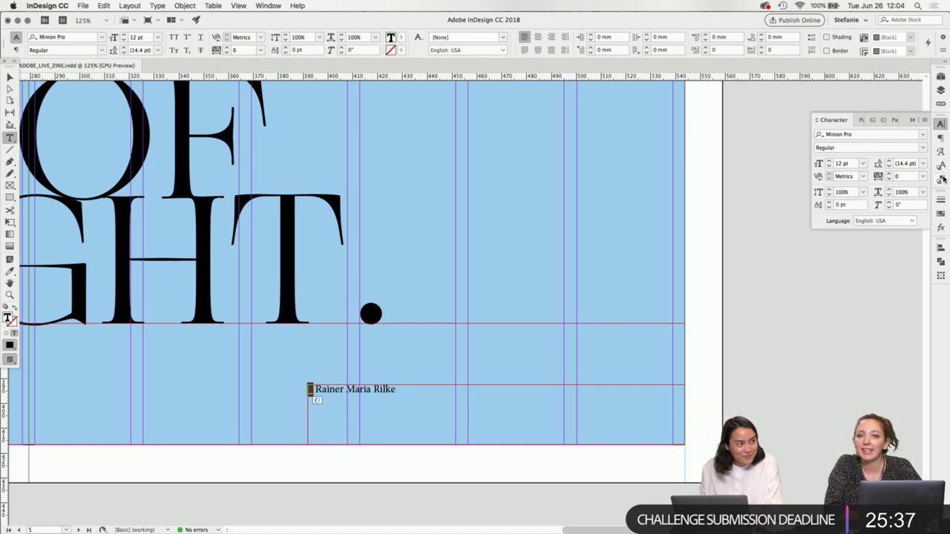
left_click(942, 153)
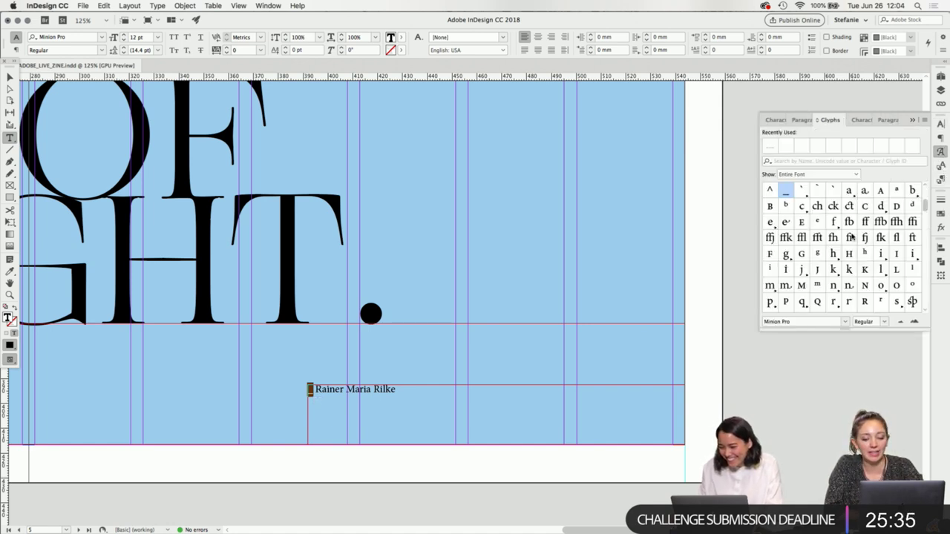
scroll(839, 245, "up", 3)
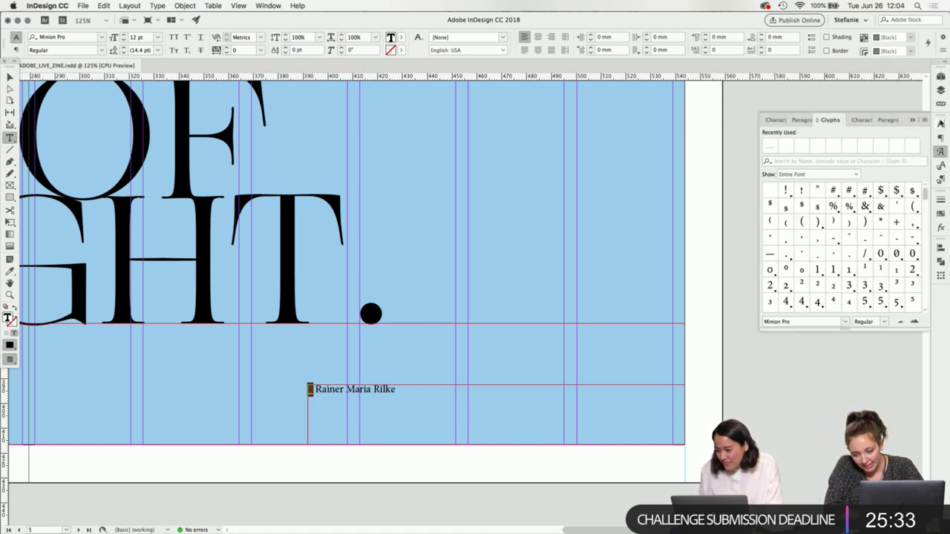
left_click(941, 124)
left_click(851, 135)
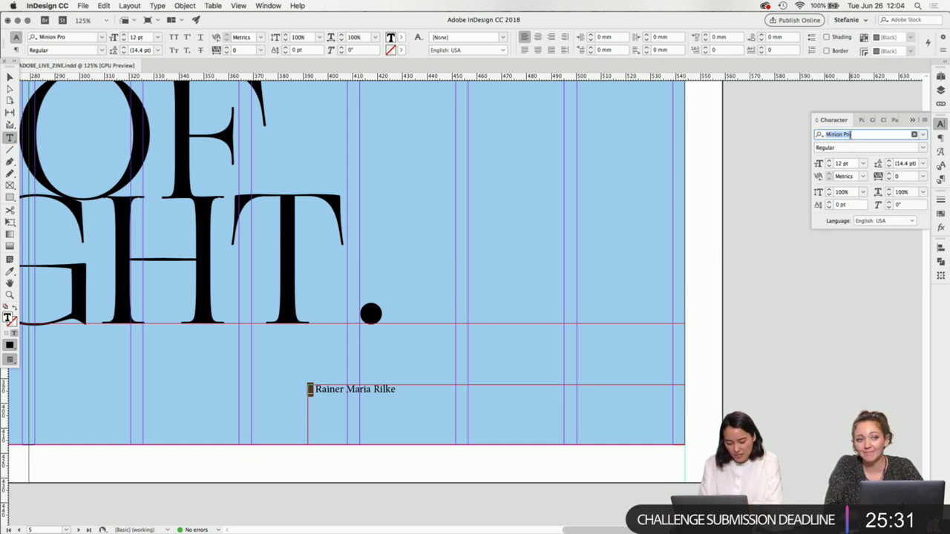
triple_click(389, 387)
left_click(863, 135)
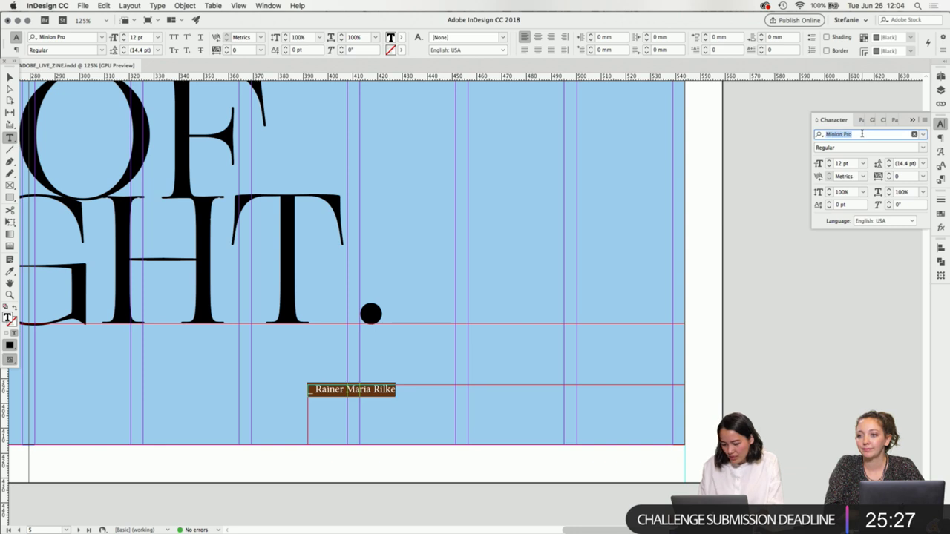
type("futura")
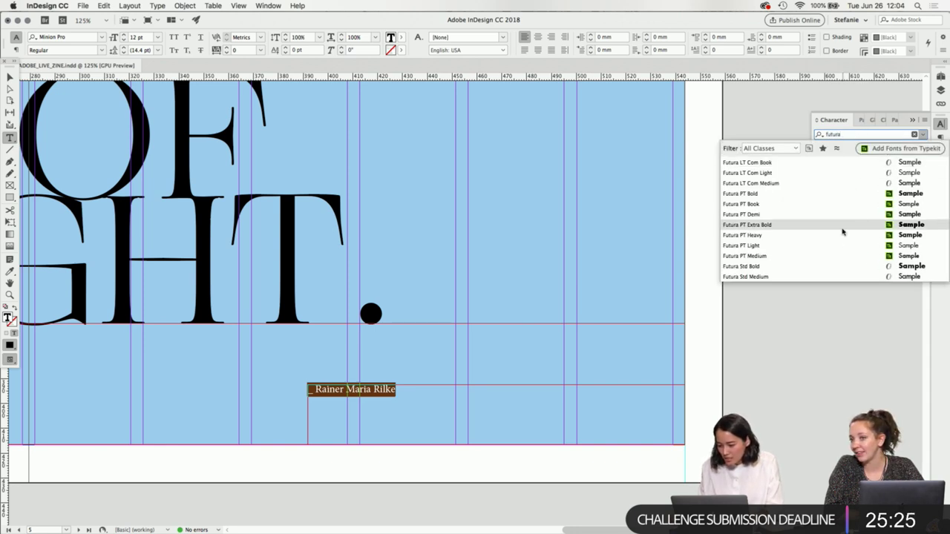
left_click(817, 258)
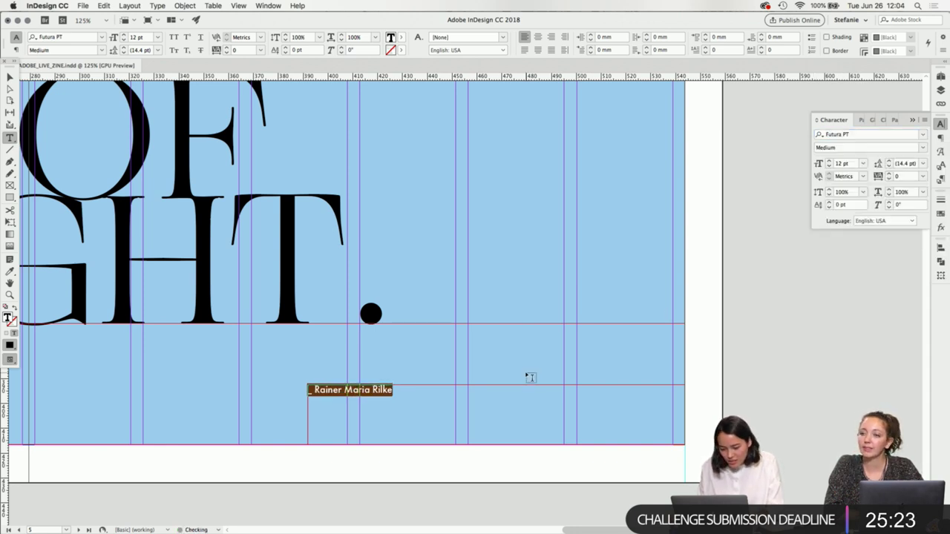
- Tighten the attribution's tracking to -100 and select the underscore before Rainer
left_click_drag(393, 391, 320, 392)
scroll(319, 397, "up", 4)
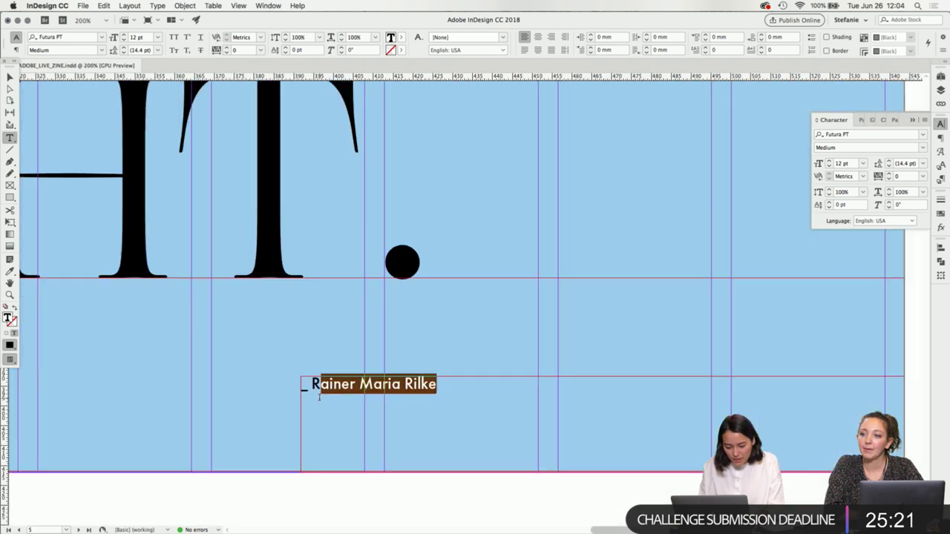
scroll(319, 398, "down", 5)
scroll(319, 398, "up", 3)
scroll(320, 398, "right", 5)
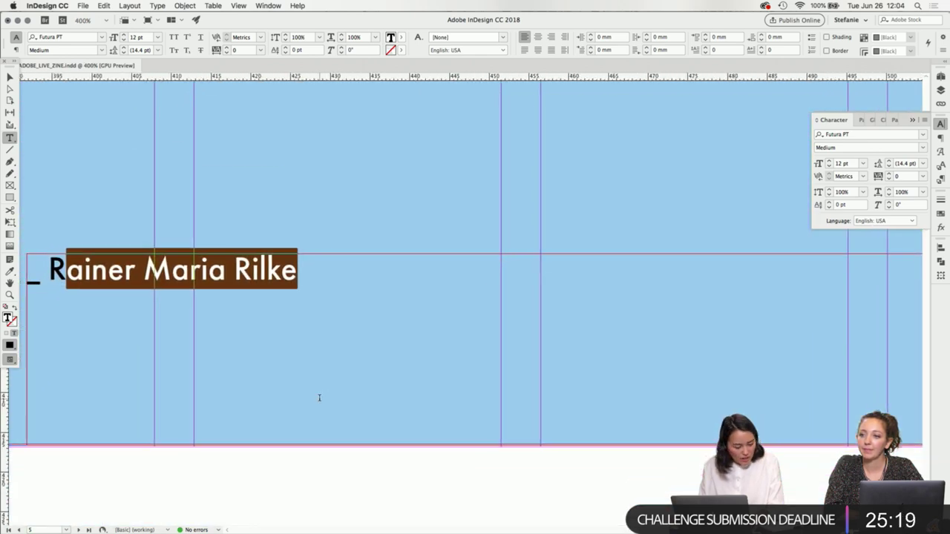
scroll(319, 397, "left", 1)
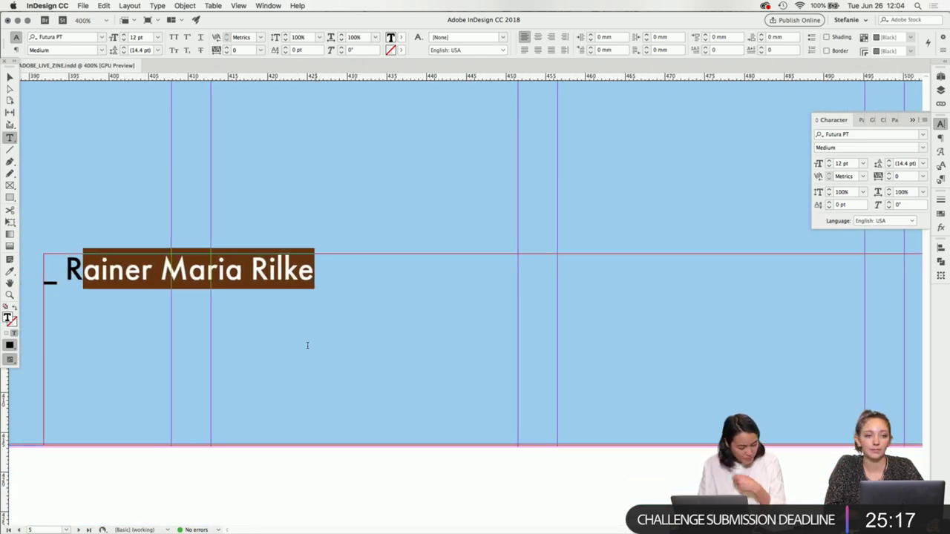
triple_click(250, 270)
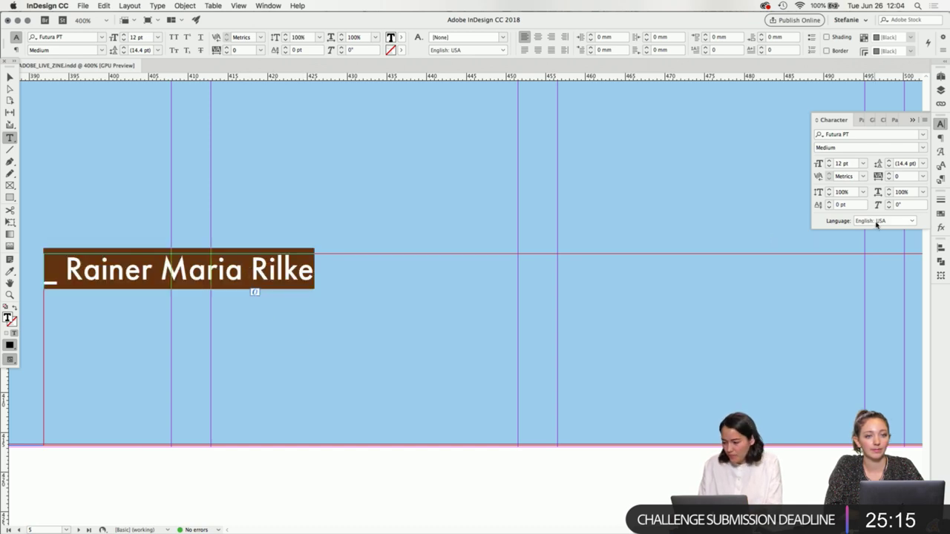
left_click(899, 177)
type("-100")
key("Return")
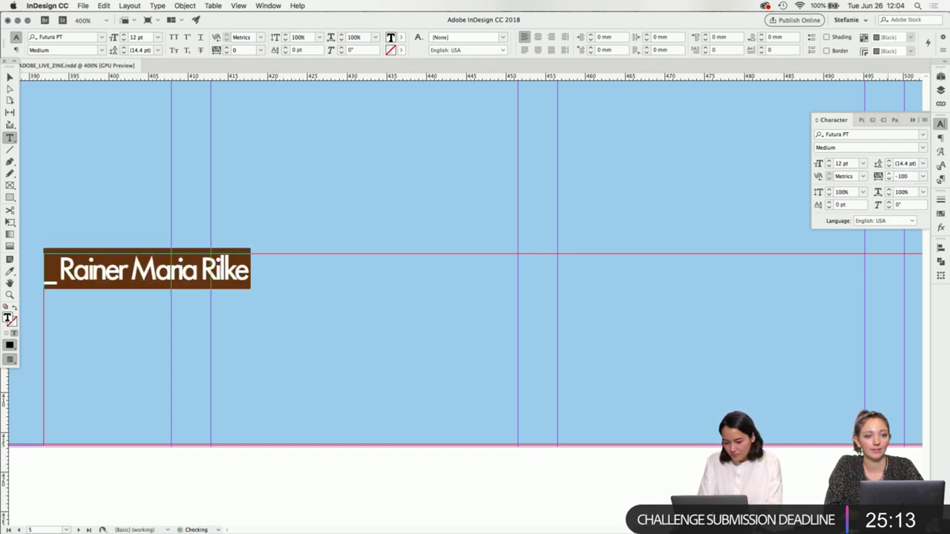
left_click(231, 267)
scroll(340, 282, "left", 5)
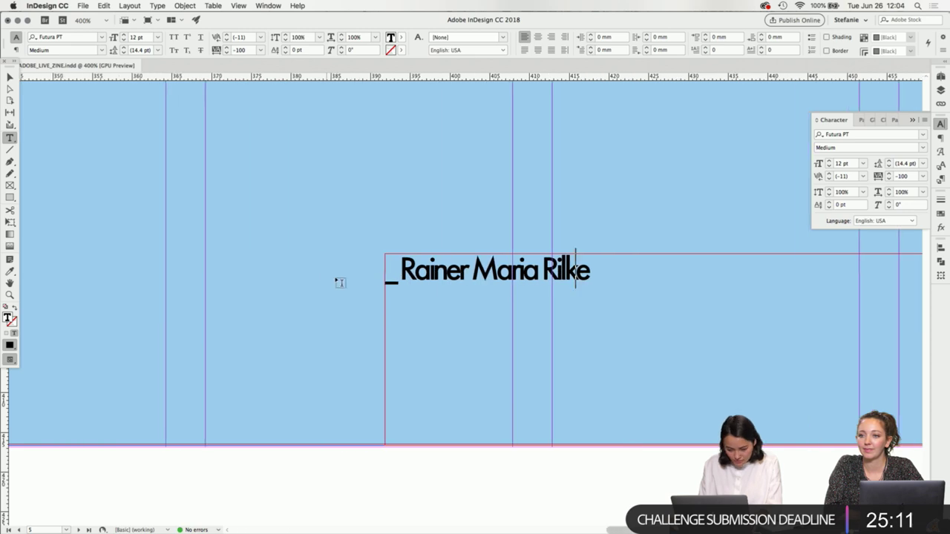
left_click_drag(400, 275, 385, 275)
- Set the underscore in Ogg Italic and replace it with an em dash from Glyphs
left_click(844, 135)
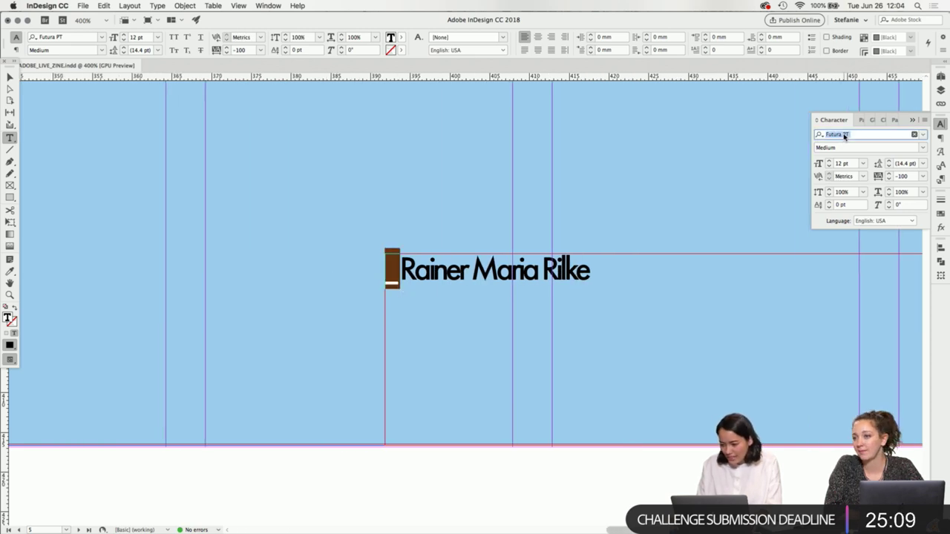
type("ogg")
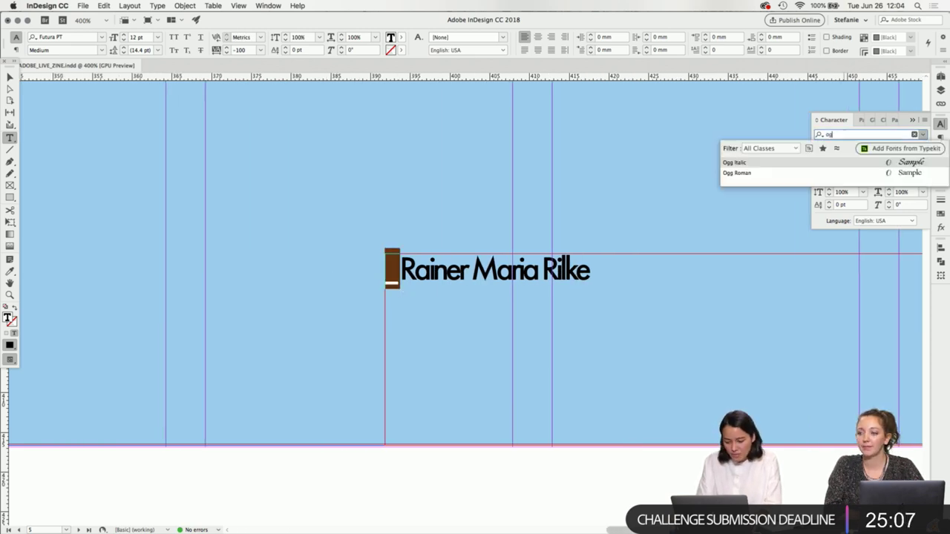
left_click(781, 162)
double_click(398, 275)
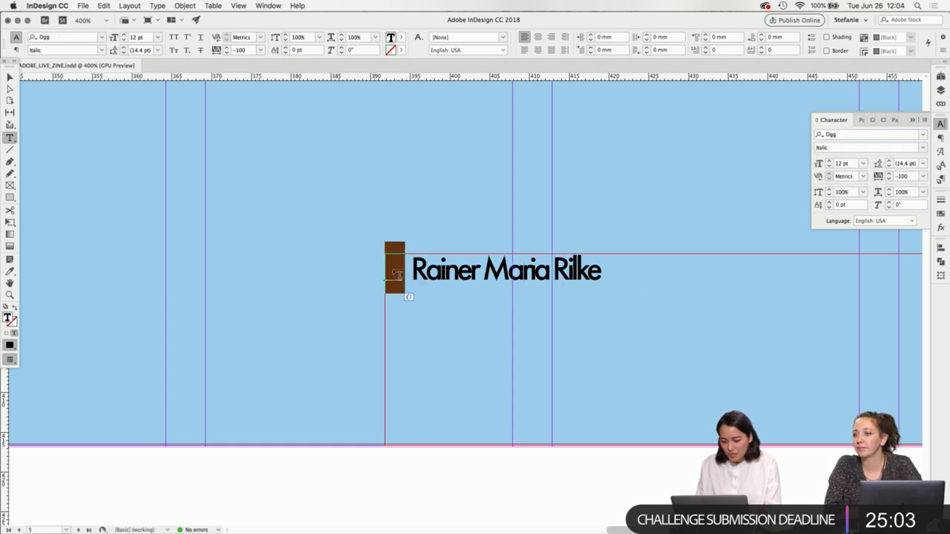
left_click(941, 151)
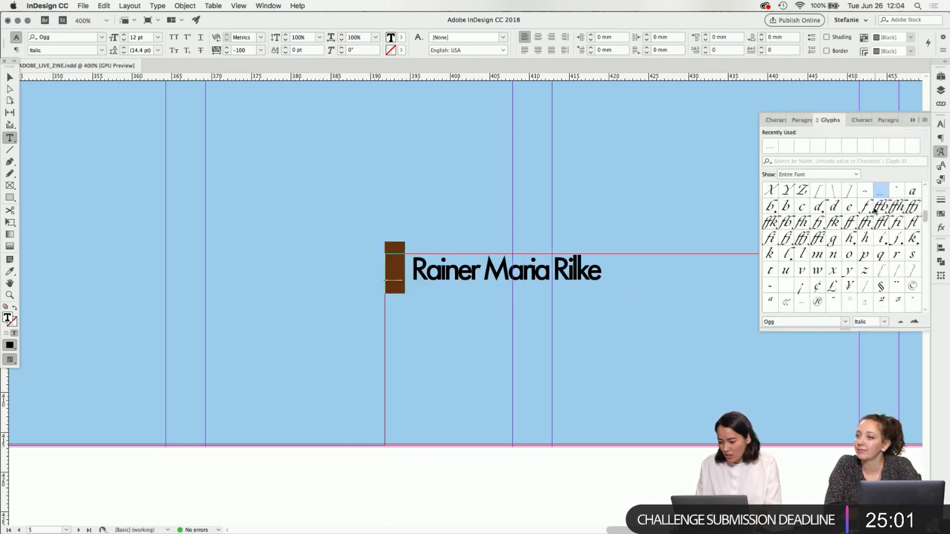
scroll(876, 216, "up", 6)
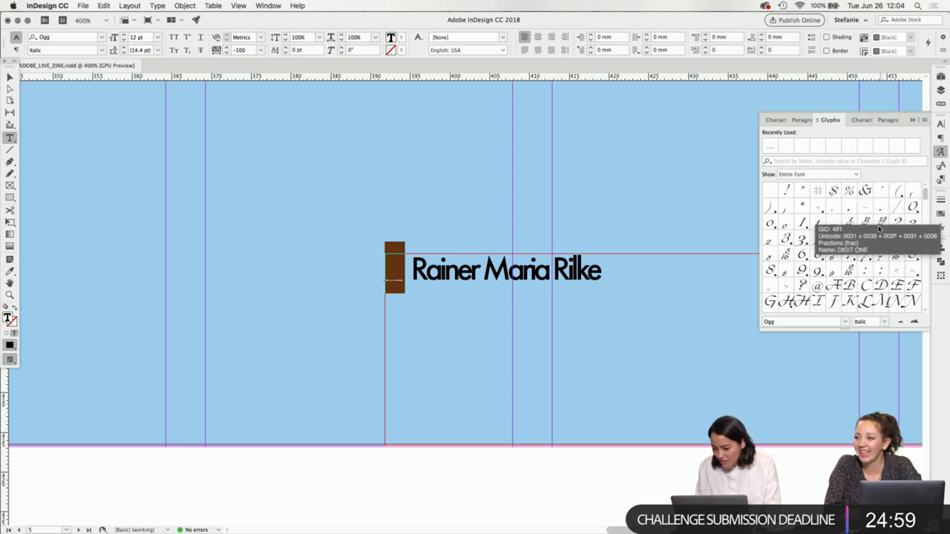
scroll(891, 275, "down", 10)
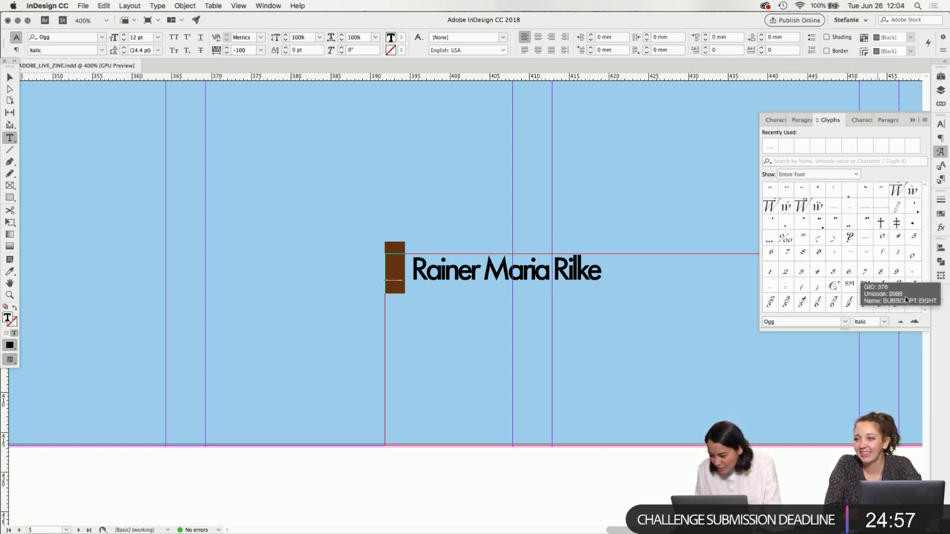
scroll(891, 282, "down", 5)
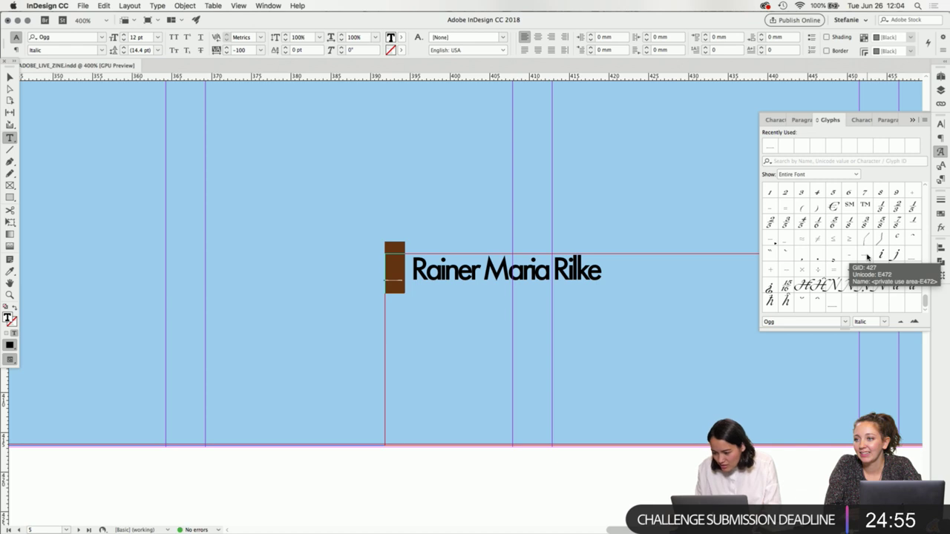
scroll(867, 253, "up", 5)
double_click(867, 226)
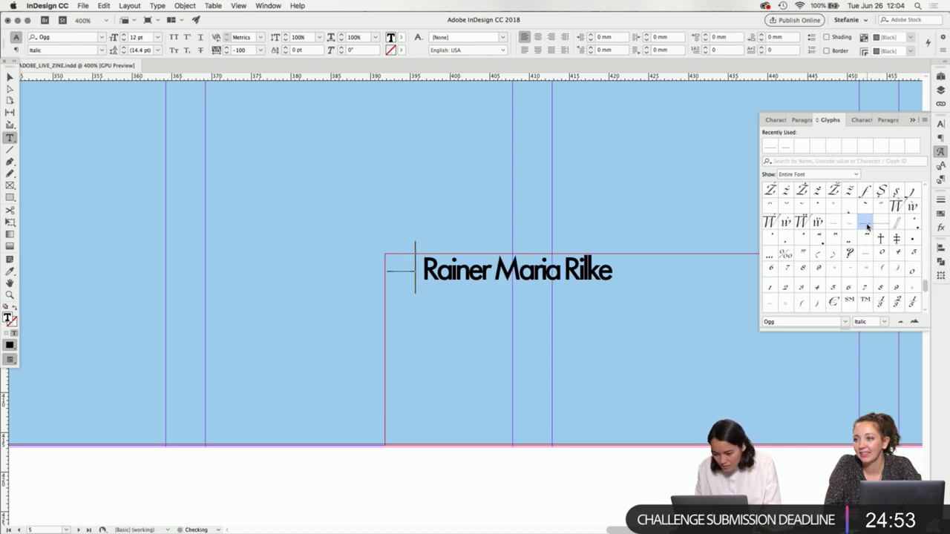
- Restyle the R, M and R initials as Ogg script capitals, then select all the attribution text
key("shift+Right")
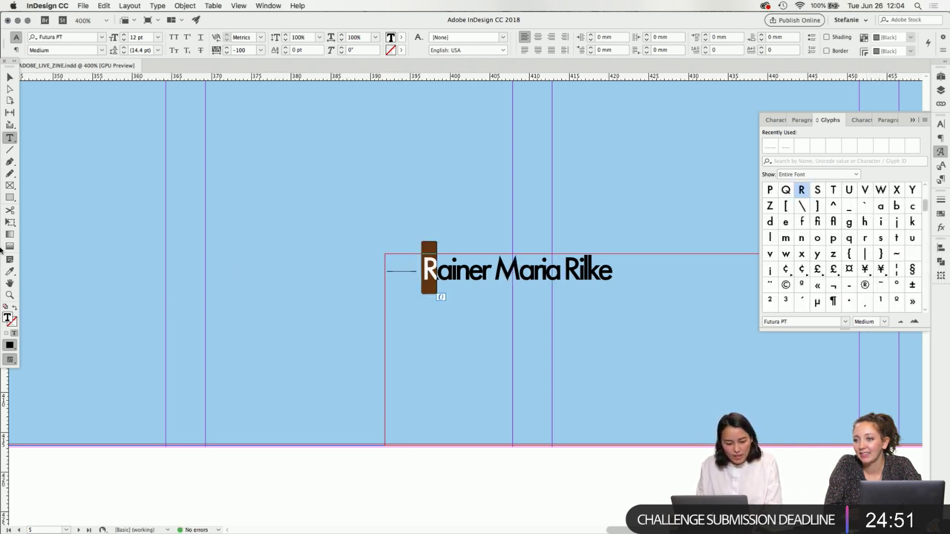
left_click_drag(11, 274, 22, 290)
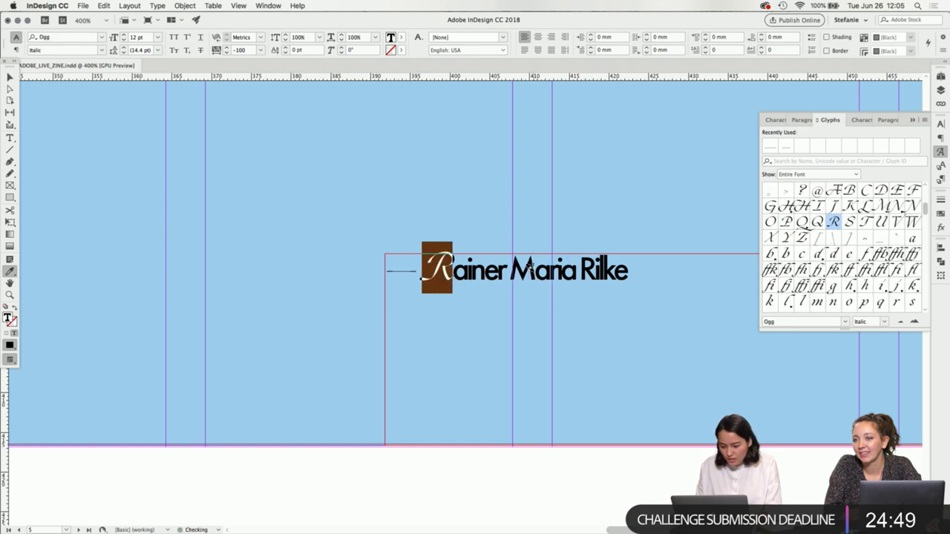
left_click_drag(534, 267, 504, 266)
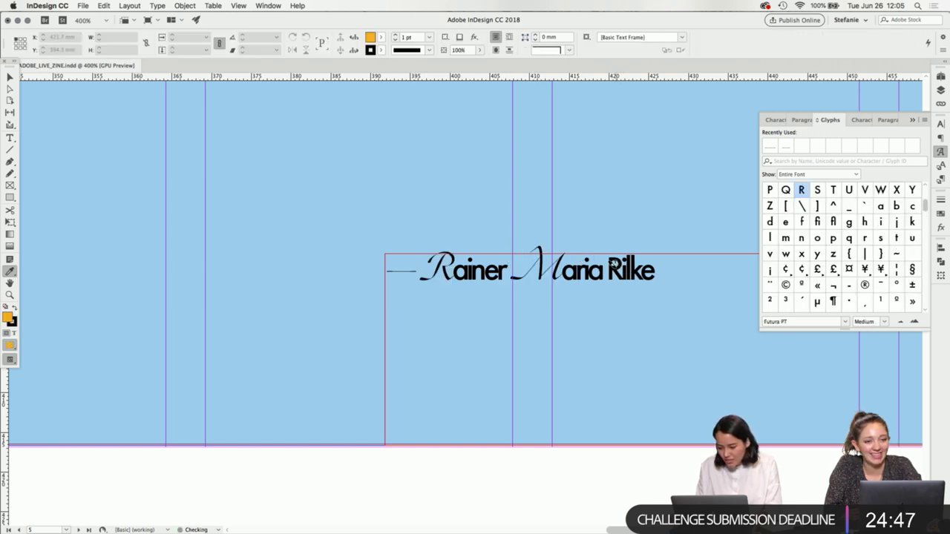
left_click_drag(621, 265, 607, 264)
left_click(11, 77)
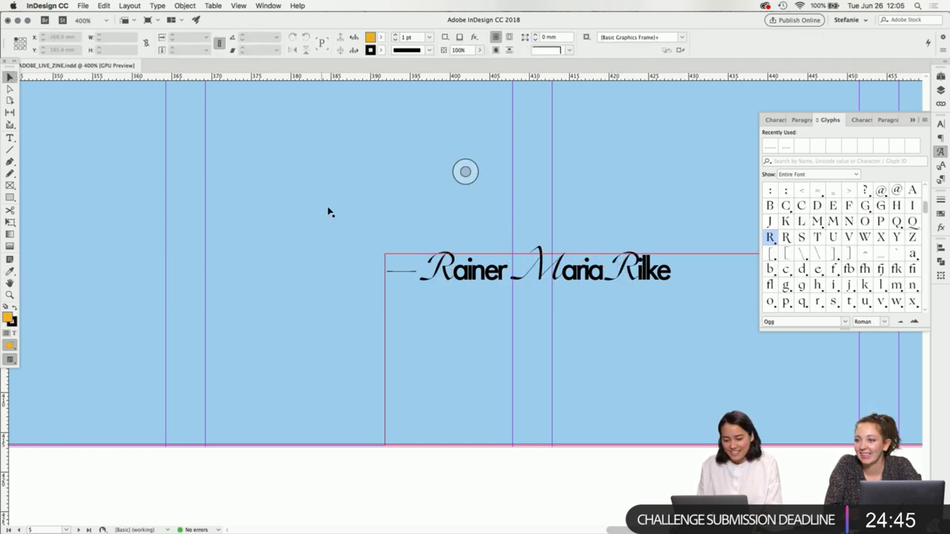
left_click(556, 373)
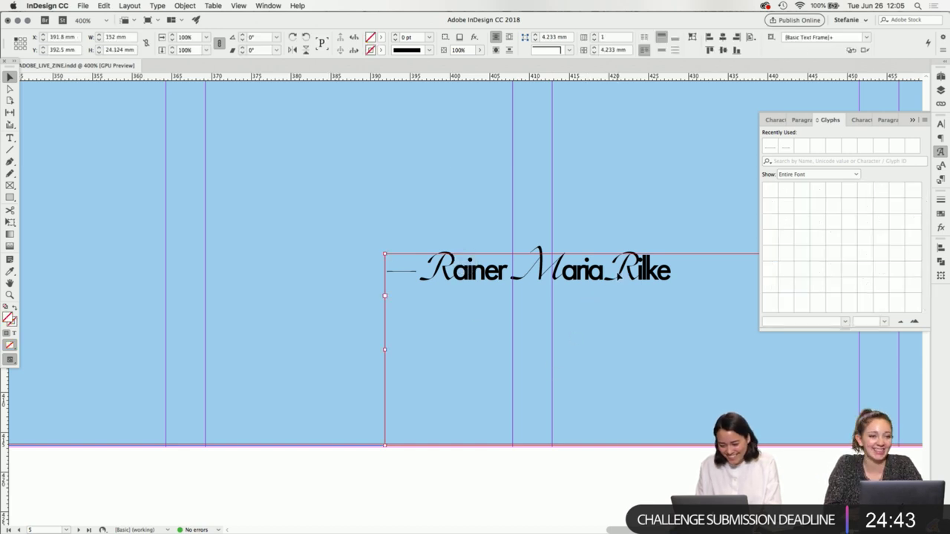
double_click(616, 297)
key("super+a")
- Enlarge the Rilke attribution's font size to 40 pt
key("super+minus")
key("super+minus")
key("super+minus")
key("super+minus")
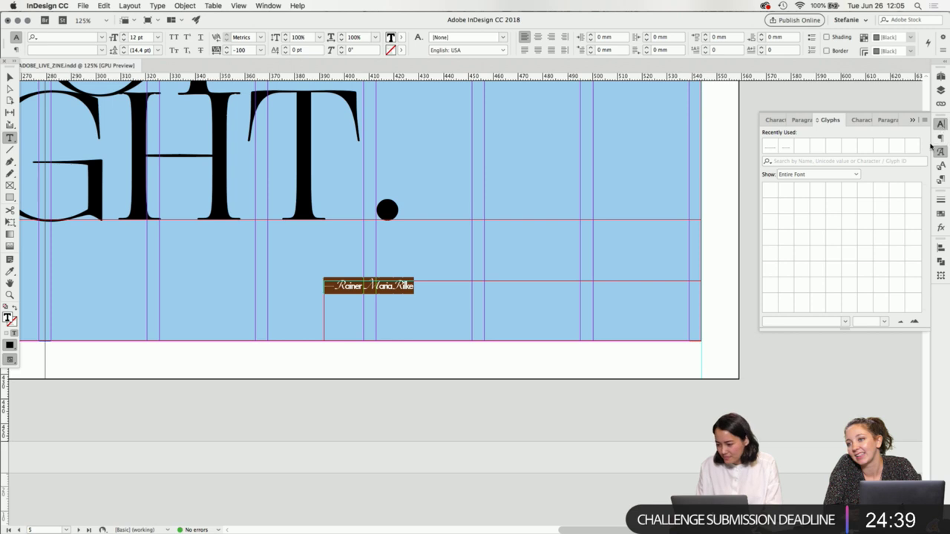
left_click(941, 123)
left_click(829, 161)
left_click(829, 161)
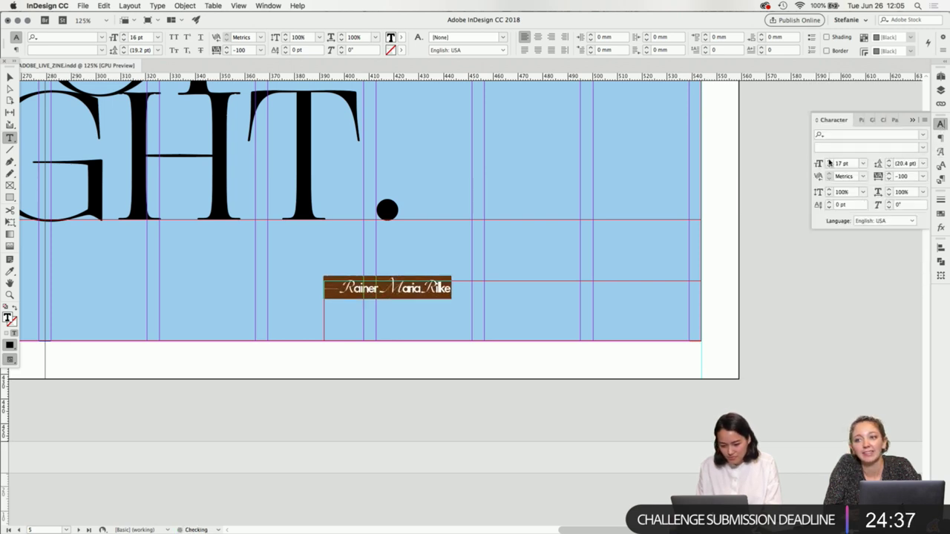
left_click(829, 161)
left_click(830, 161)
left_click(829, 161)
left_click(829, 161)
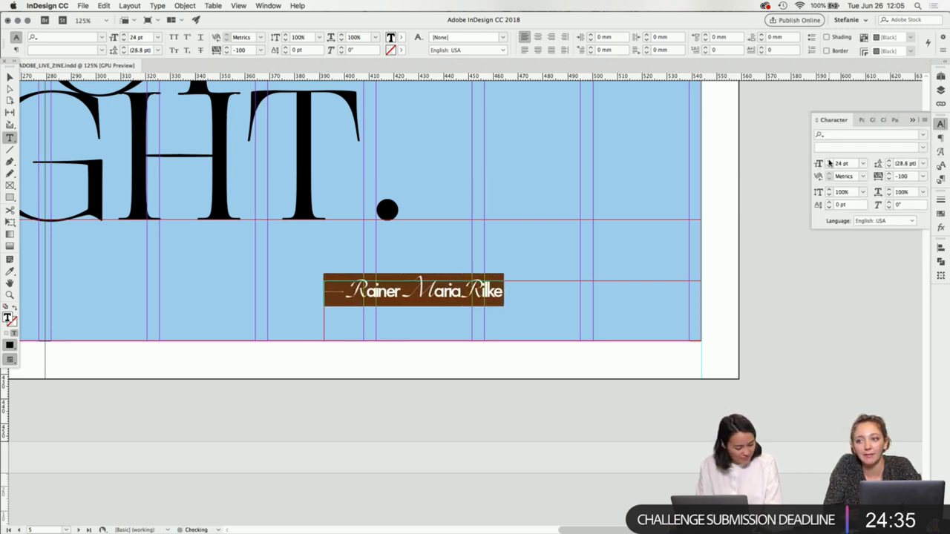
left_click(829, 161)
left_click(829, 162)
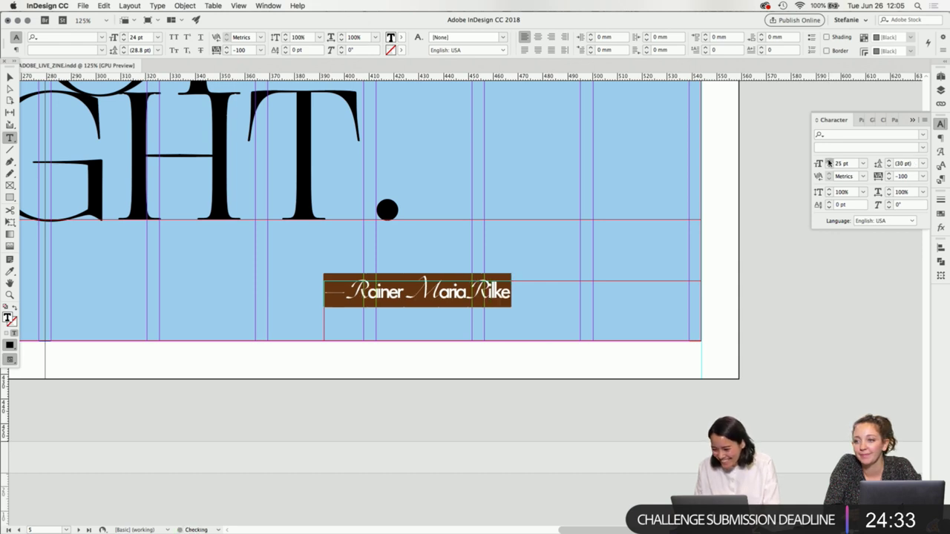
left_click(829, 161)
left_click(829, 161)
left_click(829, 161)
left_click(830, 161)
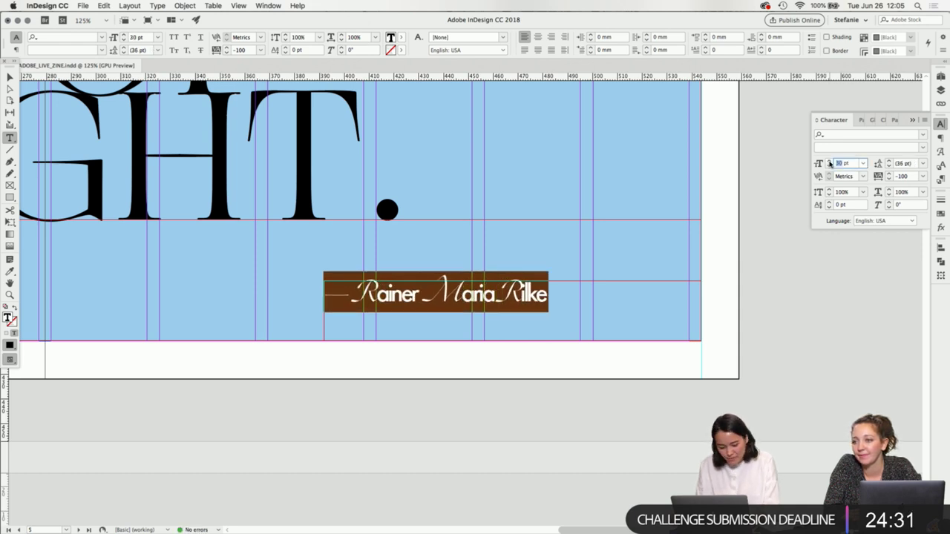
type("40")
key("Return")
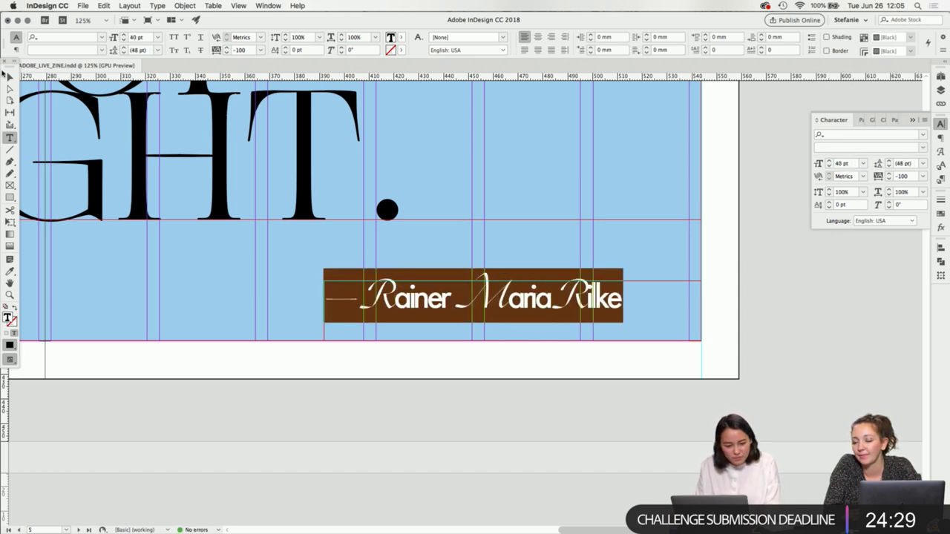
- Move the attribution frame into the blue page's bottom-right corner
left_click(7, 76)
left_click_drag(324, 282, 401, 316)
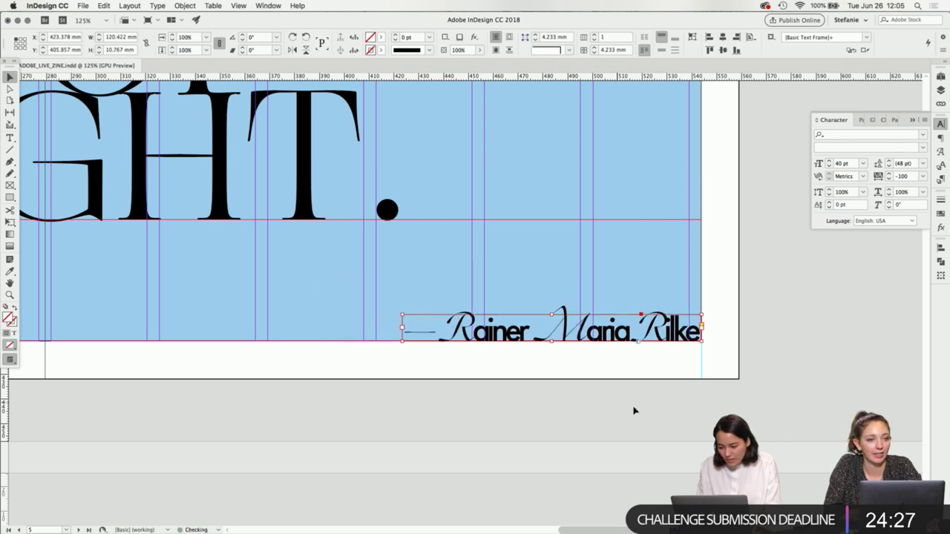
left_click(632, 409)
left_click_drag(619, 329, 601, 301)
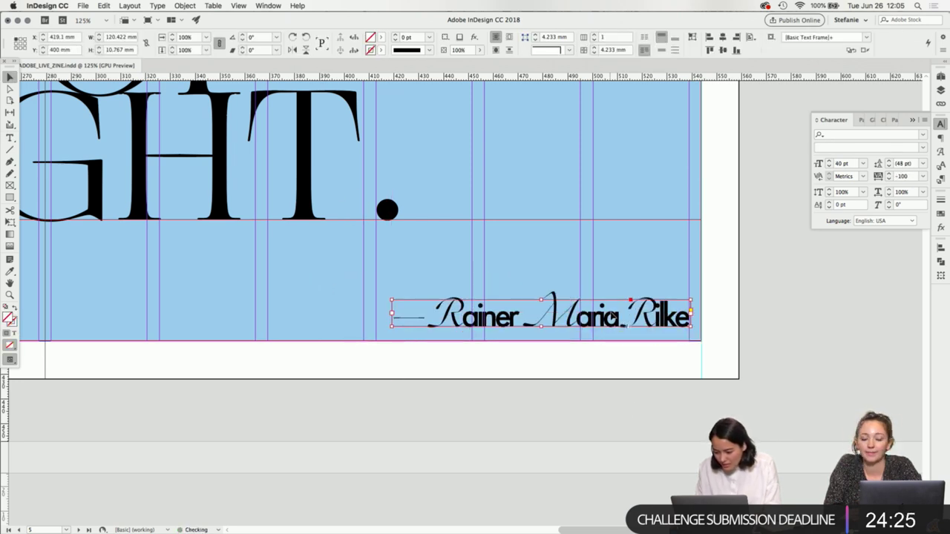
left_click(830, 353)
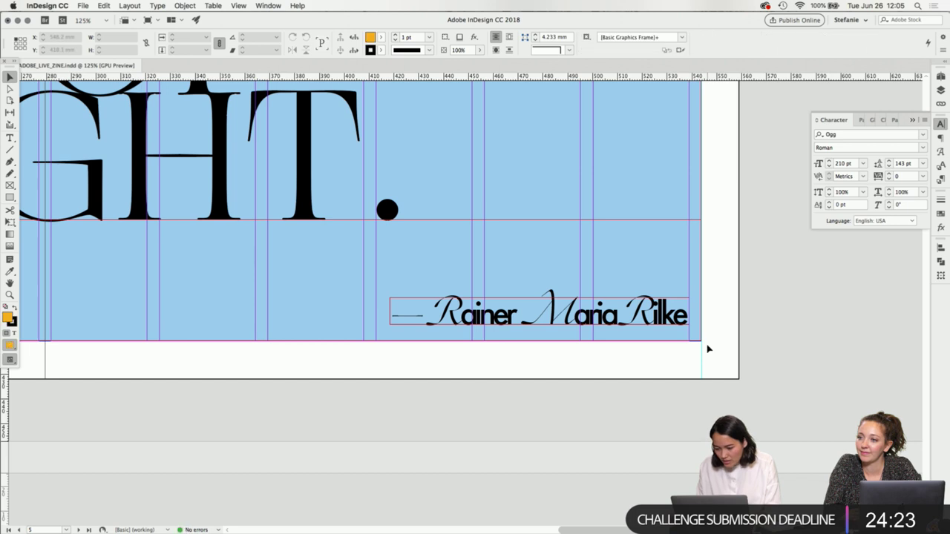
- Drag a horizontal guide to about 411 mm near the page bottom, then undo it
scroll(725, 360, "up", 2)
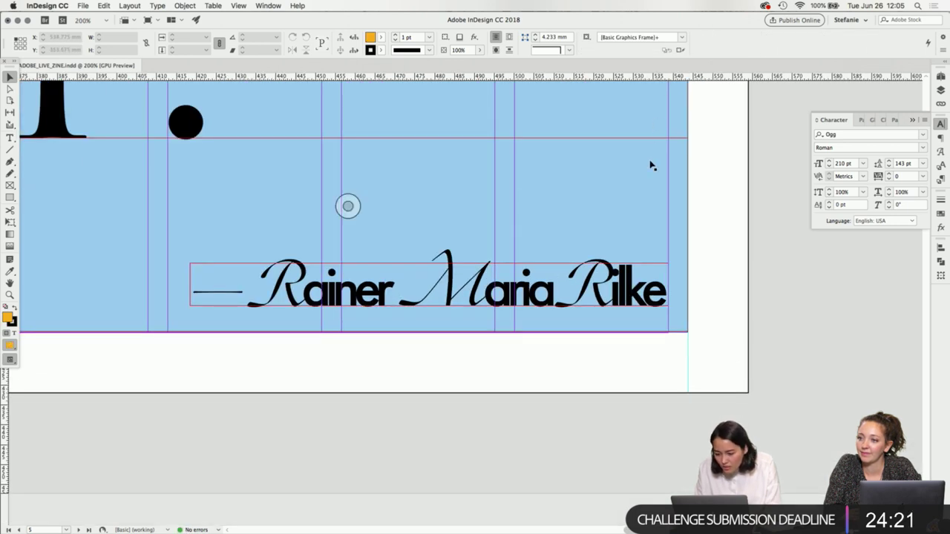
left_click(675, 325)
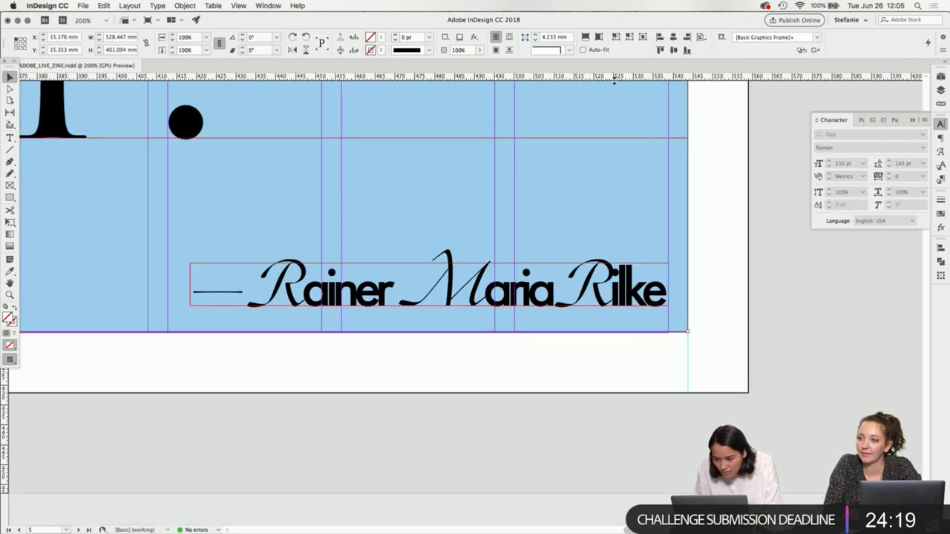
left_click_drag(614, 83, 631, 393)
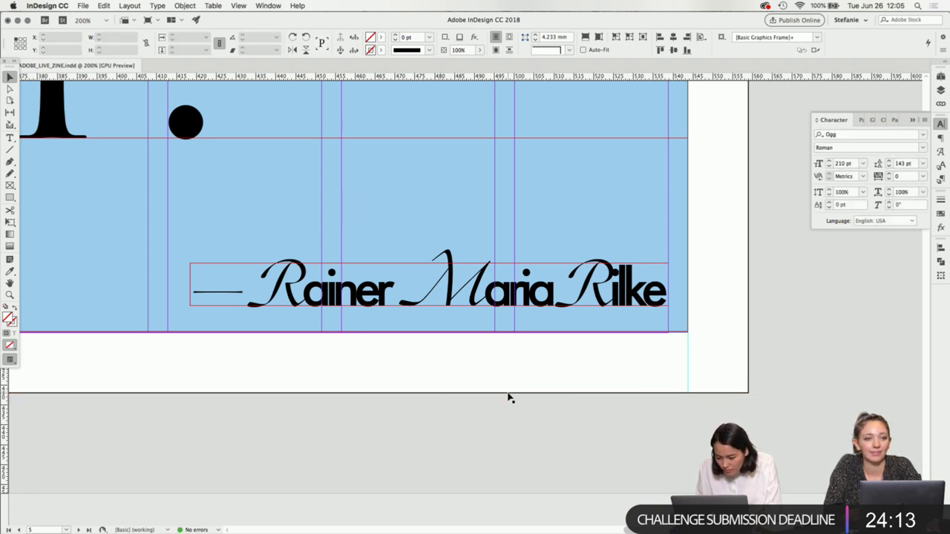
left_click_drag(509, 394, 509, 309)
left_click(679, 356)
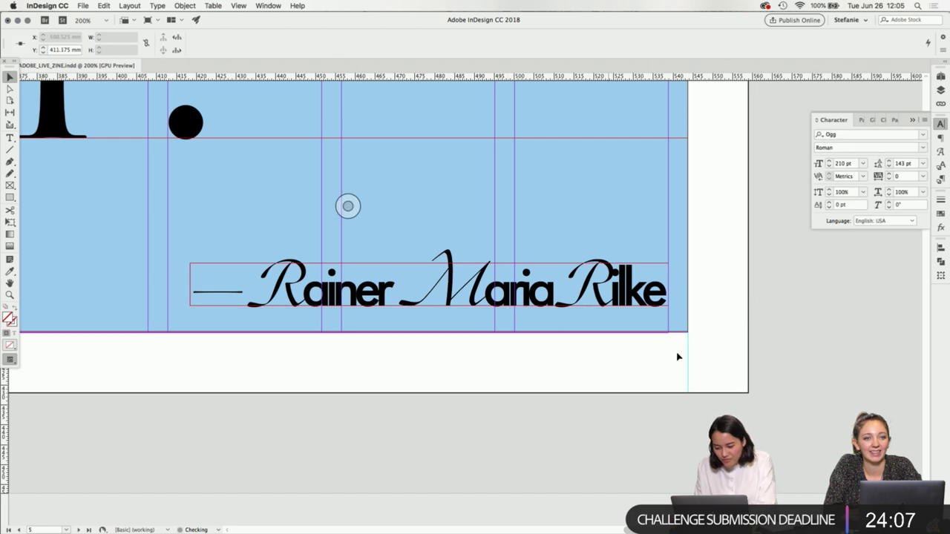
key("super+z")
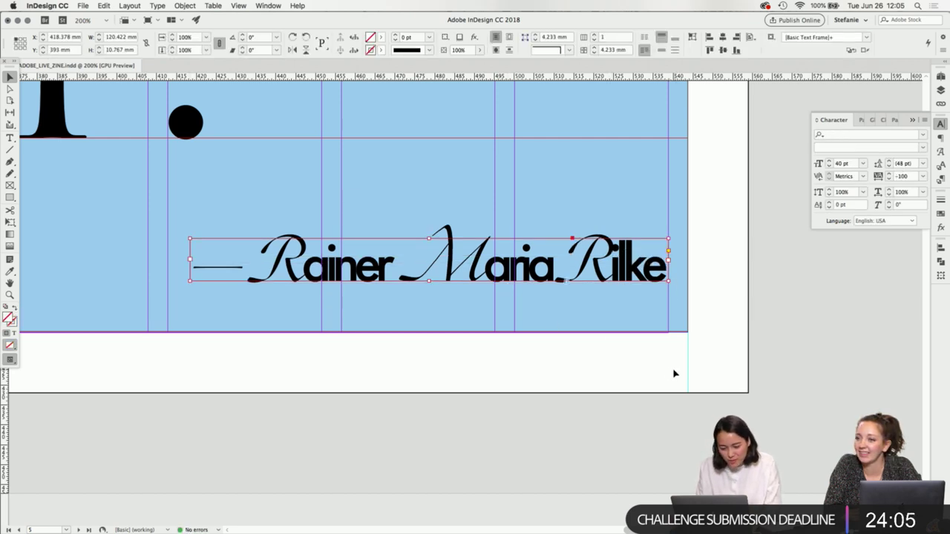
key("super+z")
key("super+z")
key("super+z")
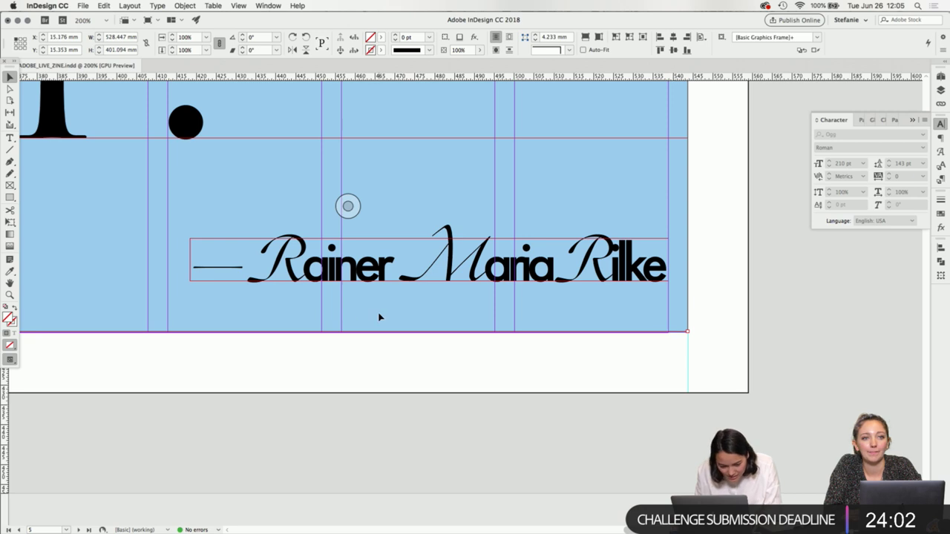
- Zoom out and toggle W preview to check the spread without guides
left_click(638, 391)
left_click(682, 334)
left_click(620, 394)
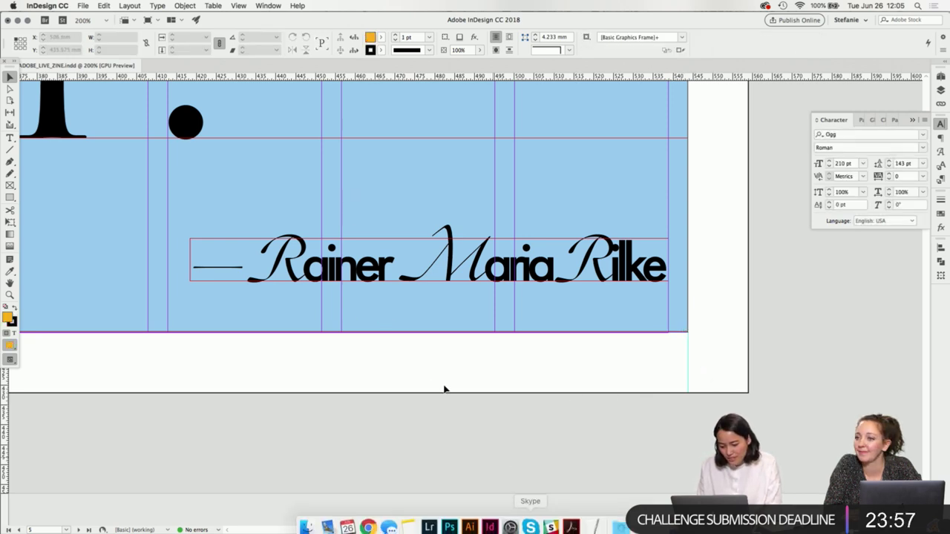
key("super+minus")
key("super+minus")
key("super+minus")
key("super+minus")
key("super+minus")
scroll(589, 343, "up", 3)
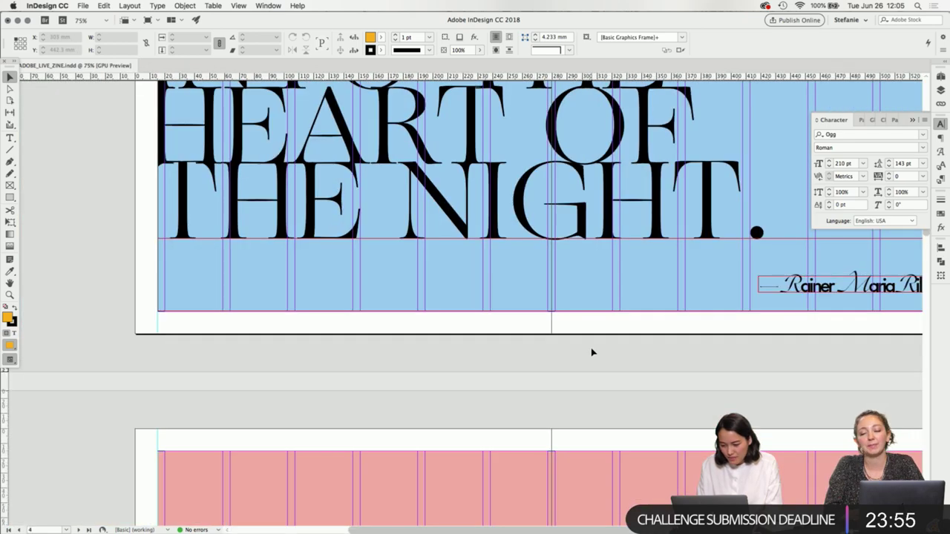
key("w")
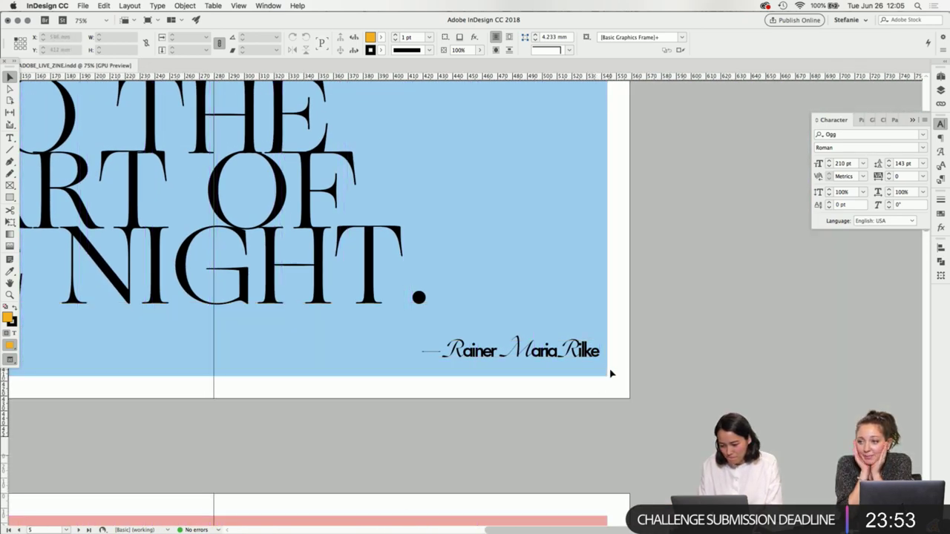
scroll(611, 383, "left", 2)
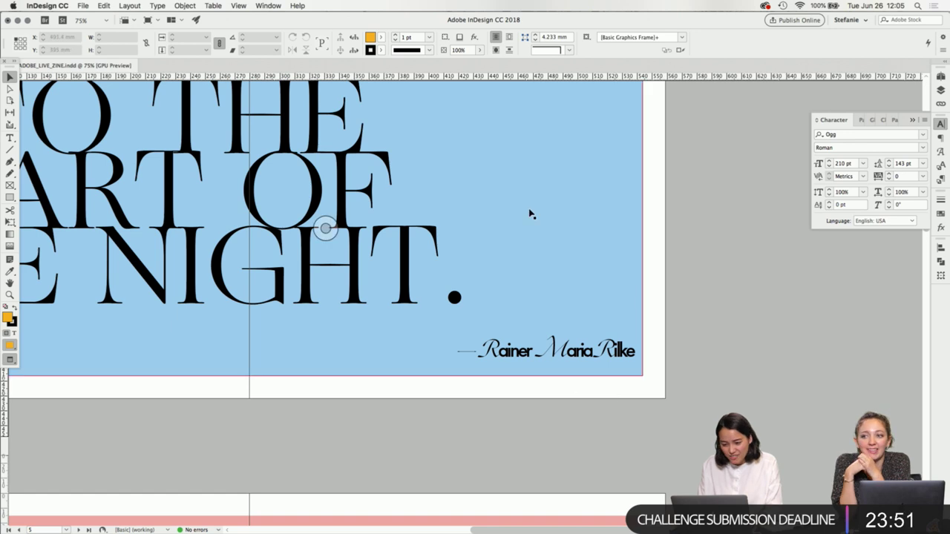
key("w")
- Place a guide near the page bottom and shift the Rilke credit slightly lower
left_click_drag(610, 301, 659, 376)
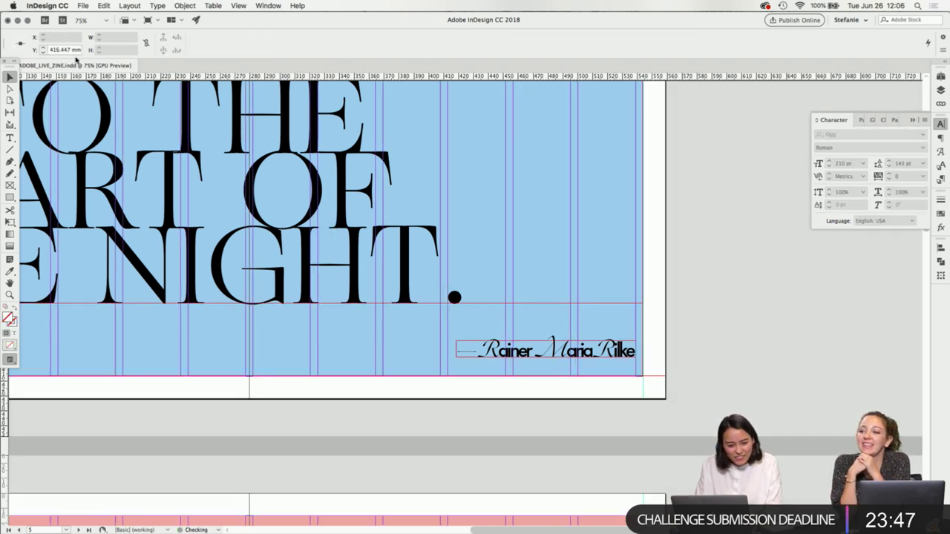
left_click(77, 50)
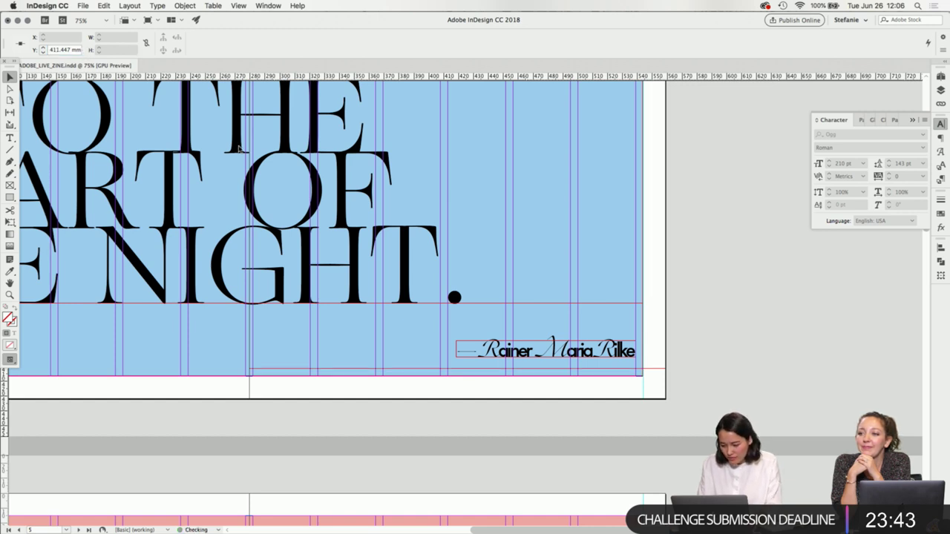
left_click(619, 351)
left_click_drag(619, 352, 619, 364)
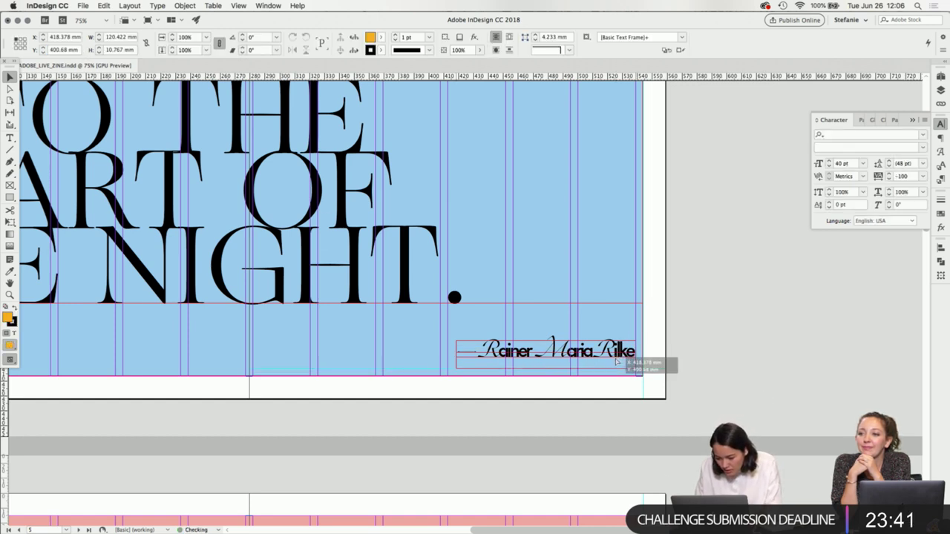
left_click(706, 341)
- Hide guides with W and scroll up to the red spread's EVERYTHING IS … COLORS, quote
key("w")
scroll(662, 408, "down", 5)
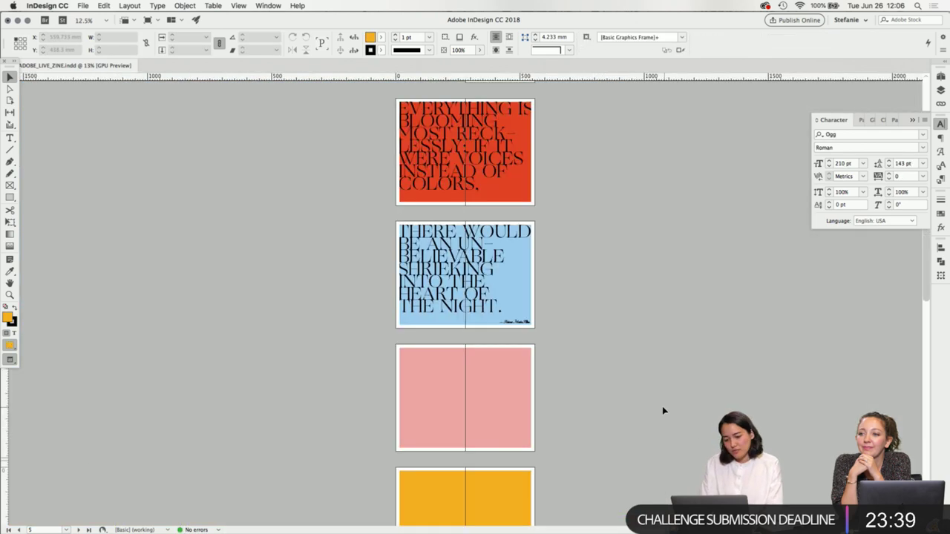
scroll(556, 346, "up", 4)
scroll(556, 346, "up", 2)
scroll(556, 346, "right", 4)
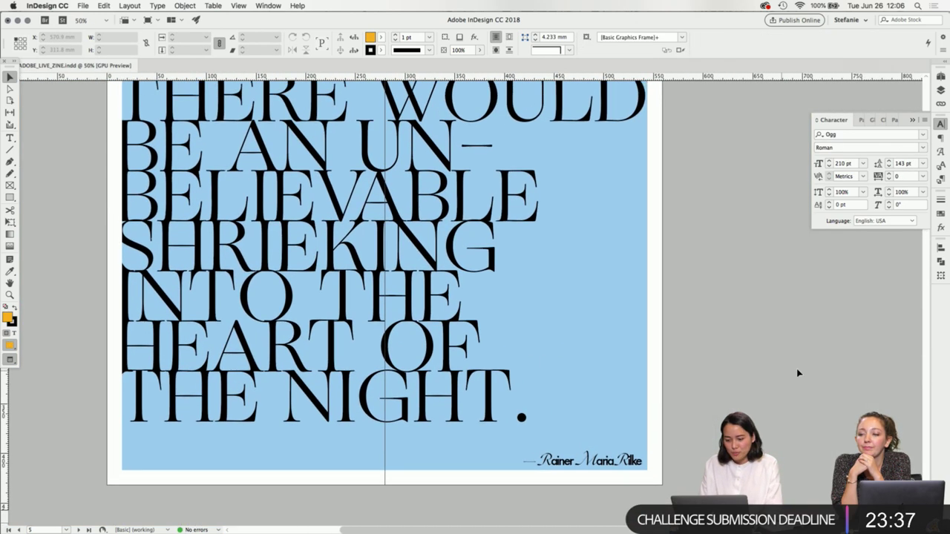
scroll(707, 417, "up", 1)
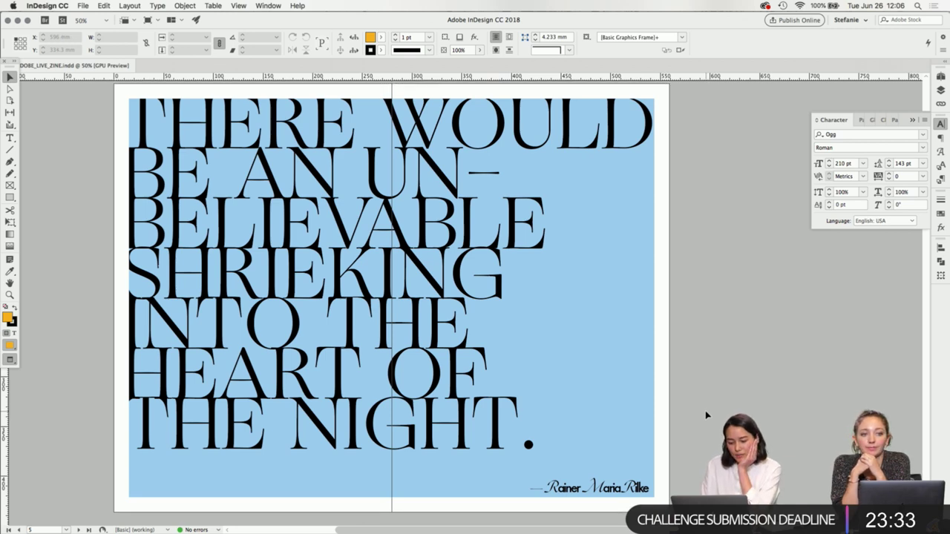
scroll(706, 417, "up", 10)
scroll(707, 415, "up", 1)
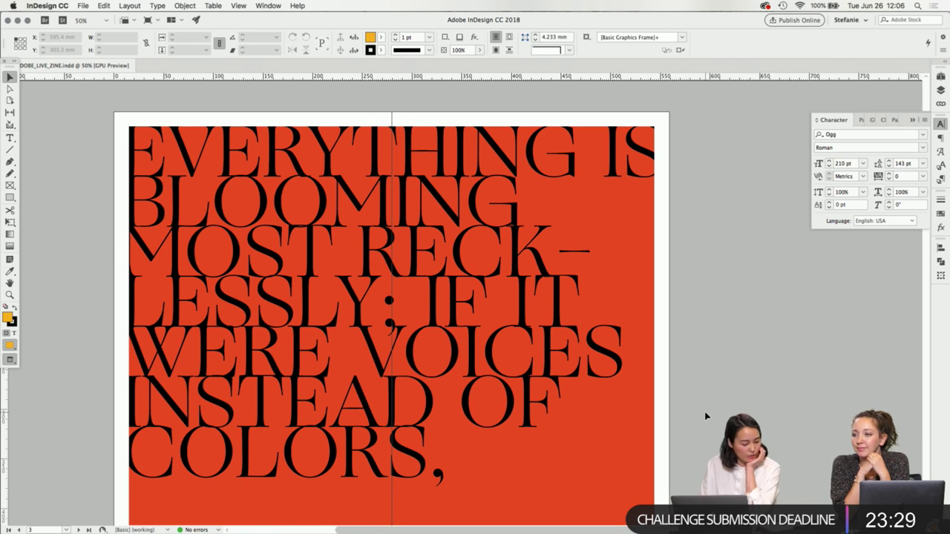
scroll(707, 418, "down", 1)
scroll(707, 417, "left", 1)
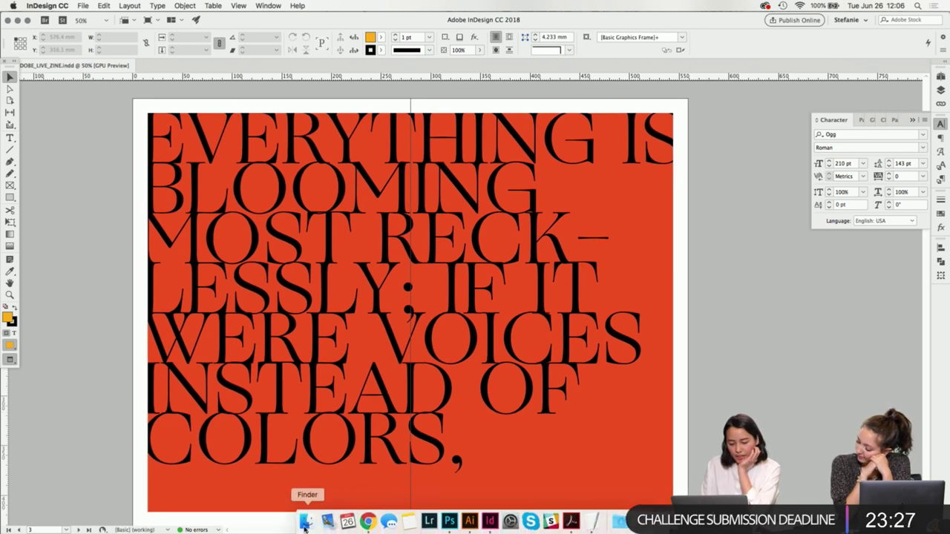
- Open the IMAGES › ILLUSTRATIONS folder in a larger, repositioned Finder window
left_click(308, 519)
left_click(256, 300)
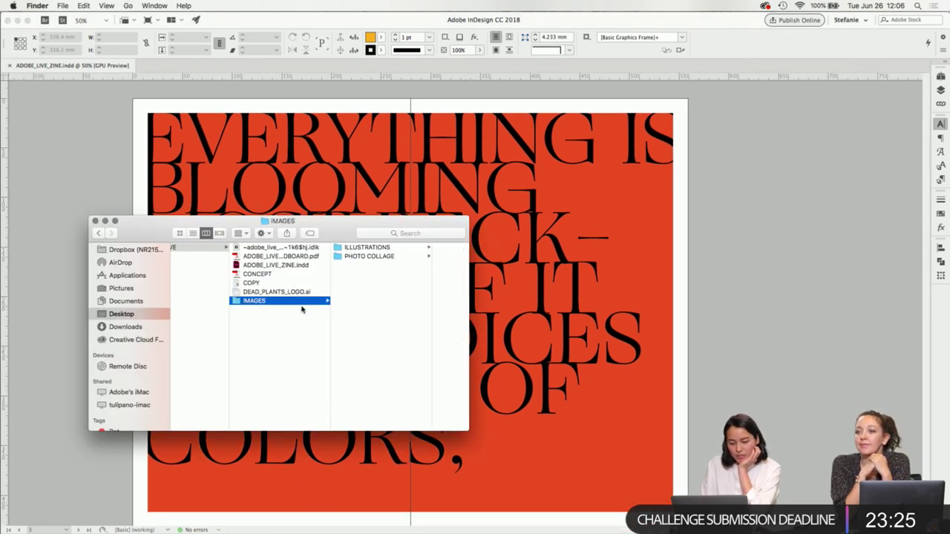
left_click_drag(415, 220, 436, 115)
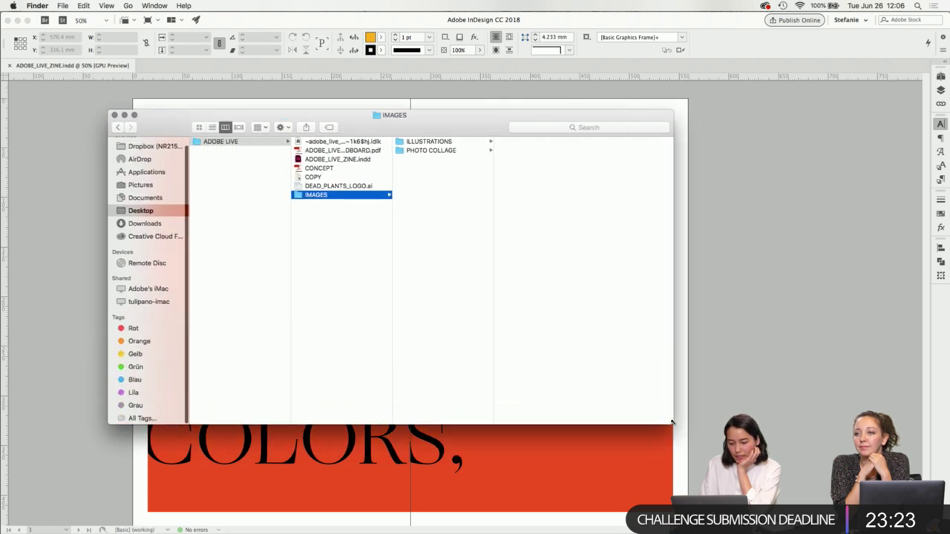
left_click_drag(488, 325, 671, 422)
left_click(445, 141)
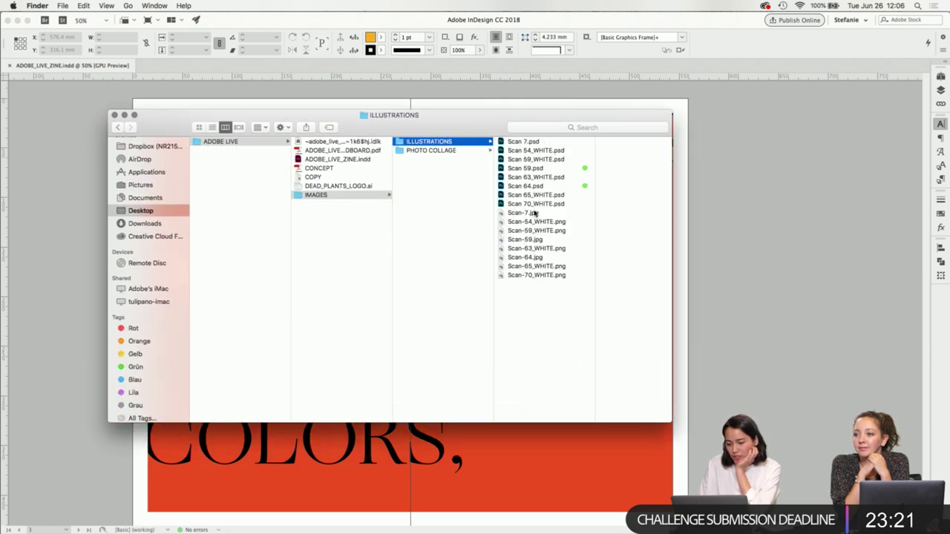
- Quick Look preview Scan-54_WHITE.png and Scan-59_WHITE.png
left_click(568, 213)
left_click(533, 223)
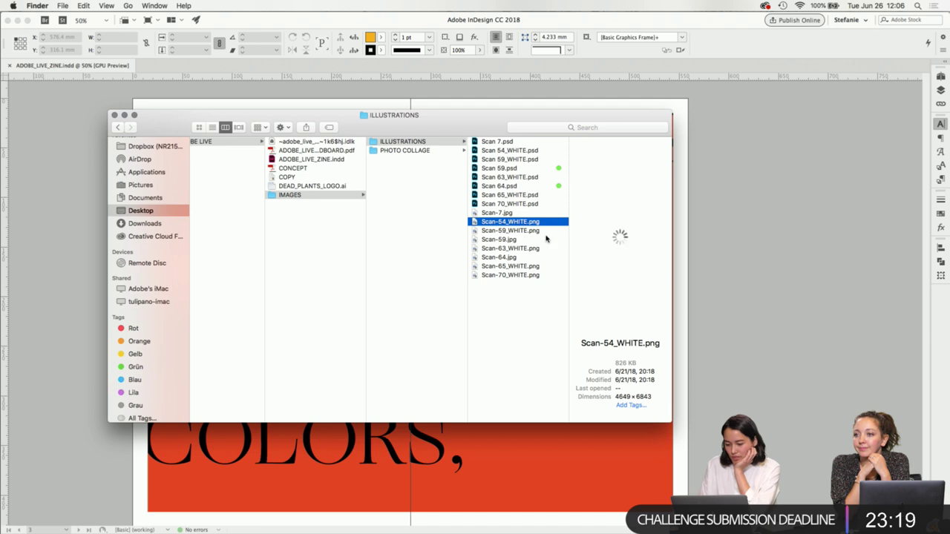
left_click(546, 239)
key("space")
key("Down")
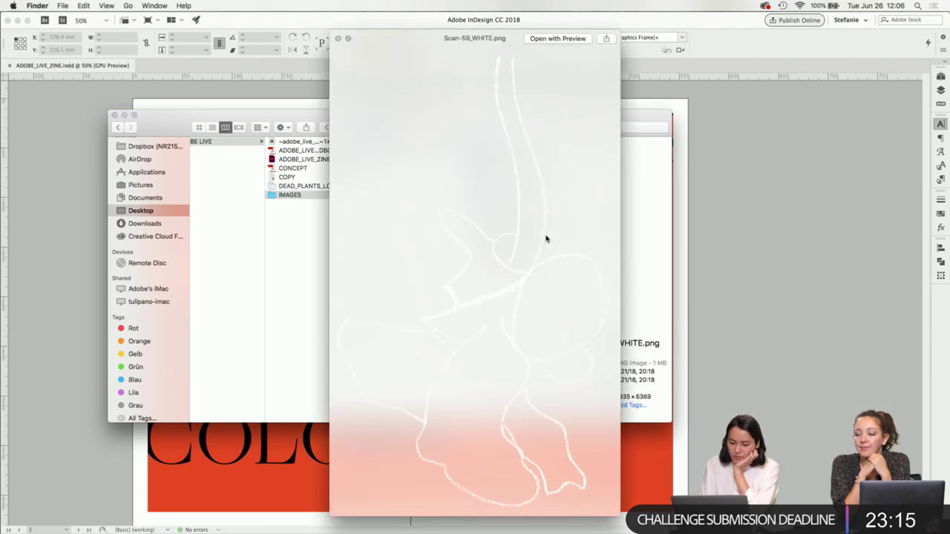
key("Up")
key("Up")
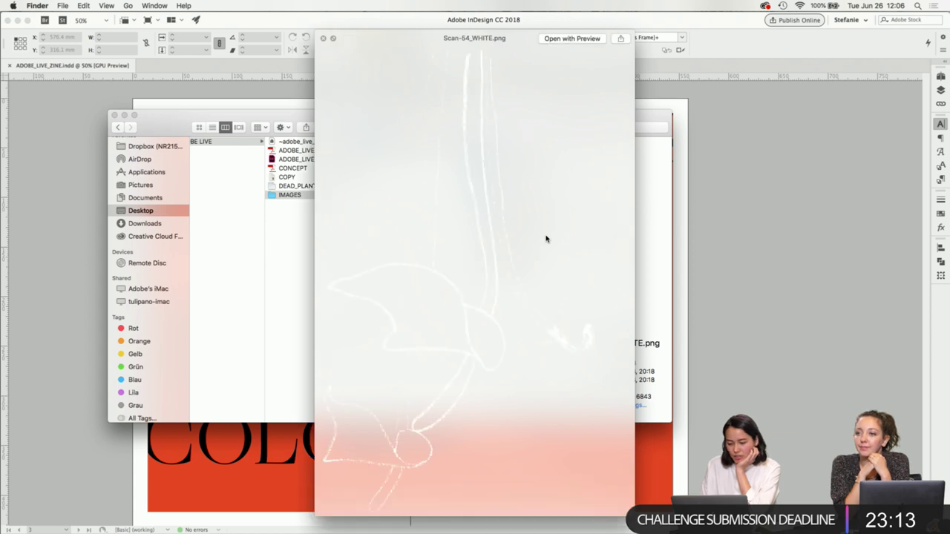
key("space")
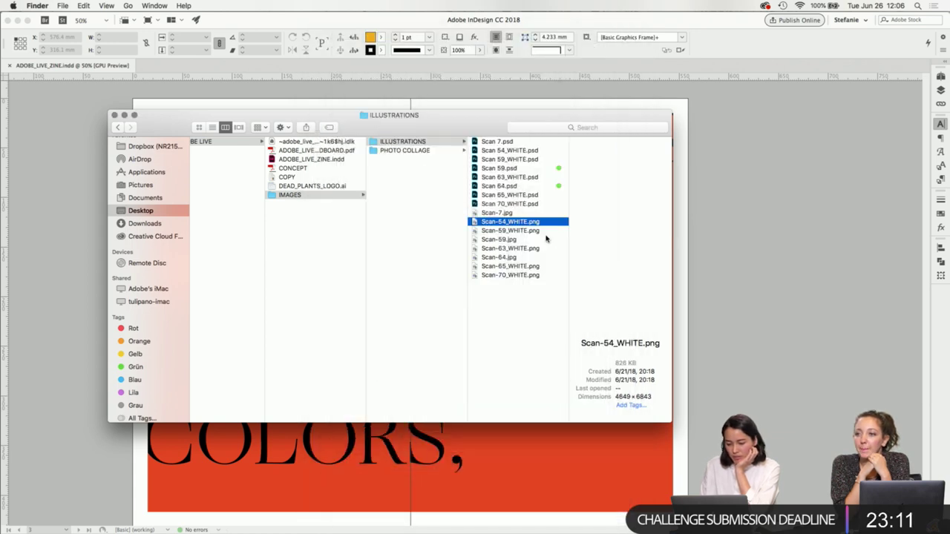
- Select Scan-54, Scan-63, Scan-65 and Scan-70 WHITE PNGs and tag them green
left_click(533, 249, "super")
left_click(539, 266, "super")
left_click(547, 274, "super")
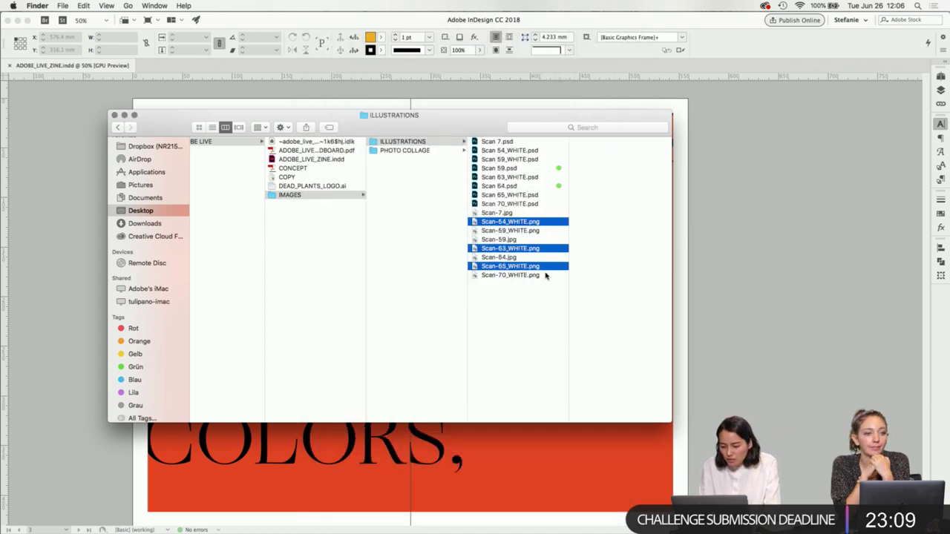
right_click(555, 274)
left_click(606, 444)
- Quick Look preview Scan-70_WHITE.png and Scan-63_WHITE.png
left_click(550, 276)
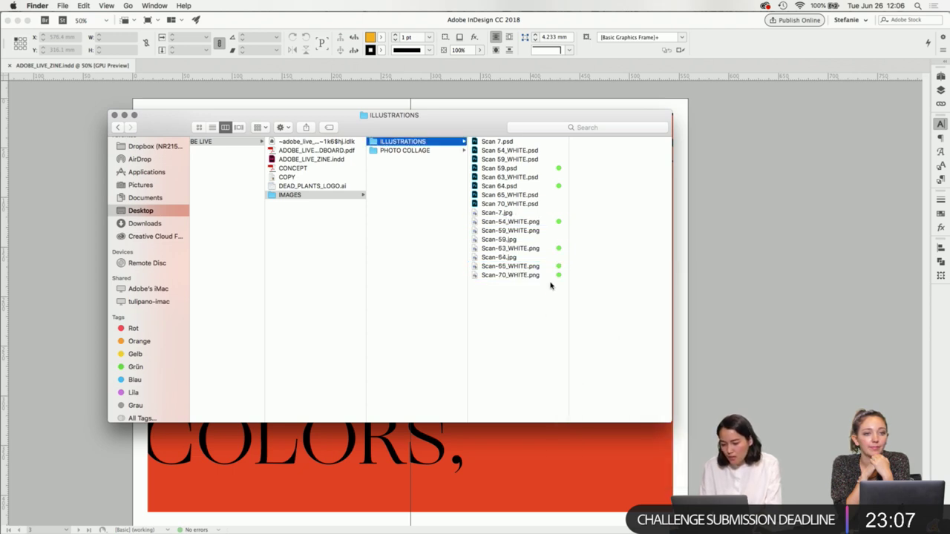
key("space")
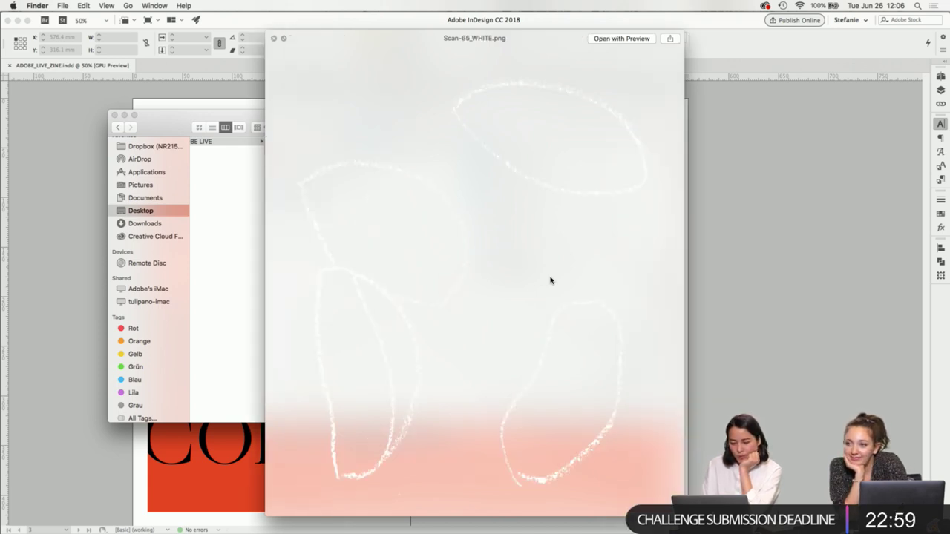
key("space")
left_click(544, 250)
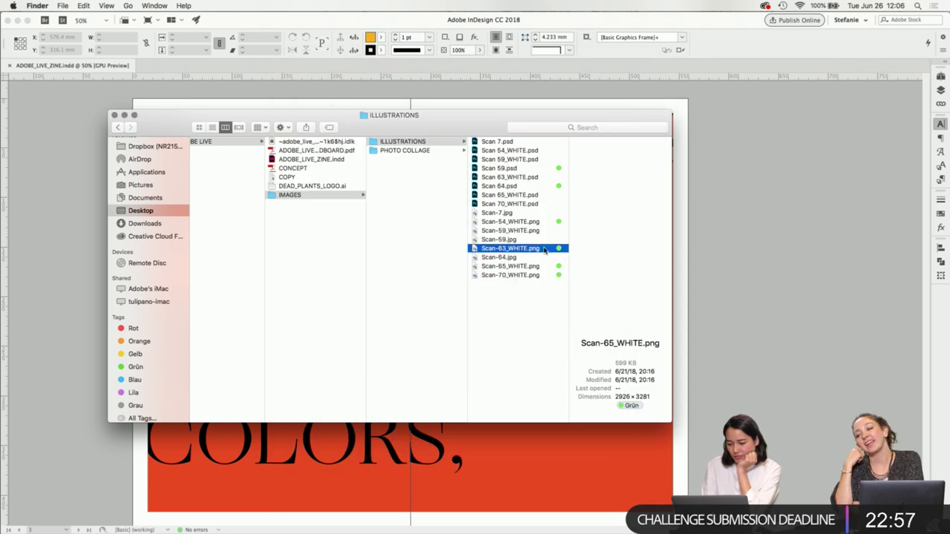
key("space")
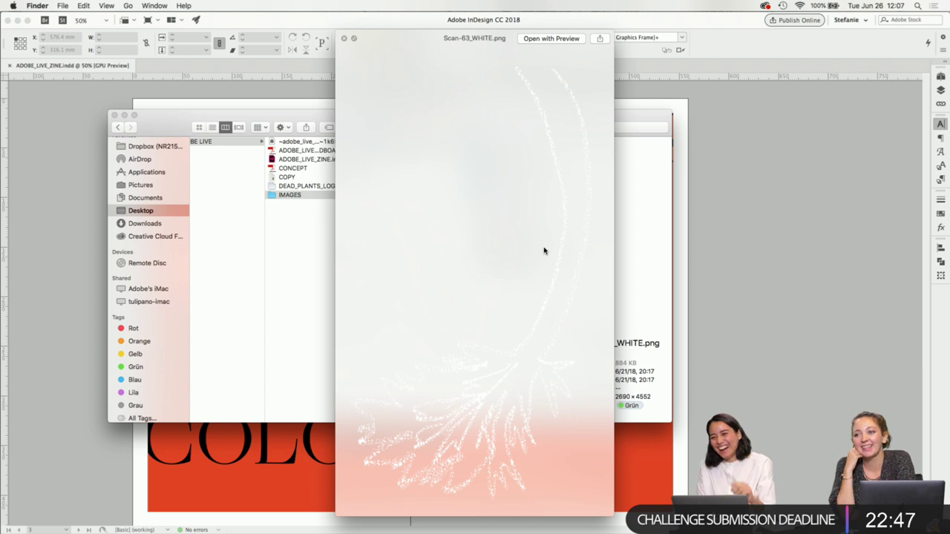
key("space")
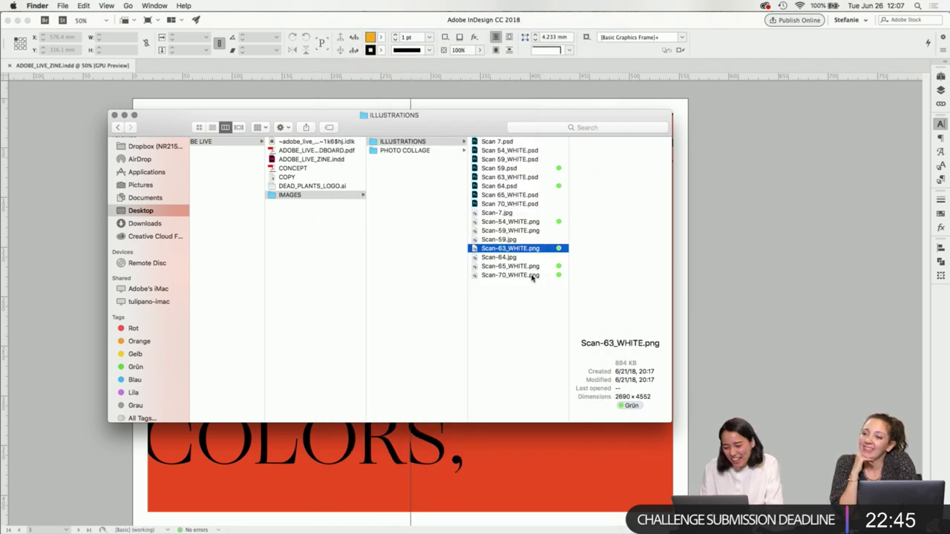
- Reselect Scan-70, Scan-65 and Scan-63 WHITE PNGs together
left_click(532, 276)
left_click(535, 266, "super")
left_click(537, 249, "super")
- Drag the four white scans into InDesign, place three across the red spread, then select the left scribble
left_click(527, 222, "super")
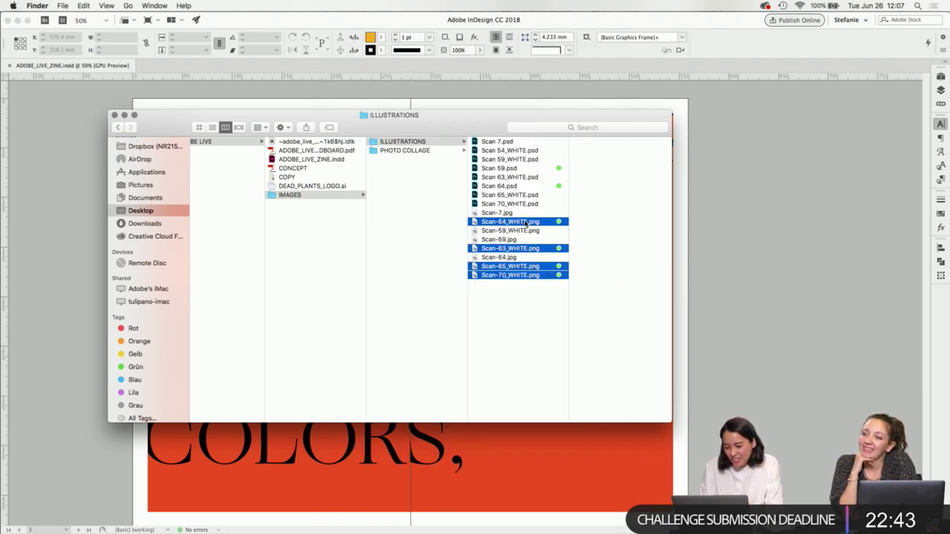
left_click_drag(526, 223, 593, 342)
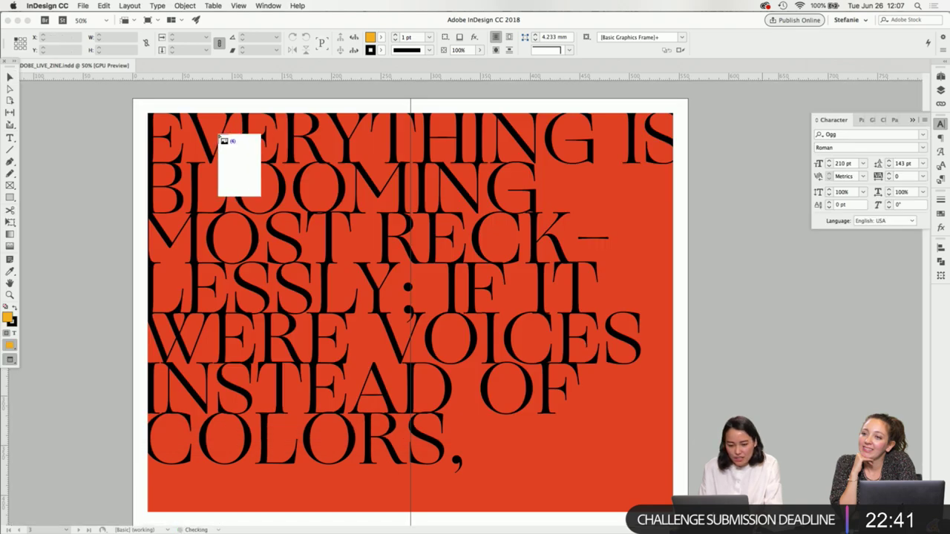
left_click_drag(173, 110, 467, 361)
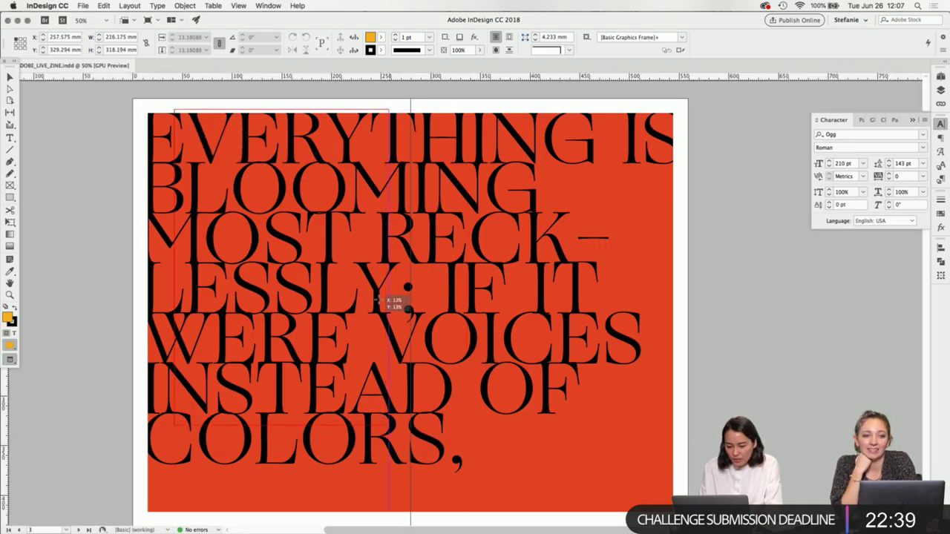
left_click_drag(402, 116, 562, 265)
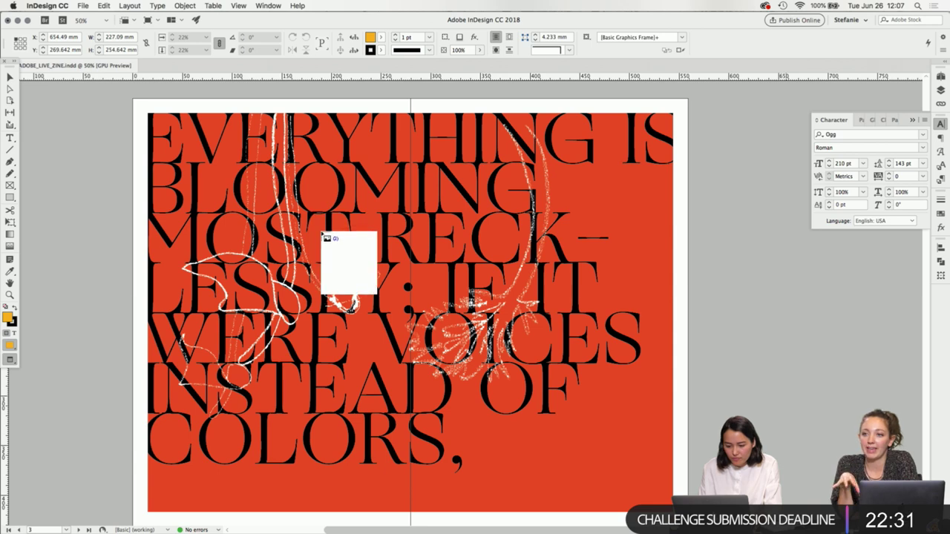
left_click_drag(319, 222, 512, 365)
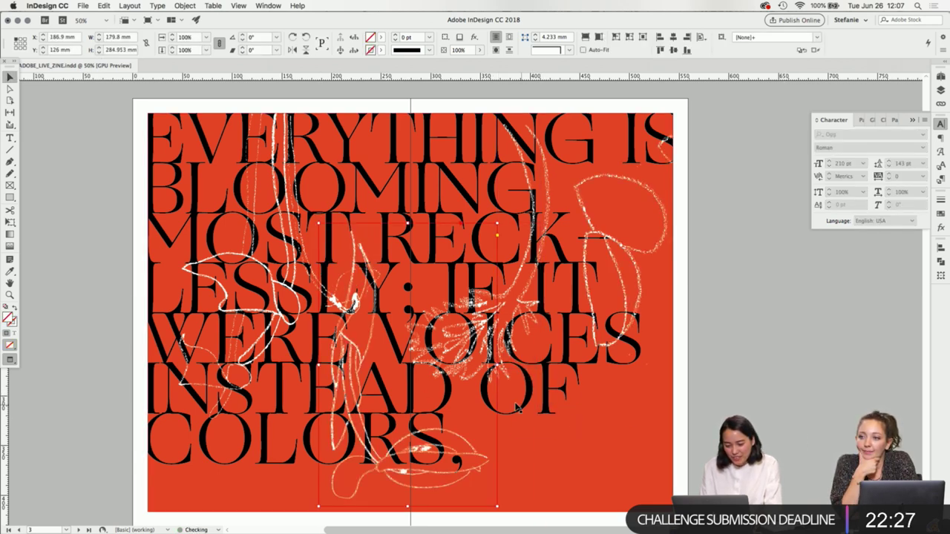
scroll(668, 427, "down", 2)
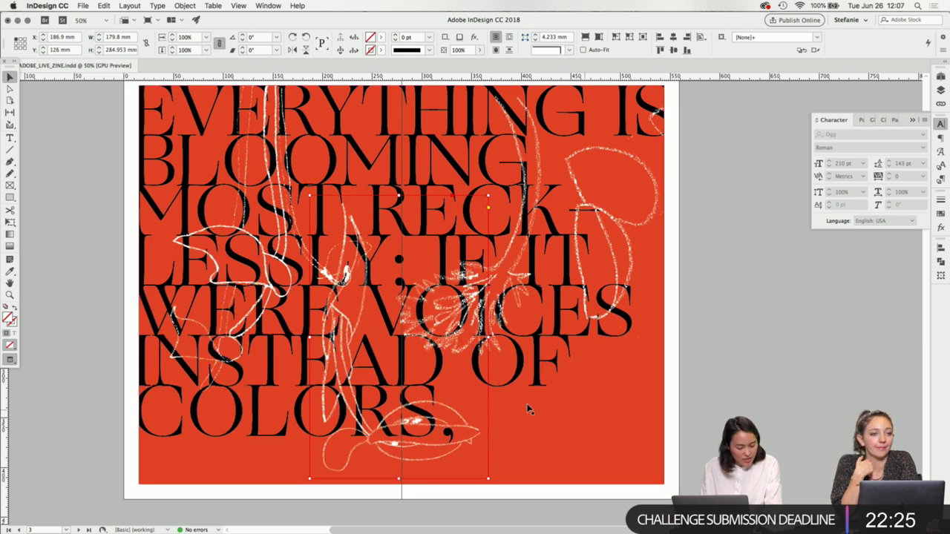
left_click(469, 156)
- Cut the left scribble from the red spread and paste it in place on the blue spread
key("super+shift+a")
scroll(490, 318, "down", 20)
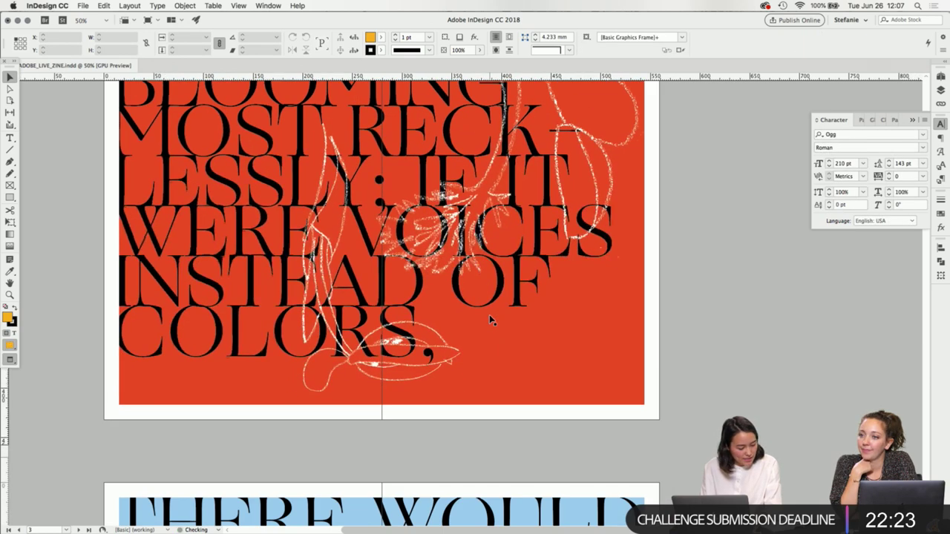
left_click(577, 317)
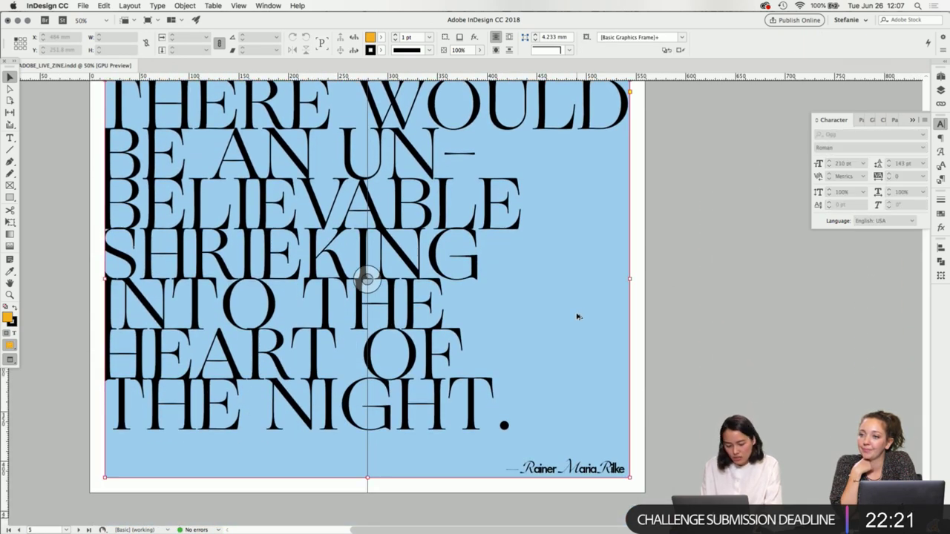
key("super+alt+shift+v")
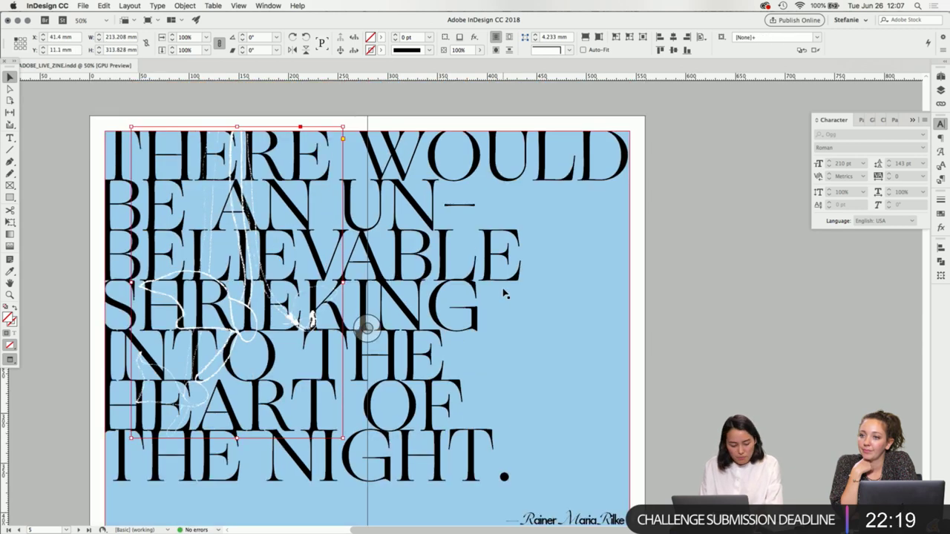
scroll(504, 290, "up", 15)
scroll(503, 293, "up", 5)
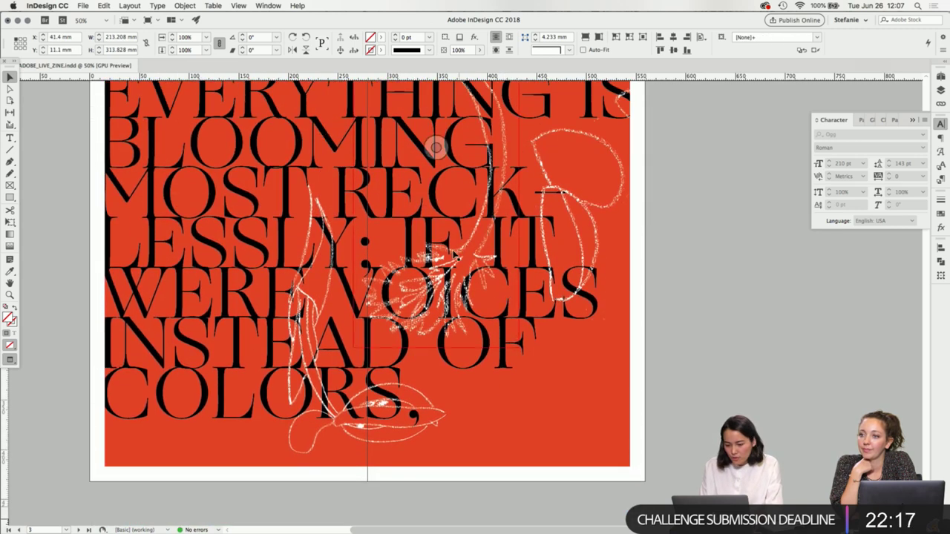
- Cut the flower drawing from the red spread and paste it onto the blue spread
left_click(437, 214)
scroll(475, 265, "down", 20)
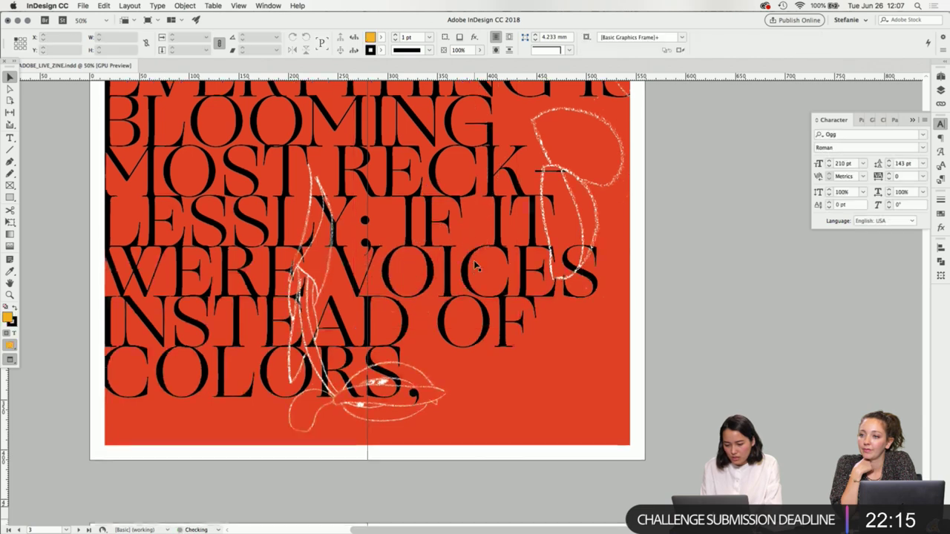
key("super+shift+a")
scroll(475, 265, "up", 8)
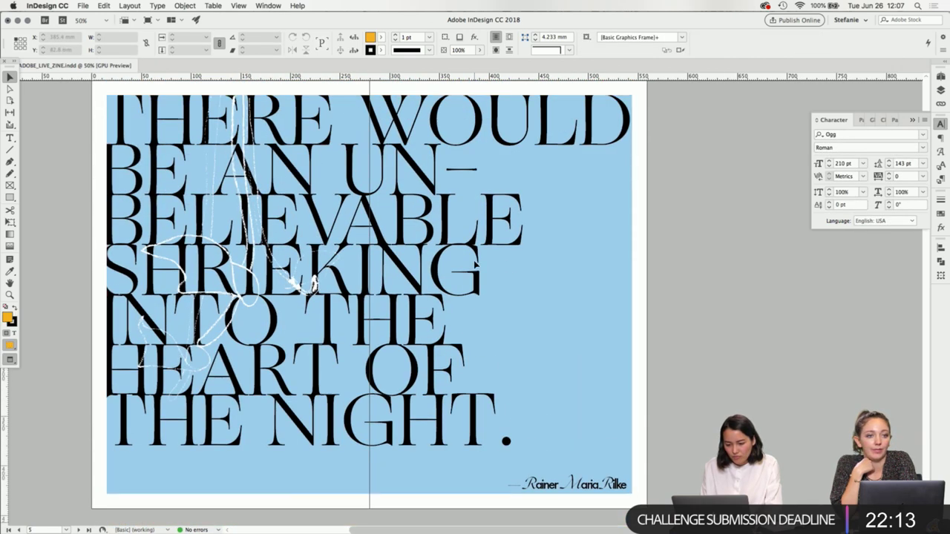
left_click(581, 268)
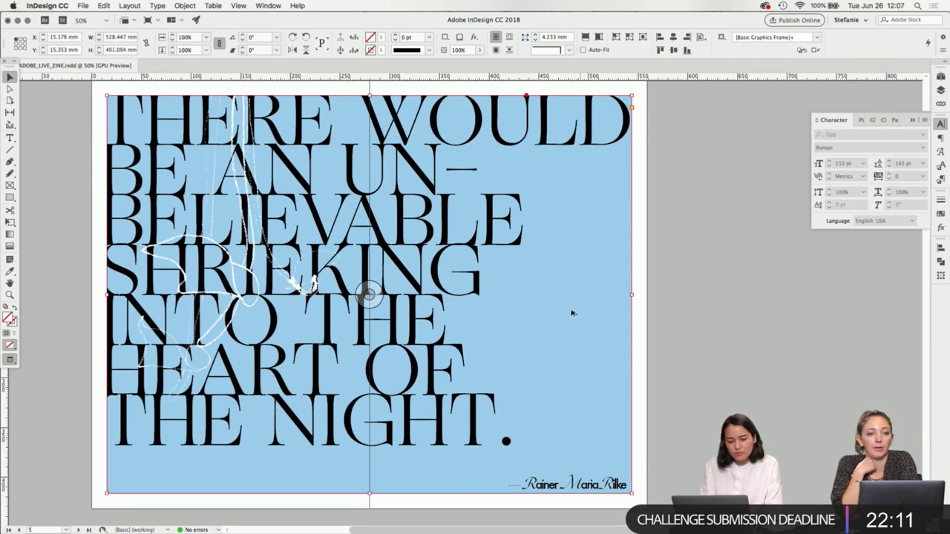
key("super+v")
left_click(676, 281)
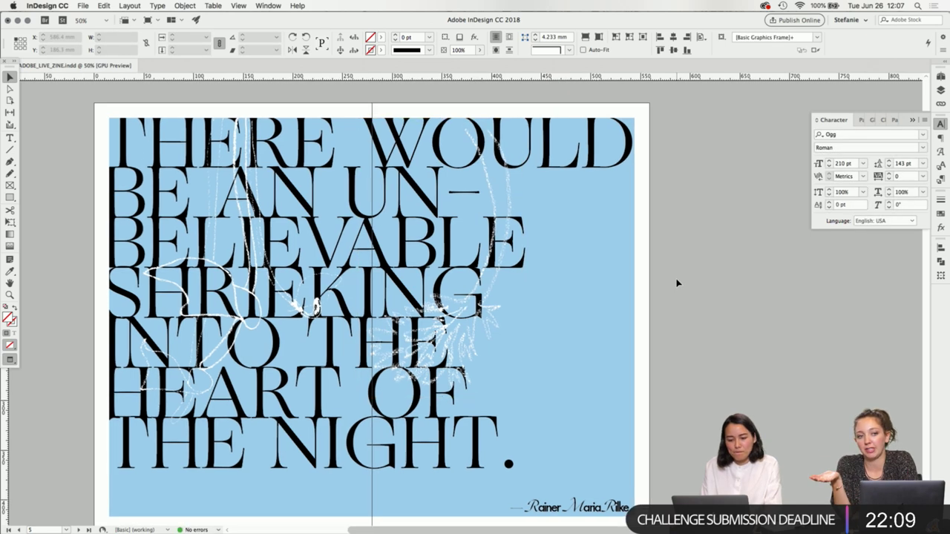
scroll(677, 283, "up", 10)
scroll(676, 287, "up", 5)
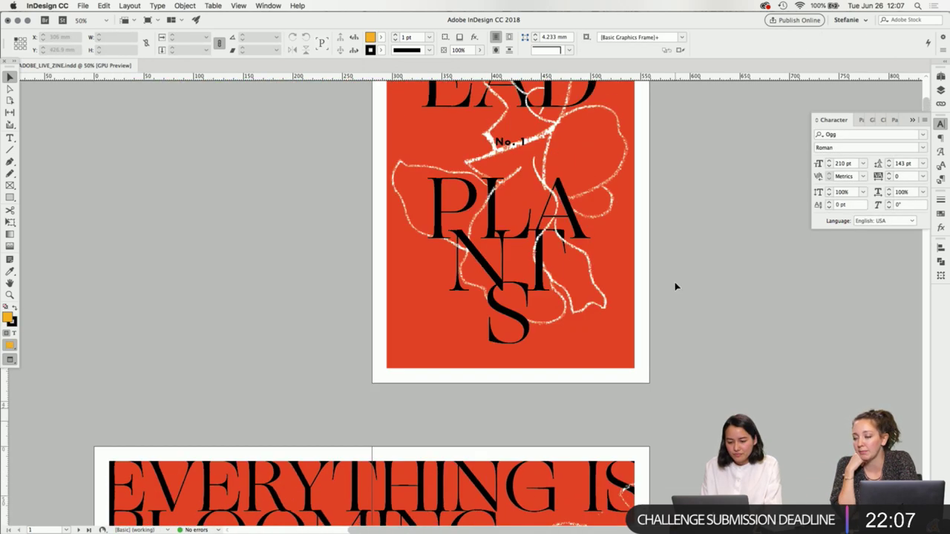
scroll(677, 287, "down", 7)
scroll(676, 285, "down", 2)
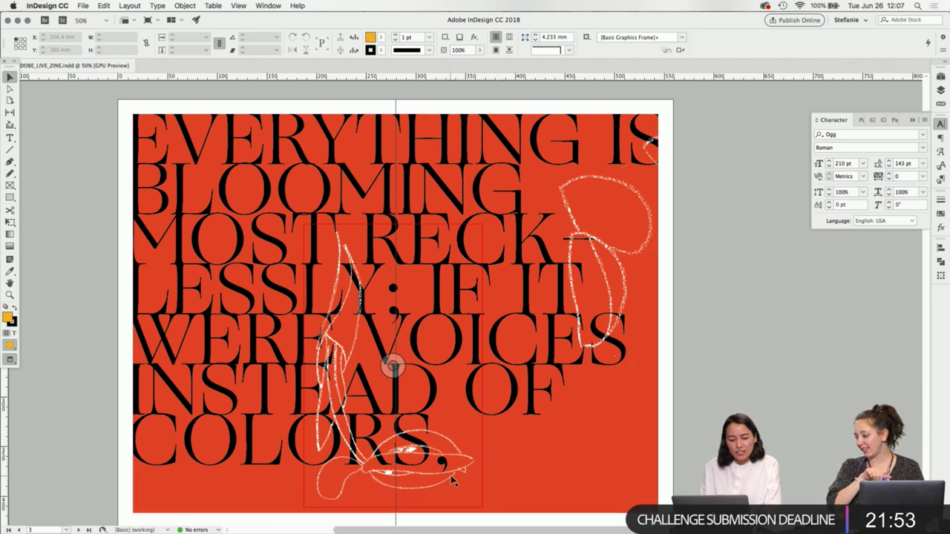
- Move the left doodle to the spread's top-left and enlarge it to 246 mm wide
left_click_drag(454, 481, 311, 368)
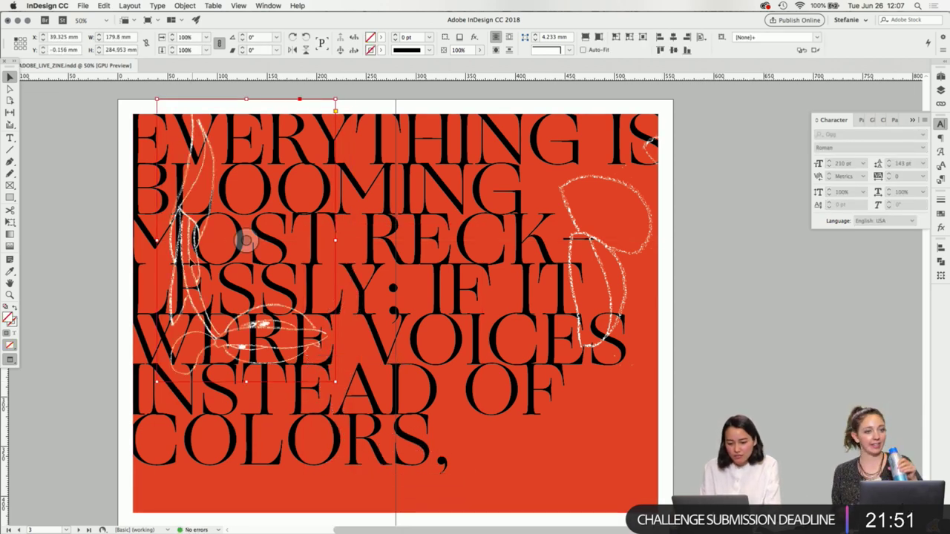
left_click_drag(246, 241, 239, 232)
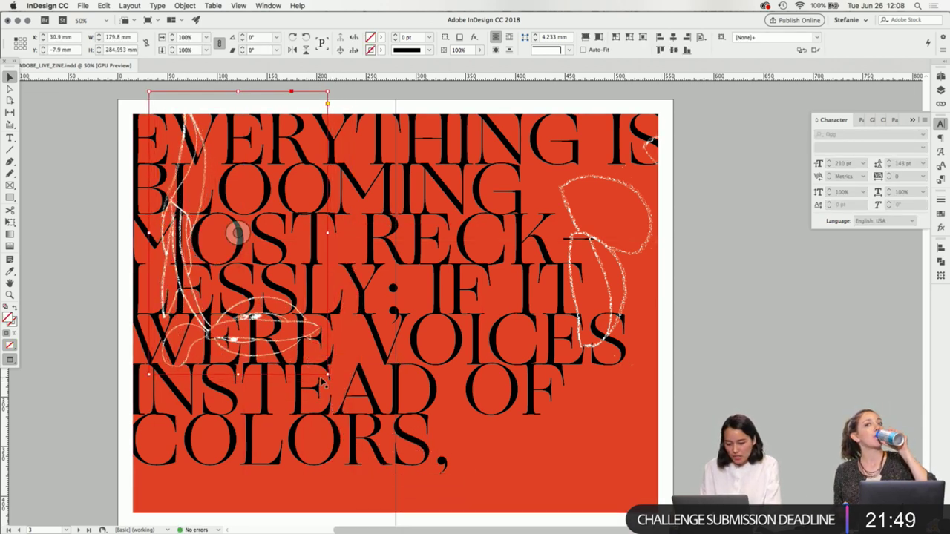
mouse_move(329, 376)
left_mouse_down()
mouse_move(357, 416)
mouse_move(412, 449)
mouse_move(398, 450)
left_mouse_up()
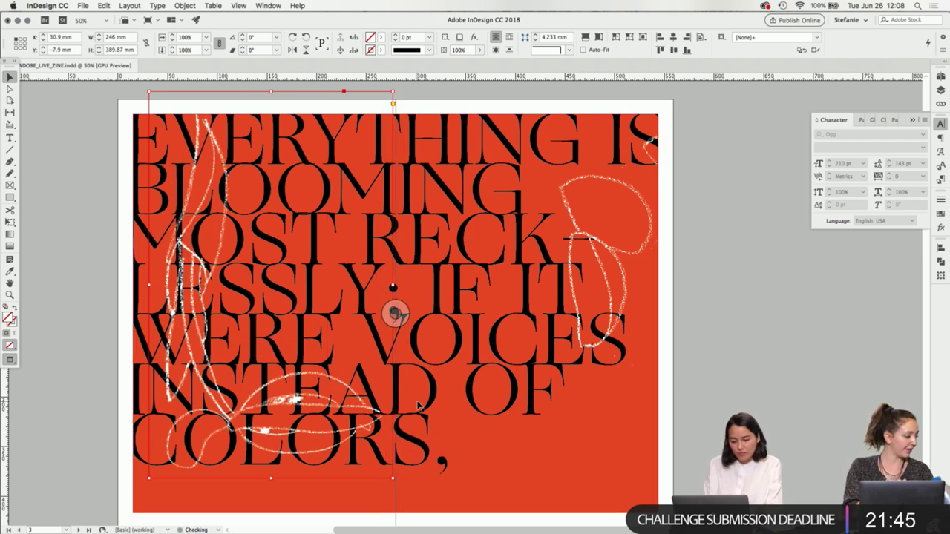
left_click_drag(206, 285, 207, 274)
left_click(783, 391)
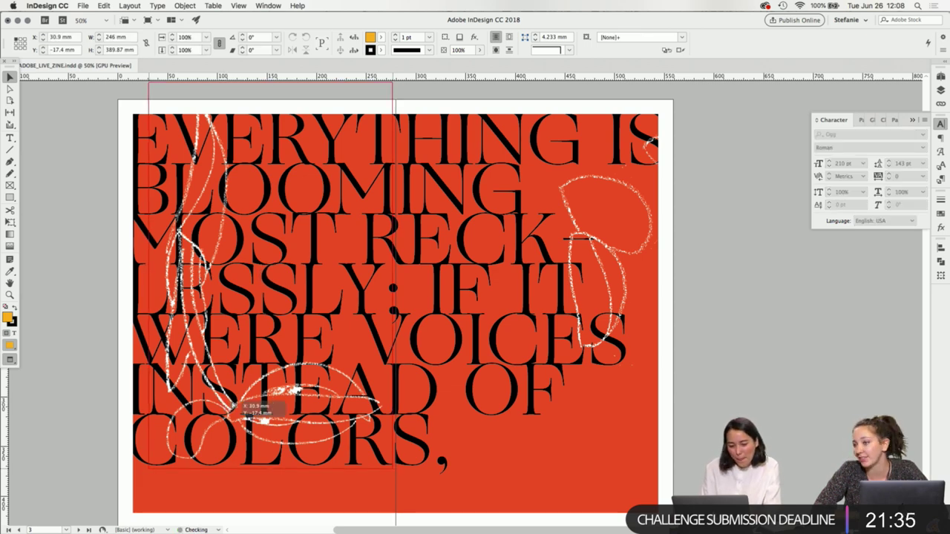
left_click(270, 275)
left_click_drag(230, 406, 224, 405)
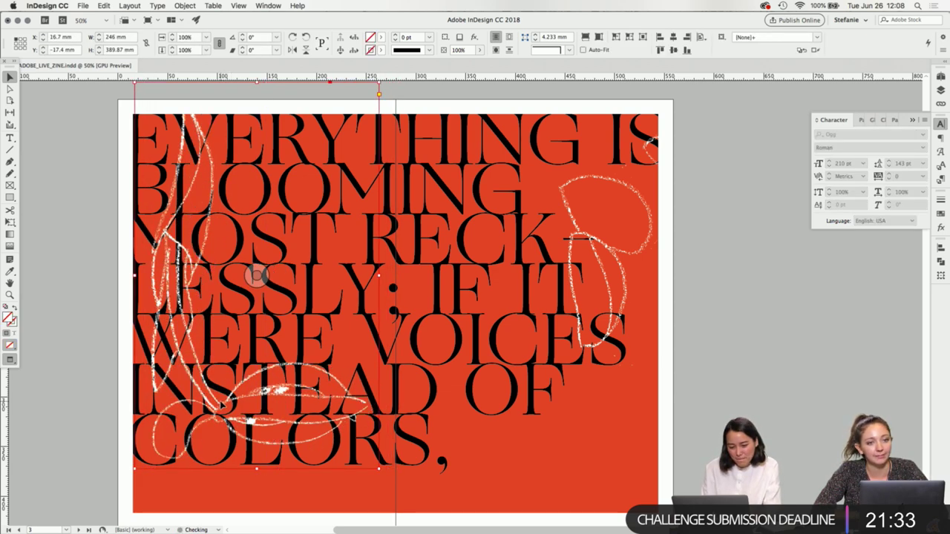
key("super+shift+a")
- Enlarge the right doodle to about 264 mm wide and raise it flush with the page top
left_click_drag(610, 296, 517, 285)
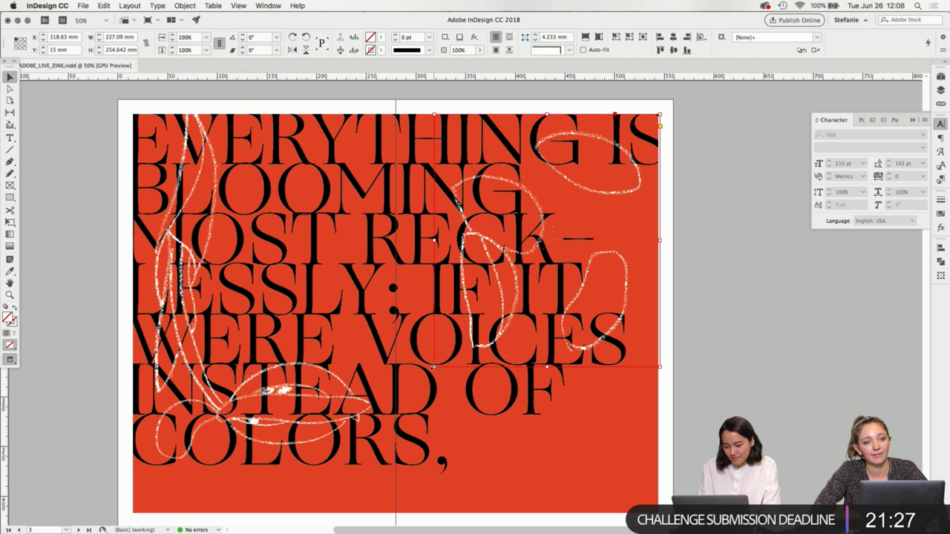
left_click_drag(434, 366, 399, 408)
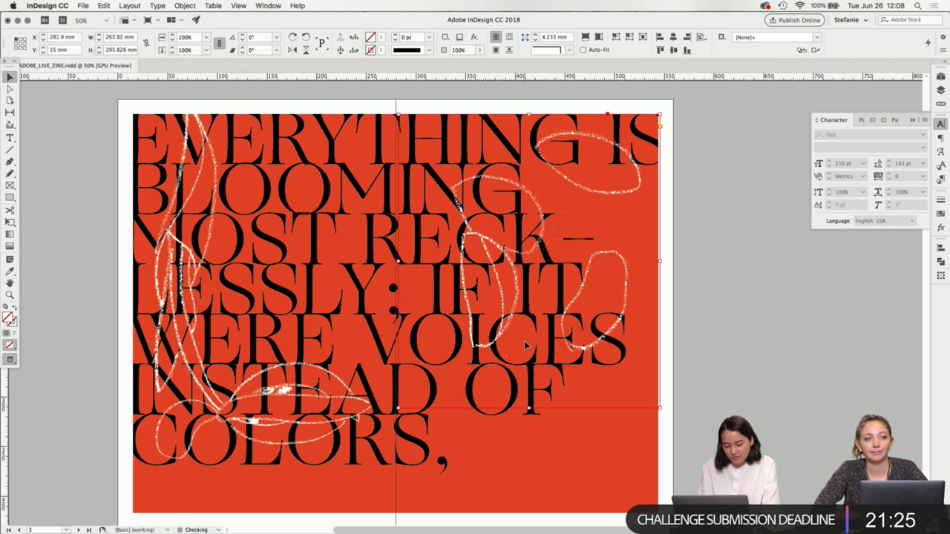
left_click(528, 259)
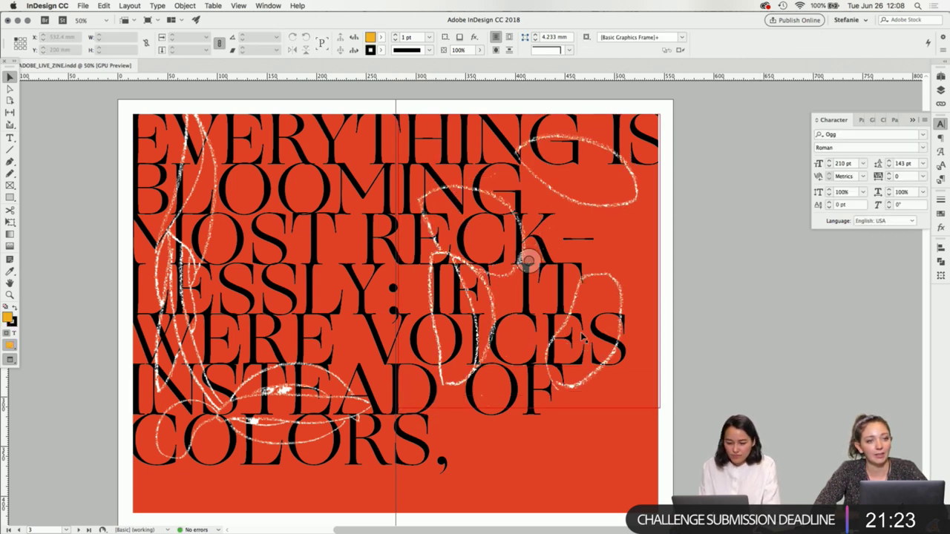
left_click_drag(528, 259, 542, 245)
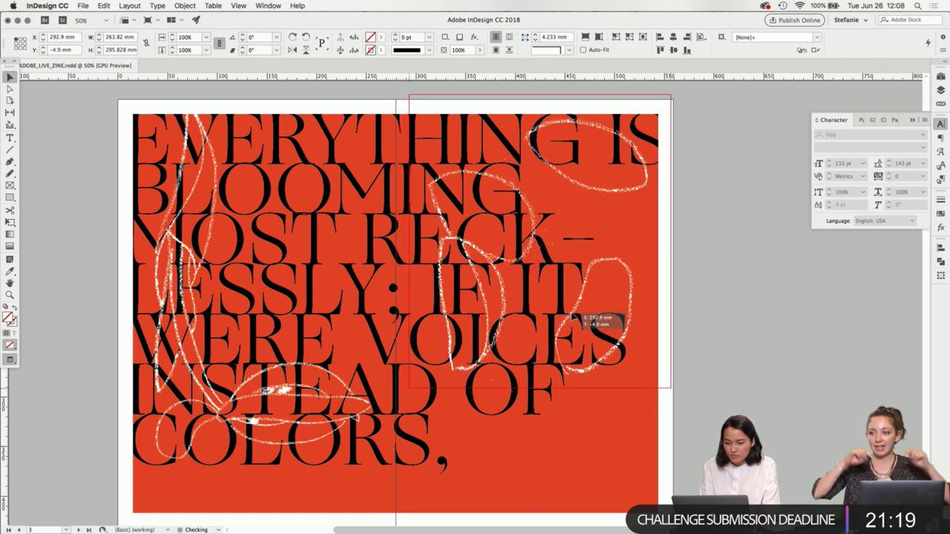
left_click_drag(576, 324, 573, 321)
left_click_drag(542, 240, 540, 245)
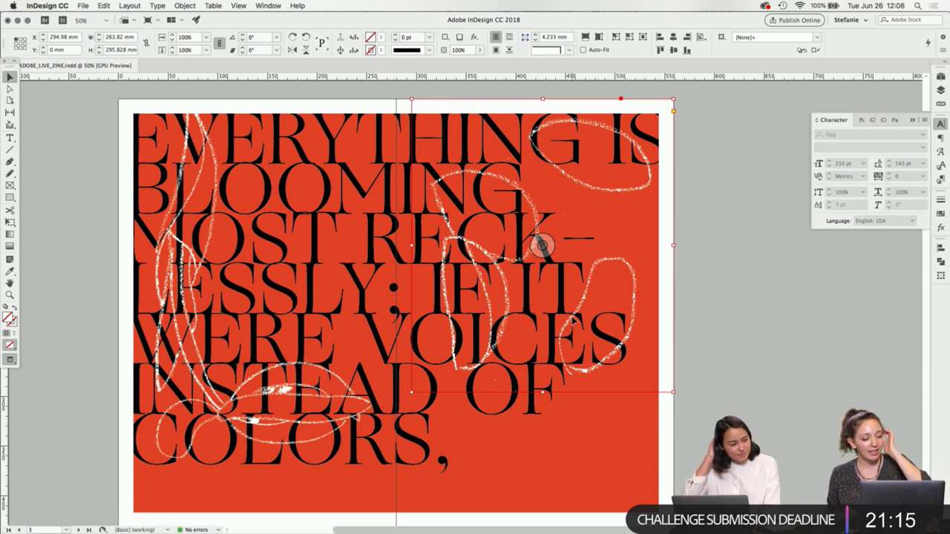
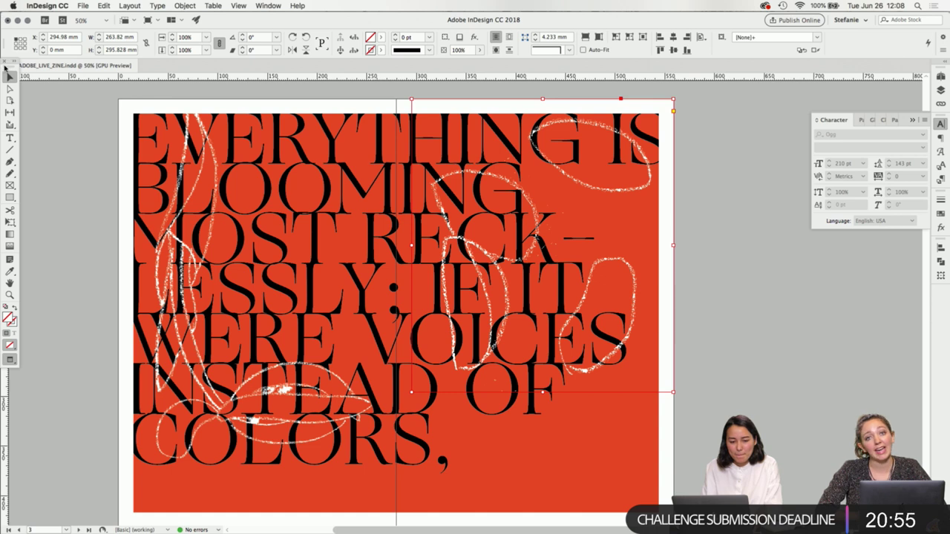
- Check the scribble and text frames, then unlock the BACKGROUND ILLUSTRATION layer in the Layers panel
scroll(271, 275, "left", 2)
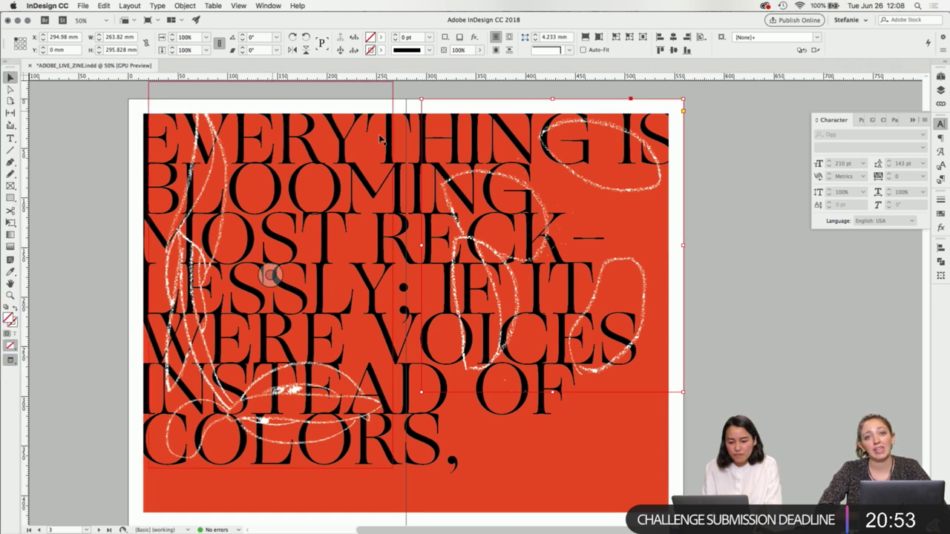
left_click(709, 212)
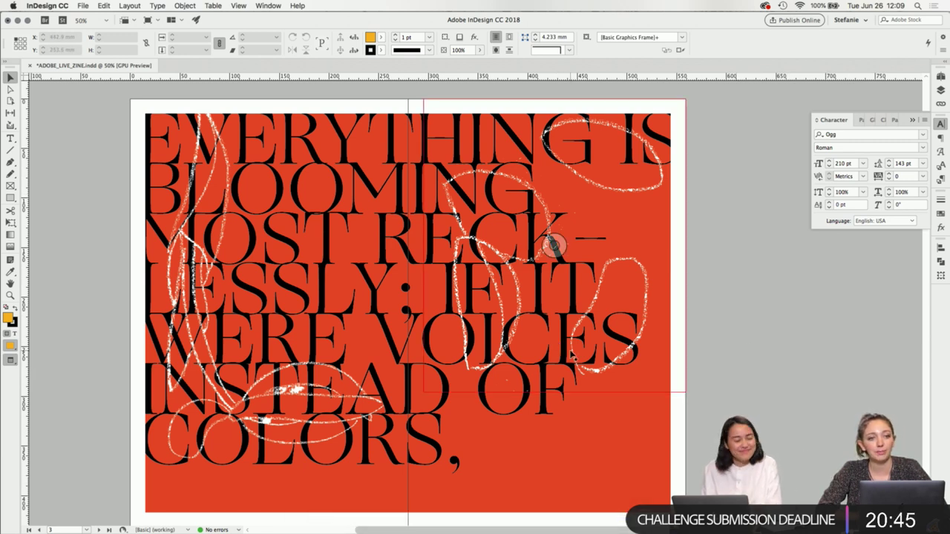
left_click(574, 359)
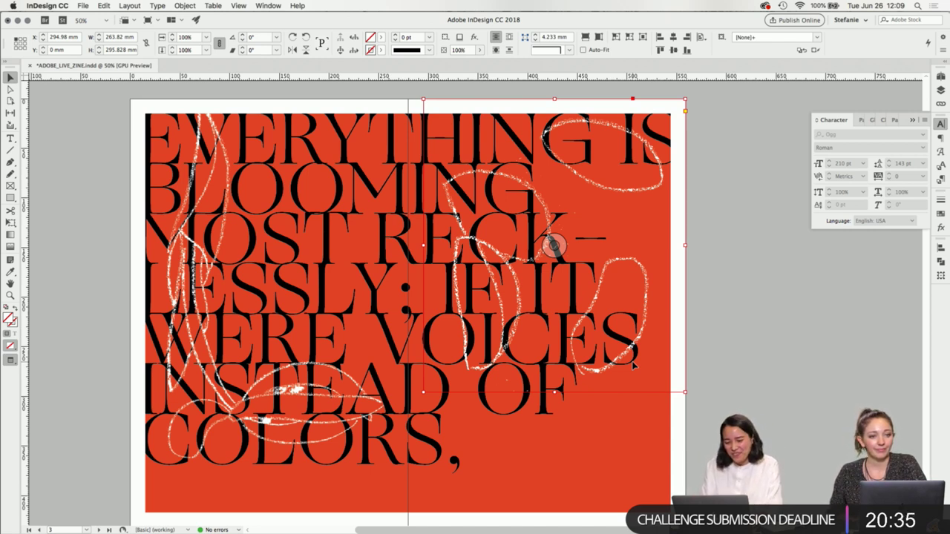
left_click(693, 439)
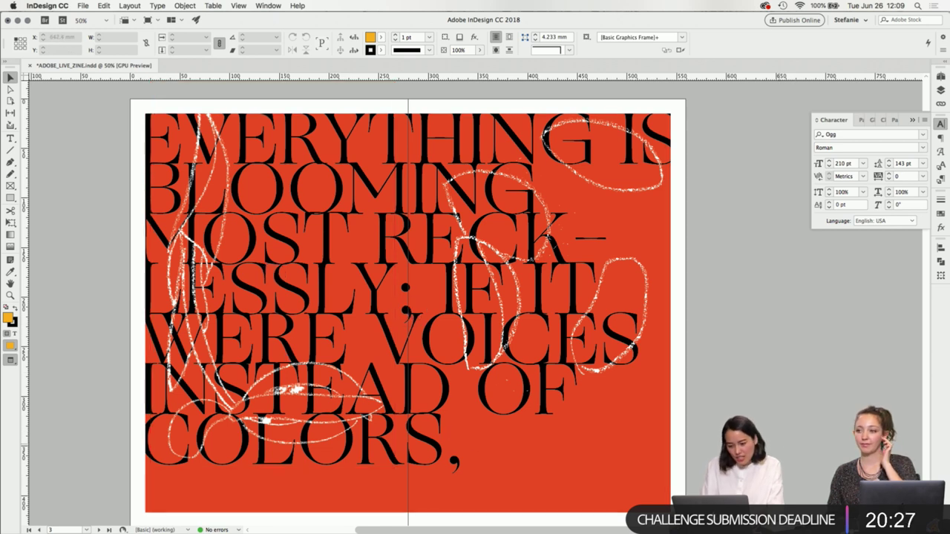
left_click(269, 273)
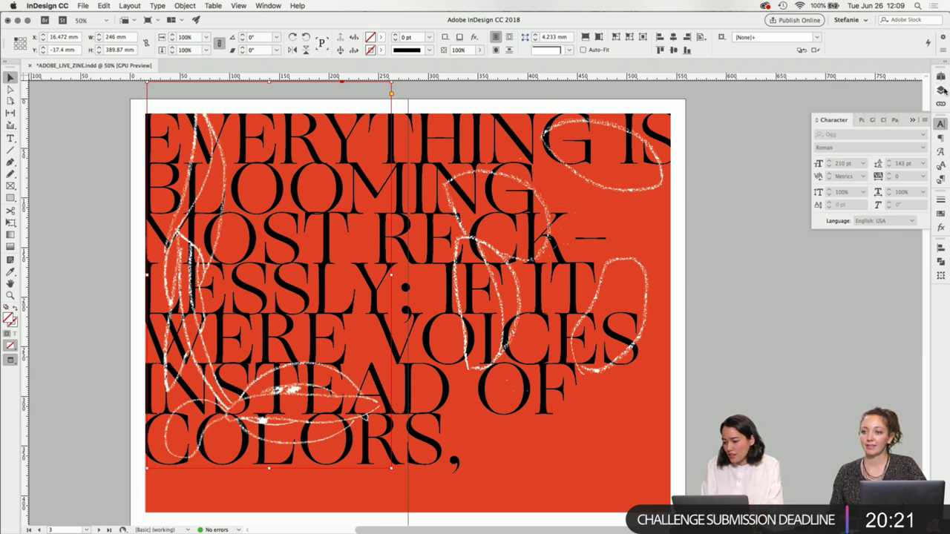
left_click(942, 90)
left_click(828, 107)
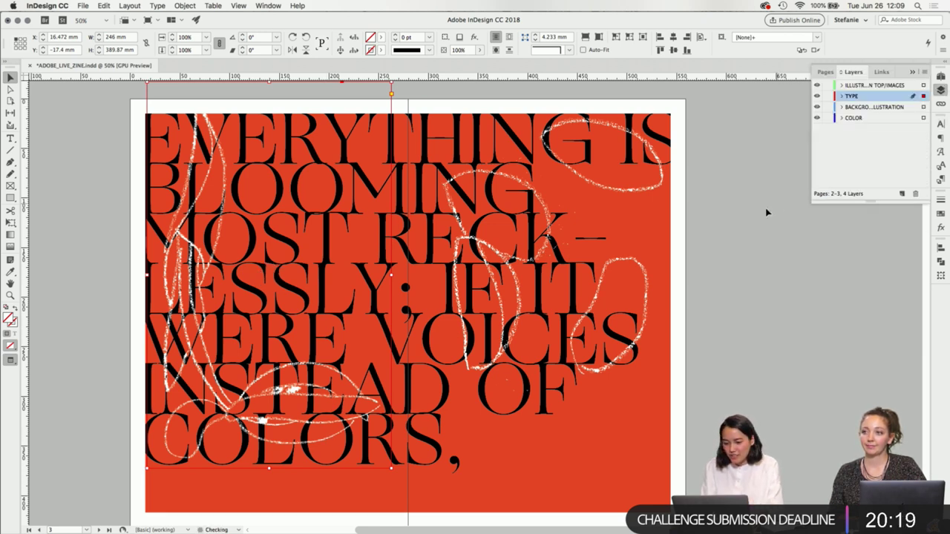
- Select the text frames spanning the spread and make the BACKGROUND ILLUSTRATION layer active
left_click(631, 244)
left_click(269, 274, "shift")
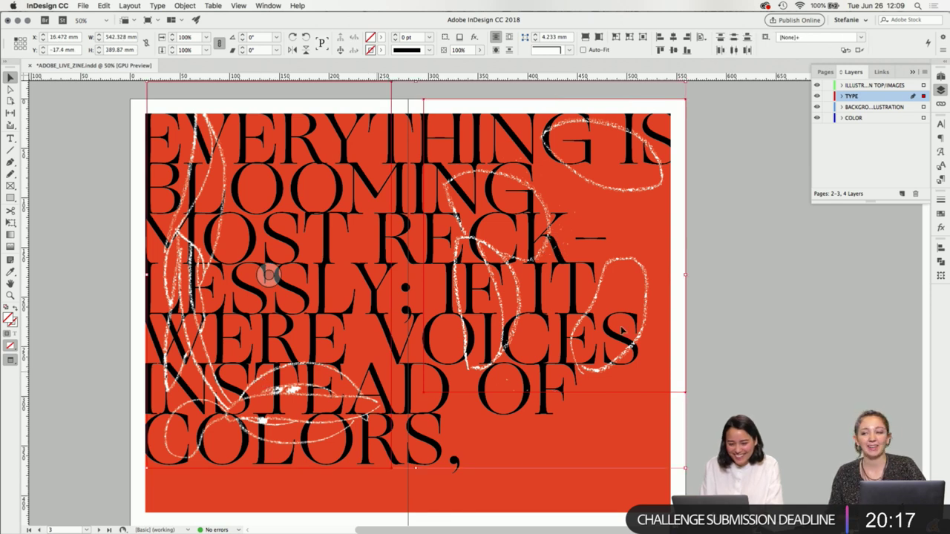
left_click(876, 107)
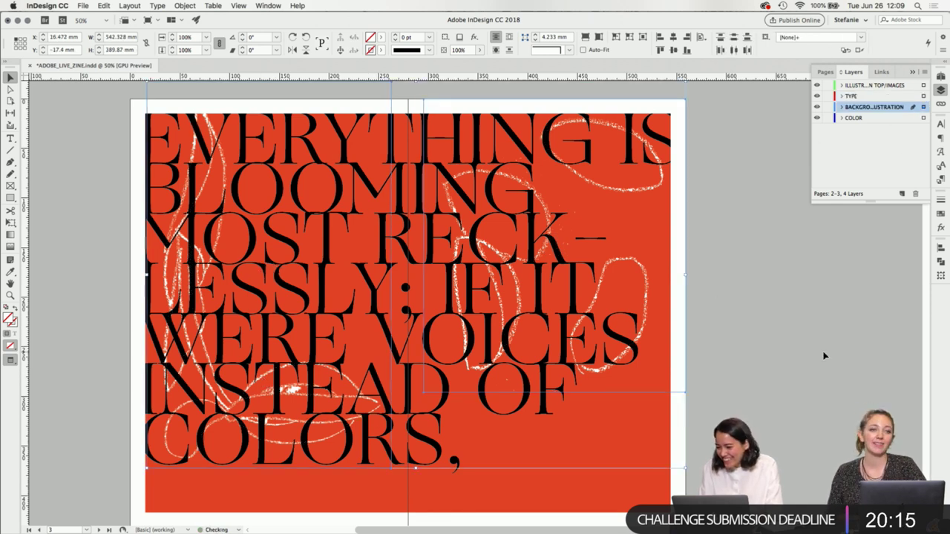
left_click(793, 414)
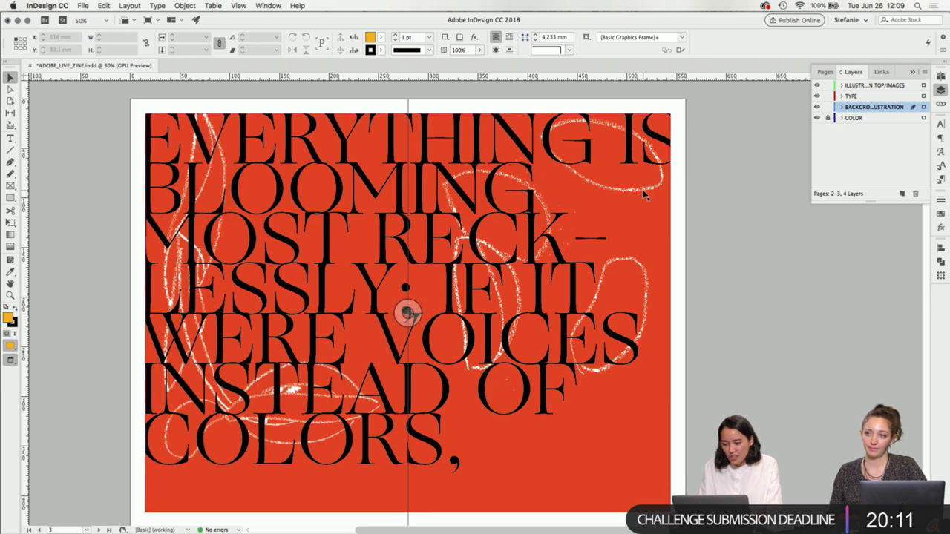
left_click(406, 311)
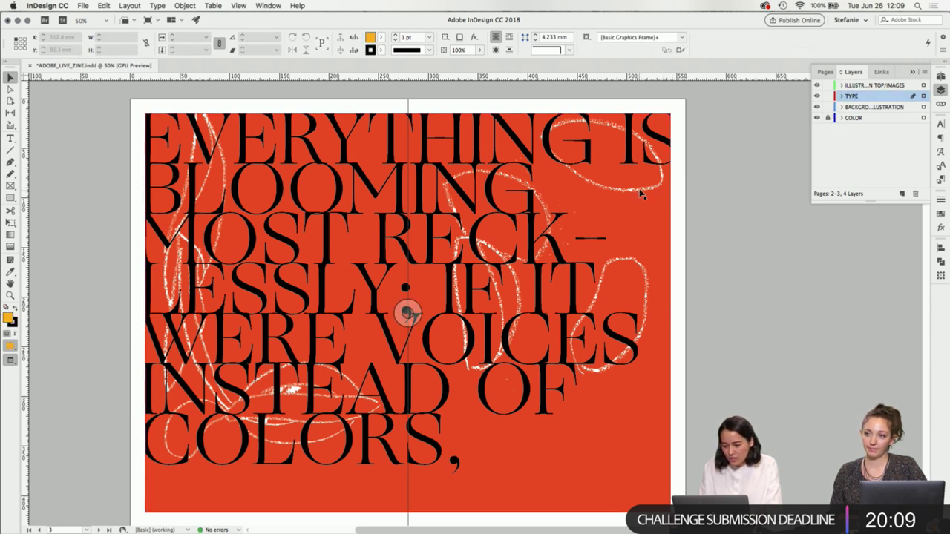
- Lock TYPE and BACKGROUND ILLUSTRATION, and move the right-page scribble frame to ILLUSTRATION TOP/IMAGES
left_click(828, 96)
left_click(553, 245)
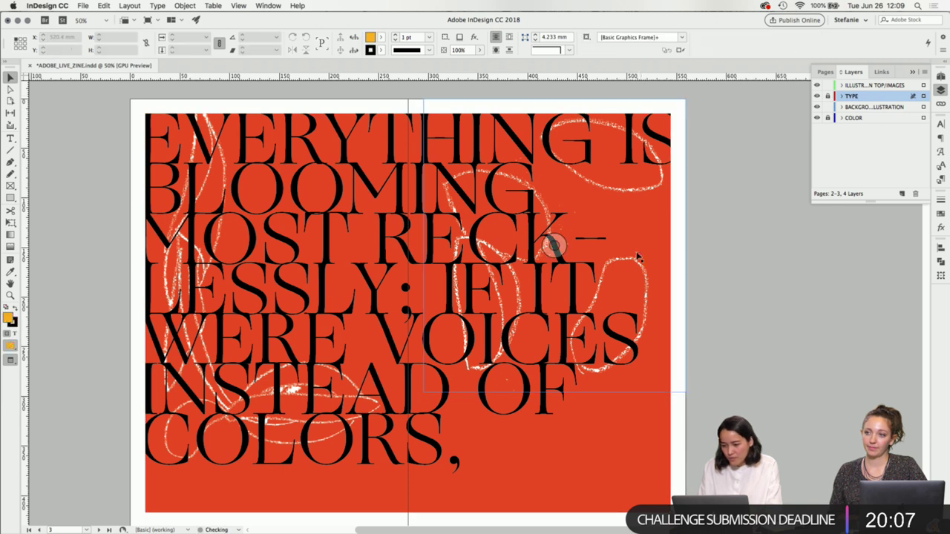
left_click(601, 181)
left_click(893, 87)
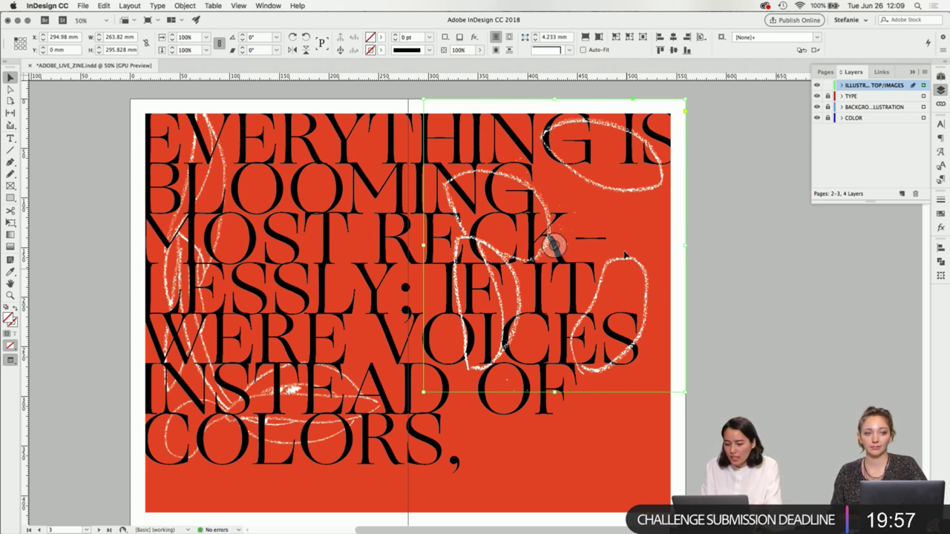
- Crop the top-layer scribble frame to a strip along the top and trim away its left part
left_click_drag(554, 392, 603, 135)
scroll(603, 137, "up", 5)
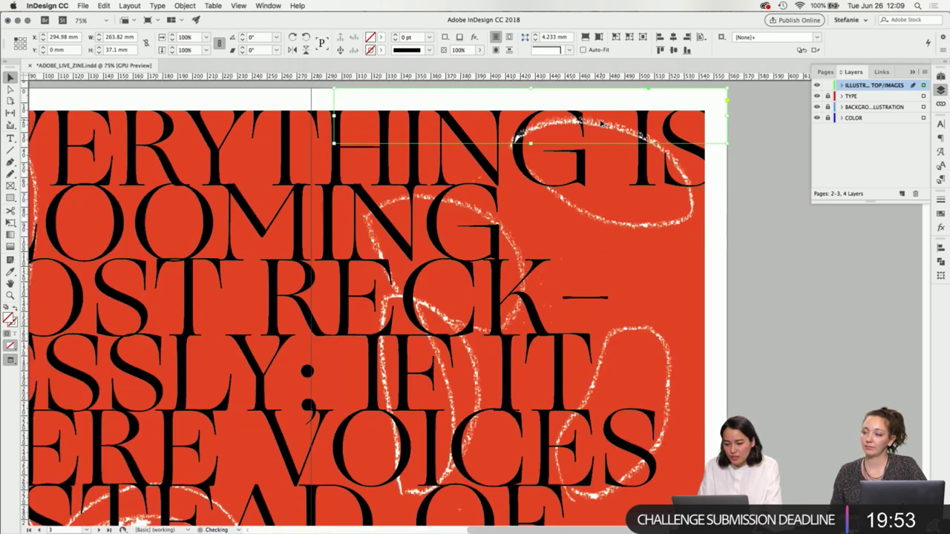
scroll(602, 142, "down", 2)
scroll(603, 145, "up", 2)
scroll(604, 147, "left", 2)
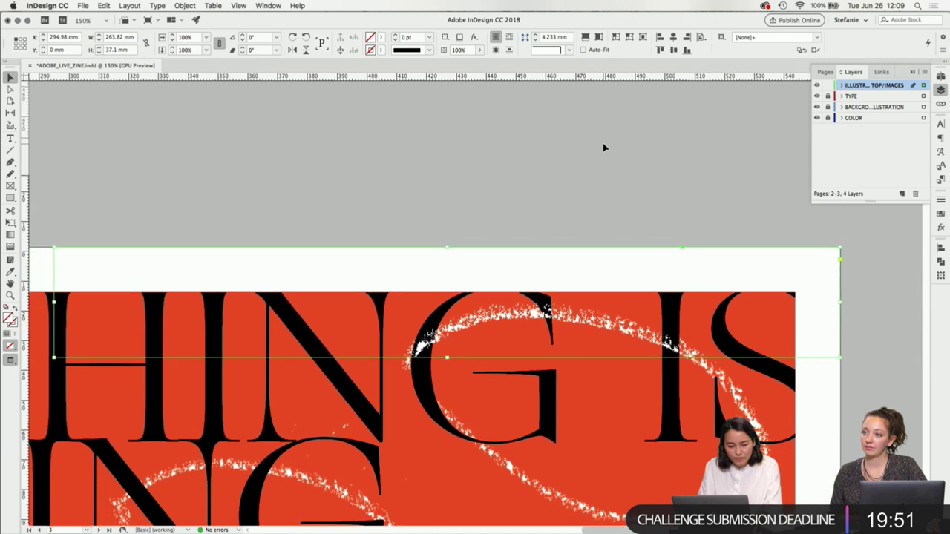
left_click_drag(59, 303, 405, 334)
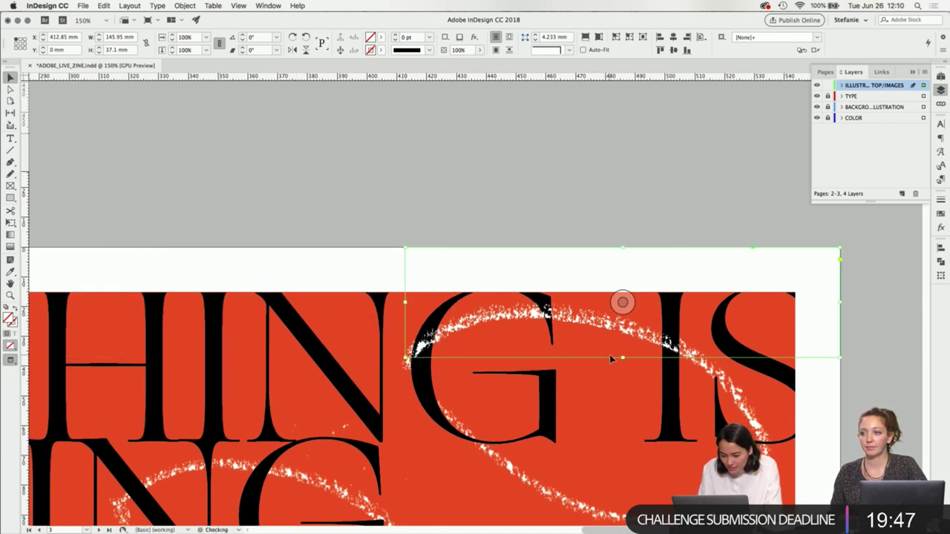
left_click_drag(410, 301, 411, 301)
scroll(529, 368, "right", 5)
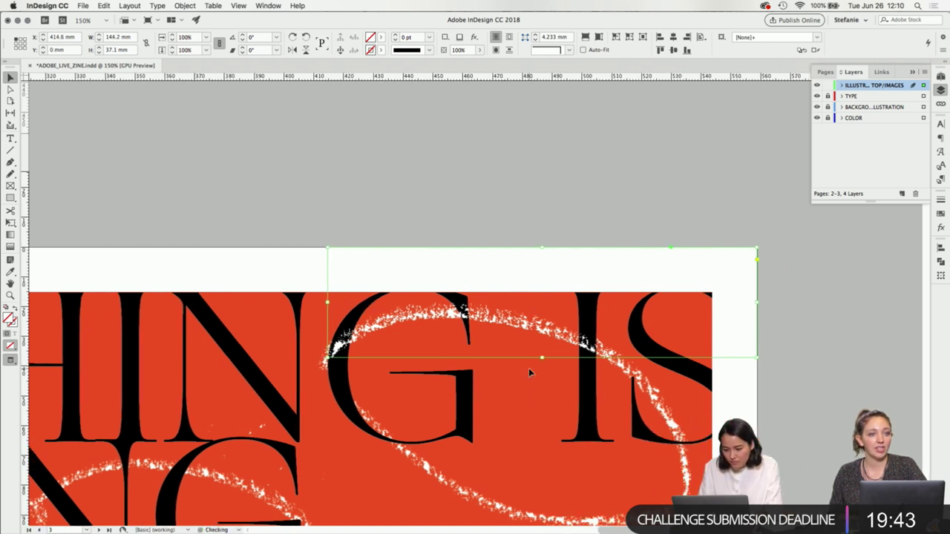
scroll(528, 368, "down", 1)
- Refine the crop to a small slice over the S of IS, then deselect to check it
left_click_drag(758, 292, 448, 279)
scroll(795, 341, "down", 3)
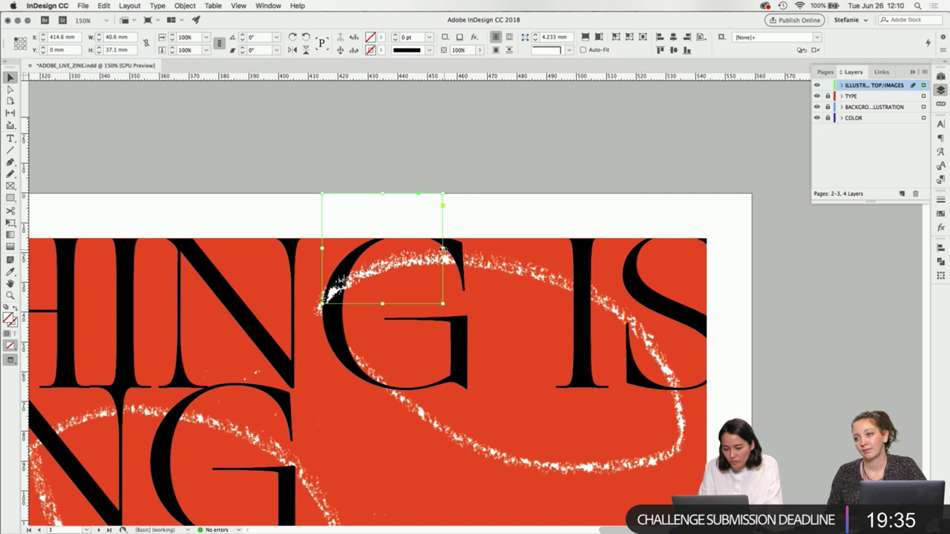
left_click_drag(472, 252, 683, 256)
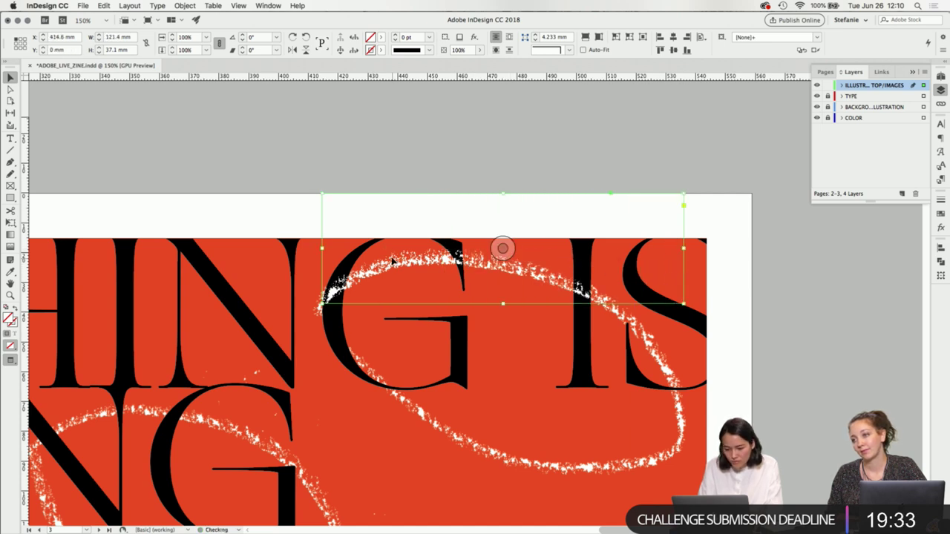
left_click_drag(321, 250, 620, 277)
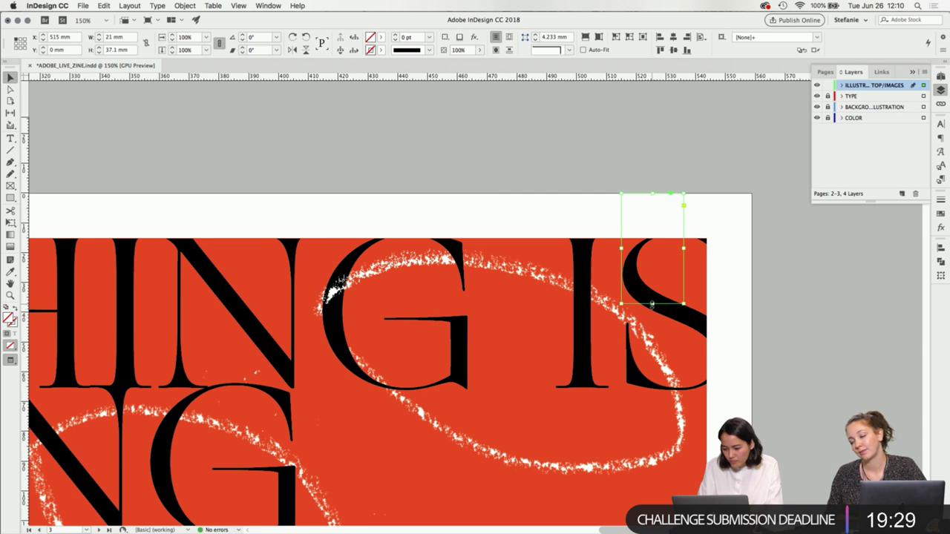
left_click_drag(652, 304, 677, 405)
left_click_drag(621, 303, 640, 300)
left_click_drag(661, 195, 662, 340)
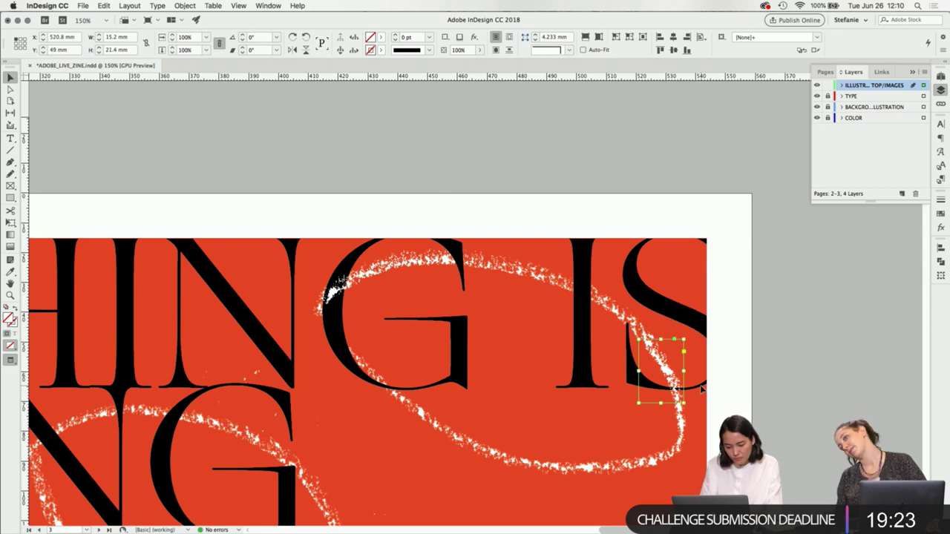
left_click(693, 408)
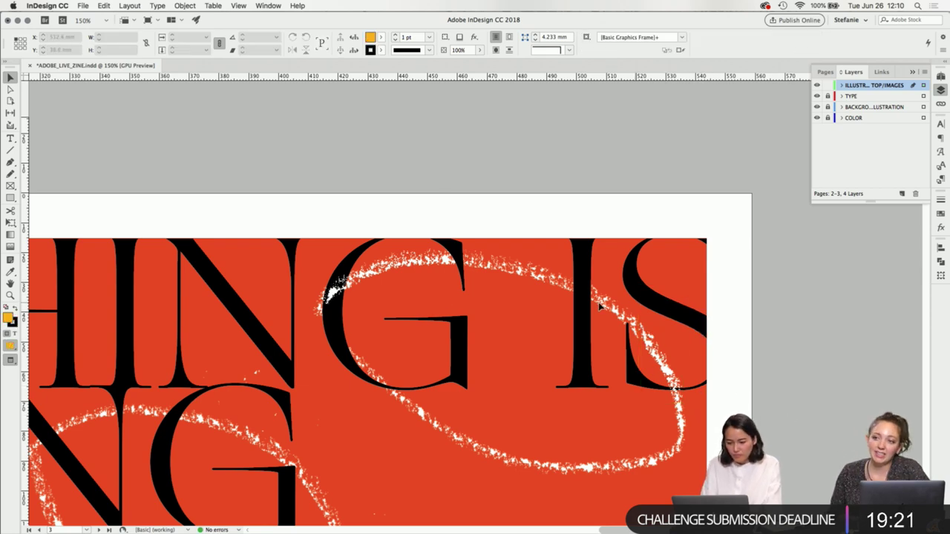
scroll(693, 408, "down", 3)
scroll(668, 312, "down", 1)
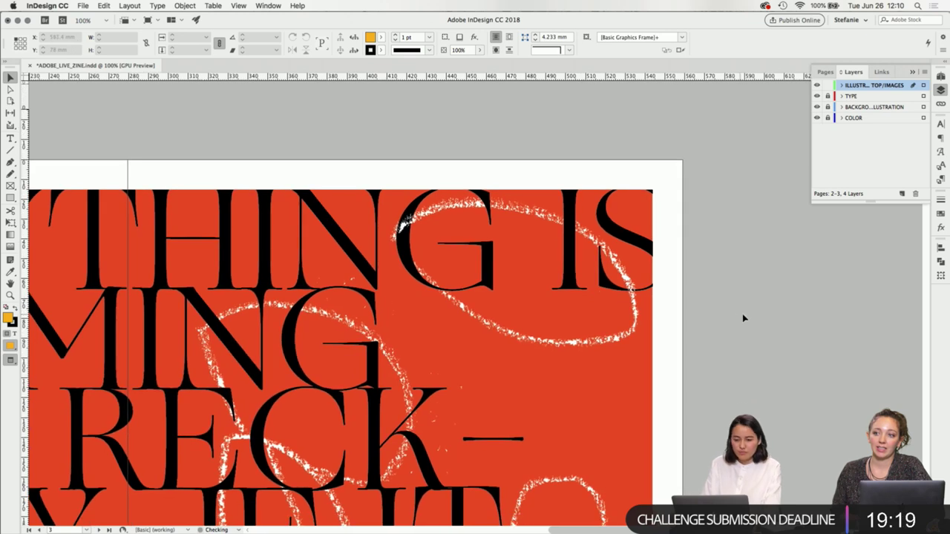
scroll(720, 330, "left", 1)
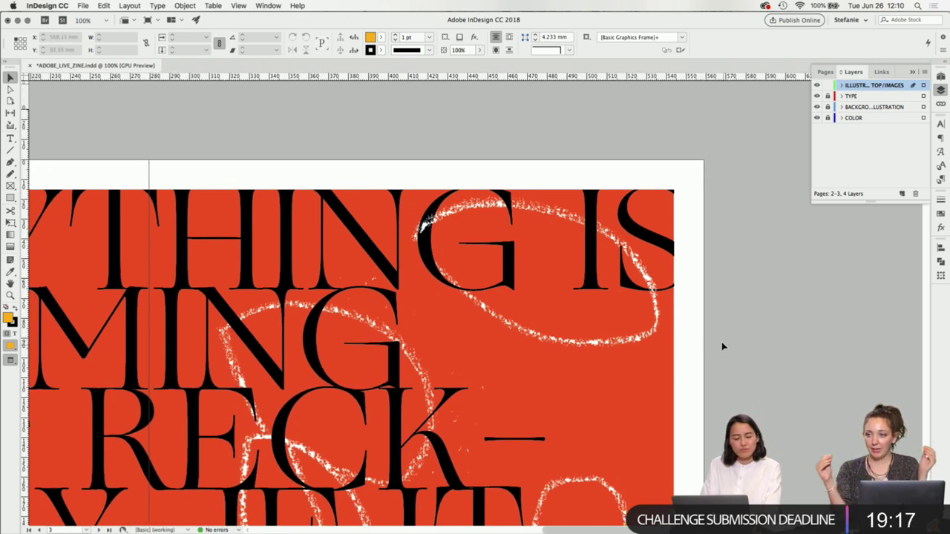
scroll(708, 346, "down", 1)
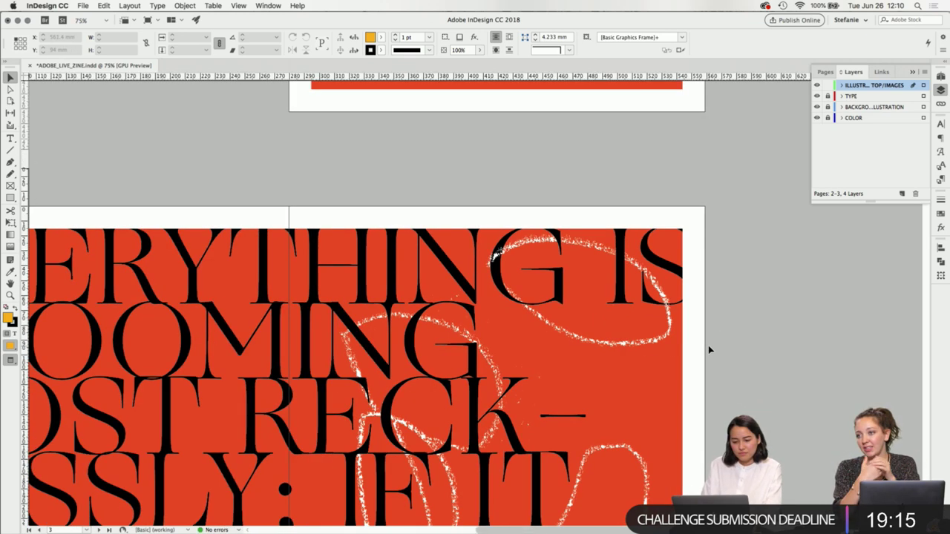
scroll(708, 345, "down", 4)
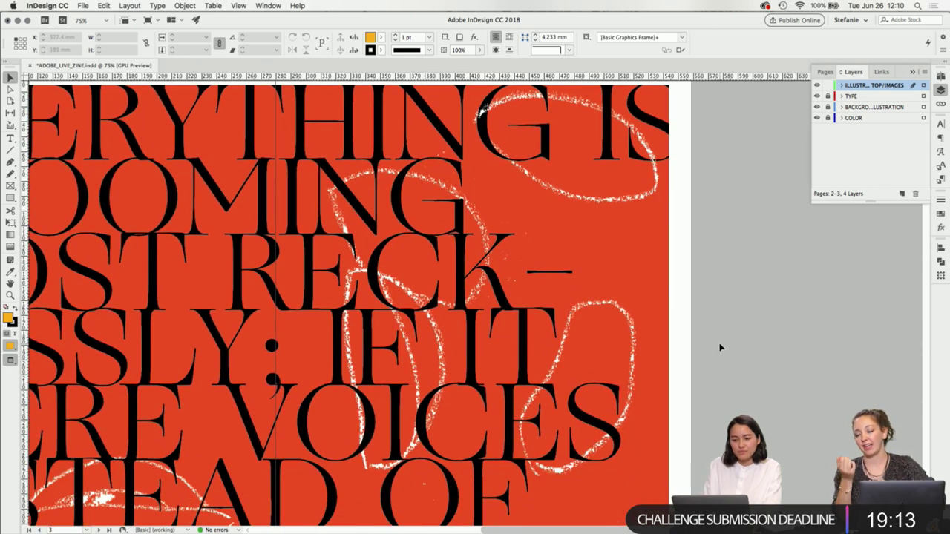
scroll(716, 347, "right", 1)
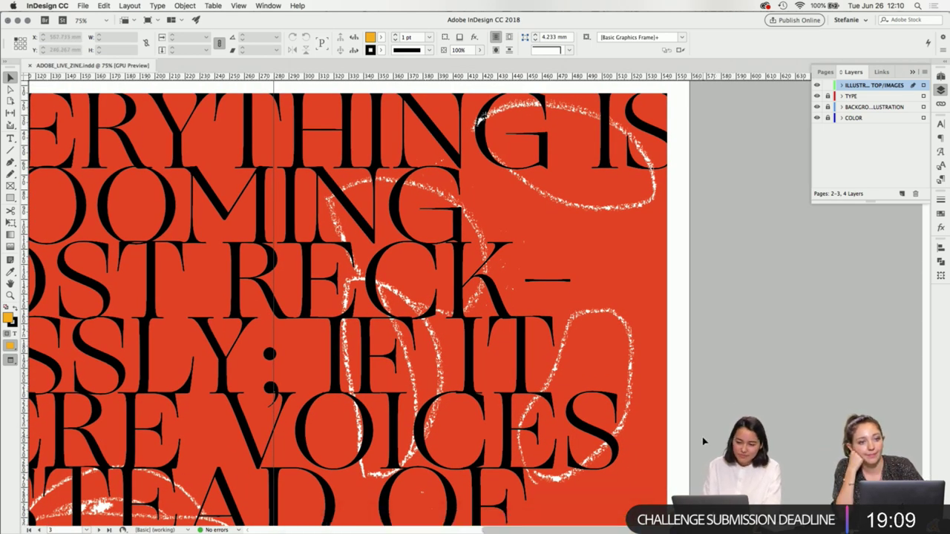
scroll(705, 441, "up", 2)
scroll(705, 441, "left", 1)
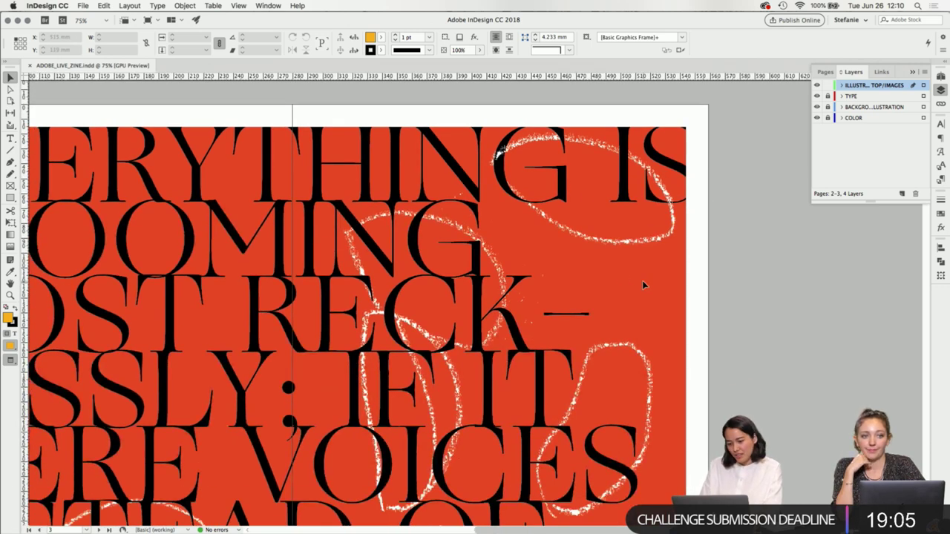
scroll(687, 251, "down", 2)
scroll(676, 292, "up", 2)
scroll(675, 292, "left", 1)
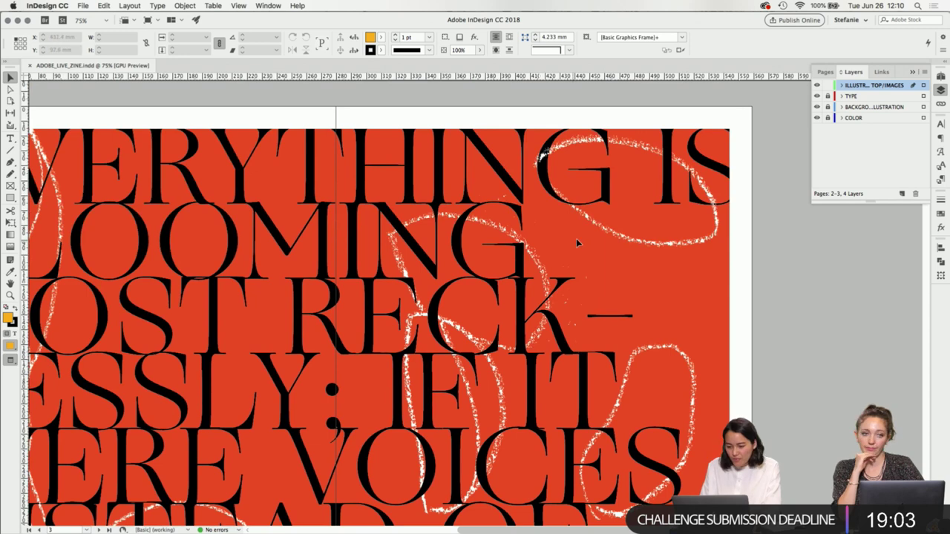
- Paste another copy of the scribble graphic and crop it down to a thin sliver
left_click(706, 196)
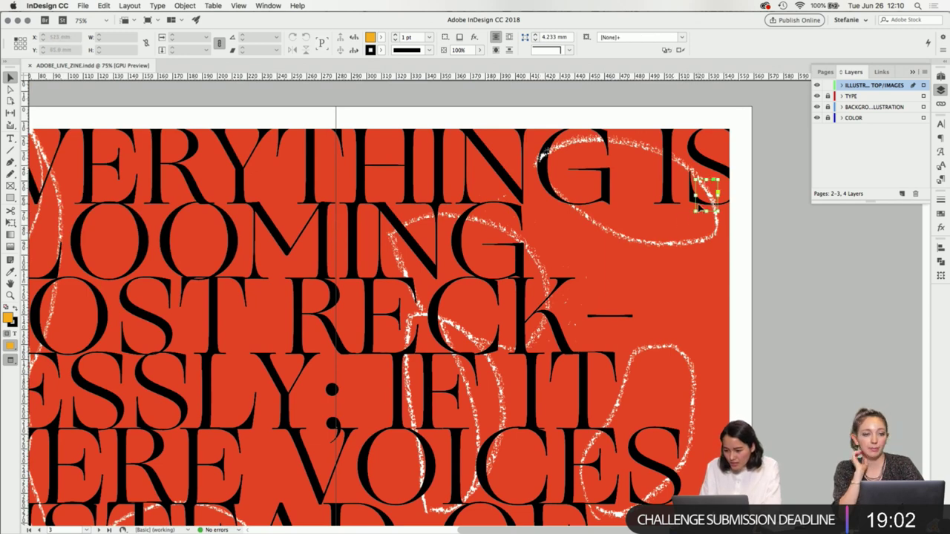
left_click(784, 308)
key("ctrl+z")
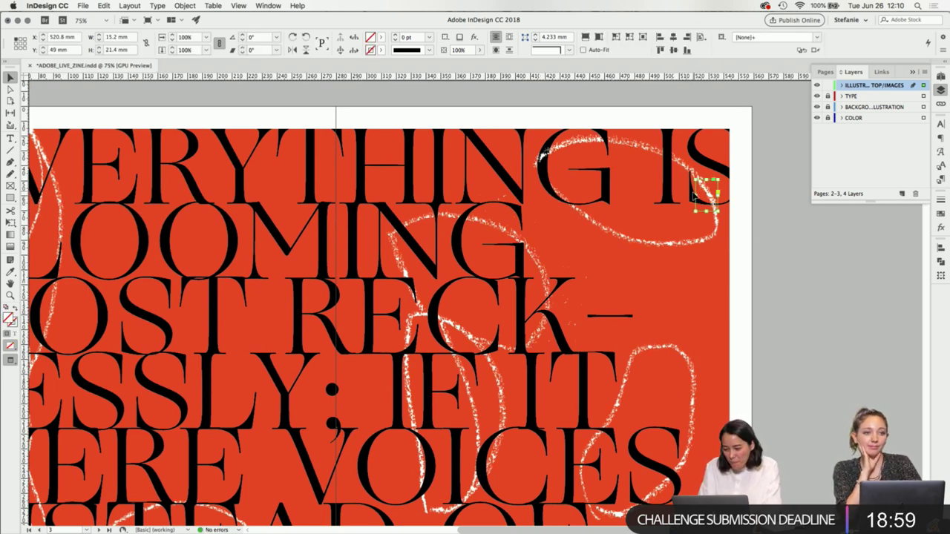
left_click_drag(695, 195, 459, 195)
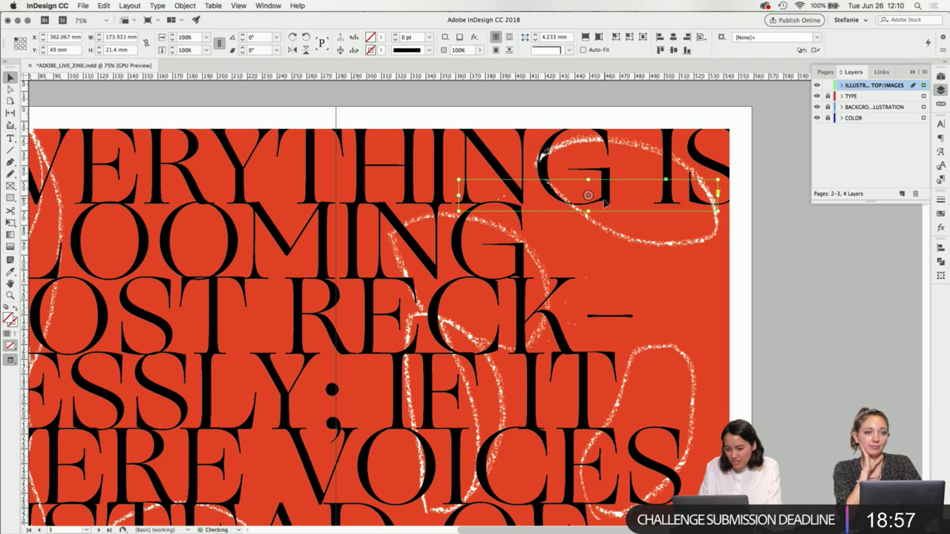
left_click_drag(587, 212, 588, 259)
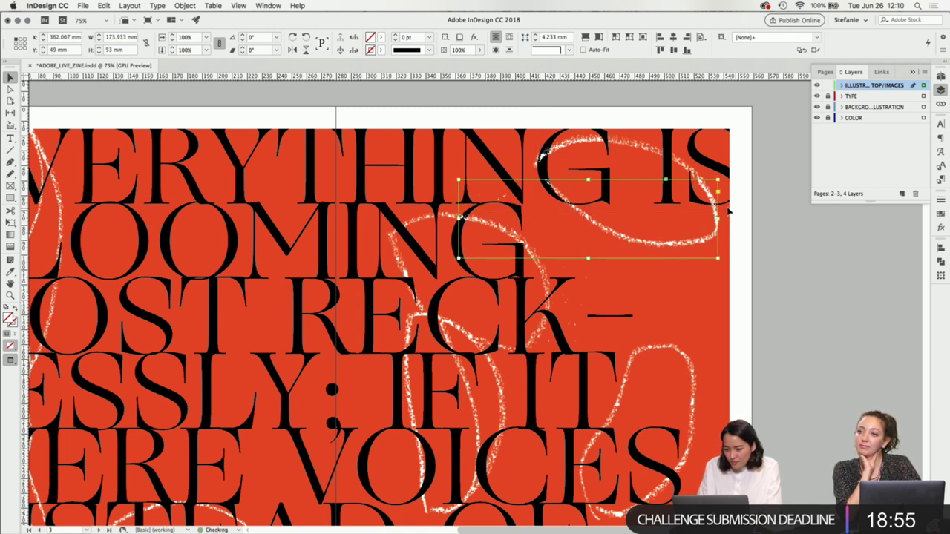
left_click_drag(717, 220, 526, 219)
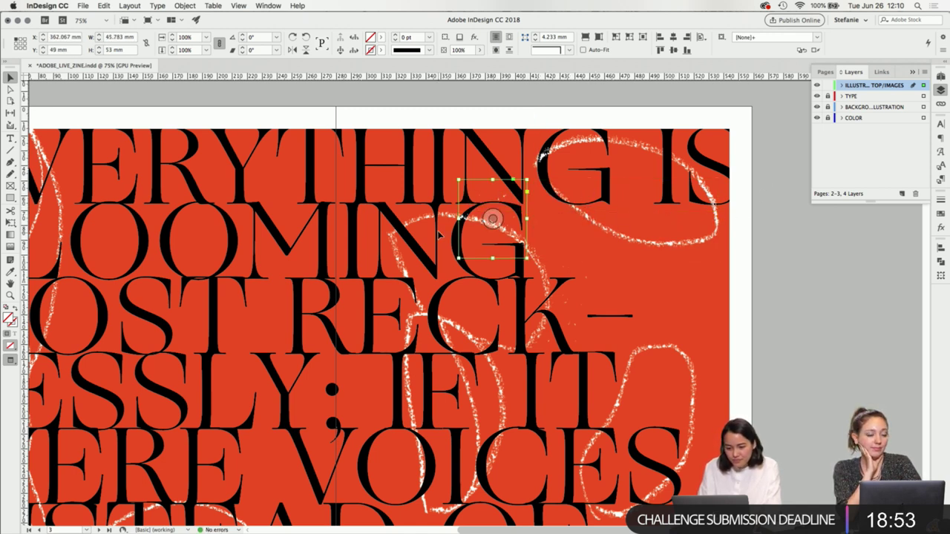
left_click_drag(459, 218, 429, 218)
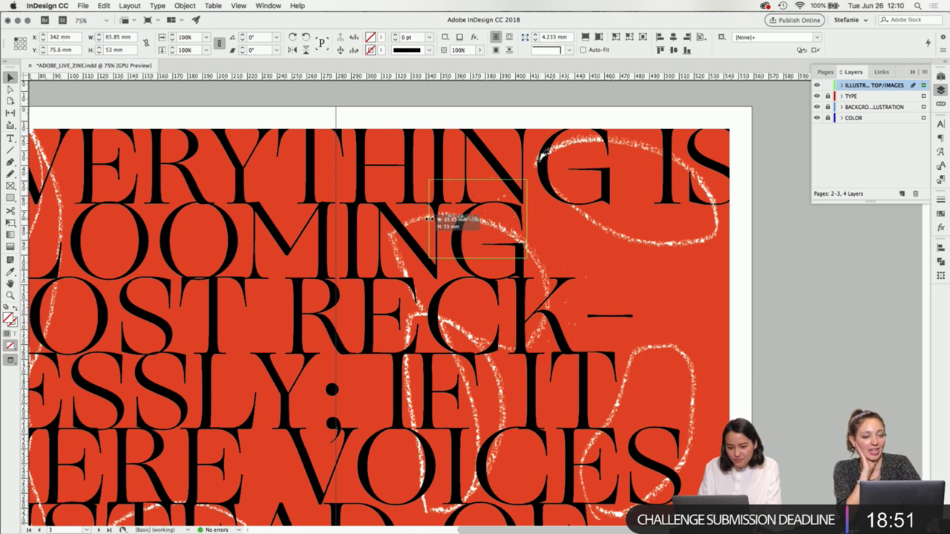
left_click_drag(527, 219, 444, 218)
- Widen the sliver leftward over the N and trim its top and right sides
scroll(428, 273, "up", 5)
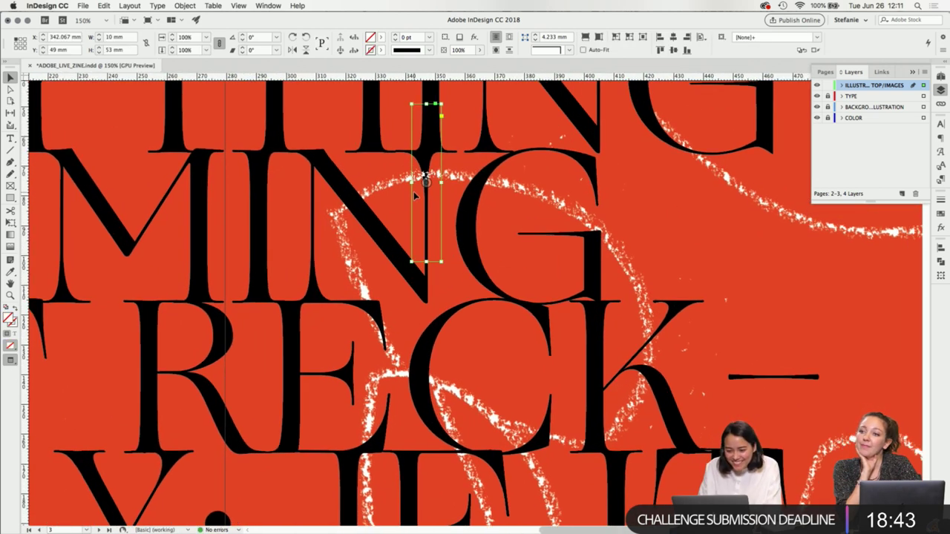
left_click_drag(410, 182, 324, 185)
left_click_drag(386, 256, 382, 294)
key("cmd+z")
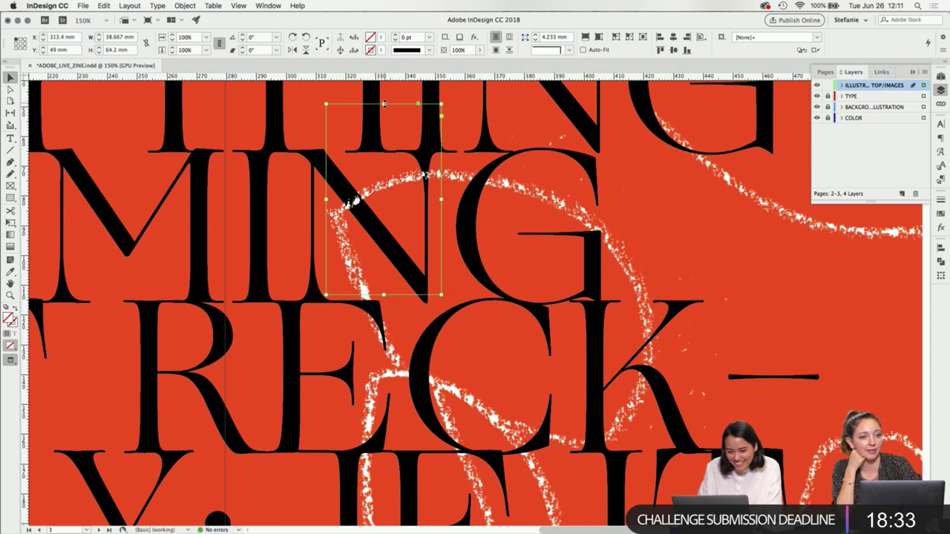
left_click_drag(384, 104, 384, 188)
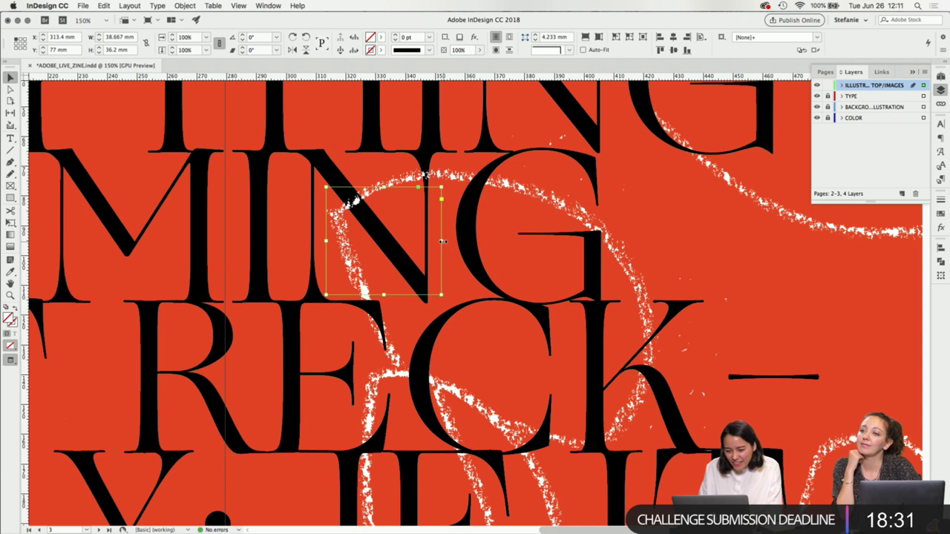
left_click_drag(441, 242, 383, 241)
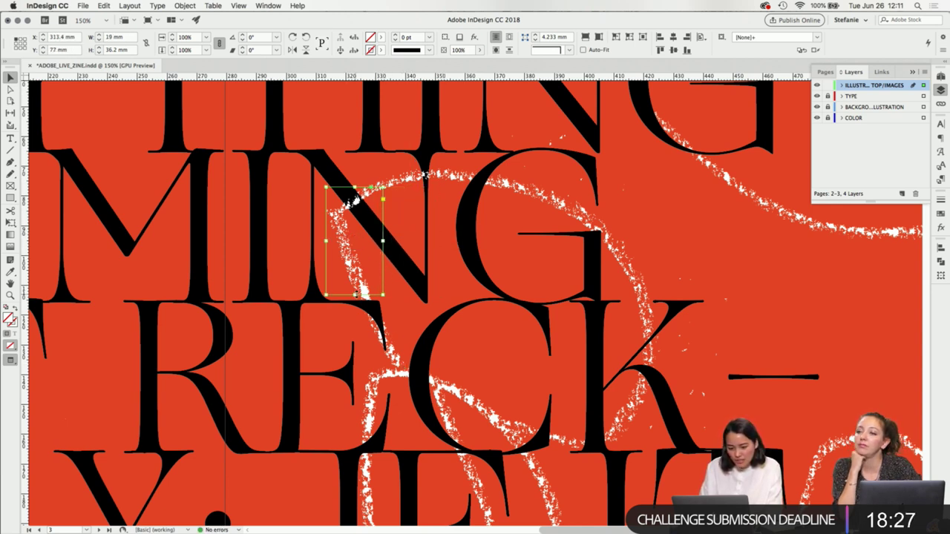
left_click_drag(356, 295, 355, 209)
- Trim the crop's left, bottom and top edges to a small patch over the G of MING
left_click(463, 243)
left_click_drag(438, 198, 506, 182)
key("ctrl+z")
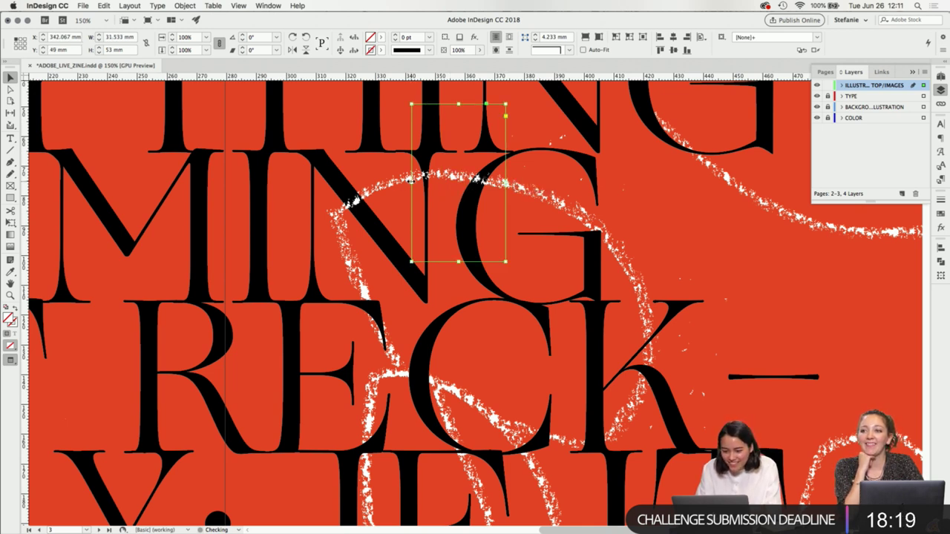
left_click_drag(411, 180, 449, 182)
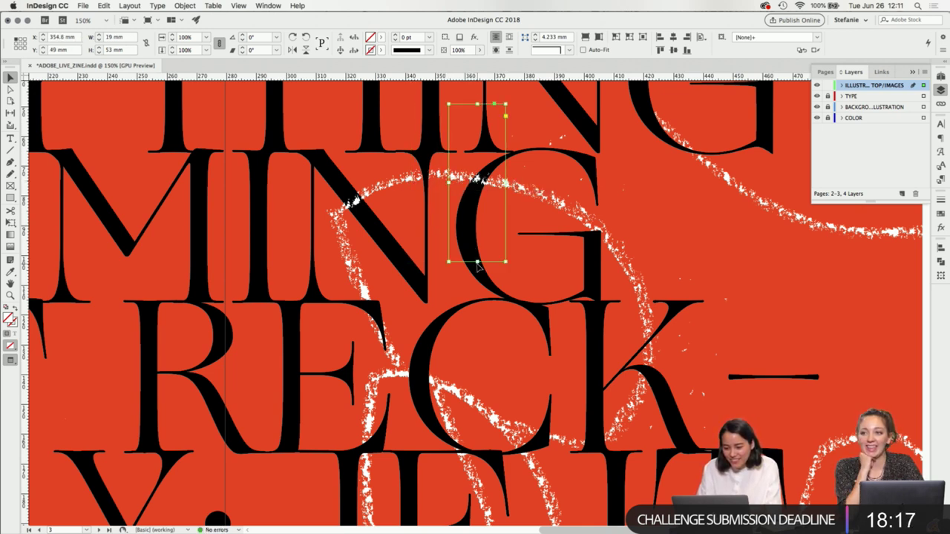
left_click_drag(478, 262, 479, 199)
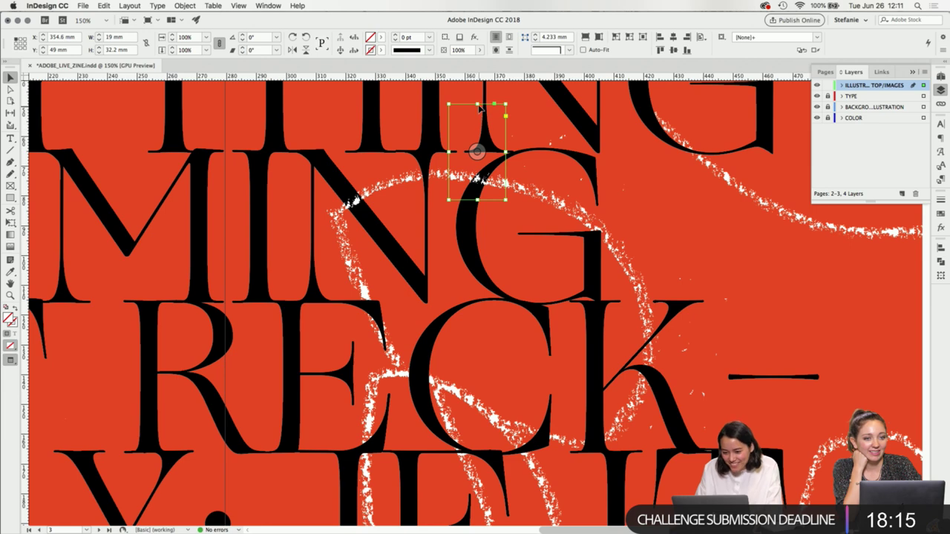
left_click_drag(481, 108, 479, 156)
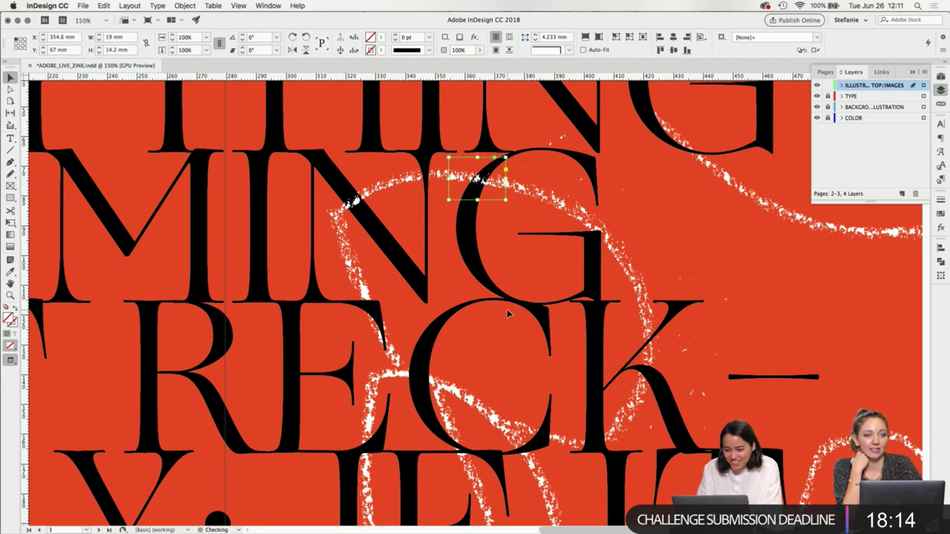
left_click(458, 255)
scroll(456, 252, "down", 5)
- Extend the scribble piece above the N down and trim it to a patch over RECK's C
scroll(454, 249, "up", 7)
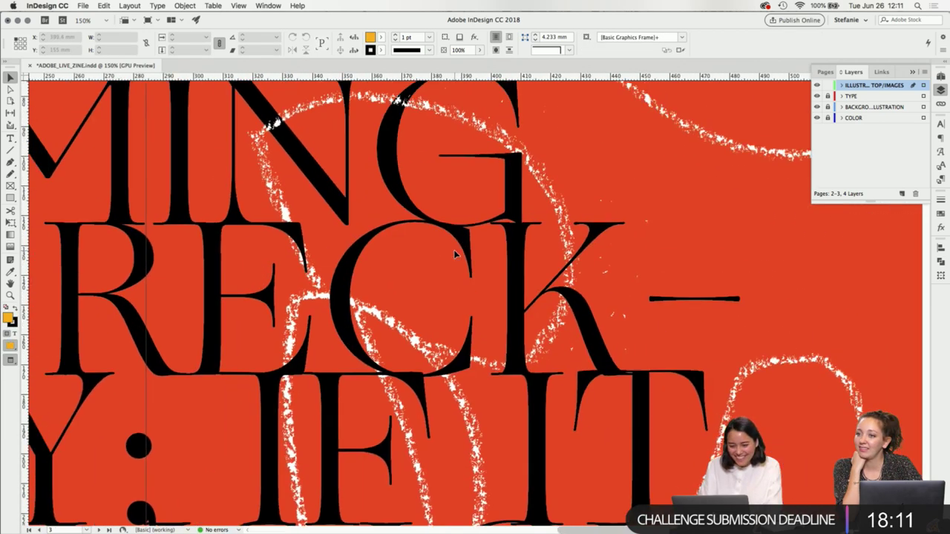
left_click(286, 163)
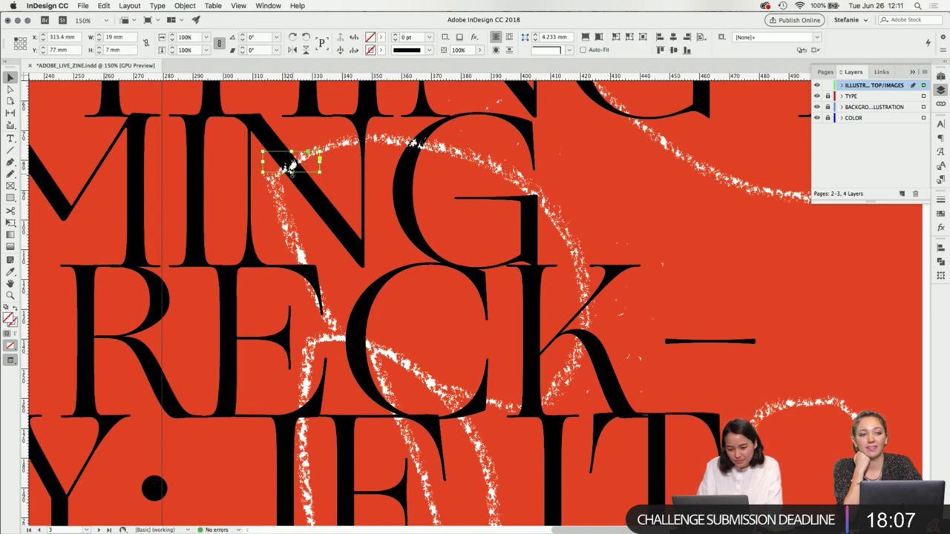
left_click_drag(291, 174, 294, 421)
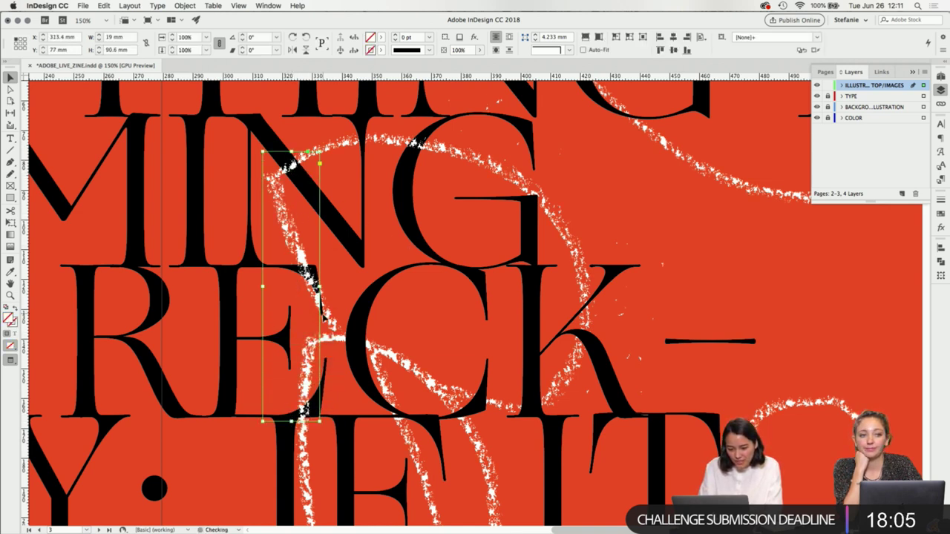
left_click_drag(320, 286, 385, 286)
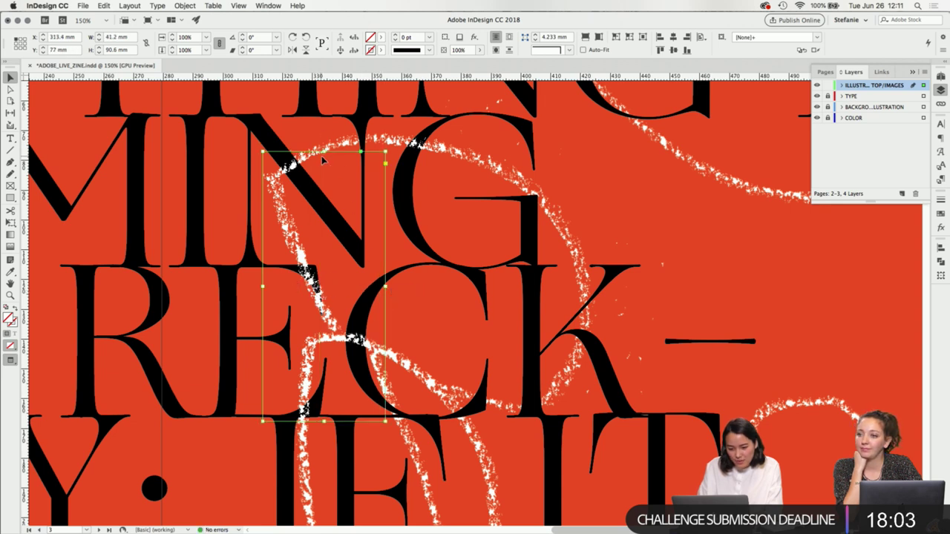
left_click_drag(322, 156, 332, 333)
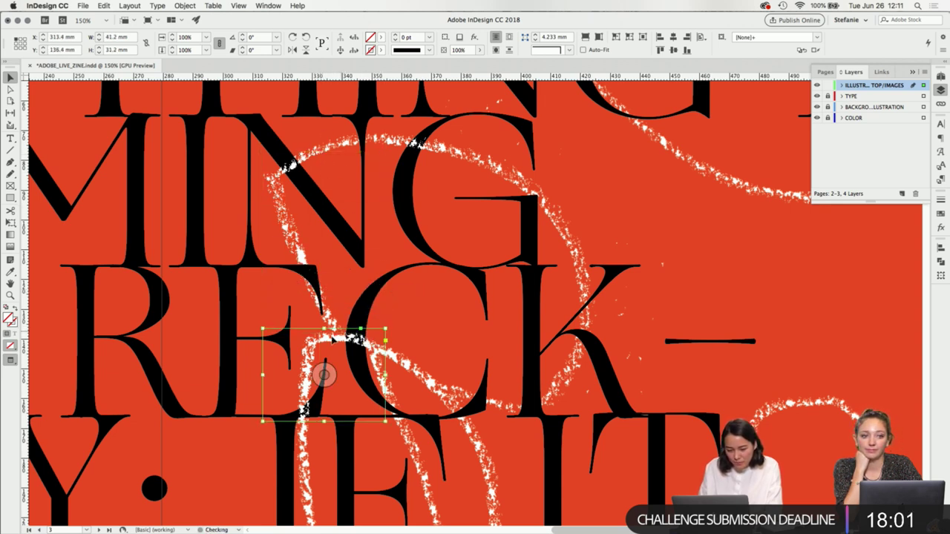
left_click_drag(268, 375, 338, 375)
left_click_drag(361, 422, 387, 359)
left_click(442, 345)
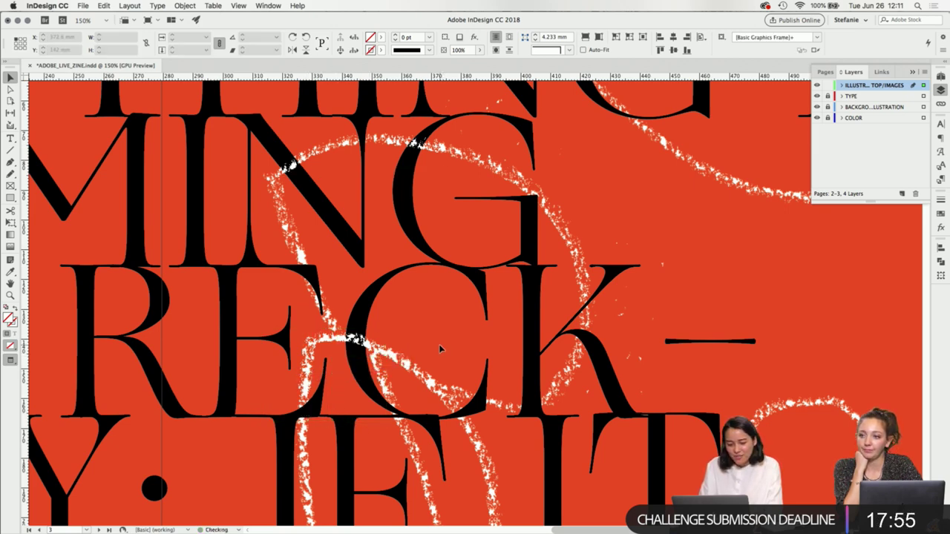
scroll(440, 344, "down", 10)
scroll(440, 345, "right", 3)
scroll(438, 344, "up", 4)
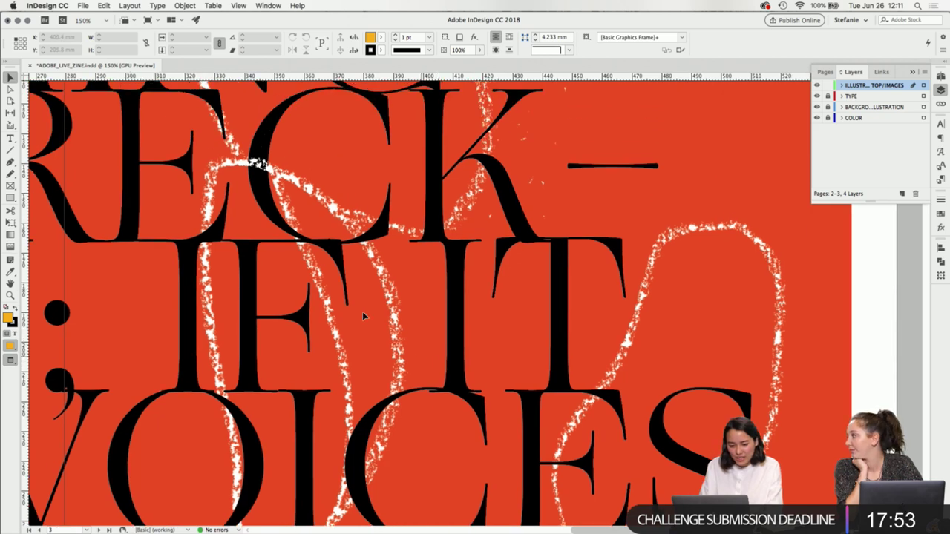
- Enlarge the scribble crop on the C, then trim its left and top edges
left_click(258, 163)
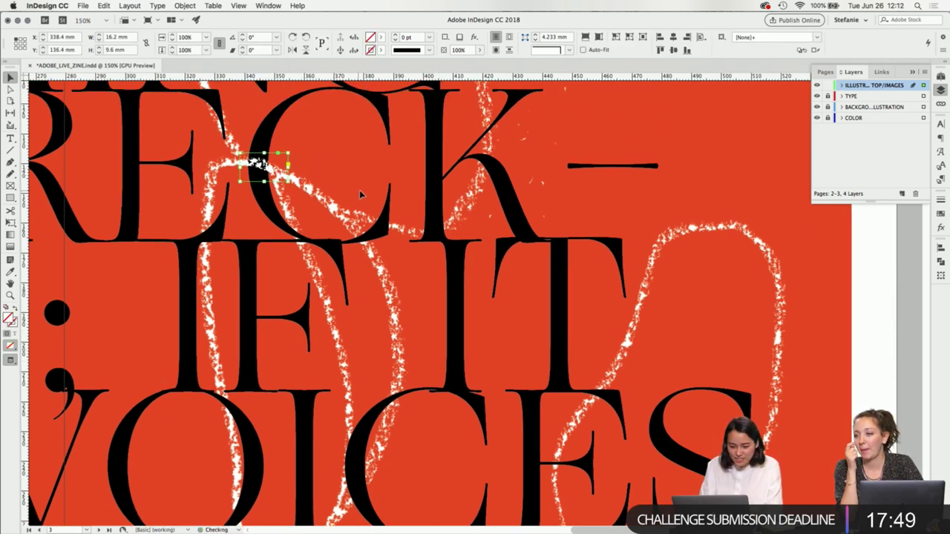
left_click_drag(288, 180, 322, 250)
left_click_drag(240, 202, 314, 202)
left_click_drag(300, 155, 299, 217)
left_click(307, 249)
- Widen the crop rightward along the scribble and trim its left side over the C's lower curve
left_click(307, 250)
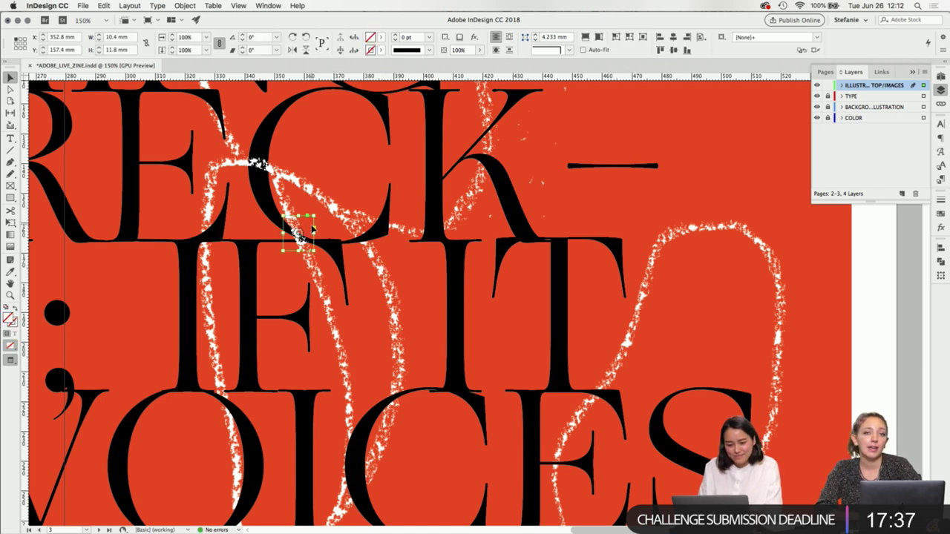
left_click_drag(312, 233, 404, 233)
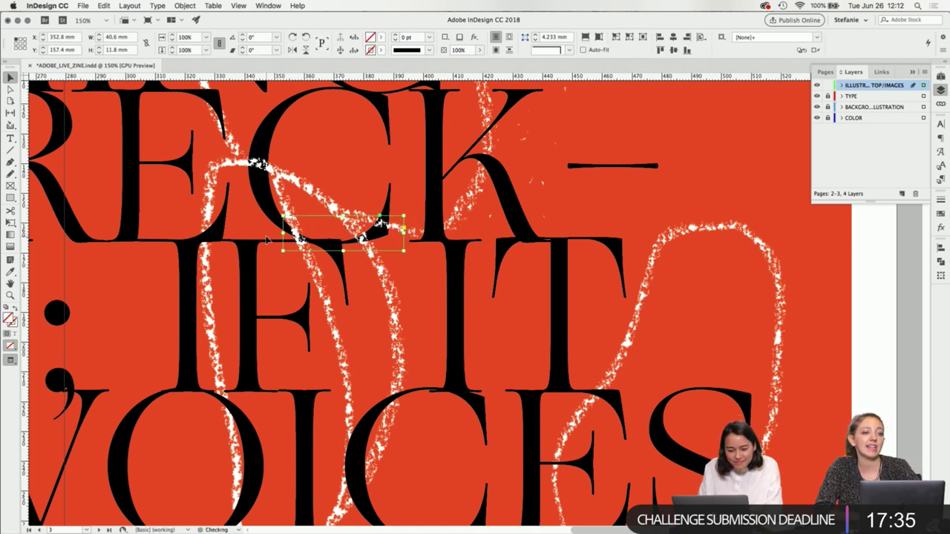
left_click_drag(283, 233, 386, 235)
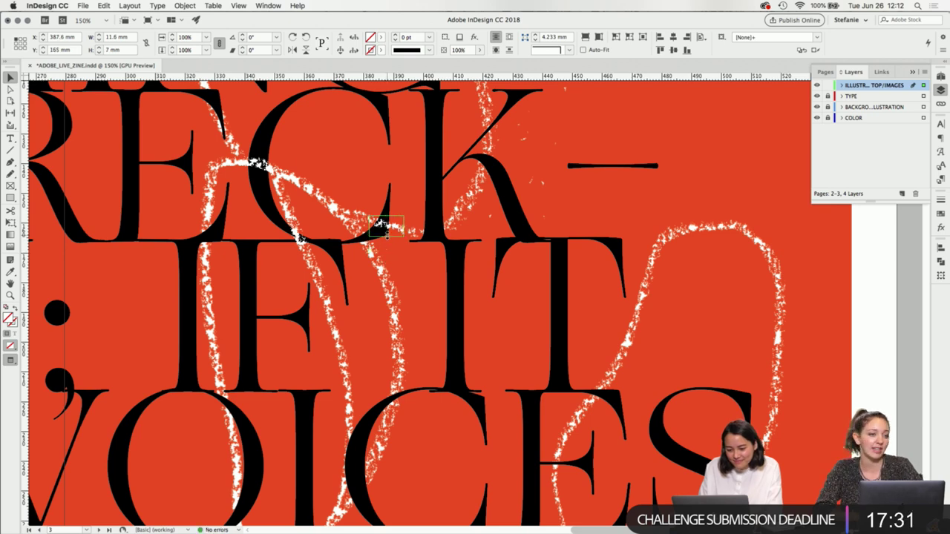
left_click(410, 259)
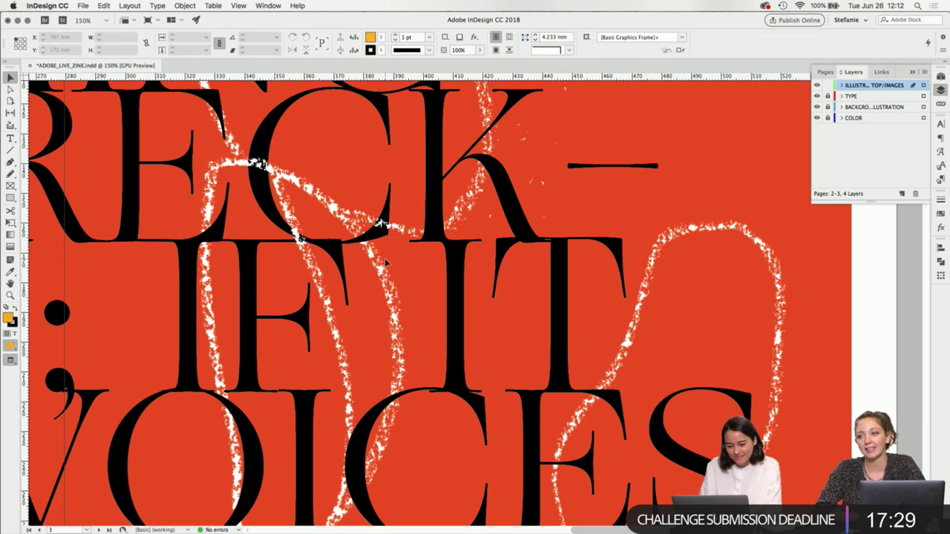
scroll(386, 258, "up", 3)
scroll(386, 258, "right", 2)
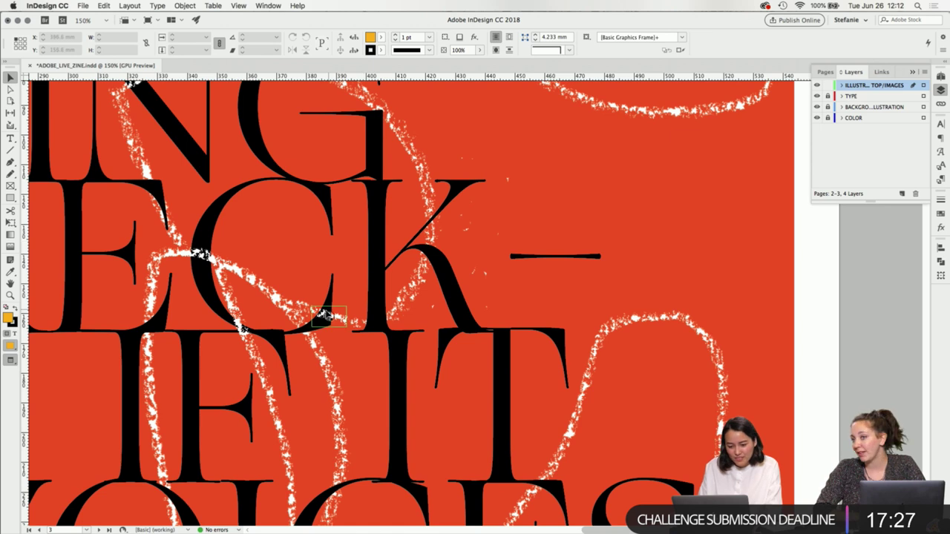
- Enlarge the scribble crop near the K, then trim its left and bottom edges to a small patch
left_click(338, 320)
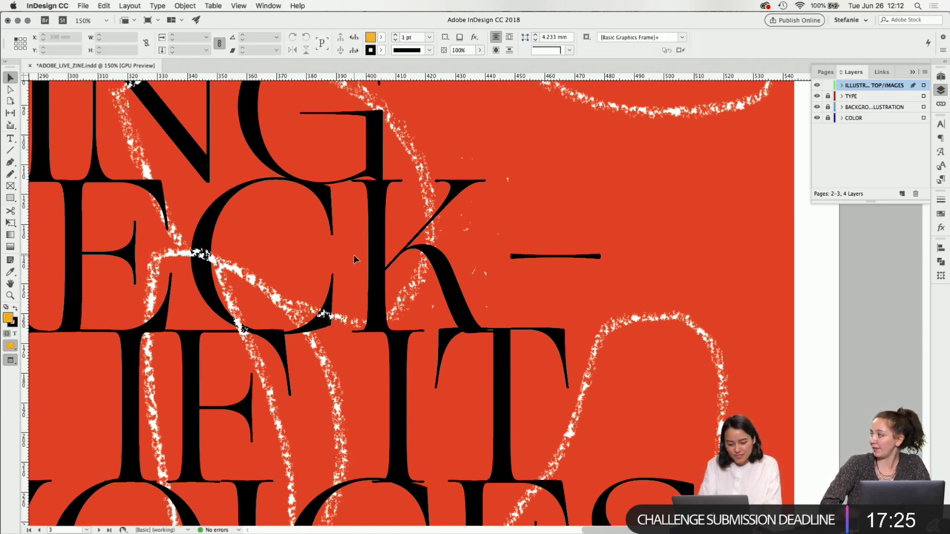
left_click_drag(346, 328, 455, 328)
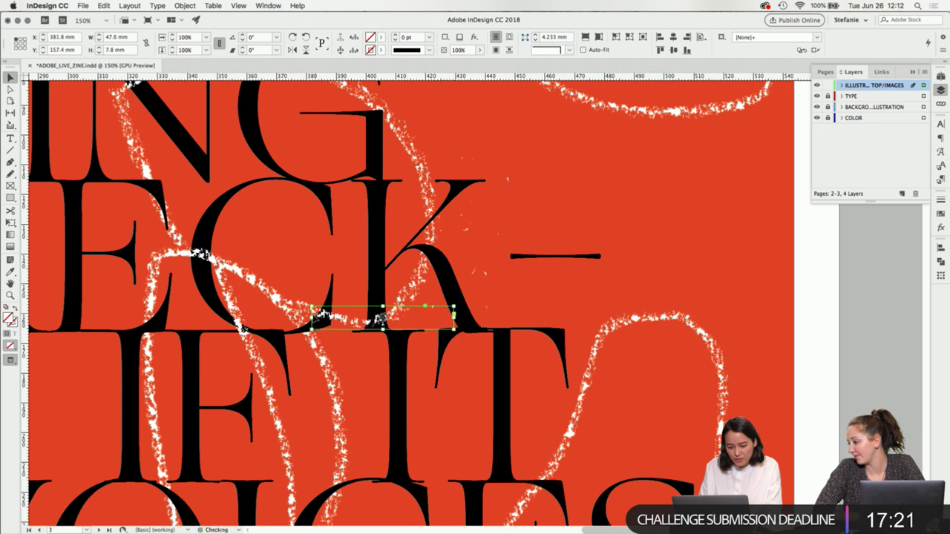
left_click_drag(311, 317, 421, 241)
left_click_drag(420, 329, 427, 264)
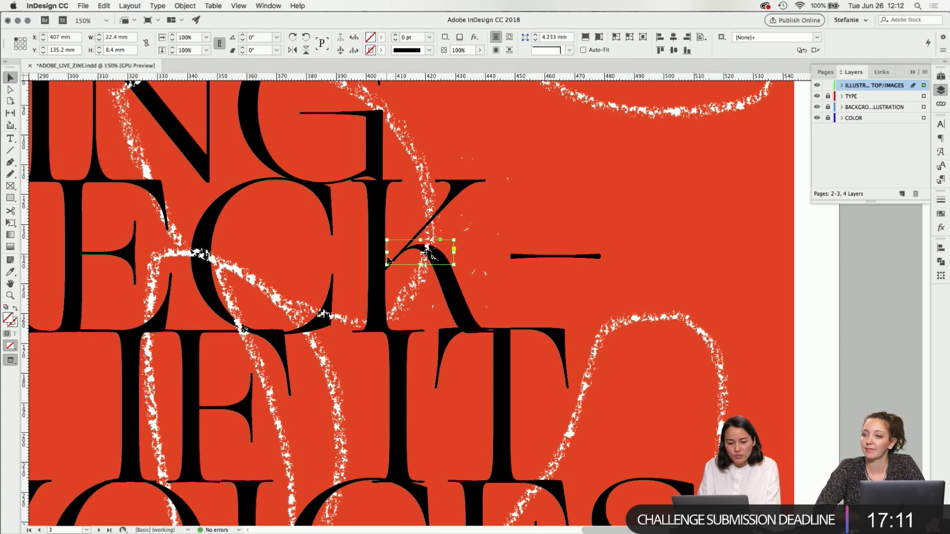
left_click_drag(386, 252, 397, 254)
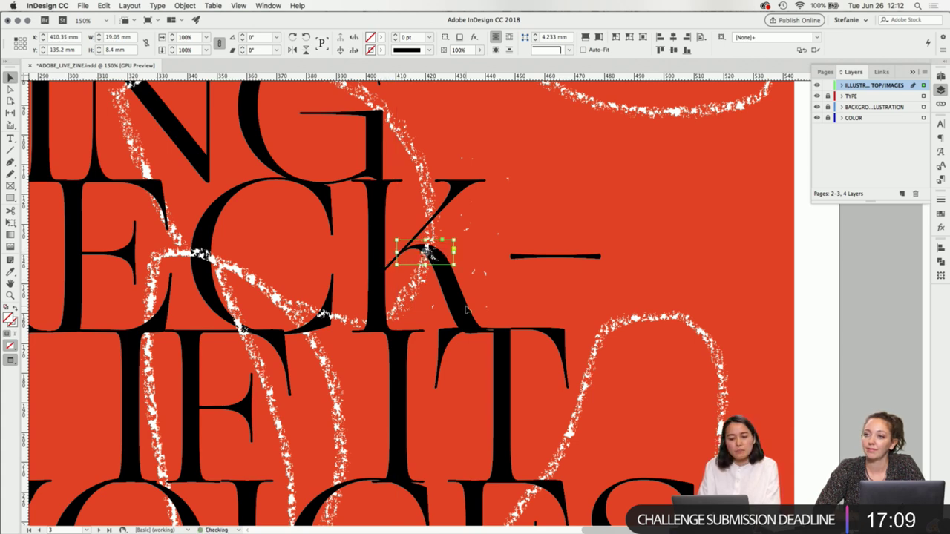
scroll(483, 270, "up", 5)
scroll(483, 269, "down", 3)
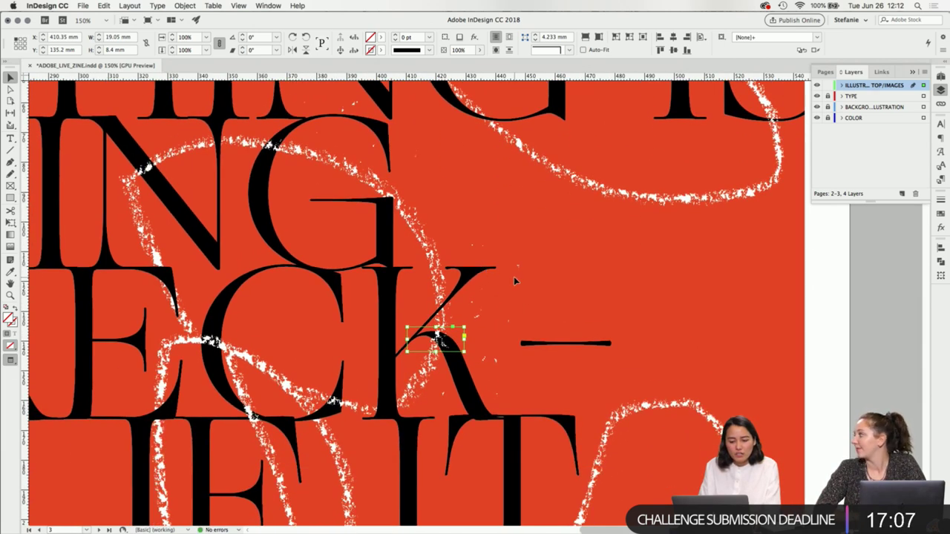
left_click(514, 276)
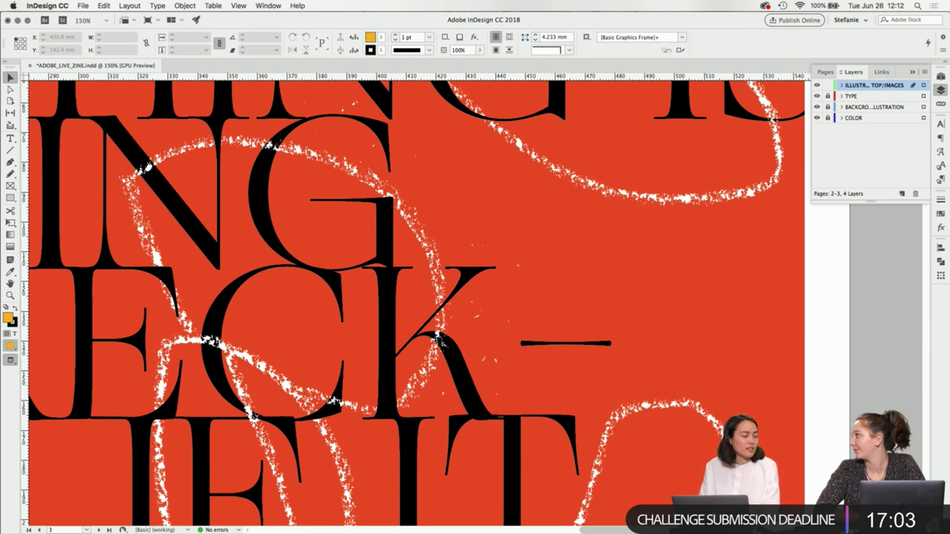
scroll(562, 351, "left", 2)
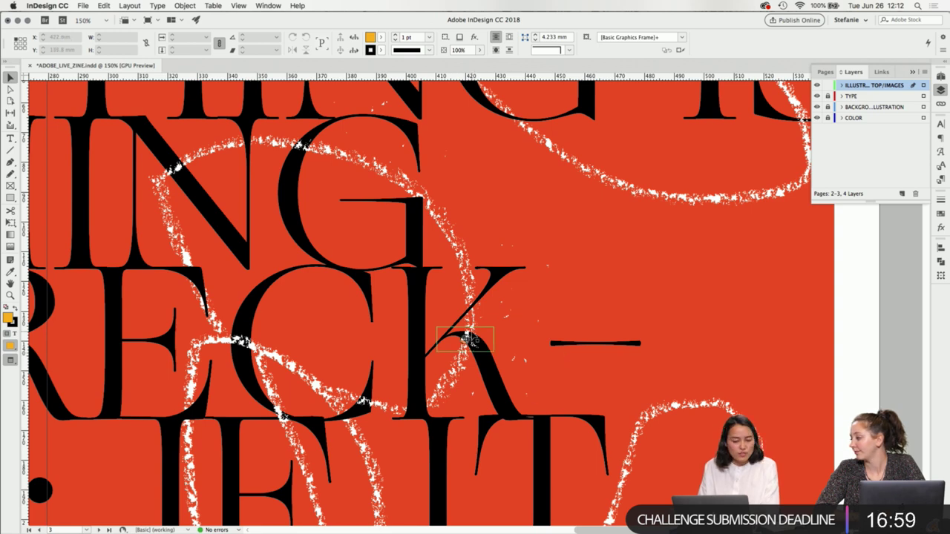
scroll(518, 320, "down", 3)
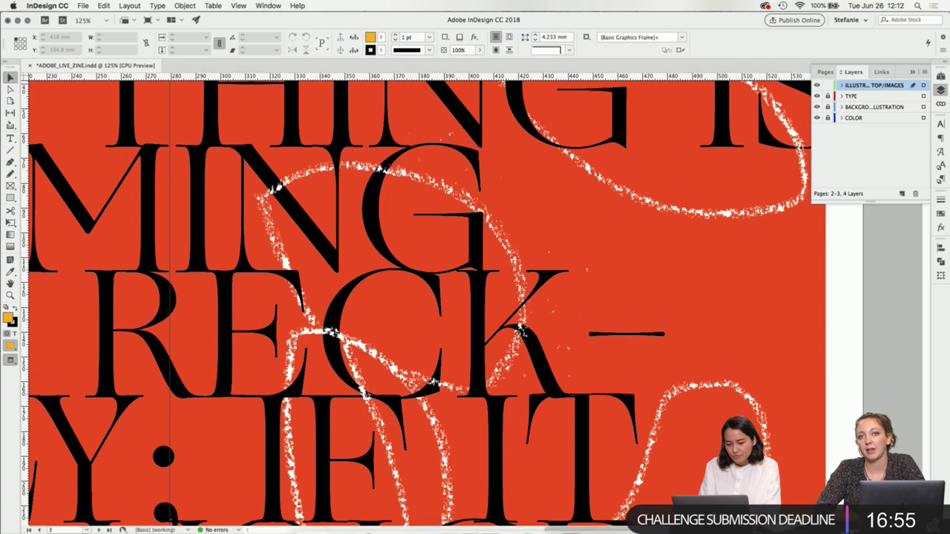
scroll(565, 349, "up", 2)
scroll(565, 349, "down", 1)
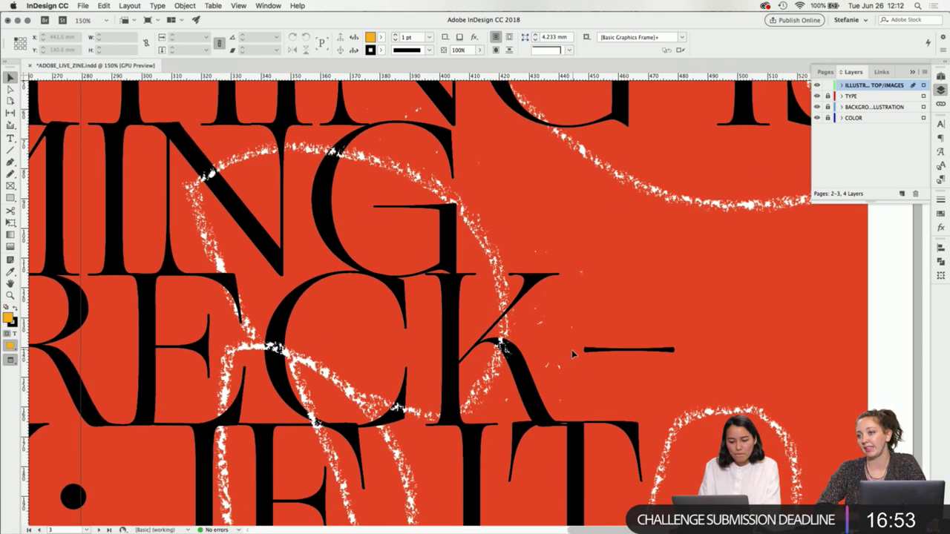
key("super+s")
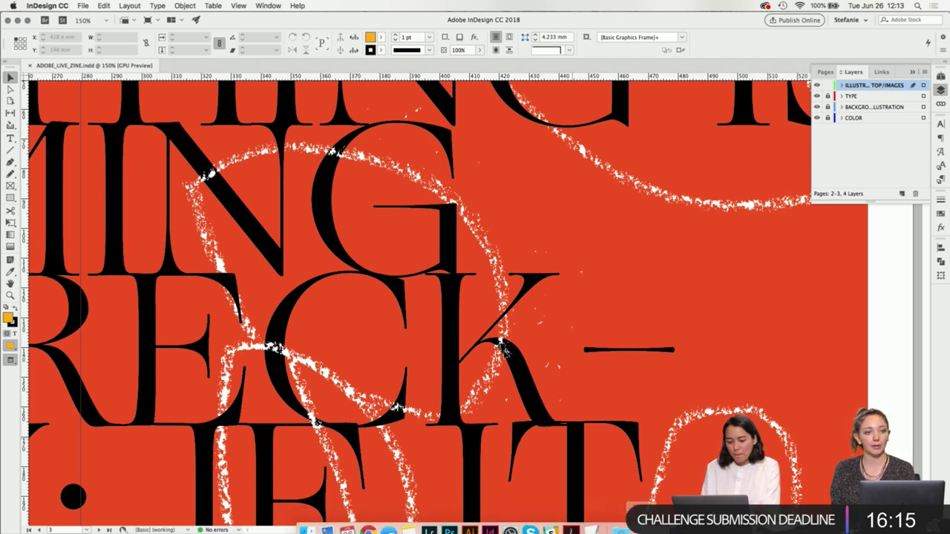
scroll(507, 350, "down", 1)
scroll(571, 461, "down", 5)
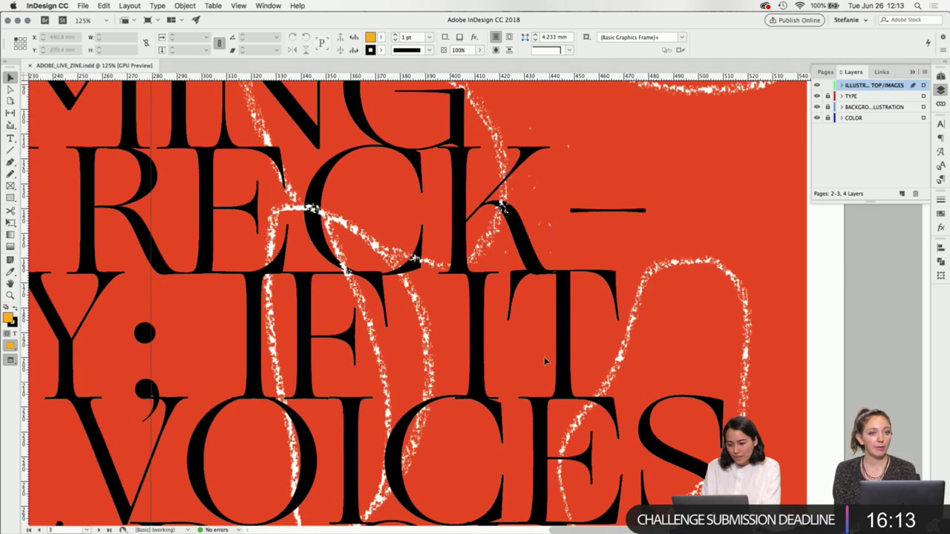
left_click(517, 205)
scroll(548, 316, "down", 1)
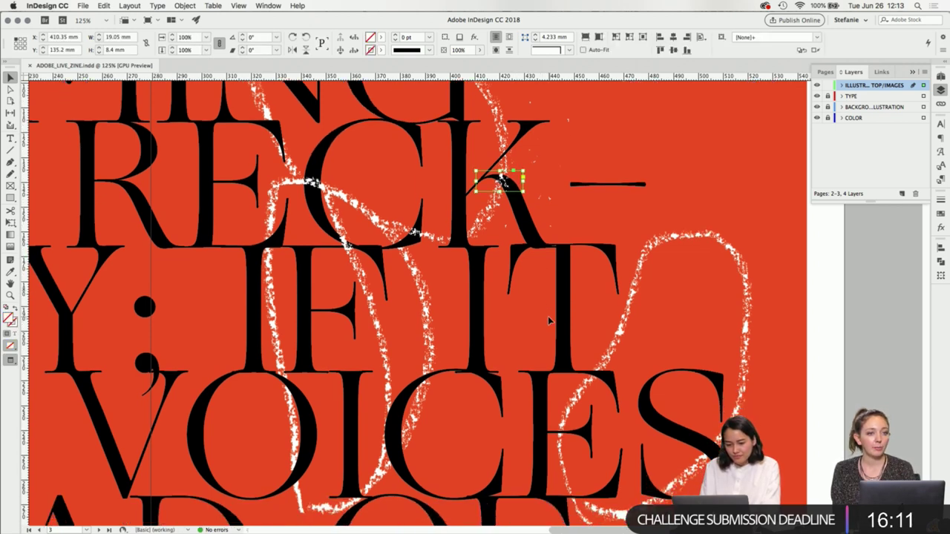
scroll(548, 316, "left", 1)
left_click(458, 232)
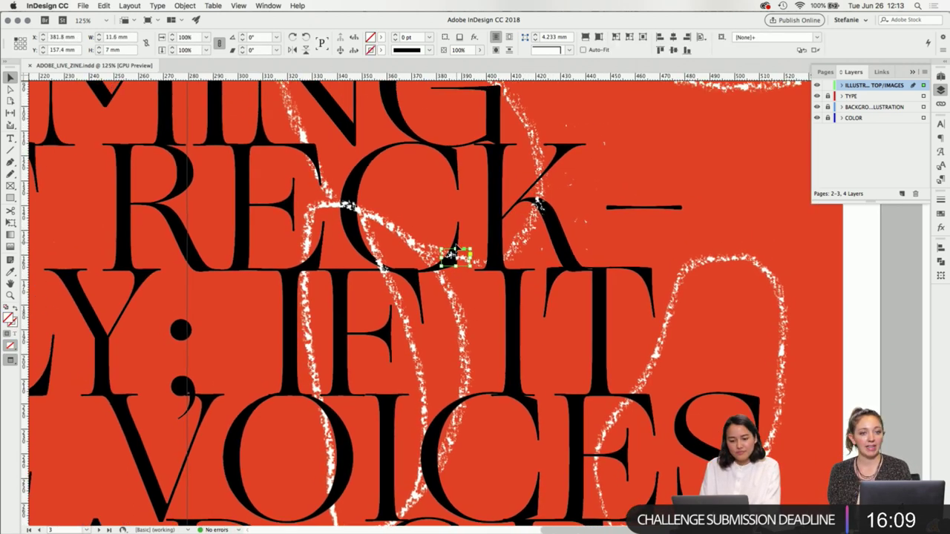
scroll(499, 314, "up", 1)
left_click(498, 310)
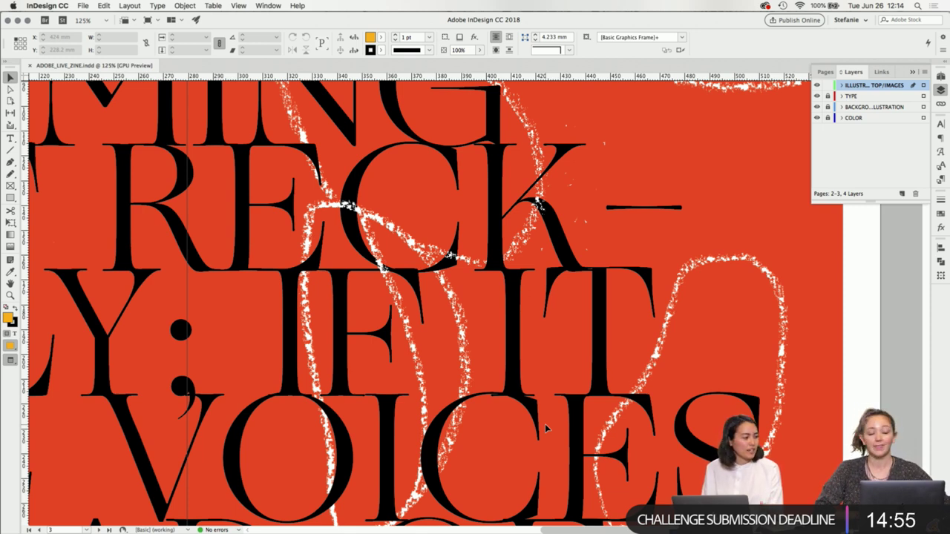
mouse_move(568, 531)
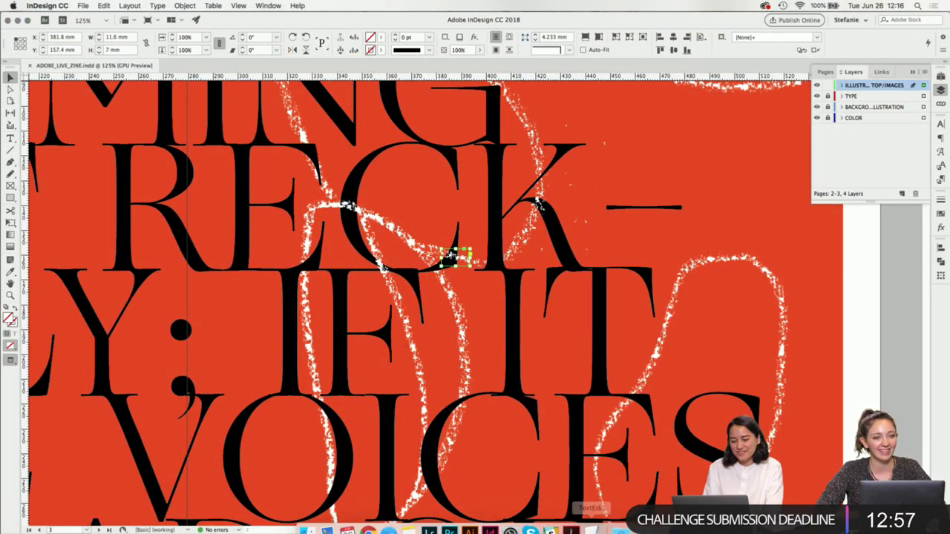
left_click(492, 305)
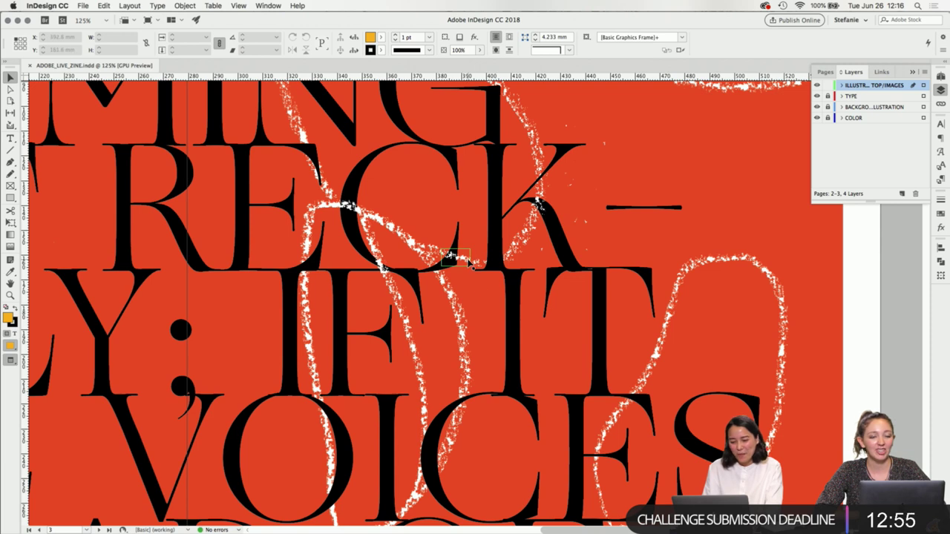
left_click(469, 260)
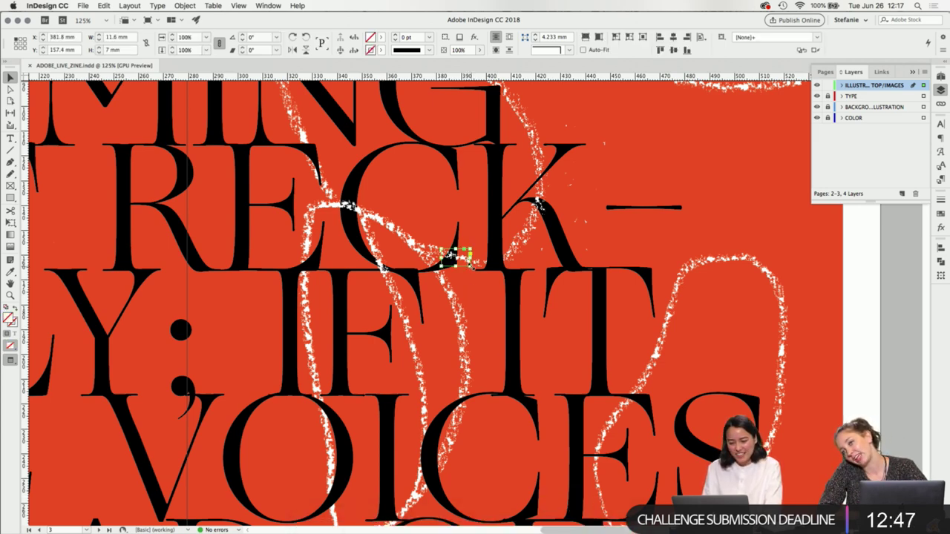
- Widen the scribble crop near the K from its lower-left corner, then narrow it back around the line
scroll(468, 290, "left", 3)
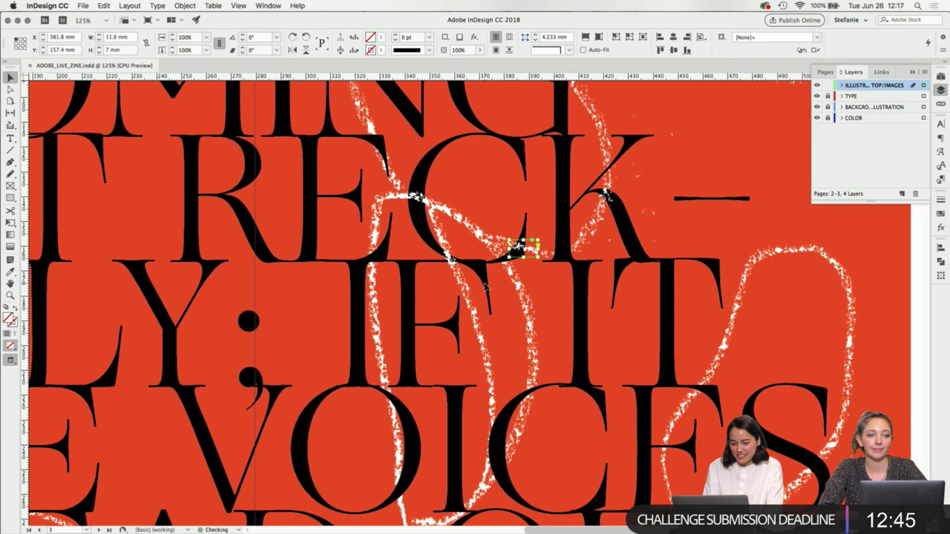
left_click_drag(509, 259, 363, 269)
left_click_drag(541, 253, 423, 256)
left_click(424, 278)
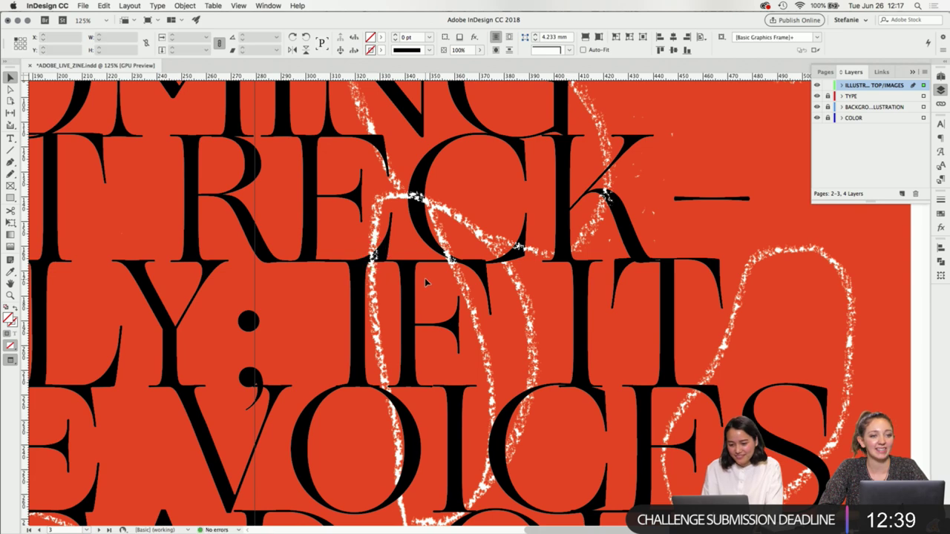
scroll(427, 270, "down", 5)
scroll(428, 270, "right", 3)
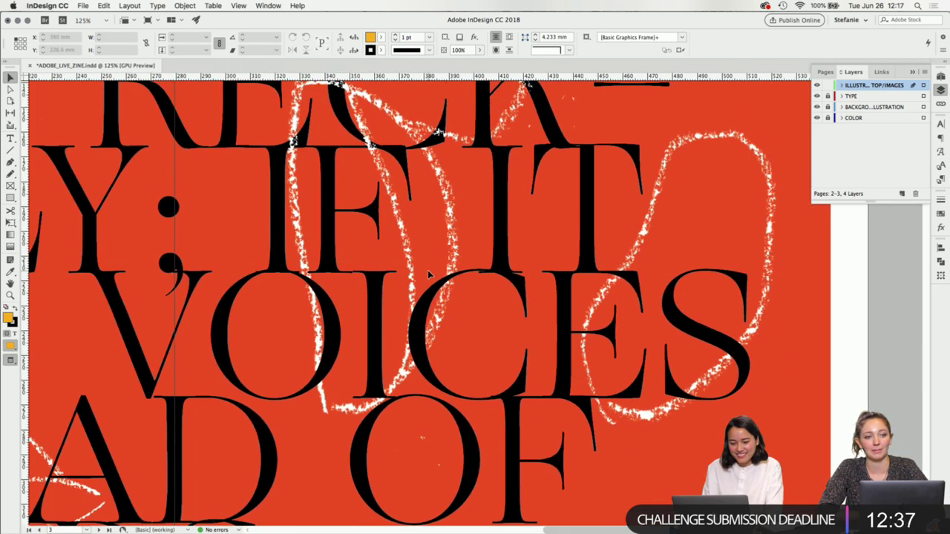
scroll(428, 270, "up", 1)
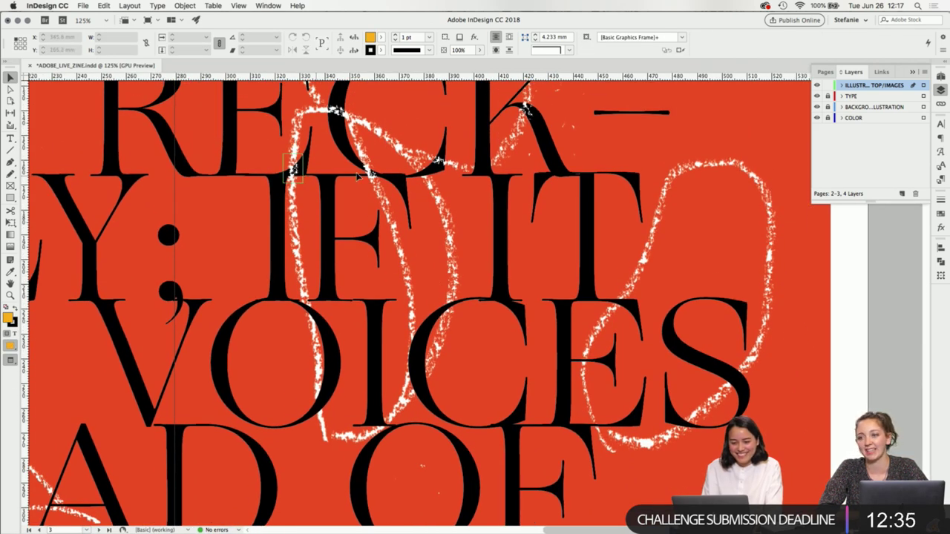
scroll(417, 209, "up", 1)
scroll(405, 210, "down", 2)
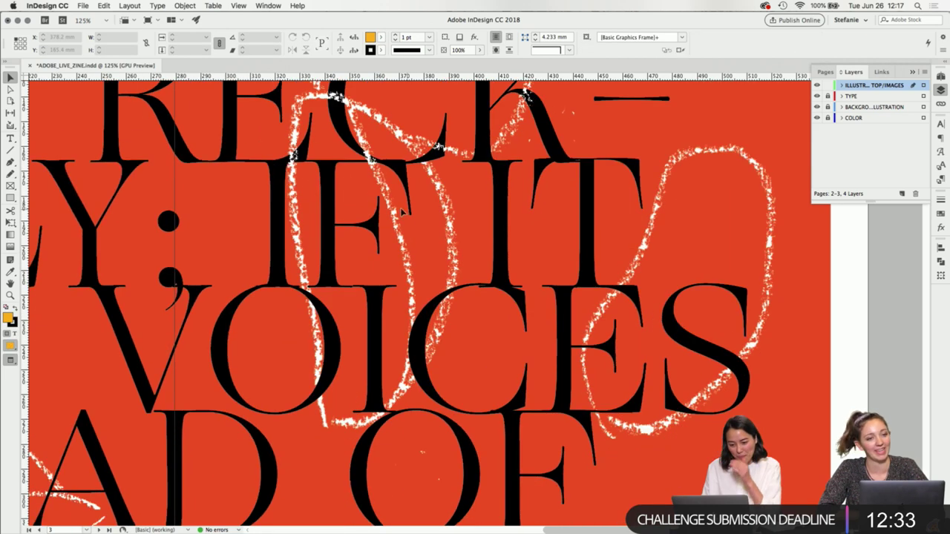
- Select the small frames near the I of IF and below RECK to inspect them
left_click(380, 170)
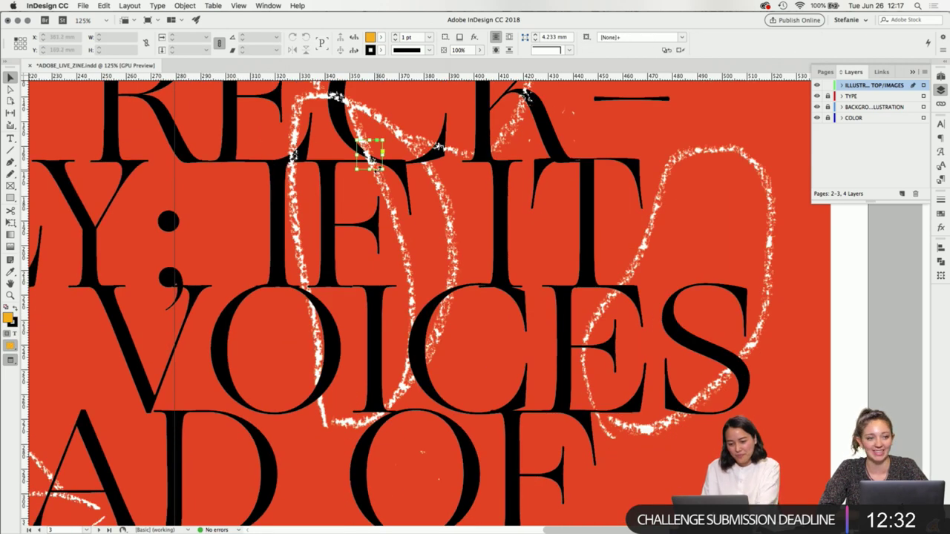
left_click(394, 188)
scroll(401, 197, "up", 1)
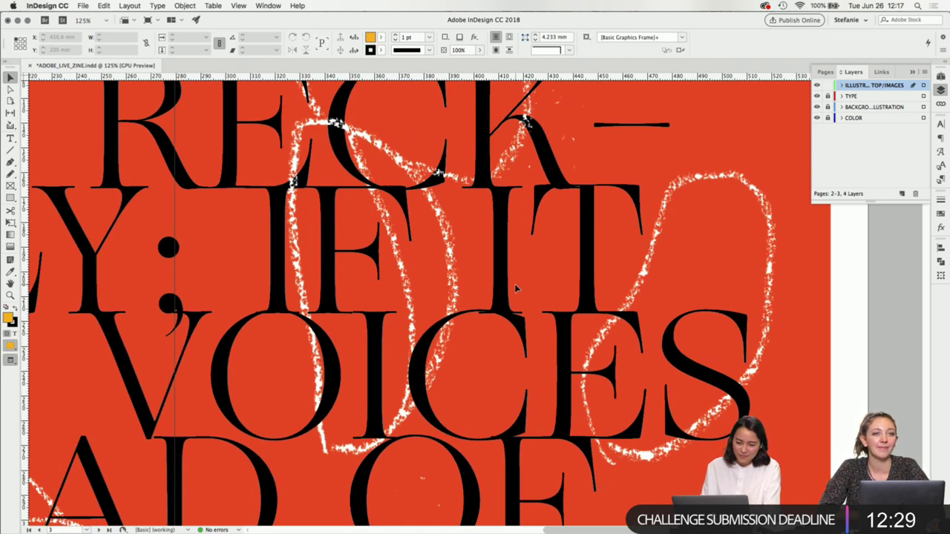
scroll(514, 283, "right", 2)
left_click(252, 178)
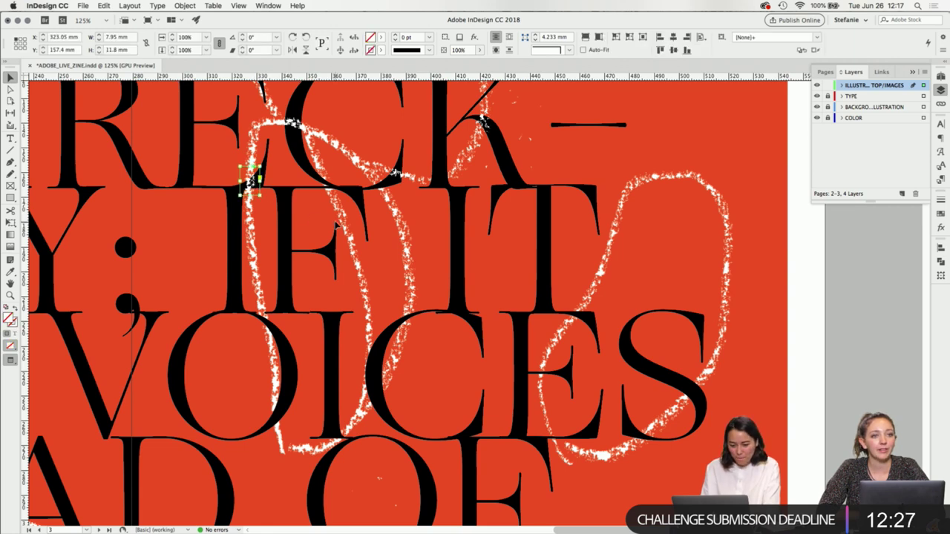
scroll(335, 227, "down", 5)
scroll(310, 273, "up", 4)
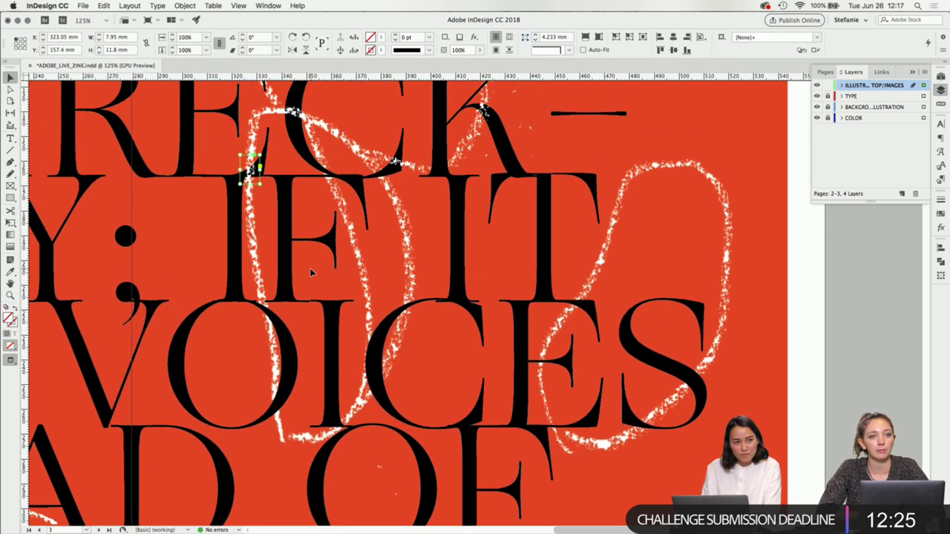
scroll(310, 268, "up", 1)
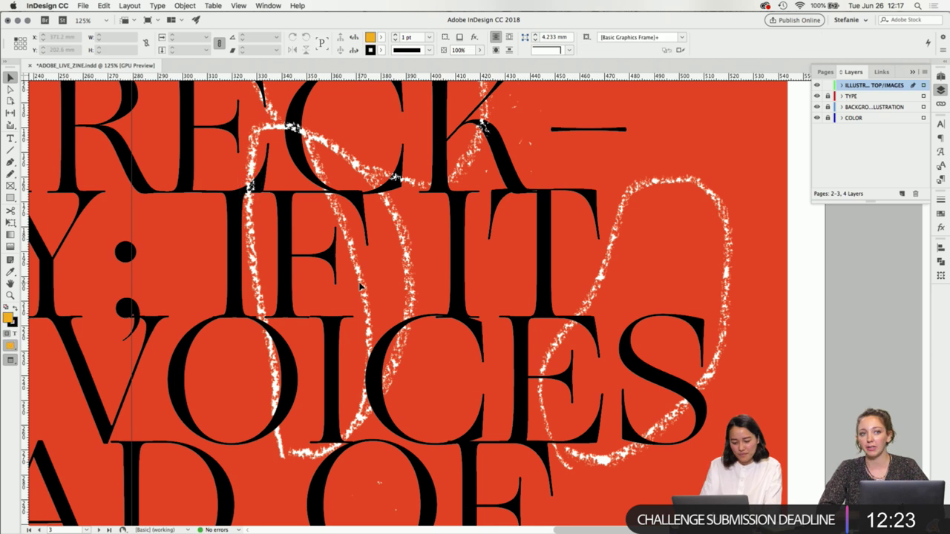
- Resize the small frame through IF down to the VOICES line, make it 20 mm tall, and save
left_click_drag(260, 199, 286, 446)
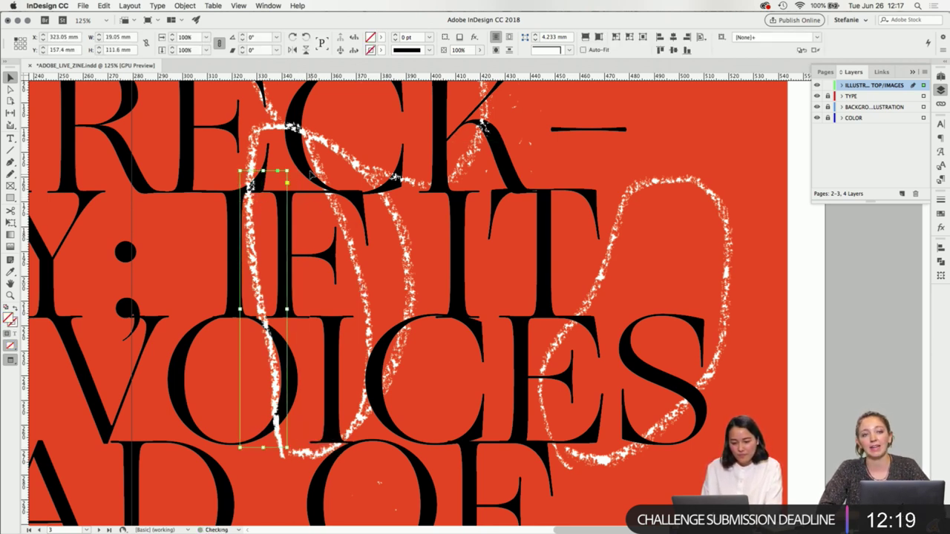
left_click_drag(264, 172, 264, 390)
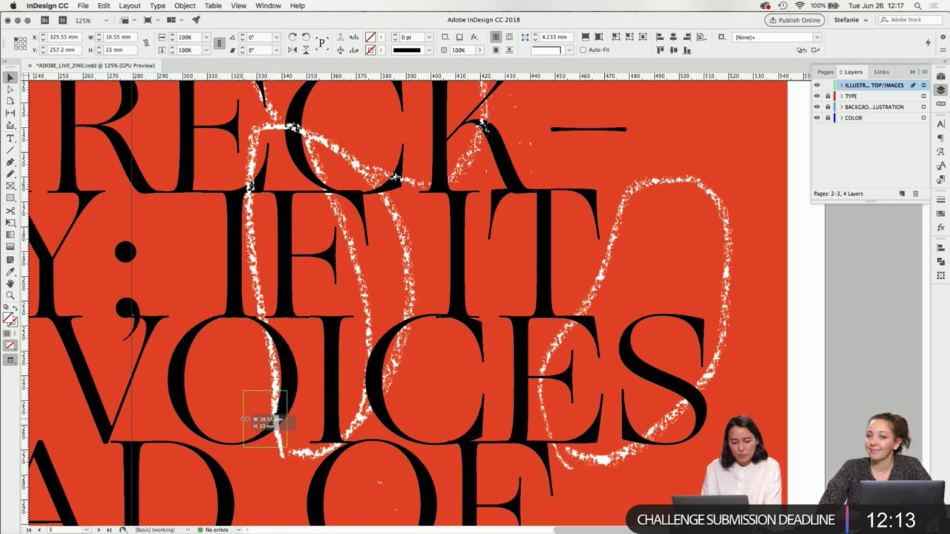
left_click(297, 480)
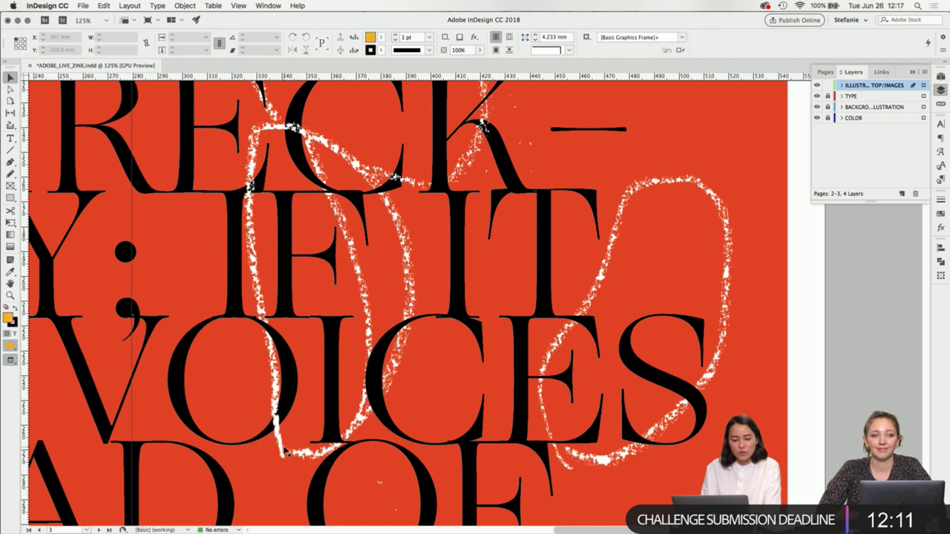
left_click(273, 436)
left_click_drag(273, 447, 274, 441)
left_click(277, 458)
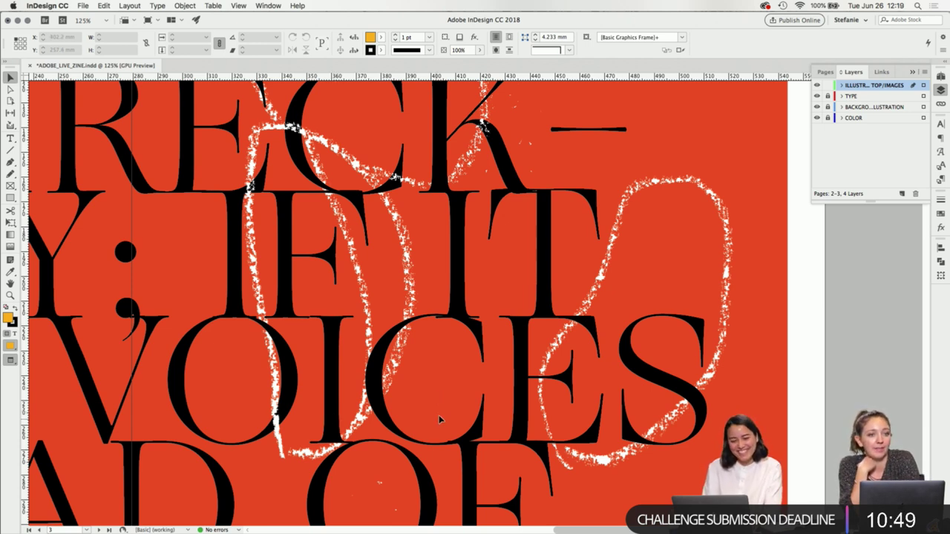
key("super+s")
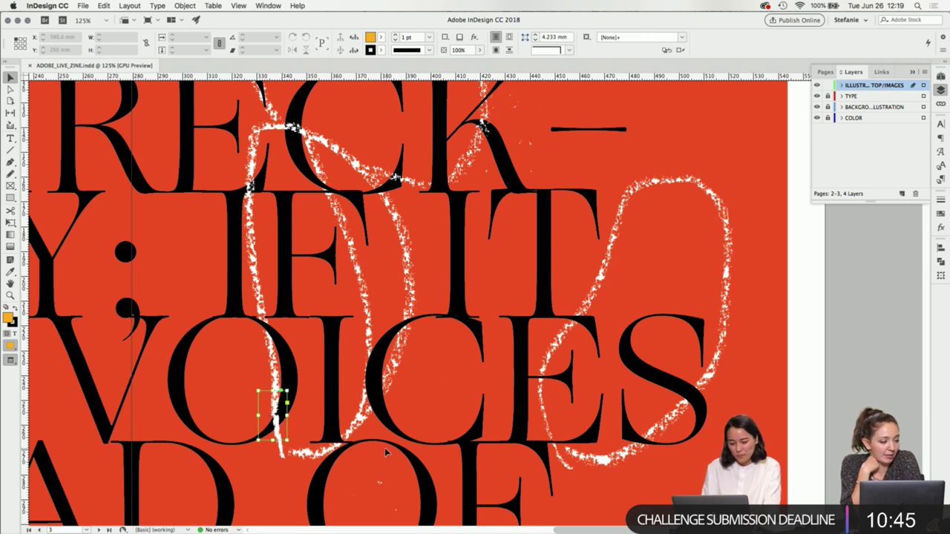
- Widen the scribble crop by the O, move its left side over the E, and shorten it
left_click(272, 413)
scroll(394, 436, "right", 5)
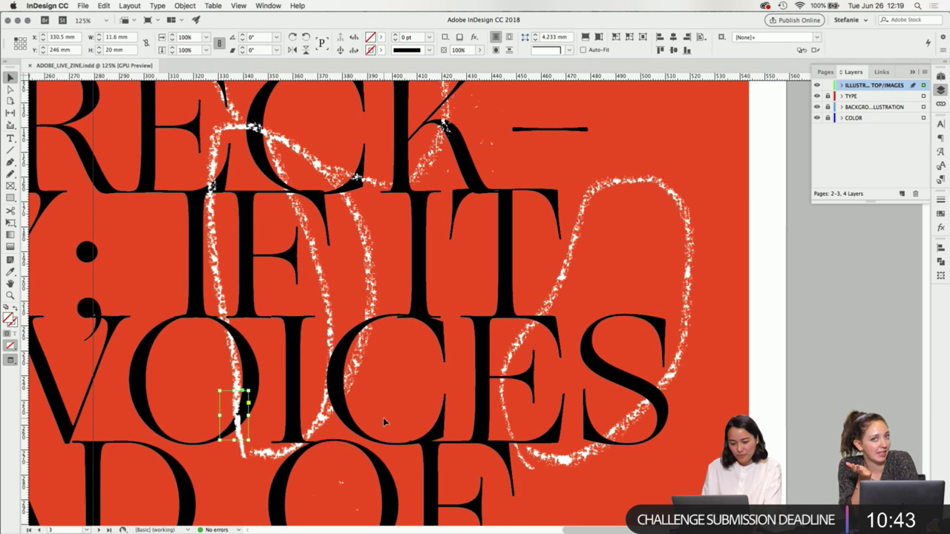
left_click(383, 418)
scroll(527, 401, "right", 2)
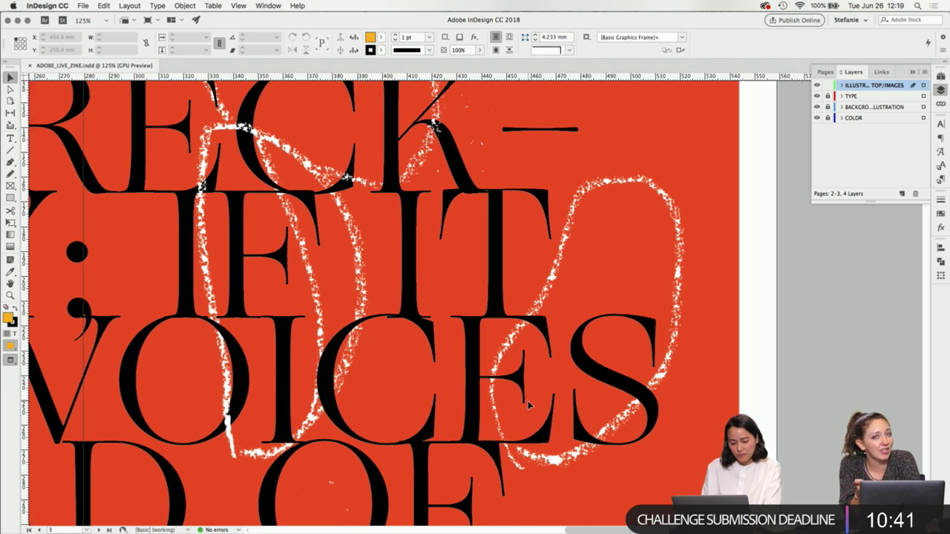
left_click(224, 407)
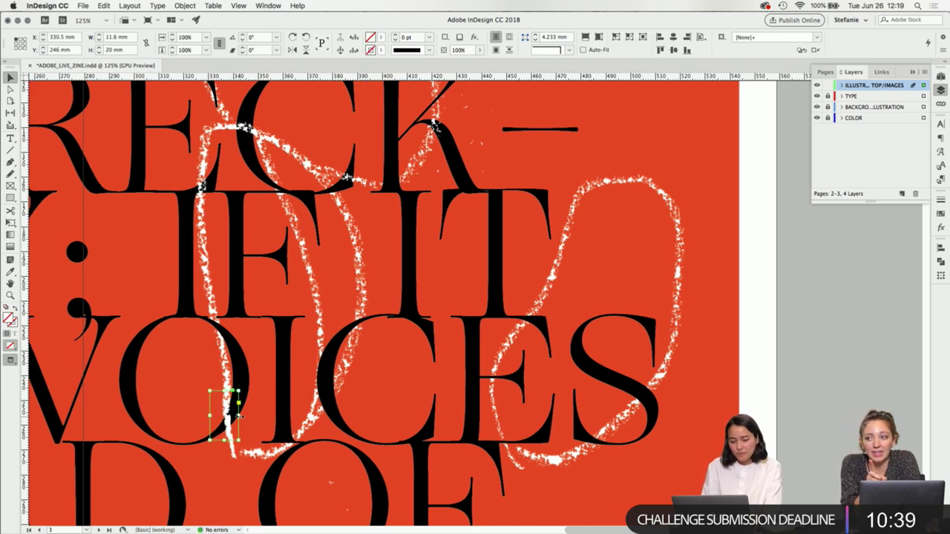
left_click_drag(242, 417, 534, 420)
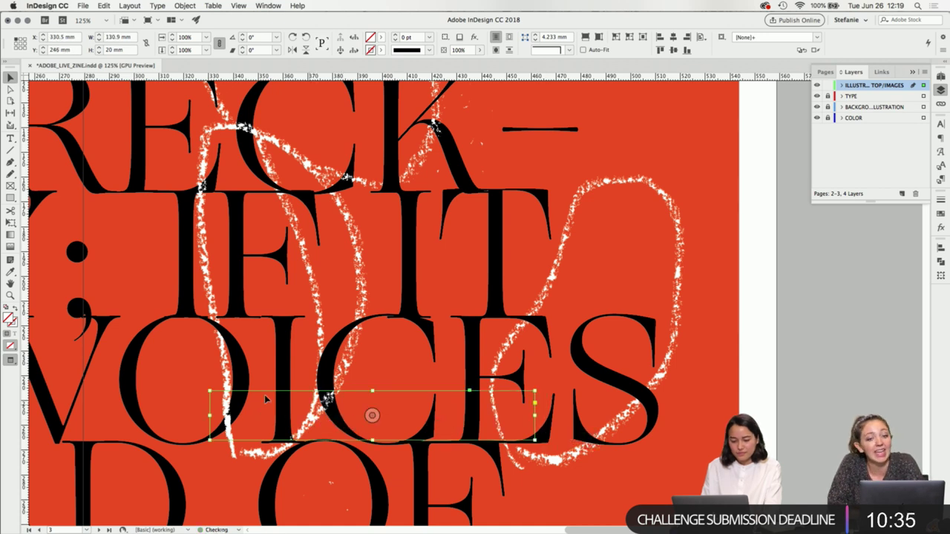
left_click_drag(220, 420, 480, 425)
mouse_move(508, 393)
left_mouse_down()
mouse_move(510, 369)
mouse_move(512, 398)
left_mouse_up()
- Reframe the crop from the E onto the S of VOICES, about 17.6 mm wide, then deselect and save
scroll(533, 401, "right", 3)
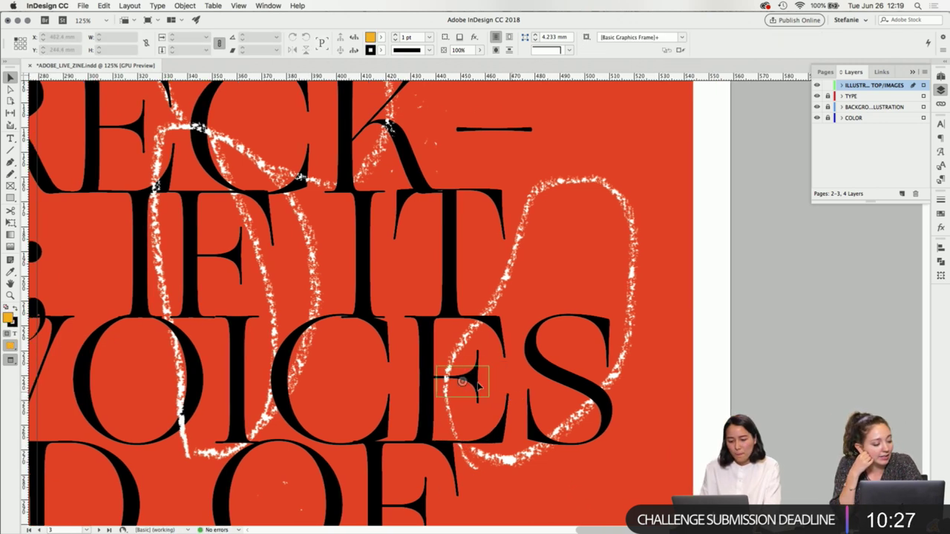
left_click(479, 383)
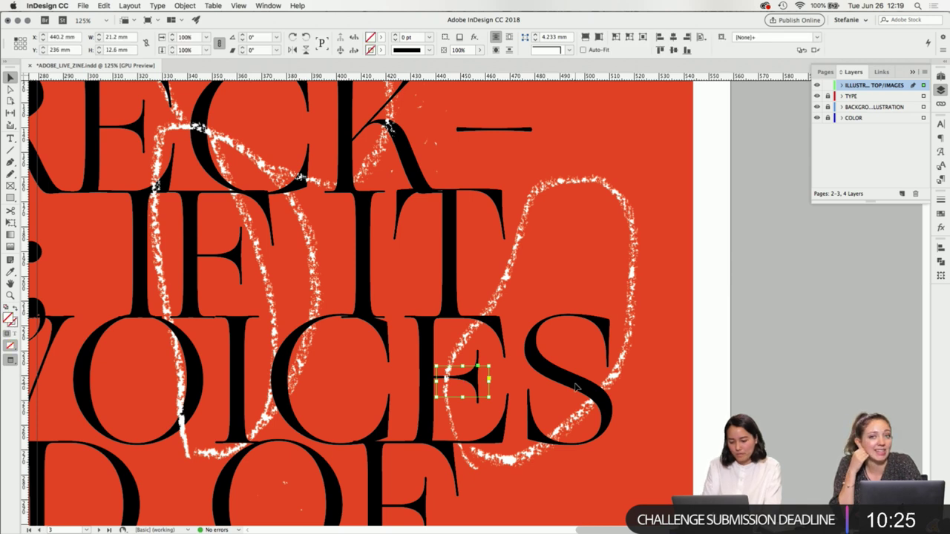
left_click_drag(488, 380, 611, 382)
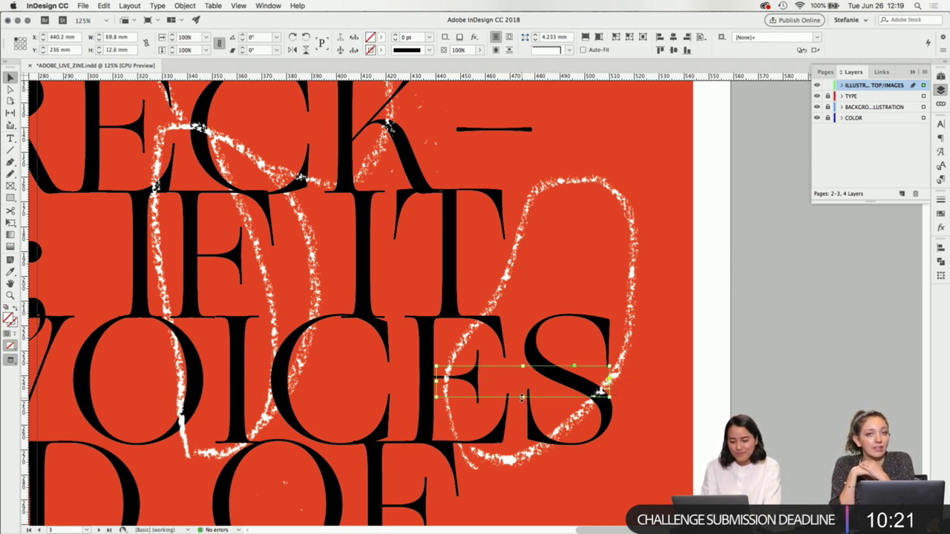
left_click_drag(523, 397, 549, 449)
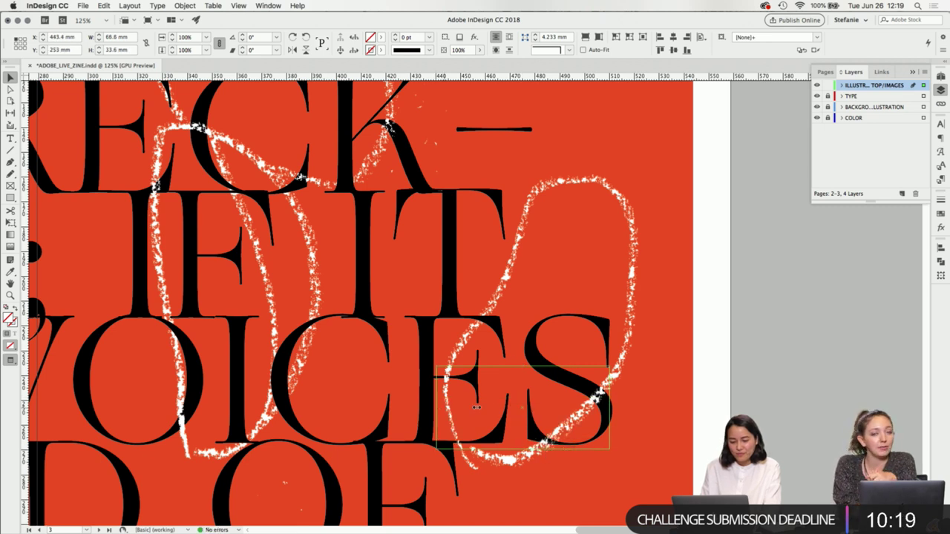
left_click_drag(436, 407, 518, 407)
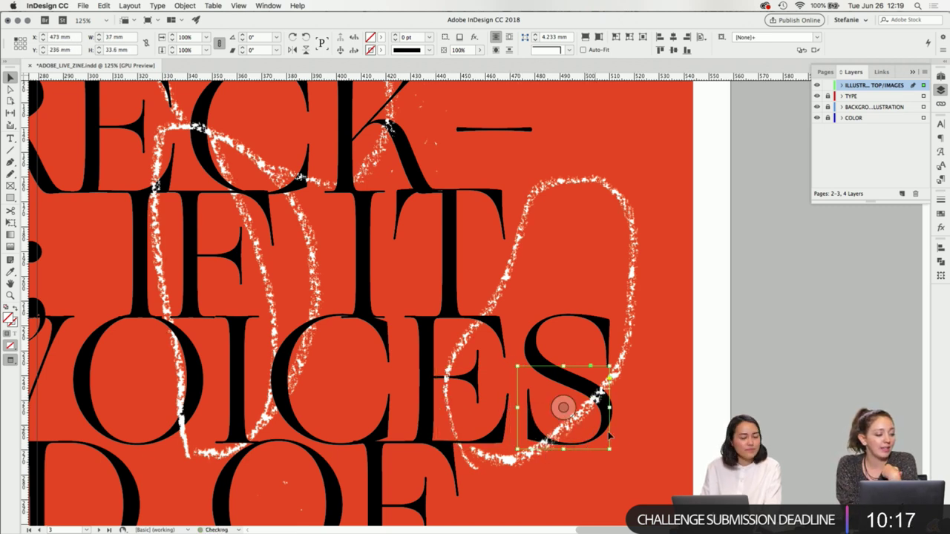
left_click_drag(610, 407, 561, 408)
left_click_drag(541, 367, 538, 388)
key("super+shift+a")
key("super+s")
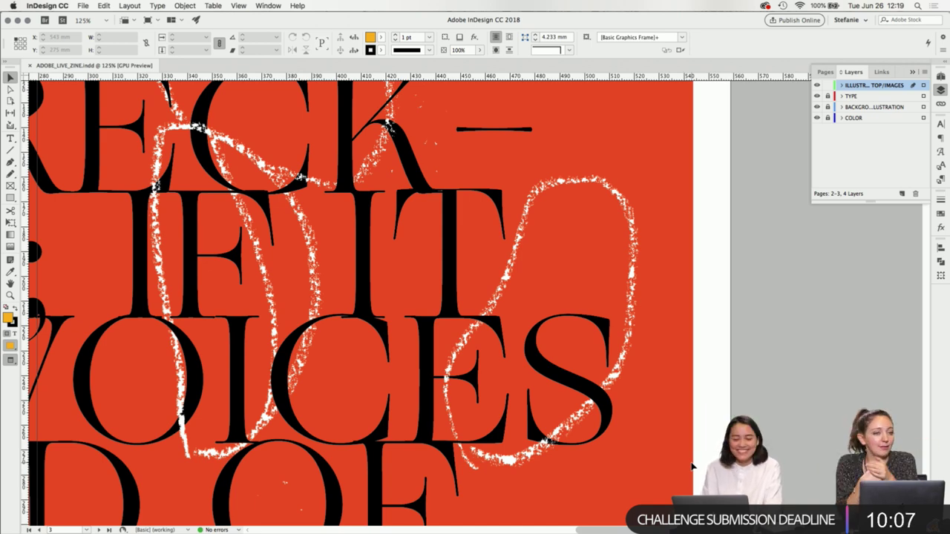
scroll(603, 438, "down", 3)
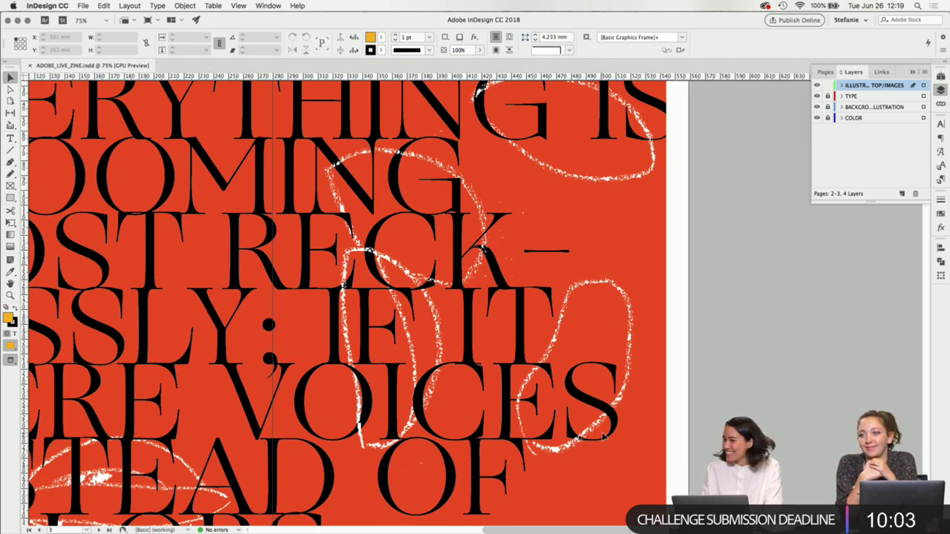
- Zoom in on the scribble patch near the S of VOICES, then back out across the spread
mouse_move(591, 522)
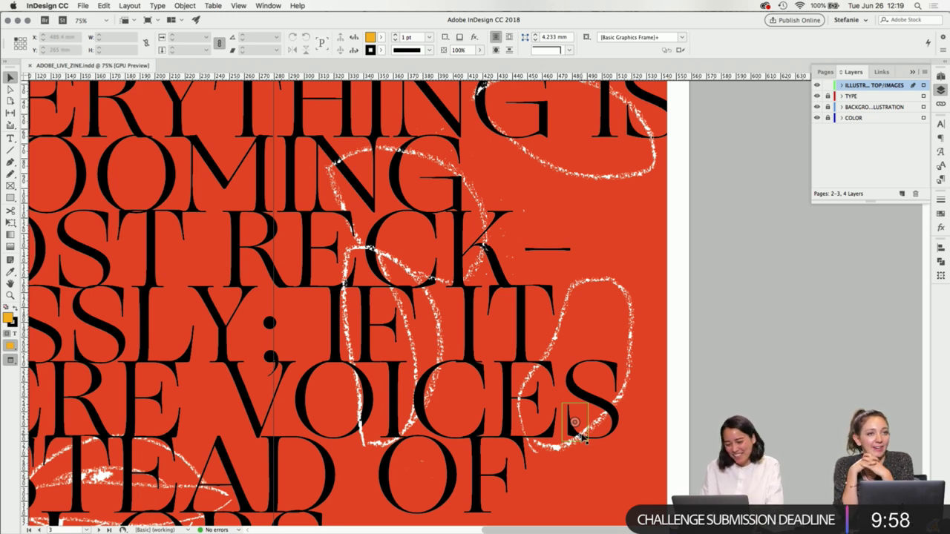
key("super+equal")
scroll(624, 439, "up", 1)
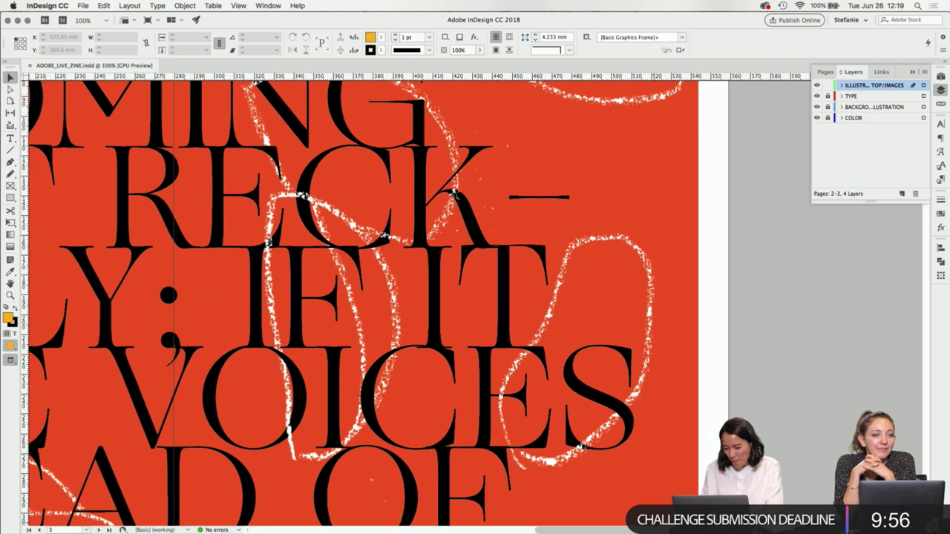
key("super+minus")
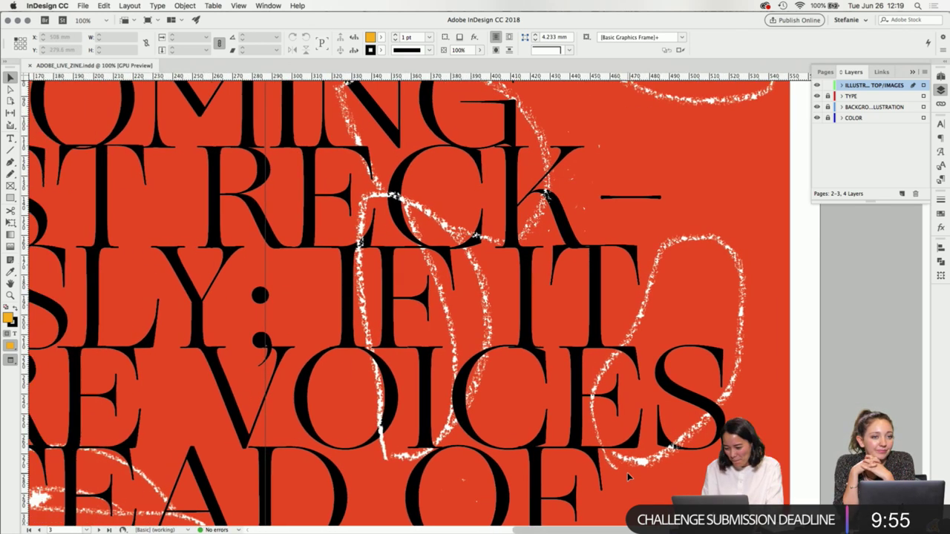
key("super+minus")
scroll(628, 472, "down", 1)
- Settle at 50% showing the full spread and select the small crop near the S
key("super+equal")
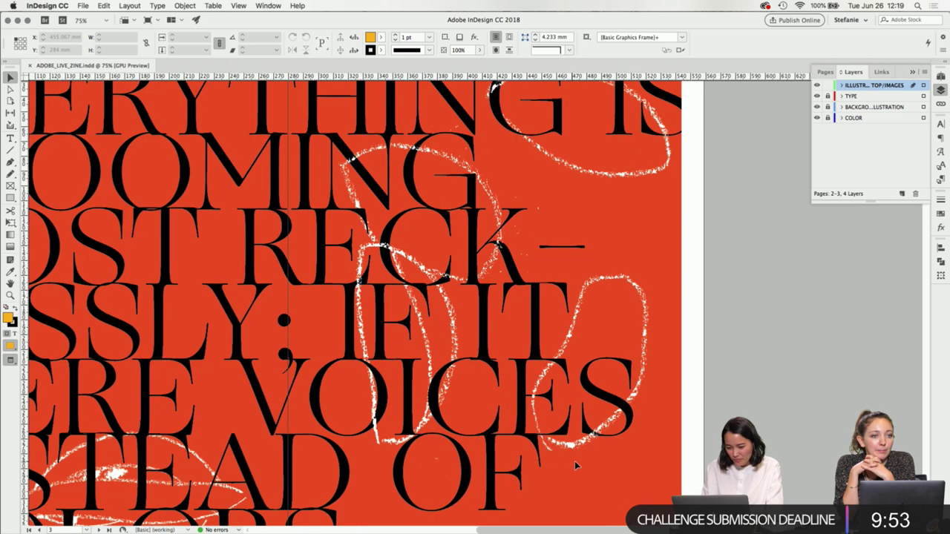
scroll(577, 461, "up", 1)
key("super+minus")
scroll(581, 464, "down", 1)
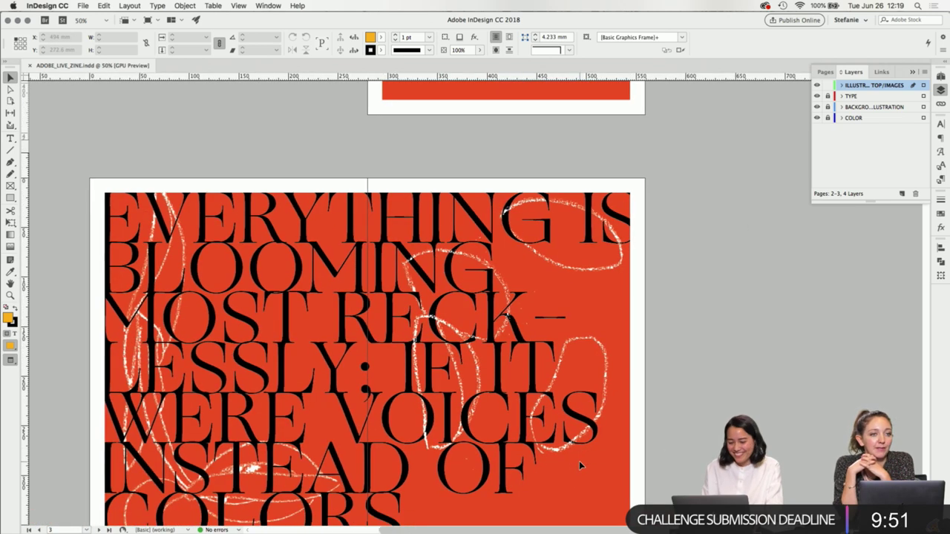
key("super+equal")
key("super+minus")
scroll(594, 487, "down", 1)
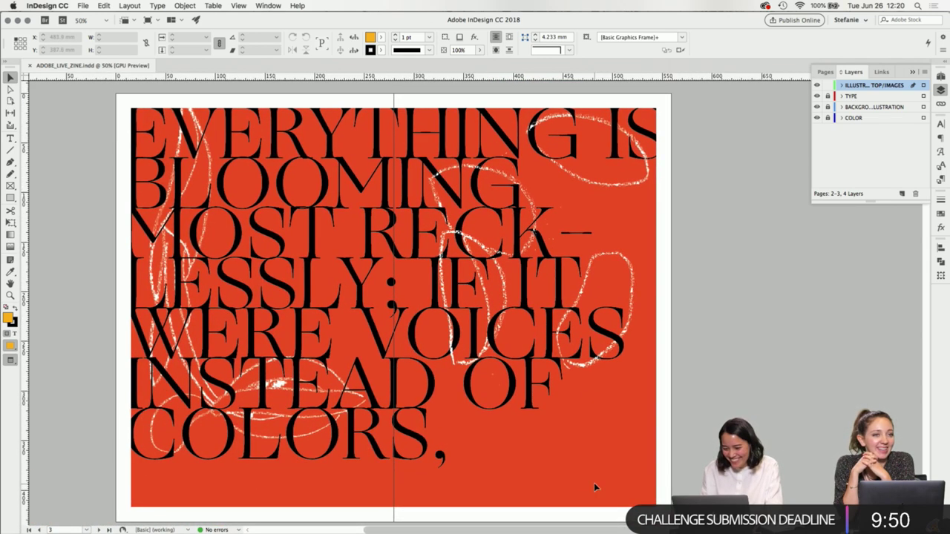
left_click(598, 350)
- Recrop the small S patch far left, then pull its right side back over WERE
key("super+equal")
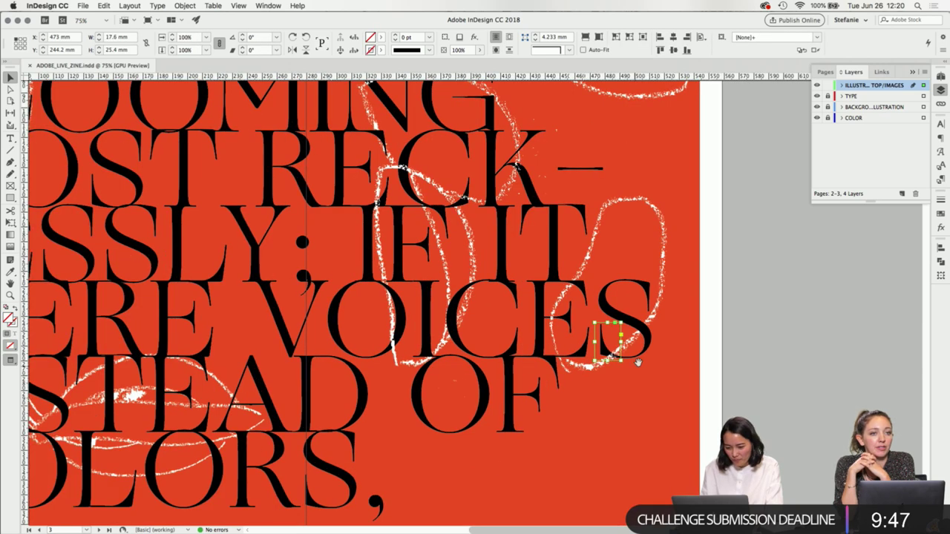
scroll(570, 366, "up", 3)
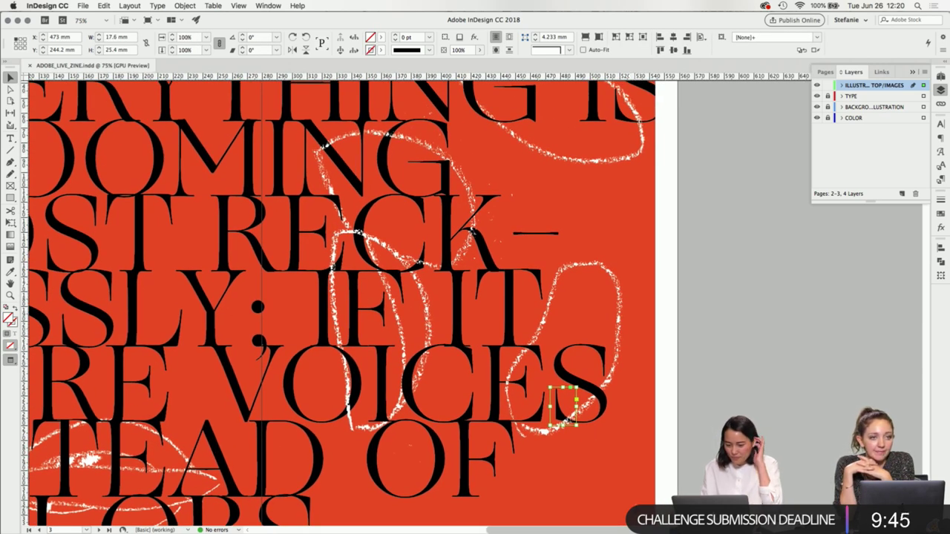
scroll(646, 445, "up", 4)
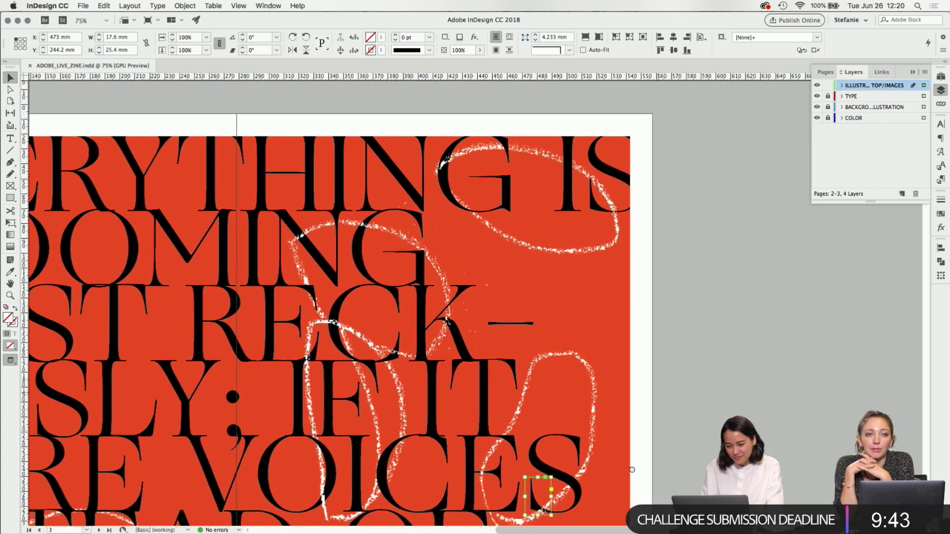
scroll(653, 438, "down", 3)
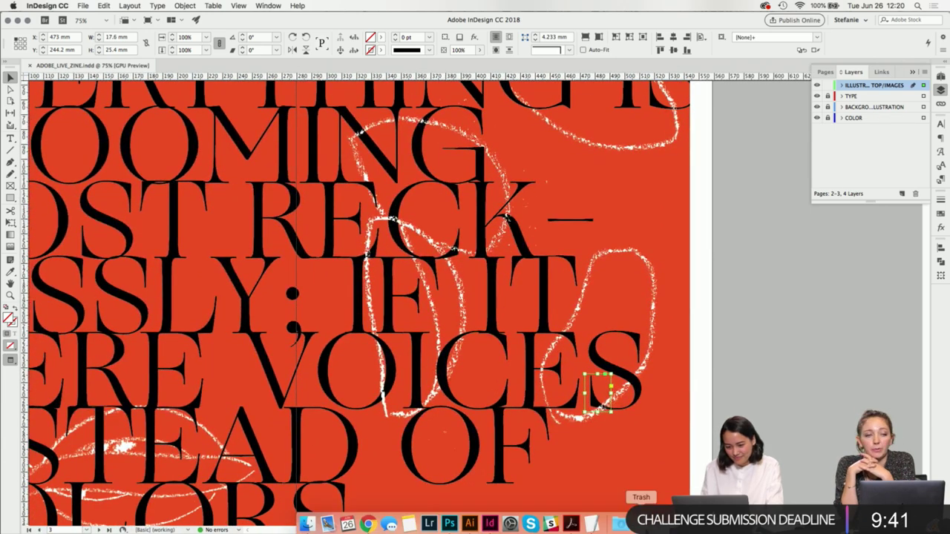
scroll(583, 441, "left", 3)
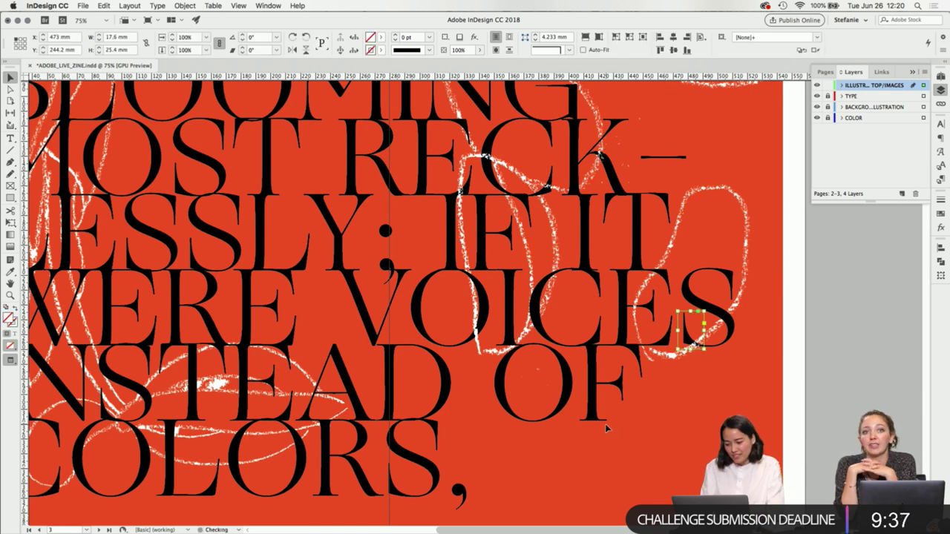
left_click_drag(681, 330, 204, 326)
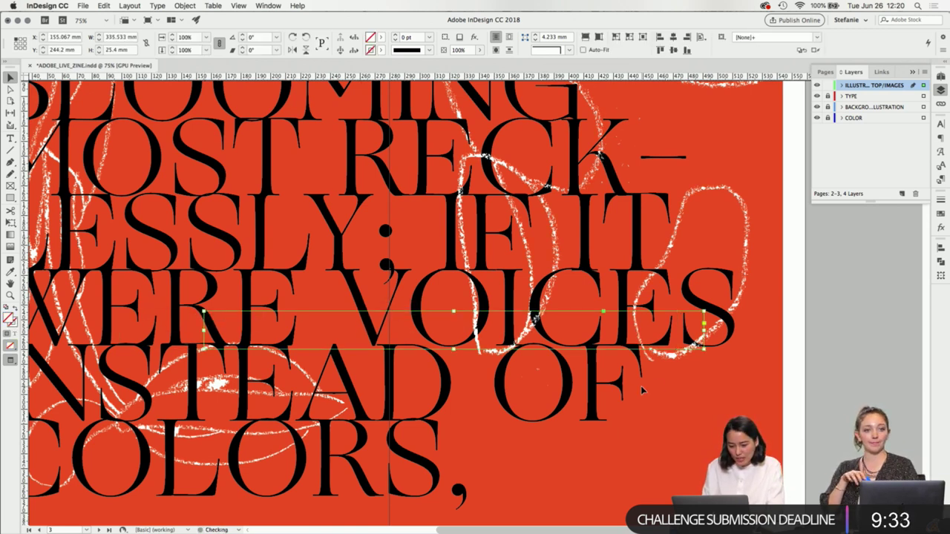
left_click_drag(706, 333, 269, 327)
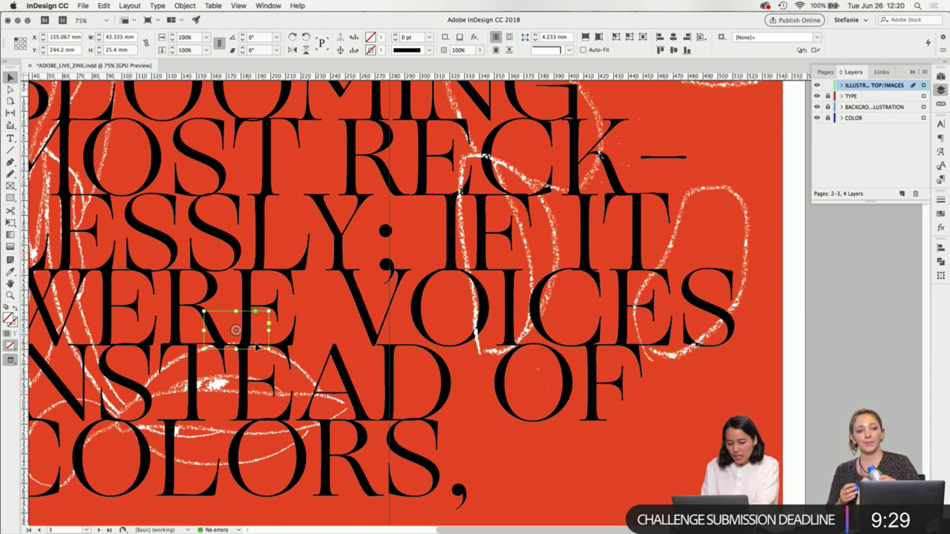
left_click(266, 346)
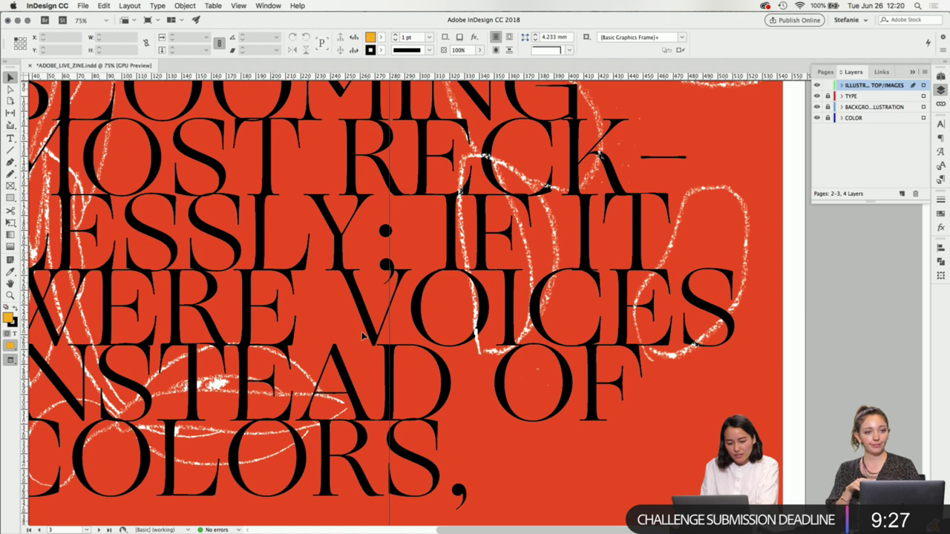
- Make the top illustration layer active and select the left-page illustration frame
left_click(608, 233)
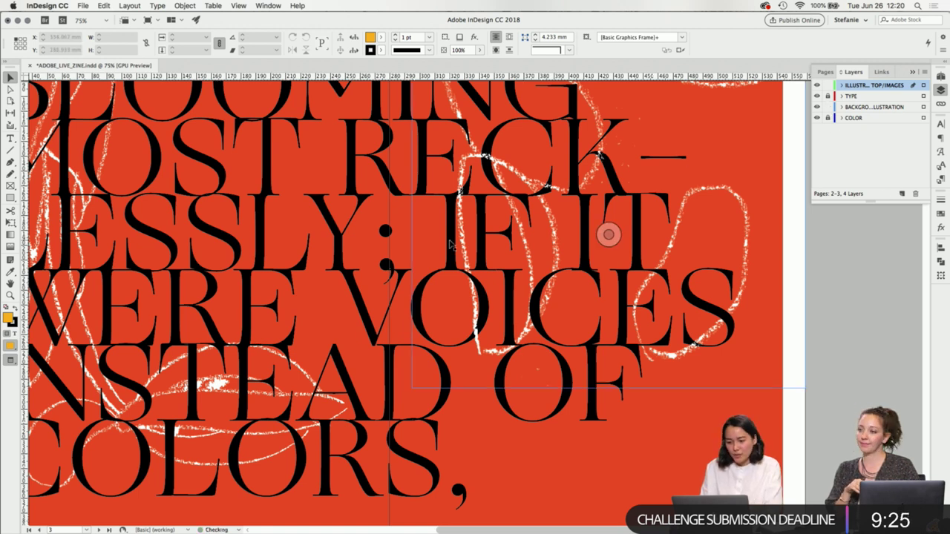
left_click(196, 292)
left_click(124, 392)
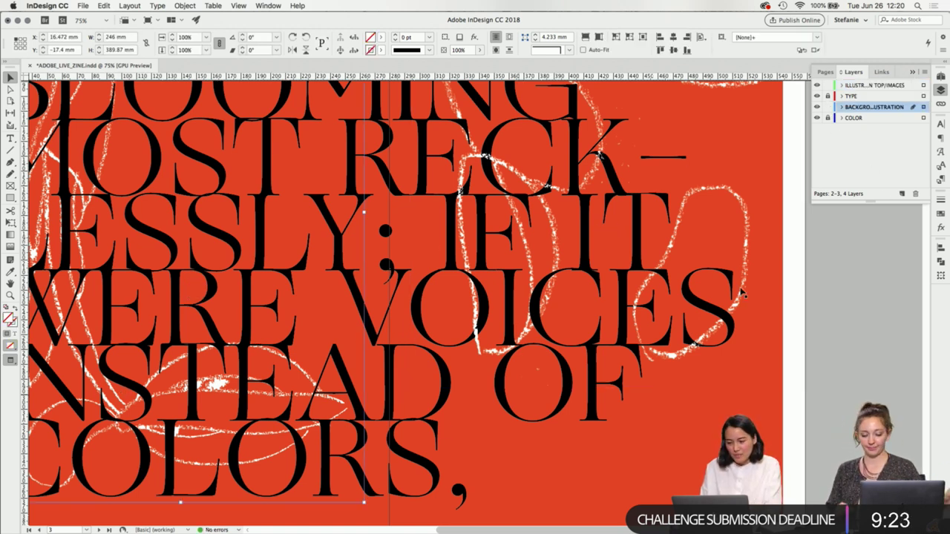
key("super+shift+a")
left_click(910, 88)
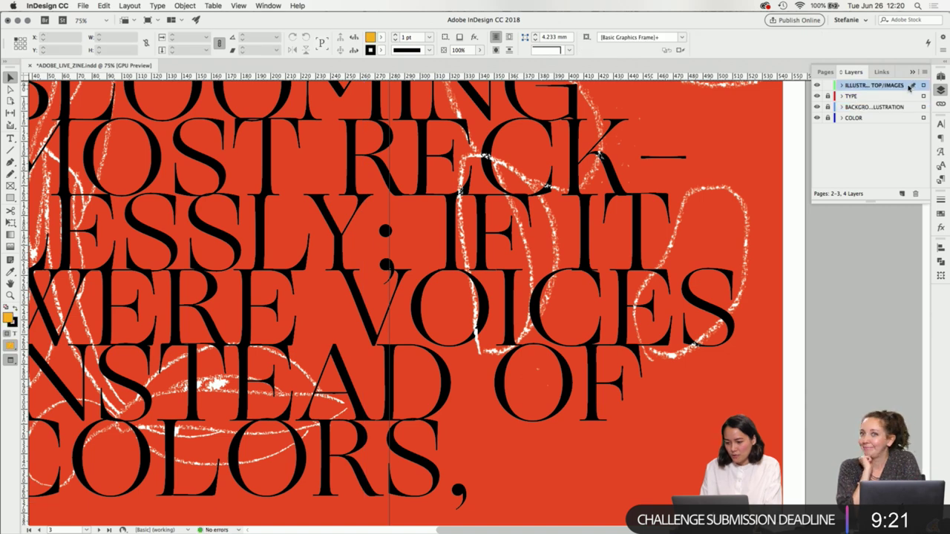
left_click(643, 300)
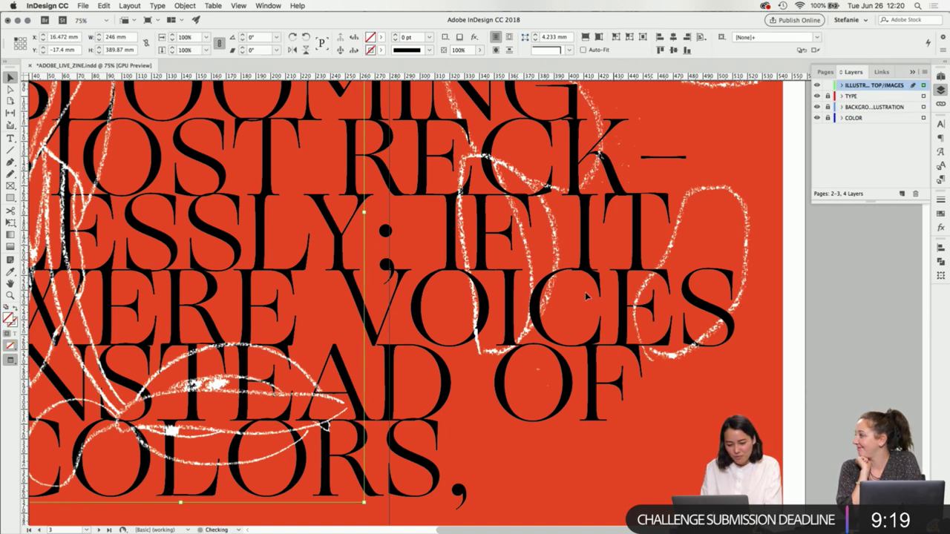
scroll(545, 295, "left", 3)
- Crop the scribble illustration's top down below EVERYTHING
scroll(546, 294, "up", 3)
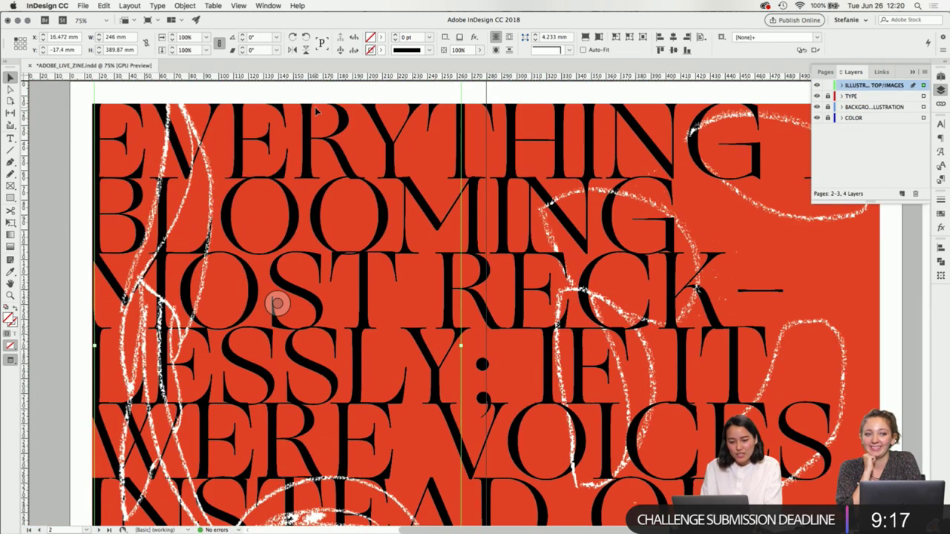
scroll(275, 307, "up", 3)
left_click_drag(301, 127, 301, 251)
scroll(349, 284, "down", 5)
scroll(348, 284, "left", 2)
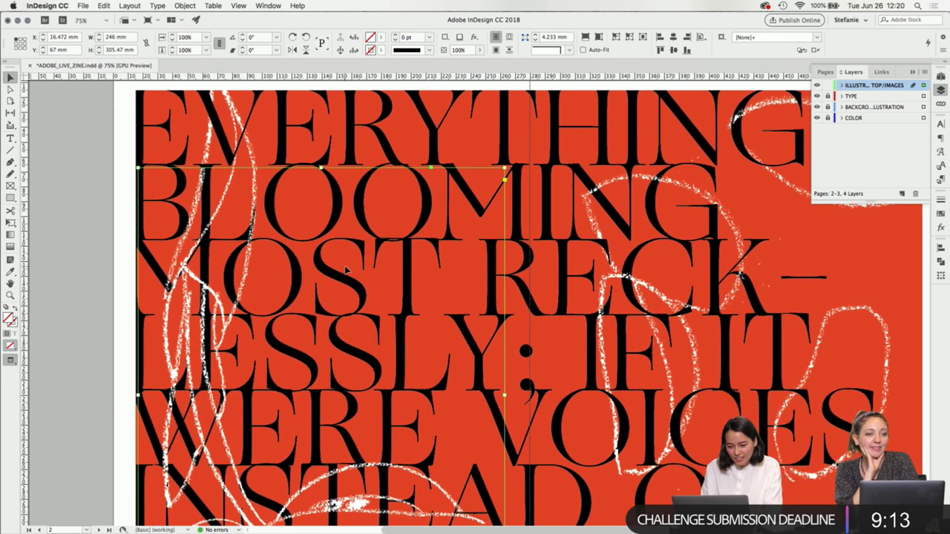
scroll(499, 438, "down", 3)
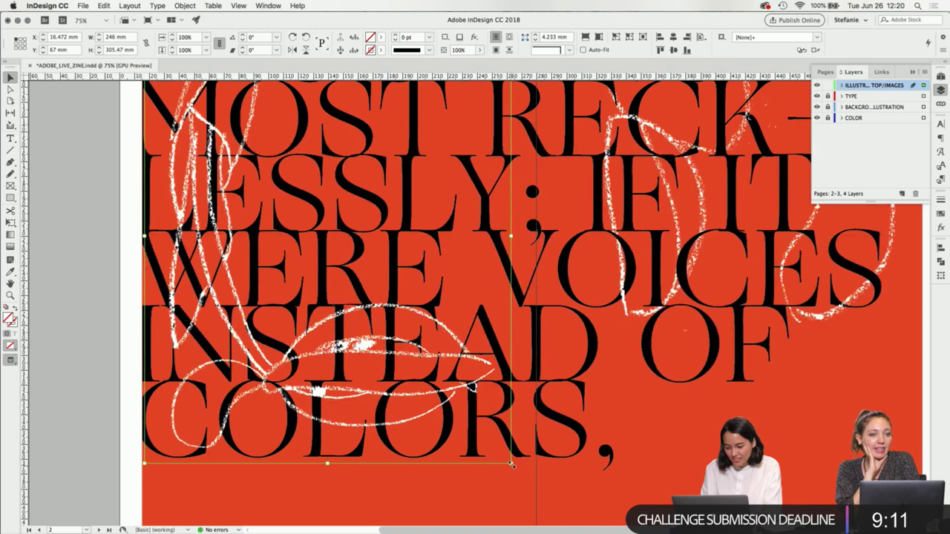
left_click_drag(512, 468, 372, 169)
scroll(372, 169, "up", 5)
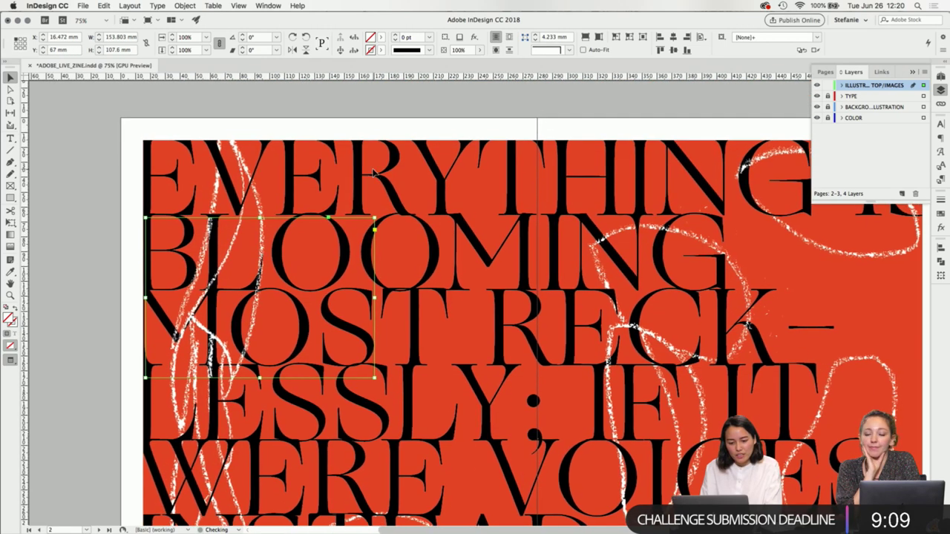
- Trim the scribble frame to a thin slice over EVERYTHING's top letter row
left_click_drag(260, 220, 262, 142)
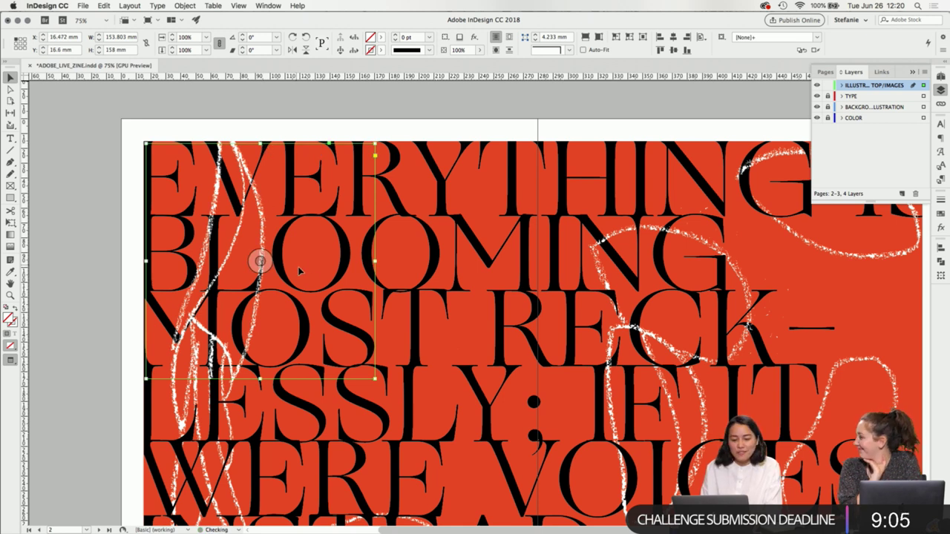
left_click_drag(376, 262, 228, 222)
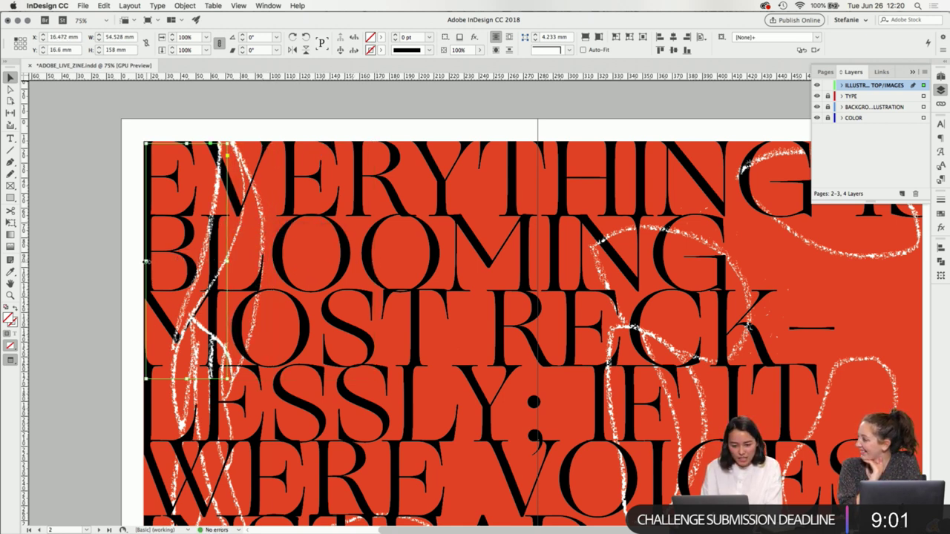
left_click_drag(145, 260, 209, 261)
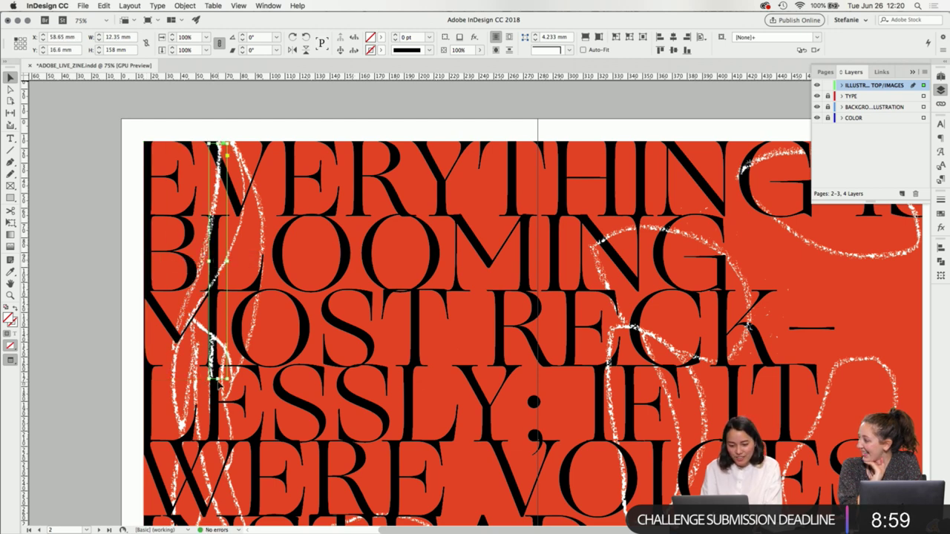
left_click_drag(218, 380, 223, 171)
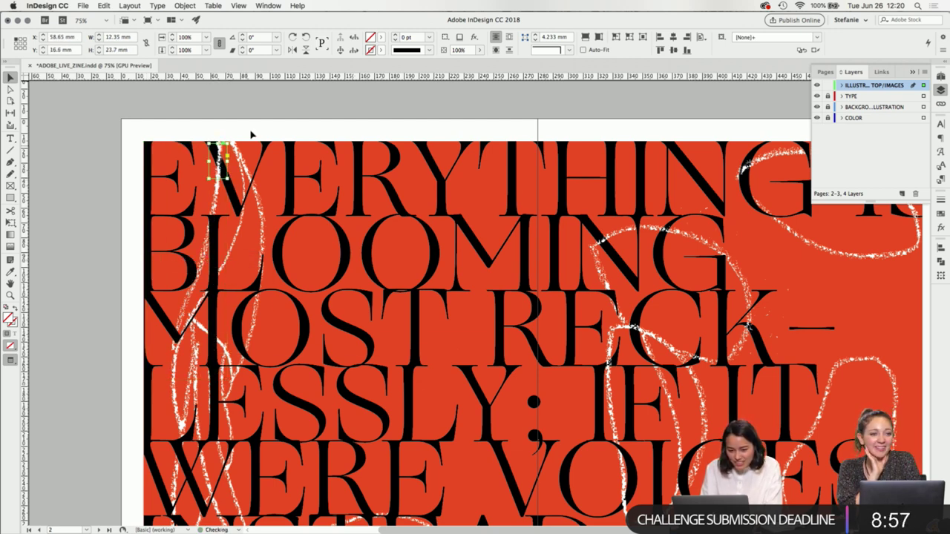
left_click(225, 133)
- Crop another scribble frame over the top-left letters shorter by lowering its top edge
scroll(225, 134, "up", 1)
scroll(223, 146, "up", 1)
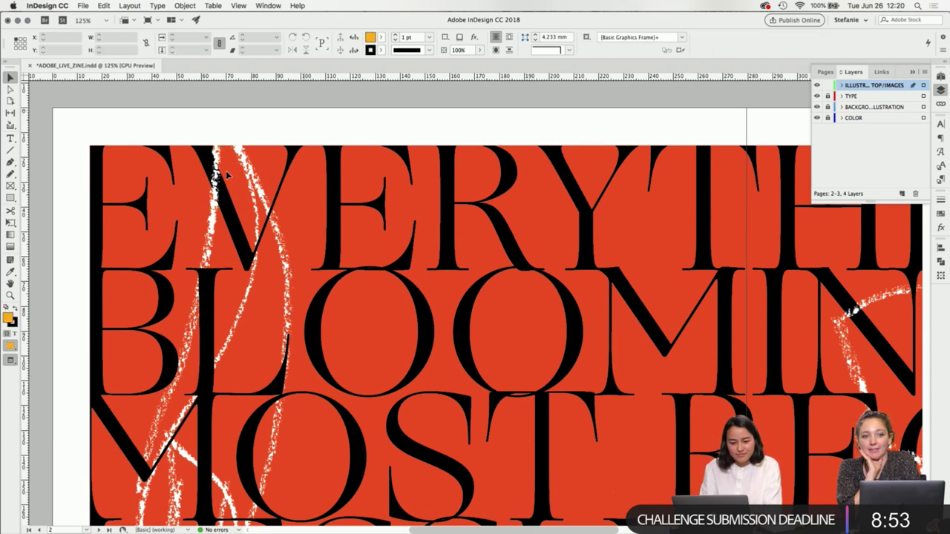
left_click_drag(225, 171, 271, 253)
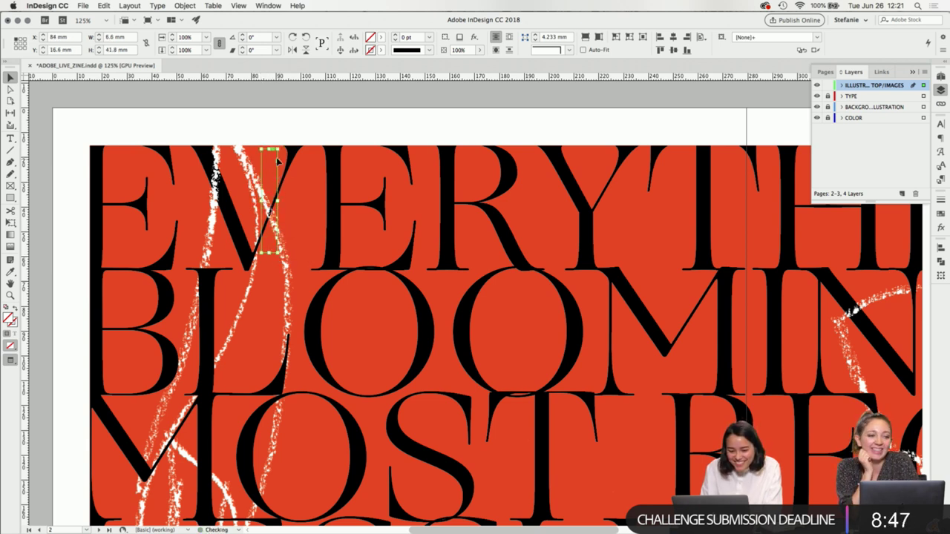
left_click_drag(270, 149, 272, 181)
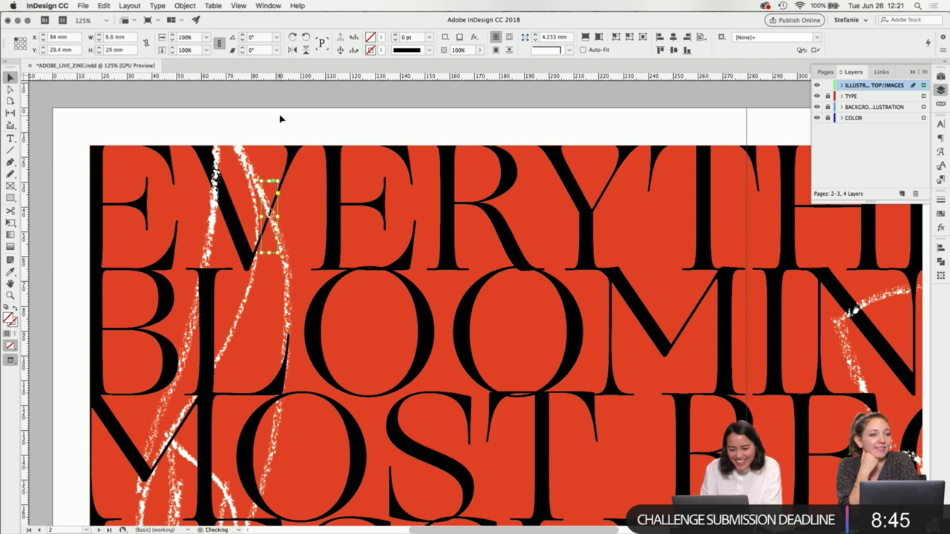
left_click(280, 119)
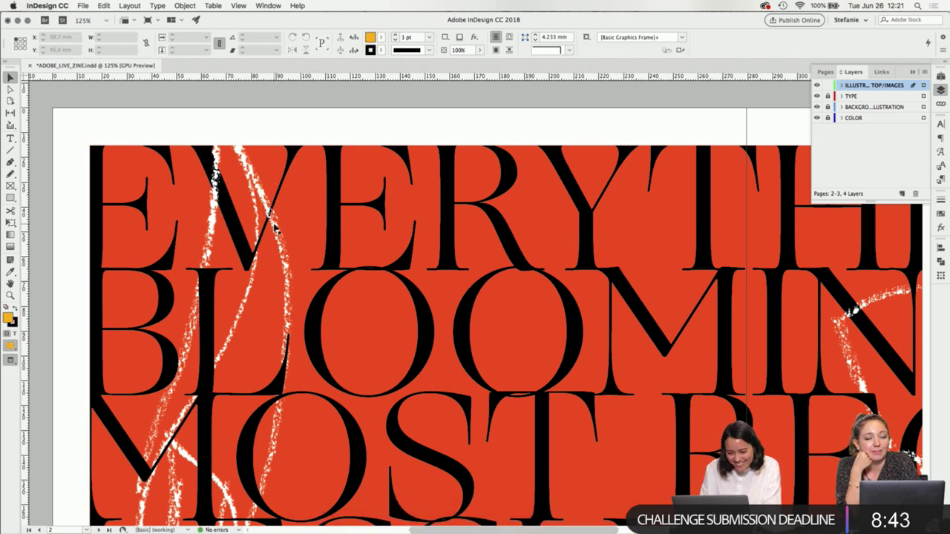
- Reshape the narrow frame by the white streak to 16 mm wide, topped at the B–L junction
left_click(275, 226)
scroll(307, 272, "down", 5)
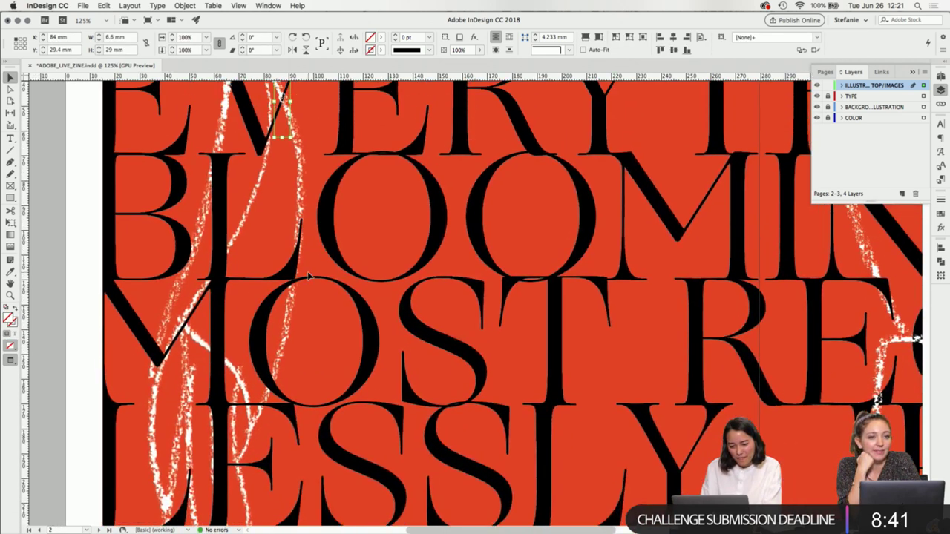
scroll(308, 274, "up", 3)
left_click(336, 271)
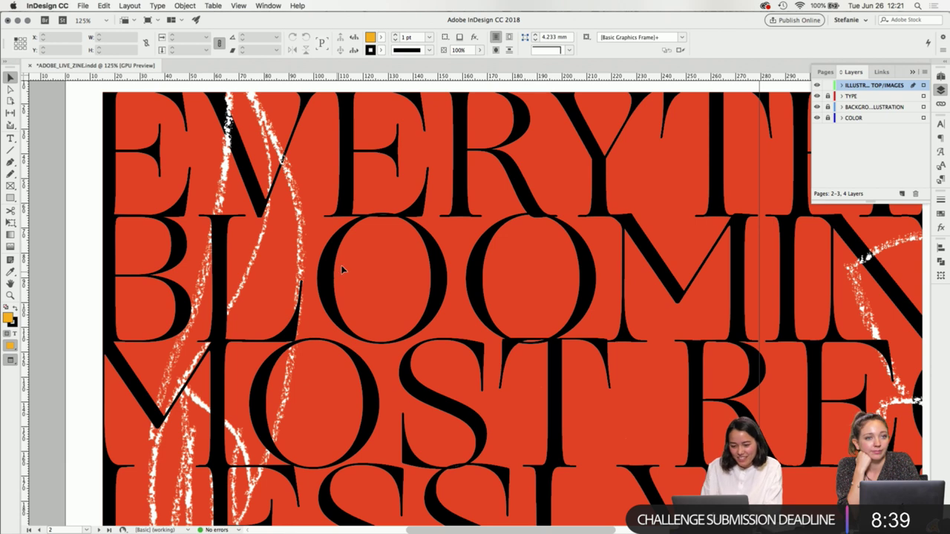
left_click(281, 161)
left_click_drag(287, 202, 286, 350)
left_click_drag(276, 239, 201, 258)
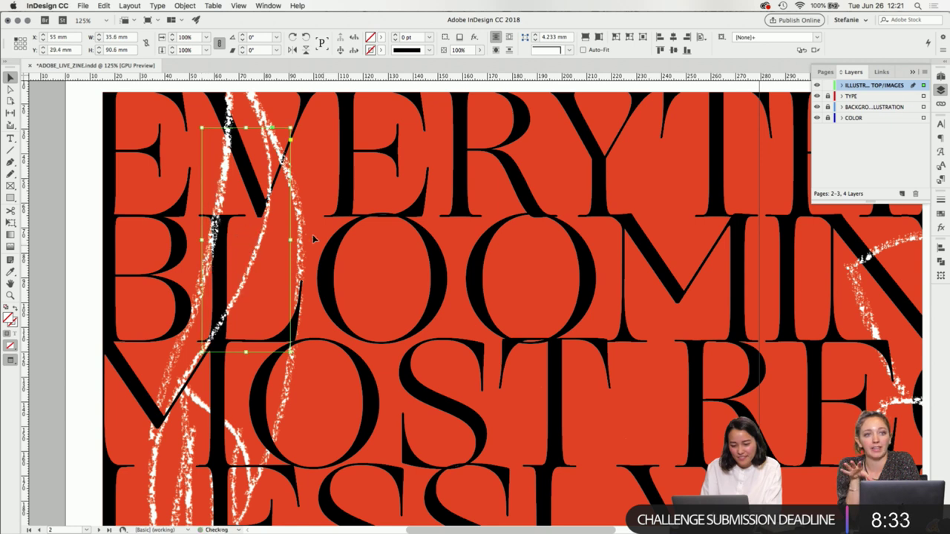
left_click_drag(290, 239, 241, 246)
left_click_drag(221, 128, 223, 299)
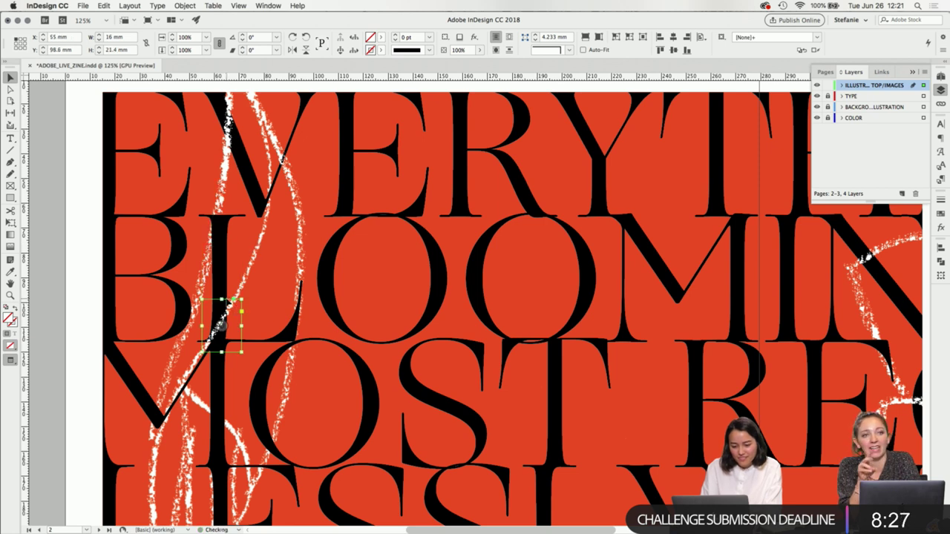
key("super+shift+a")
key("super+s")
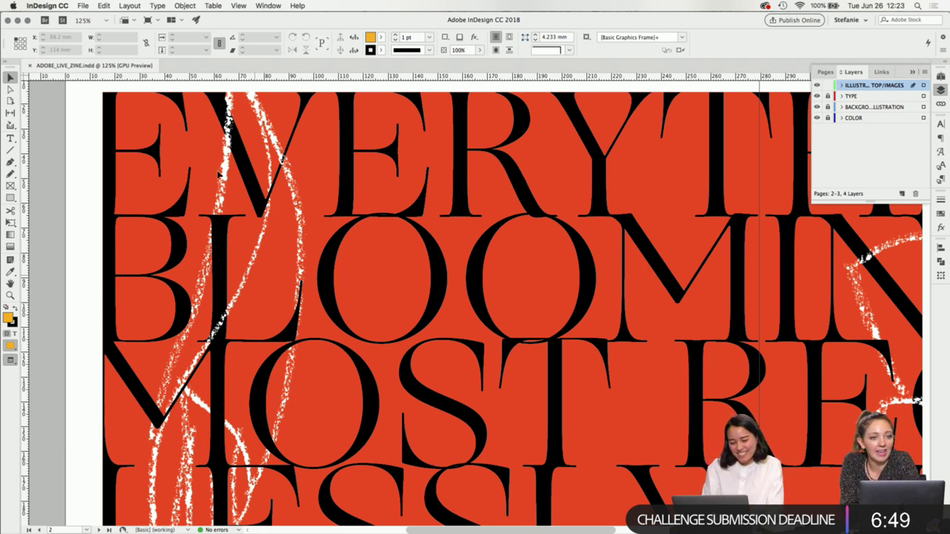
- Crop the small stroke frame above MOST down to a piece at the M's lower point
left_click(236, 317)
scroll(275, 281, "up", 5)
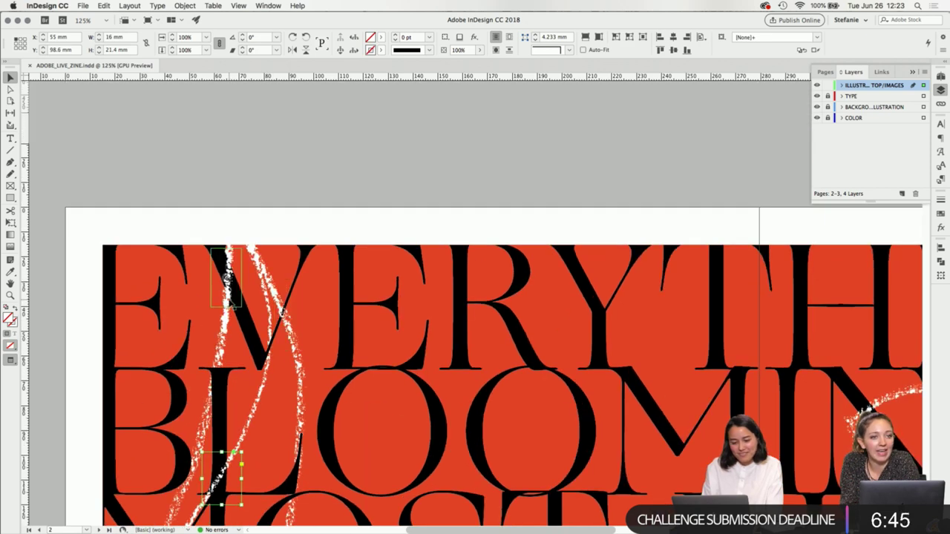
left_click(232, 301)
scroll(251, 282, "down", 4)
scroll(251, 284, "down", 1)
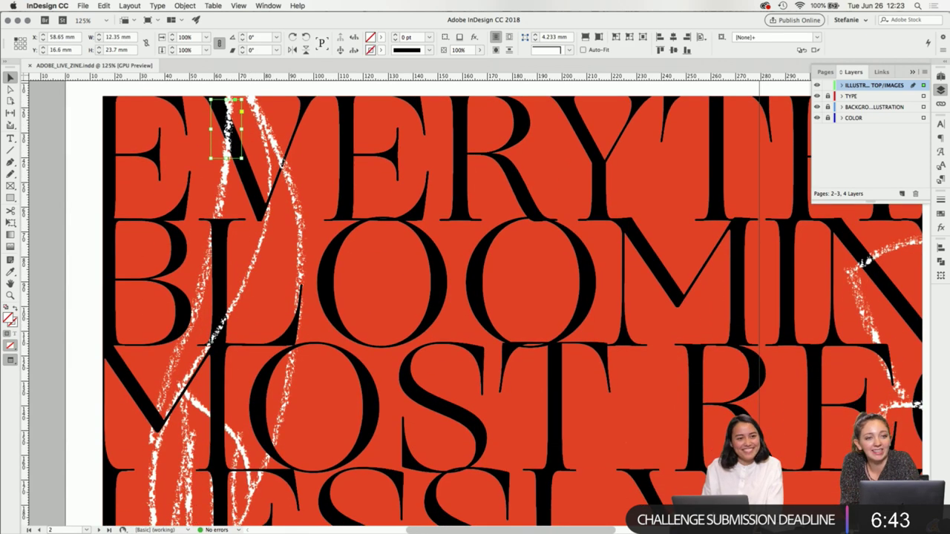
left_click(234, 327)
scroll(235, 325, "down", 3)
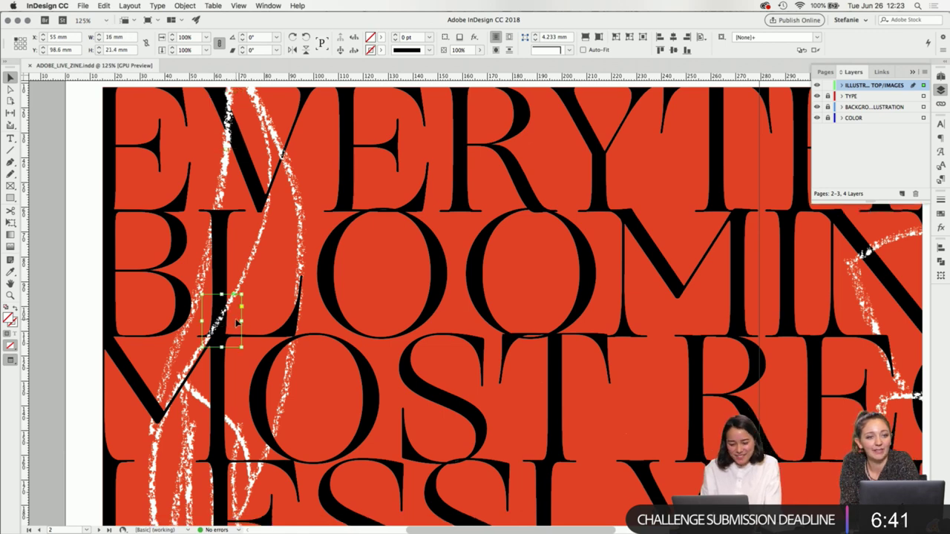
left_click(229, 318)
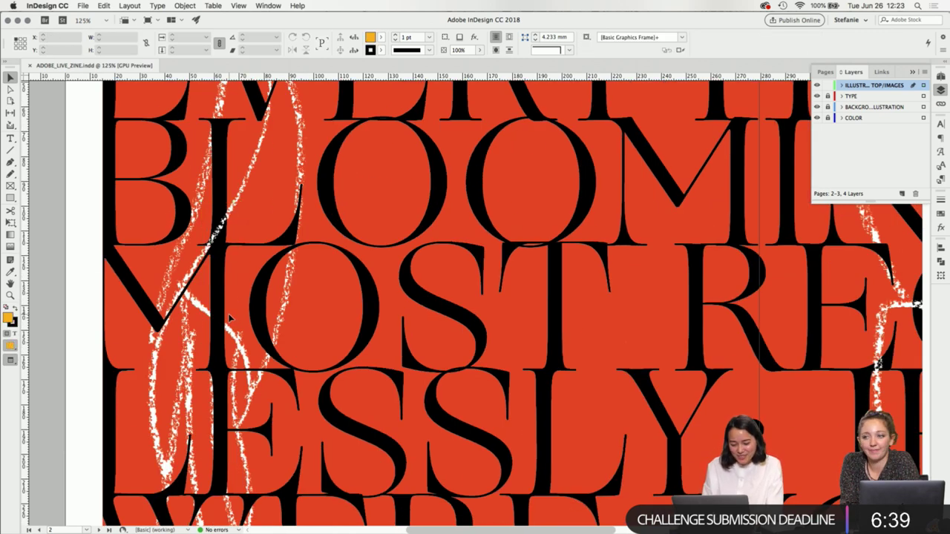
left_click(217, 229)
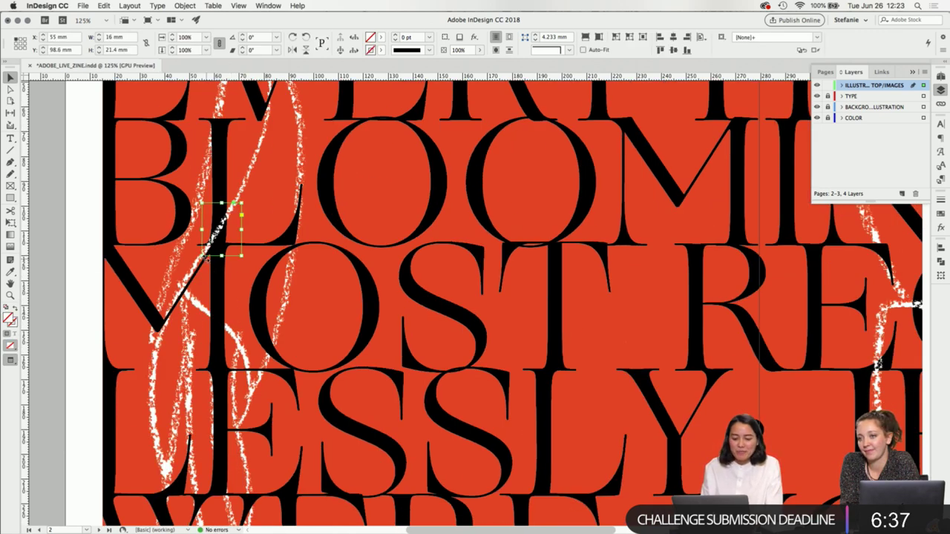
mouse_move(201, 256)
left_mouse_down()
mouse_move(157, 334)
mouse_move(135, 331)
left_mouse_up()
left_click_drag(241, 266, 159, 273)
left_click_drag(149, 202, 154, 315)
- With Direct Selection, move the frame's right-hand corners to slant its edge along the M's diagonal
scroll(153, 315, "up", 2)
scroll(147, 335, "up", 4)
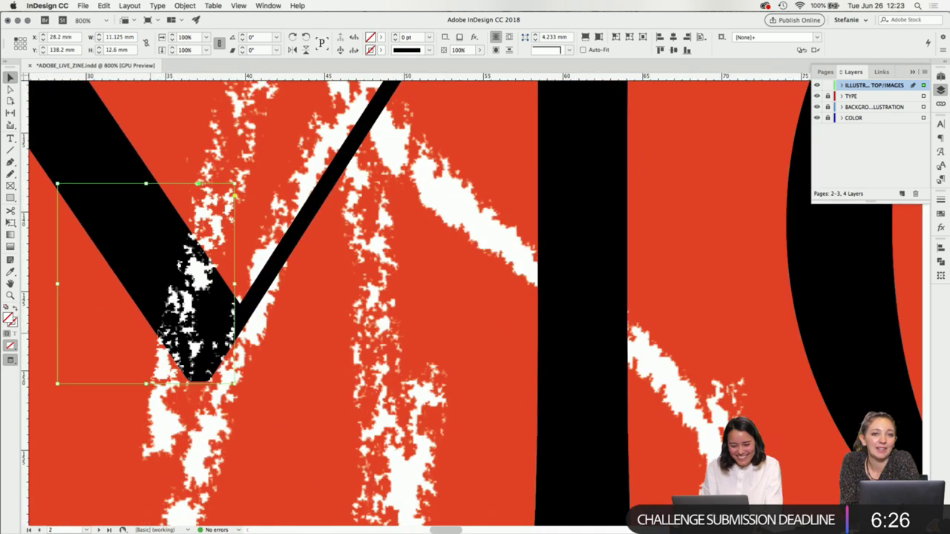
left_click(238, 186)
key("a")
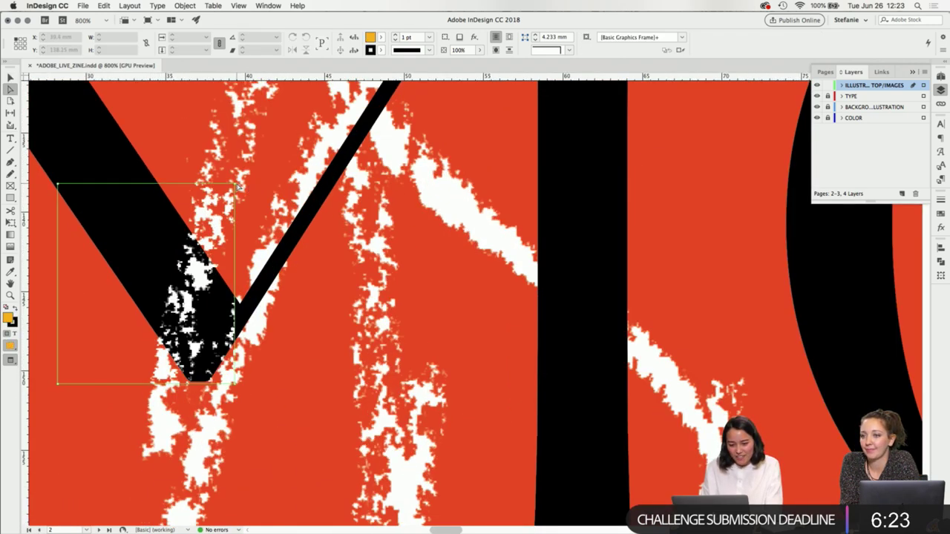
left_click(238, 187)
left_click_drag(250, 190, 262, 186)
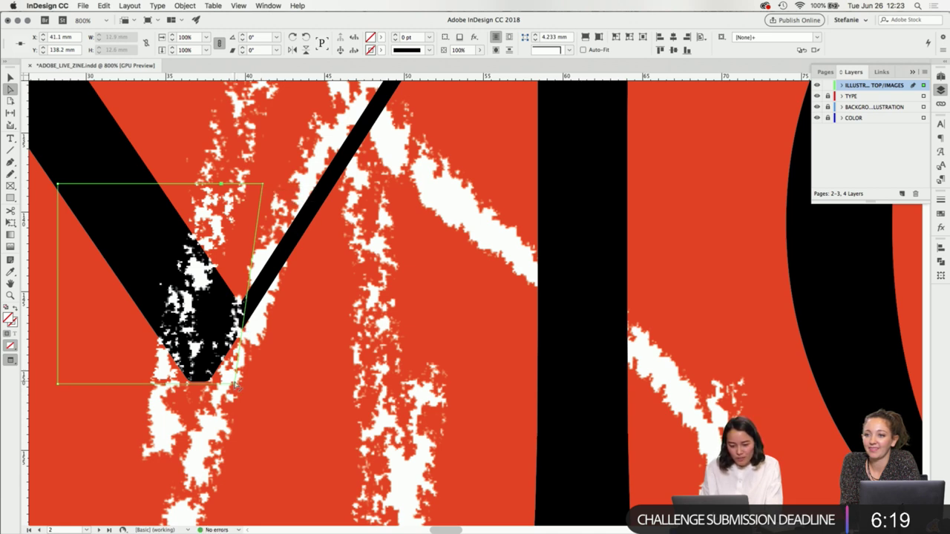
left_click_drag(236, 385, 206, 383)
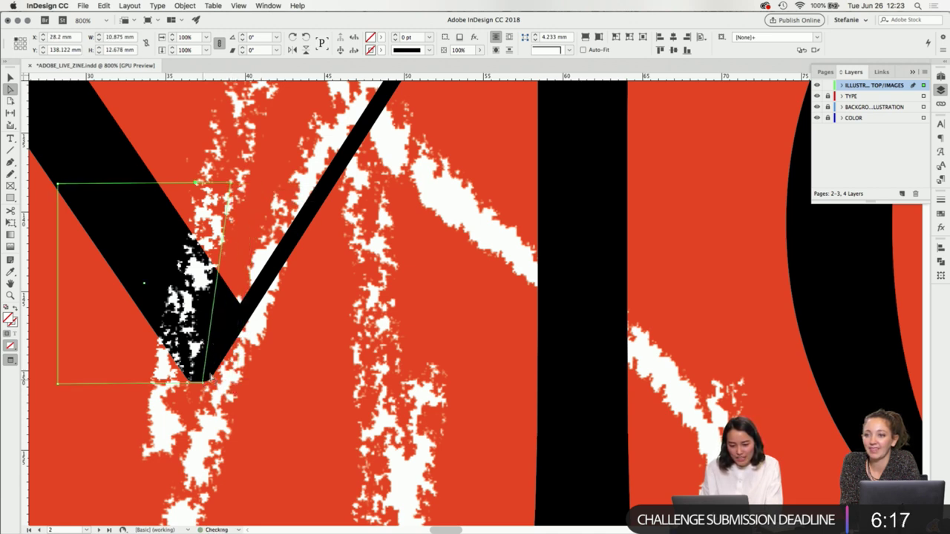
key("super+shift+a")
left_click(206, 383)
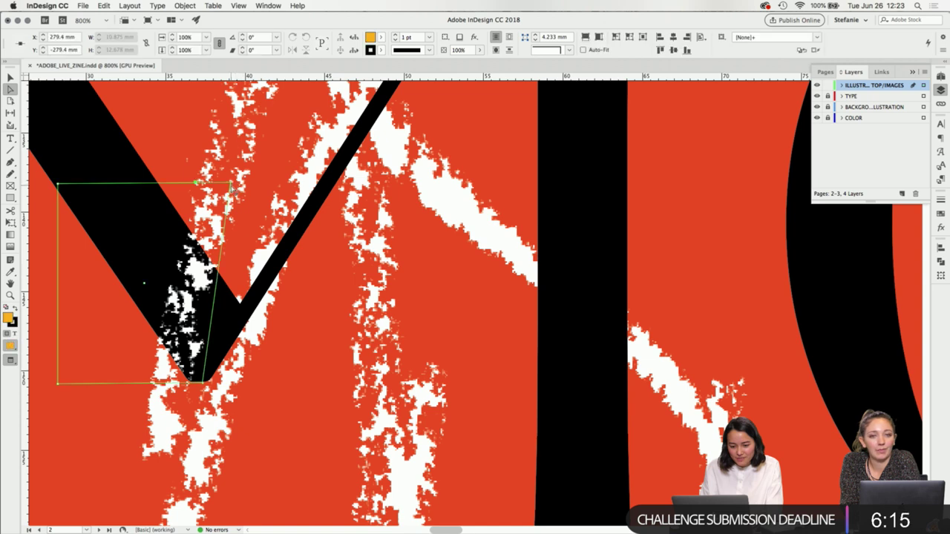
left_click_drag(262, 186, 262, 187)
key("super+shift+a")
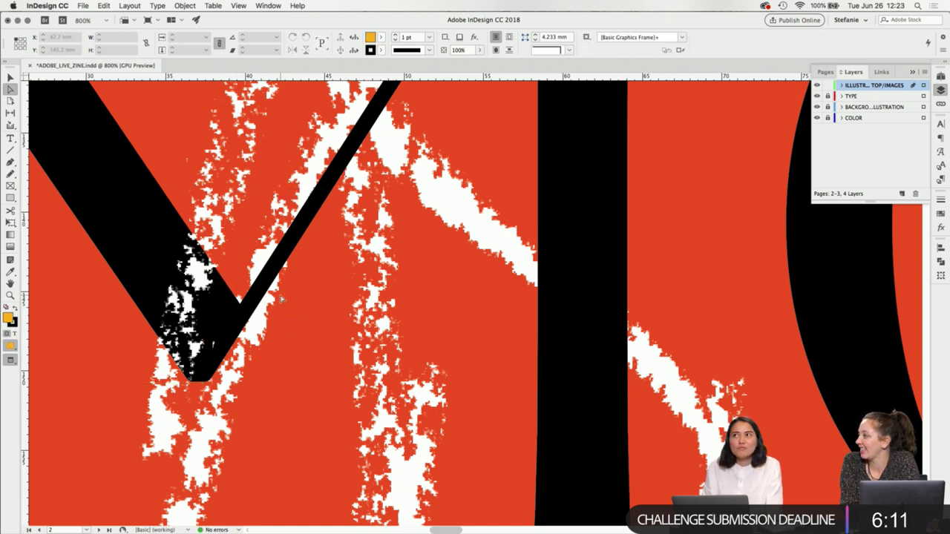
- Widen the small stroke frame from BLOOMING's L to the right and stretch it down over MOST
scroll(256, 293, "down", 2)
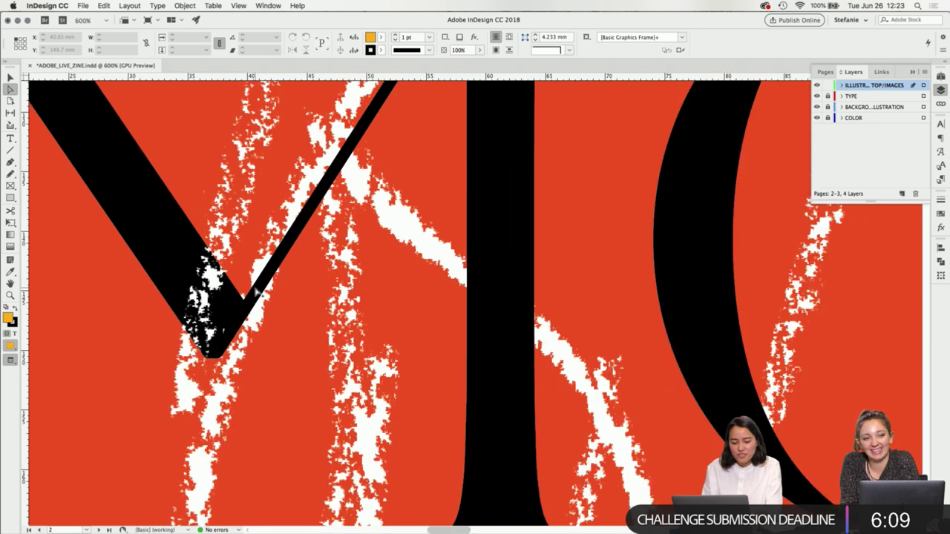
scroll(254, 294, "down", 1)
scroll(256, 293, "down", 3)
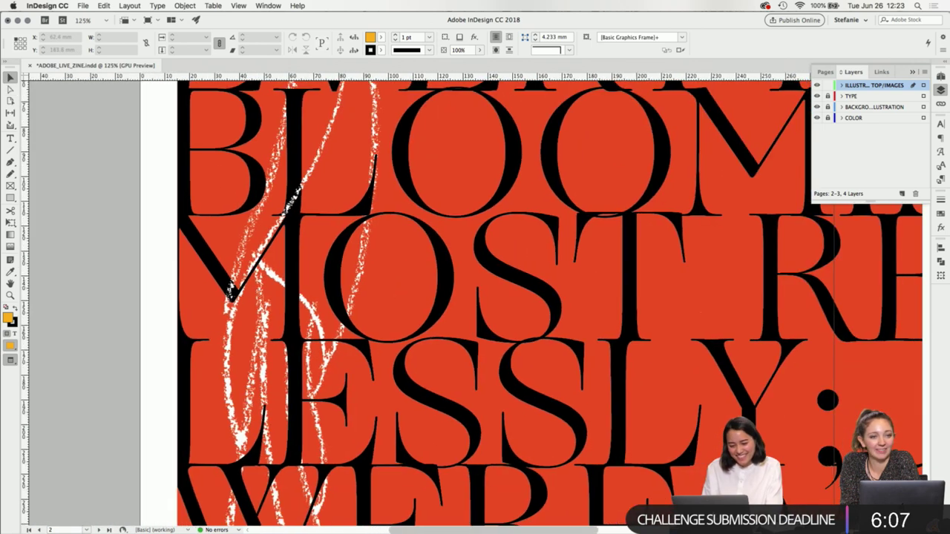
scroll(336, 306, "up", 2)
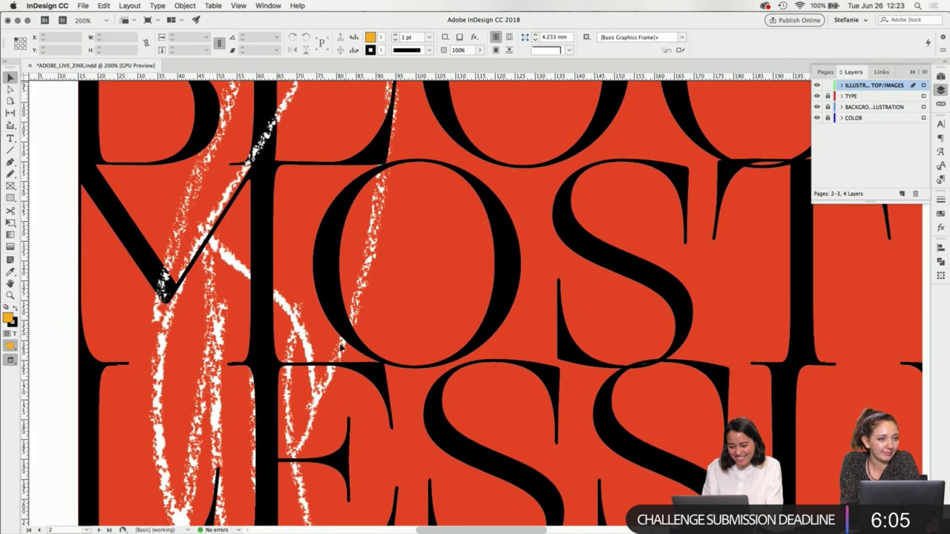
scroll(390, 305, "up", 5)
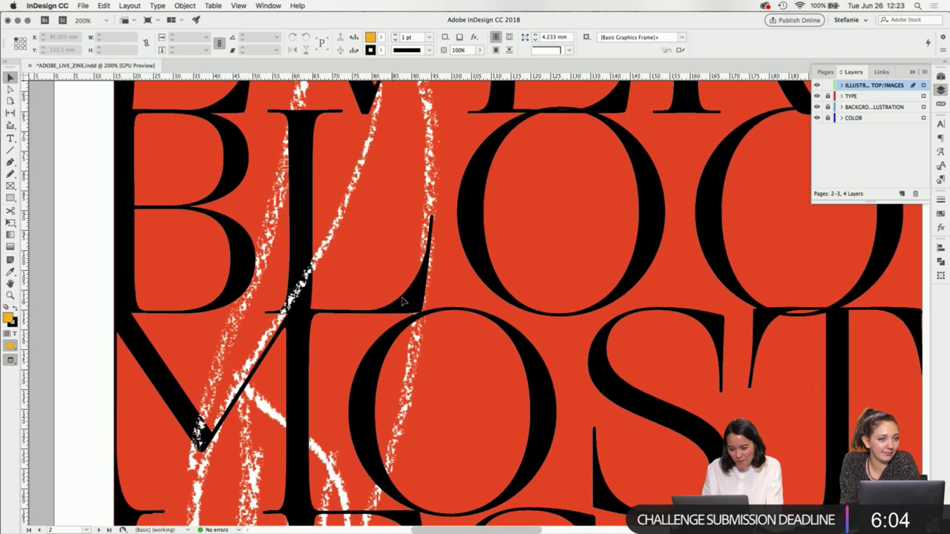
left_click(319, 286)
scroll(355, 275, "down", 5)
scroll(354, 274, "up", 3)
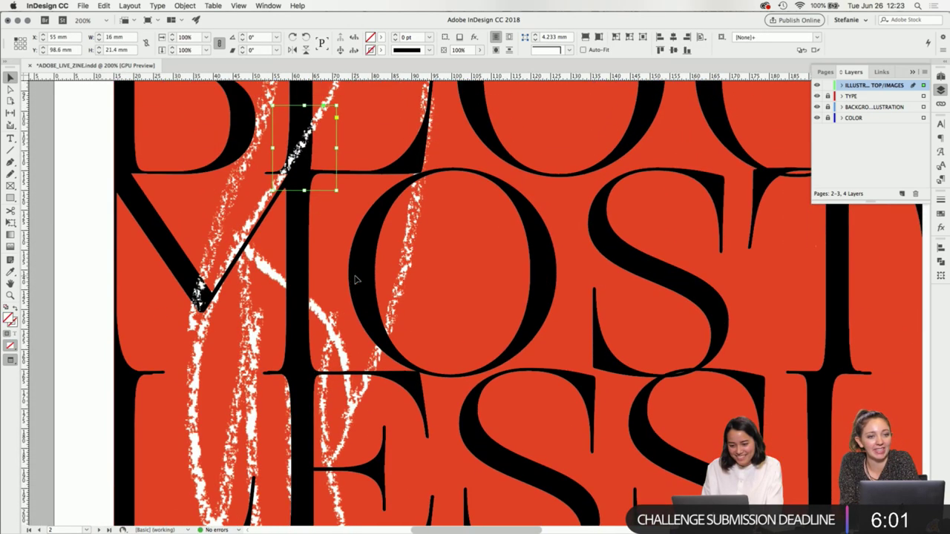
left_click(409, 307)
left_click(277, 153)
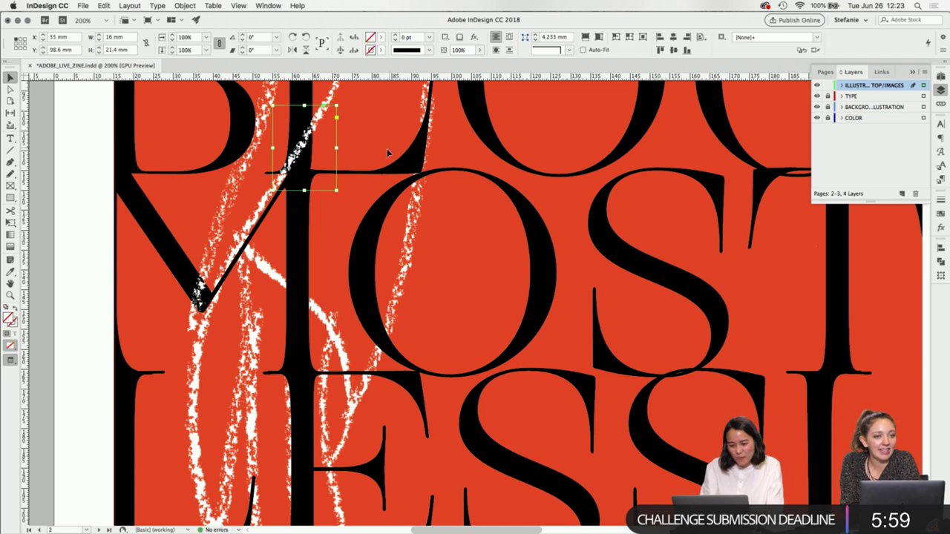
left_click_drag(336, 148, 457, 148)
left_click_drag(364, 190, 375, 367)
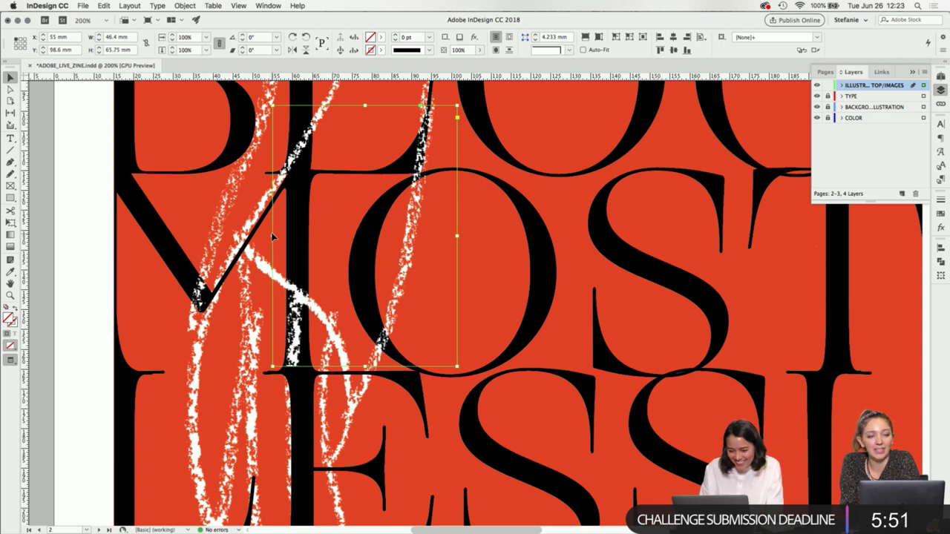
- Crop its left and top edges to a small patch crossing the lower left of MOST's O
left_click_drag(273, 236, 365, 236)
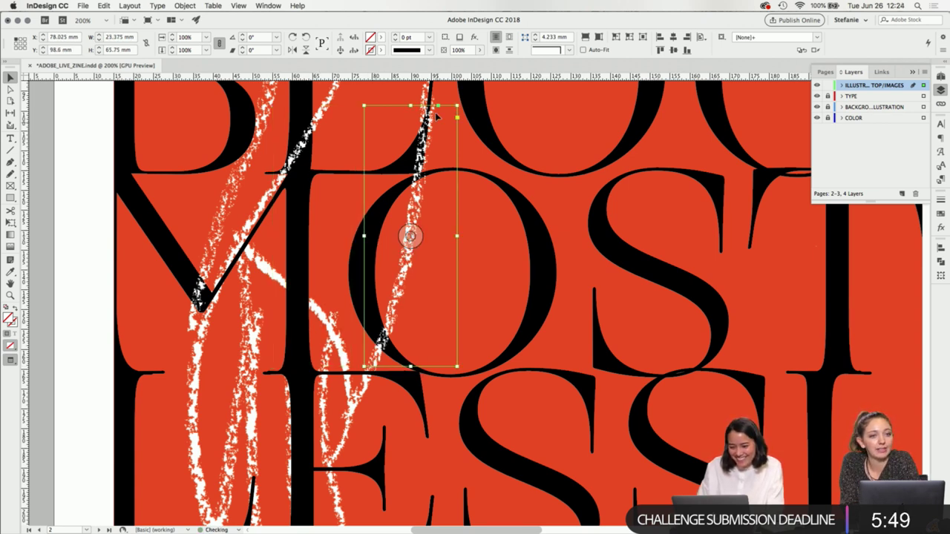
left_click_drag(412, 107, 412, 317)
left_click(446, 285)
scroll(510, 320, "up", 1)
scroll(453, 302, "down", 2)
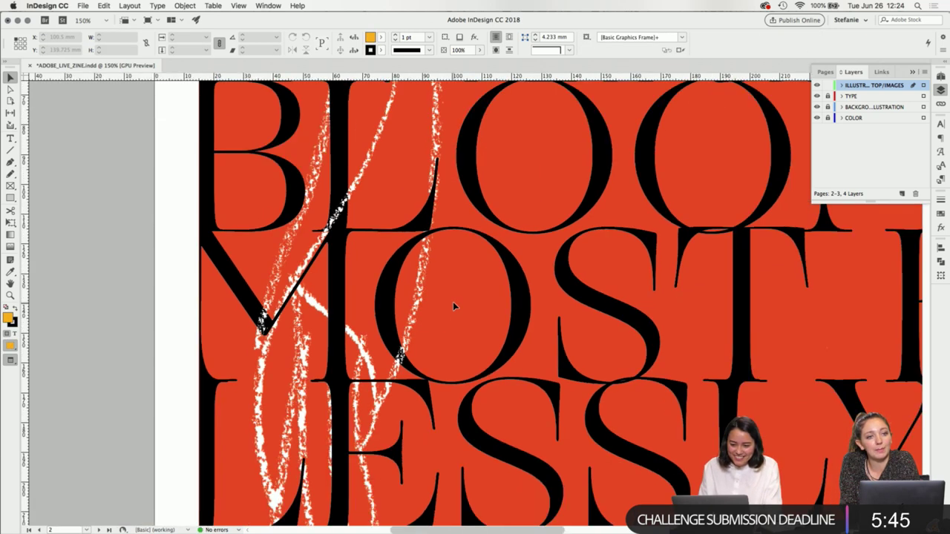
scroll(453, 303, "up", 1)
scroll(510, 378, "down", 3)
scroll(510, 379, "left", 1)
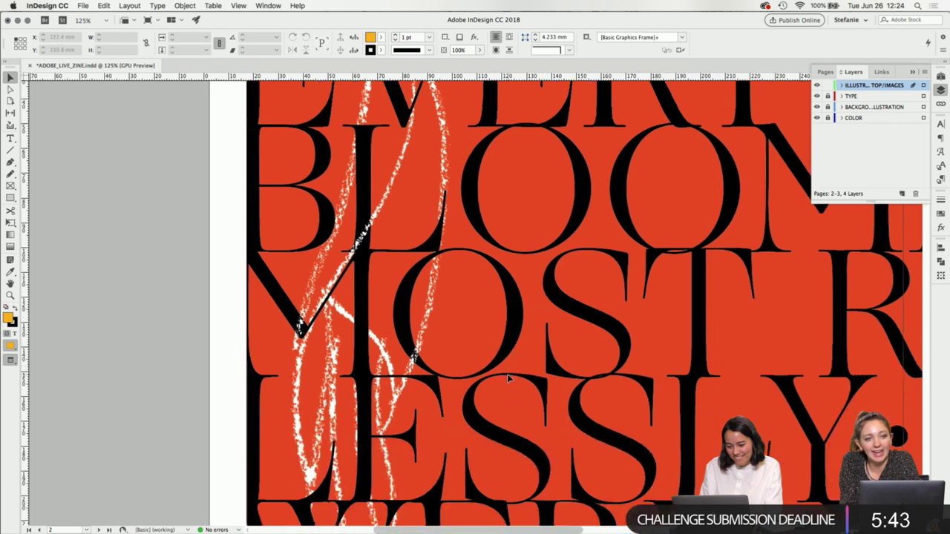
scroll(509, 379, "down", 1)
scroll(510, 379, "left", 1)
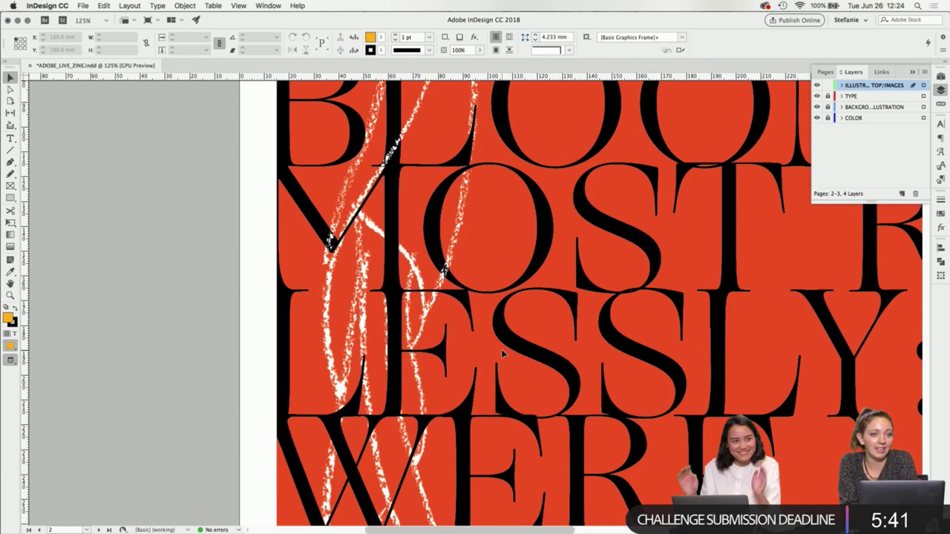
scroll(483, 341, "up", 1)
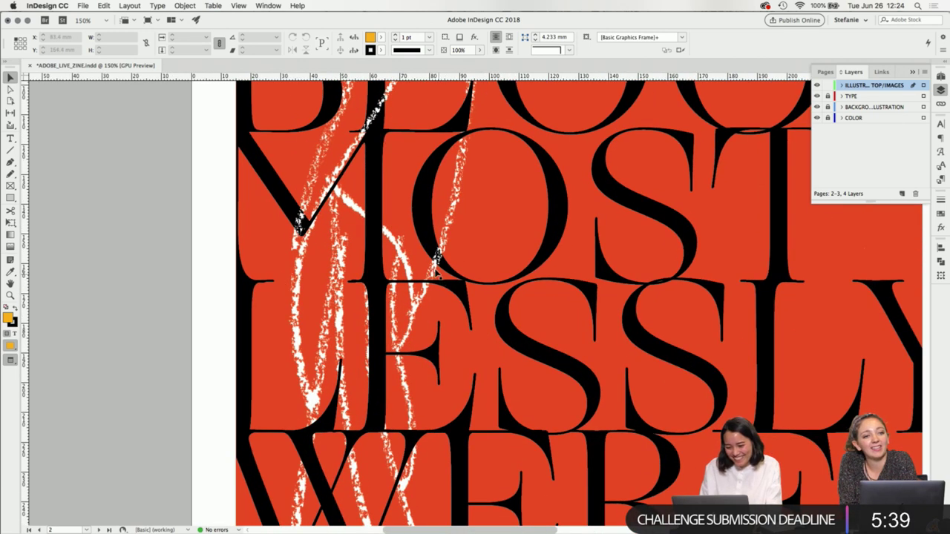
scroll(436, 294, "up", 1)
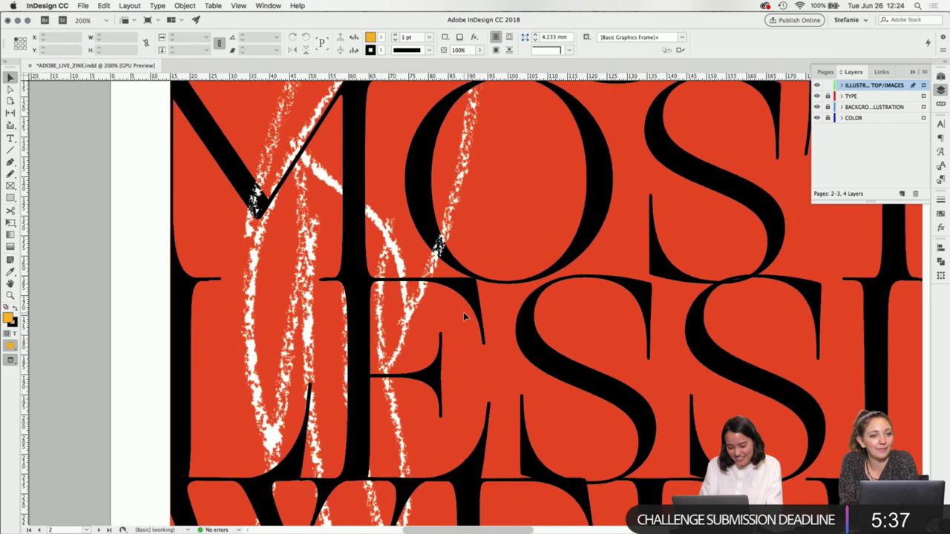
- Draw a scribble frame over the E of LESSLY and crop it to a thin small patch
key("f")
mouse_move(420, 223)
left_mouse_down()
mouse_move(513, 244)
mouse_move(513, 395)
left_mouse_up()
left_click_drag(420, 308, 375, 312)
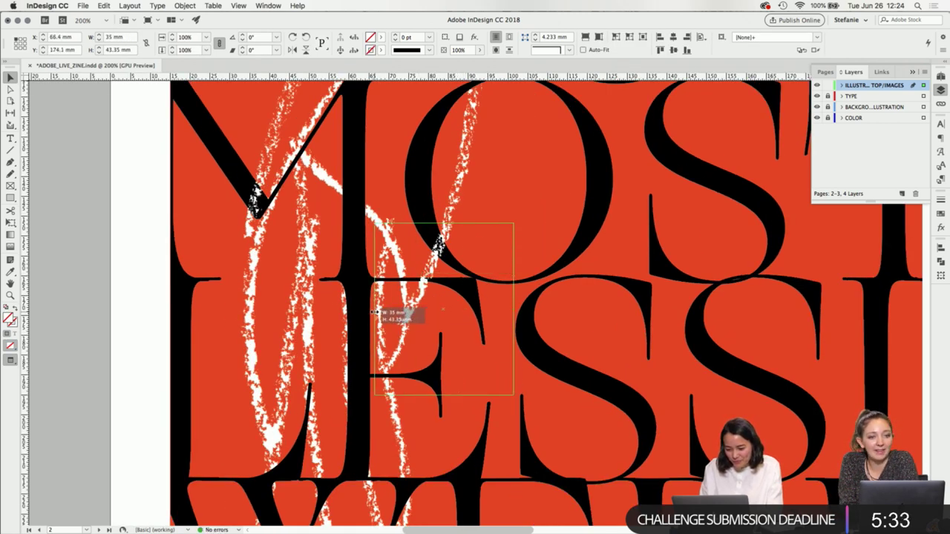
left_click_drag(513, 309, 407, 318)
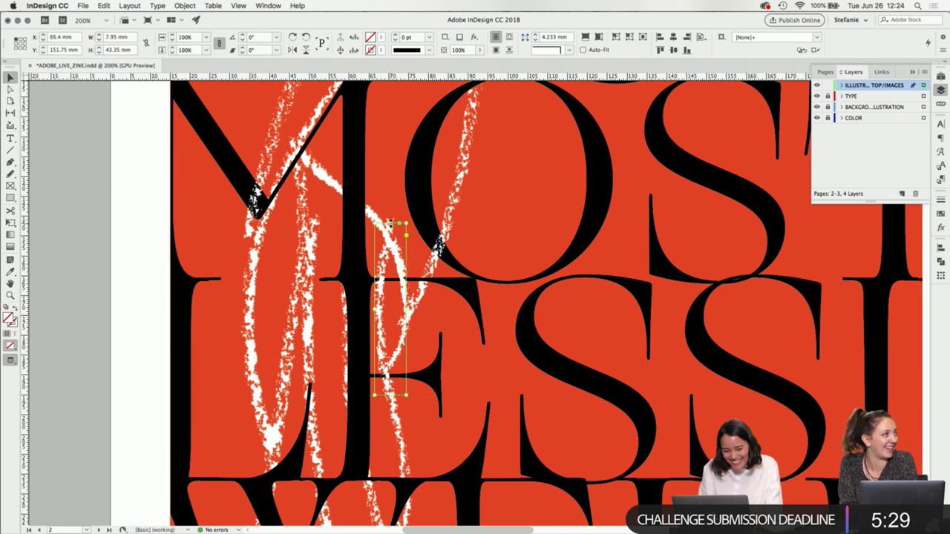
left_click_drag(389, 223, 398, 359)
left_click(427, 402)
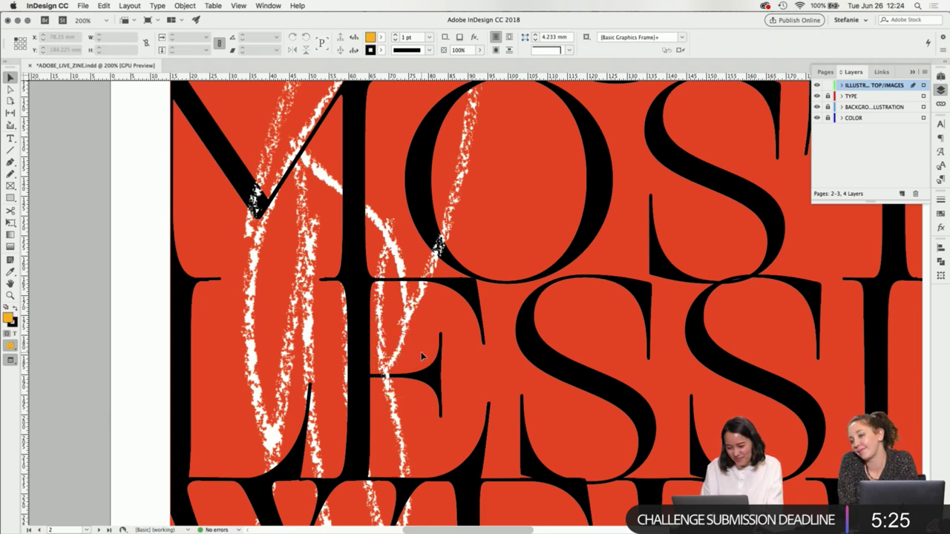
key("super+minus")
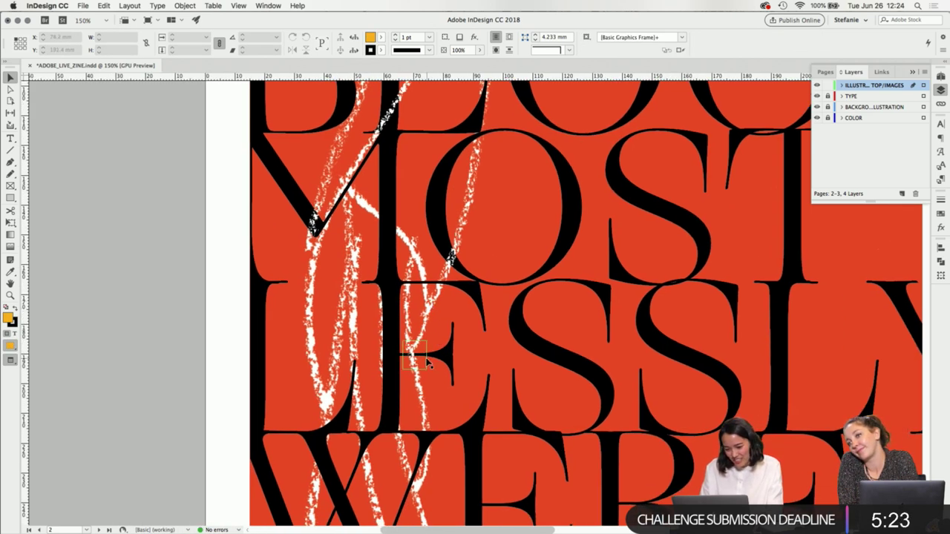
- Add a second tall narrow scribble frame near the E
key("f")
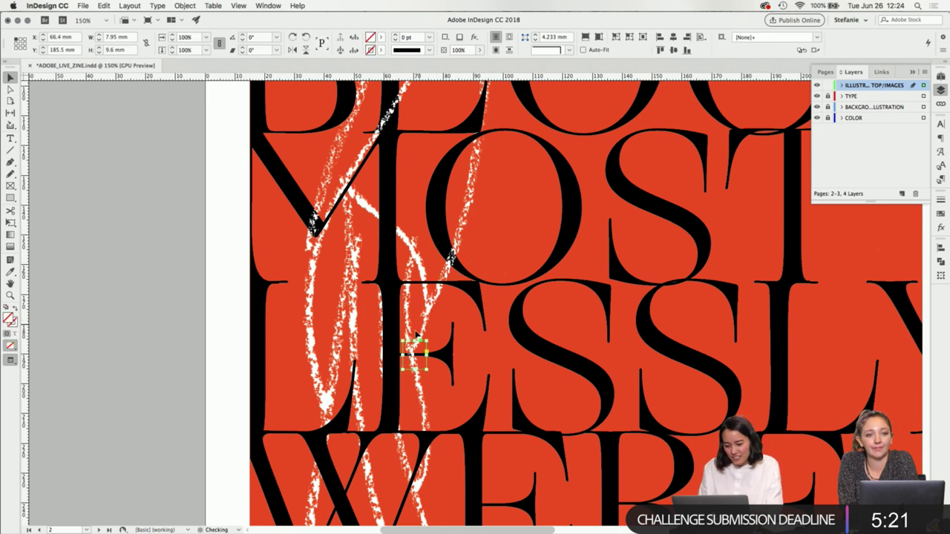
mouse_move(427, 369)
left_mouse_down()
mouse_move(424, 300)
mouse_move(407, 273)
mouse_move(401, 320)
mouse_move(415, 325)
mouse_move(416, 301)
left_mouse_up()
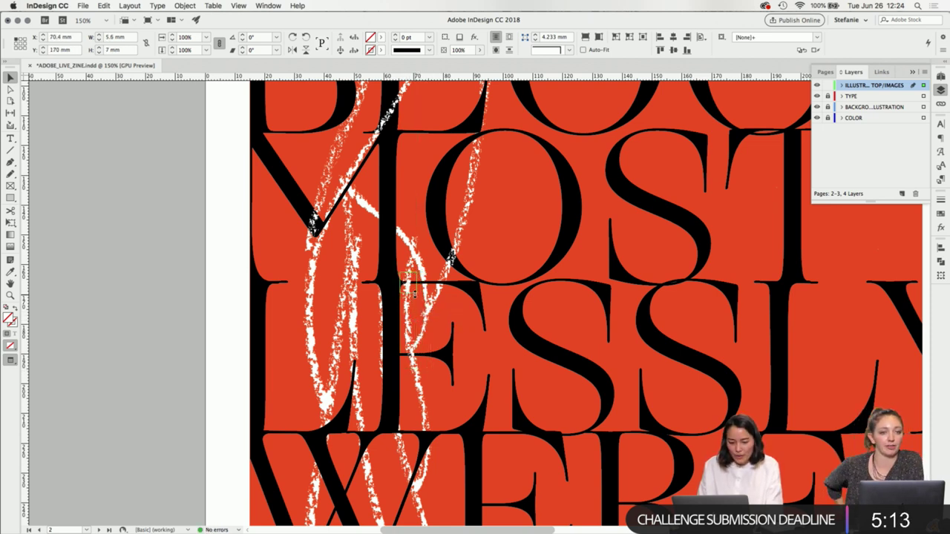
key("super+shift+a")
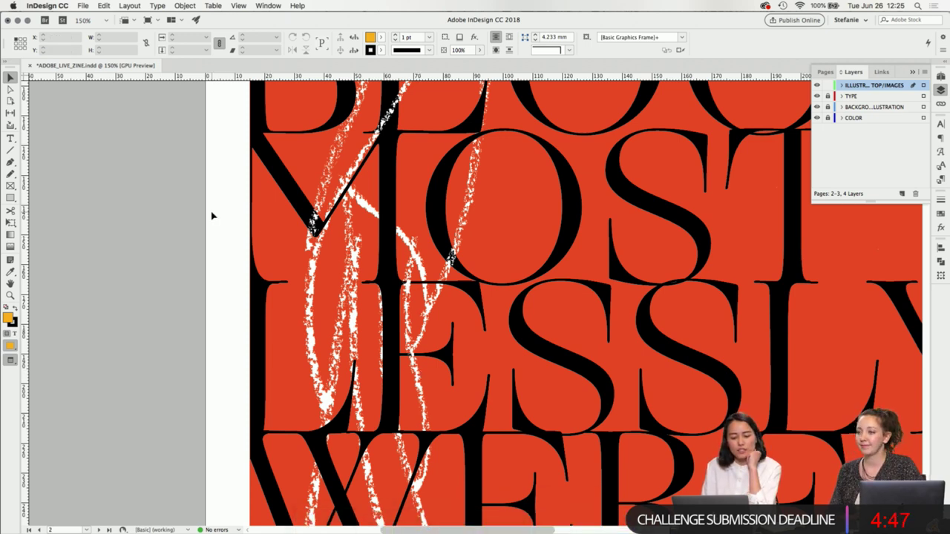
scroll(214, 215, "right", 3)
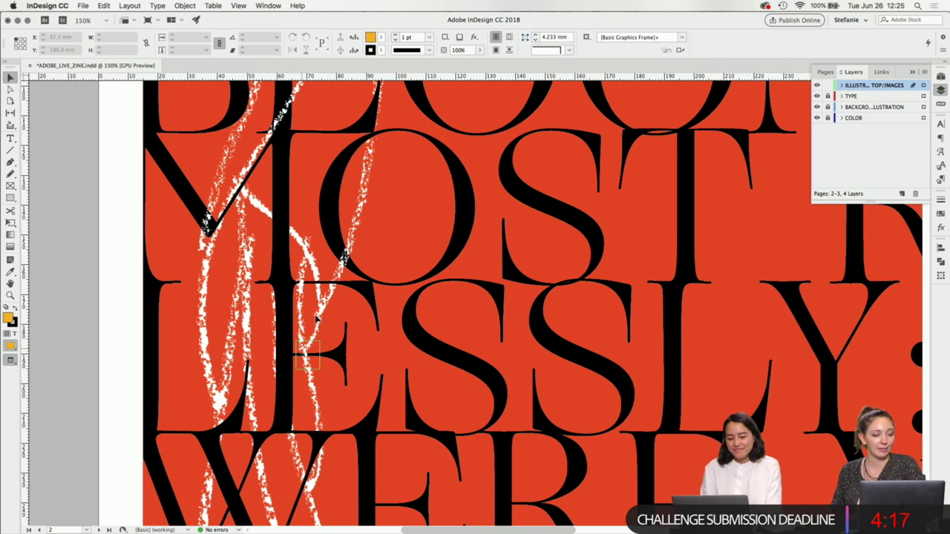
scroll(319, 309, "left", 1)
scroll(320, 357, "down", 5)
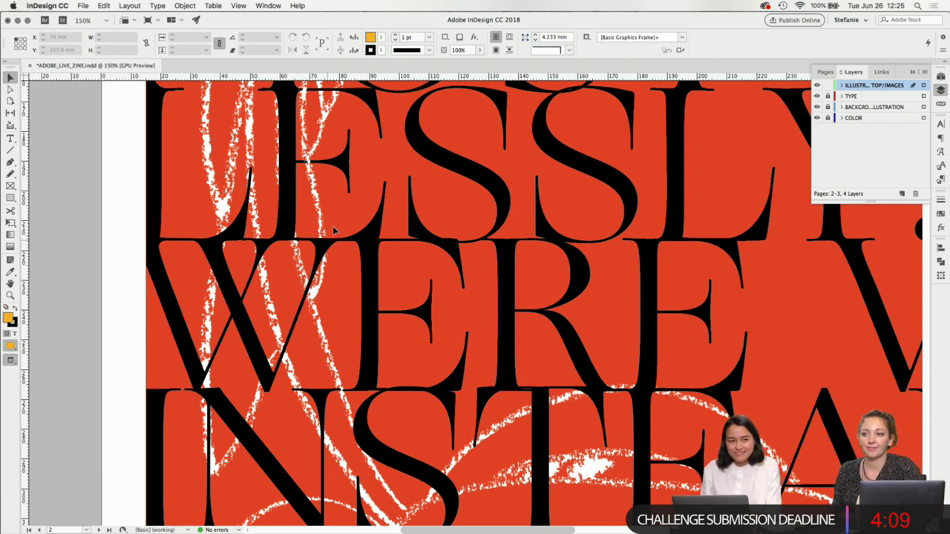
- Crop the small scribble piece near the E into a thin strip over the W of WERE
scroll(335, 227, "up", 1)
left_click(313, 177)
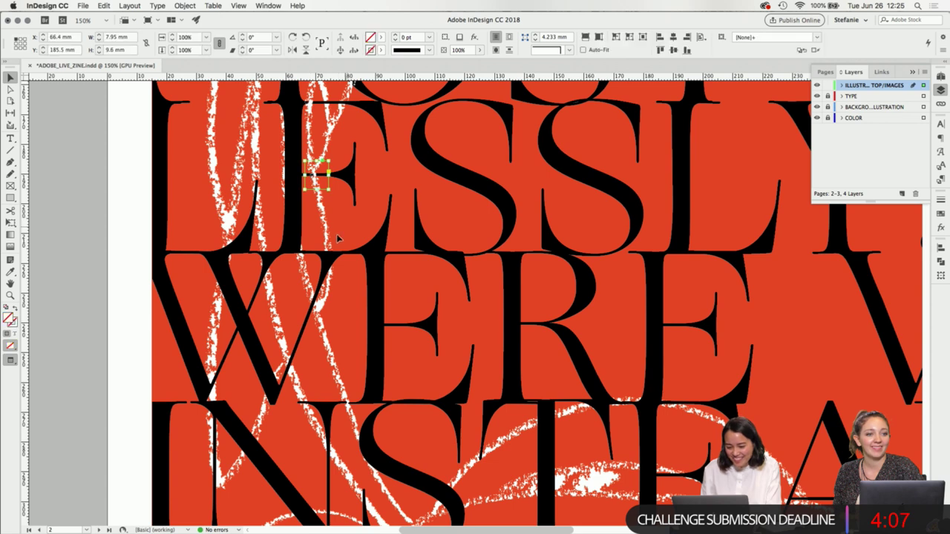
scroll(349, 198, "down", 1)
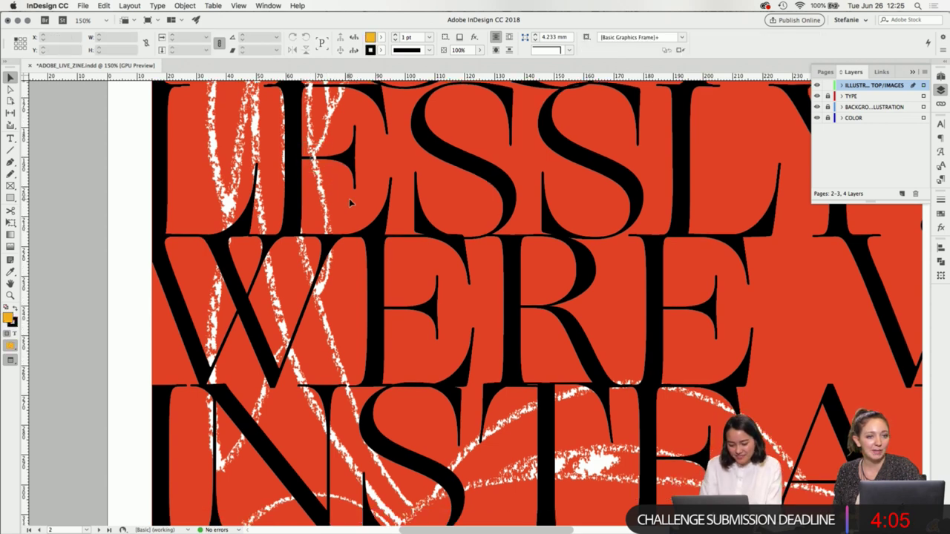
left_click_drag(317, 173, 327, 298)
left_click_drag(327, 226, 319, 225)
left_click_drag(314, 148, 311, 263)
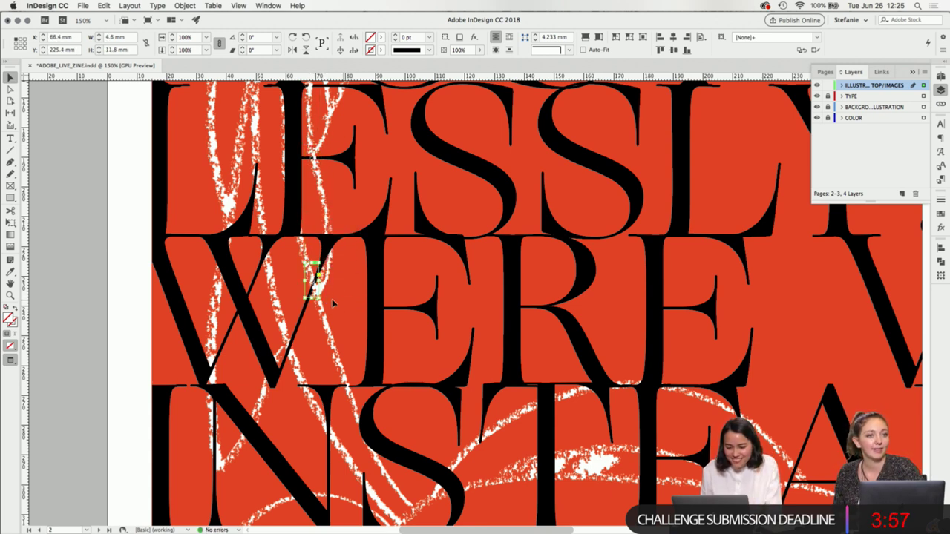
left_click(312, 280, "super")
scroll(313, 282, "up", 5)
scroll(313, 282, "left", 2)
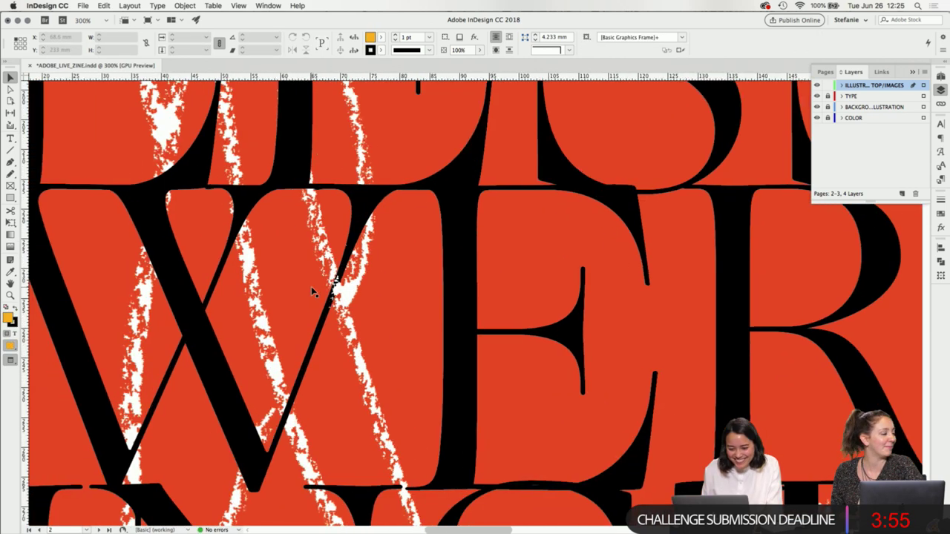
key("super+minus")
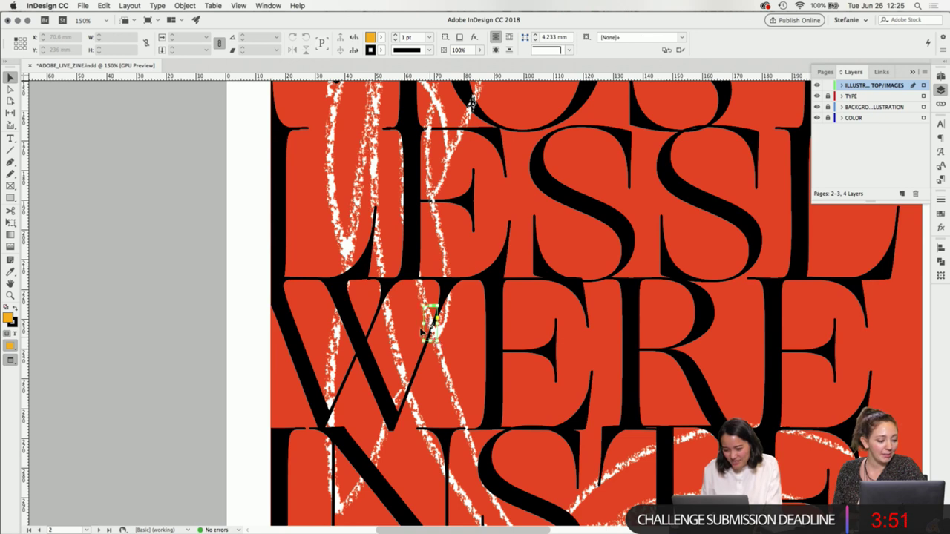
scroll(436, 340, "down", 4)
- Widen the scribble piece on the W leftward and upward, then trim it narrower
left_click(432, 252)
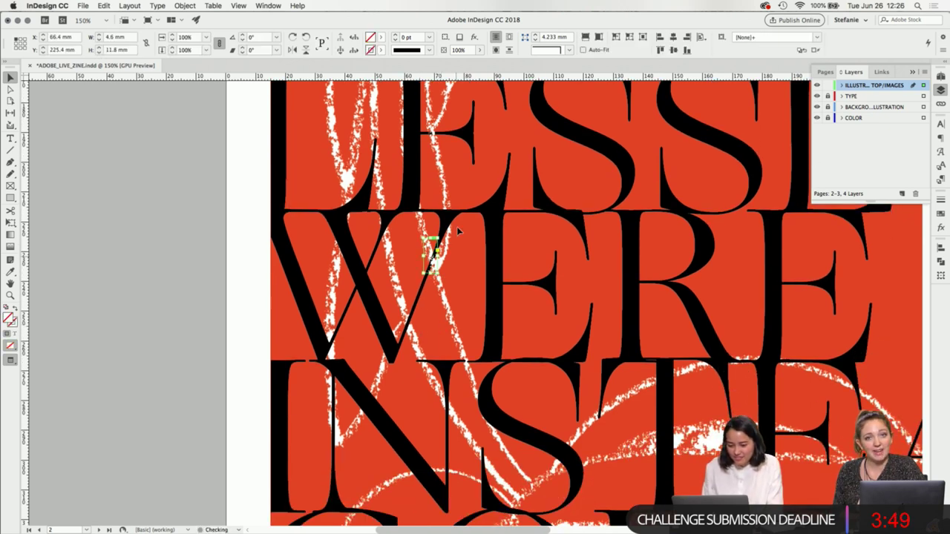
left_click_drag(426, 256, 406, 201)
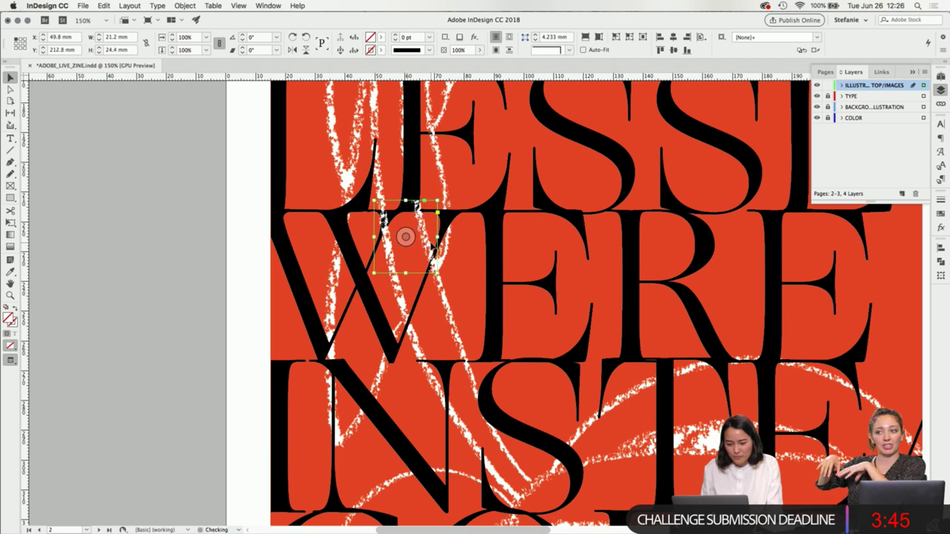
left_click_drag(438, 237, 386, 254)
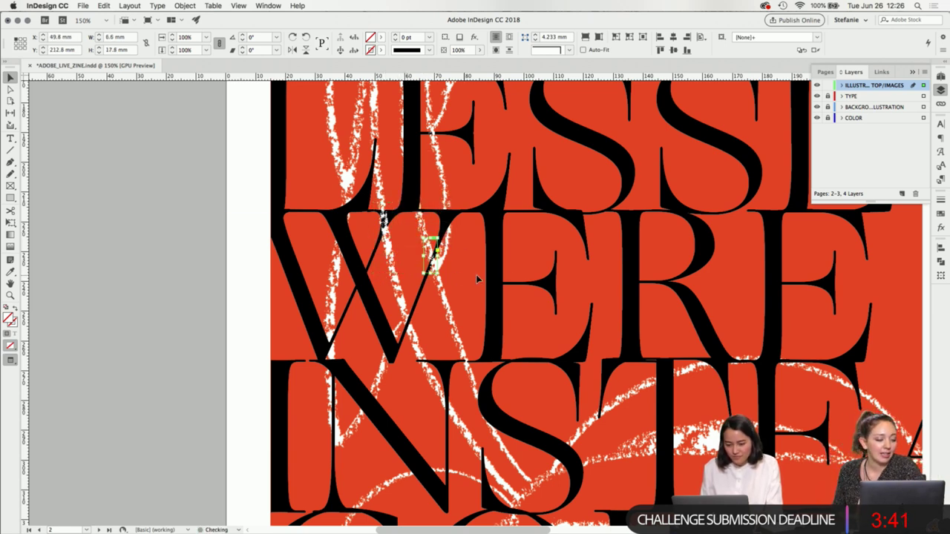
left_click(510, 275)
- Enlarge the narrow scribble piece over the W, trimming it to a strip showing more scribble
scroll(510, 274, "up", 5)
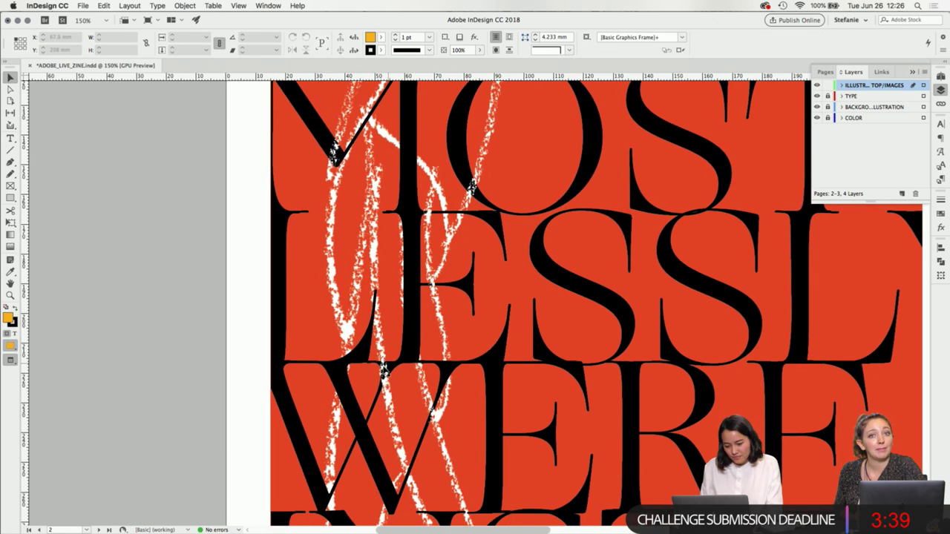
left_click(385, 384)
scroll(386, 382, "down", 5)
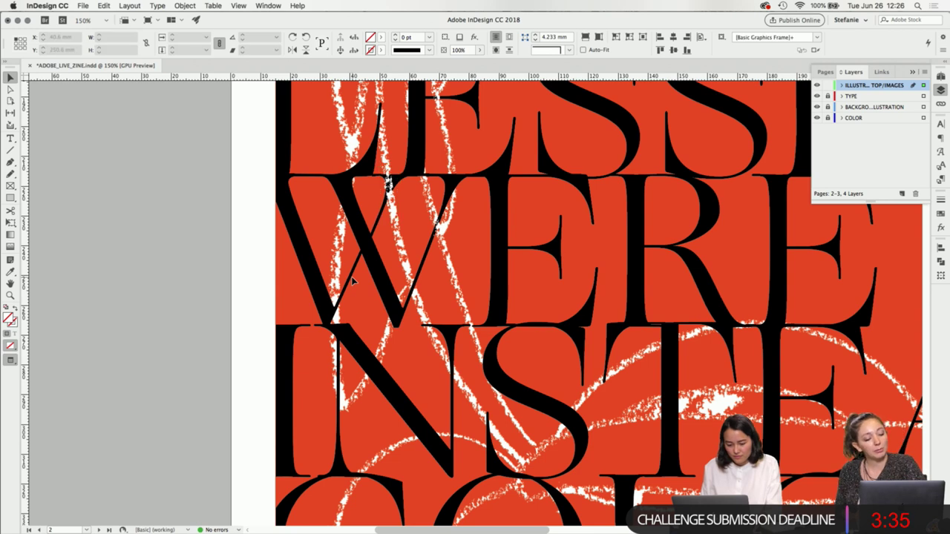
left_click_drag(379, 218, 319, 323)
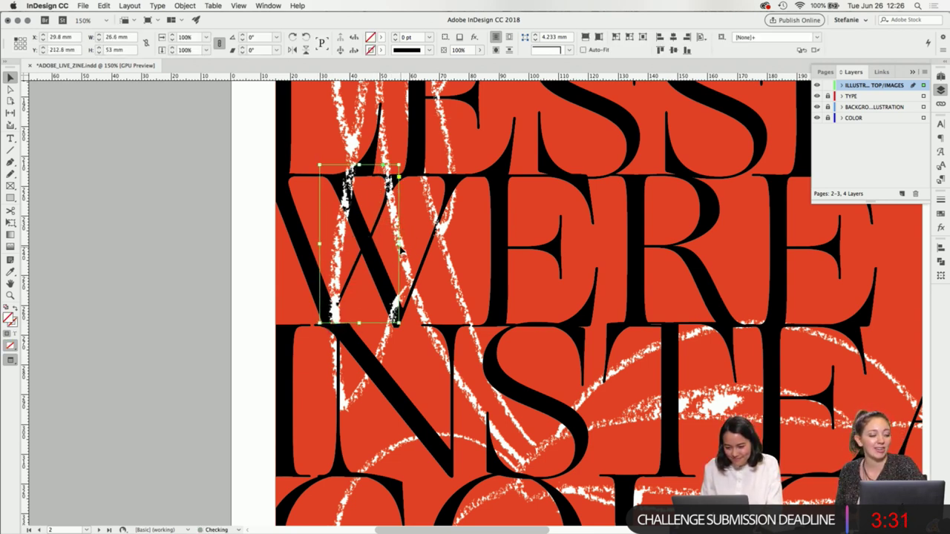
left_click_drag(400, 245, 355, 245)
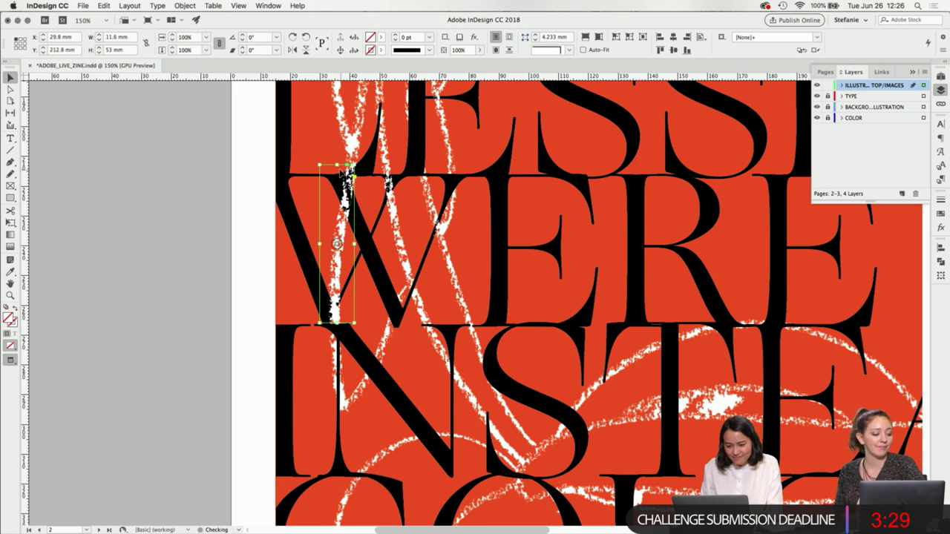
left_click_drag(338, 166, 339, 283)
scroll(341, 259, "down", 5)
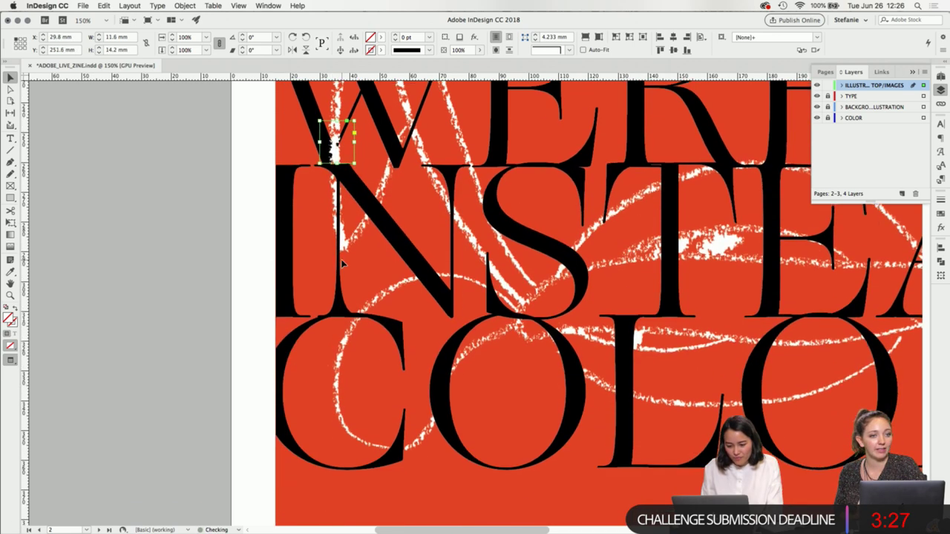
scroll(342, 223, "up", 2)
left_click_drag(338, 181, 341, 274)
left_click(355, 294)
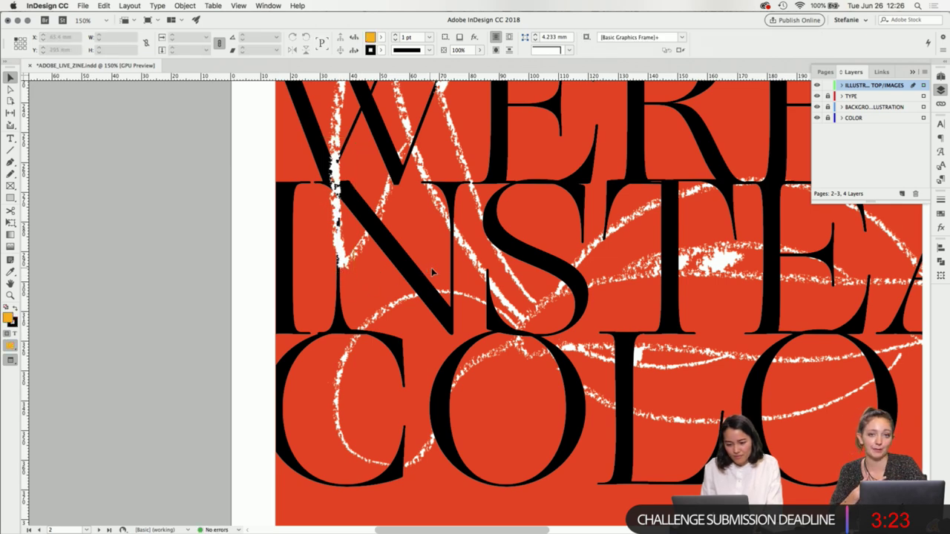
scroll(476, 281, "up", 5)
scroll(476, 280, "down", 4)
scroll(476, 281, "right", 2)
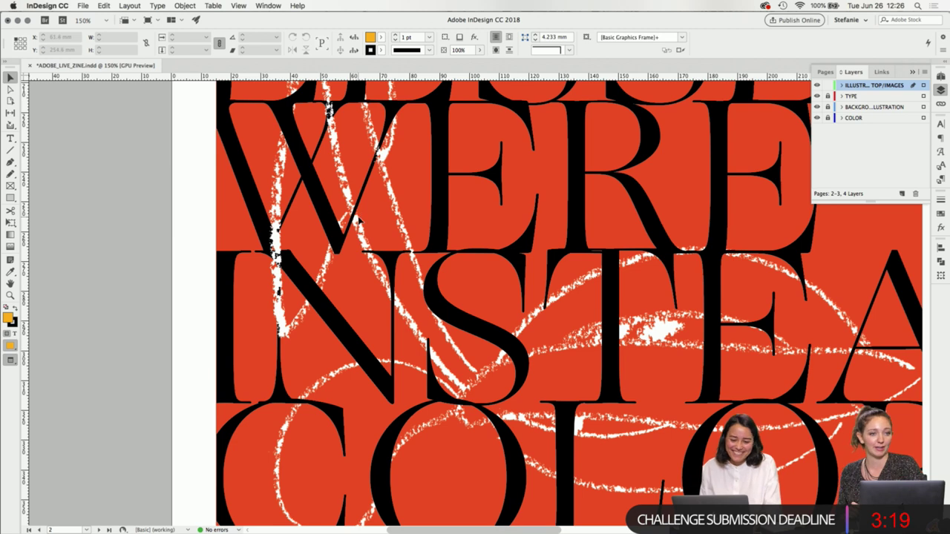
scroll(360, 221, "up", 1)
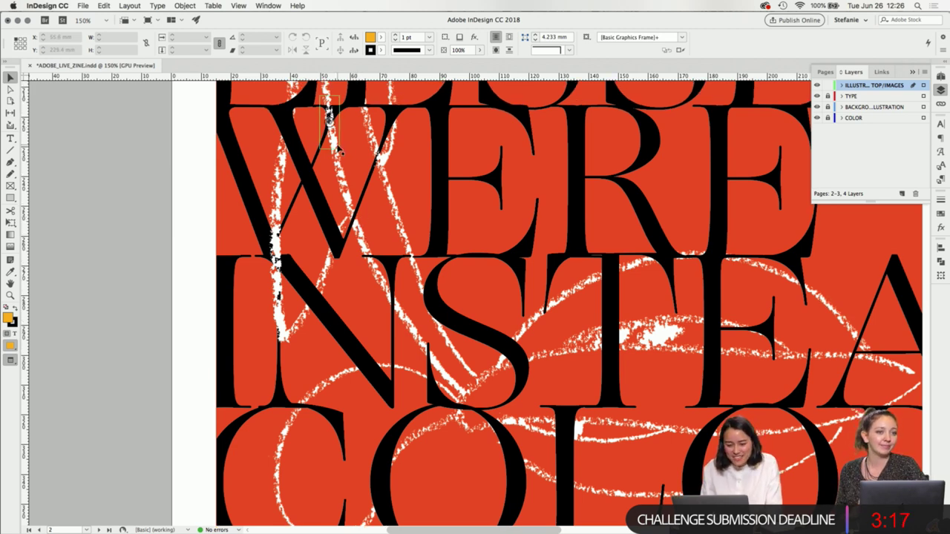
- Draw a tall, thin empty rectangle frame over the W of WERE and keep it selected
key("f")
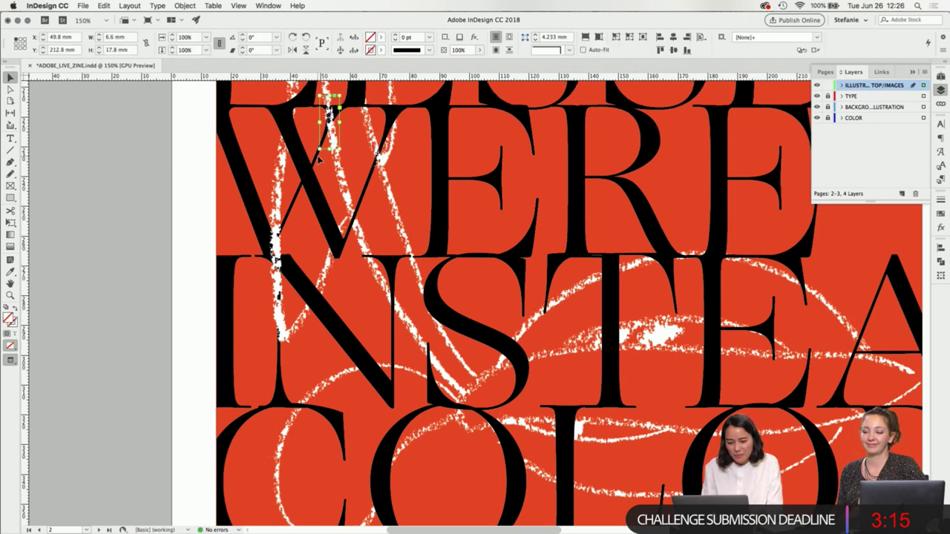
mouse_move(320, 97)
left_mouse_down()
mouse_move(340, 323)
mouse_move(335, 260)
left_mouse_up()
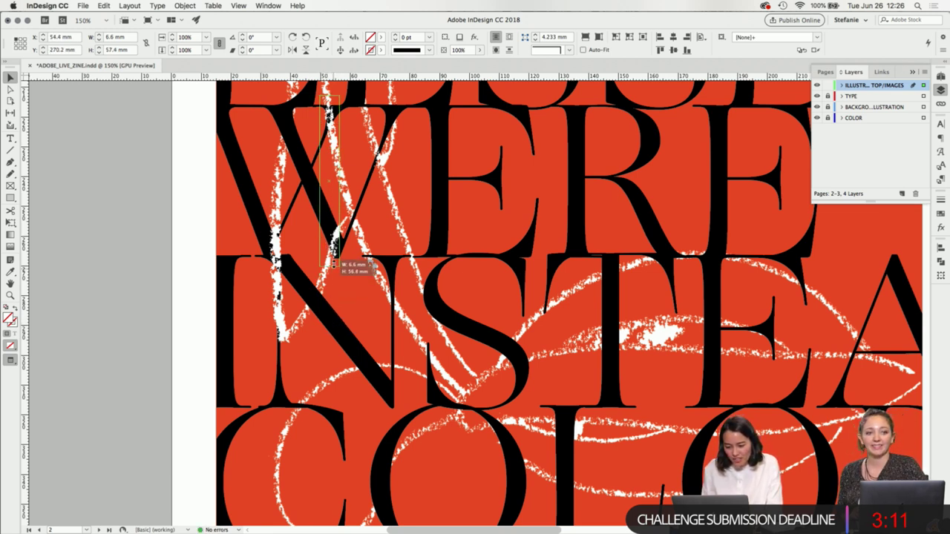
left_click(331, 99)
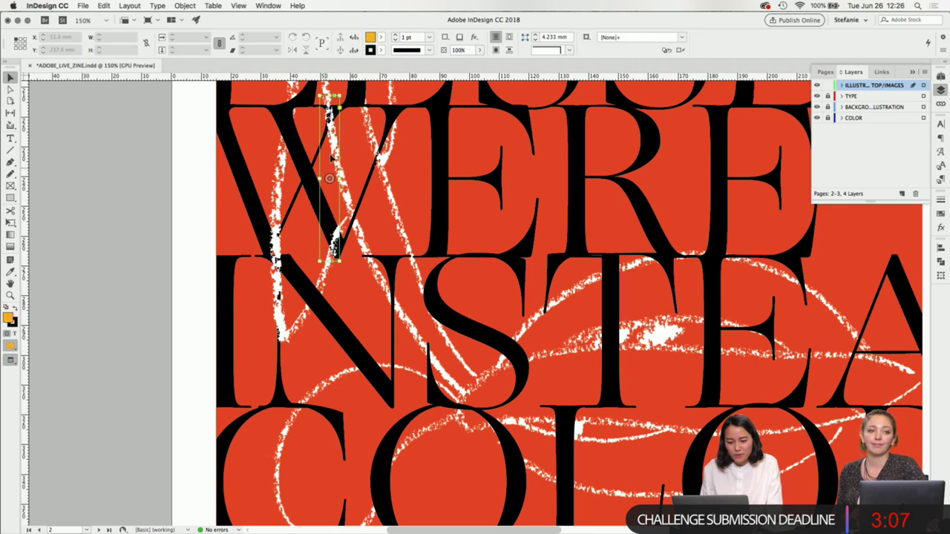
left_click(334, 95)
- Shorten the thin frame from the top and drag its top-right anchor to follow the W's diagonal
left_click_drag(333, 96, 336, 219)
key("super+equal")
key("super+equal")
key("super+equal")
key("super+equal")
key("super+equal")
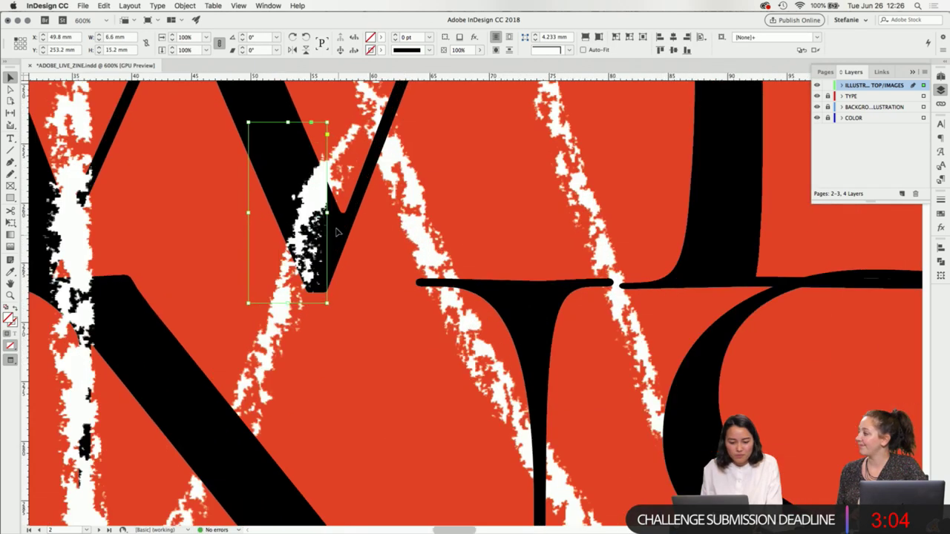
key("a")
left_click(333, 126)
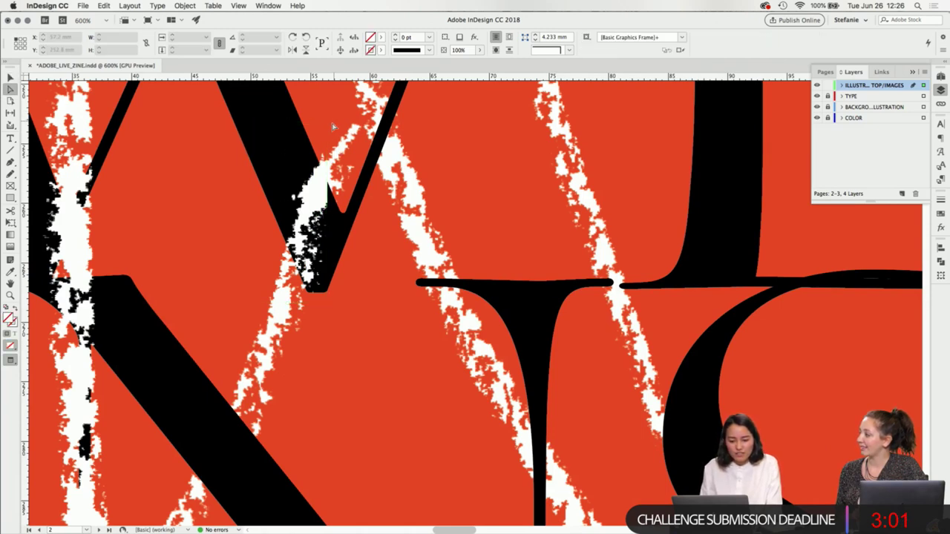
left_click(332, 125)
left_click_drag(329, 122, 380, 126)
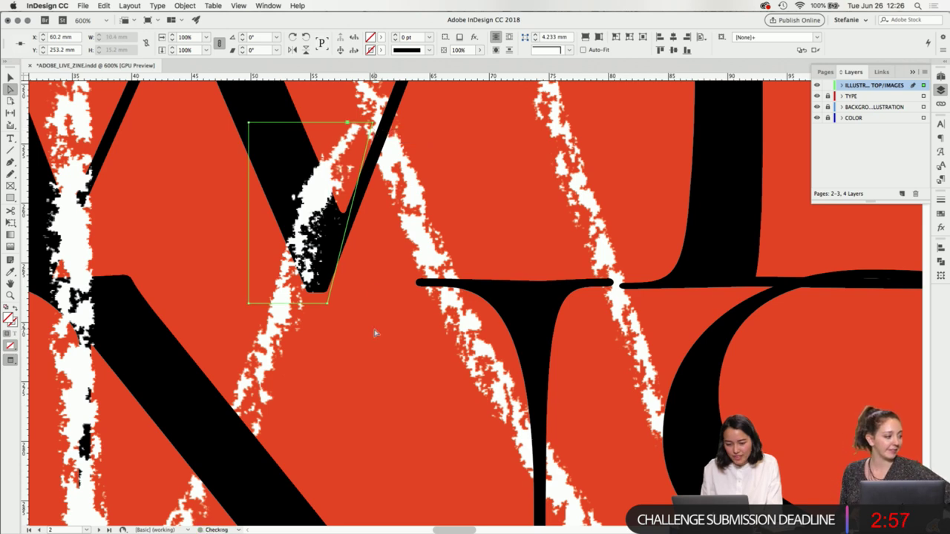
key("super+shift+a")
key("super+2")
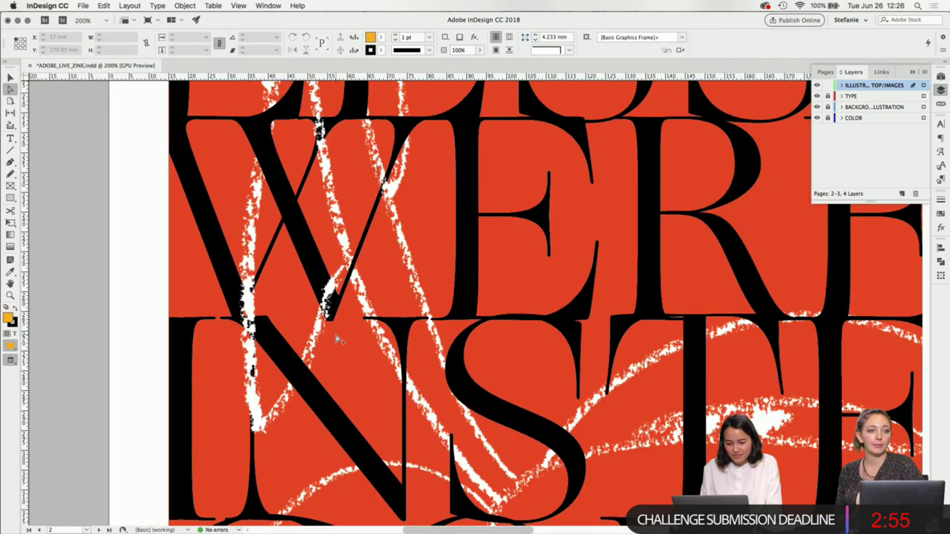
key("super+minus")
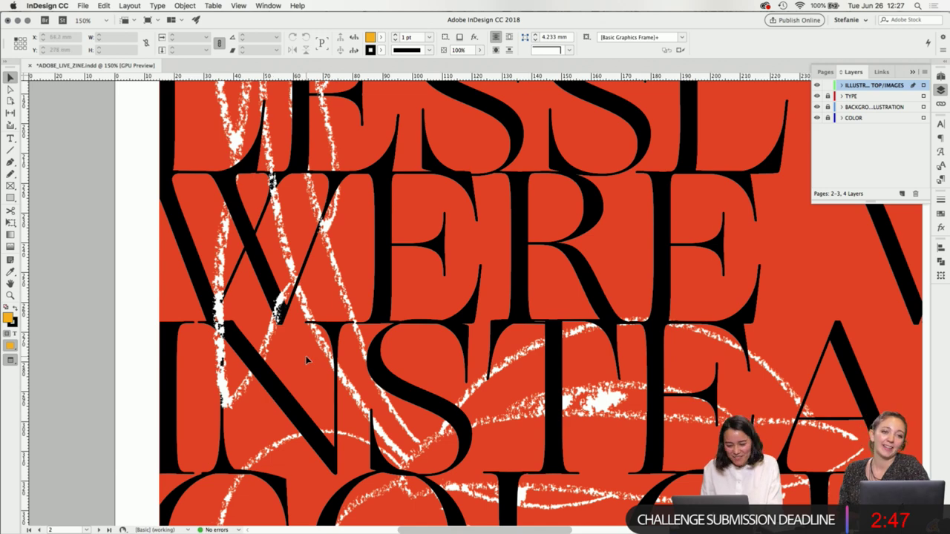
- Save the zine document
scroll(427, 454, "right", 3)
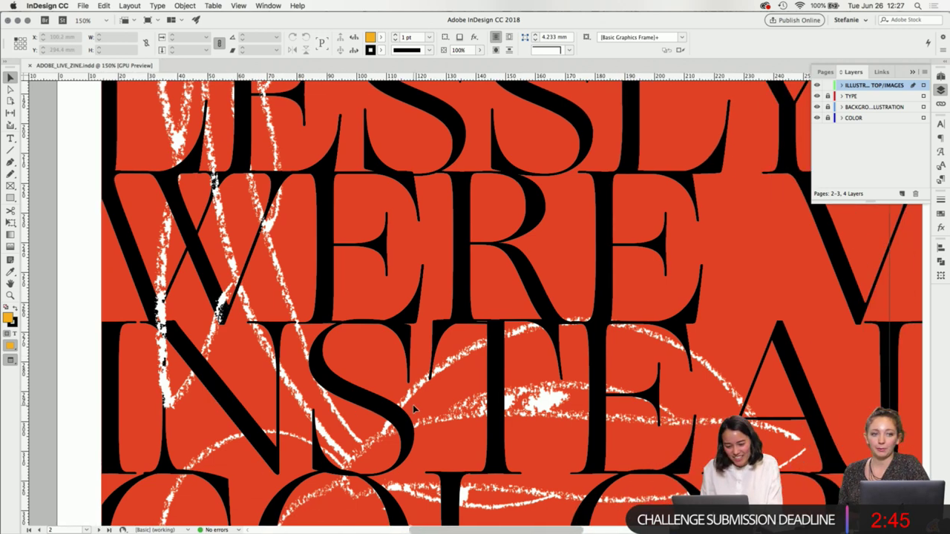
key("super+s")
scroll(412, 408, "down", 3)
scroll(413, 409, "left", 1)
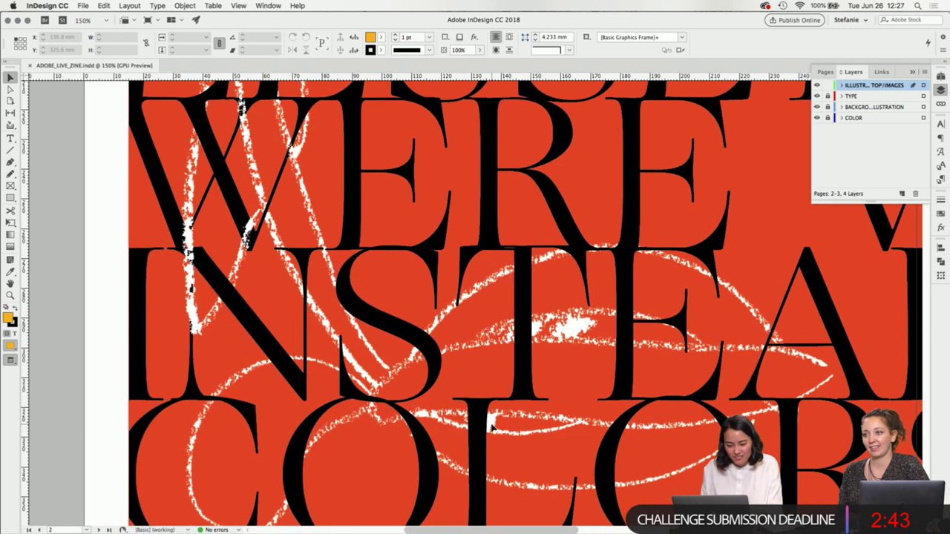
scroll(434, 438, "down", 2)
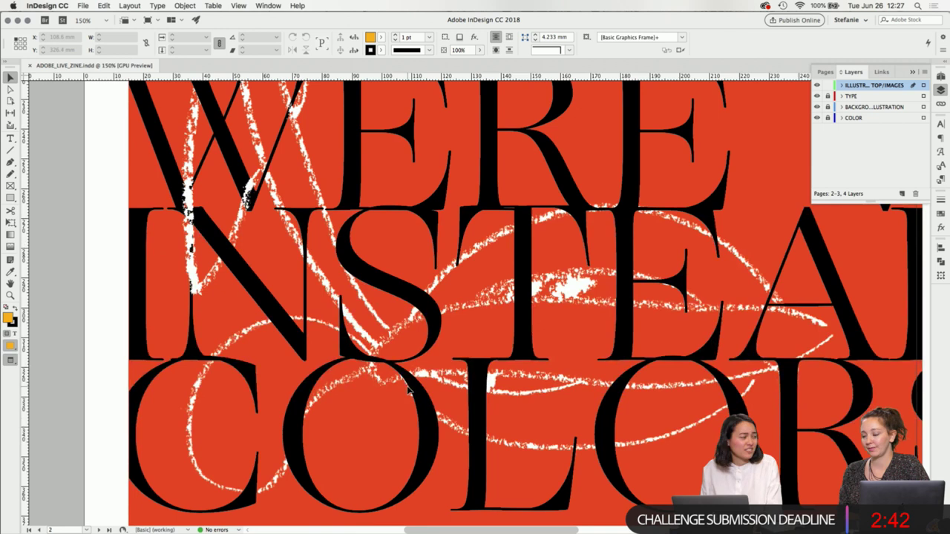
scroll(295, 128, "up", 1)
- Resize the small frame near WERE into a short frame beside the N of INSTEAD
left_click(291, 112)
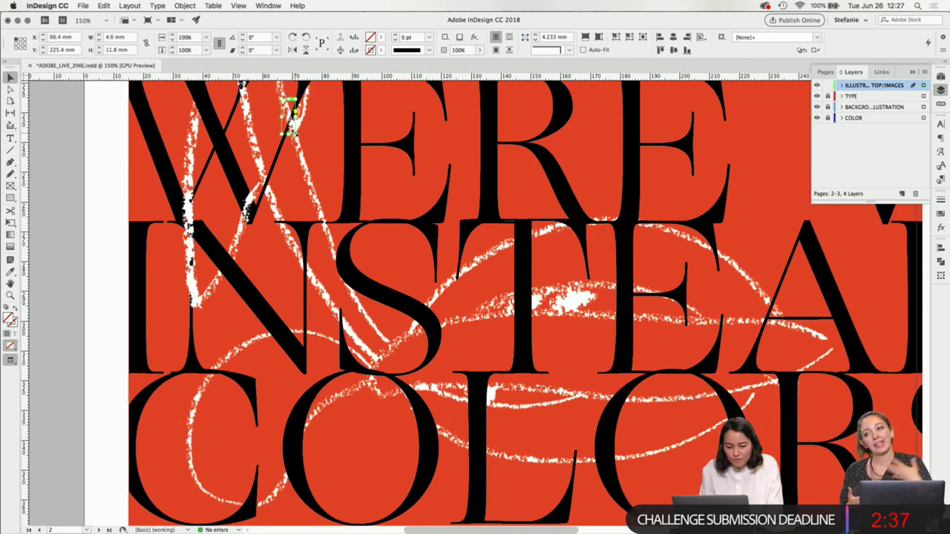
left_click_drag(296, 134, 320, 290)
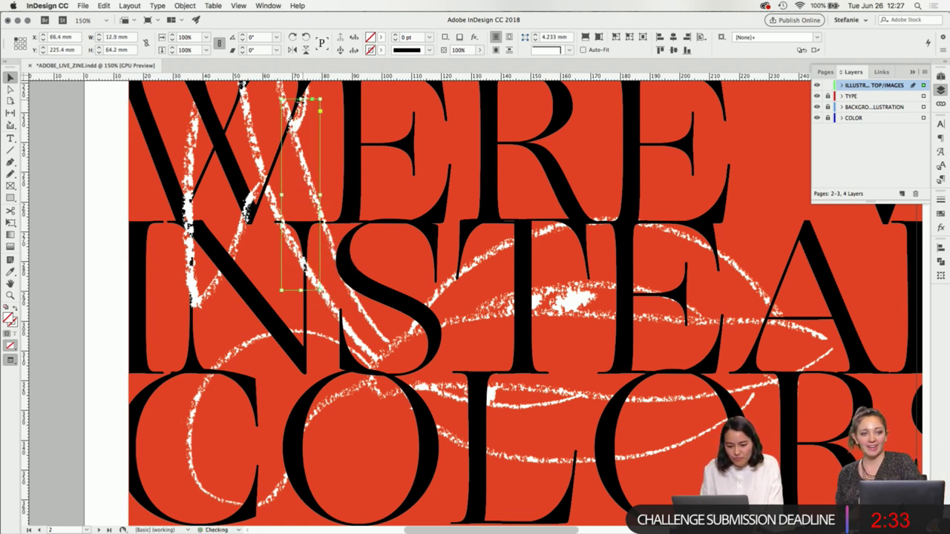
left_click_drag(320, 99, 320, 246)
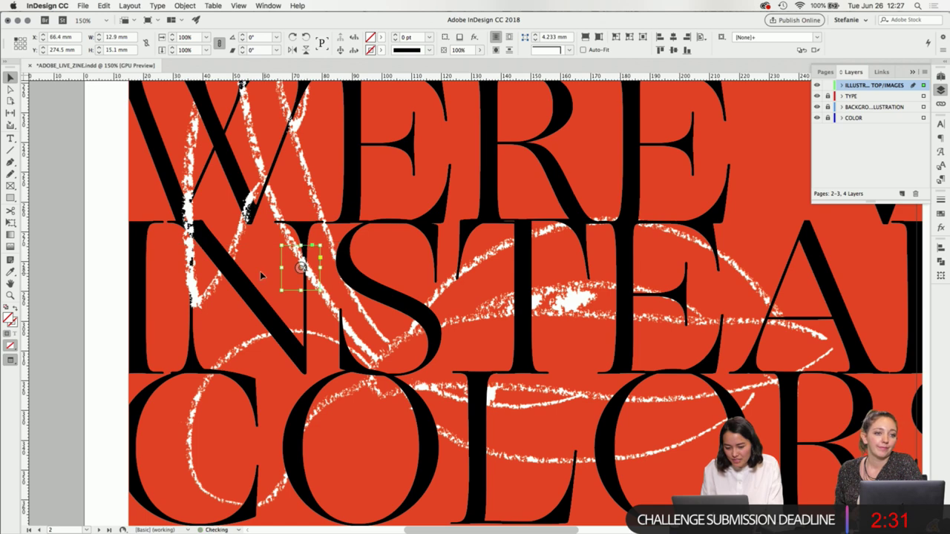
left_click(260, 271)
scroll(336, 344, "right", 5)
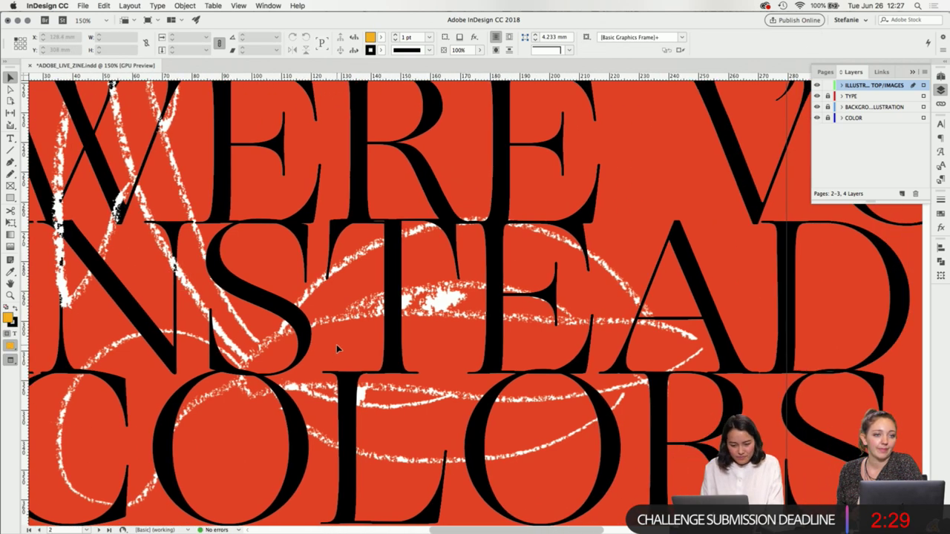
scroll(337, 345, "down", 4)
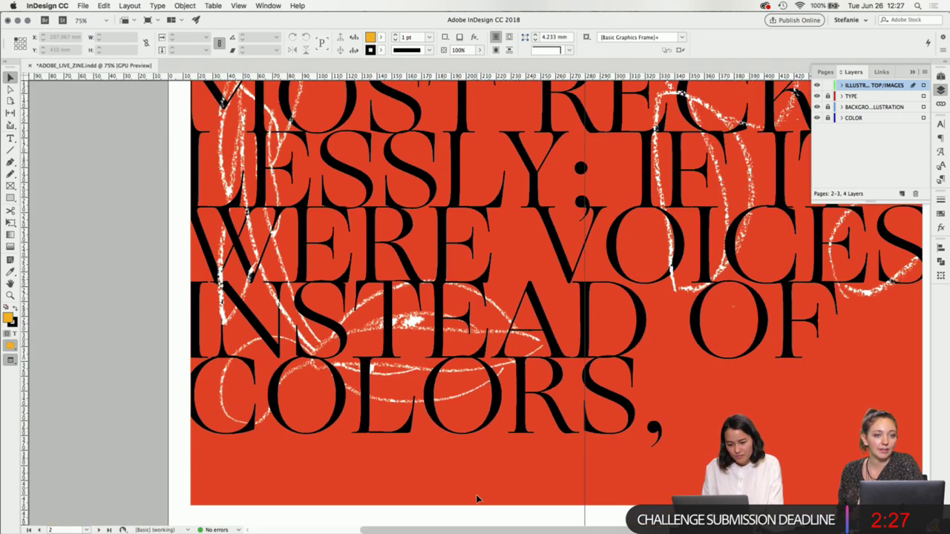
scroll(435, 402, "down", 2)
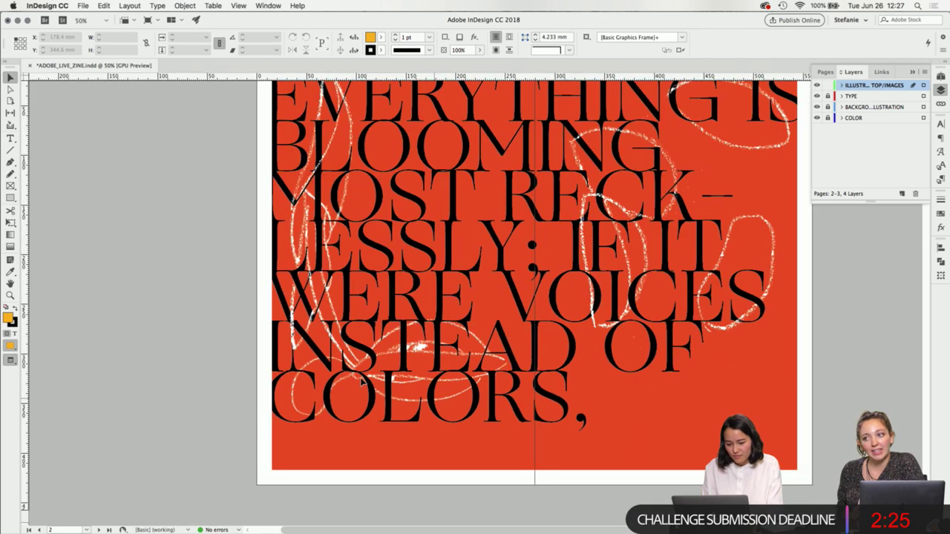
scroll(362, 382, "down", 2)
scroll(390, 392, "up", 4)
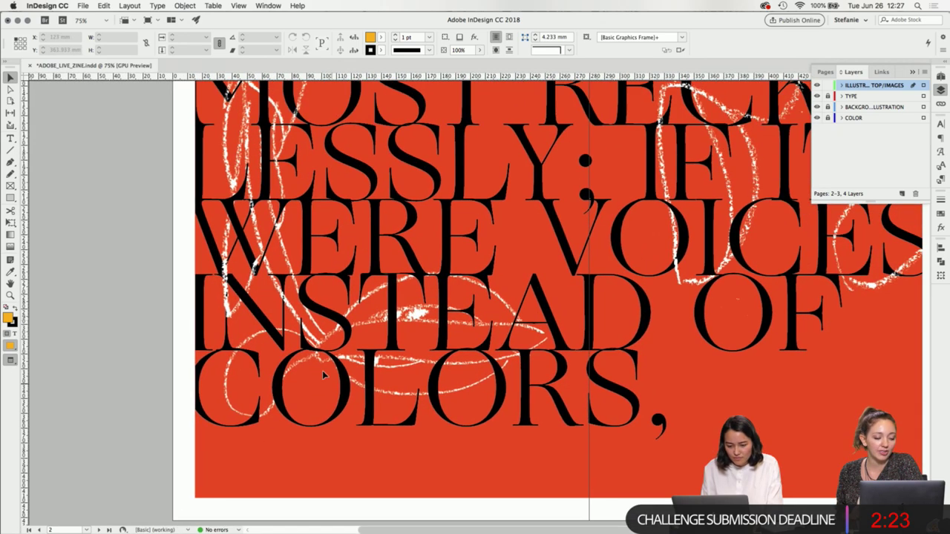
scroll(322, 368, "up", 2)
scroll(354, 380, "up", 2)
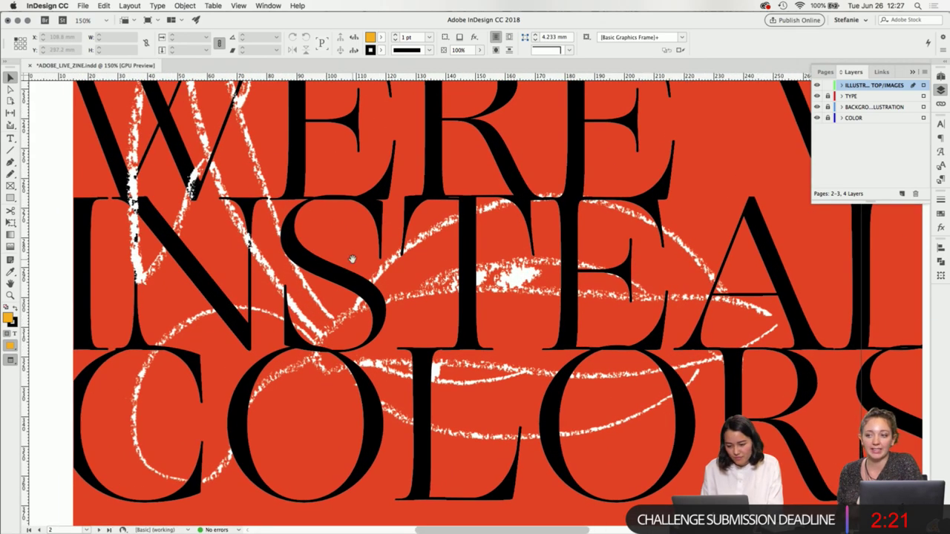
scroll(352, 259, "up", 2)
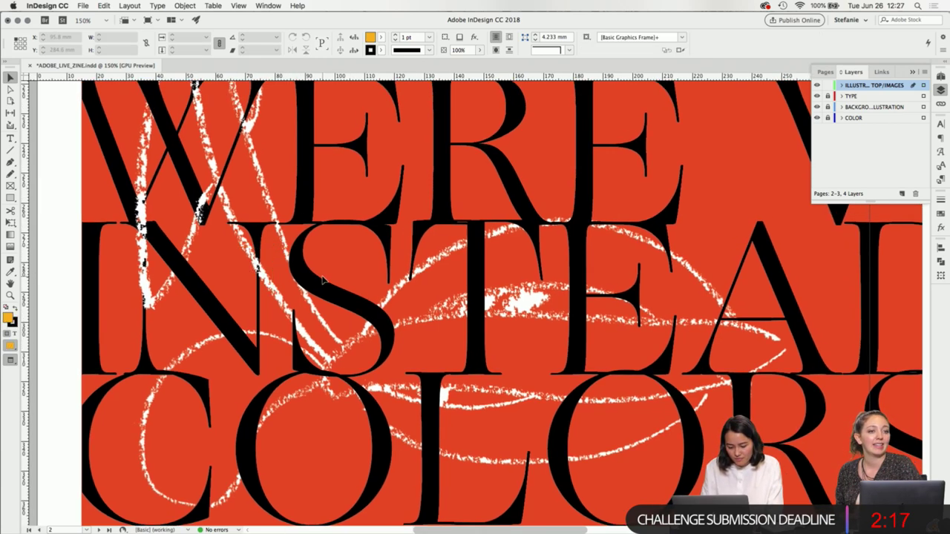
- Resize the small empty frame by the N of INSTEAD, undoing an accidentally drawn new frame
left_click(275, 275)
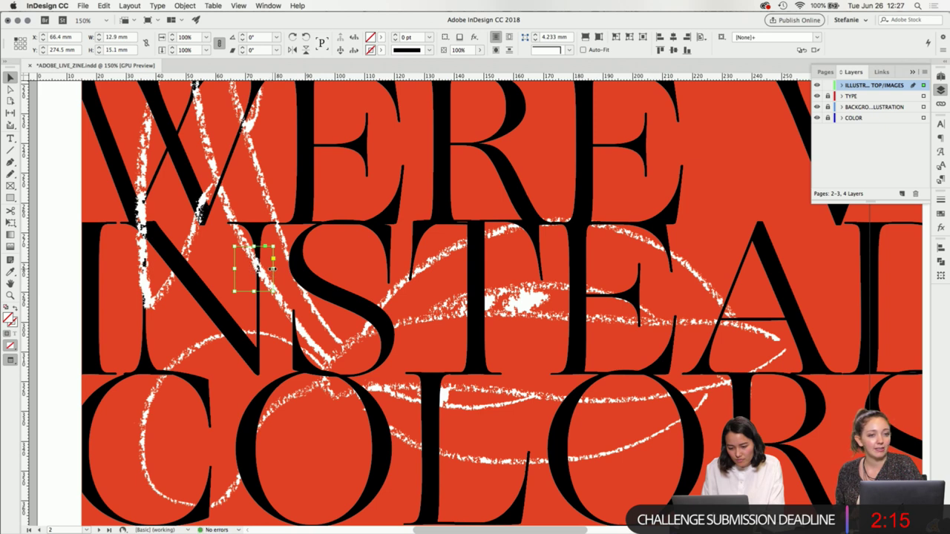
left_click_drag(273, 268, 315, 272)
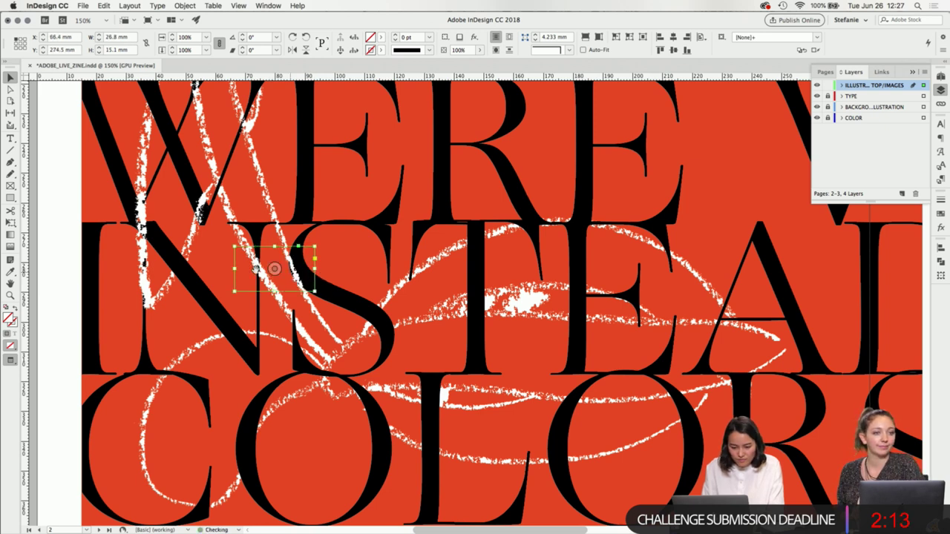
left_click_drag(235, 268, 285, 269)
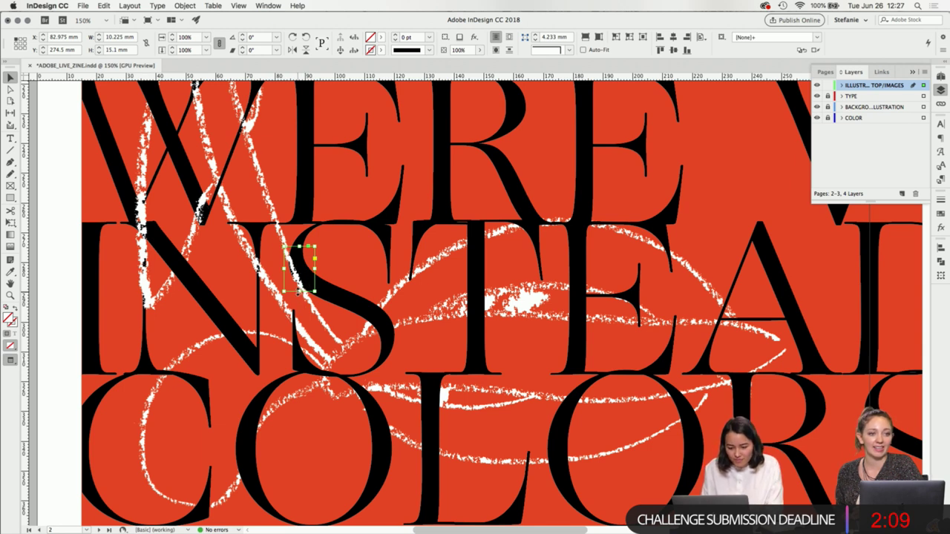
left_click_drag(296, 292, 312, 364)
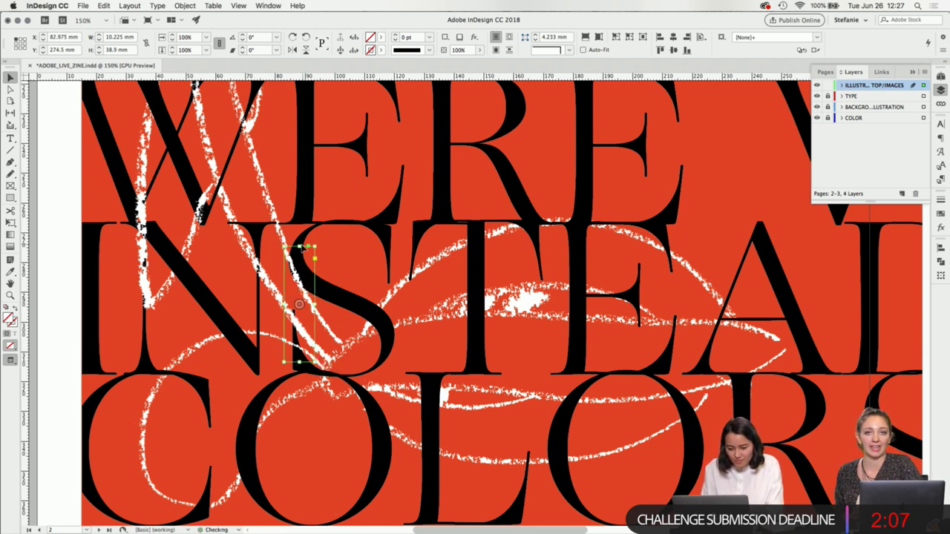
left_click_drag(300, 259, 306, 346)
left_click_drag(235, 246, 315, 291)
key("super+z")
- Reshape the small frame so it covers the S
scroll(361, 347, "down", 2)
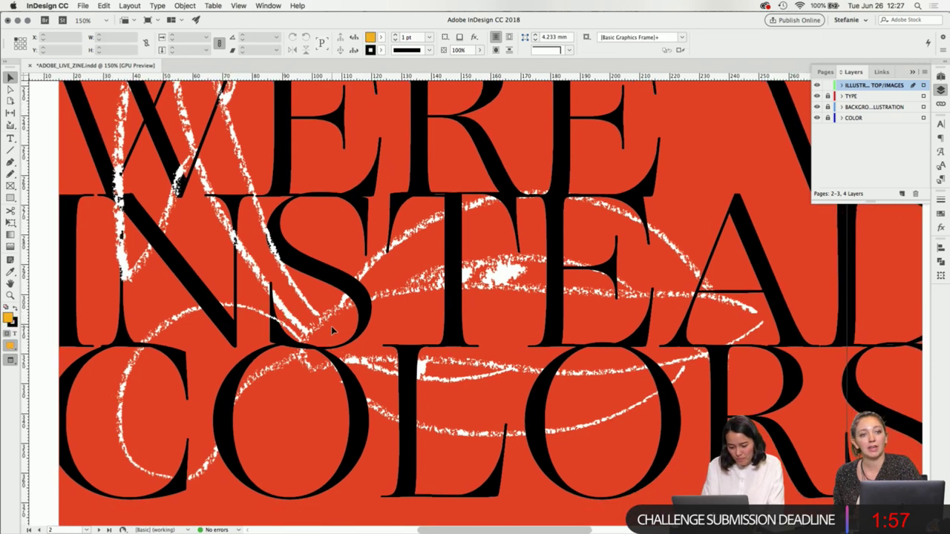
left_click_drag(285, 321, 378, 320)
left_click_drag(319, 307, 329, 275)
left_click_drag(319, 336, 319, 293)
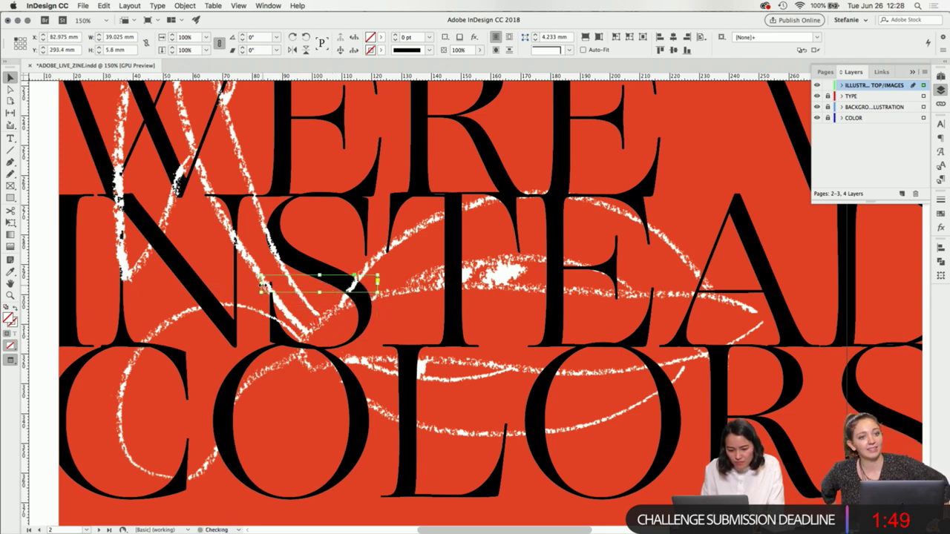
left_click_drag(261, 284, 350, 269)
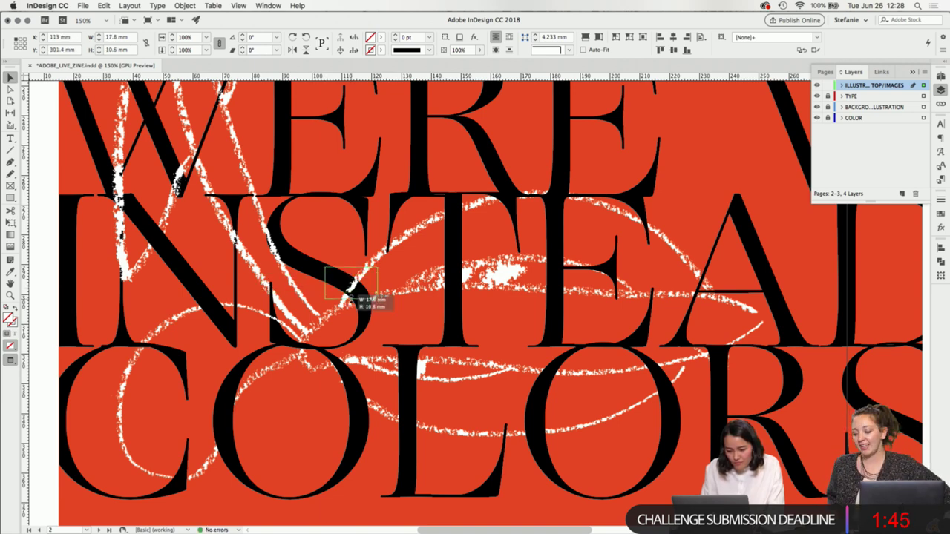
left_click(361, 297)
- Move the S crop frame's bottom-right corner up along the scribble with Direct Selection
scroll(362, 298, "up", 2)
scroll(364, 299, "up", 1)
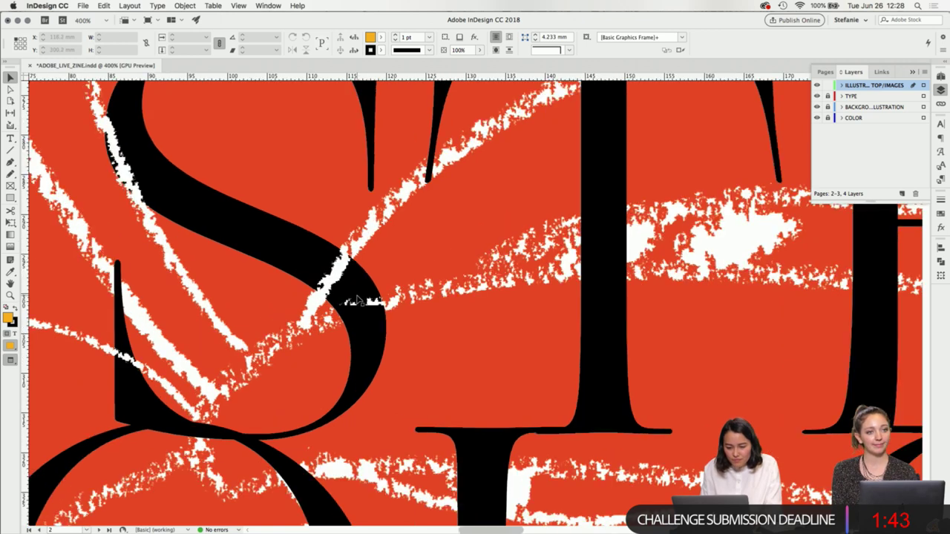
left_click(367, 301)
left_click(404, 303)
left_click(328, 263)
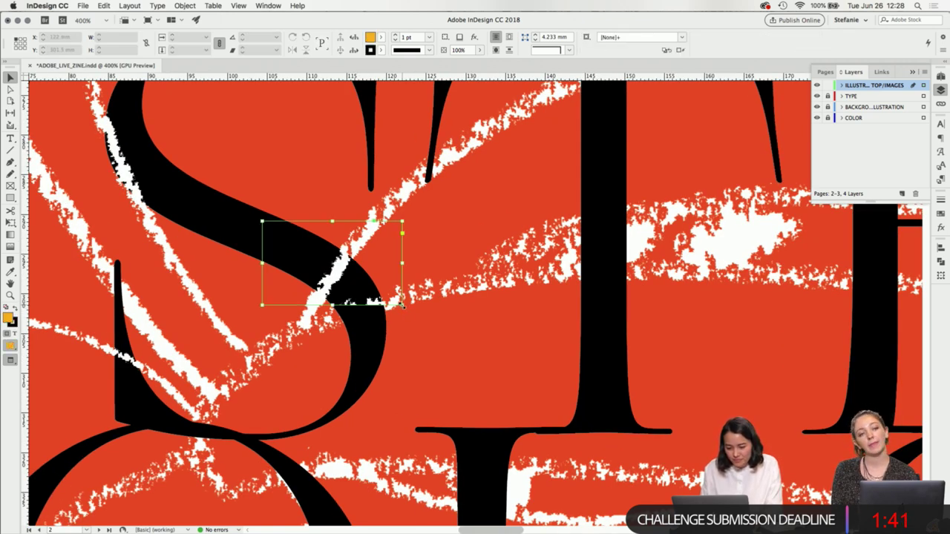
key("p")
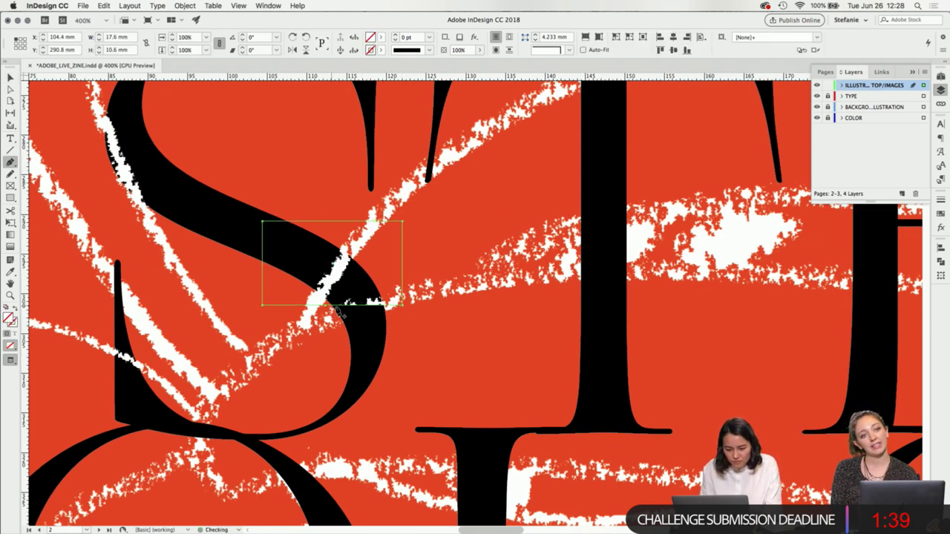
key("a")
left_click(405, 310)
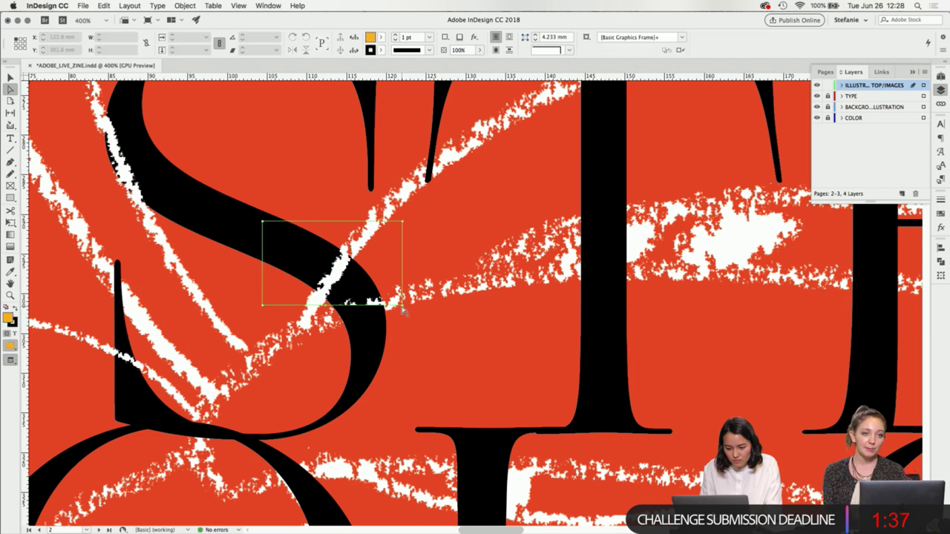
left_click_drag(402, 304, 404, 244)
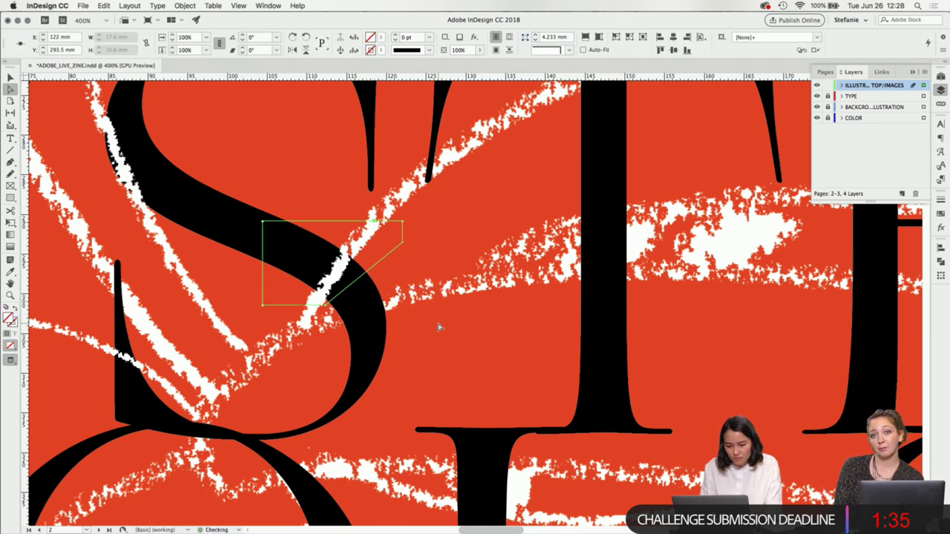
left_click(397, 316)
- Zoom out, return to the Selection tool, and save the document
key("super+minus")
key("super+minus")
key("super+minus")
key("super+minus")
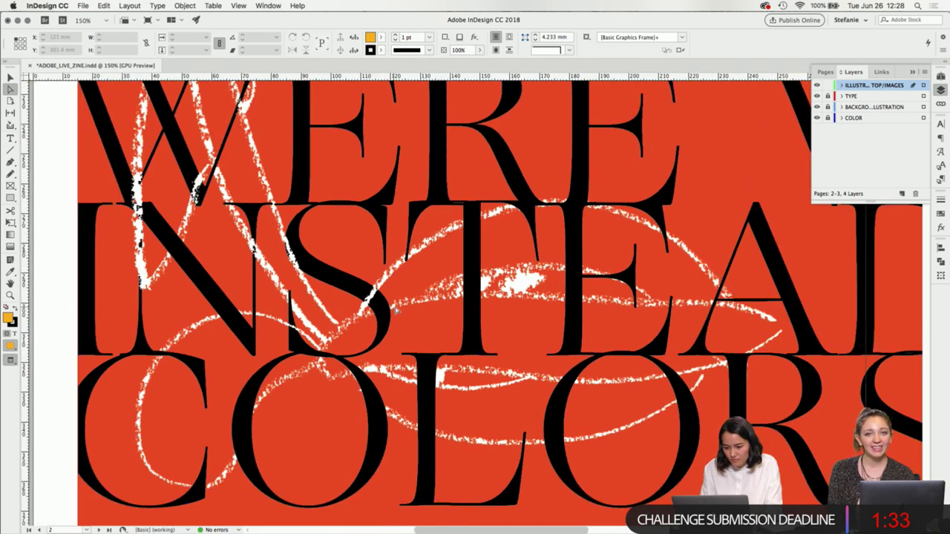
scroll(472, 303, "up", 2)
key("v")
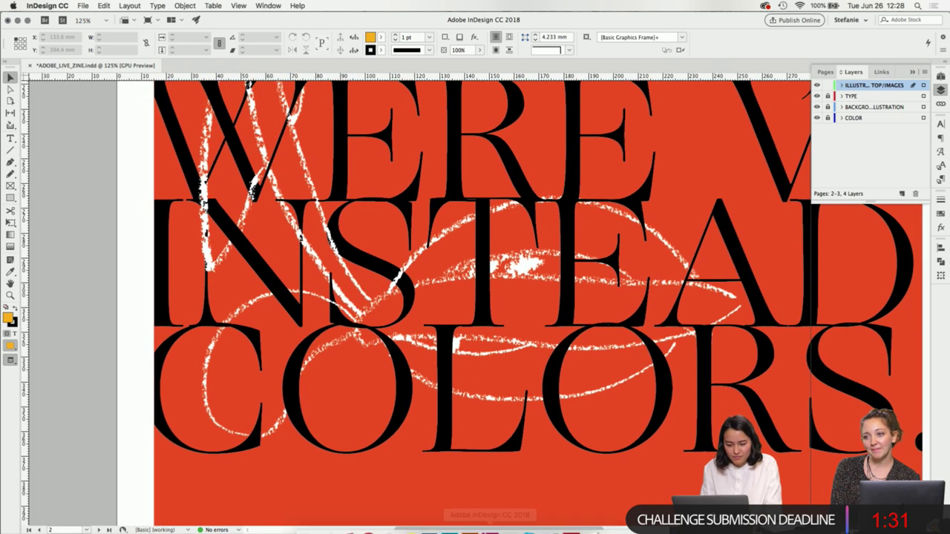
key("super+s")
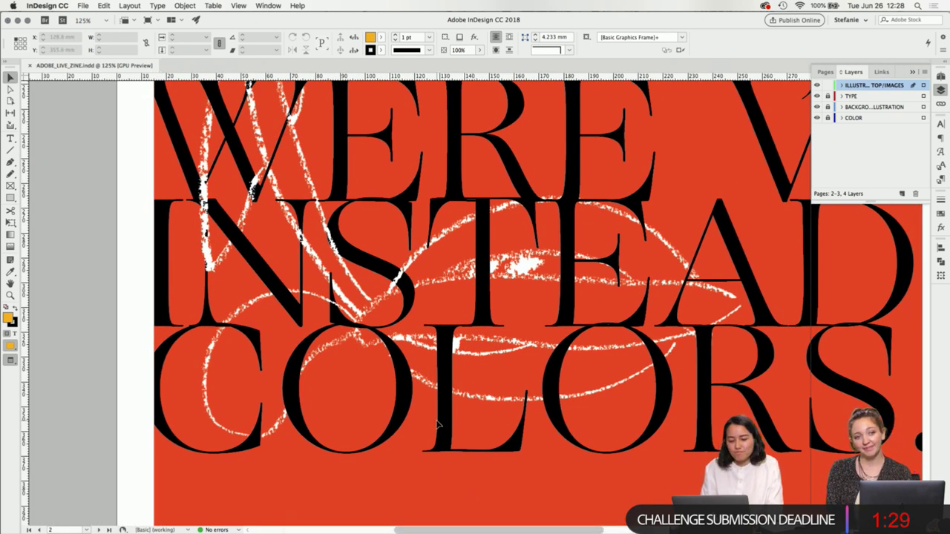
- Resize the narrow scribble crop near the W to sit over the C of COLORS, then save
scroll(439, 425, "down", 1)
scroll(287, 286, "down", 3)
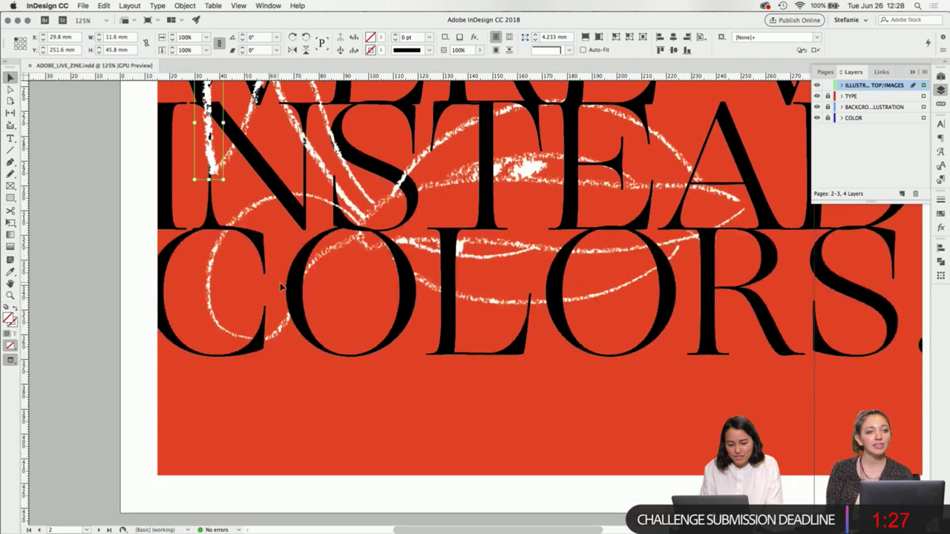
scroll(215, 235, "up", 3)
left_click(219, 133)
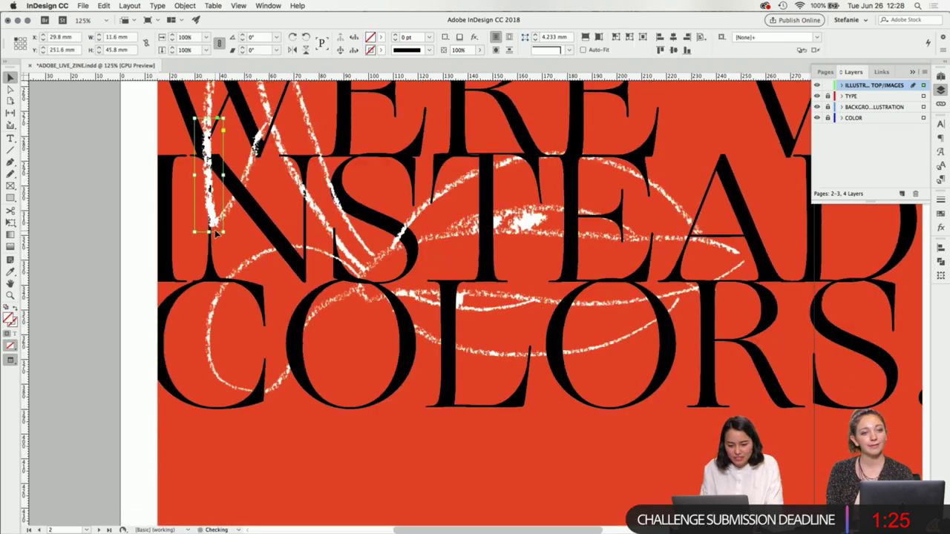
left_click_drag(223, 274, 252, 342)
left_click_drag(223, 159, 223, 442)
left_click_drag(252, 382, 272, 382)
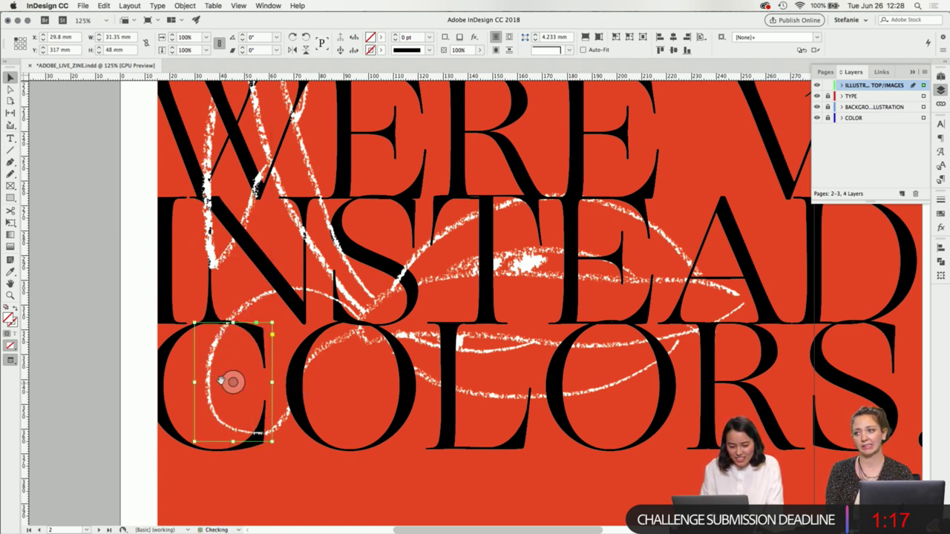
left_click_drag(194, 383, 232, 382)
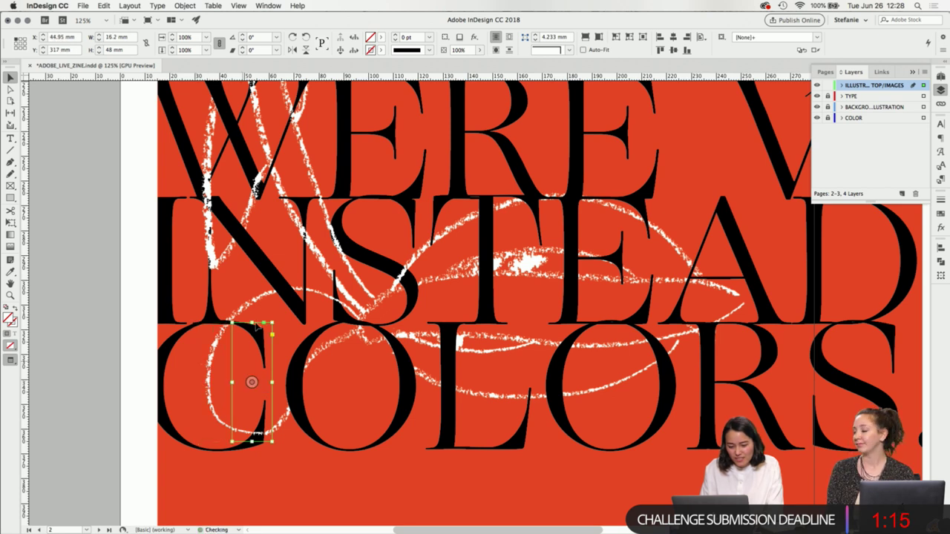
left_click_drag(254, 324, 253, 438)
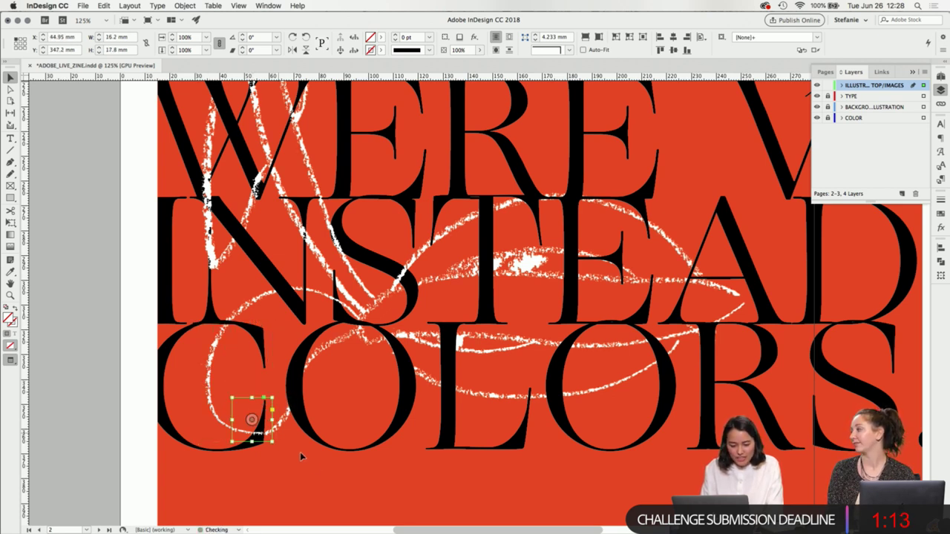
left_click(306, 462)
key("super+s")
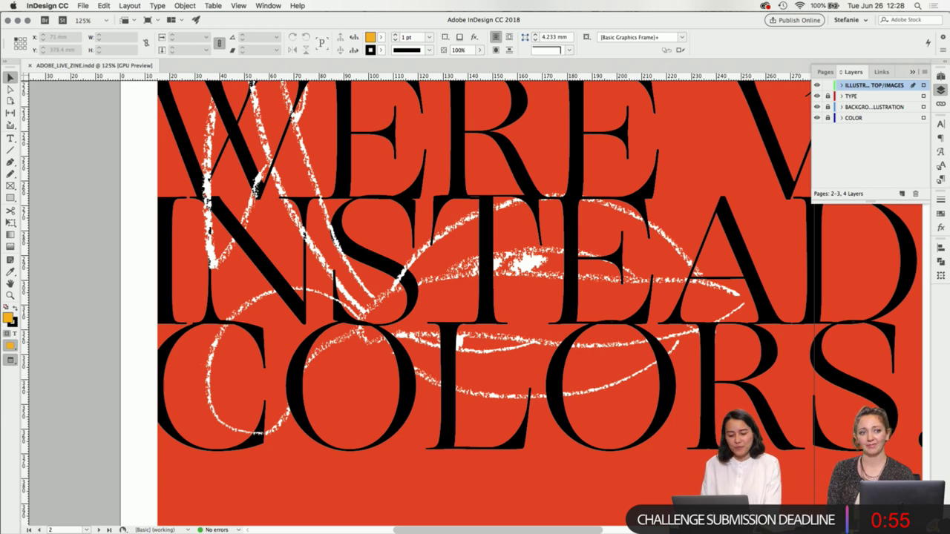
- Stretch the small crop near the C across COLORS and trim it to a short patch over the L
scroll(288, 420, "right", 5)
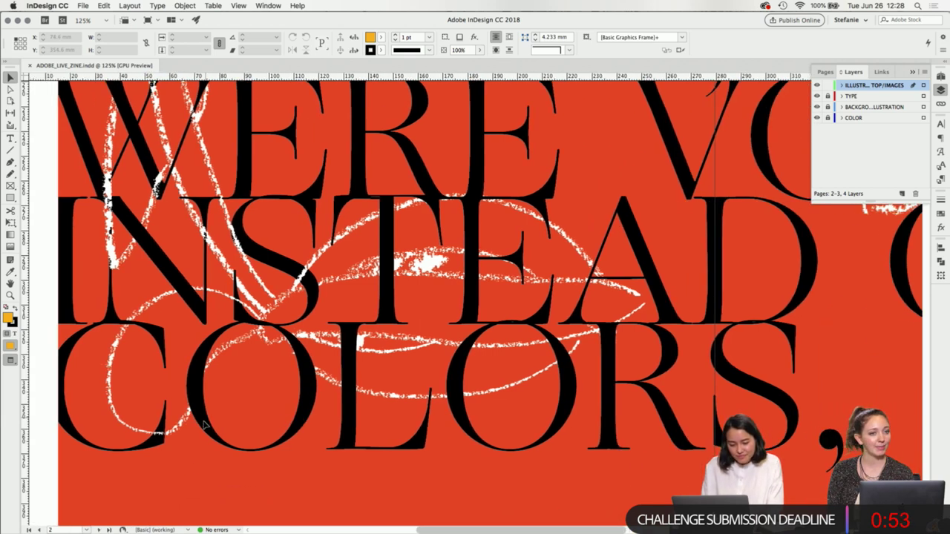
left_click(162, 426)
left_click(226, 420)
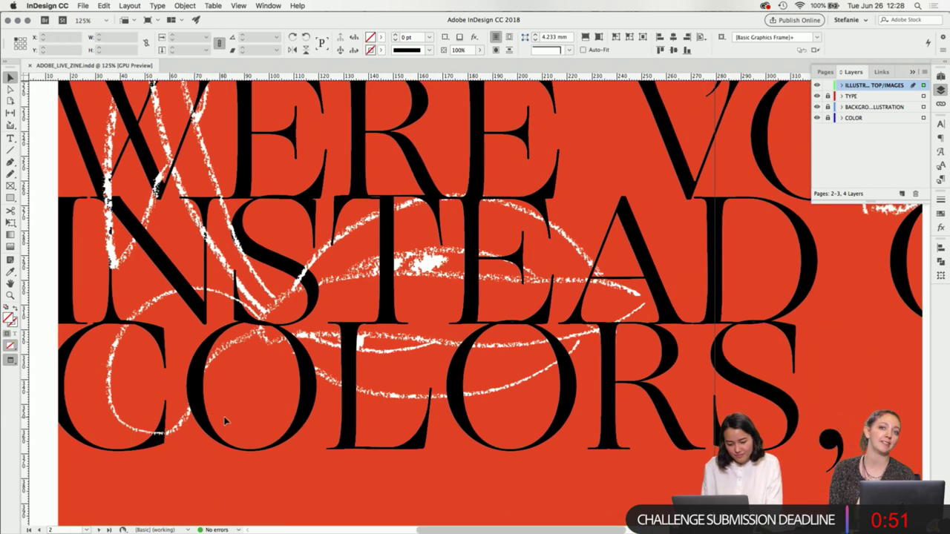
left_click(178, 420)
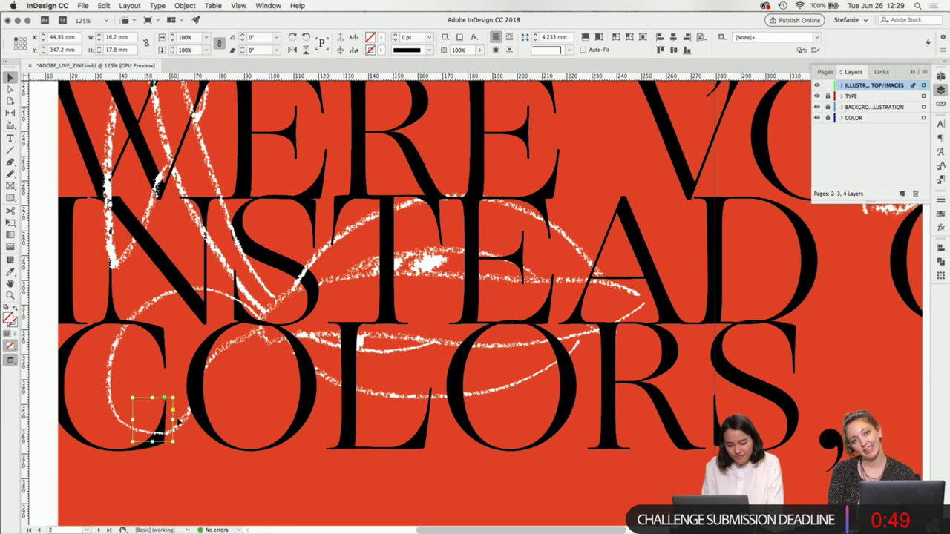
left_click_drag(173, 420, 384, 420)
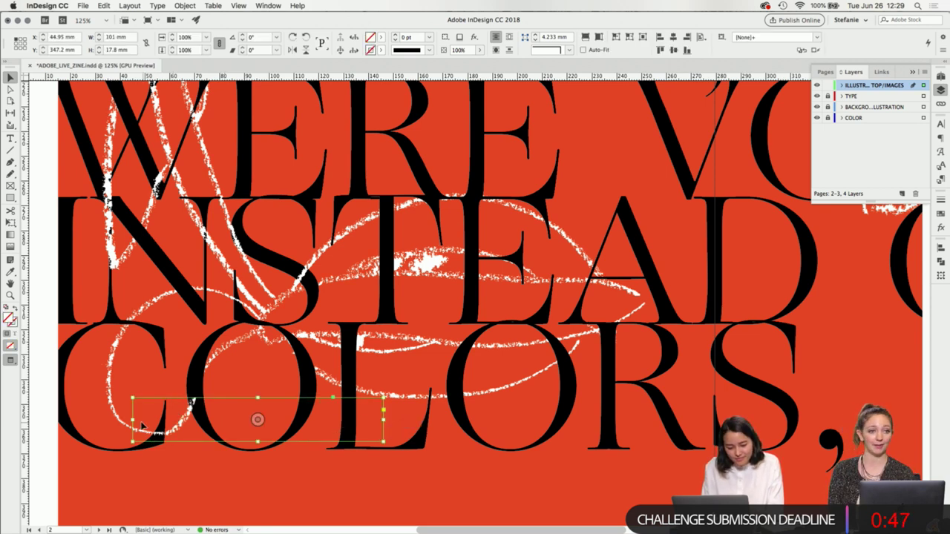
left_click_drag(132, 420, 356, 375)
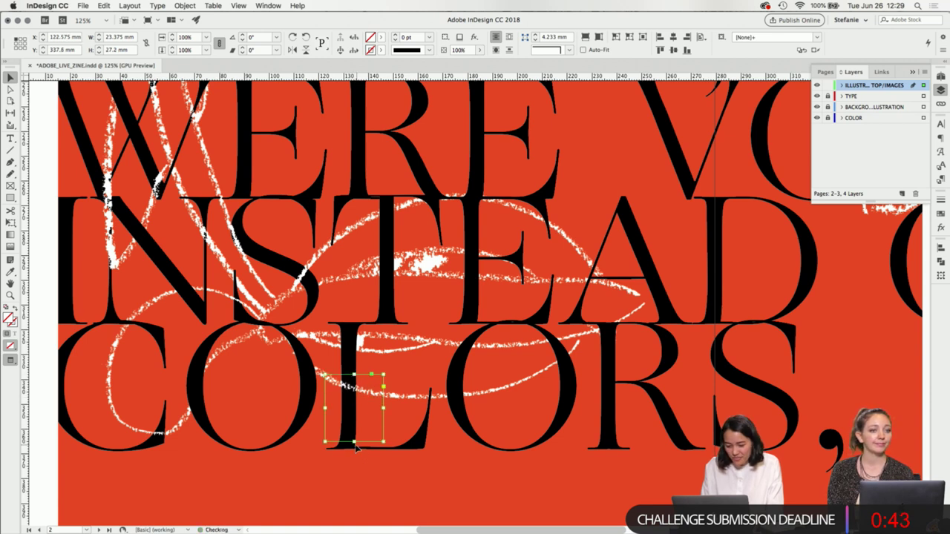
left_click_drag(354, 443, 356, 405)
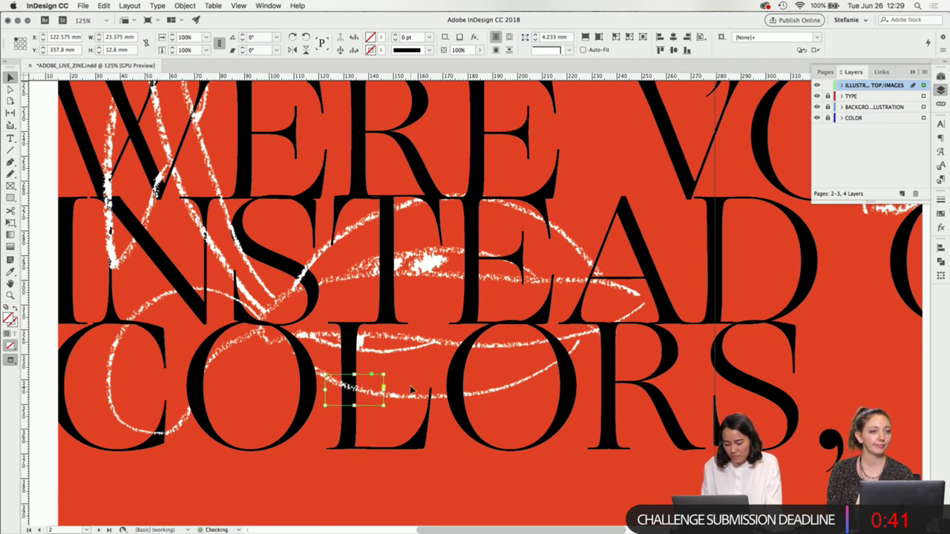
left_click(412, 389)
- Stretch that crop further along COLORS and trim it to a thin strip near the second O
left_click(384, 396)
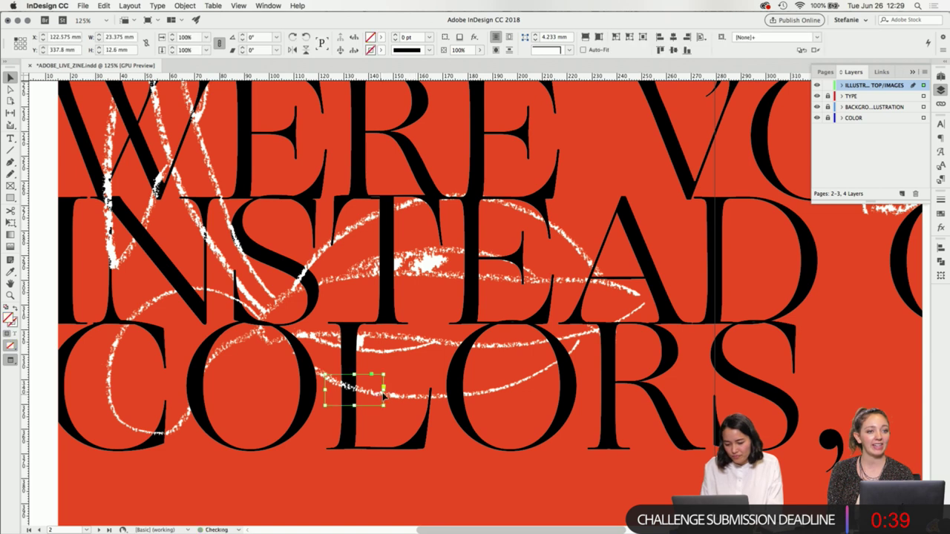
left_click_drag(384, 389, 587, 389)
left_click_drag(324, 392, 565, 347)
left_click_drag(565, 407, 573, 375)
left_click(584, 438)
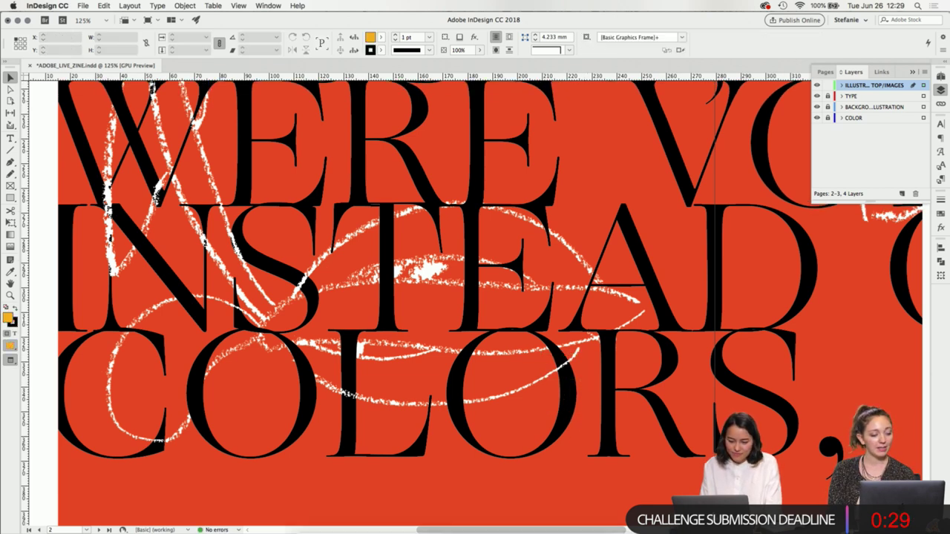
- Adjust the small crop near the second O of COLORS, shortening it from the bottom
scroll(597, 455, "up", 3)
left_click(598, 456)
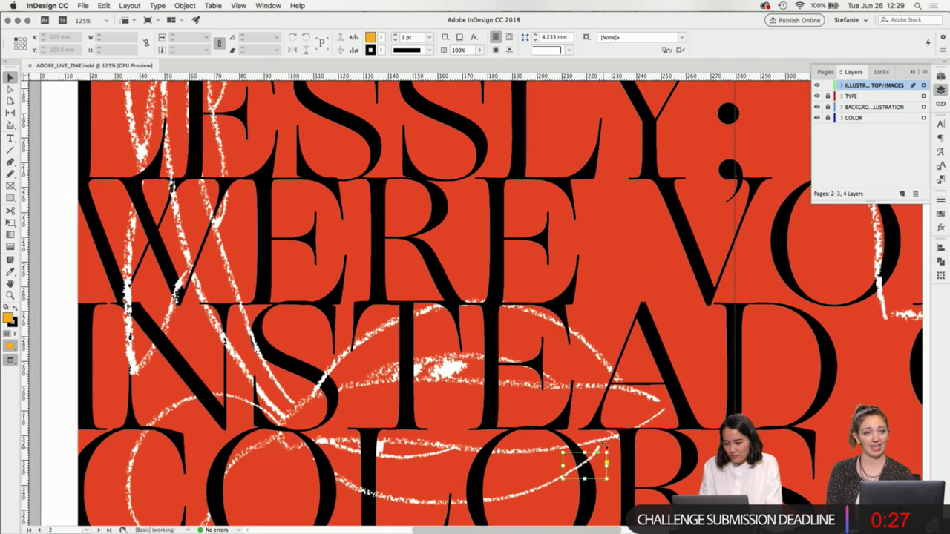
scroll(606, 446, "down", 3)
scroll(606, 446, "left", 1)
left_click(609, 462)
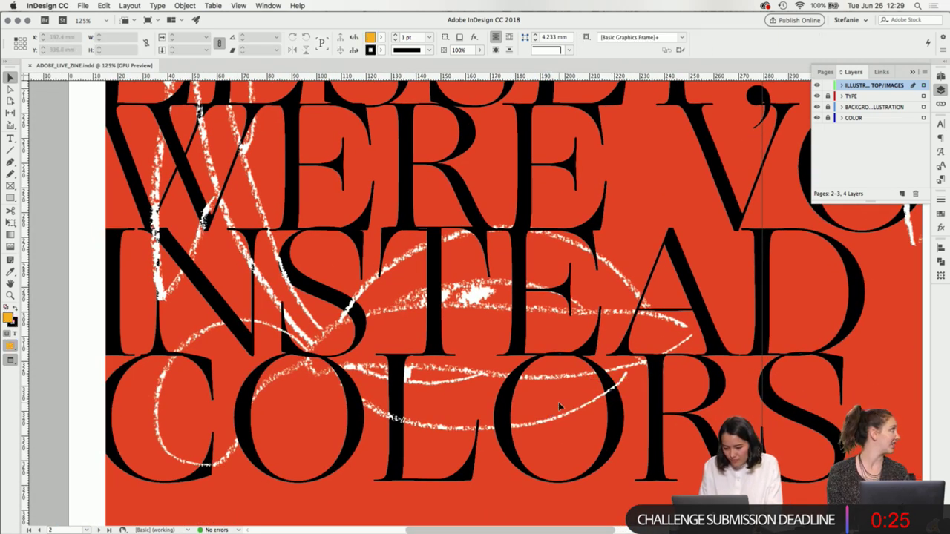
left_click(596, 392)
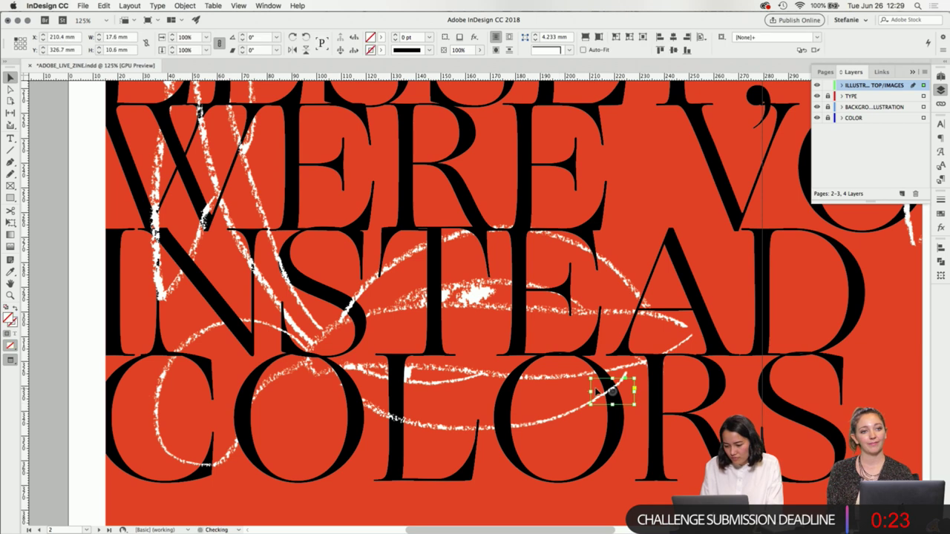
left_click_drag(592, 391, 483, 391)
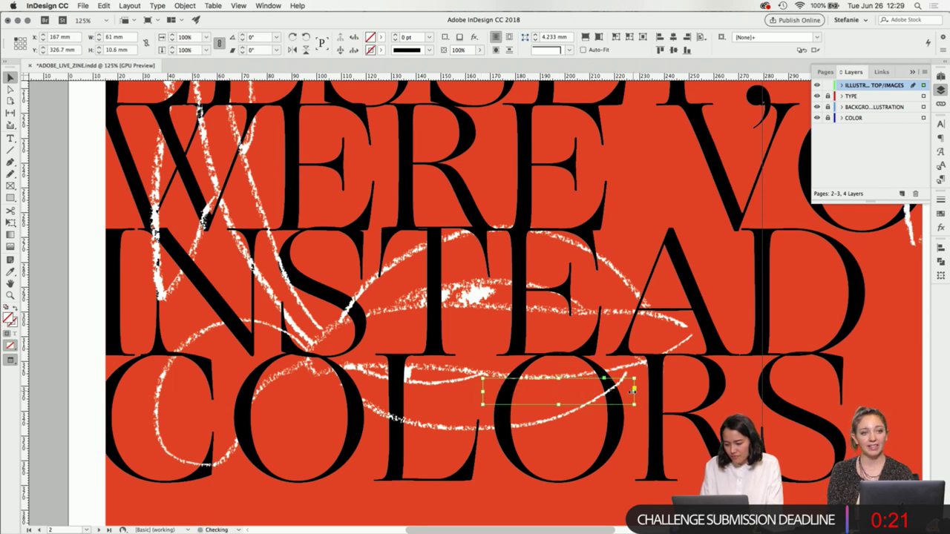
left_click_drag(629, 391, 514, 368)
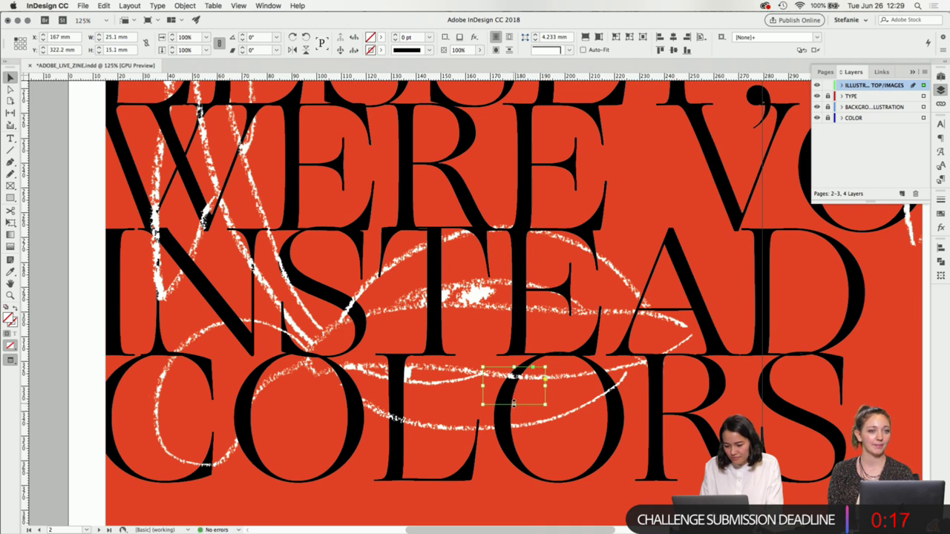
left_click_drag(514, 403, 514, 387)
- Move the crop onto the A's crossbar and trim it to a thin strip about 6.5 mm tall
scroll(631, 451, "up", 3)
scroll(631, 450, "right", 2)
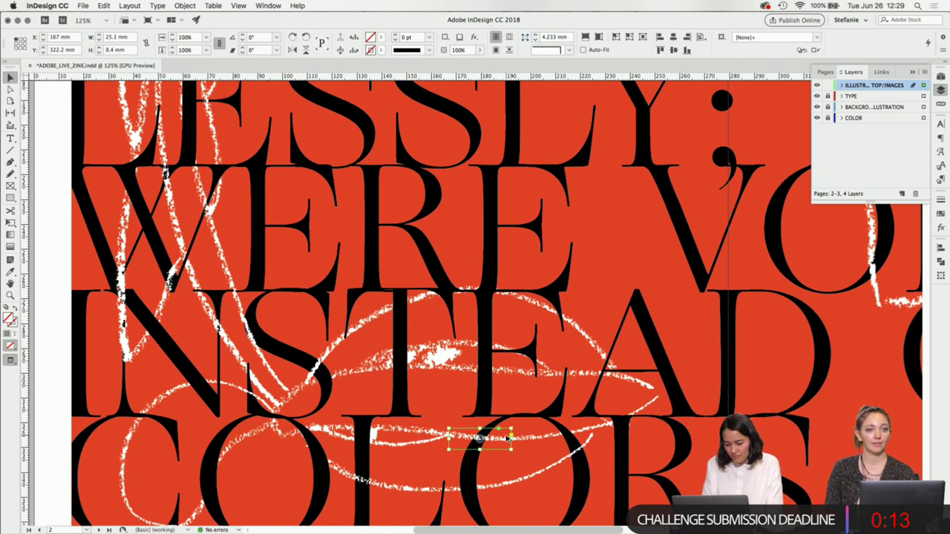
left_click_drag(511, 438, 668, 440)
left_click_drag(449, 437, 631, 359)
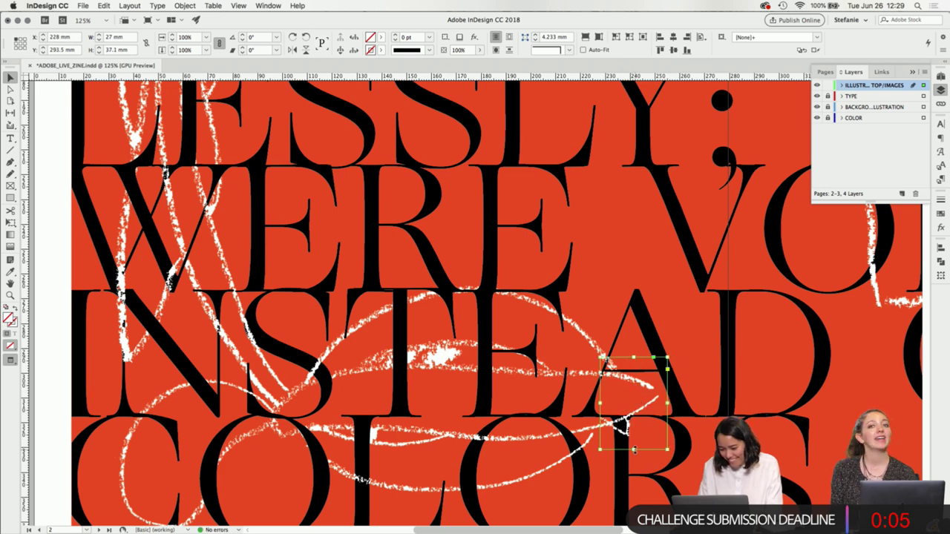
left_click_drag(633, 449, 635, 385)
scroll(632, 385, "up", 3)
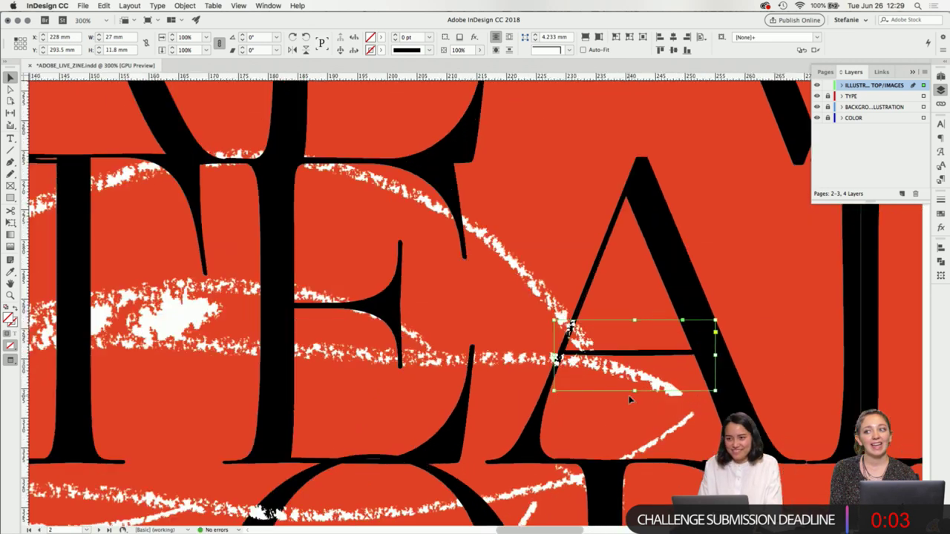
left_click_drag(554, 357, 512, 355)
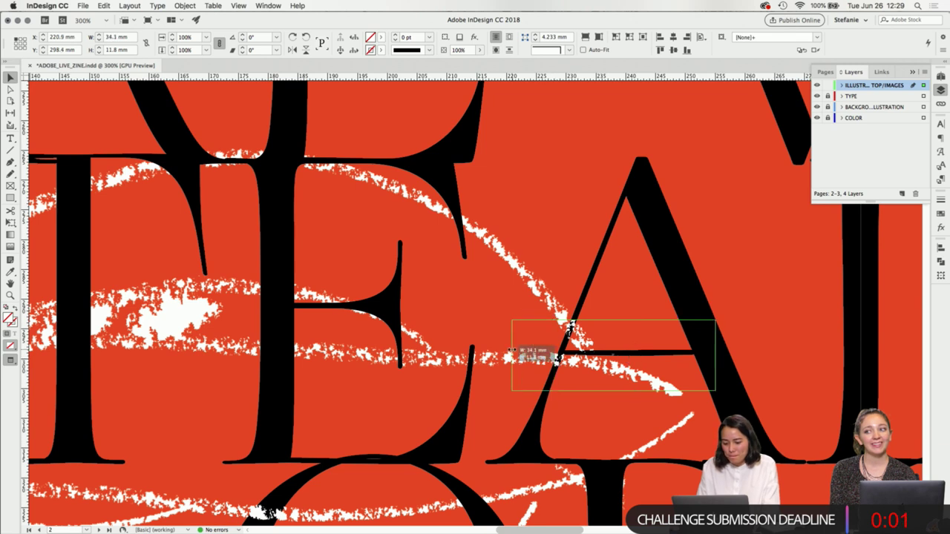
left_click_drag(715, 355, 615, 354)
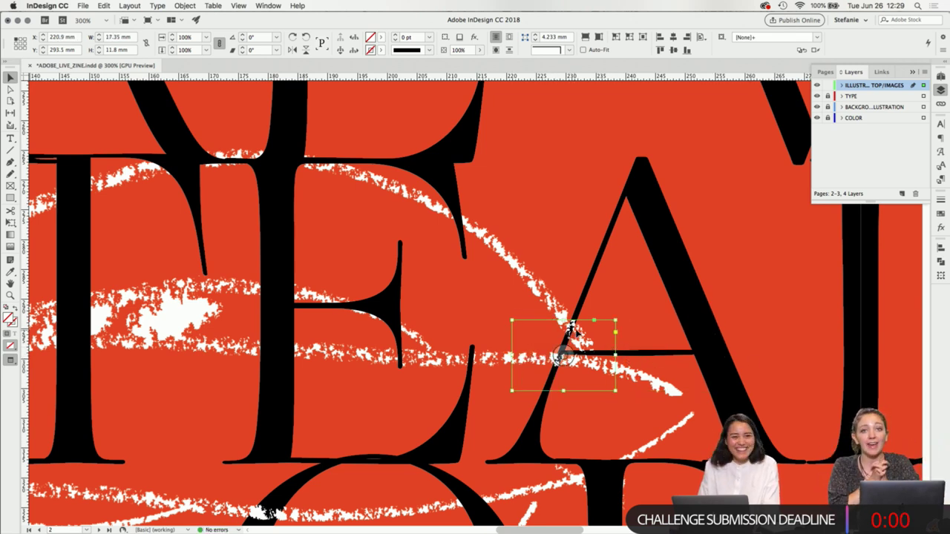
left_click_drag(568, 324, 568, 352)
scroll(591, 367, "up", 5)
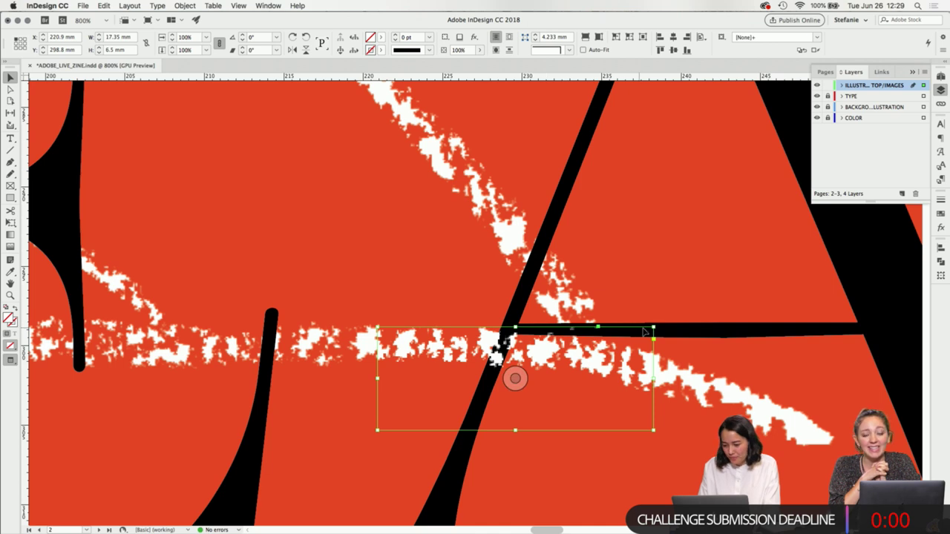
key("p")
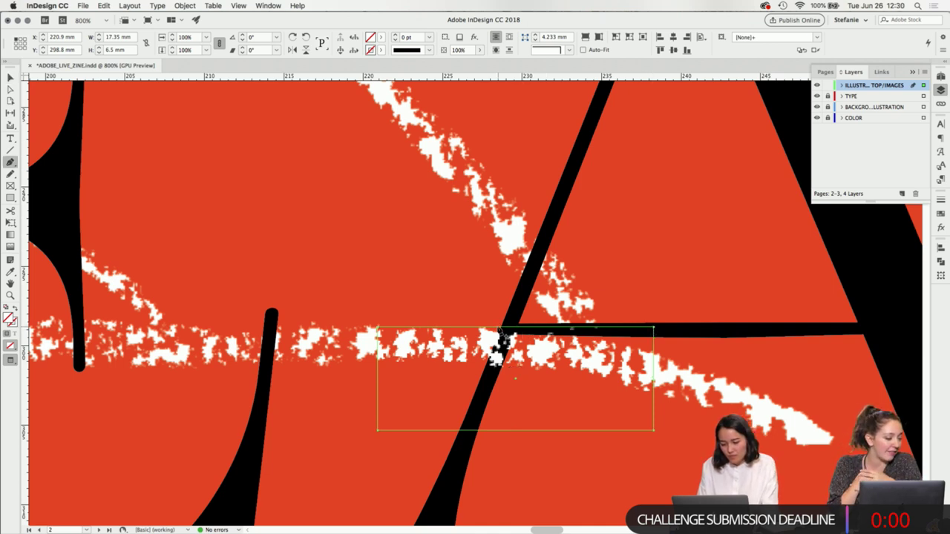
key("a")
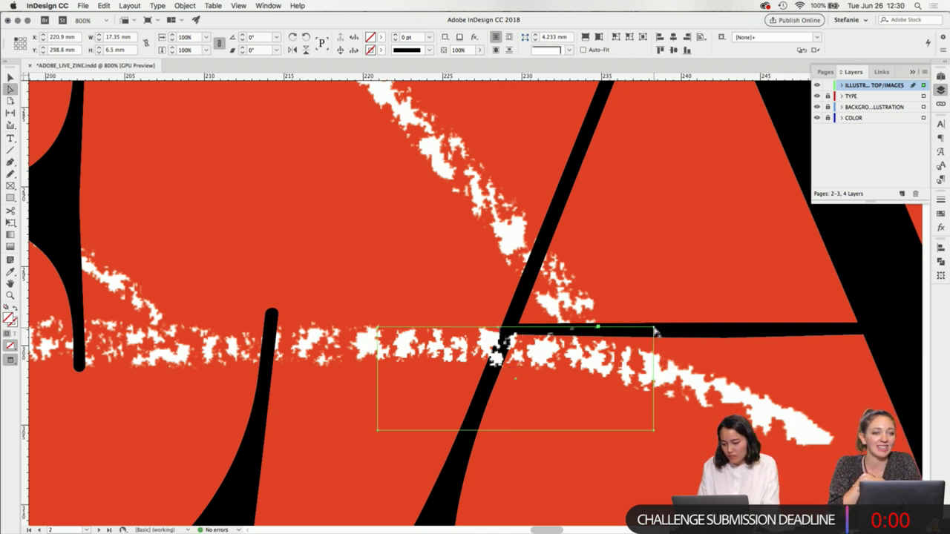
left_click_drag(656, 331, 656, 345)
key("cmd+z")
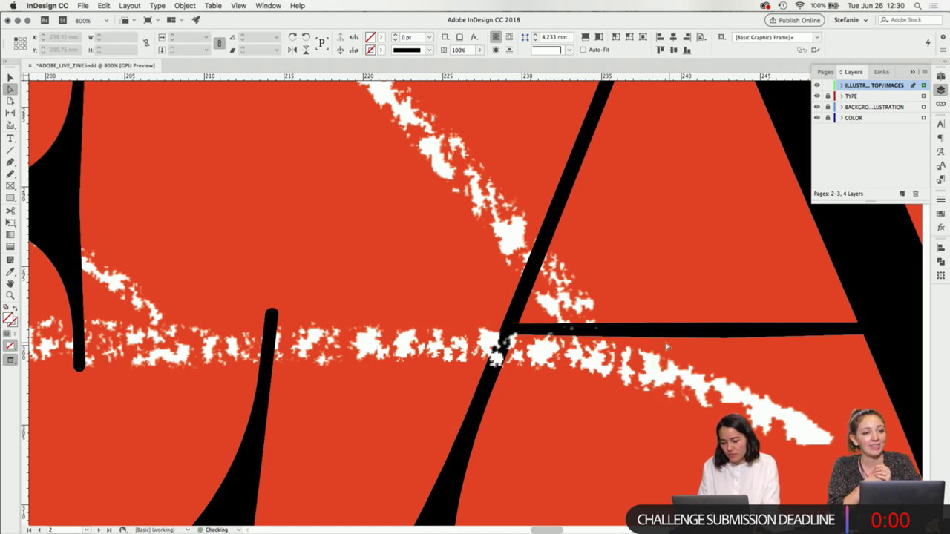
left_click(655, 331)
left_click(656, 330)
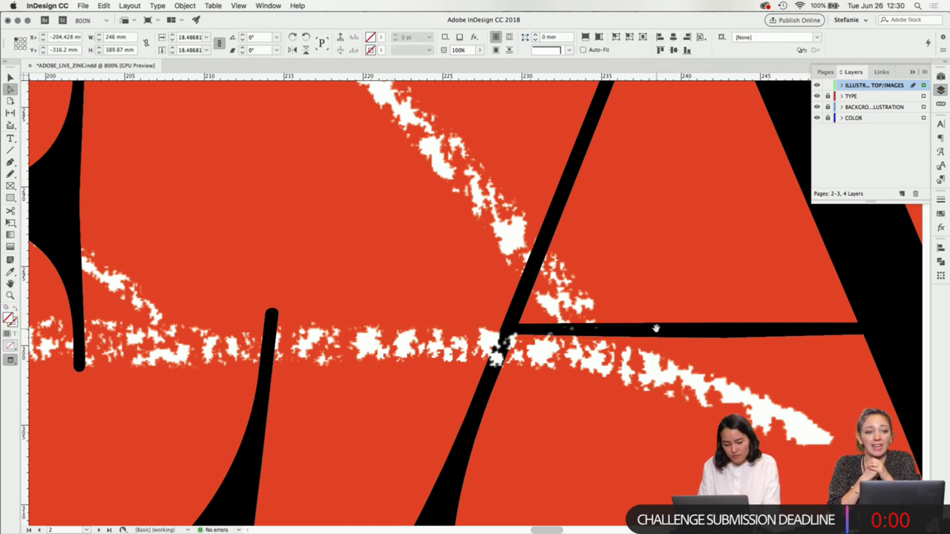
left_click(656, 330)
left_click_drag(656, 331, 658, 346)
left_click(564, 332)
scroll(564, 332, "down", 6)
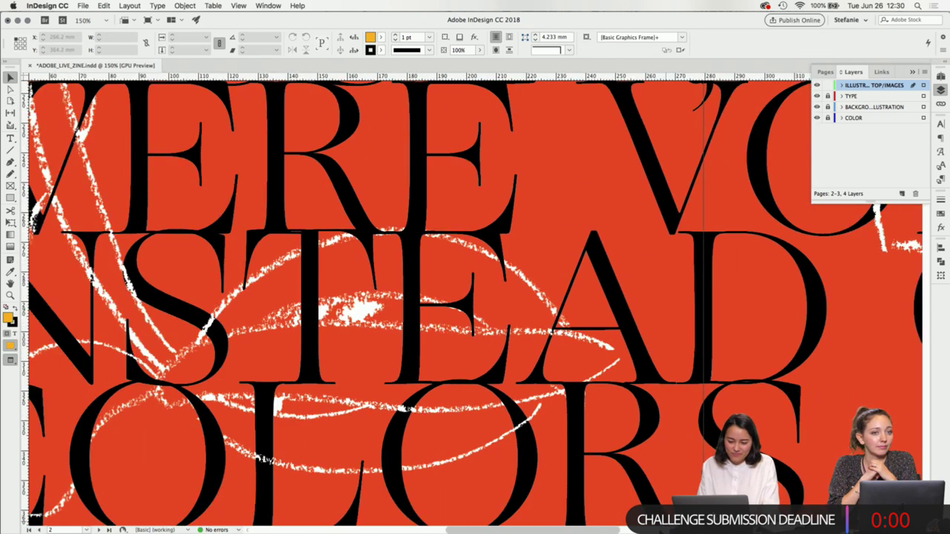
- Recrop the small scribble frame near COLORS' O so its strip crosses the E
scroll(629, 405, "down", 2)
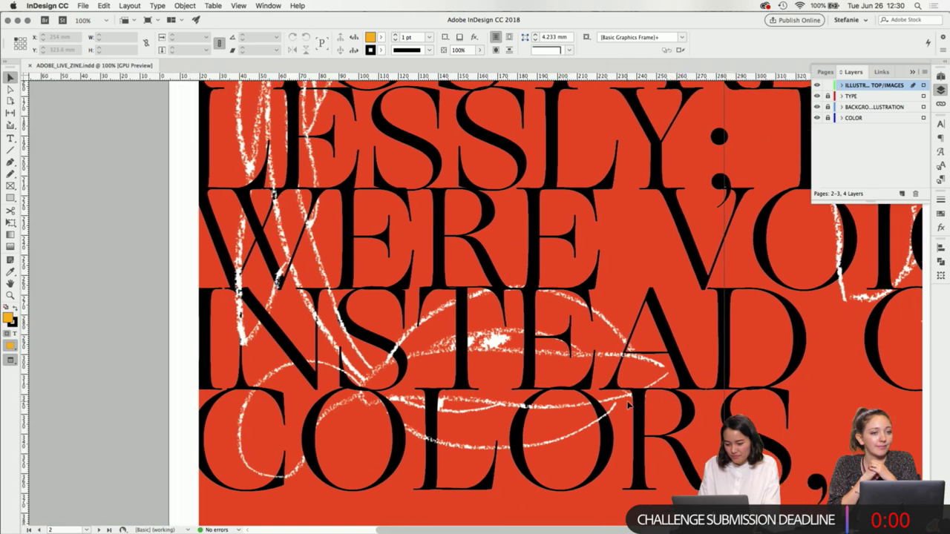
scroll(554, 443, "up", 2)
left_click(568, 417)
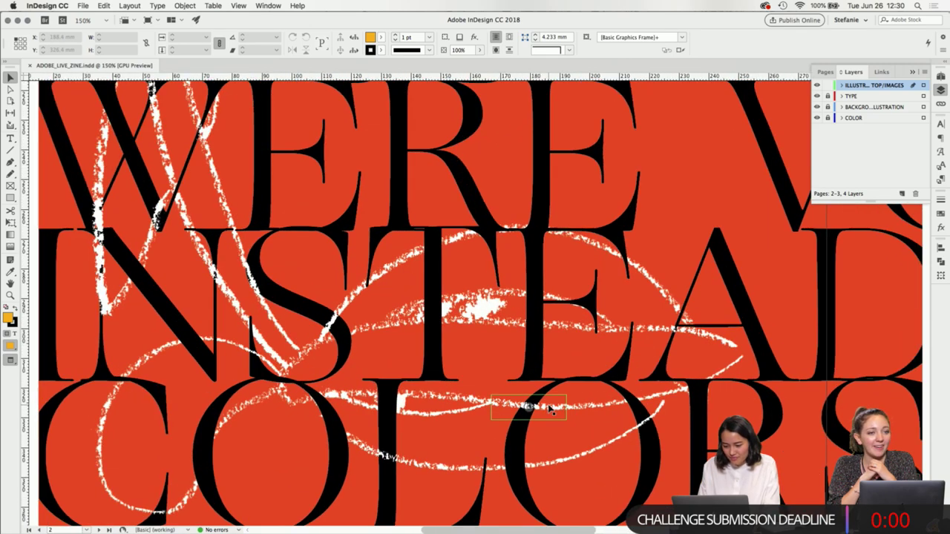
scroll(520, 421, "up", 3)
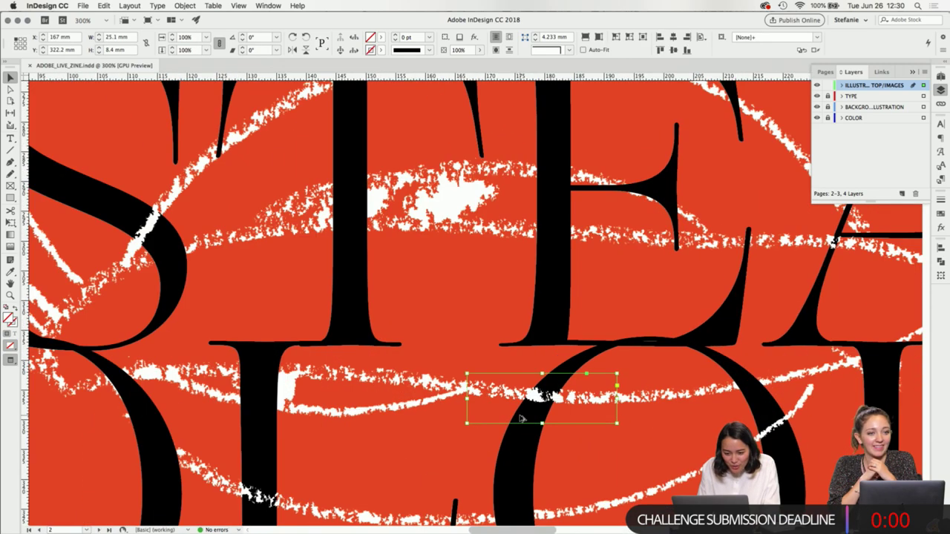
scroll(522, 419, "down", 2)
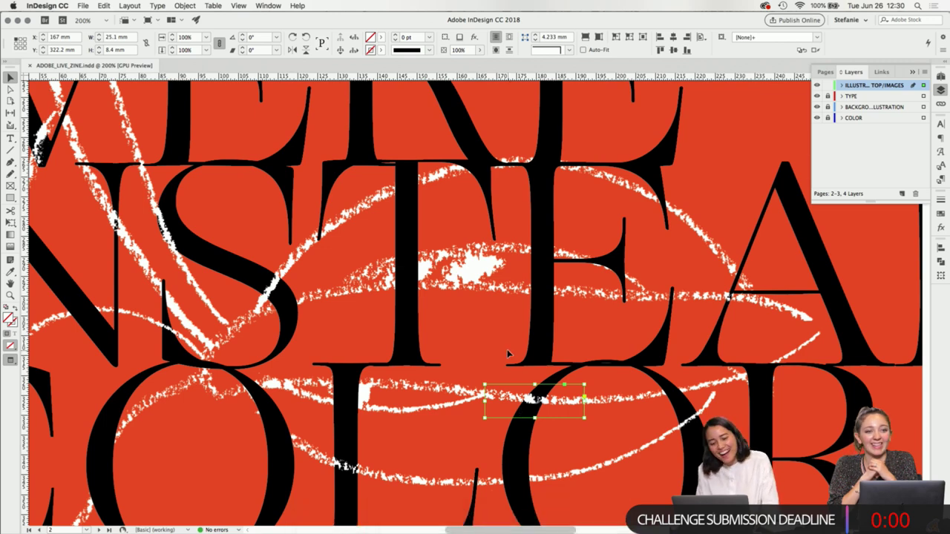
scroll(505, 351, "down", 2)
scroll(504, 353, "up", 2)
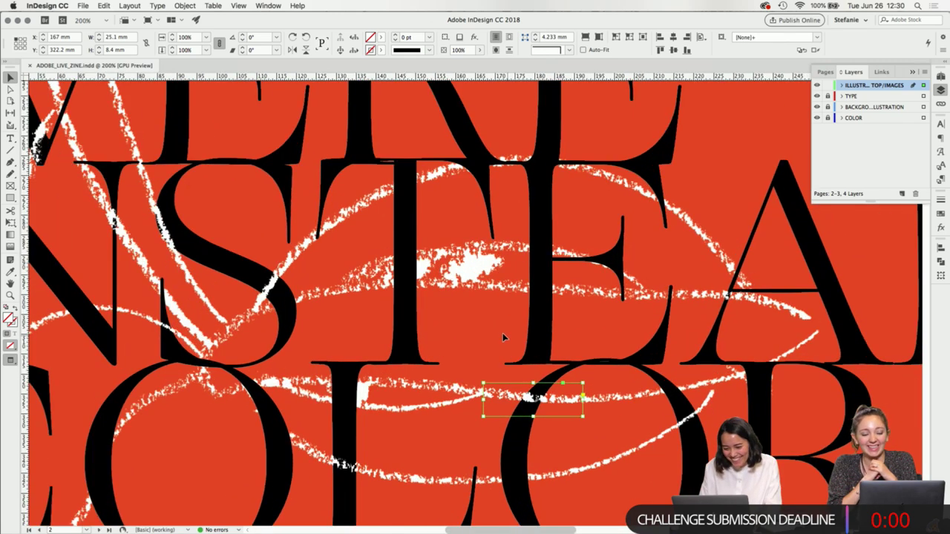
left_click(494, 325)
left_click(525, 383)
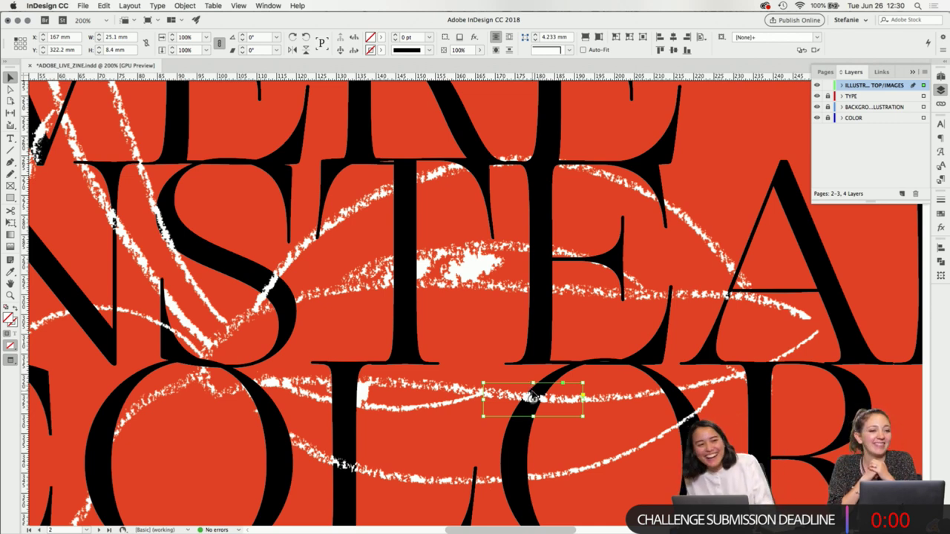
left_click_drag(533, 383, 535, 272)
left_click_drag(532, 415, 553, 299)
left_click(599, 320)
- Recrop the scribble frame leftward and upward so it sits over the T's top
left_click(562, 295)
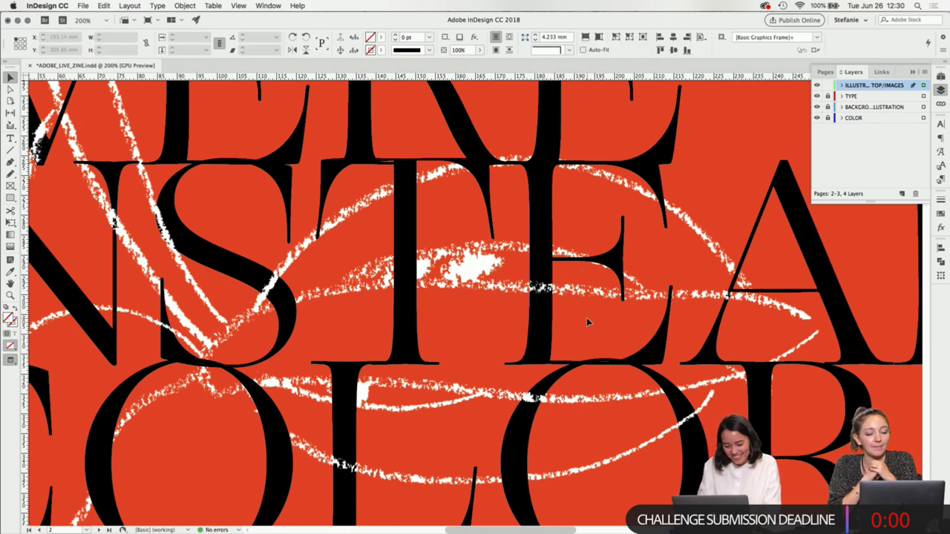
left_click(586, 318)
left_click(540, 295)
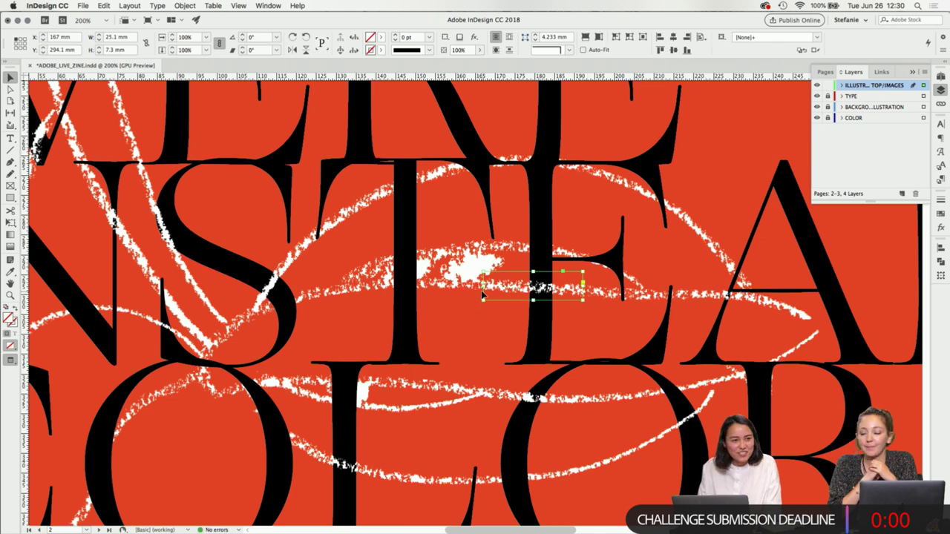
left_click_drag(483, 285, 380, 286)
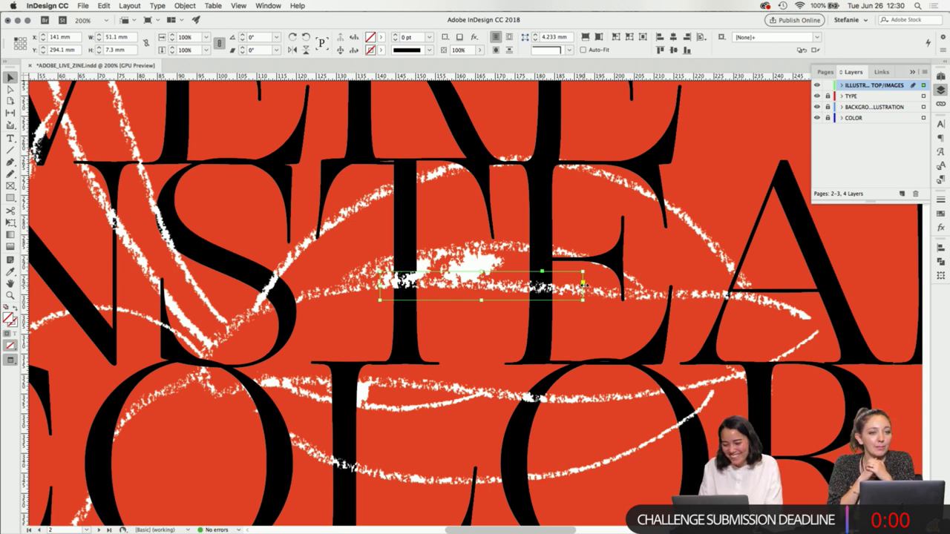
left_click_drag(585, 284, 407, 165)
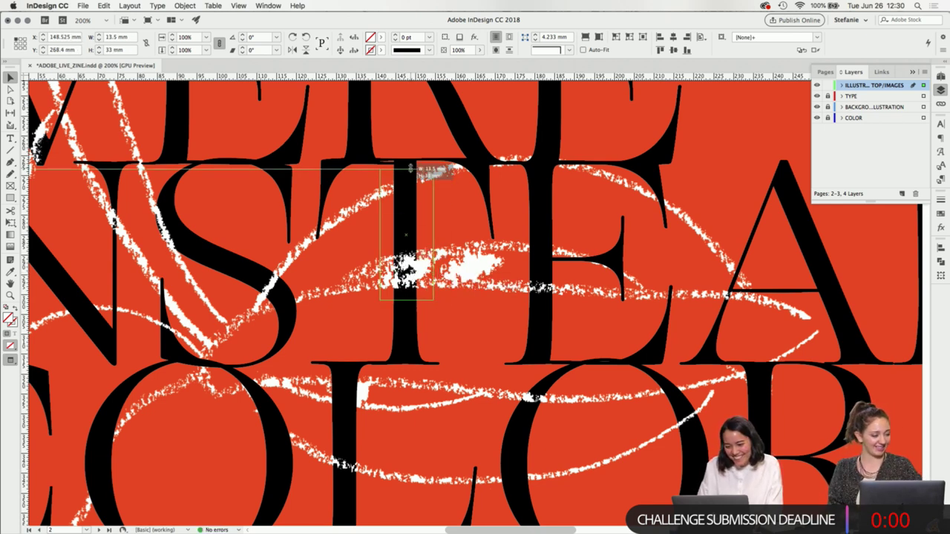
left_click_drag(406, 300, 410, 202)
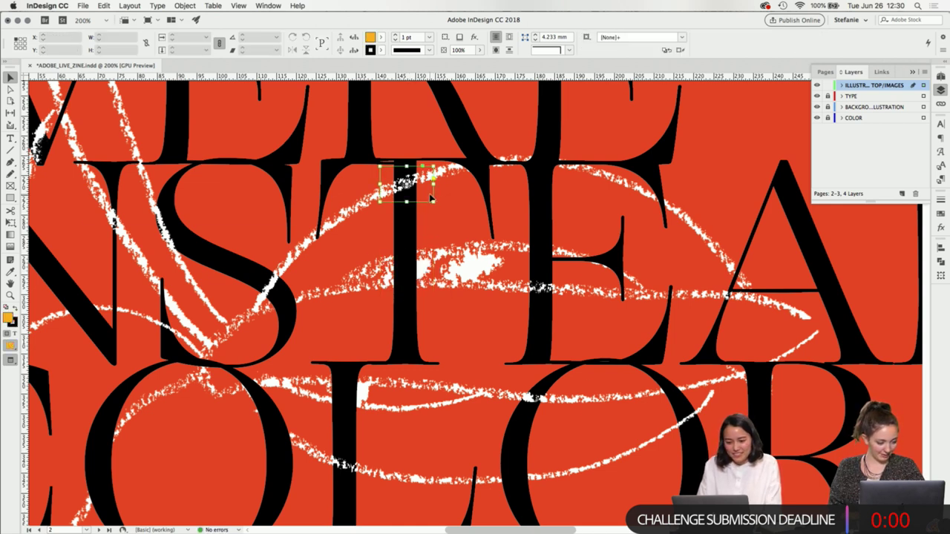
left_click(460, 204)
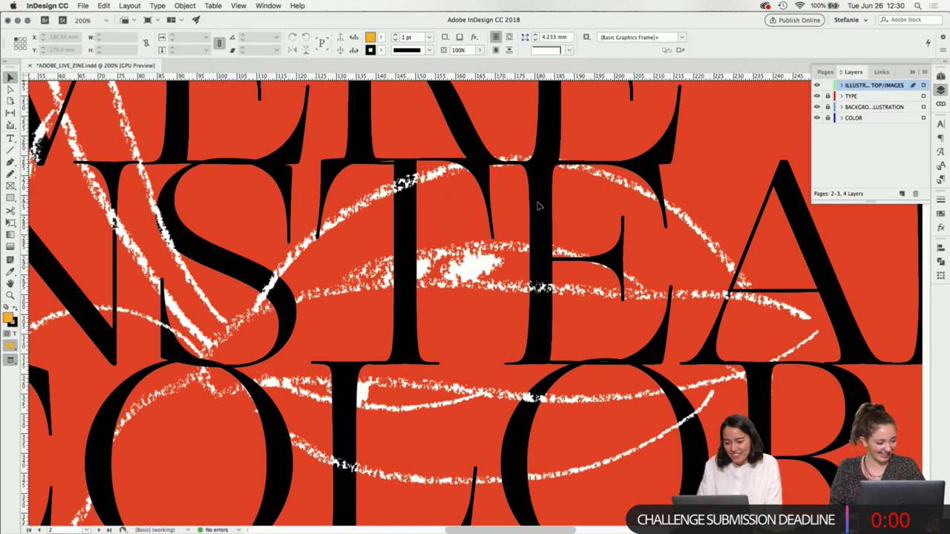
- Widen the crop at the T's top rightward toward the E
left_click(416, 181)
left_click_drag(433, 190, 586, 190)
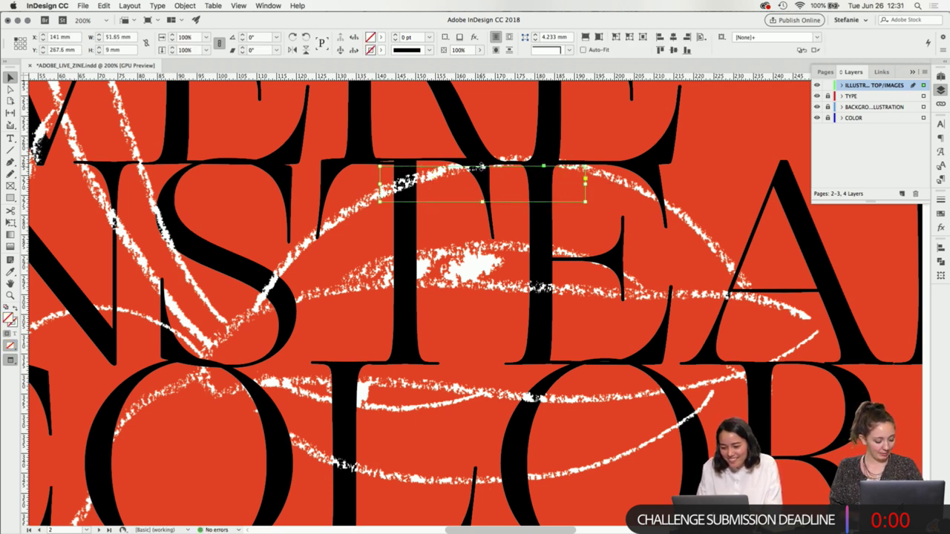
mouse_move(481, 167)
left_mouse_down()
mouse_move(484, 148)
mouse_move(482, 166)
left_mouse_up()
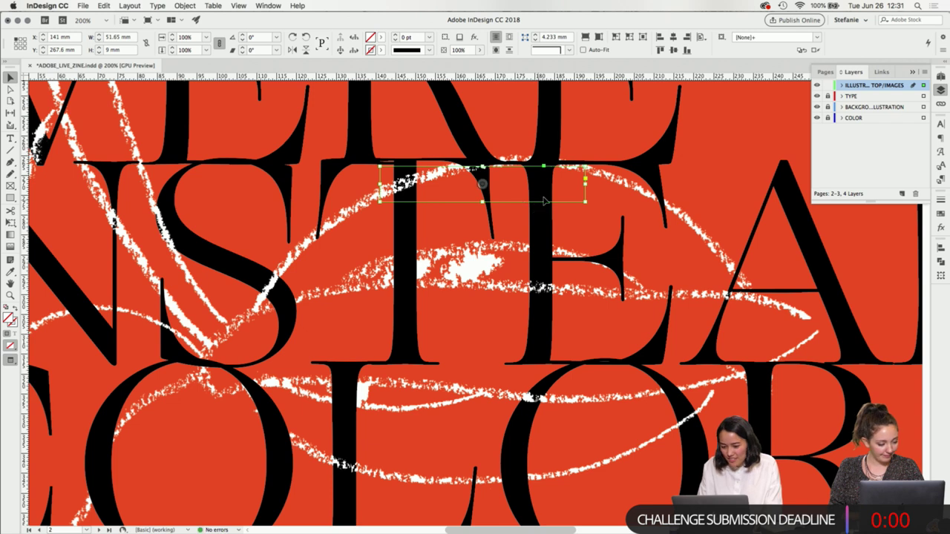
left_click(614, 195)
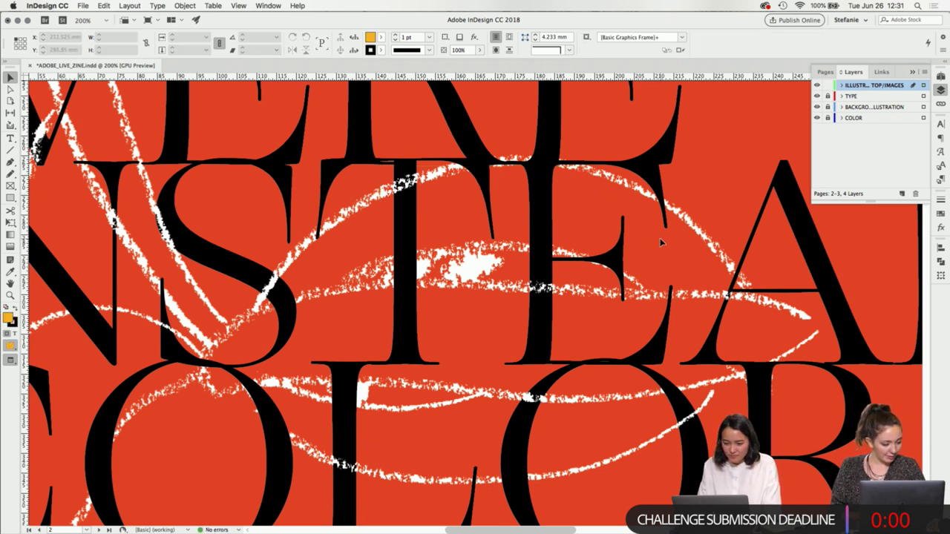
- Recrop the scribble frame near the E into a short strip over the E's top
left_click(582, 280)
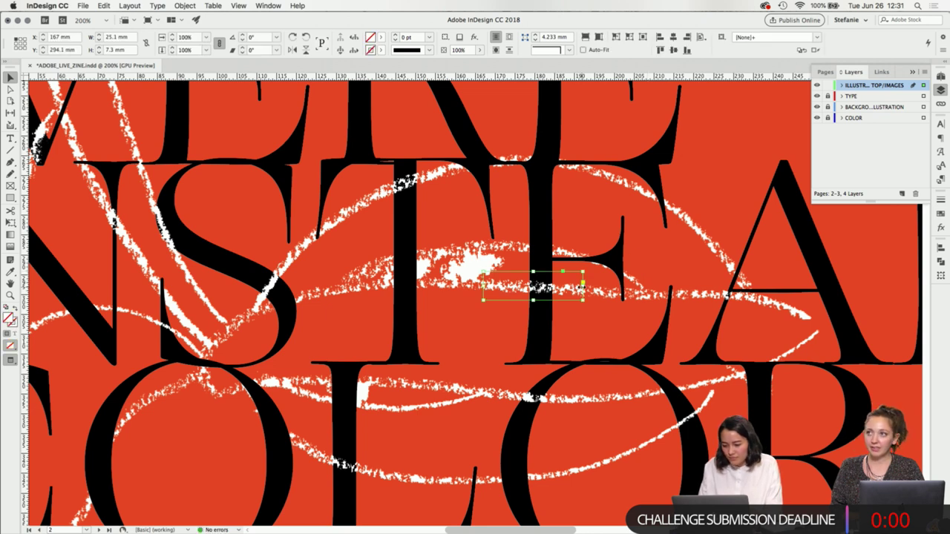
left_click_drag(582, 288, 695, 288)
left_click_drag(588, 272, 589, 184)
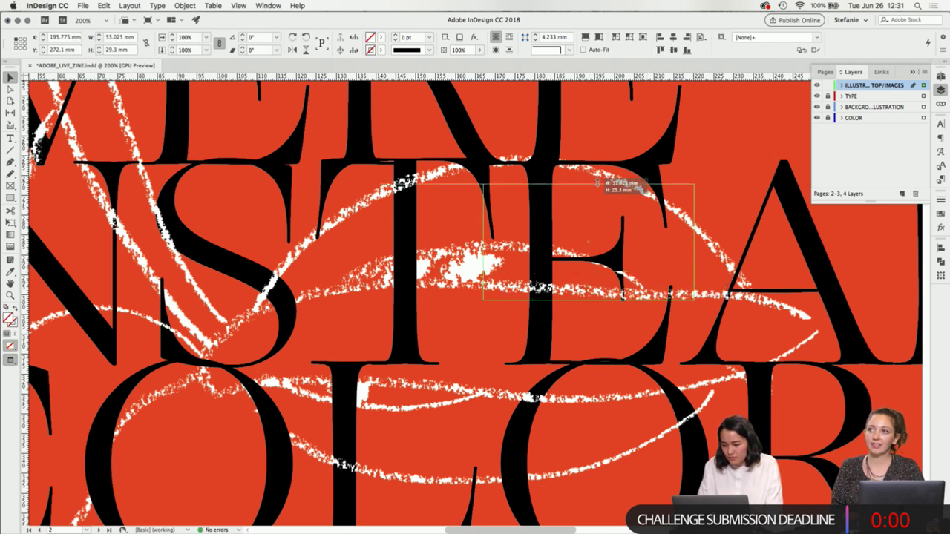
left_click_drag(483, 242, 647, 242)
left_click_drag(670, 300, 670, 240)
left_click(654, 499)
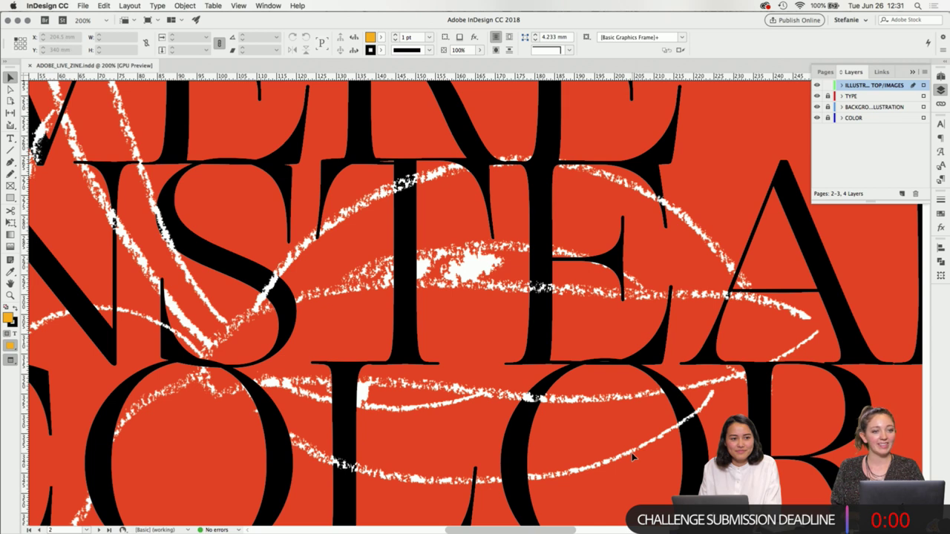
scroll(633, 456, "left", 1)
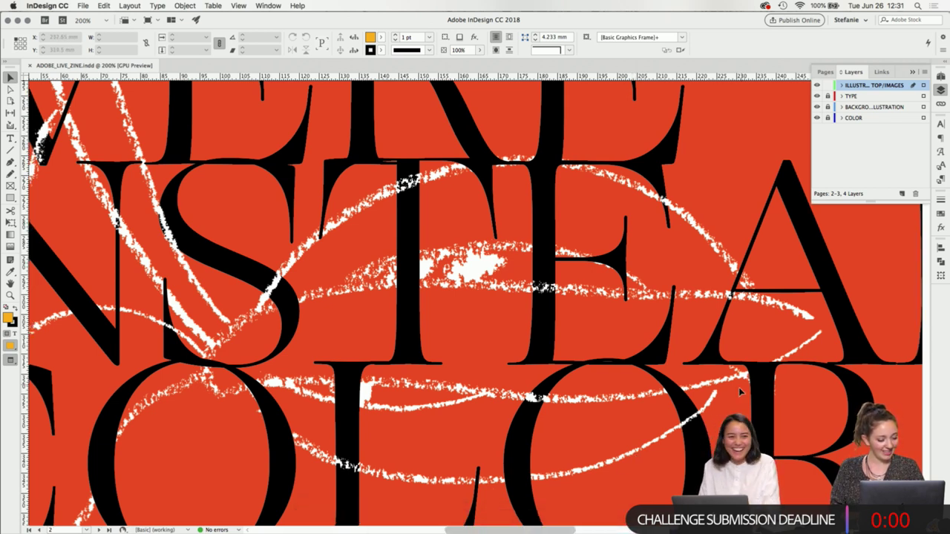
key("super+minus")
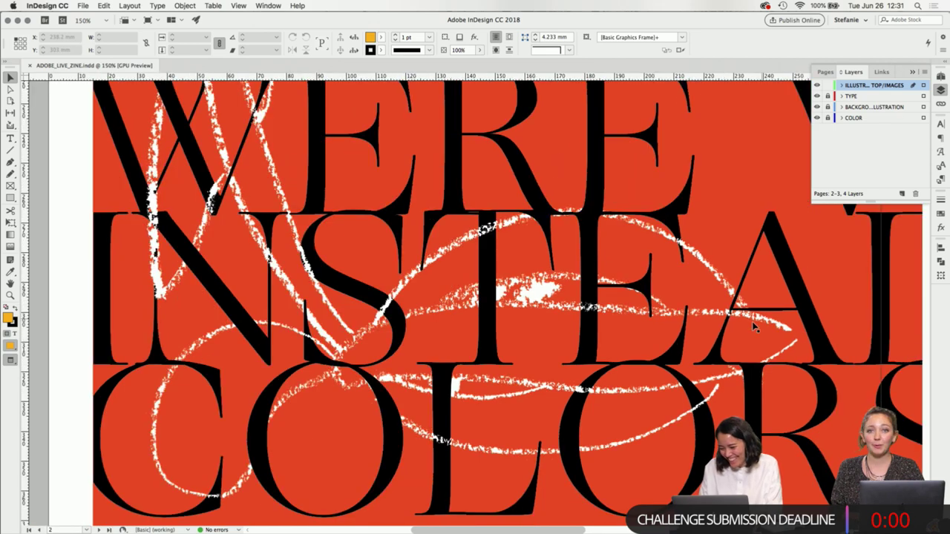
key("super+equal")
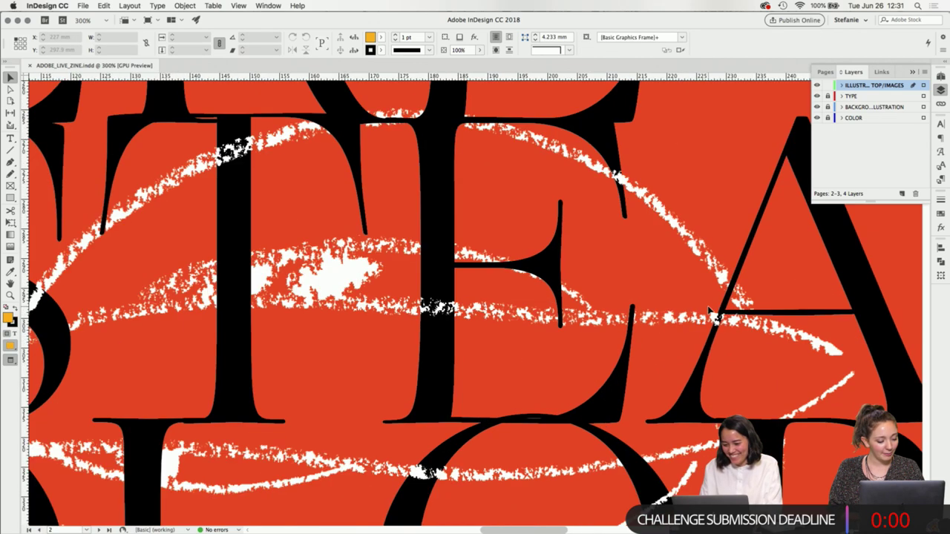
key("super+minus")
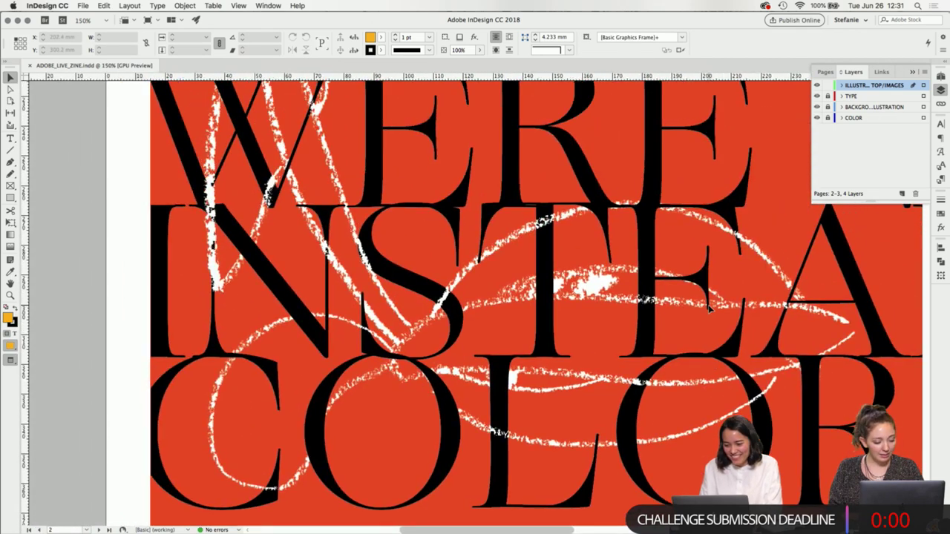
key("super+minus")
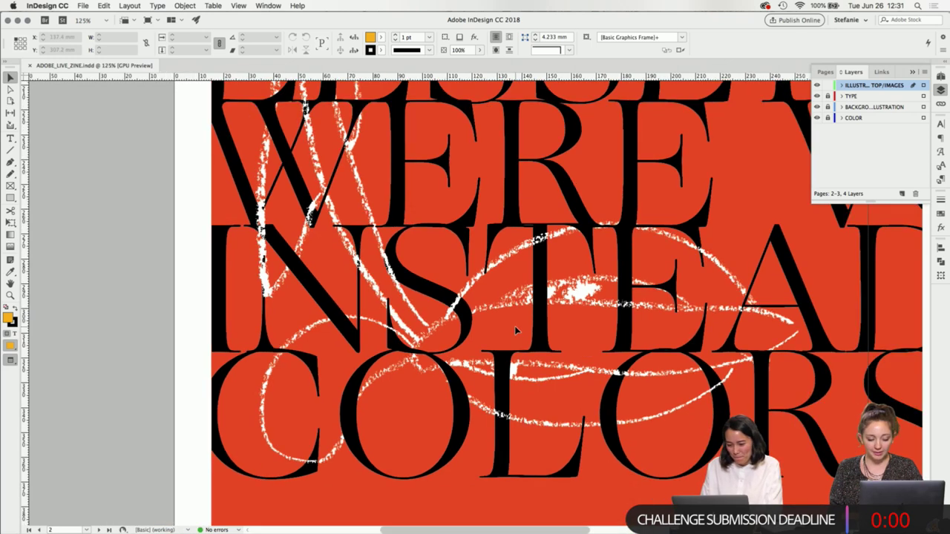
key("super+minus")
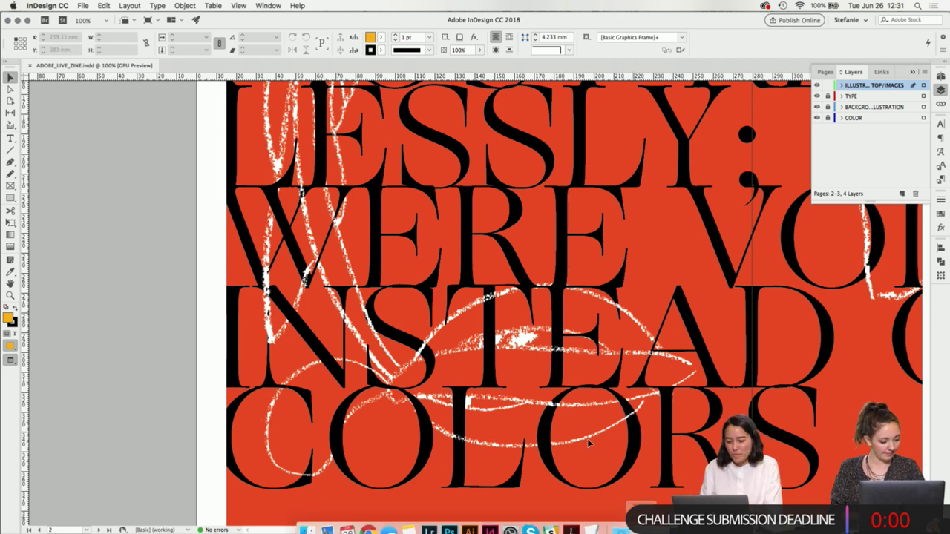
scroll(587, 355, "up", 2)
scroll(554, 347, "down", 2)
scroll(553, 348, "down", 2)
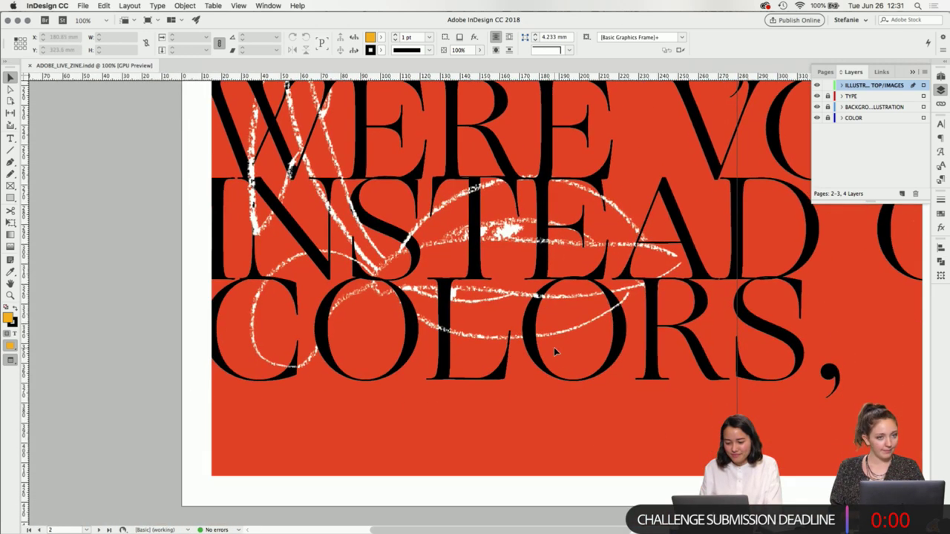
mouse_move(618, 505)
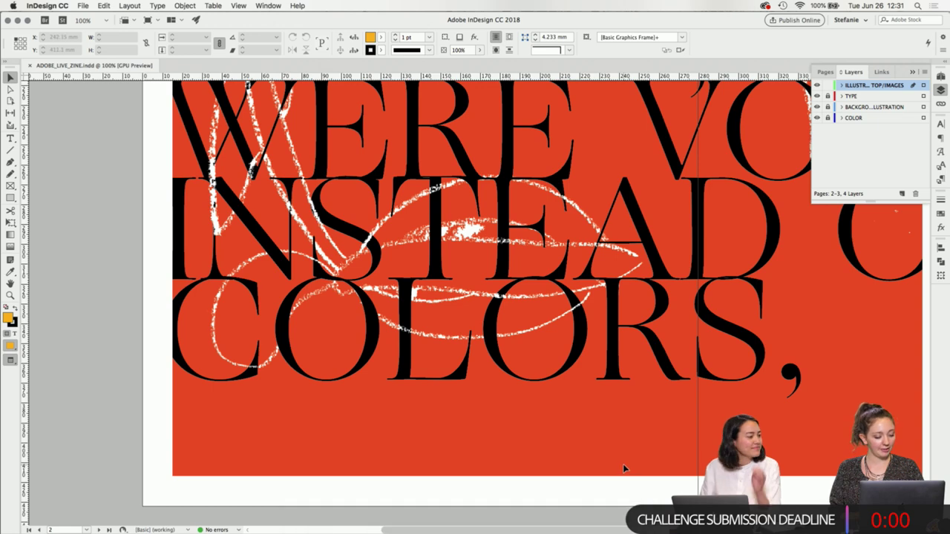
scroll(624, 449, "up", 2)
scroll(624, 450, "up", 2)
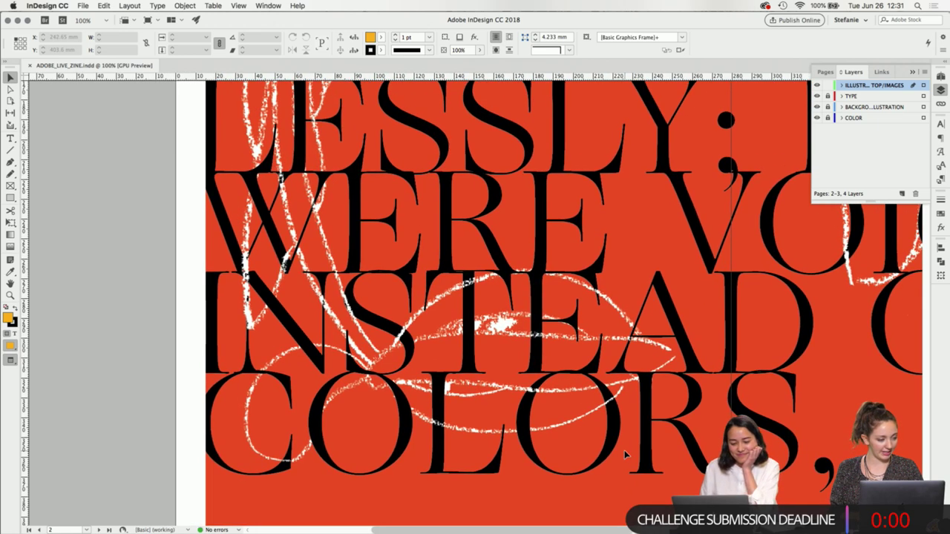
scroll(625, 450, "down", 2)
scroll(625, 450, "left", 1)
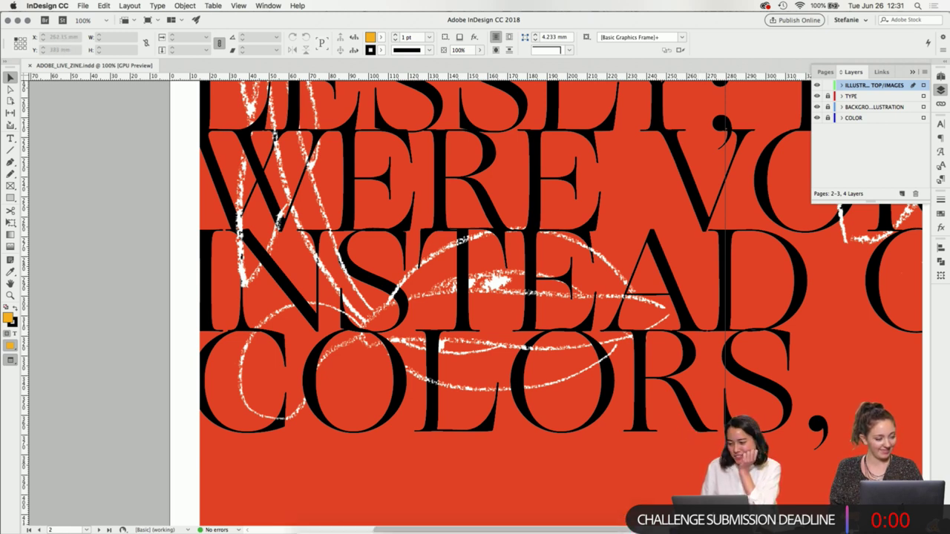
scroll(685, 378, "right", 1)
scroll(684, 378, "up", 1)
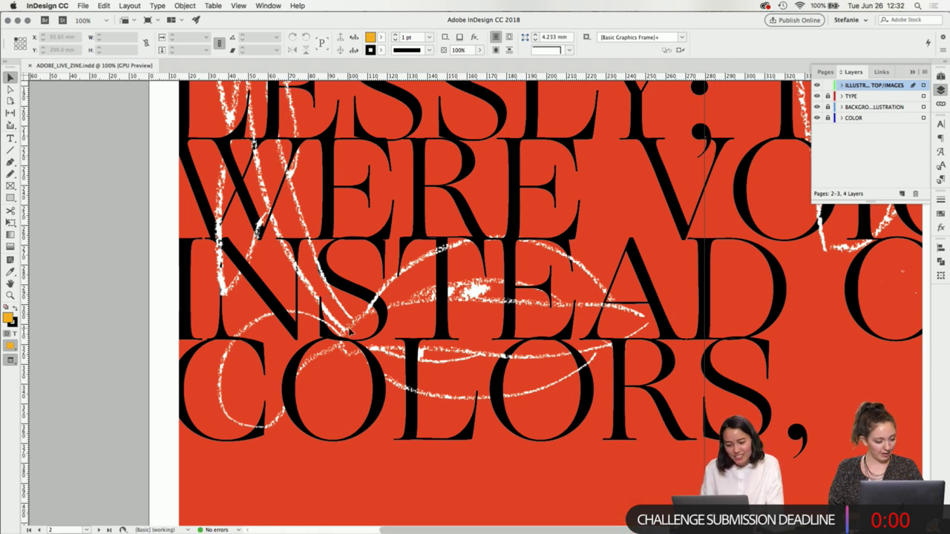
scroll(502, 330, "up", 2)
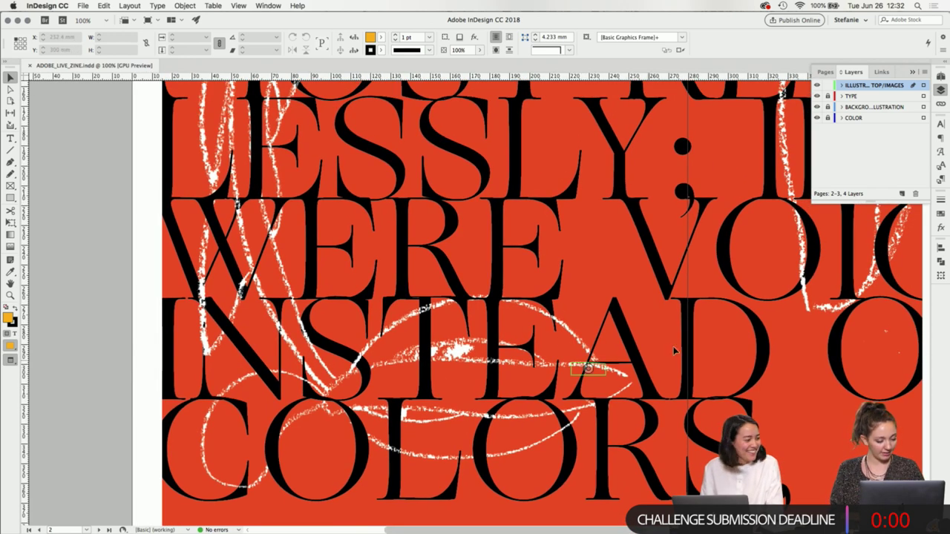
scroll(587, 369, "down", 3)
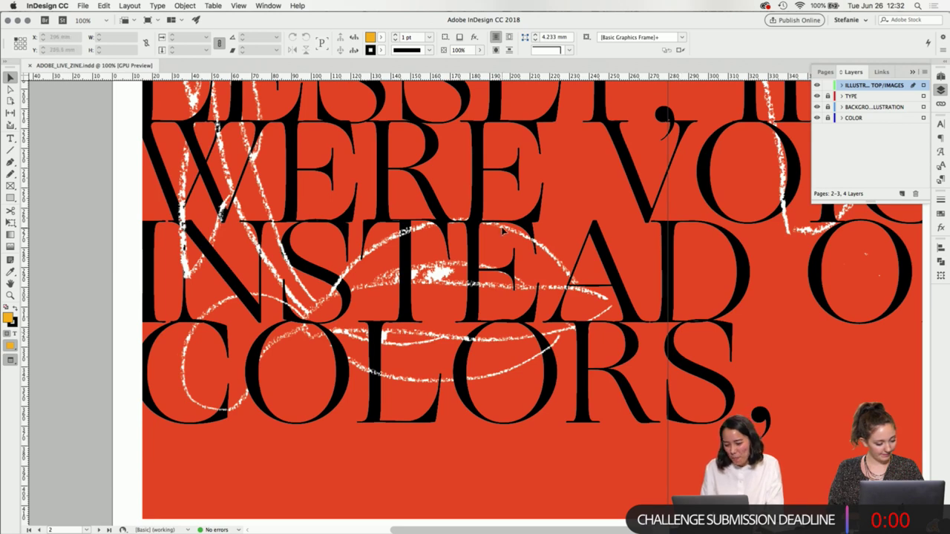
- At 200% zoom, recrop the small scribble frame wider, taller, narrower and trimmed on top
left_click(547, 351)
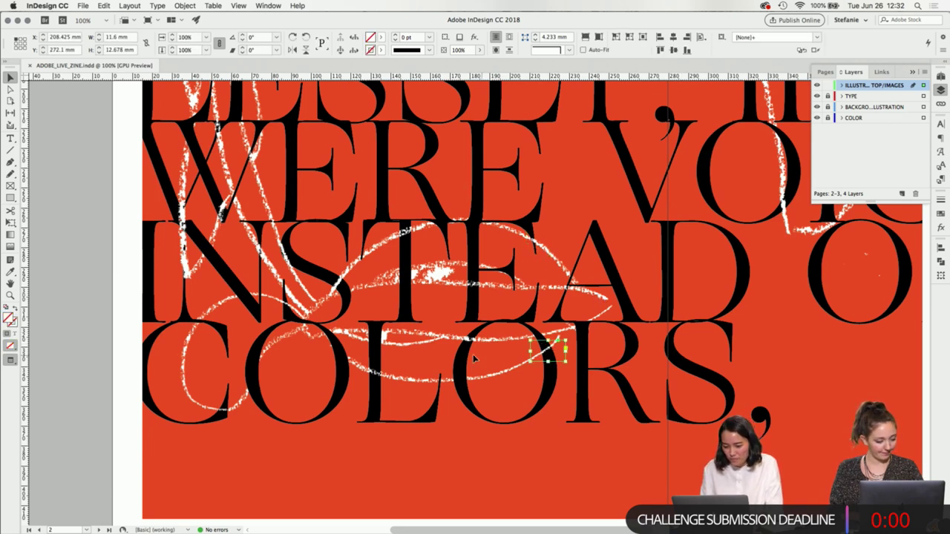
scroll(472, 355, "left", 2)
scroll(513, 363, "left", 2)
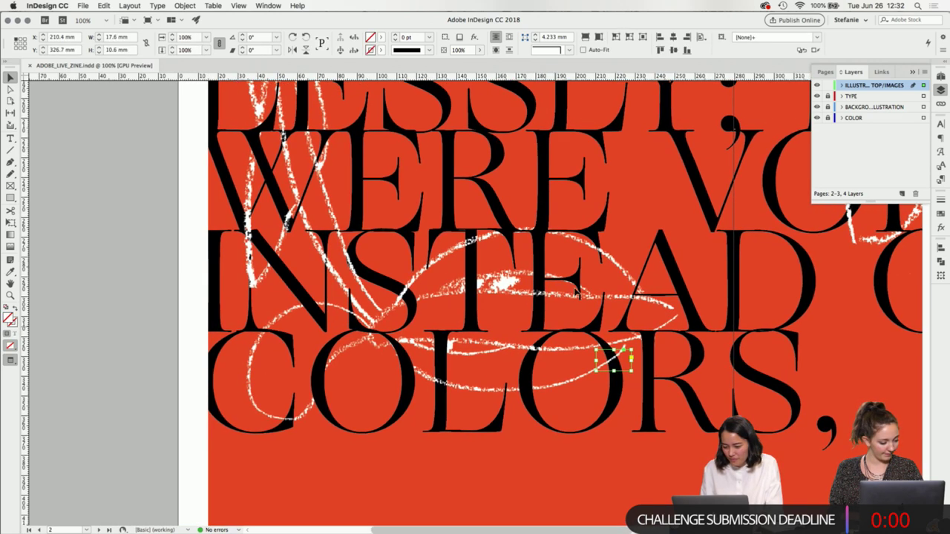
left_click(589, 282)
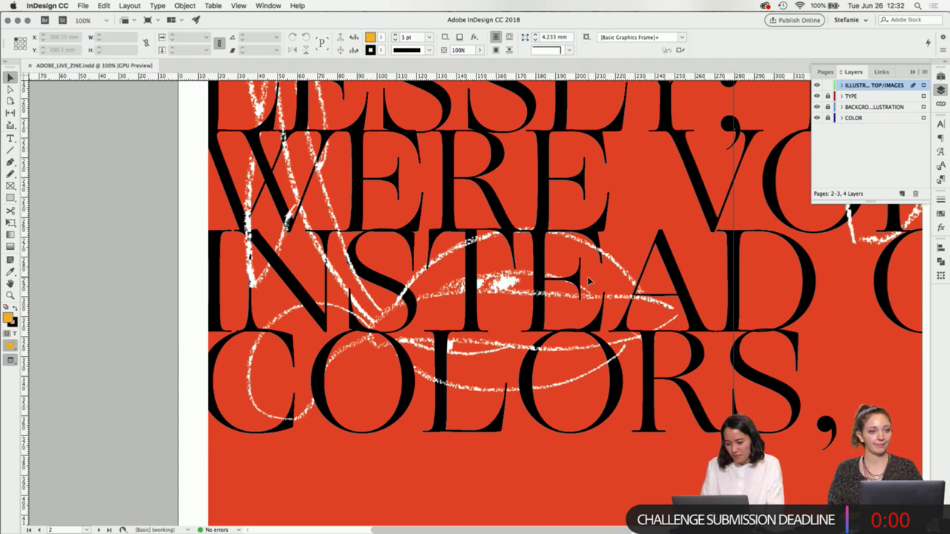
left_click(605, 252)
key("super+equal")
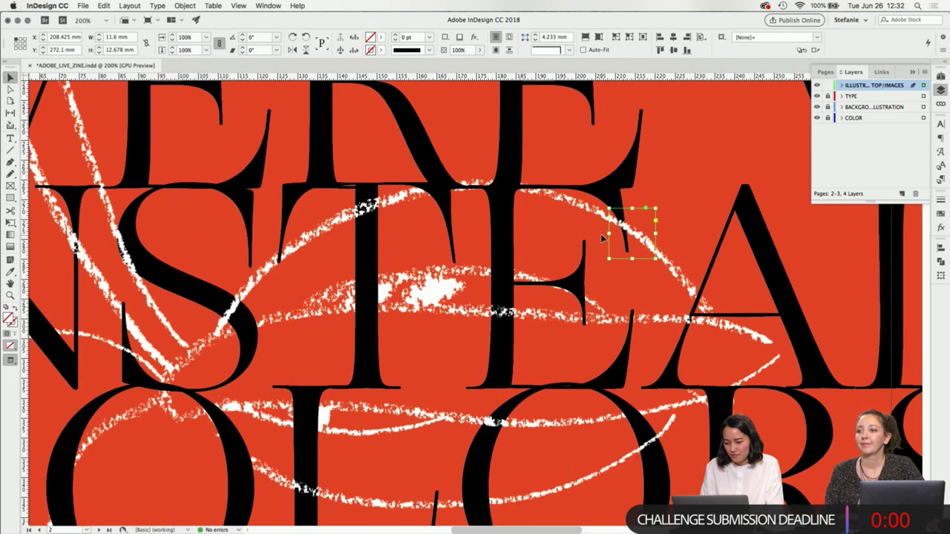
left_click_drag(607, 233, 547, 233)
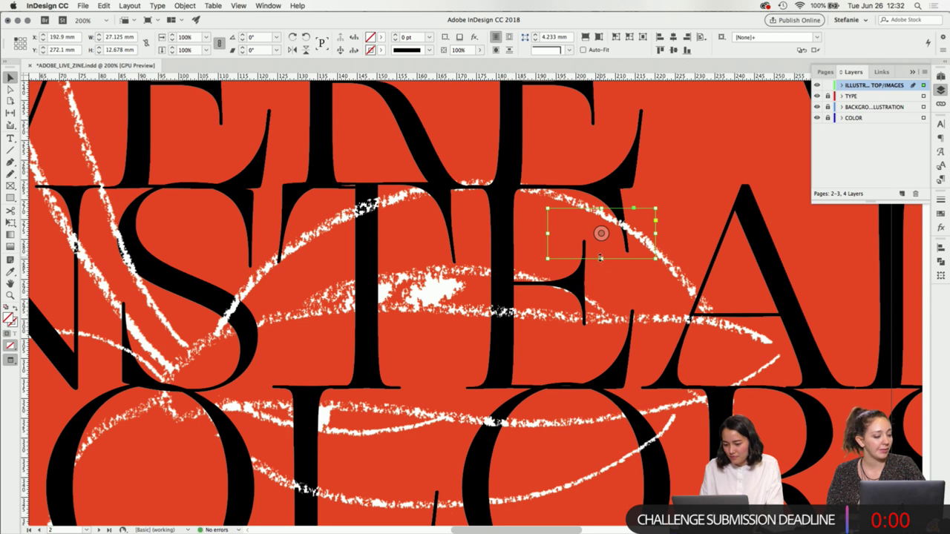
left_click_drag(601, 258, 602, 305)
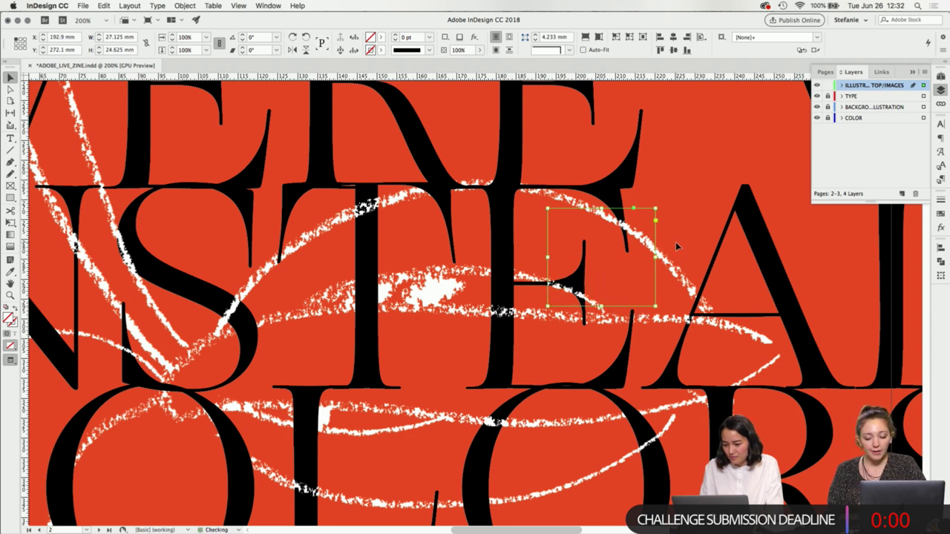
left_click_drag(657, 260, 598, 257)
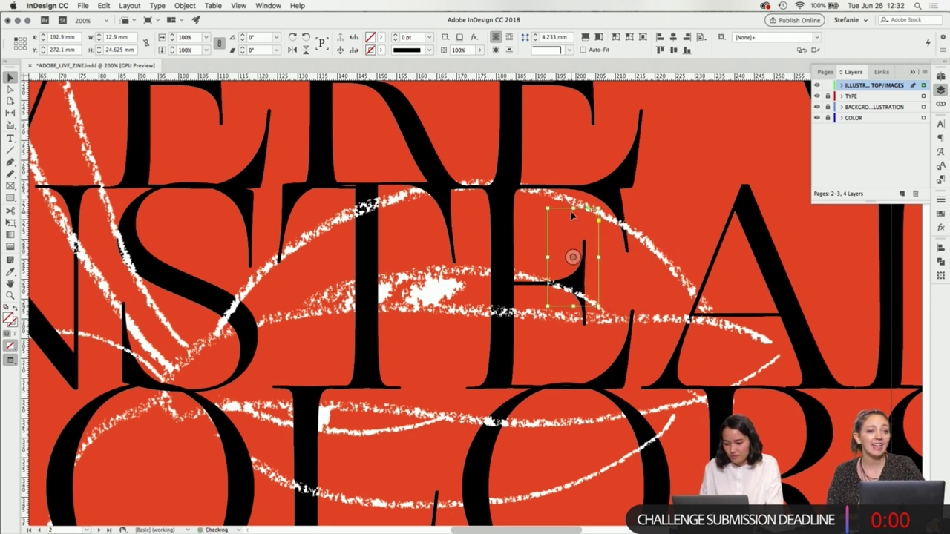
left_click_drag(574, 208, 573, 249)
- Widen the scribble frame a bit more to the left, then zoom back out to 75%
left_click(683, 184)
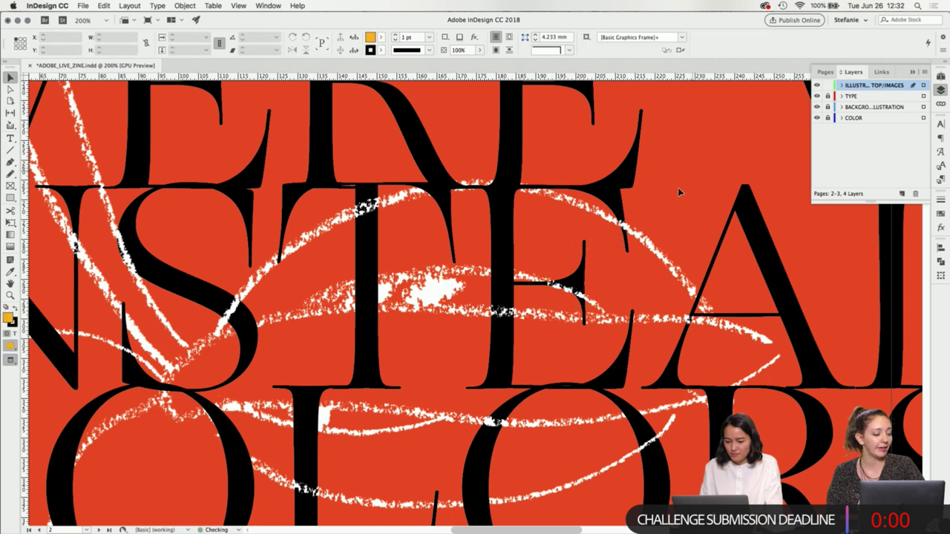
left_click(565, 288)
left_click_drag(547, 277, 521, 277)
left_click(733, 371)
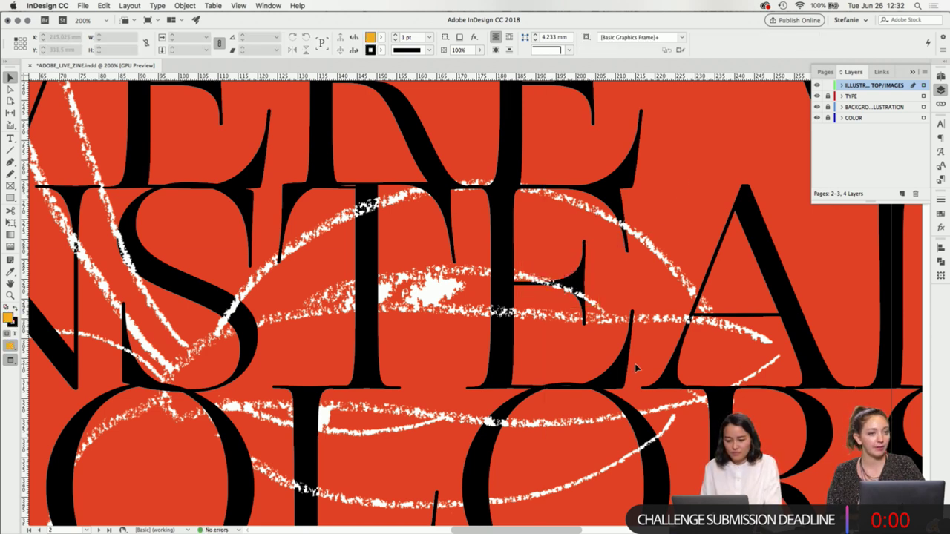
key("super+minus")
key("super+minus")
key("super+minus")
scroll(636, 364, "right", 3)
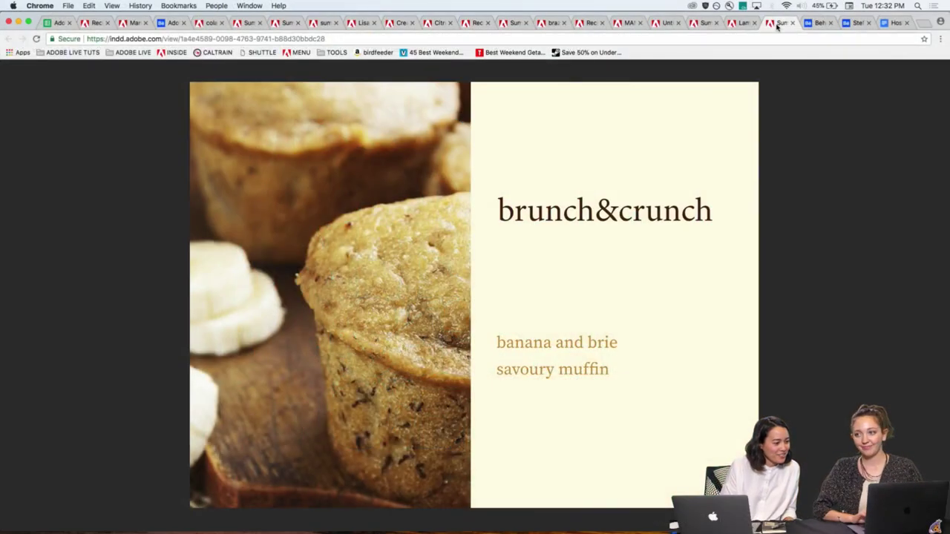
- Page forward to the bonappétit slide and back to the brunch&crunch title slide
mouse_move(637, 403)
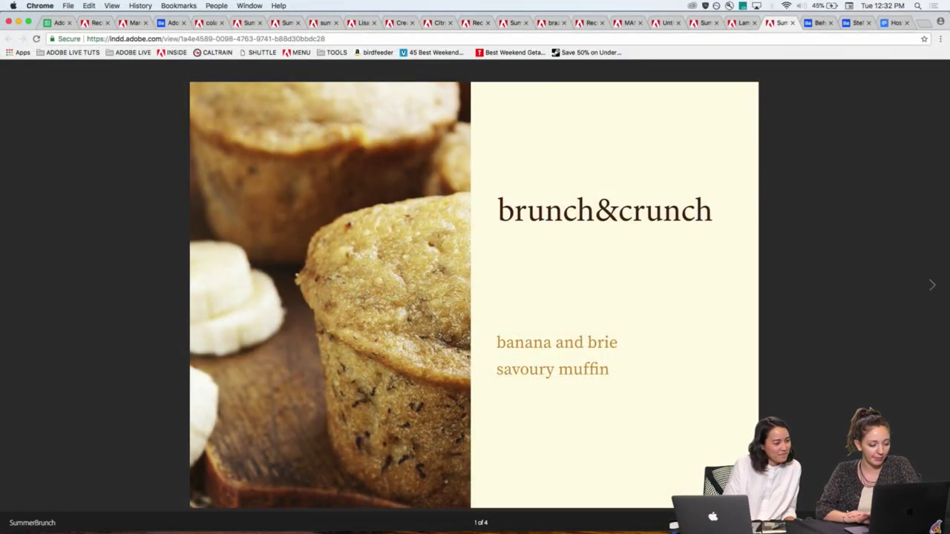
left_click(933, 286)
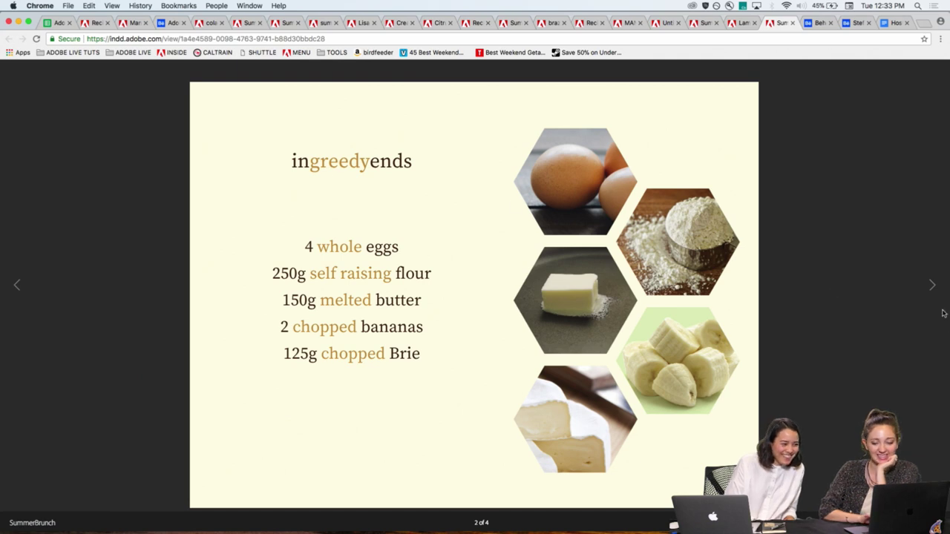
left_click(933, 285)
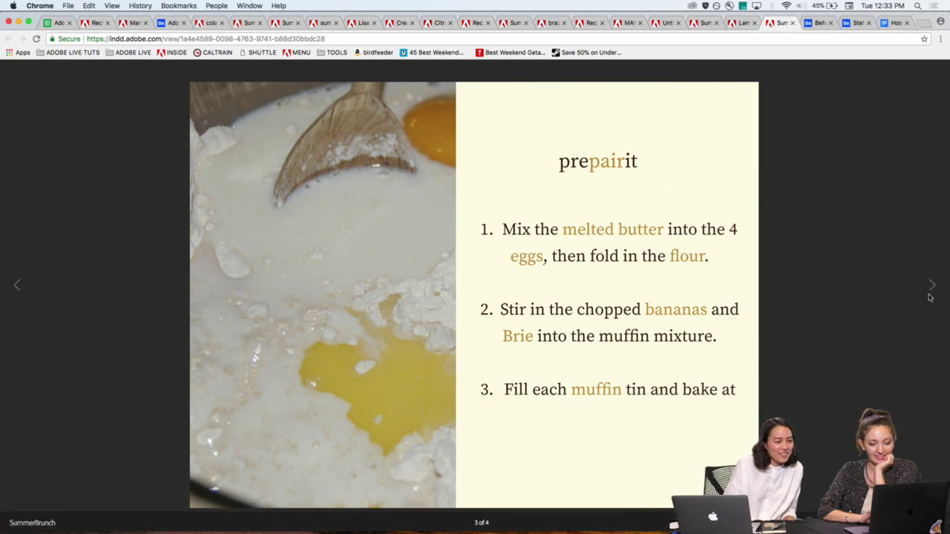
left_click(933, 290)
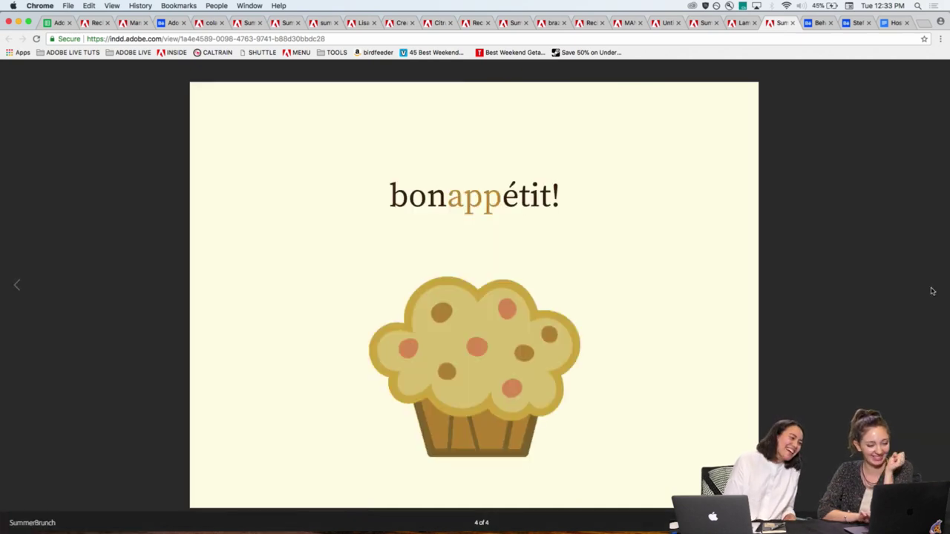
left_click(19, 286)
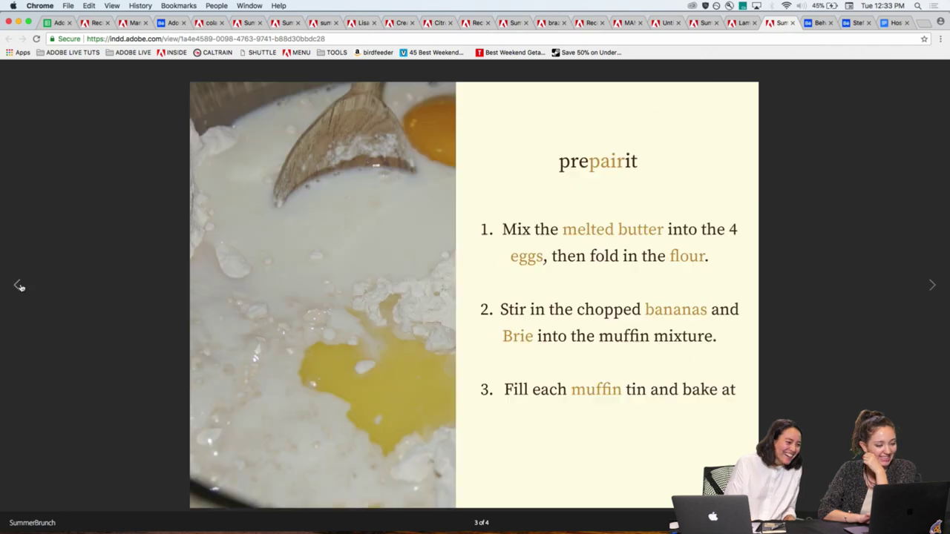
left_click(19, 286)
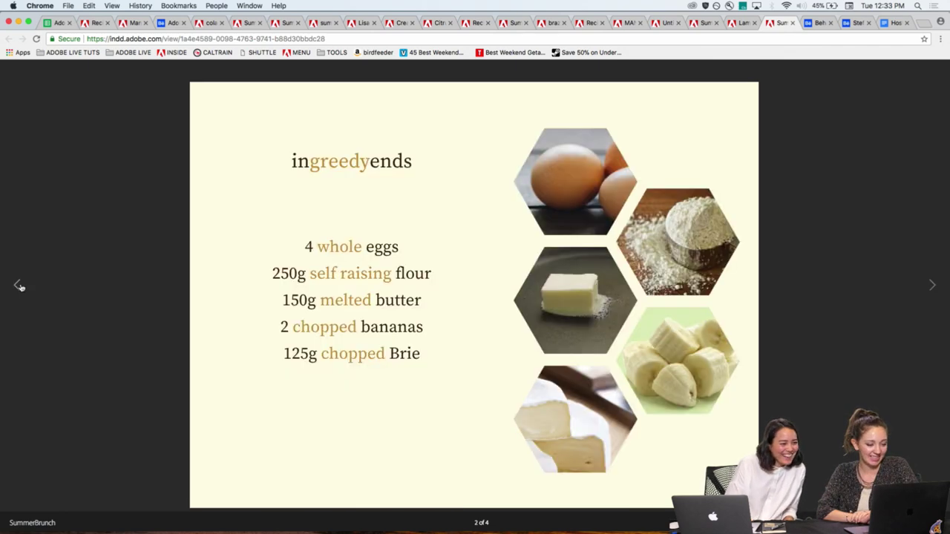
left_click(18, 285)
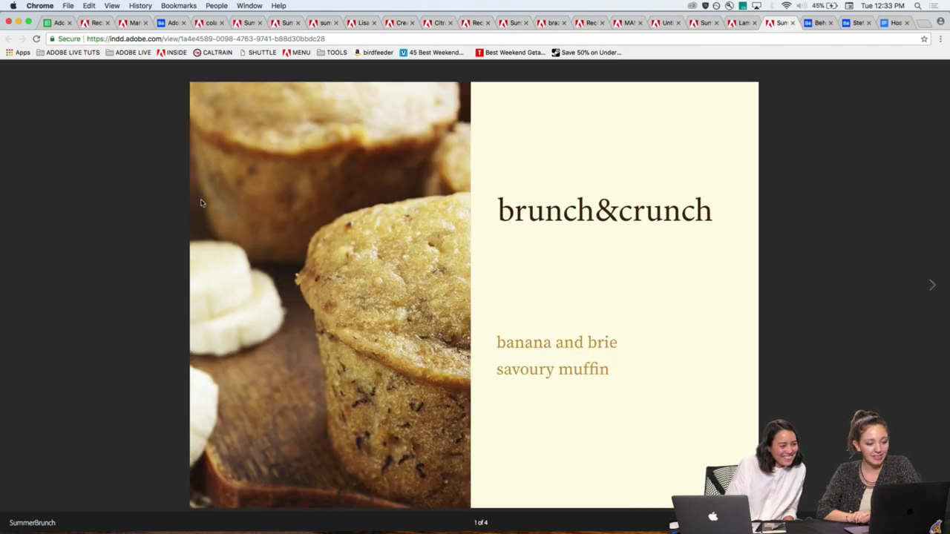
- Advance to the preparation slide, return to the first slide, then show the Lamb Shank recipe tab
left_click(929, 288)
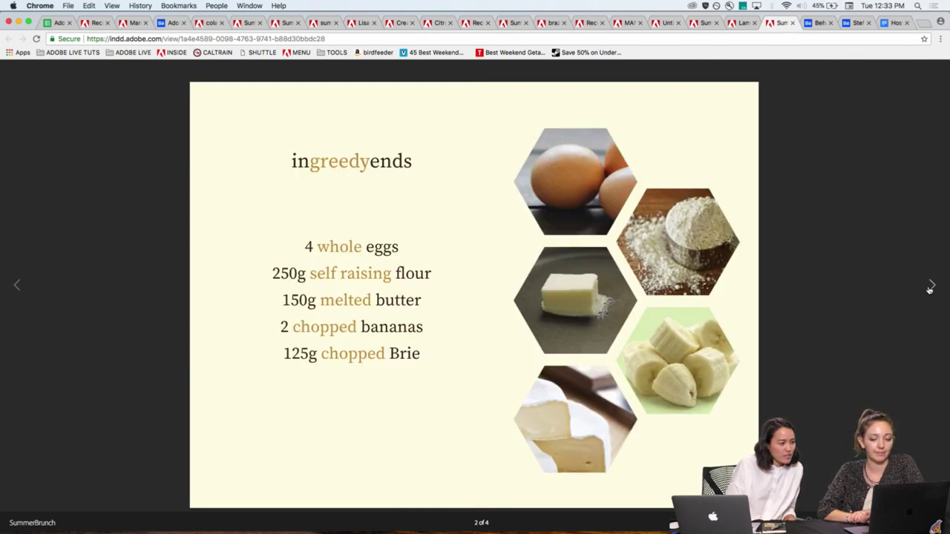
left_click(932, 288)
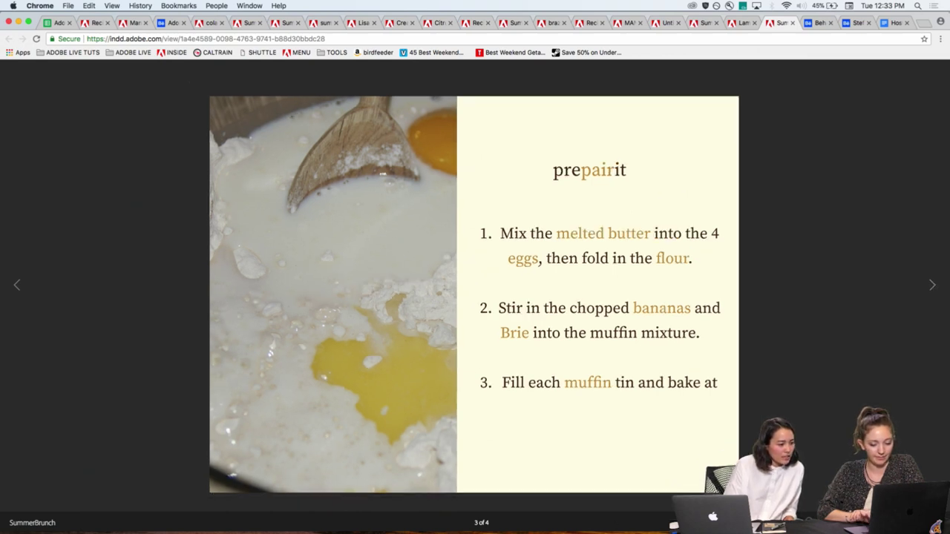
left_click(387, 484)
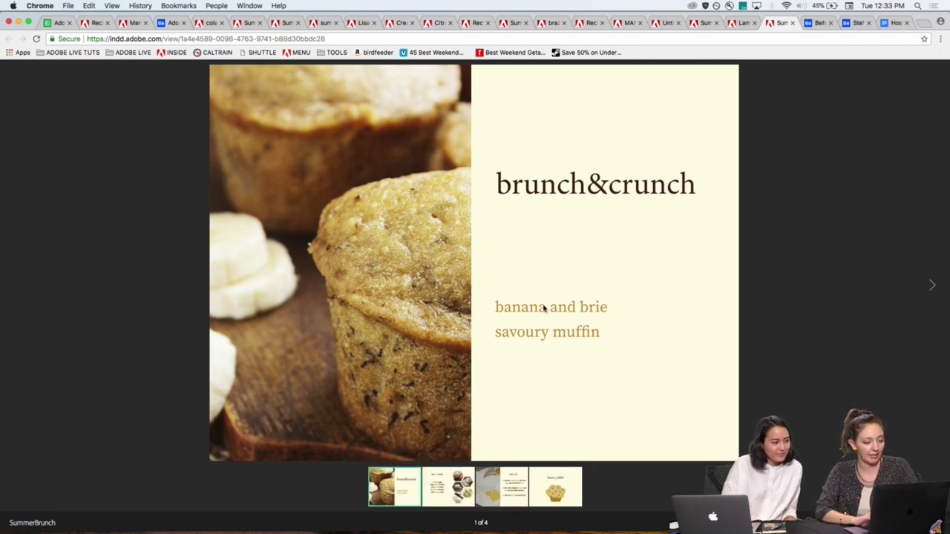
key("ctrl+shift+Tab")
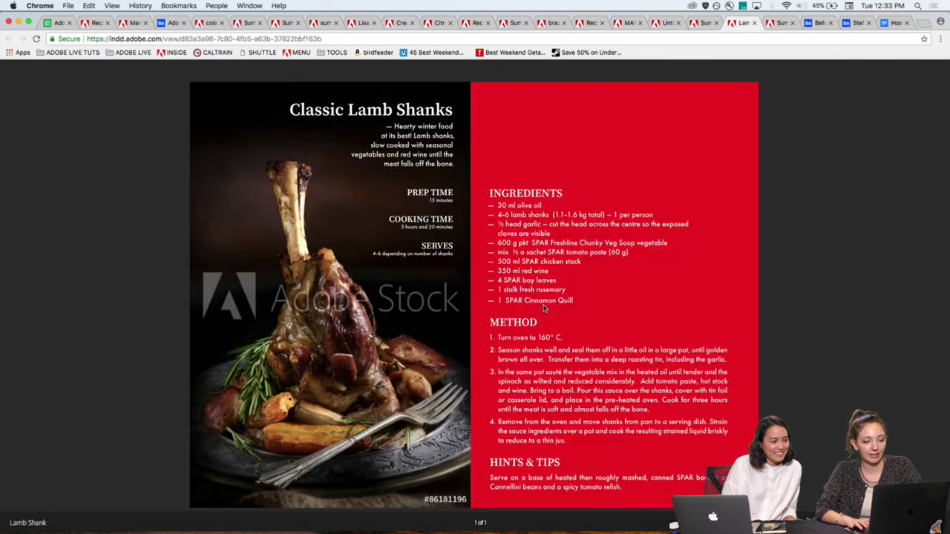
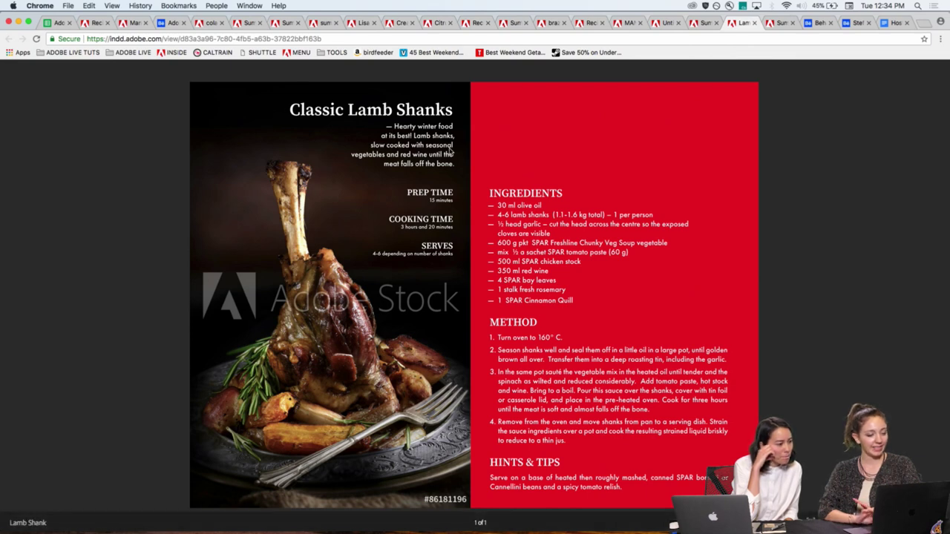
- Open the Fruity Neapolitan lolly loaf recipe and scroll through its whole page
left_click(704, 25)
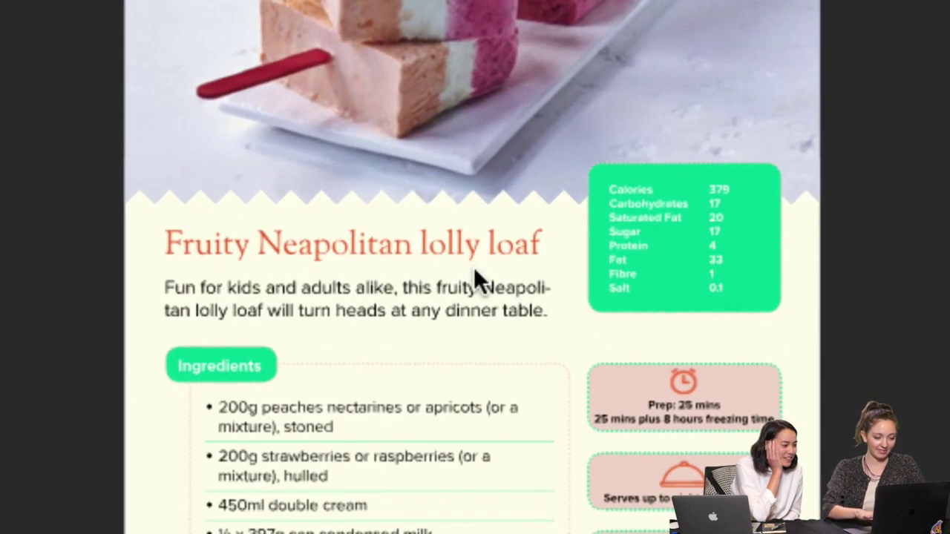
scroll(462, 255, "up", 5)
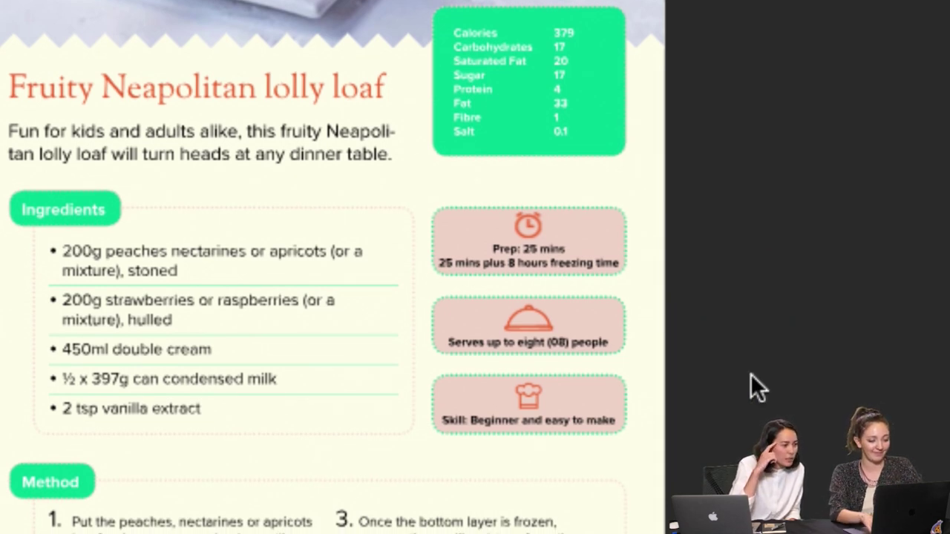
scroll(513, 75, "up", 2)
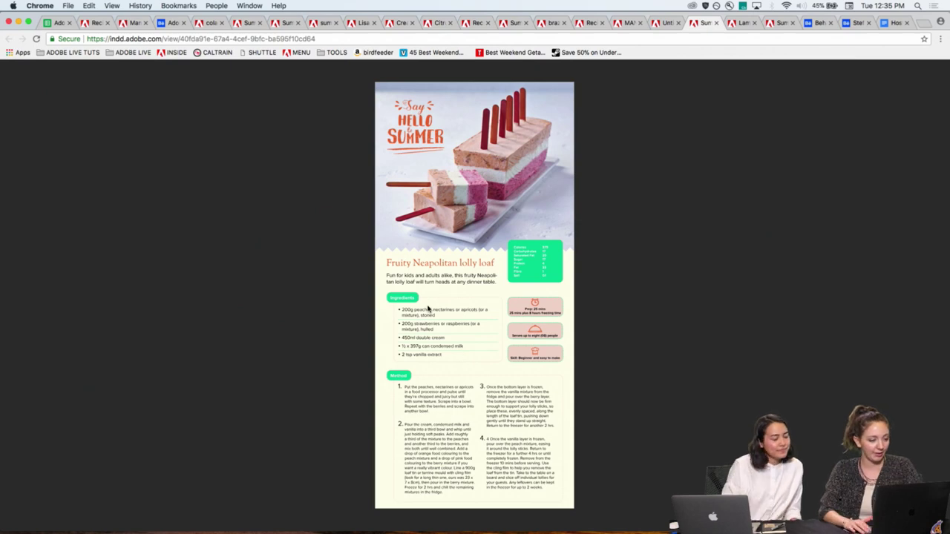
- Switch to the published one-page strawberry yogurt bar recipe
key("ctrl+shift+Tab")
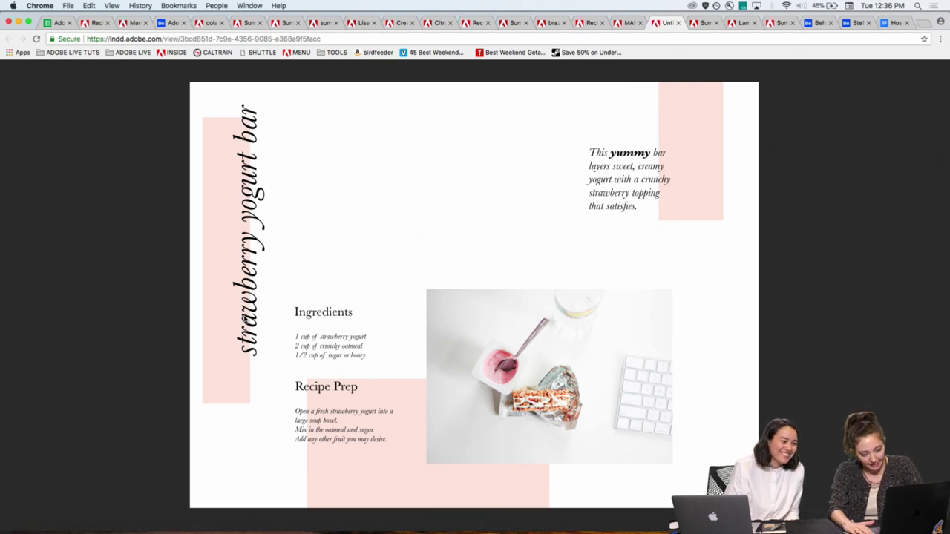
- Scroll through the mango shrimp salad layout, then bring up RecipeCards at Rhubarb Porridge
key("ctrl+shift+Tab")
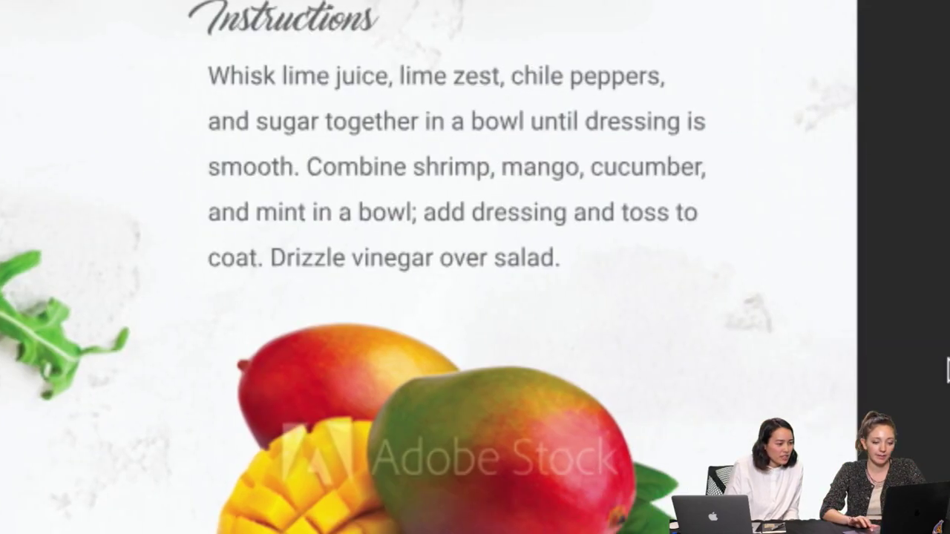
scroll(513, 15, "up", 4)
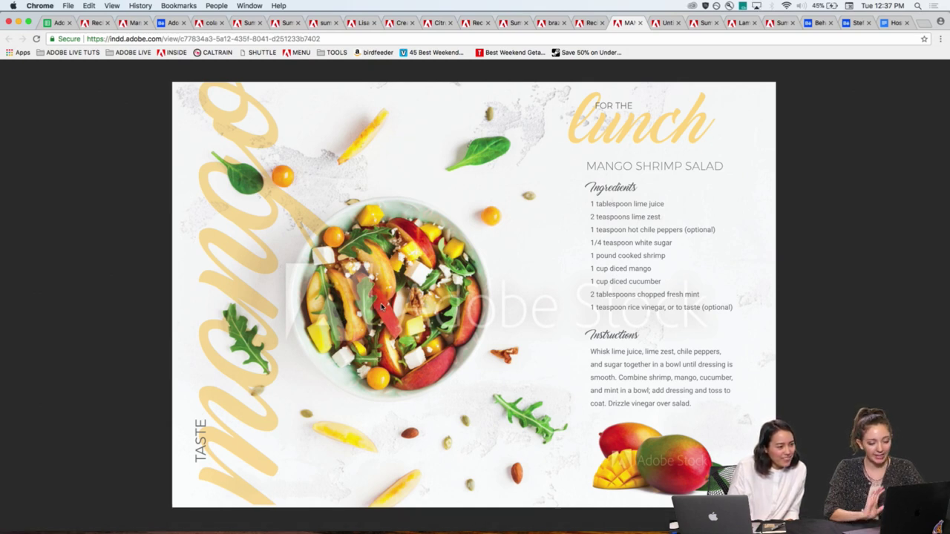
key("ctrl+shift+Tab")
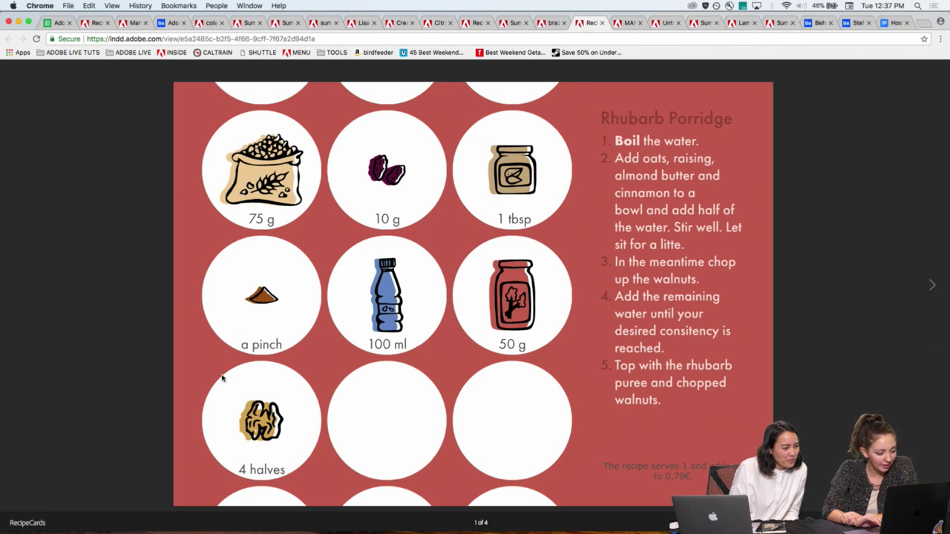
- Page through Green Mango, Pasta Salad, Energy Balls and back, then open Brazilian Caipirinha
left_click(930, 285)
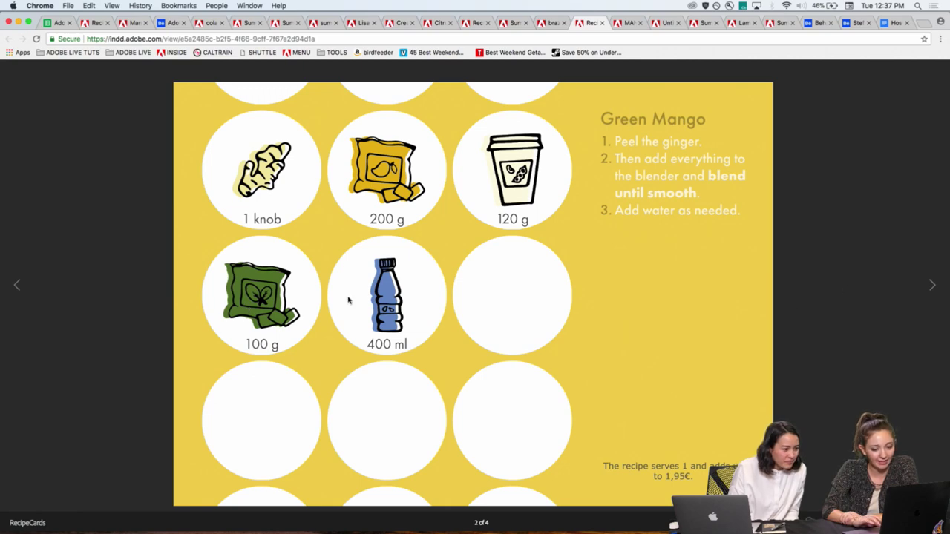
left_click(931, 285)
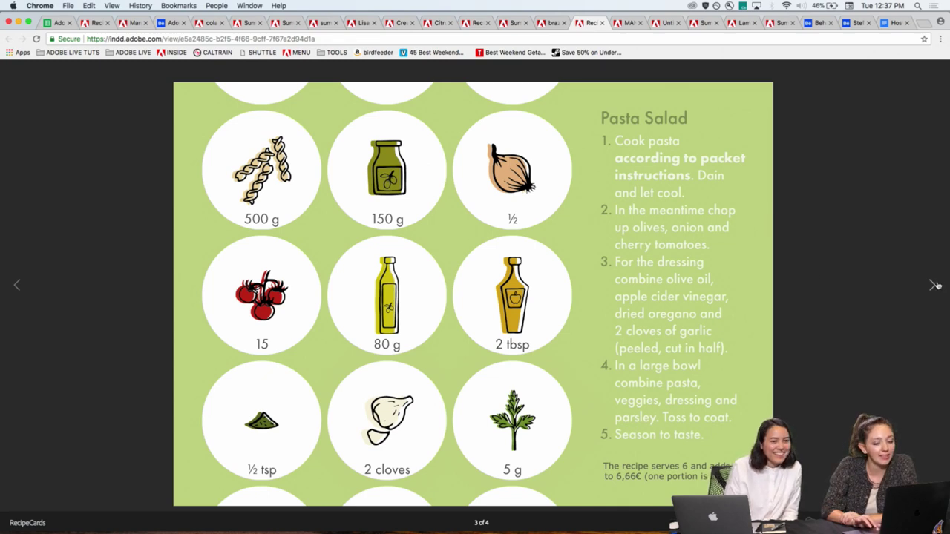
left_click(933, 285)
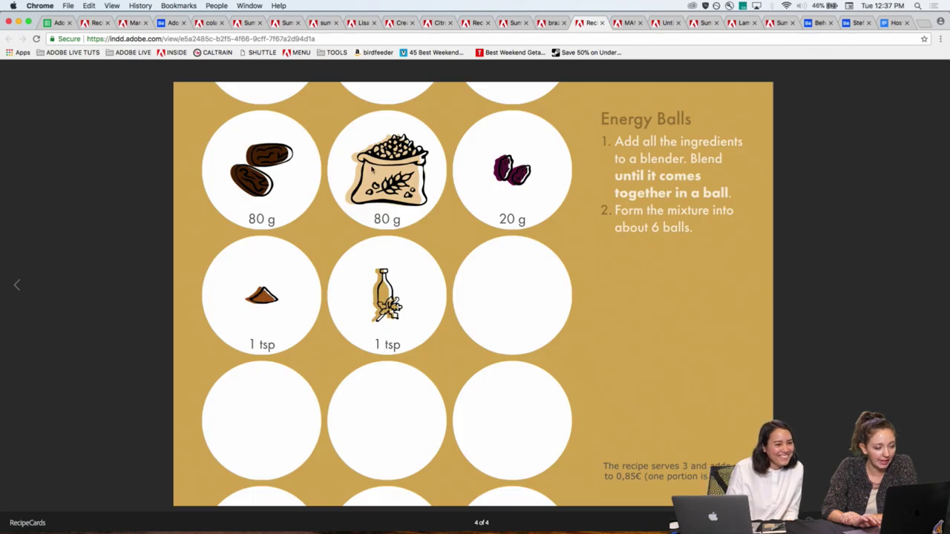
left_click(16, 287)
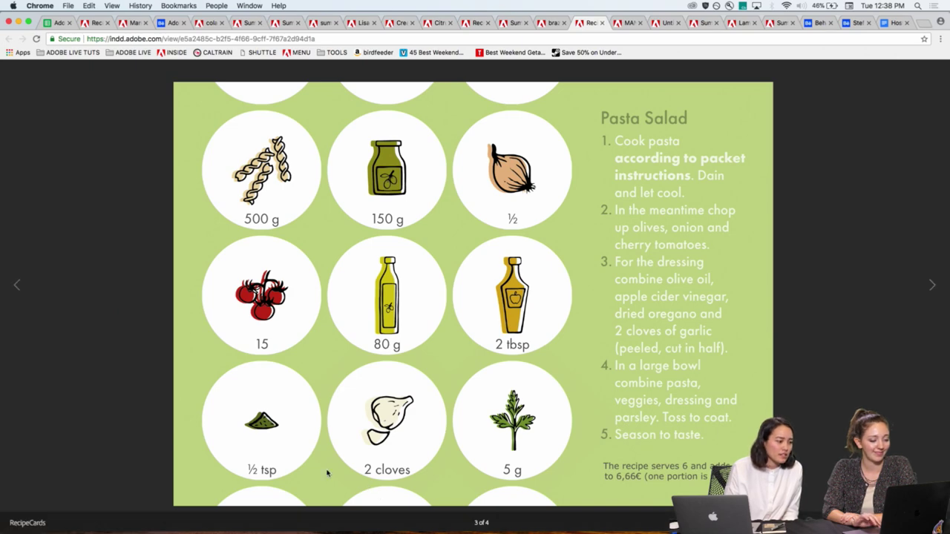
left_click(18, 285)
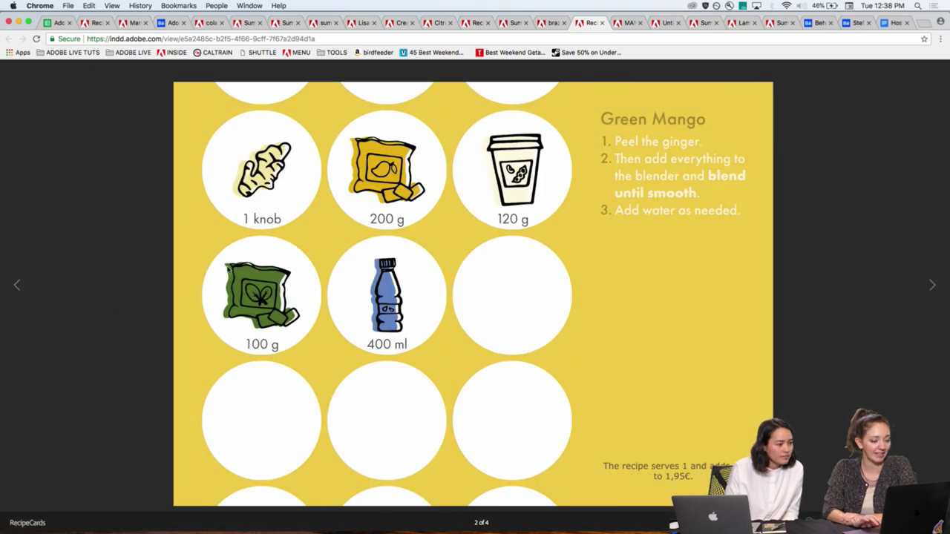
left_click(19, 289)
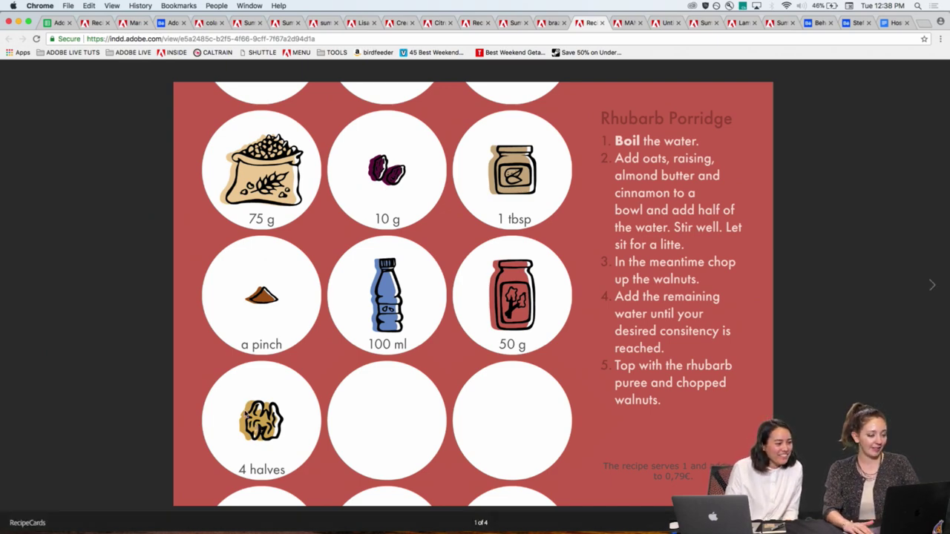
key("ctrl+shift+Tab")
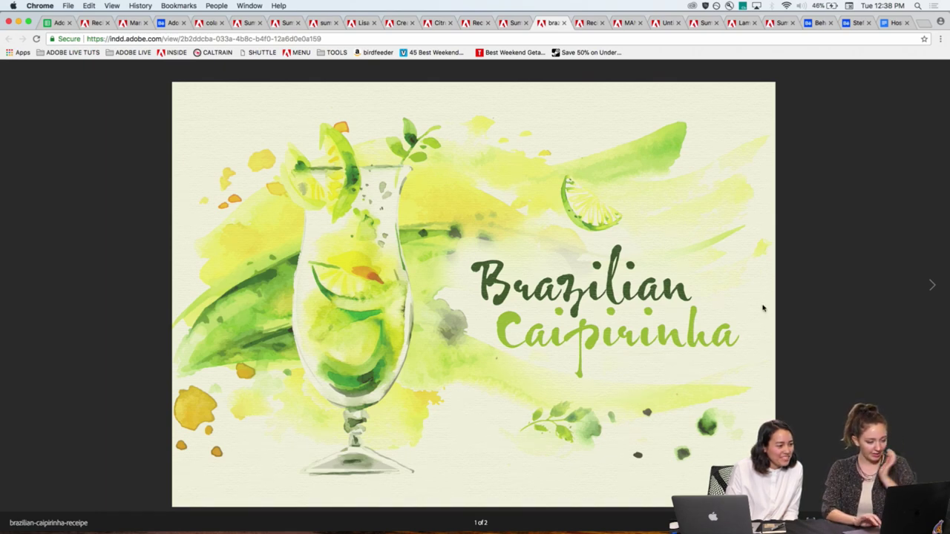
- View the Caipirinha Ingredients and Directions page and cover, then show the Summer Recipes cover
left_click(935, 285)
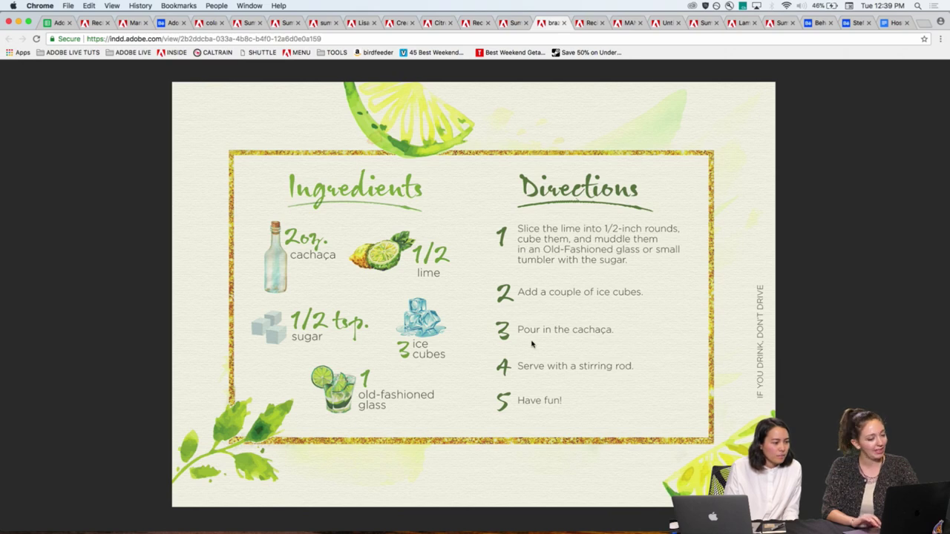
left_click(20, 288)
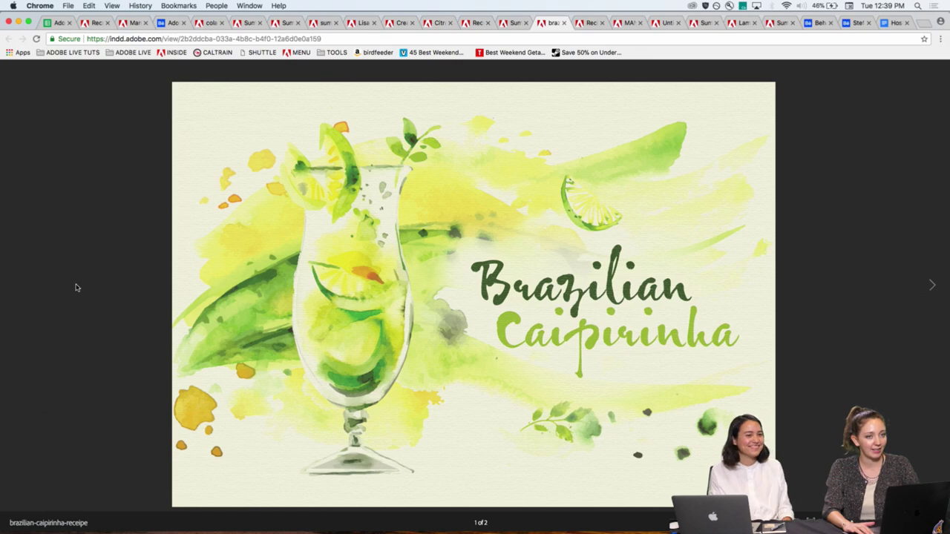
key("ctrl+shift+Tab")
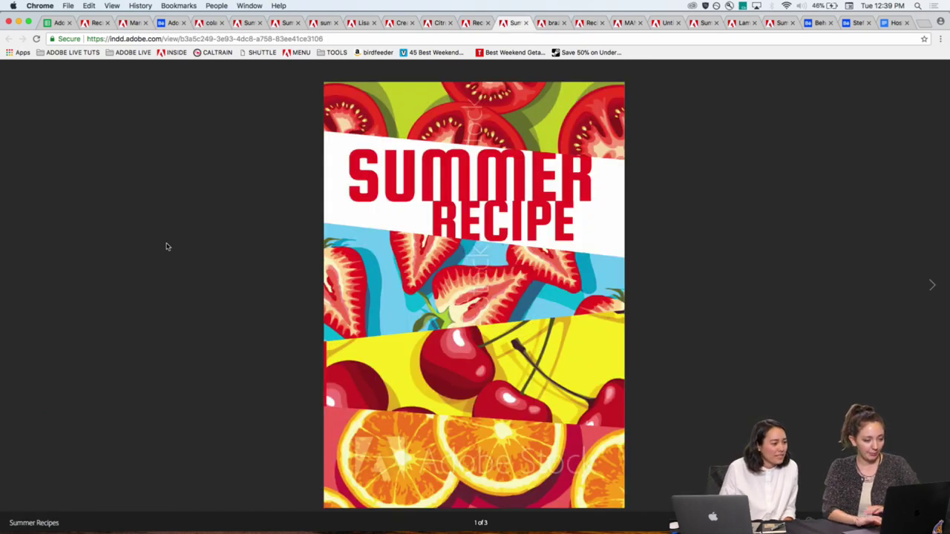
- Page to Raw Mango Salad and Free Summer Recipes and back, then show the guacamole recipe
left_click(935, 288)
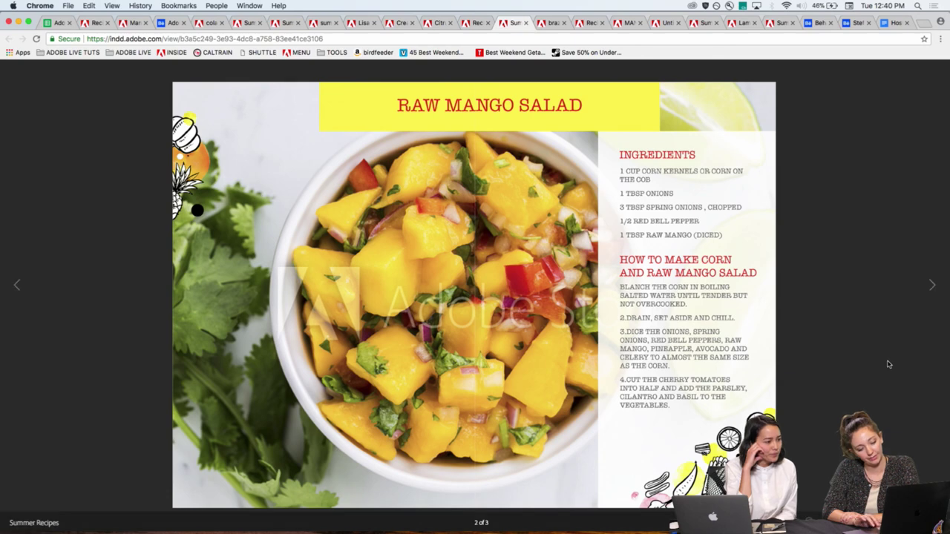
left_click(930, 288)
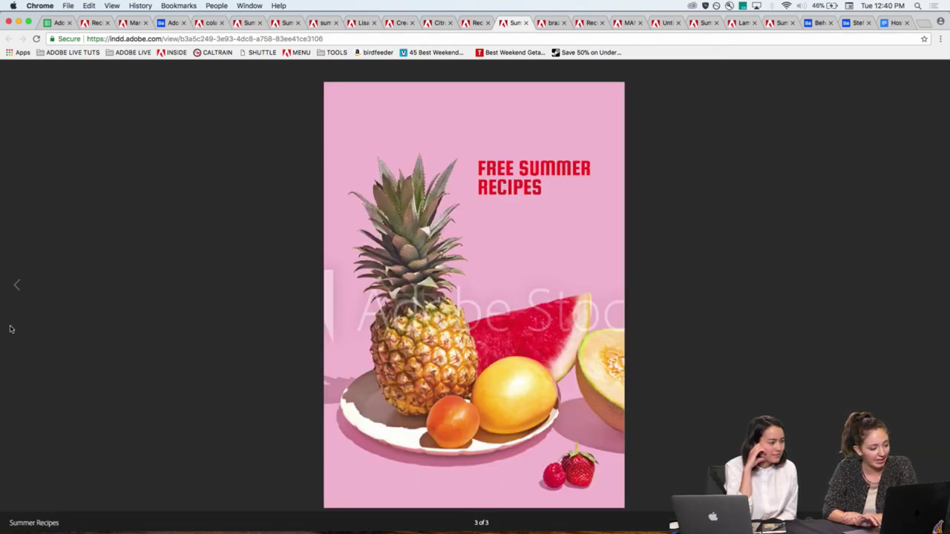
left_click(18, 288)
left_click(19, 288)
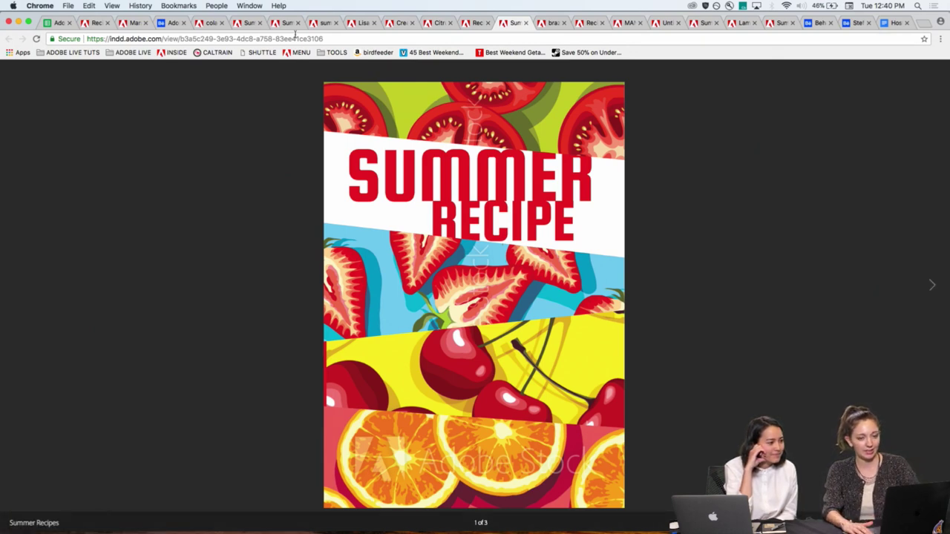
key("ctrl+shift+Tab")
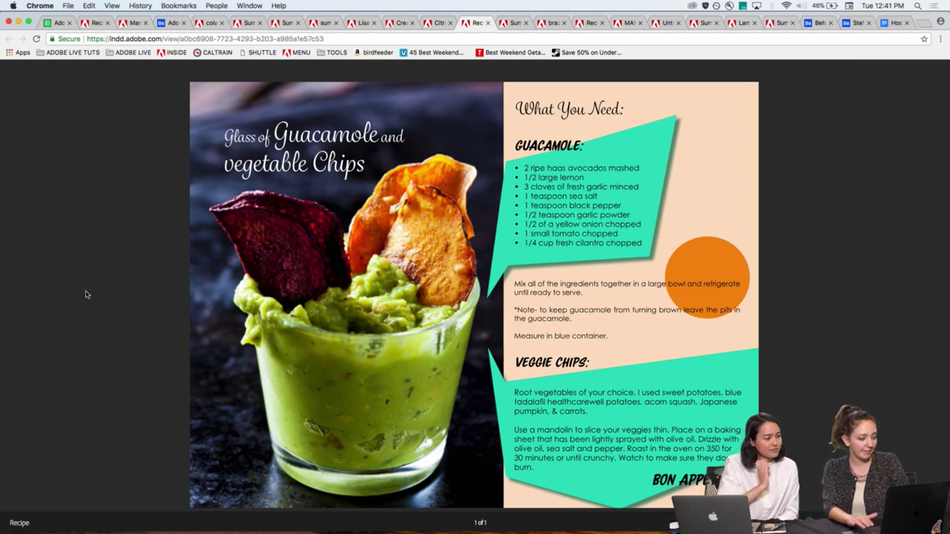
- Bring up the single-page Citrus Punch document with its Citrus Splash recipe
key("ctrl+shift+Tab")
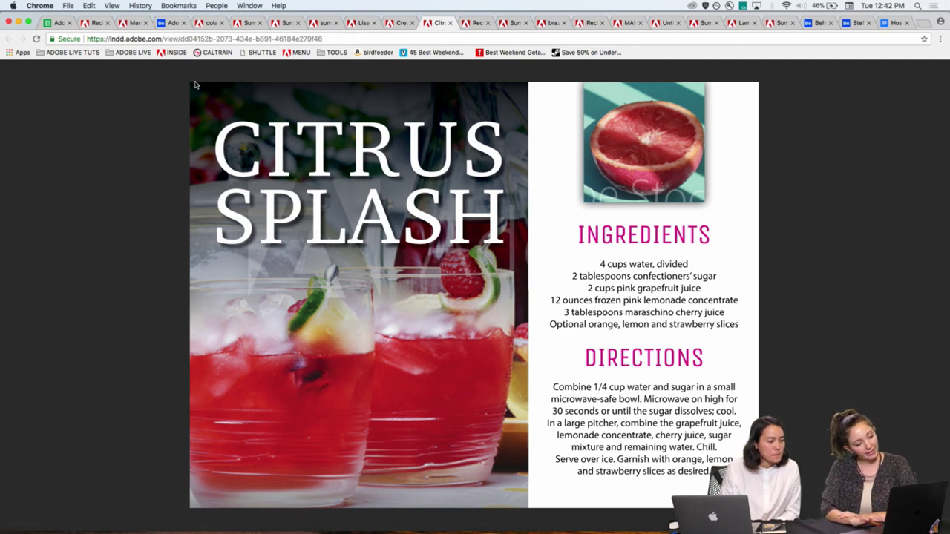
- Bring up the single-page Creamy Garlic Shrimp pasta recipe card
mouse_move(180, 148)
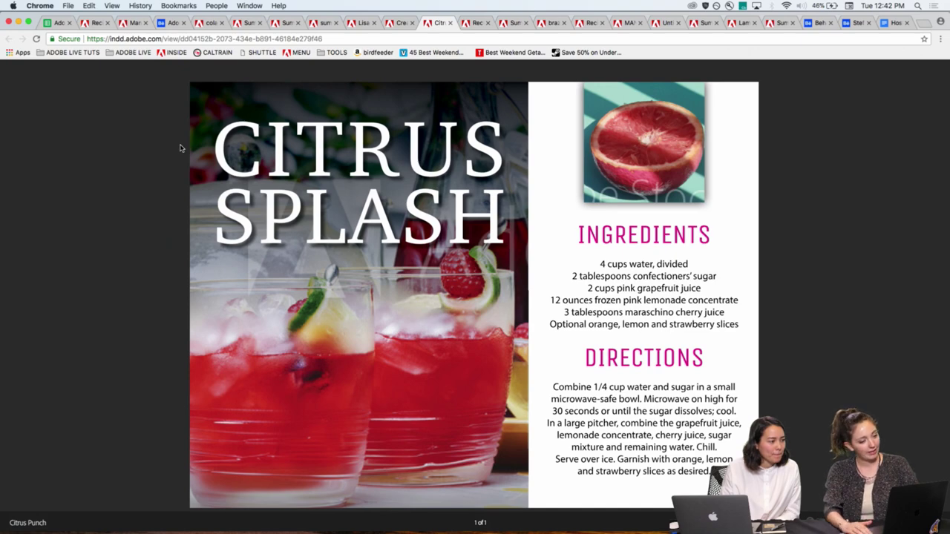
key("ctrl+shift+Tab")
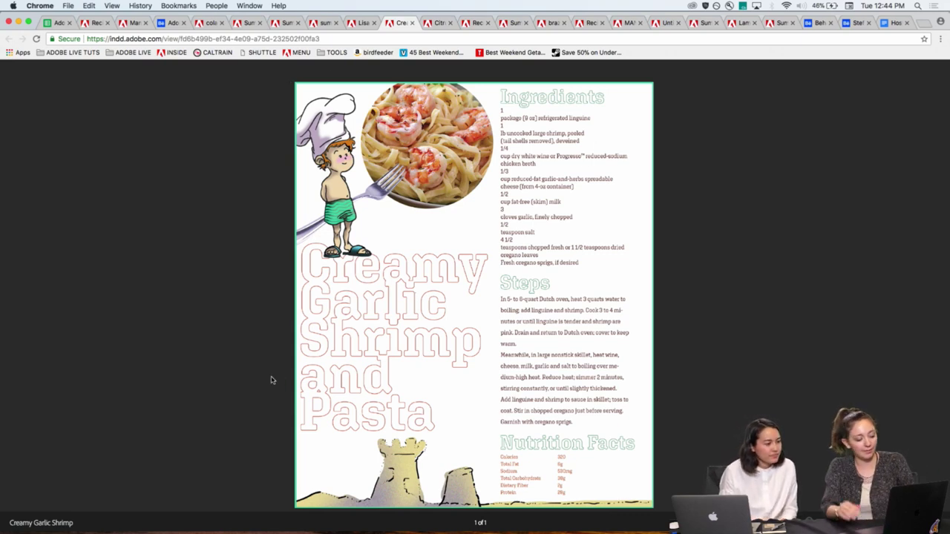
- Switch to the mermaid lemonade recipe card and view its page 2 of 2
key("ctrl+shift+Tab")
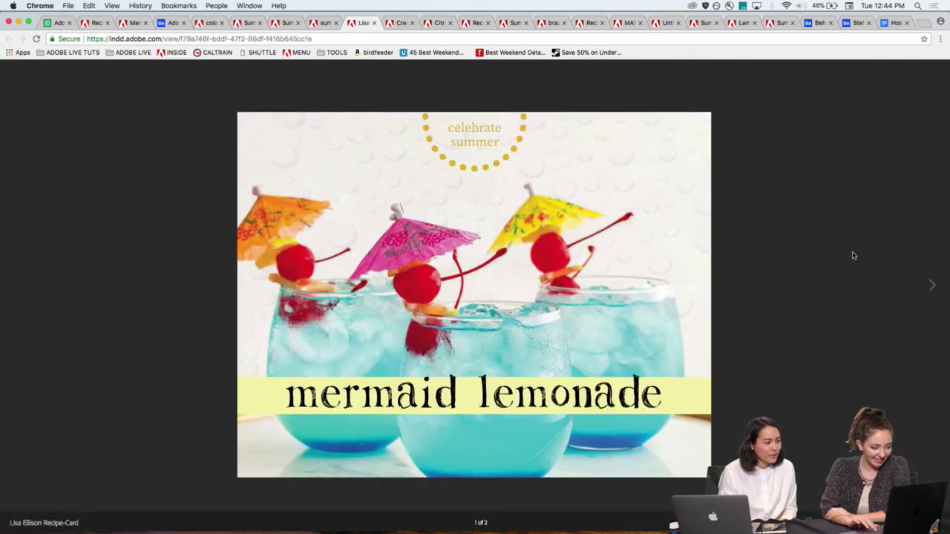
left_click(935, 286)
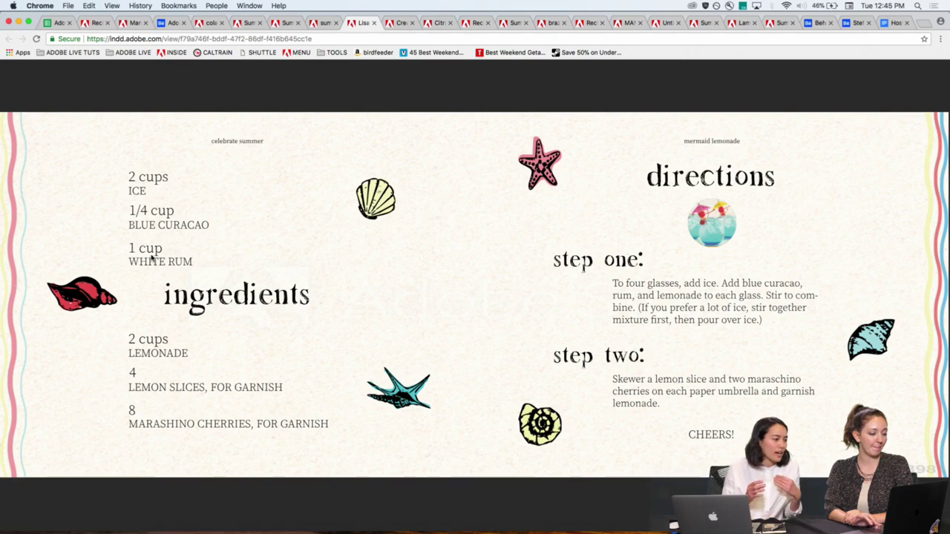
- Bring up the single-page summer-sangria-recipe-card publication
mouse_move(476, 523)
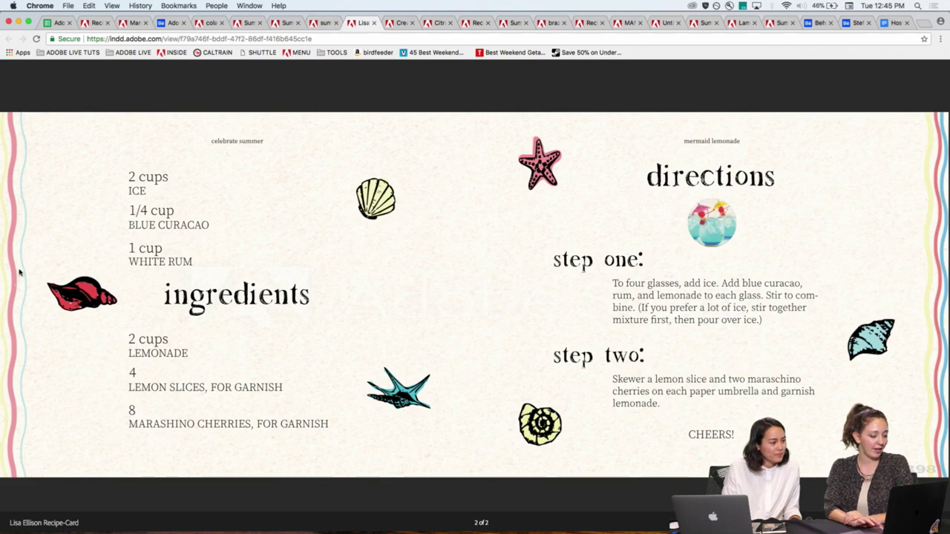
left_click(322, 22)
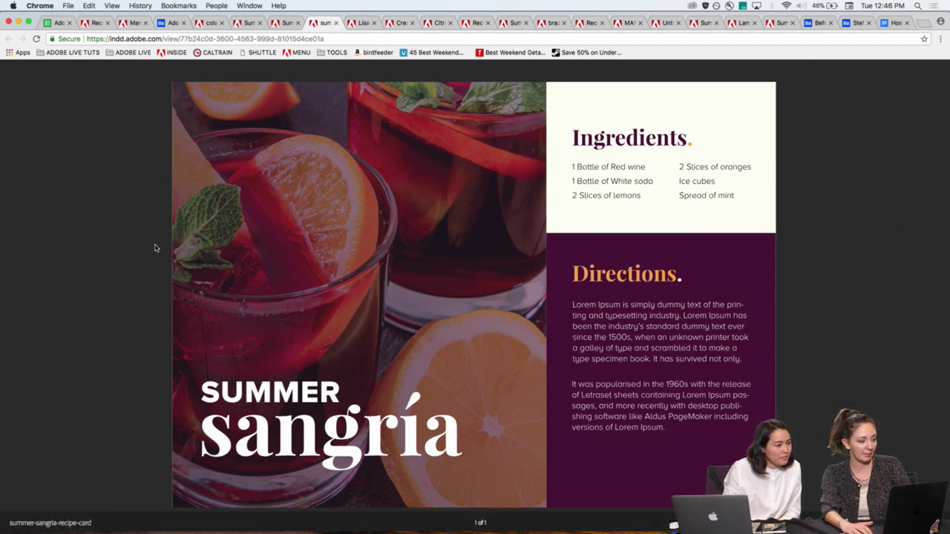
- Step back past the Sparkling Citrus punch recipe and settle on the brunch&crunch muffin card
key("ctrl+shift+Tab")
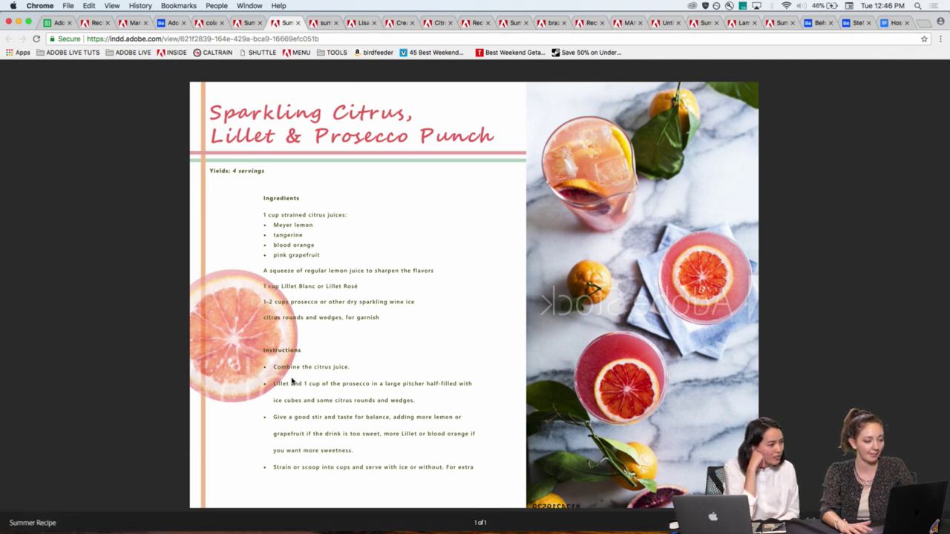
key("ctrl+shift+Tab")
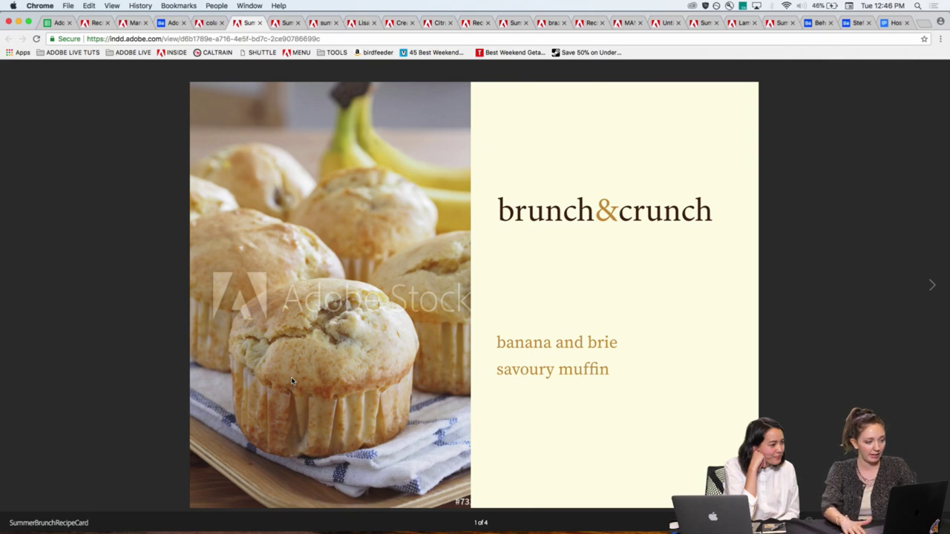
key("ctrl+shift+Tab")
key("ctrl+Tab")
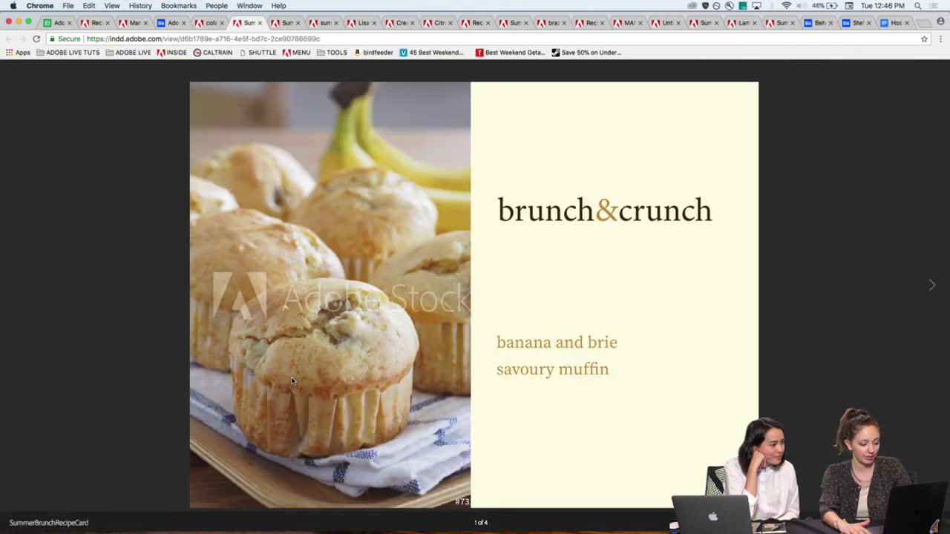
- Browse the brunch&crunch title, ingredients, prepairit and bon appétit slides, then switch to Piña Colada
left_click(931, 288)
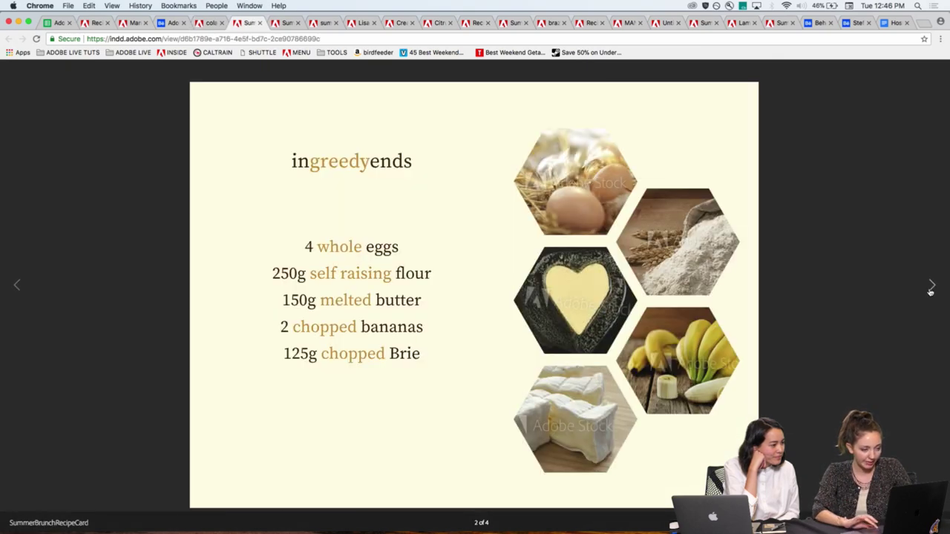
left_click(931, 288)
left_click(931, 289)
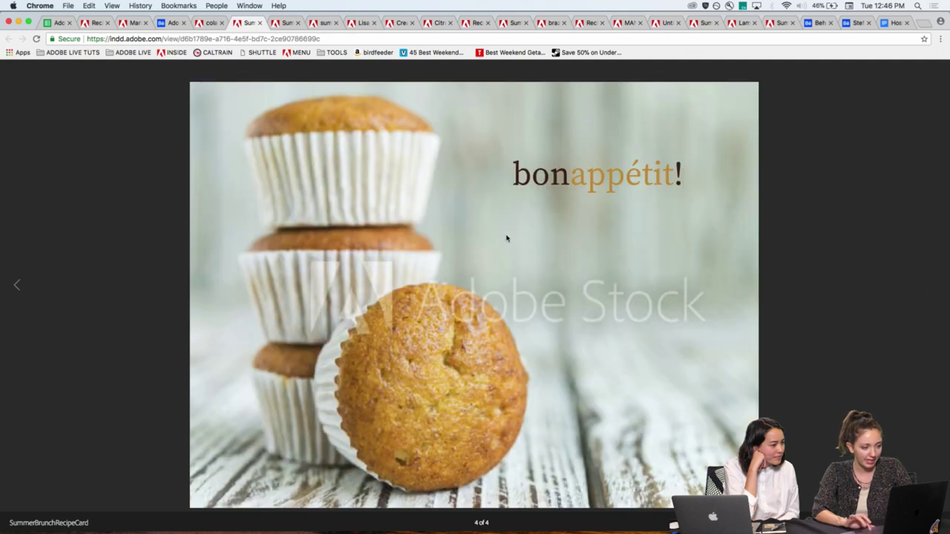
left_click(19, 288)
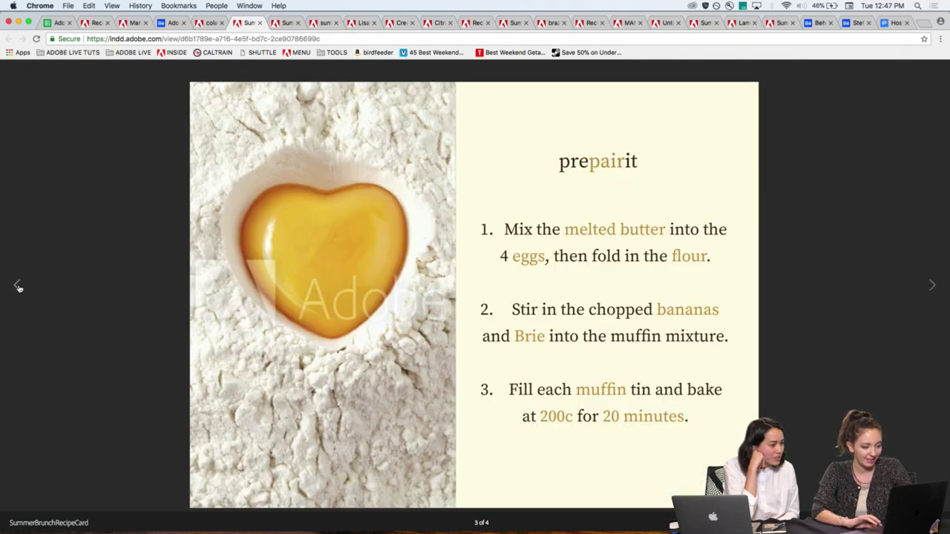
left_click(19, 287)
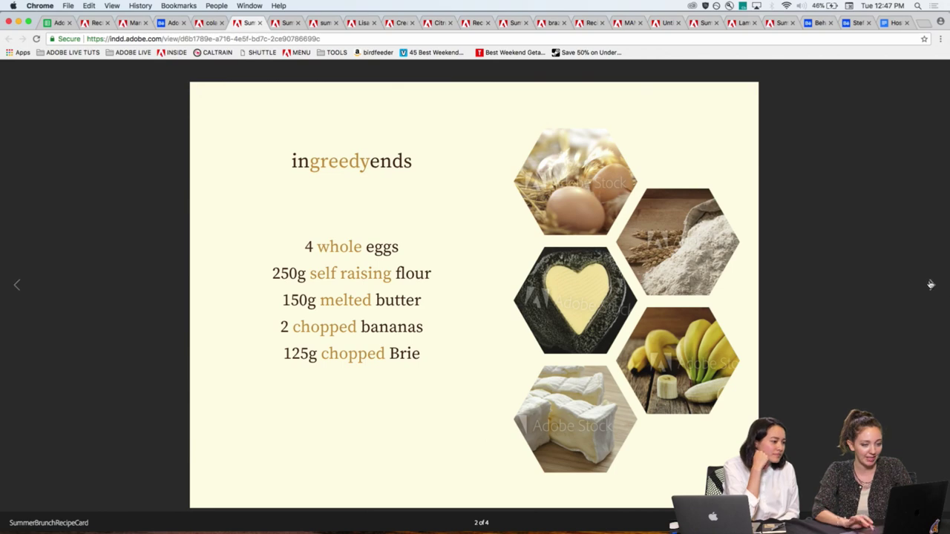
left_click(931, 285)
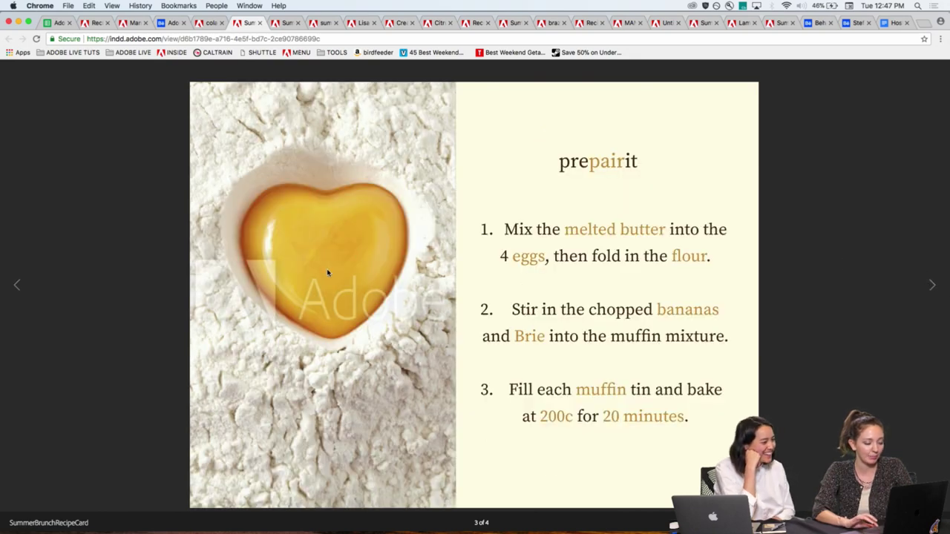
left_click(19, 286)
left_click(19, 286)
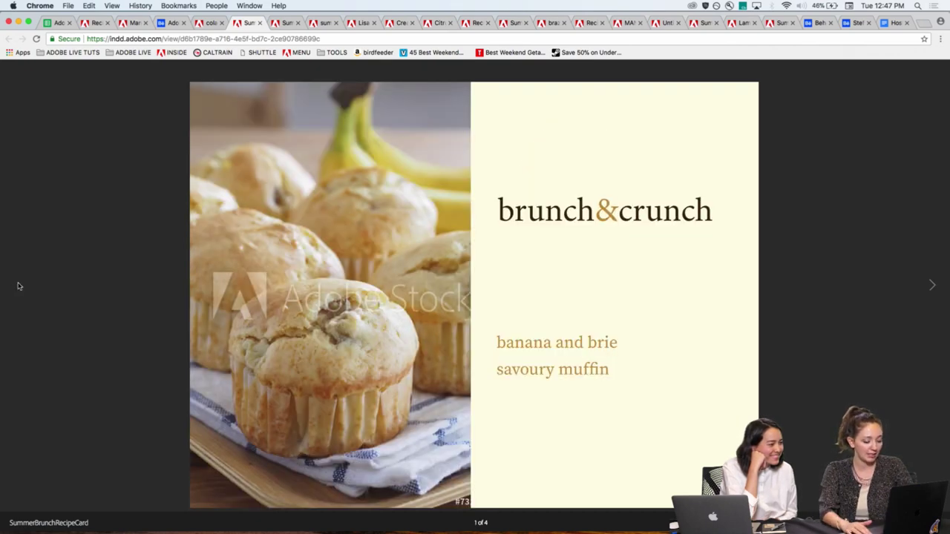
key("ctrl+shift+Tab")
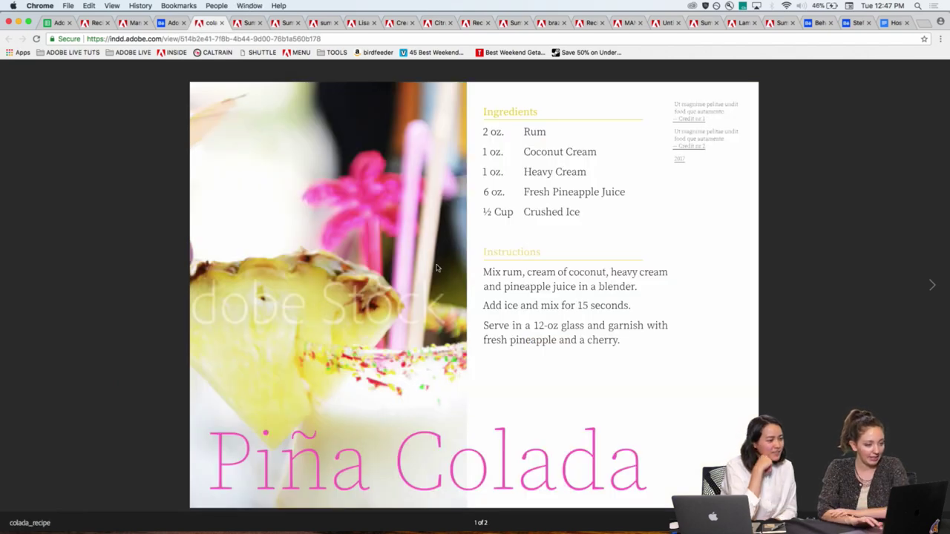
- Flip back and forth between the Piña Colada recipe page and its history page
left_click(934, 288)
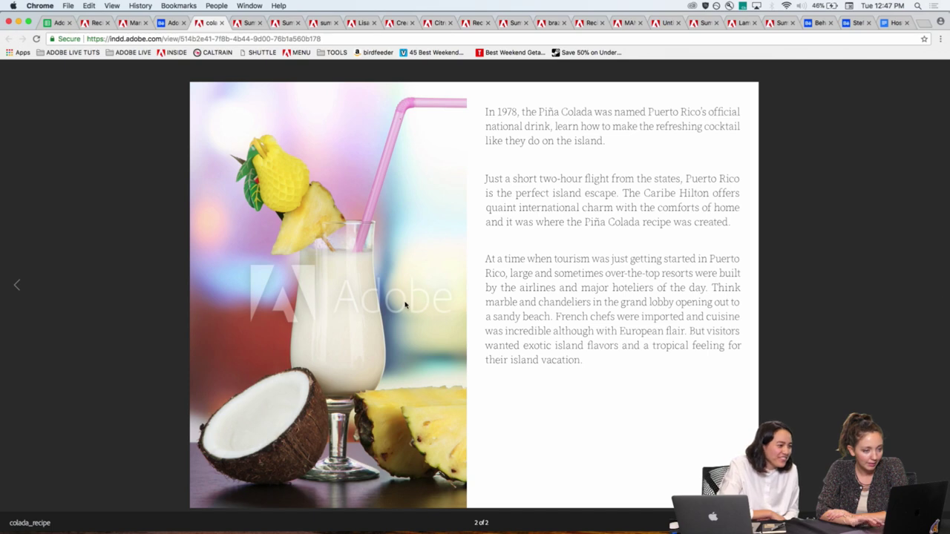
left_click(18, 287)
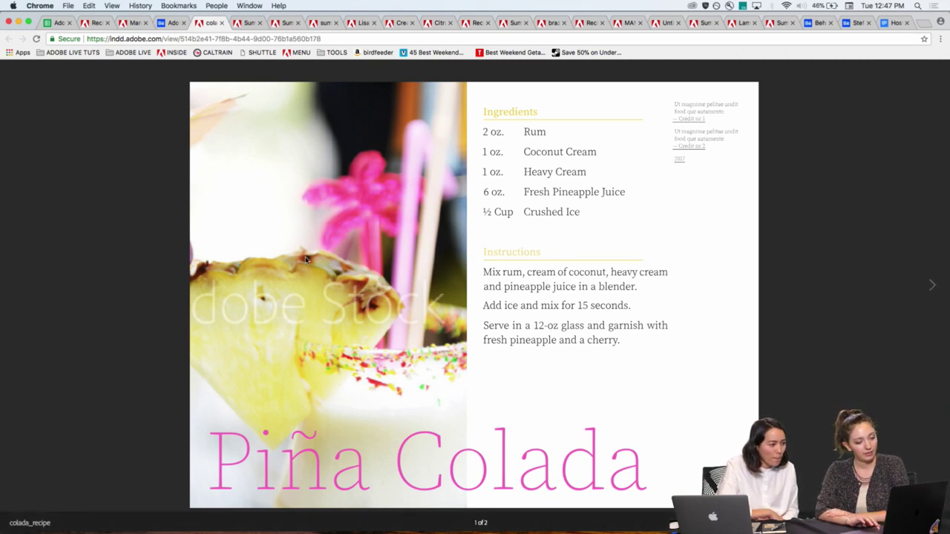
left_click(934, 286)
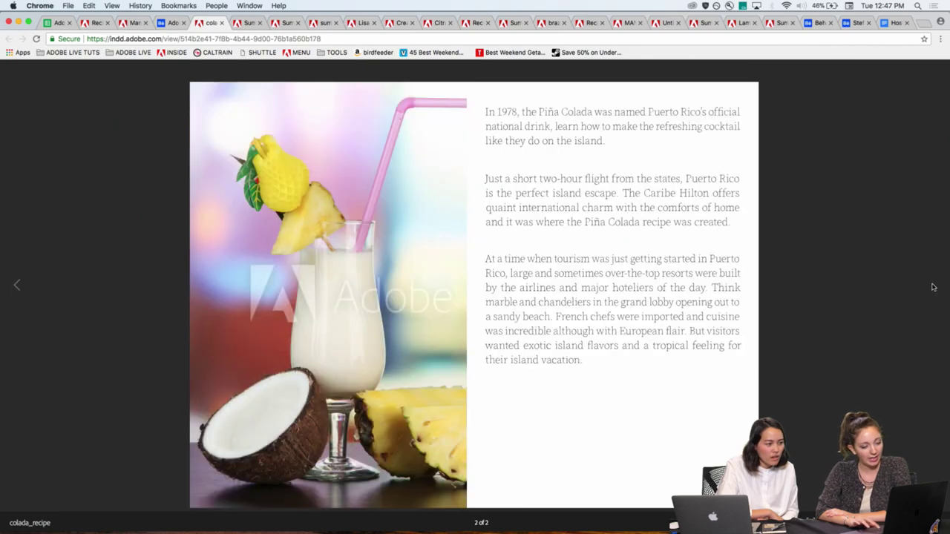
left_click(18, 287)
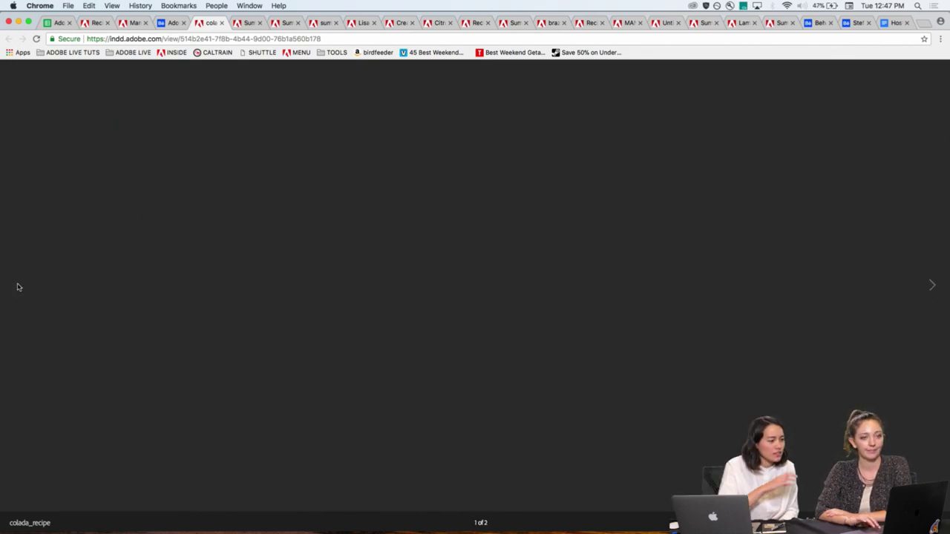
left_click(934, 283)
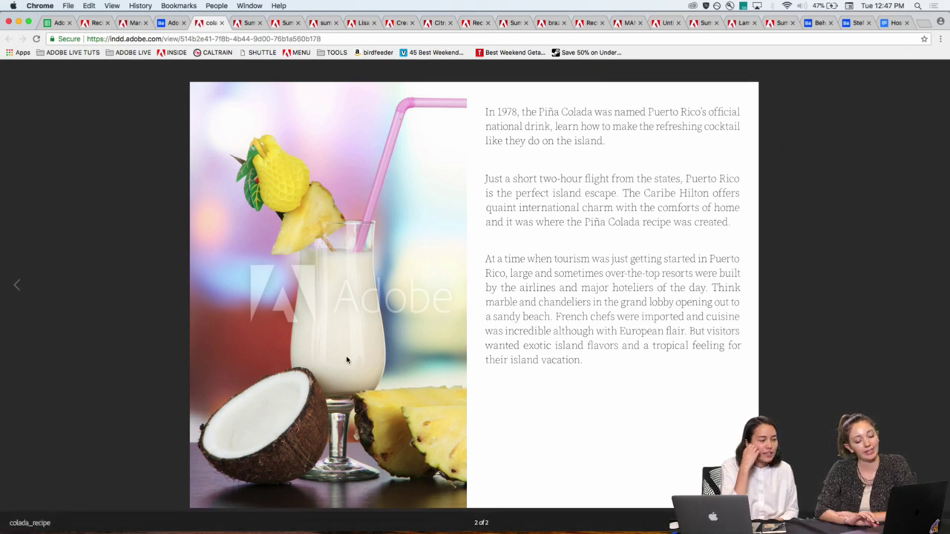
left_click(17, 286)
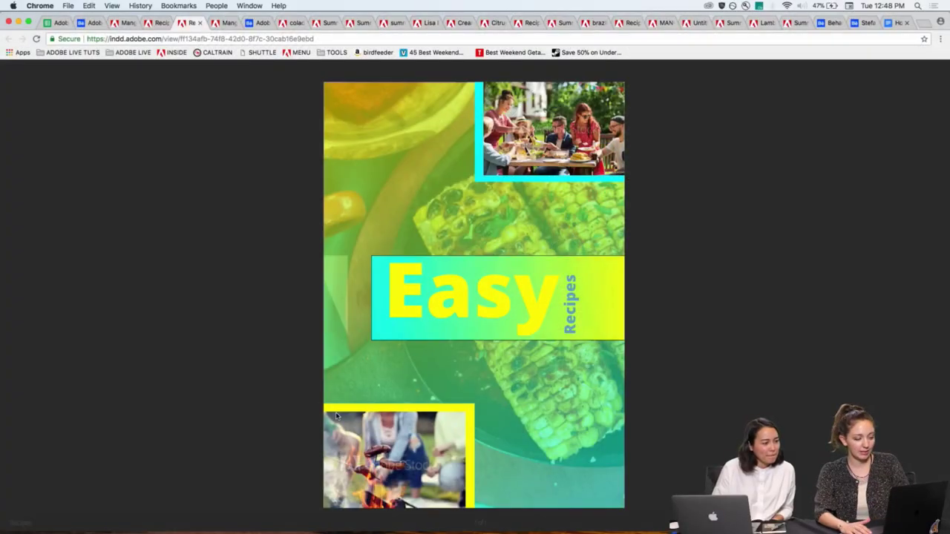
- Switch to the Behance recipe project and enlarge the infused water recipe card image
key("Right")
key("ctrl+Tab")
key("ctrl+Tab")
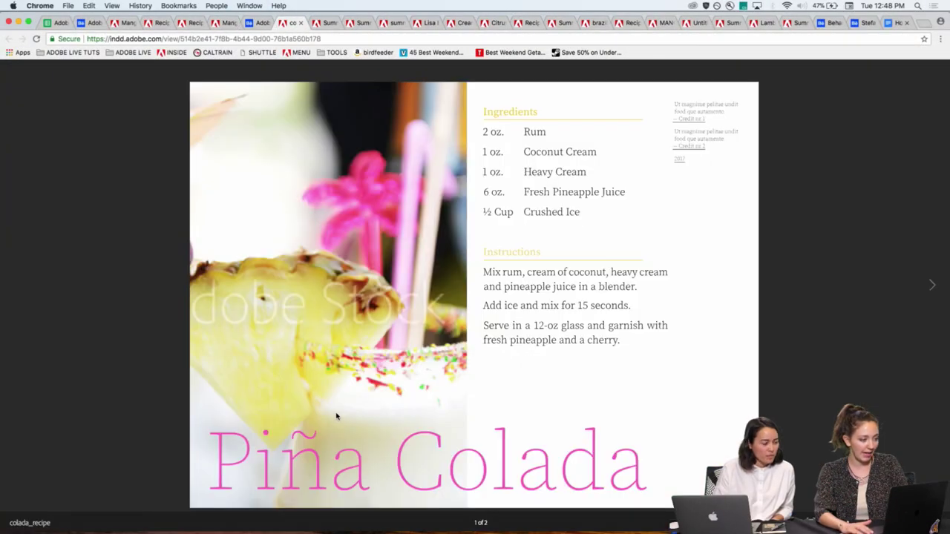
key("ctrl+shift+Tab")
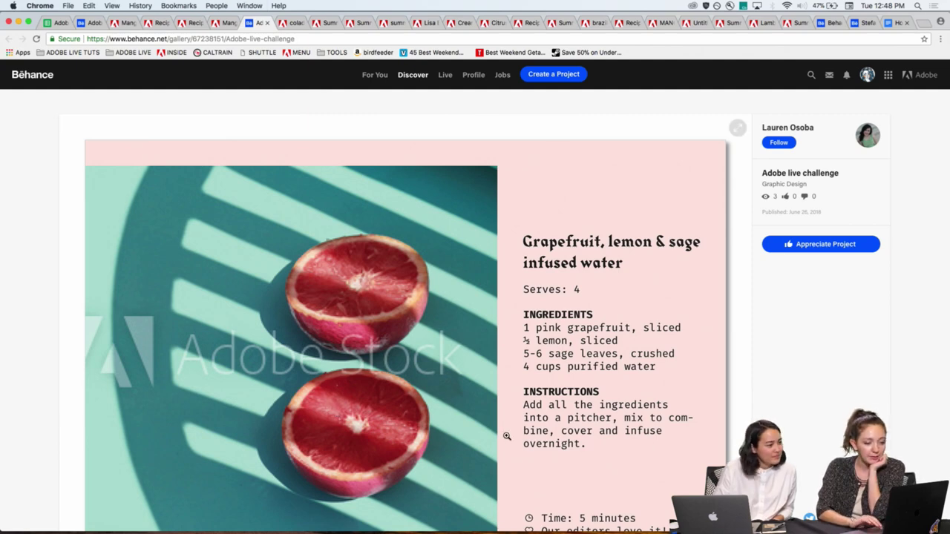
scroll(470, 308, "down", 4)
left_click(428, 278)
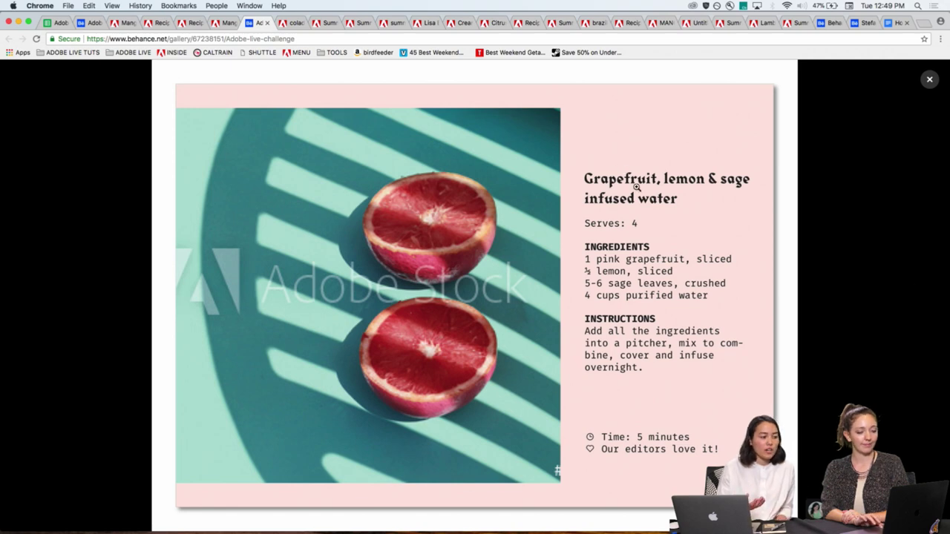
- View the project's next image, close the overlay, and return to the vegetable SKEWERS publication
mouse_move(925, 296)
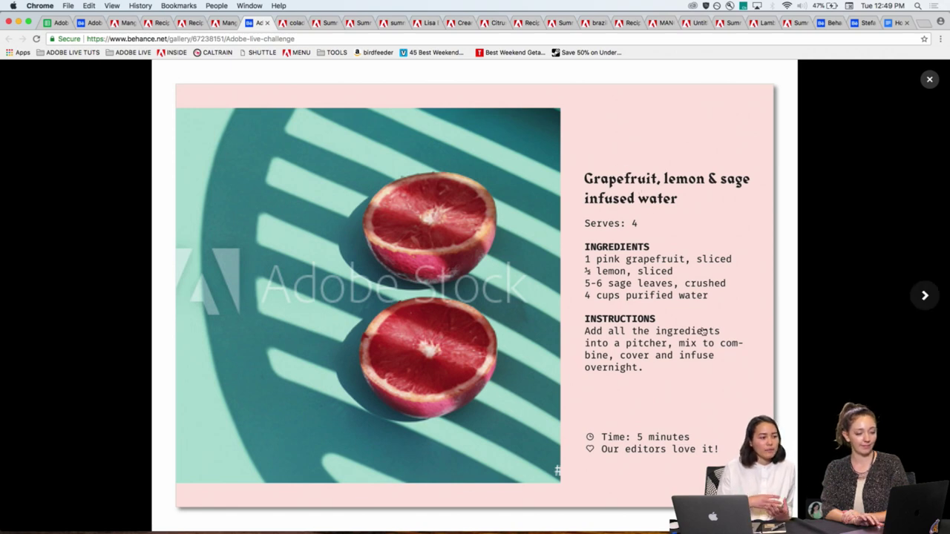
left_click(926, 296)
left_click(270, 229)
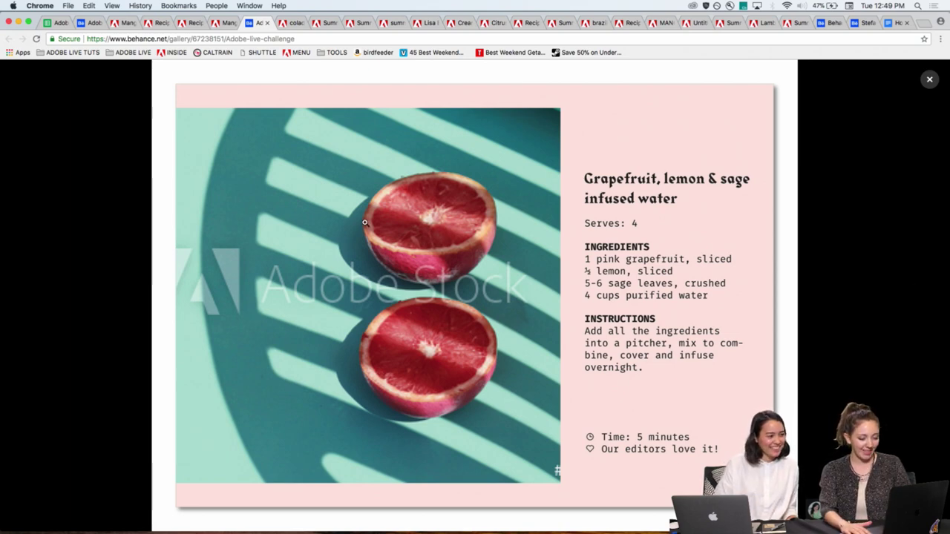
key("ctrl+shift+Tab")
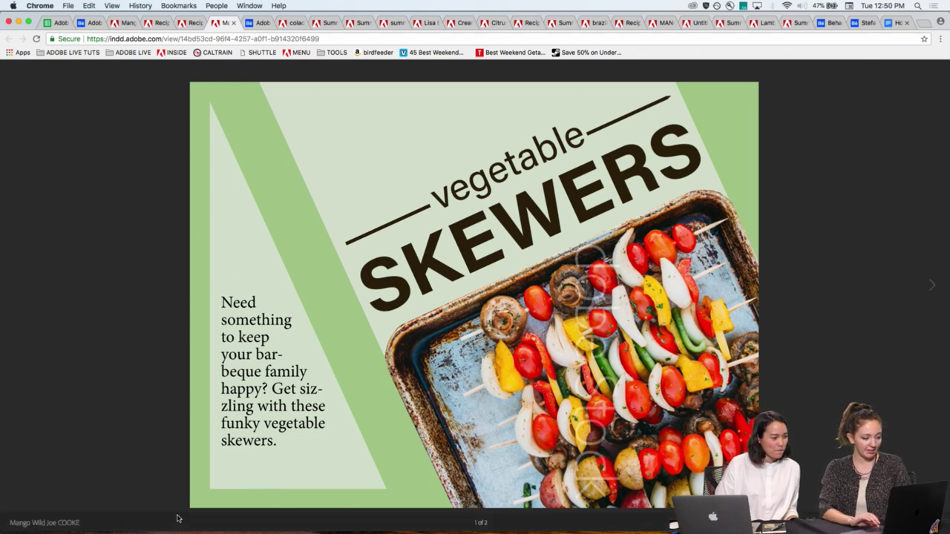
- Flip between pages 1 and 2 of the vegetable skewers recipe, then switch to Easy Recipes
left_click(933, 286)
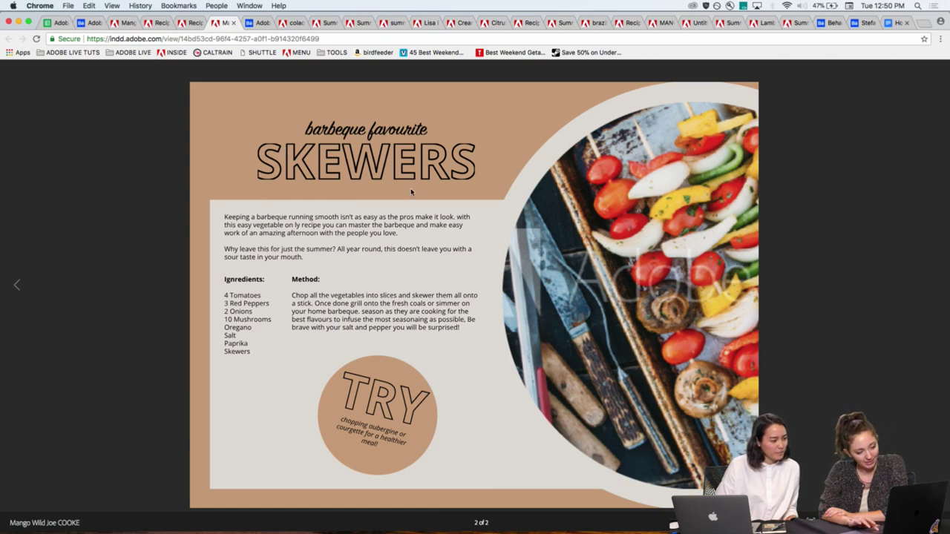
left_click(17, 289)
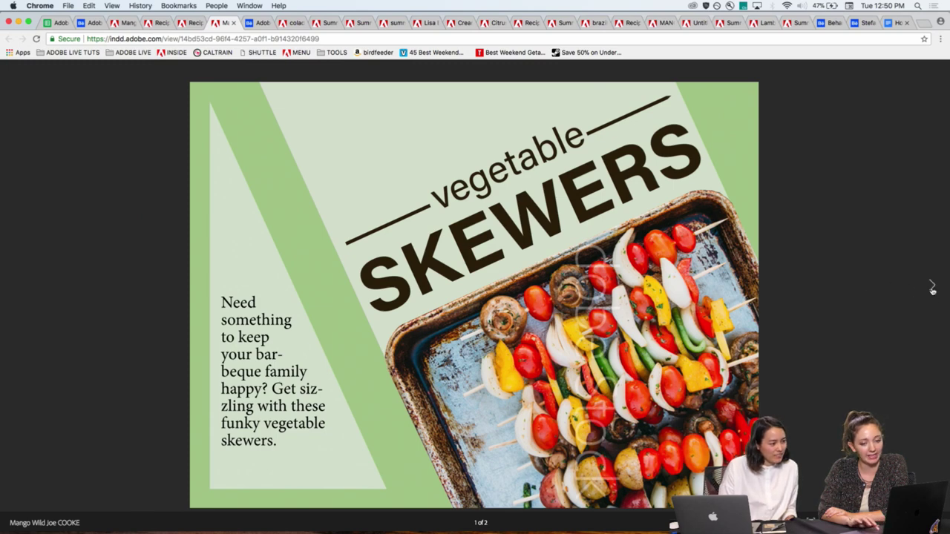
left_click(932, 289)
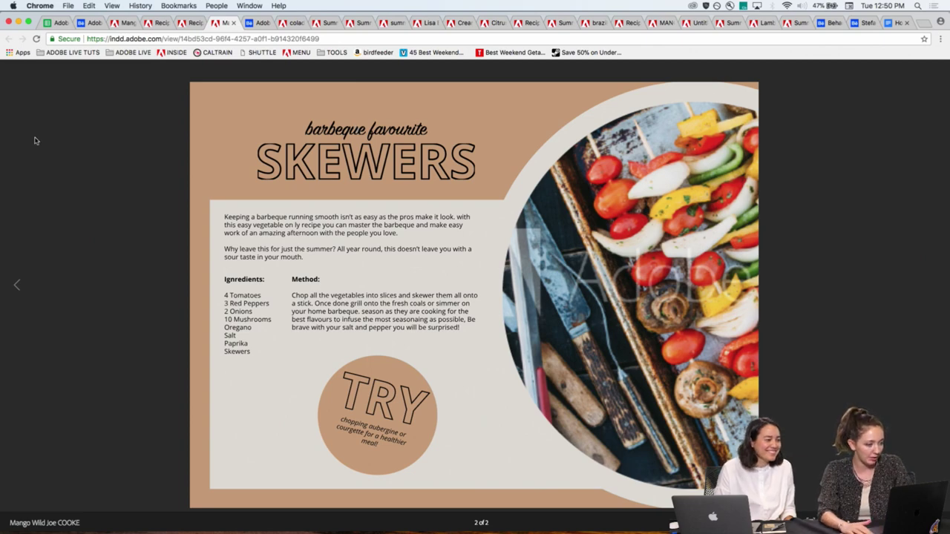
key("ctrl+shift+Tab")
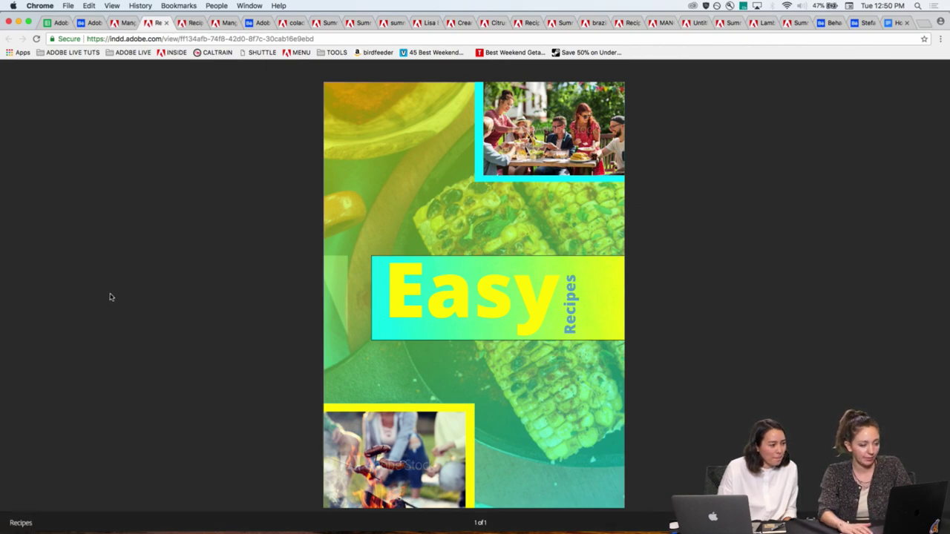
- Cycle through the skewers, Easy Recipes, infused water, Piña Colada, brunch&crunch and Sangria documents
key("ctrl+shift+Tab")
key("ctrl+Tab")
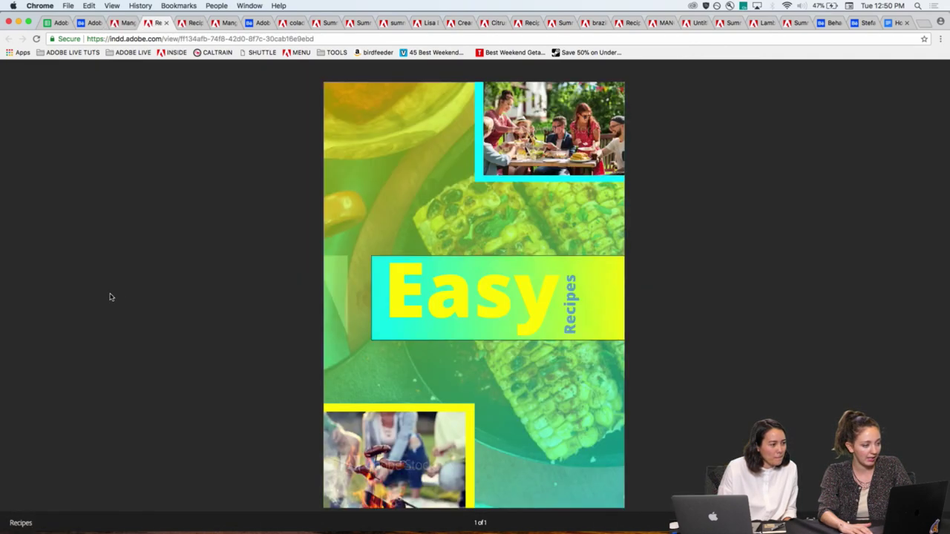
key("ctrl+Tab")
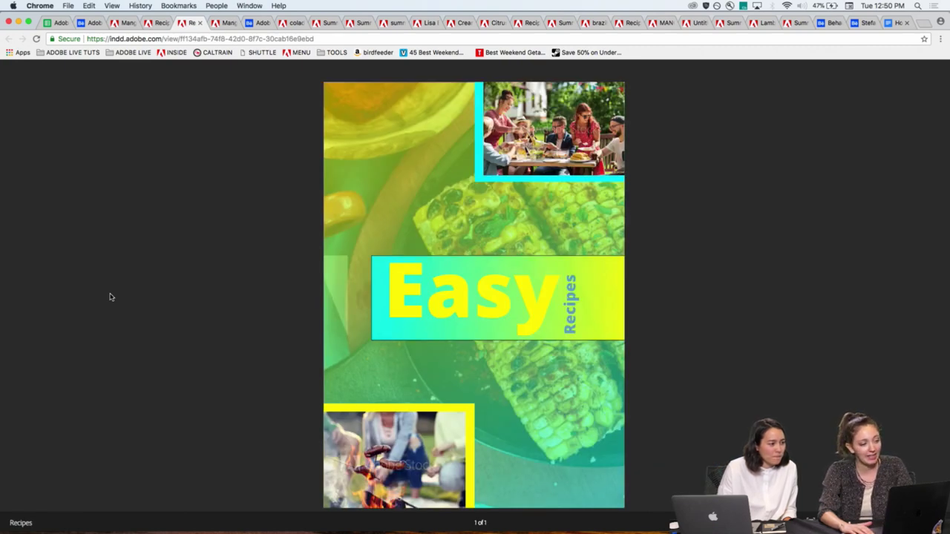
key("ctrl+shift+Tab")
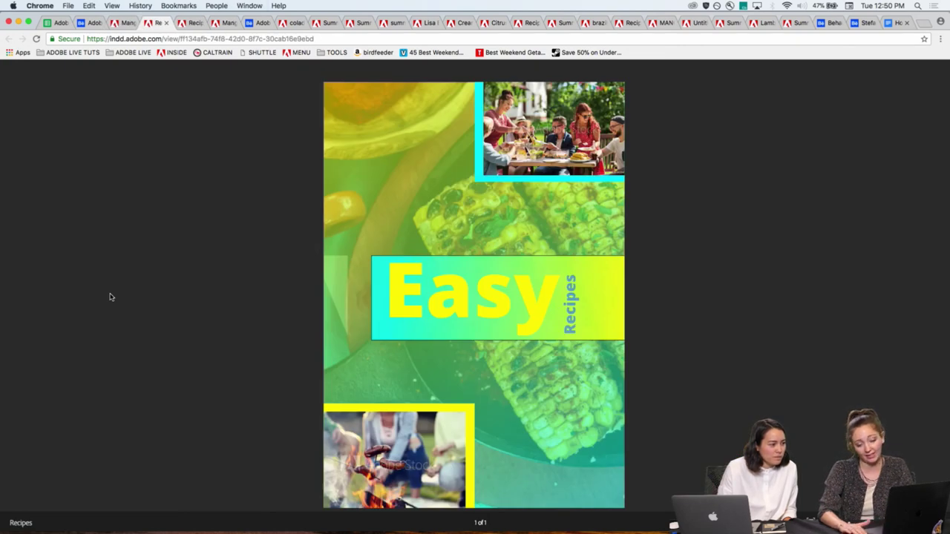
key("ctrl+Tab")
key("ctrl+Tab")
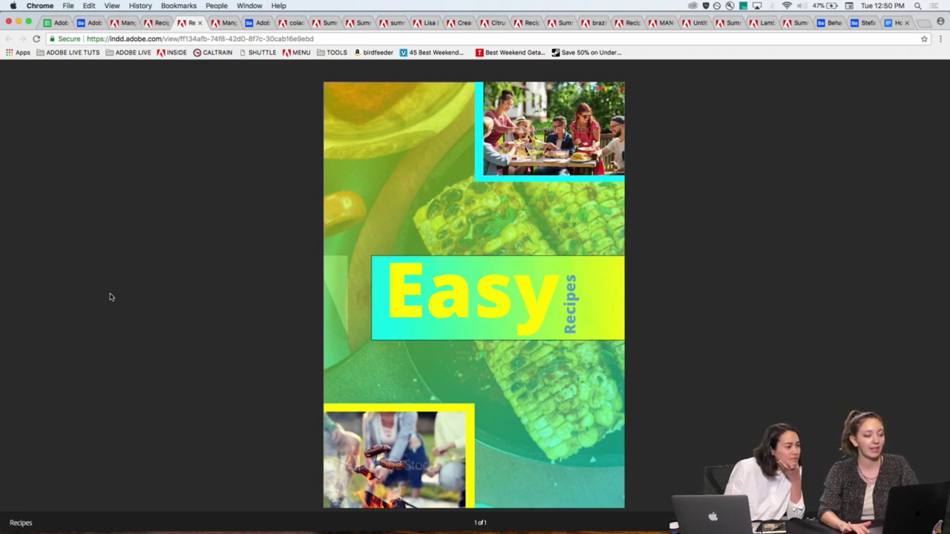
key("ctrl+Tab")
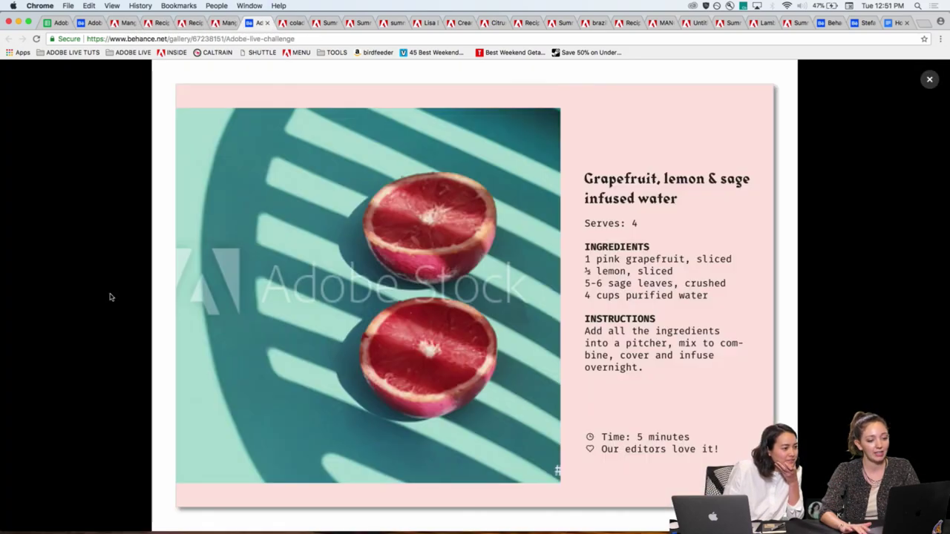
key("ctrl+Tab")
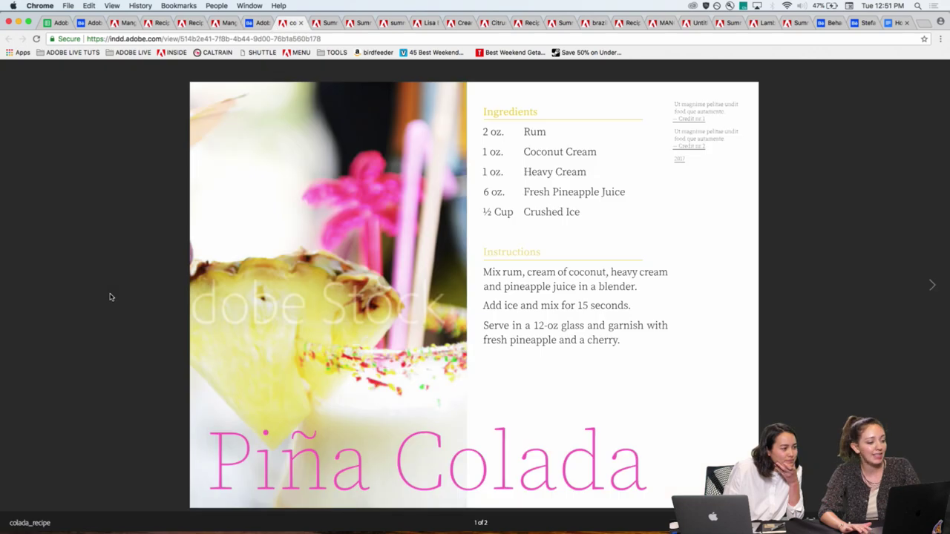
key("ctrl+Tab")
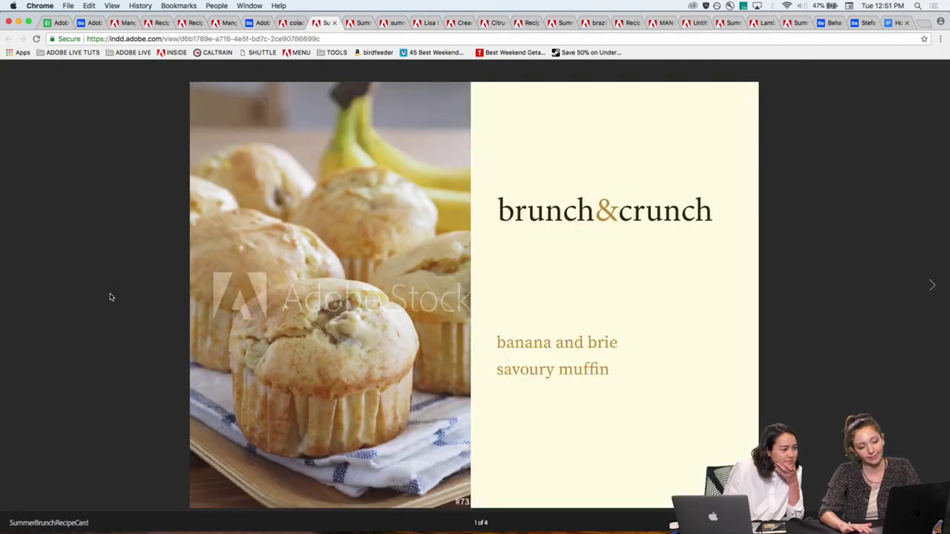
key("ctrl+Tab")
key("ctrl+Tab")
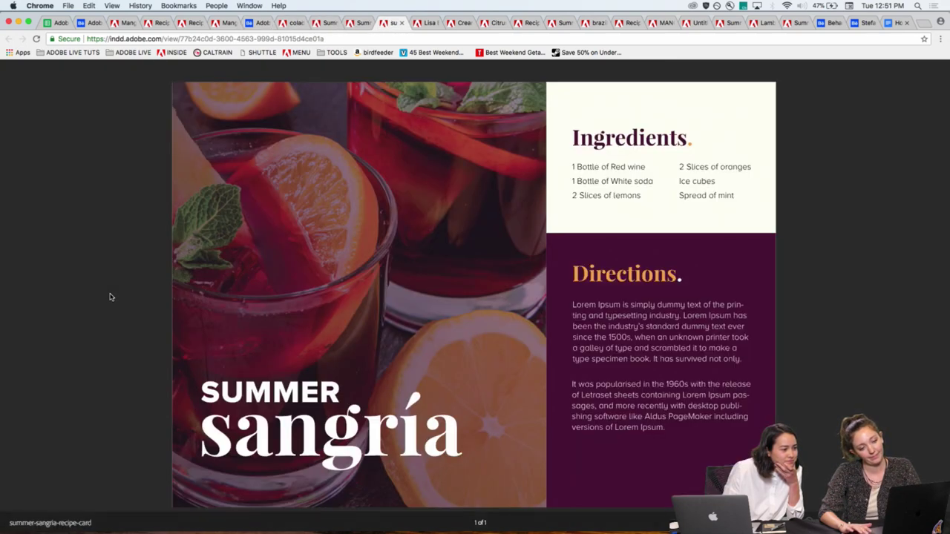
key("ctrl+Tab")
- Continue through the Creamy Garlic Shrimp, Brazilian Caipirinha and Mango Shrimp Salad cards
key("ctrl+Tab")
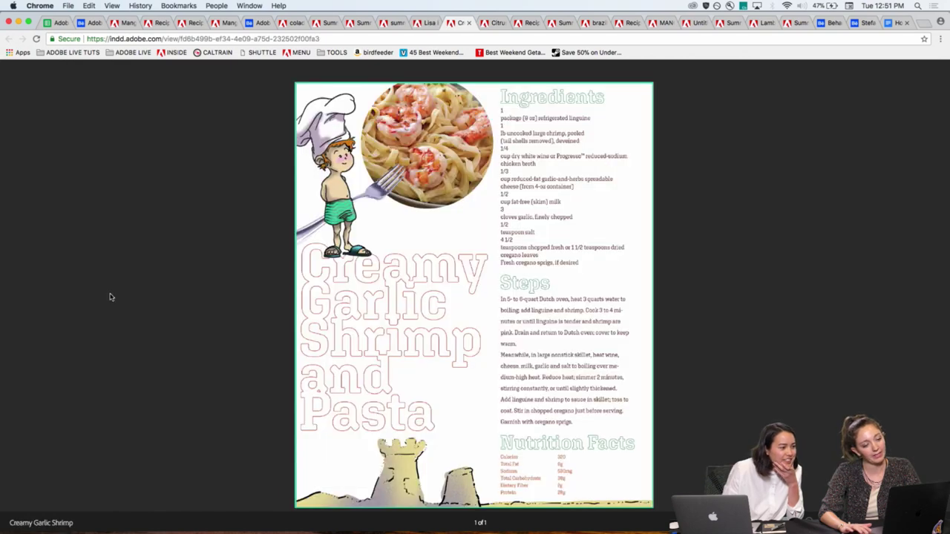
key("ctrl+Tab")
key("ctrl+Tab")
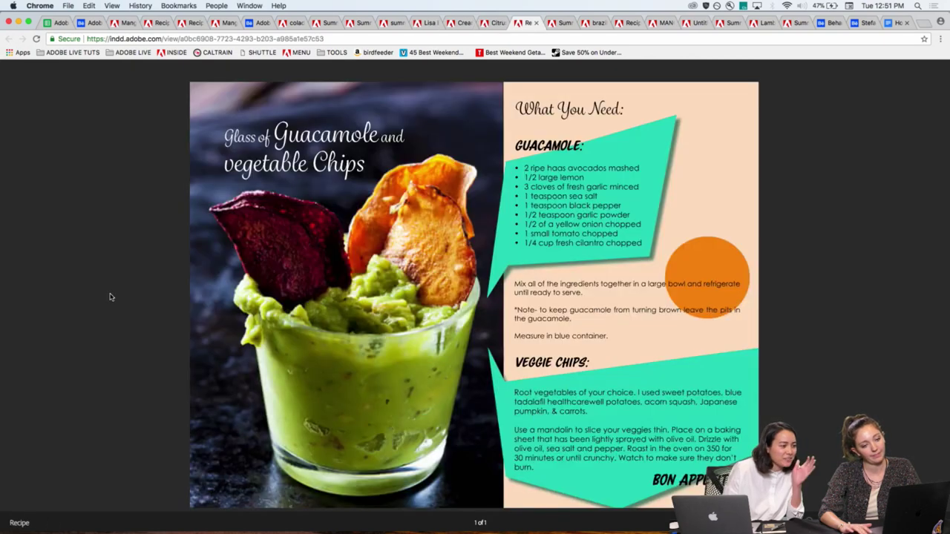
key("ctrl+Tab")
key("ctrl+Tab")
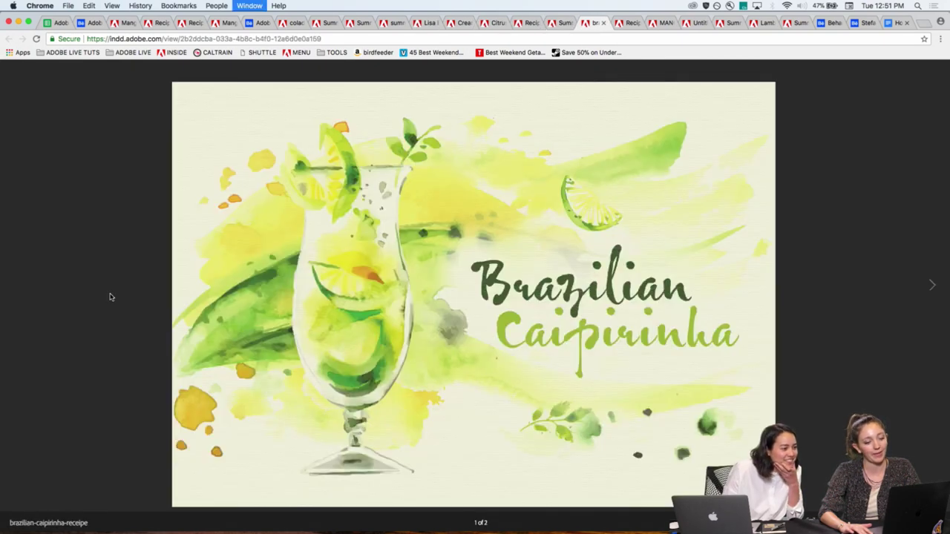
key("ctrl+Tab")
key("ctrl+Tab")
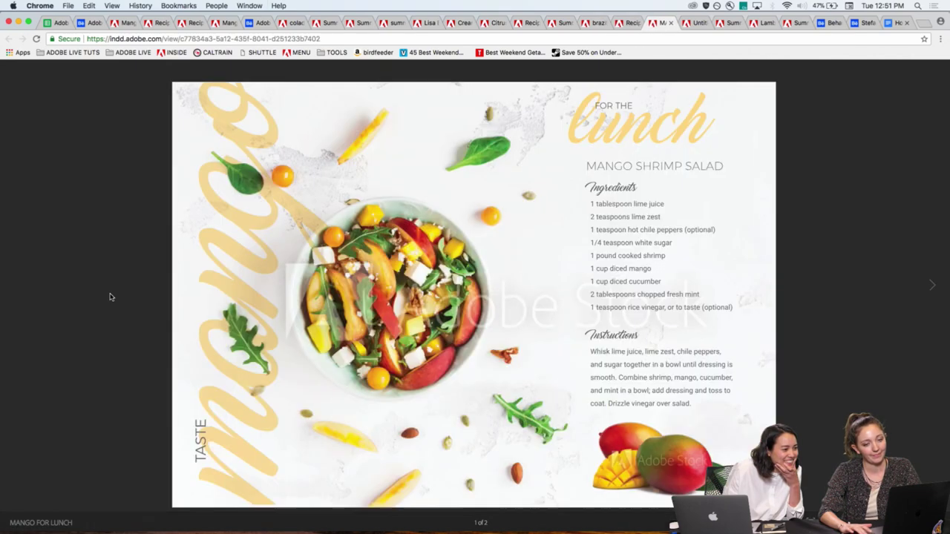
key("ctrl+Tab")
key("ctrl+Tab")
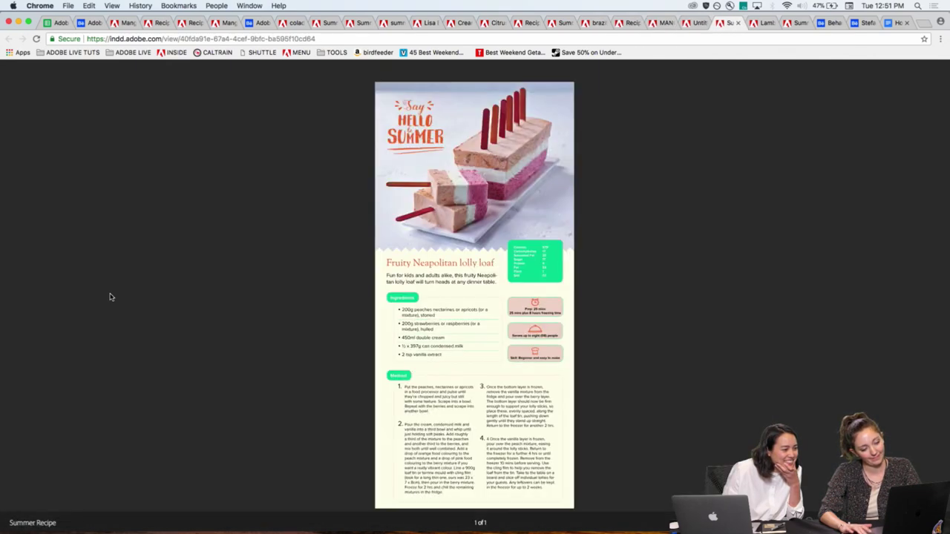
key("ctrl+Tab")
key("ctrl+Tab")
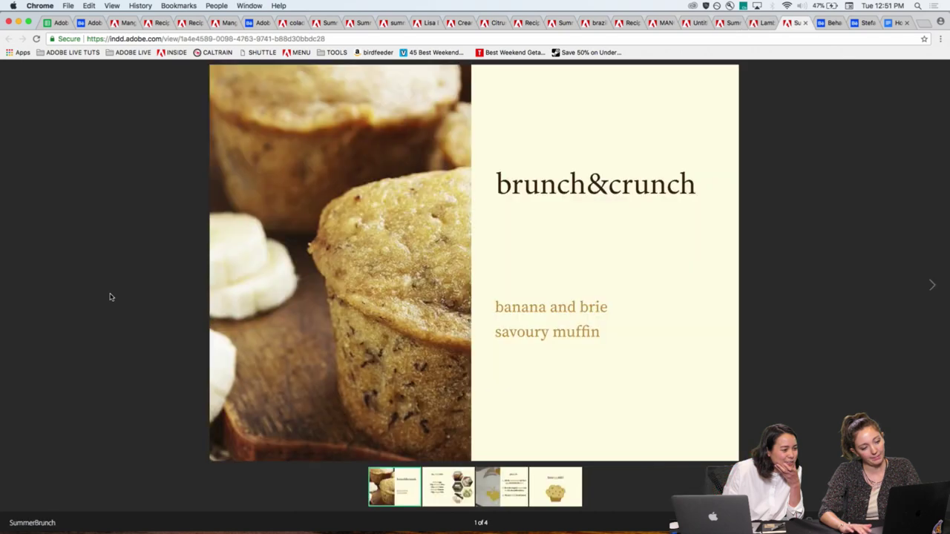
key("ctrl+Tab")
key("ctrl+shift+Tab")
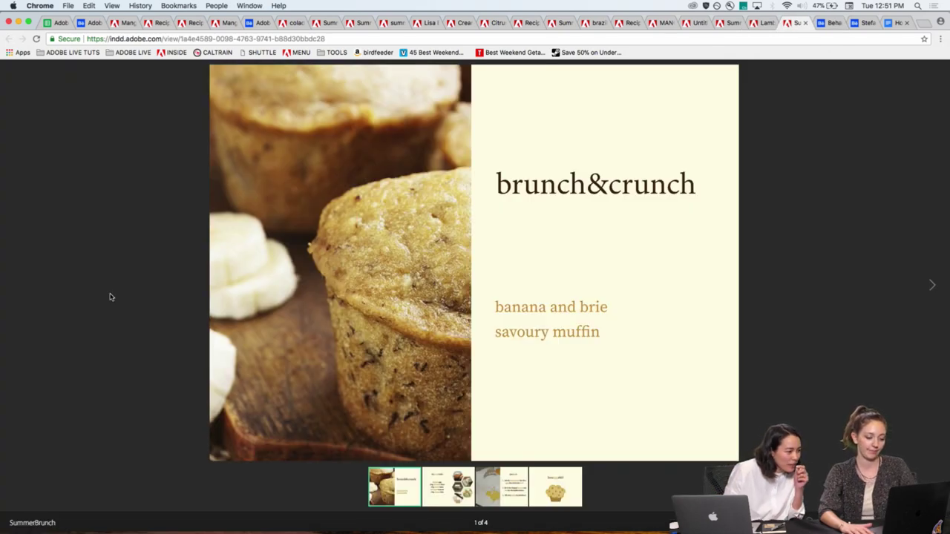
- Close the extra SummerBrunch document and return to the Summer Recipe lolly loaf card
key("ctrl+w")
key("ctrl+shift+Tab")
key("ctrl+shift+Tab")
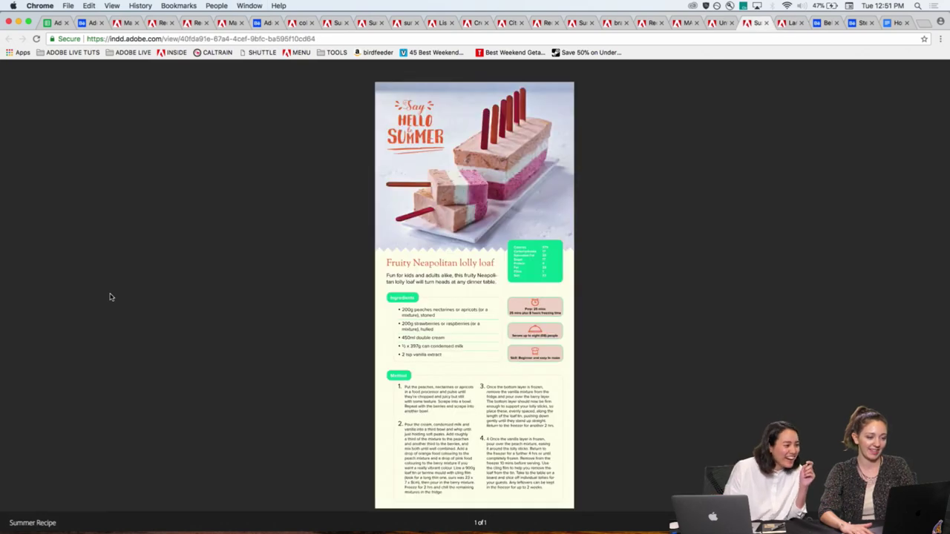
key("ctrl+shift+Tab")
key("ctrl+shift+Tab")
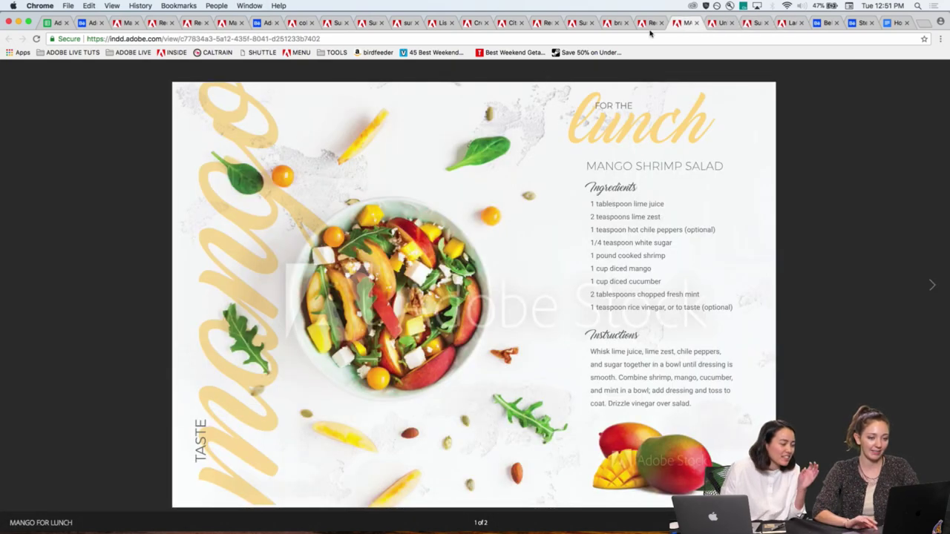
- Move the Mango for Lunch document earlier and step through the neighbouring recipe cards
left_click_drag(689, 23, 132, 4)
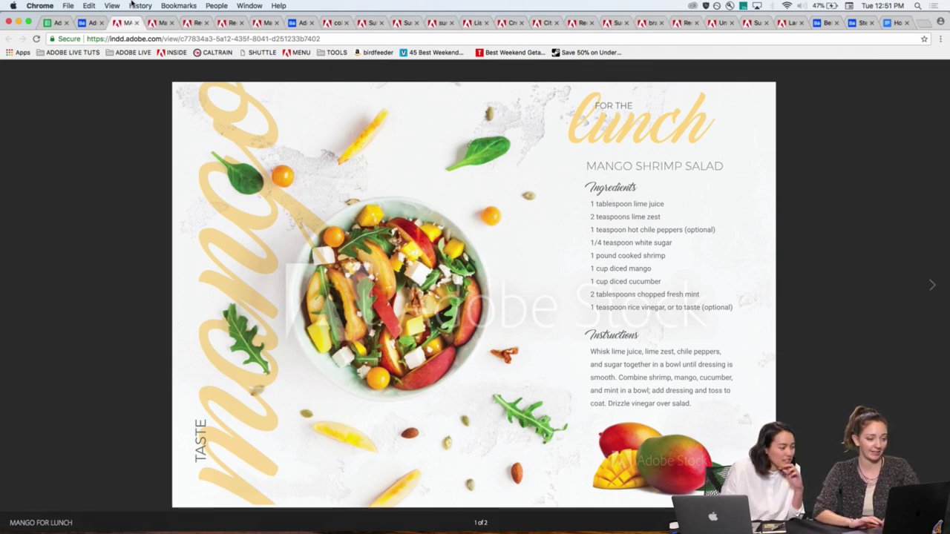
left_click(720, 23)
key("super+alt+Left")
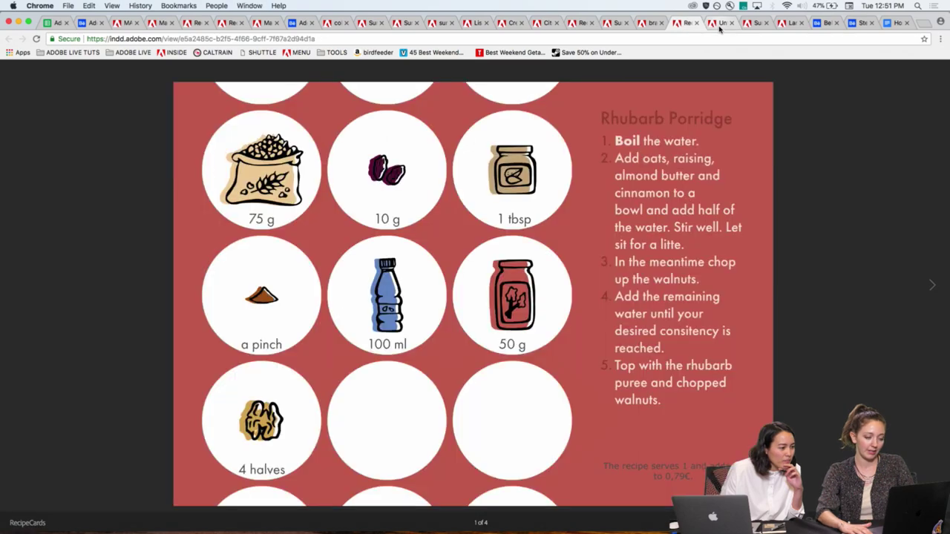
key("super+alt+Left")
key("super+alt+Right")
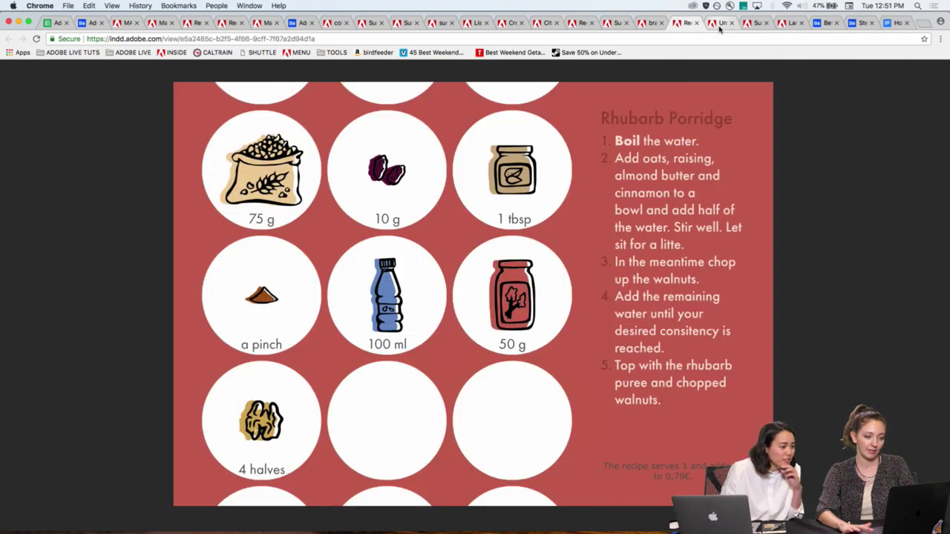
- Move the Rhubarb Porridge document beside the summer recipes and step back to Summer Sangria
left_click_drag(686, 23, 157, 6)
left_click(681, 23)
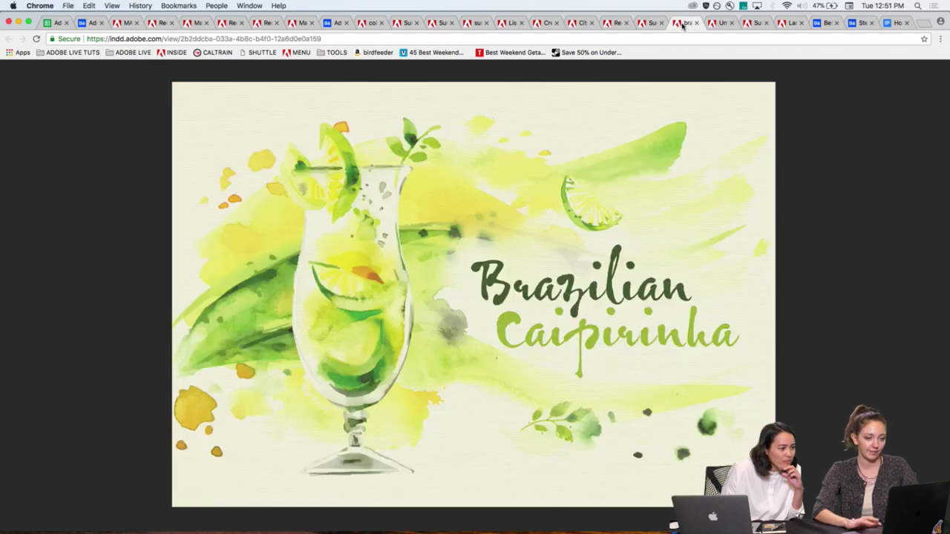
key("super+alt+Left")
key("super+alt+Left")
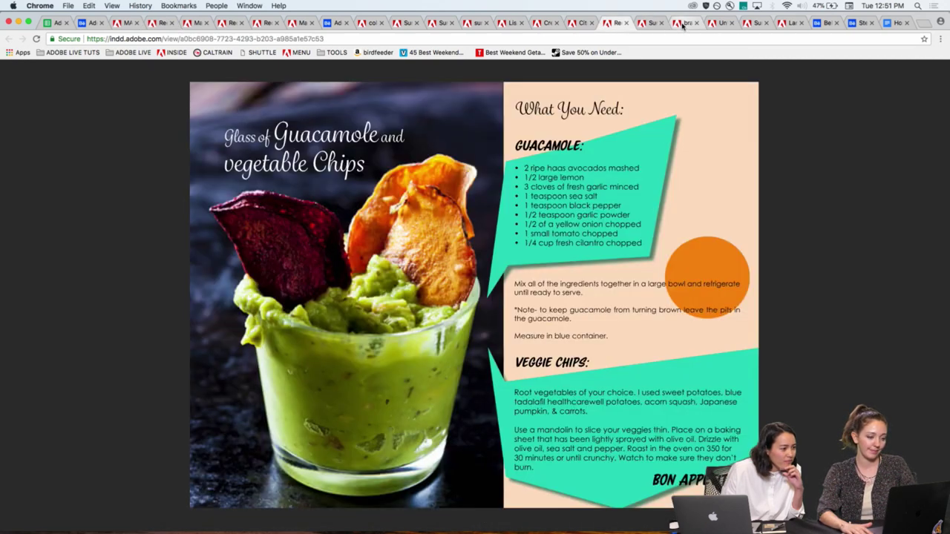
key("super+alt+Left")
key("super+alt+Left")
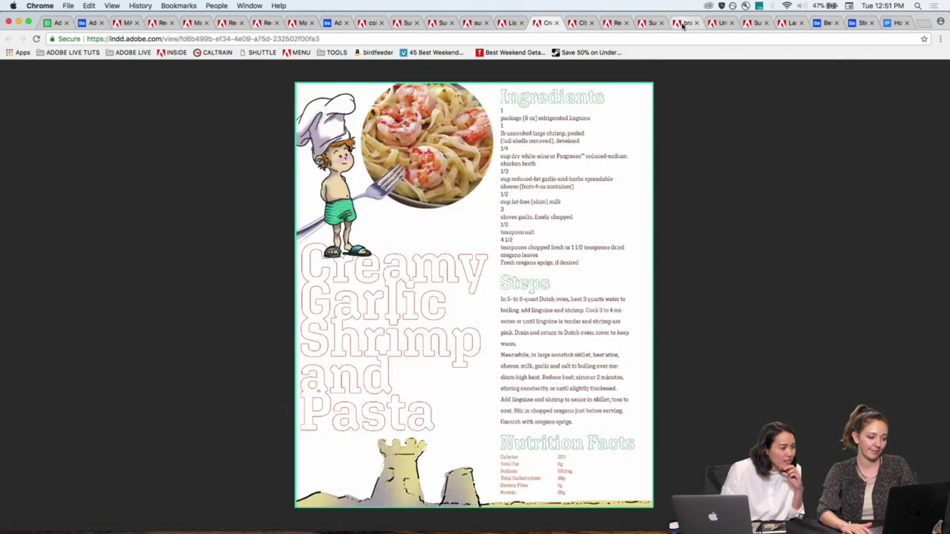
key("super+alt+Left")
key("super+alt+Left")
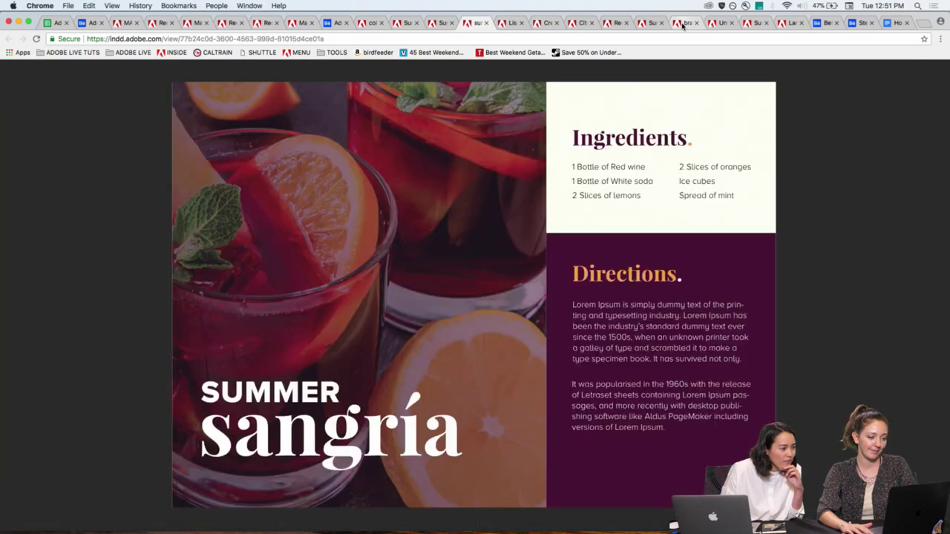
key("super+alt+Left")
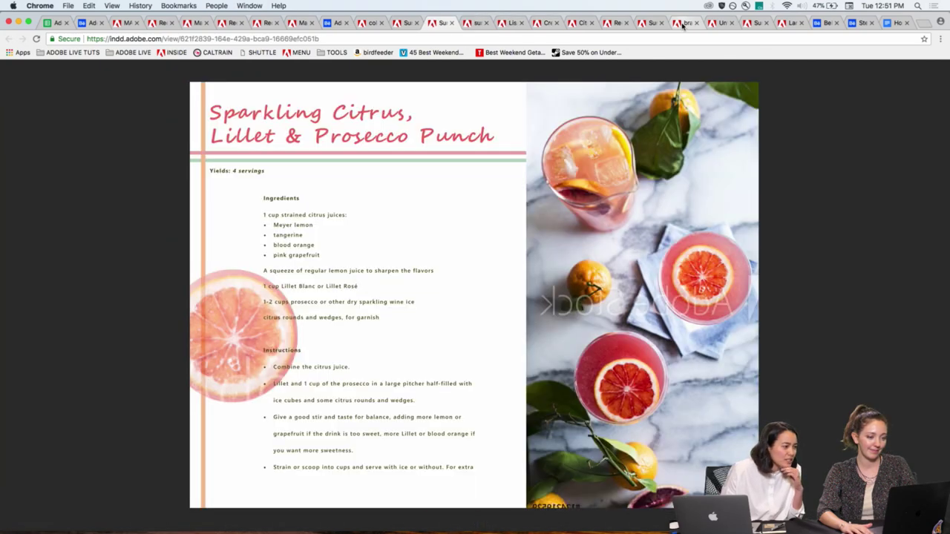
- Move the Sparkling Citrus card toward the front and flip around the Summer Sangria card
left_click_drag(441, 23, 216, 23)
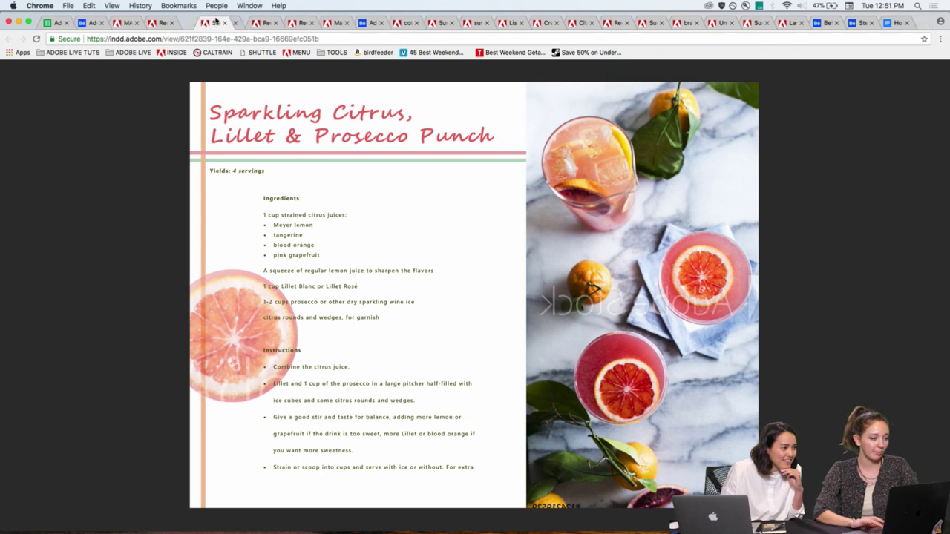
left_click(473, 25)
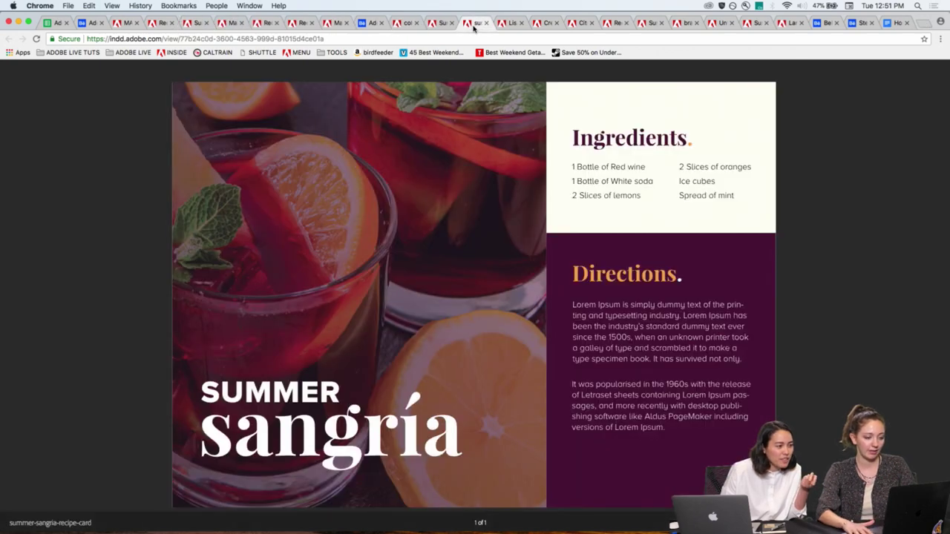
key("super+alt+Left")
key("super+alt+Left")
key("super+alt+Left")
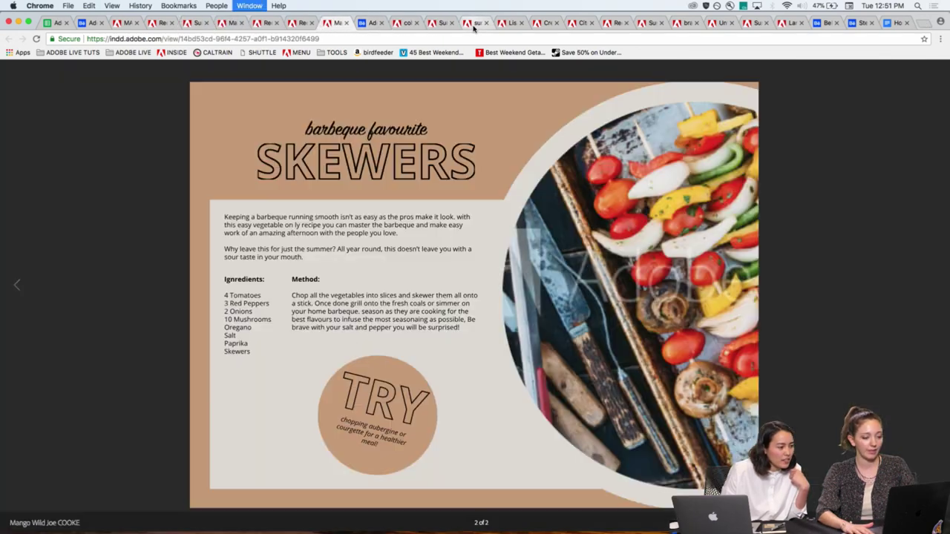
key("super+alt+Left")
key("super+alt+Right")
key("super+alt+Right")
key("super+alt+Right")
key("super+alt+Right")
key("super+alt+Right")
key("super+alt+Right")
key("super+alt+Right")
key("super+alt+Right")
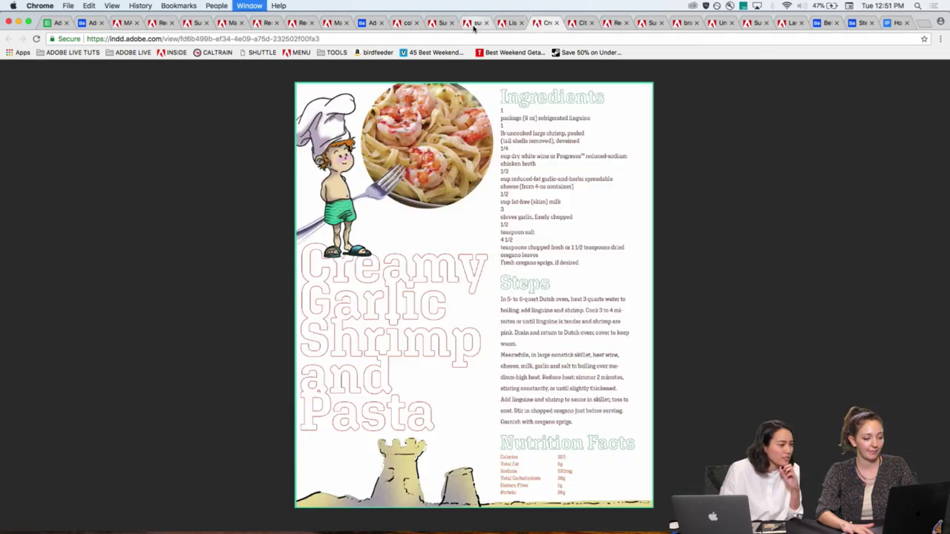
key("super+alt+Right")
key("super+alt+Right")
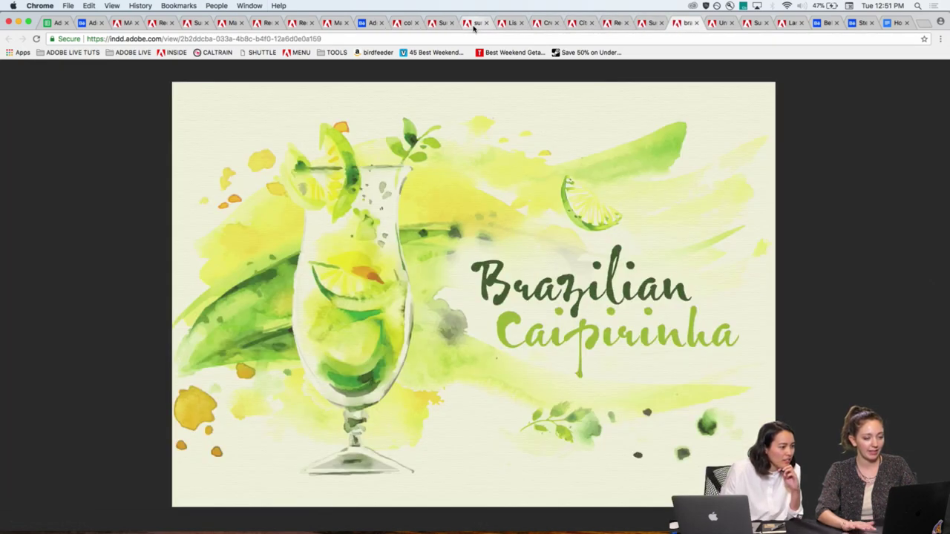
- Move the Brazilian Caipirinha card toward the front and step through the cards to it
left_click_drag(684, 26, 223, 6)
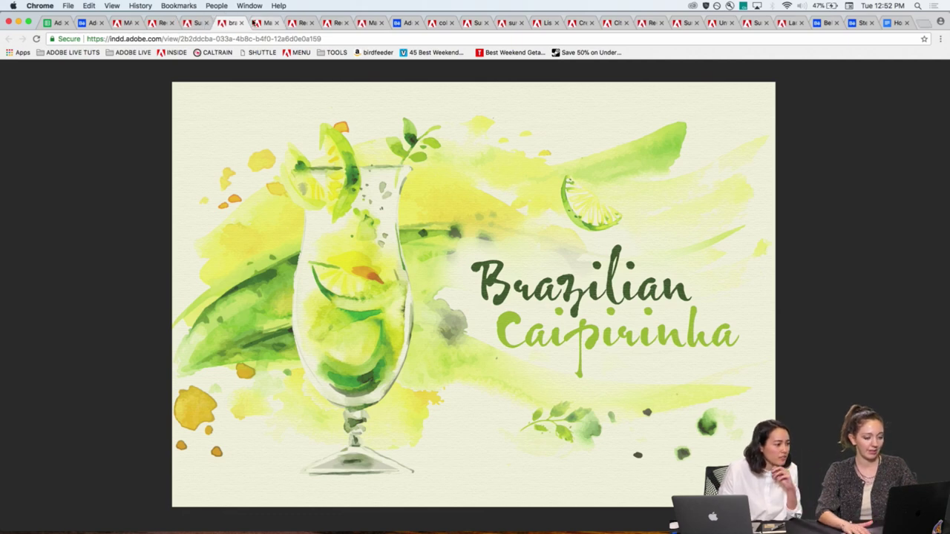
key("super+alt+Right")
key("super+alt+Right")
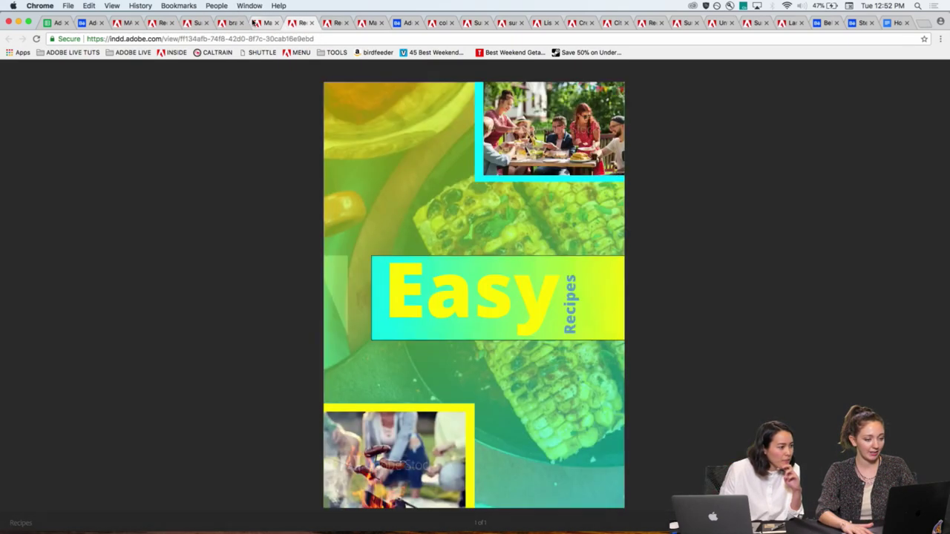
key("super+alt+Right")
key("super+alt+Right")
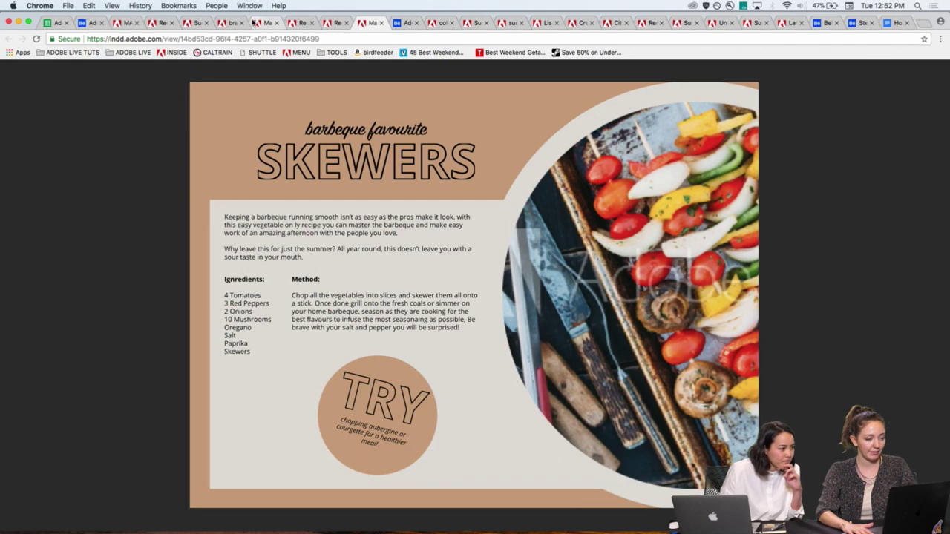
key("super+alt+Right")
key("super+alt+Right")
key("super+alt+Right")
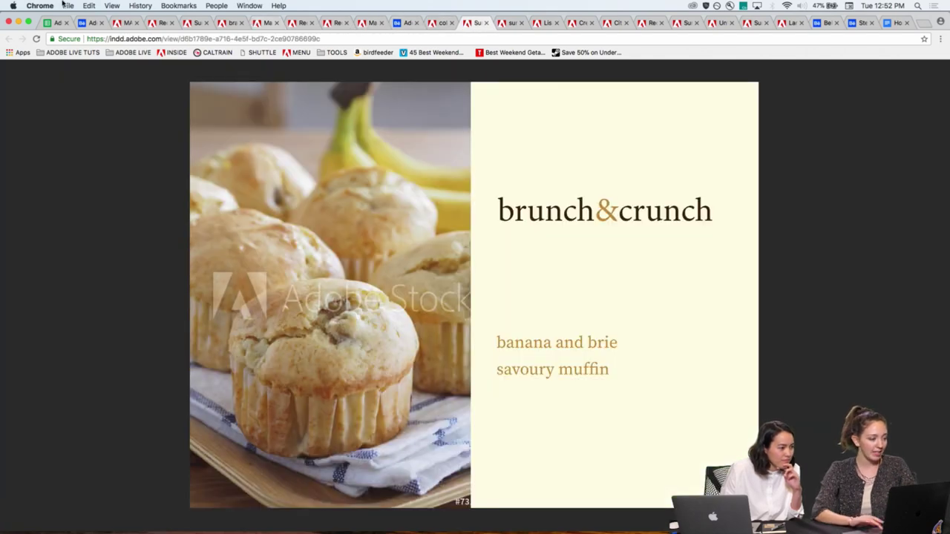
left_click(123, 23)
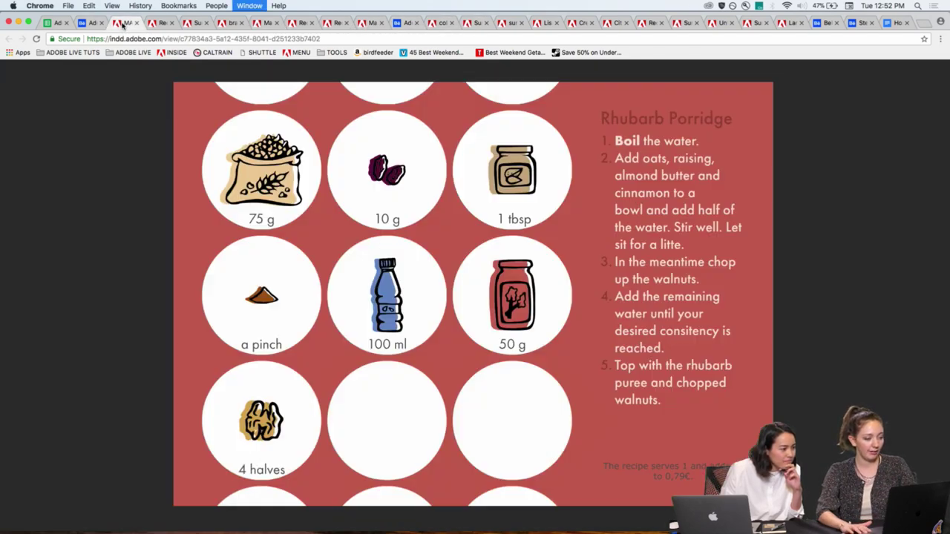
key("super+alt+Right")
key("super+alt+Right")
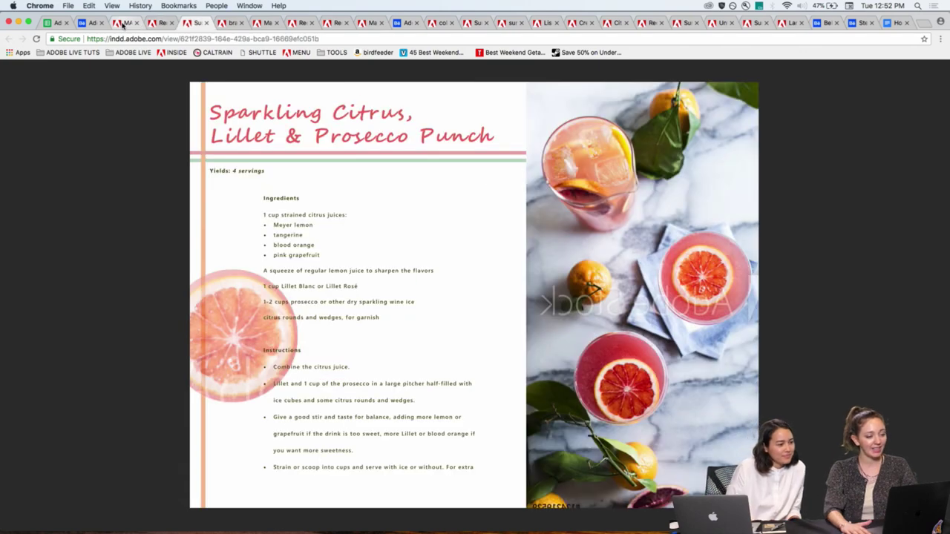
key("super+alt+Right")
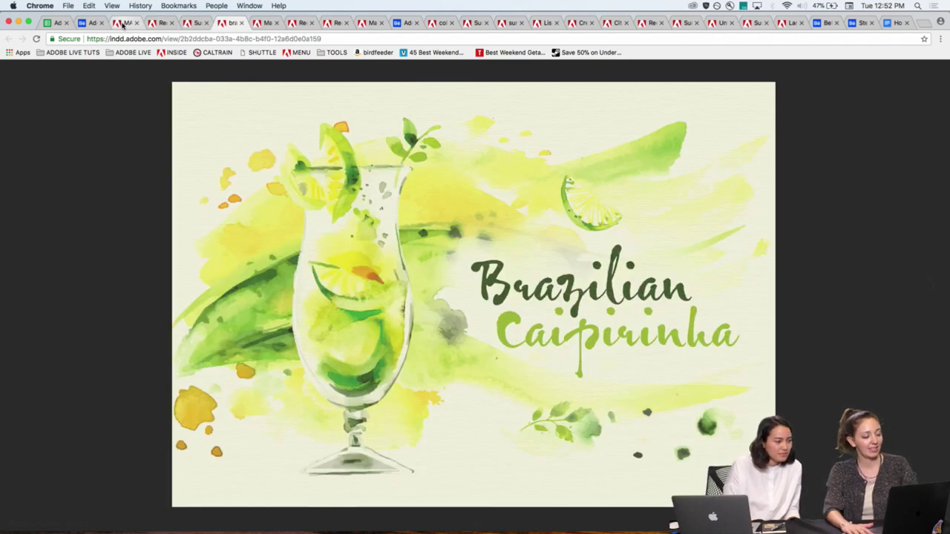
key("super+alt+Right")
- Compare the Rhubarb Porridge, Sparkling Citrus and Caipirinha cards, ending on Brazilian Caipirinha
key("super+alt+Left")
key("super+alt+Left")
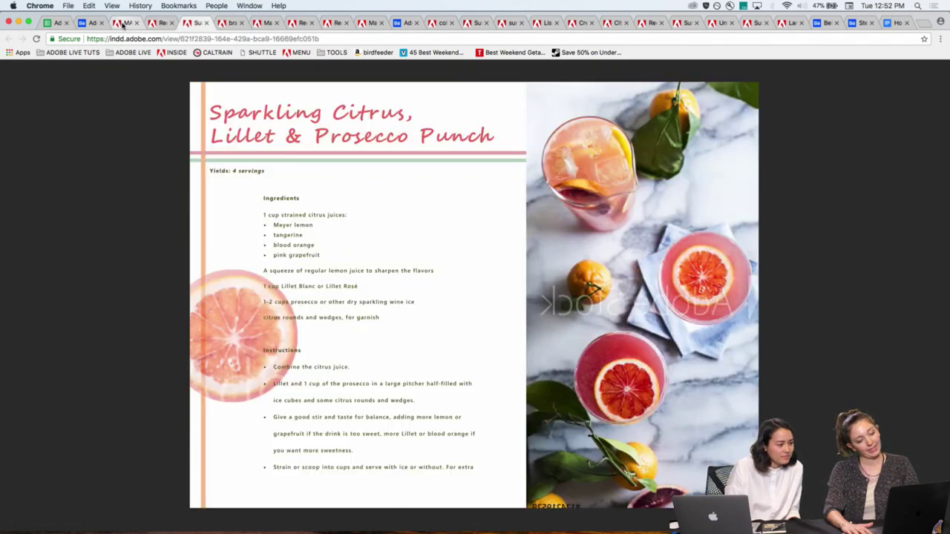
key("super+alt+Left")
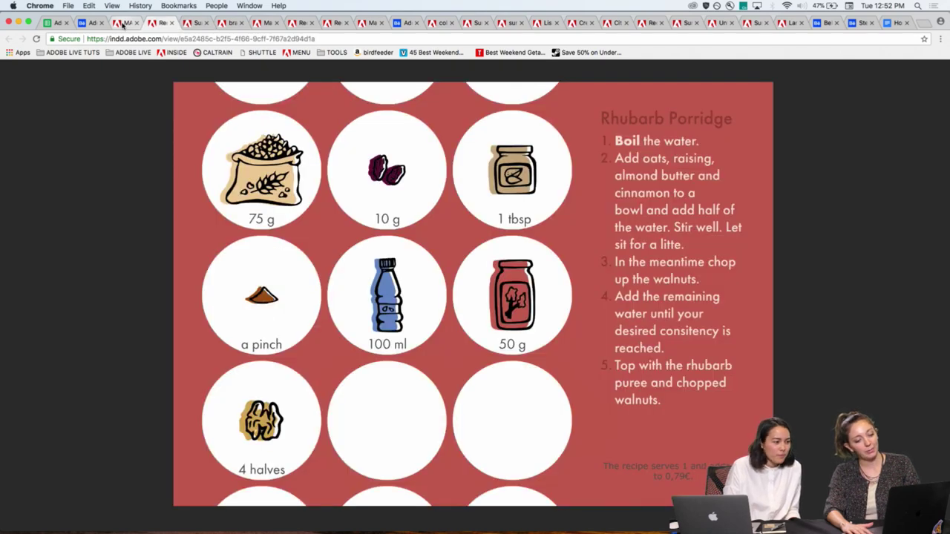
key("super+alt+Left")
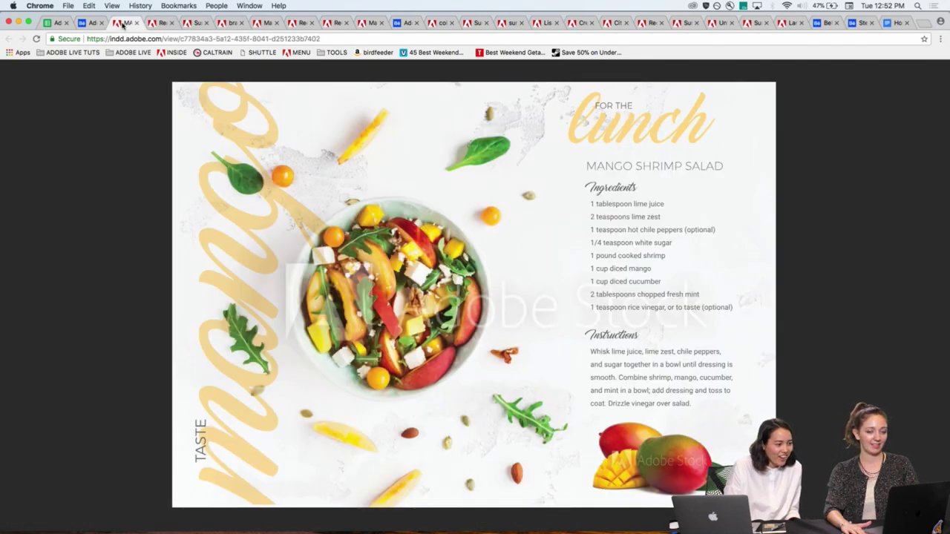
key("super+alt+Right")
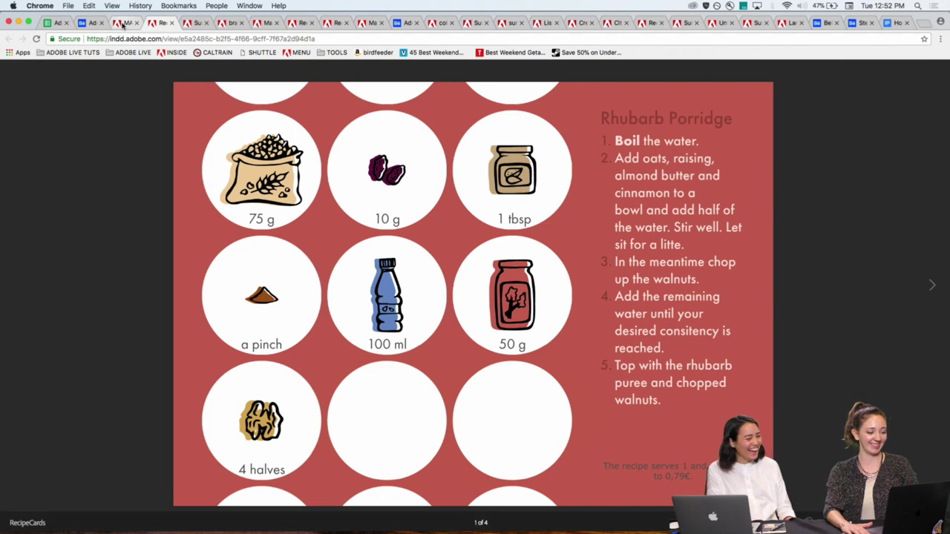
key("super+alt+Right")
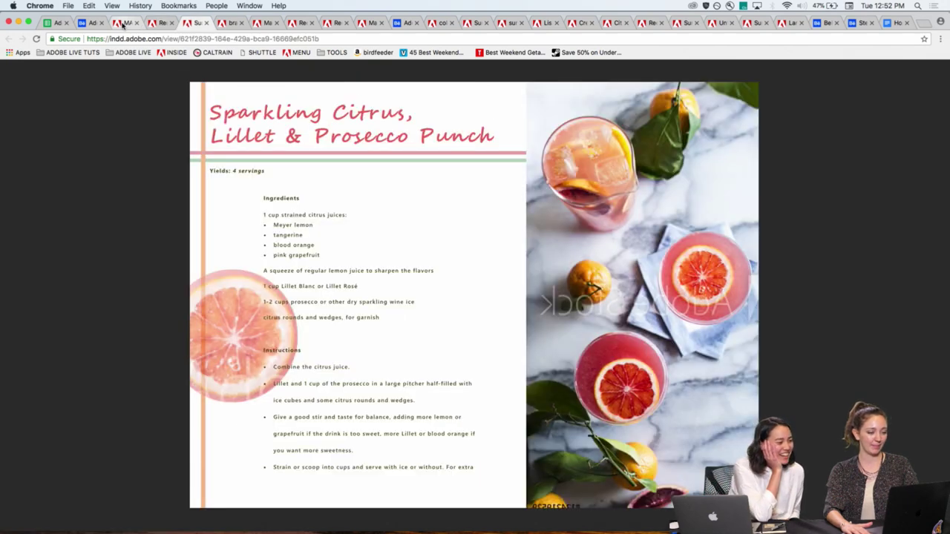
key("super+alt+Right")
key("super+alt+Left")
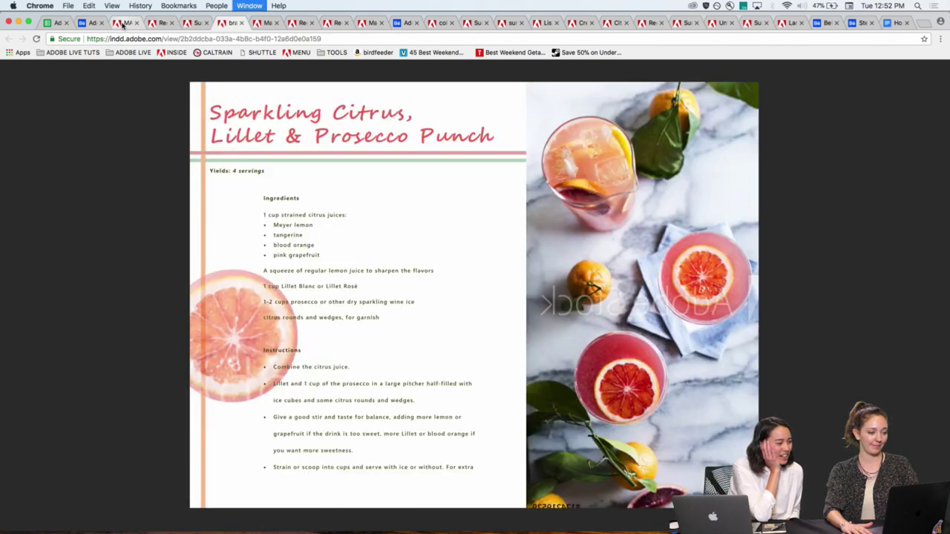
key("super+alt+Left")
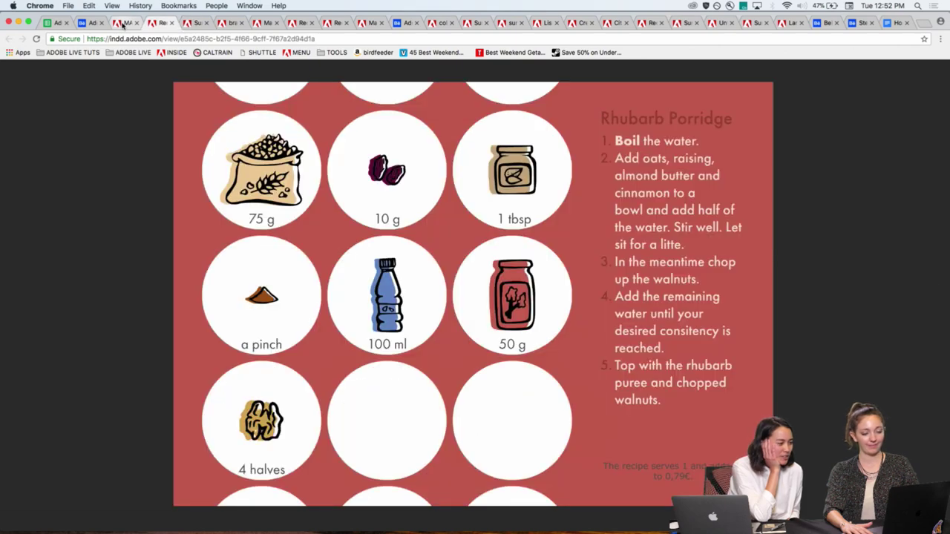
left_click(123, 23)
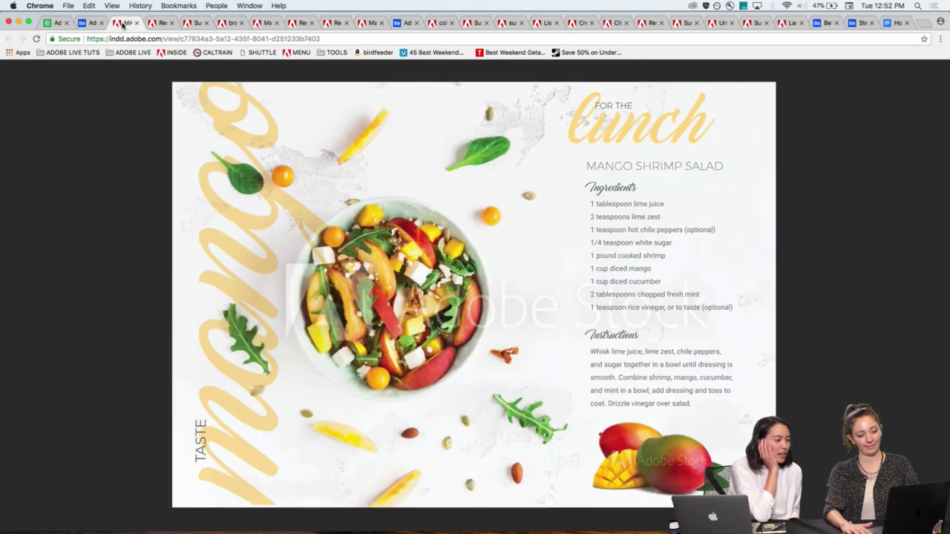
key("super+alt+Right")
key("super+alt+Right")
key("super+alt+Right")
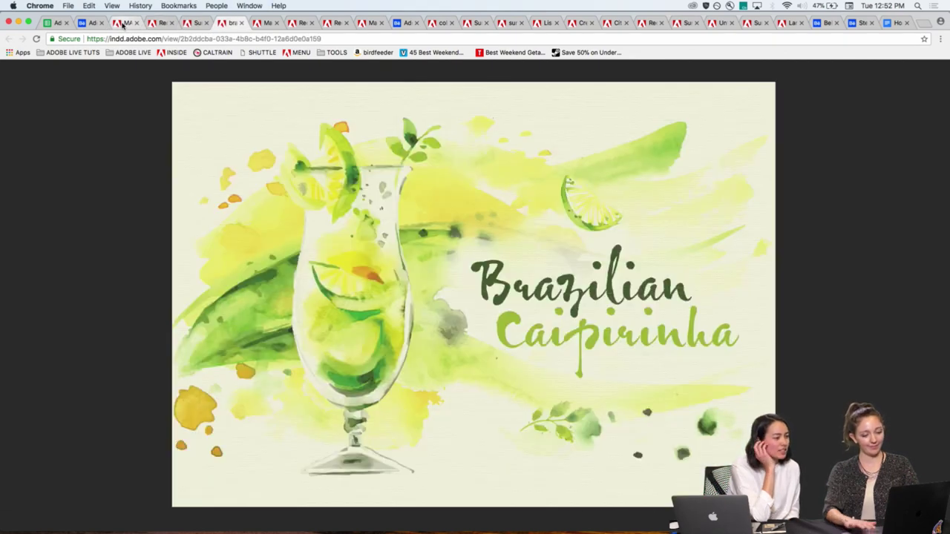
- Read the Caipirinha ingredients and directions on page 2, then go back to the title page
left_click(935, 286)
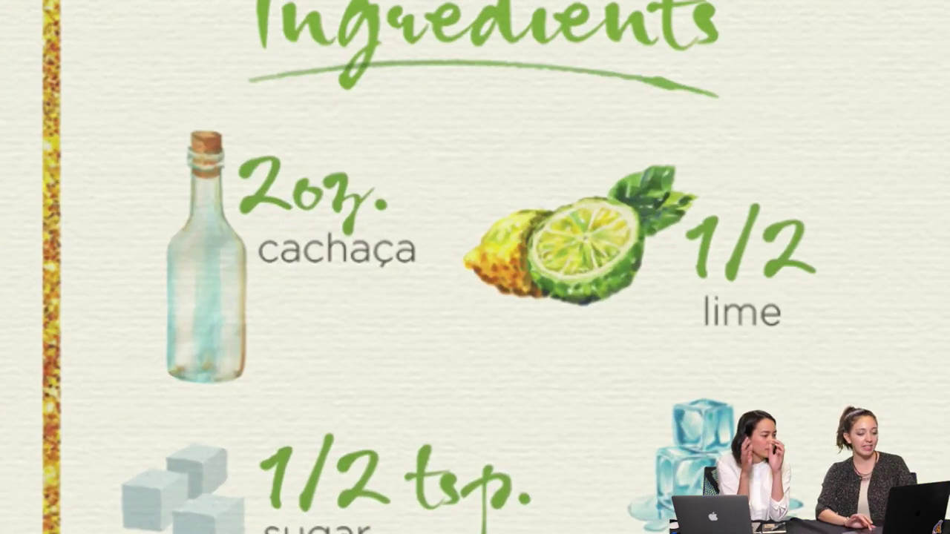
scroll(681, 424, "down", 2)
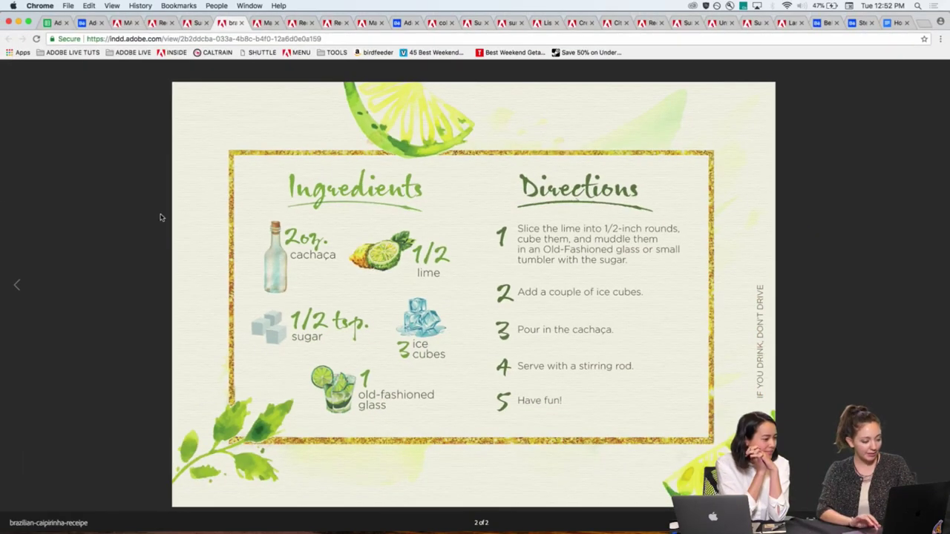
left_click(14, 287)
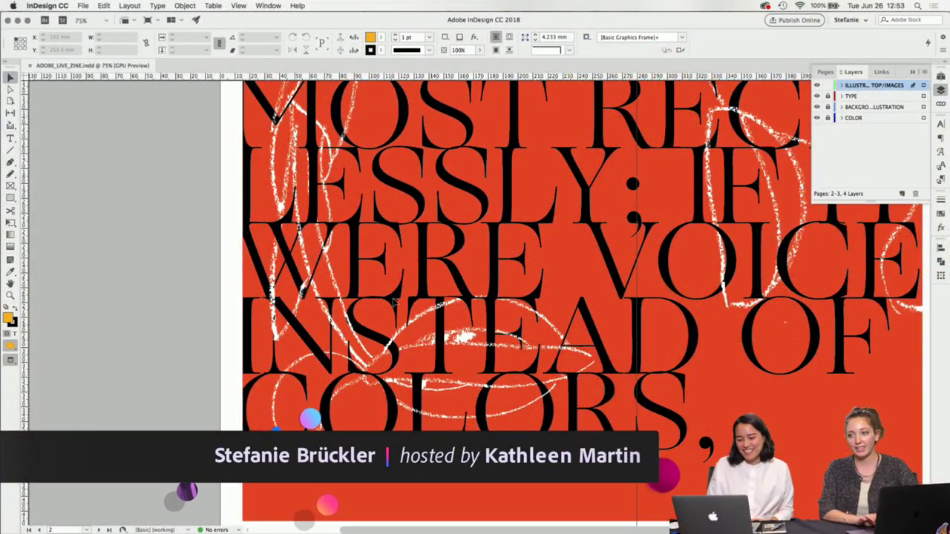
scroll(208, 333, "right", 5)
scroll(208, 333, "down", 5)
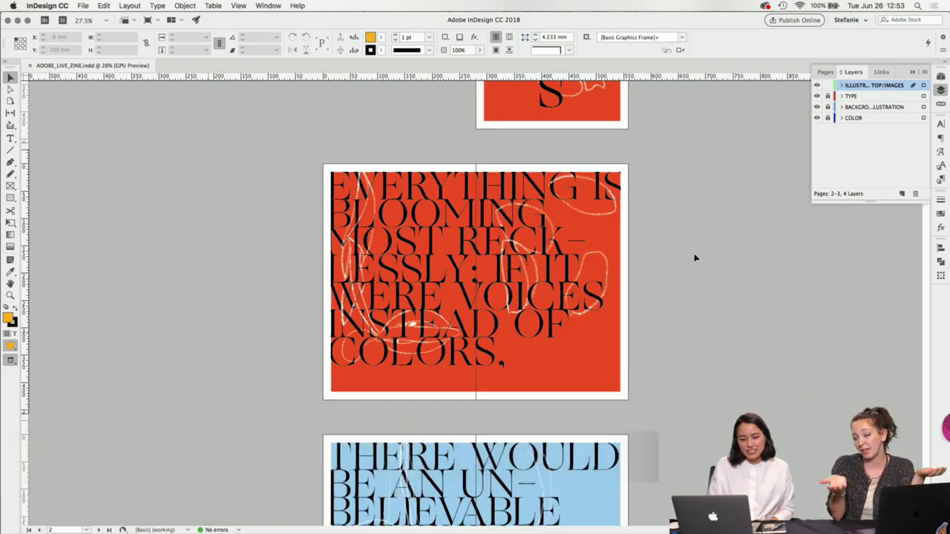
scroll(696, 257, "up", 5)
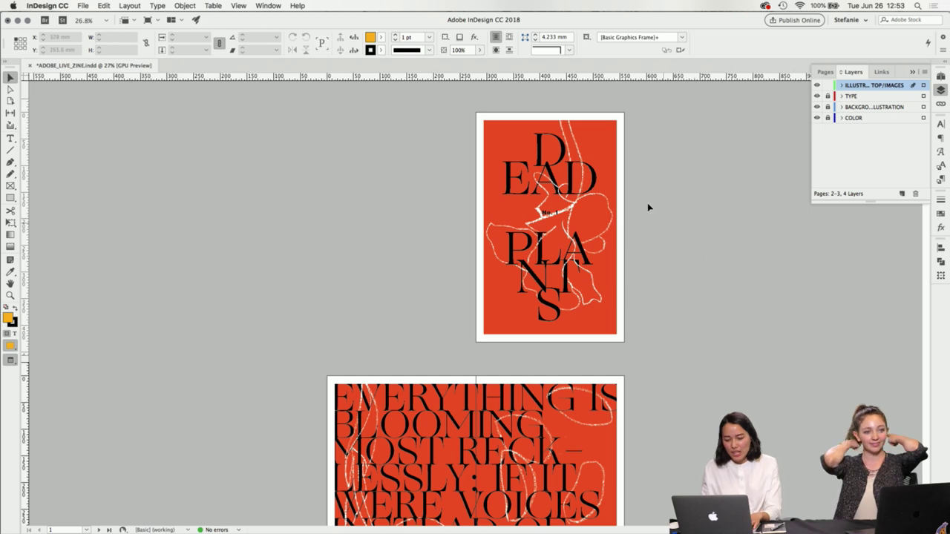
scroll(647, 207, "up", 3)
scroll(647, 207, "right", 4)
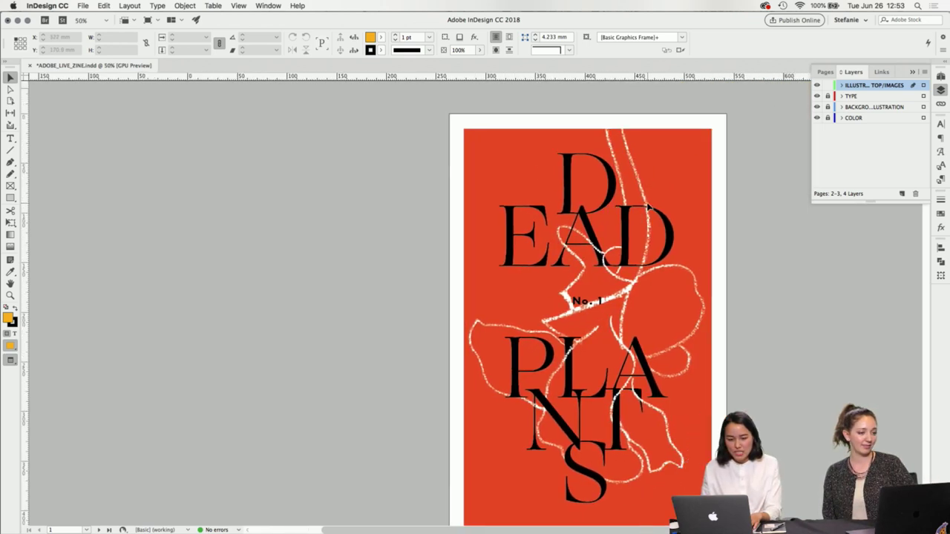
scroll(648, 207, "down", 1)
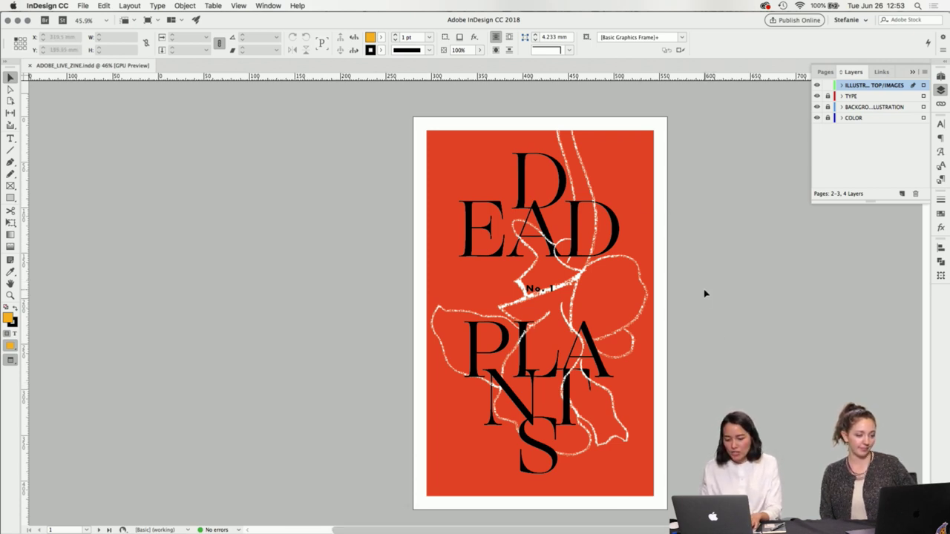
key("w")
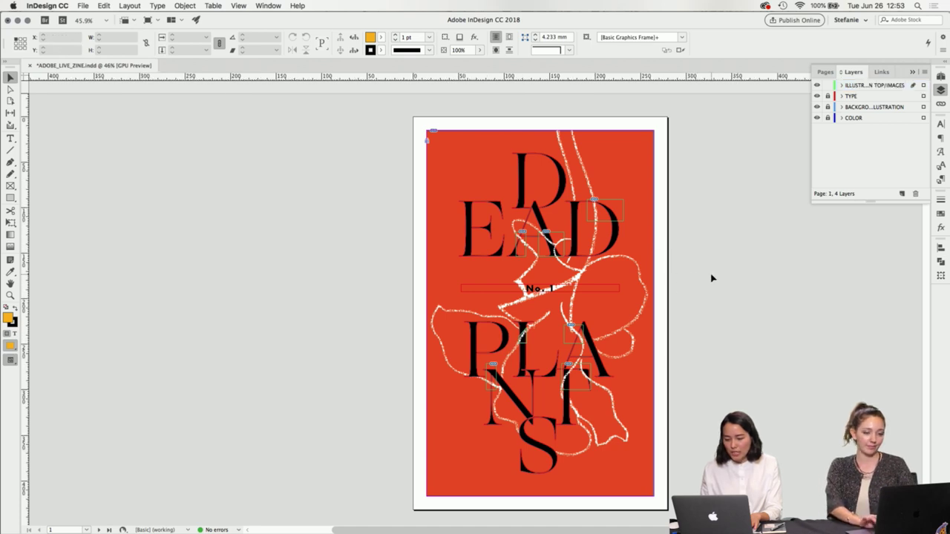
key("w")
scroll(675, 275, "down", 2)
scroll(675, 275, "down", 3)
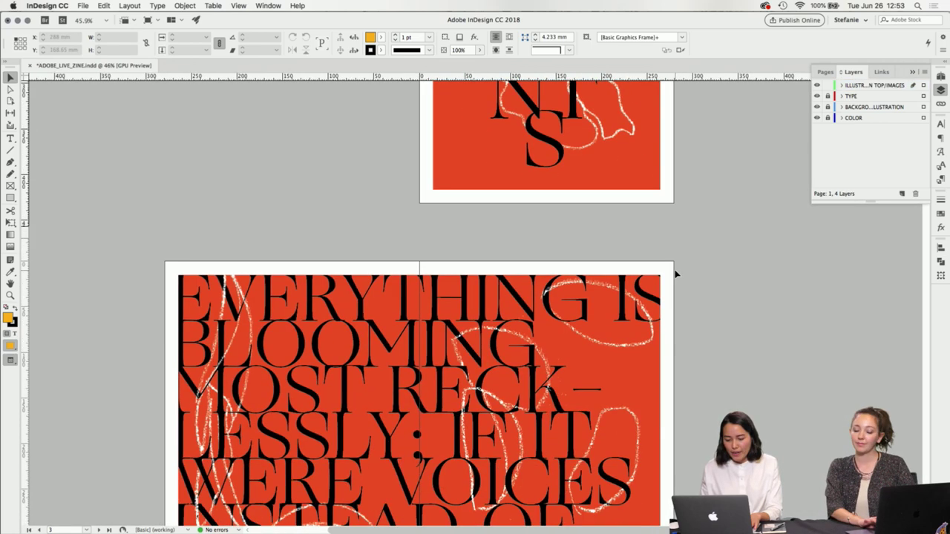
scroll(675, 275, "up", 4)
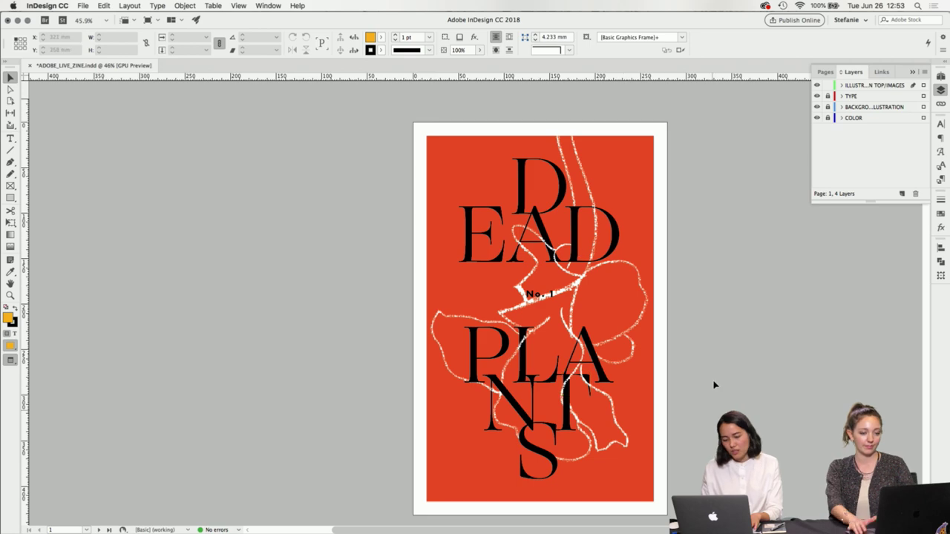
scroll(700, 278, "down", 5)
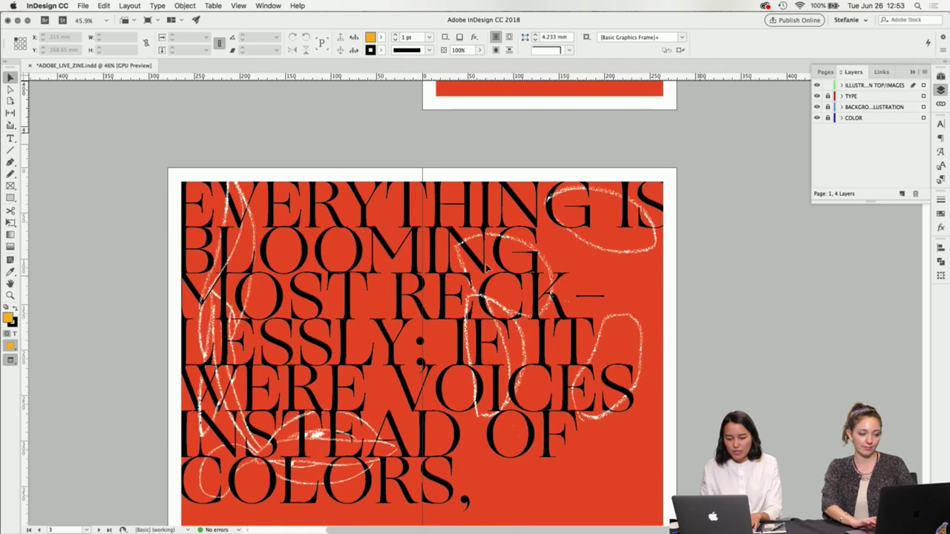
key("w")
scroll(705, 353, "down", 4)
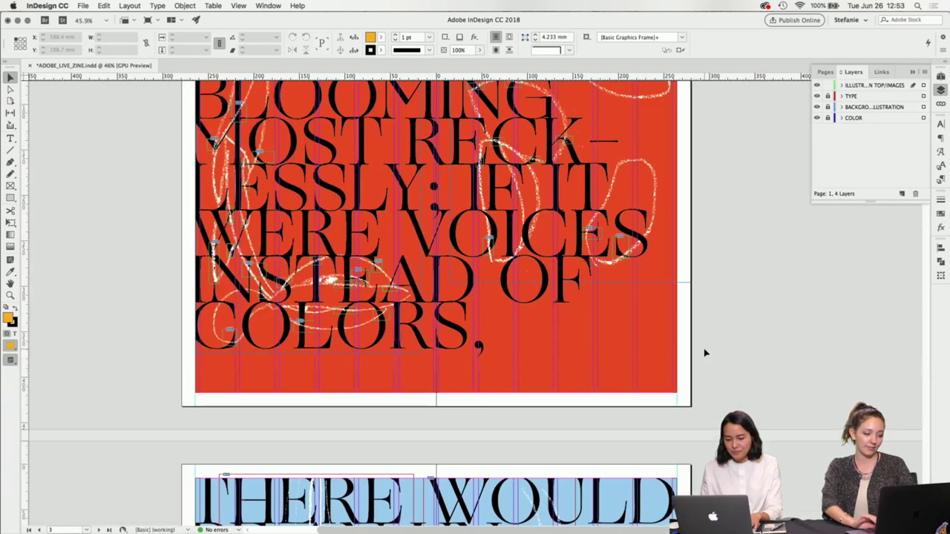
key("w")
scroll(705, 353, "up", 5)
key("super+shift+Page_Up")
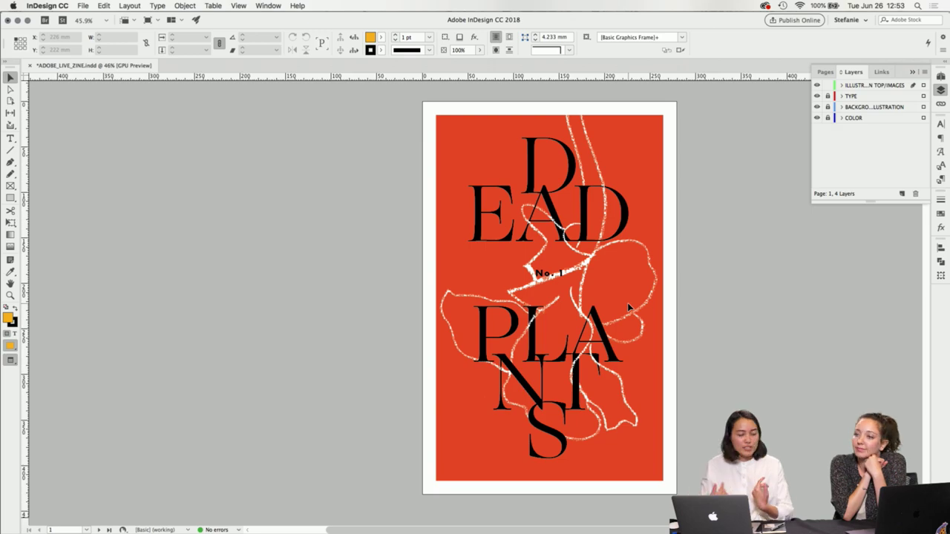
scroll(628, 307, "down", 10)
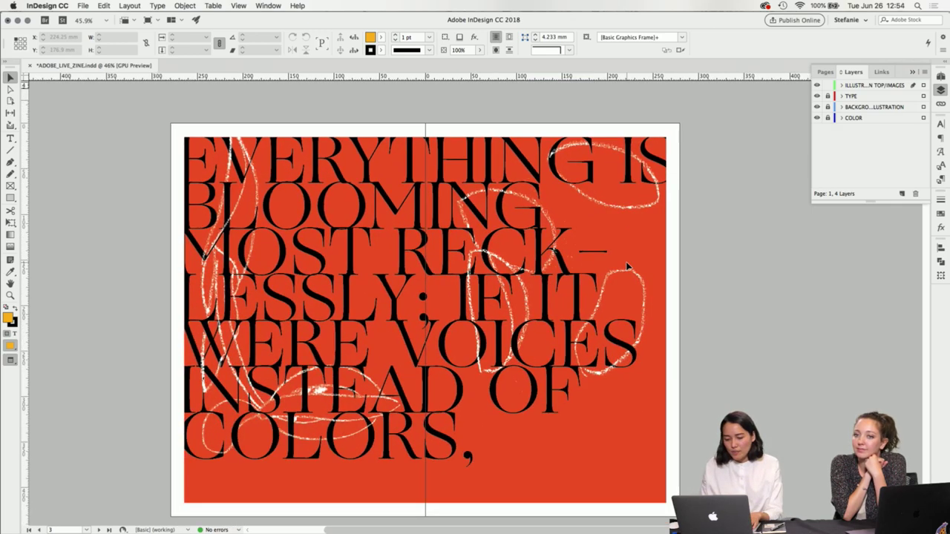
scroll(706, 372, "down", 10)
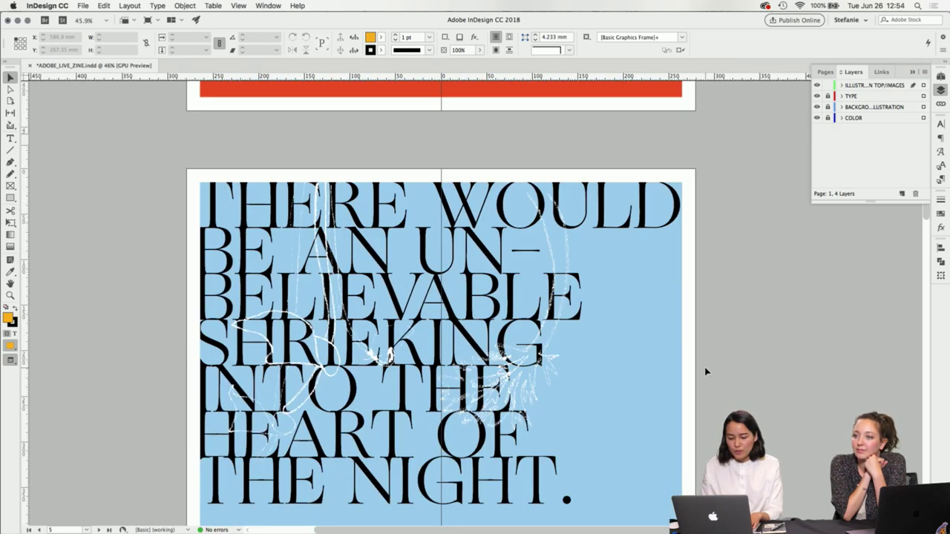
scroll(706, 372, "up", 5)
scroll(706, 372, "down", 1)
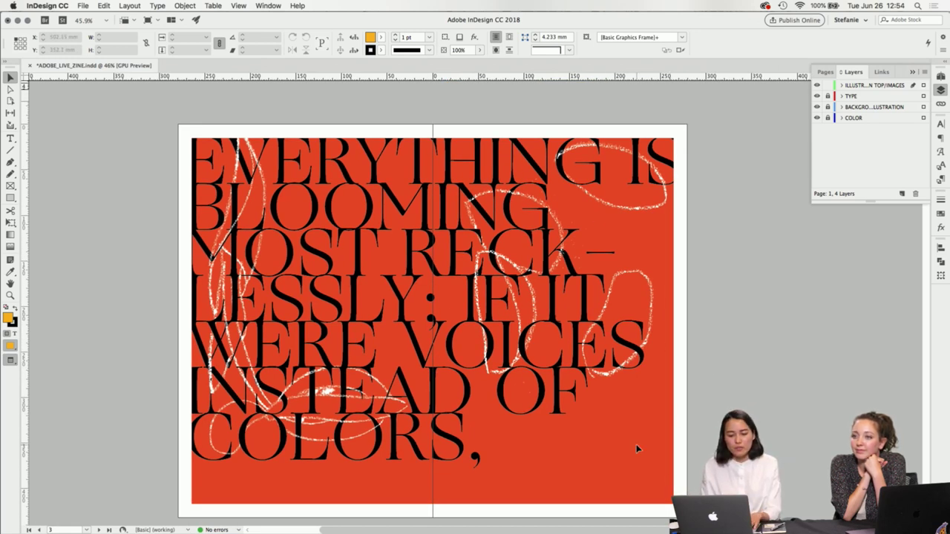
scroll(637, 446, "down", 15)
scroll(636, 448, "down", 15)
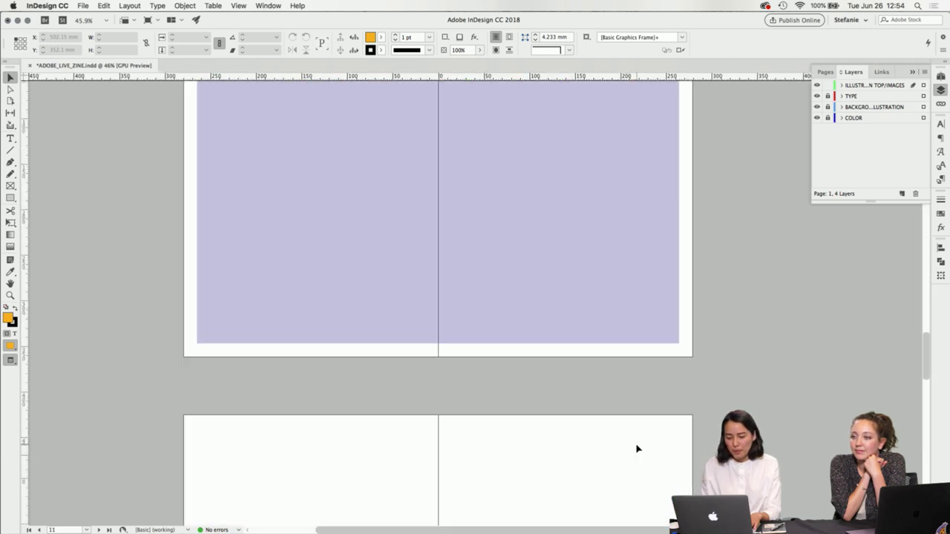
scroll(636, 448, "up", 20)
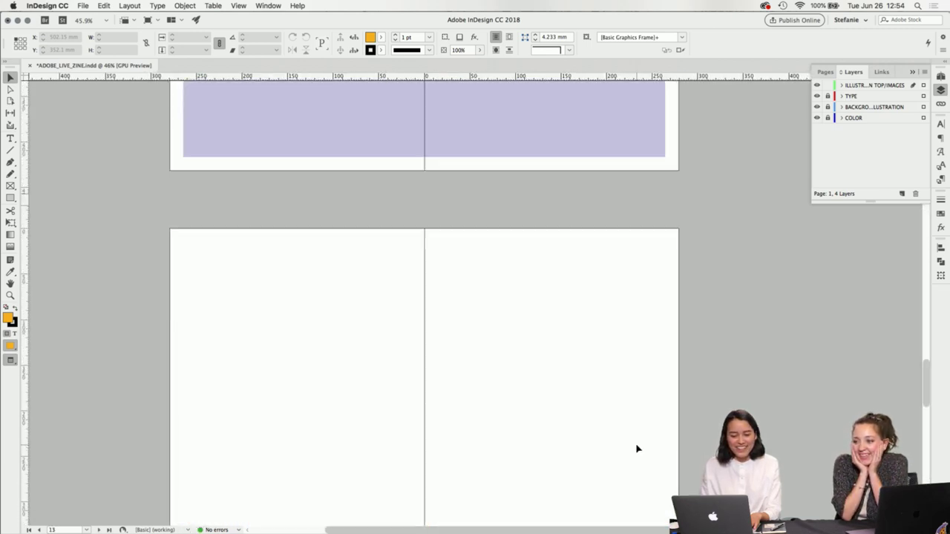
scroll(680, 373, "down", 1)
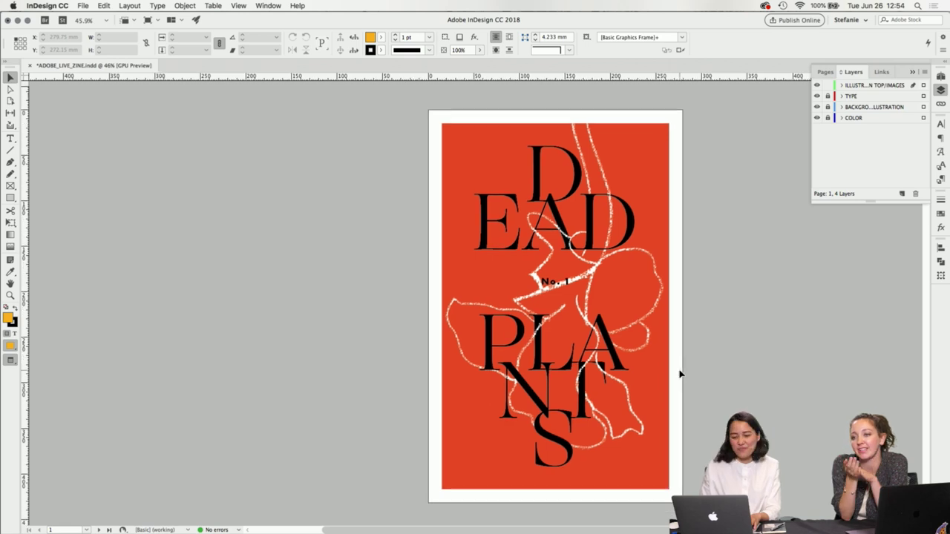
scroll(680, 374, "down", 5)
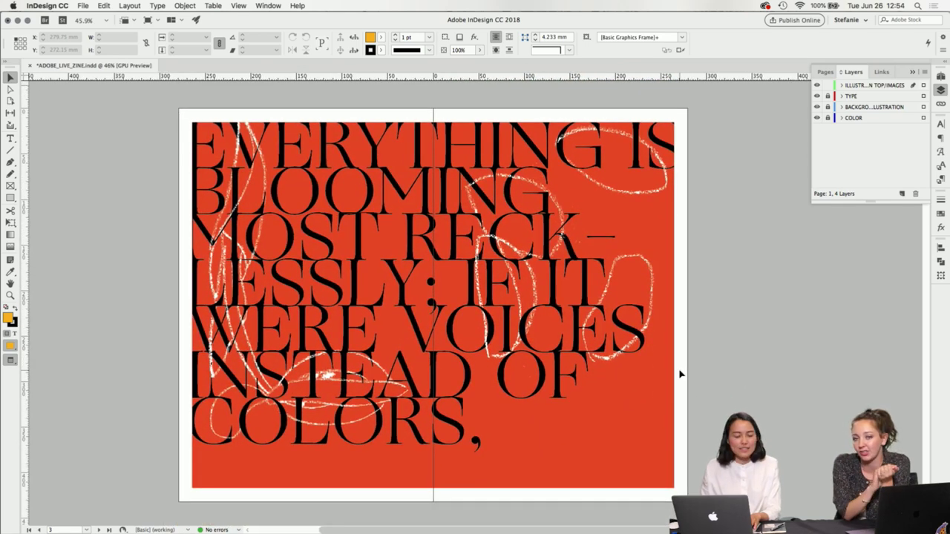